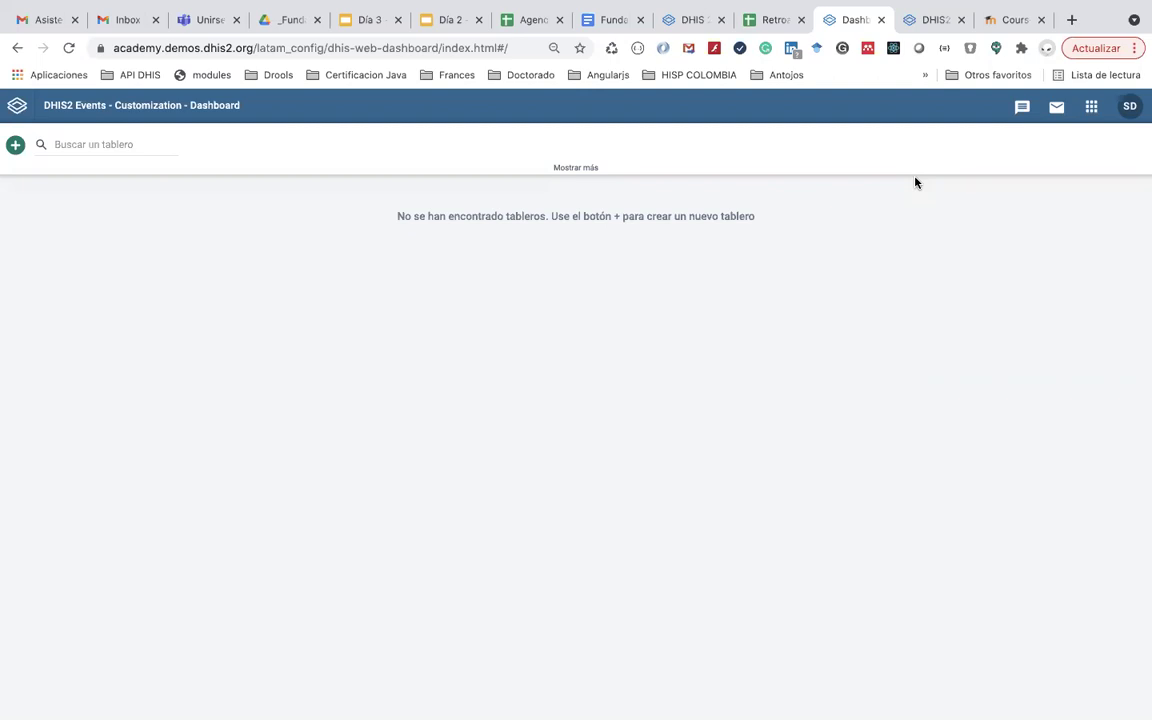
- Log out of the DHIS2 account to return to the sign-in page
left_click(1129, 107)
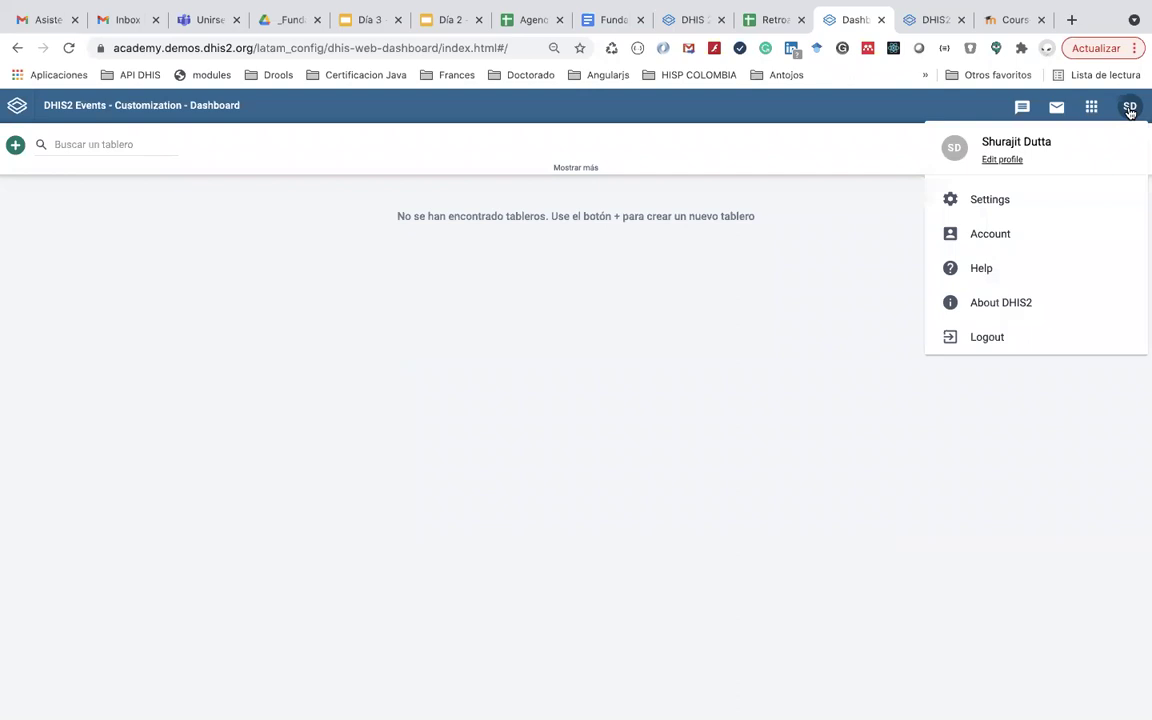
left_click(1034, 343)
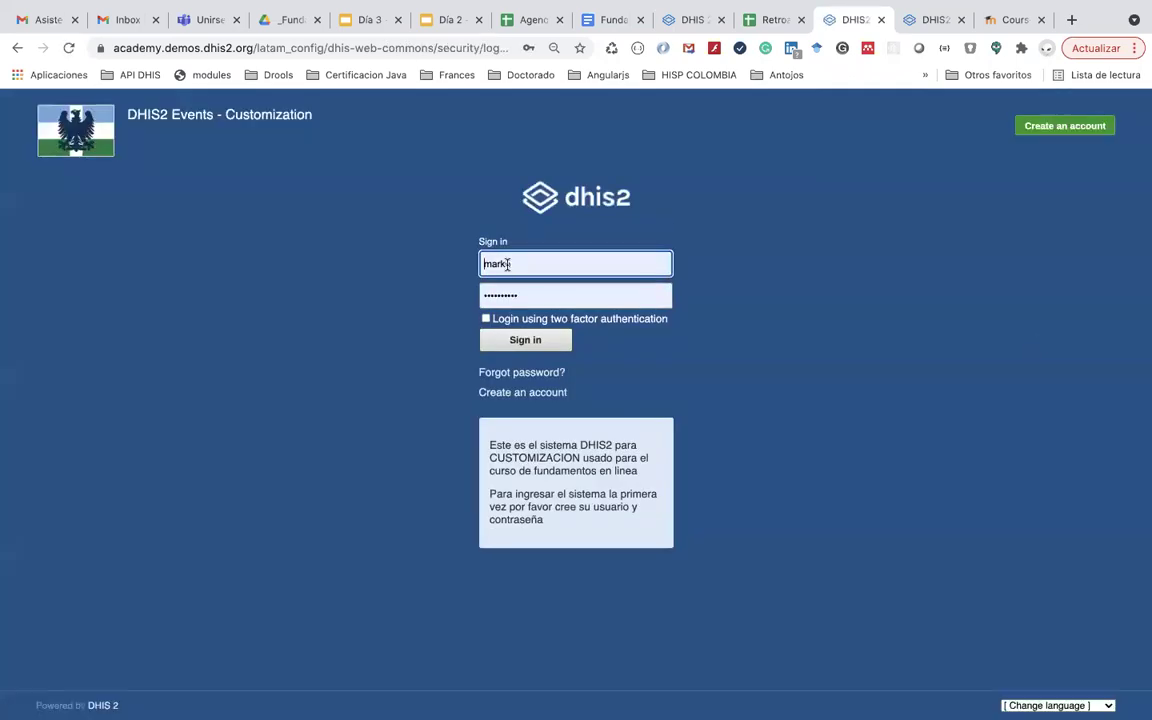
double_click(506, 264)
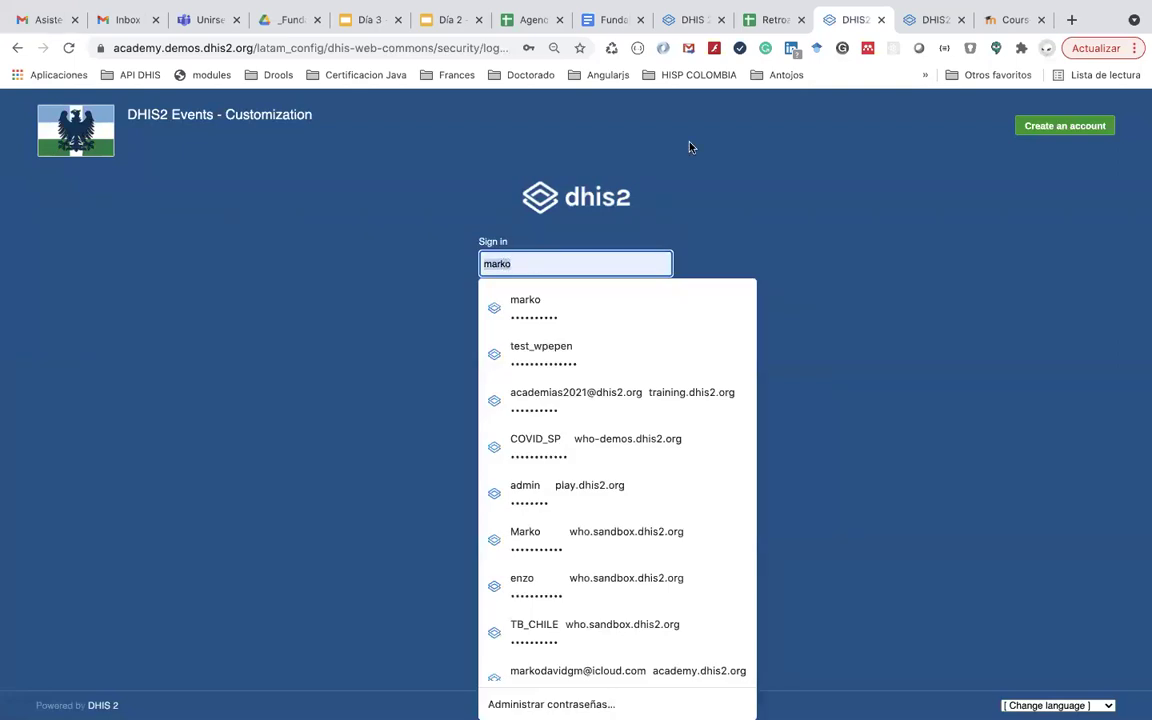
- Look in Chrome's tab options and Archivo menu for a private window option
right_click(835, 22)
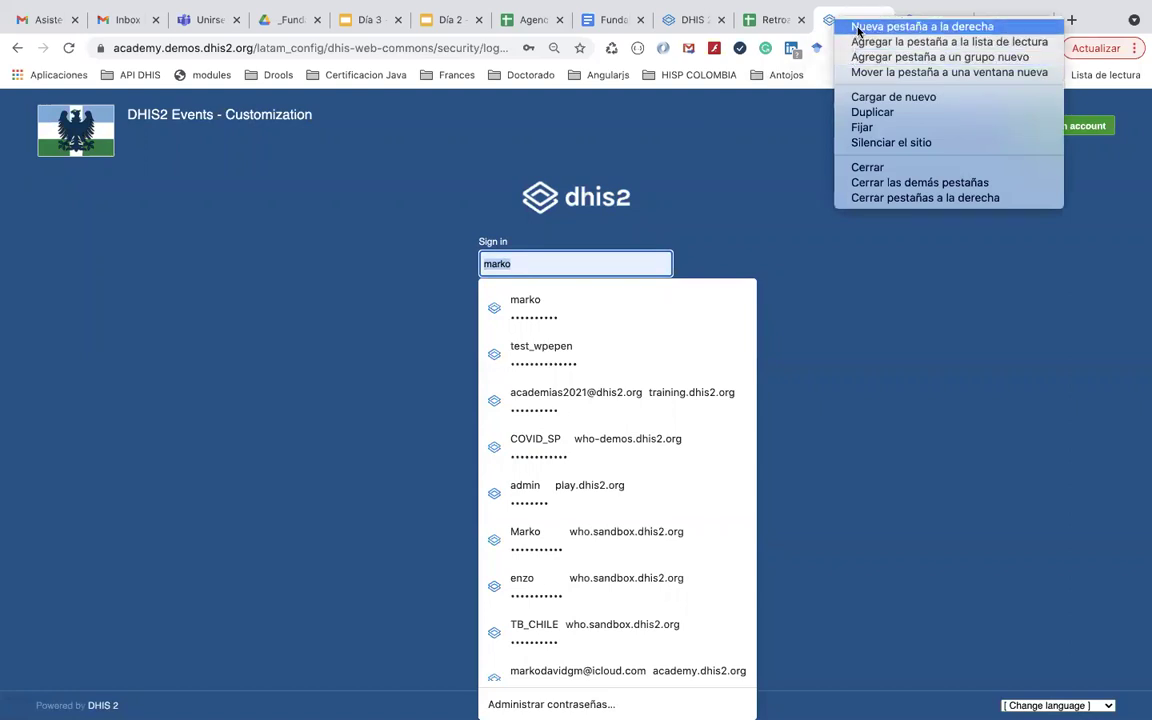
left_click(779, 184)
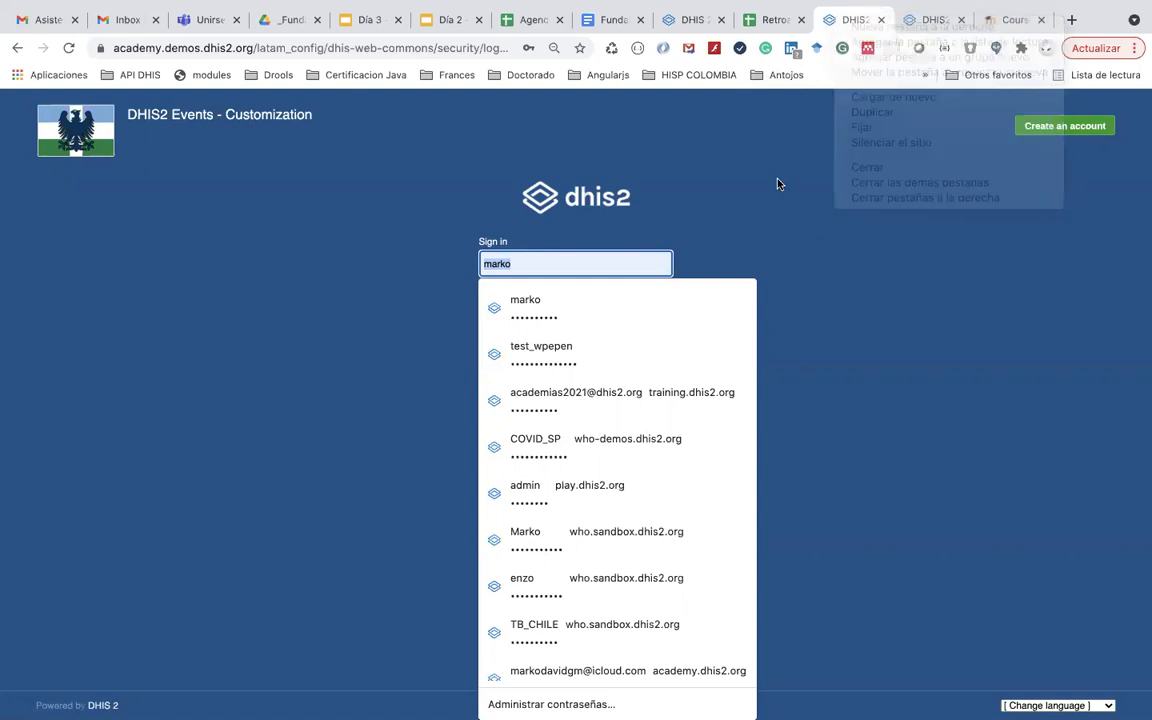
left_click(104, 10)
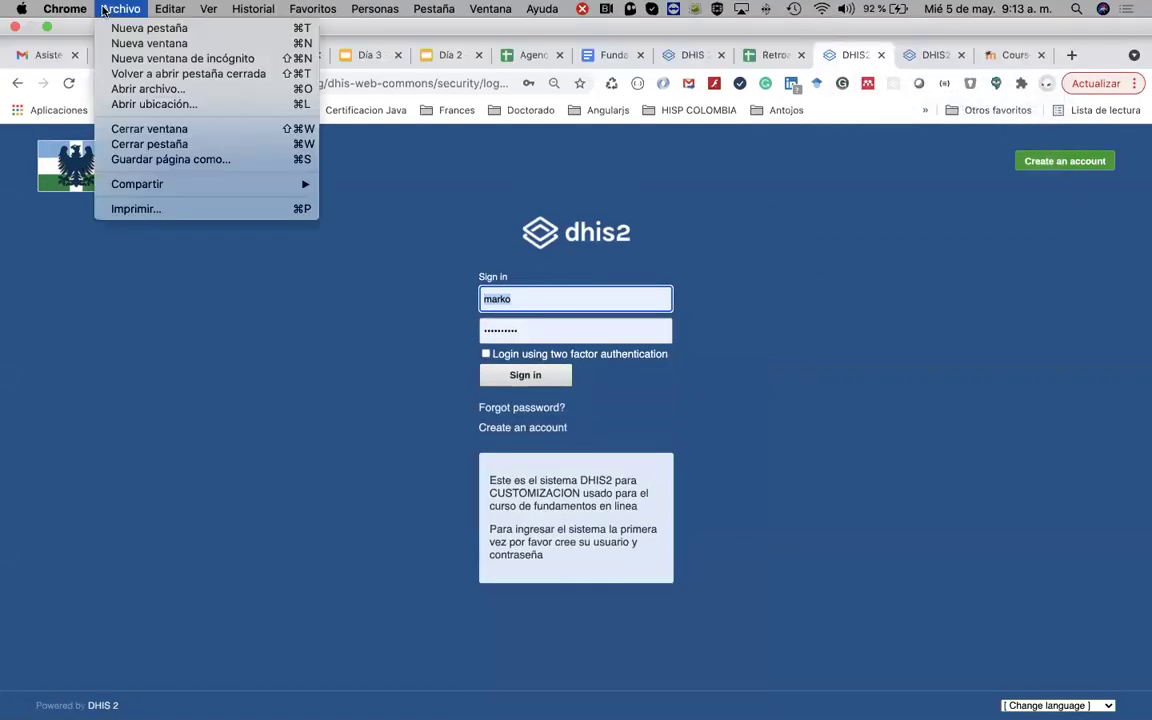
- Open a new Chrome incognito window and return to the DHIS2 login window
left_click(143, 58)
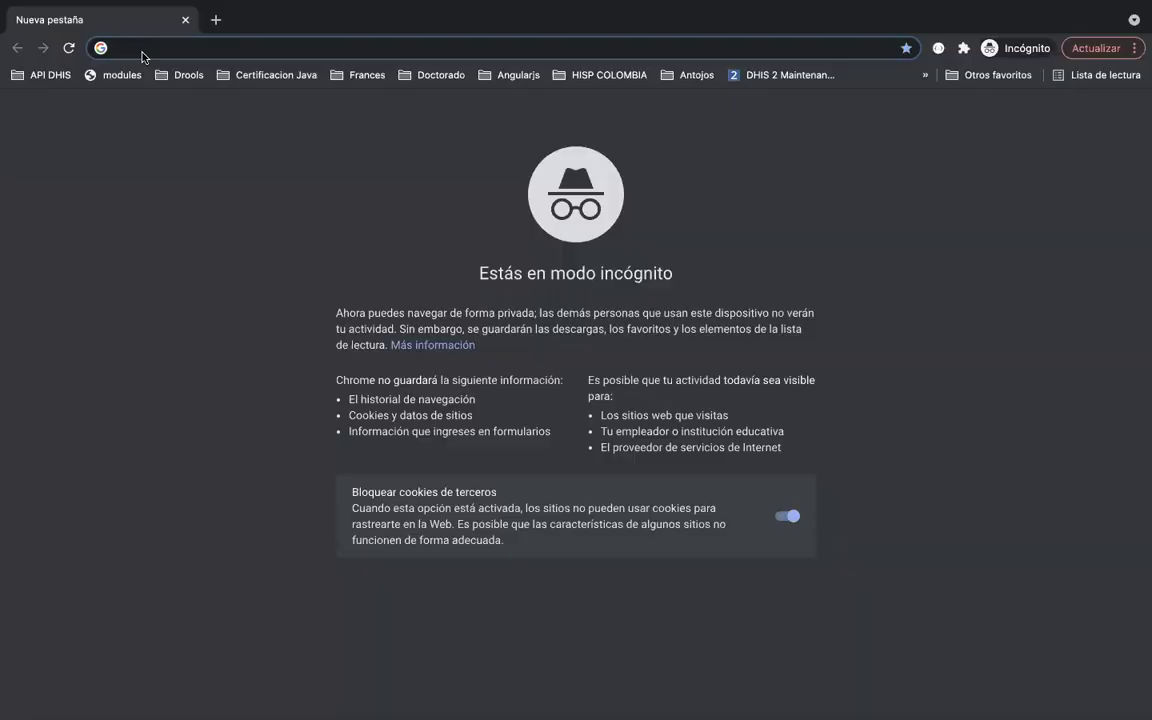
key("super+Tab")
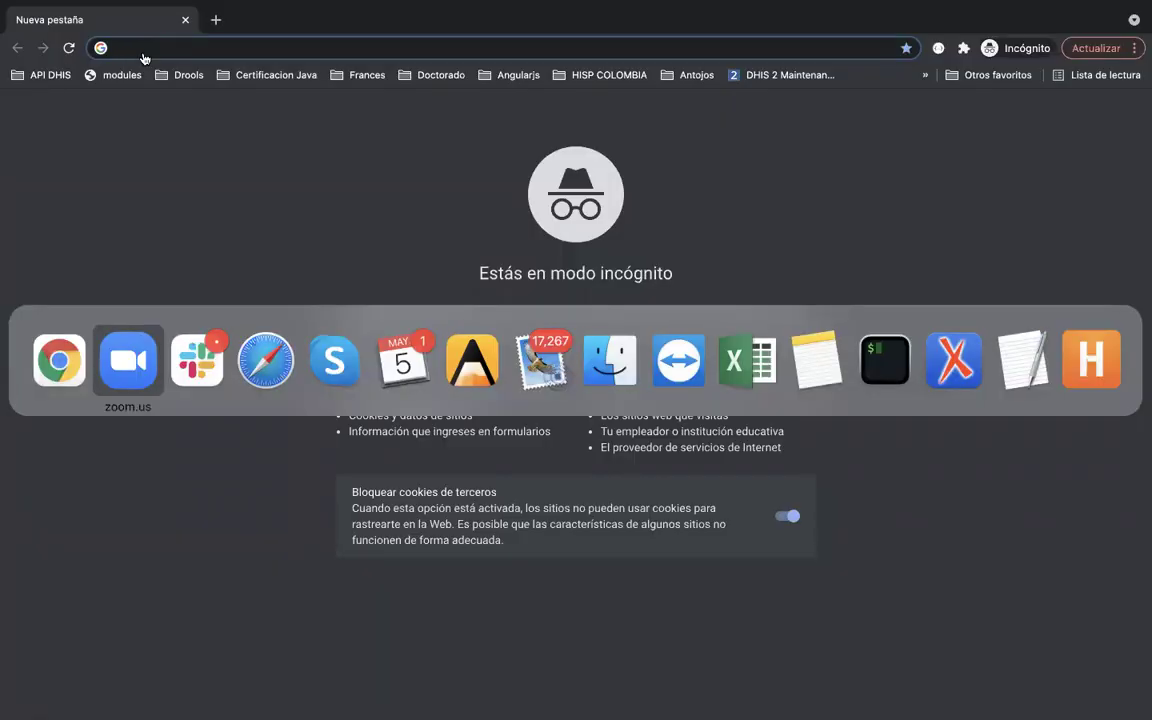
key("super+shift+Tab")
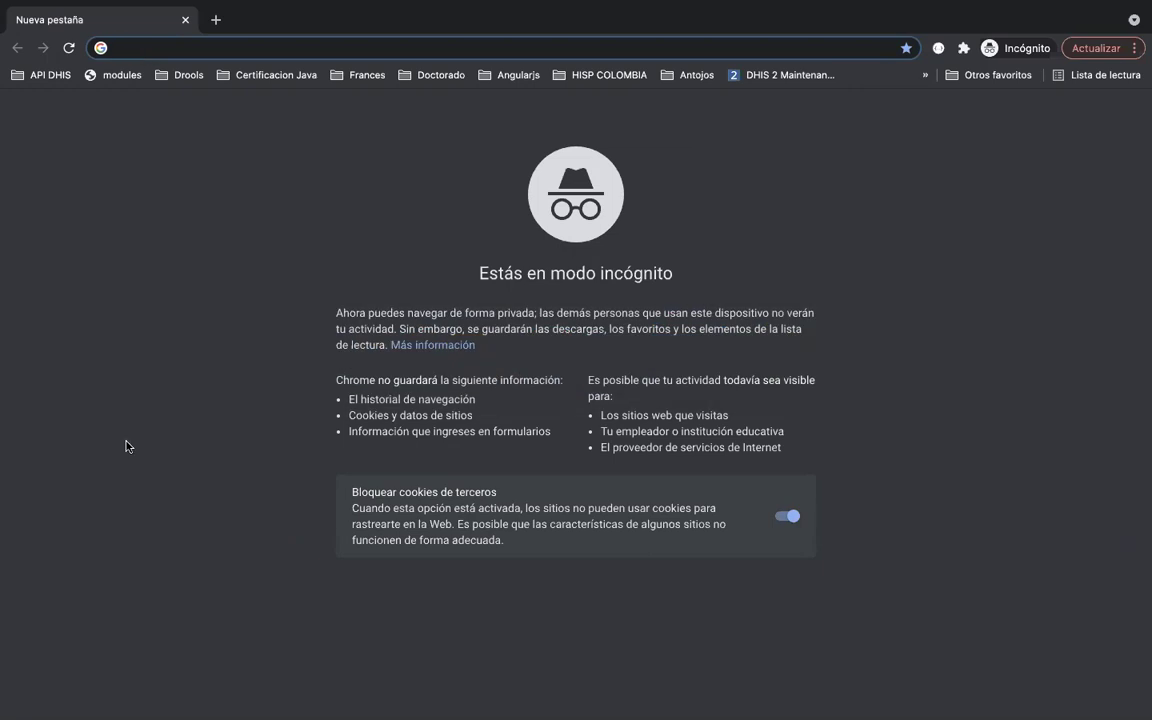
mouse_move(119, 714)
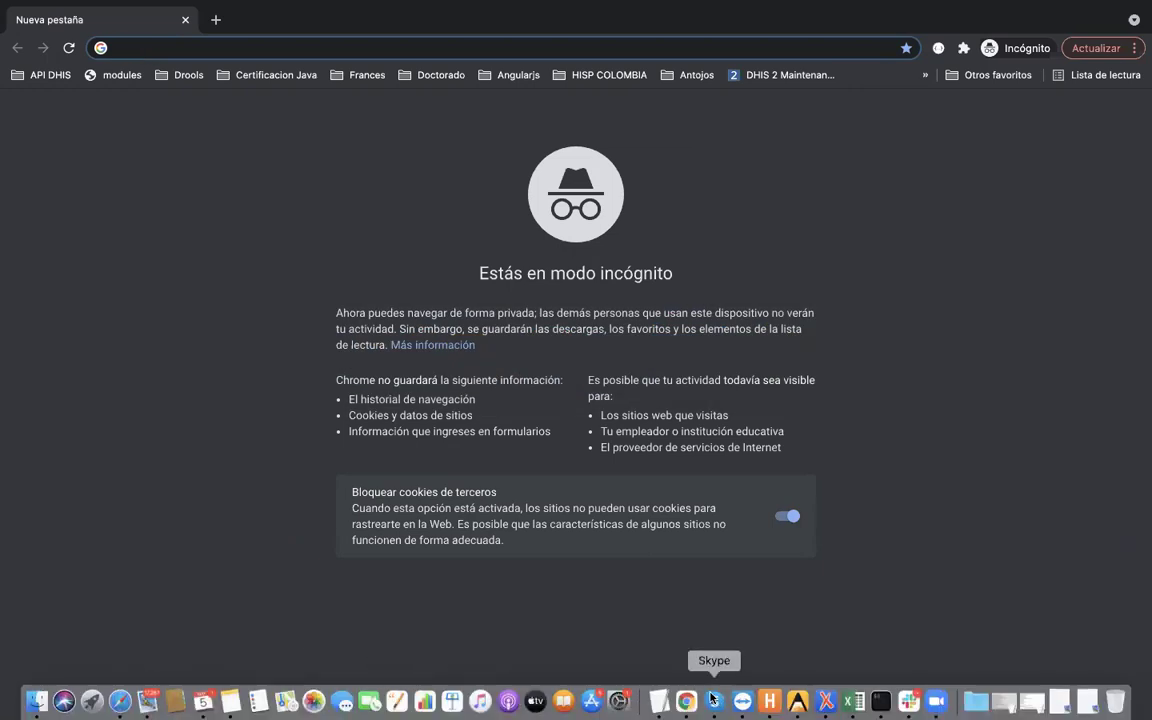
left_click(686, 700)
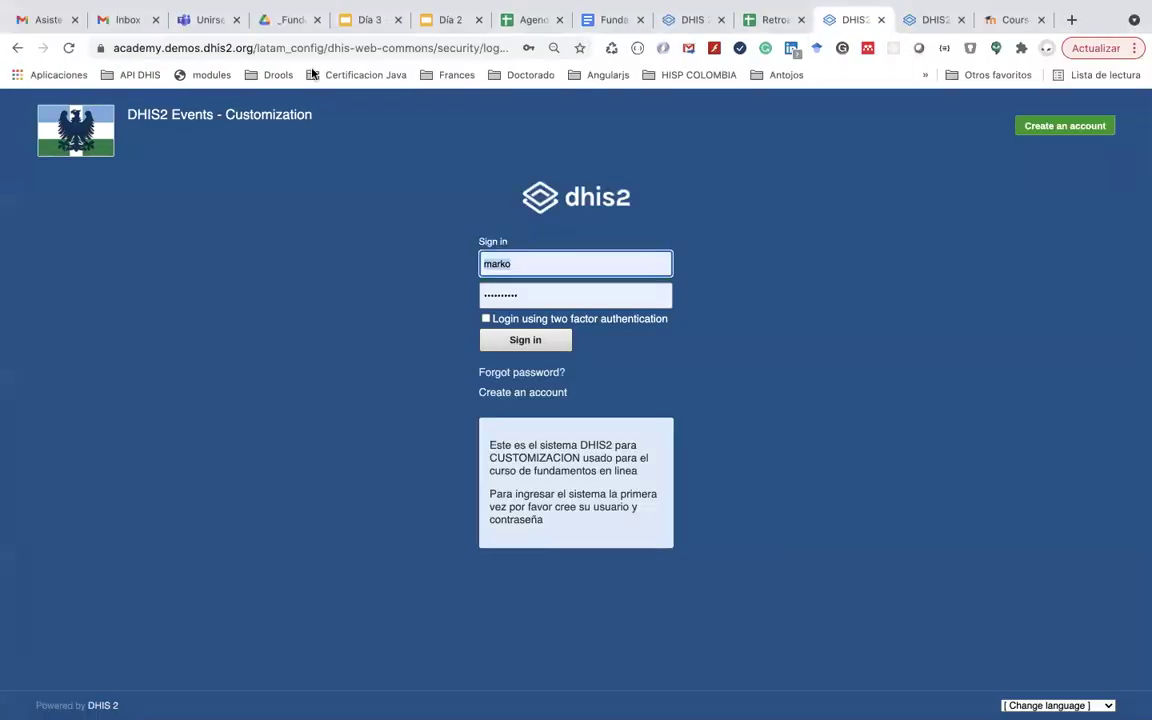
- Select the login page URL up to latam_config as the server base address
left_click(320, 48)
left_click(296, 48)
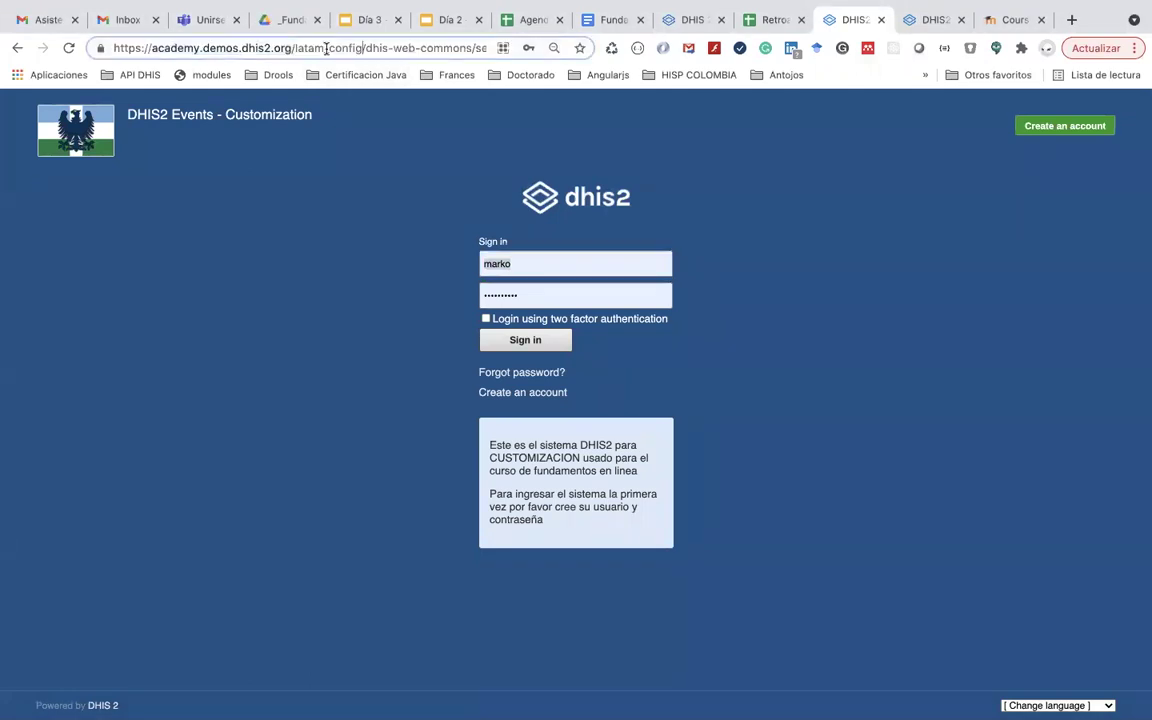
left_click_drag(355, 48, 108, 53)
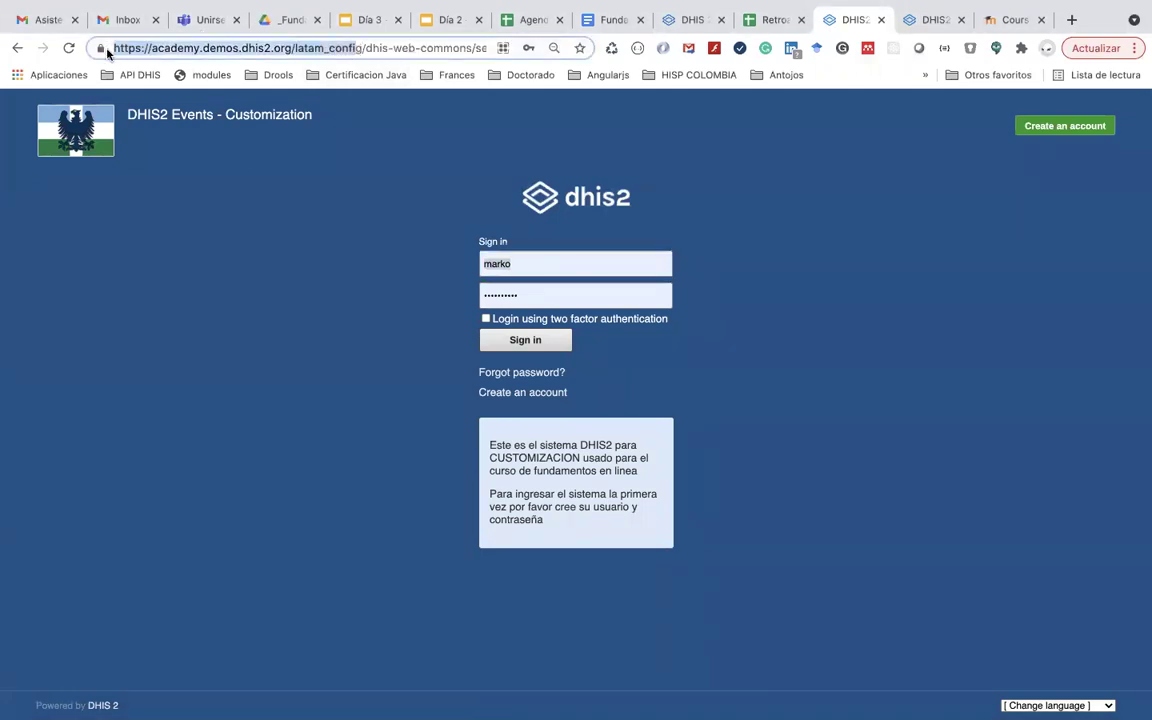
left_click(363, 48)
left_click_drag(363, 48, 106, 63)
key("super+c")
- Load the copied DHIS2 server address in the incognito window
key("super+shift+n")
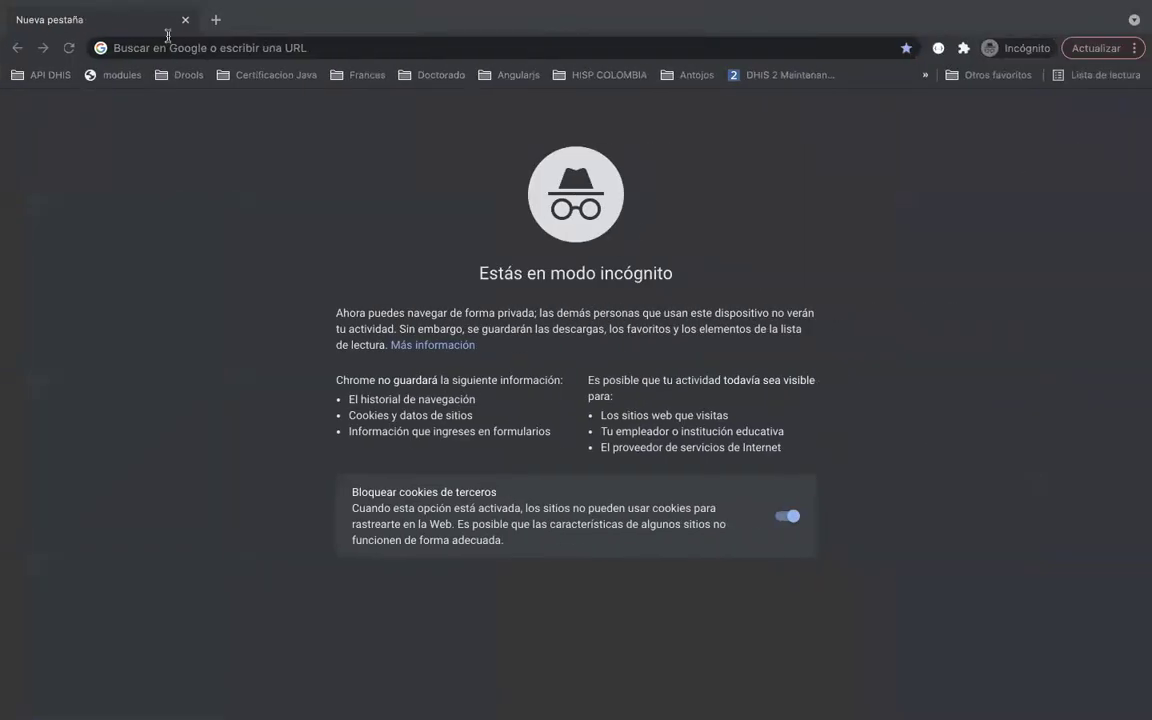
key("super+v")
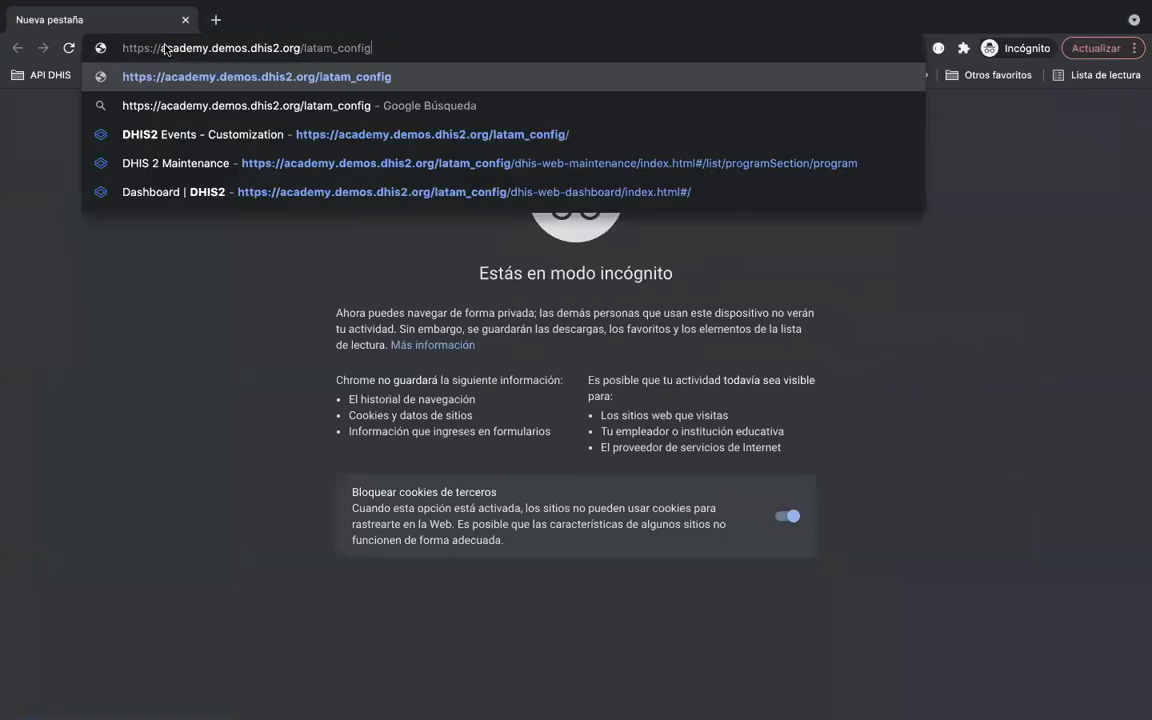
key("Return")
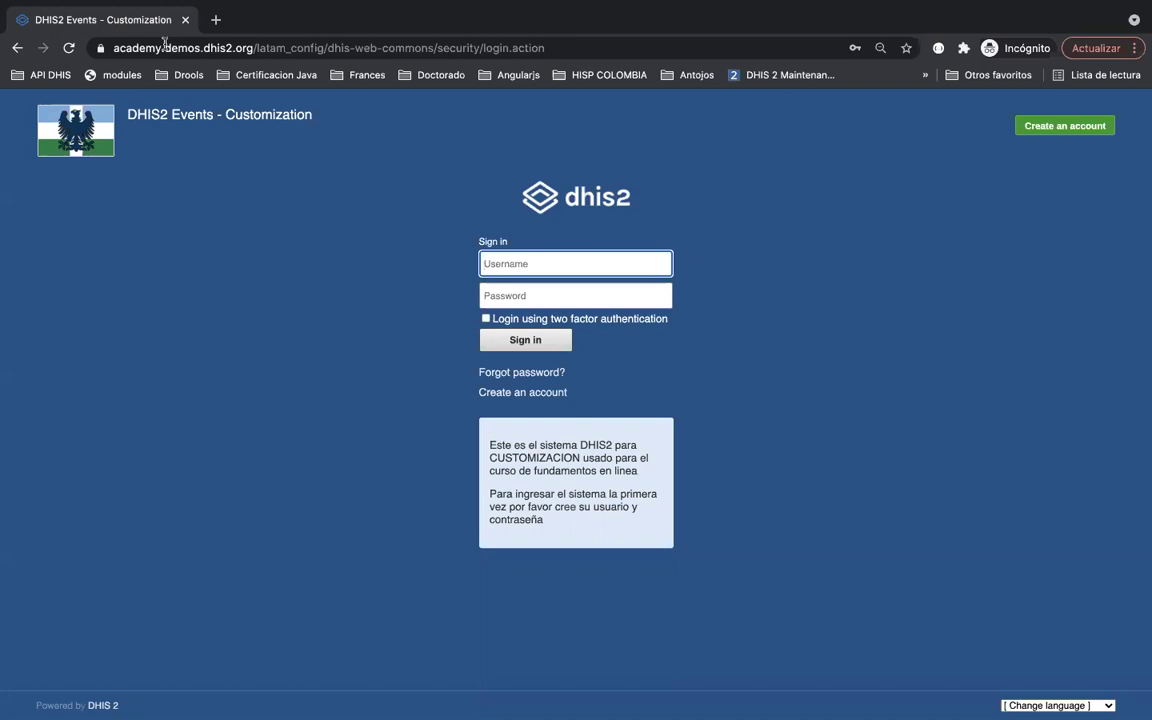
- Sign in with the second user's username and password
type("jmalcantara1")
key("BackSpace")
type("2")
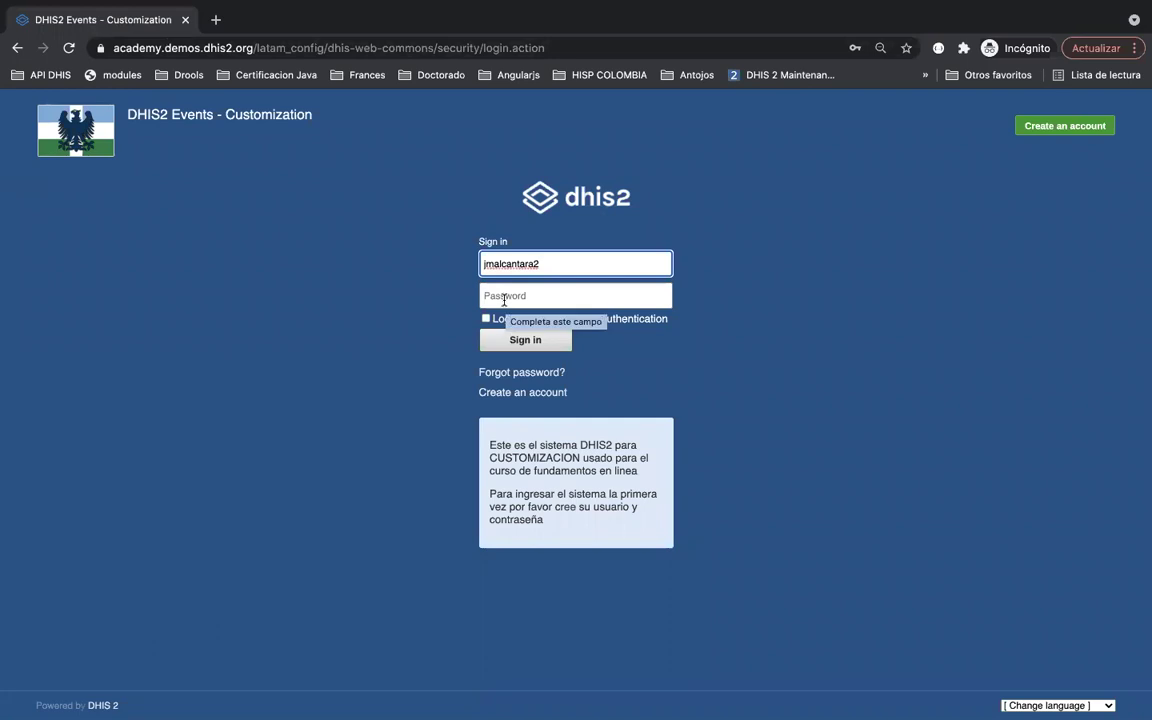
left_click(504, 296)
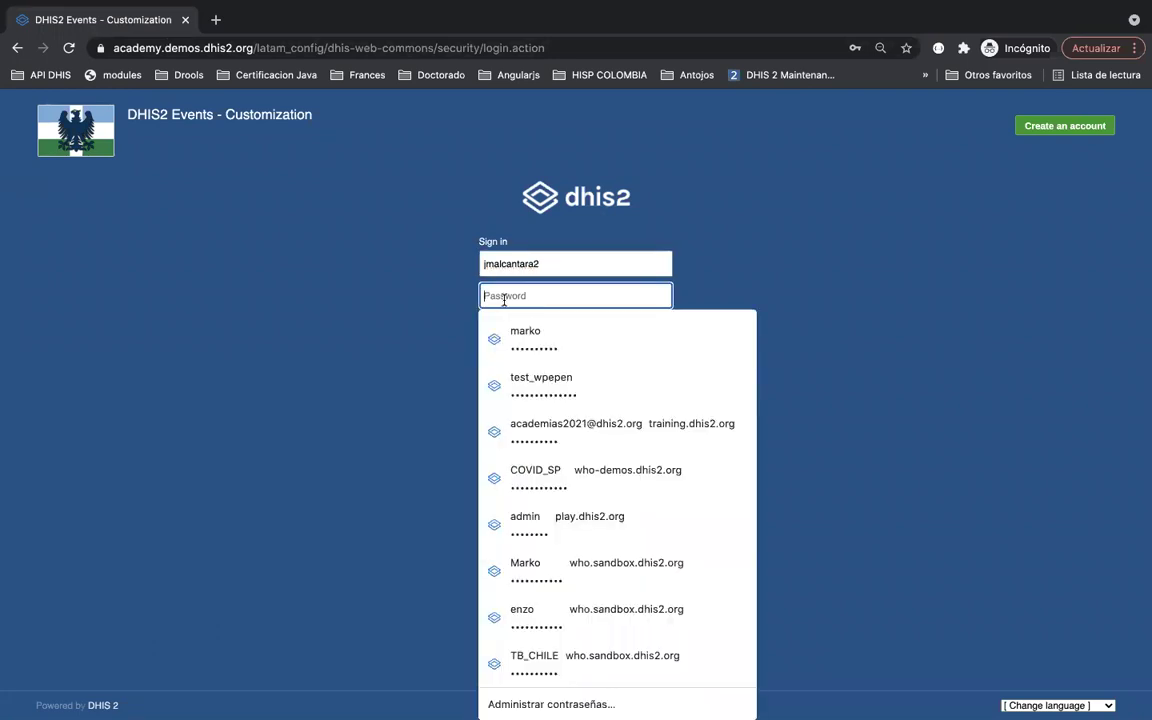
type("•")
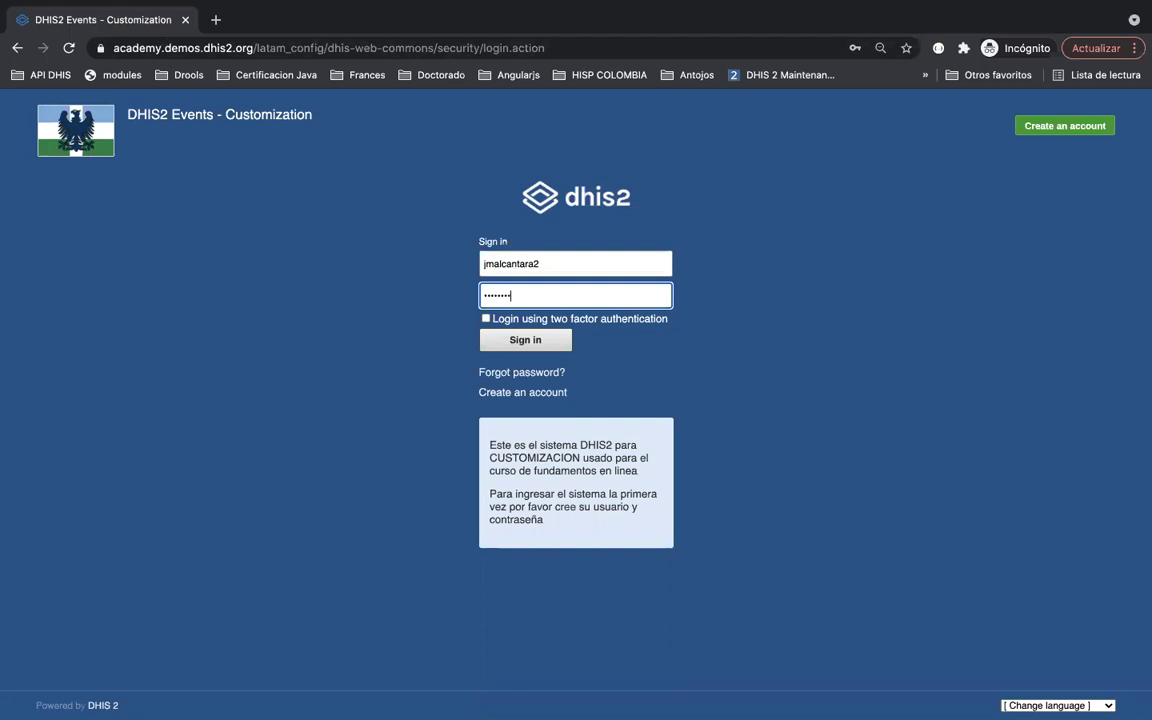
left_click(538, 342)
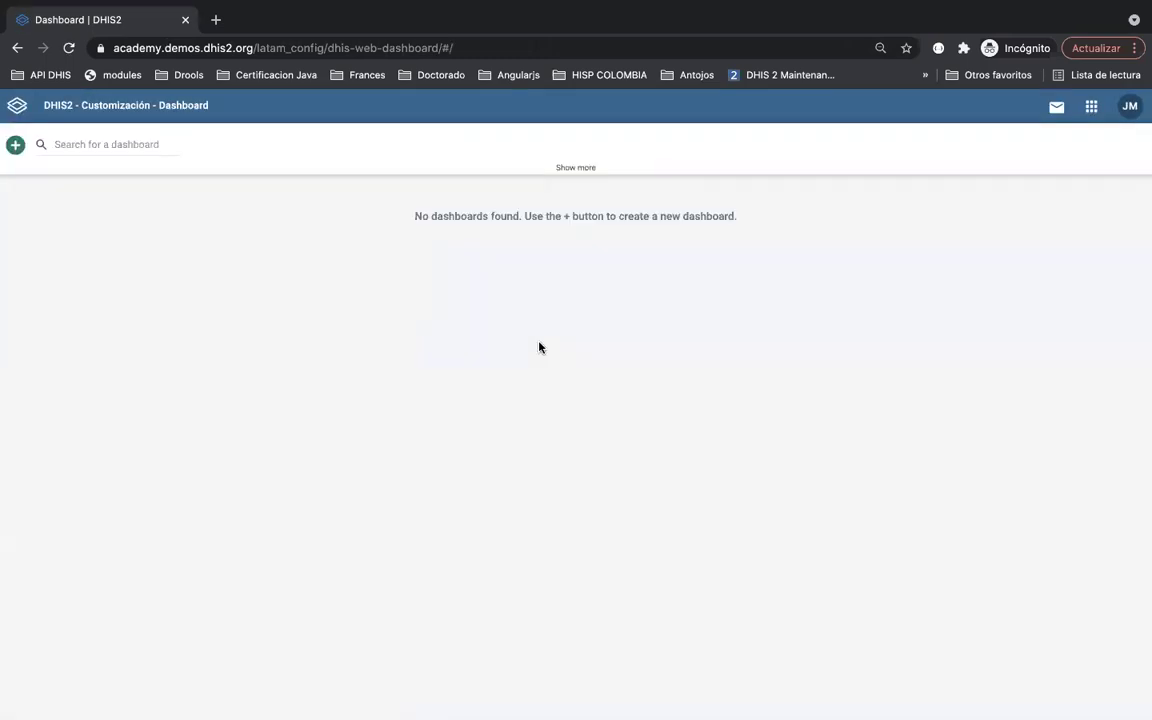
- Find Maintenance through the apps search and filter it to the Data set section
left_click(1092, 107)
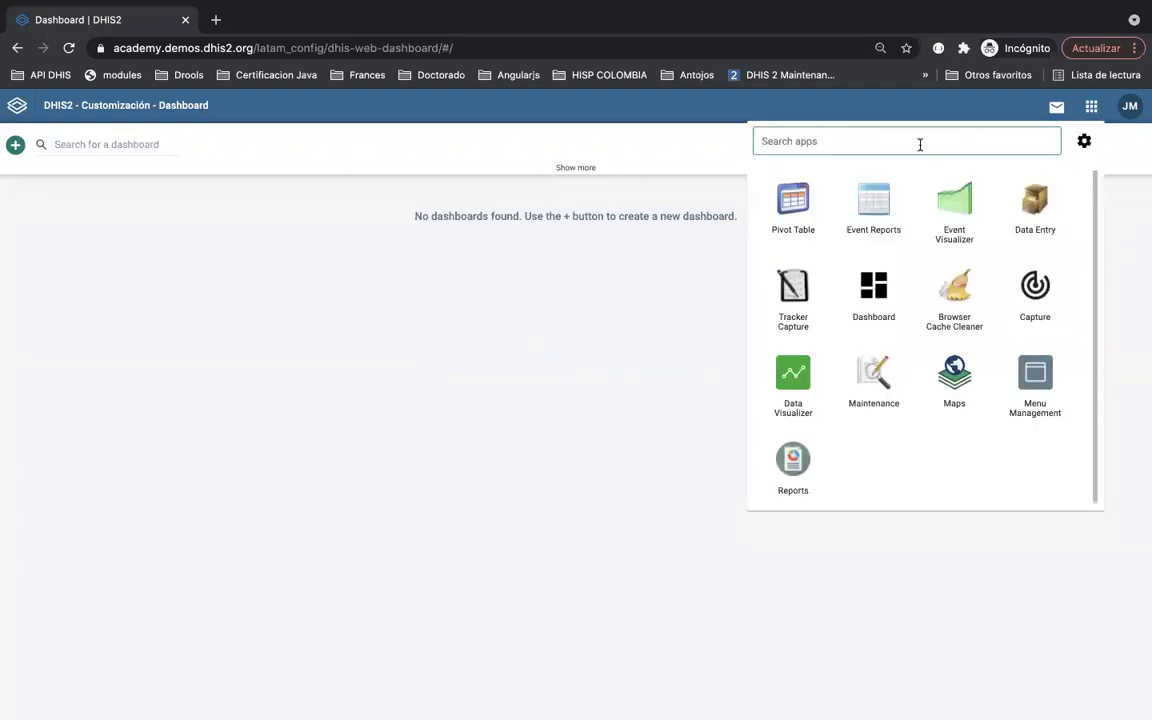
type("se")
key("BackSpace")
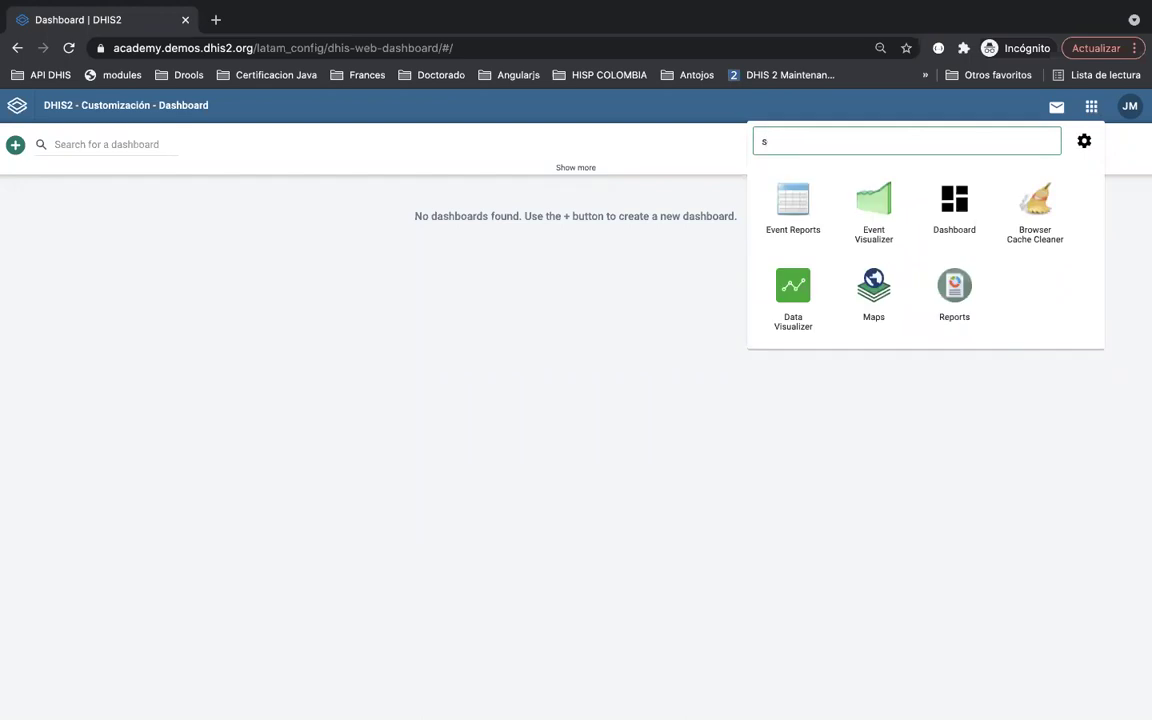
key("BackSpace")
type("dat")
key("BackSpace")
key("BackSpace")
key("BackSpace")
type("men")
key("BackSpace")
key("BackSpace")
type("ai")
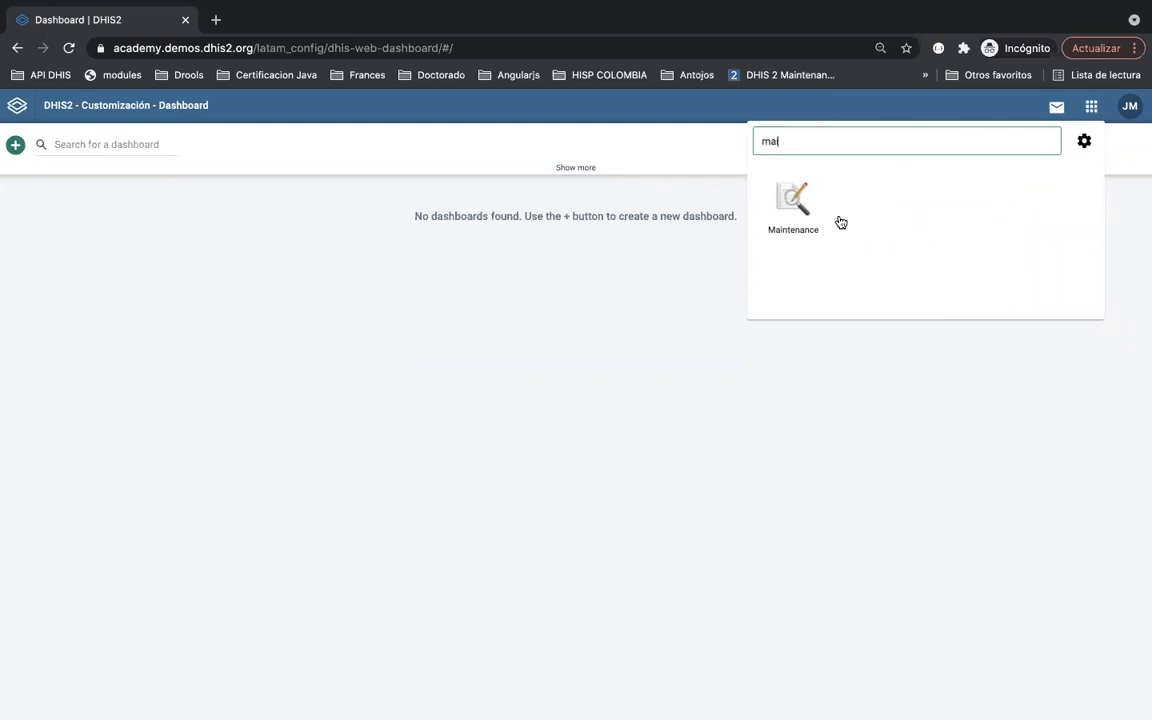
left_click(795, 208)
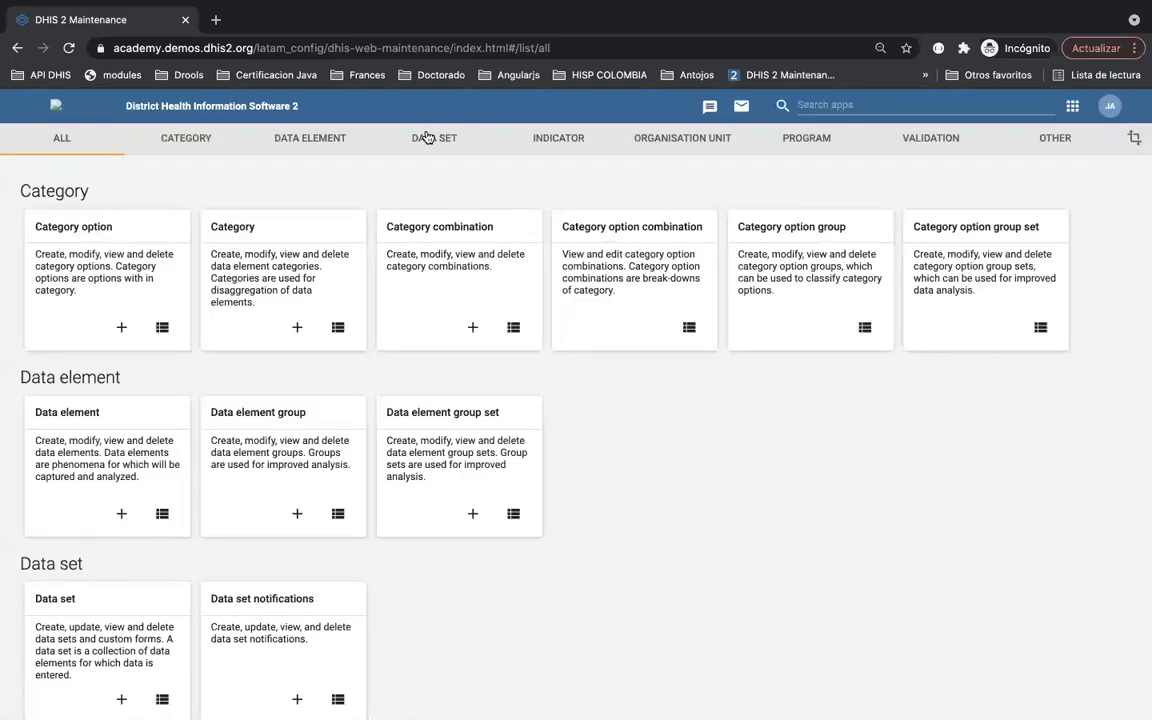
left_click(427, 137)
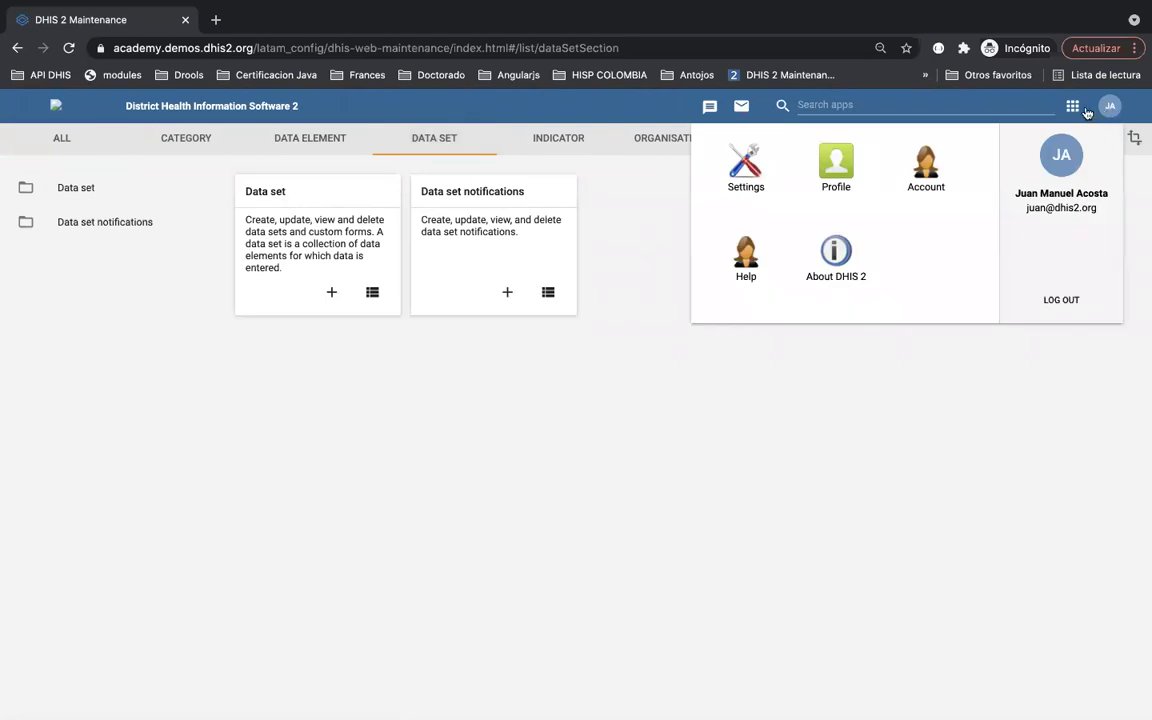
mouse_move(1110, 113)
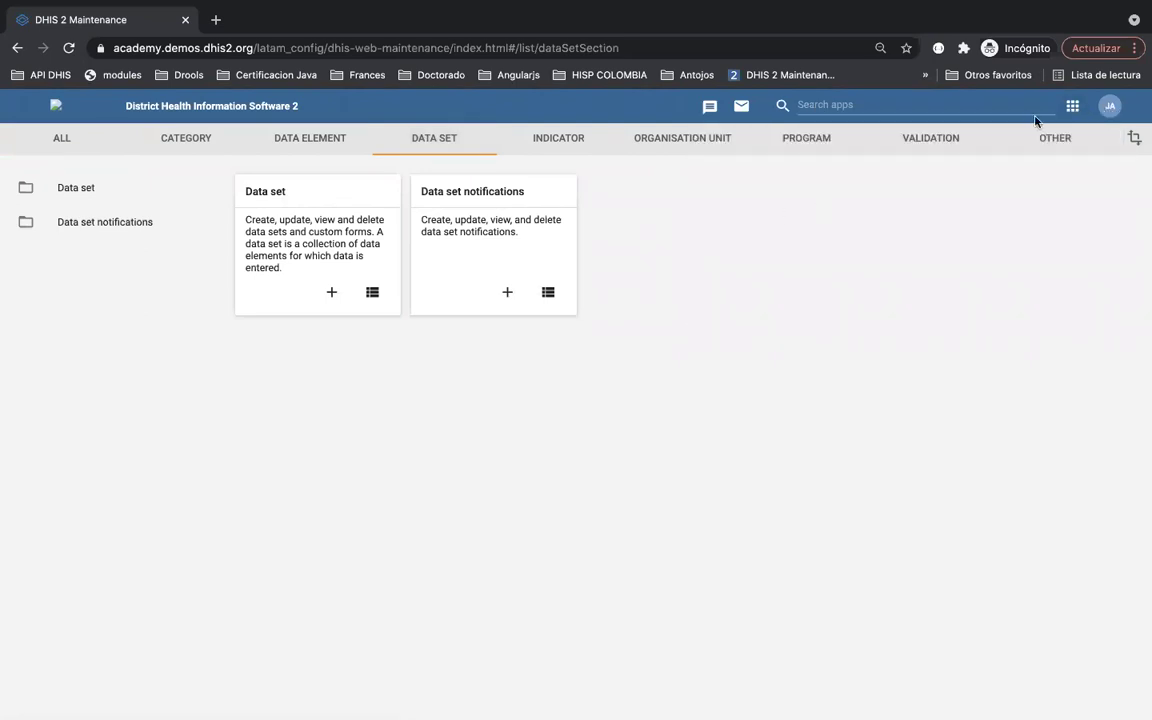
- Set Interface language and Database language to Spanish in user settings, then return to Dashboard
left_click(752, 181)
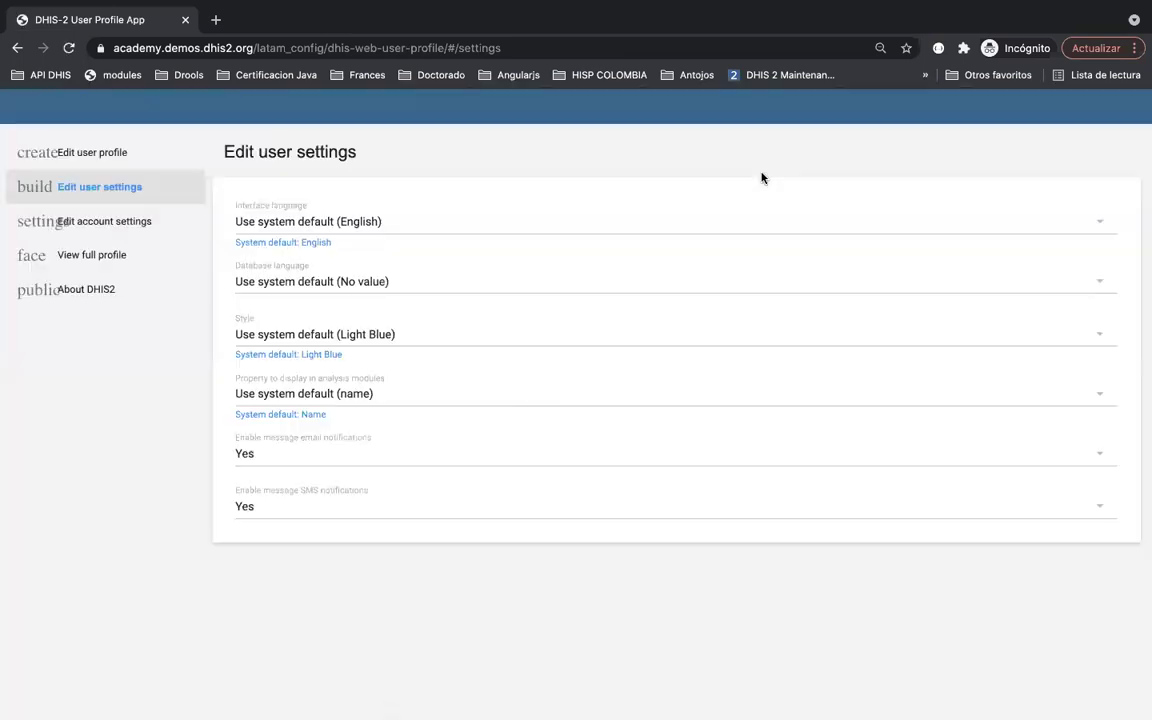
left_click(380, 221)
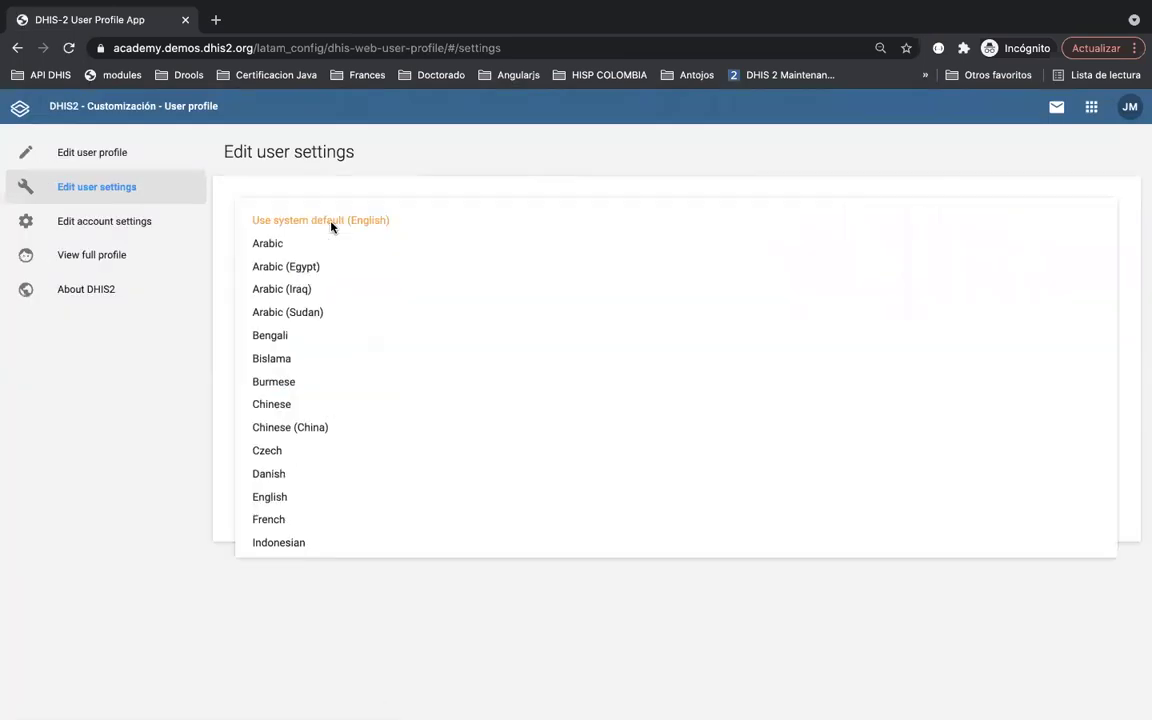
scroll(313, 403, "down", 5)
left_click(312, 331)
left_click(290, 287)
scroll(291, 494, "down", 1)
scroll(290, 494, "down", 3)
left_click(290, 528)
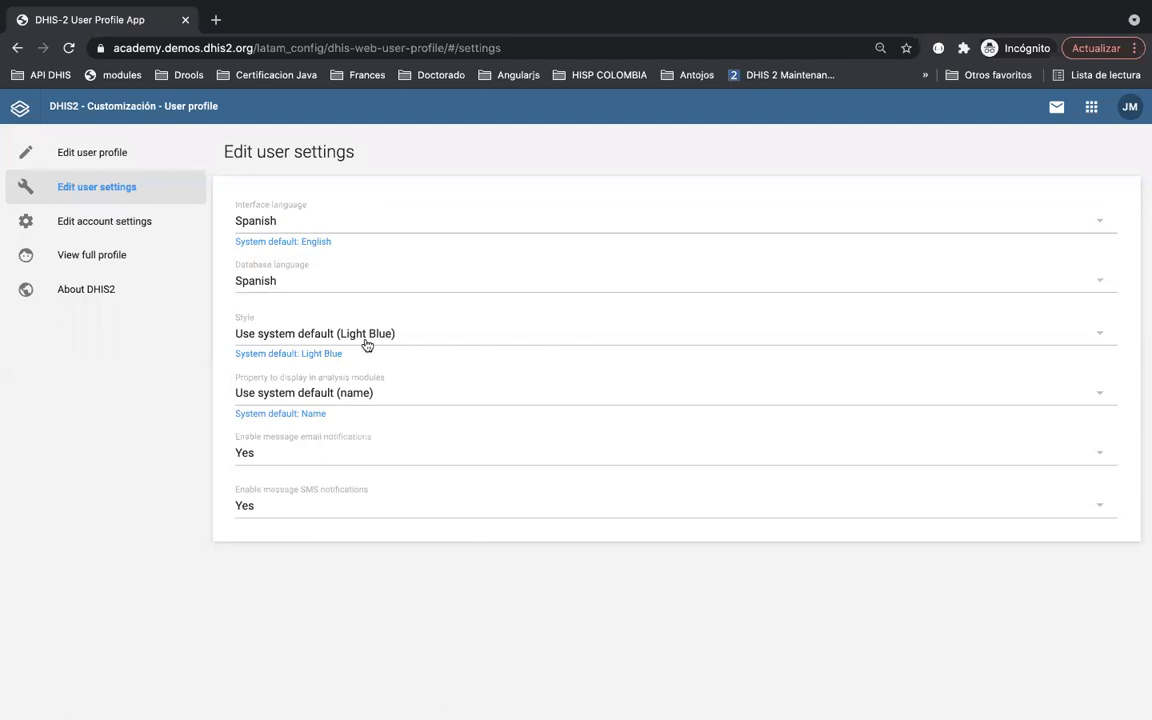
left_click(1091, 107)
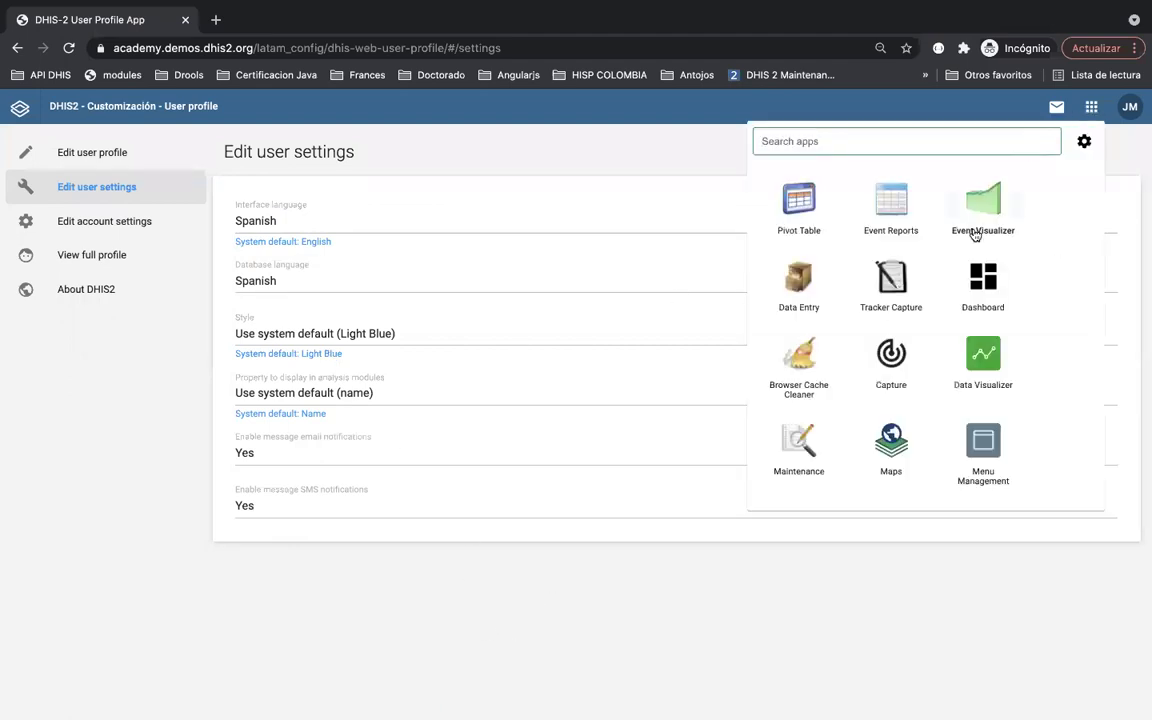
left_click(989, 280)
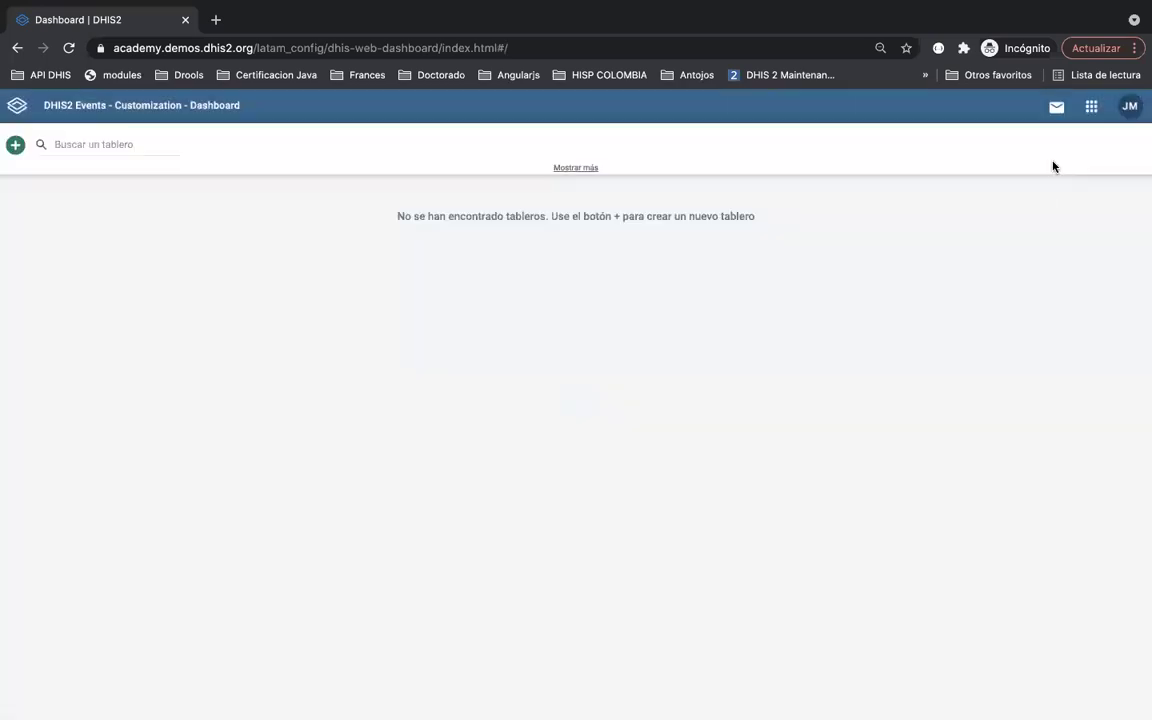
- Open Mantenimiento via a 'man' app search and list data sets under SET DE DATOS
left_click(1091, 107)
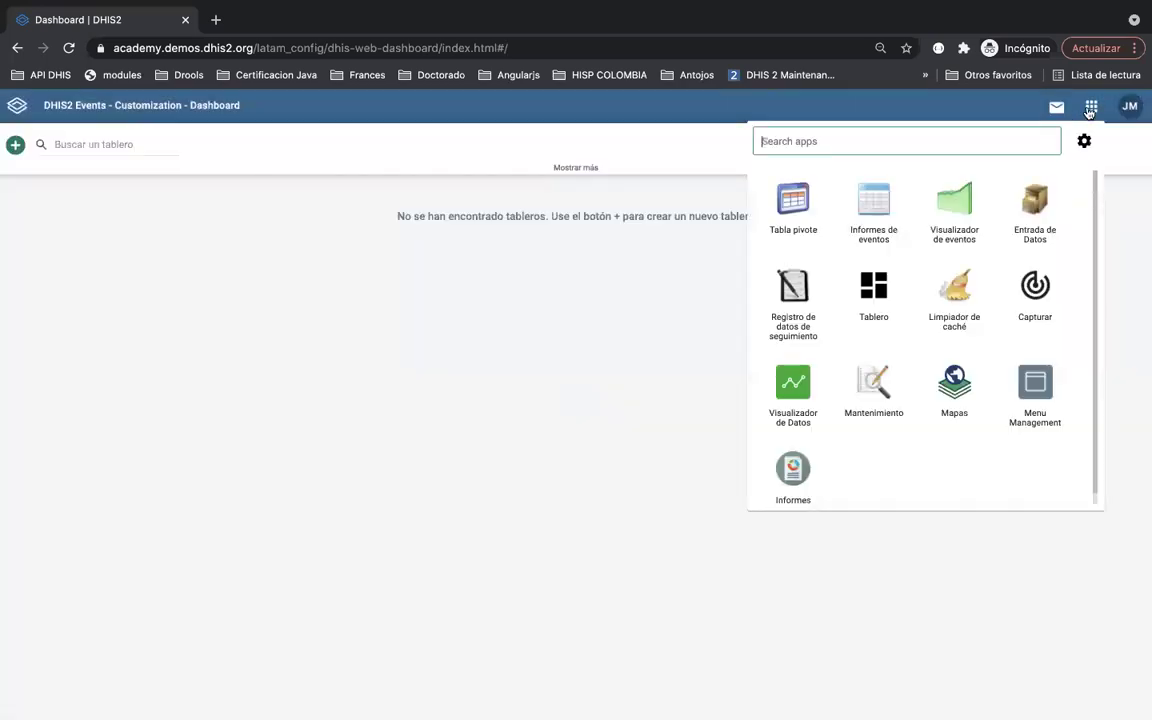
type("man")
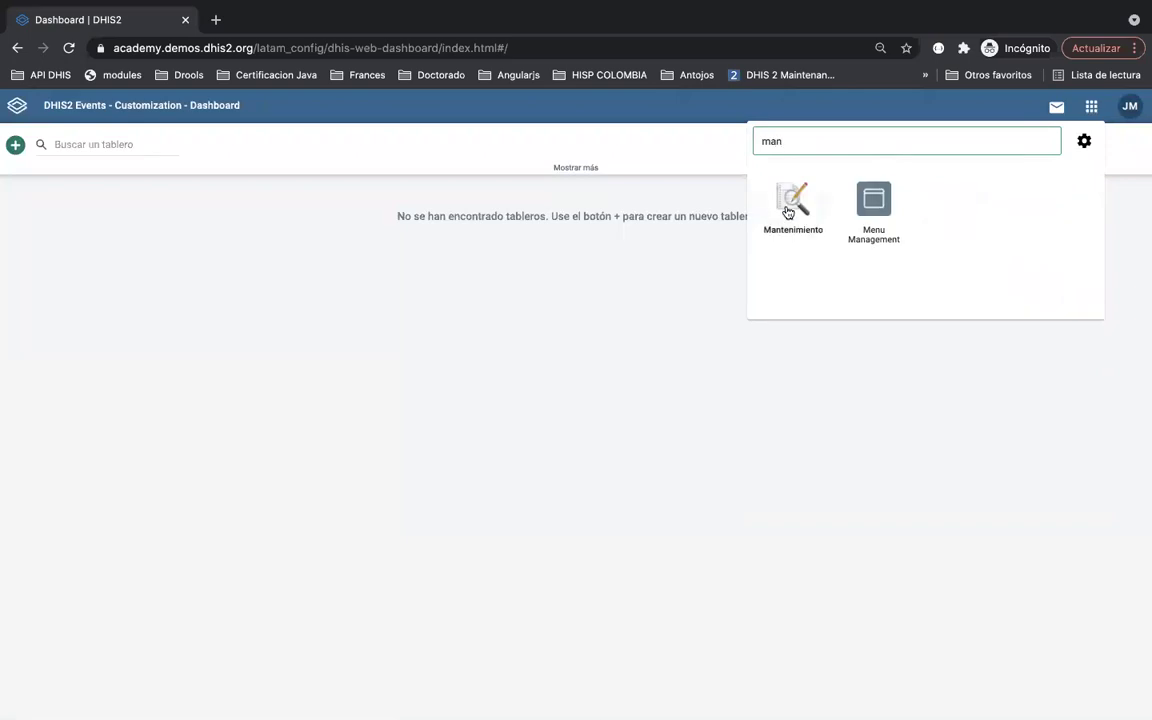
left_click(790, 205)
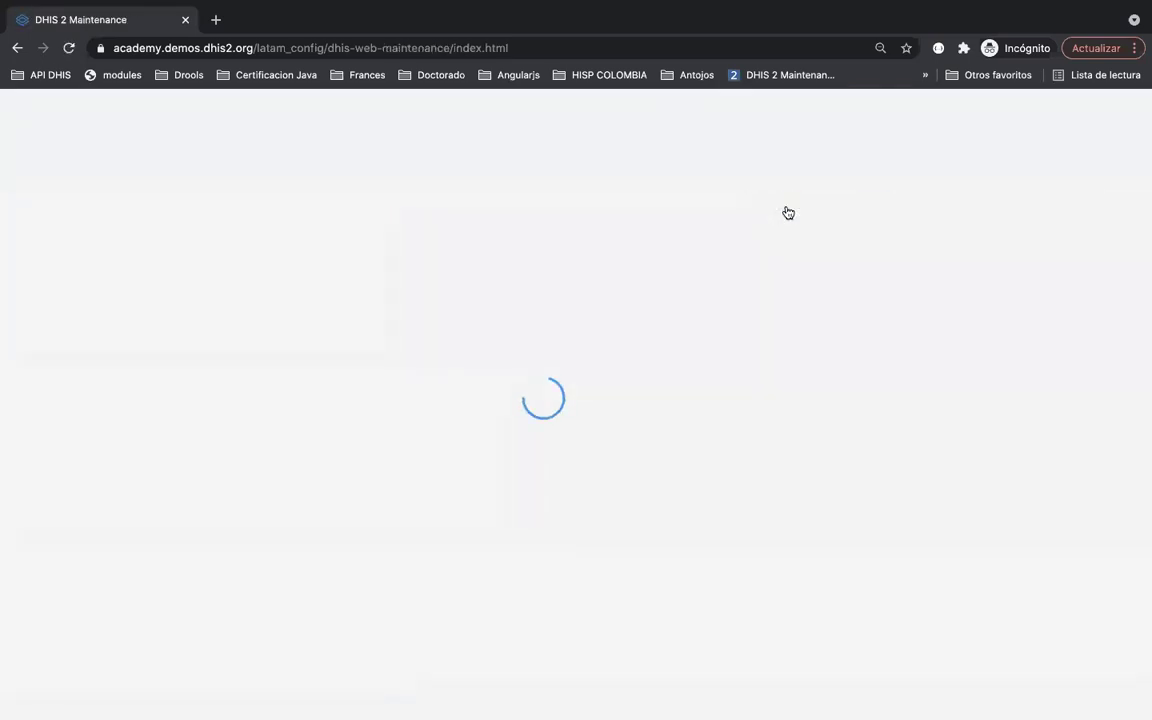
left_click(428, 139)
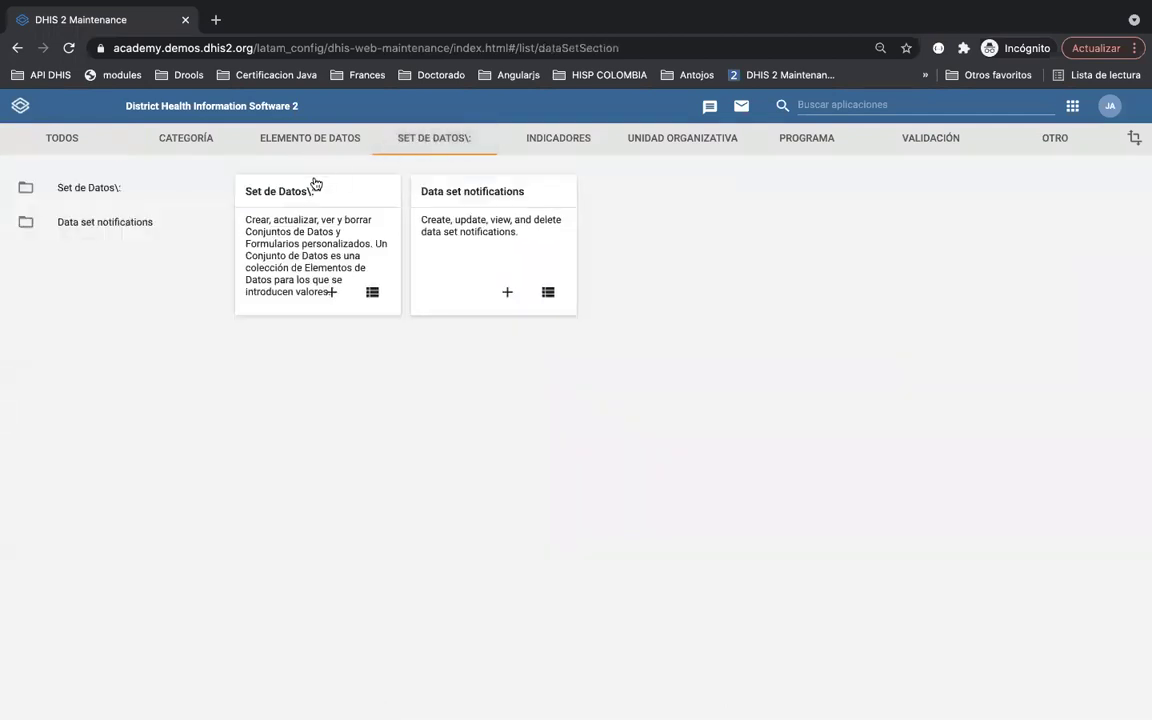
left_click(295, 192)
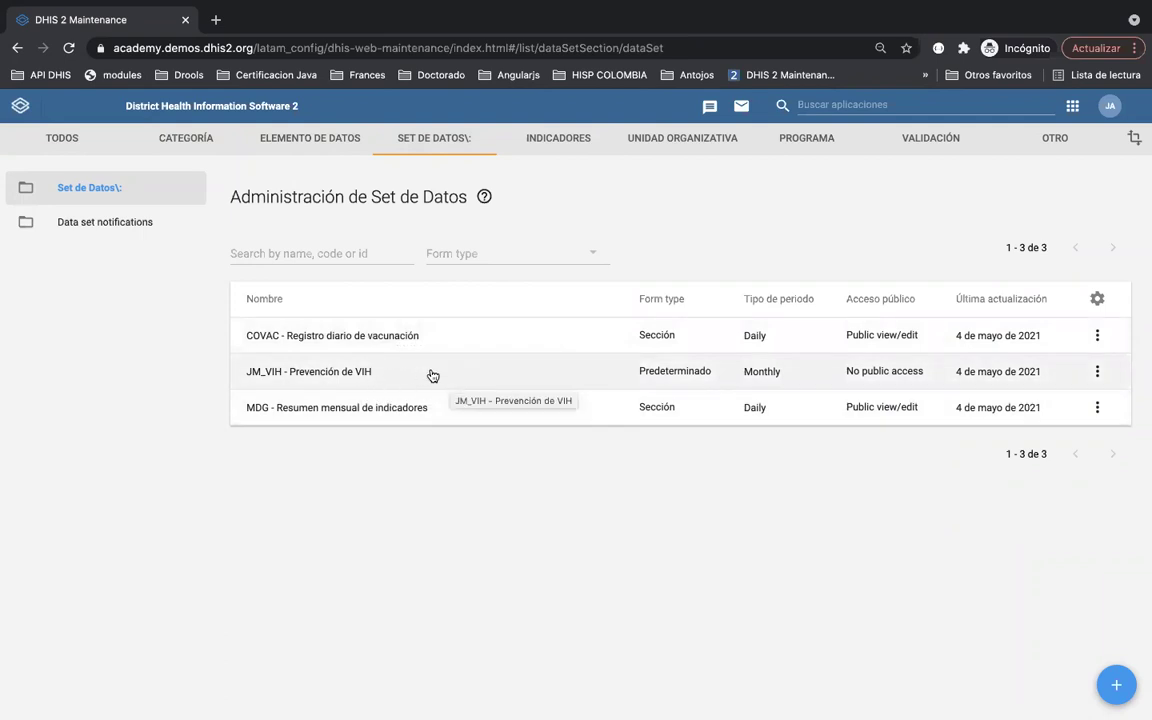
- Open Configuración de uso compartido for JM_VIH - Prevención de VIH and add a user
left_click(1097, 372)
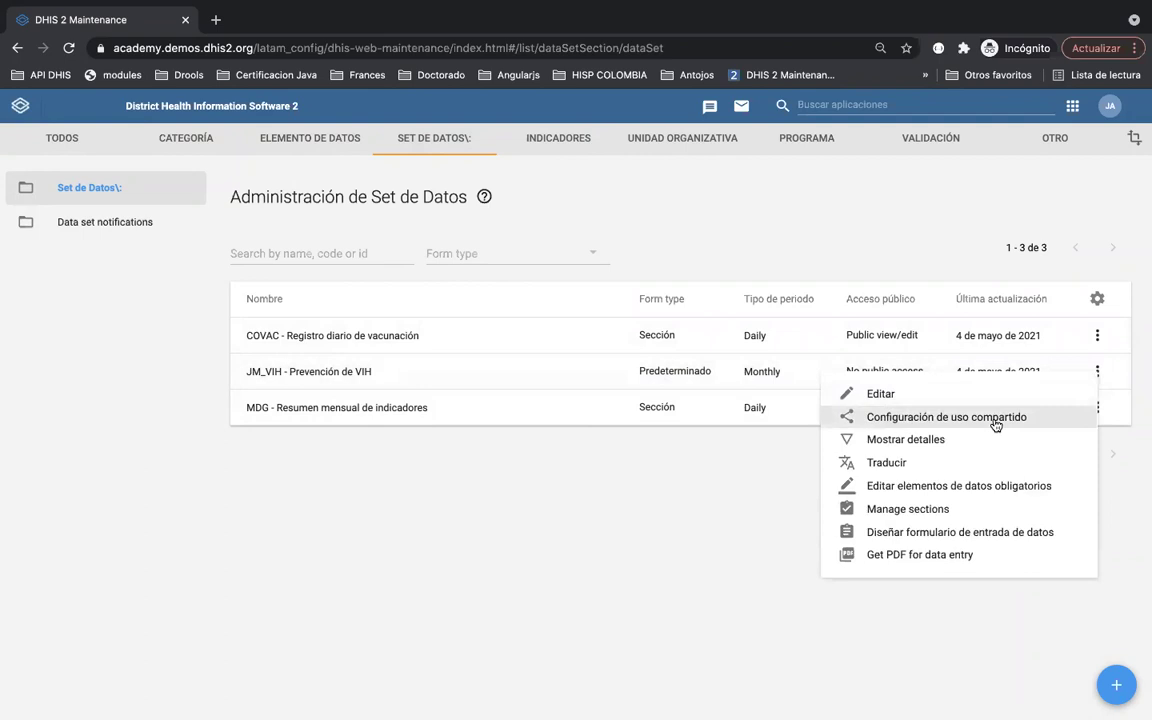
left_click(995, 420)
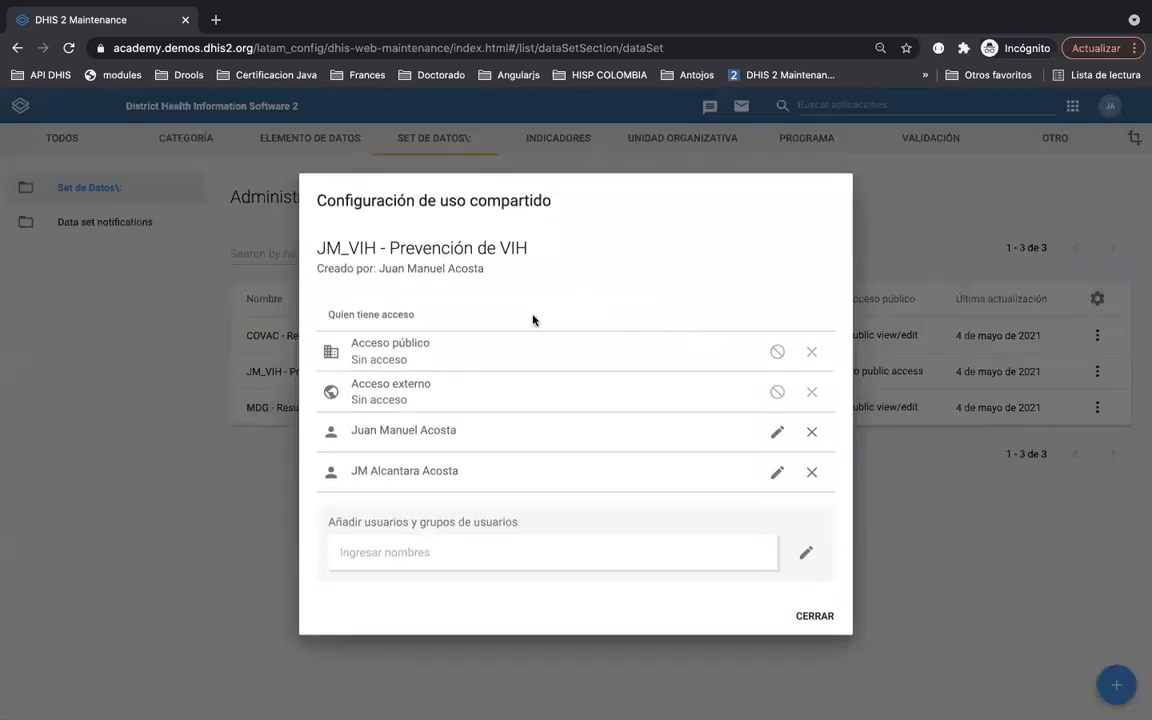
left_click(456, 551)
type("Marko")
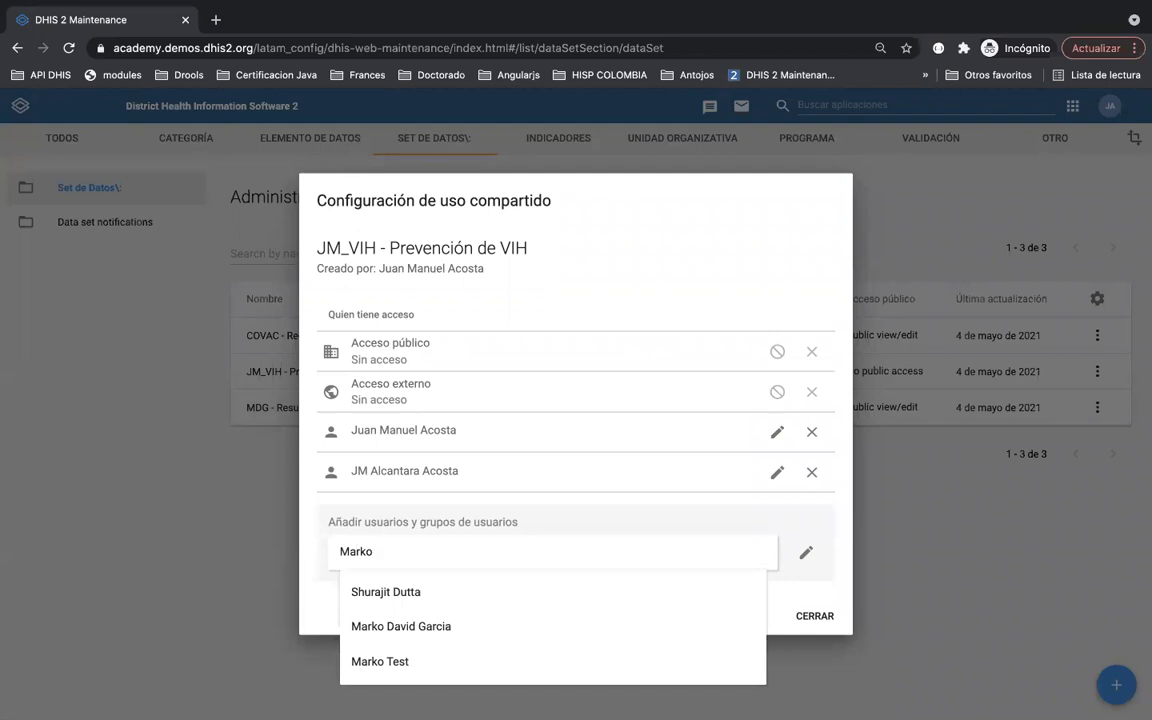
left_click(373, 626)
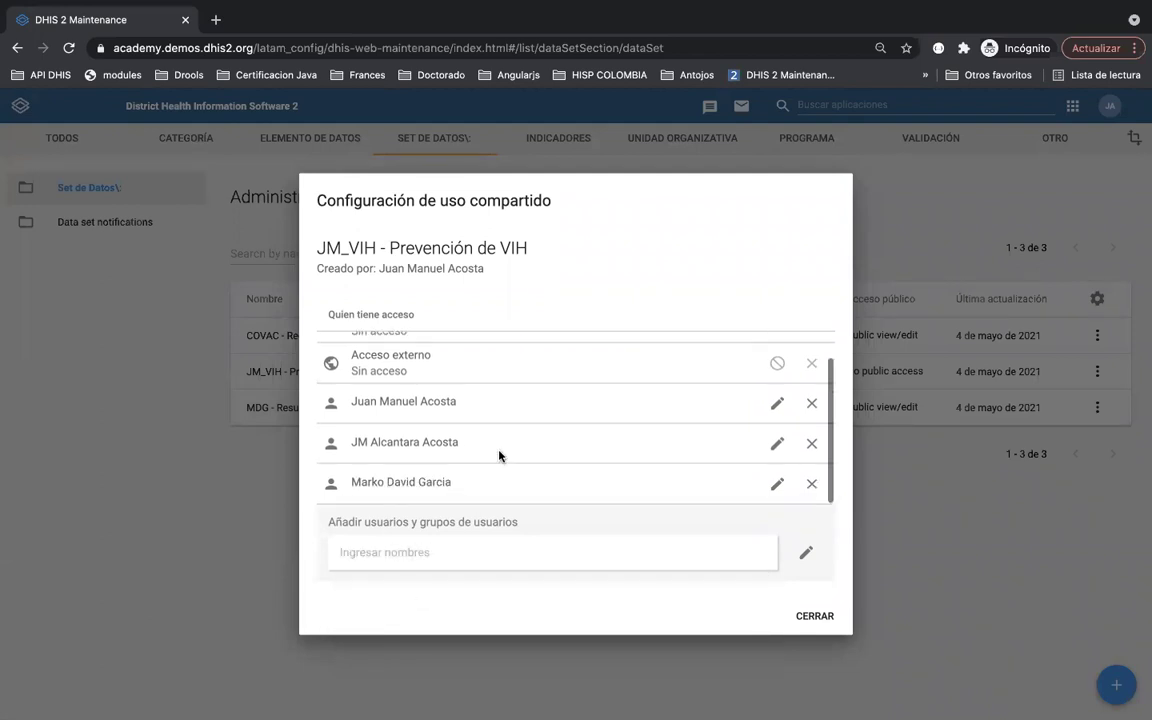
- Give that user Datos 'Puede guardar y visualizar' and Metadatos 'Solo lectura'
left_click(777, 487)
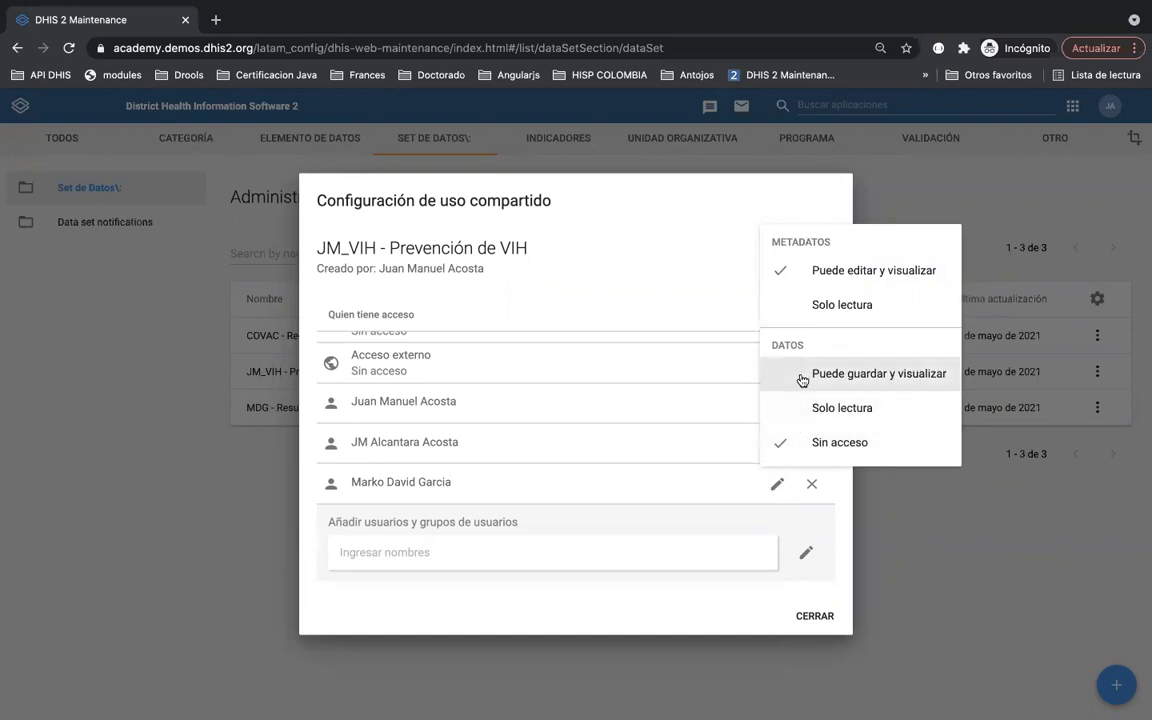
left_click(802, 378)
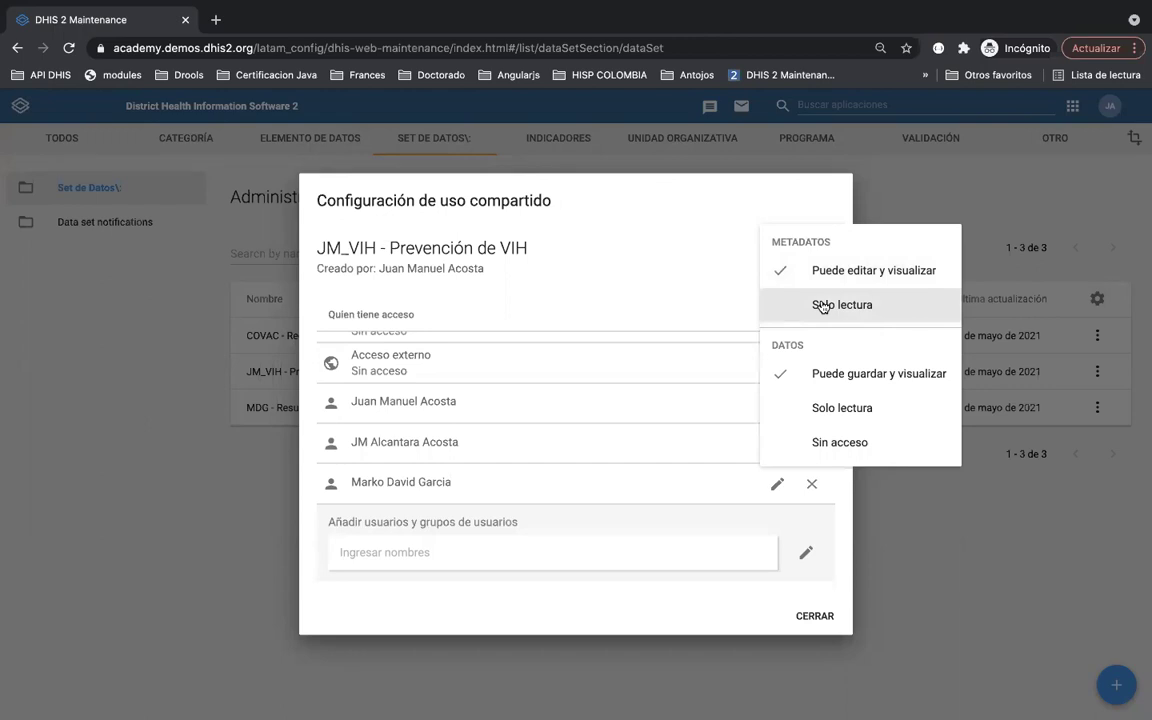
left_click(822, 306)
left_click(695, 519)
left_click(609, 551)
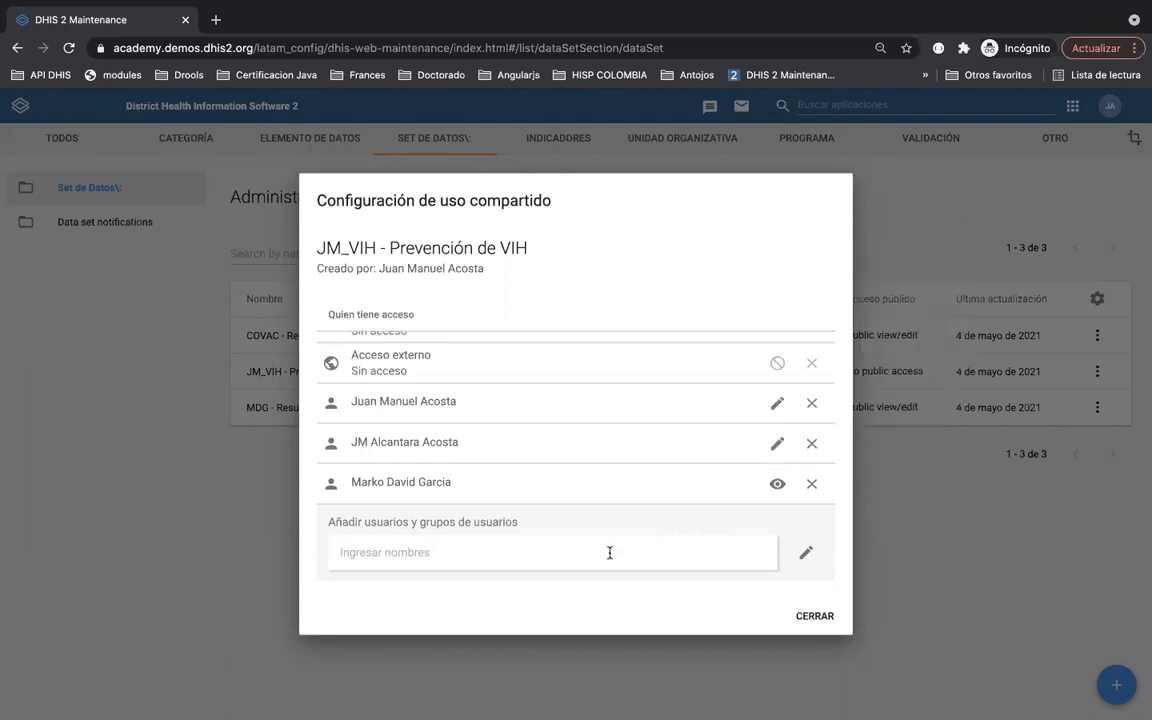
- Search 'Aca' and add the Academy Participants group to the JM_VIH sharing list
type("Aca")
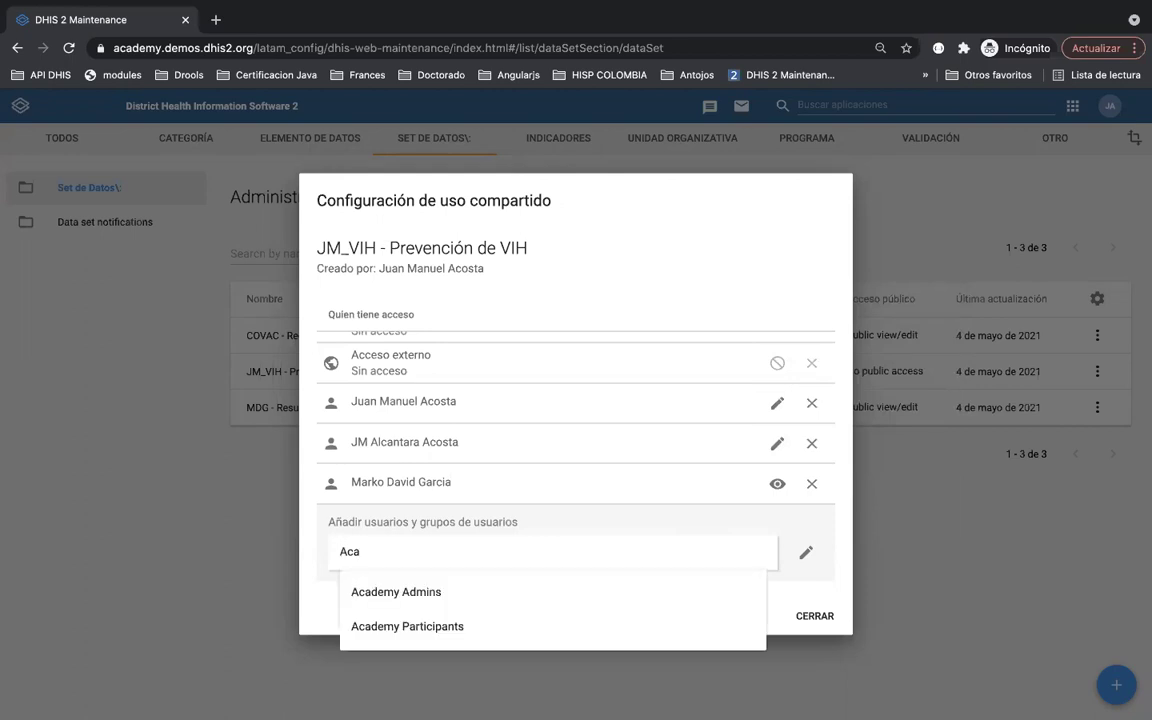
left_click(491, 627)
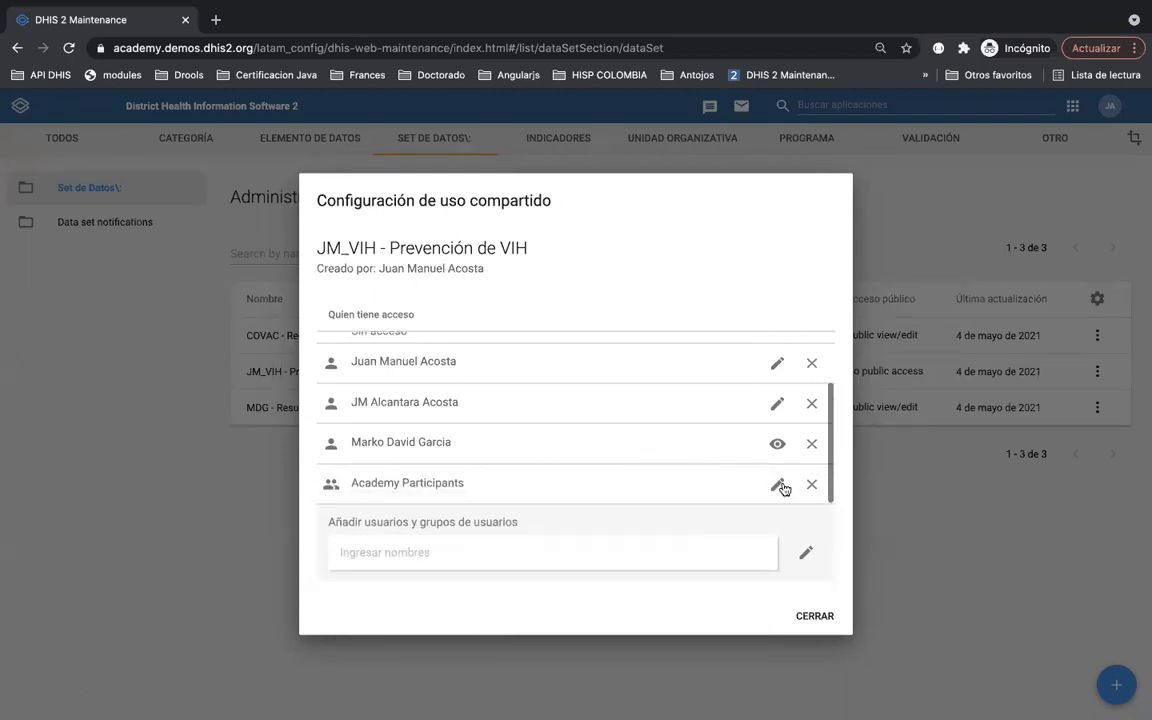
left_click(778, 484)
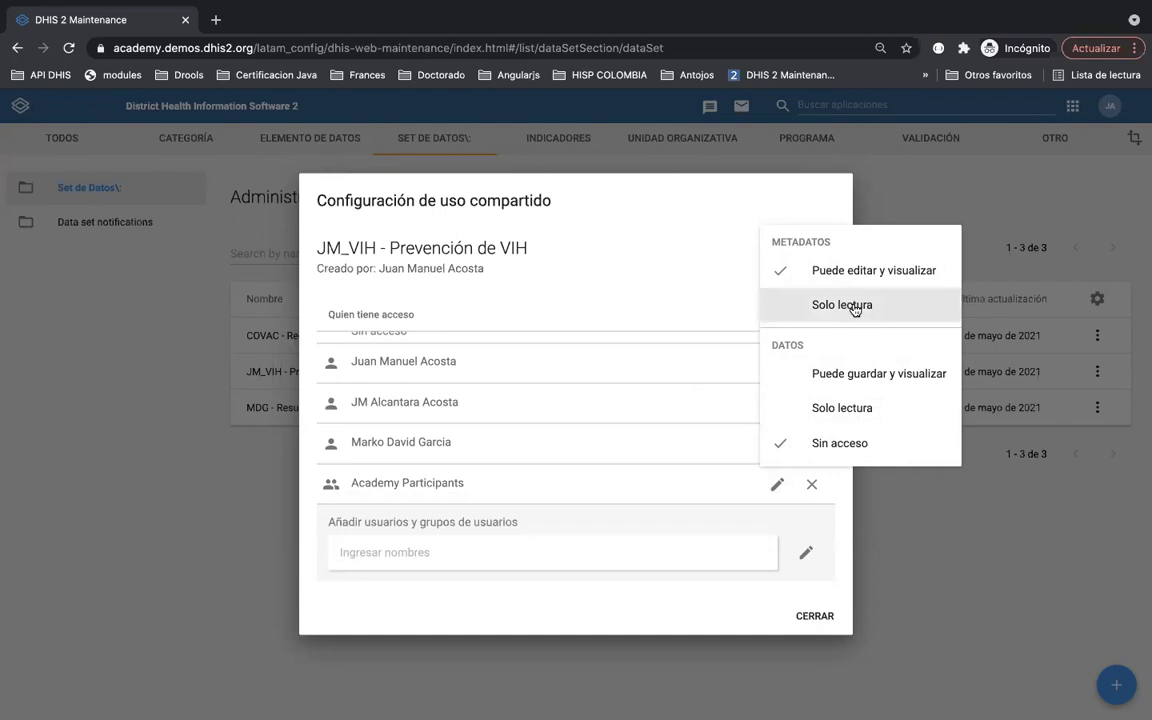
- Set Academy Participants to Metadatos 'Solo lectura' and Datos 'Puede guardar y visualizar'
left_click(853, 306)
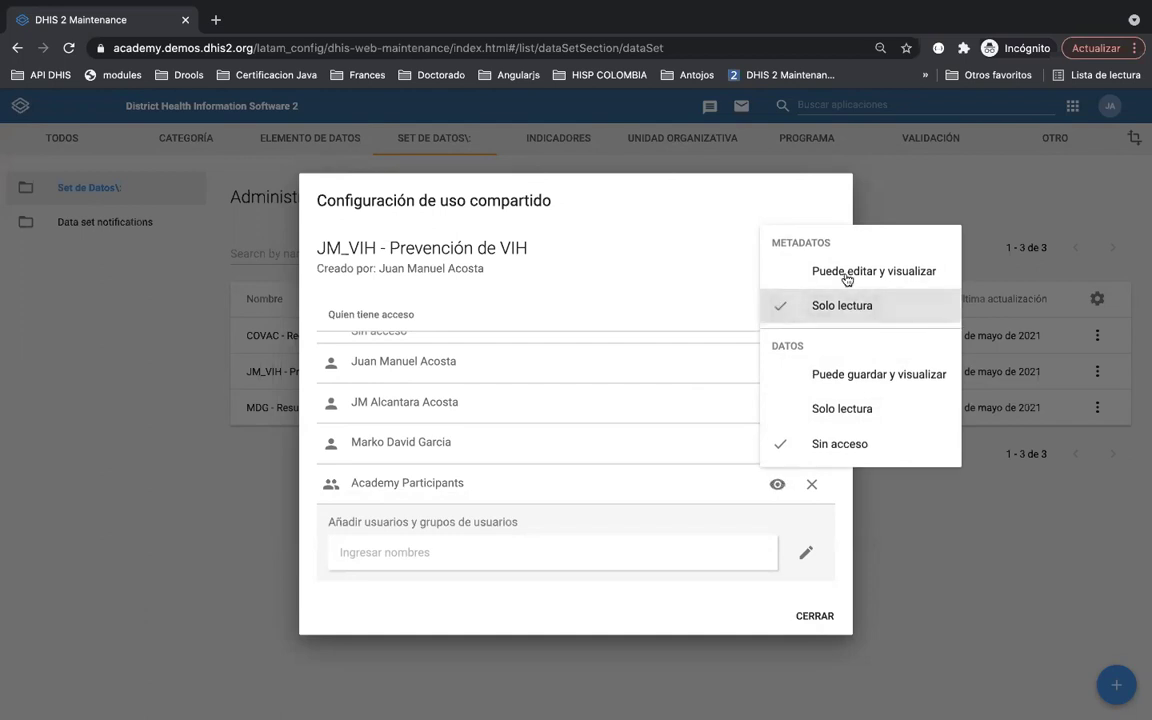
left_click(802, 385)
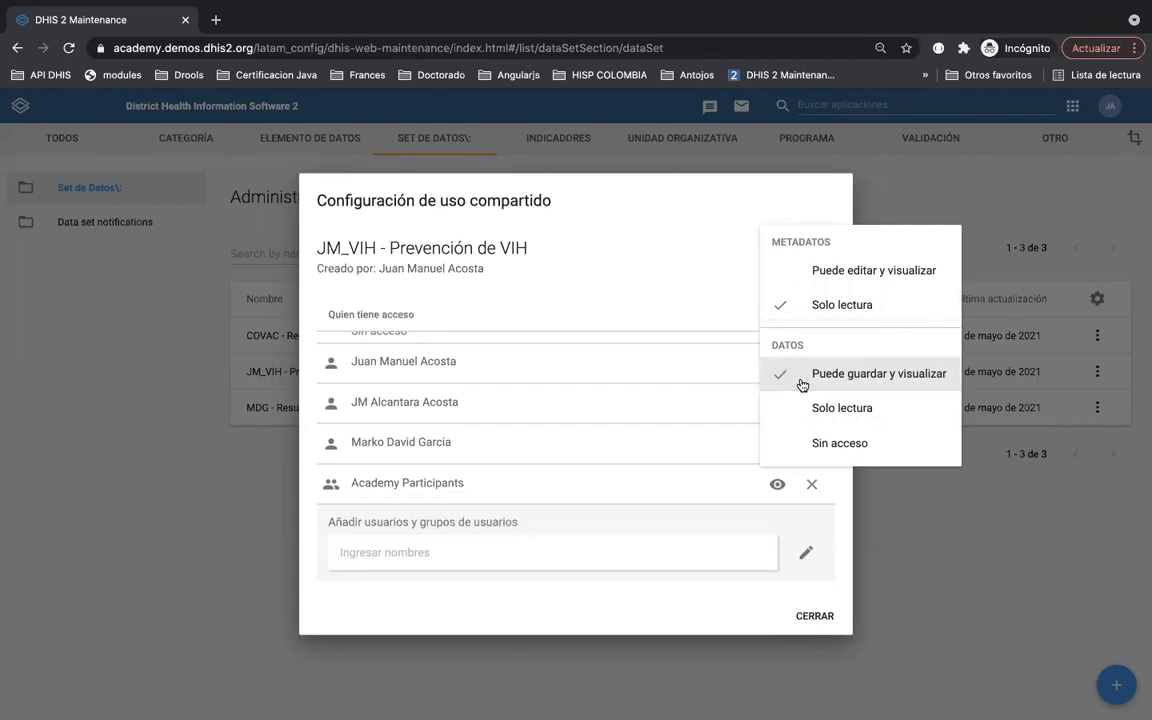
left_click(810, 619)
- Click CERRAR on the JM_VIH sharing dialog
left_click(811, 619)
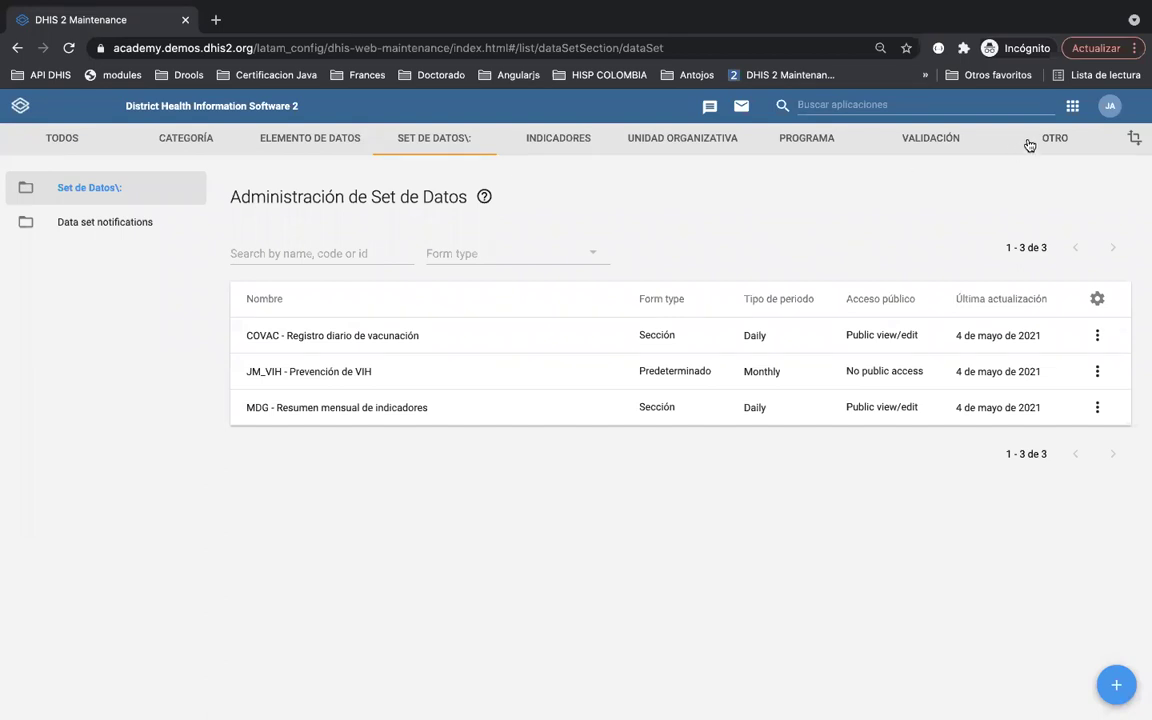
- Switch across applications to bring the other Chrome window forward
key("super+Tab")
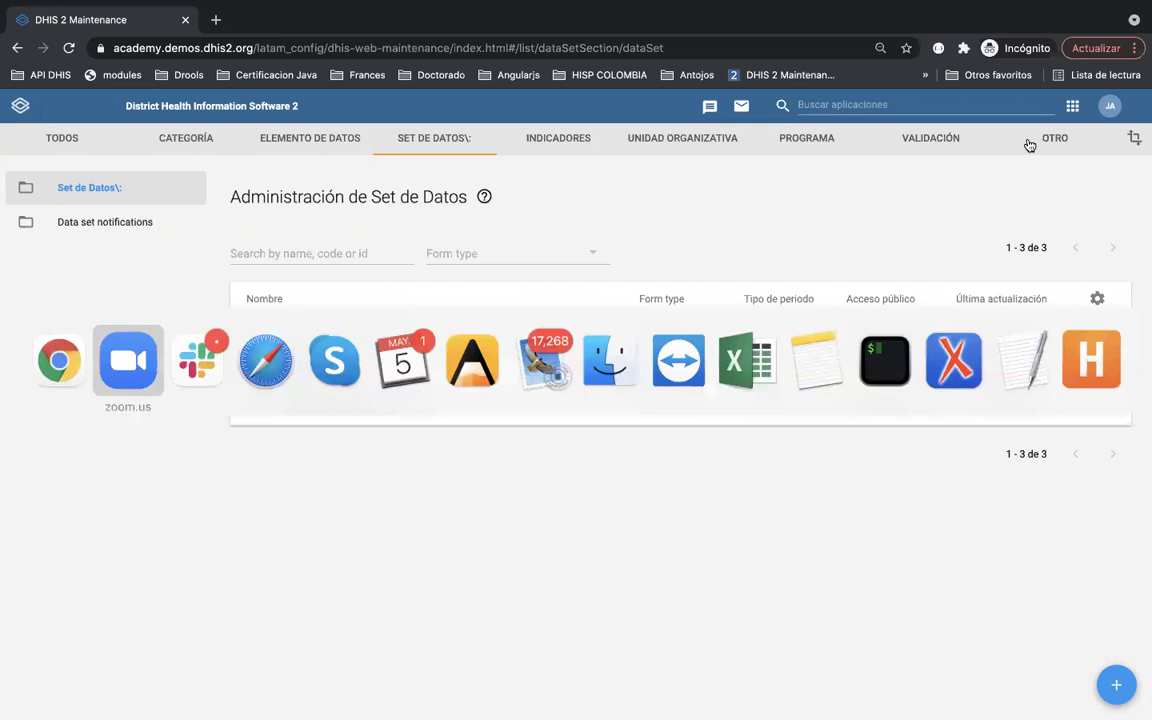
key("super+shift+Tab")
key("super+Tab")
key("super+shift+Tab")
key("super+grave")
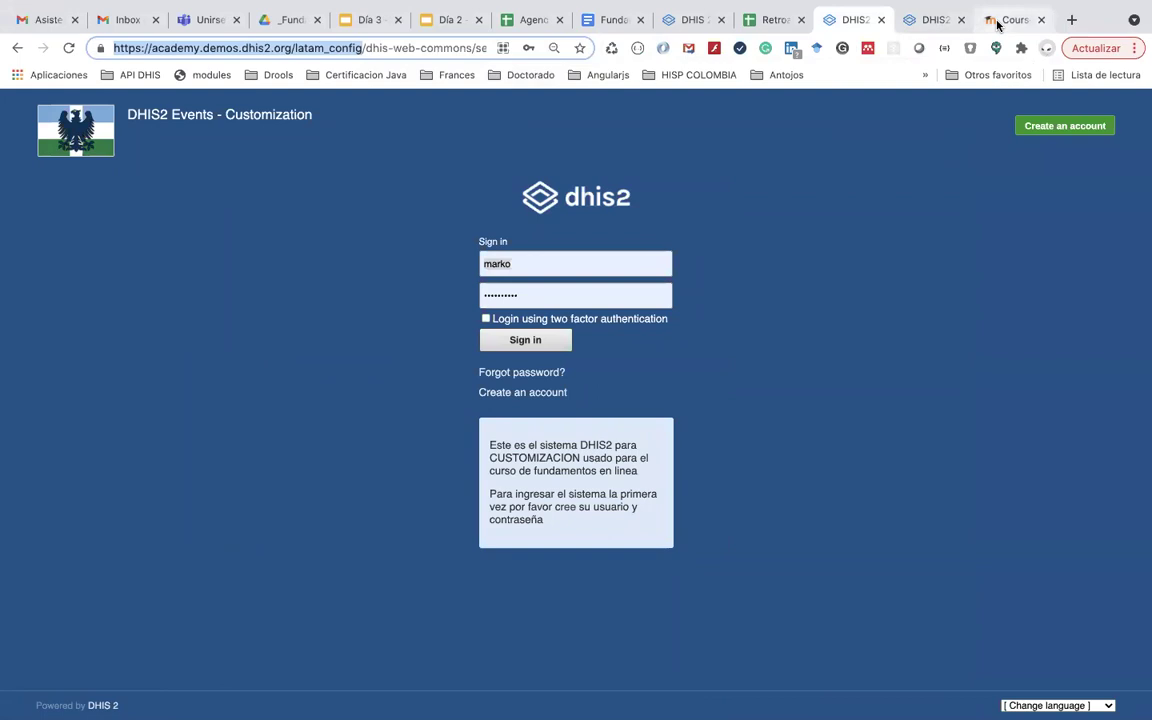
- Look over the course's Día 2 and Día 3 activities, then show the Día 3 - Fundamentos DHIS2 slides
left_click(997, 22)
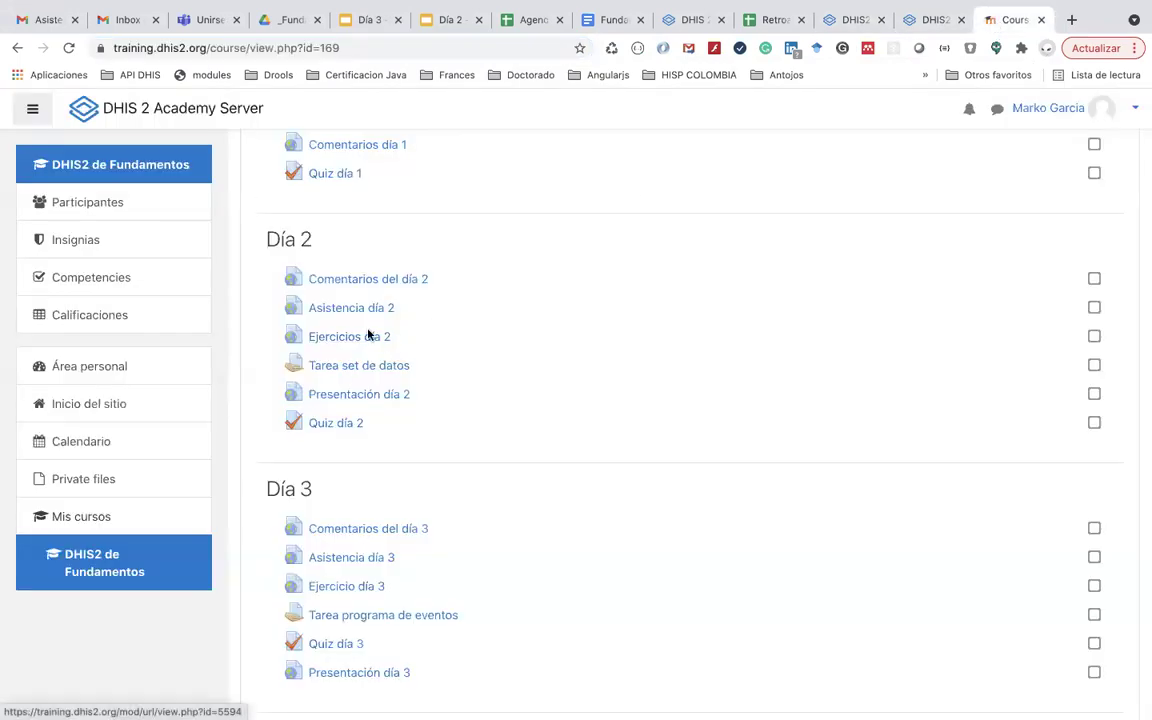
scroll(352, 522, "down", 2)
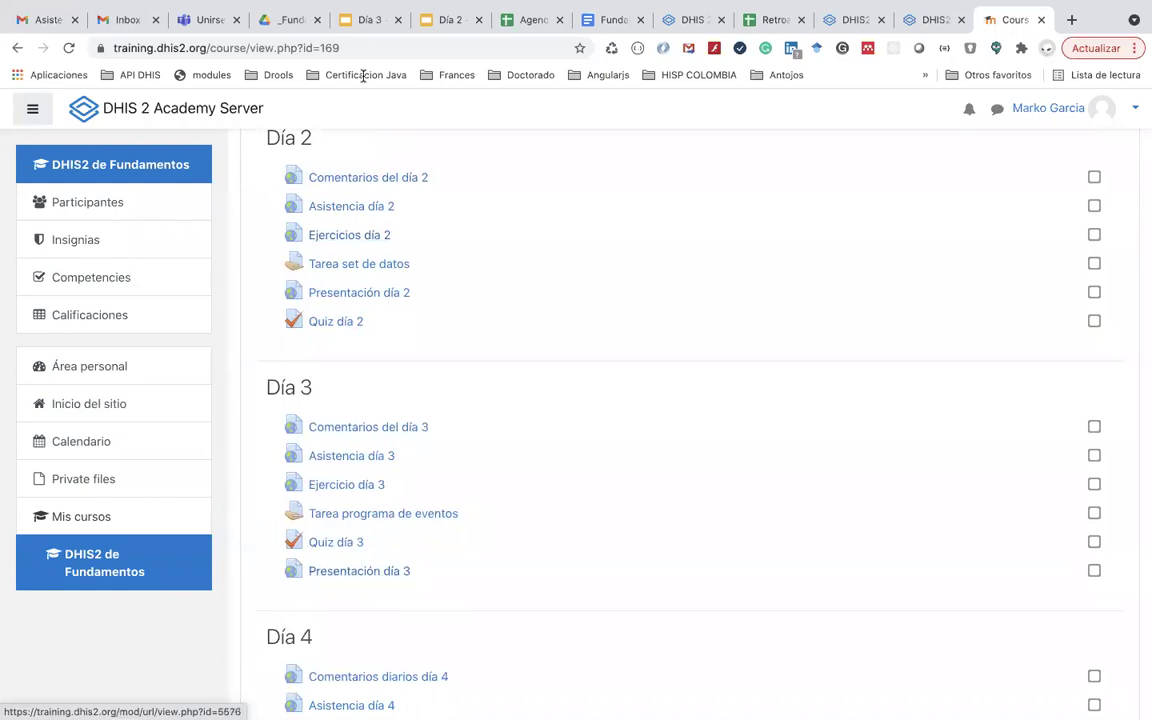
left_click(366, 28)
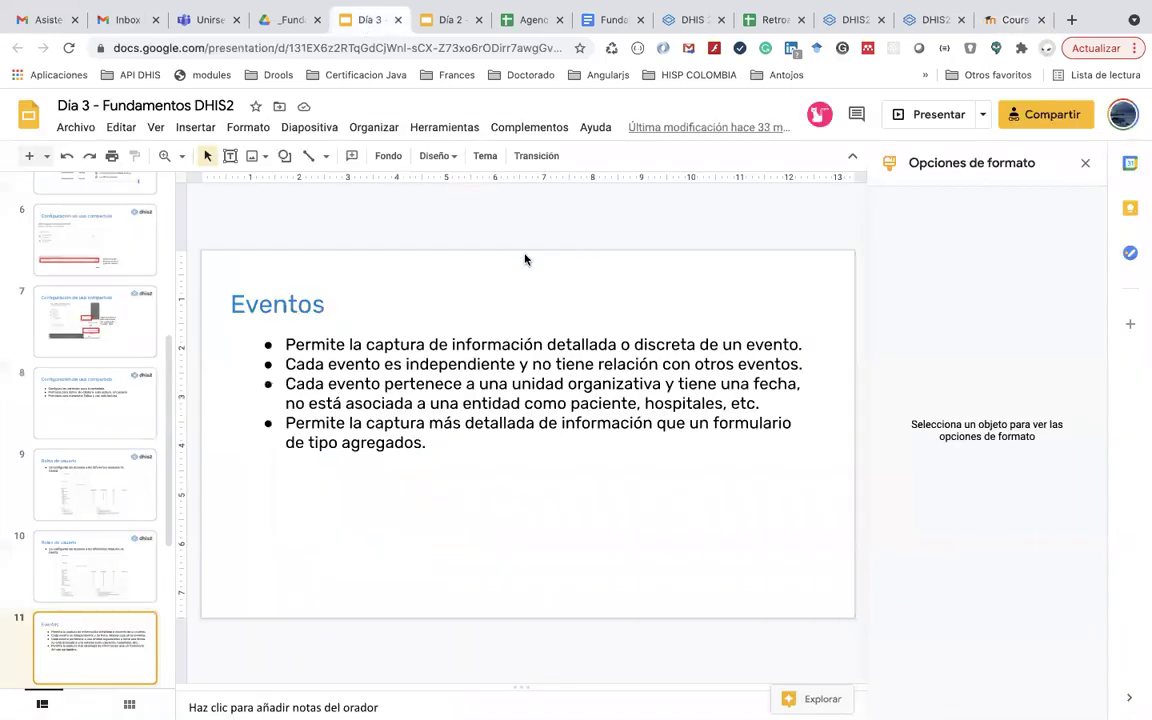
- Present the Eventos slide briefly in slideshow mode, then exit the slideshow
left_click(926, 114)
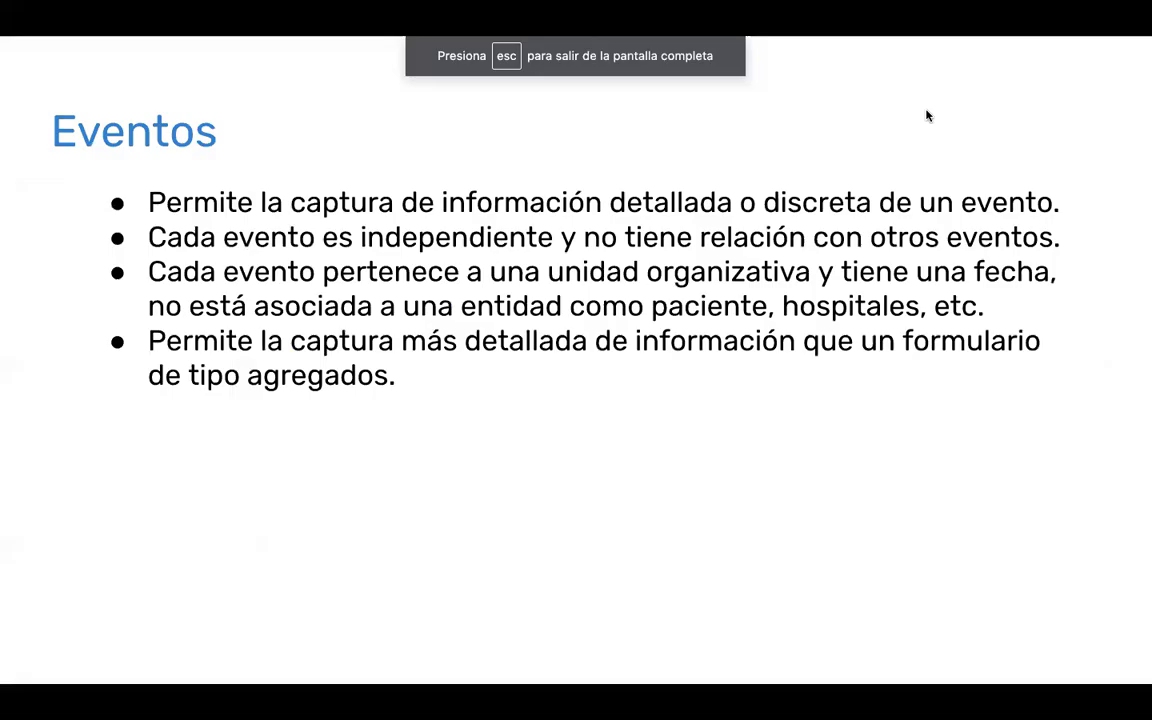
key("Left")
key("Right")
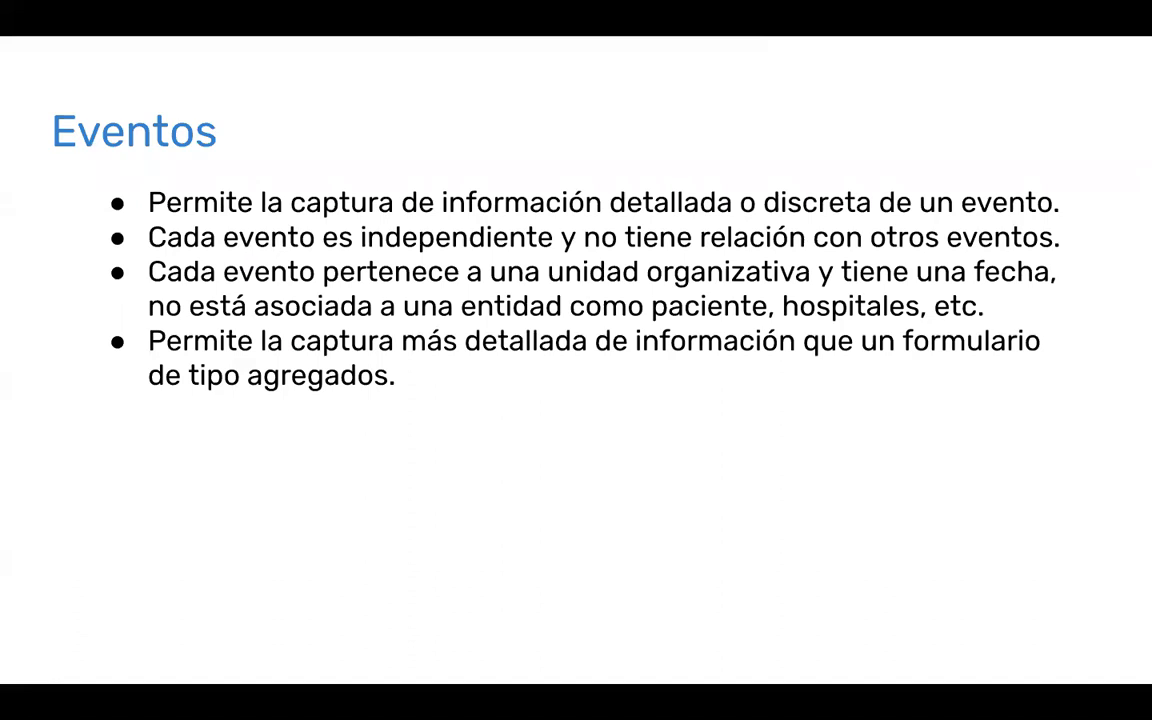
key("Escape")
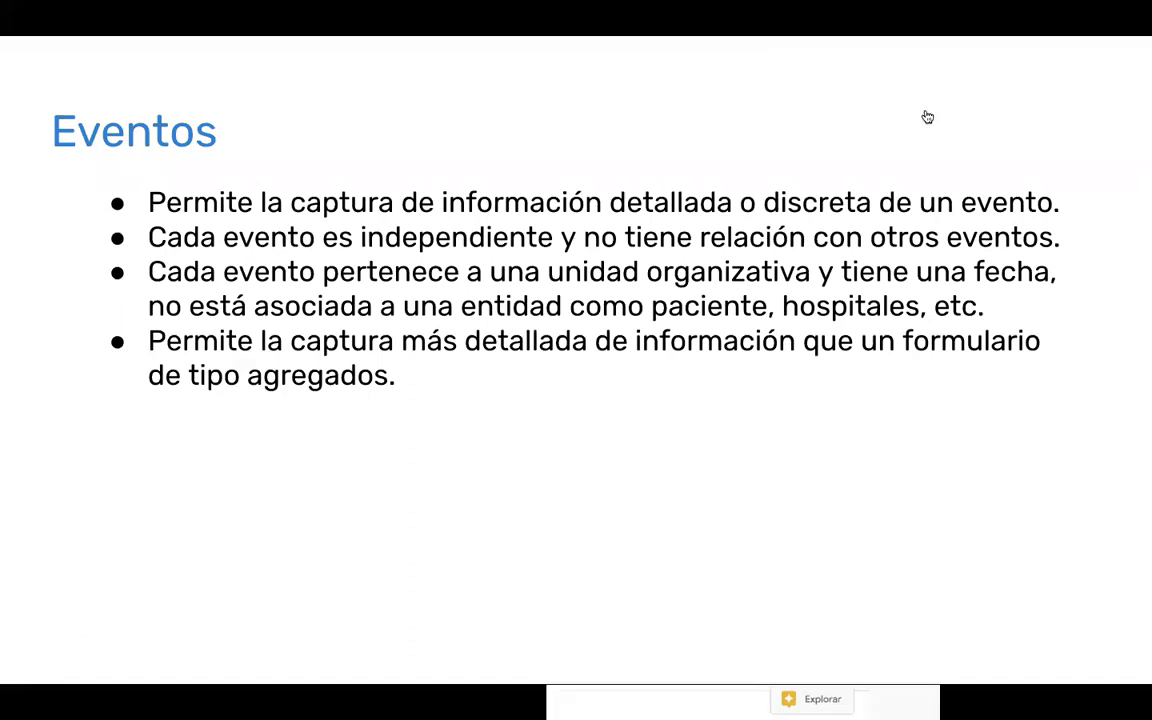
- Go back to the DHIS2 Capture app's new Malaria Case Management event form
key("super+Tab")
key("super+Tab")
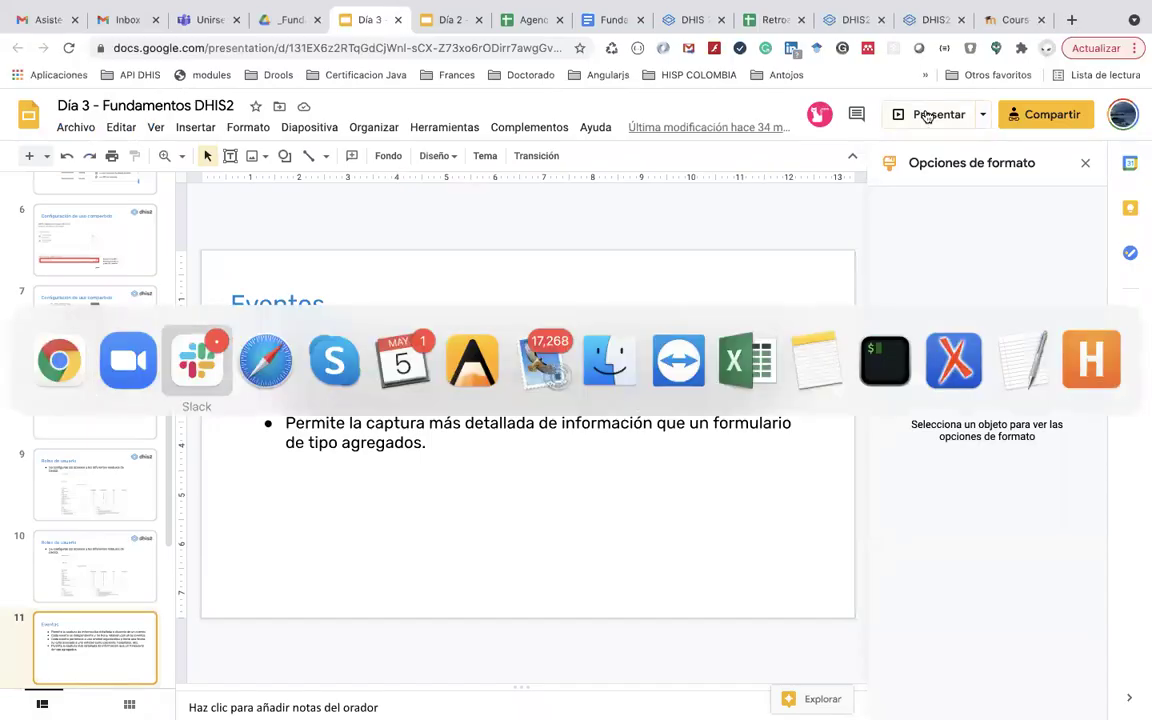
key("super+shift+Tab")
key("super+shift+Tab")
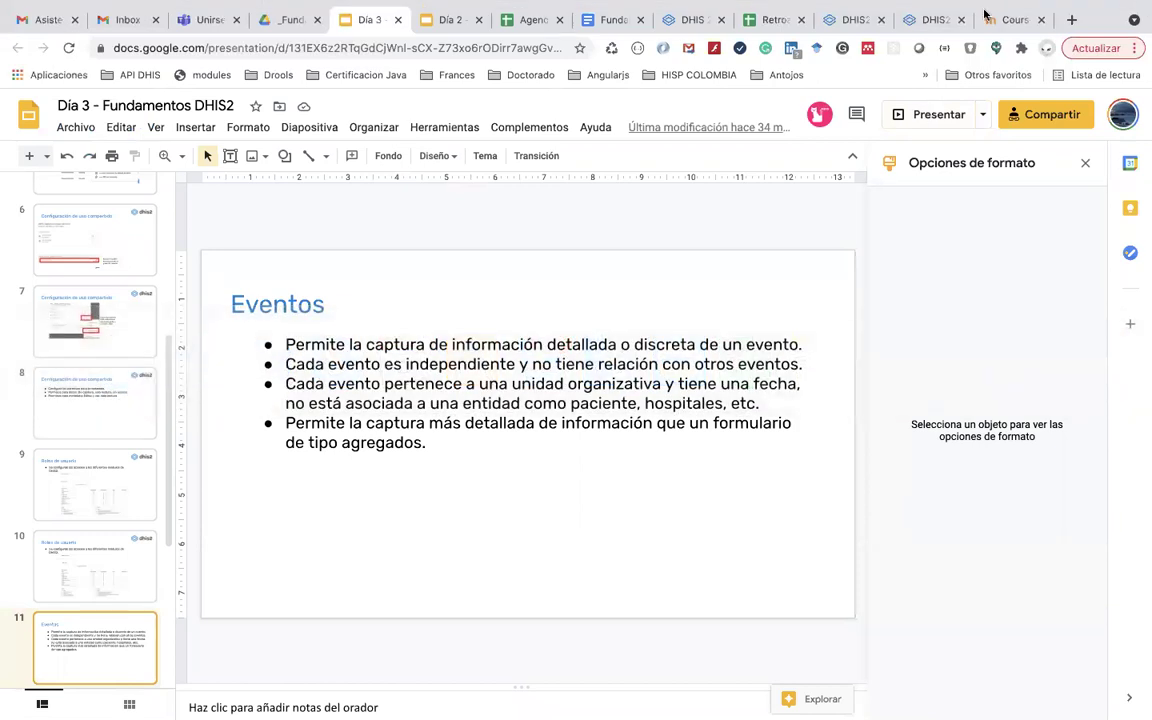
left_click(931, 20)
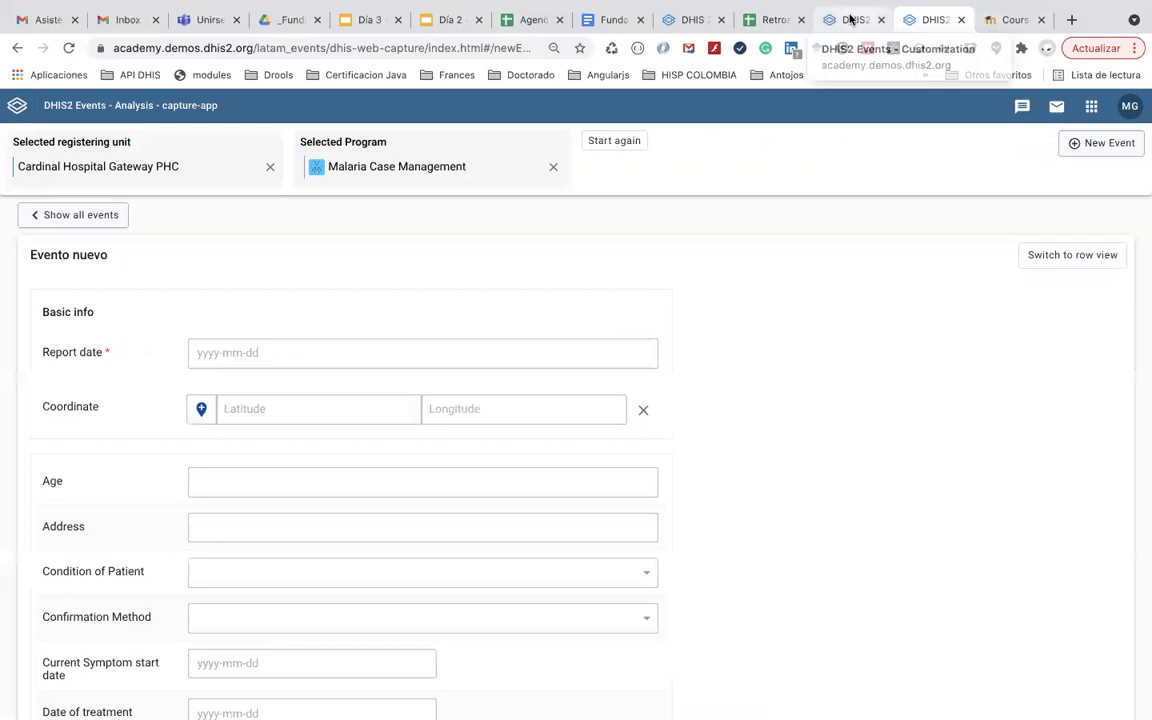
- Sign in to the DHIS2 customization server and open the Usuarios app by searching 'us'
left_click(852, 20)
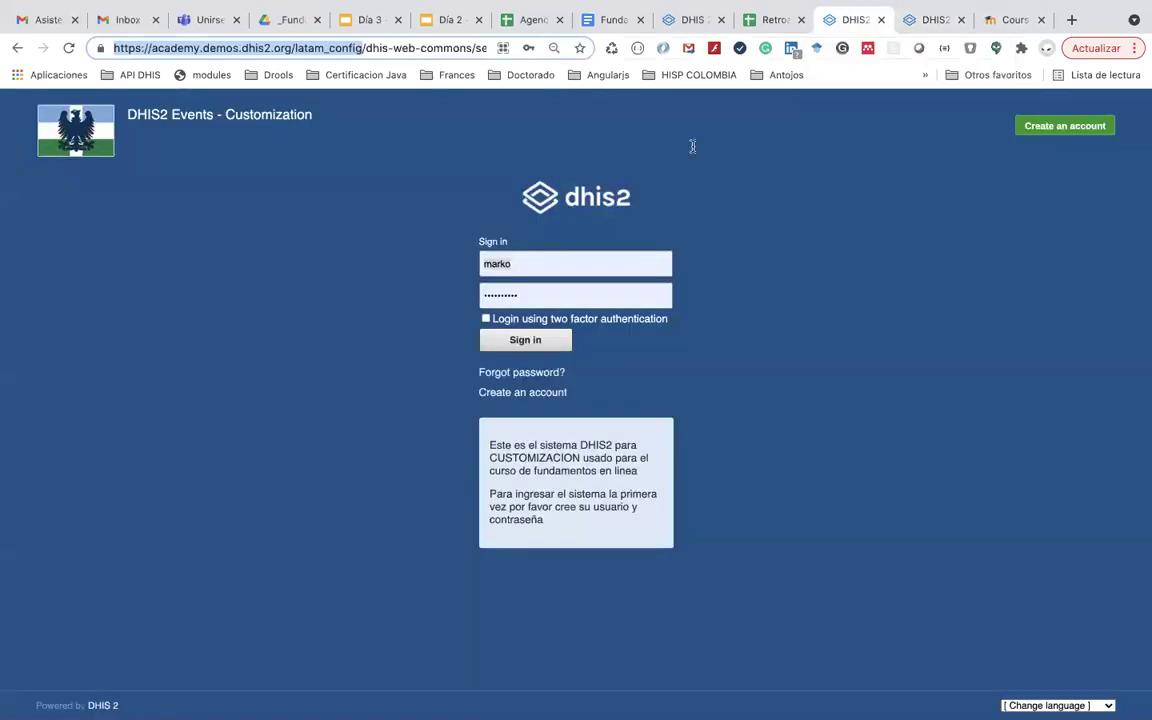
left_click(519, 343)
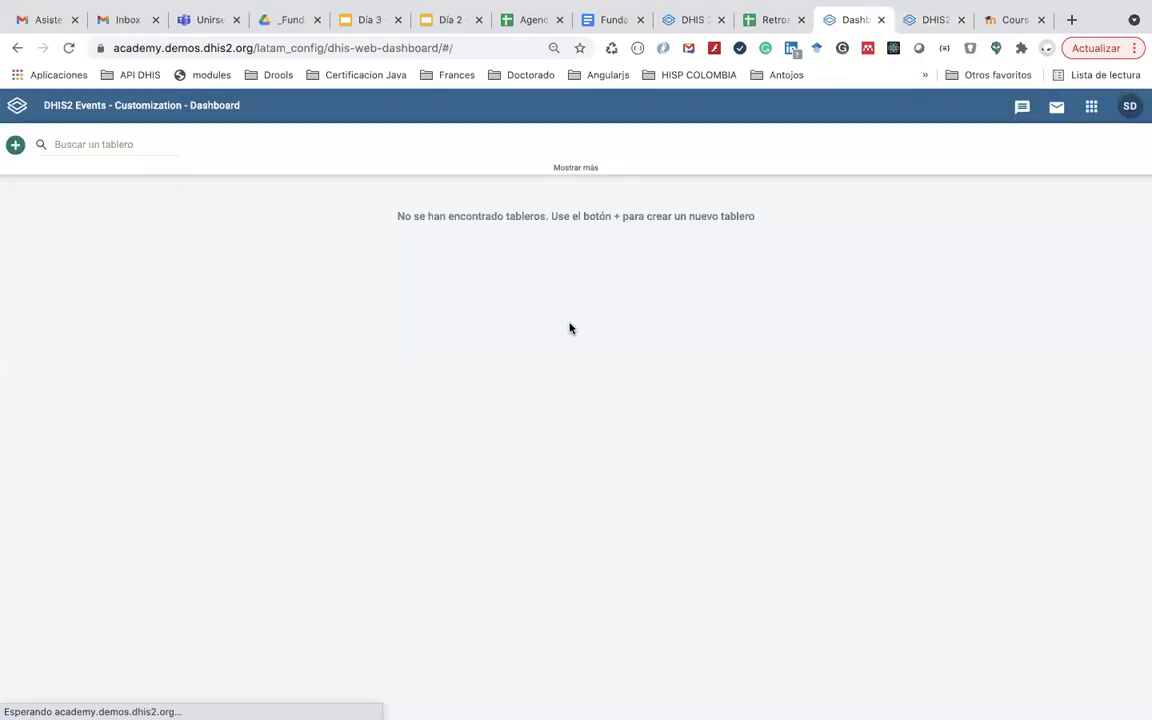
left_click(1091, 106)
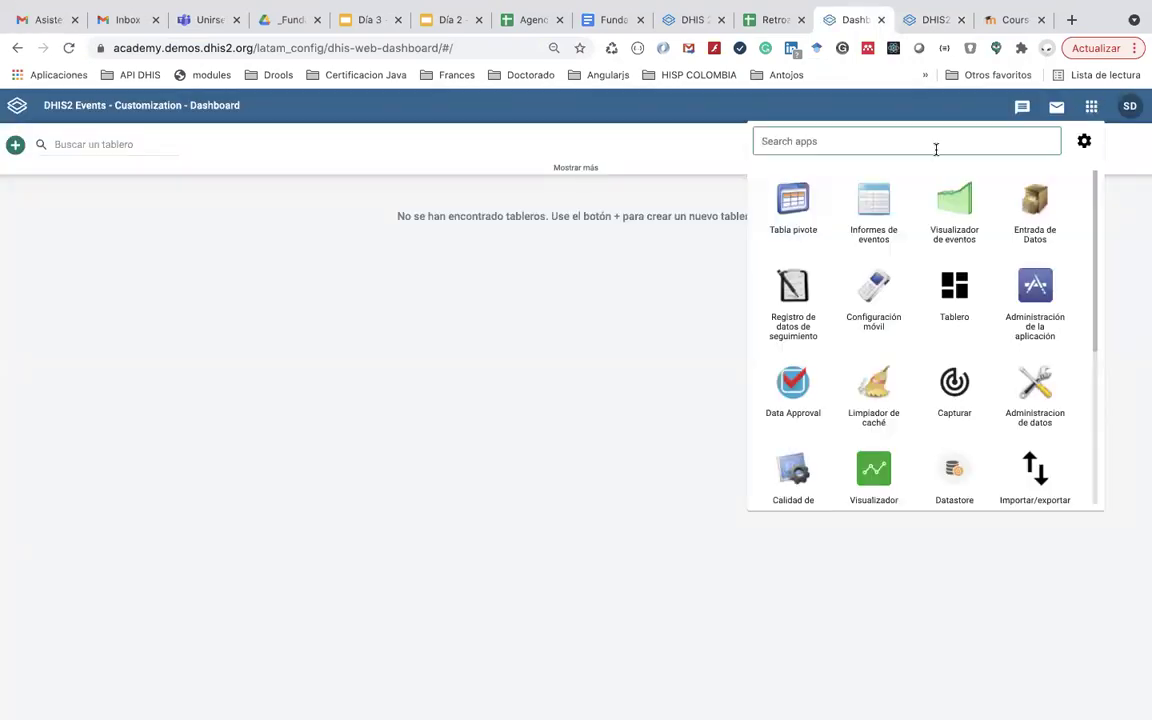
type("us")
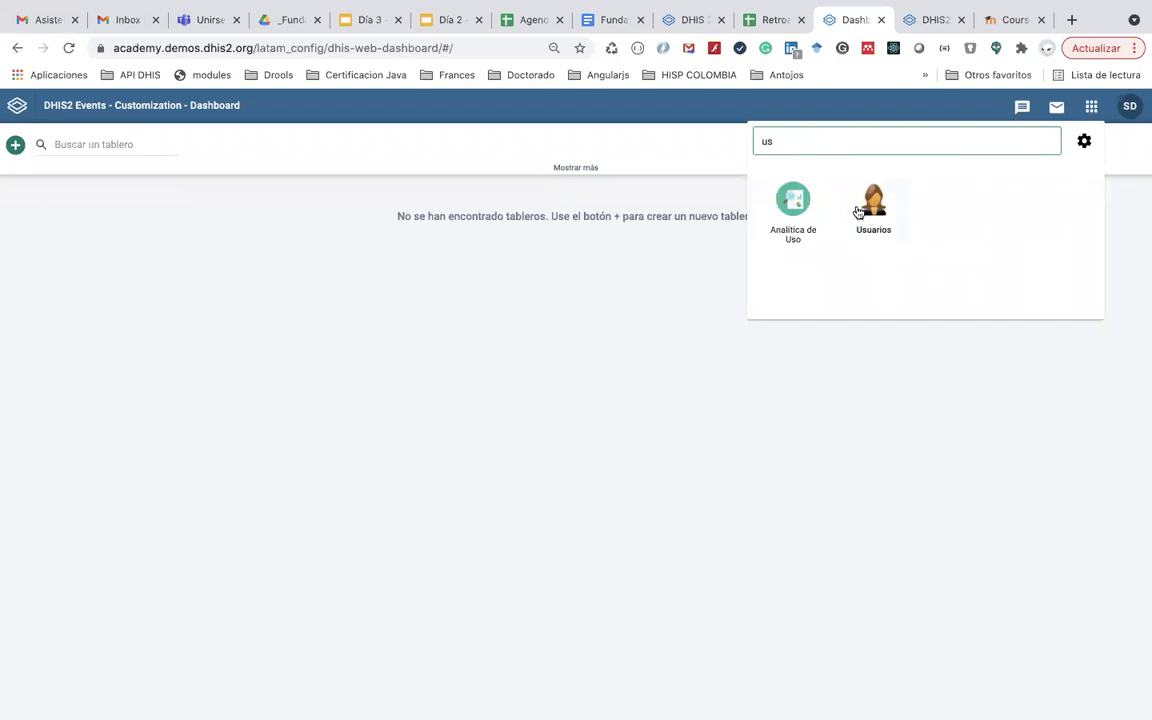
left_click(873, 212)
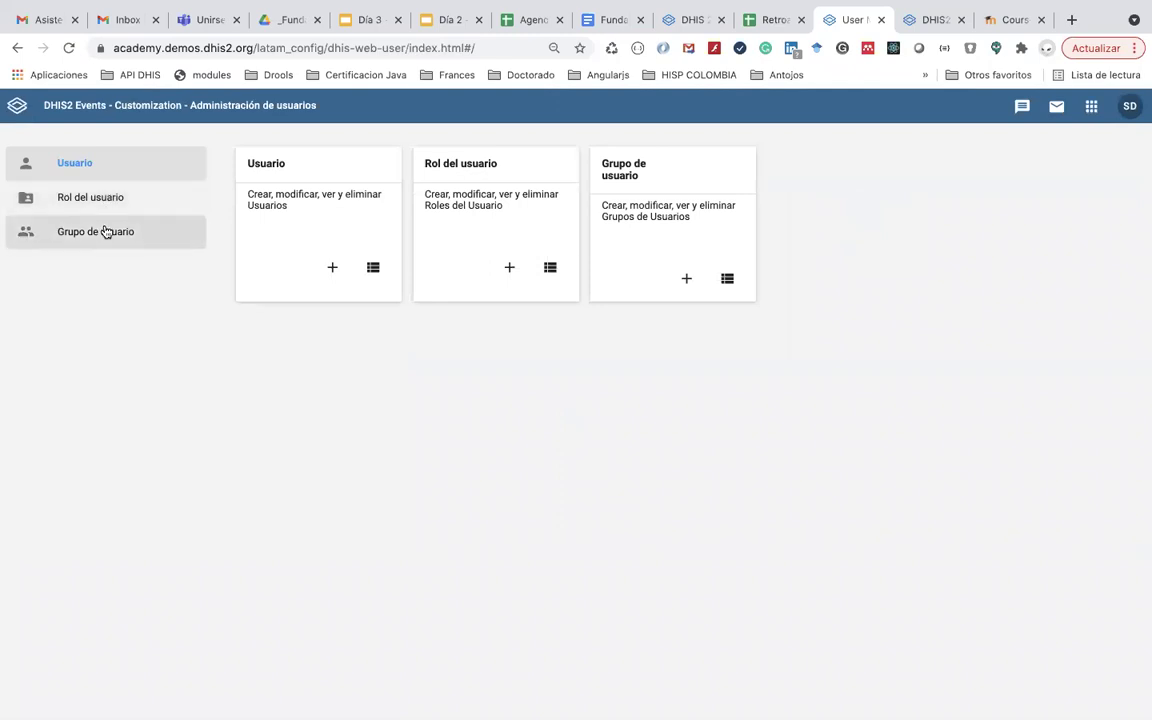
- From the user groups list, start a new group named 'Participantes del Caribe'
left_click(104, 238)
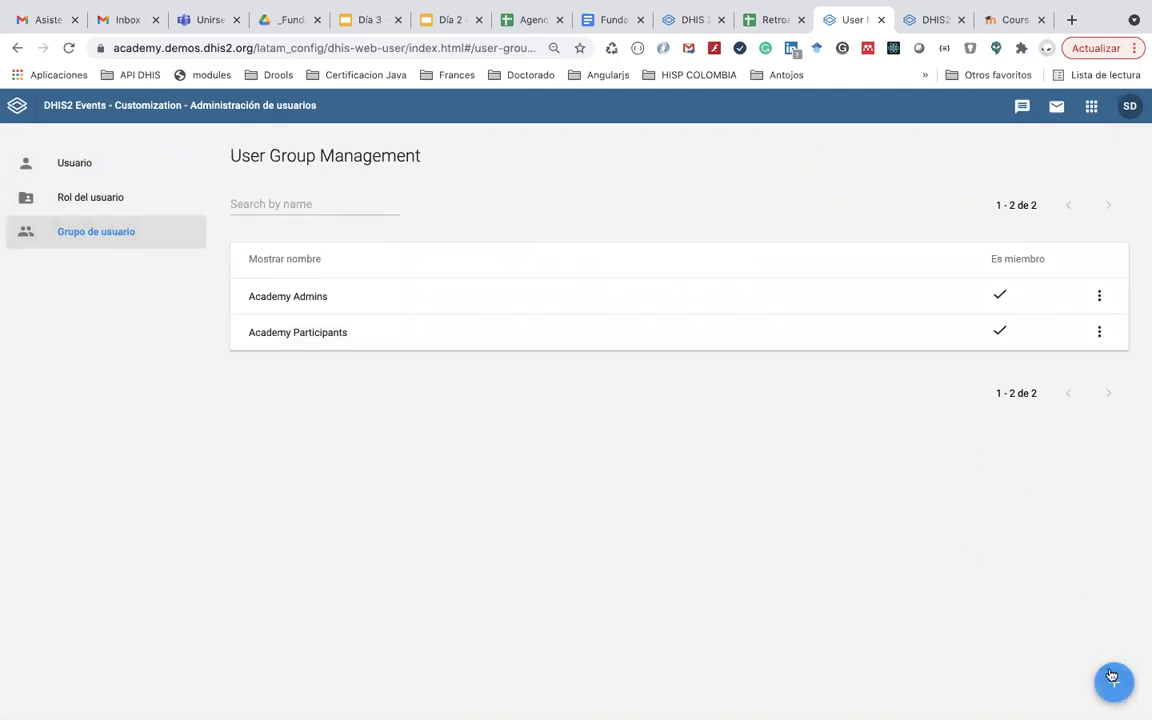
left_click(1112, 677)
left_click(203, 241)
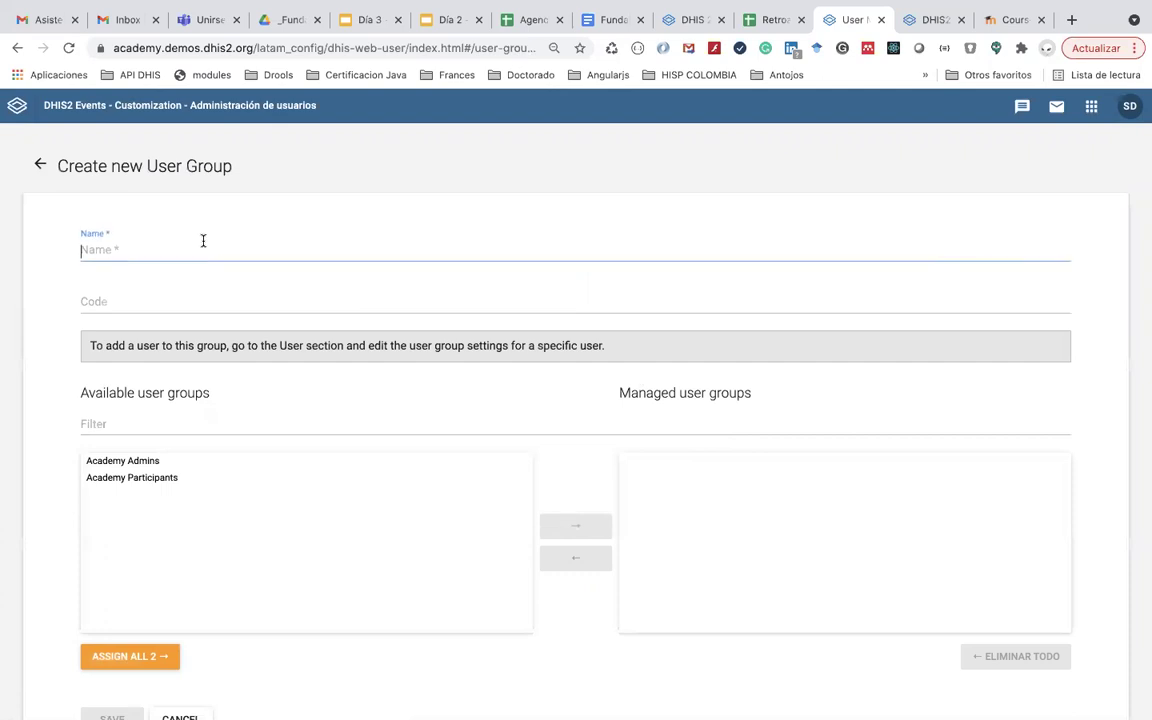
type("PAr")
key("BackSpace")
key("BackSpace")
type("arti")
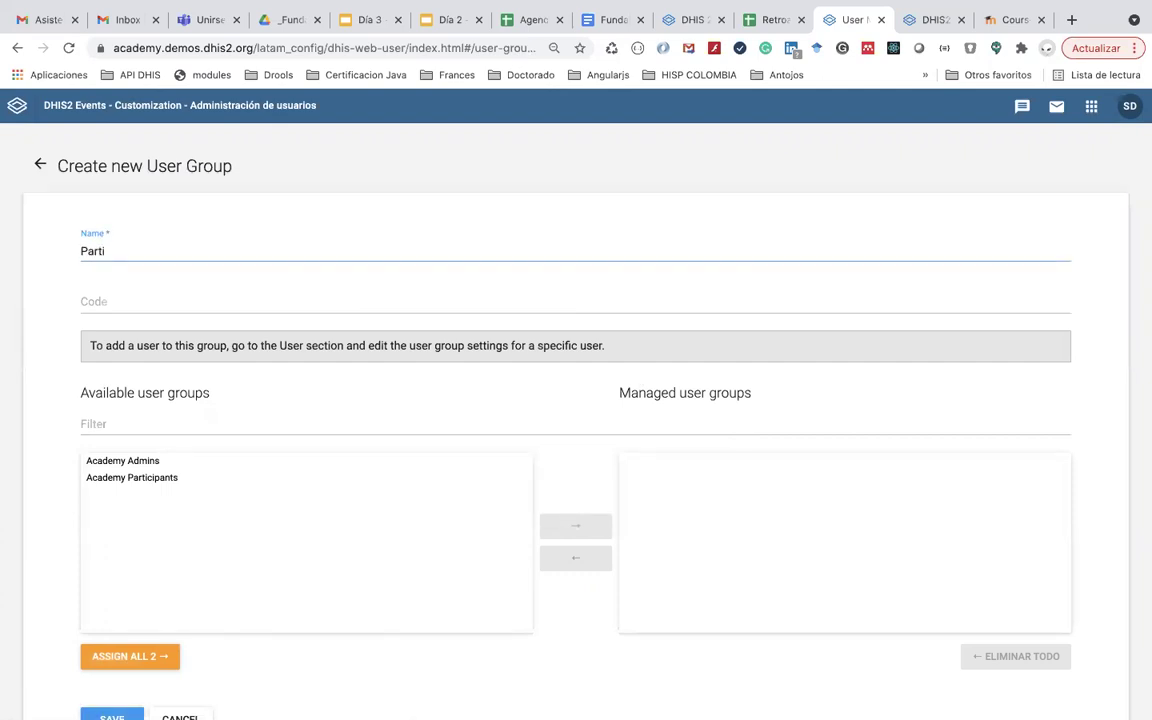
type("cipantes d")
type("e Ca")
type(" Ca")
type("ribe")
- Review the new group form, save it, and return to the user groups list
scroll(193, 404, "down", 2)
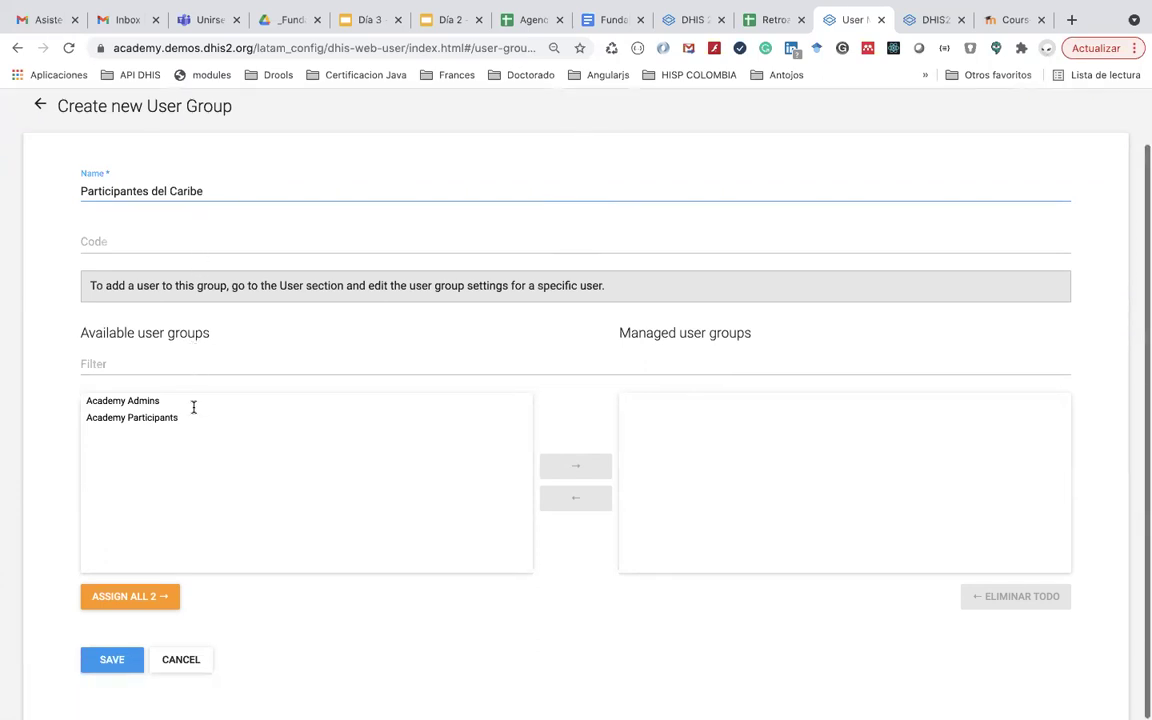
scroll(193, 407, "up", 2)
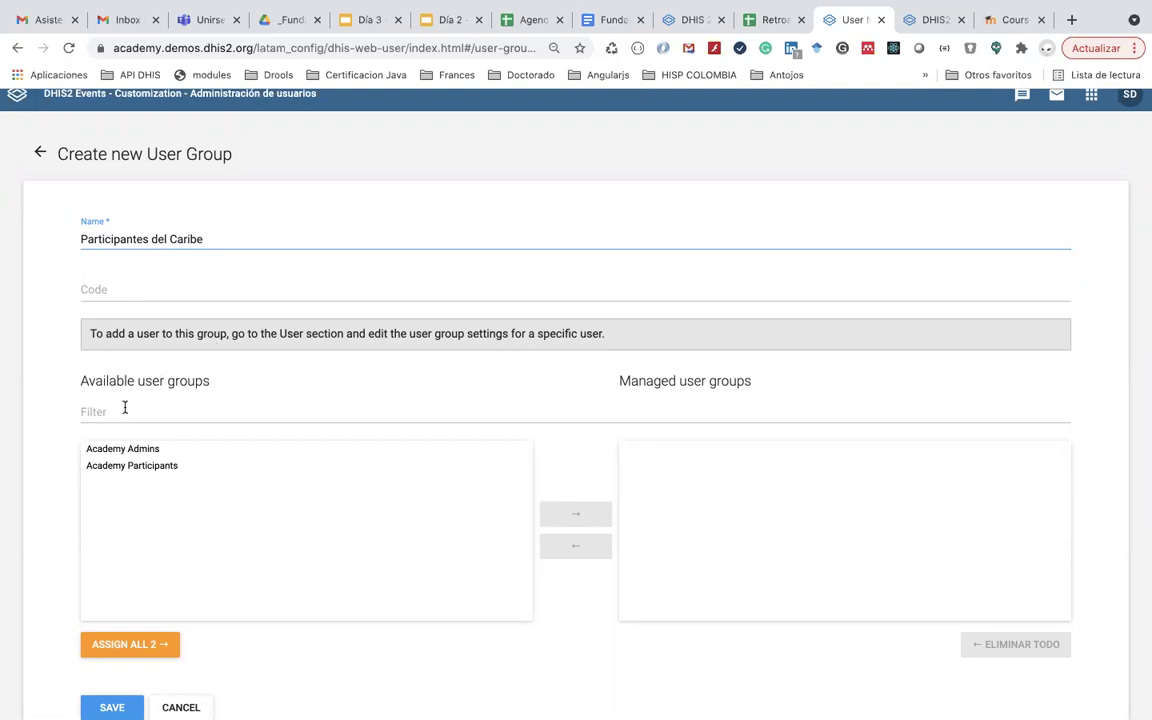
scroll(180, 442, "down", 1)
scroll(203, 476, "up", 2)
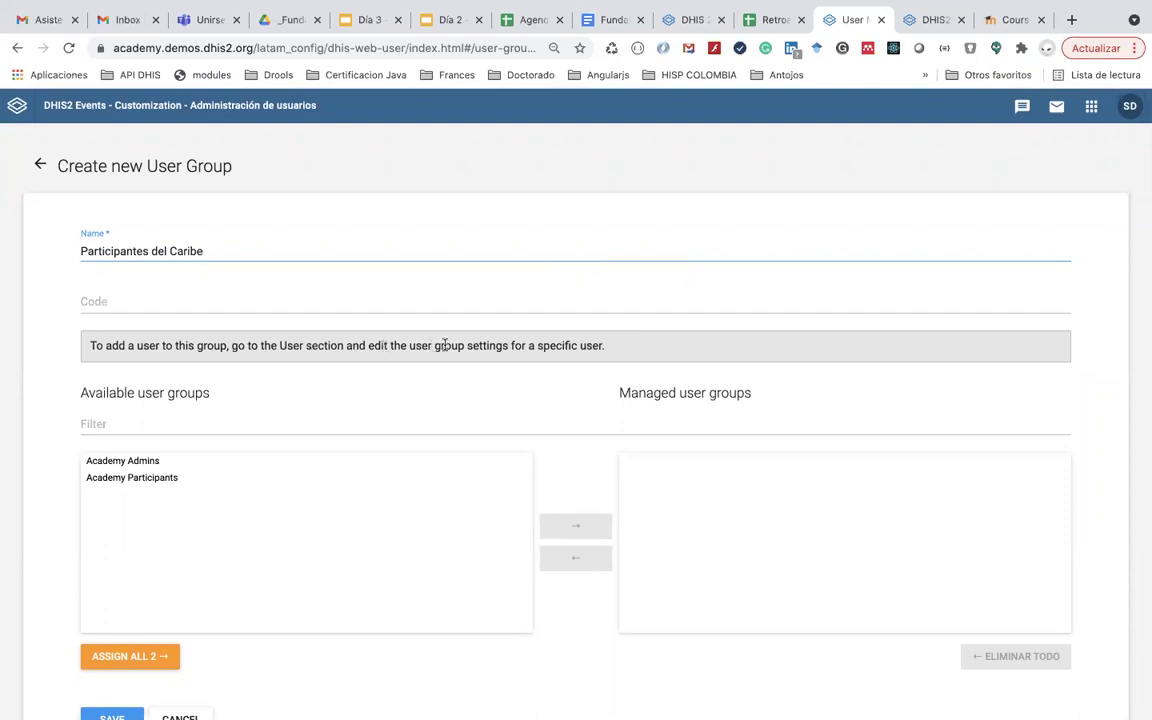
scroll(211, 347, "up", 1)
scroll(183, 419, "down", 2)
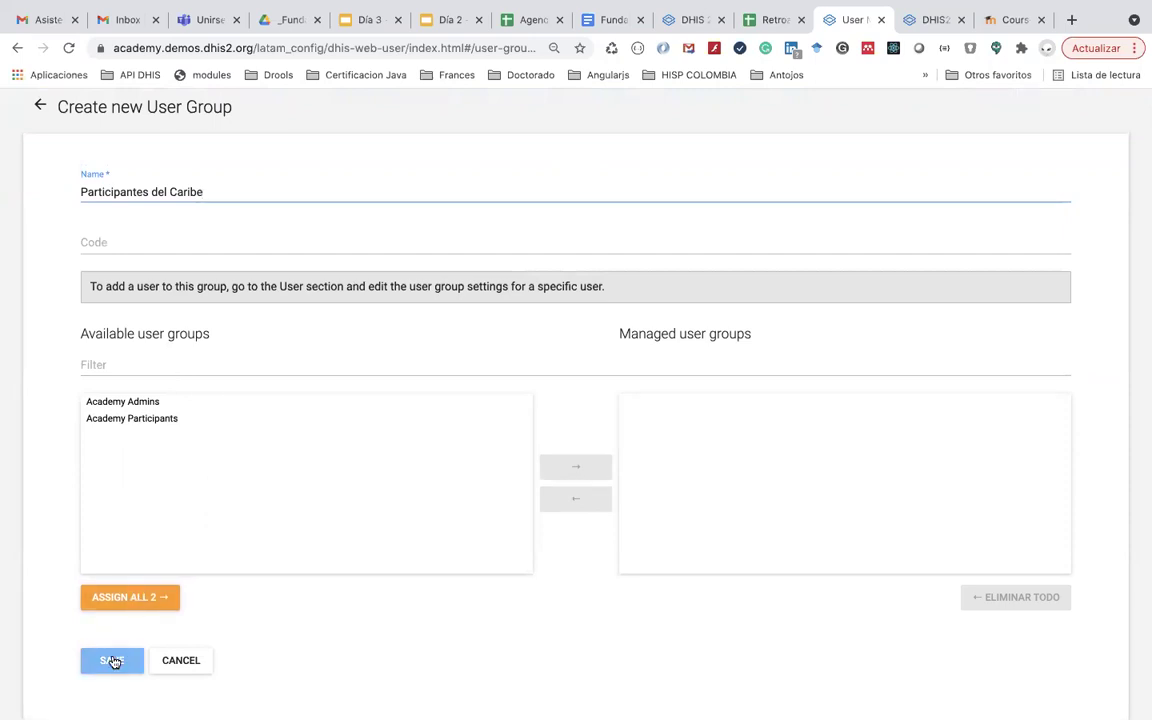
left_click(110, 660)
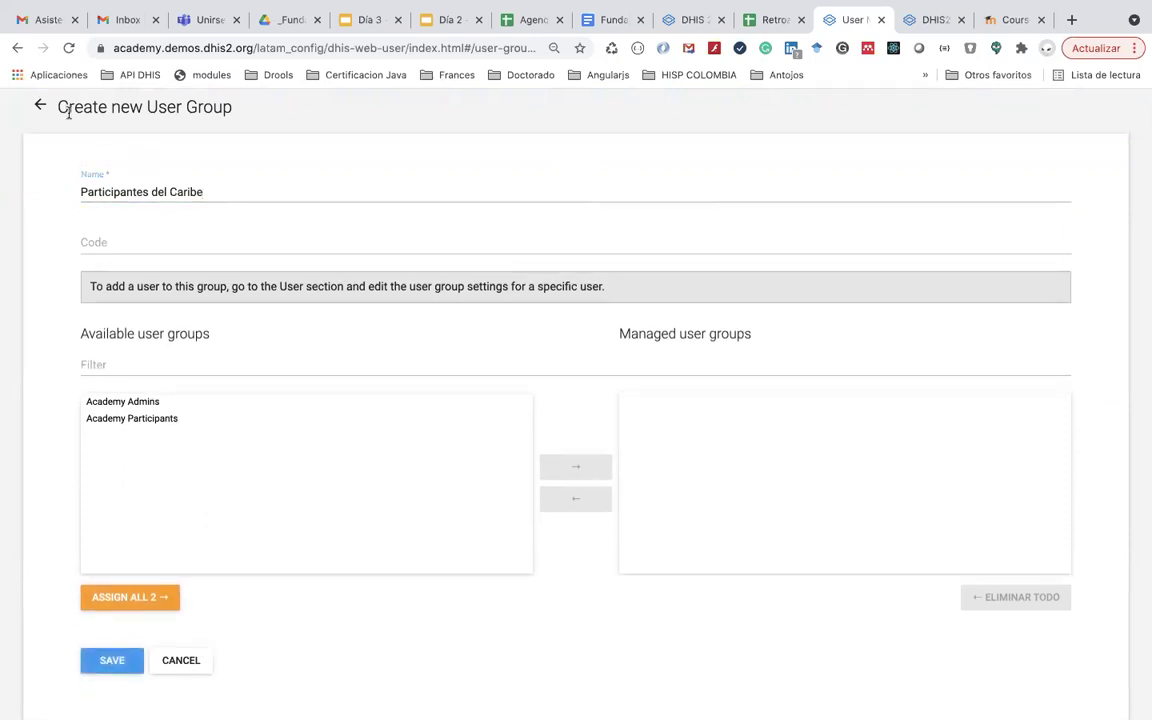
left_click(40, 104)
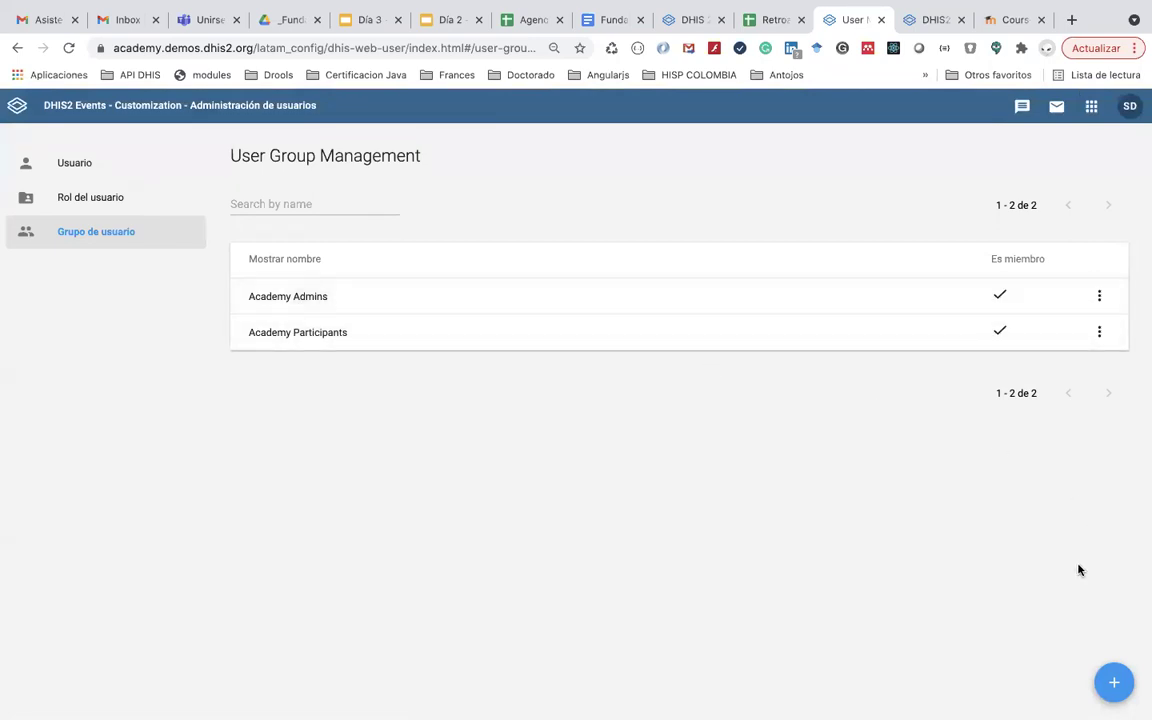
left_click(1113, 681)
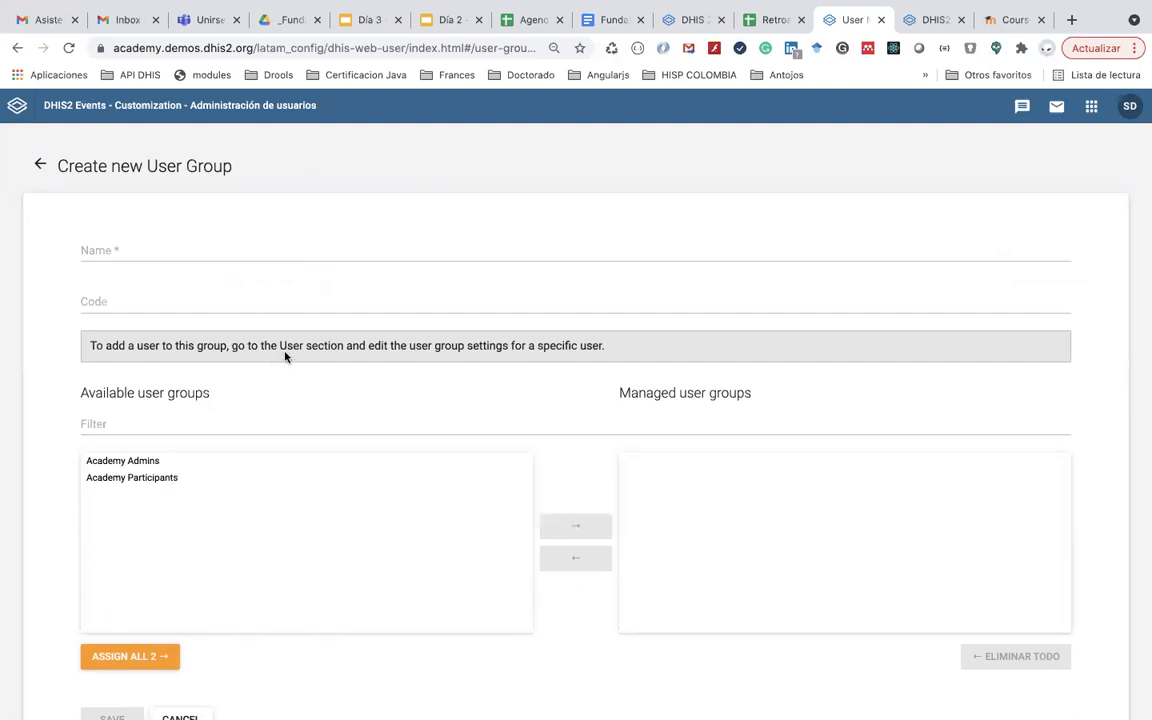
left_click(131, 250)
type("Caribe")
scroll(113, 500, "down", 1)
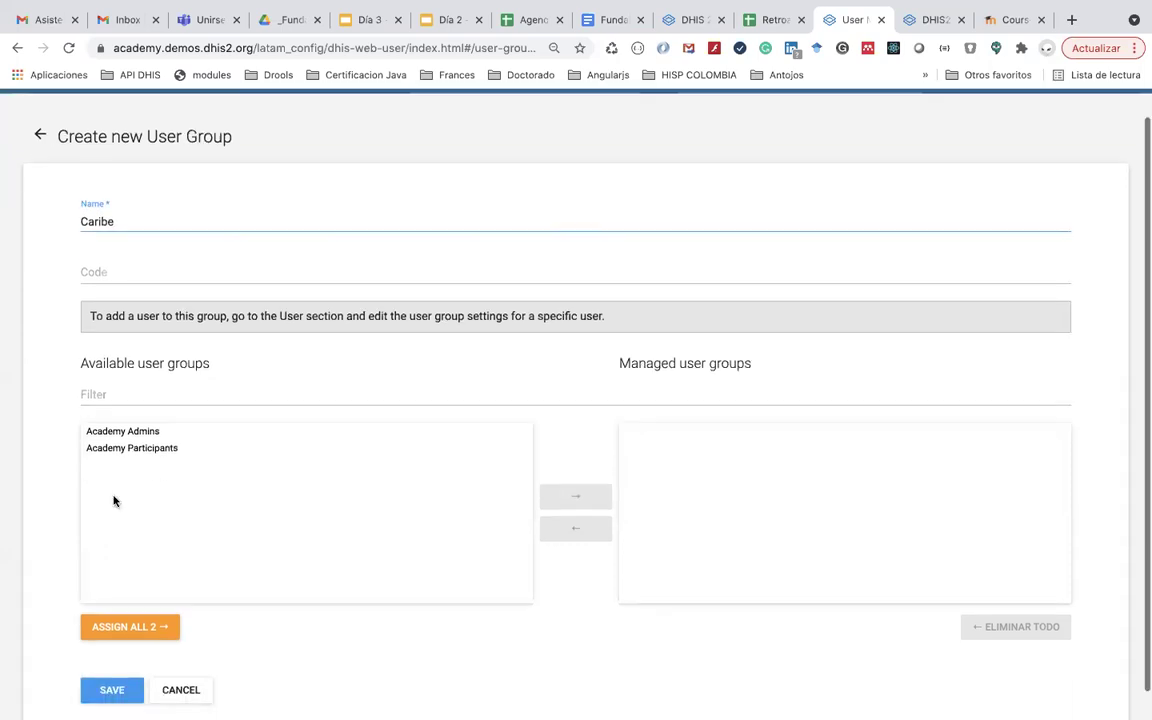
left_click(94, 661)
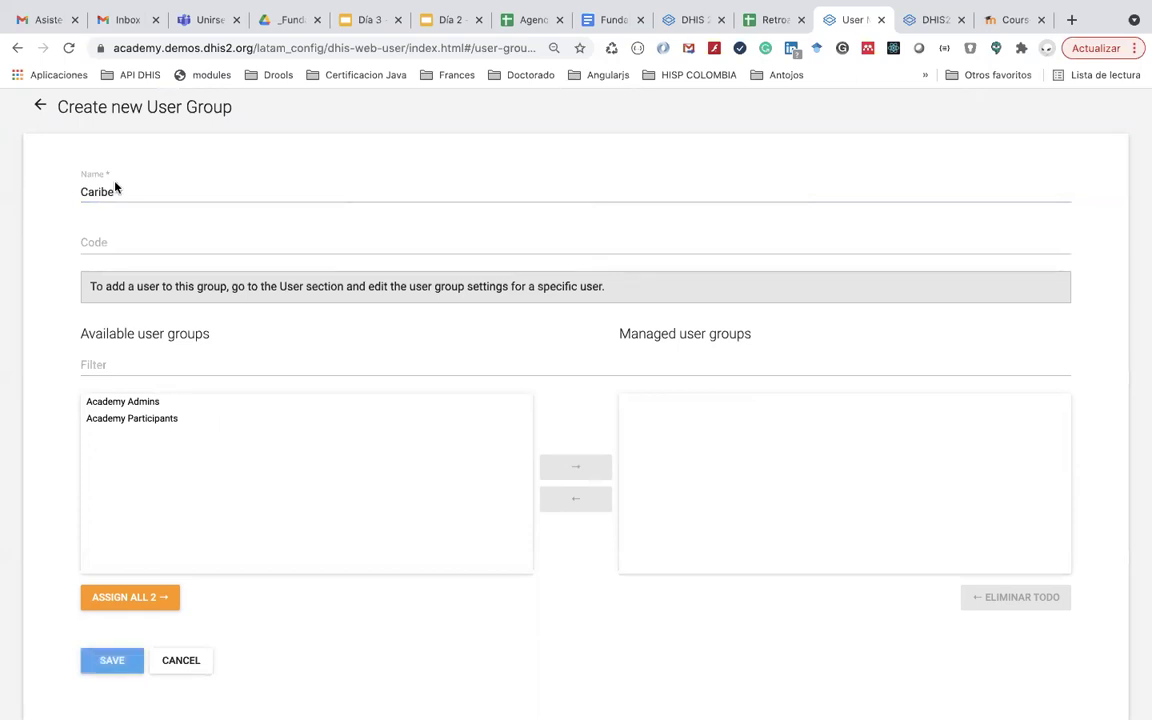
left_click(40, 105)
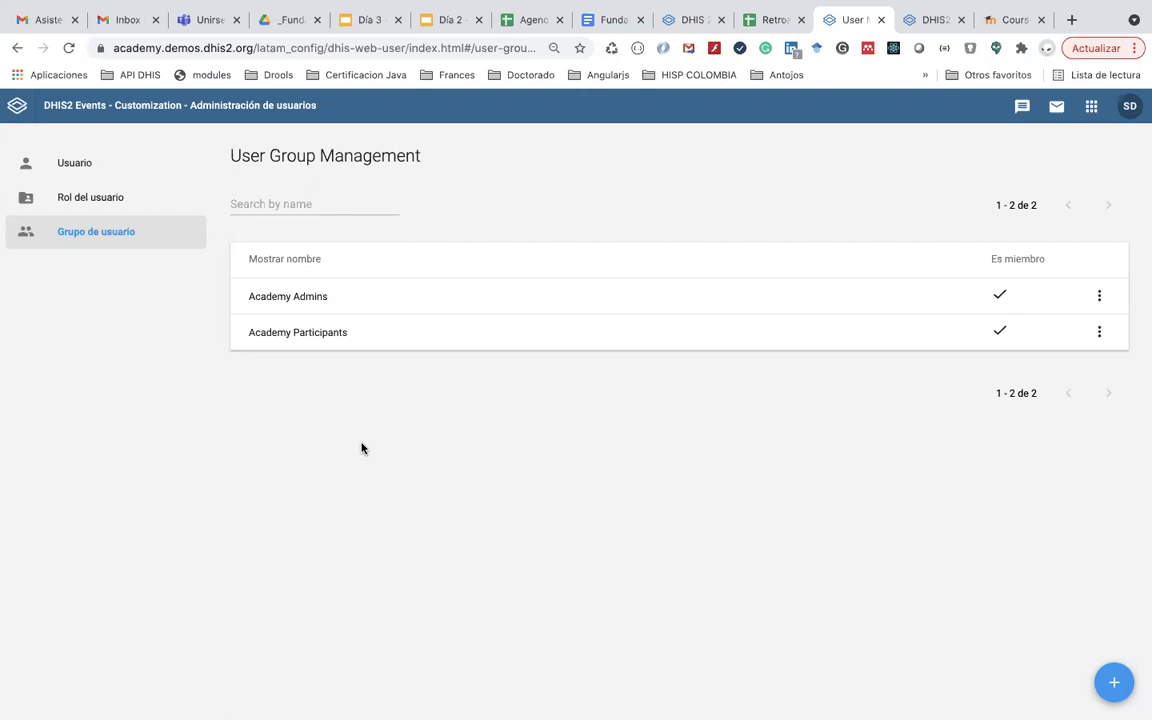
- Open the Private online academy user role and scroll through its authorities
left_click(99, 211)
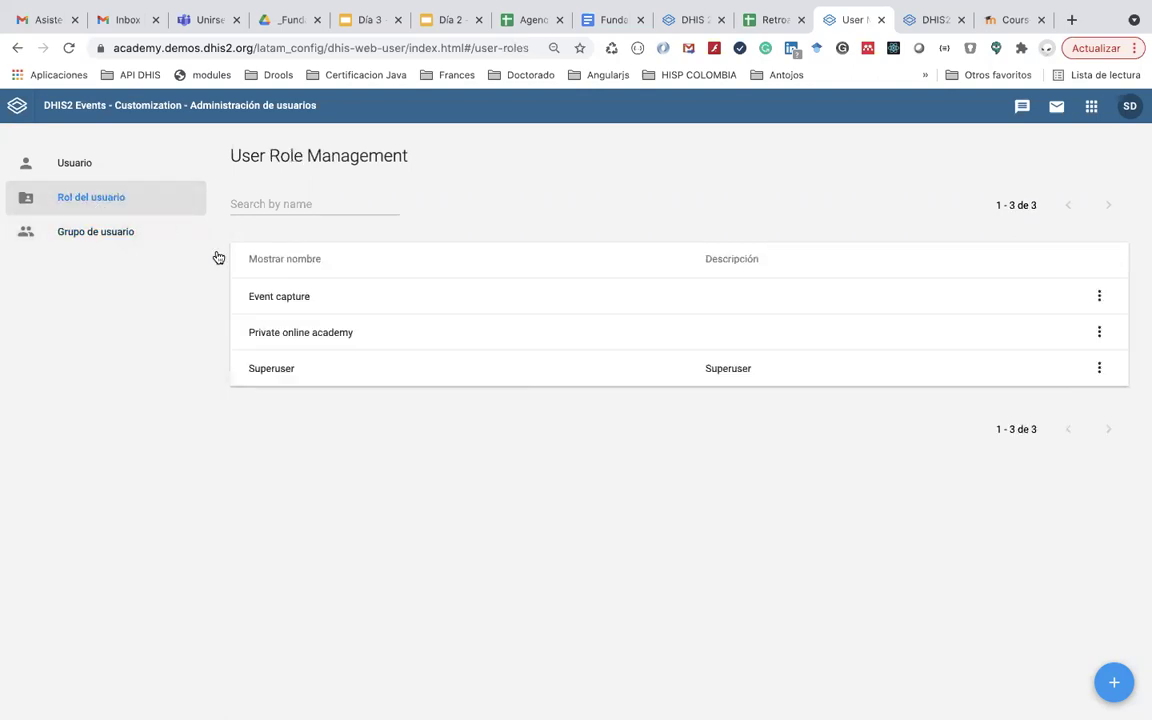
left_click(301, 336)
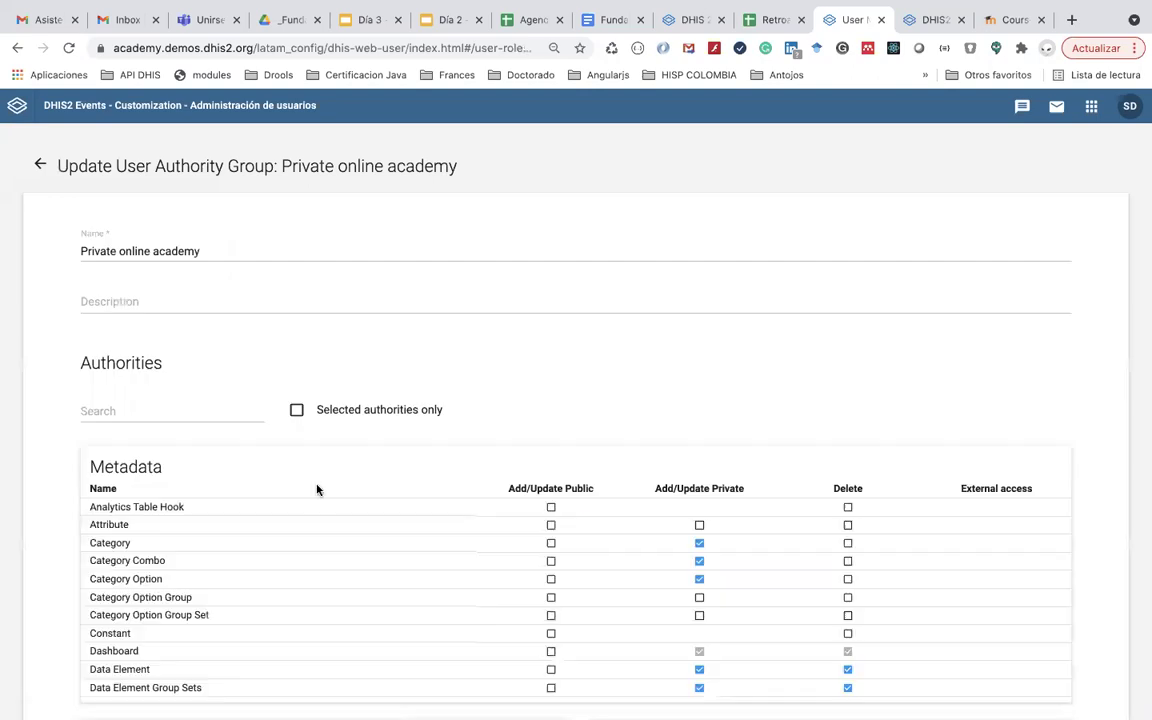
scroll(316, 489, "down", 5)
scroll(316, 489, "down", 5)
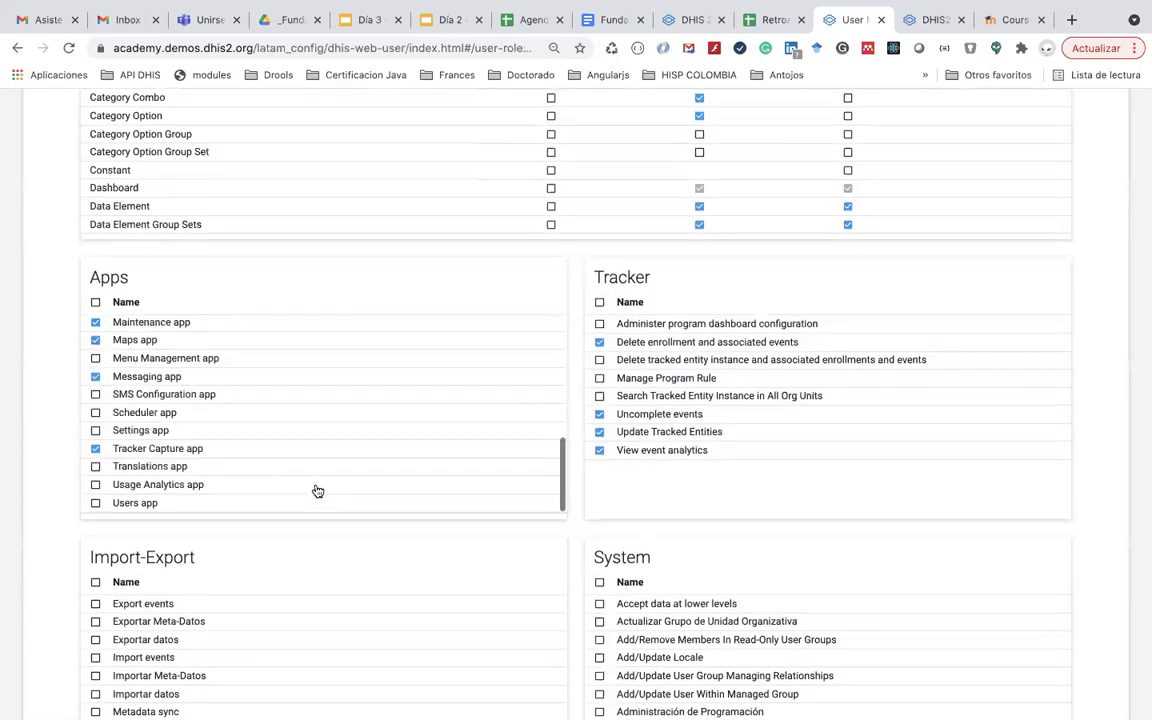
scroll(337, 663, "down", 3)
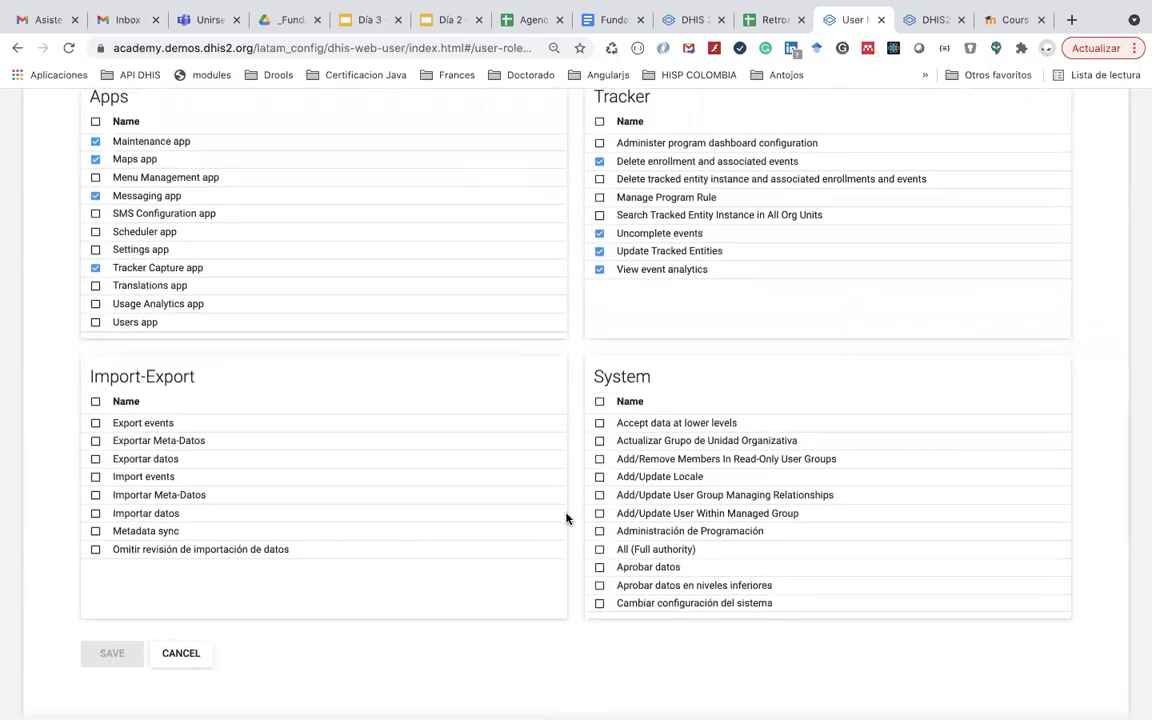
scroll(562, 494, "up", 3)
scroll(562, 494, "up", 5)
scroll(560, 488, "down", 6)
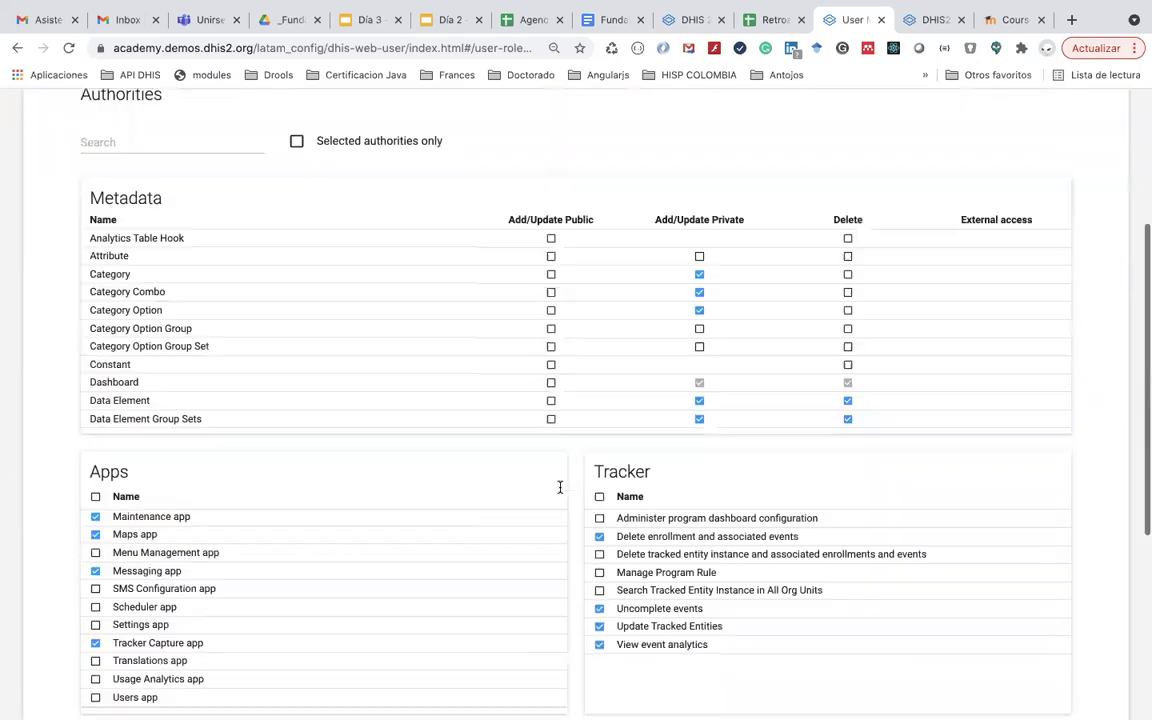
scroll(543, 330, "up", 3)
scroll(543, 330, "up", 5)
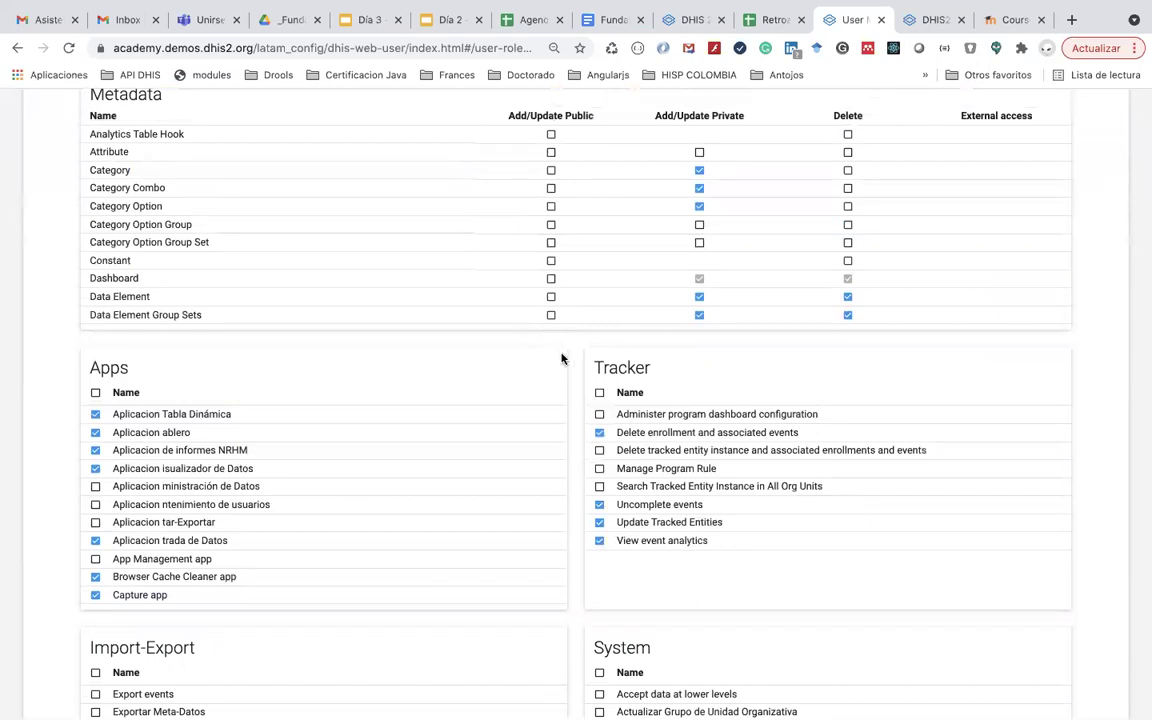
- Finish reviewing the authorities, cancel without saving, and return to the Día 3 slides
scroll(578, 360, "up", 5)
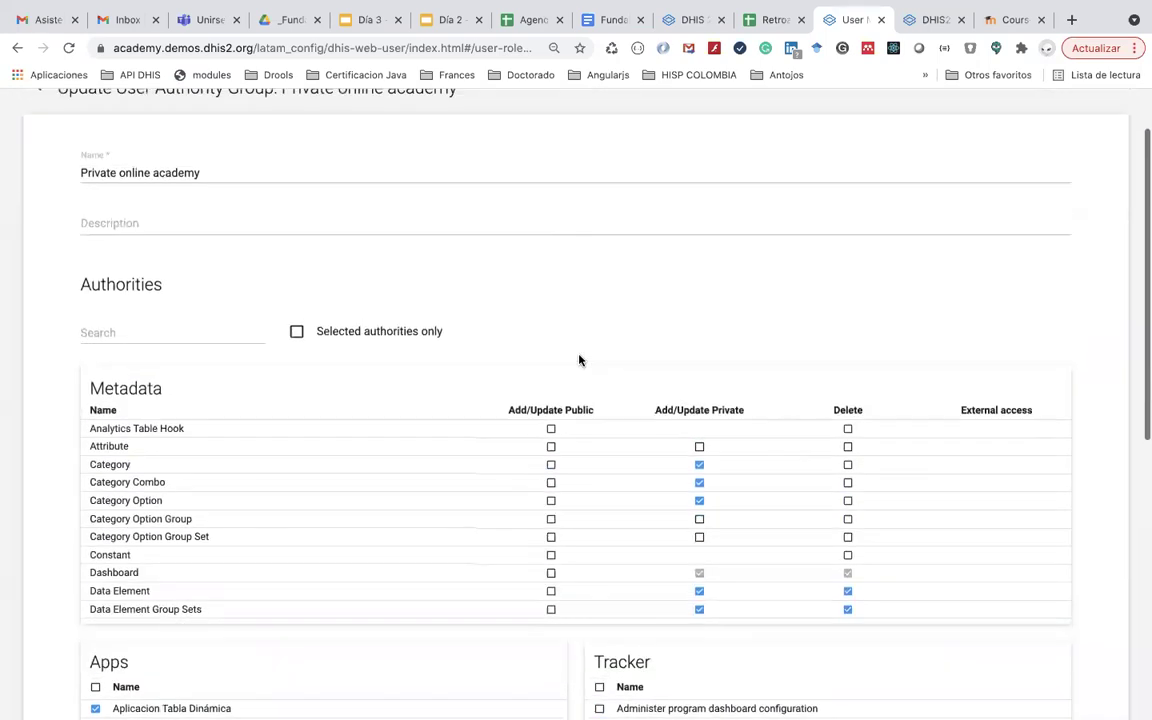
scroll(424, 530, "down", 2)
scroll(342, 507, "up", 3)
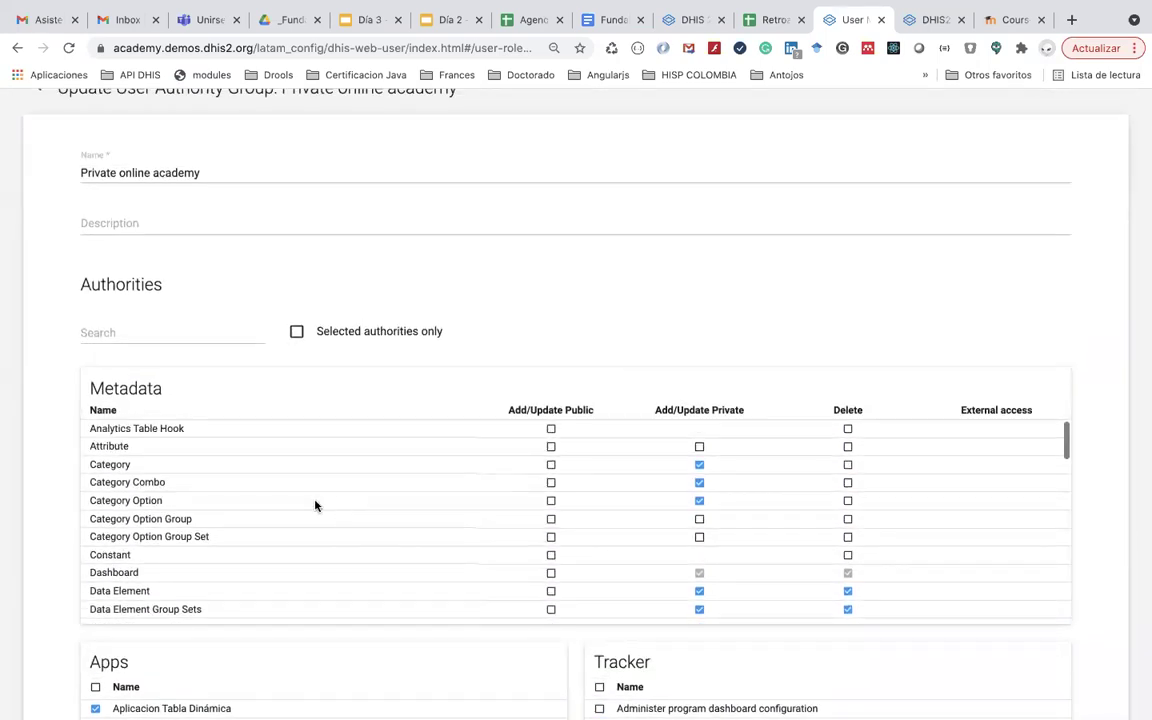
scroll(134, 614, "down", 2)
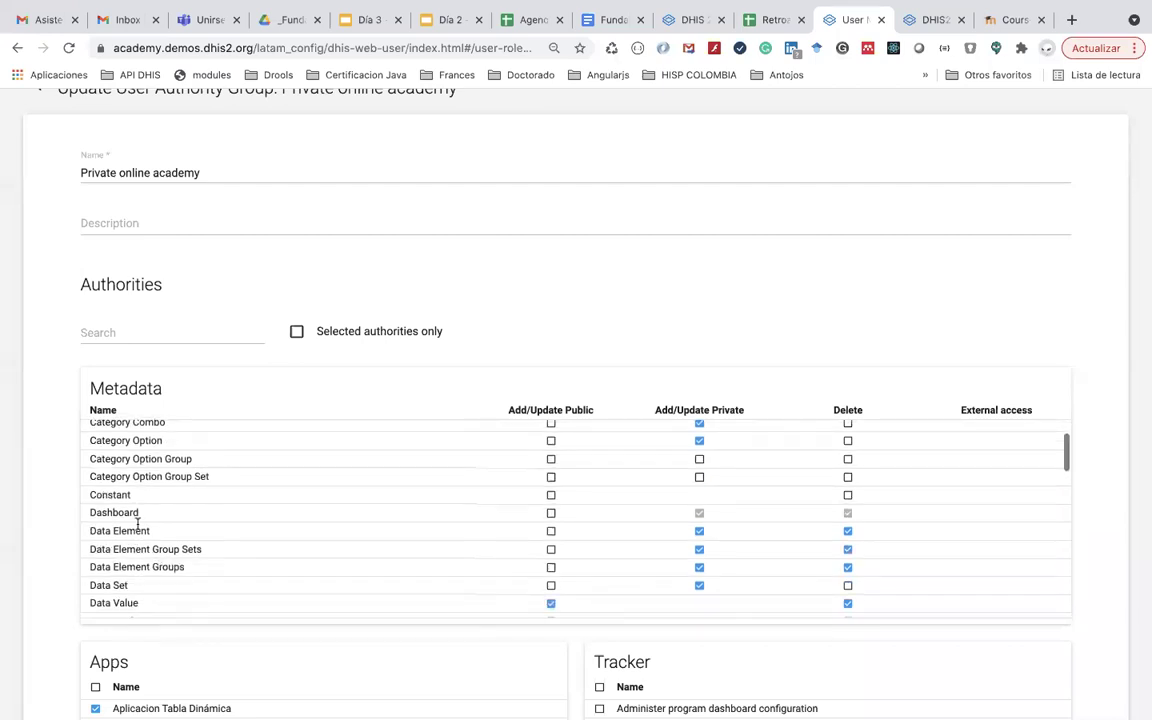
scroll(149, 532, "down", 1)
scroll(151, 537, "down", 2)
scroll(149, 537, "down", 3)
scroll(62, 521, "down", 5)
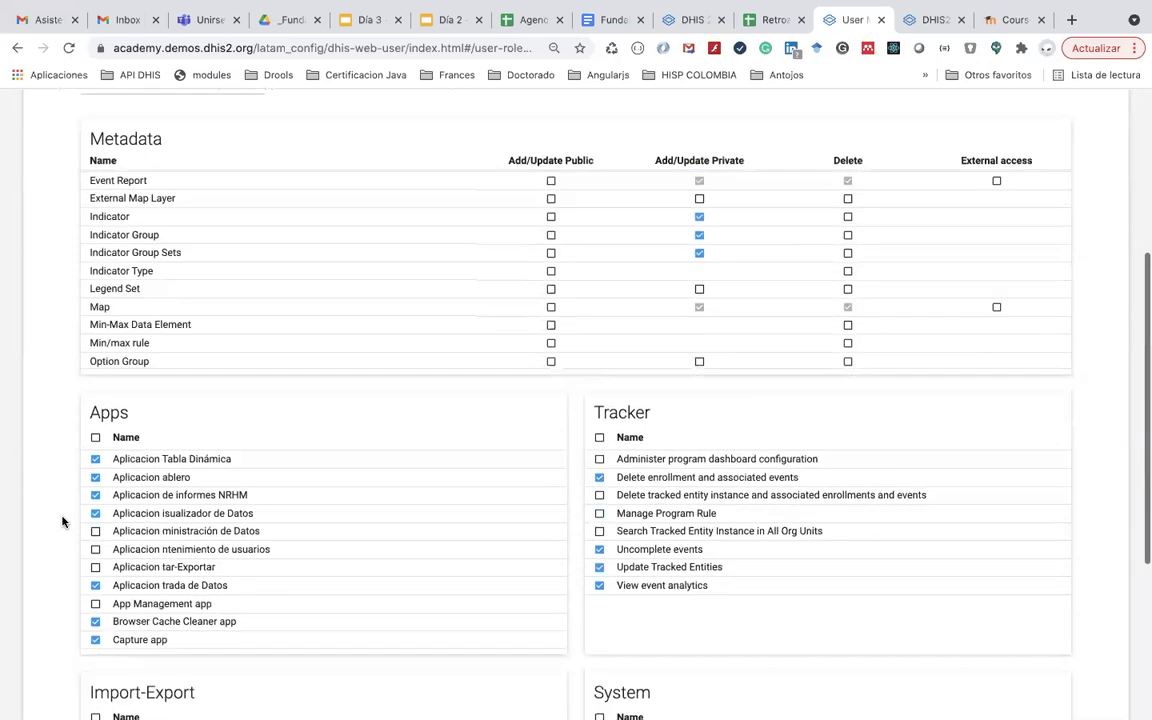
scroll(62, 521, "down", 1)
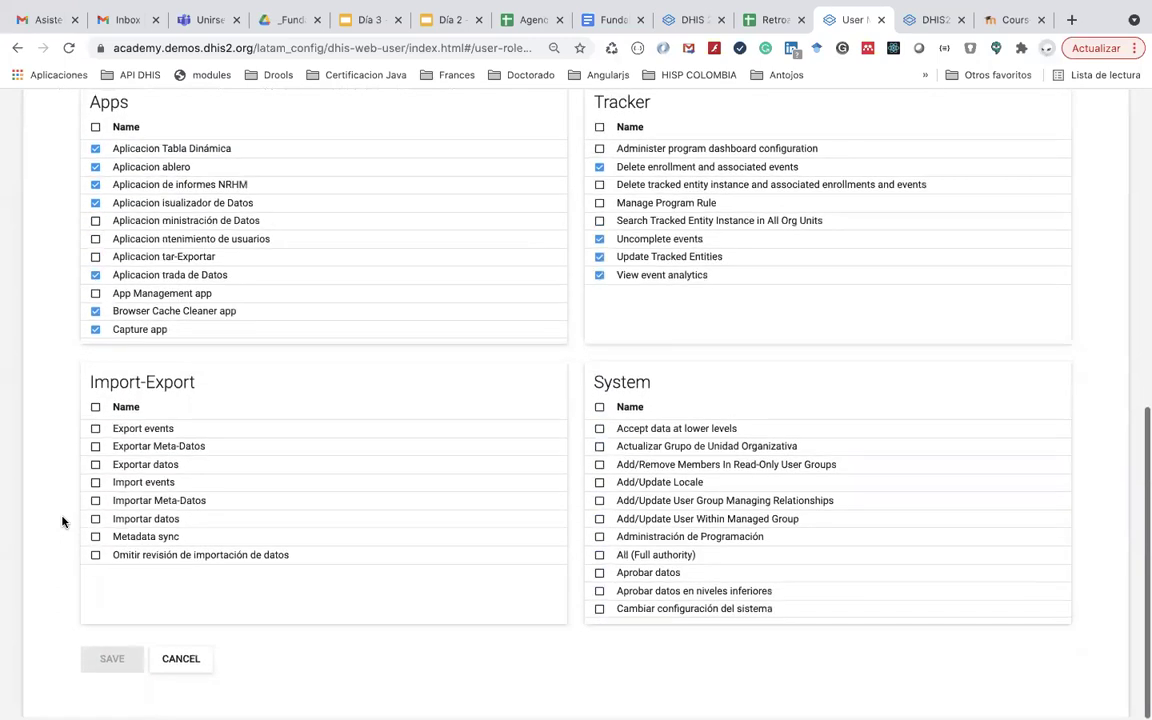
left_click(182, 665)
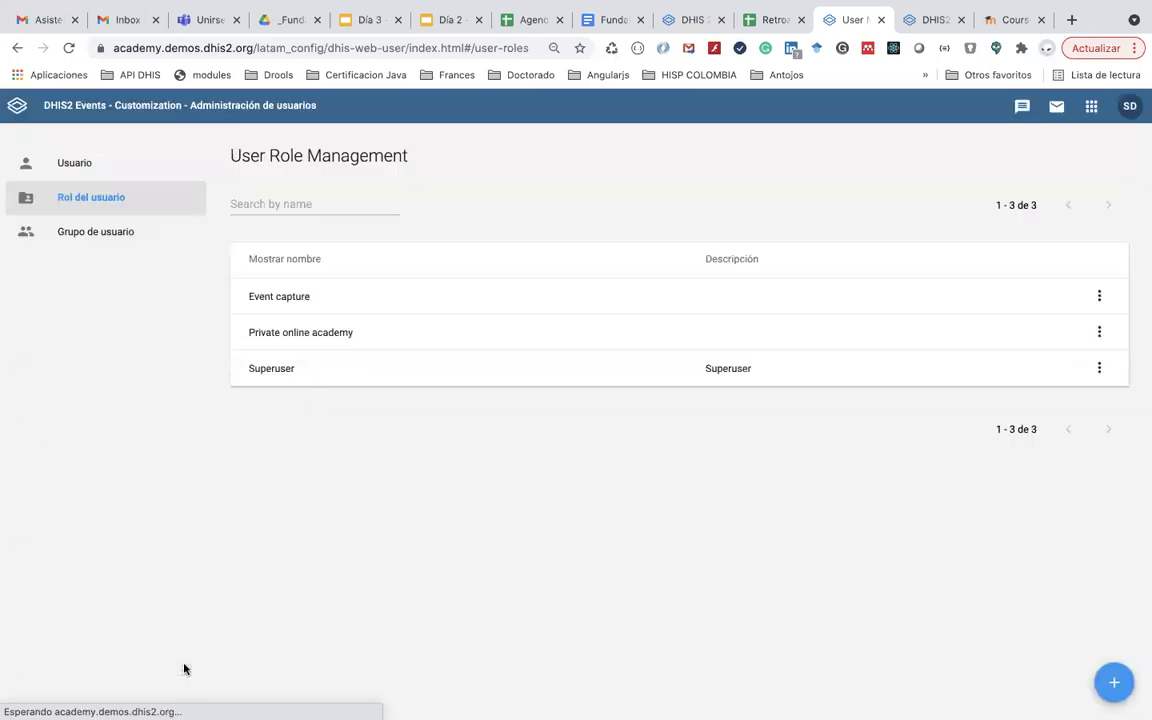
left_click(372, 22)
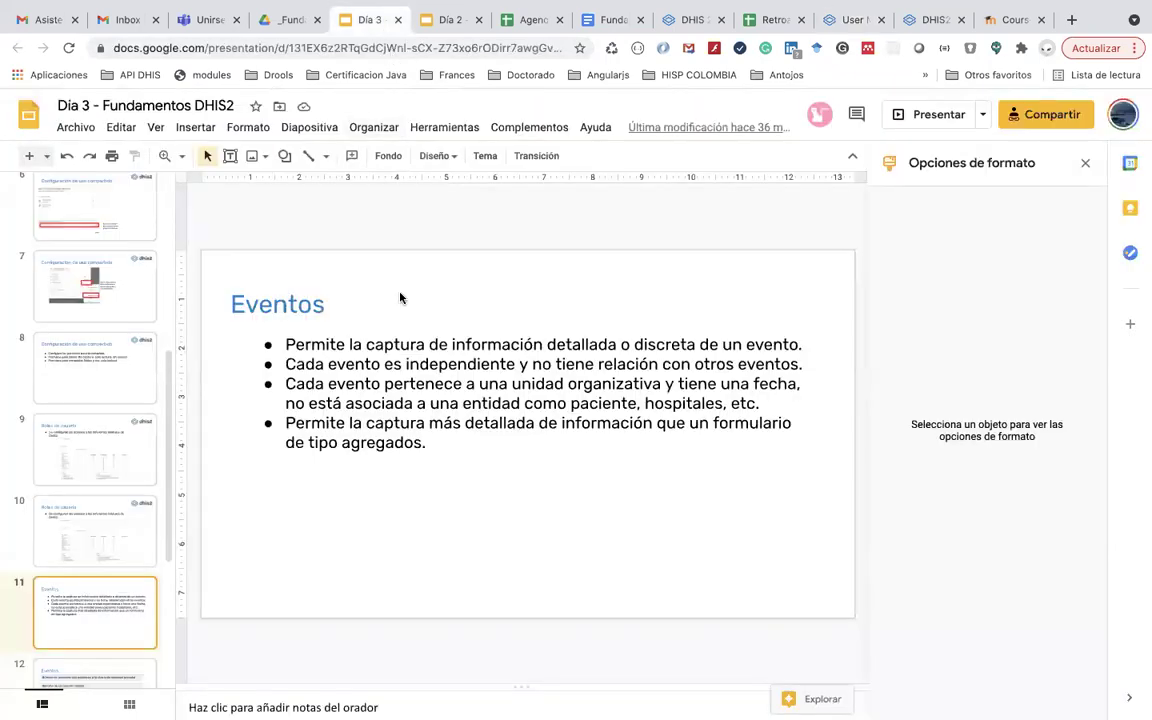
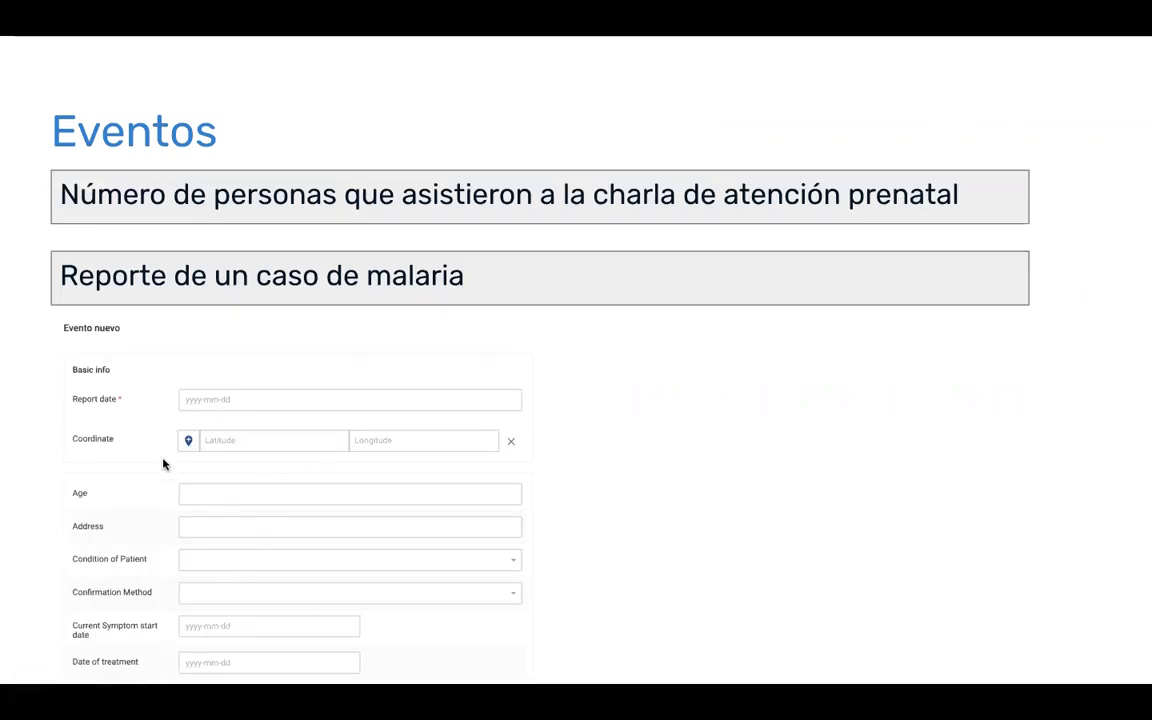
- Advance the slides to 'Eventos - Captura', exit the slideshow, and return to User Role Management
left_click(226, 441)
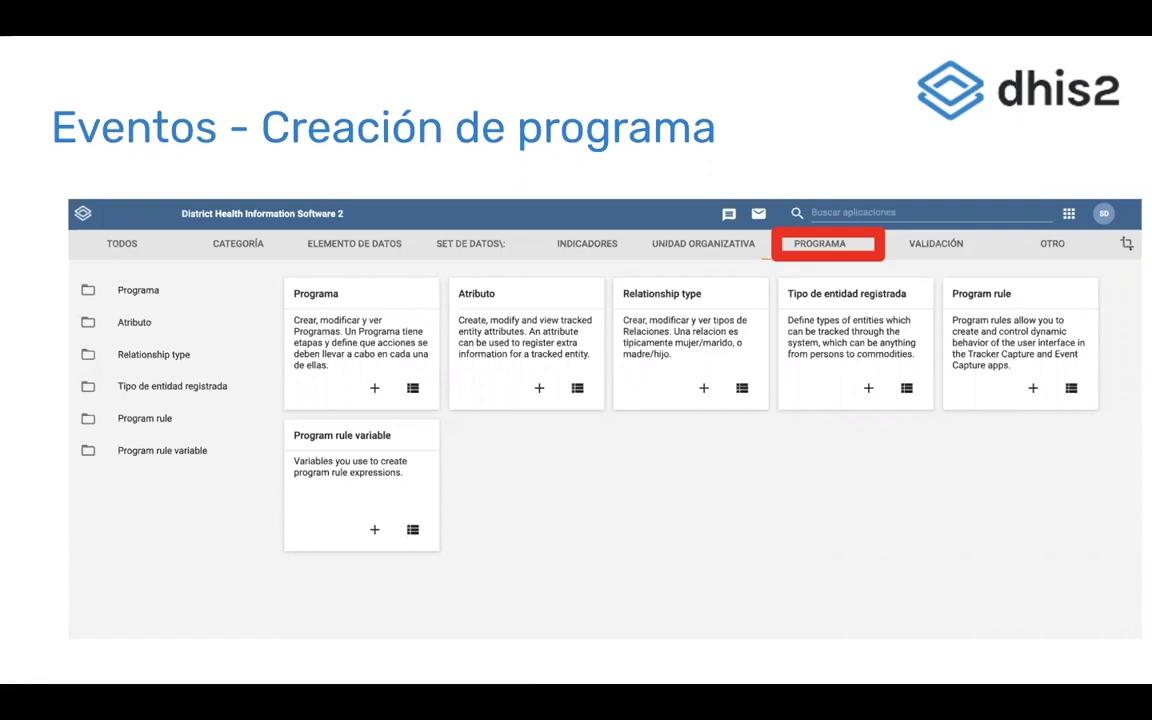
key("Right")
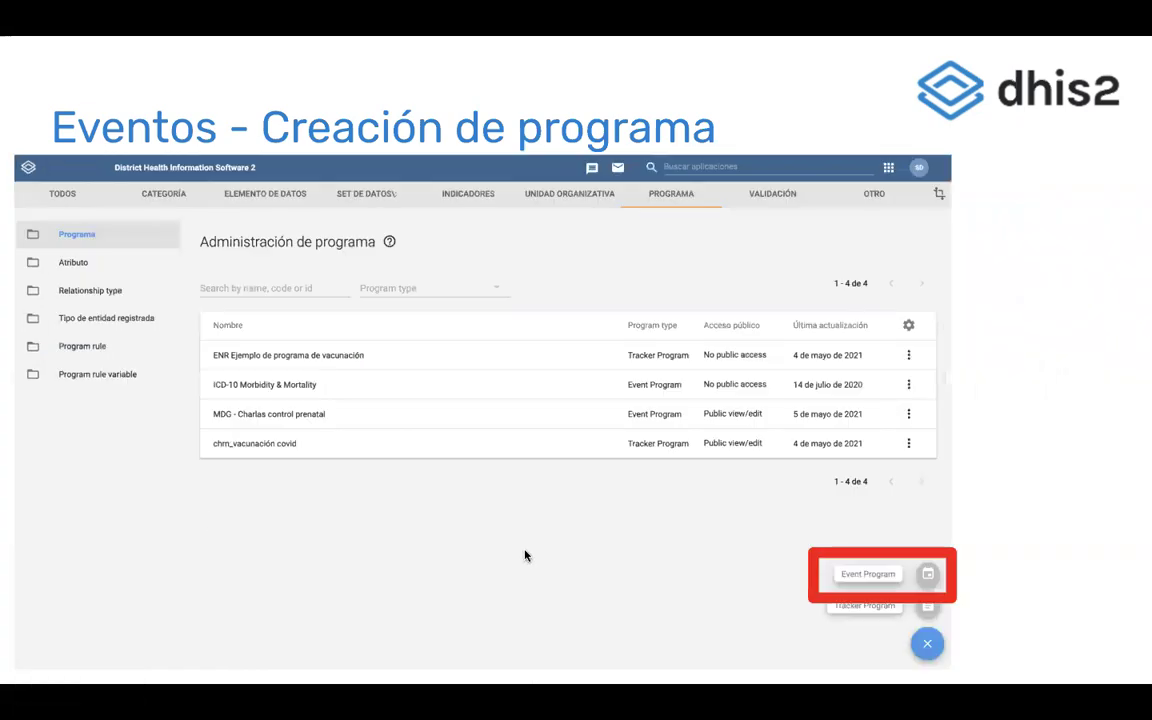
left_click(869, 615)
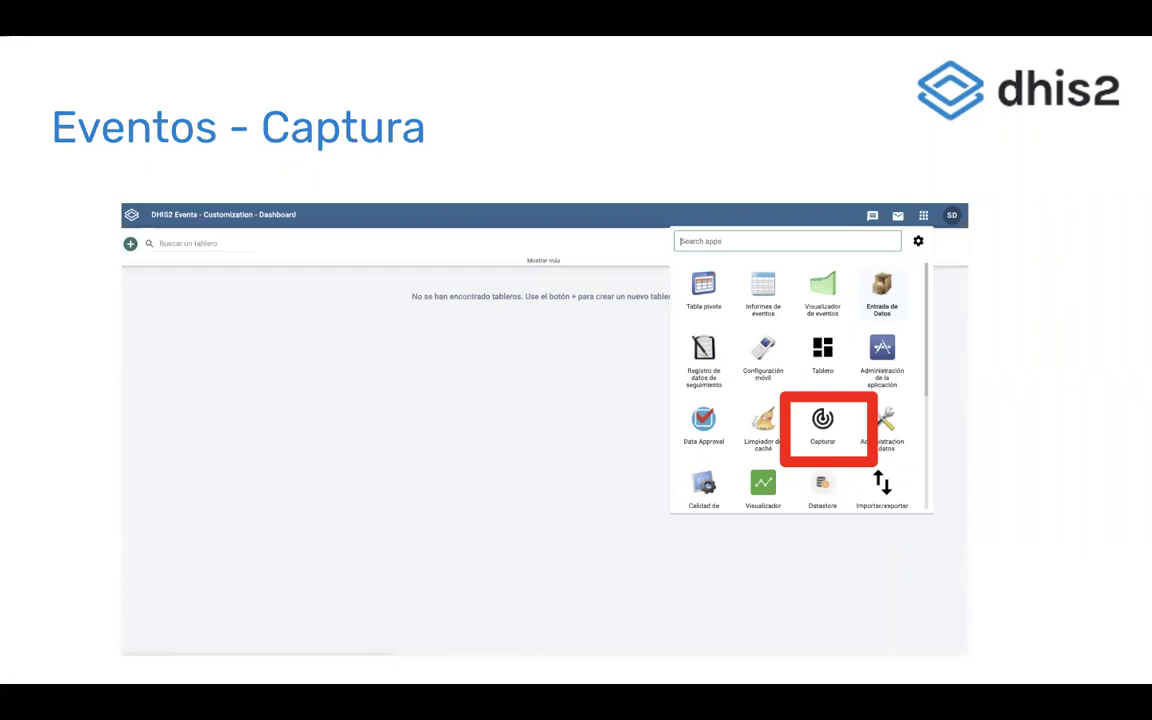
key("Escape")
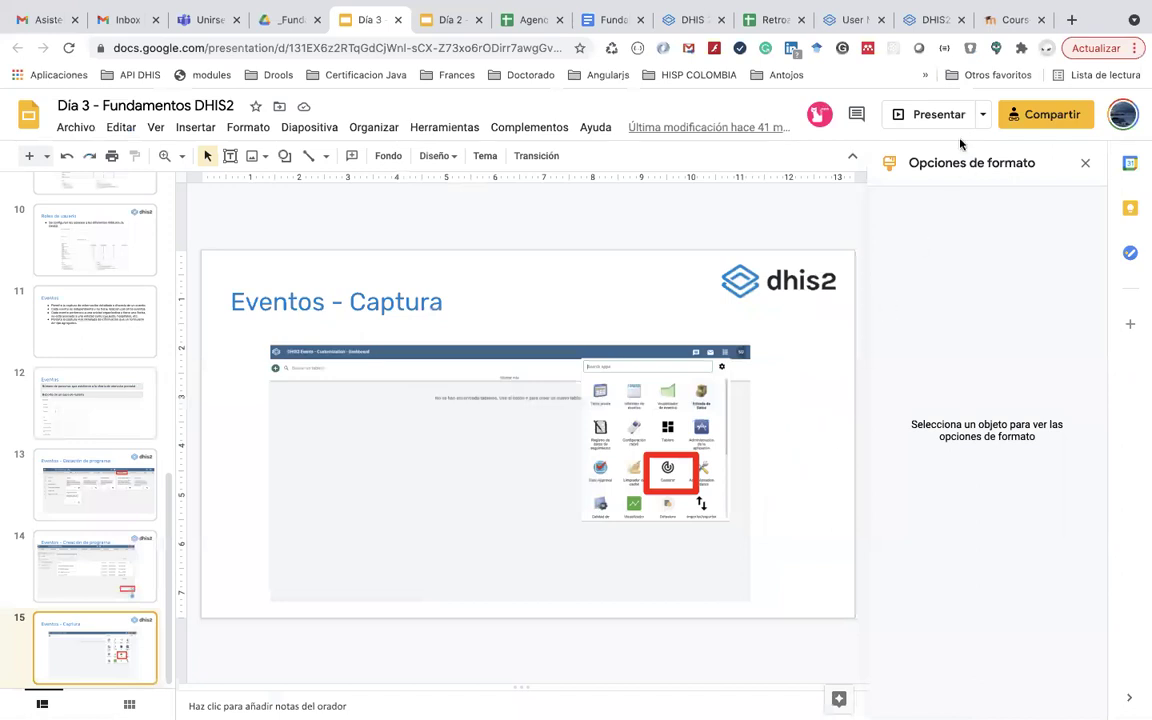
left_click(848, 27)
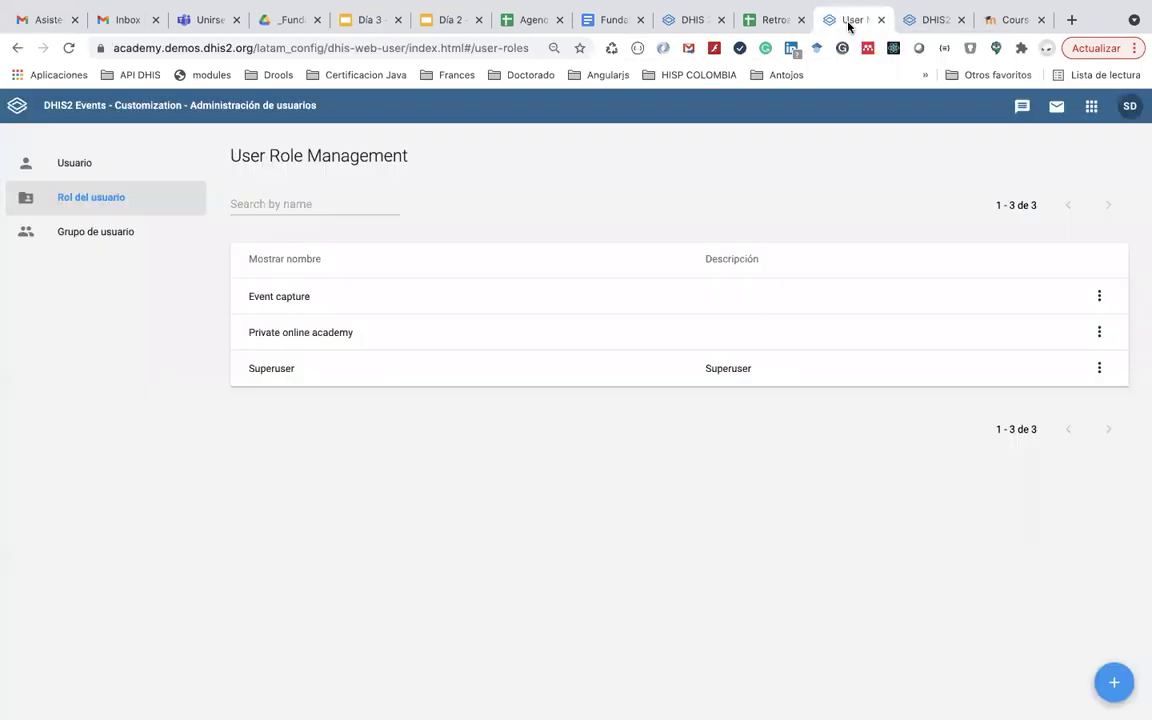
- In the Capture App, go back through page history until Cardinal Hospital Gateway PHC shows no program
left_click(909, 22)
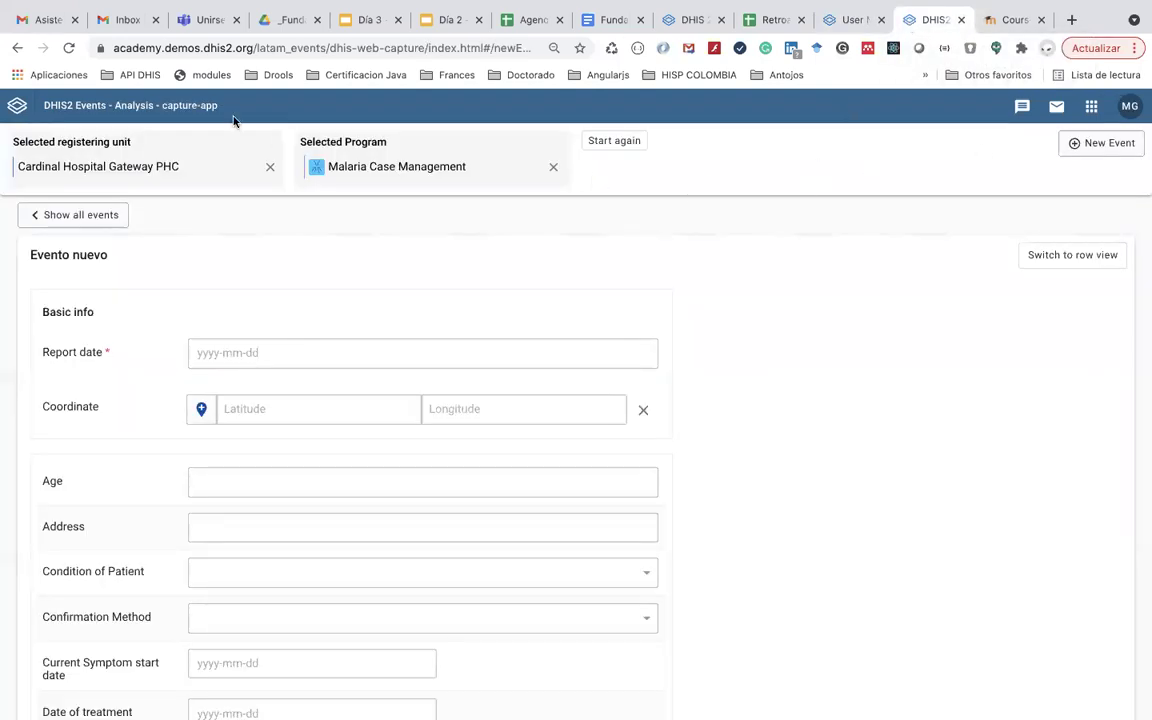
scroll(278, 342, "down", 5)
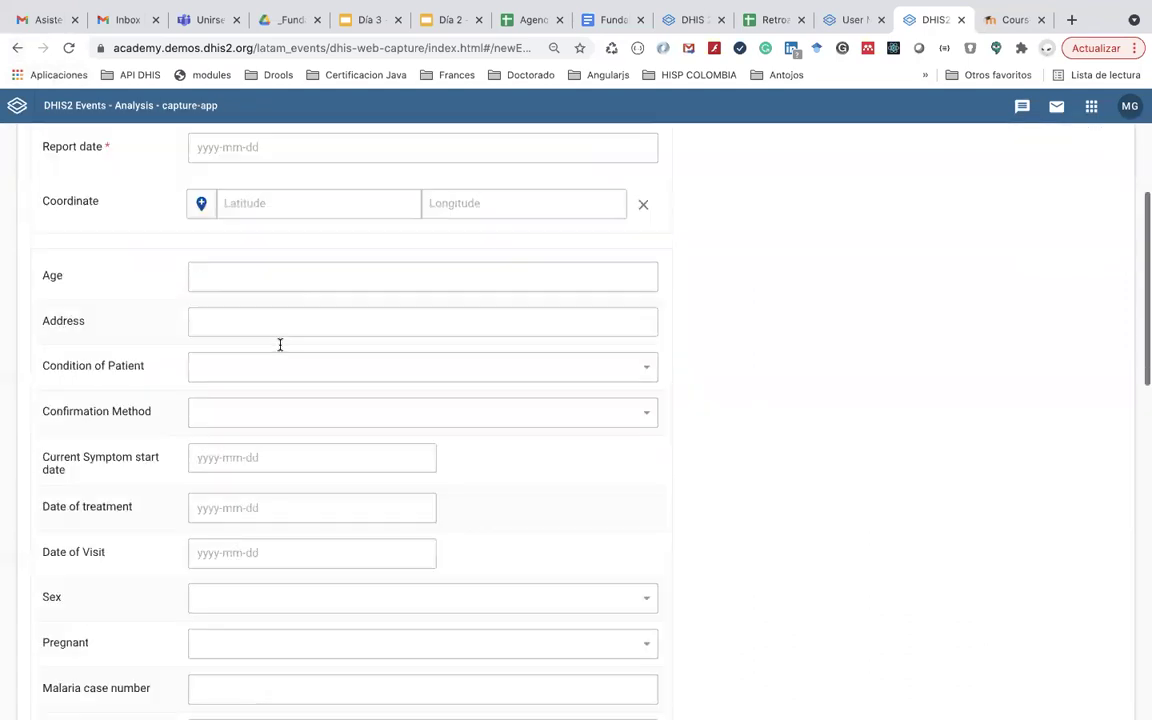
scroll(200, 230, "up", 5)
left_click(15, 48)
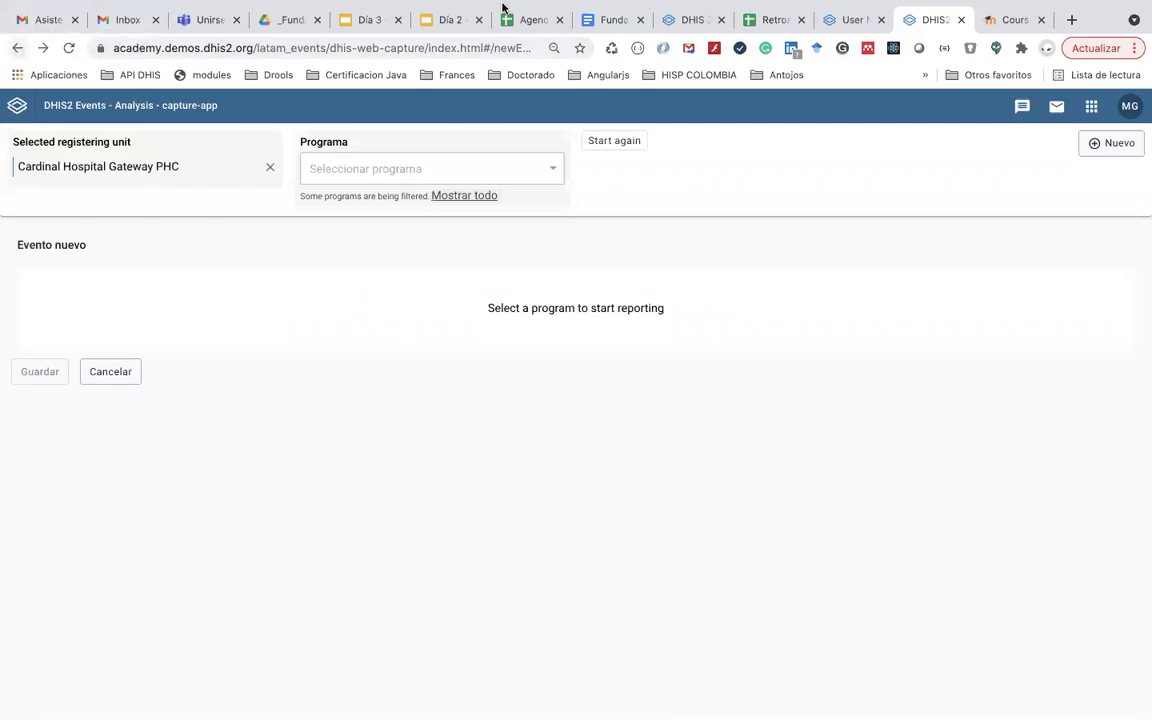
left_click(18, 48)
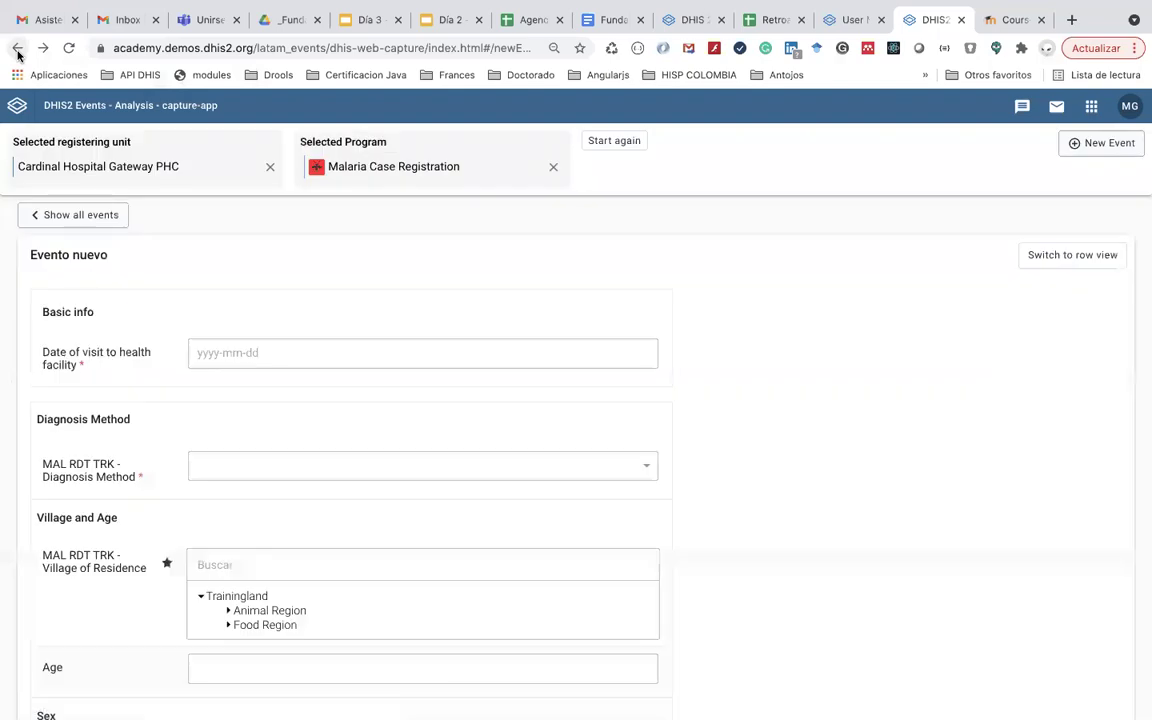
left_click(18, 48)
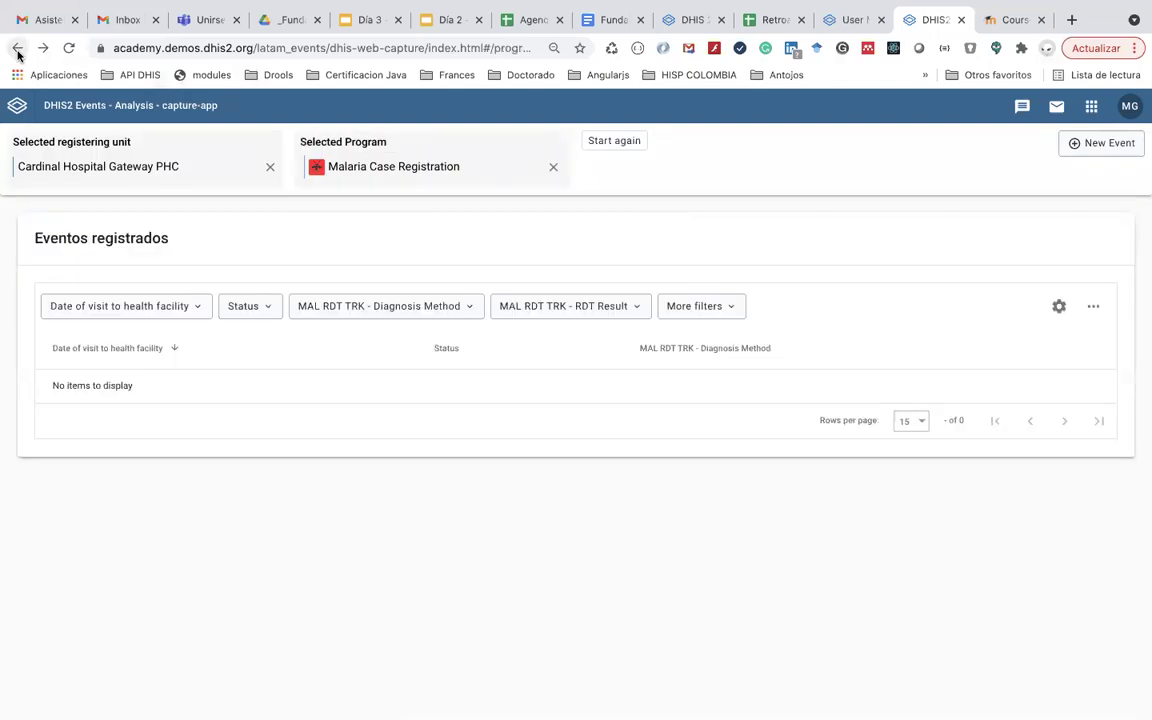
left_click(18, 49)
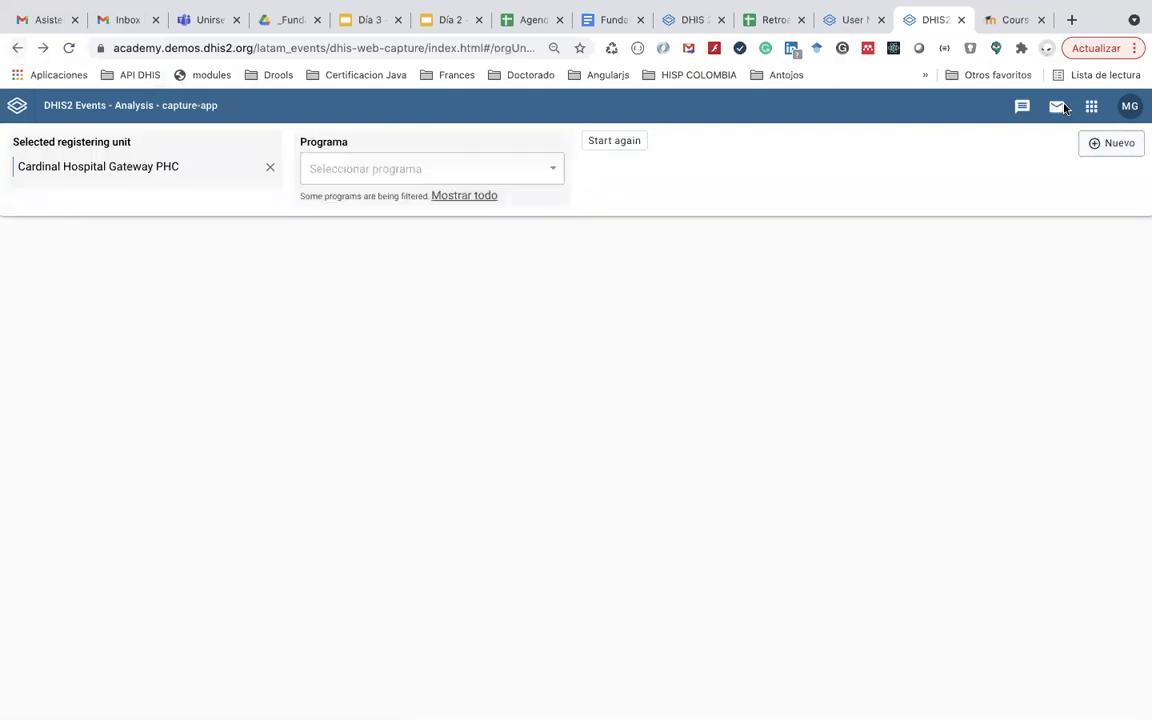
left_click(1089, 105)
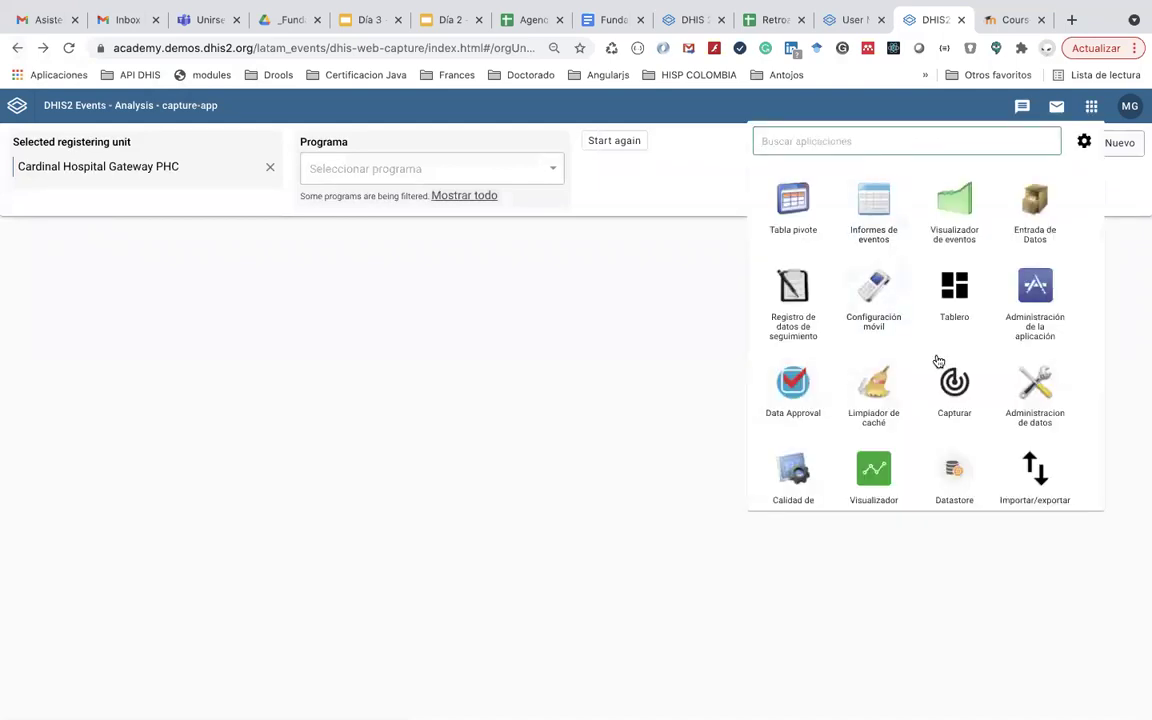
left_click(952, 390)
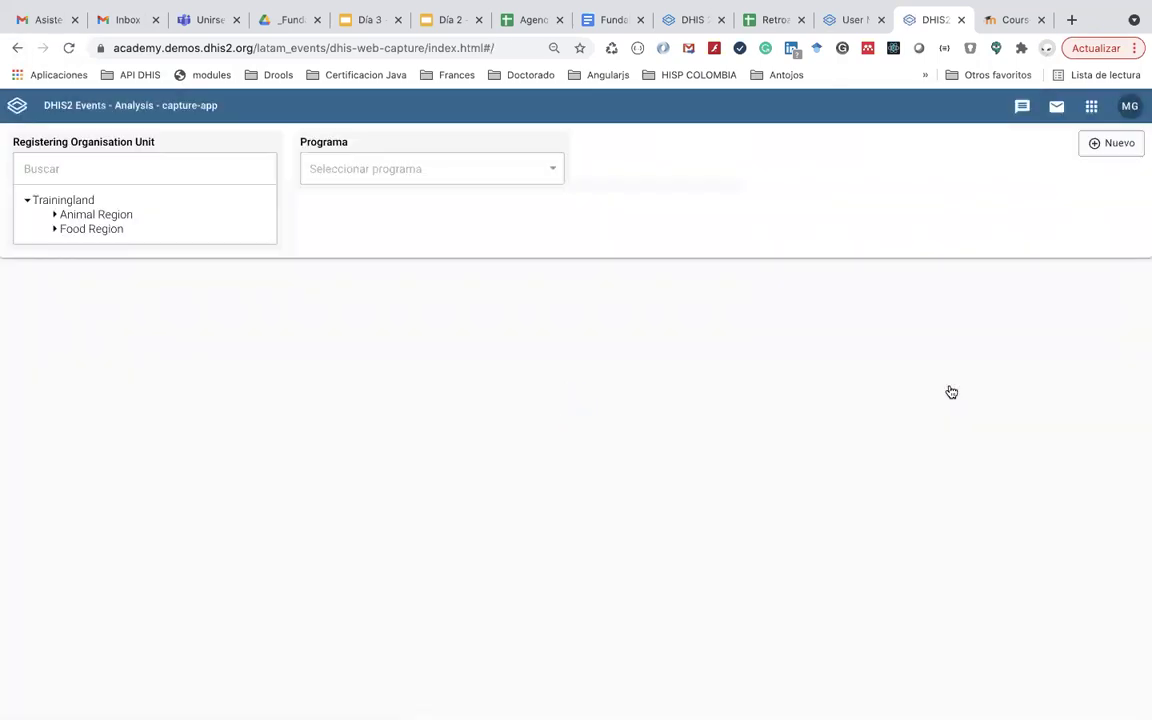
left_click(55, 214)
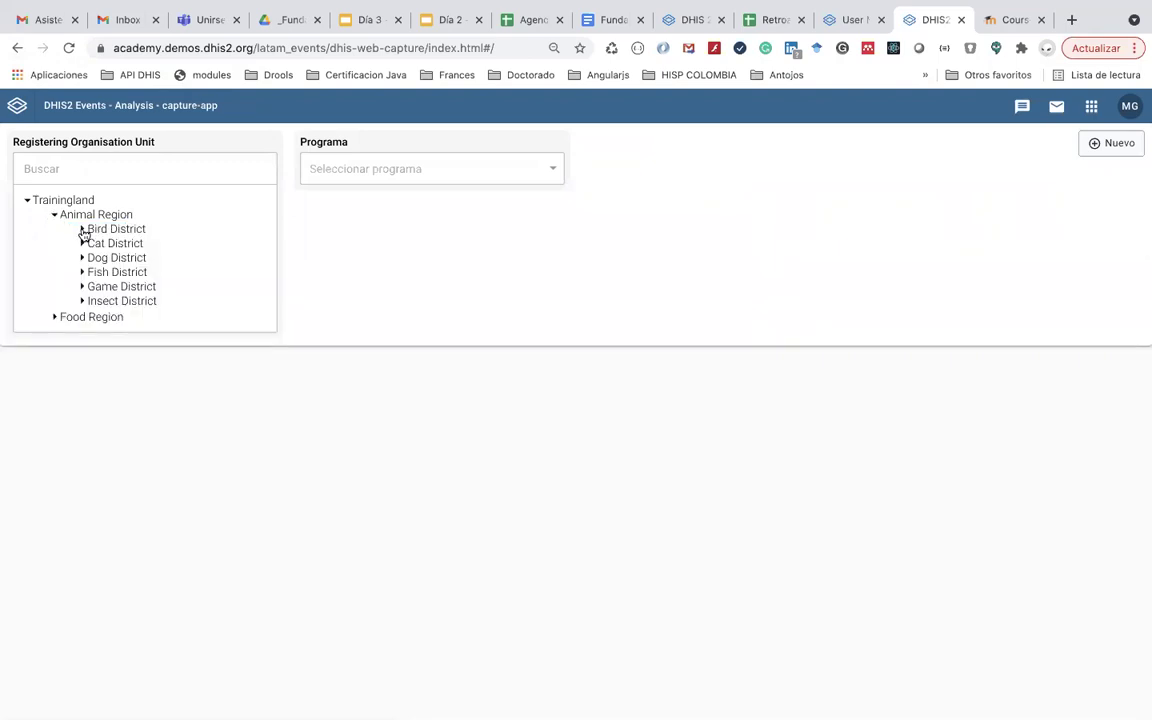
left_click(83, 230)
left_click(131, 245)
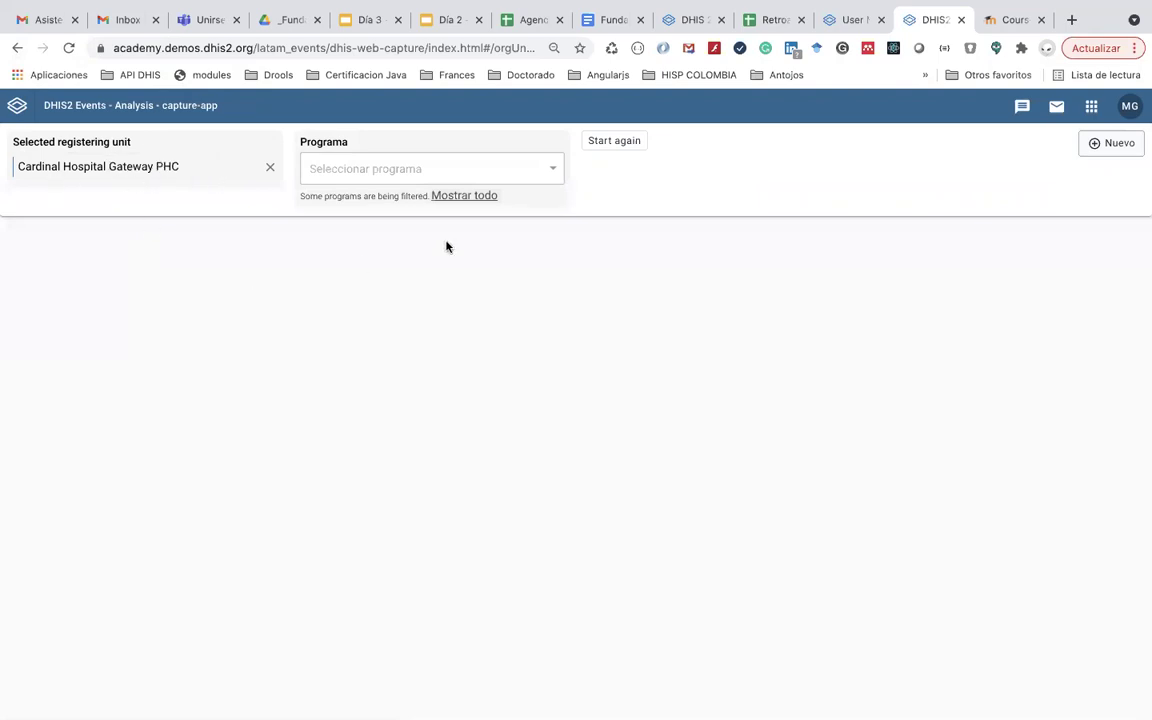
left_click(557, 171)
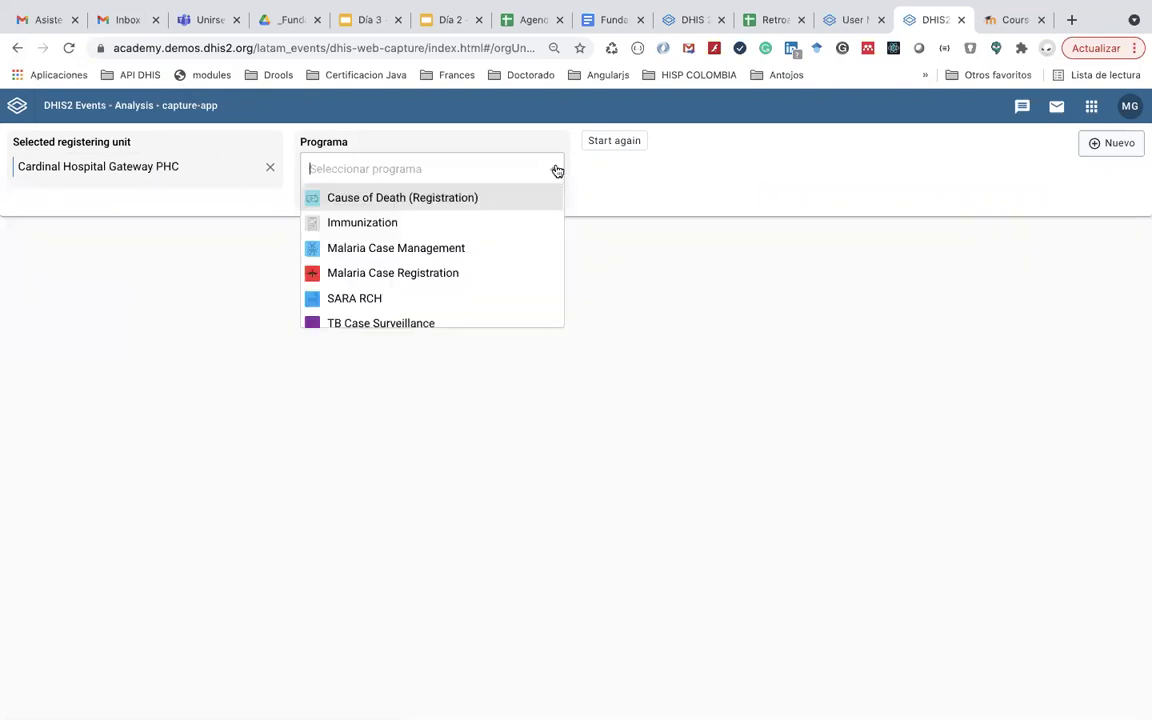
- Pick Malaria Case Management, try Malaria Case Registration, then switch back to Malaria Case Management
left_click(509, 256)
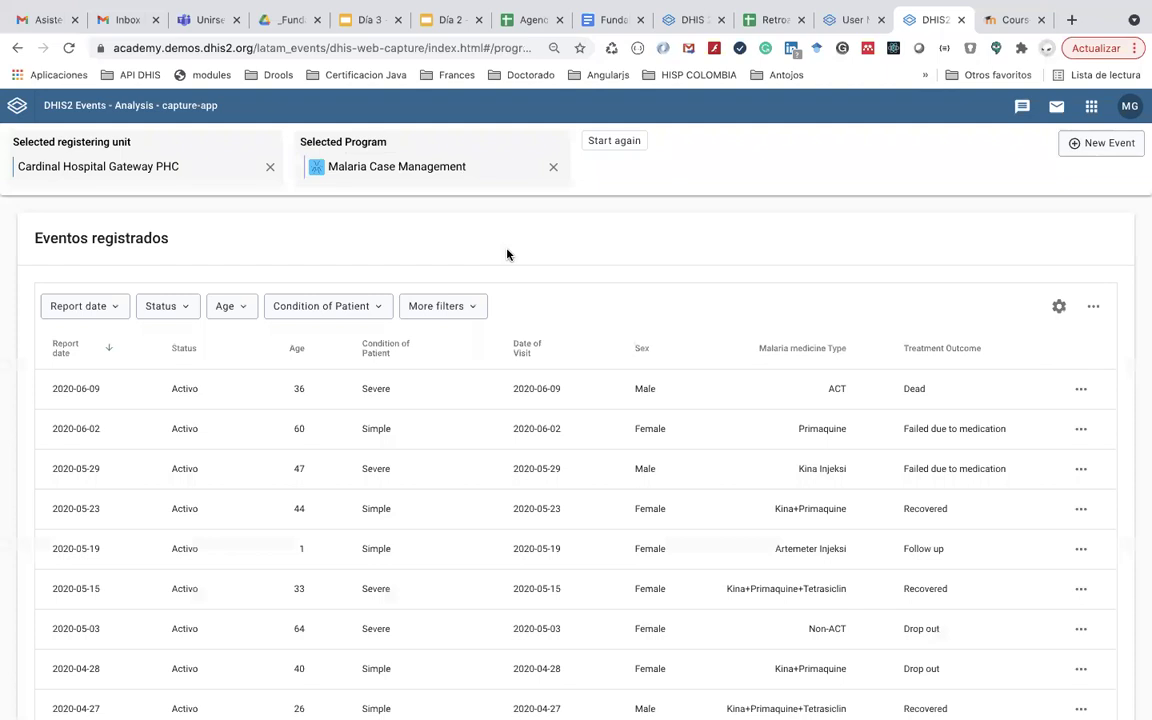
left_click(554, 170)
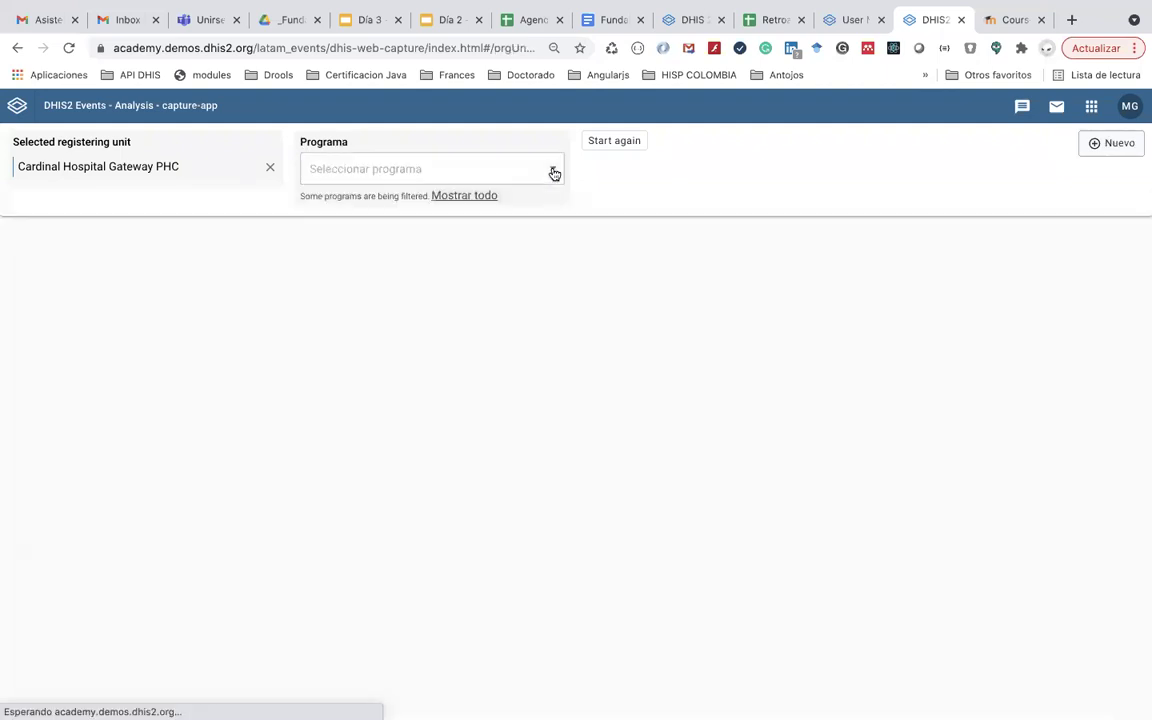
left_click(535, 172)
left_click(495, 279)
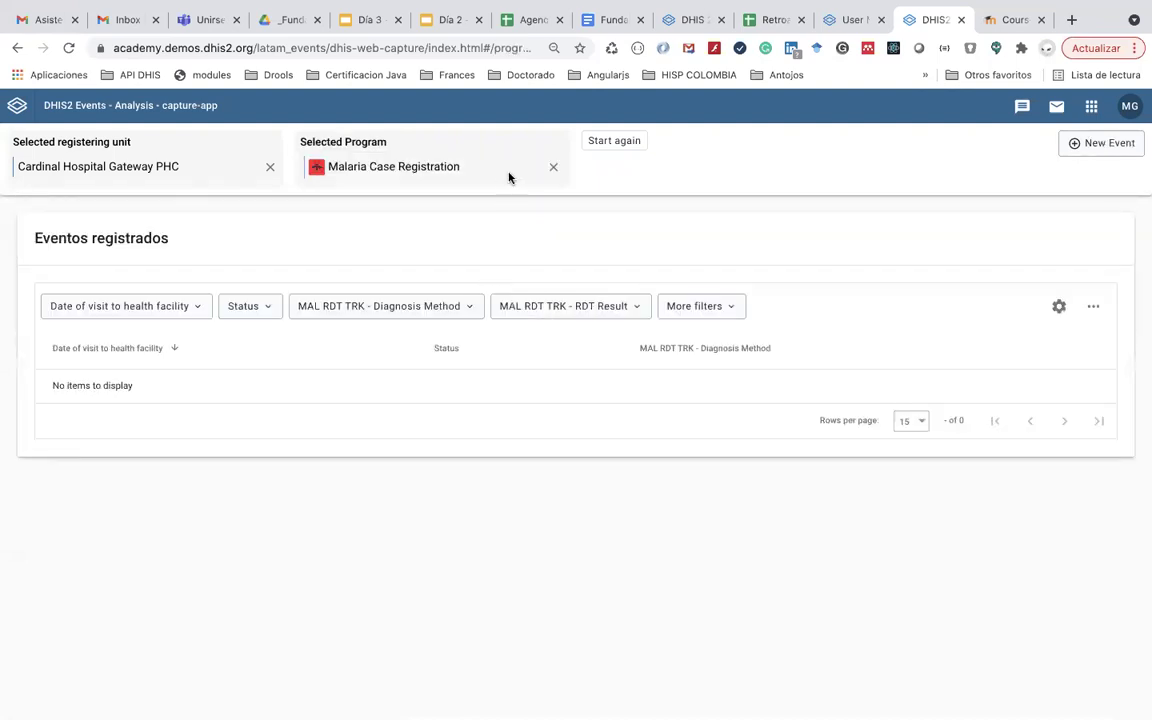
left_click(551, 167)
left_click(546, 170)
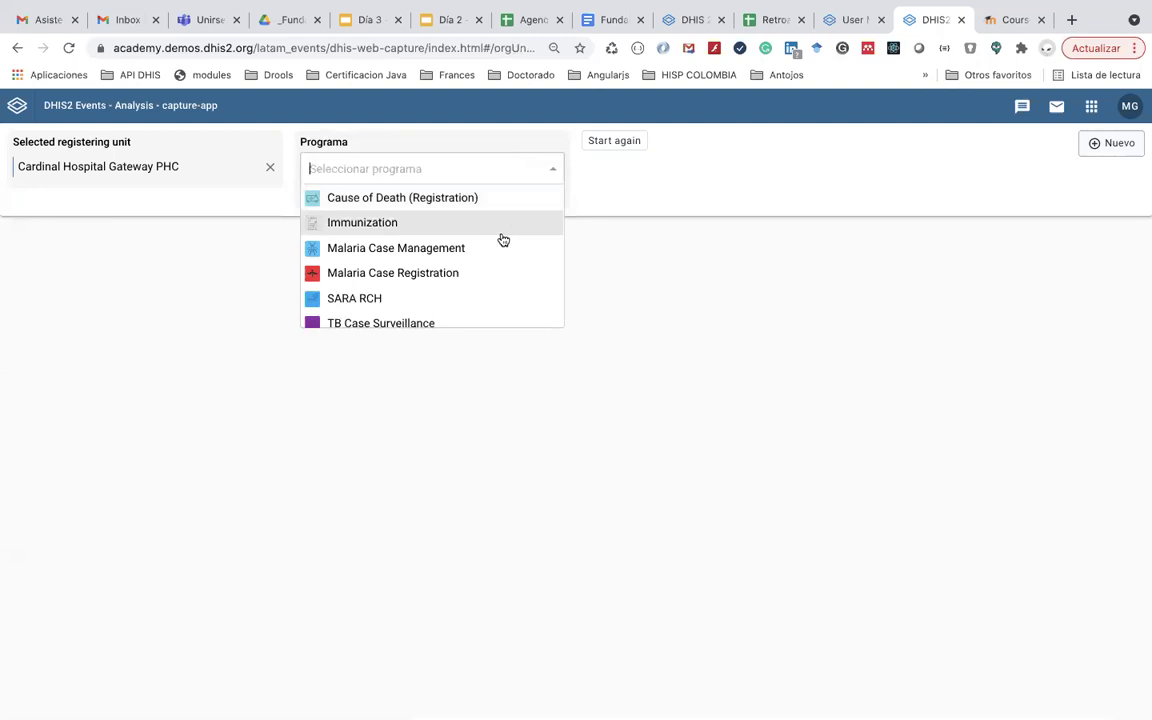
left_click(499, 250)
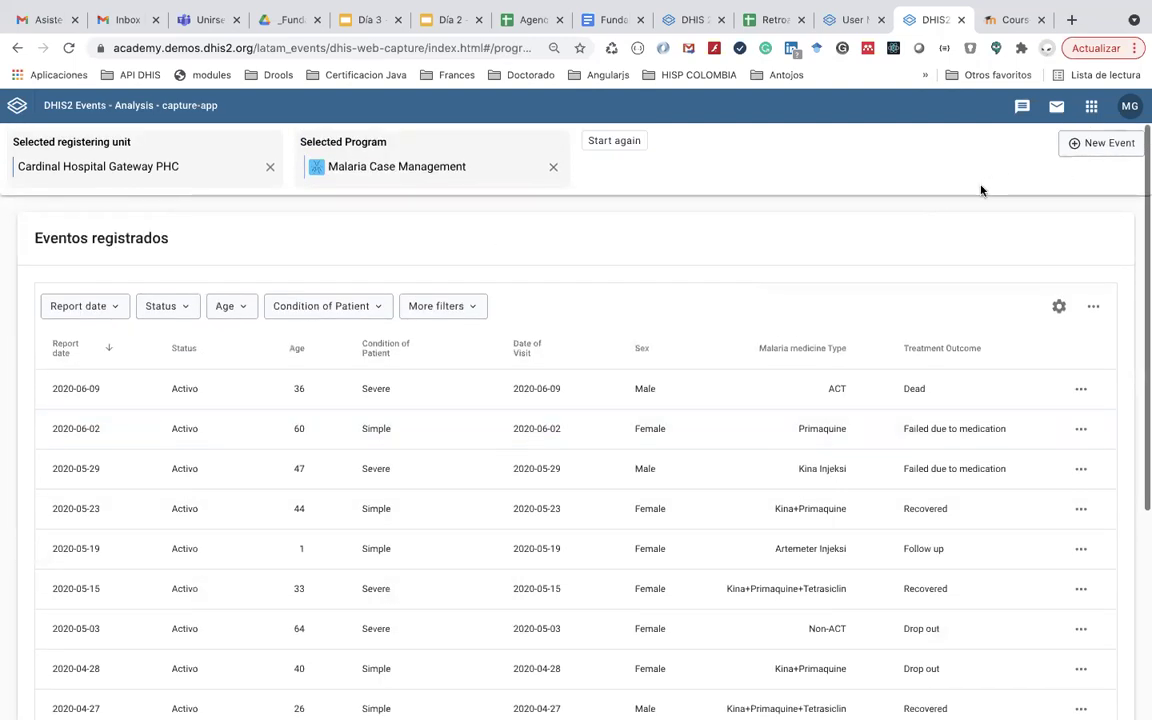
scroll(370, 466, "down", 5)
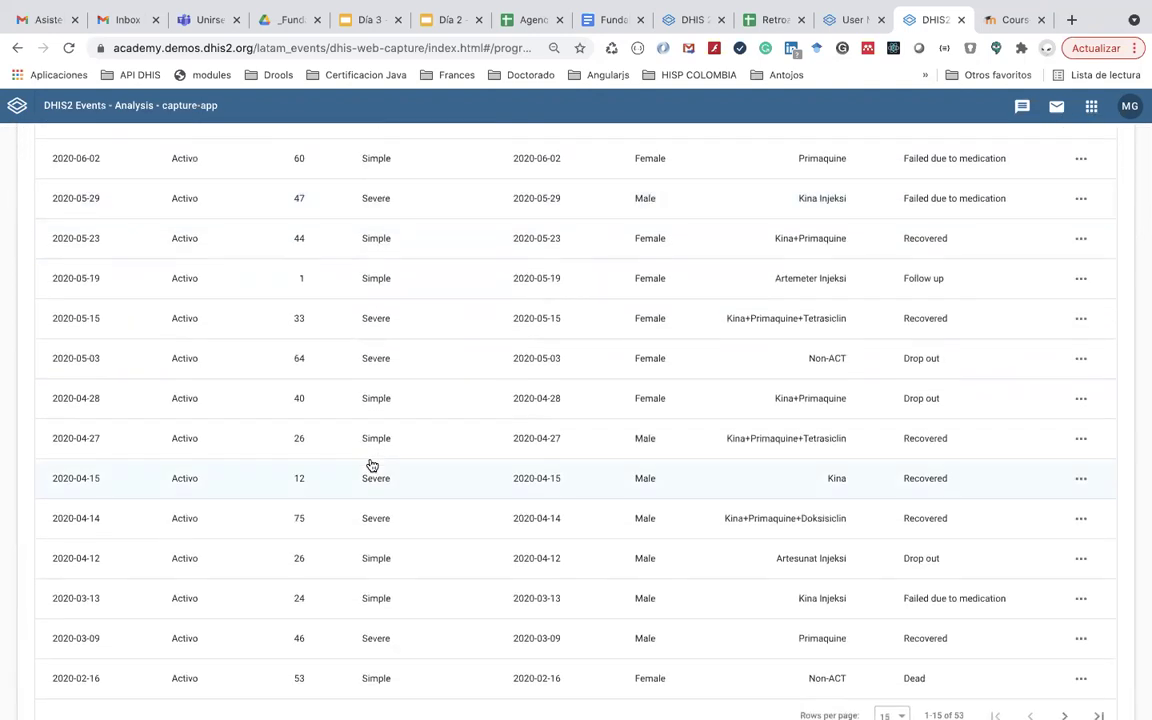
scroll(543, 375, "up", 5)
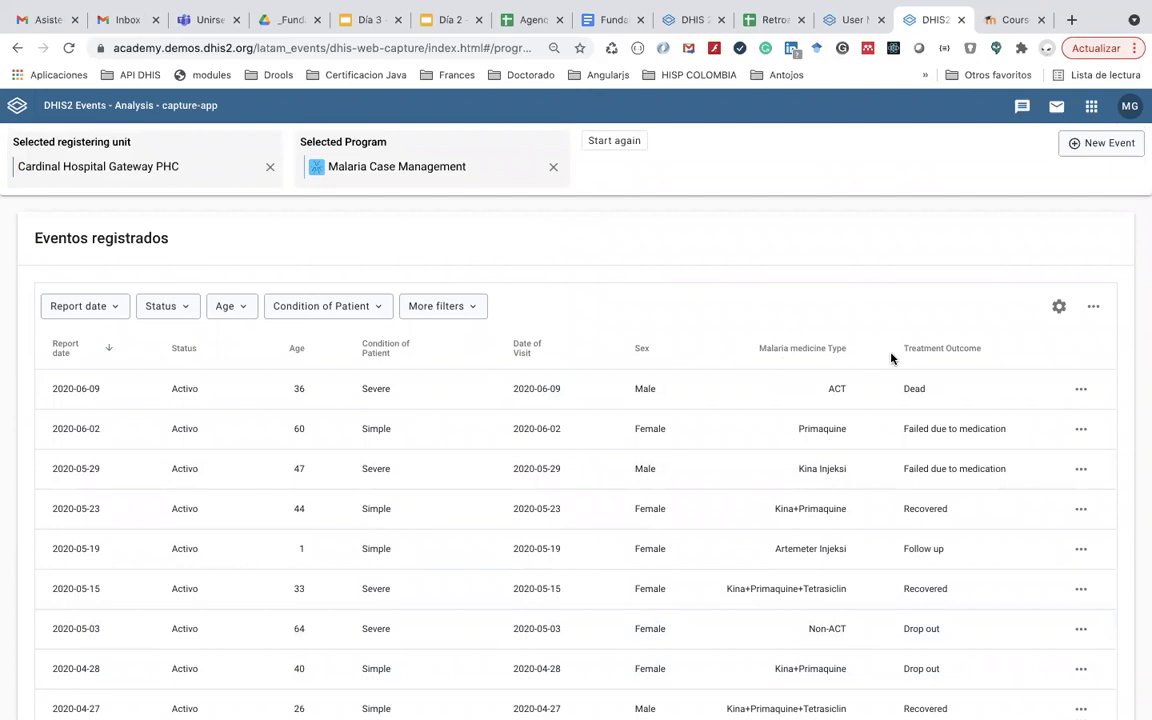
scroll(702, 519, "down", 5)
scroll(703, 521, "up", 5)
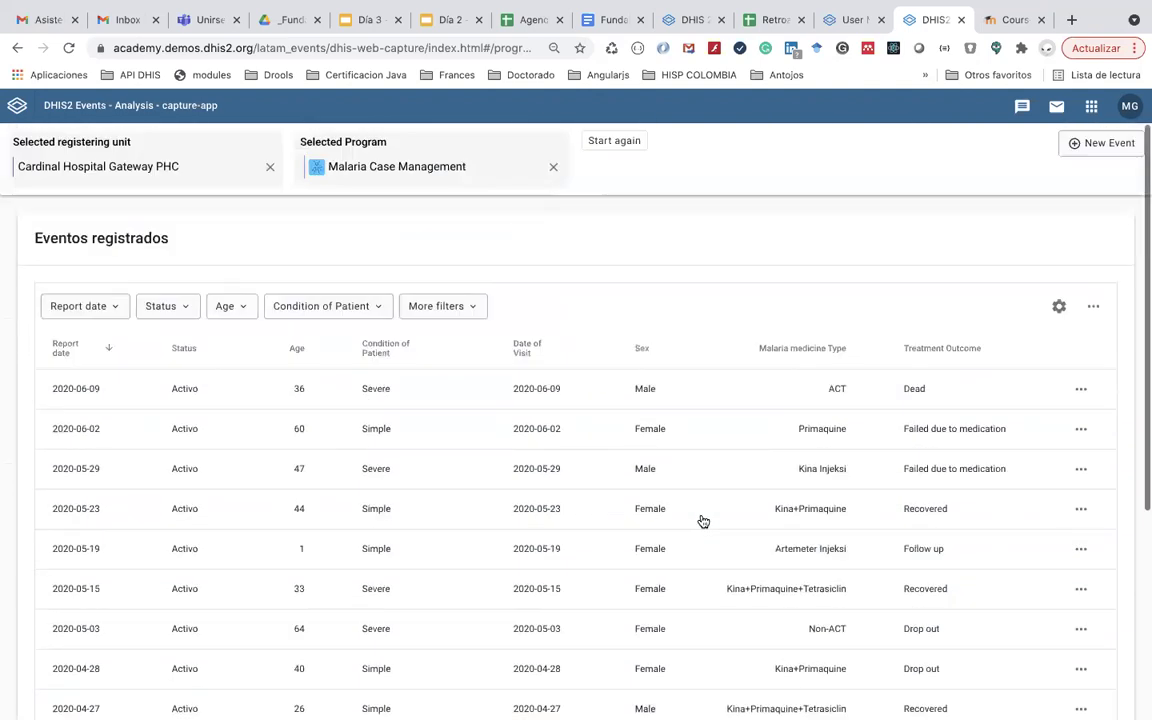
- Start a new event dated 2021-05-05 and begin filling age, address and patient condition
left_click(1106, 145)
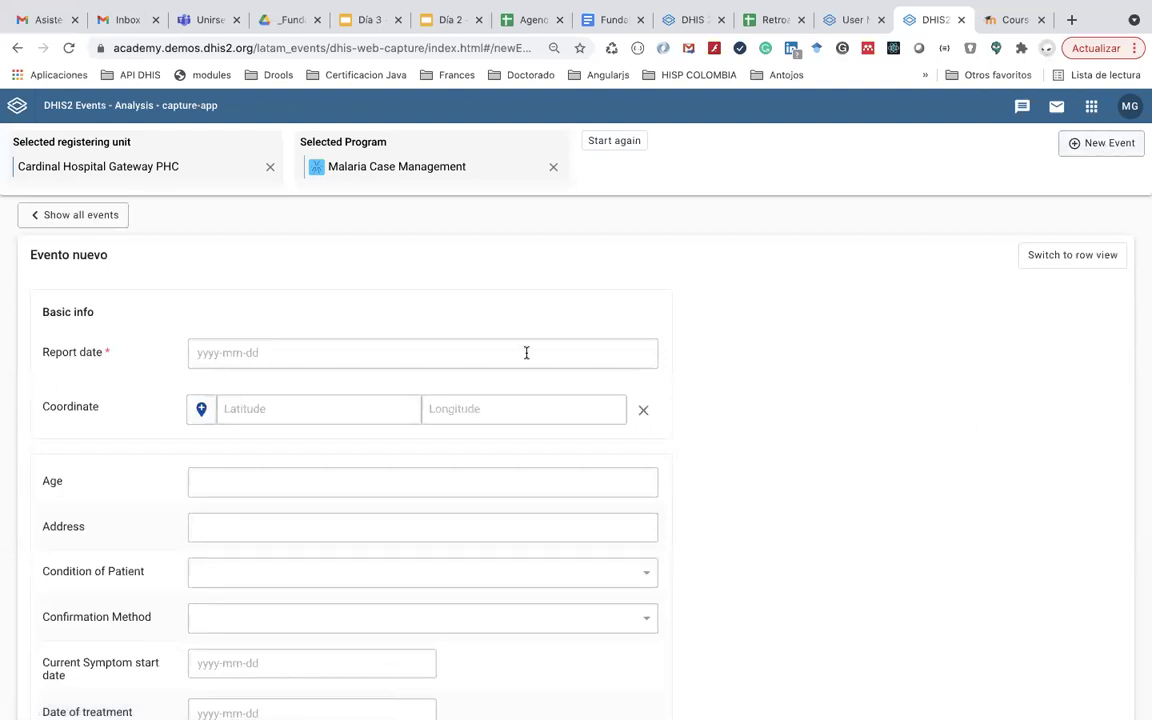
scroll(241, 358, "down", 1)
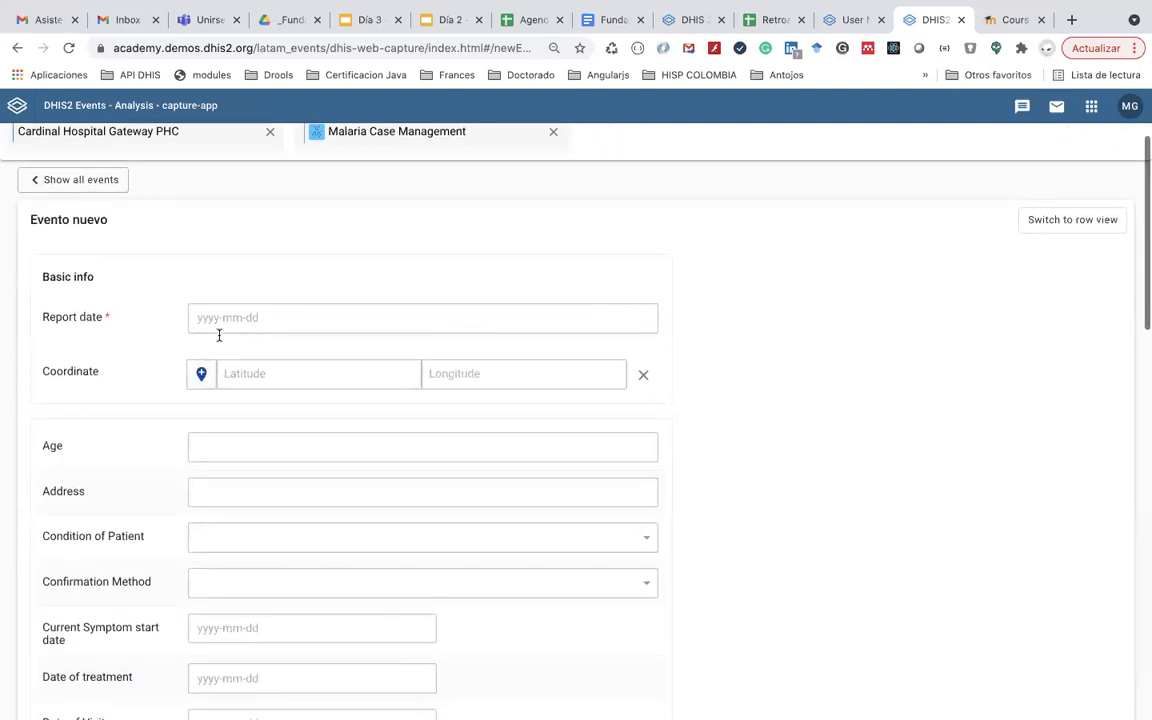
left_click(211, 322)
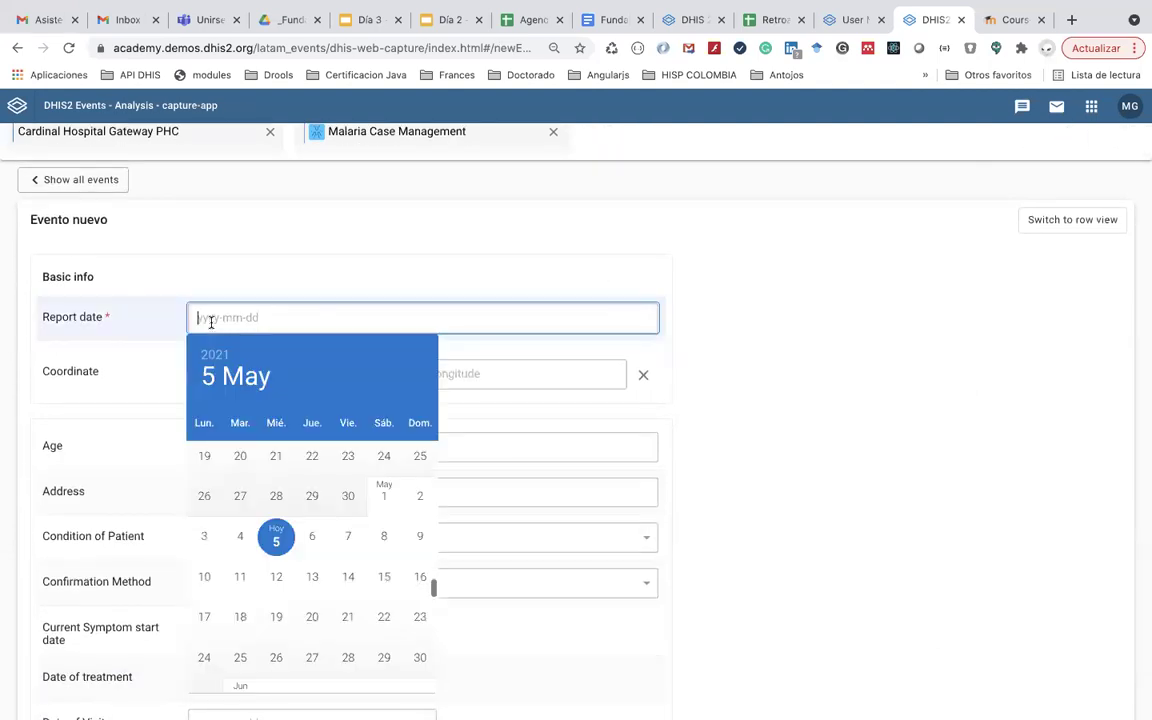
left_click(276, 540)
scroll(262, 494, "down", 3)
left_click(227, 261)
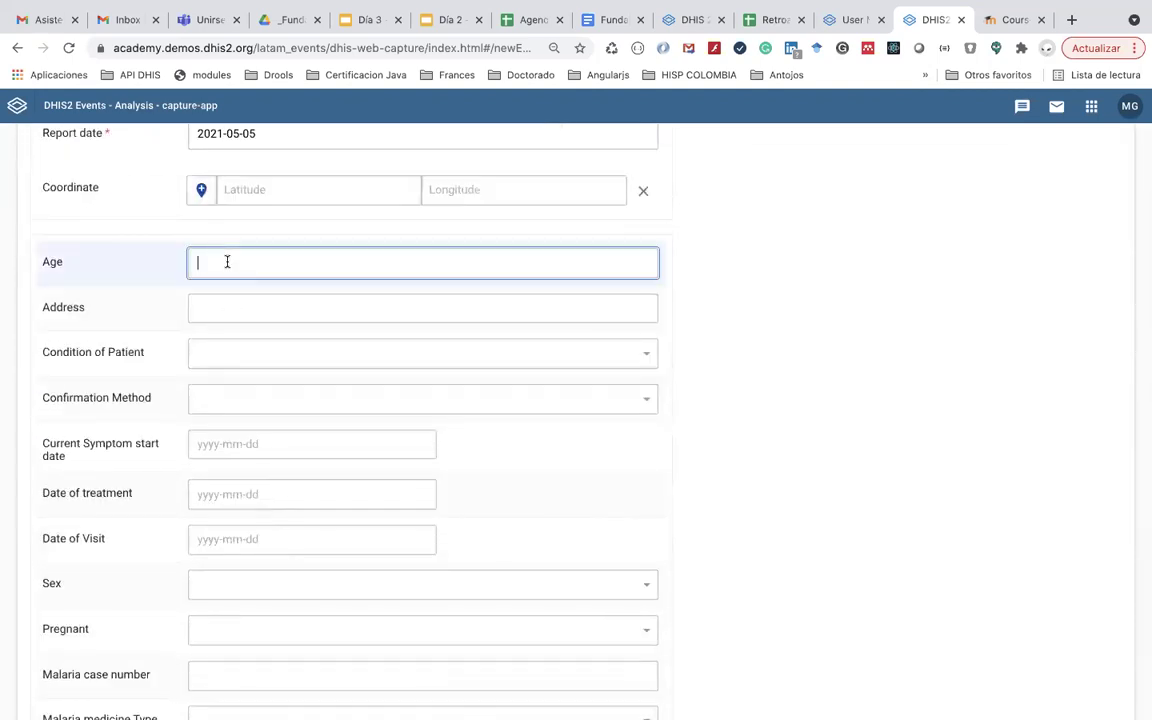
left_click(221, 311)
left_click(211, 352)
- Cancel the new event and confirm 'Yes, discard' so nothing is saved
scroll(214, 467, "down", 1)
scroll(226, 520, "down", 6)
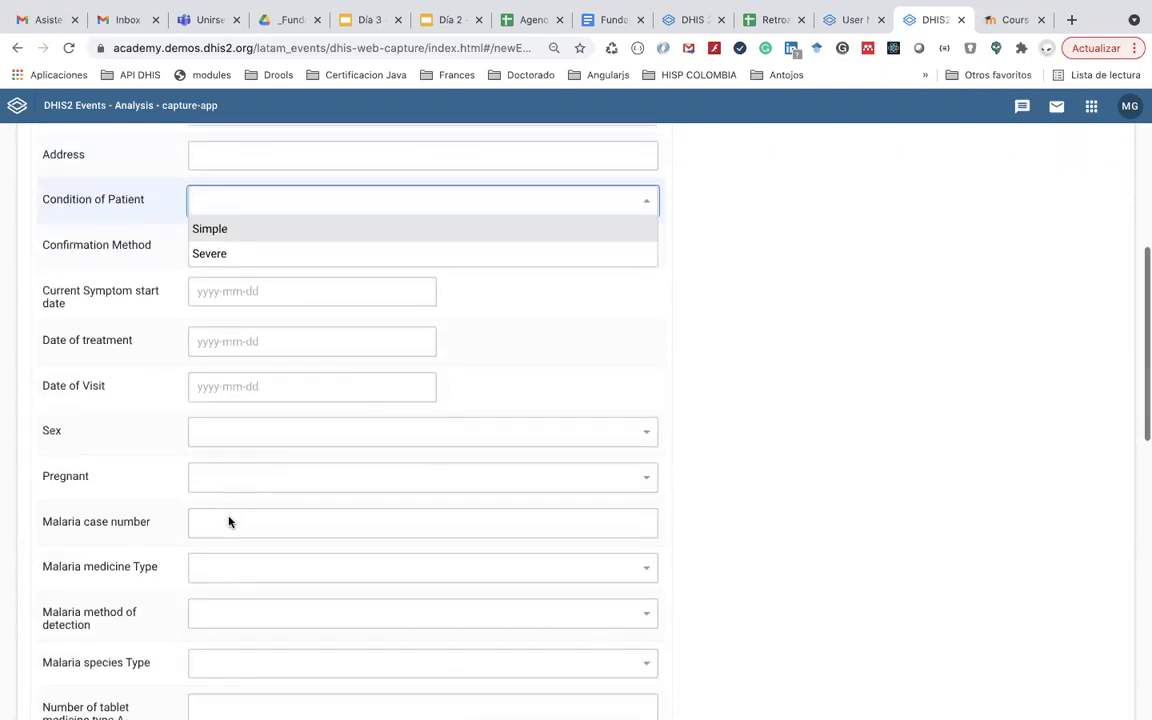
scroll(228, 521, "down", 6)
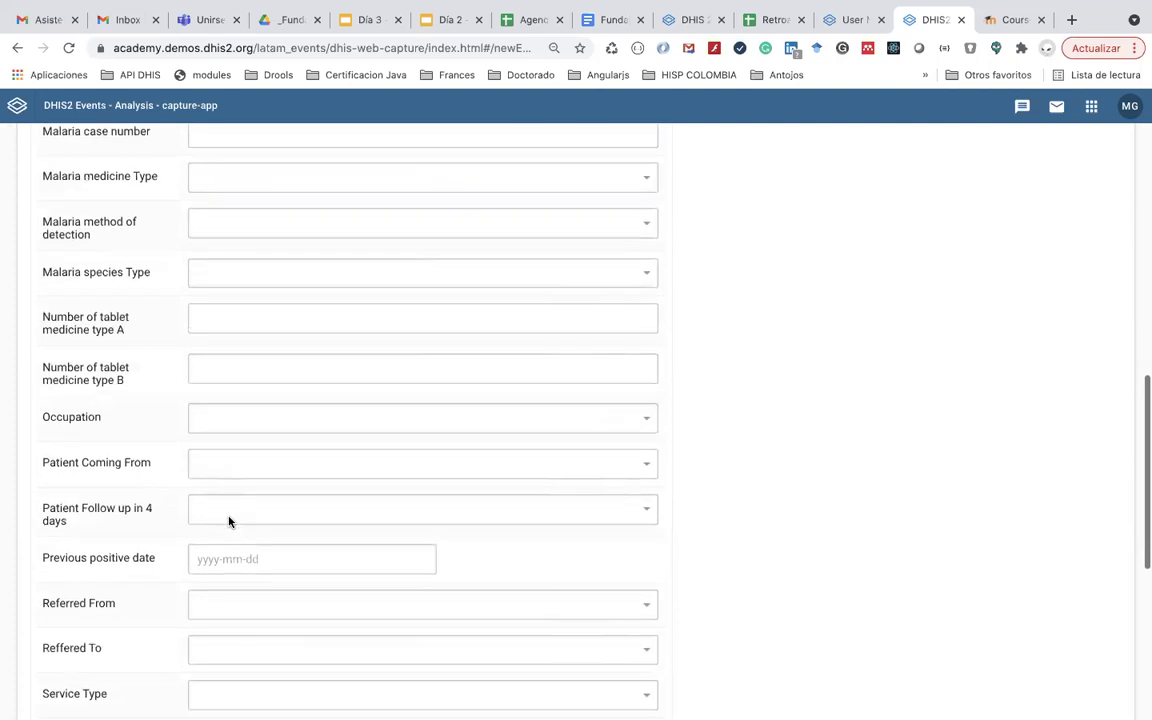
scroll(228, 521, "down", 4)
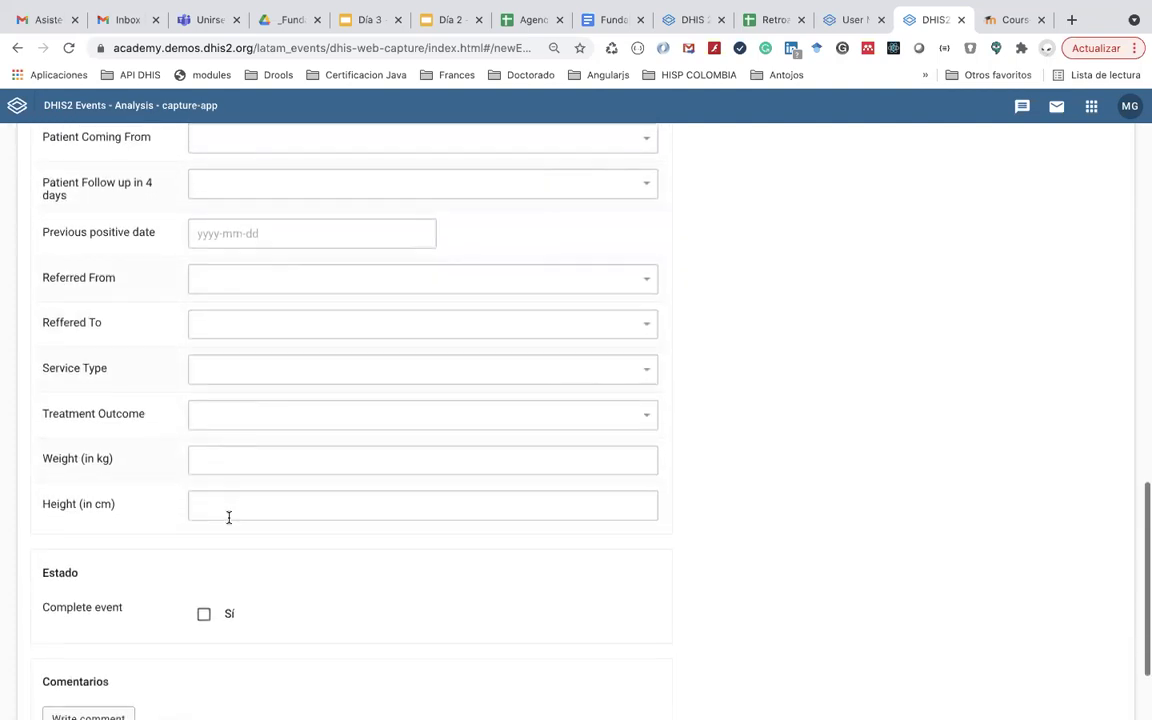
scroll(228, 519, "up", 4)
scroll(228, 517, "up", 11)
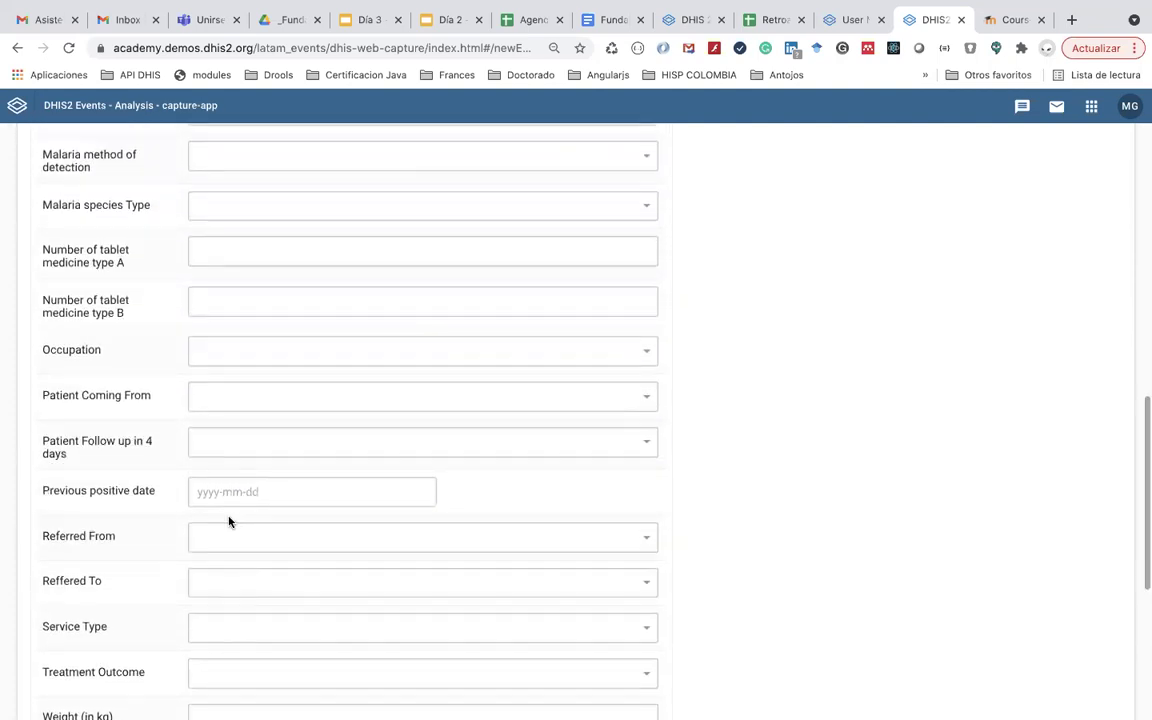
scroll(228, 517, "up", 8)
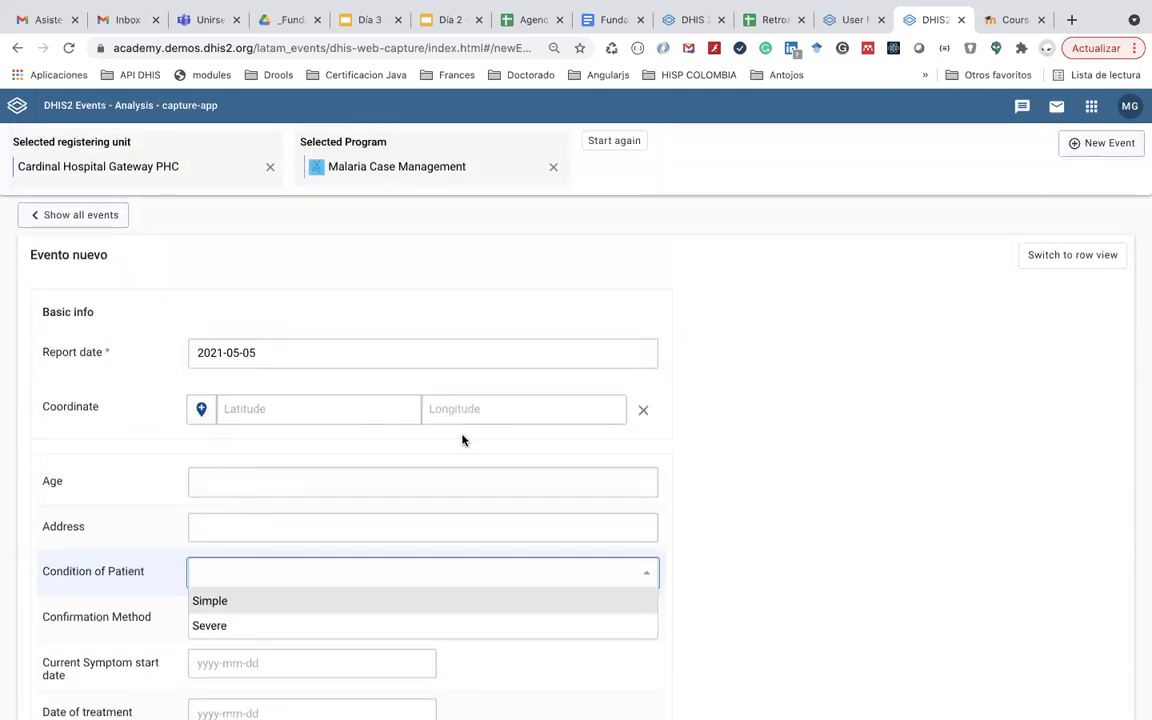
scroll(462, 440, "down", 12)
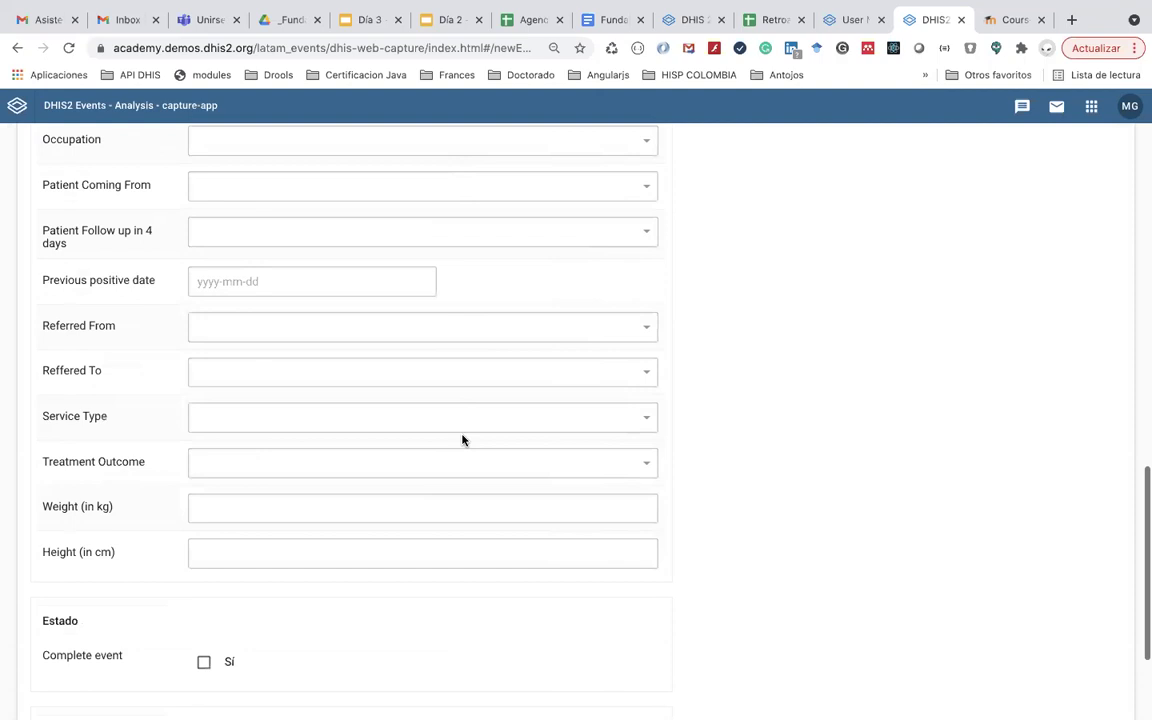
scroll(462, 440, "down", 1)
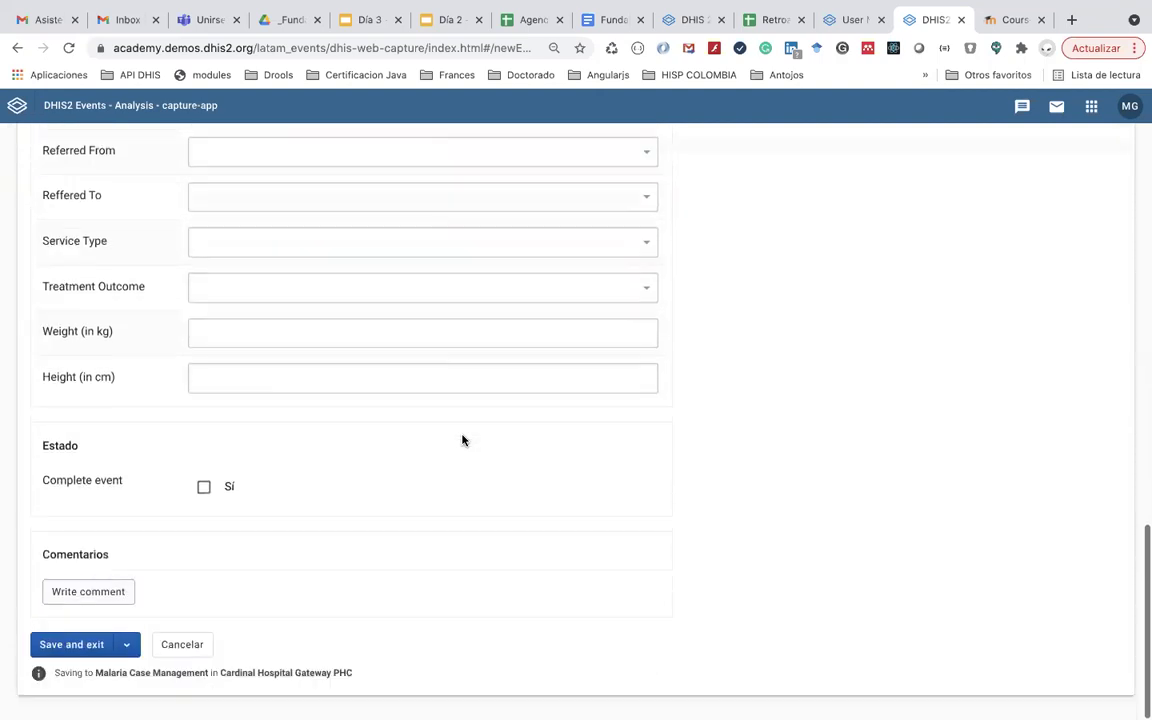
left_click(183, 644)
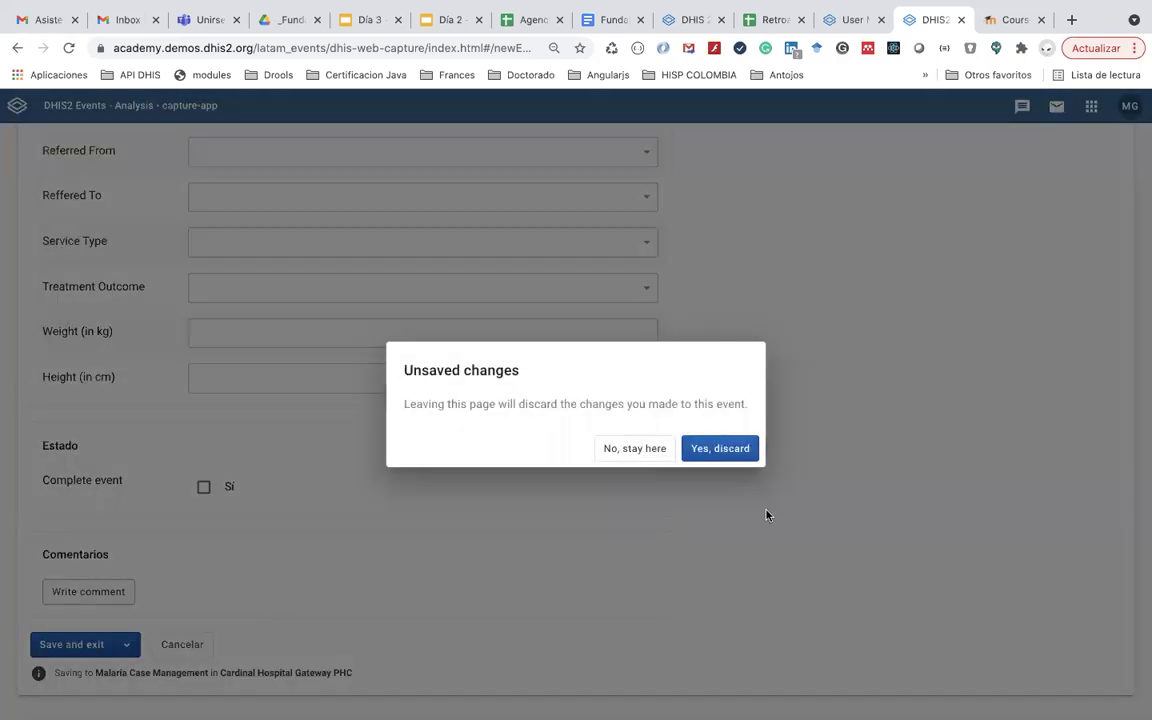
left_click(719, 450)
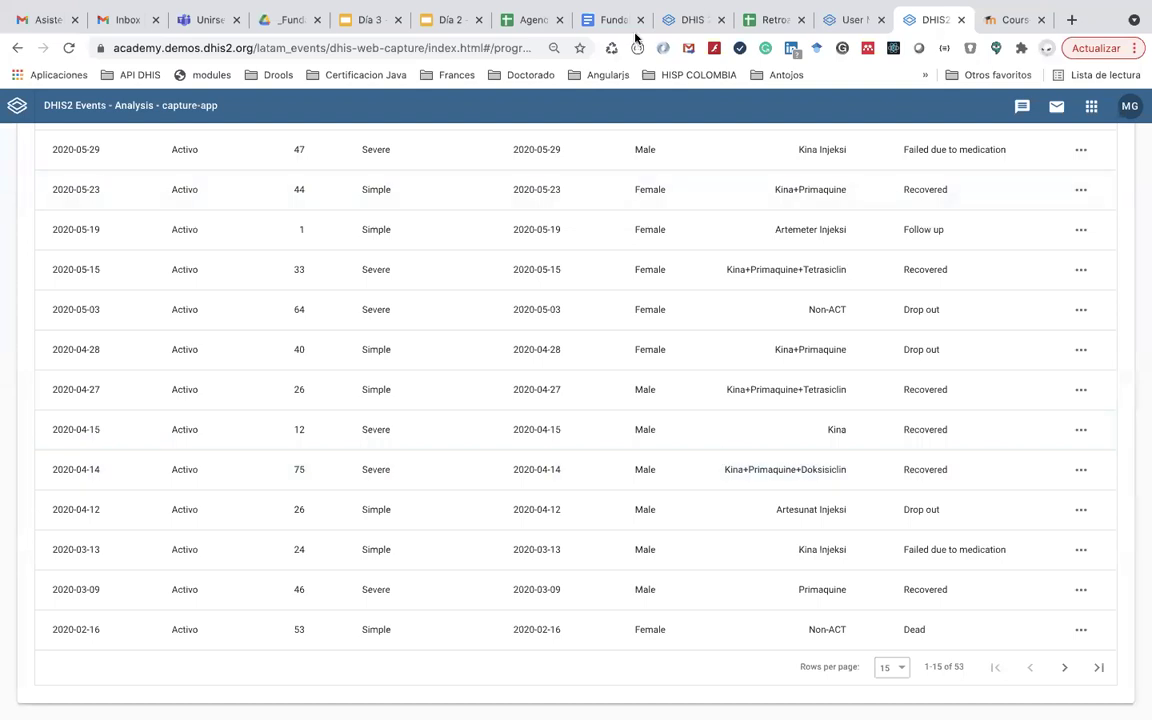
left_click(693, 20)
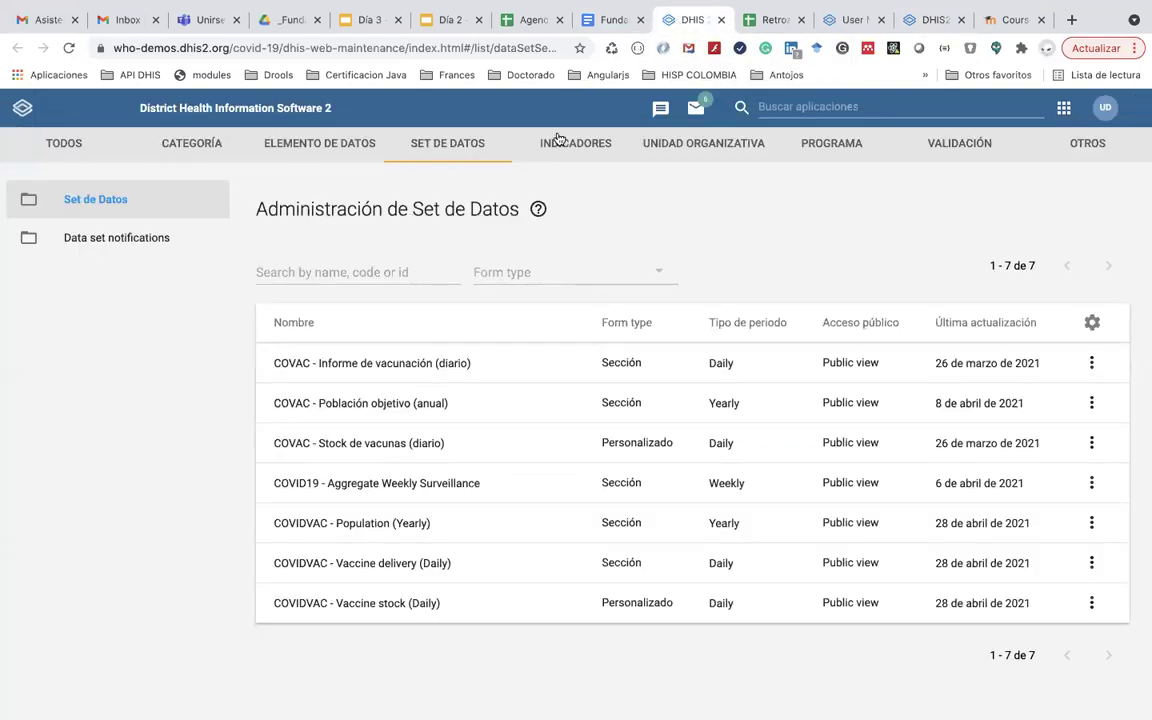
- Search the apps for 'pro', open Programa, and close the tab that fell to sign-in
left_click(817, 110)
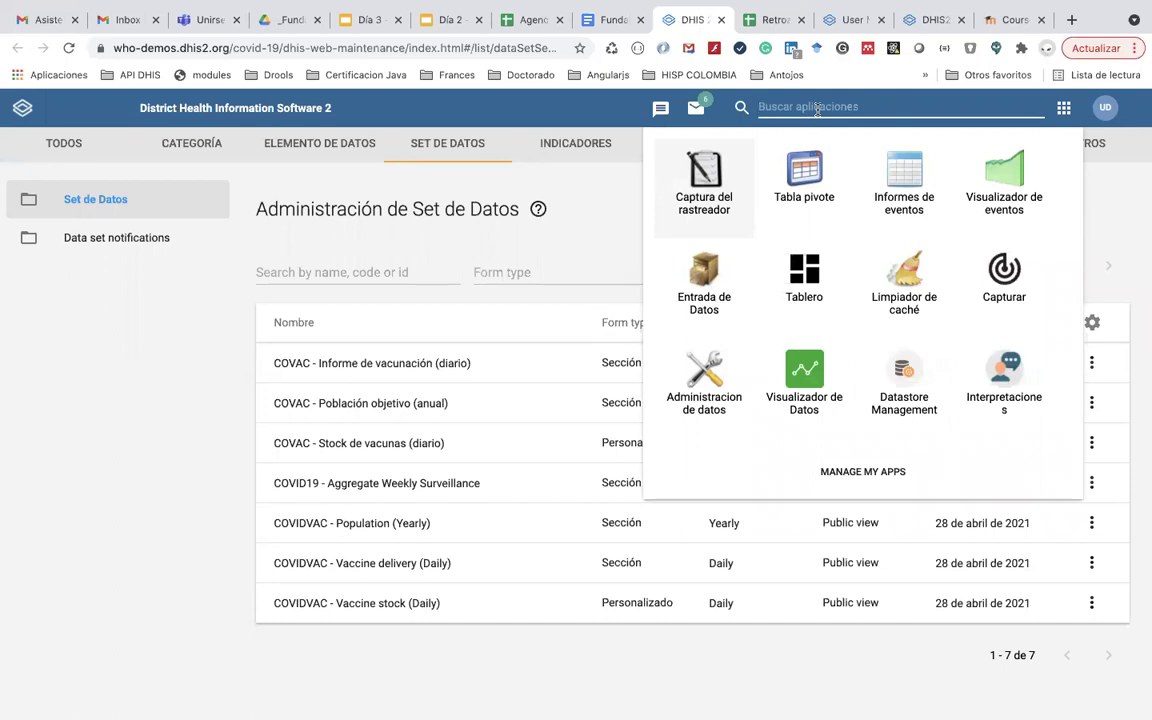
type("pro")
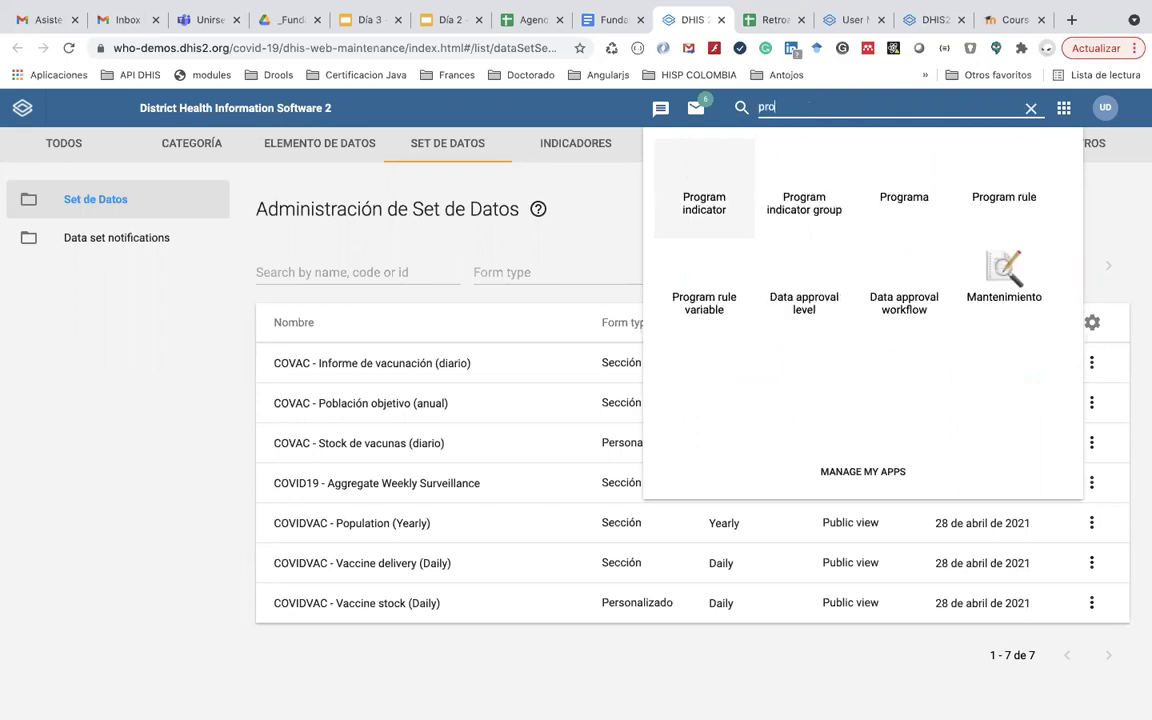
left_click(902, 196)
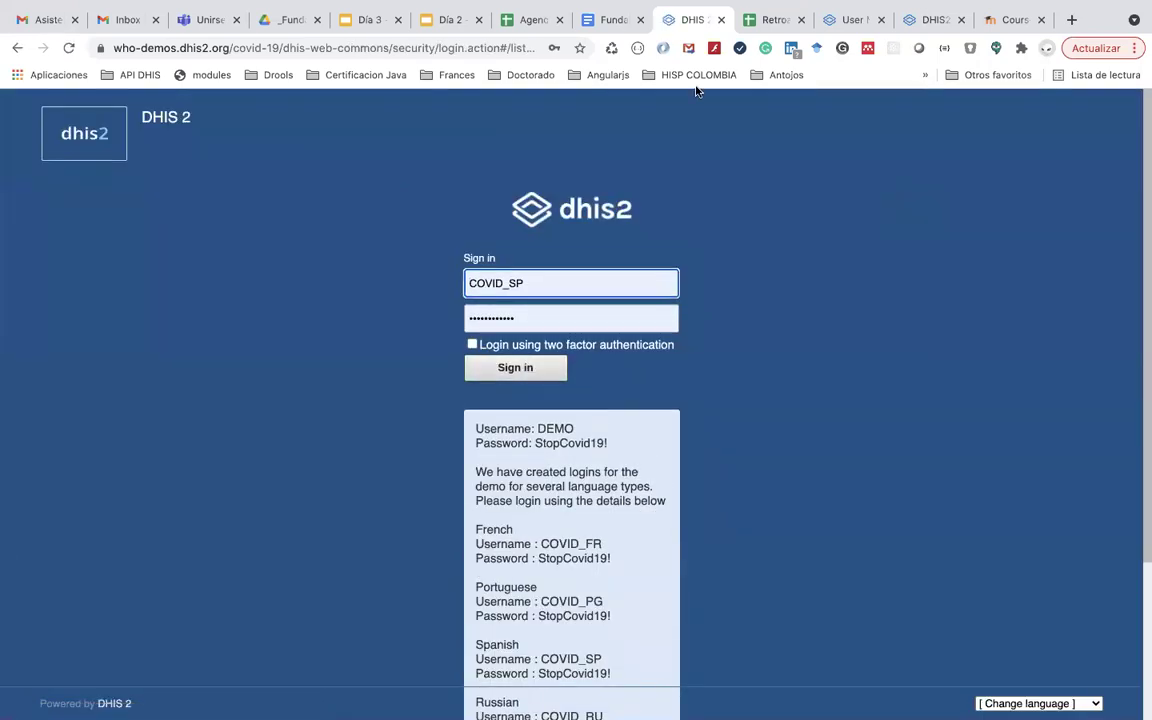
left_click(719, 22)
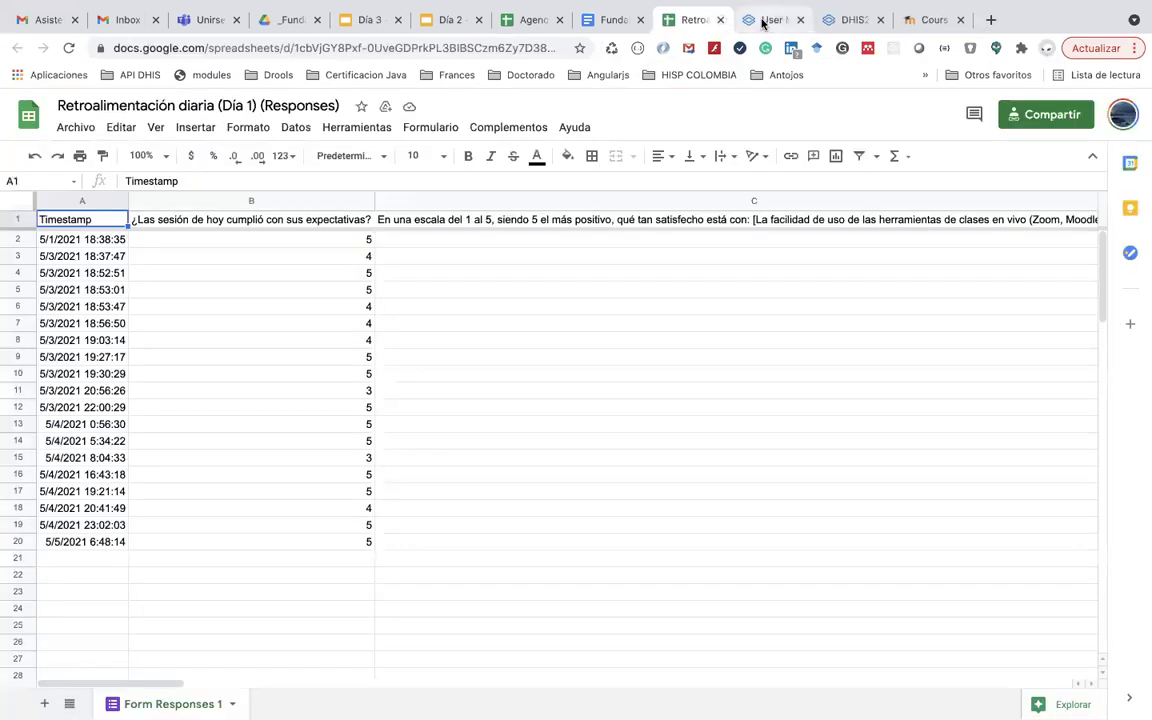
- From the academy user management tab, search apps for 'ma' and open Mantenimiento's program sections
left_click(768, 21)
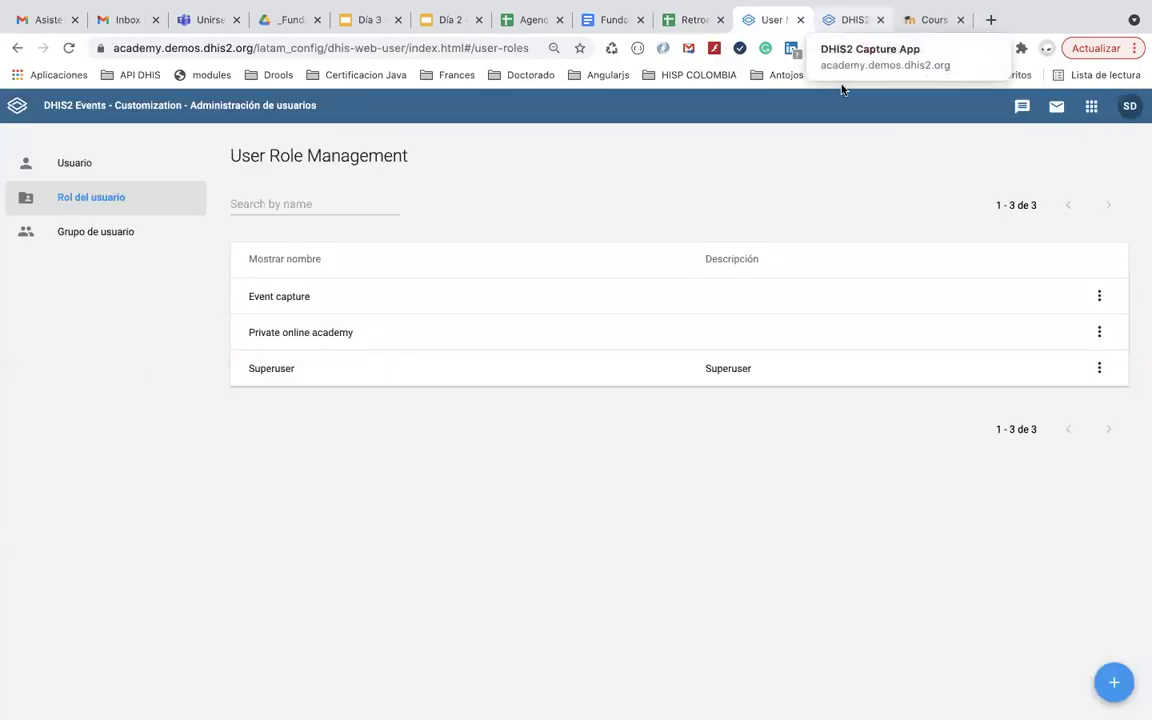
left_click(1090, 108)
type("pro")
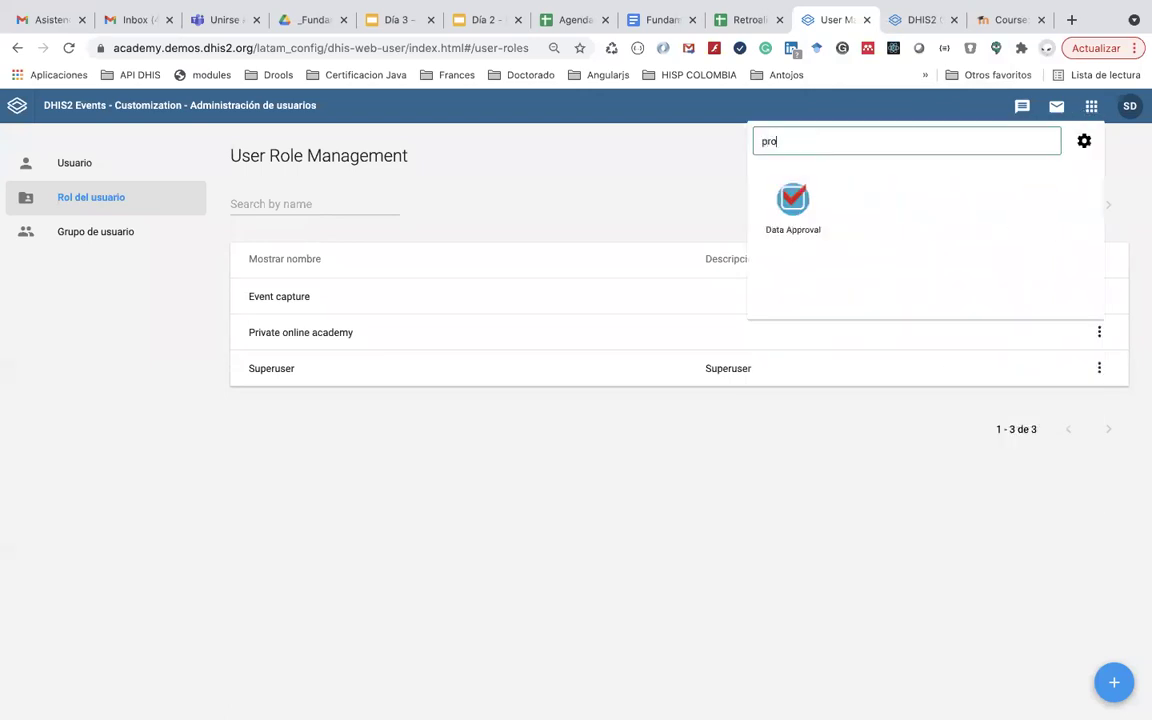
key("BackSpace")
key("BackSpace")
key("BackSpace")
type("ma")
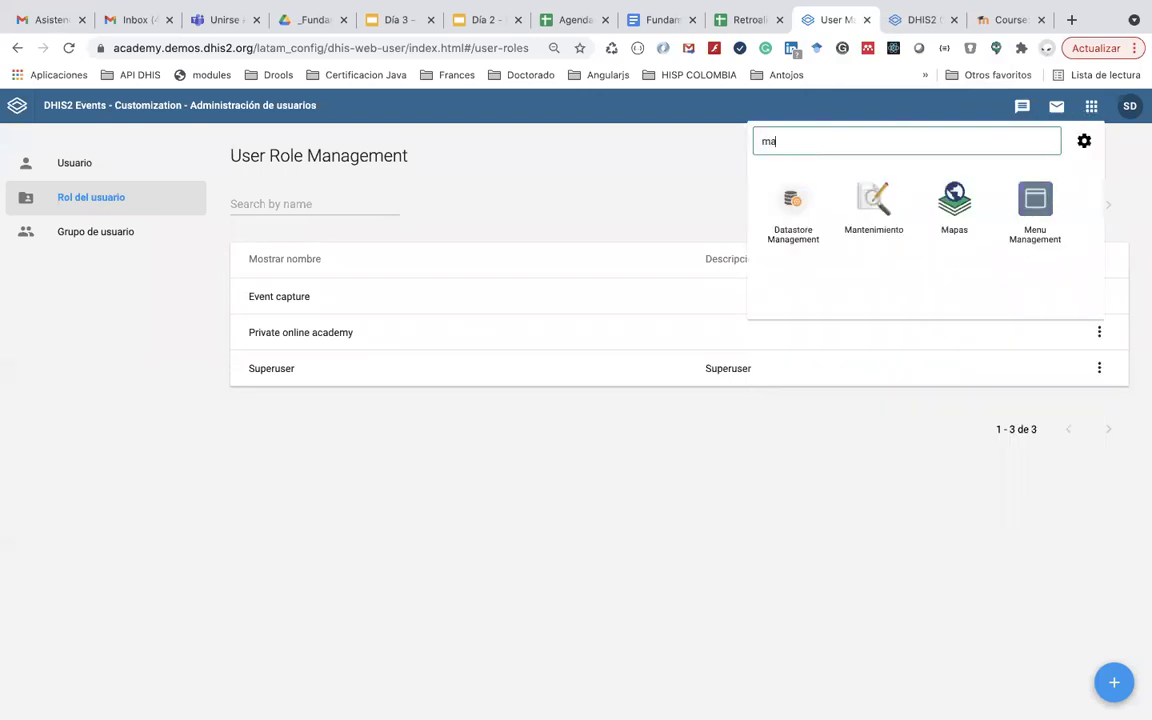
left_click(876, 214)
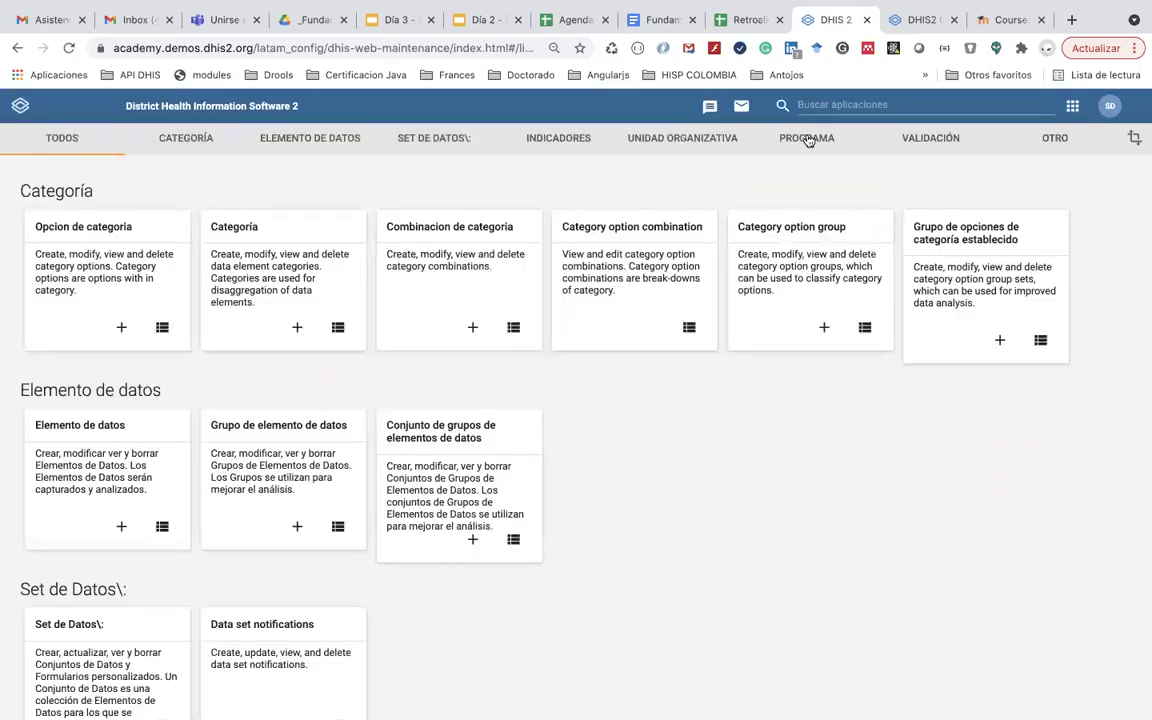
left_click(807, 139)
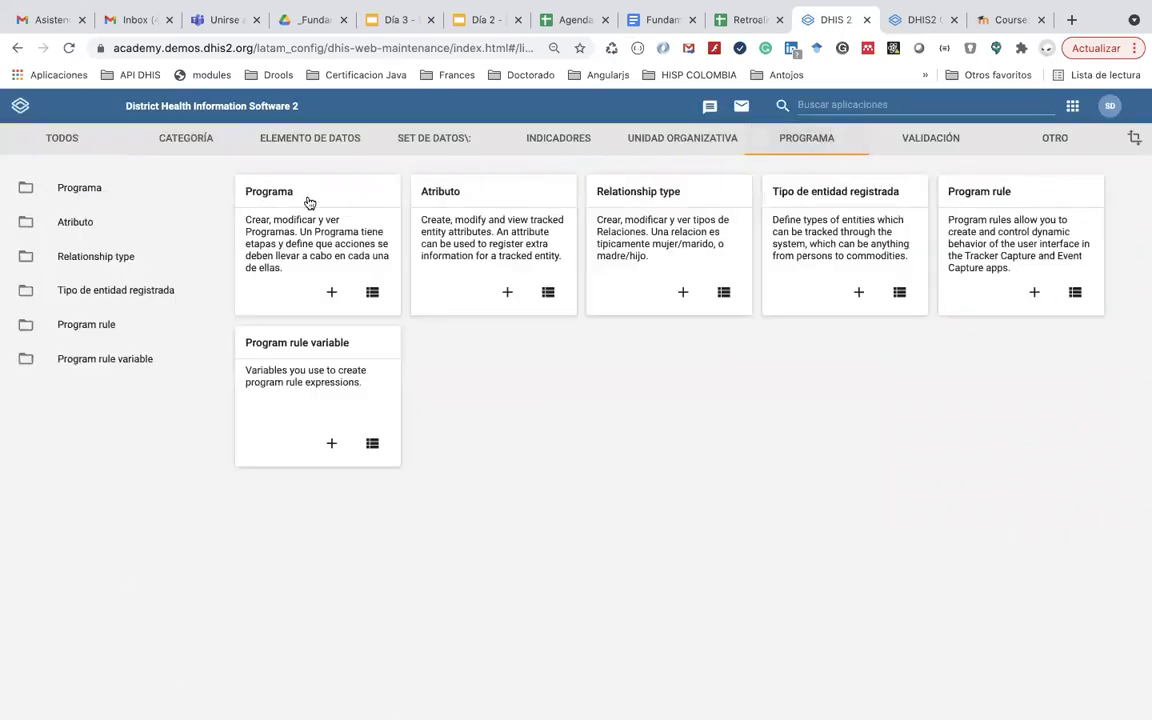
- Open the Programa list and start a new program with the + button
left_click(259, 191)
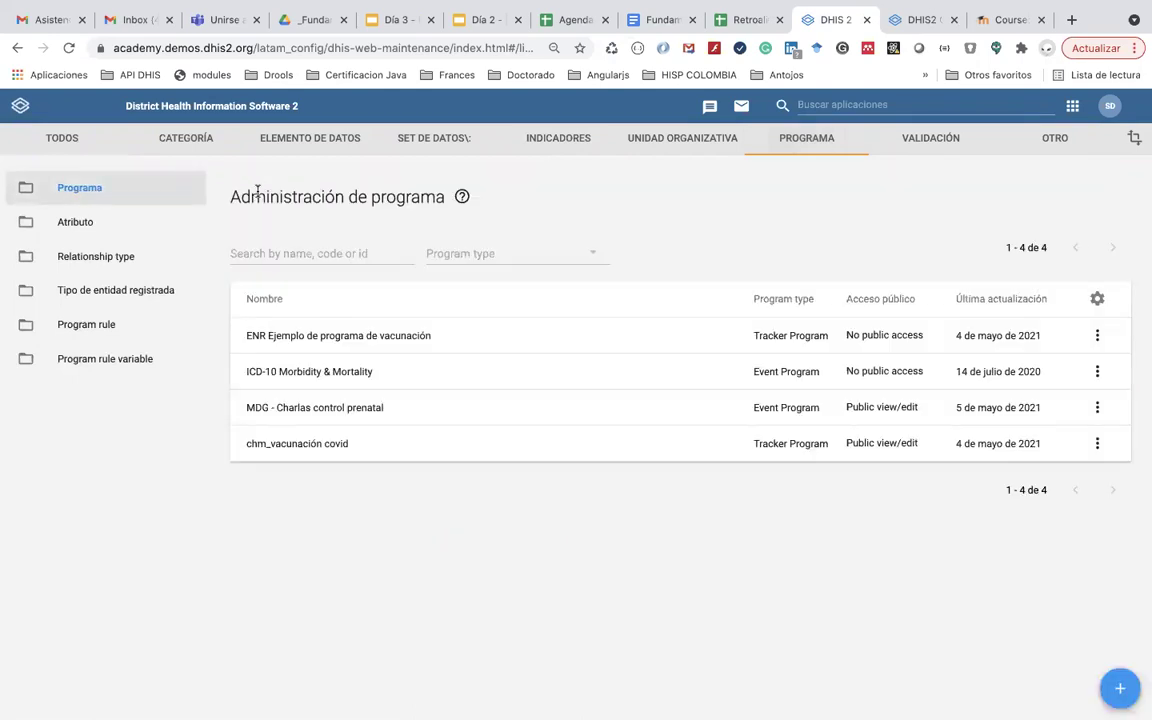
left_click(1121, 682)
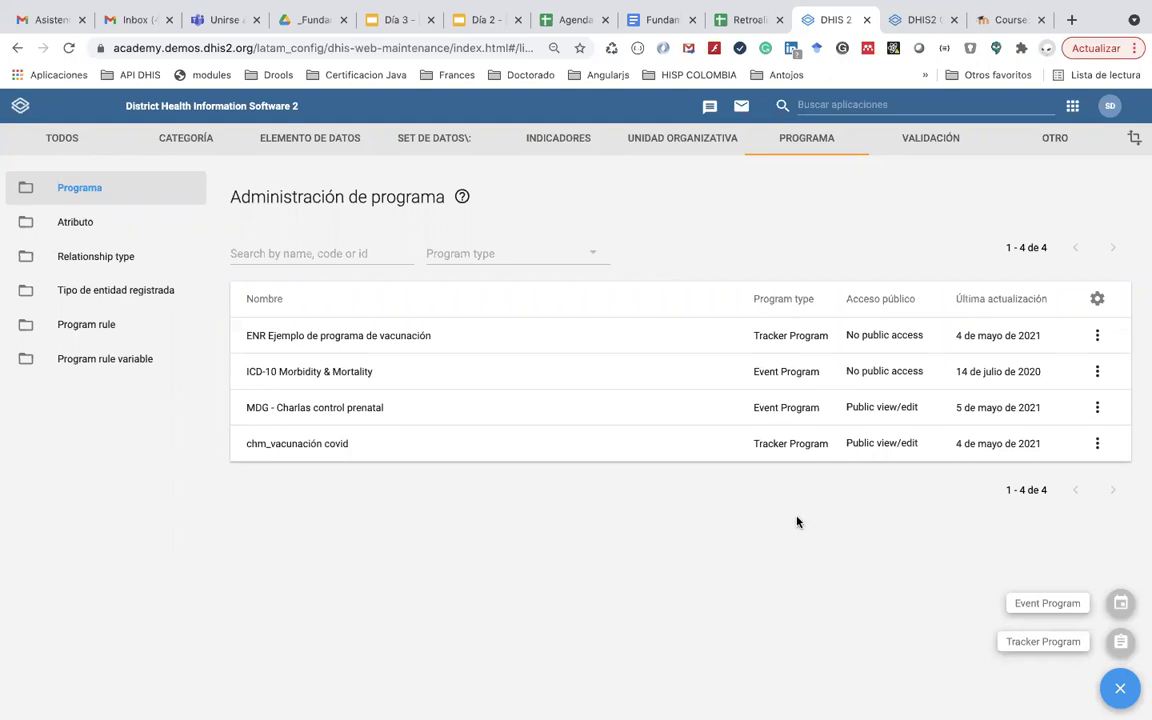
- Open the Elemento de datos list in Maintenance and start a new data element
left_click(341, 142)
left_click(319, 197)
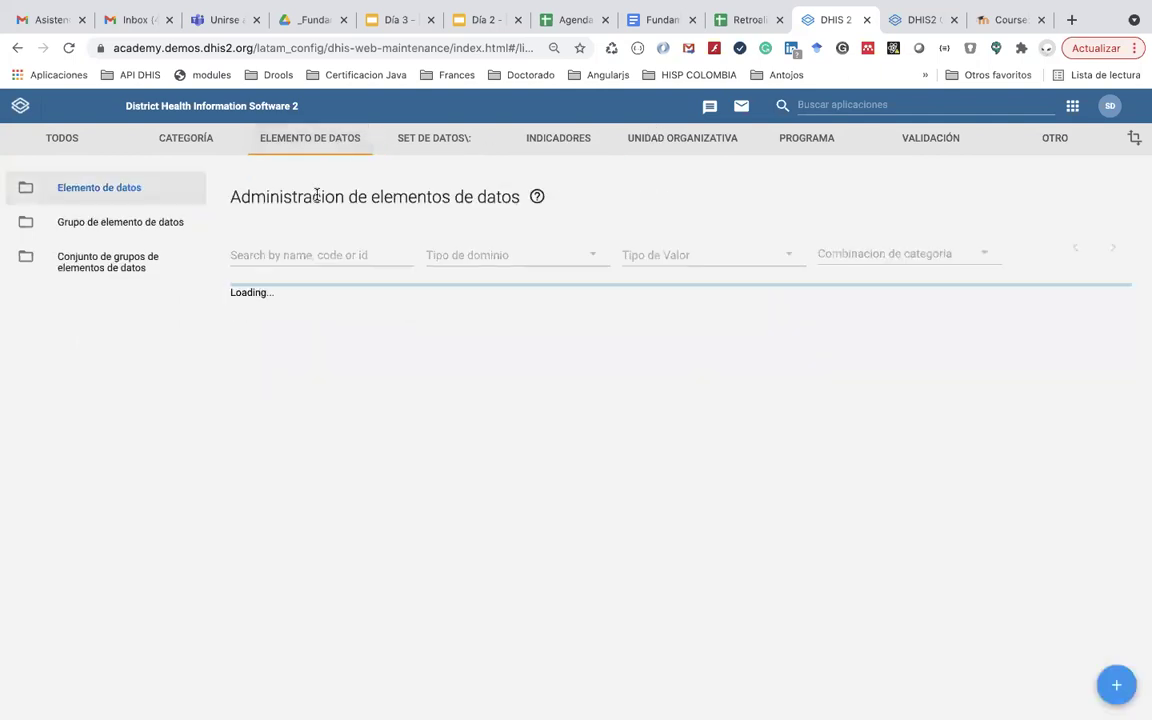
scroll(609, 507, "down", 5)
scroll(612, 508, "down", 8)
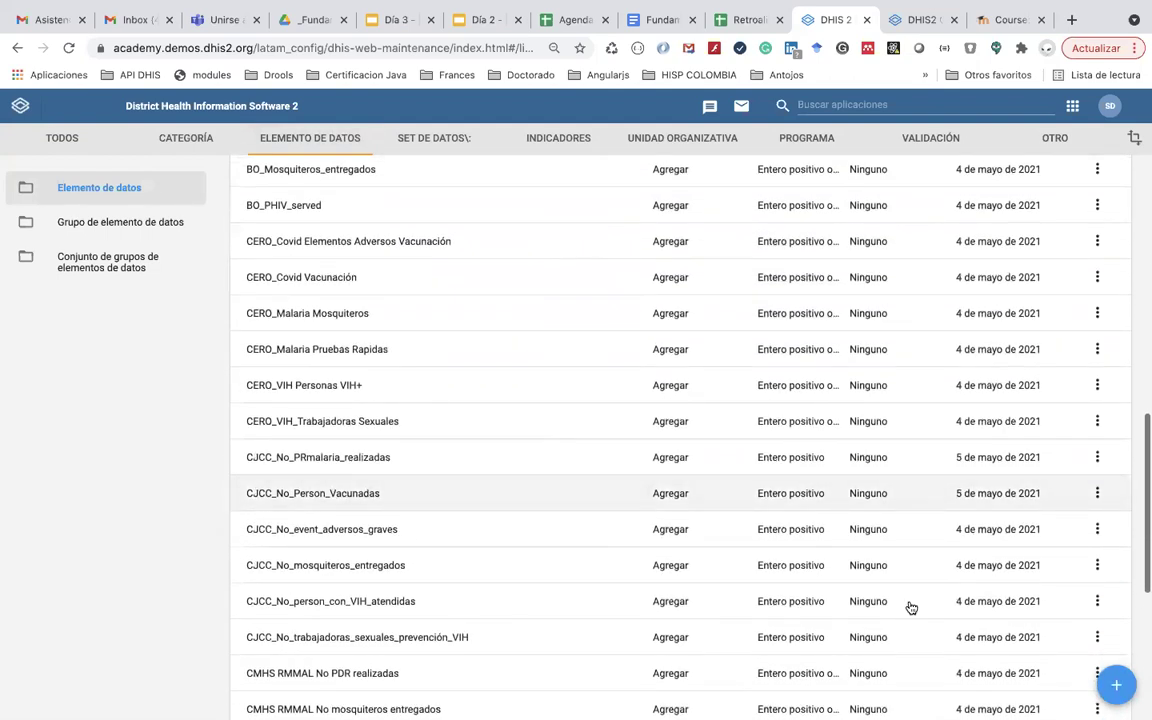
left_click(1116, 684)
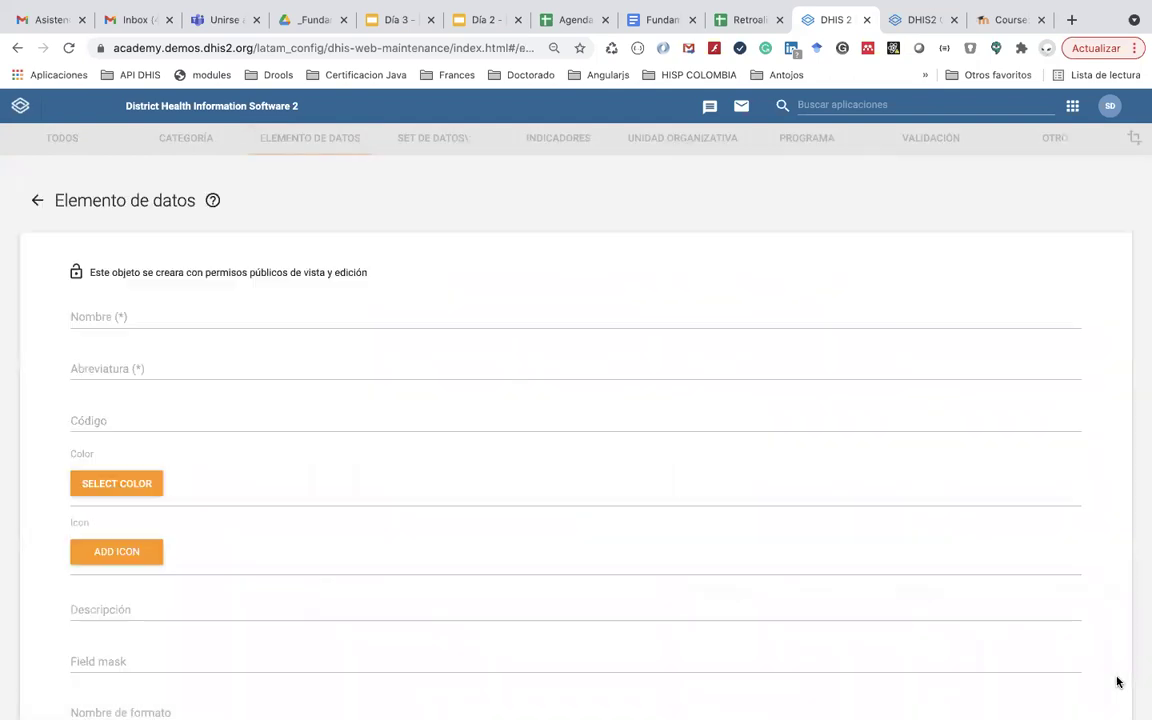
- Name it 'MDG APN - Personas que ya se hicieron una serología' and copy that into Abreviatura
left_click(166, 313)
type("MDG")
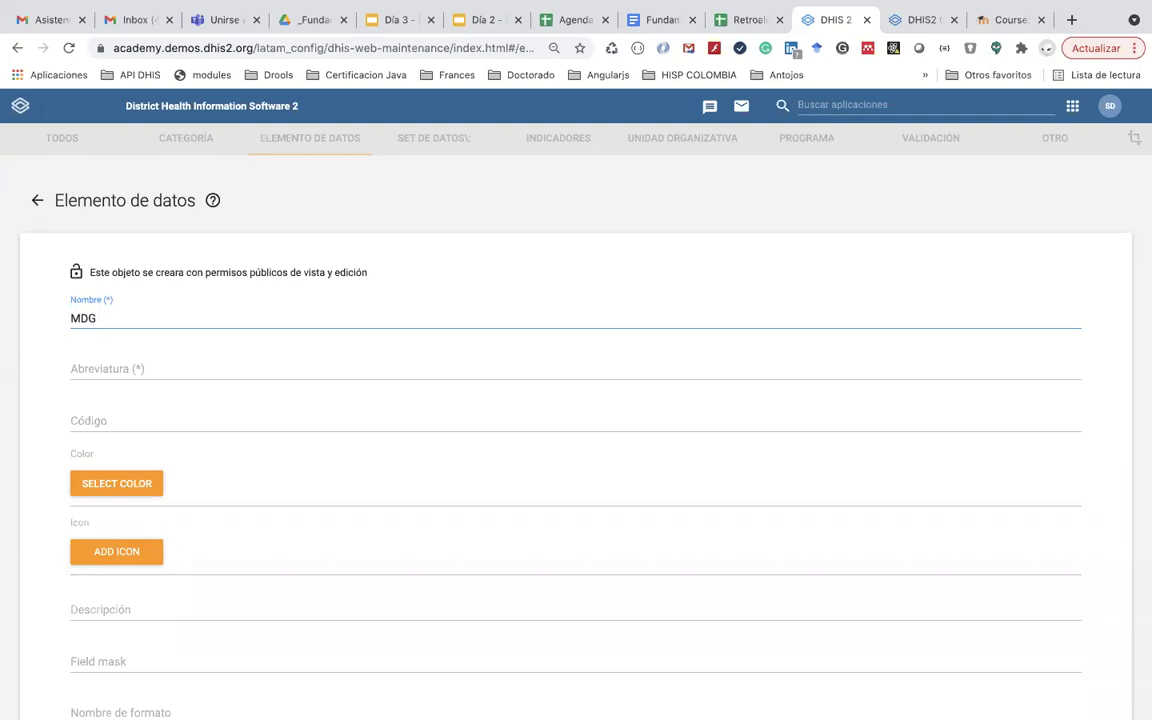
type("APN")
type("Personas")
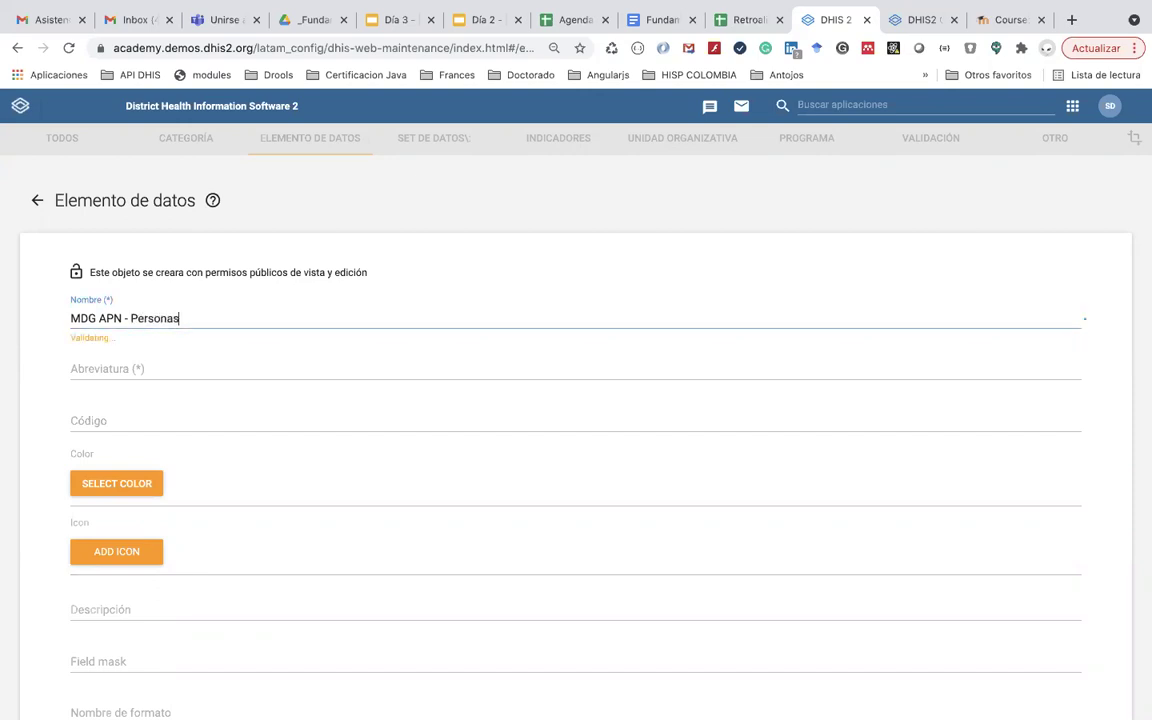
type(" que ya se hicieron")
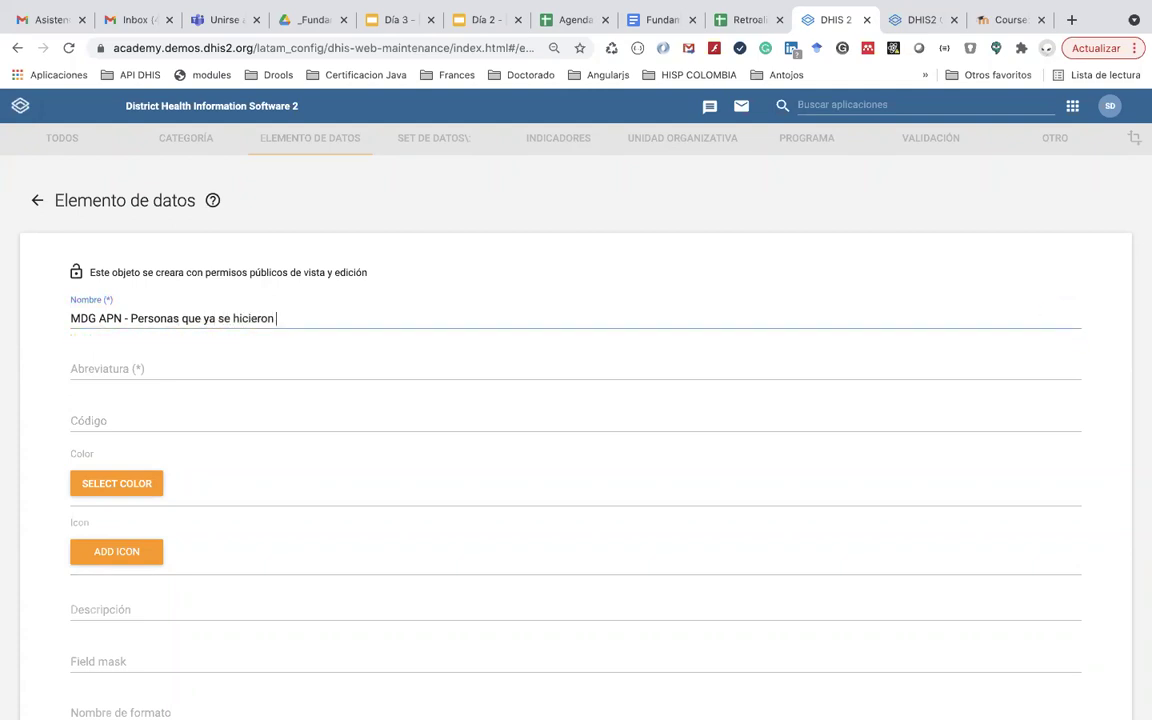
type(" una serología")
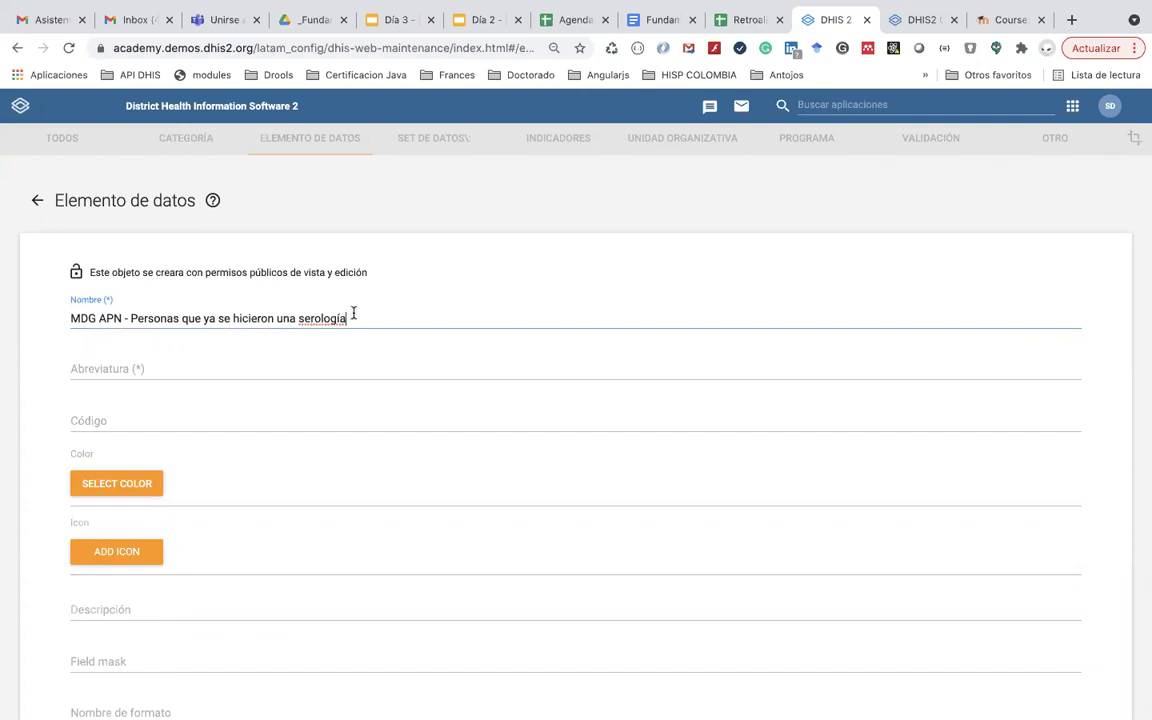
left_click_drag(350, 318, 59, 330)
key("ctrl+c")
left_click(110, 356)
key("ctrl+v")
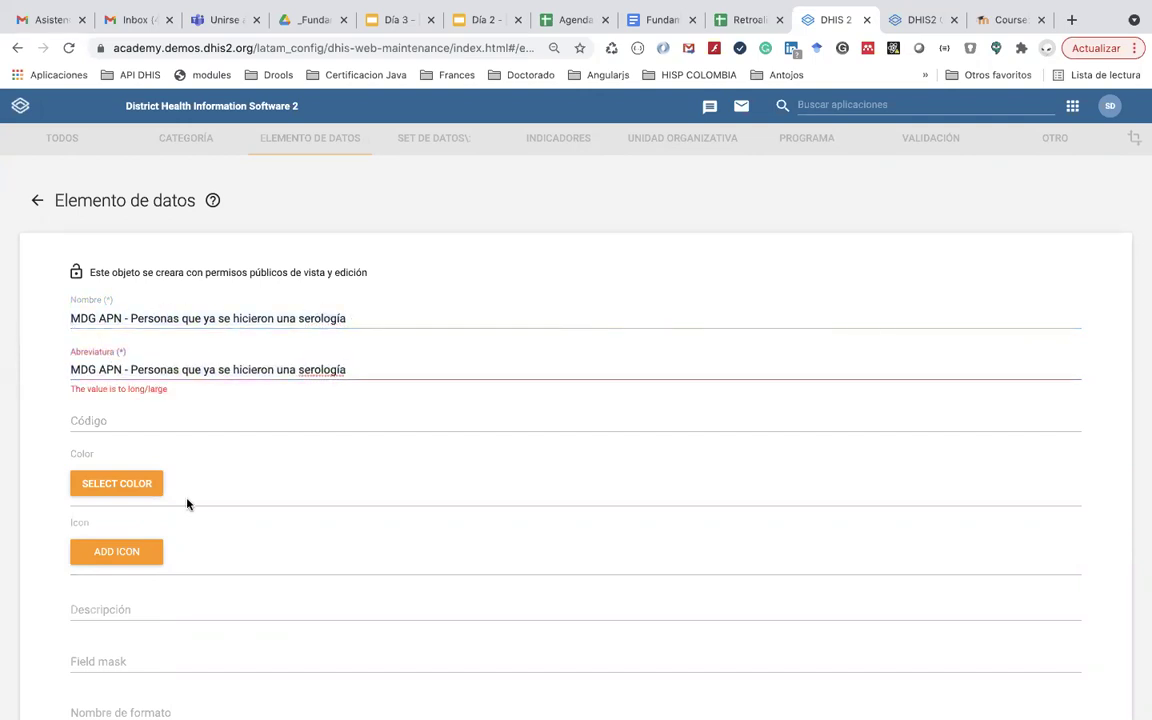
- Shorten the abbreviation to end in 'con Serología'
scroll(187, 504, "down", 1)
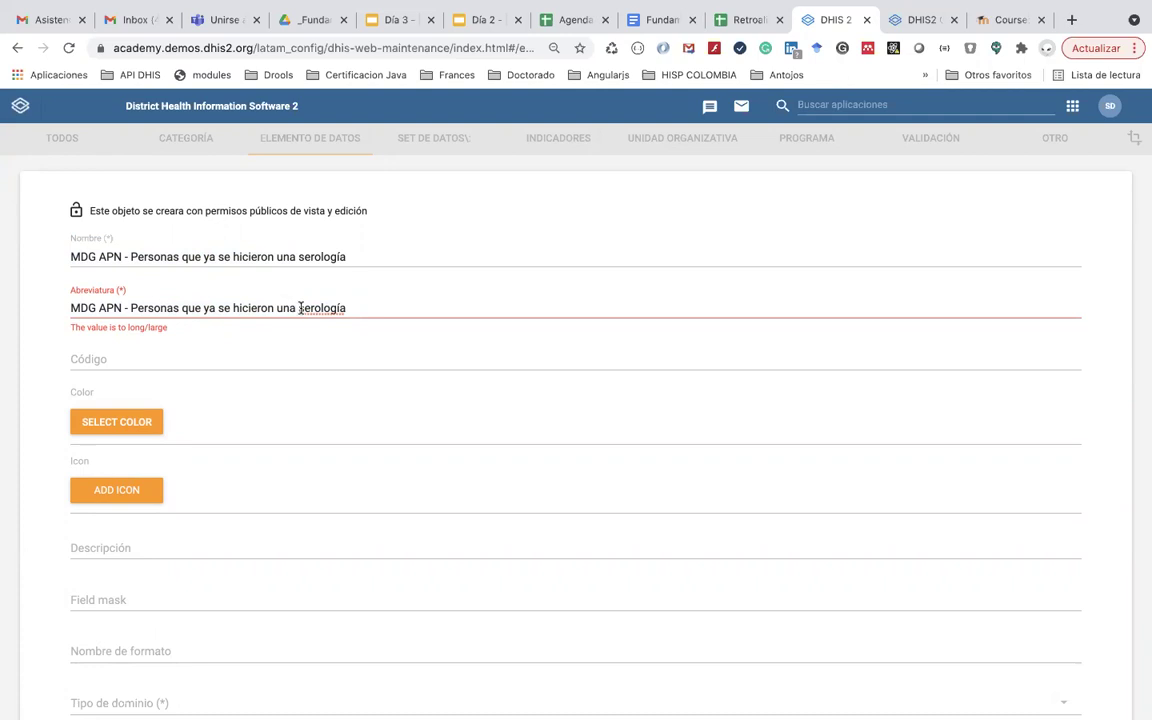
left_click_drag(355, 308, 181, 315)
key("BackSpace")
type("con ")
type("Sero")
type("logía")
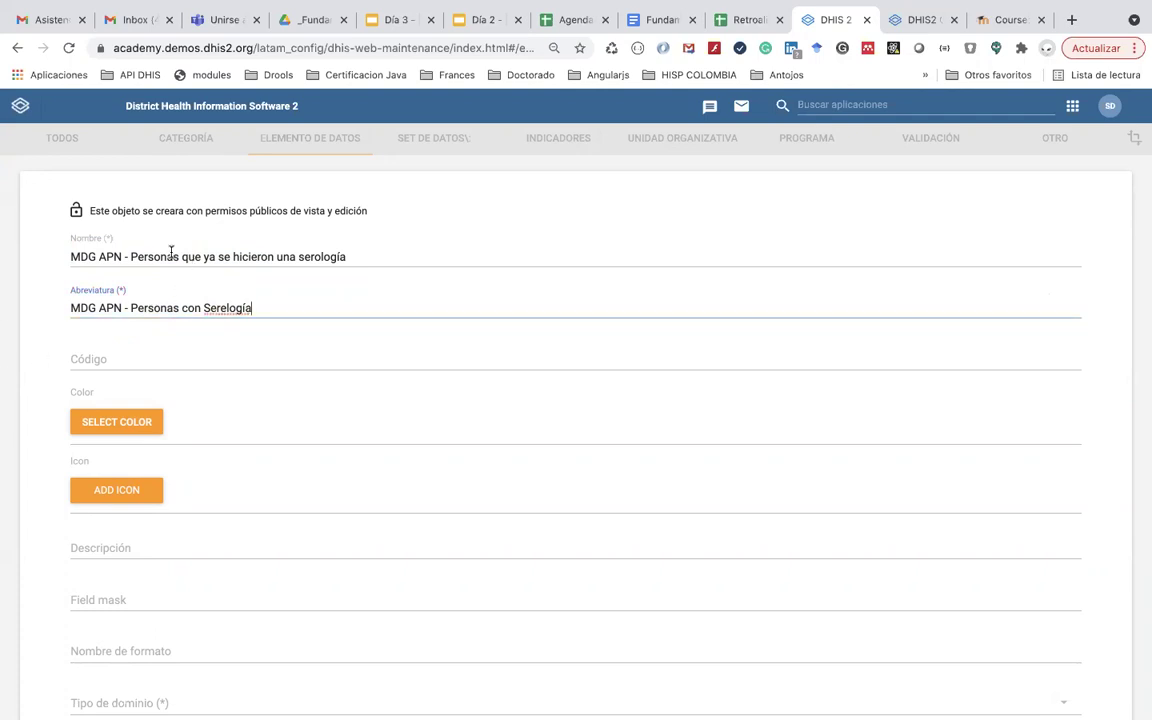
- Set the form name to 'Número de personas que ya se hicieron una serología'
scroll(193, 512, "down", 3)
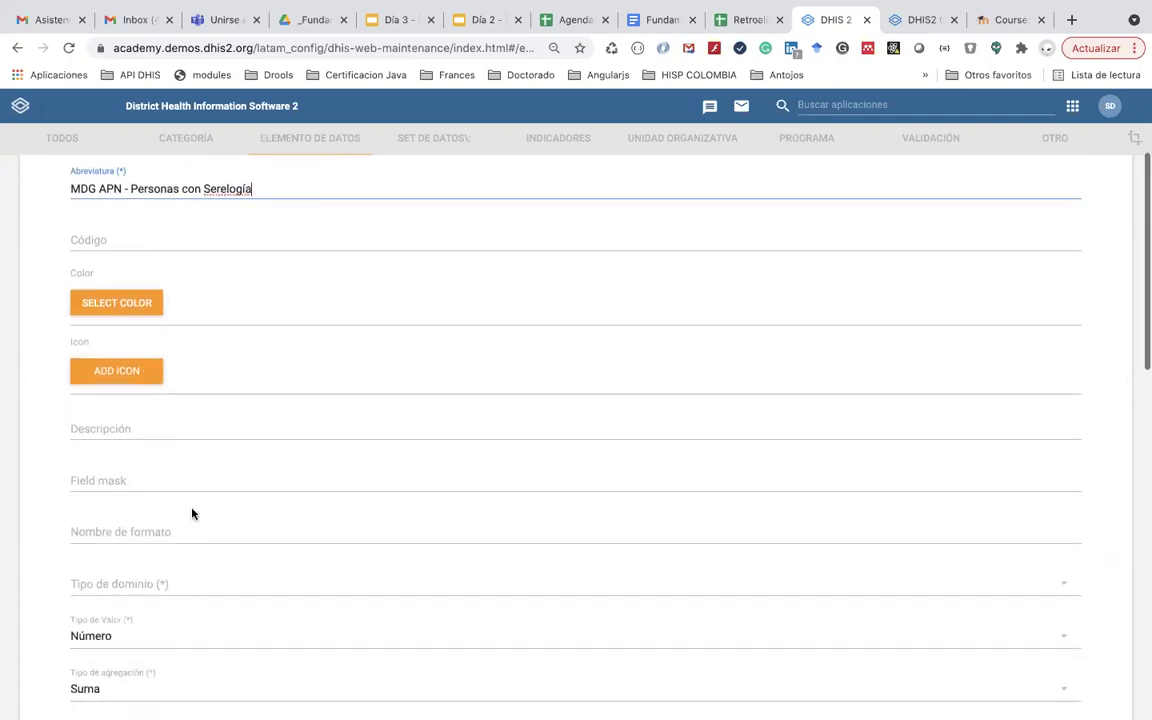
left_click(177, 519)
key("super+v")
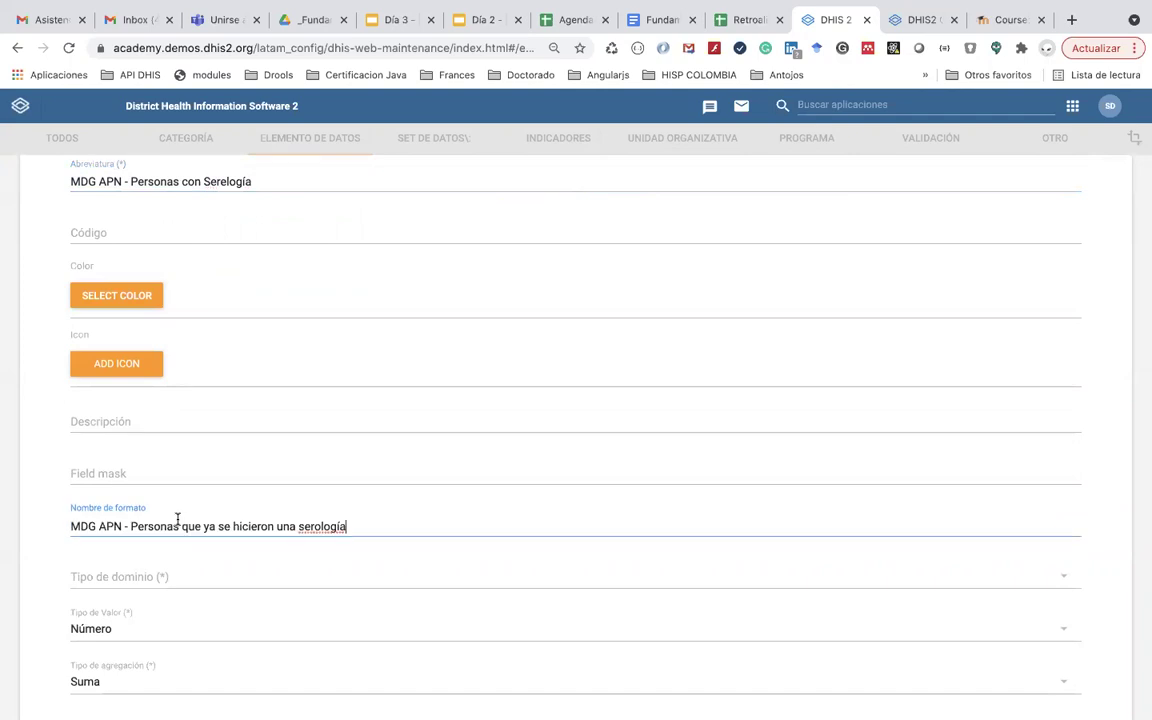
left_click_drag(131, 530, 27, 535)
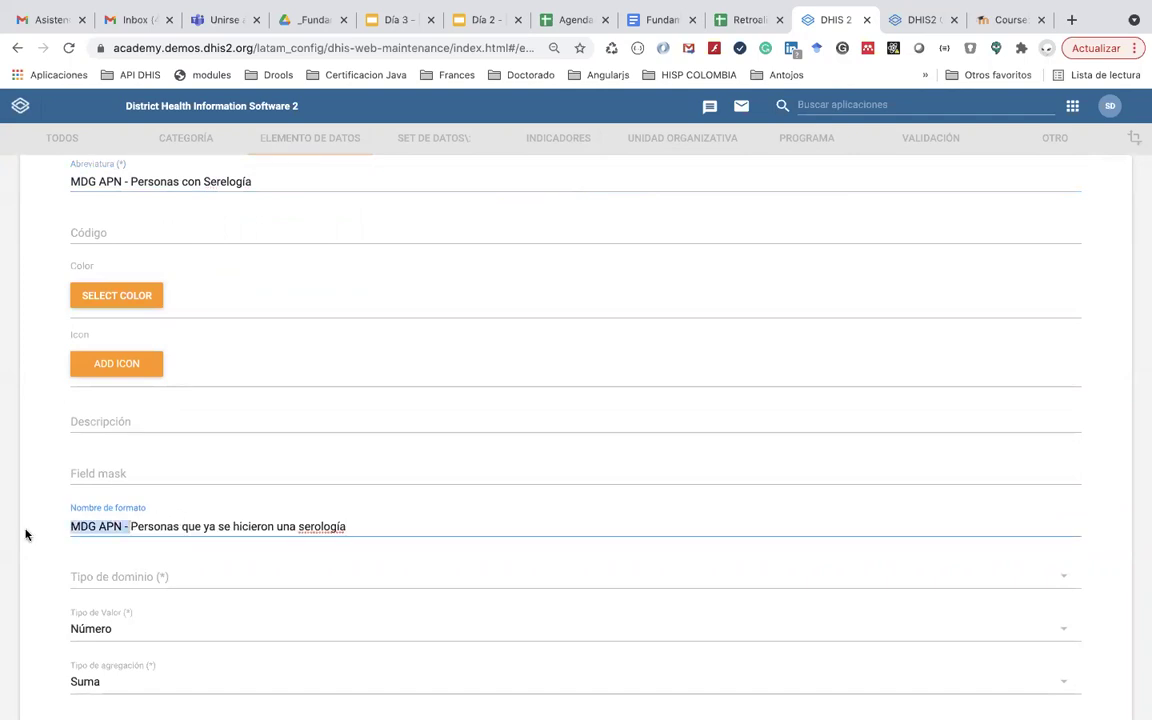
key("BackSpace")
type("Número de")
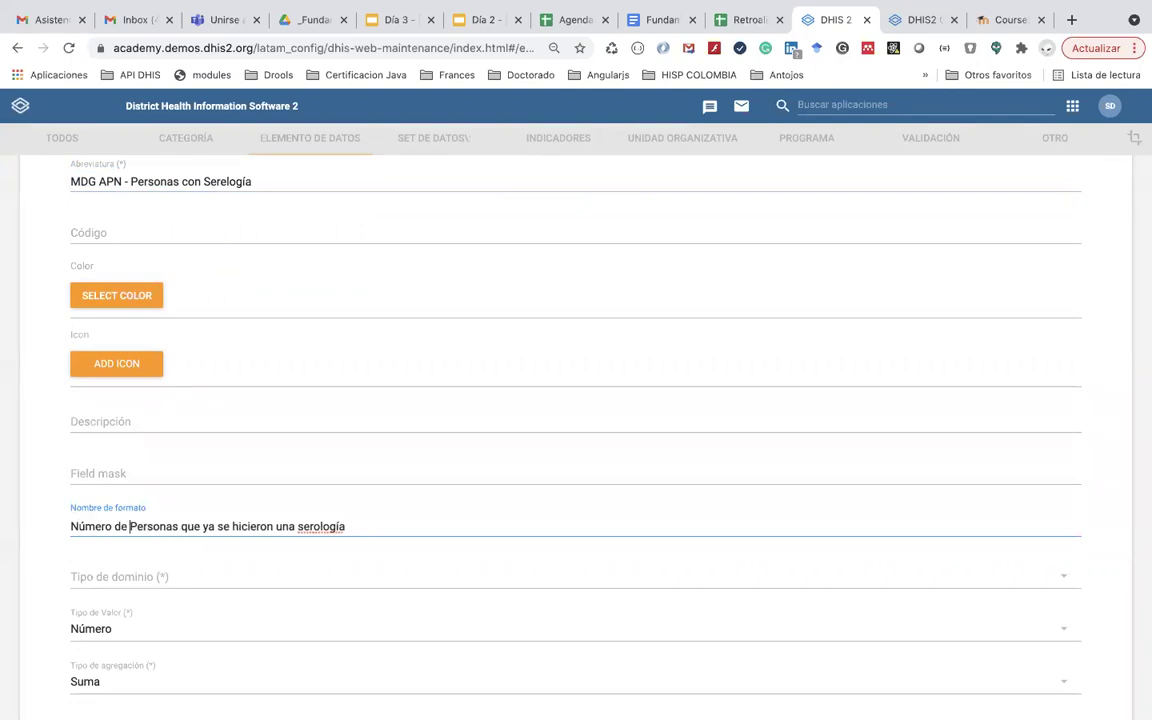
key("BackSpace")
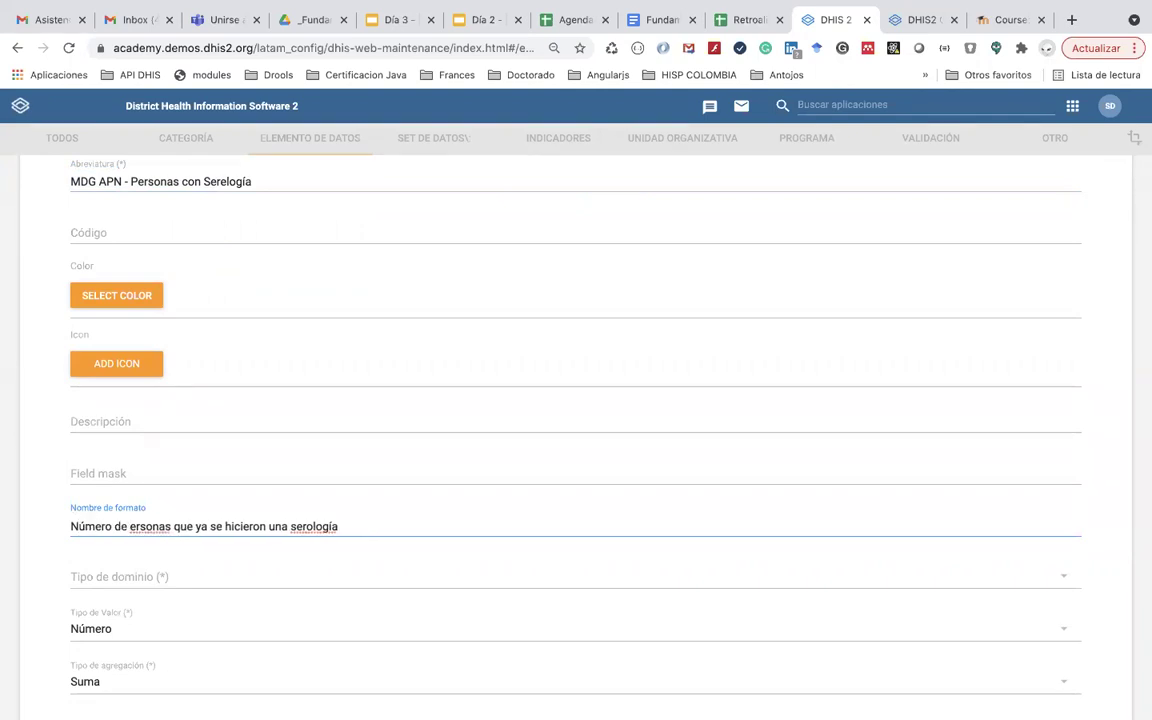
type("p")
left_click(98, 576)
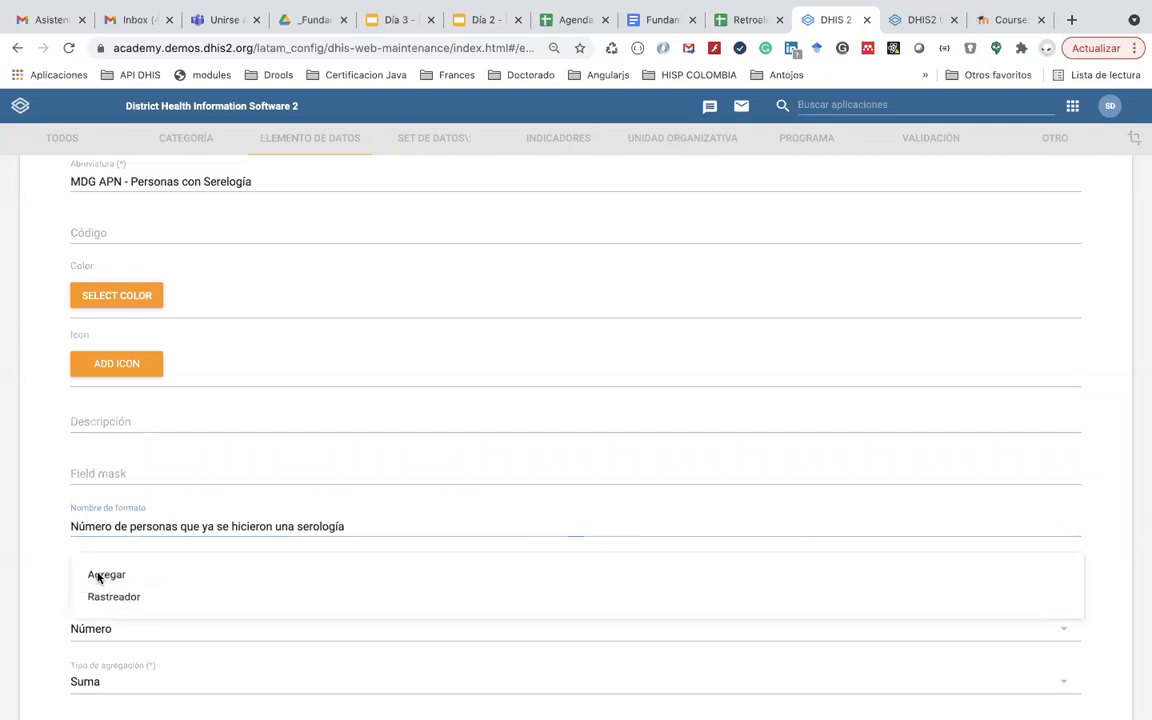
- Set the domain type to Rastreador and the value type to Entero positivo o cero
scroll(57, 565, "down", 2)
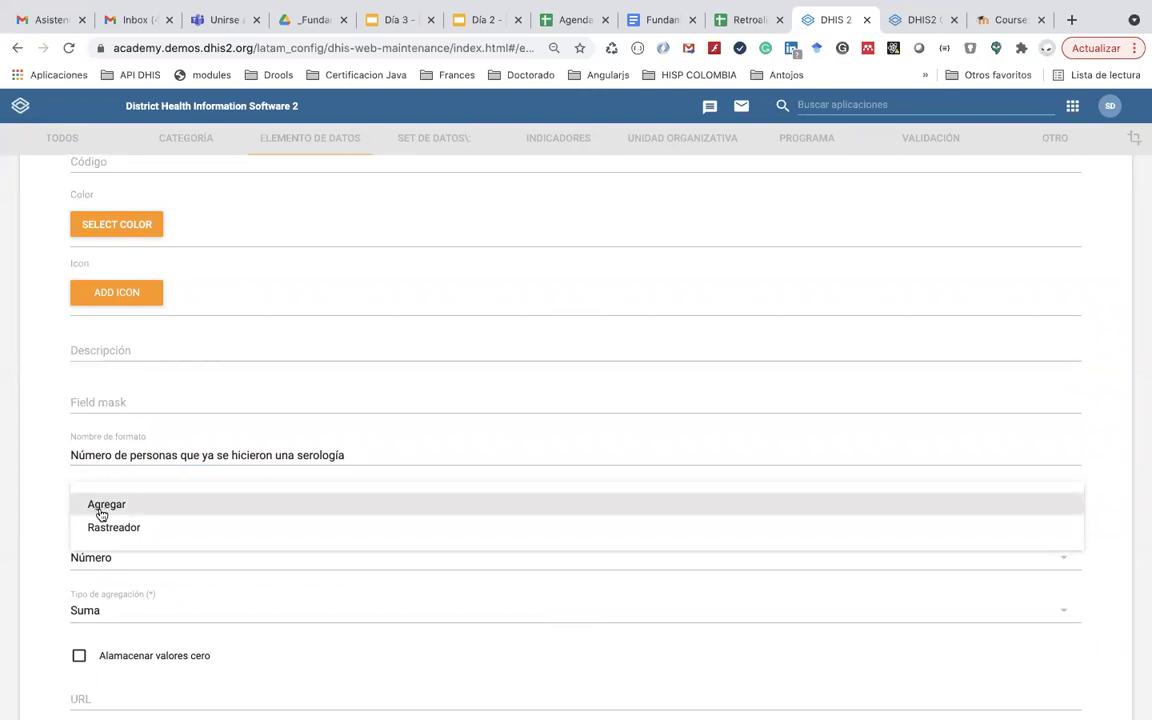
left_click(106, 528)
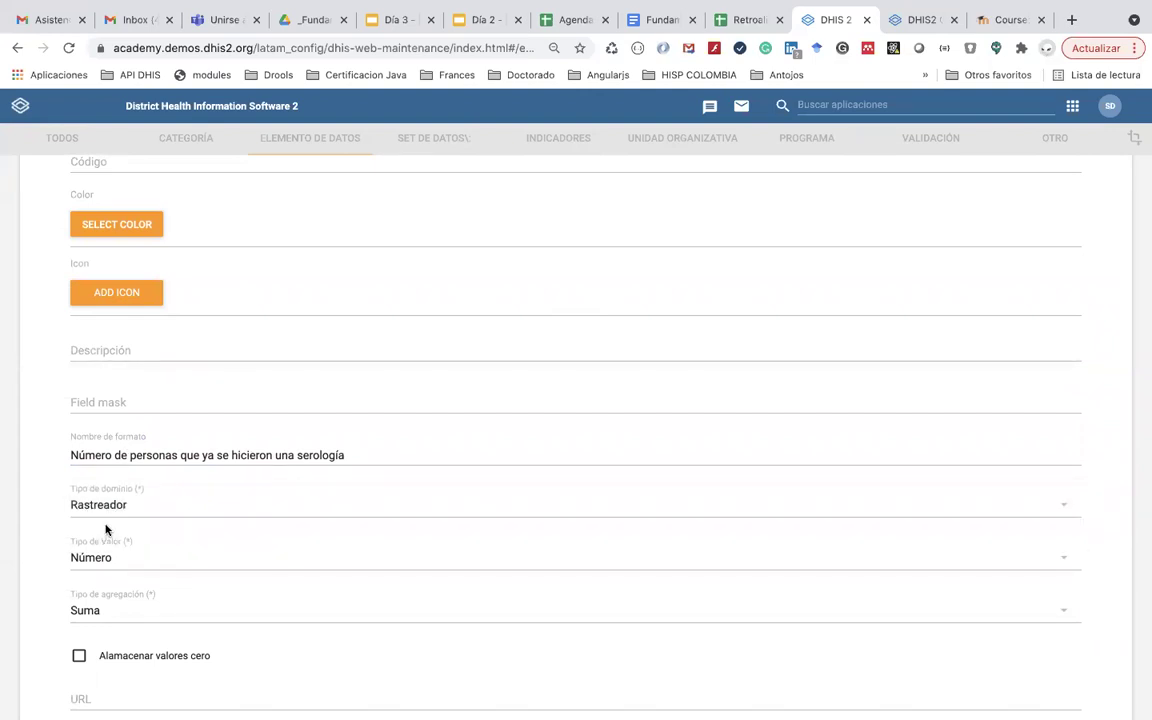
left_click(103, 559)
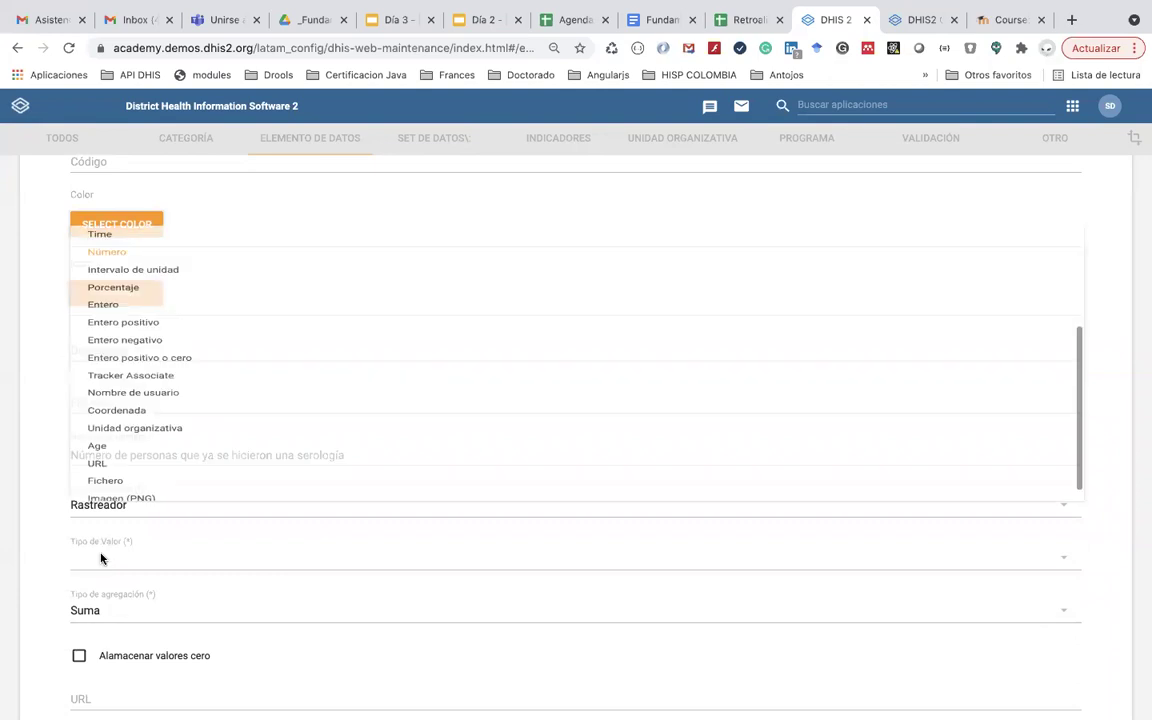
left_click(142, 399)
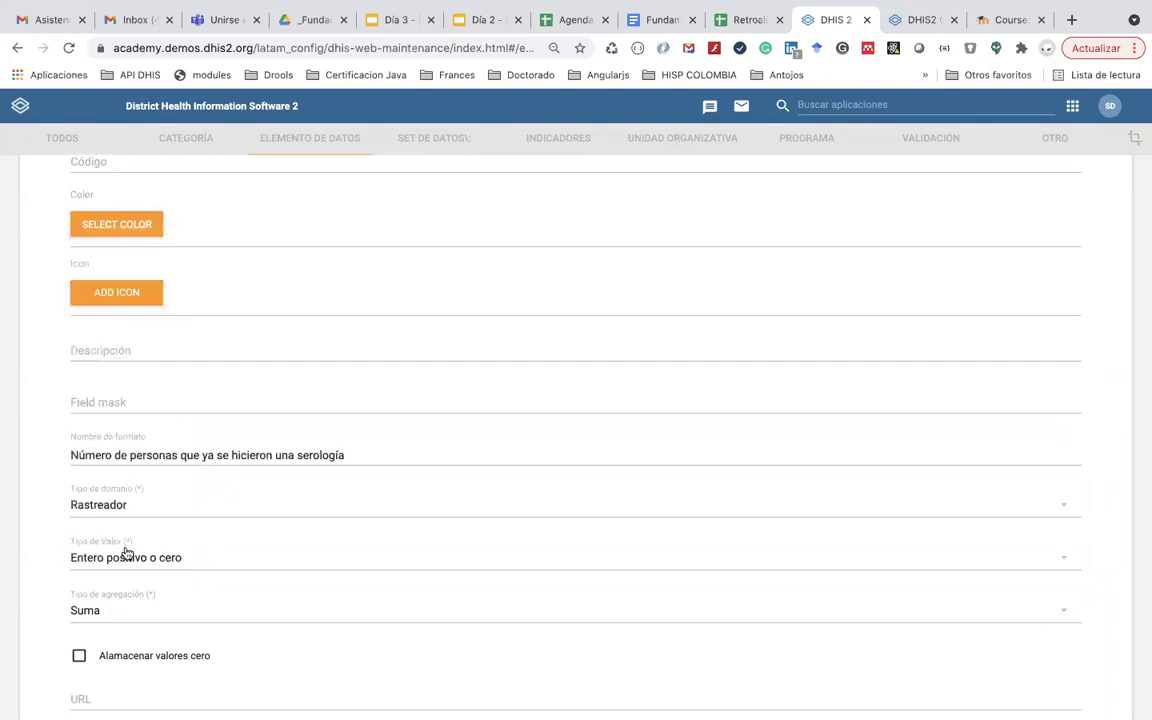
- Look through the option sets without choosing one, then scroll to the form's bottom
scroll(123, 590, "down", 3)
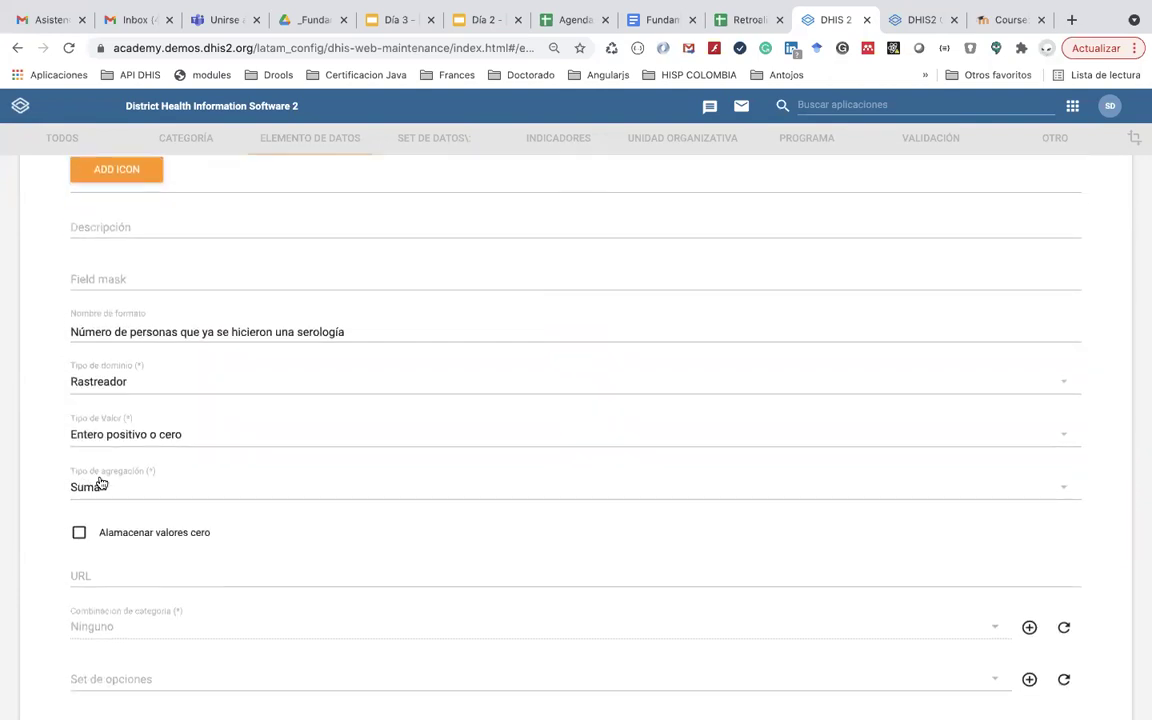
scroll(100, 484, "down", 3)
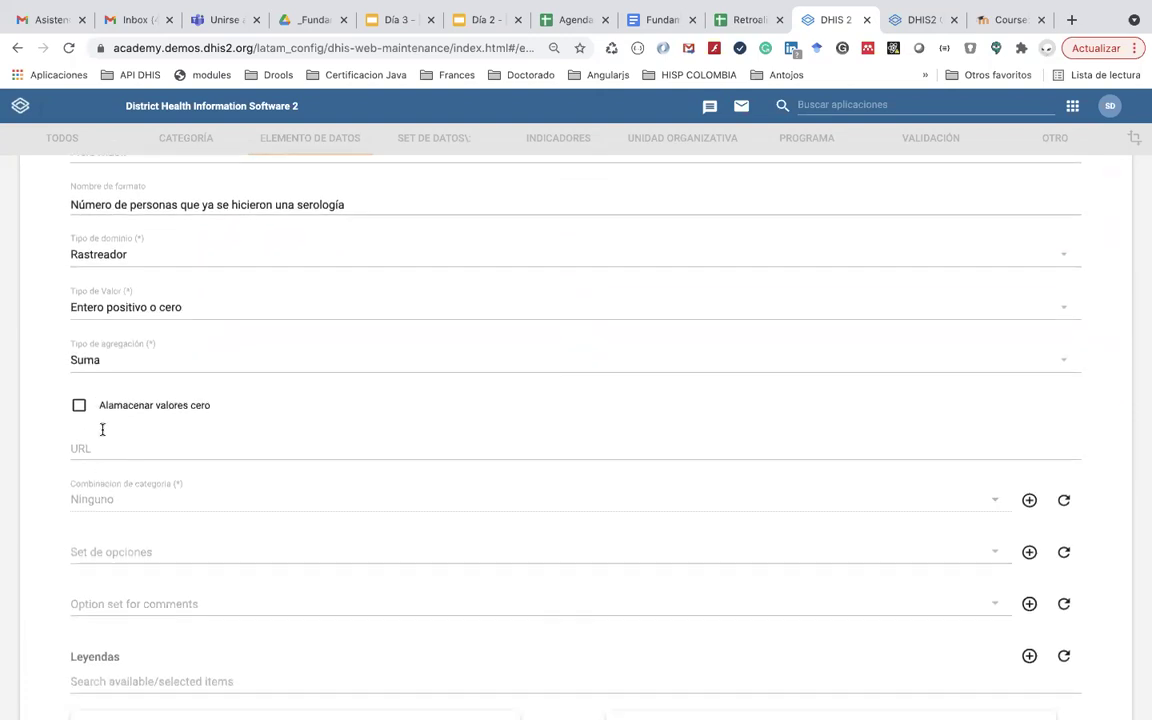
scroll(116, 520, "down", 2)
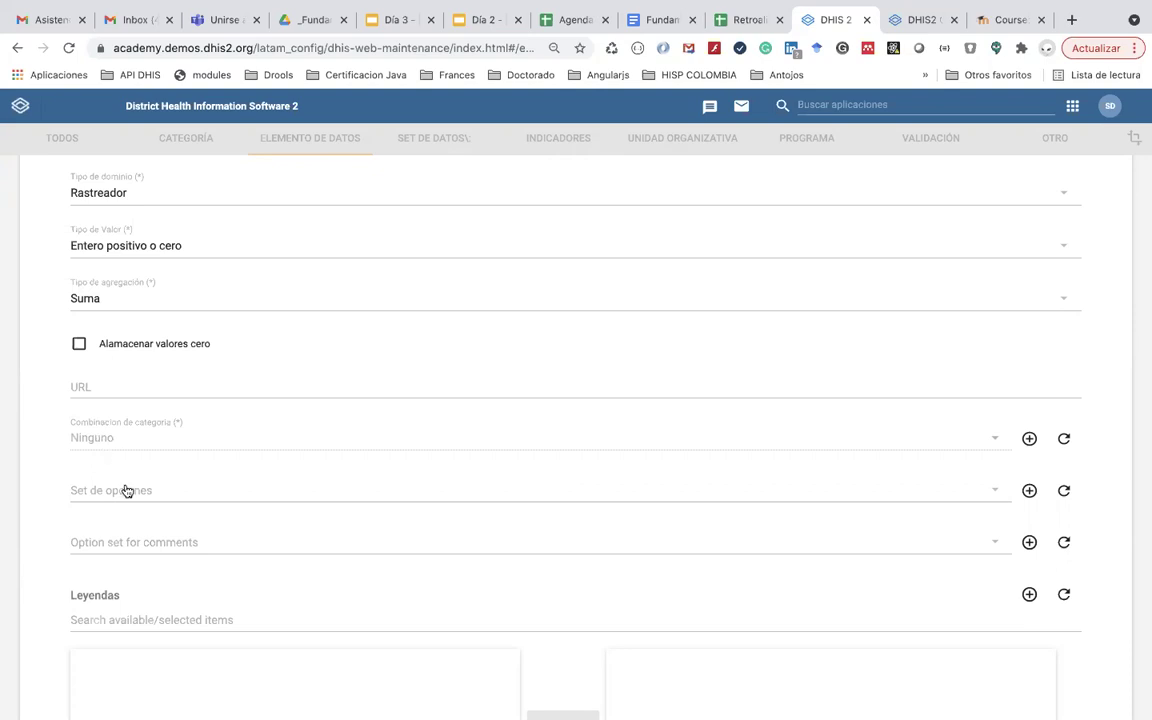
left_click(125, 492)
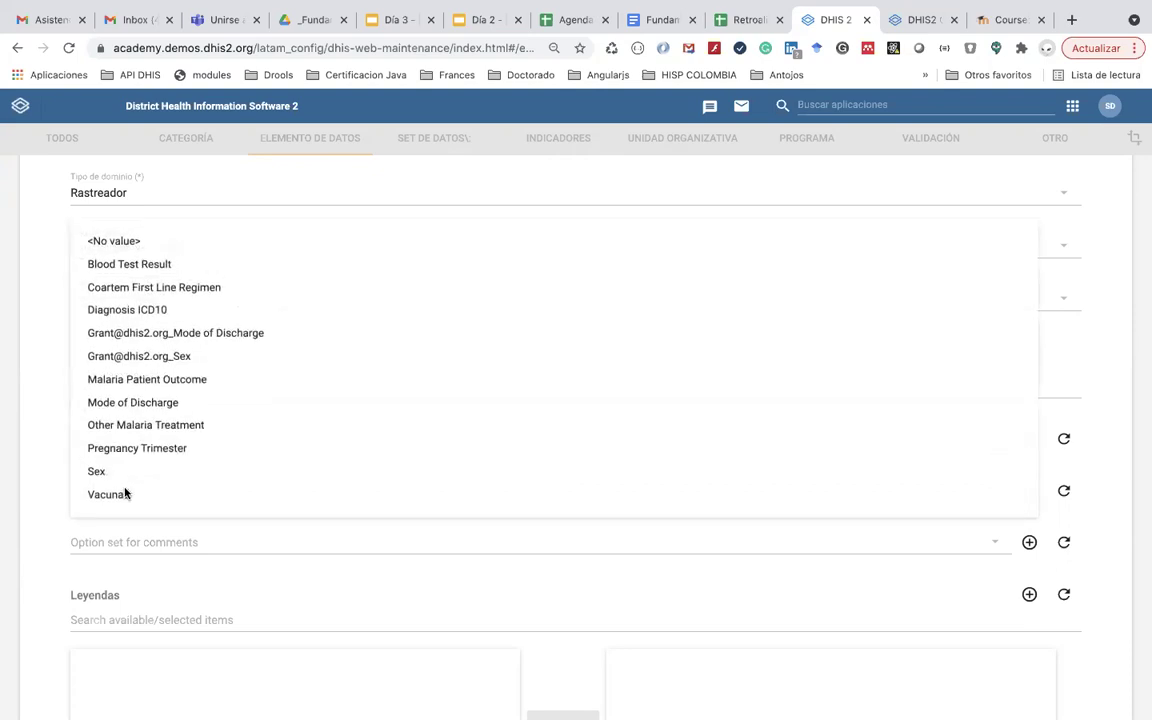
left_click(55, 404)
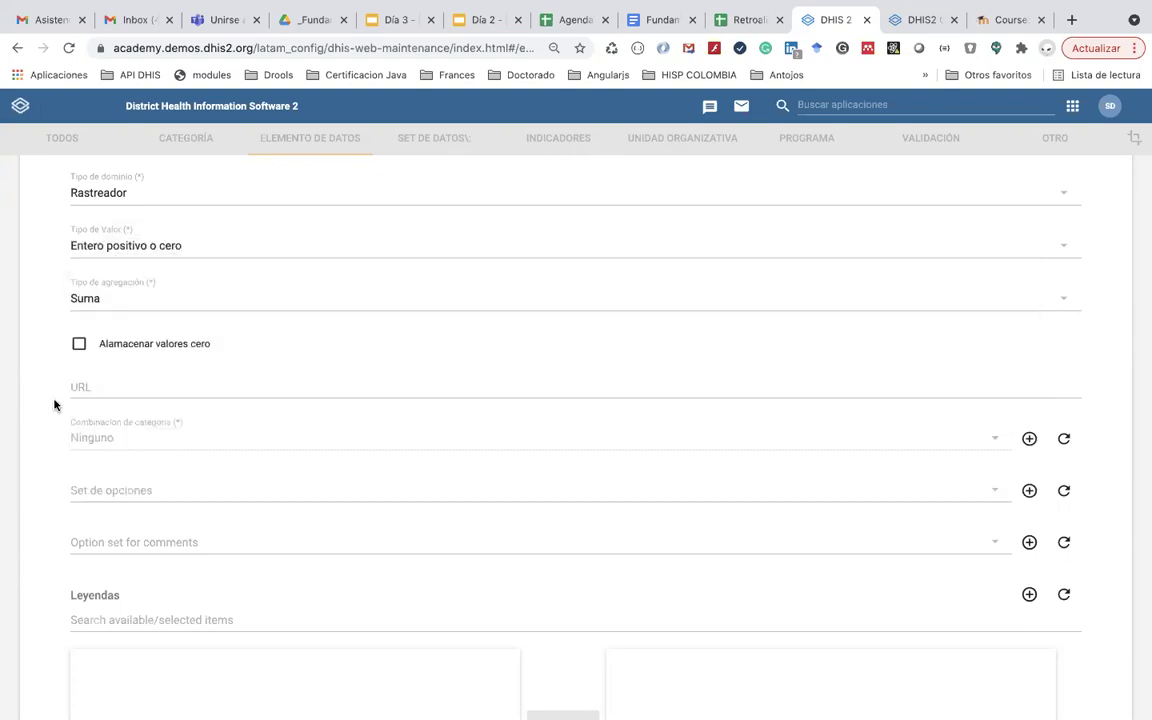
scroll(55, 404, "down", 5)
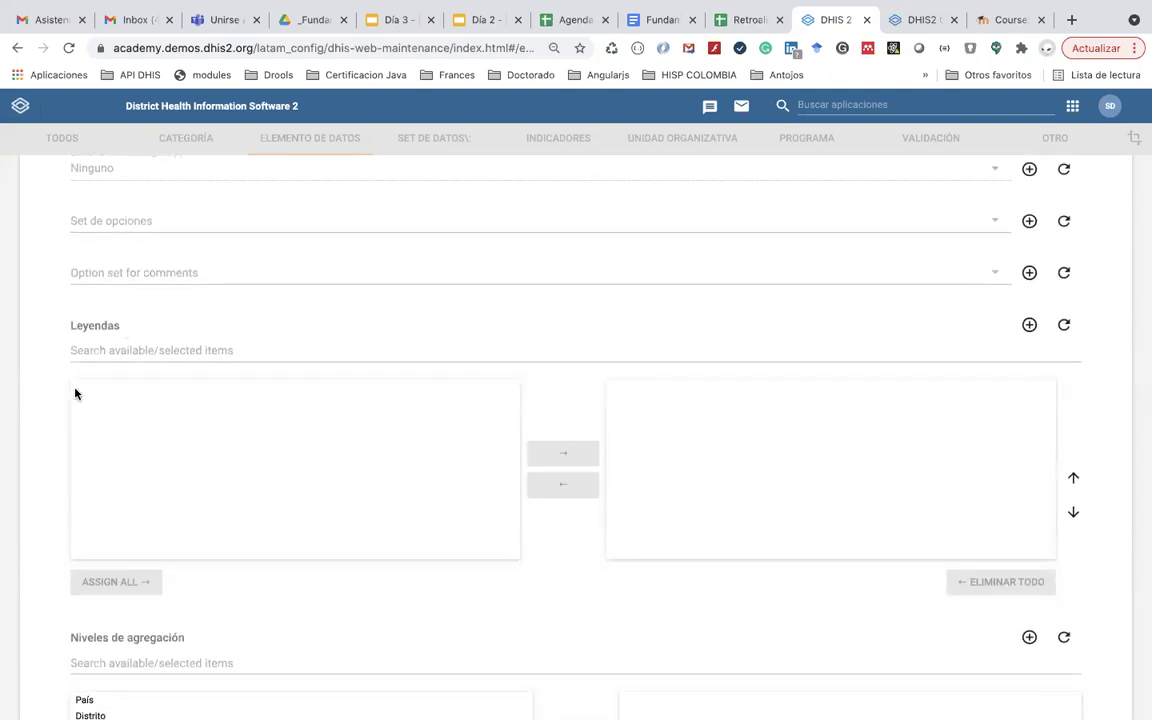
scroll(103, 458, "down", 5)
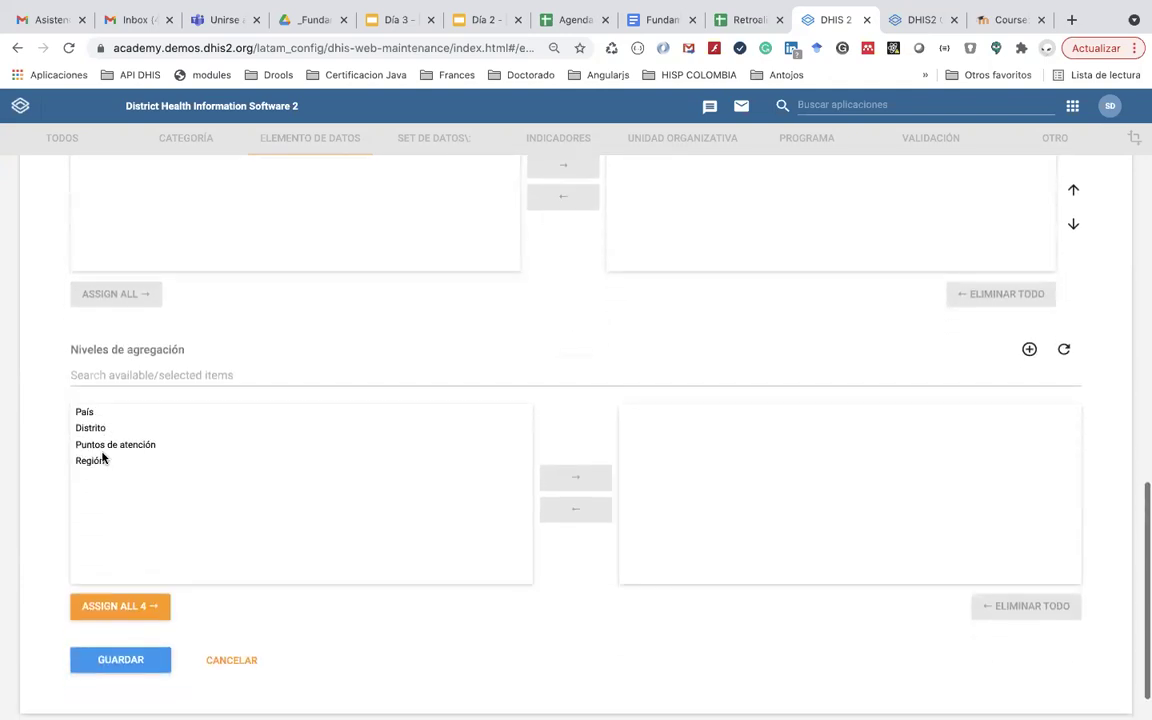
scroll(103, 458, "down", 1)
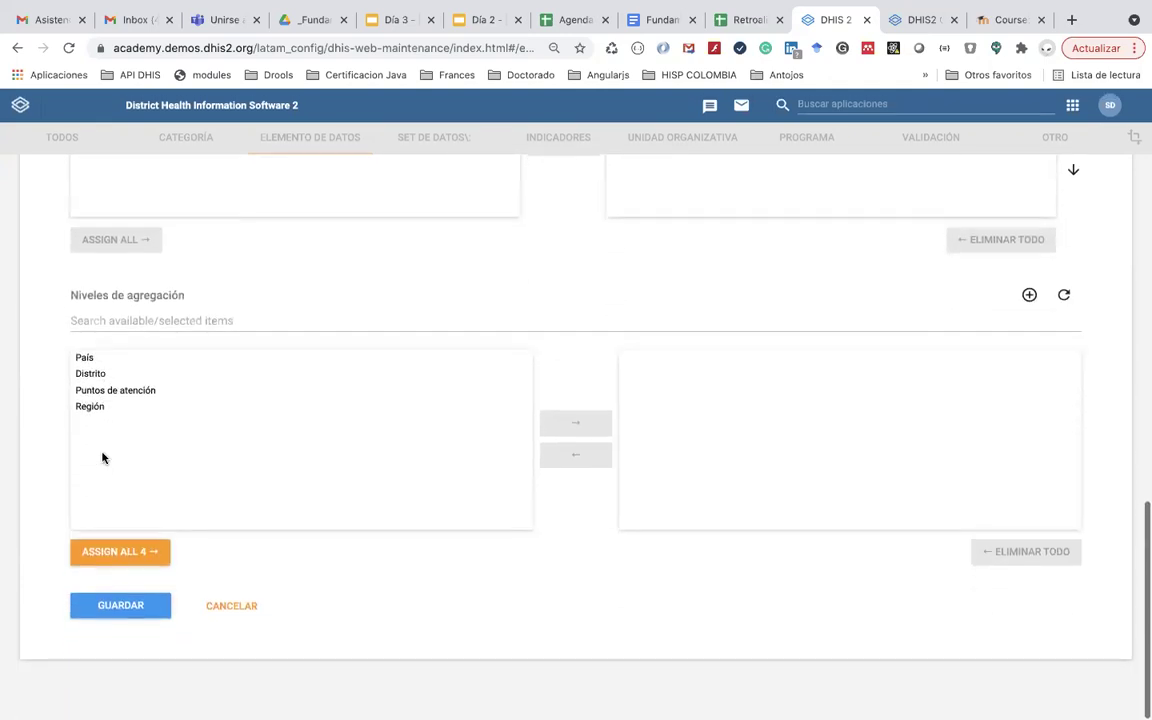
- Save the serology data element, then open the Programa list and the add-program options
left_click(119, 607)
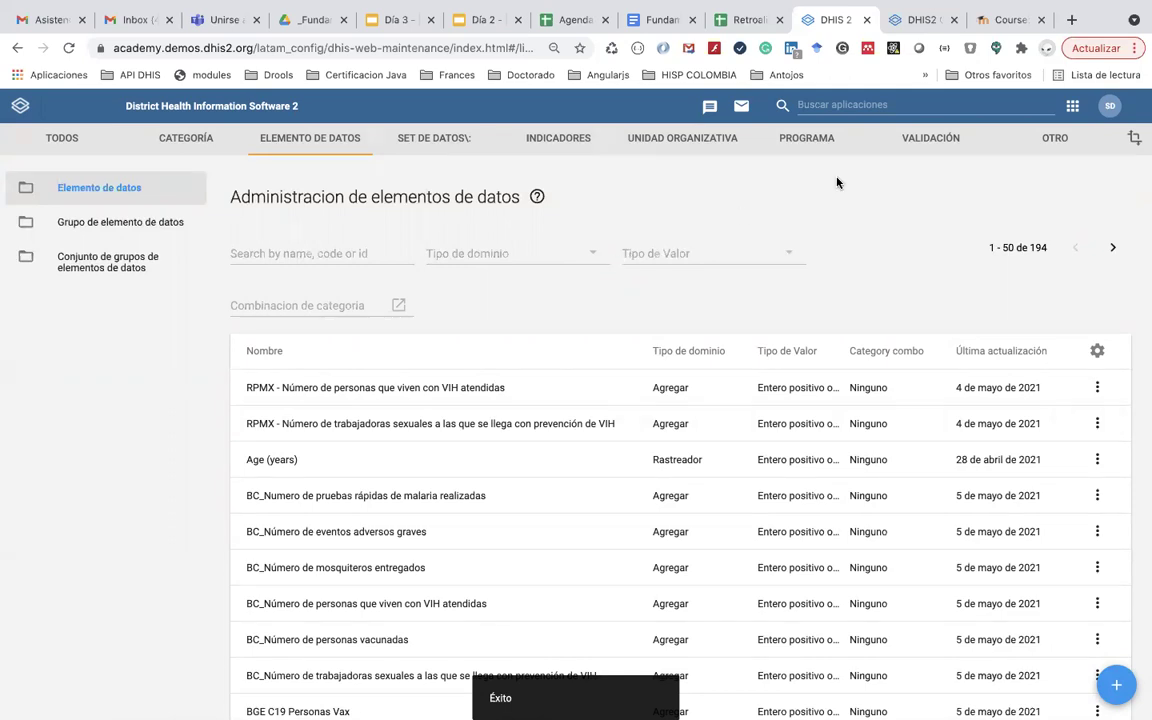
left_click(920, 106)
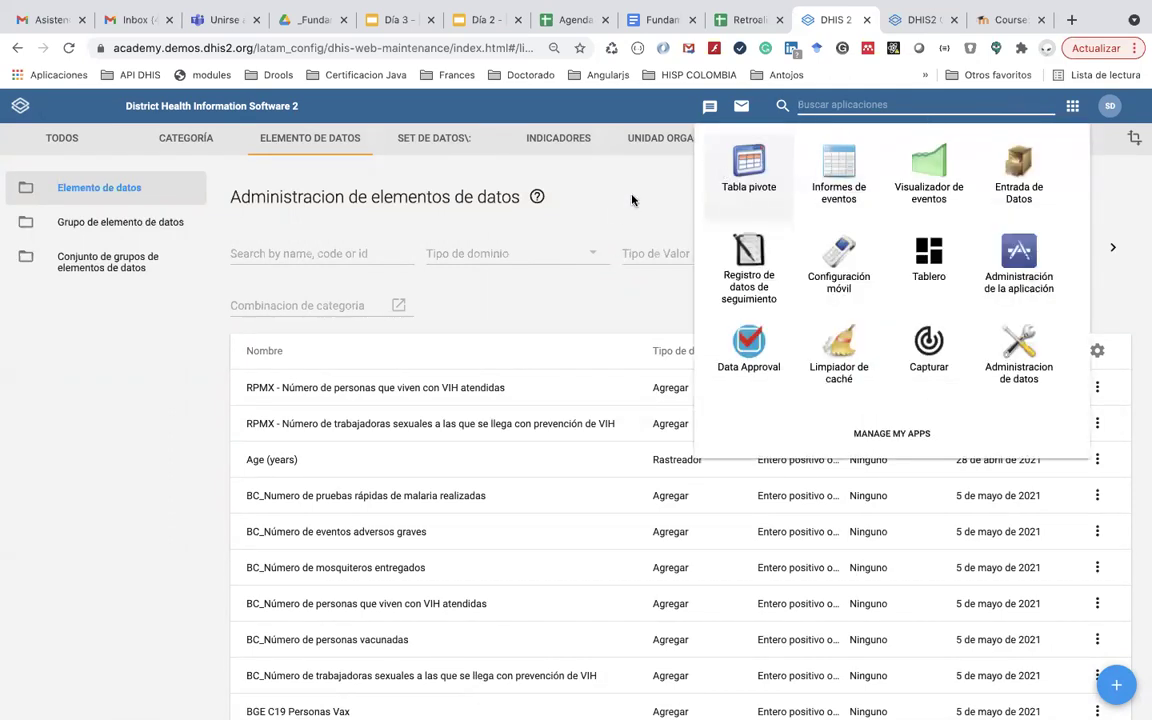
left_click(812, 139)
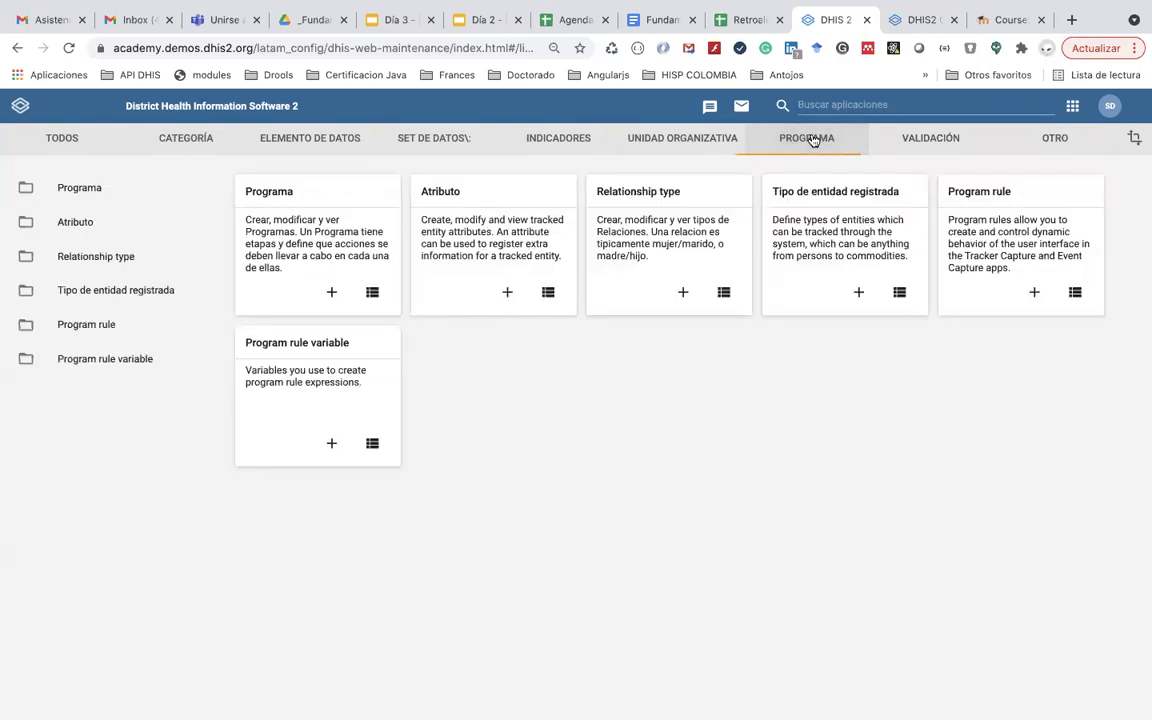
left_click(267, 192)
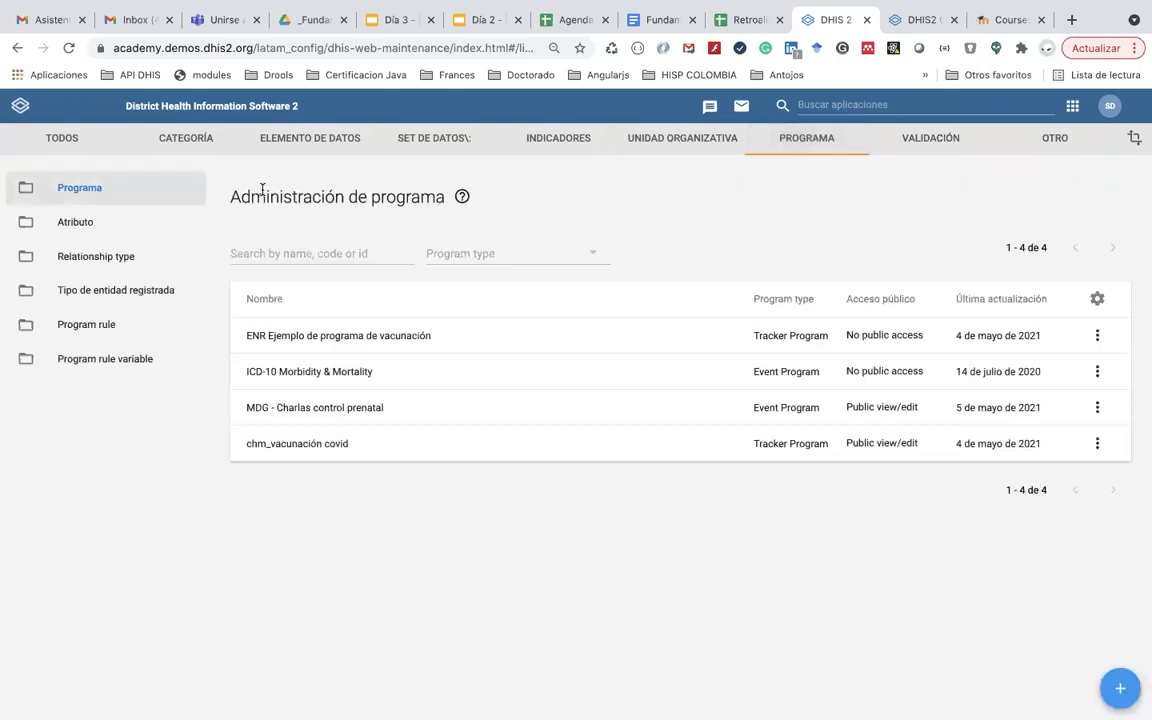
left_click(1118, 684)
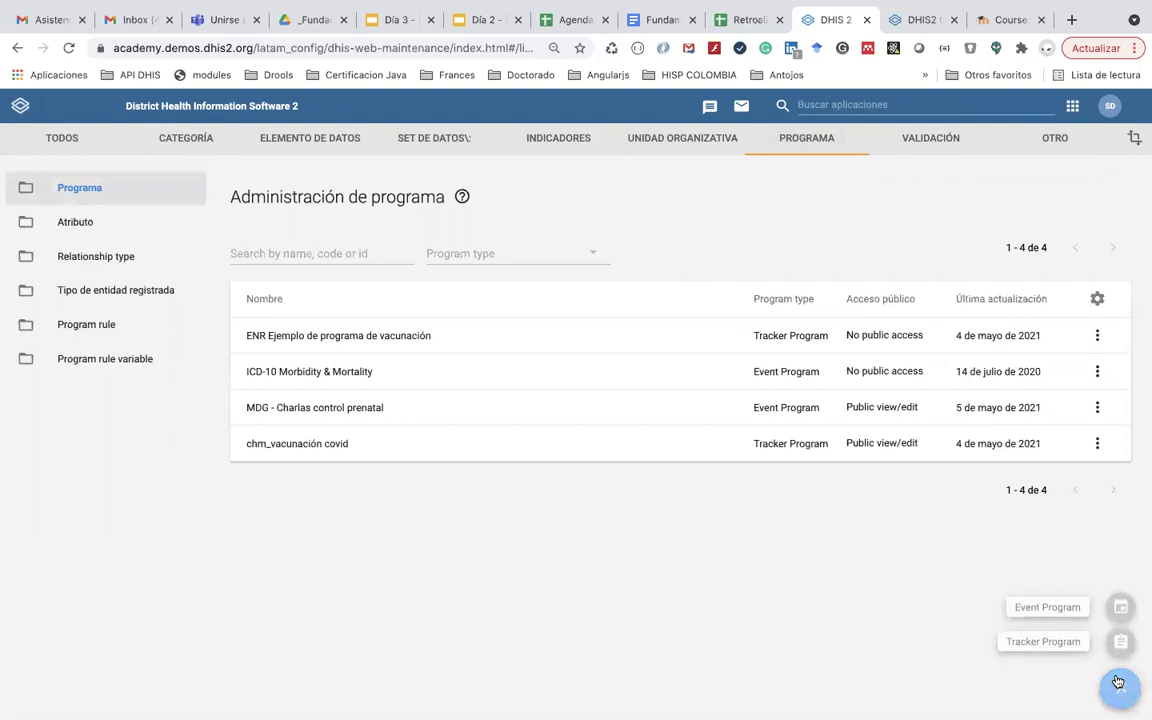
- Create an event program named 'MDG APN - Charlas de atención prenatal' with the same abbreviation
left_click(1065, 603)
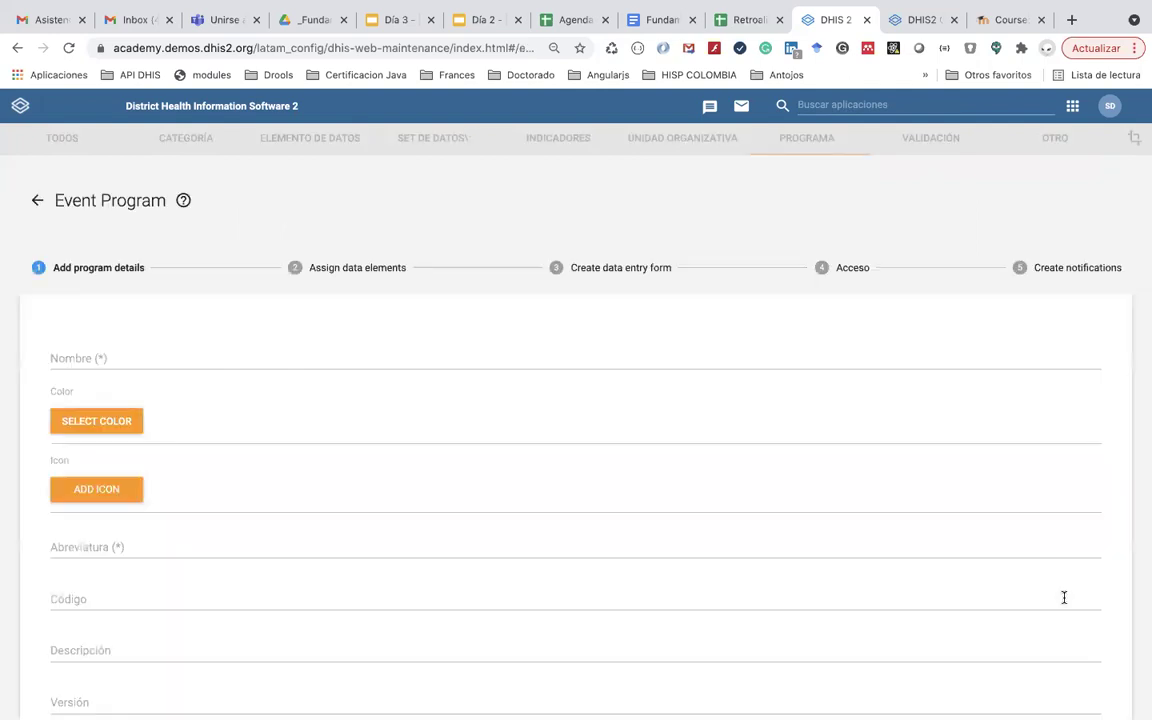
left_click(140, 358)
type("MDG")
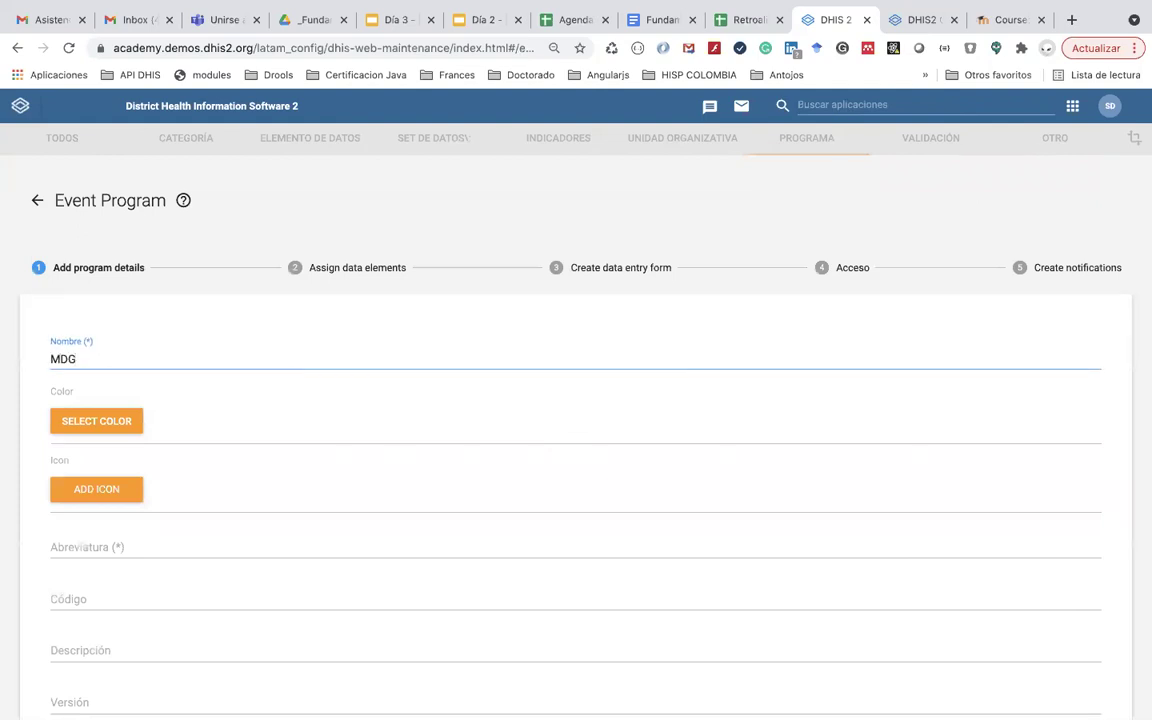
type(" APN - Charlas de atención")
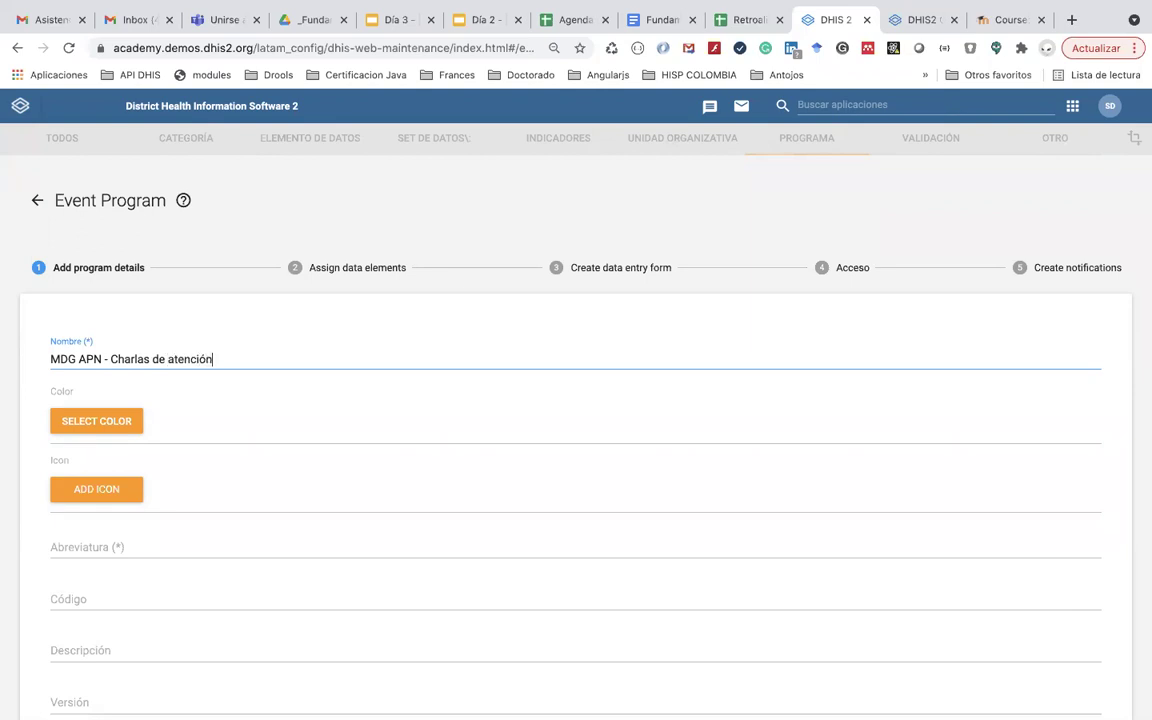
type(" prenatal")
left_click_drag(257, 359, 30, 348)
key("ctrl+c")
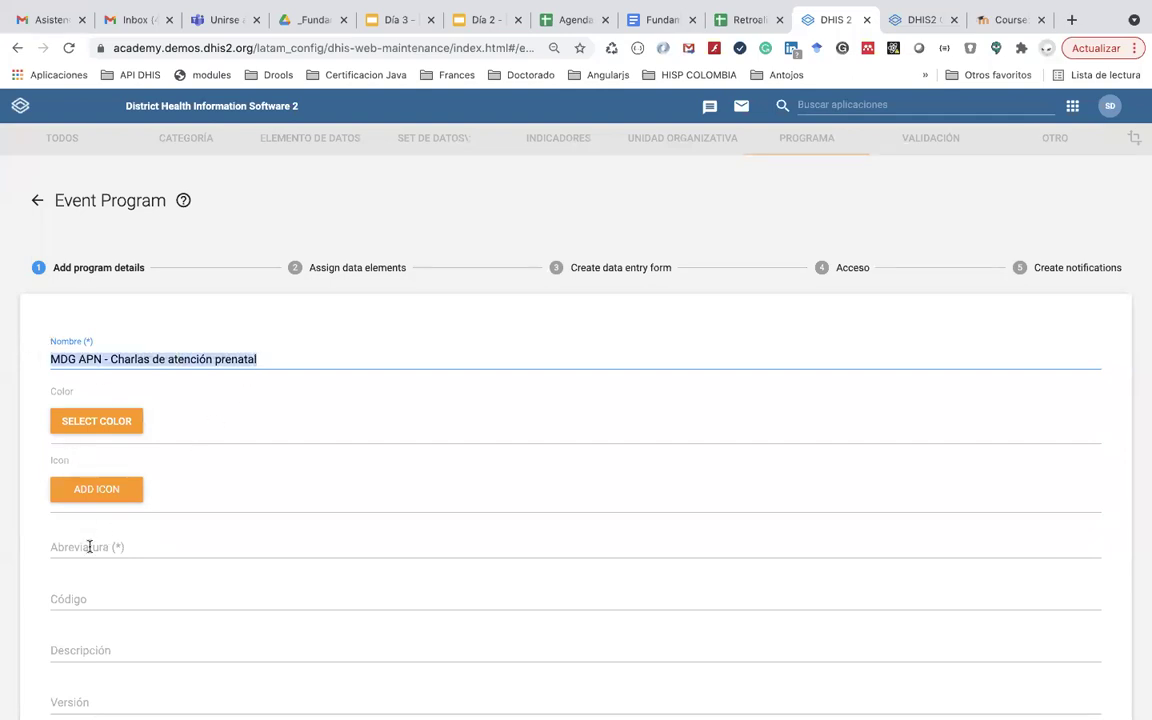
left_click(92, 547)
key("ctrl+v")
- Set the program colour to #4527A0
scroll(133, 586, "down", 3)
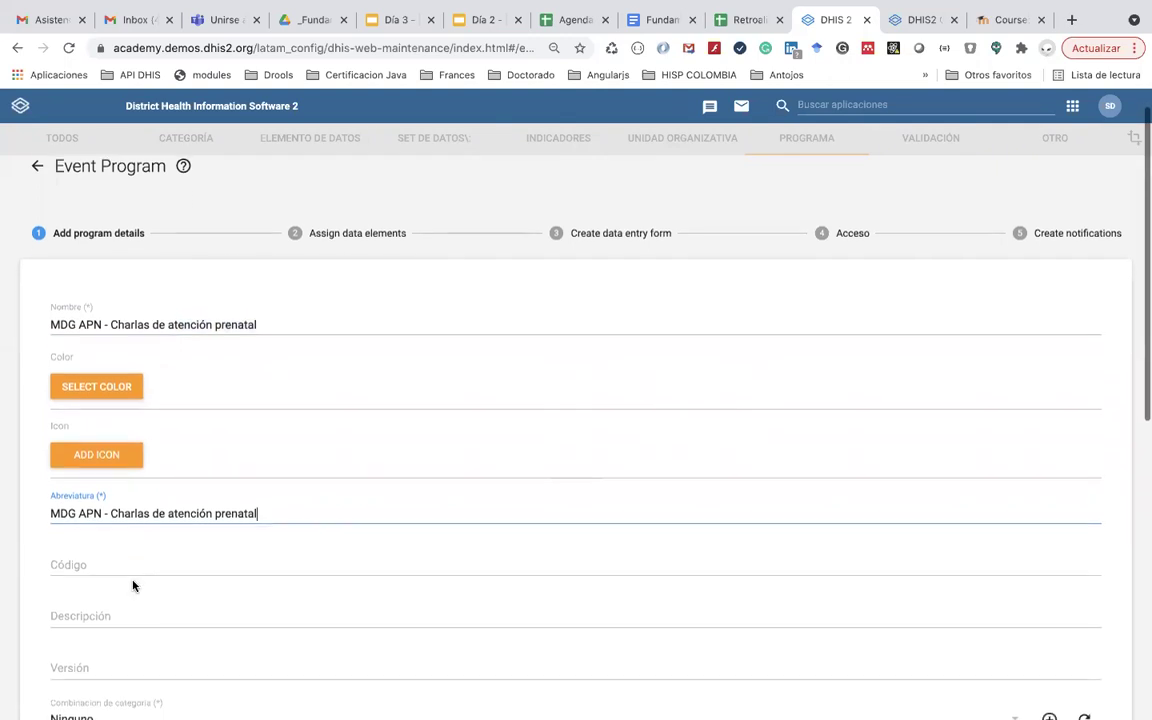
scroll(133, 586, "down", 1)
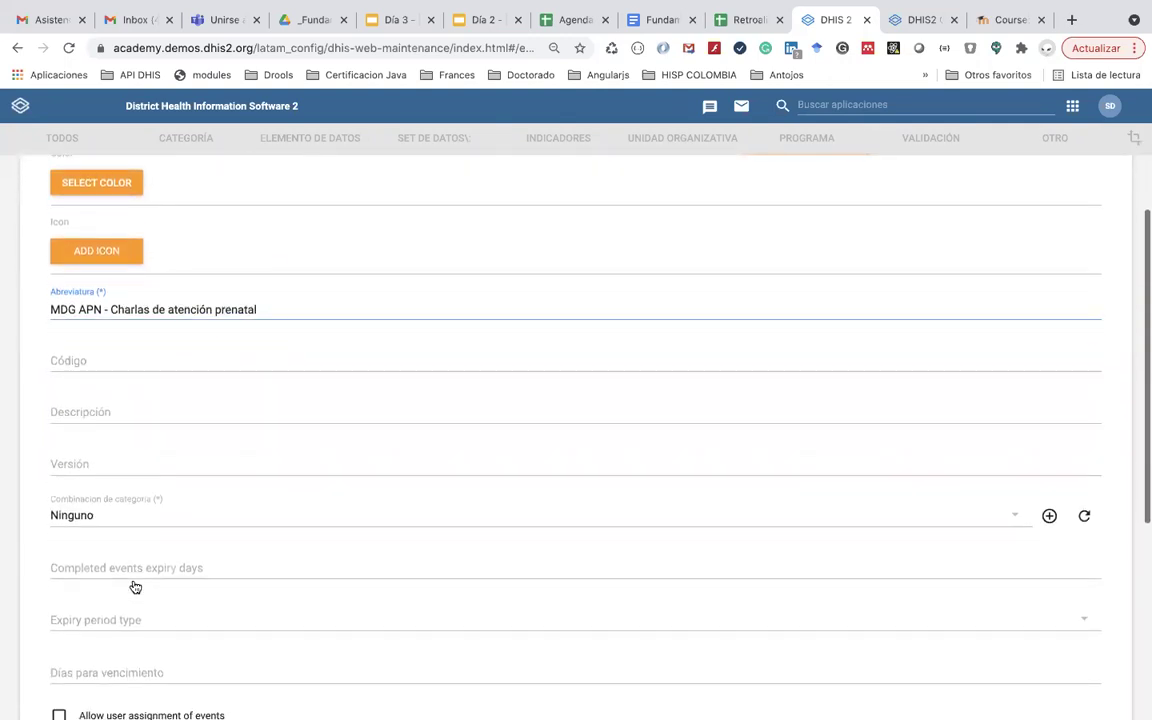
scroll(133, 584, "up", 1)
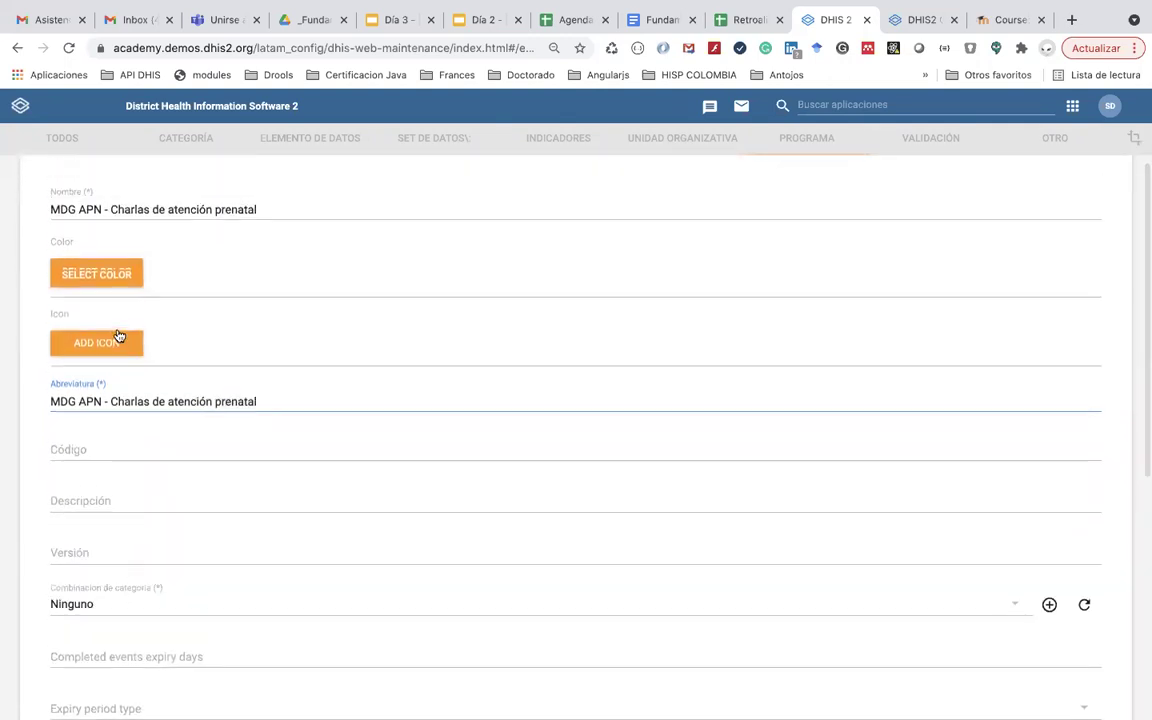
scroll(118, 334, "up", 2)
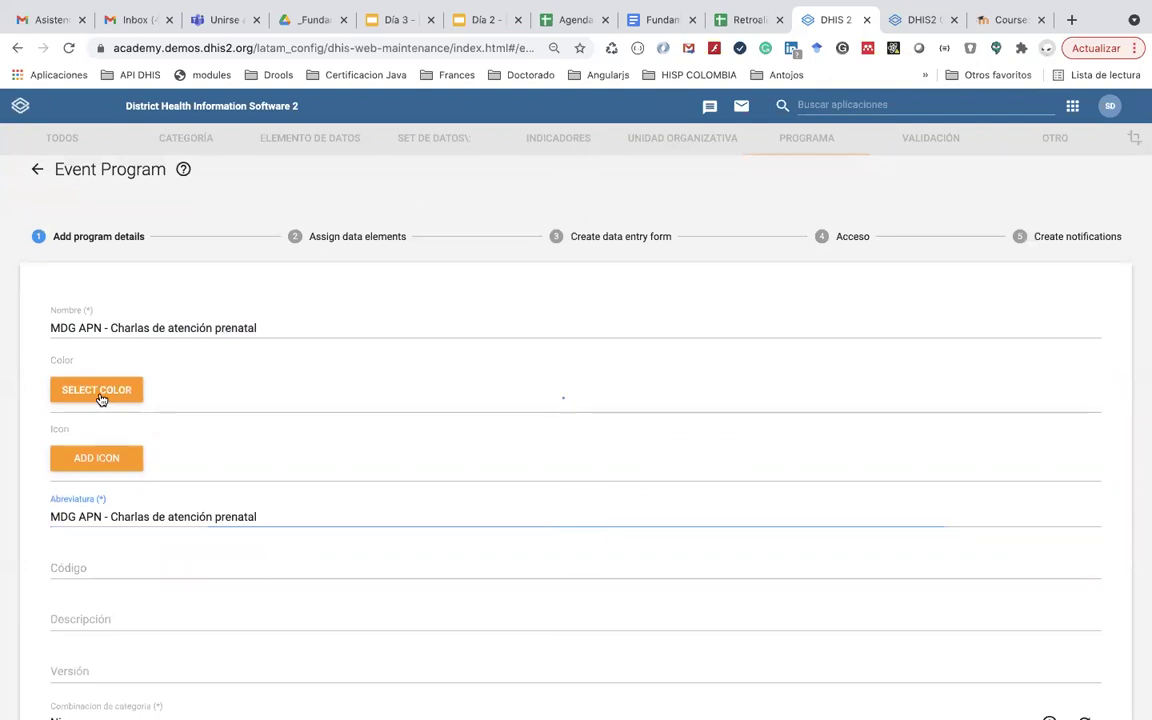
left_click(100, 399)
left_click(220, 450)
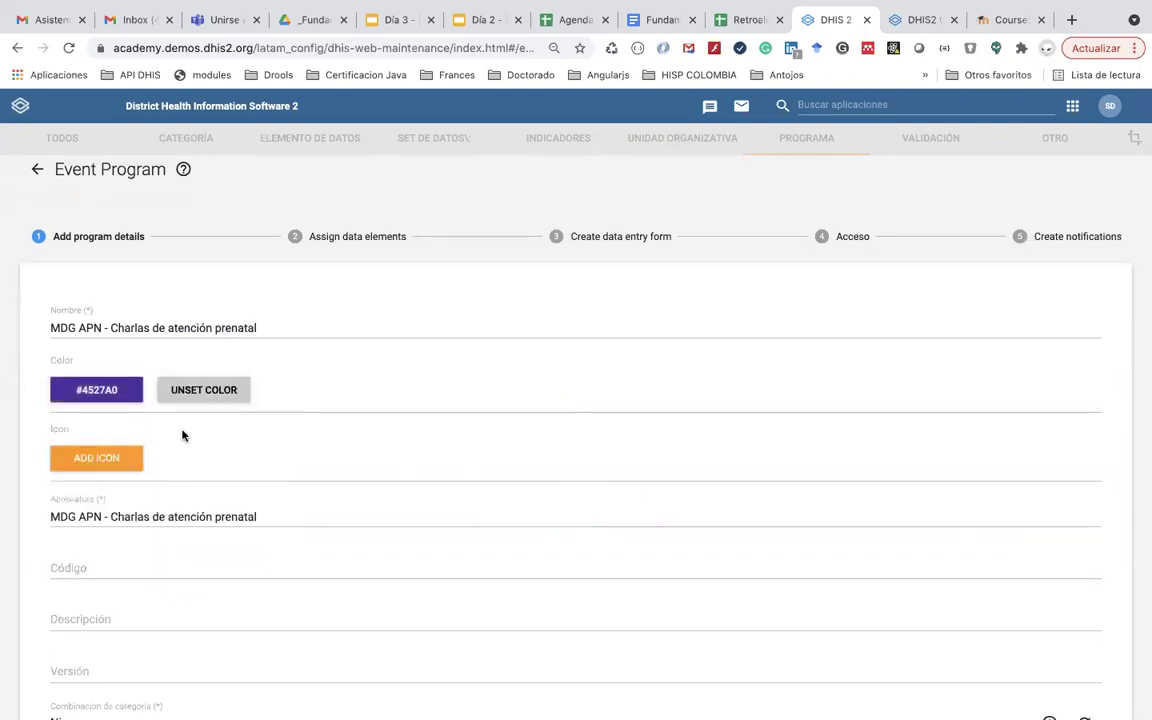
left_click(97, 458)
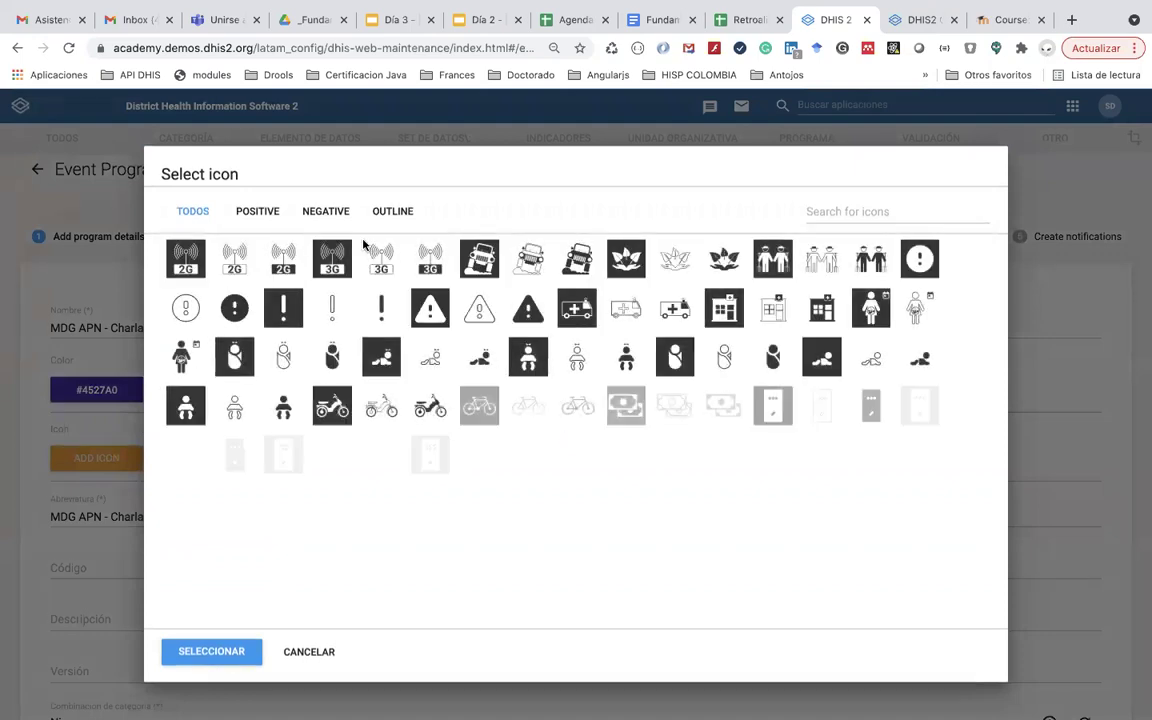
- Search icons for 'nurse' and assign the outlined nurse icon to the program
left_click(835, 212)
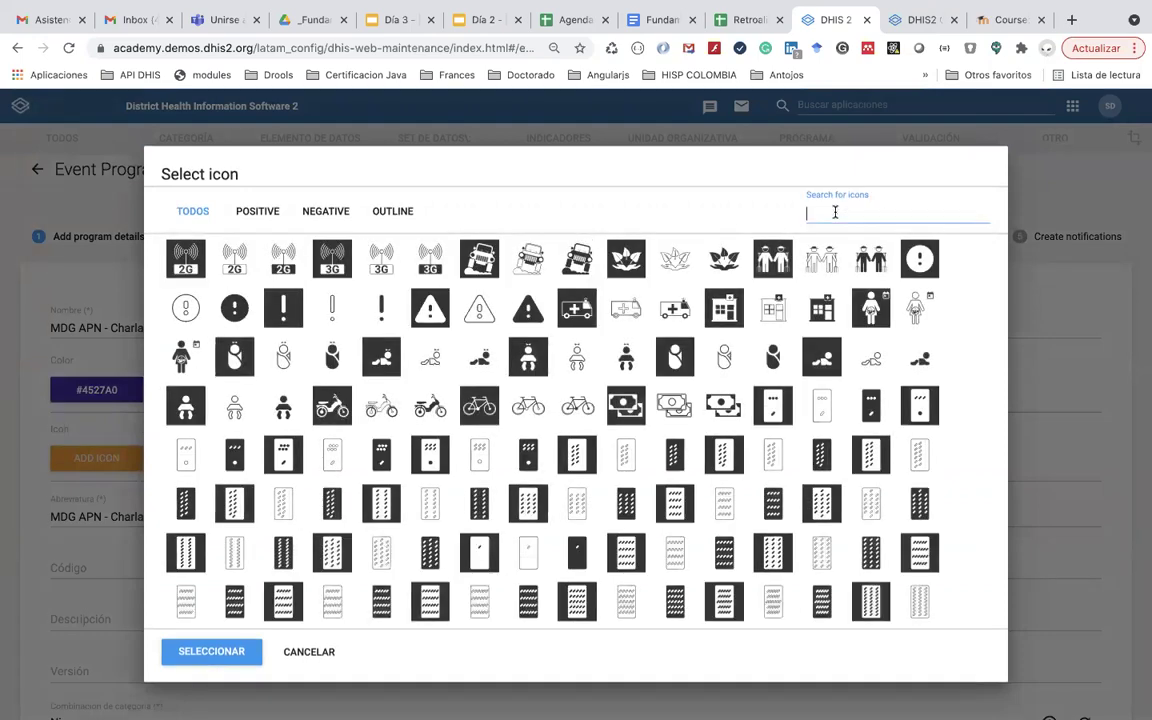
type("nur")
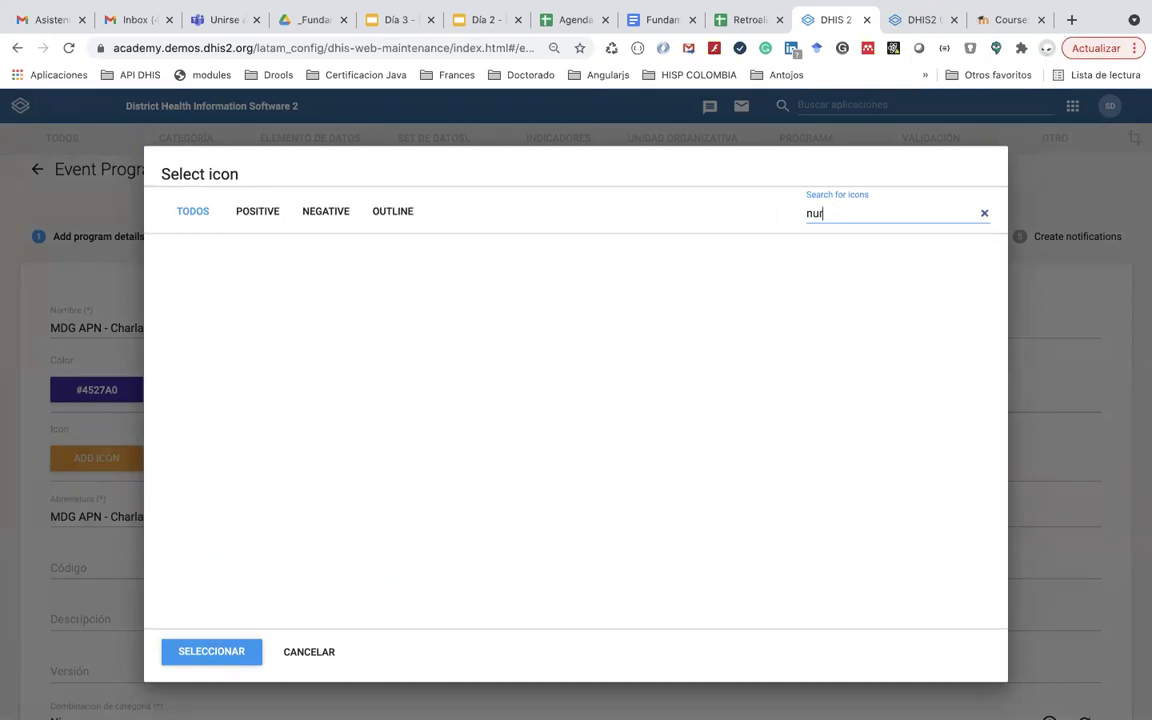
type("se")
left_click(681, 267)
left_click(214, 652)
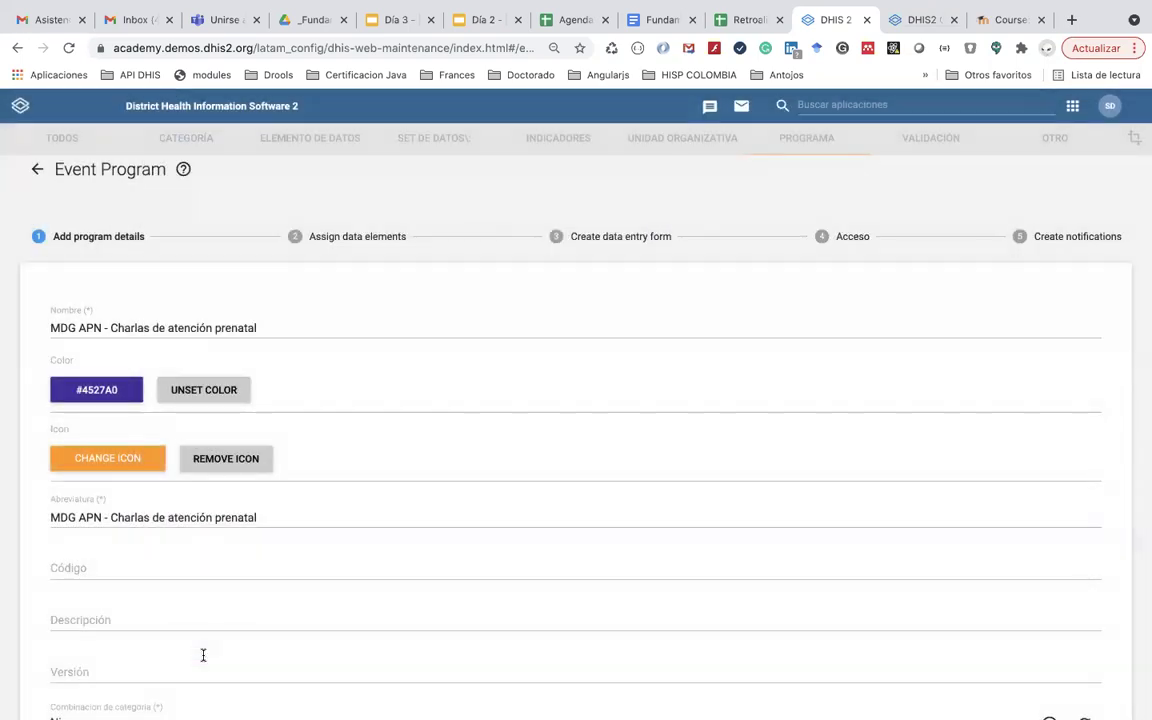
- Keep the category combination as Ninguno and set the expiry period type to Mensual
scroll(203, 655, "down", 3)
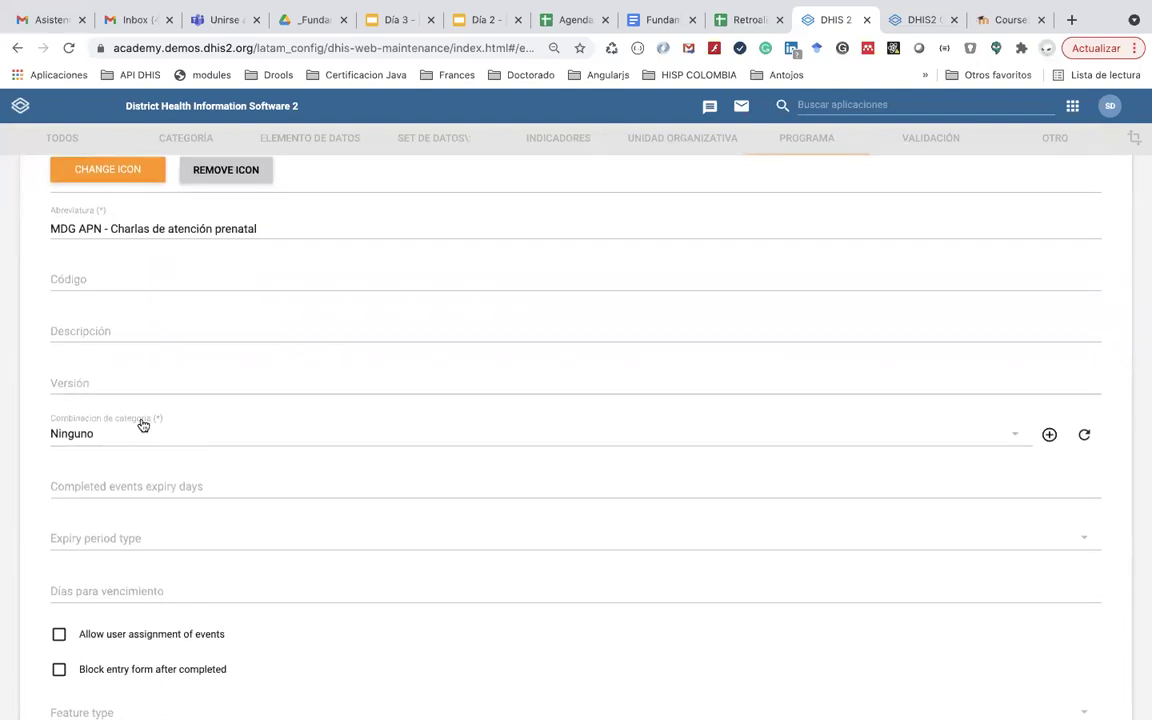
left_click(88, 434)
left_click(35, 432)
scroll(88, 396, "down", 2)
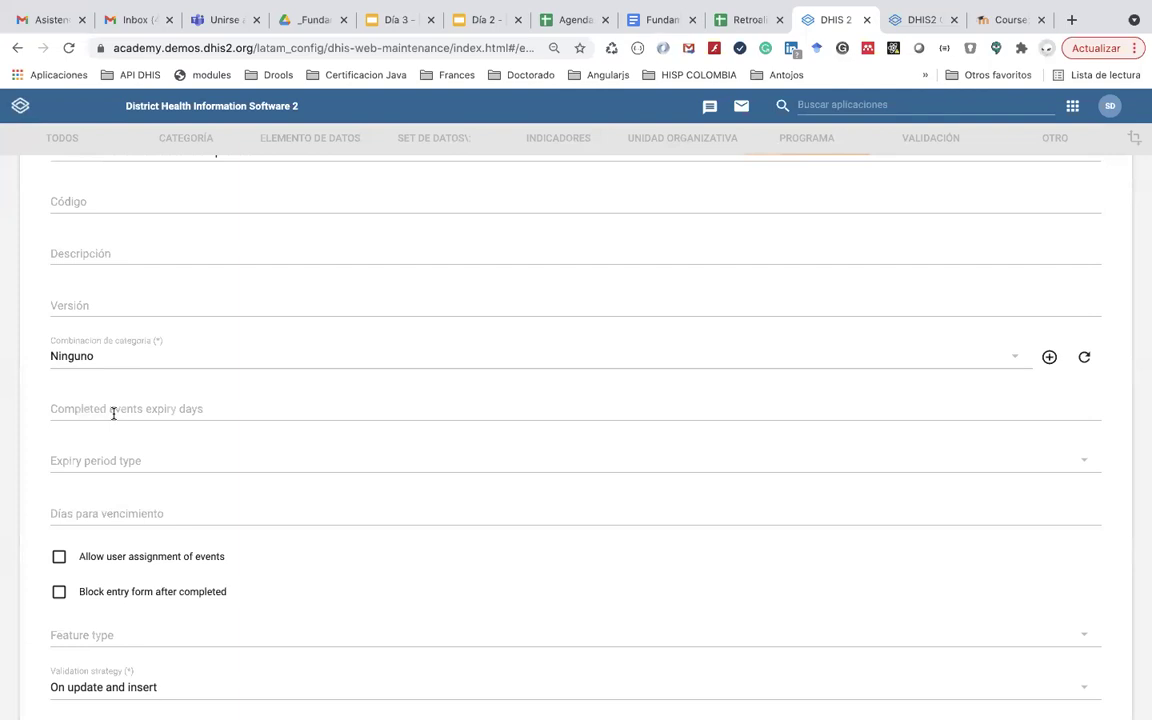
scroll(124, 412, "down", 1)
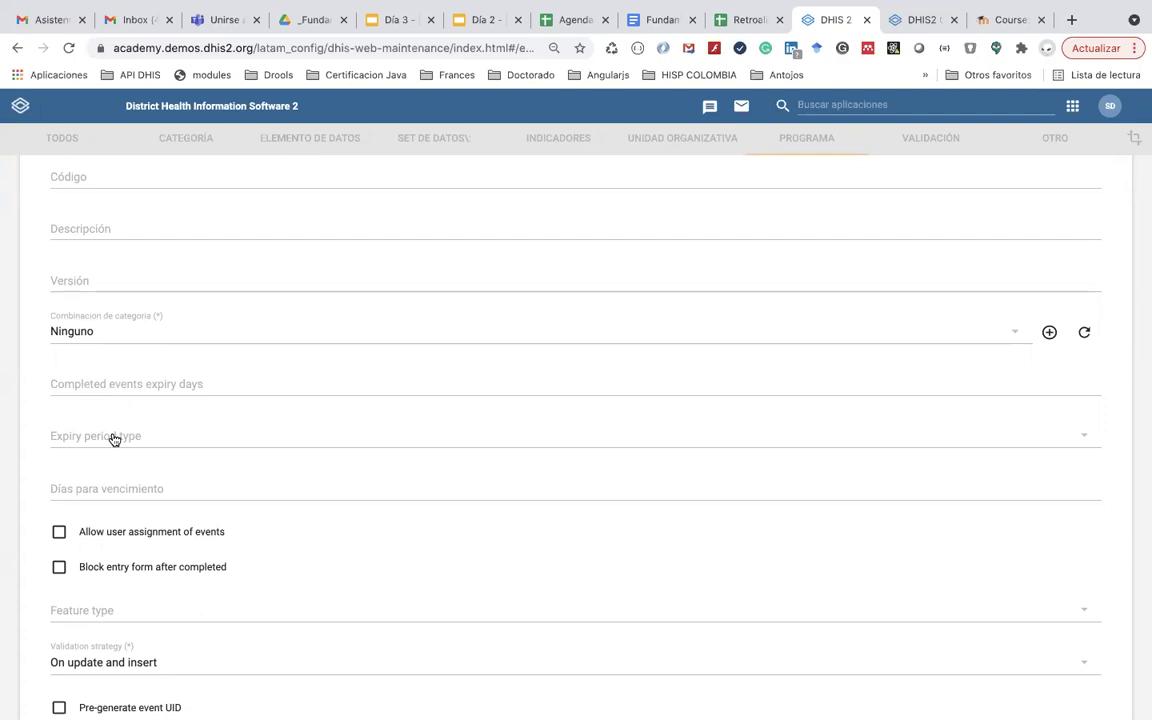
left_click(114, 440)
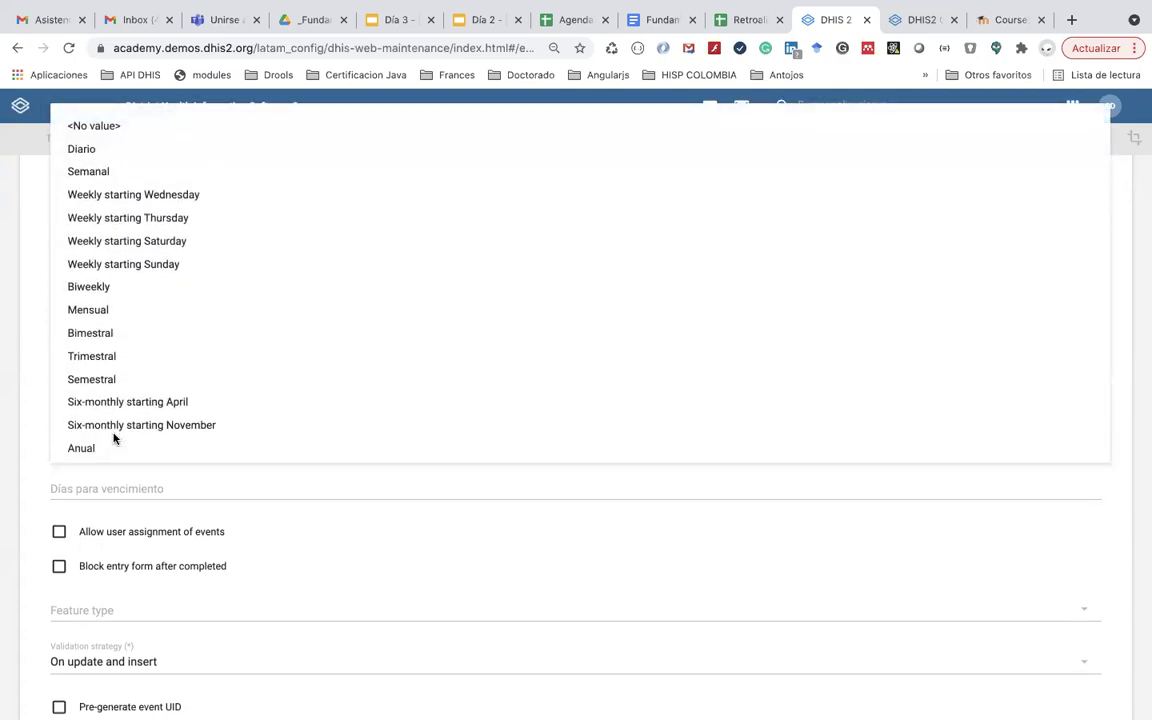
left_click(40, 433)
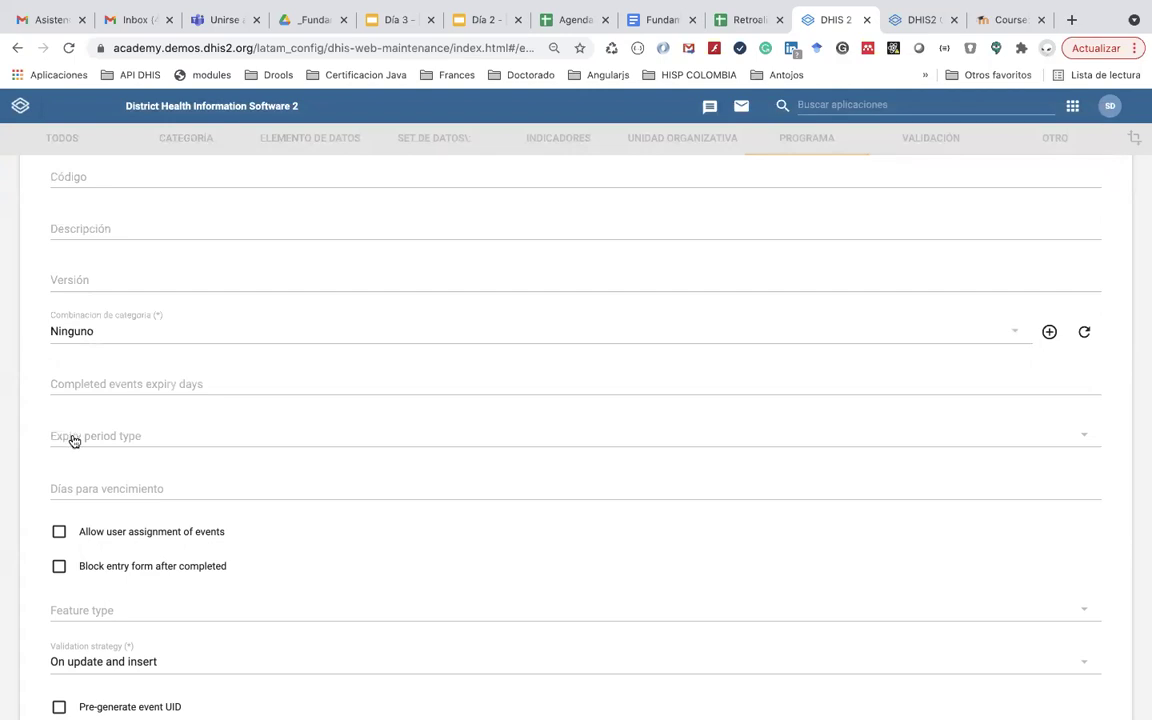
left_click(82, 443)
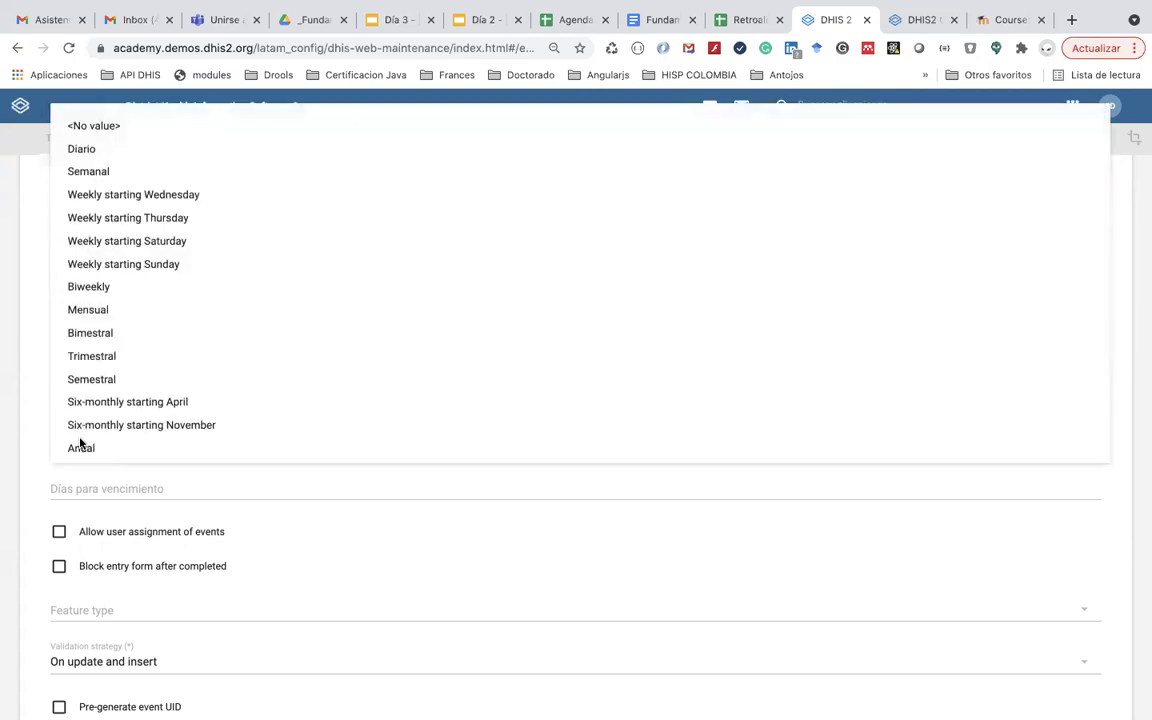
left_click(111, 319)
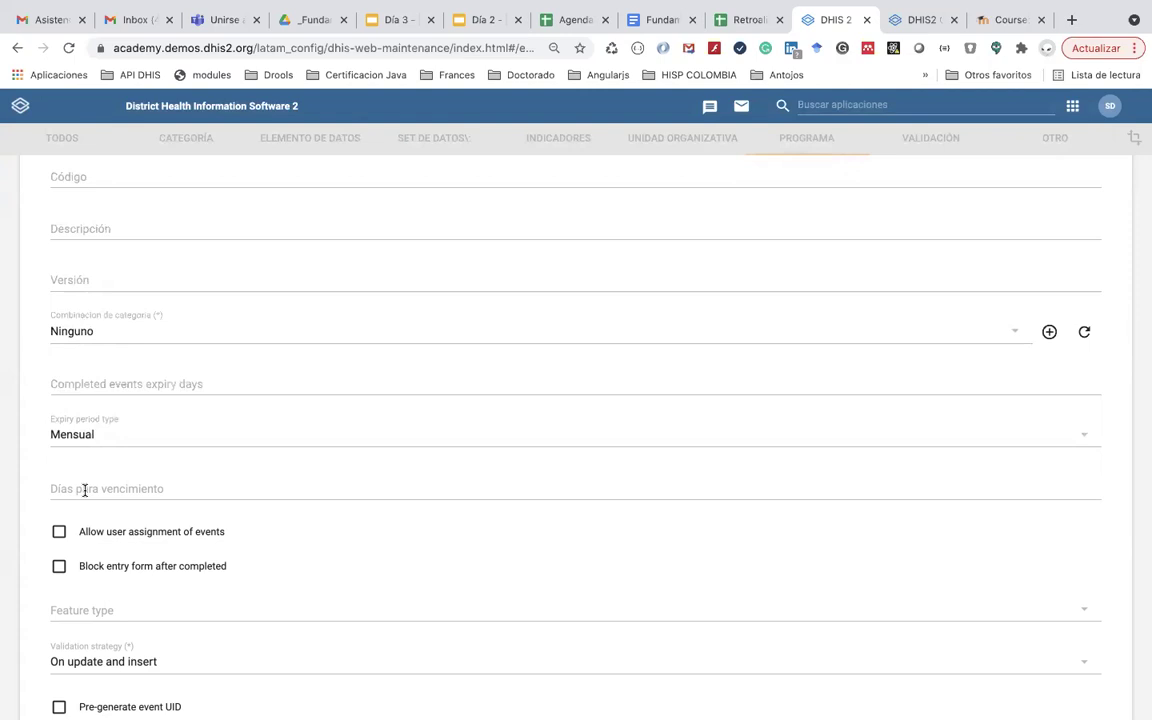
- Enter 10 as the days until expiry
scroll(85, 490, "down", 1)
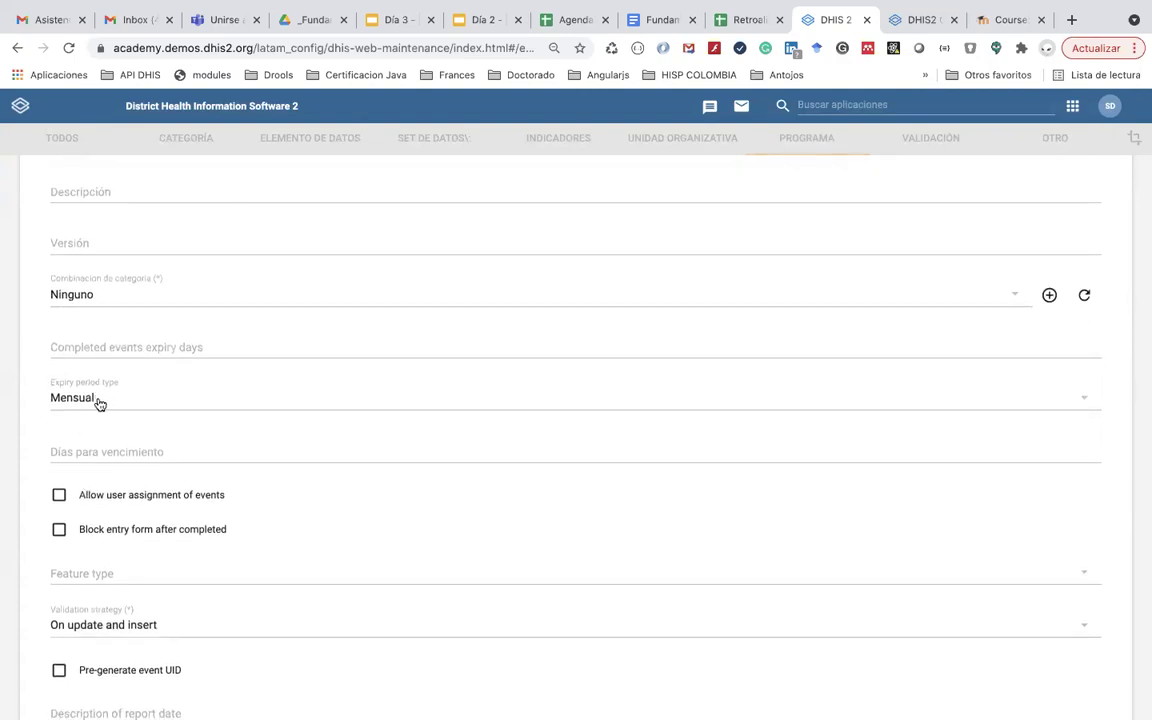
left_click(83, 456)
type("10")
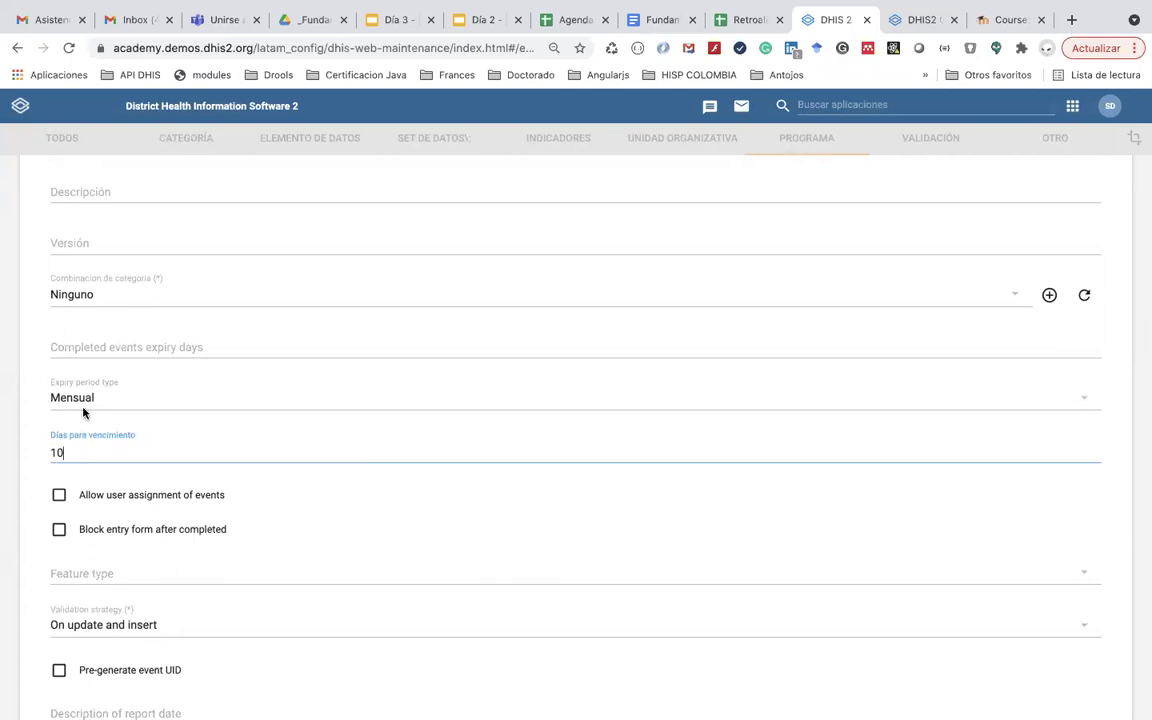
- Set the program's feature type to Punto
left_click(23, 430)
scroll(75, 522, "down", 1)
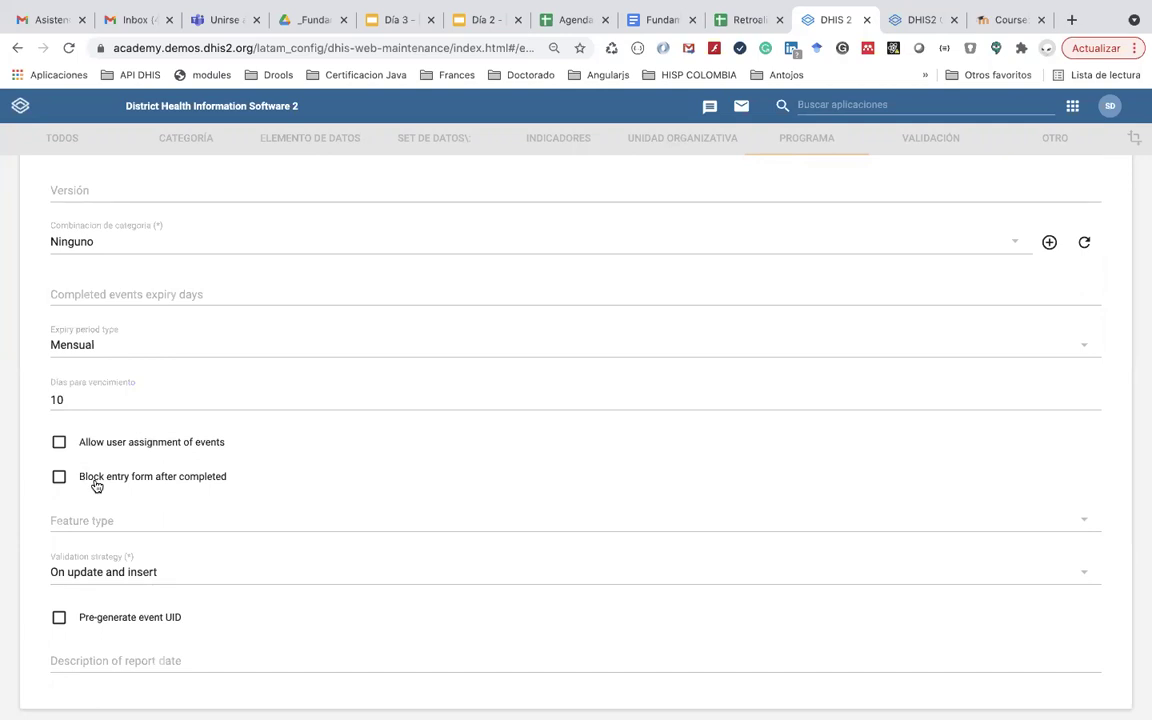
scroll(100, 485, "down", 2)
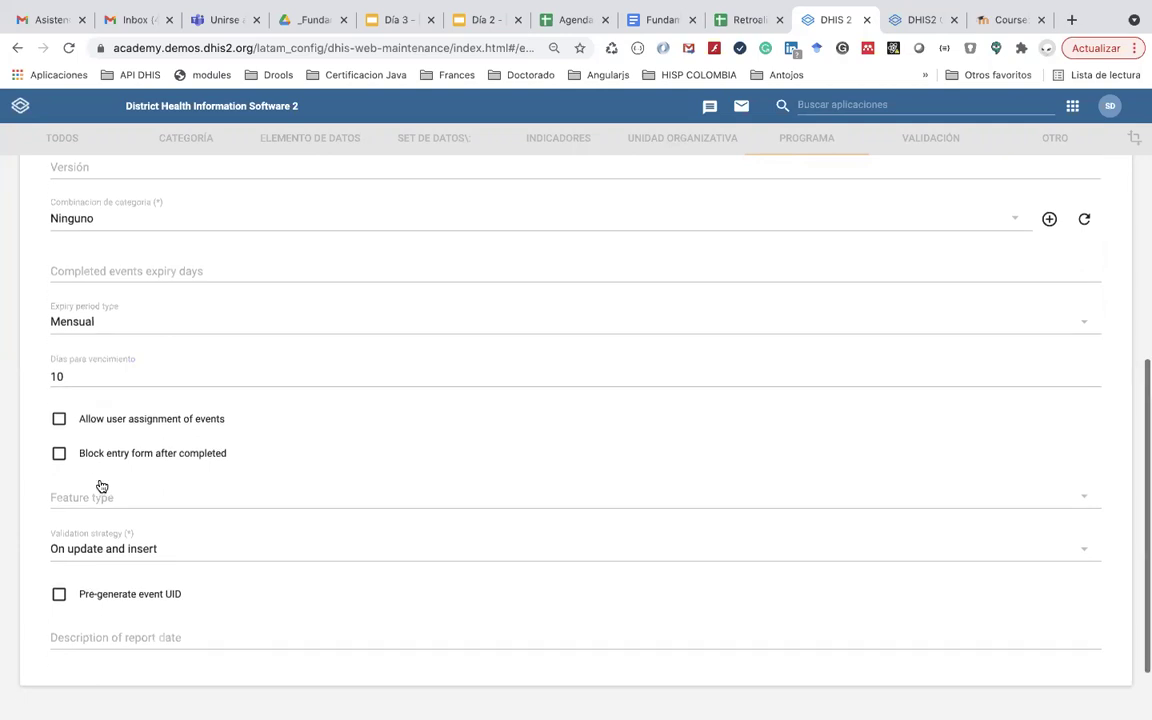
left_click(100, 452)
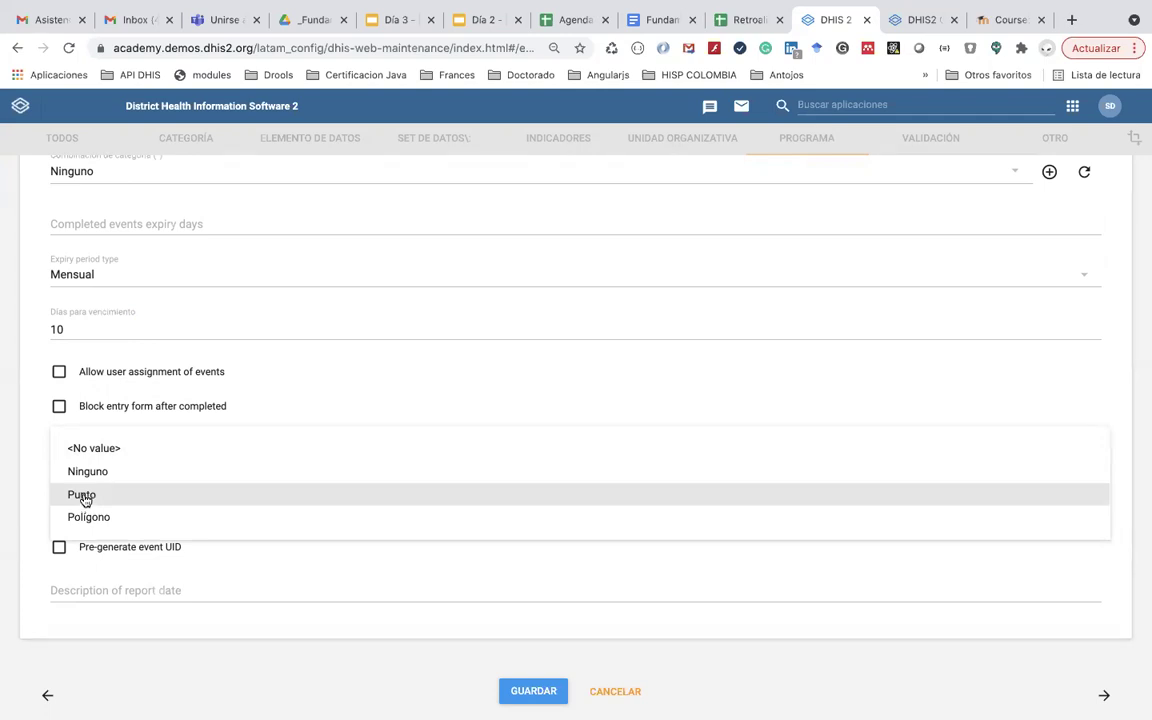
left_click(83, 497)
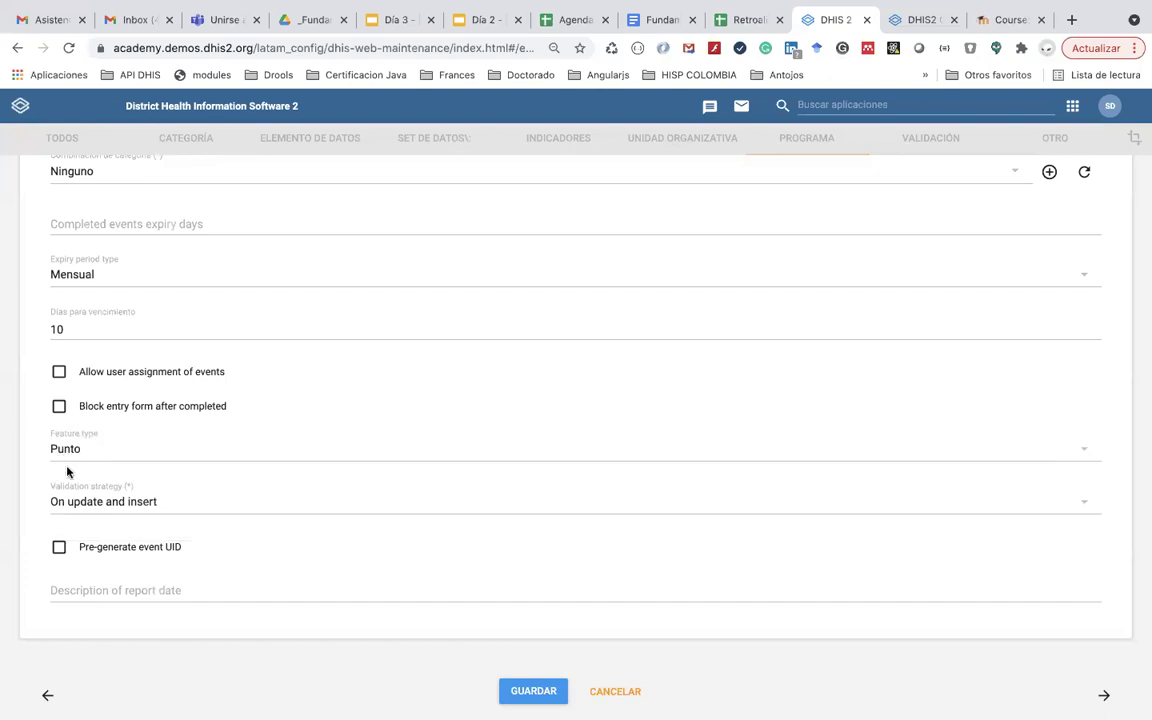
- Leave the validation strategy as On update and insert
scroll(83, 504, "down", 1)
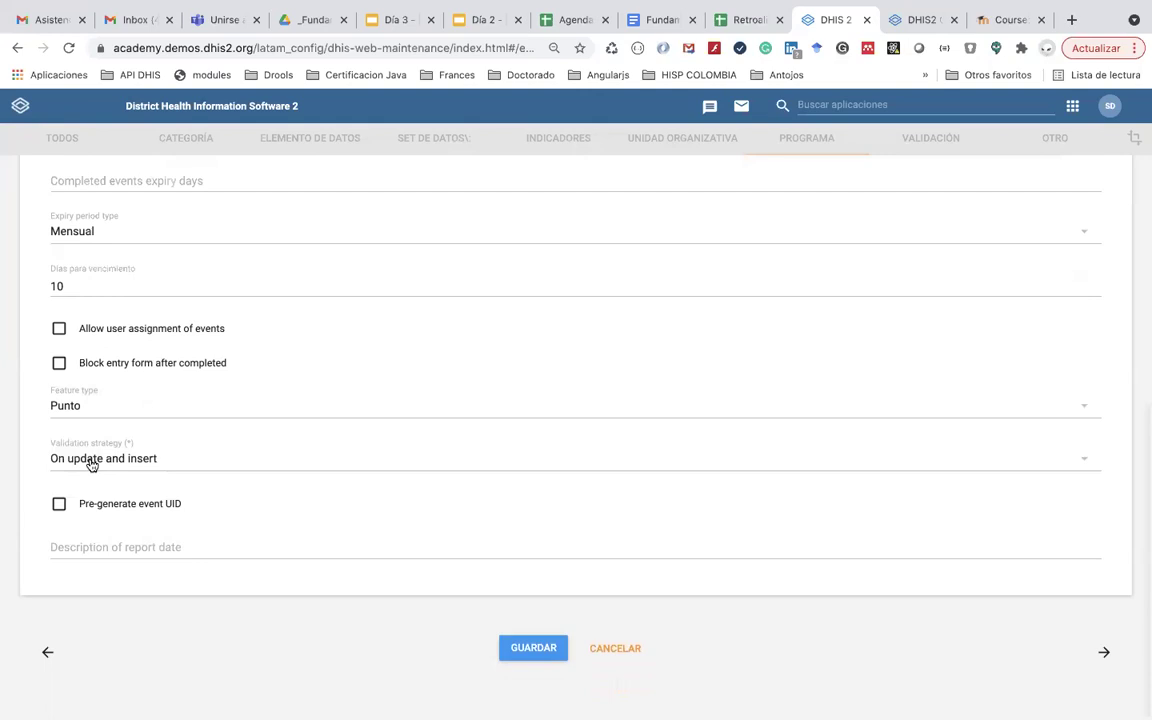
left_click(91, 462)
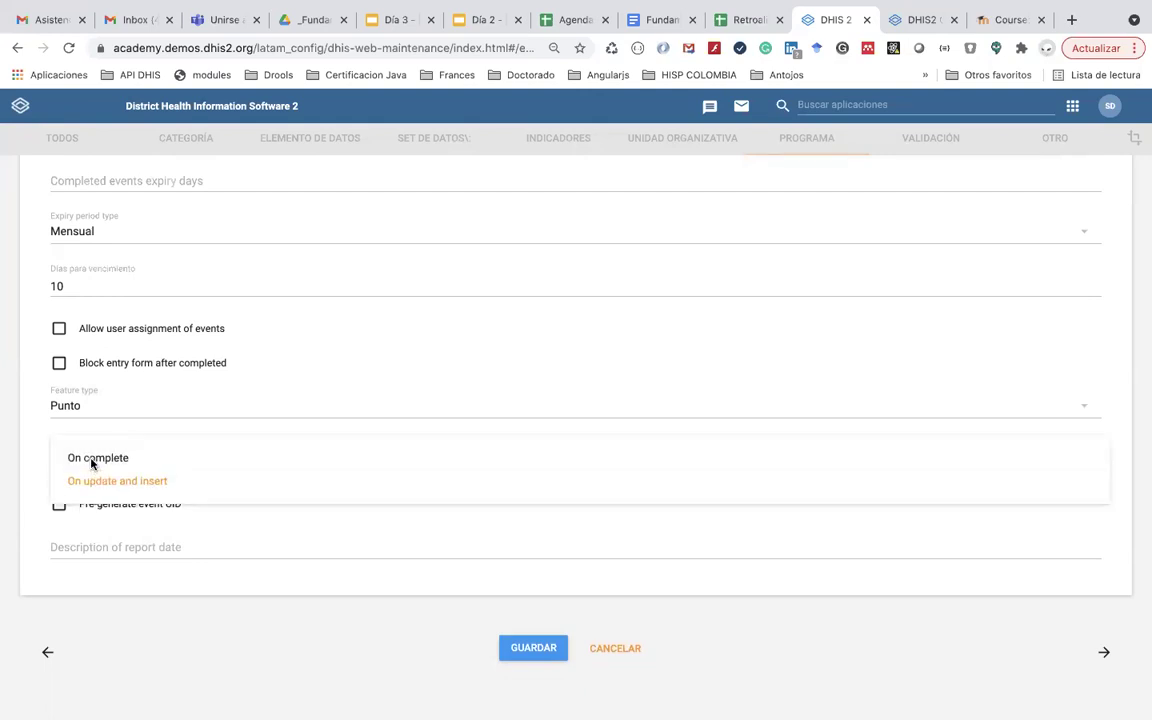
left_click(40, 441)
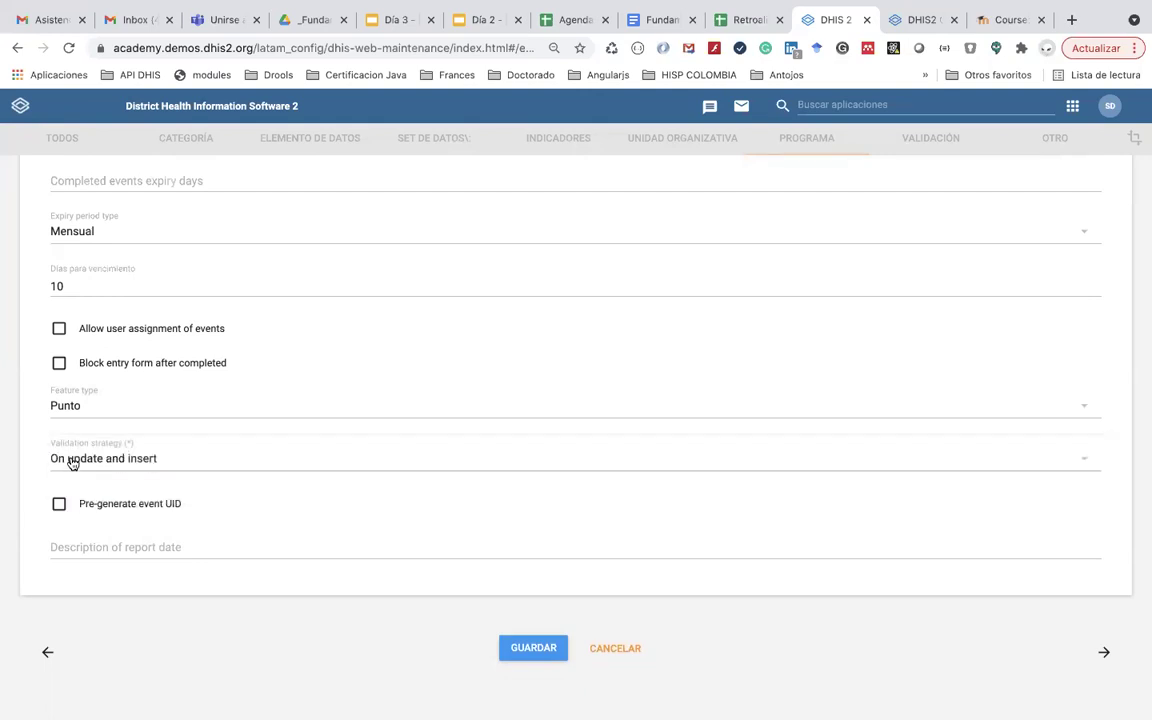
left_click(66, 460)
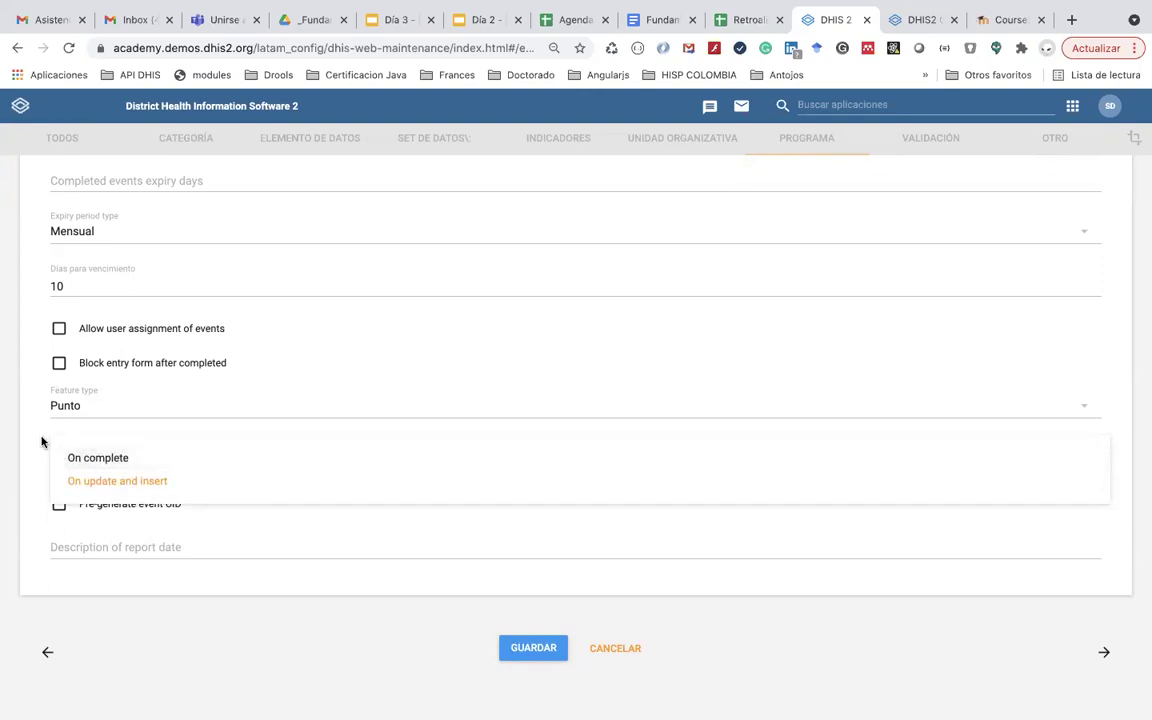
left_click(37, 445)
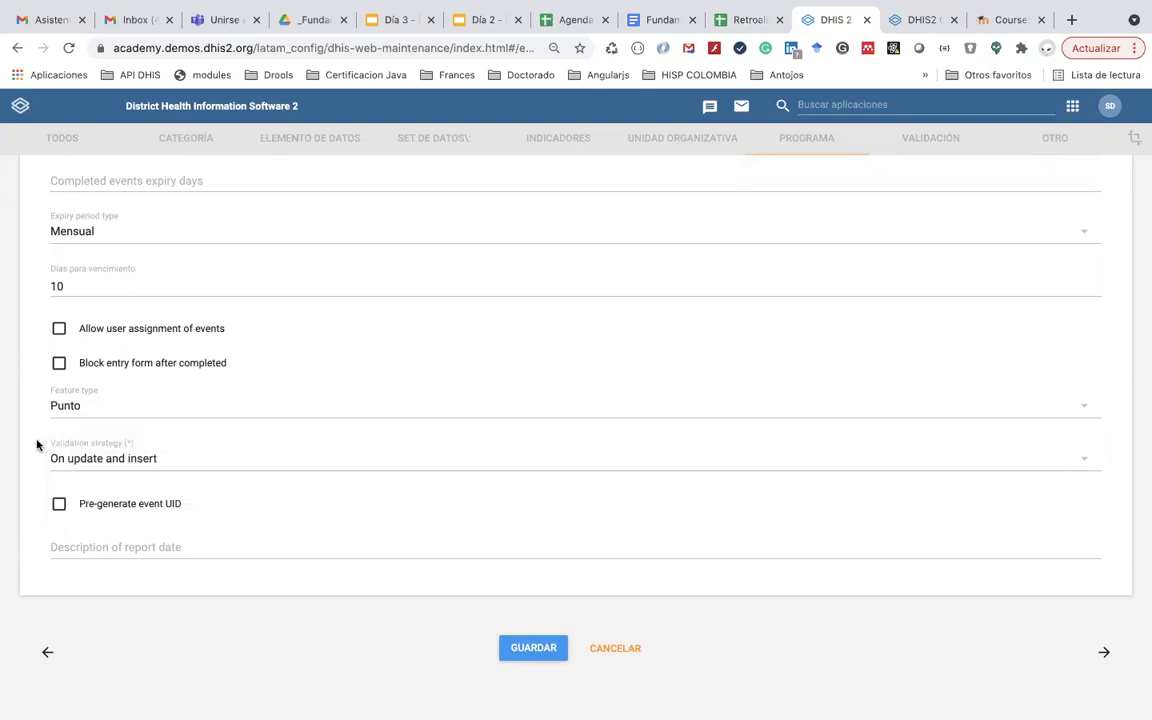
left_click(83, 458)
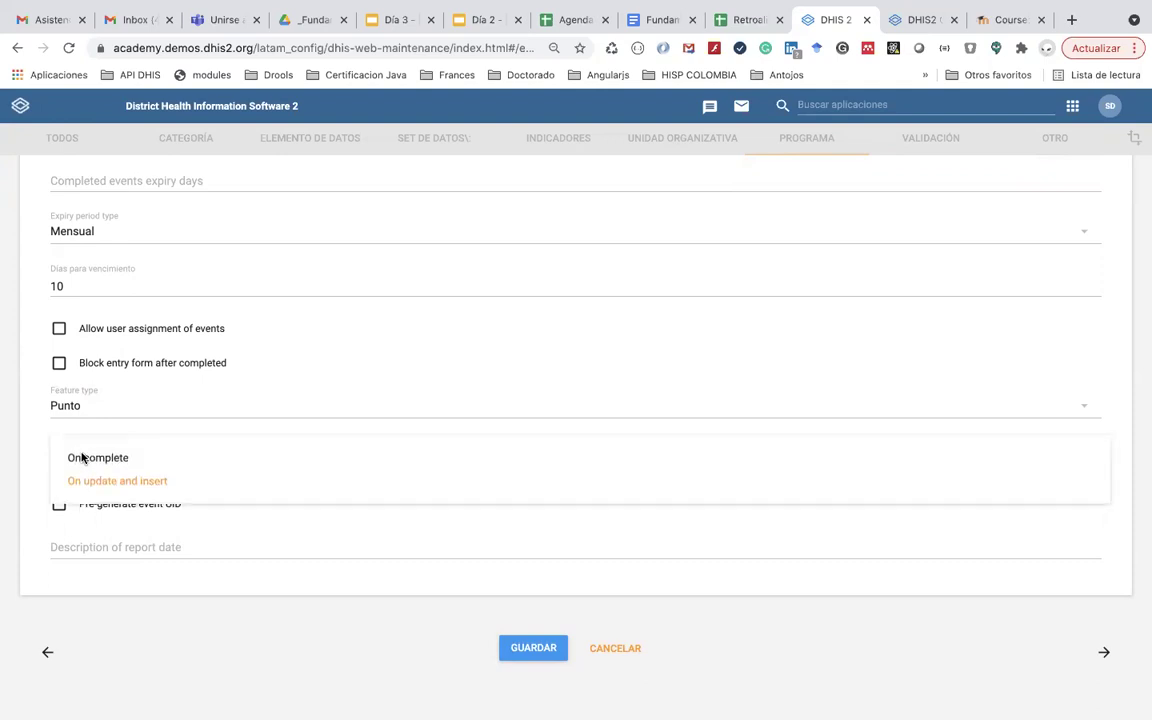
left_click(40, 435)
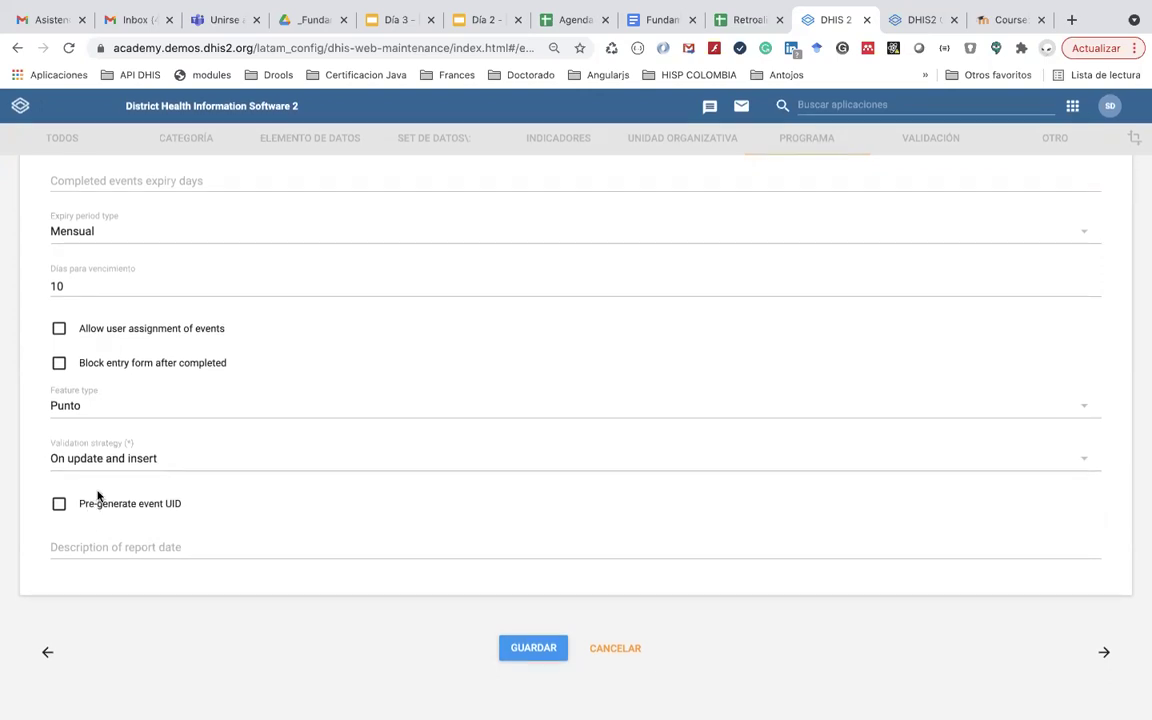
- Describe the report date as 'Fecha de la charla' and go to the Assign data elements step
left_click(96, 543)
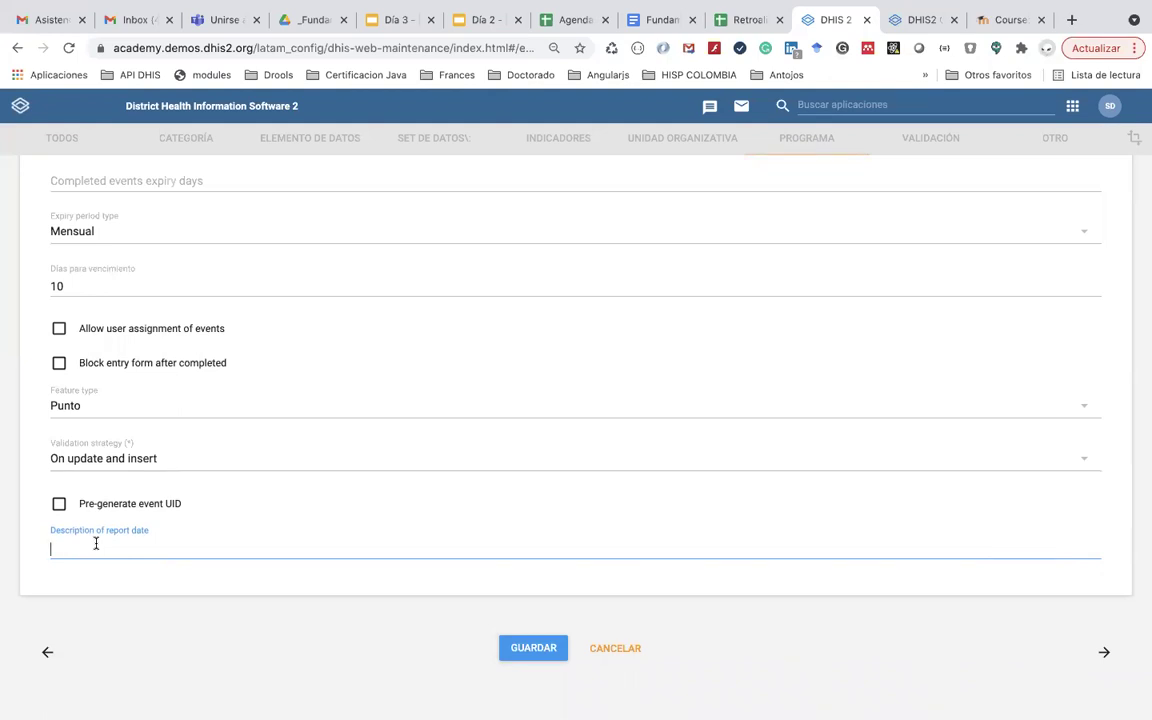
type("Fecha de la charla")
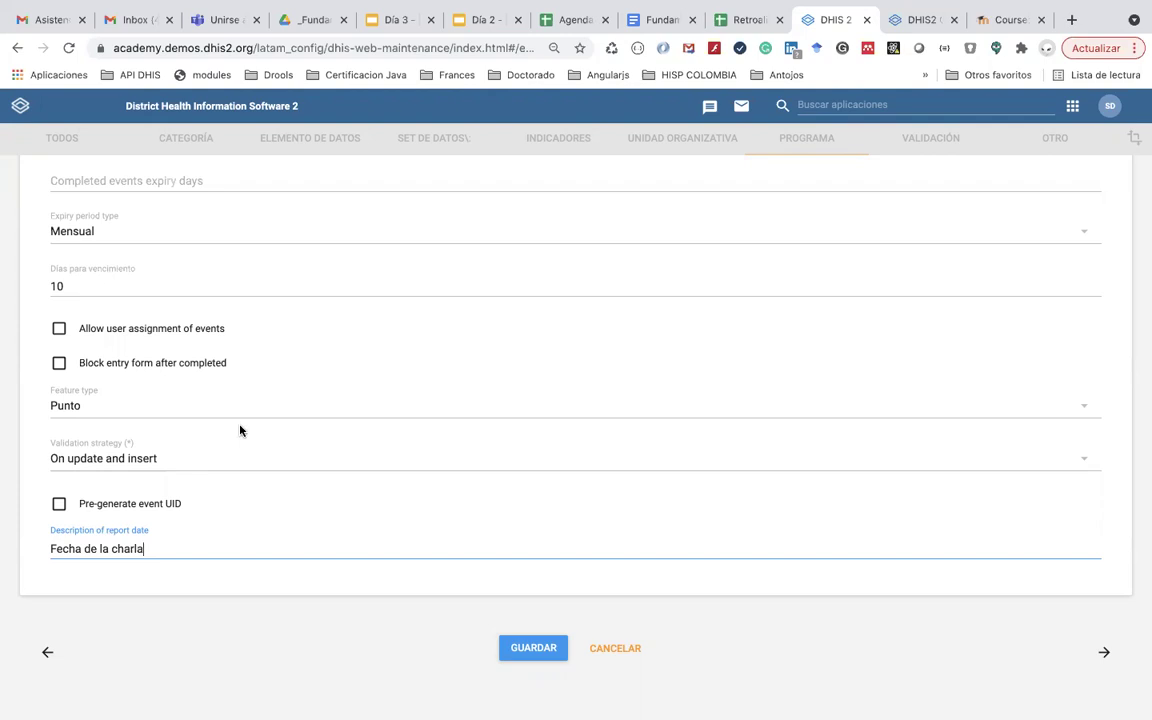
scroll(239, 429, "up", 15)
scroll(240, 429, "down", 3)
scroll(240, 429, "up", 3)
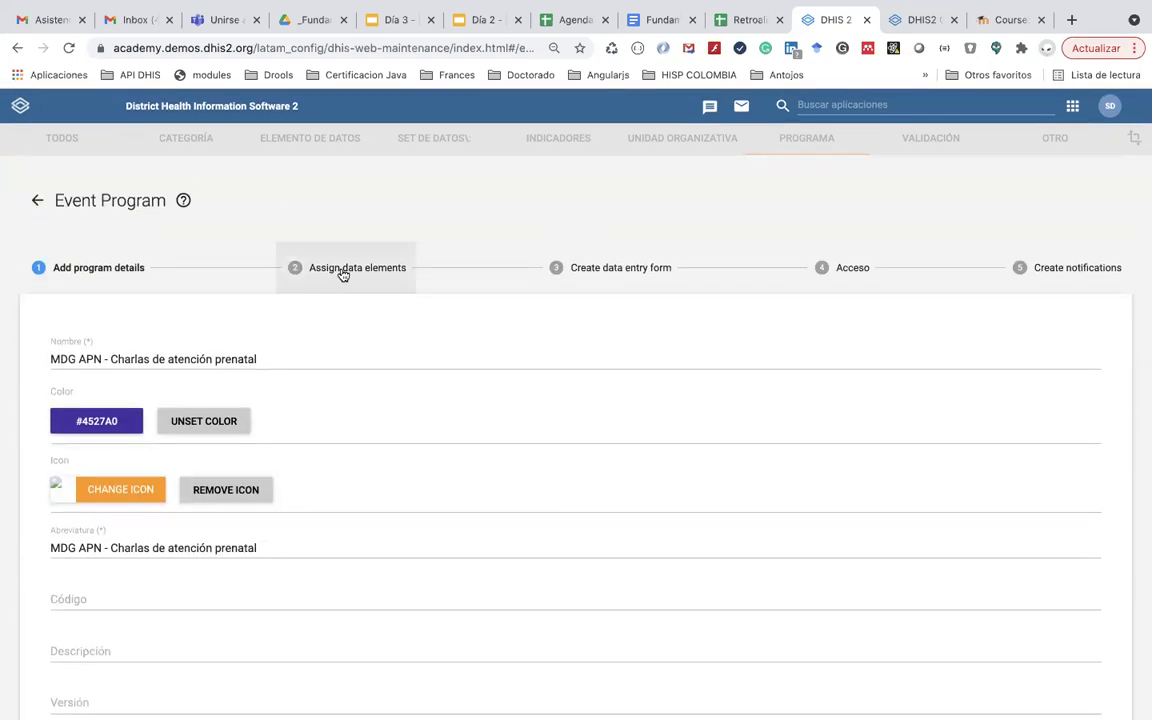
left_click(342, 272)
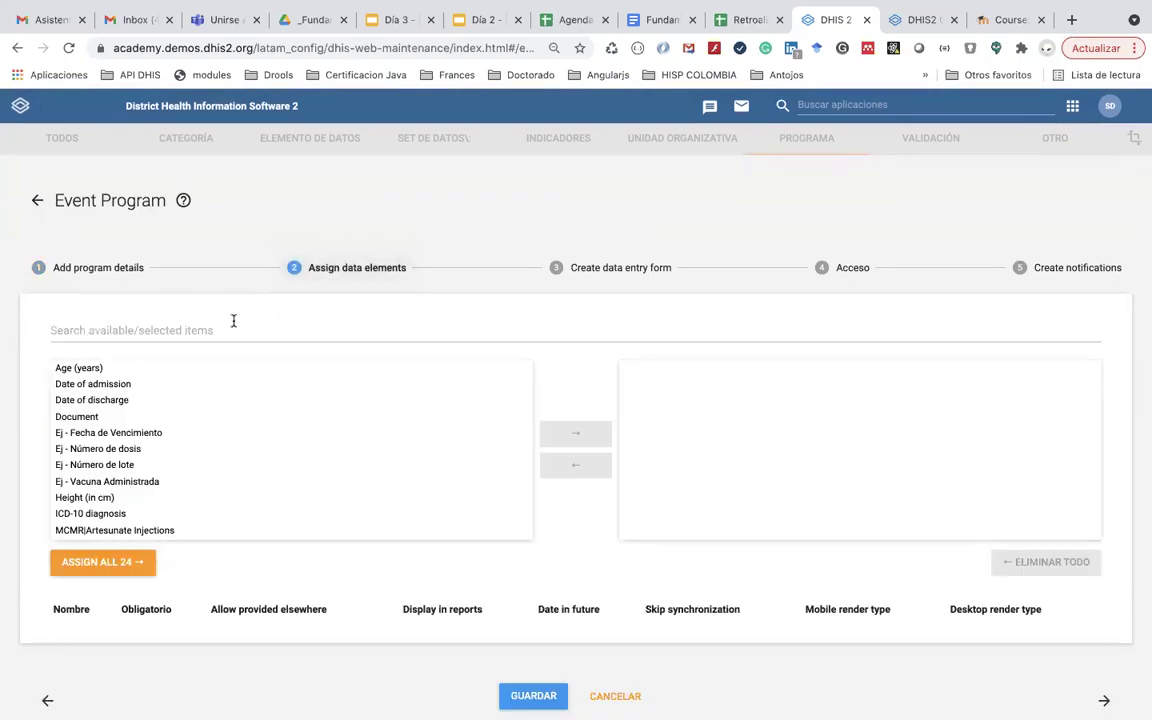
left_click(129, 329)
type("MDG")
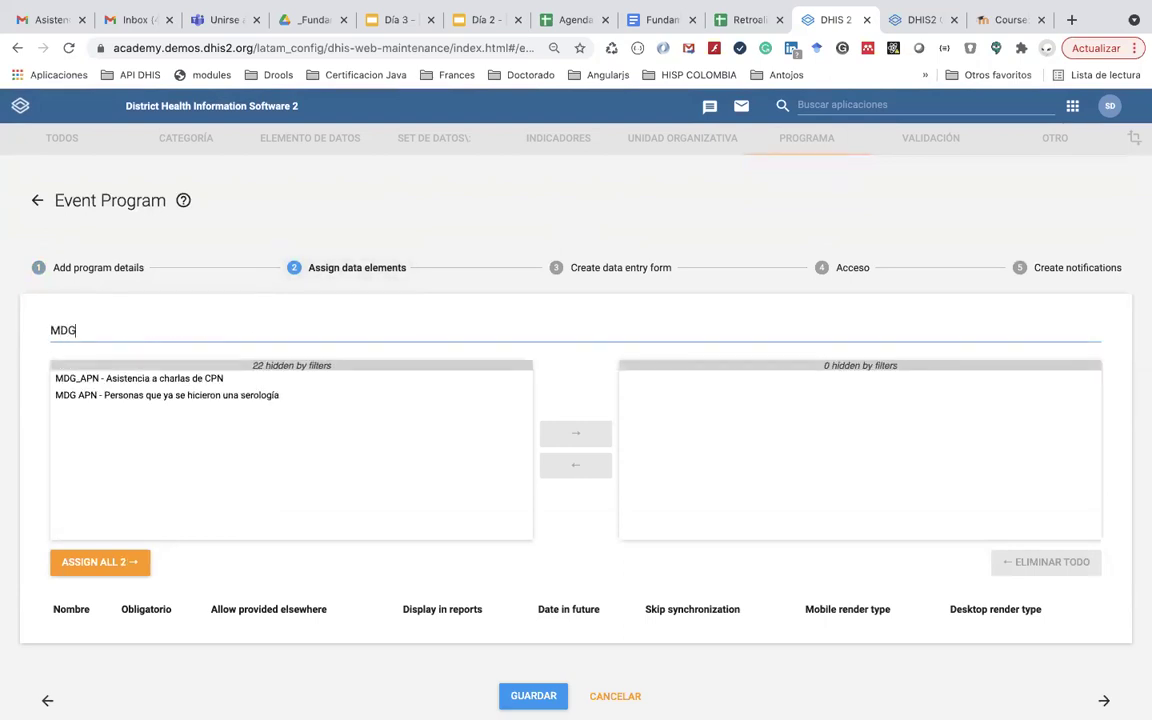
left_click(140, 379)
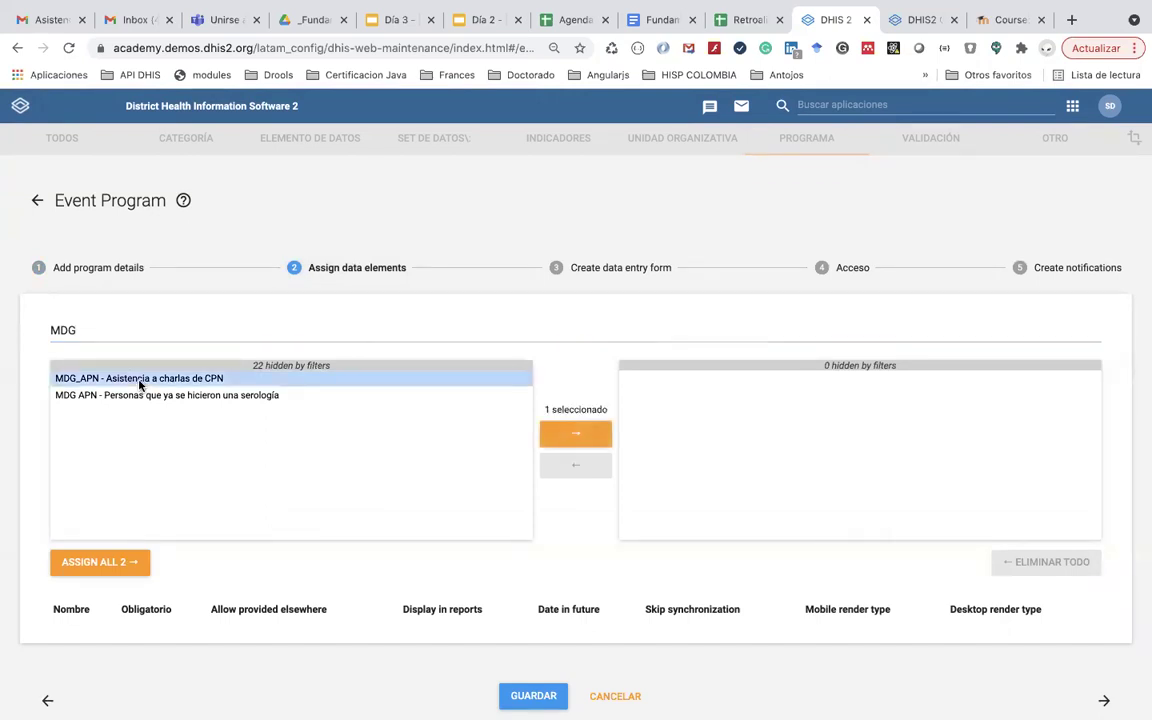
double_click(142, 379)
left_click(154, 379)
double_click(154, 379)
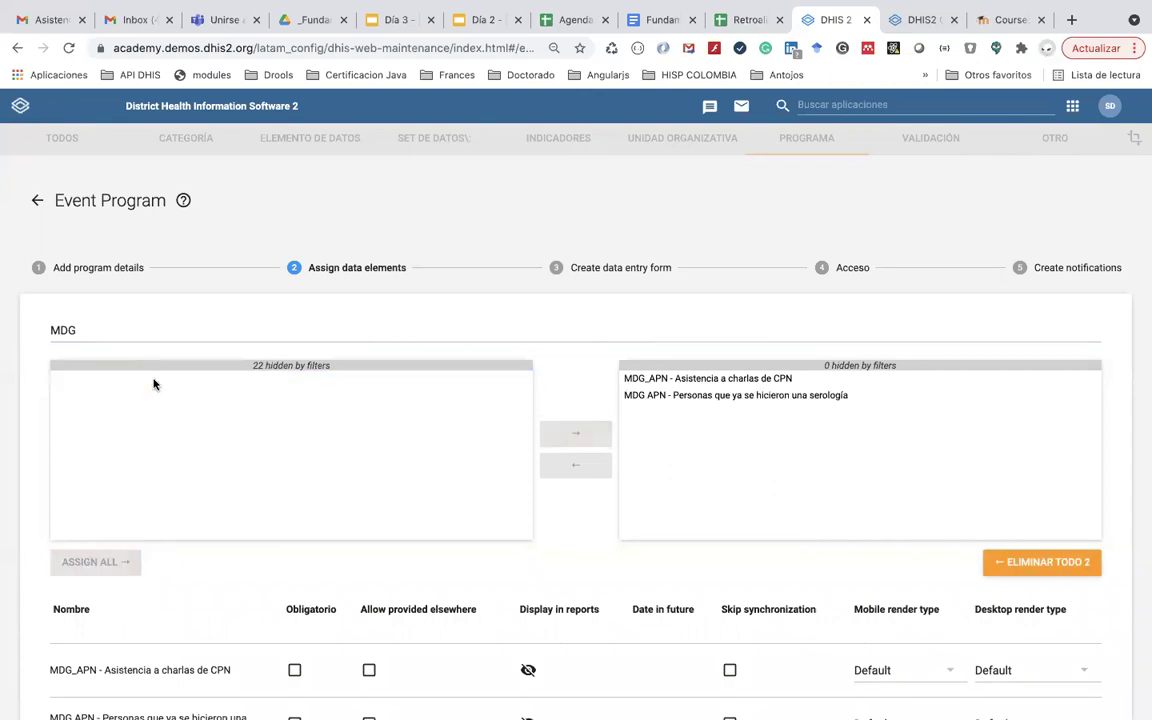
scroll(213, 438, "down", 3)
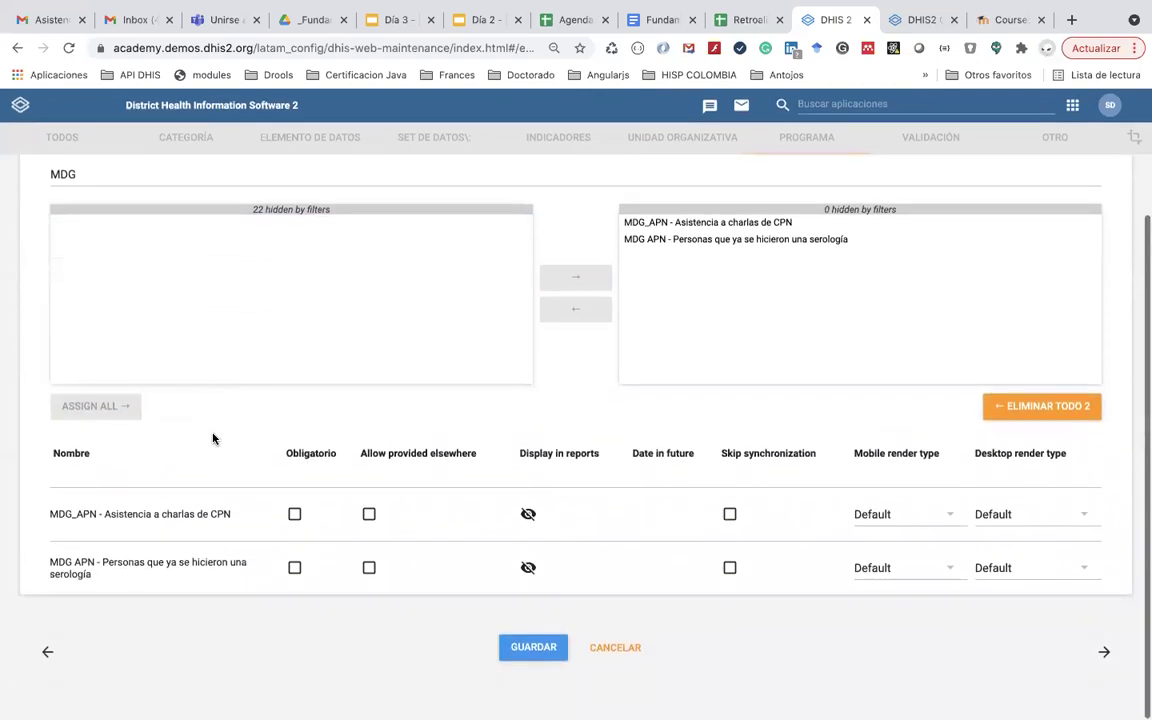
left_click(294, 516)
left_click(294, 568)
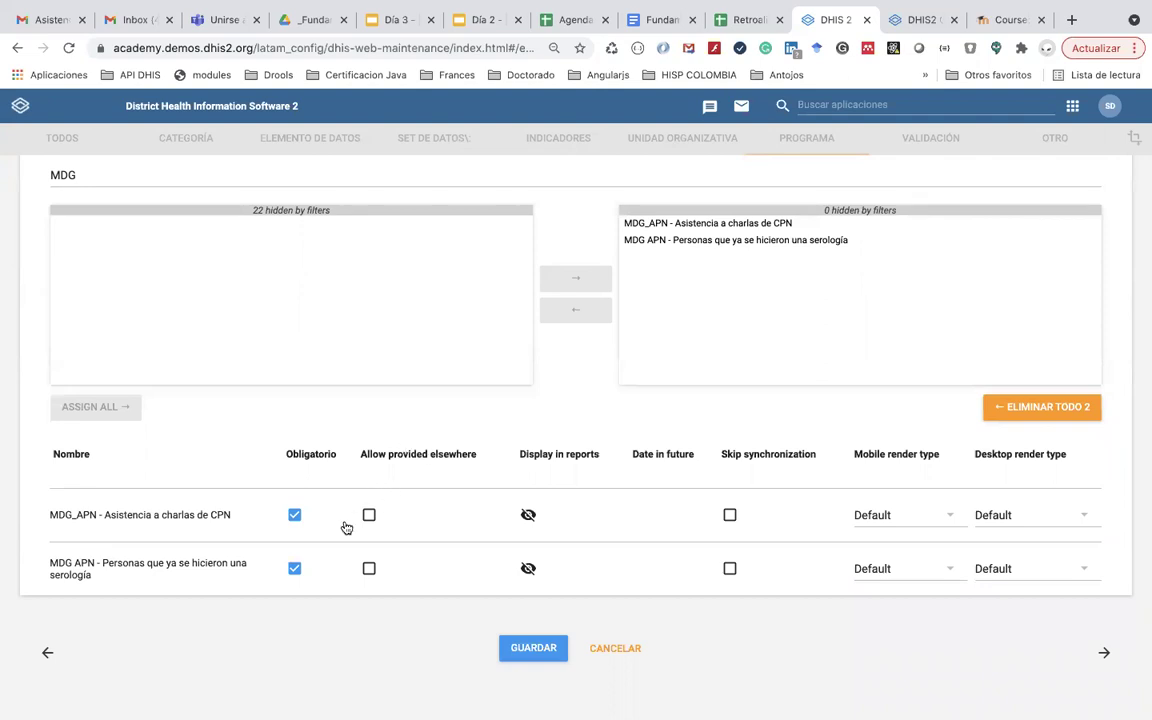
left_click(528, 514)
left_click(528, 569)
left_click(945, 520)
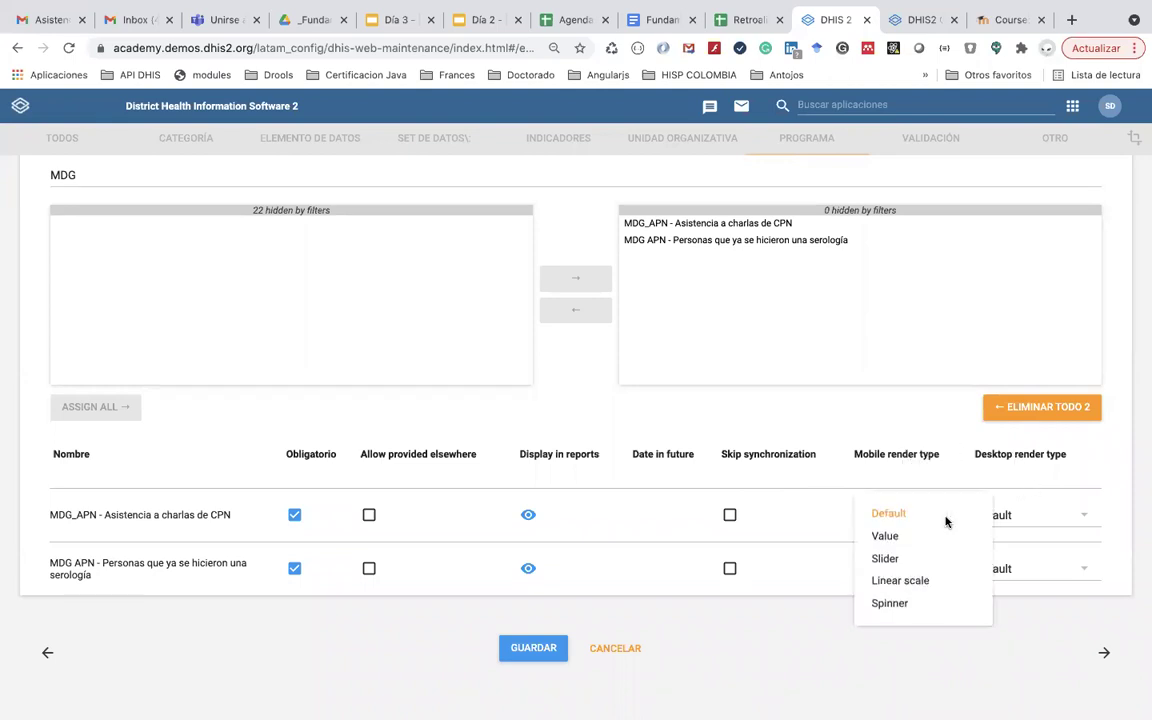
left_click(913, 429)
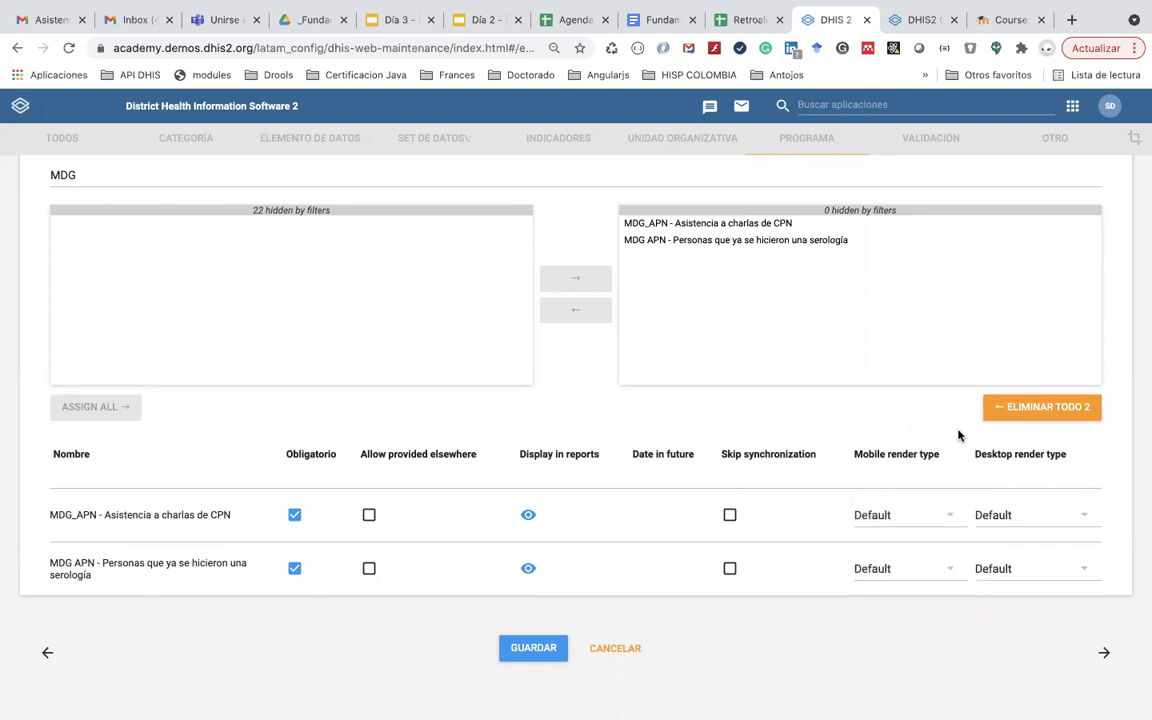
left_click(1060, 514)
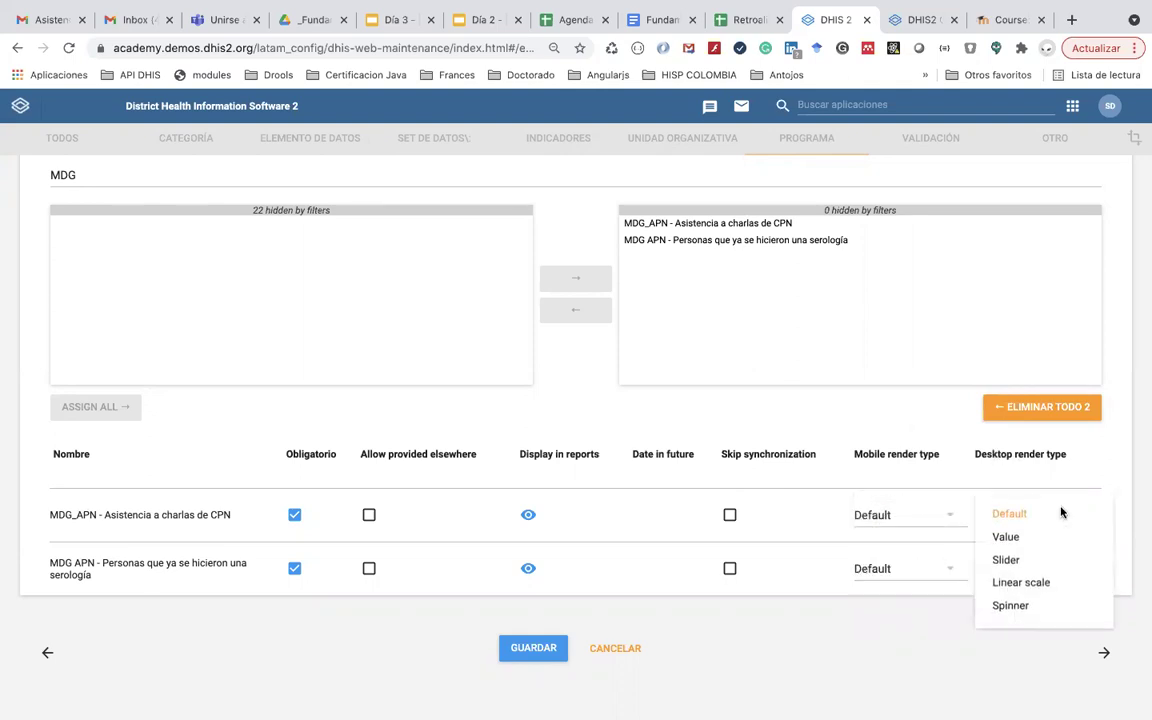
left_click(975, 442)
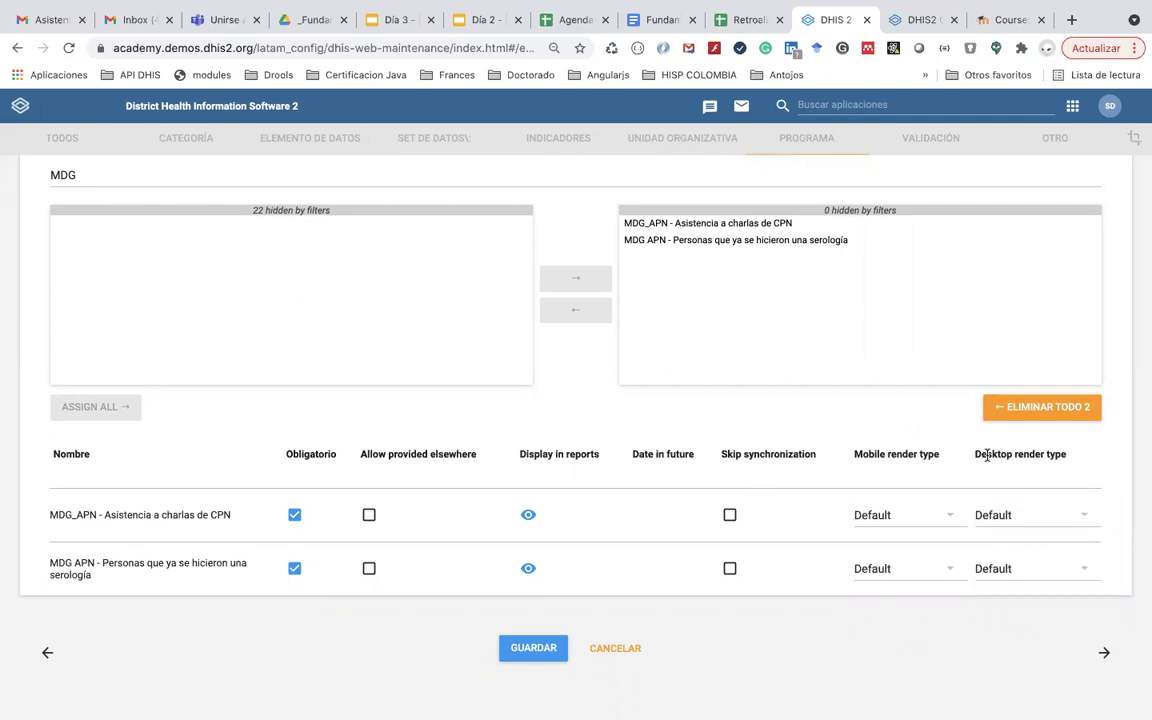
scroll(846, 432, "up", 3)
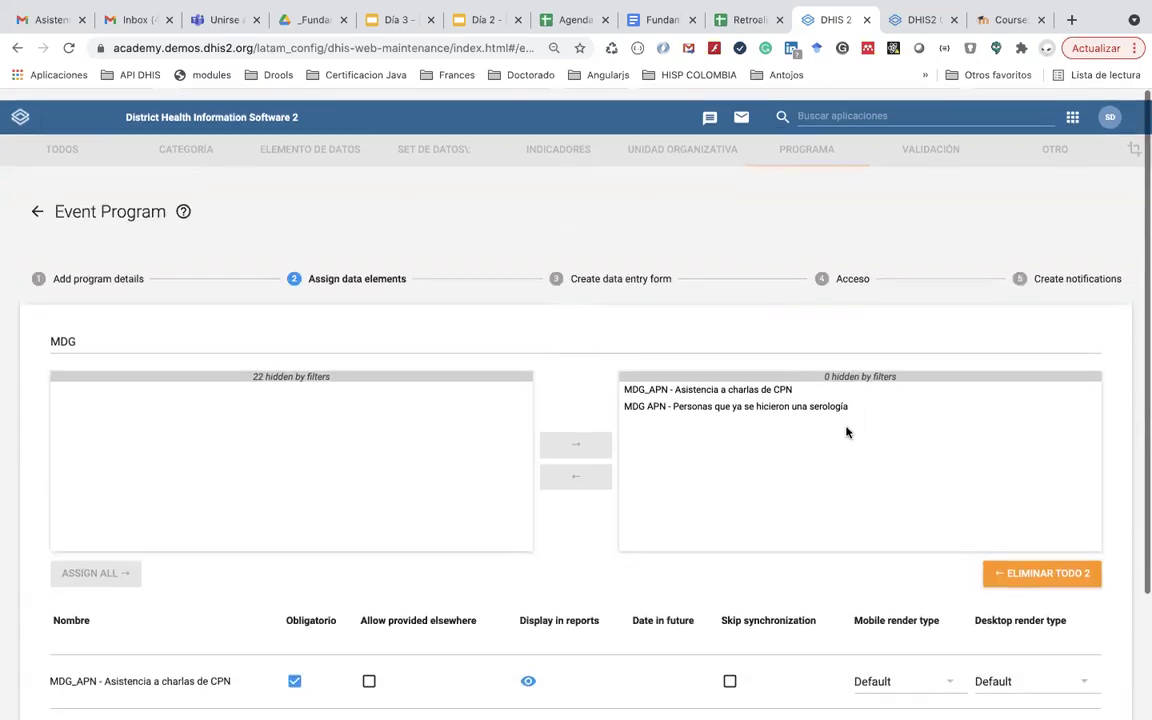
- Go to the Create data entry form step, review the basic order, then choose the Sección layout
left_click(632, 272)
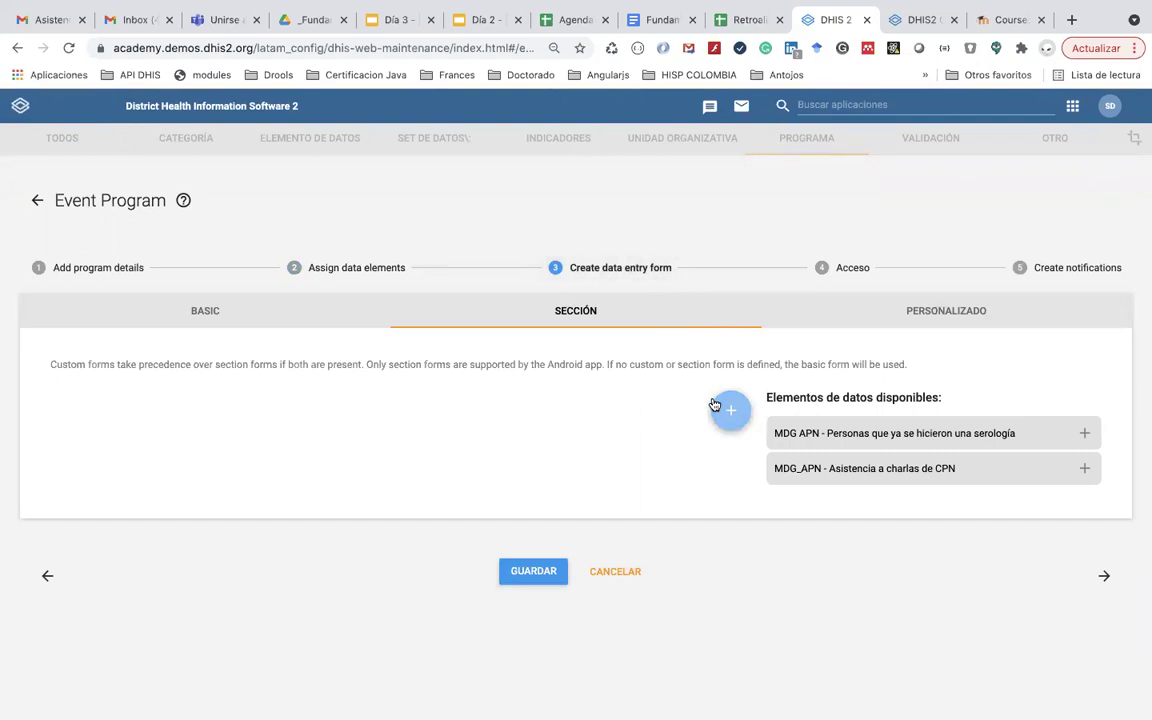
left_click(173, 316)
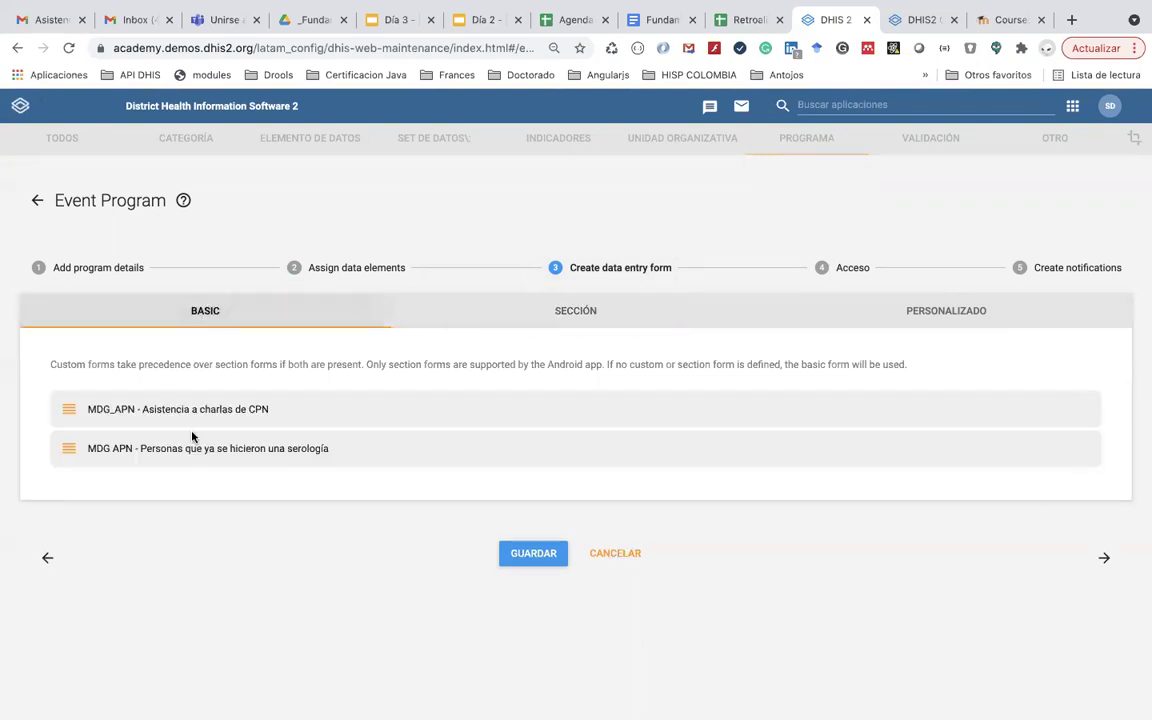
mouse_move(197, 452)
left_mouse_down()
mouse_move(200, 404)
mouse_move(199, 460)
left_mouse_up()
left_click(532, 314)
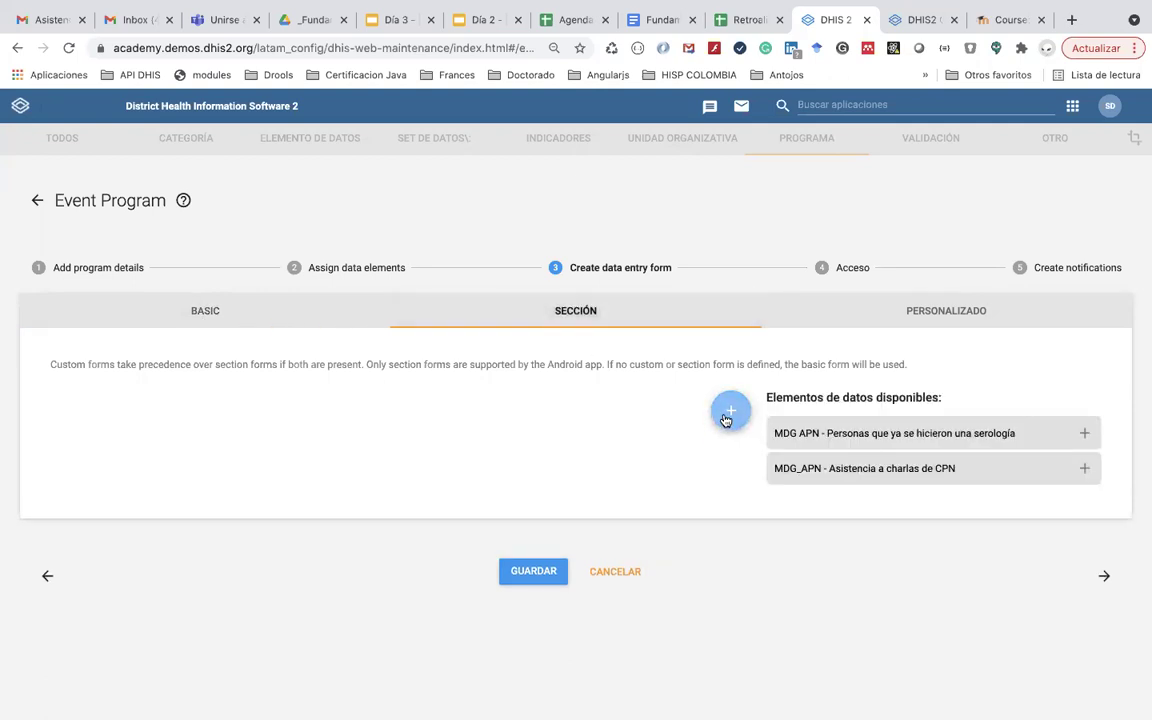
- Add a 'Datos generales' section holding the serología and charlas de CPN data elements
left_click(727, 416)
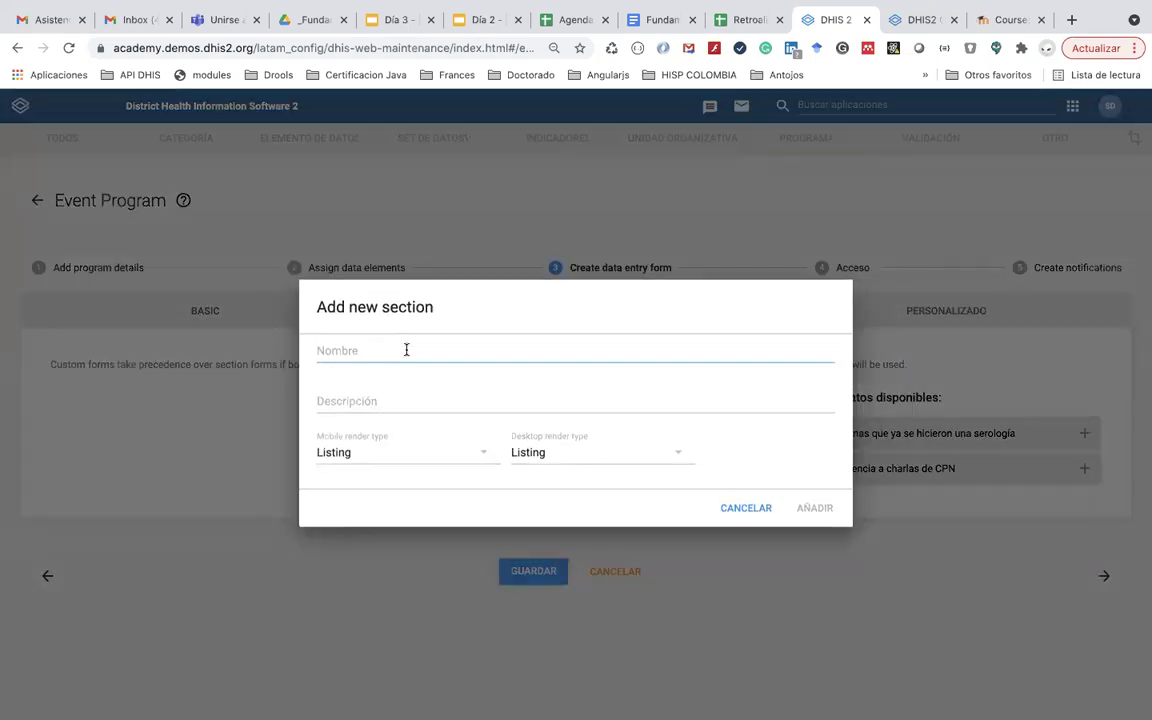
type("Datos generales")
left_click(814, 509)
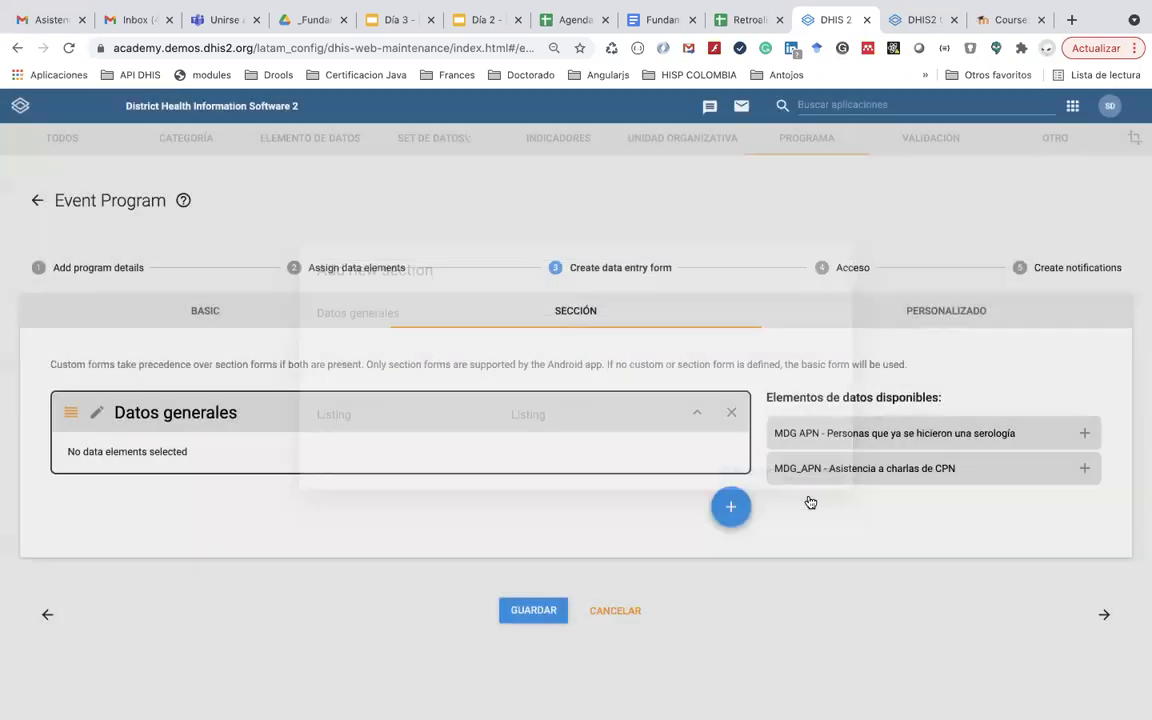
left_click_drag(847, 435, 604, 459)
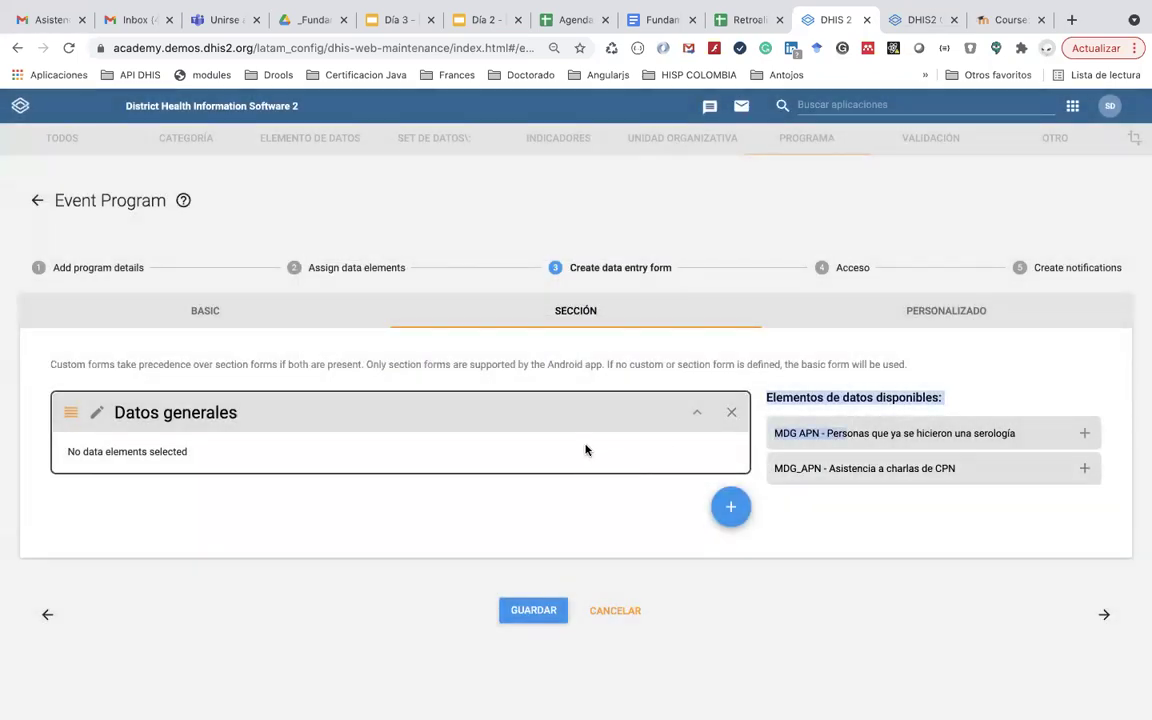
left_click(587, 455)
left_click(1085, 436)
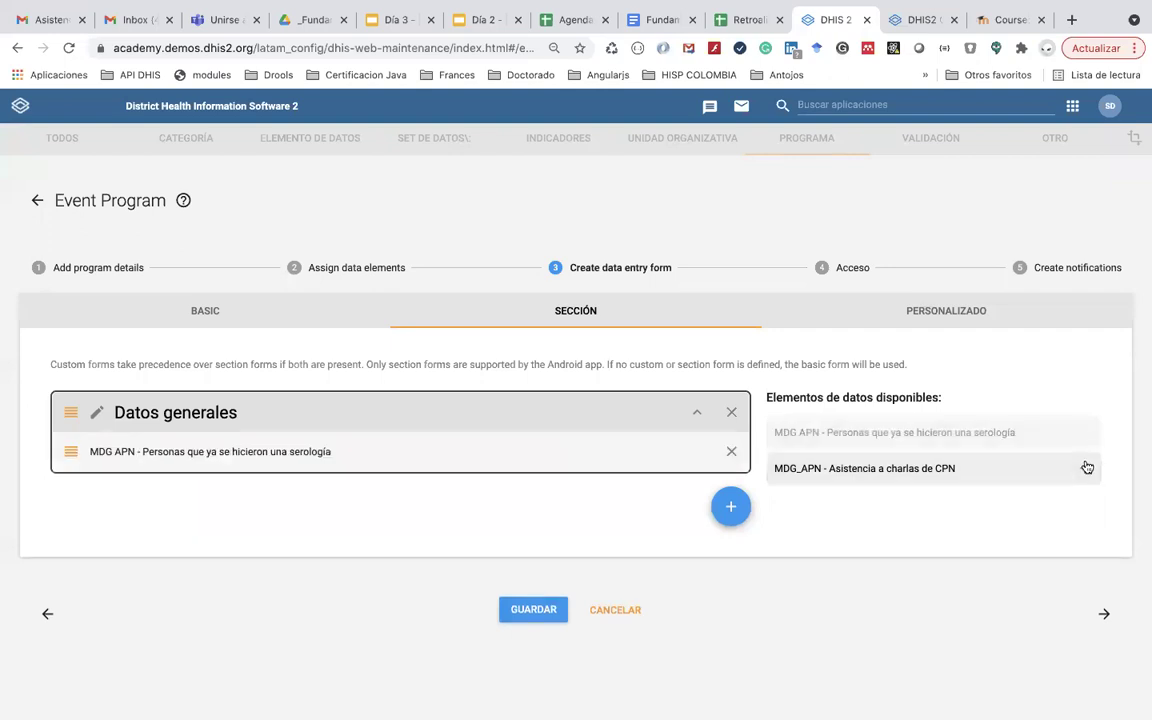
left_click(1085, 468)
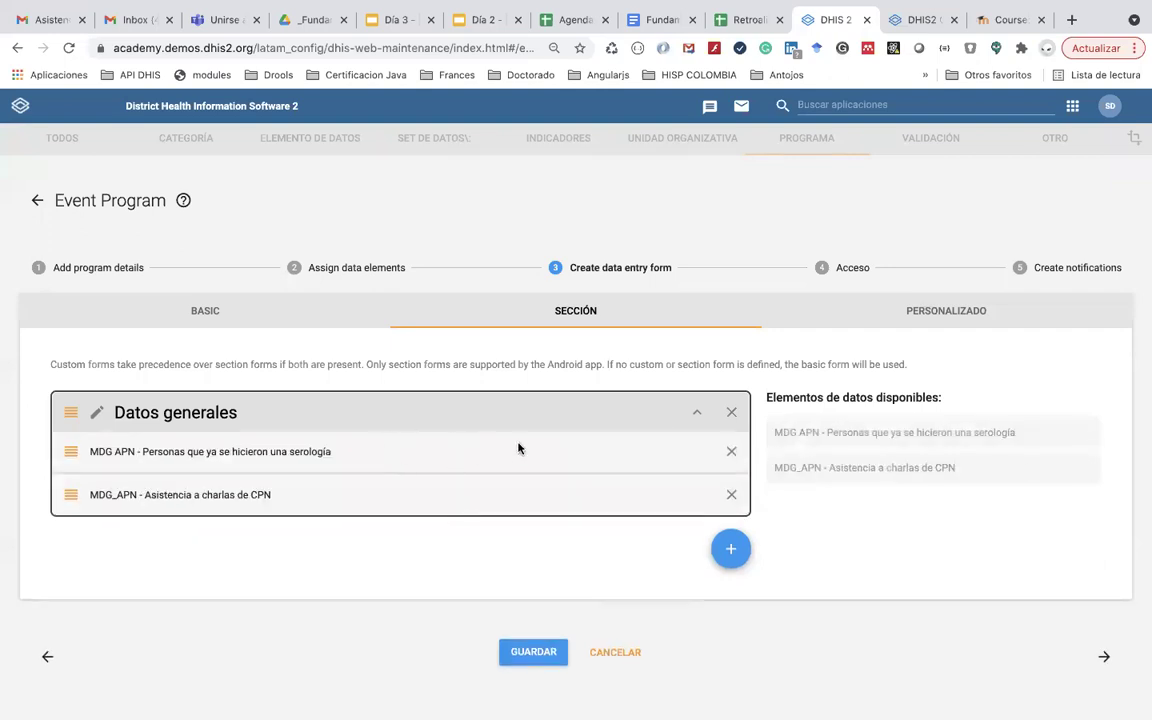
left_click(931, 309)
scroll(486, 554, "down", 2)
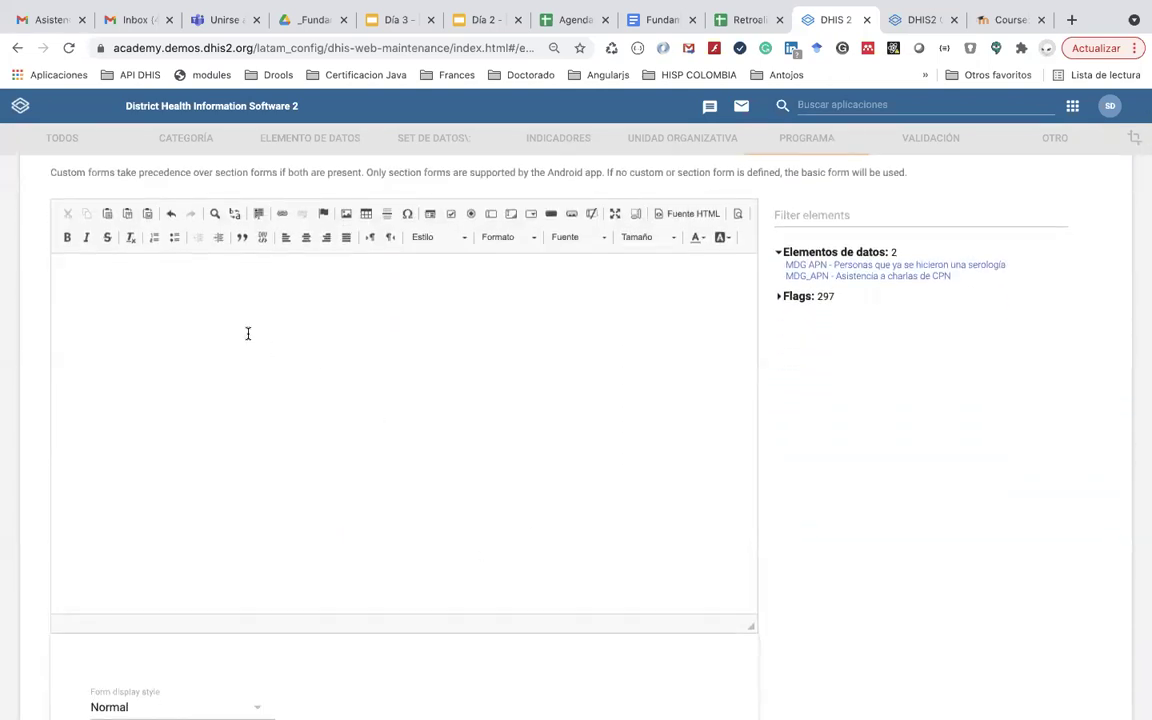
- Inspect the empty custom form and its HTML source, then return to the Sección layout
left_click(230, 321)
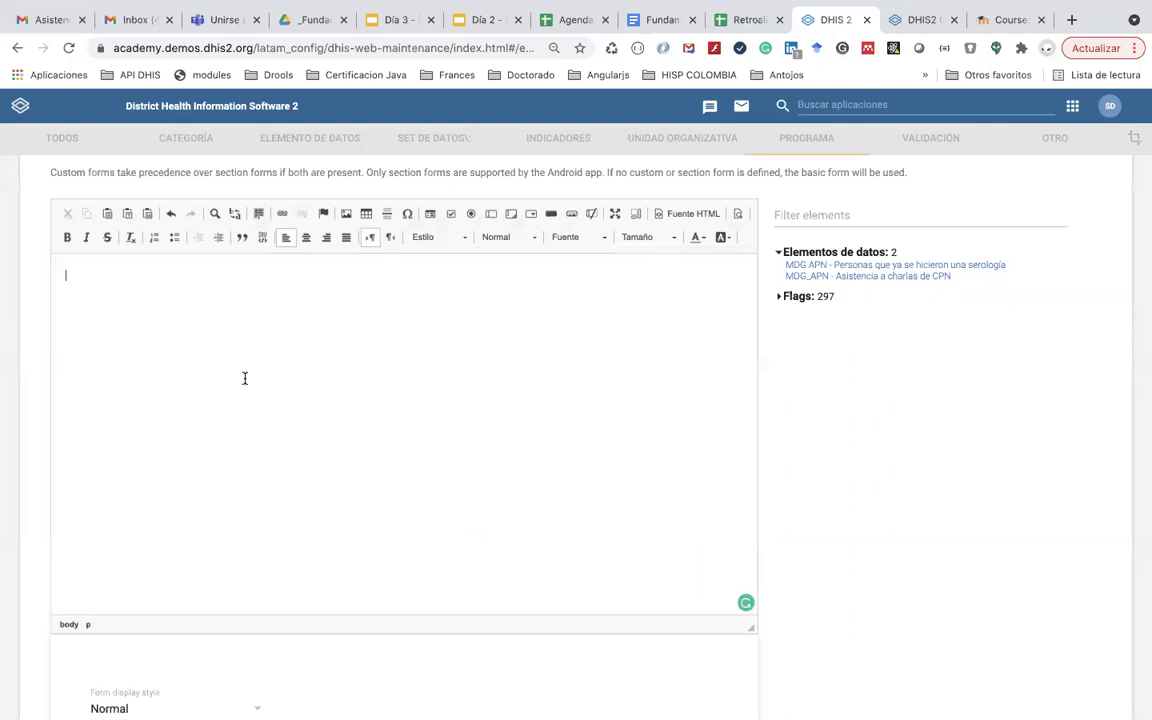
scroll(230, 370, "up", 3)
scroll(224, 368, "down", 3)
scroll(224, 368, "up", 1)
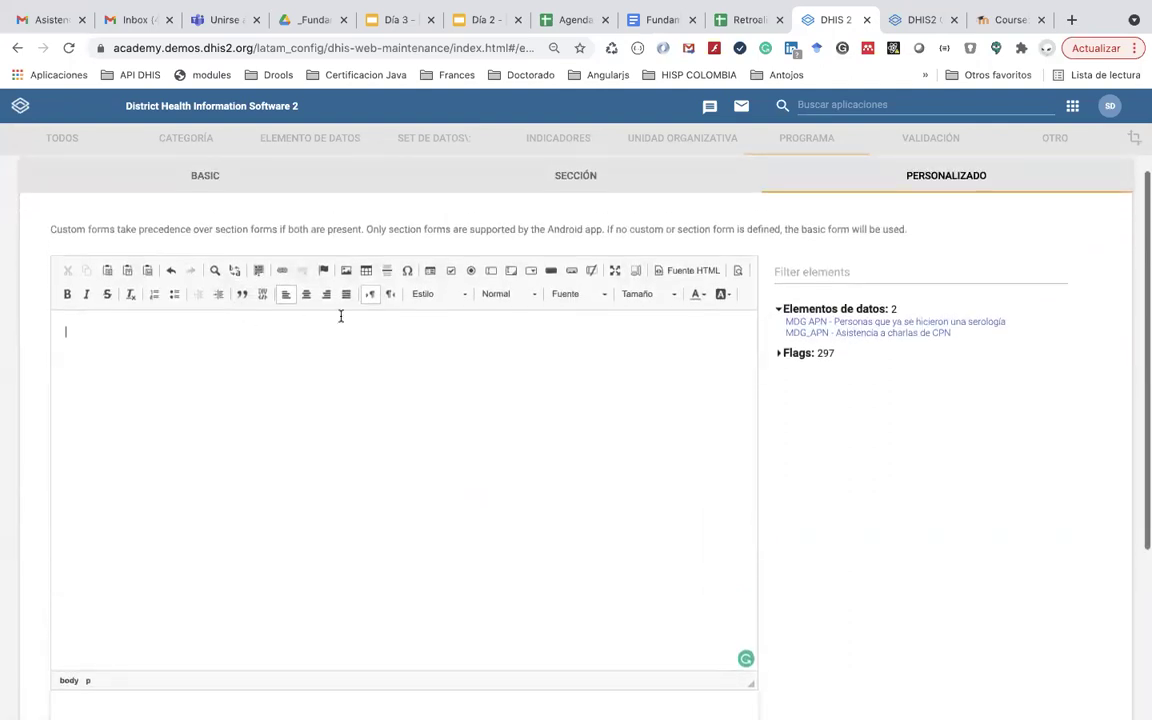
left_click(684, 272)
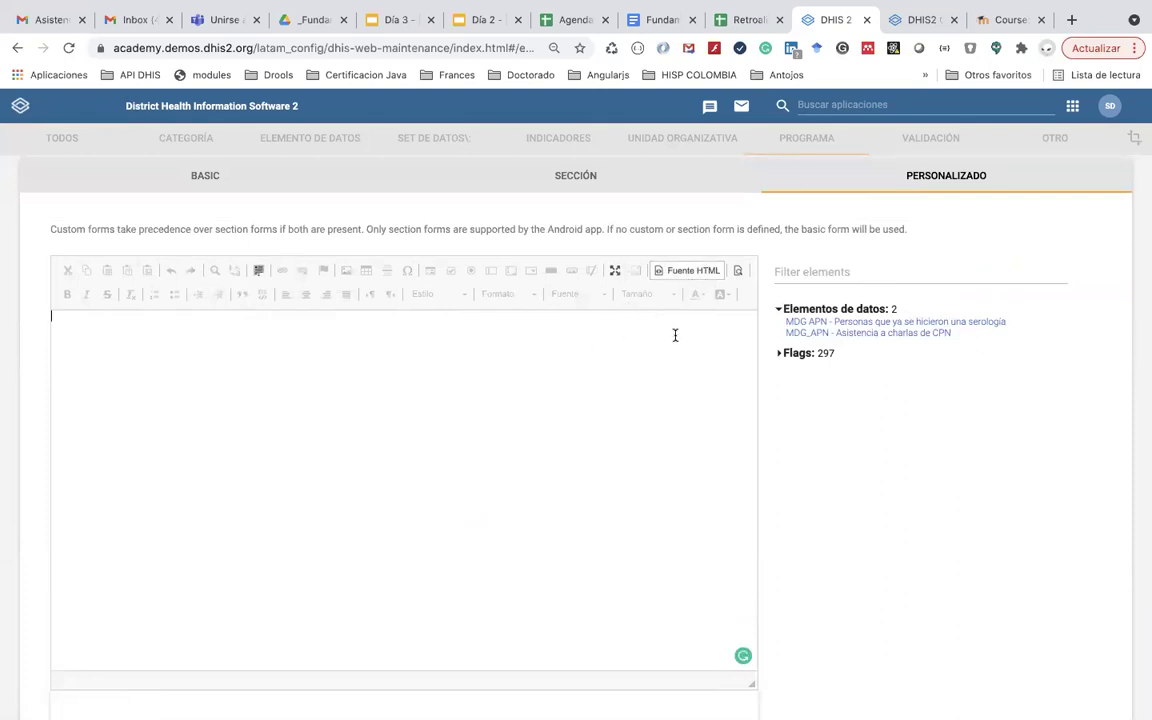
scroll(566, 501, "down", 10)
scroll(566, 506, "up", 10)
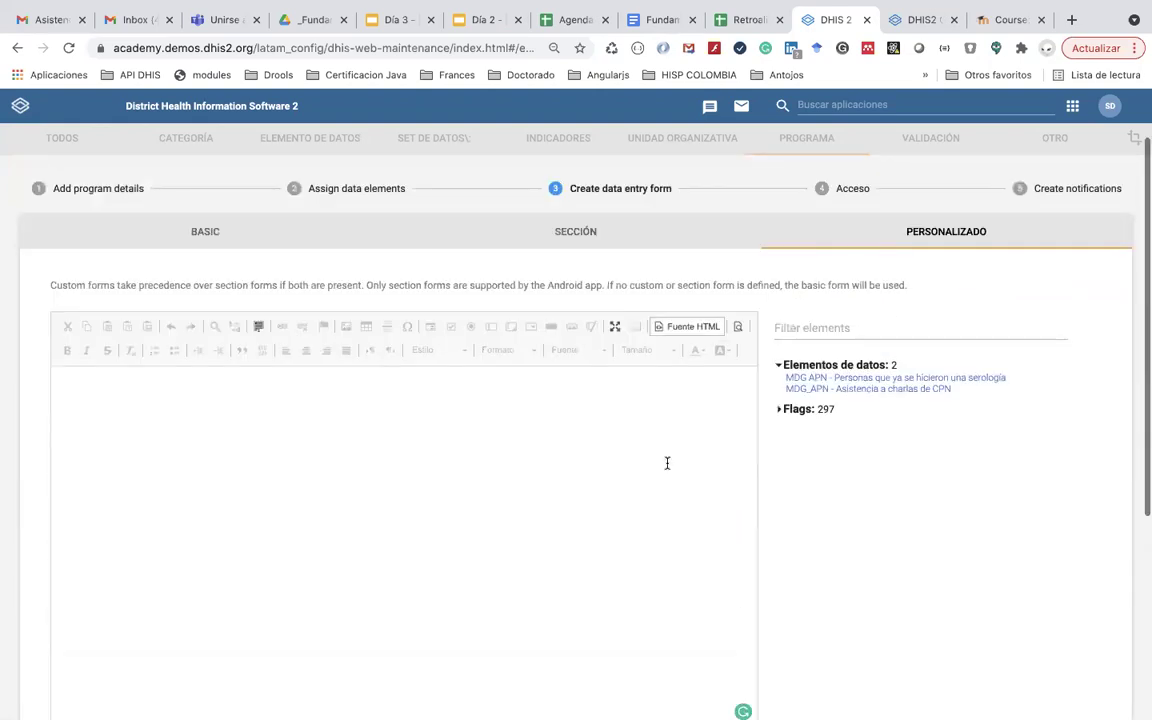
scroll(667, 463, "up", 2)
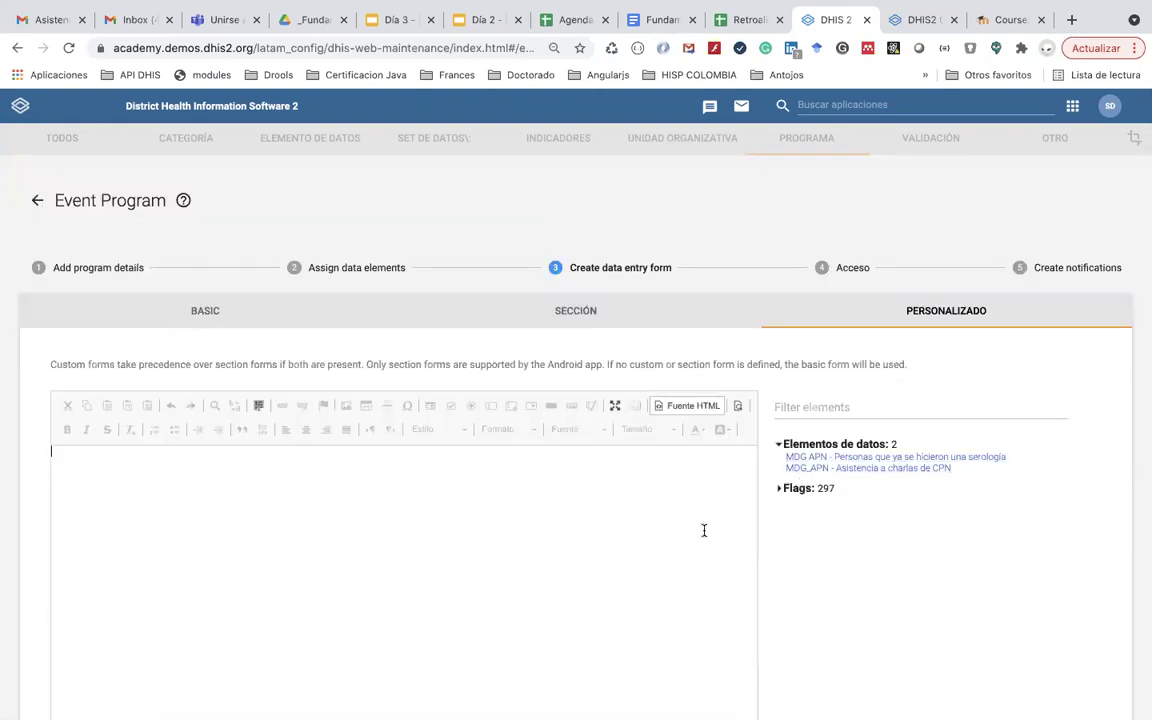
left_click(572, 316)
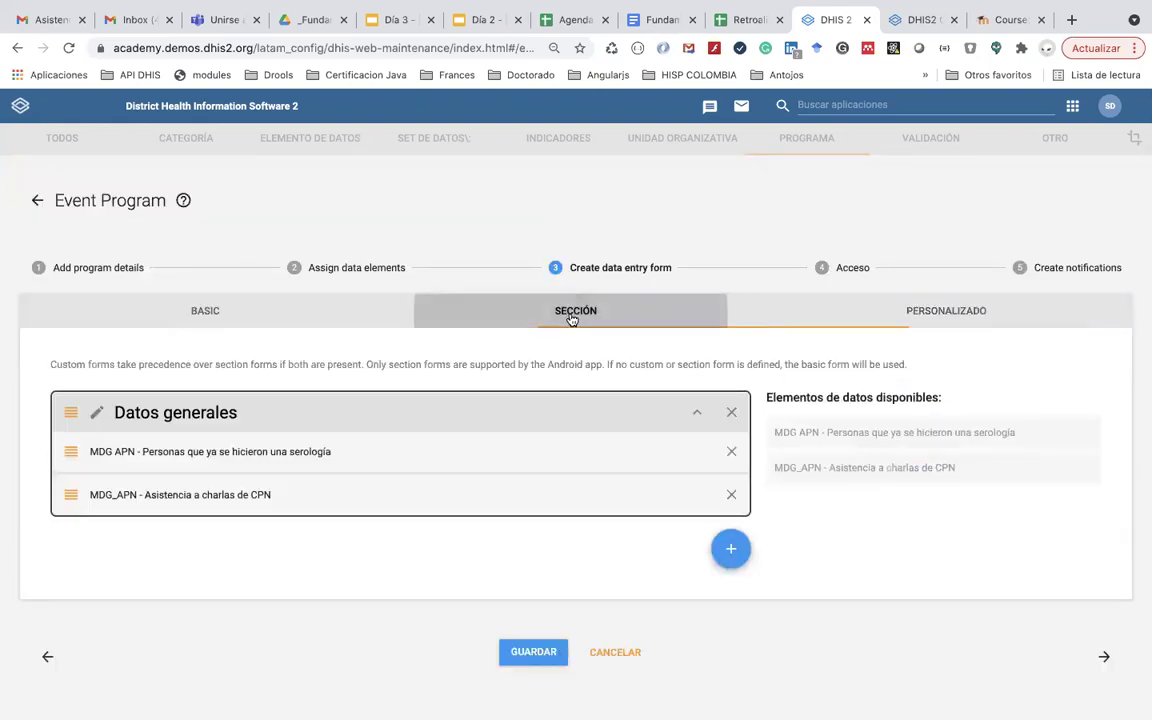
- Grant the JM_México organisation unit access under Acceso and save the event program
left_click(837, 281)
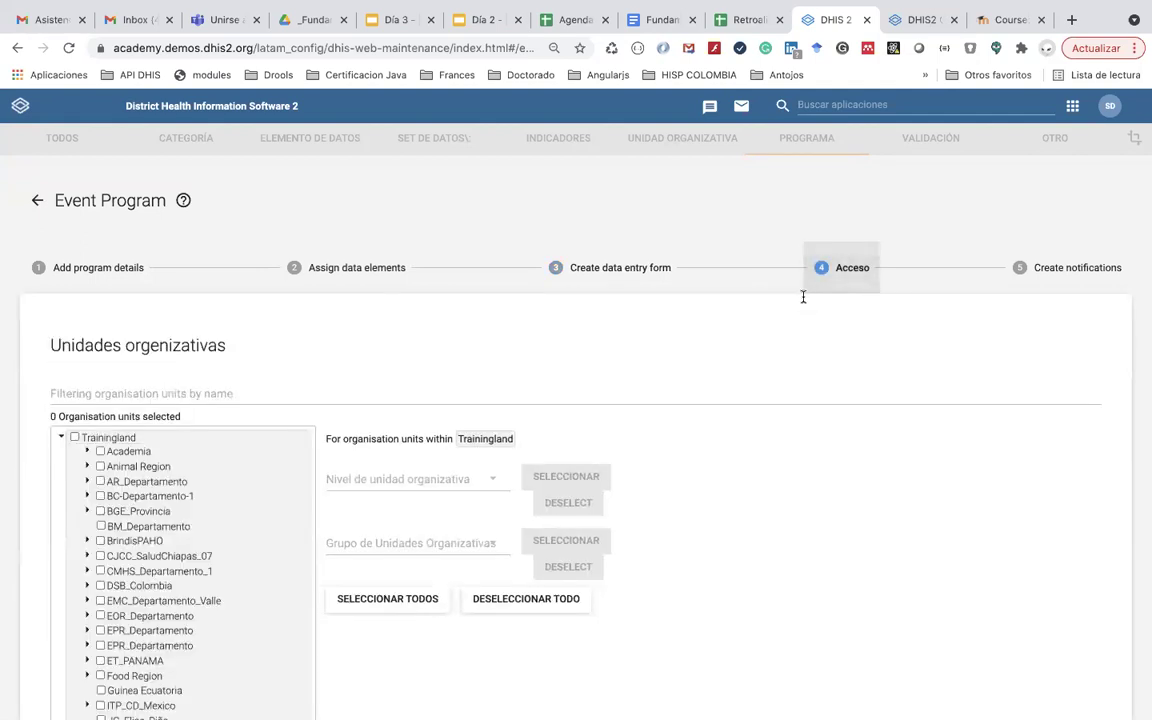
scroll(400, 553, "down", 1)
scroll(400, 553, "down", 3)
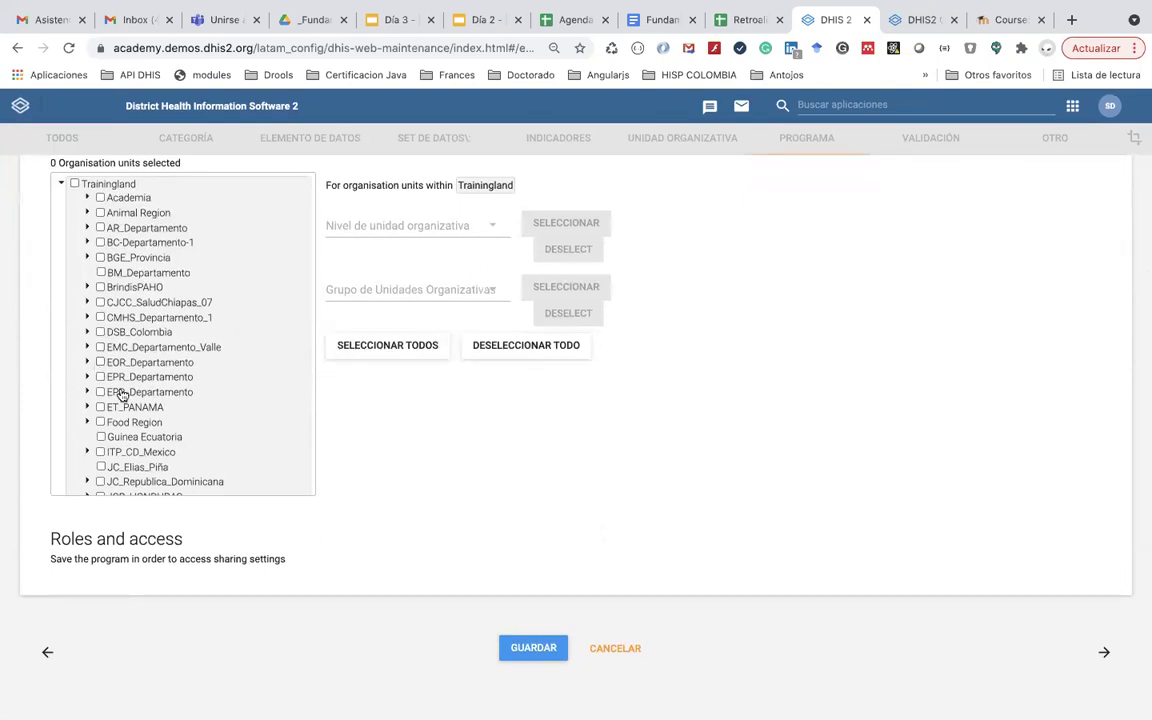
scroll(149, 419, "down", 2)
scroll(149, 419, "down", 2)
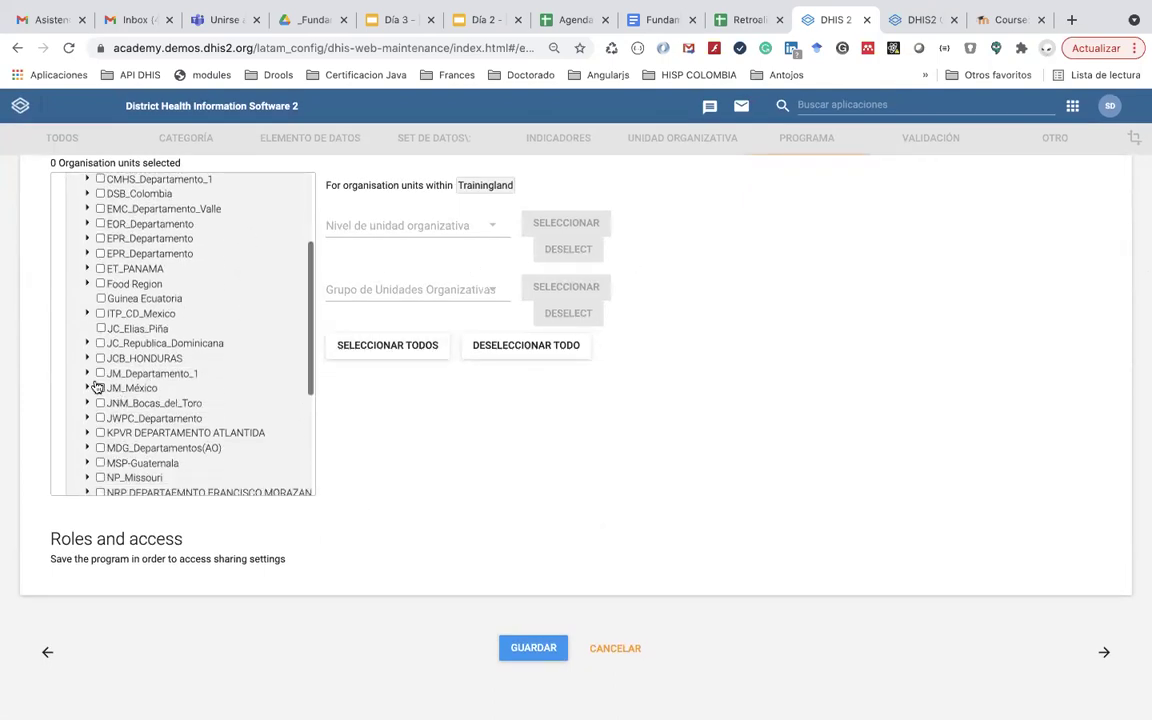
left_click(100, 388)
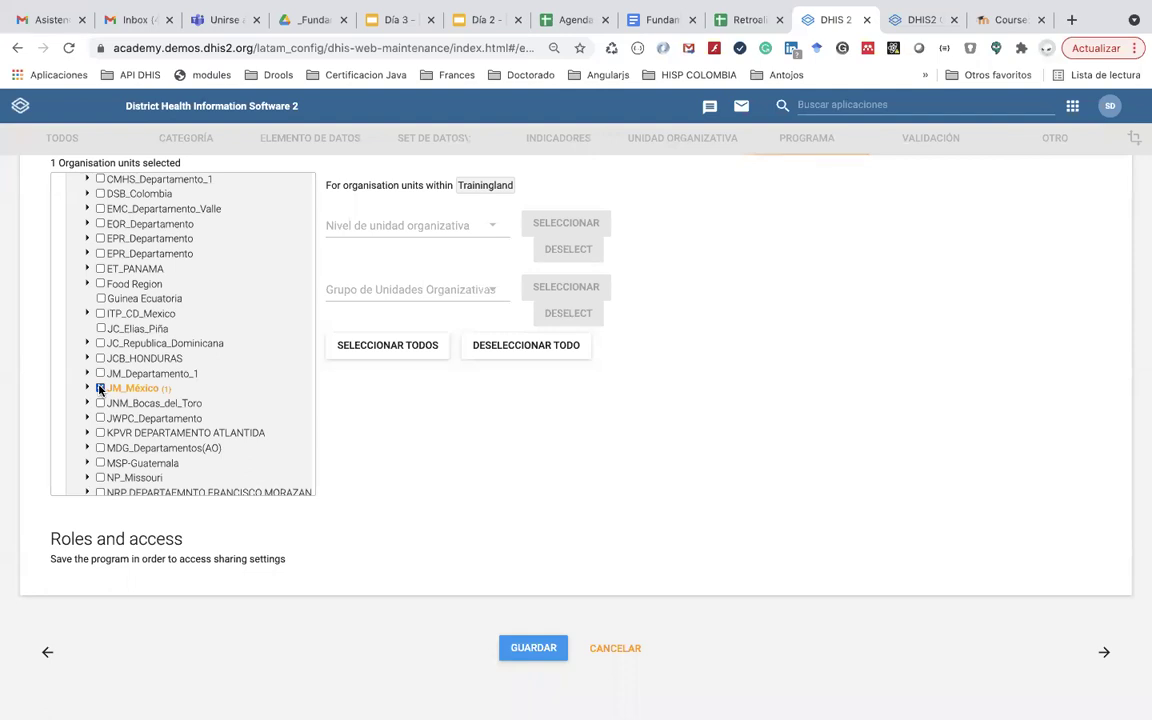
left_click(531, 649)
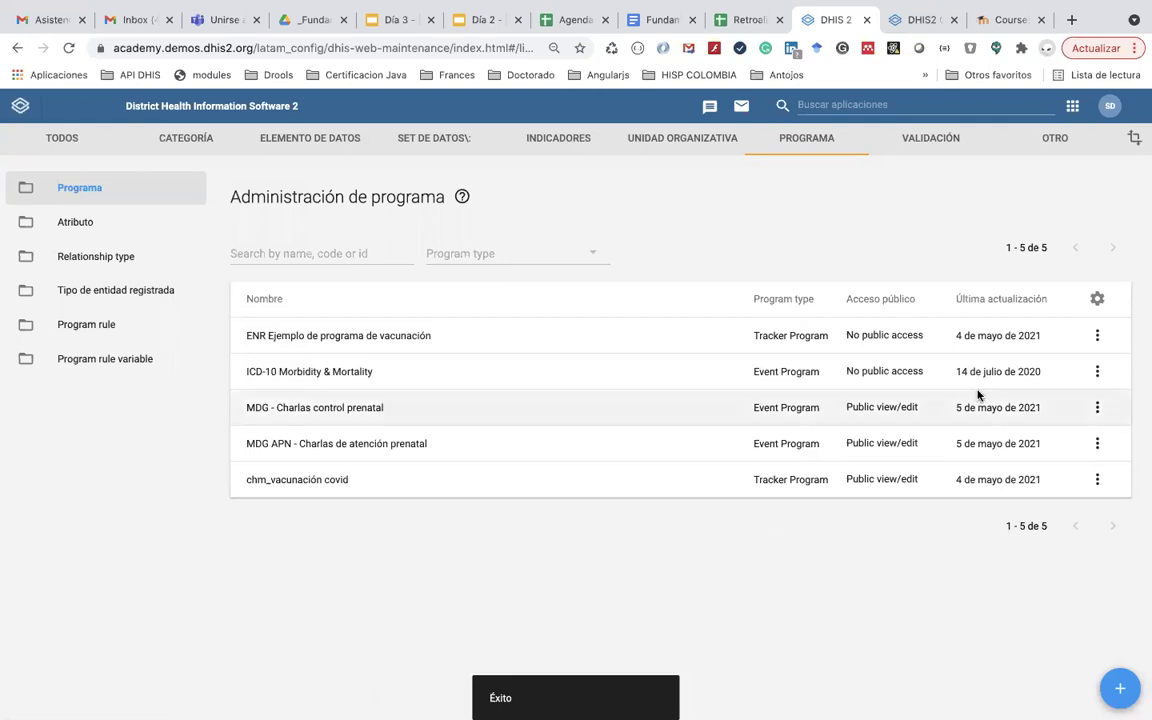
- Launch the Capture app from the DHIS2 apps menu
left_click(1072, 106)
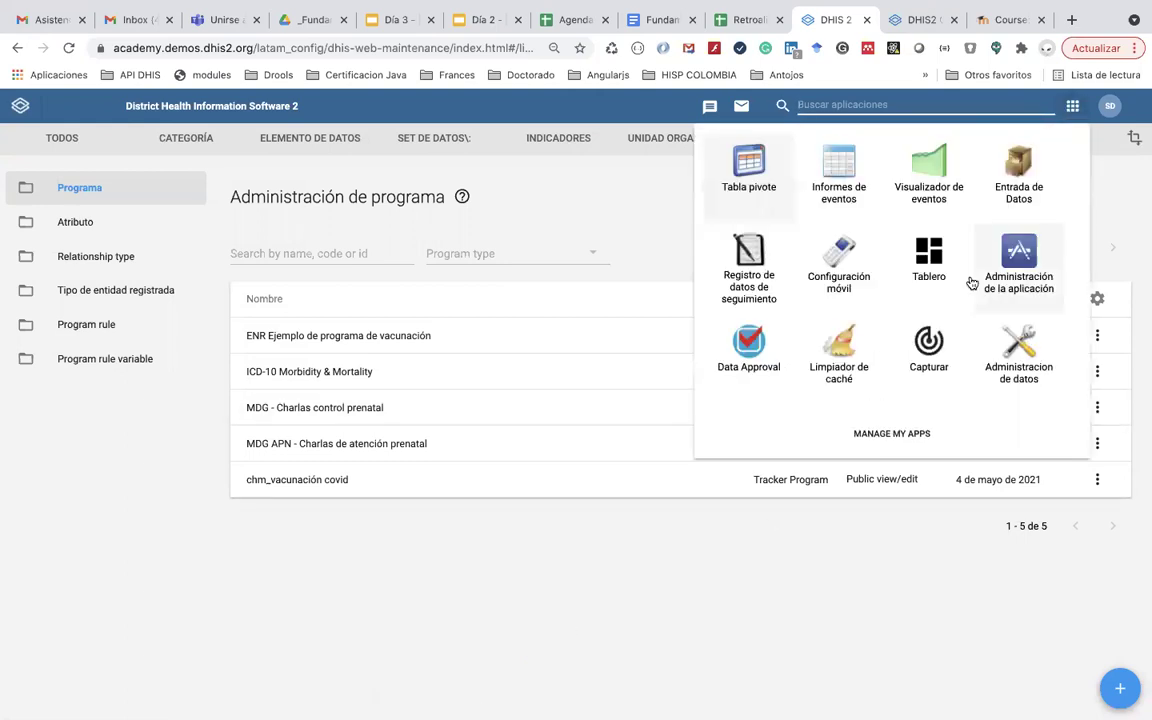
scroll(972, 284, "down", 5)
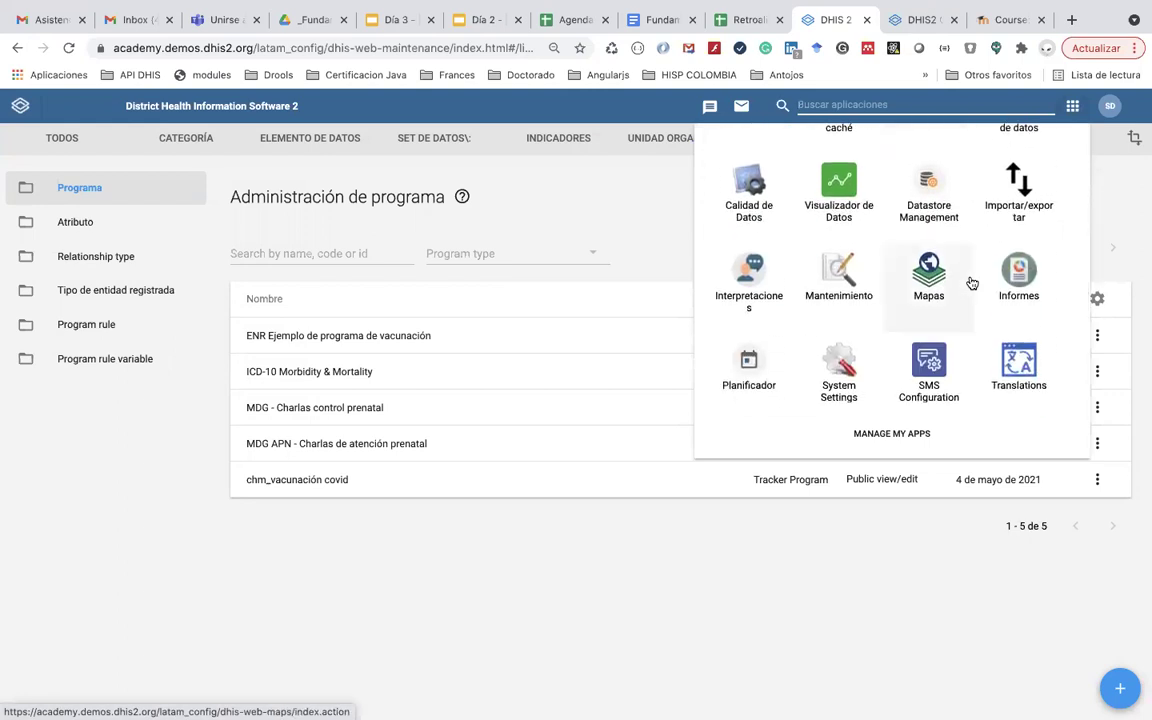
scroll(972, 284, "down", 2)
scroll(972, 284, "up", 4)
scroll(972, 284, "up", 2)
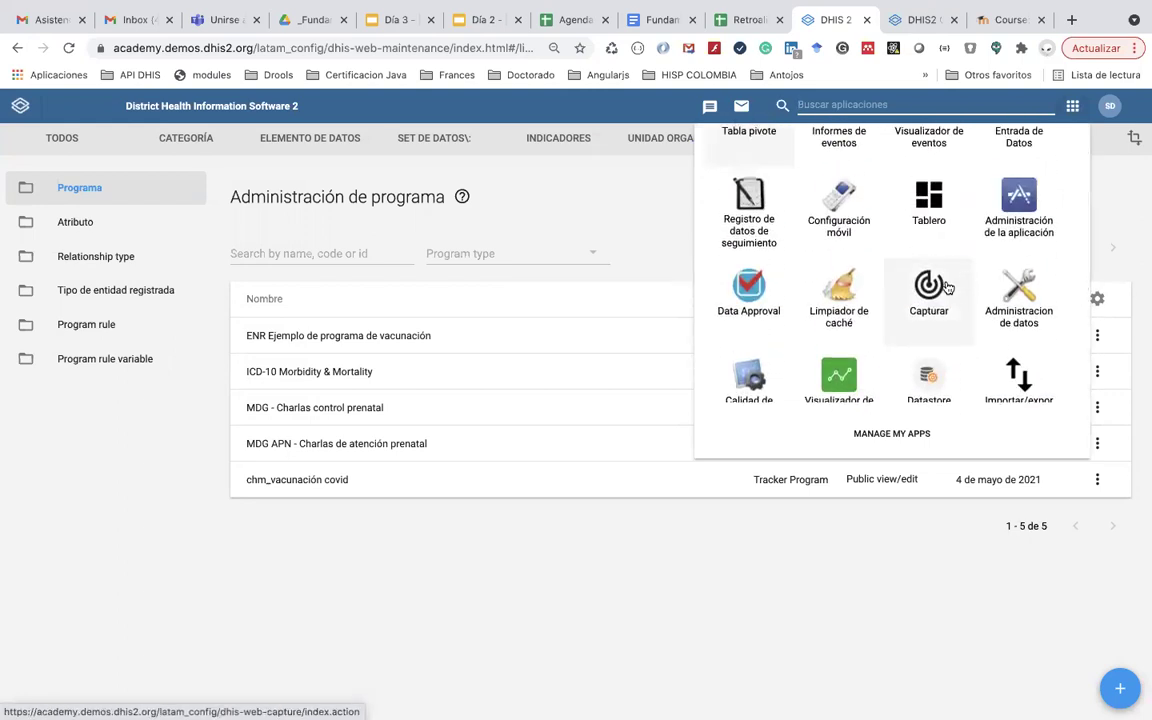
left_click(946, 287)
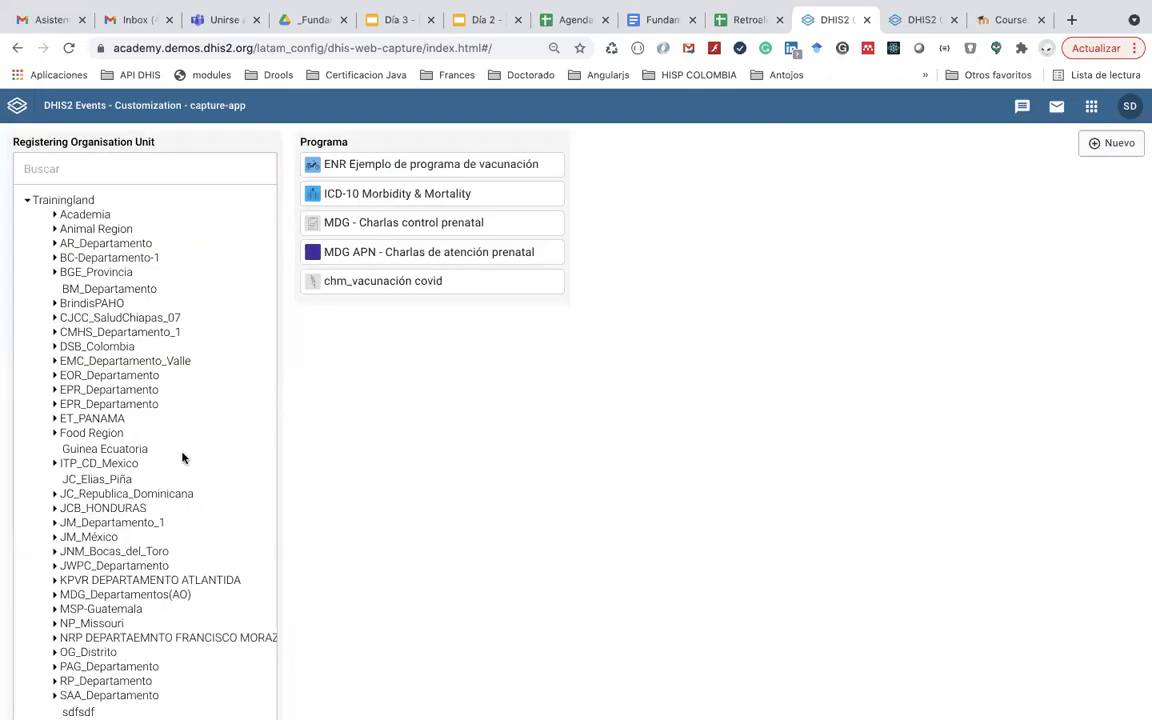
- Select JM_México as registering unit and start a new MDG APN - Charlas de atención prenatal event
scroll(177, 473, "down", 2)
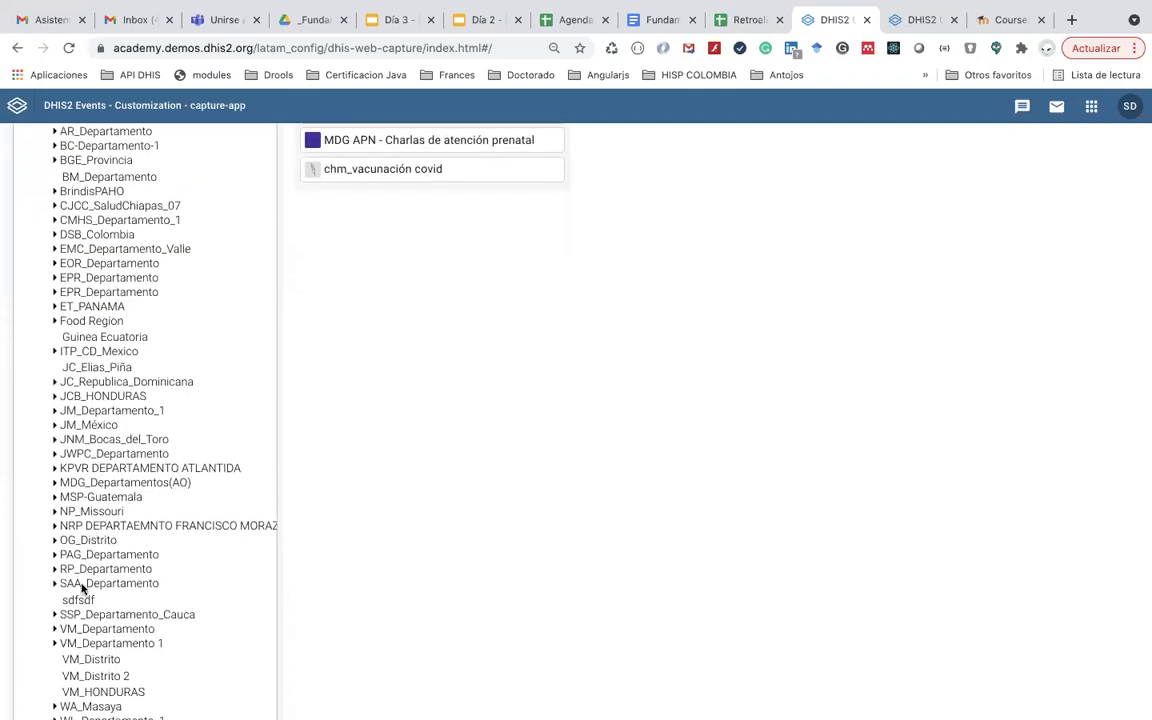
scroll(95, 473, "down", 1)
left_click(90, 418)
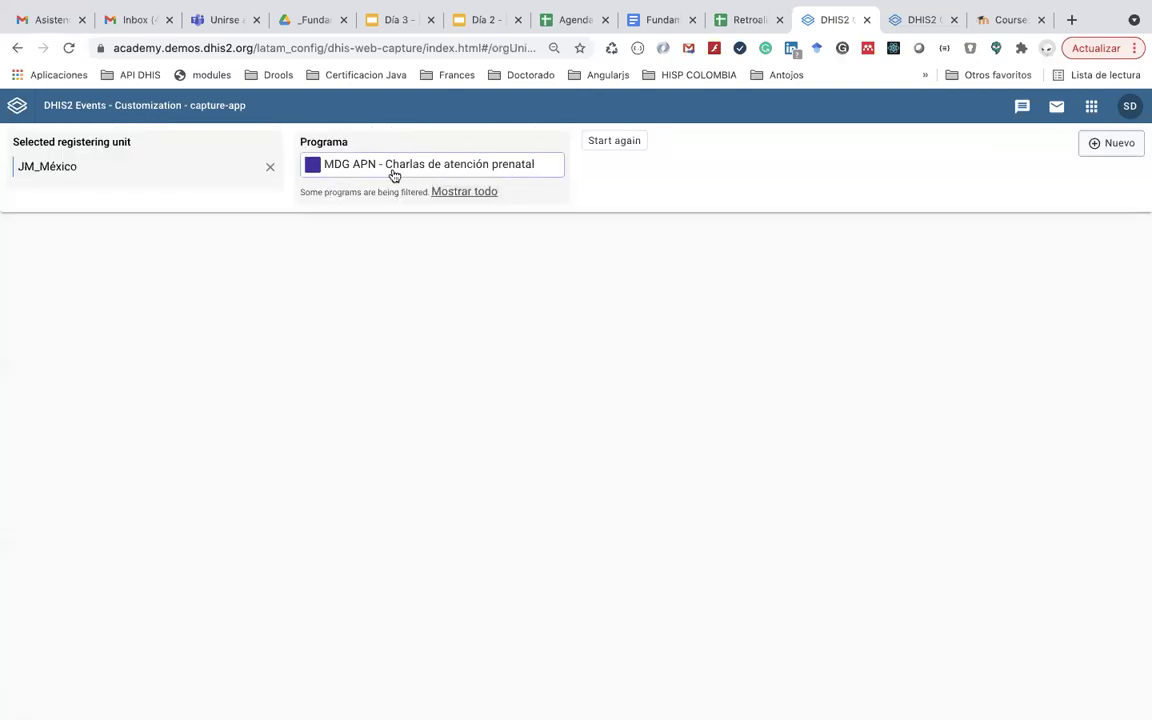
left_click(1119, 143)
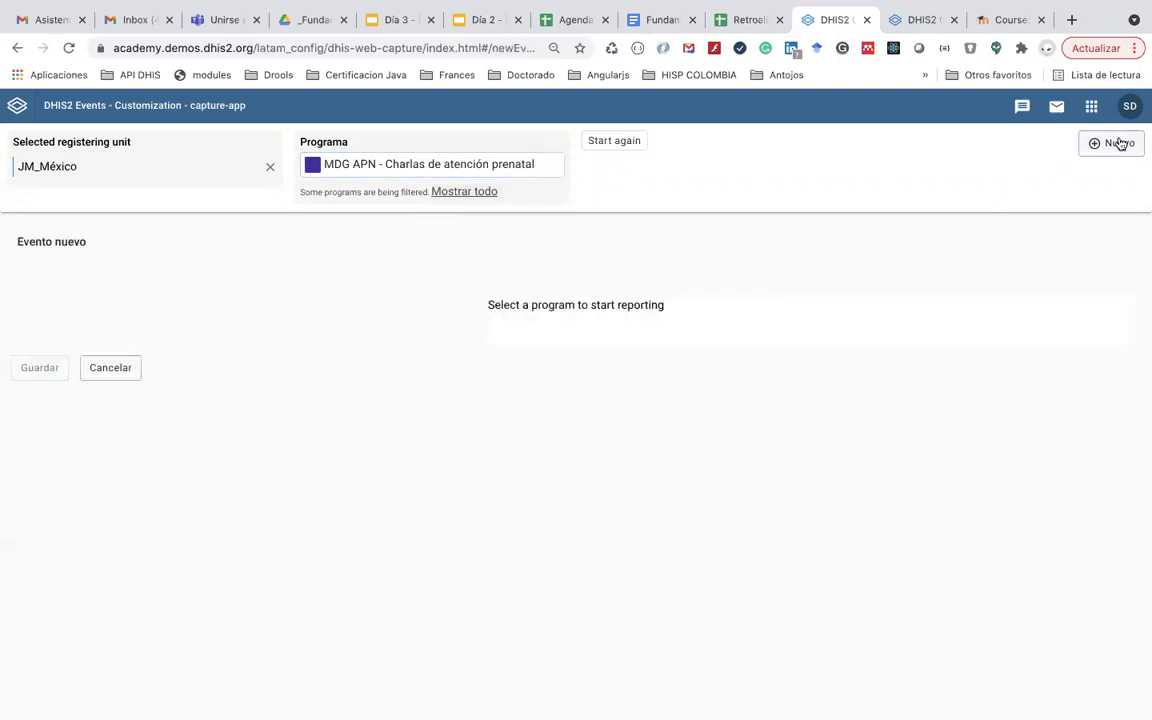
left_click(500, 166)
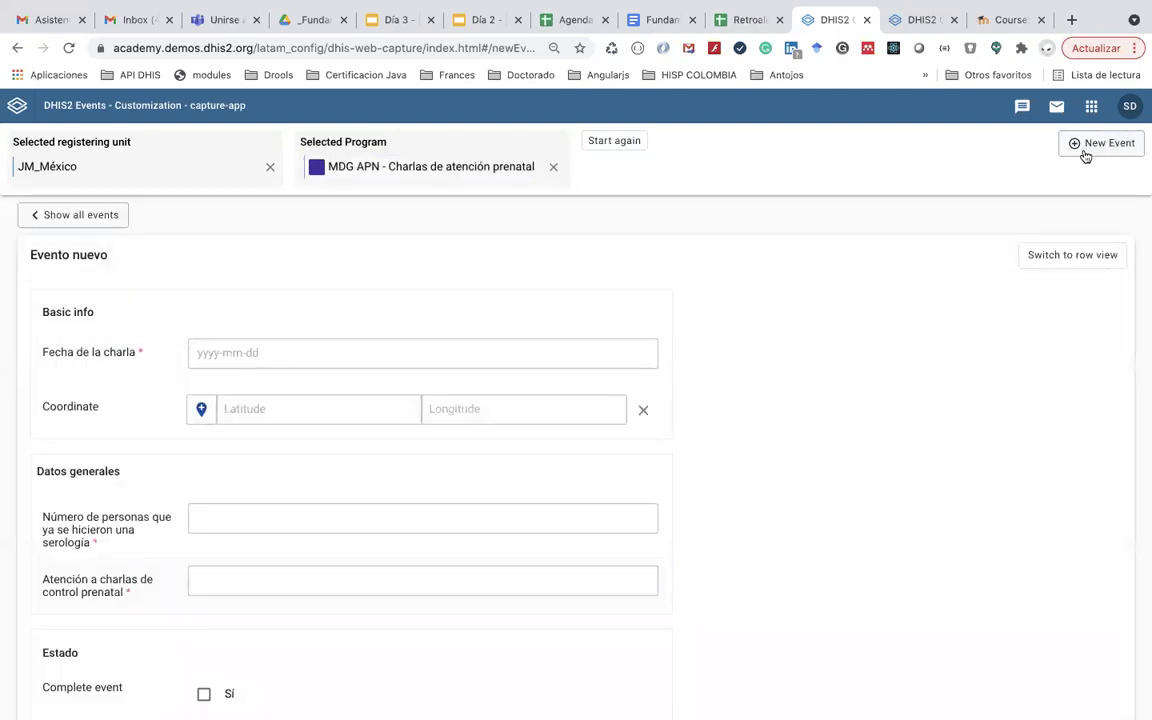
- Set the talk date to 2021-05-05 and pass through the latitude and longitude fields
left_click(249, 352)
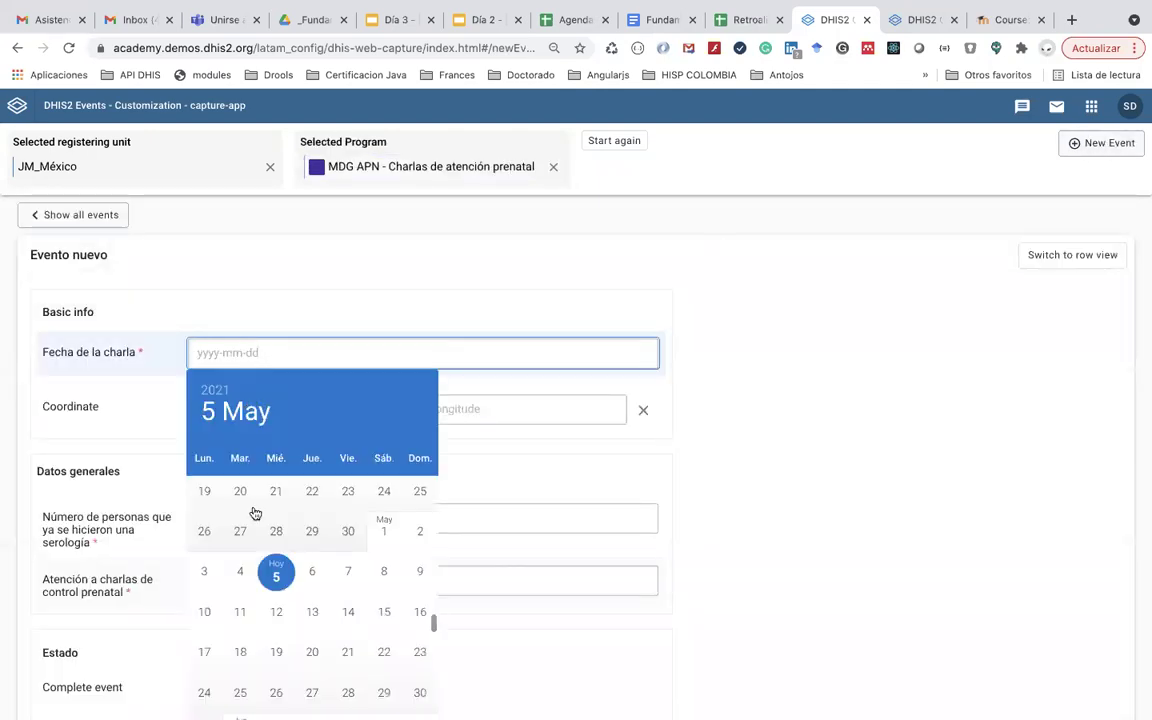
left_click(277, 578)
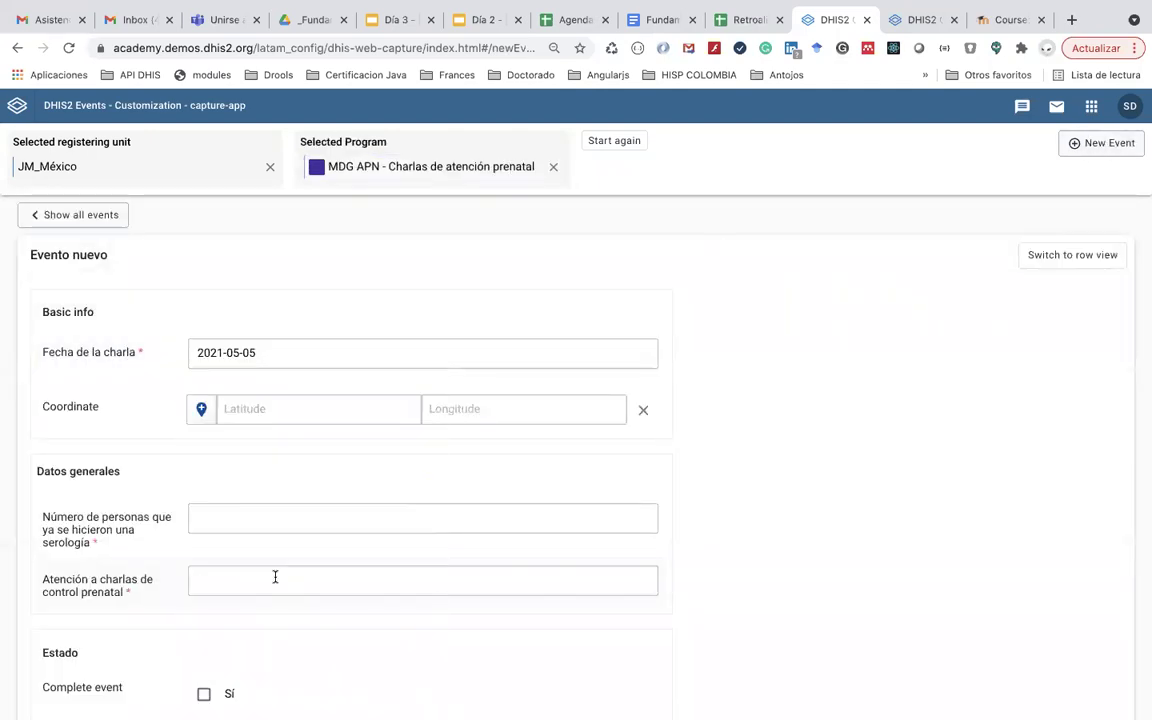
left_click(279, 411)
left_click(527, 408)
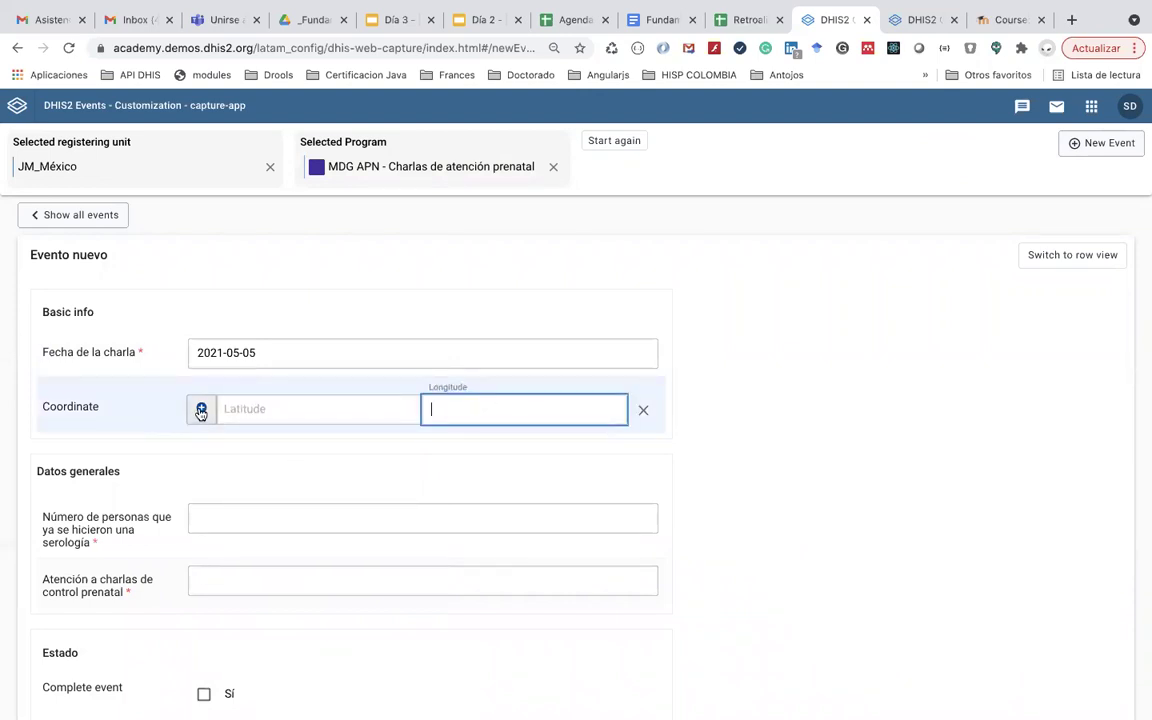
scroll(203, 406, "down", 1)
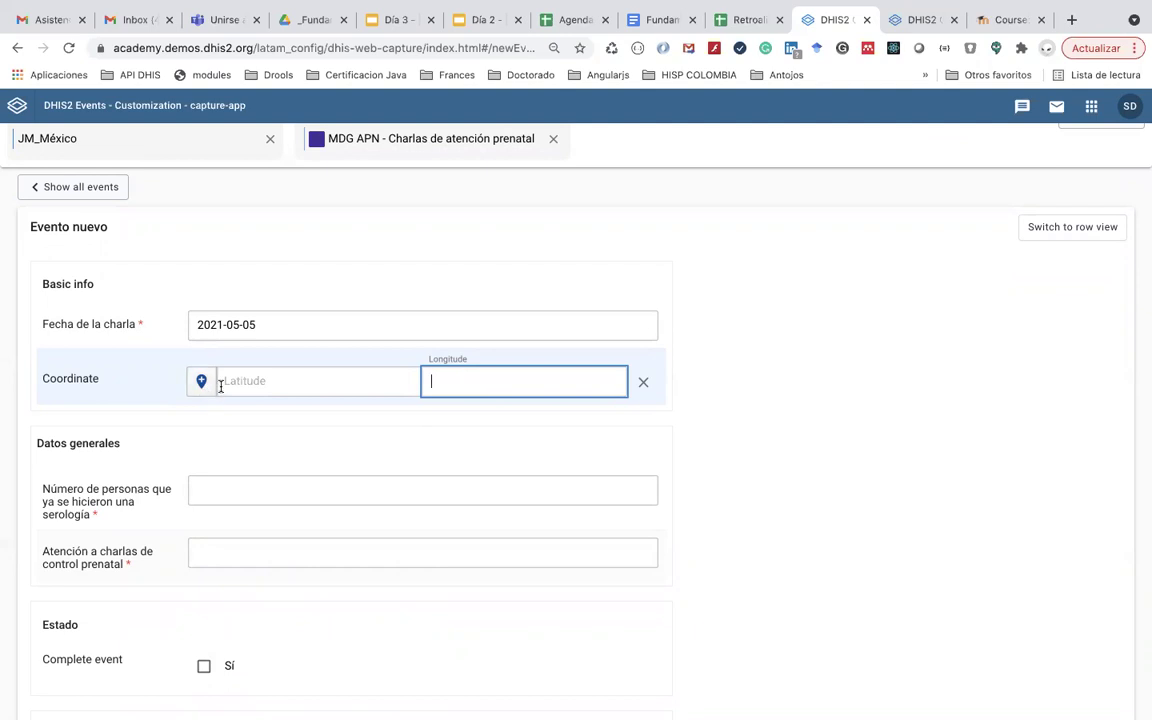
scroll(220, 439, "down", 3)
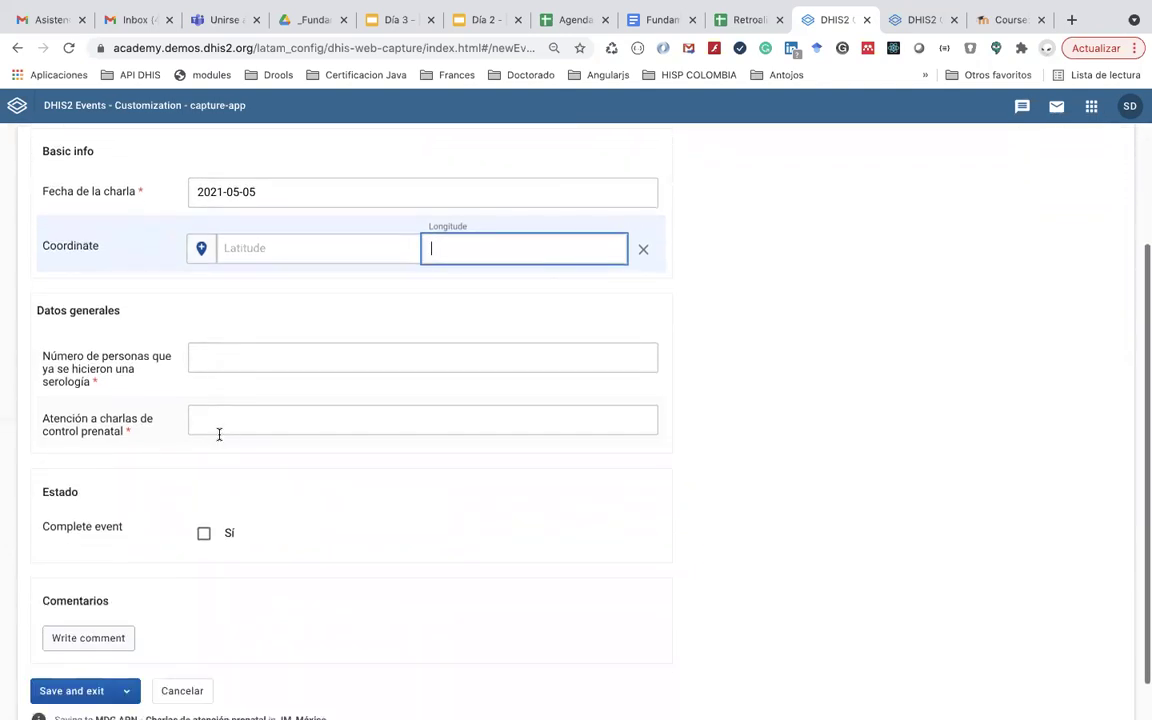
- Enter 5 people tested by serology and 7 attending the prenatal talks
left_click(244, 353)
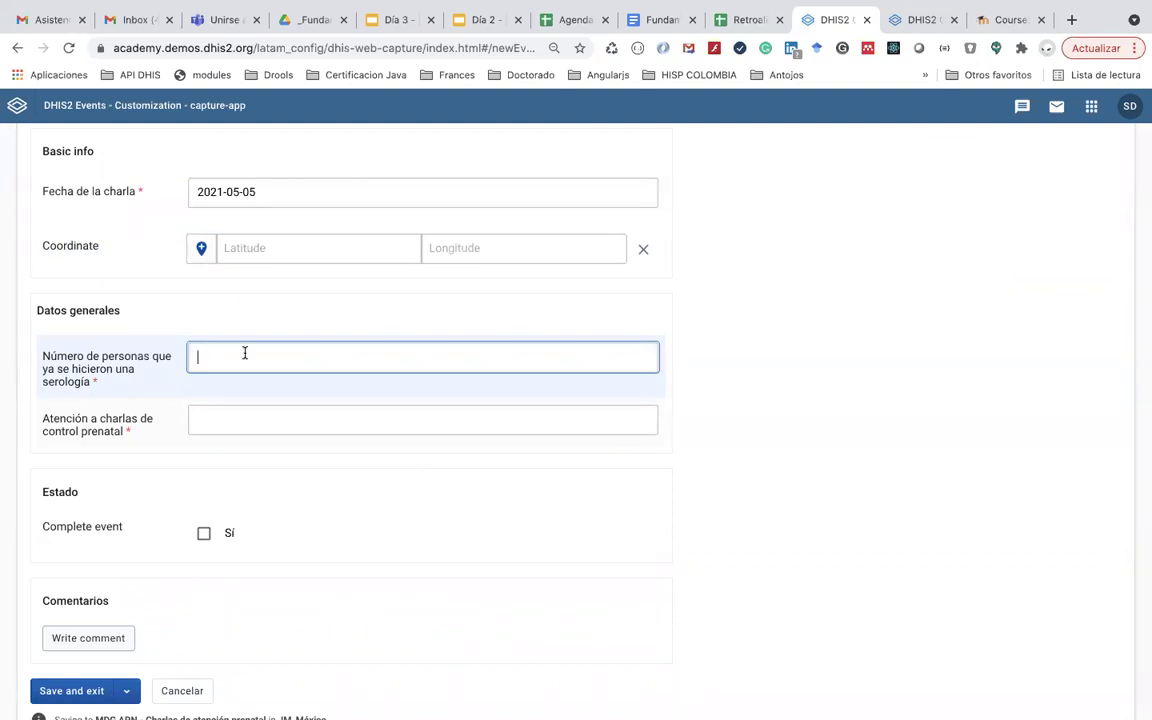
type("5")
left_click(237, 421)
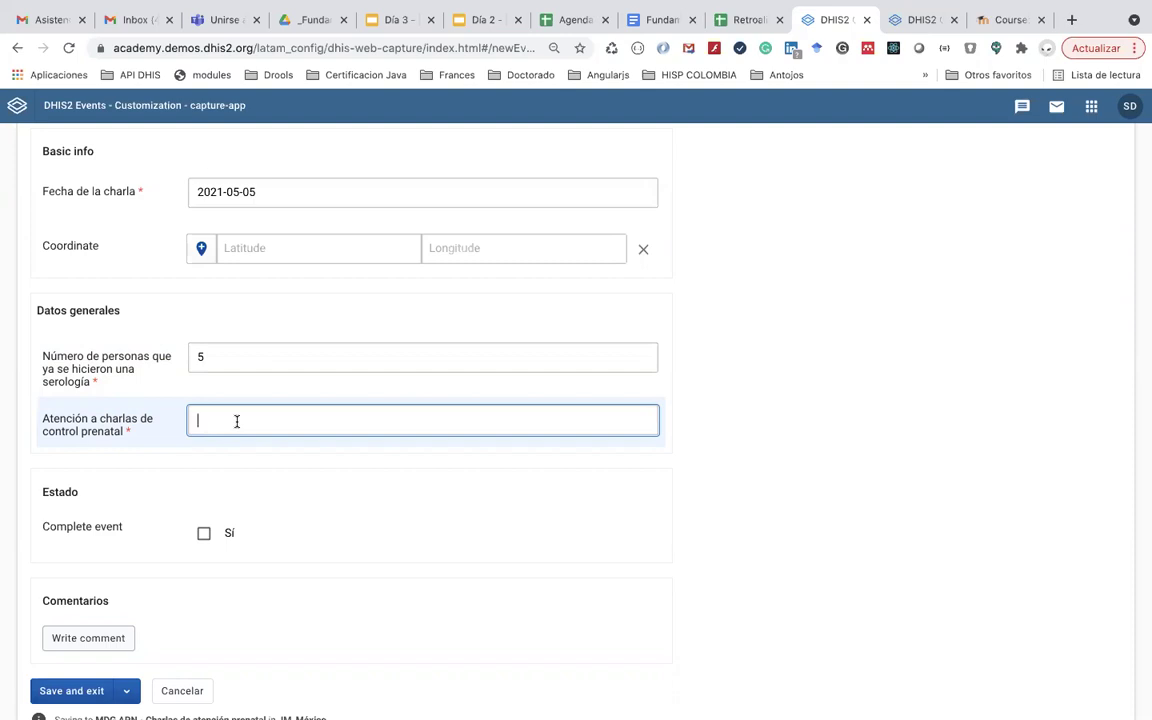
type("7")
left_click(259, 470)
- Mark the event complete and save it back to the event list
scroll(257, 468, "down", 1)
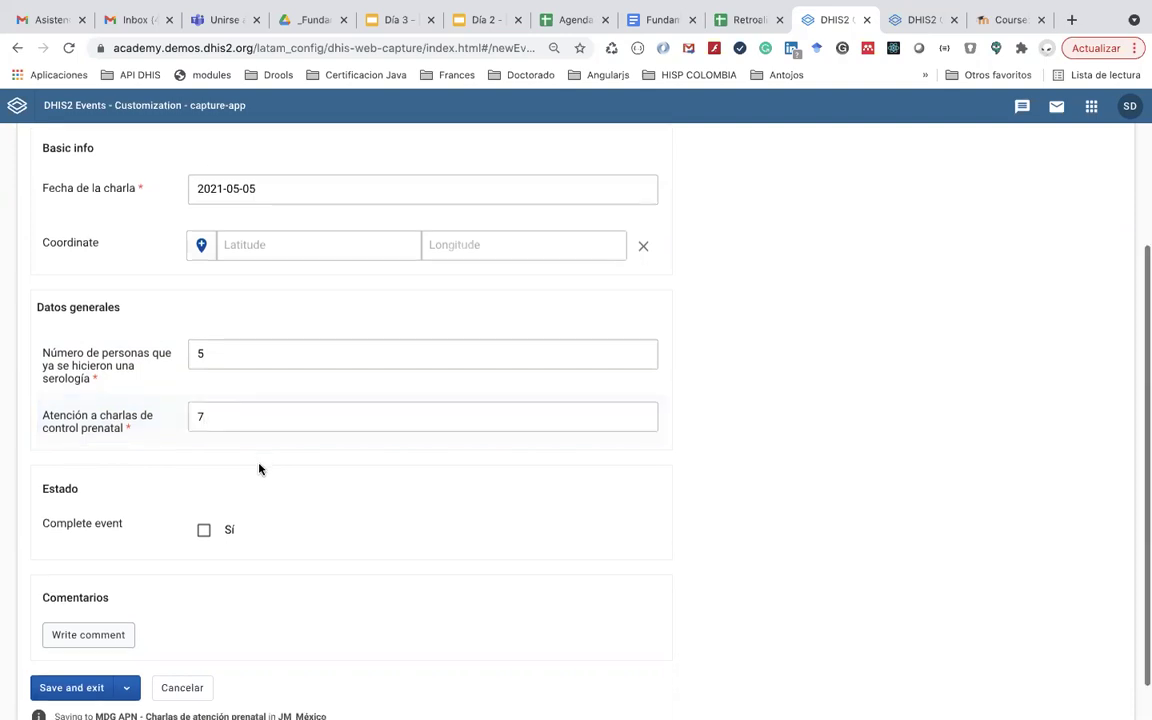
left_click(205, 490)
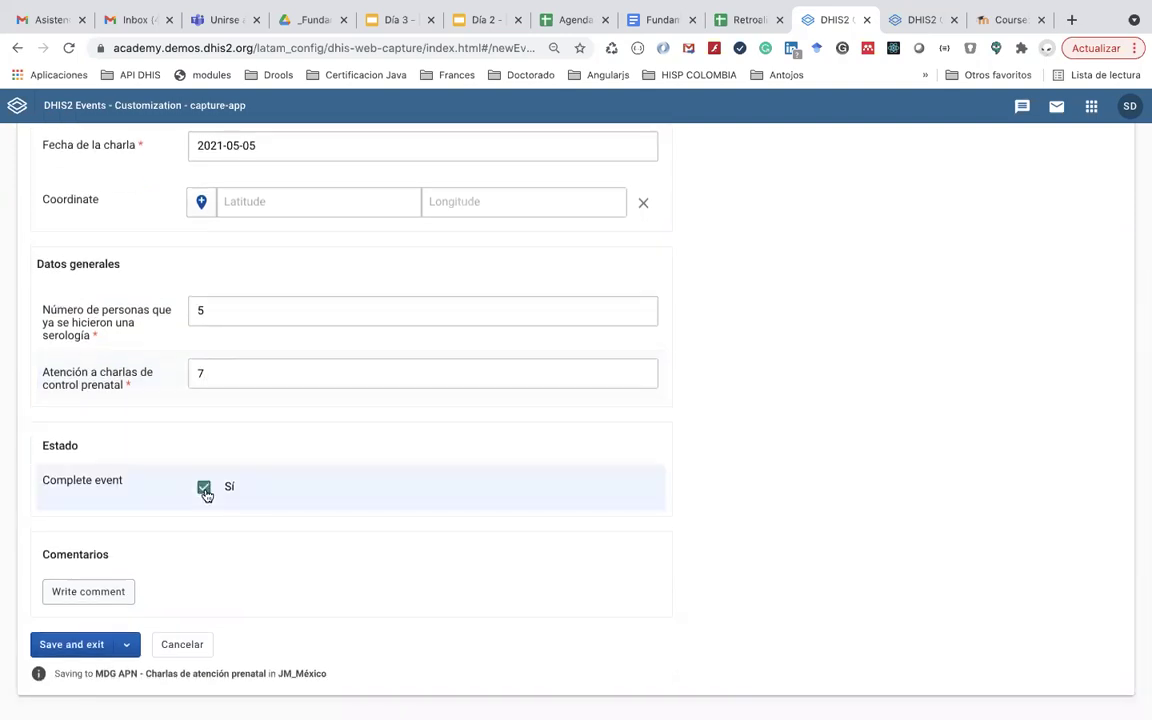
left_click(91, 643)
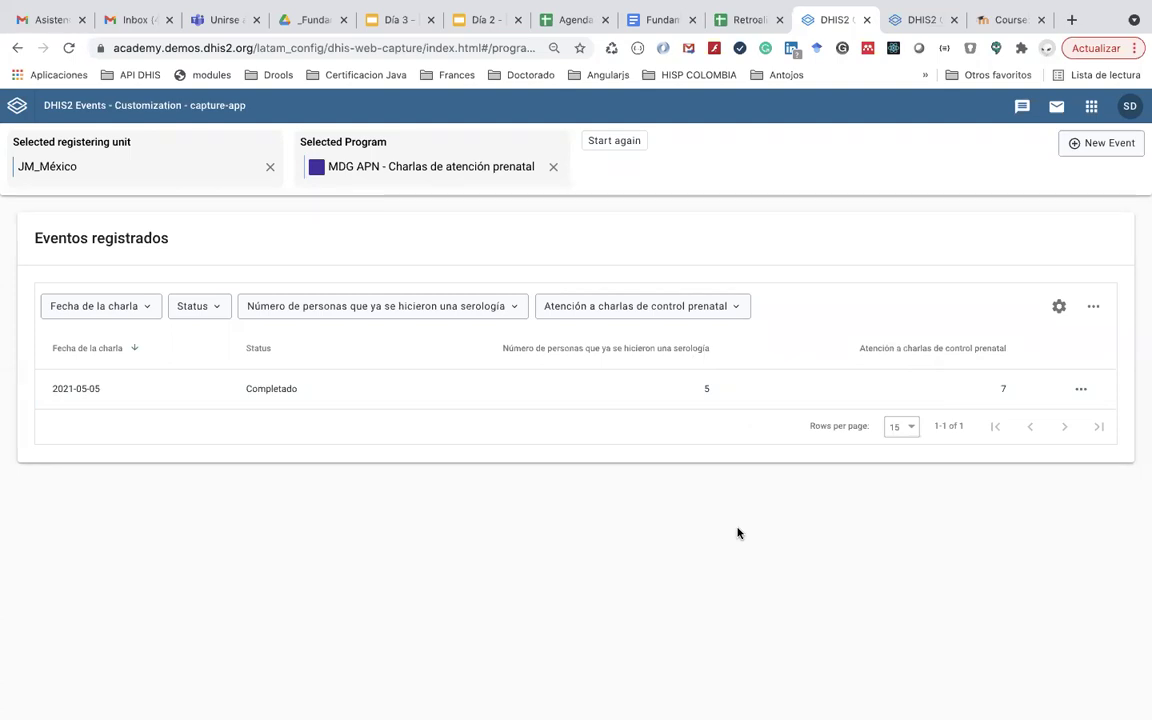
key("super+Tab")
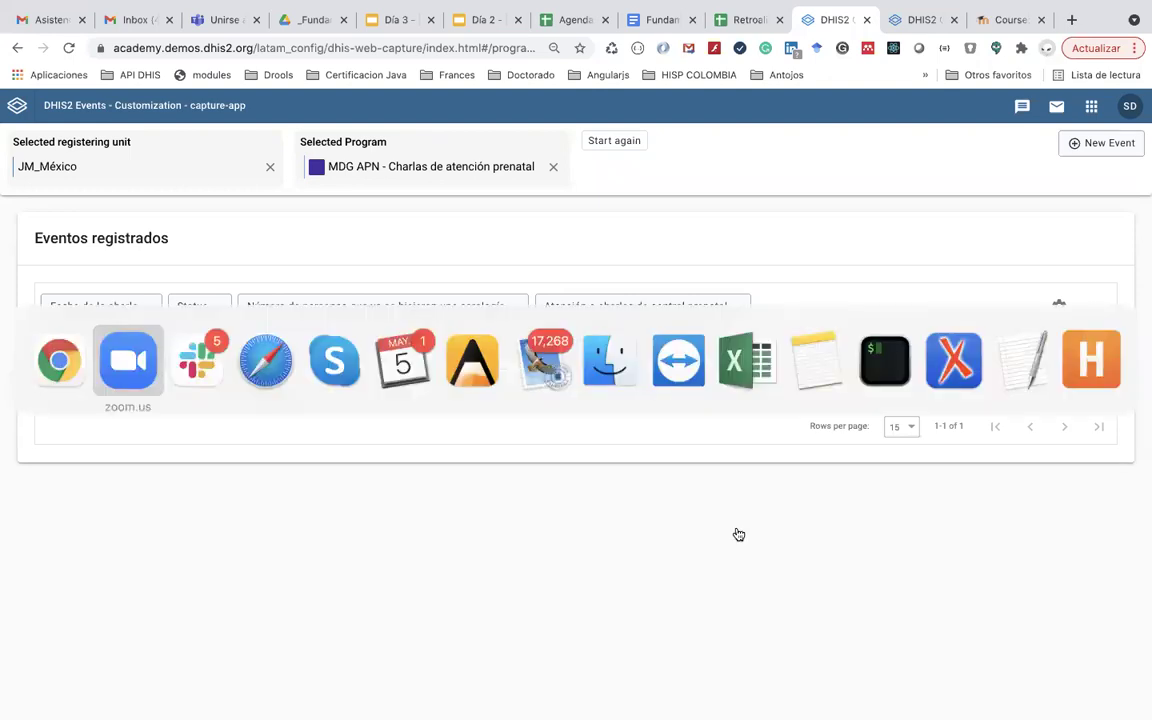
key("super+Tab")
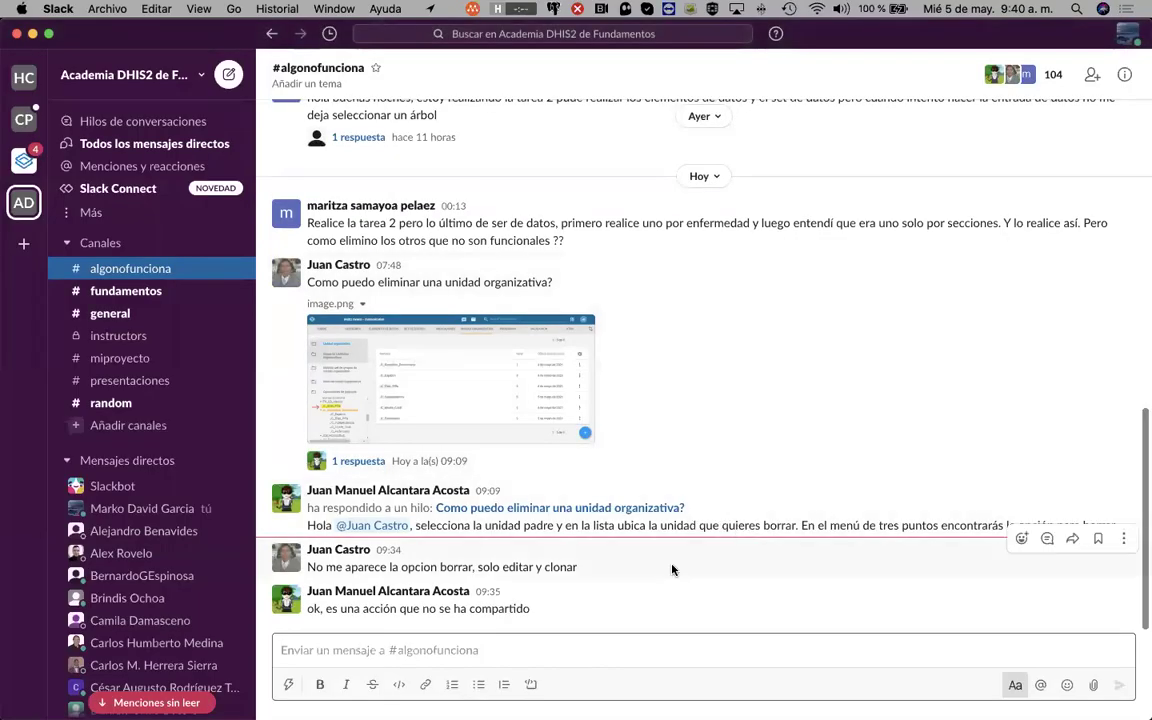
left_click(164, 307)
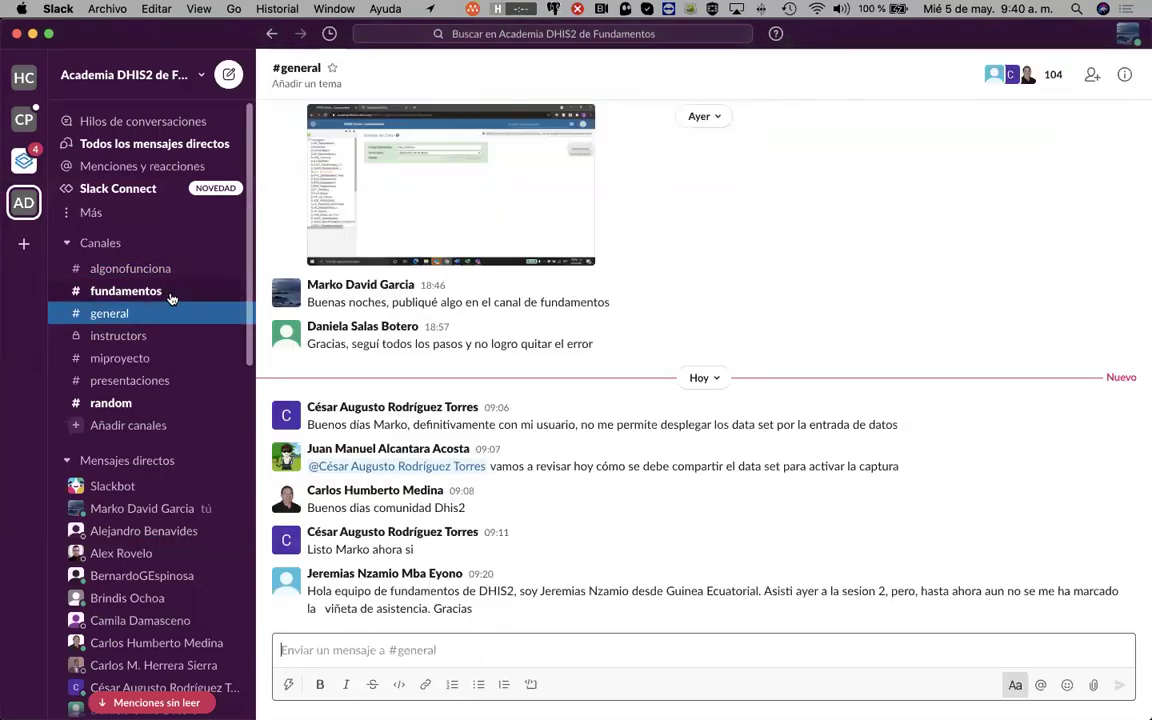
left_click(172, 292)
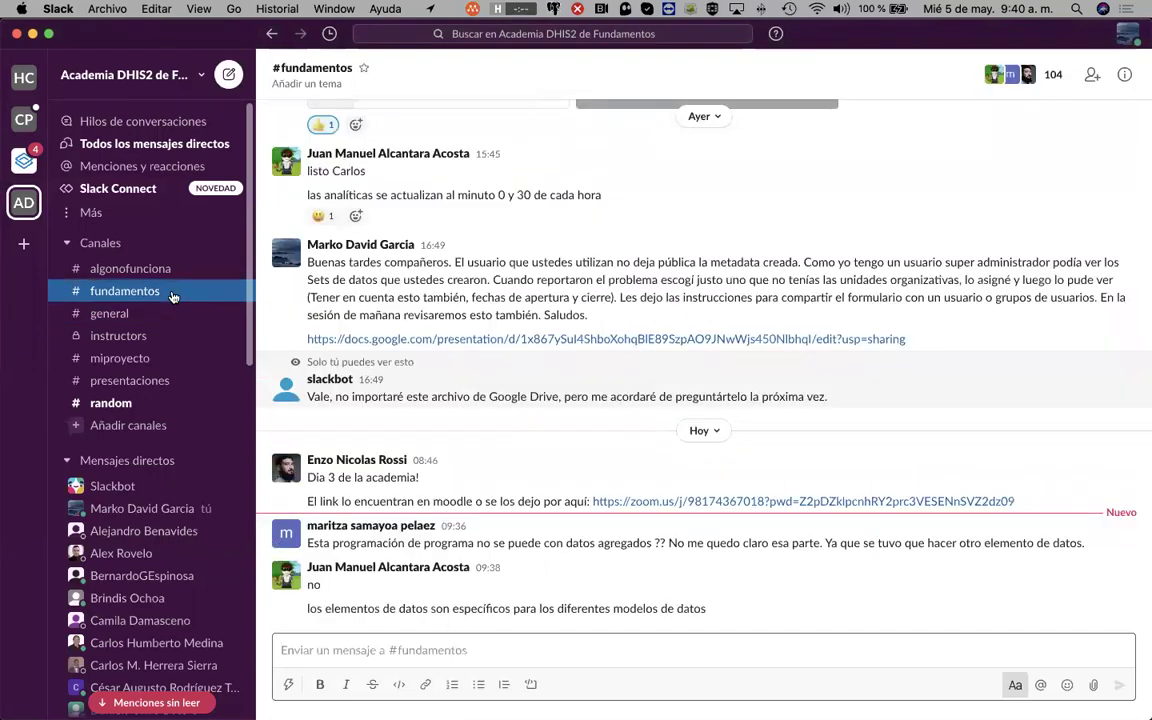
left_click(152, 267)
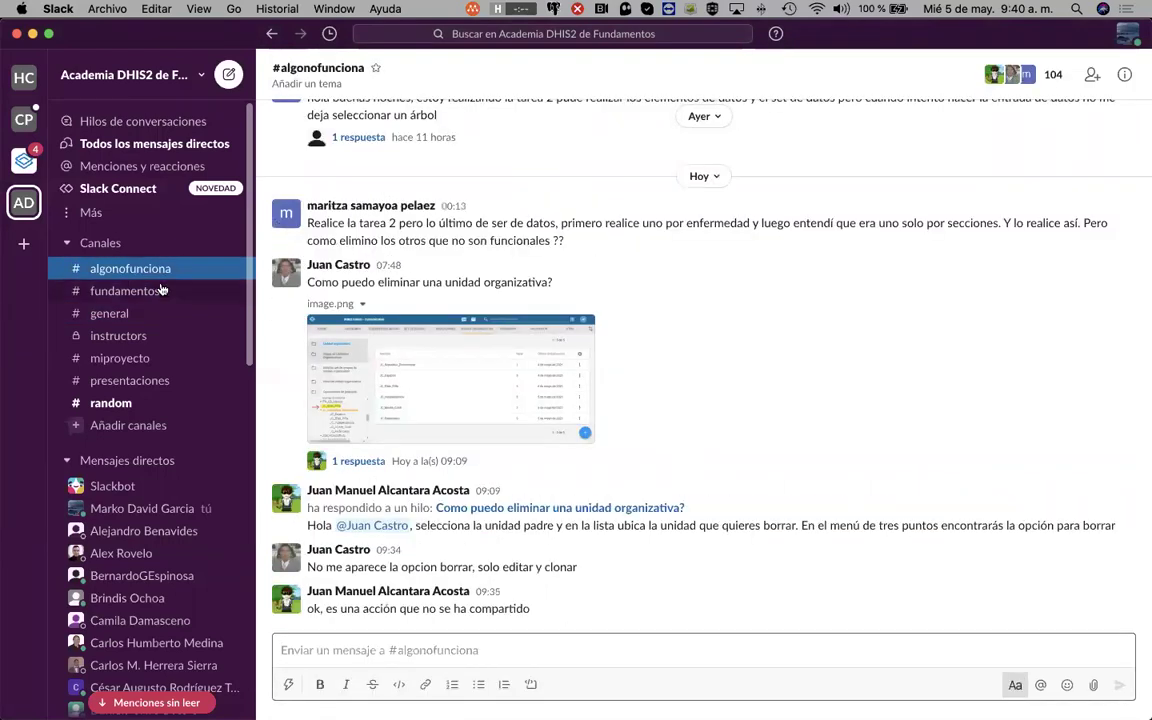
left_click(160, 290)
left_click(137, 266)
left_click(138, 294)
left_click(126, 316)
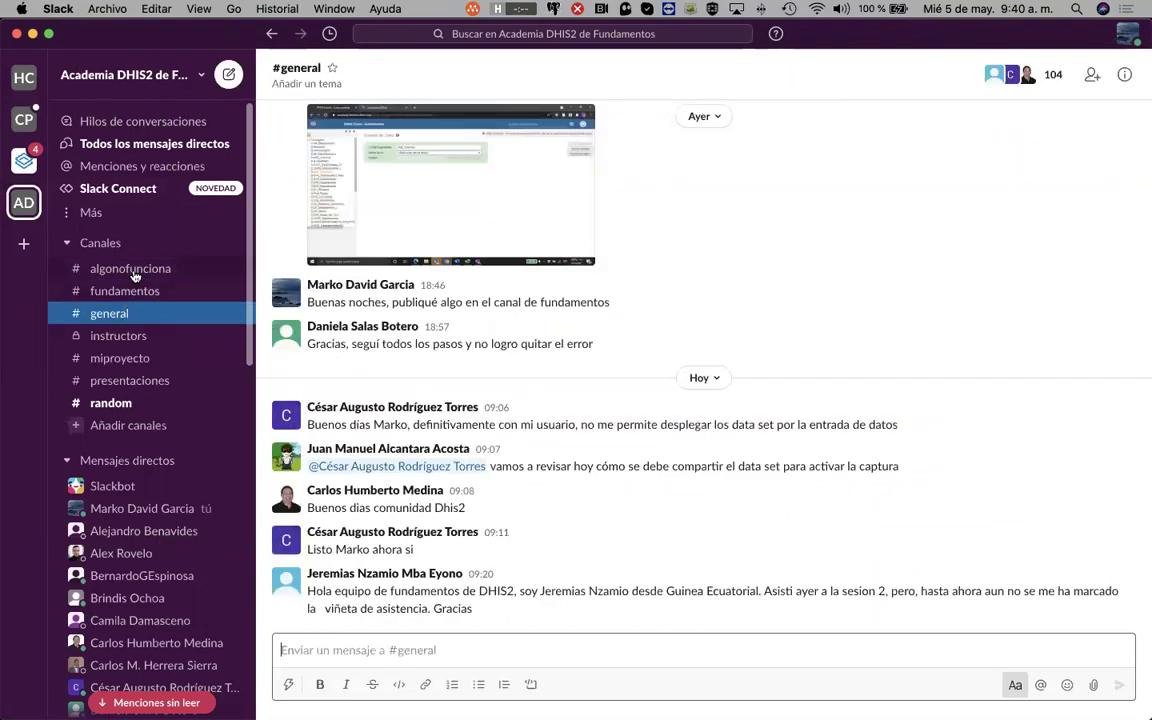
left_click(135, 273)
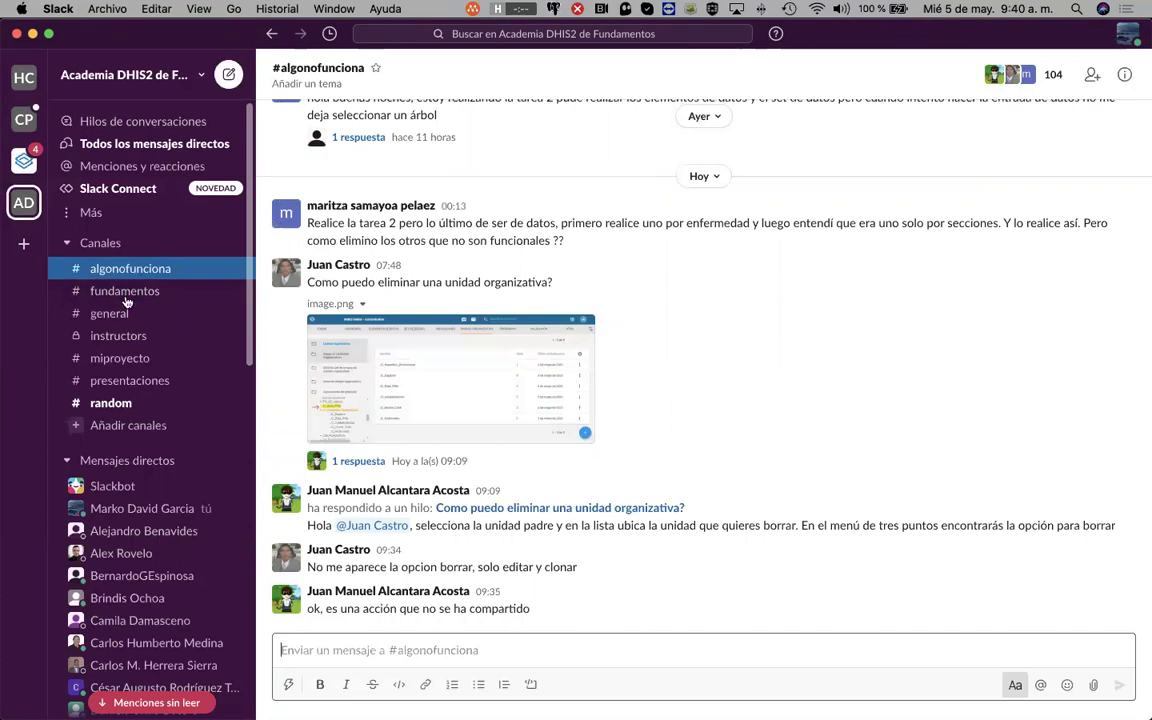
left_click(126, 293)
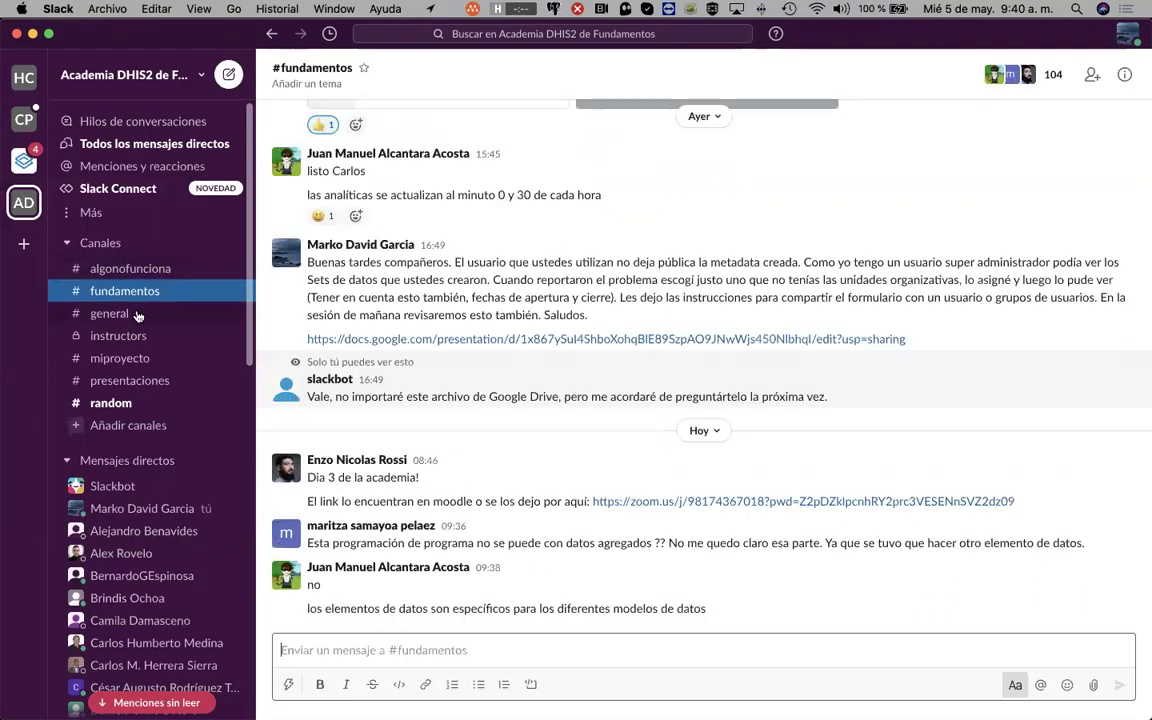
left_click(137, 315)
key("super+Tab")
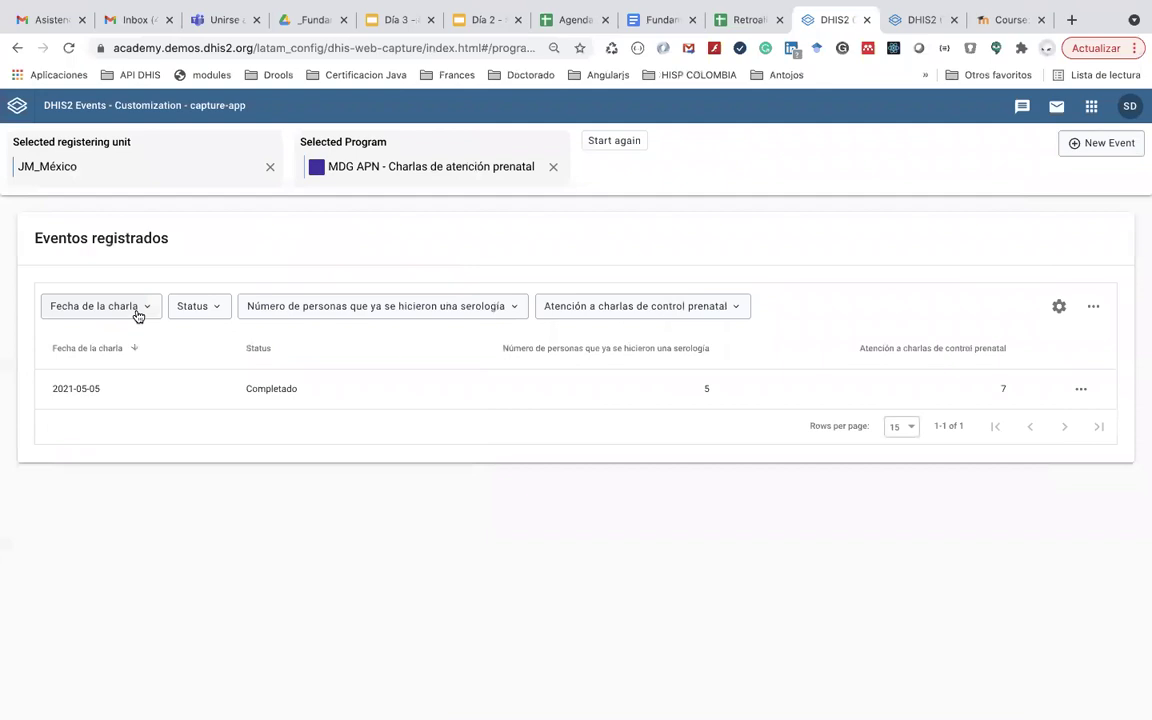
key("super+Tab")
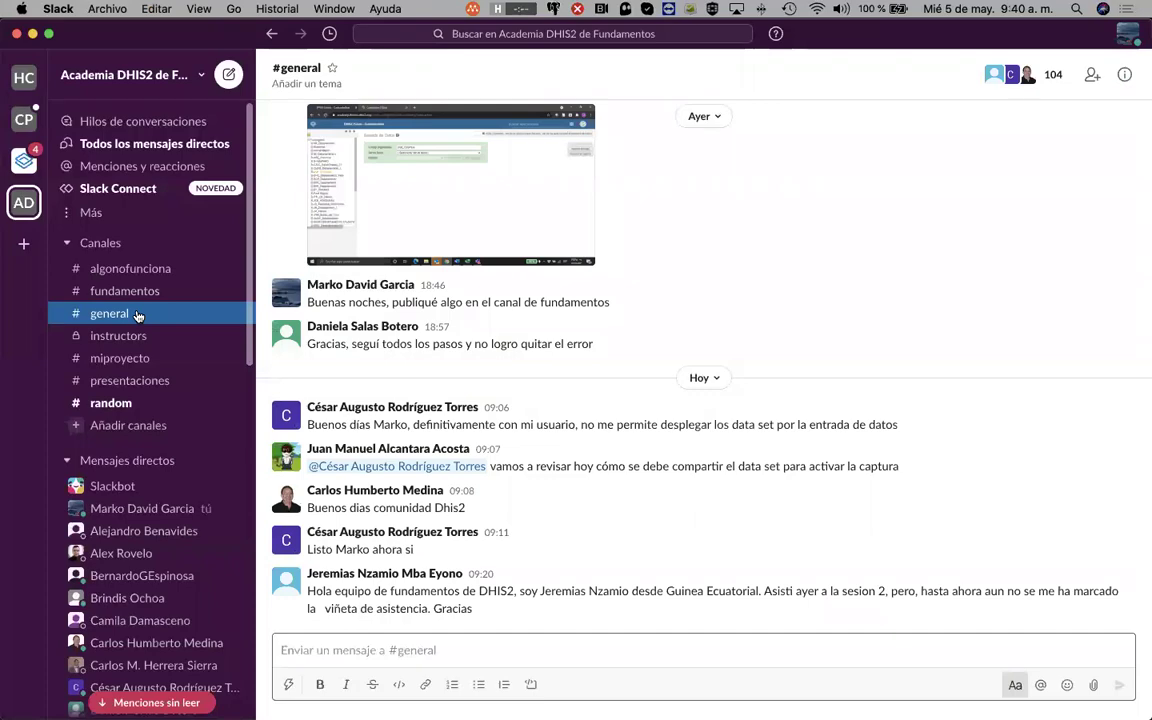
key("super+Tab")
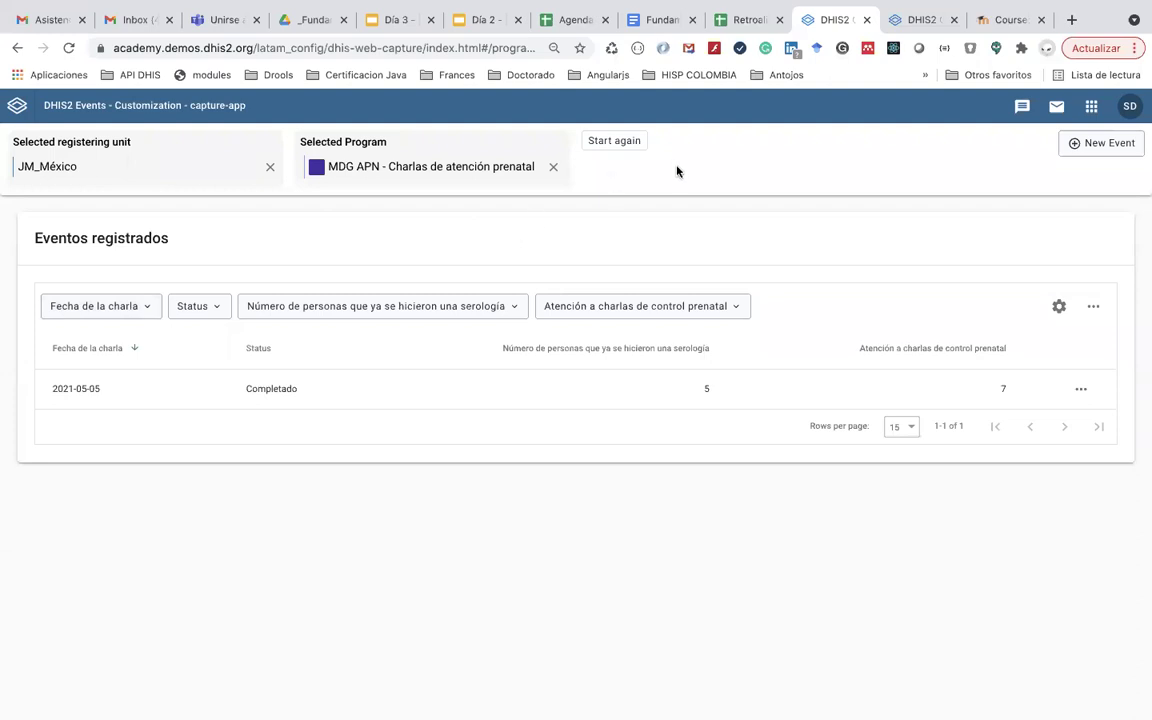
- Glance over the Academy course page, the other events table and Slack, ending back in the browser
left_click(1008, 20)
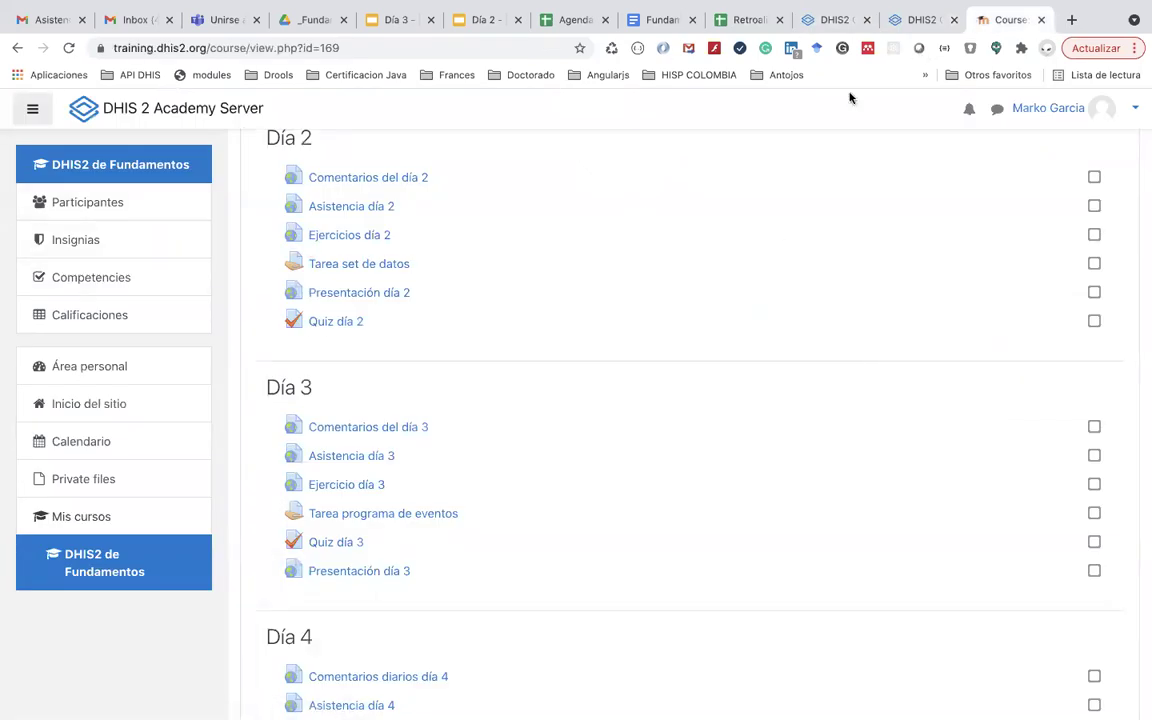
left_click(914, 21)
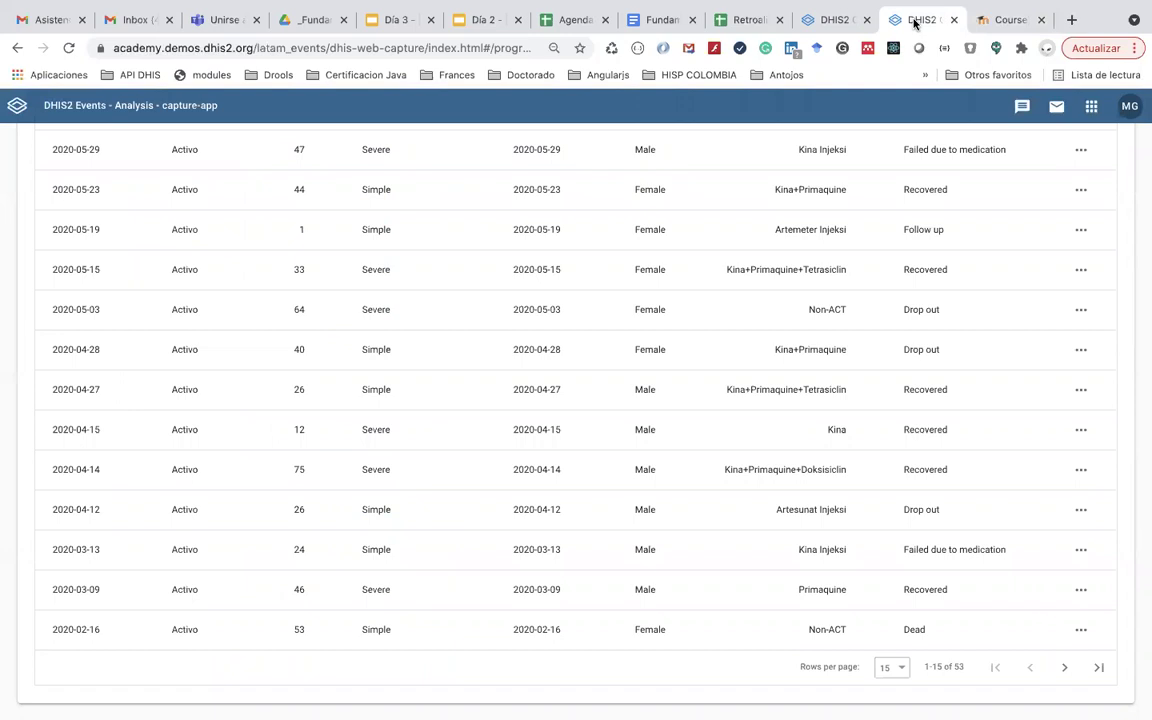
key("super+Tab")
key("super+Tab")
left_click(988, 24)
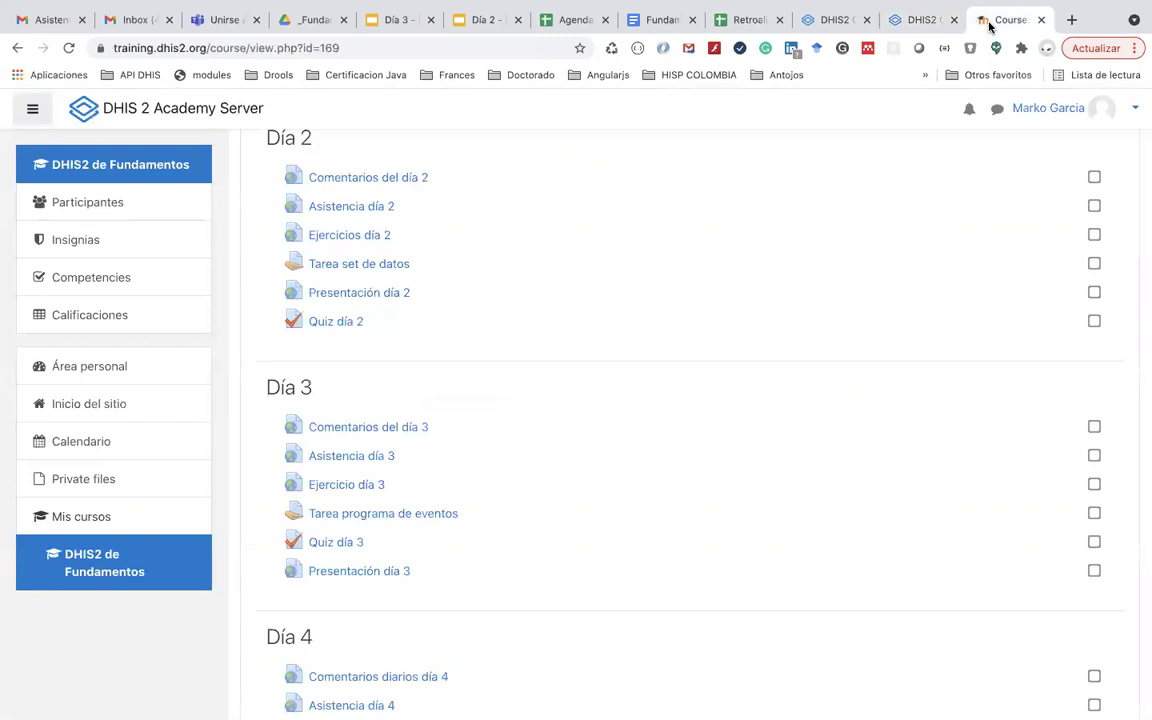
key("super+Tab")
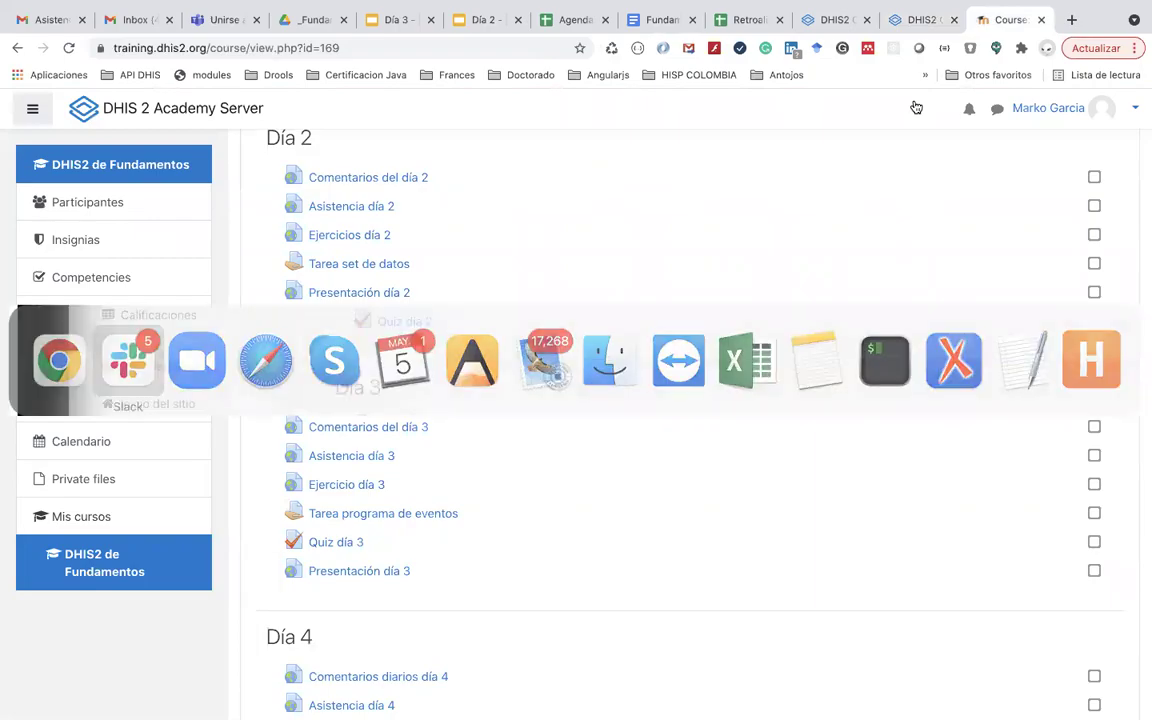
key("super+Tab")
key("super+Tab")
key("super+Tab")
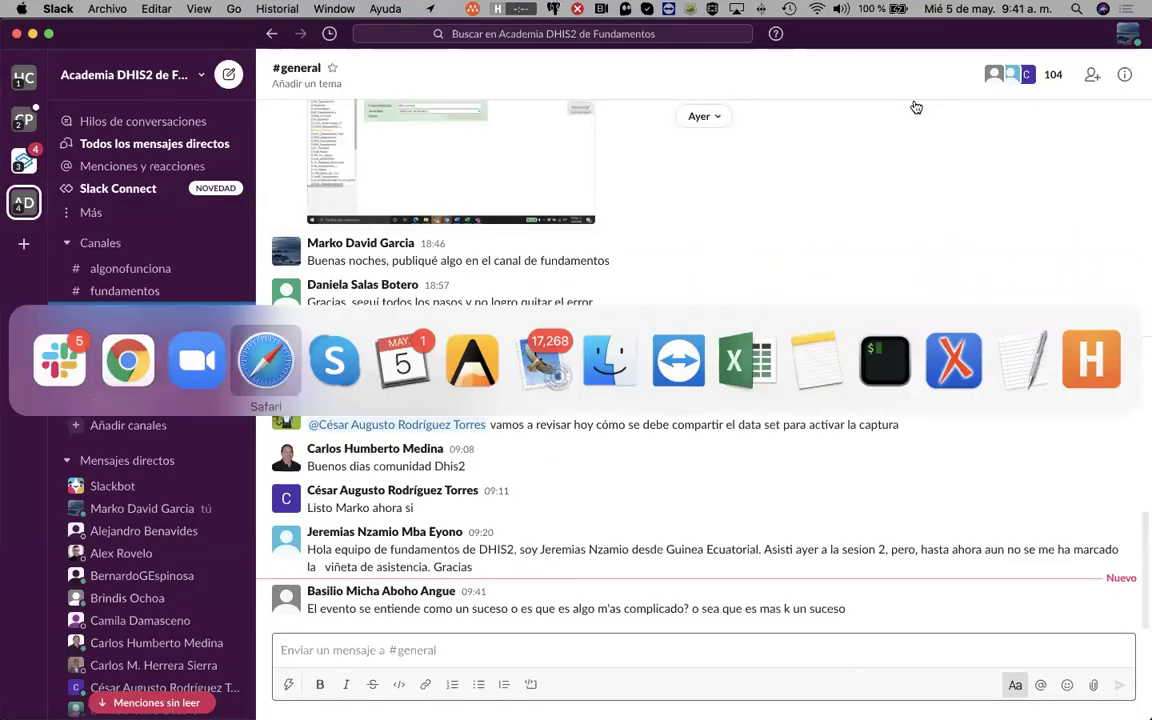
key("super+shift+Tab")
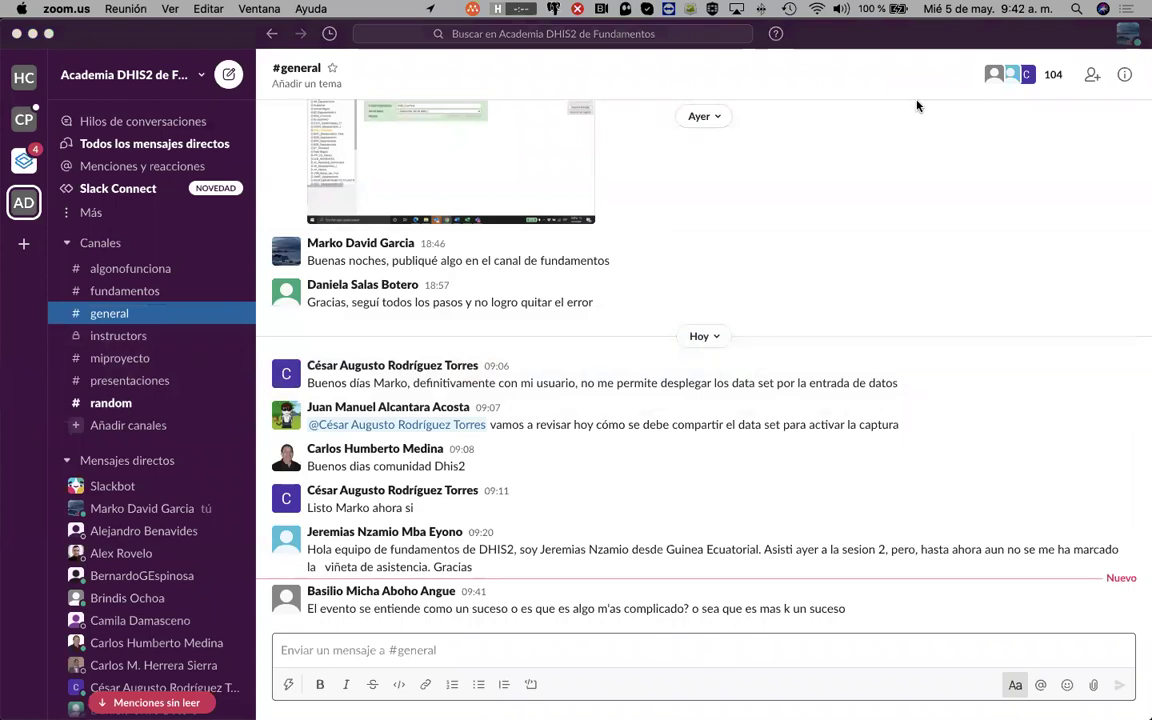
key("super+Tab")
key("super+Tab")
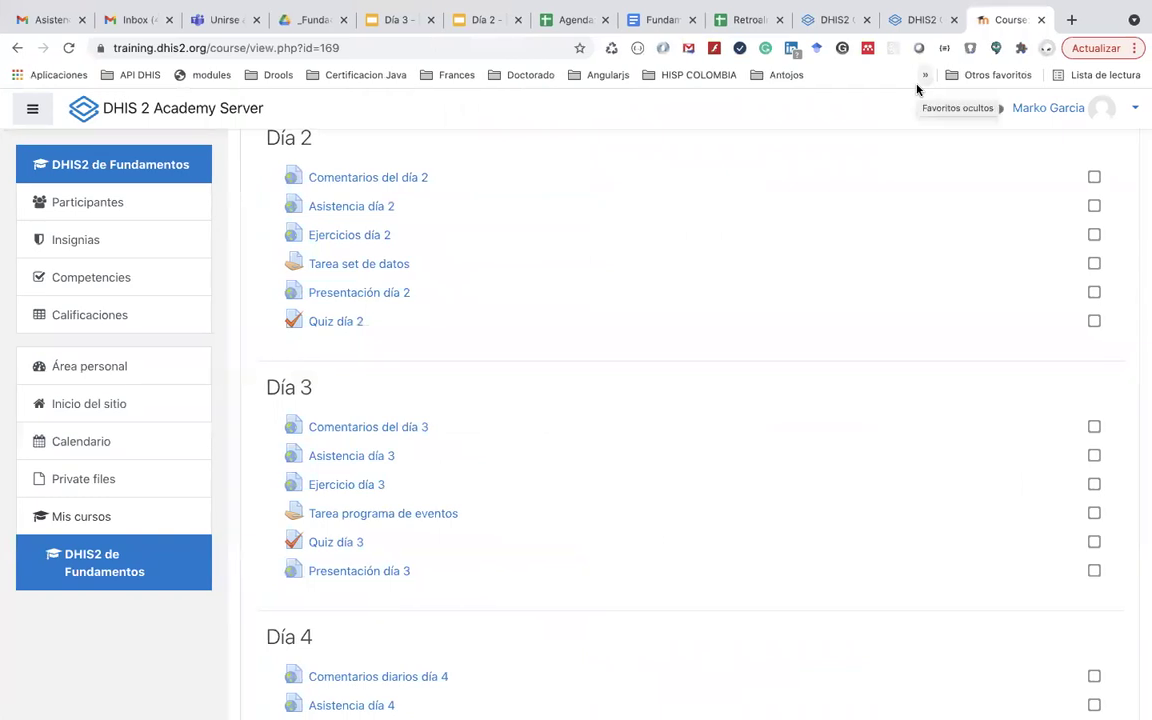
- Scroll the course page and open the Ejercicio día 3 link under Día 3
scroll(594, 458, "down", 5)
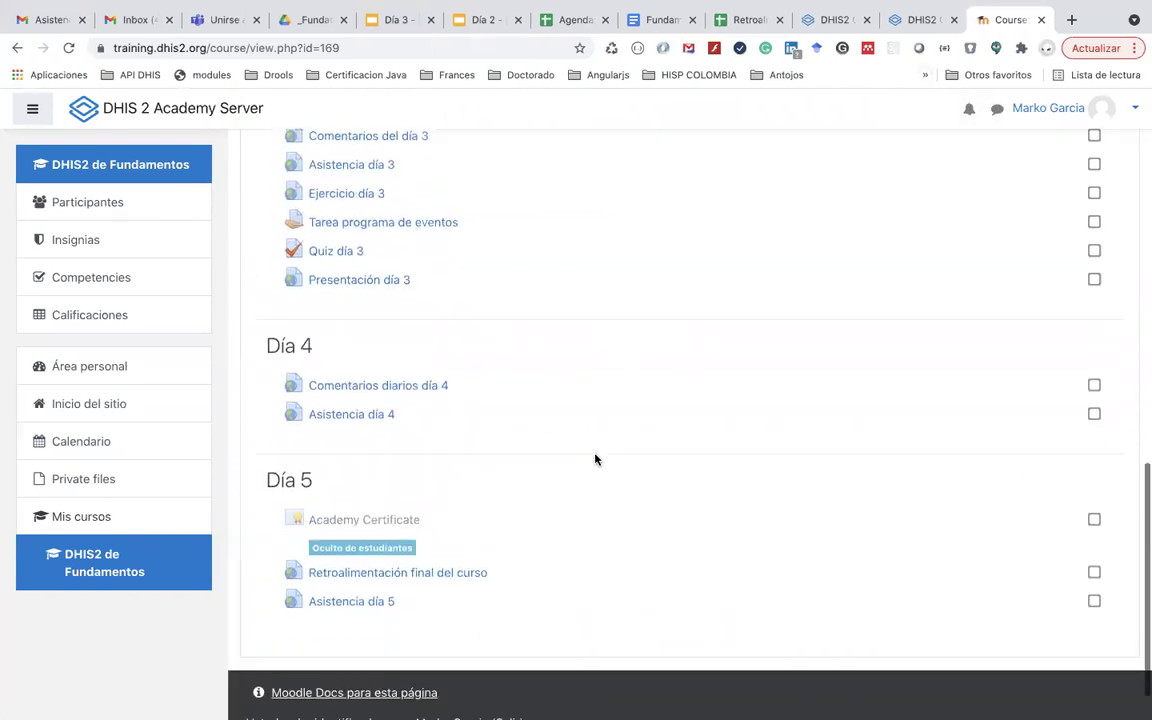
scroll(594, 459, "down", 1)
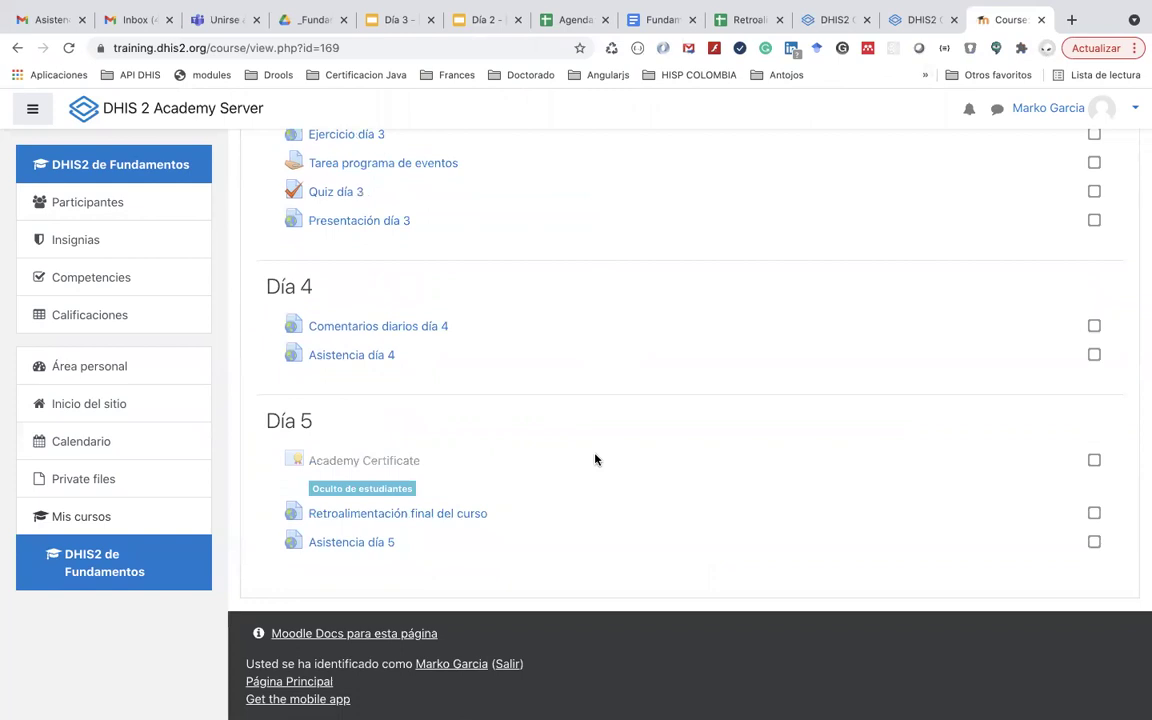
scroll(594, 459, "up", 4)
scroll(594, 459, "down", 1)
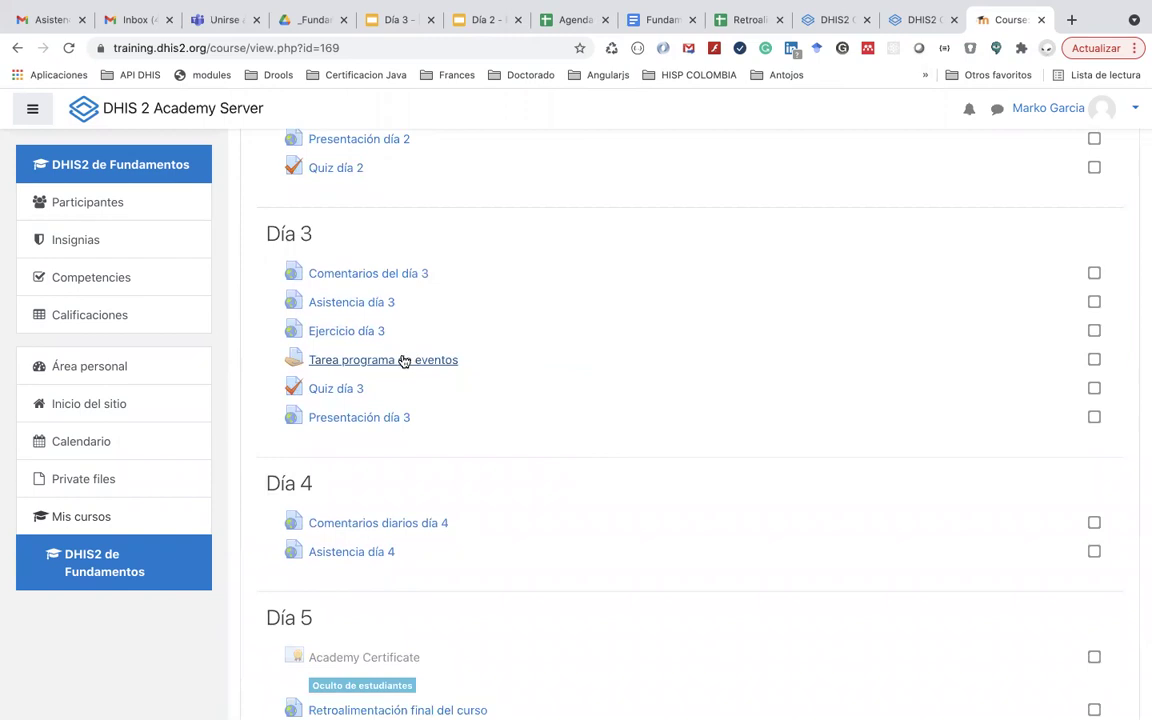
left_click(347, 331)
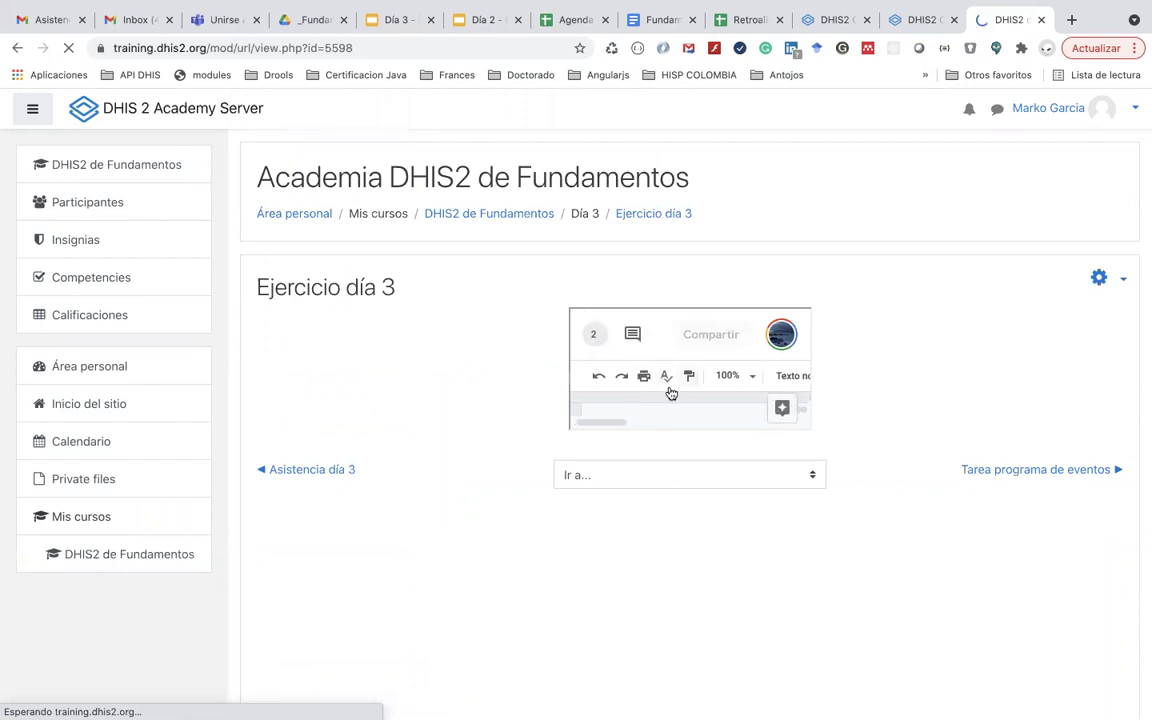
- Scroll the exercise document down and sideways to read the mosquito-net event program instructions
scroll(671, 393, "down", 2)
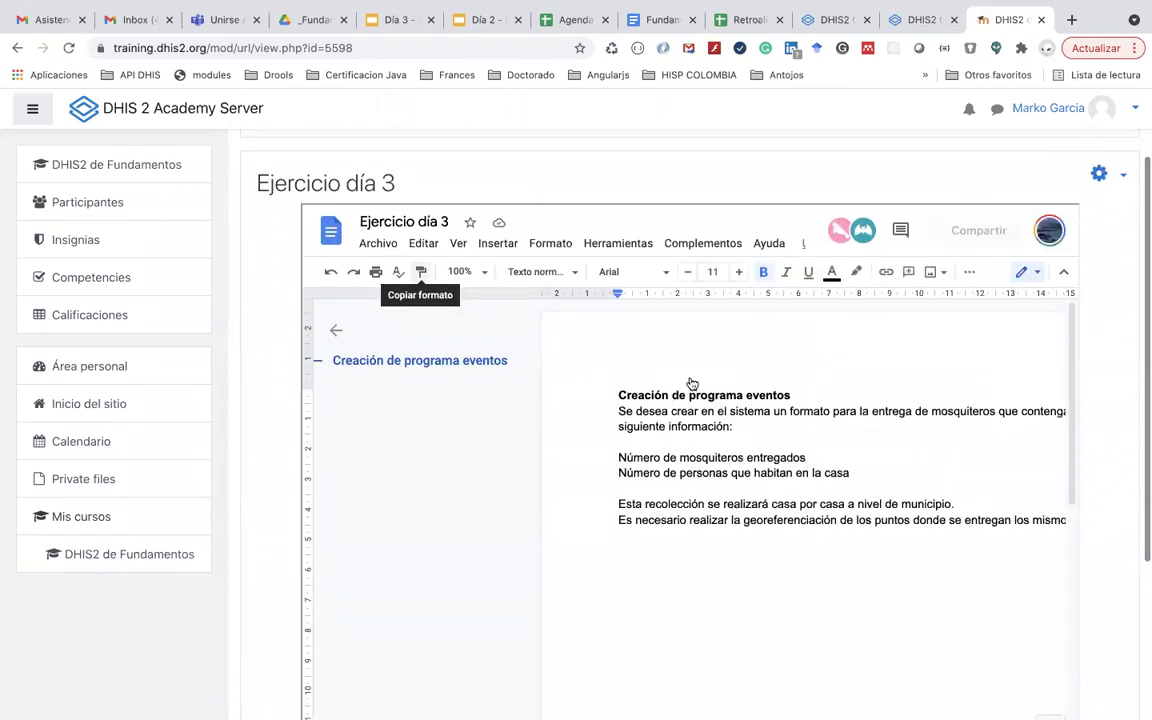
scroll(691, 383, "right", 3)
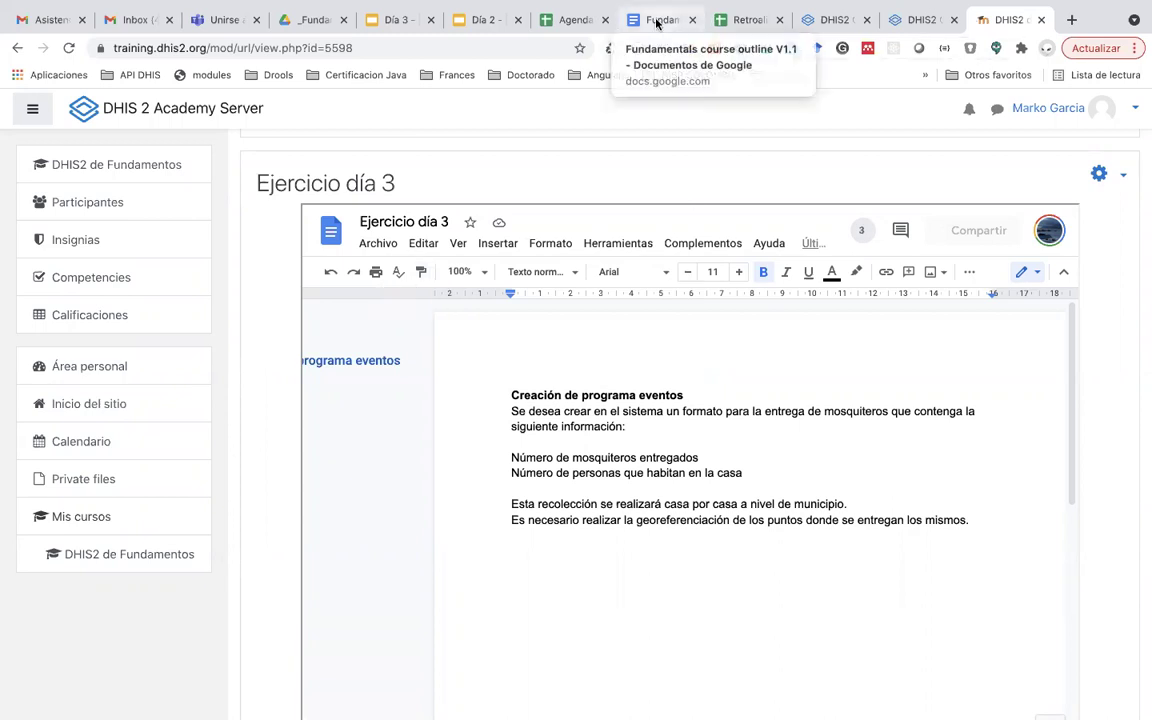
- Check the Eventos - Captura slide, then bring up the Malaria Case Management events at the top
left_click(399, 20)
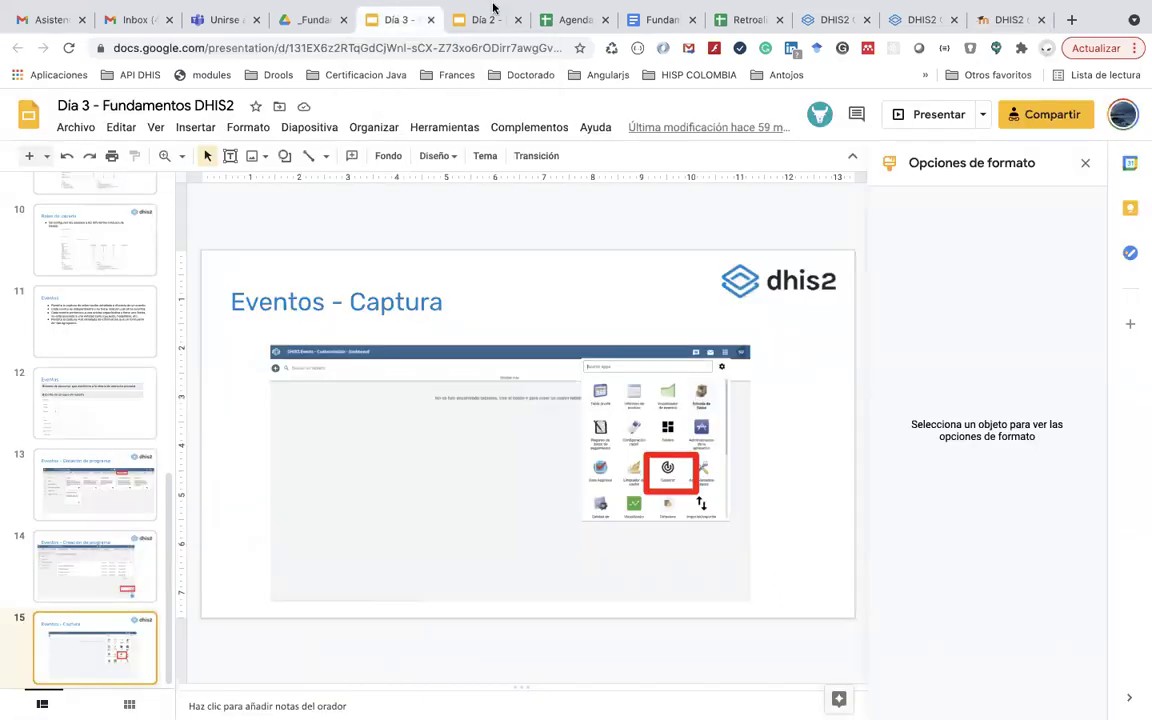
left_click(831, 22)
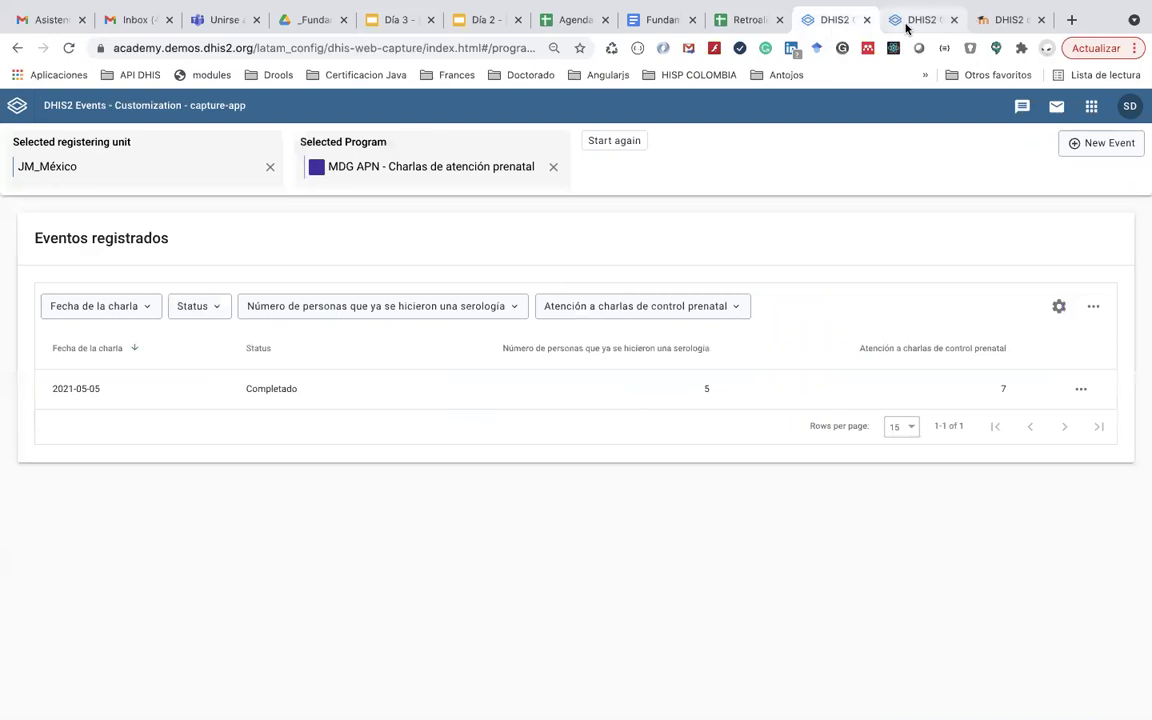
left_click(905, 22)
scroll(735, 181, "up", 5)
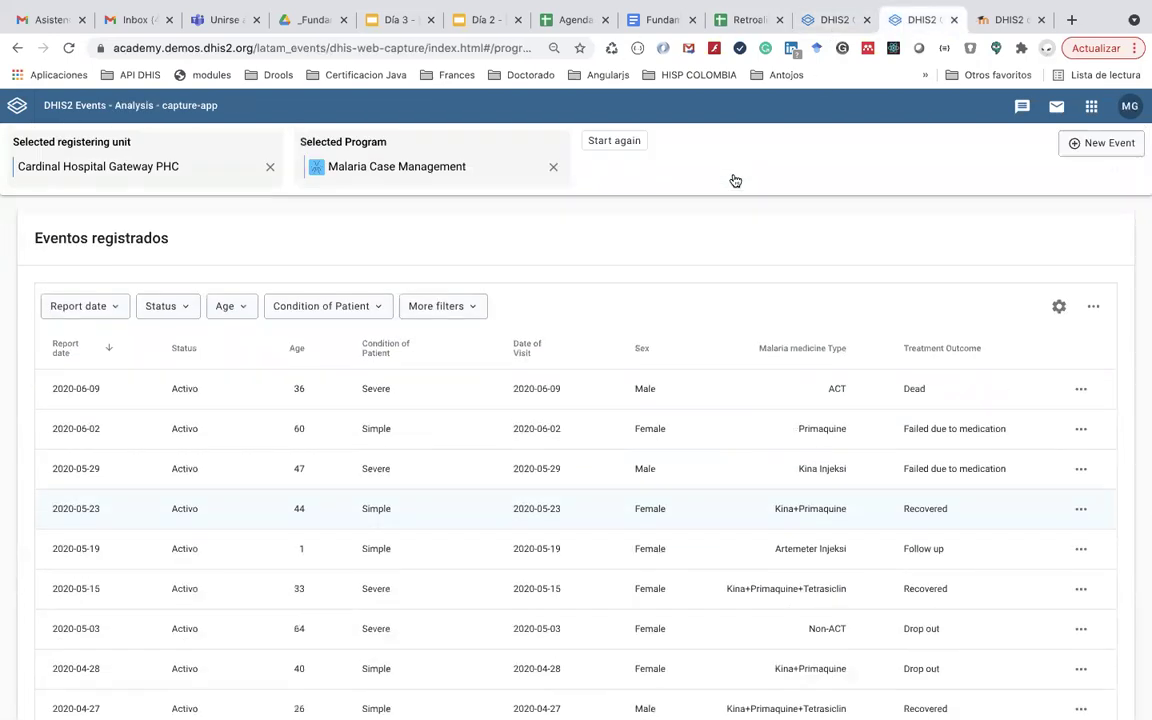
scroll(735, 180, "down", 5)
scroll(734, 179, "up", 5)
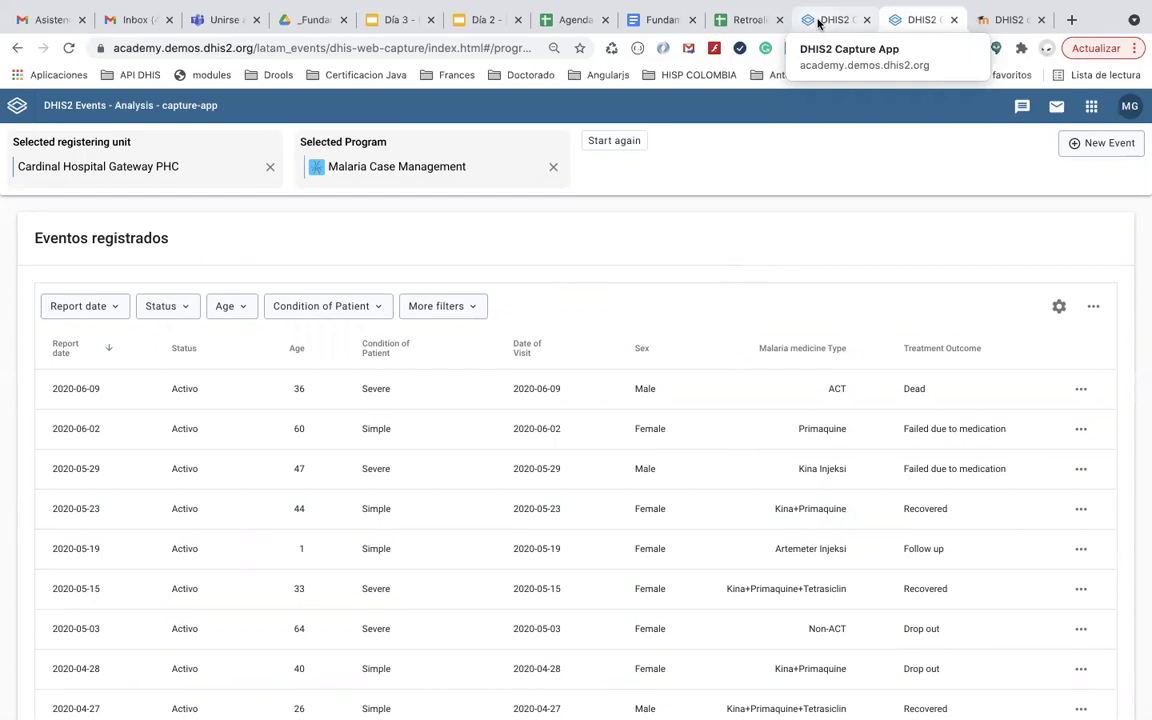
- Compare the Día 1 feedback responses with the Fundamentals course outline, then switch to Slack
left_click(740, 19)
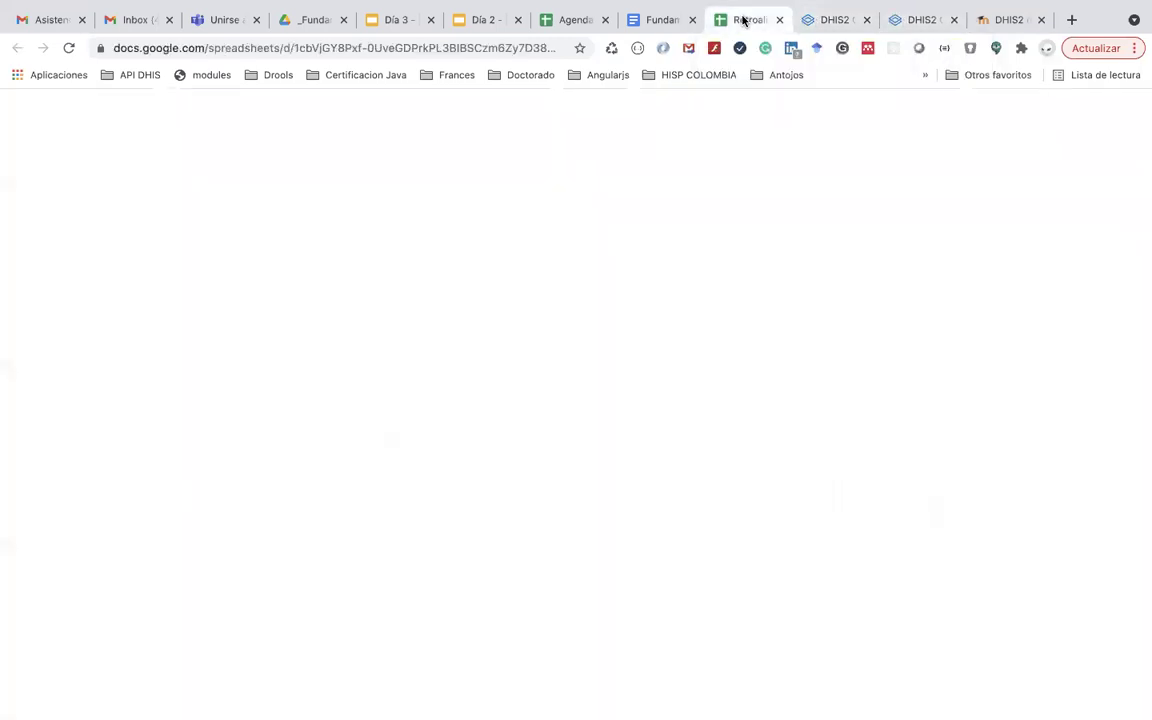
left_click(678, 20)
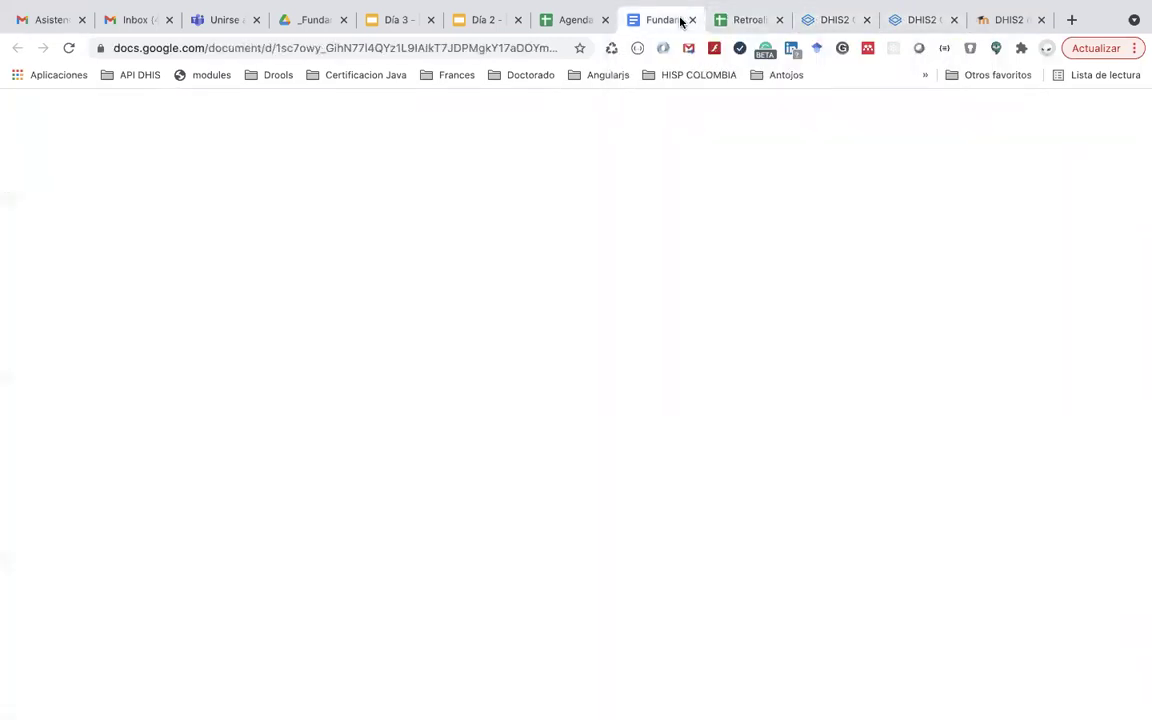
left_click(741, 20)
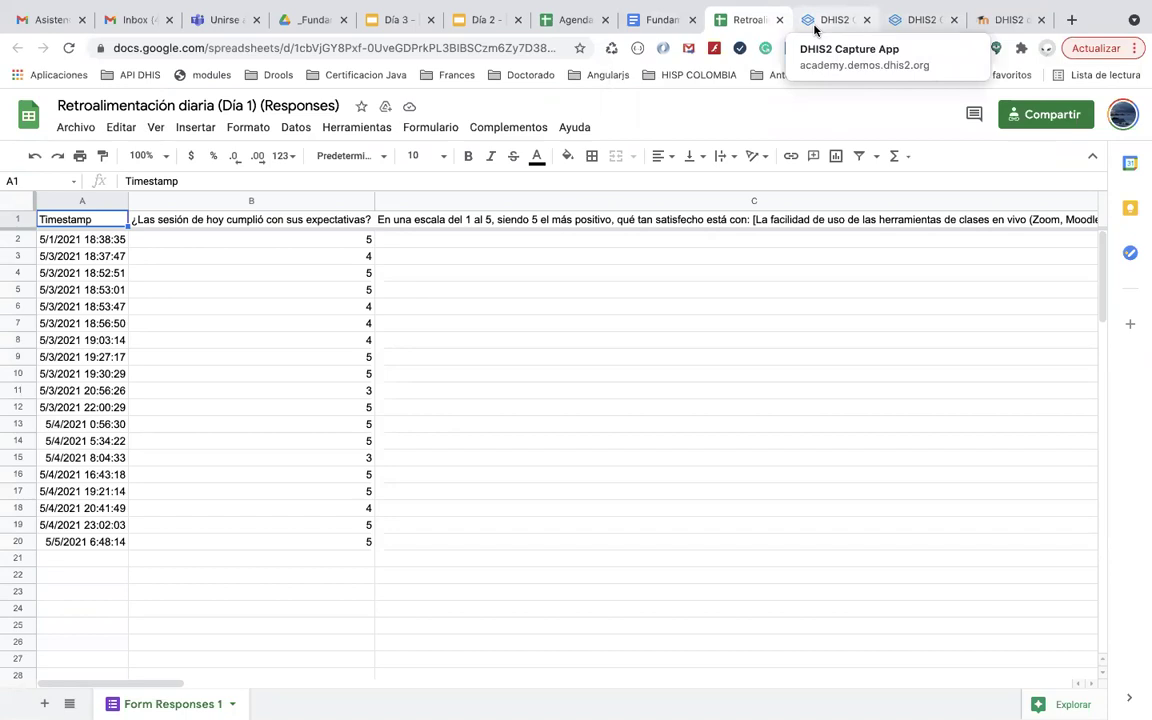
left_click(668, 22)
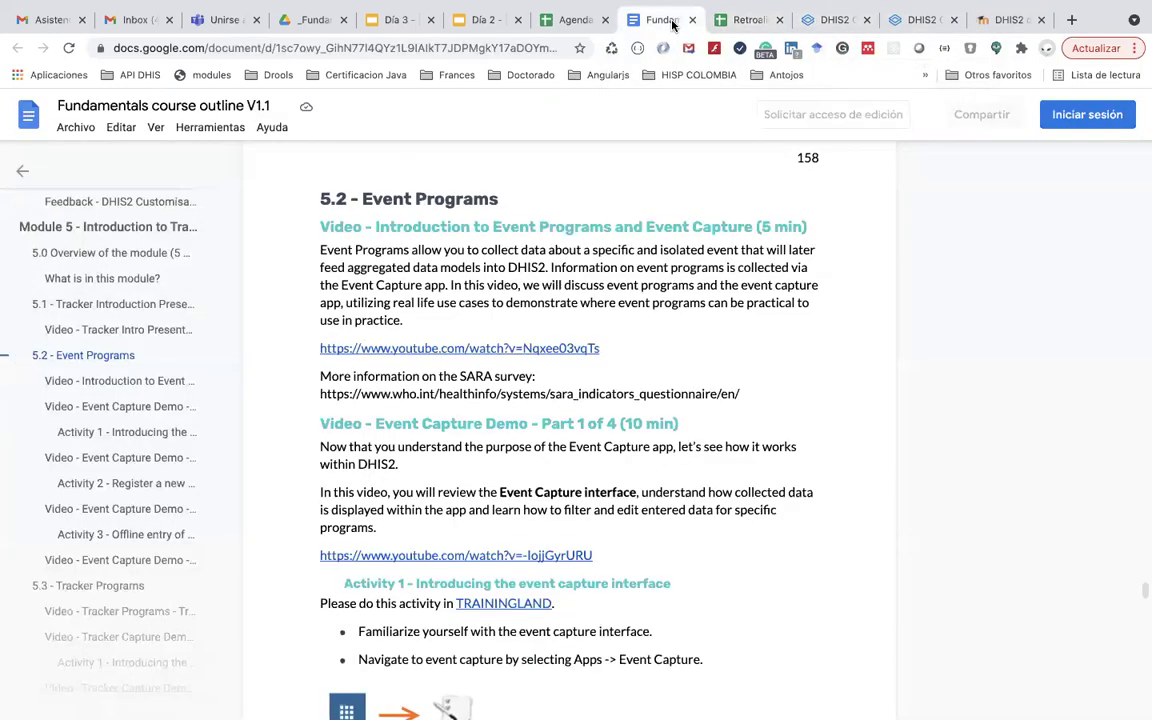
key("ctrl+Tab")
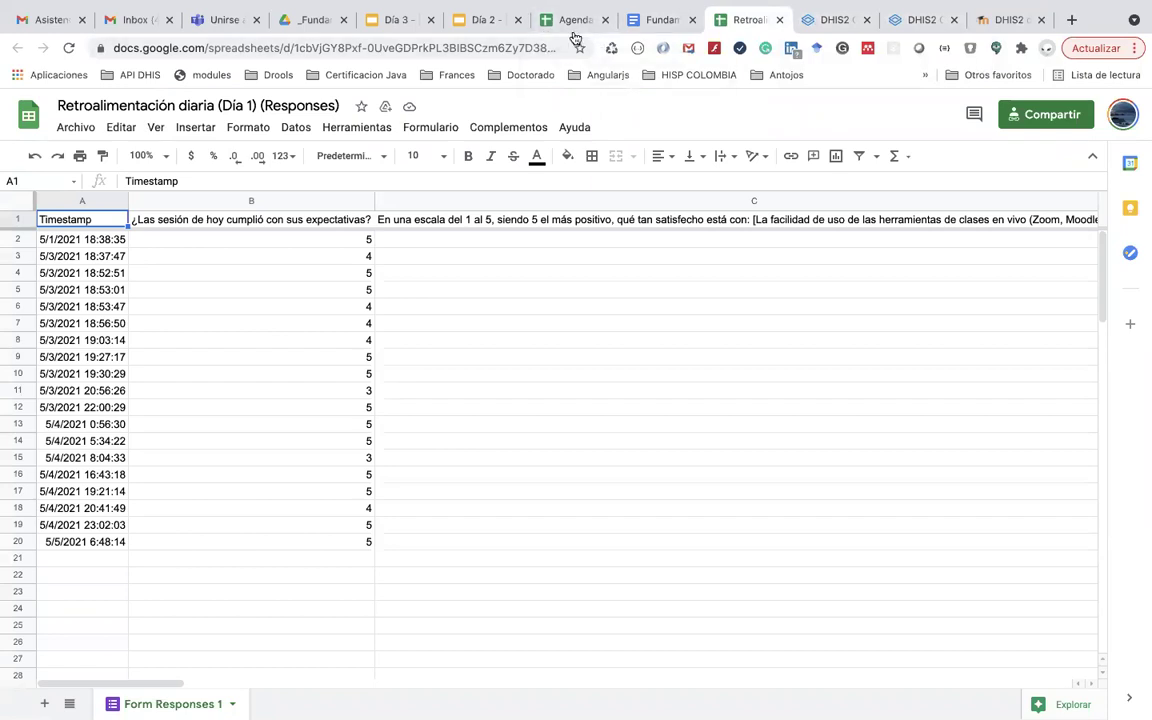
key("super+Tab")
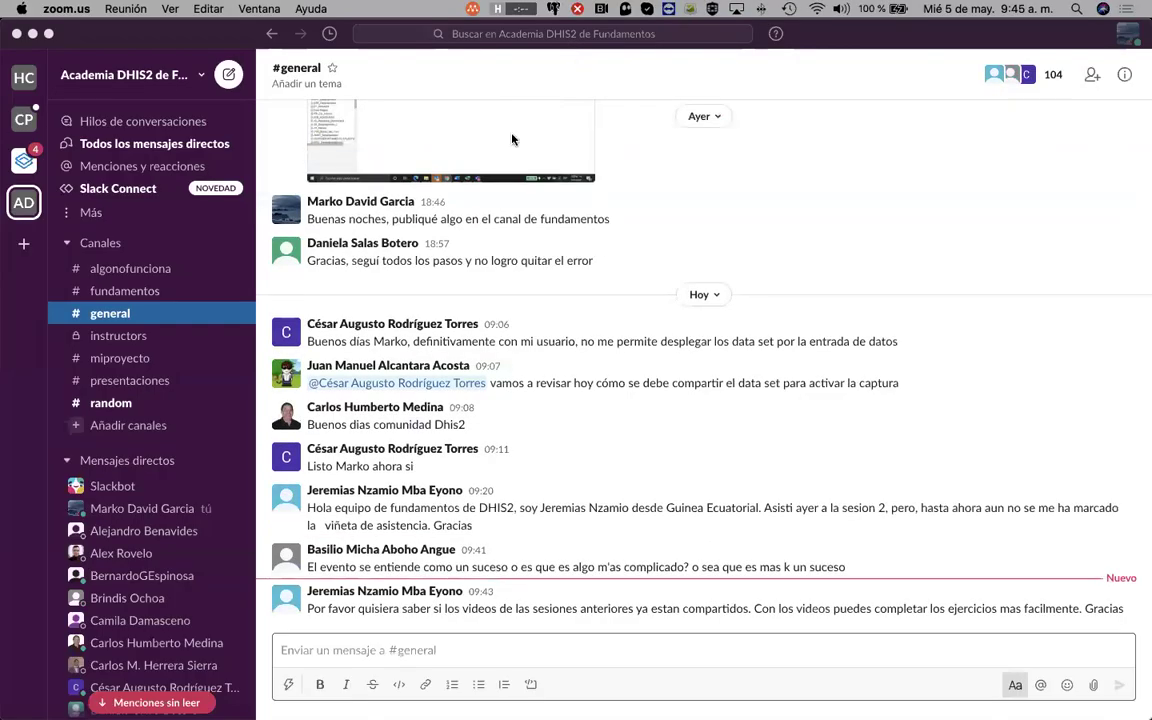
mouse_move(425, 703)
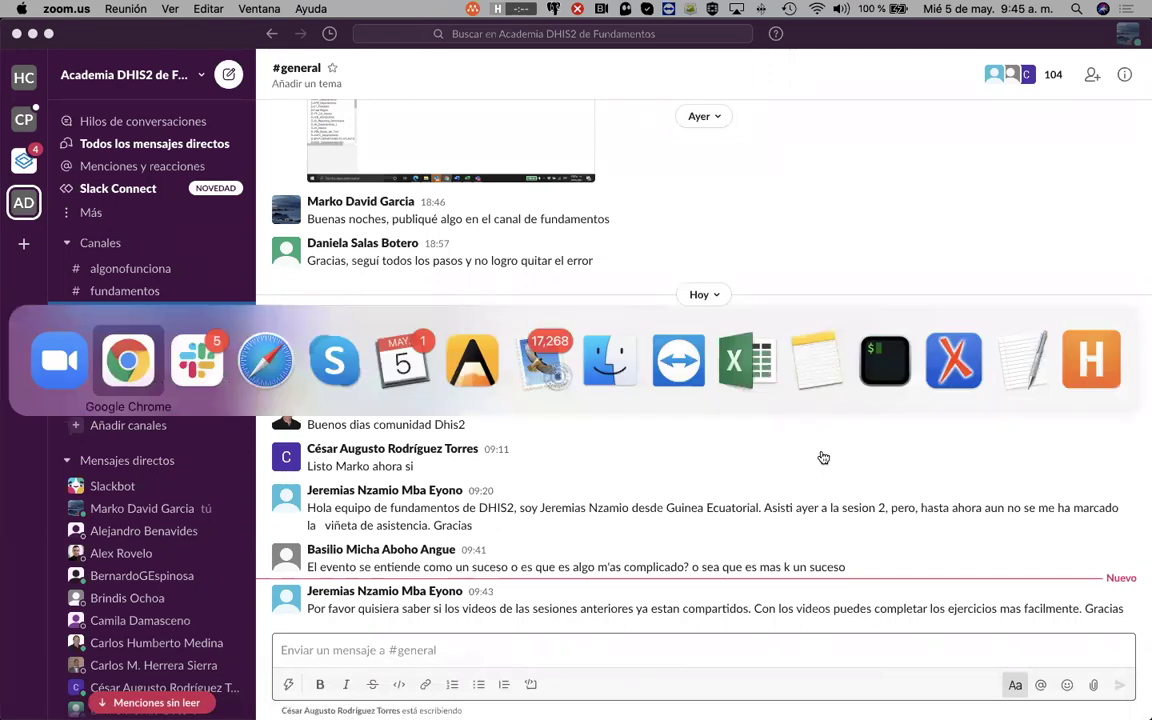
left_click(196, 360)
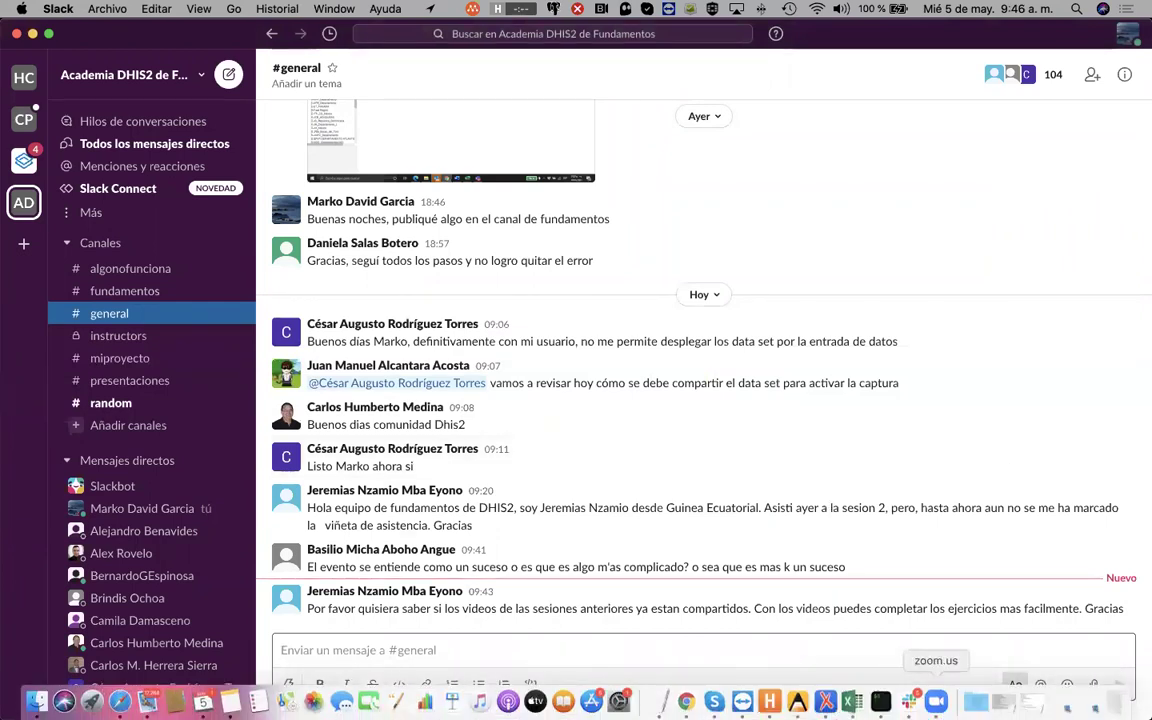
left_click(936, 701)
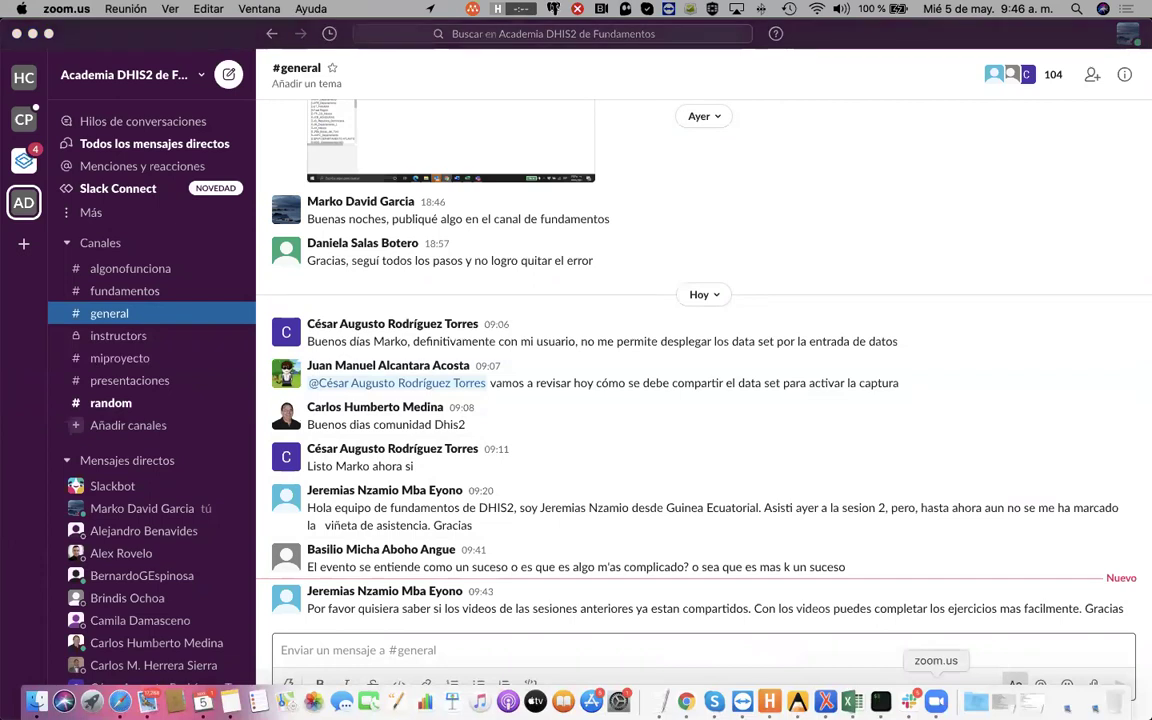
key("super+Tab")
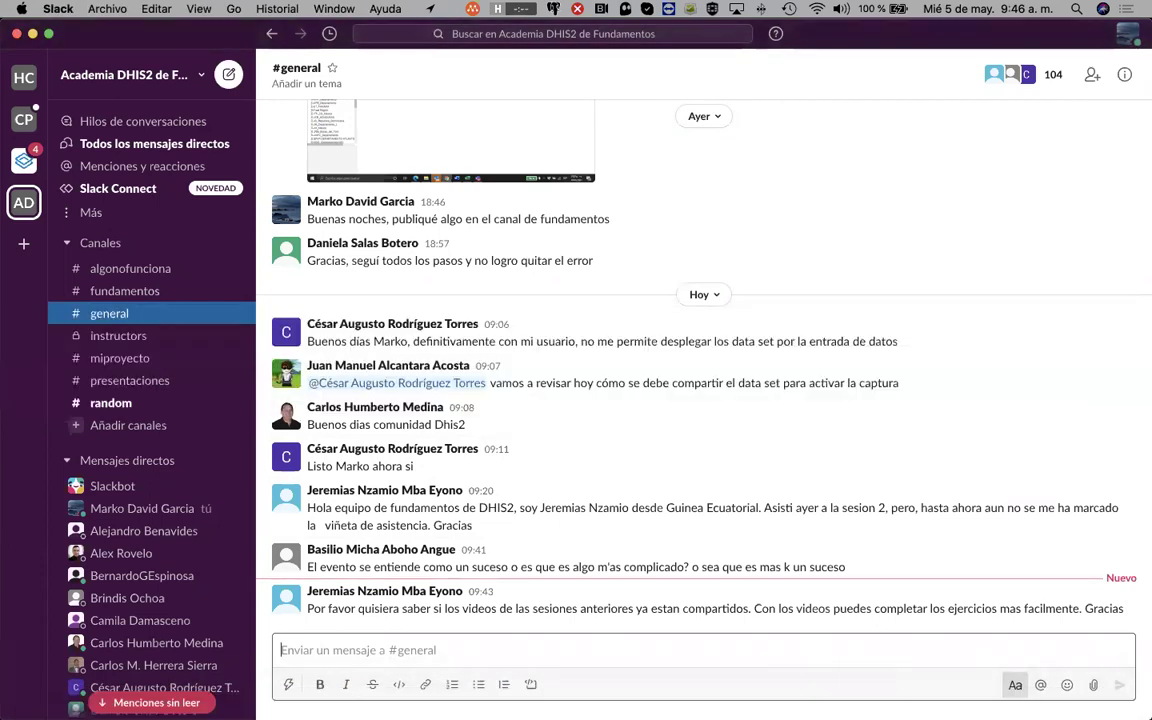
key("super+Tab")
key("super+Tab")
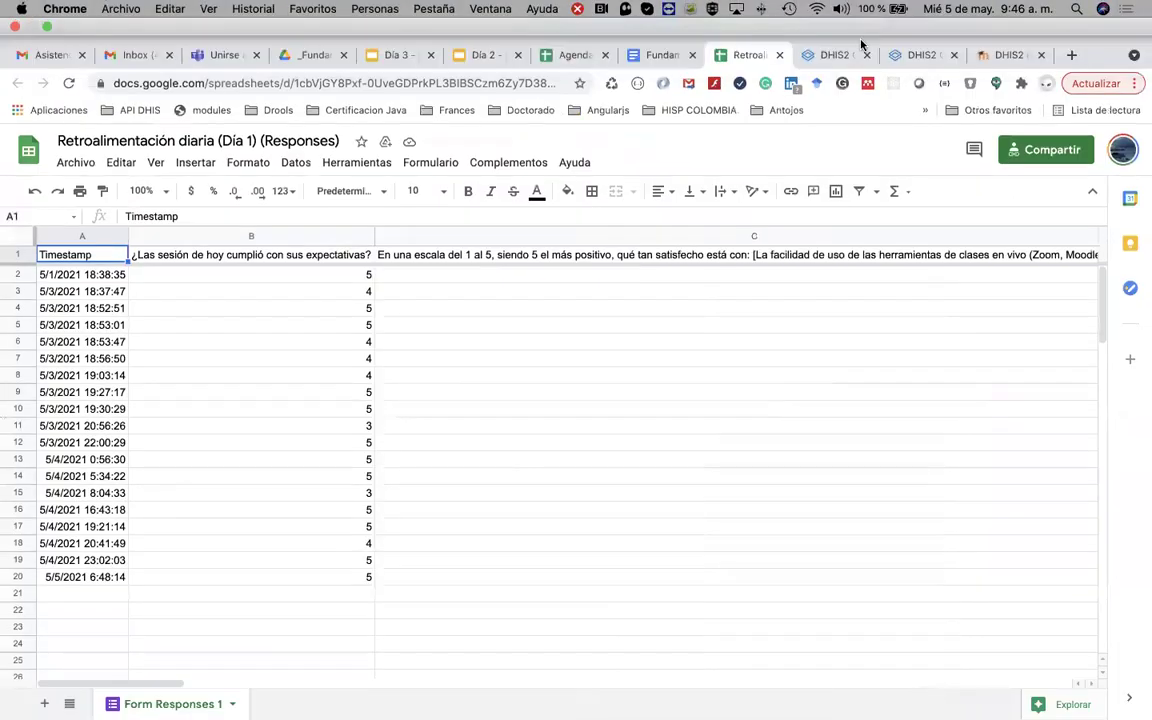
left_click(798, 491)
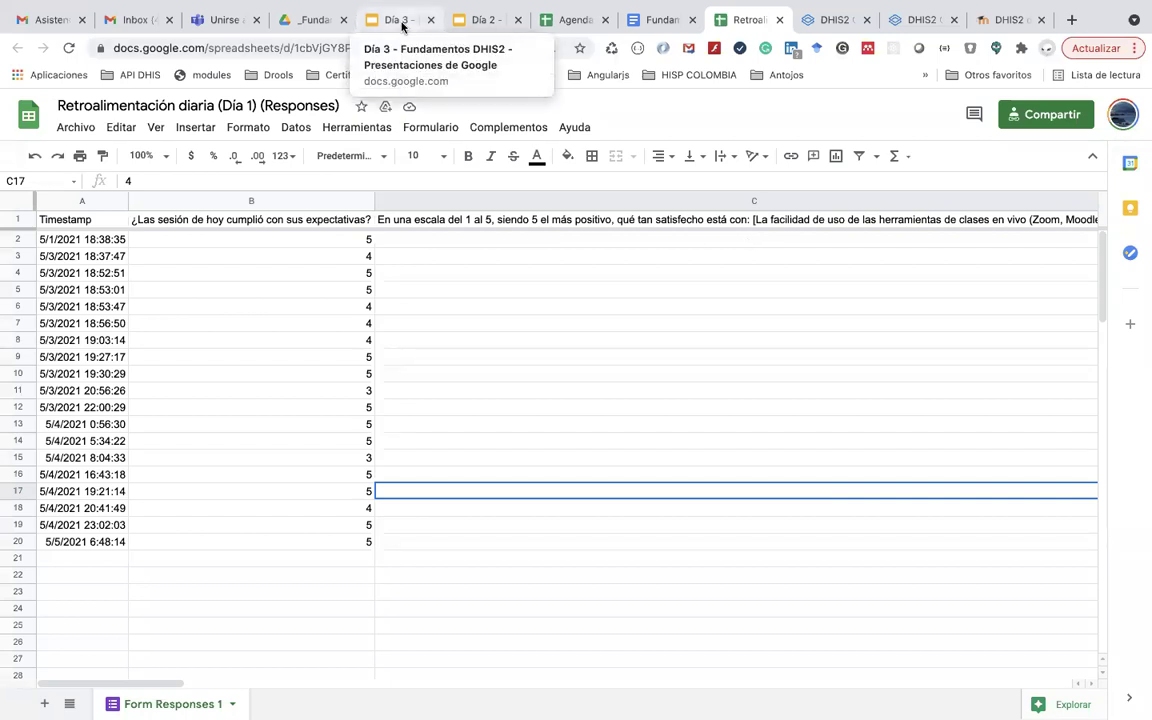
left_click(397, 20)
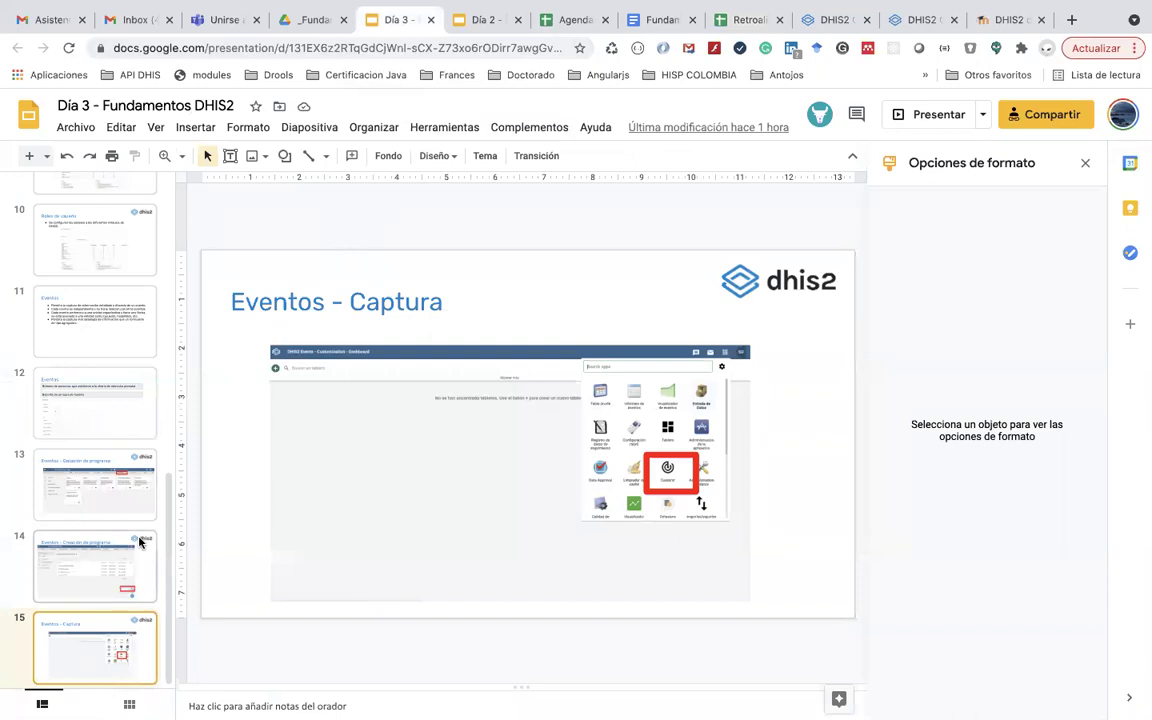
key("super+Tab")
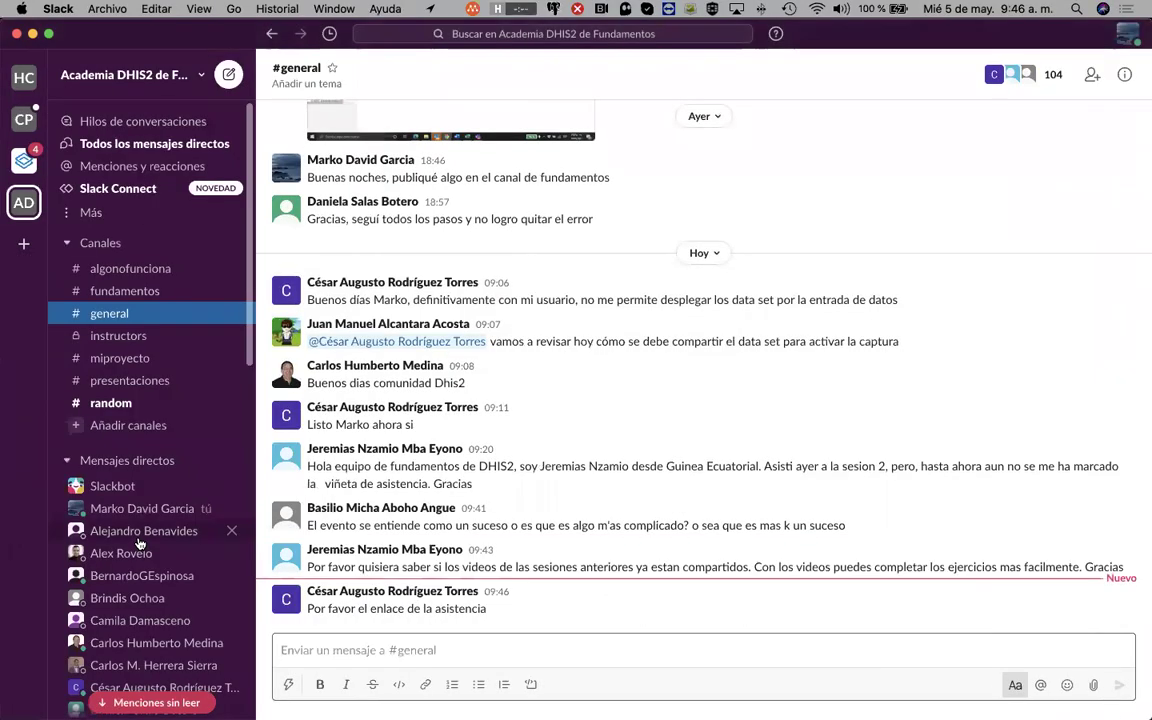
key("super+Tab")
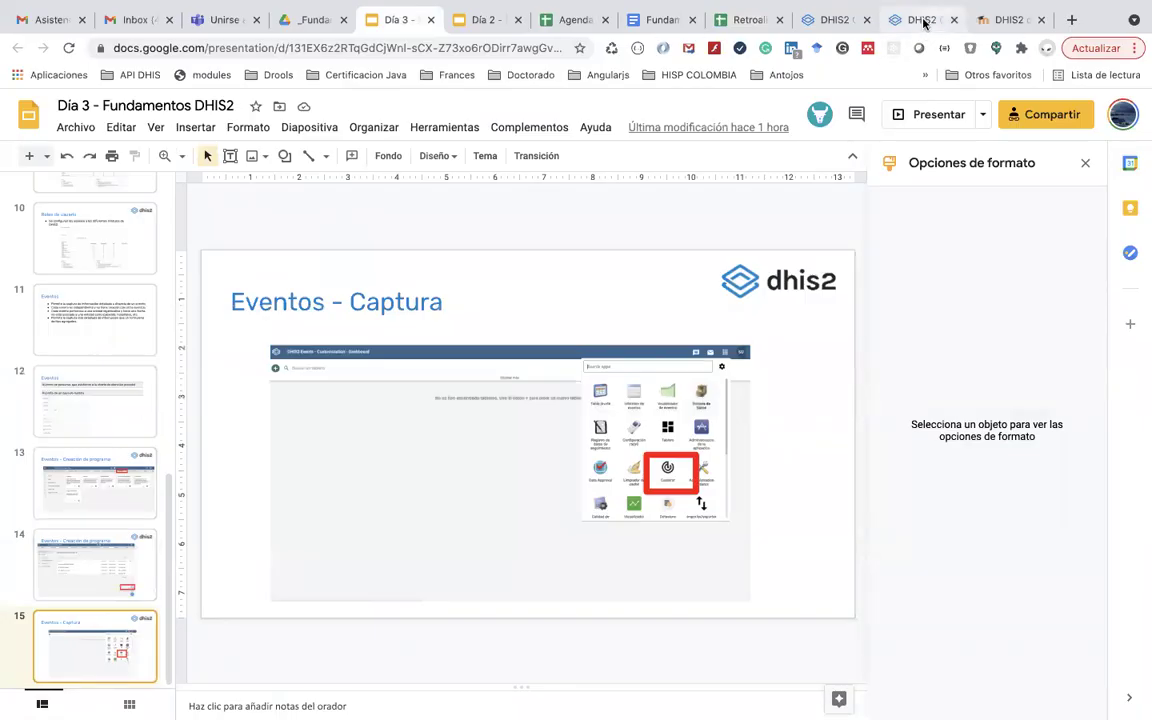
- Find and launch the Mantenimiento app through the DHIS2 app search
left_click(924, 22)
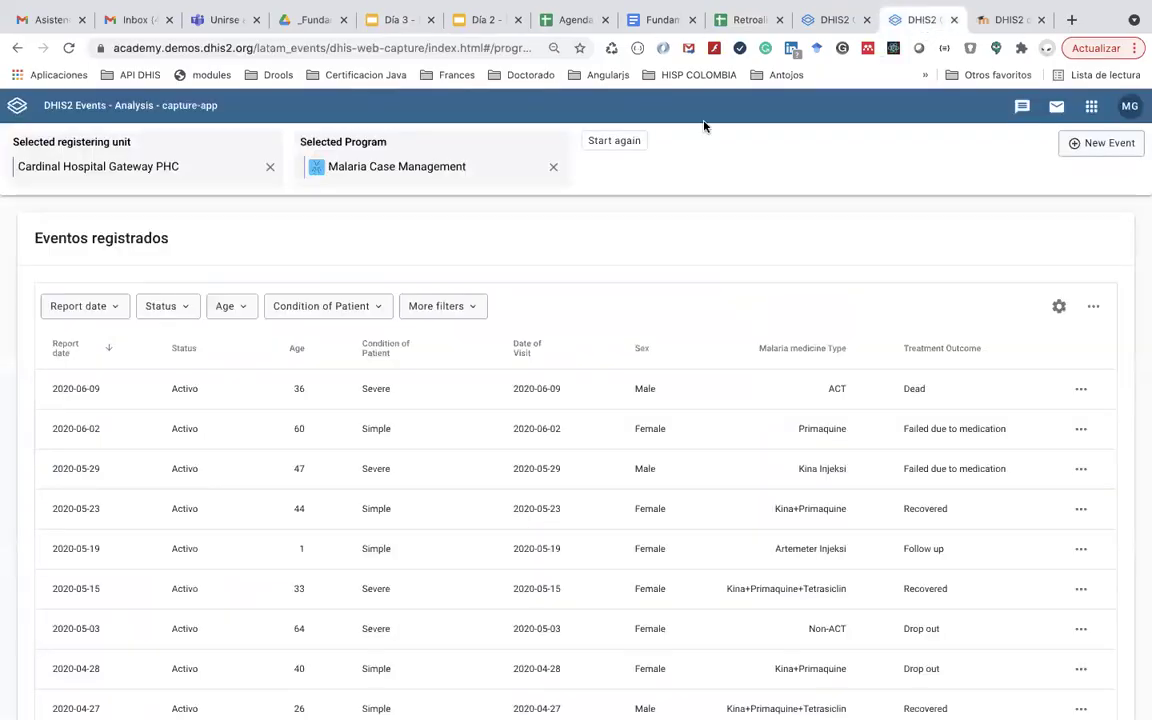
left_click(1091, 108)
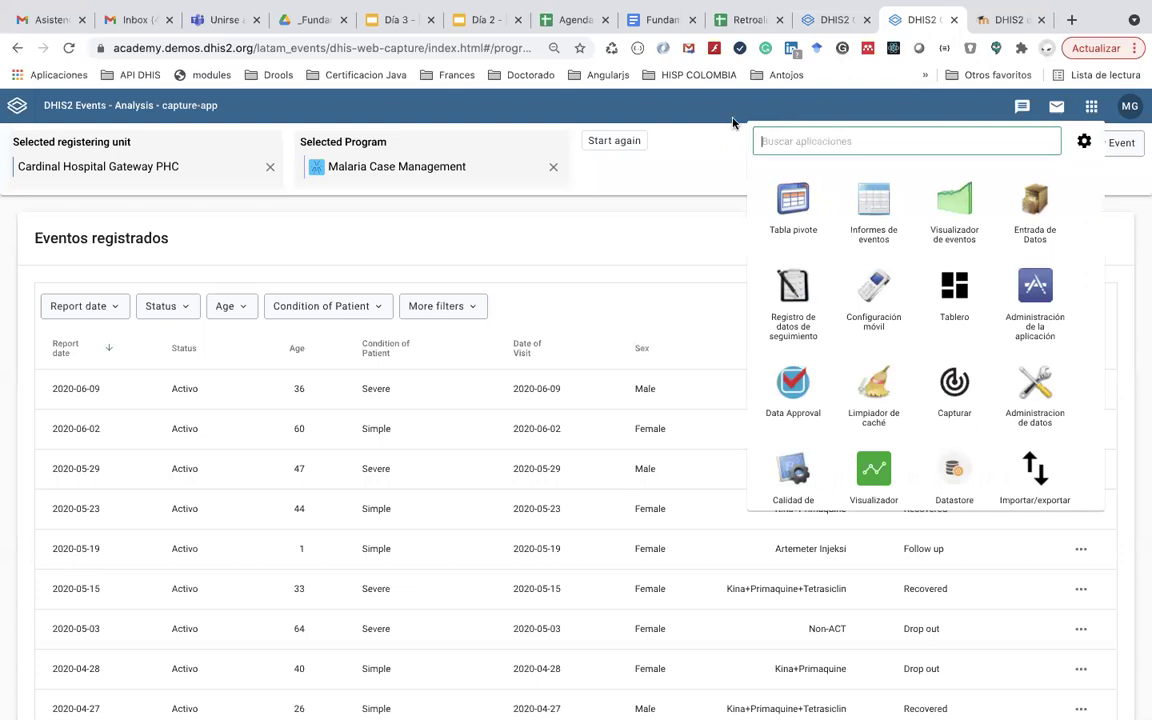
type("ele")
key("BackSpace")
key("BackSpace")
key("BackSpace")
type("man")
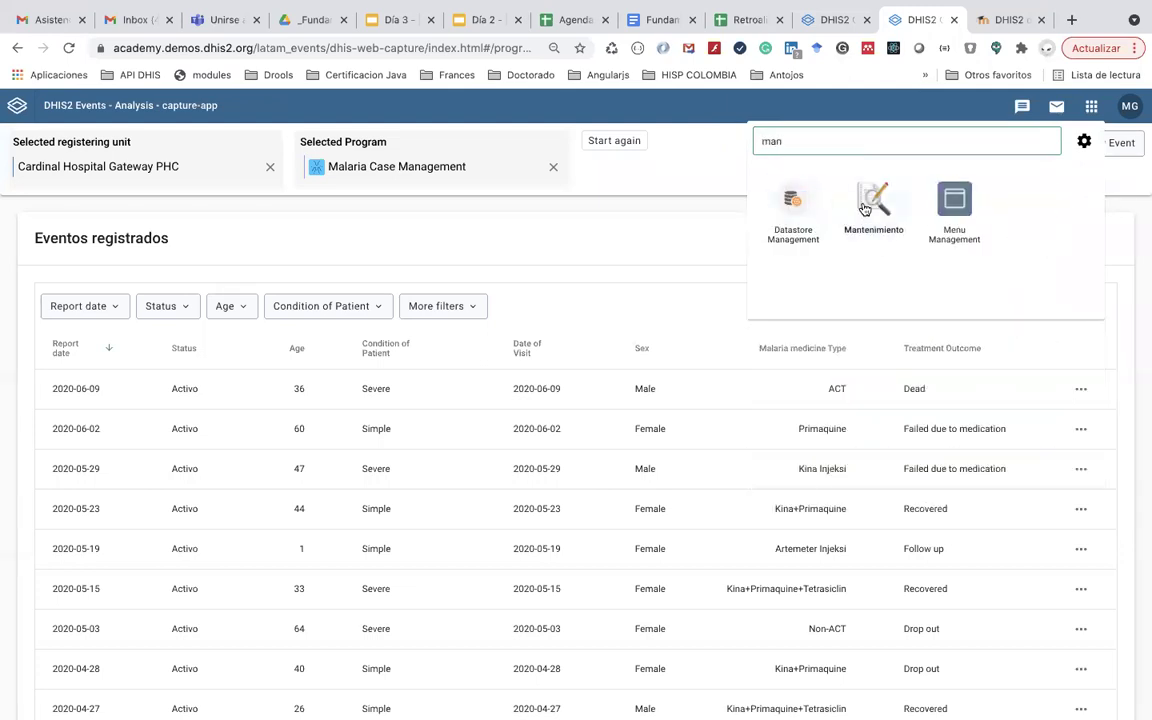
left_click(866, 209)
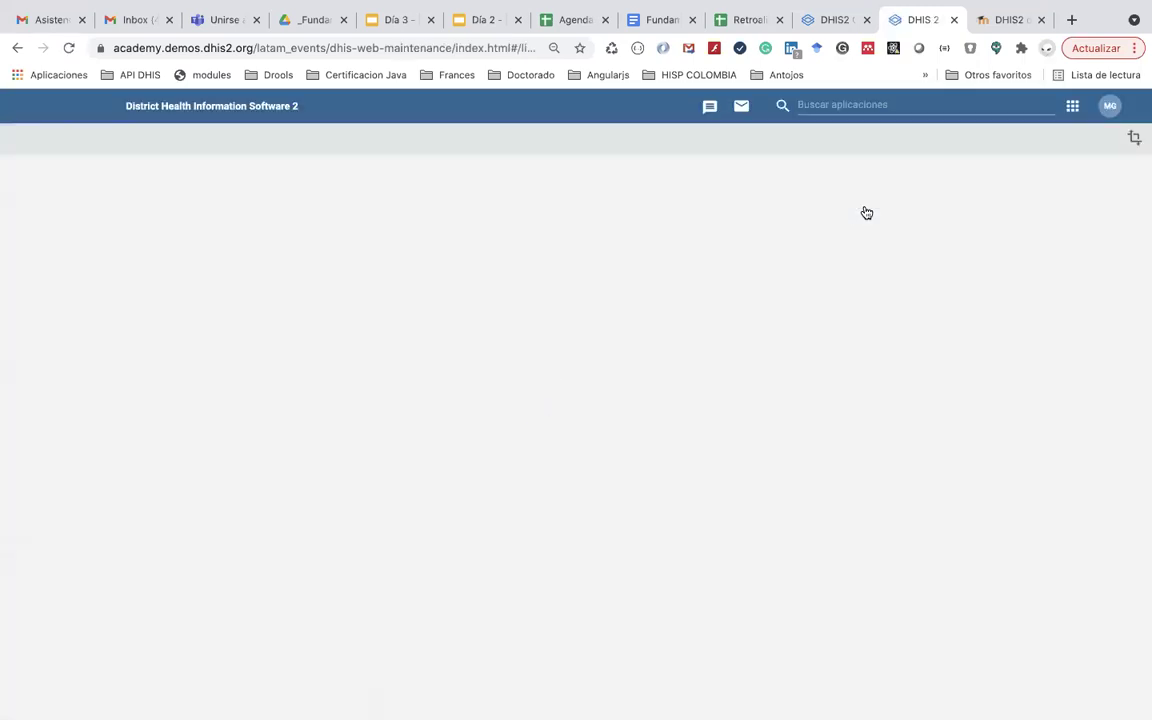
- Filter the data element list to Tipo de dominio Rastreador, review it, then close the tab
left_click(312, 138)
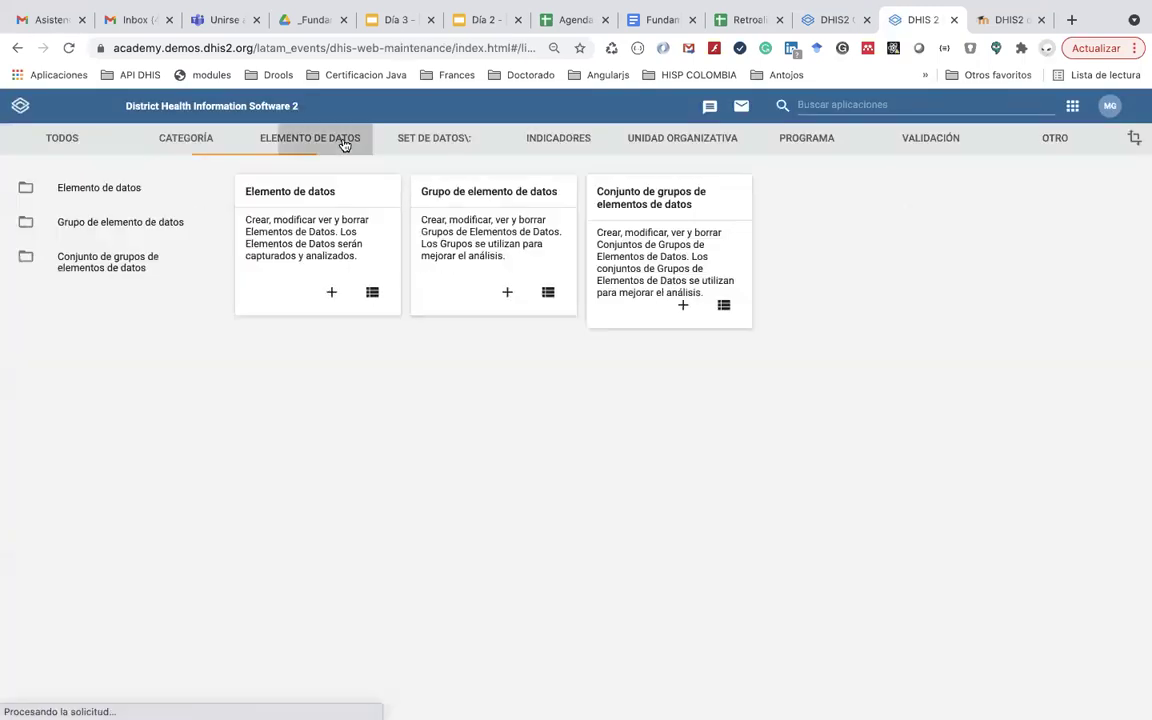
left_click(303, 190)
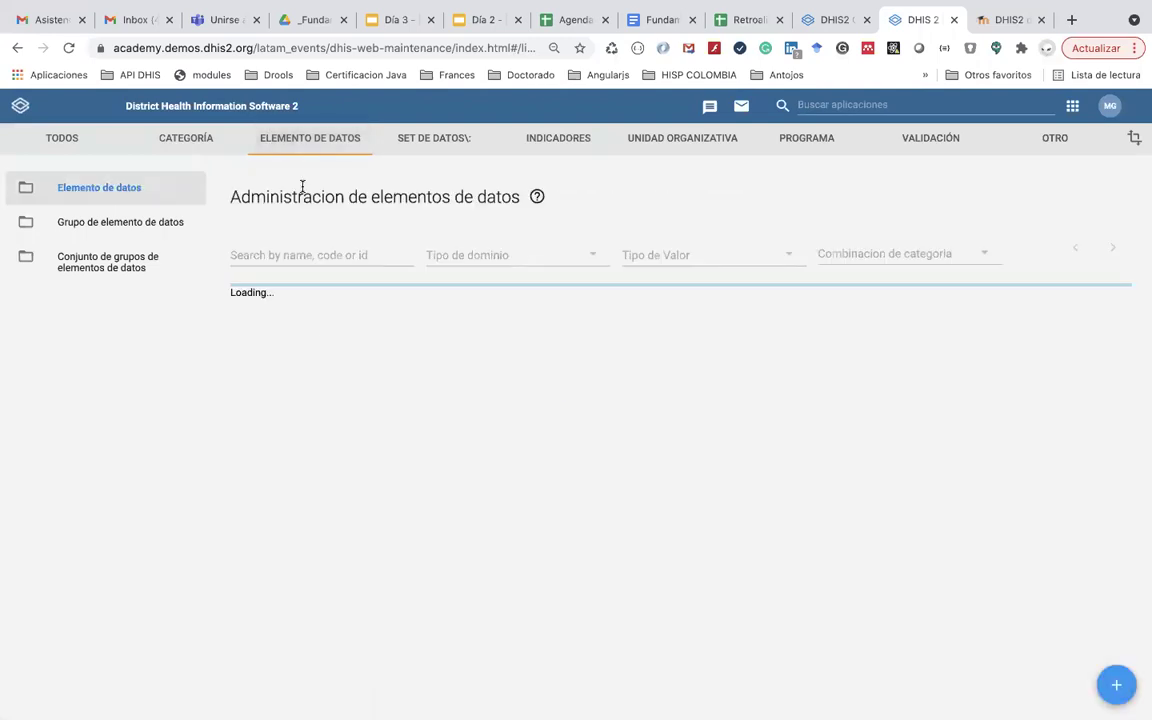
left_click(530, 253)
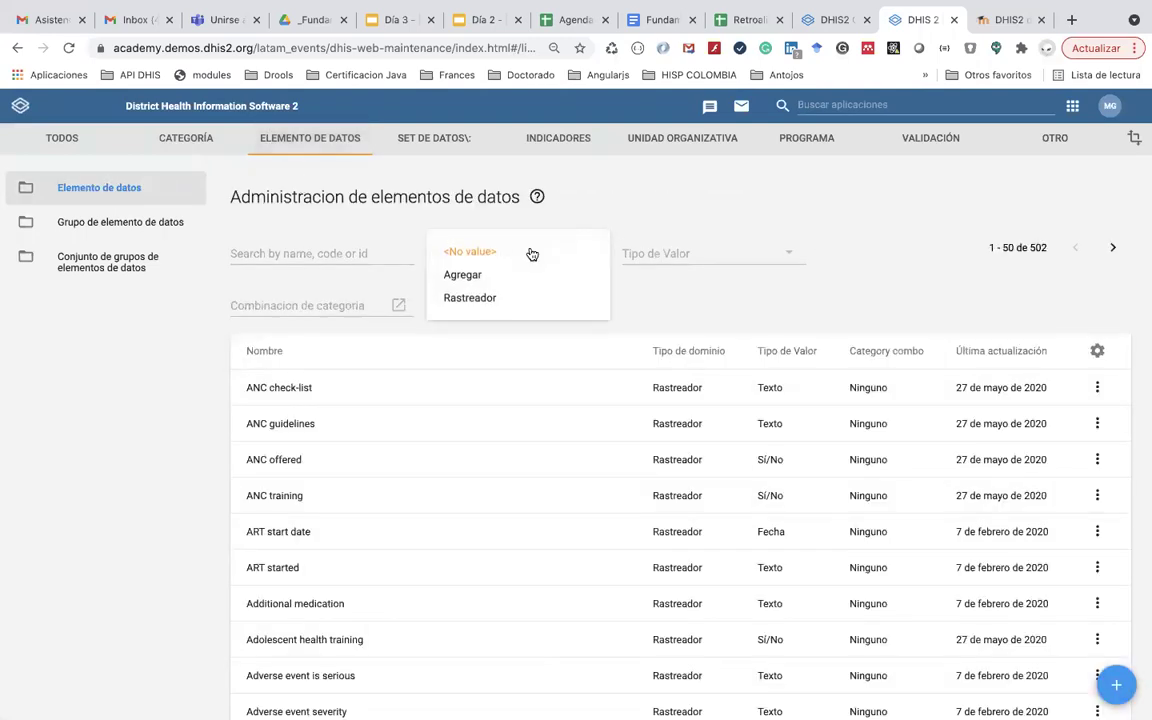
left_click(521, 299)
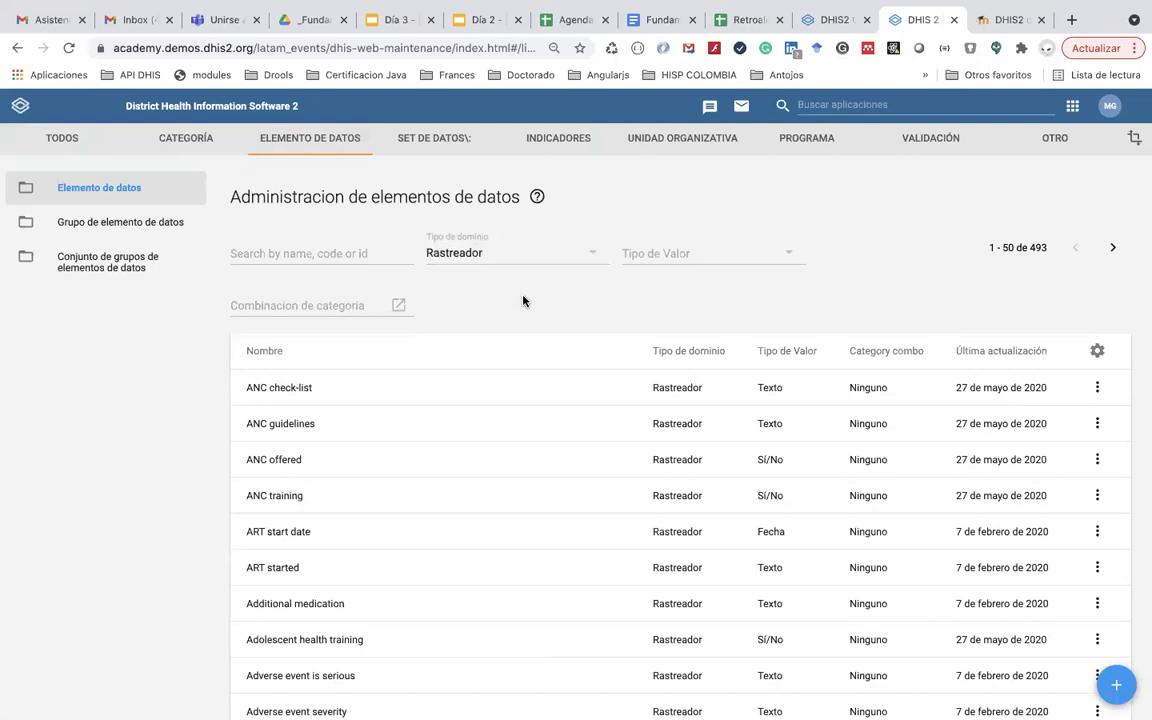
scroll(536, 462, "down", 5)
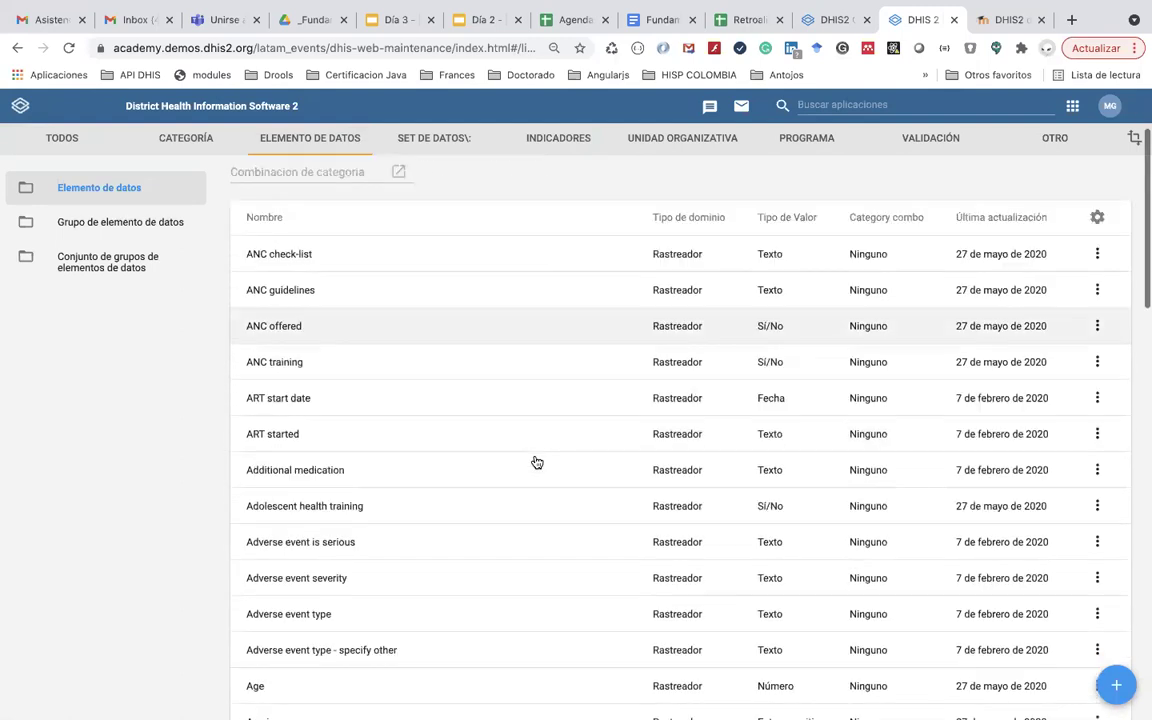
scroll(536, 462, "down", 7)
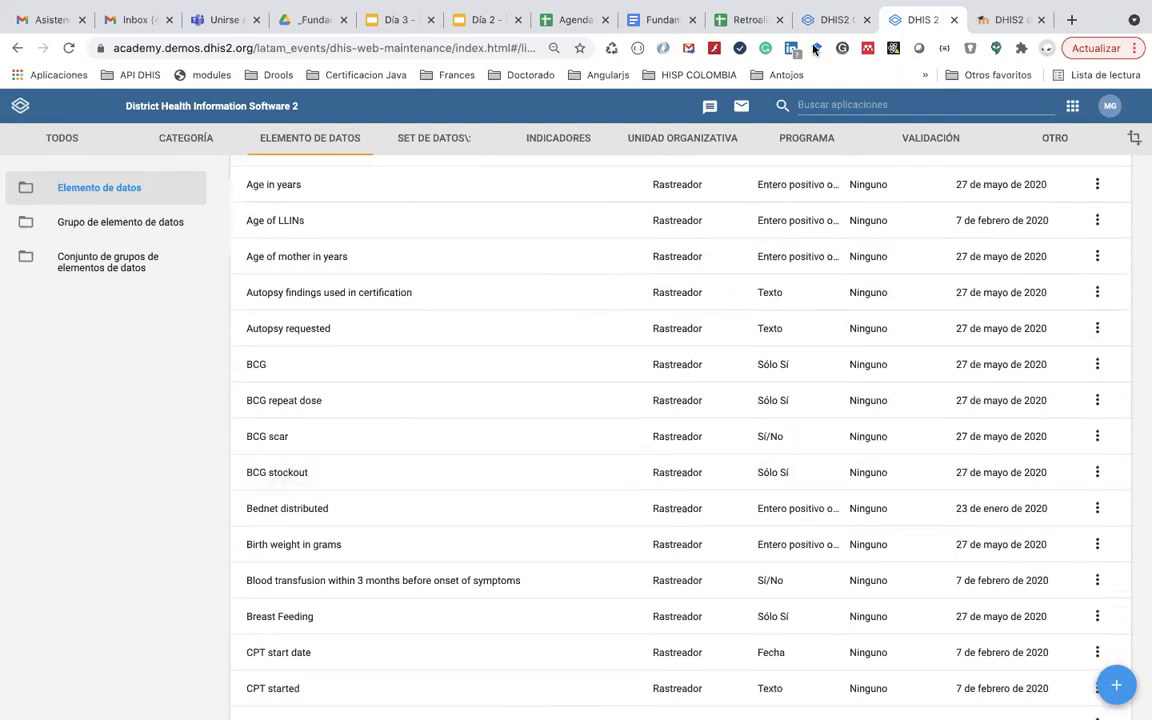
left_click(952, 20)
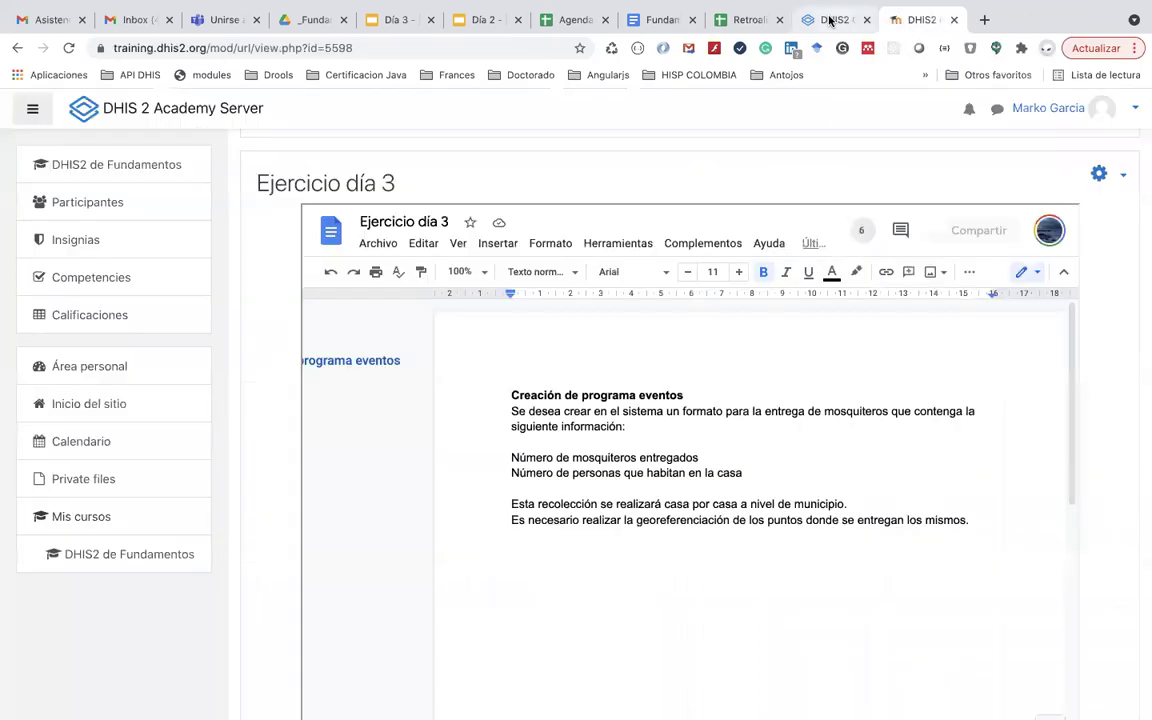
- Launch Maintenance from the capture app and go to the data element list
left_click(828, 19)
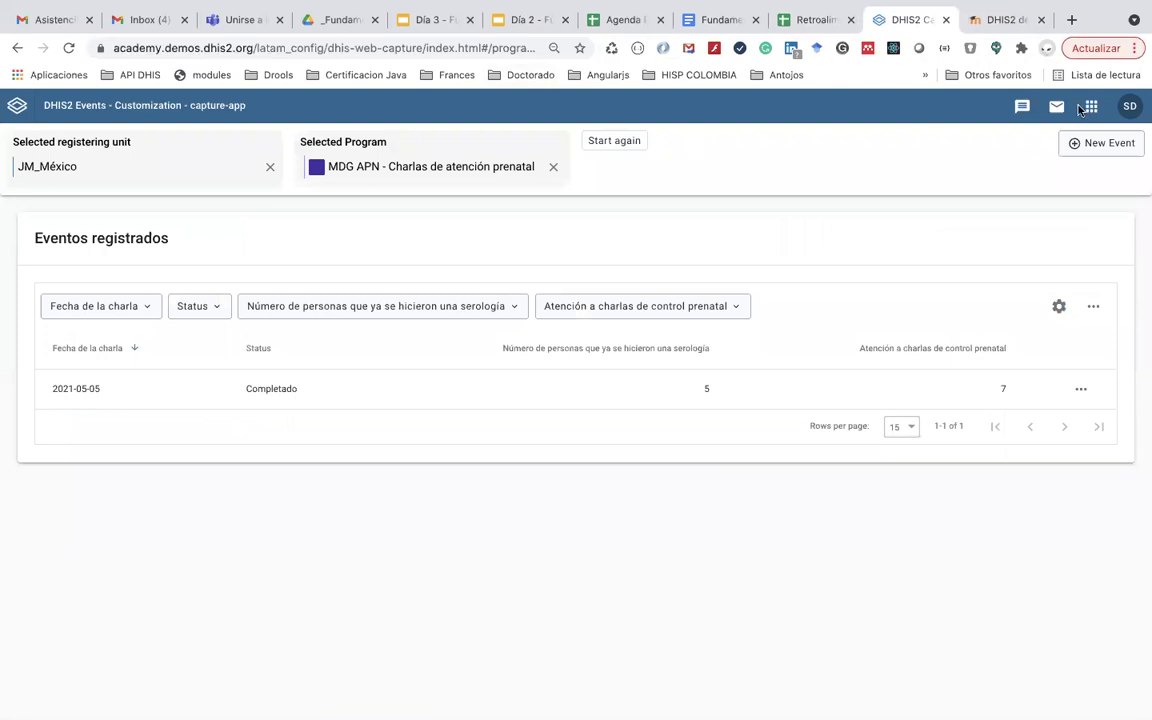
left_click(1091, 106)
type("man")
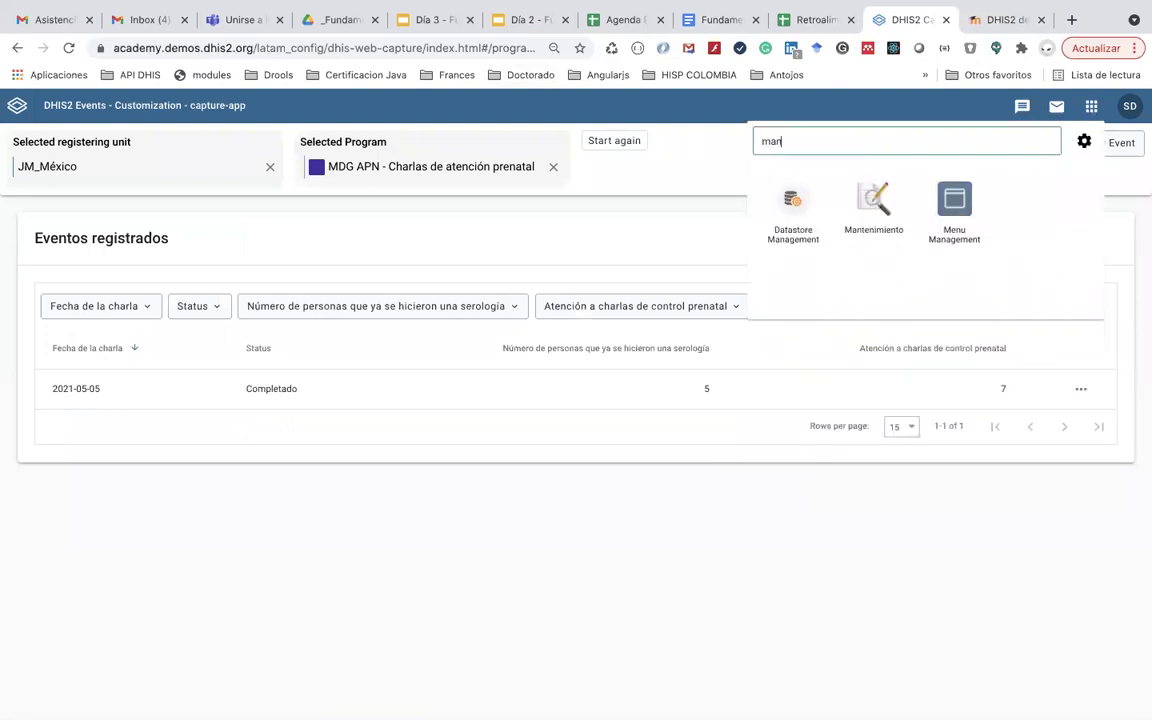
left_click(843, 193)
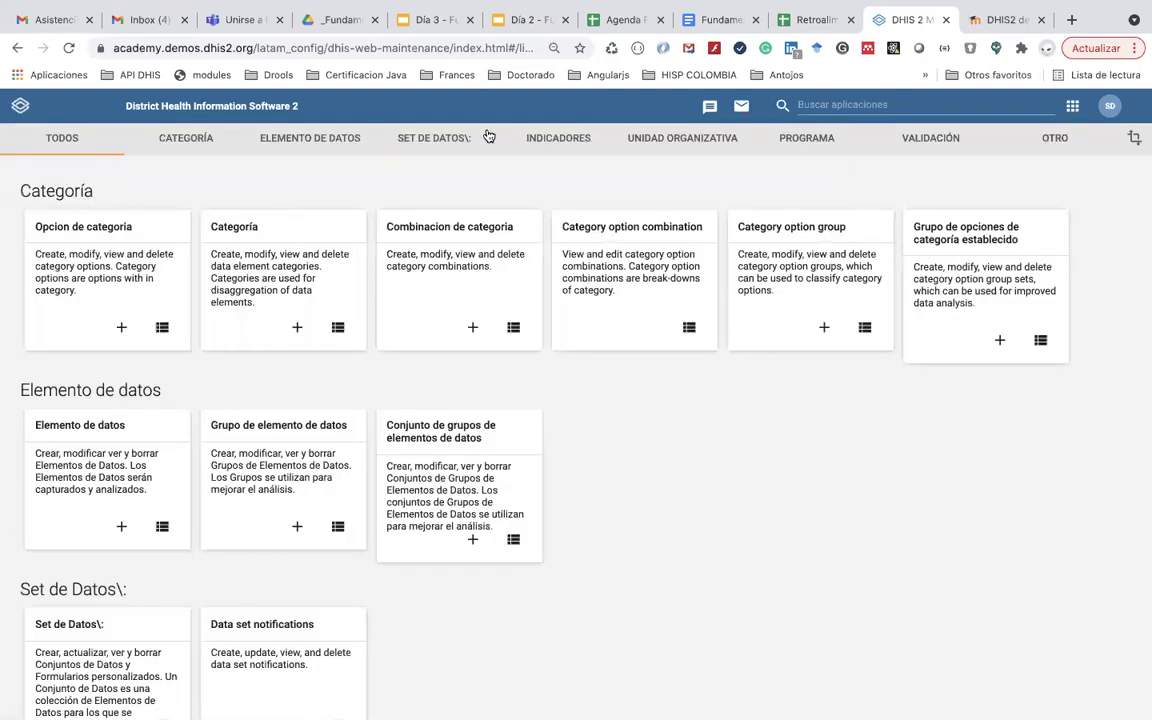
left_click(812, 105)
type("ele")
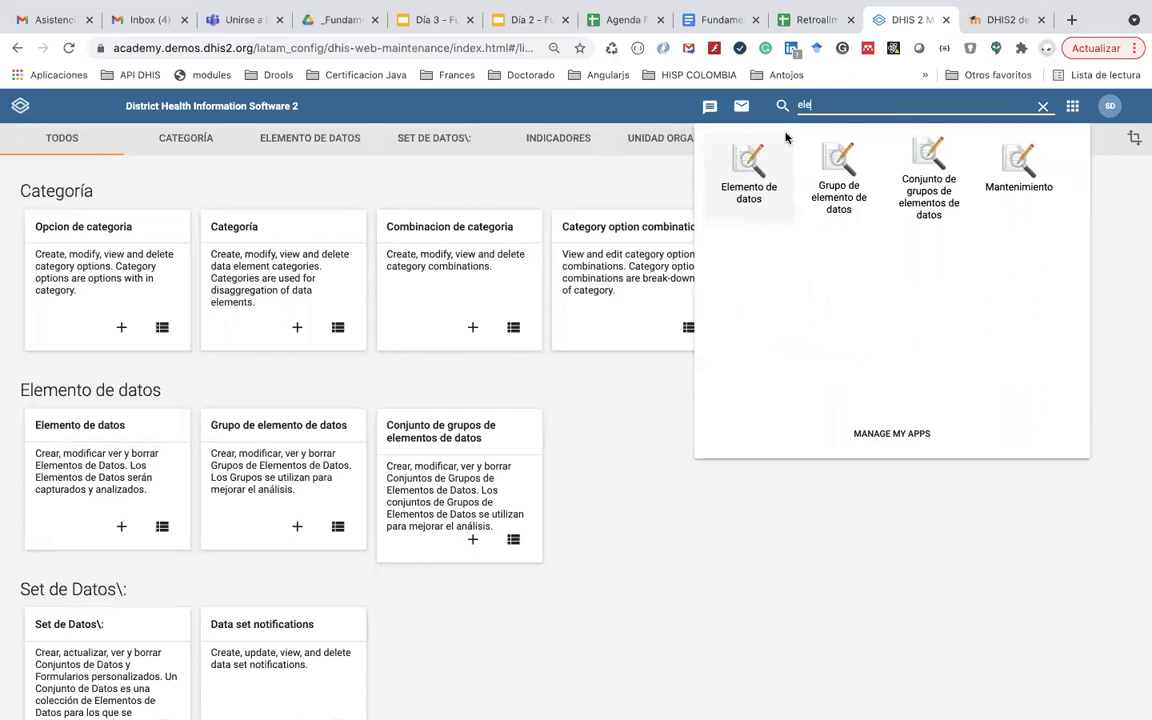
left_click(760, 168)
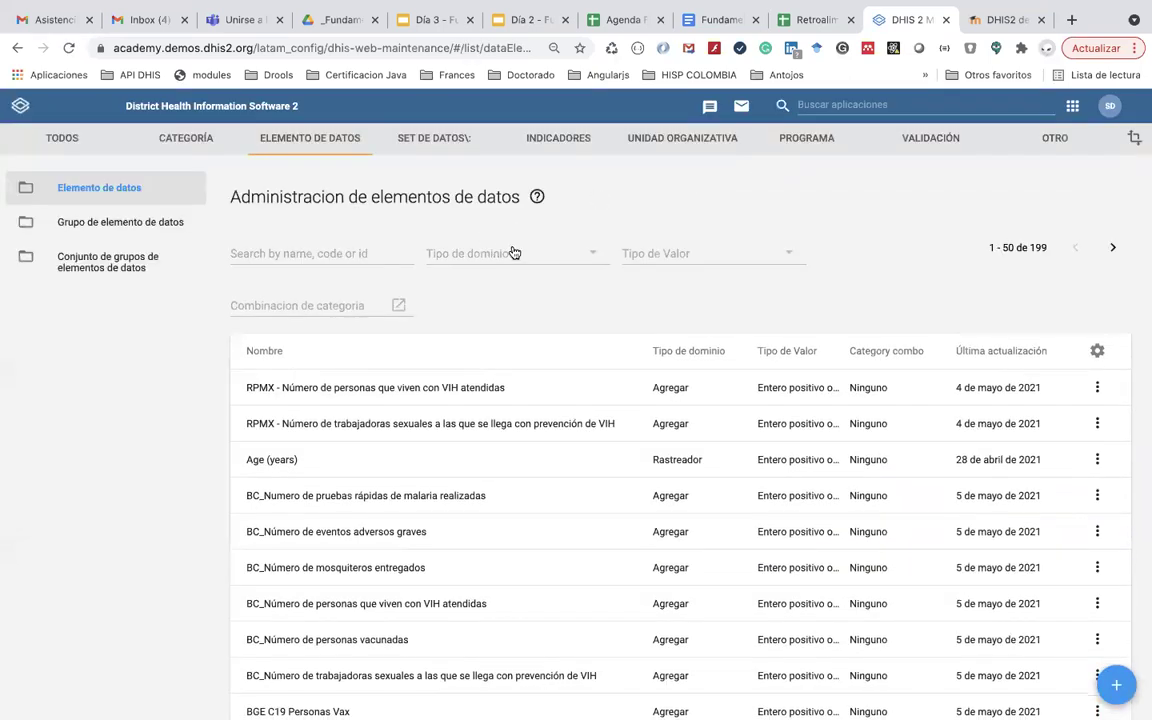
- Filter data elements to the Rastreador domain and browse the 27 tracker elements
left_click(513, 253)
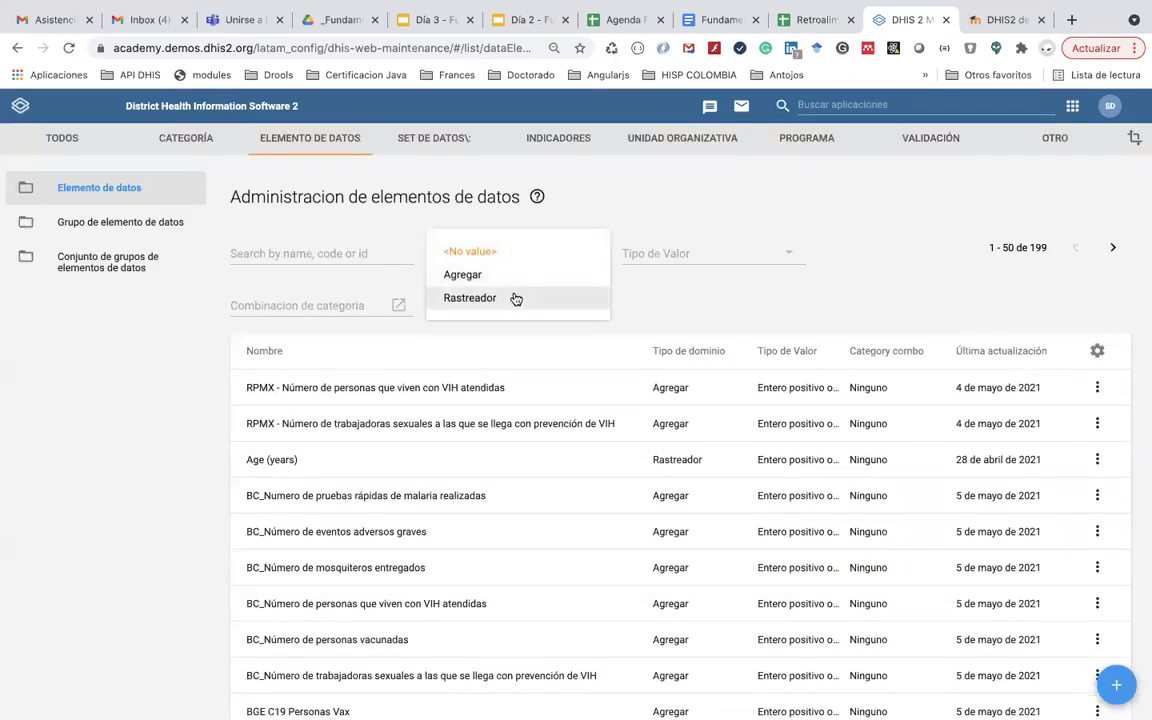
left_click(515, 298)
scroll(522, 429, "down", 5)
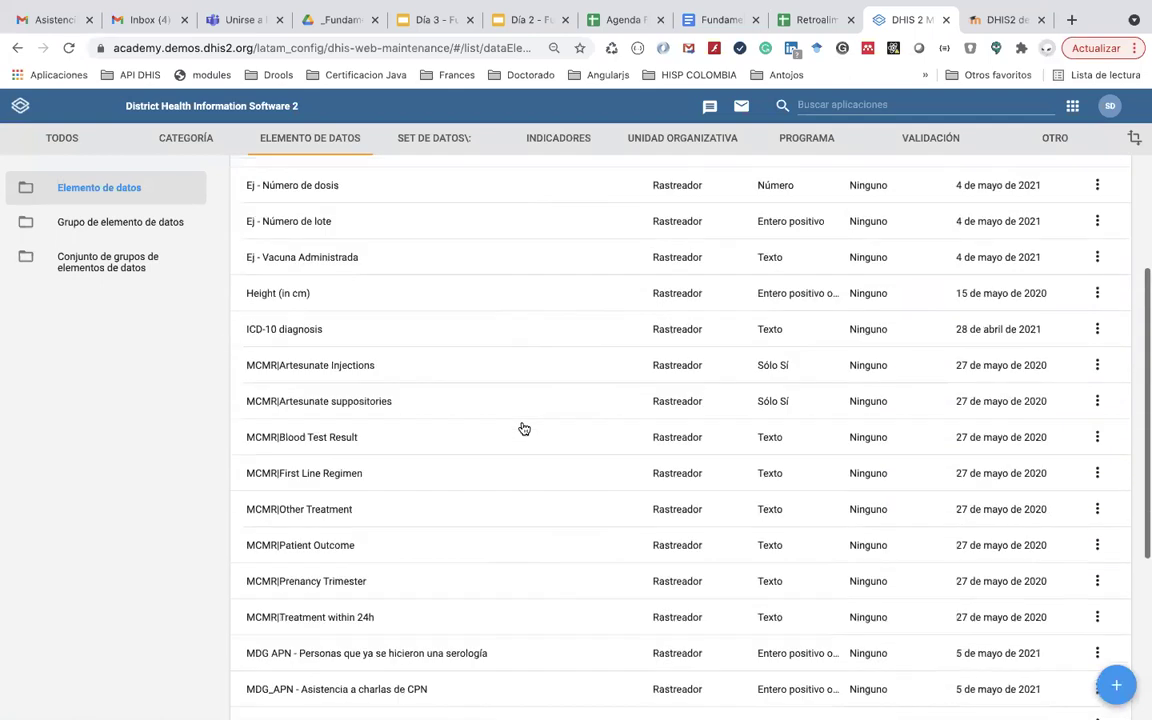
scroll(522, 429, "down", 3)
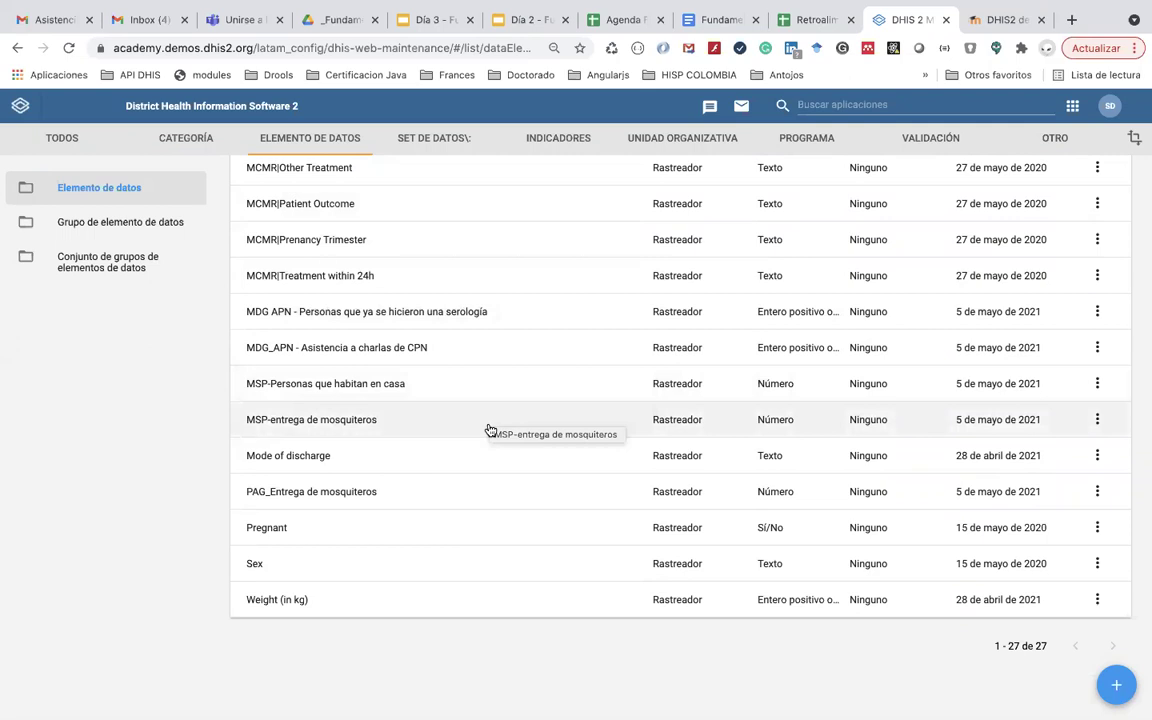
scroll(480, 497, "up", 10)
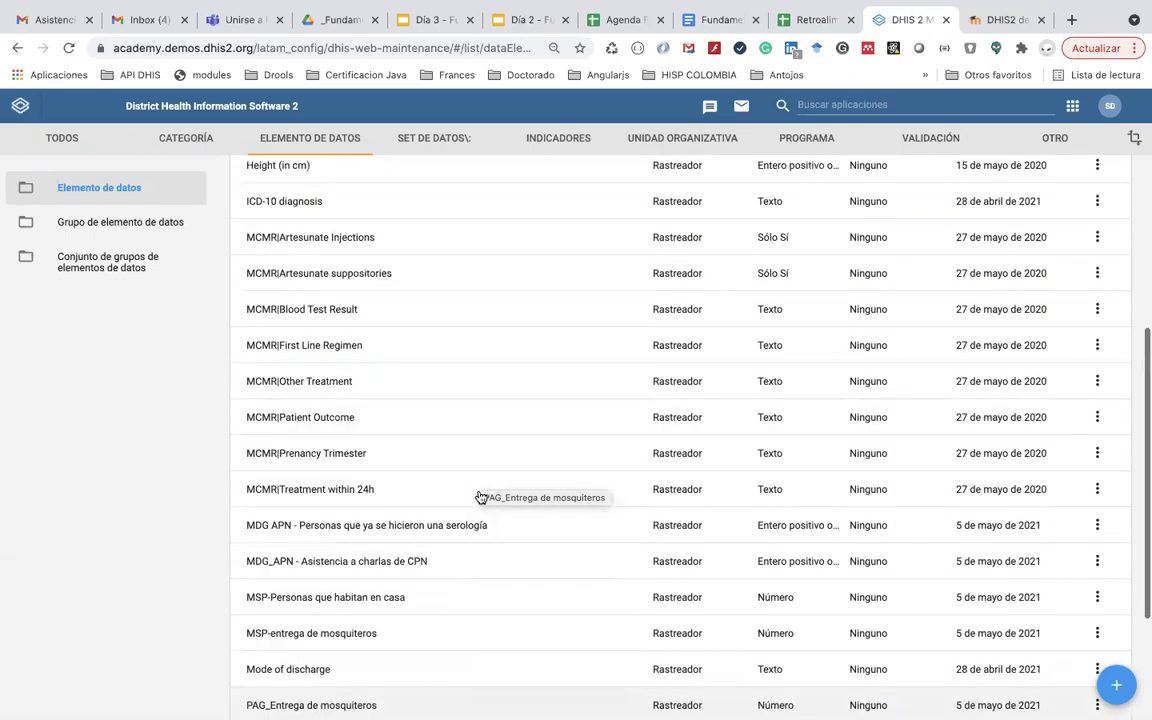
scroll(480, 497, "down", 3)
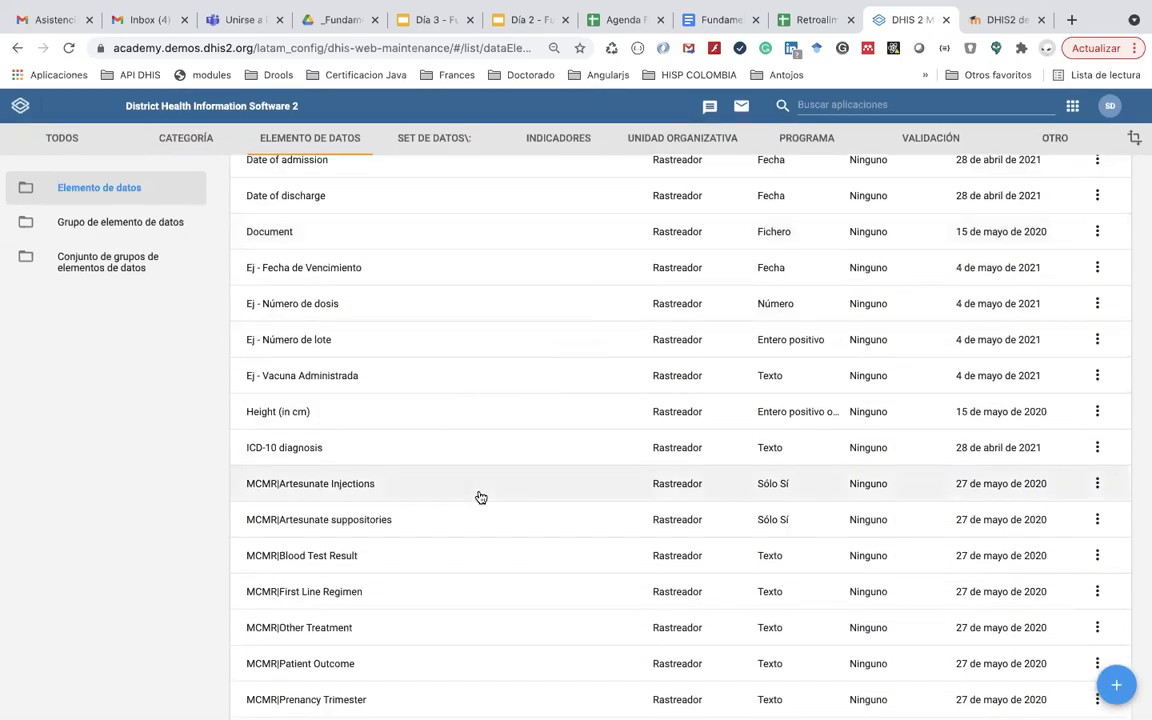
scroll(480, 497, "down", 3)
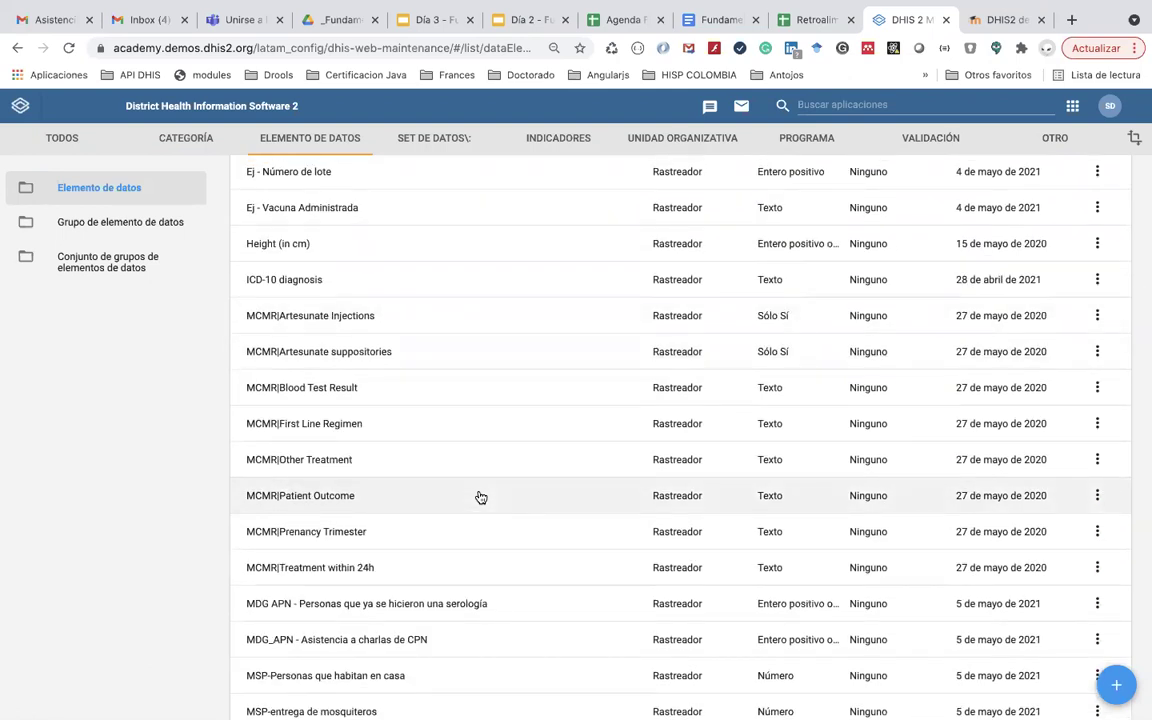
scroll(480, 497, "down", 3)
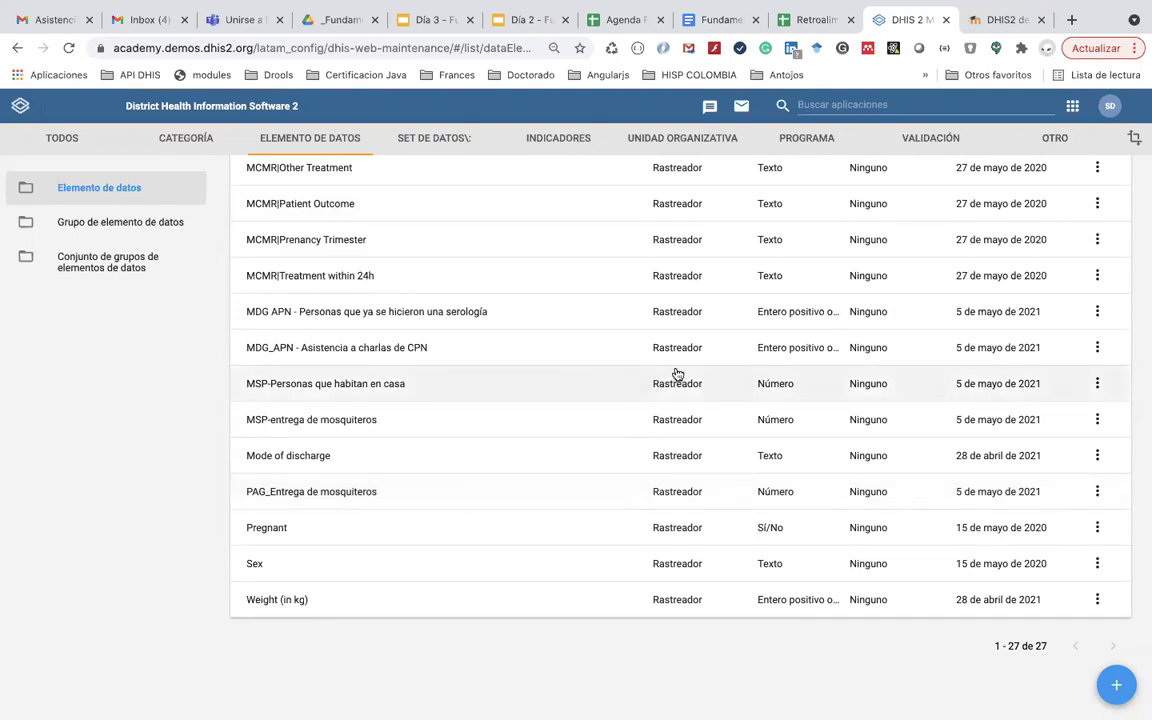
scroll(676, 374, "up", 5)
scroll(676, 374, "down", 5)
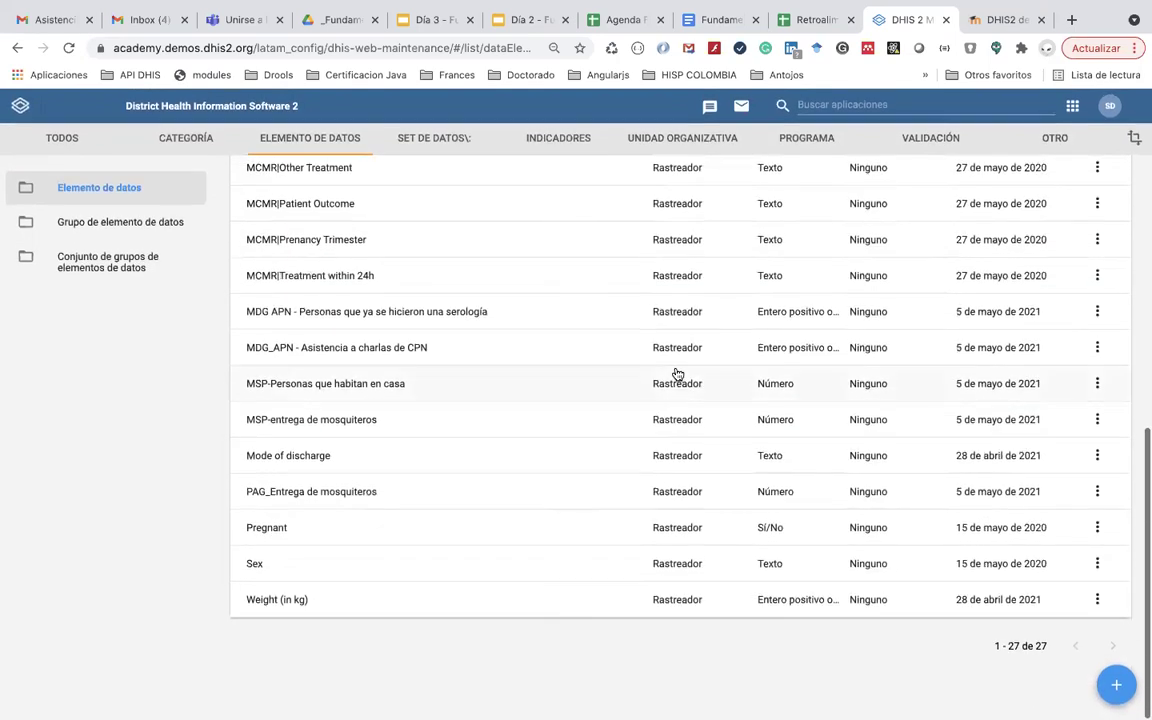
scroll(676, 374, "up", 3)
scroll(676, 374, "down", 2)
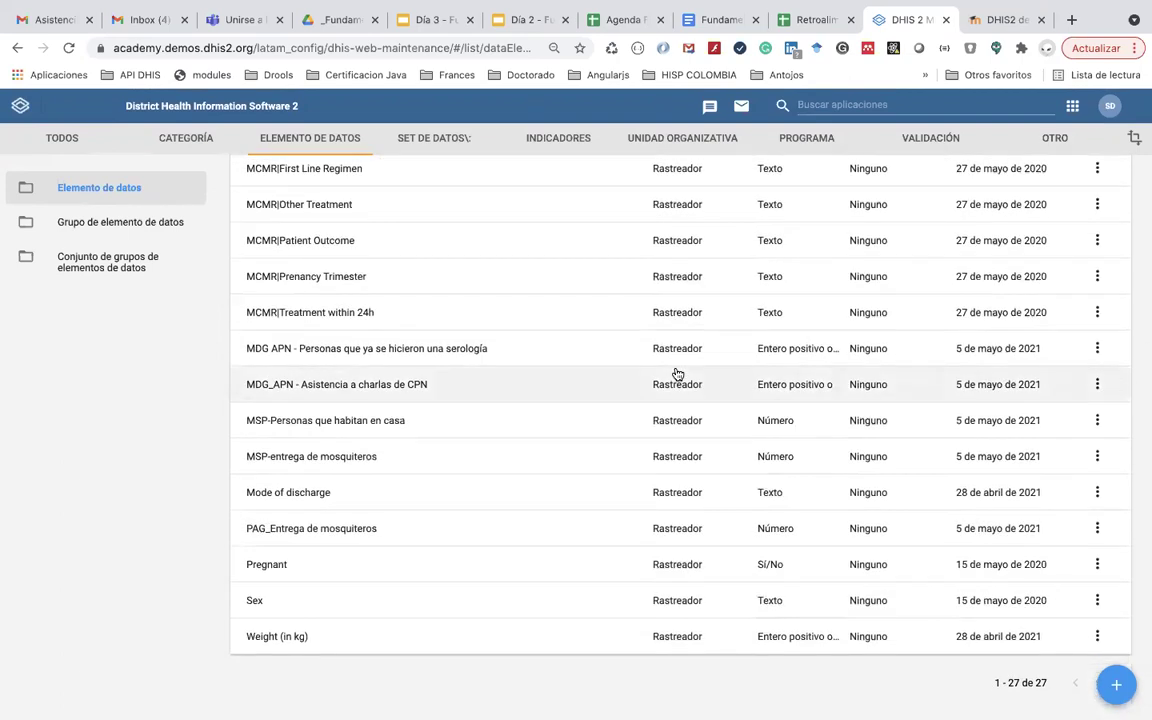
scroll(676, 374, "down", 1)
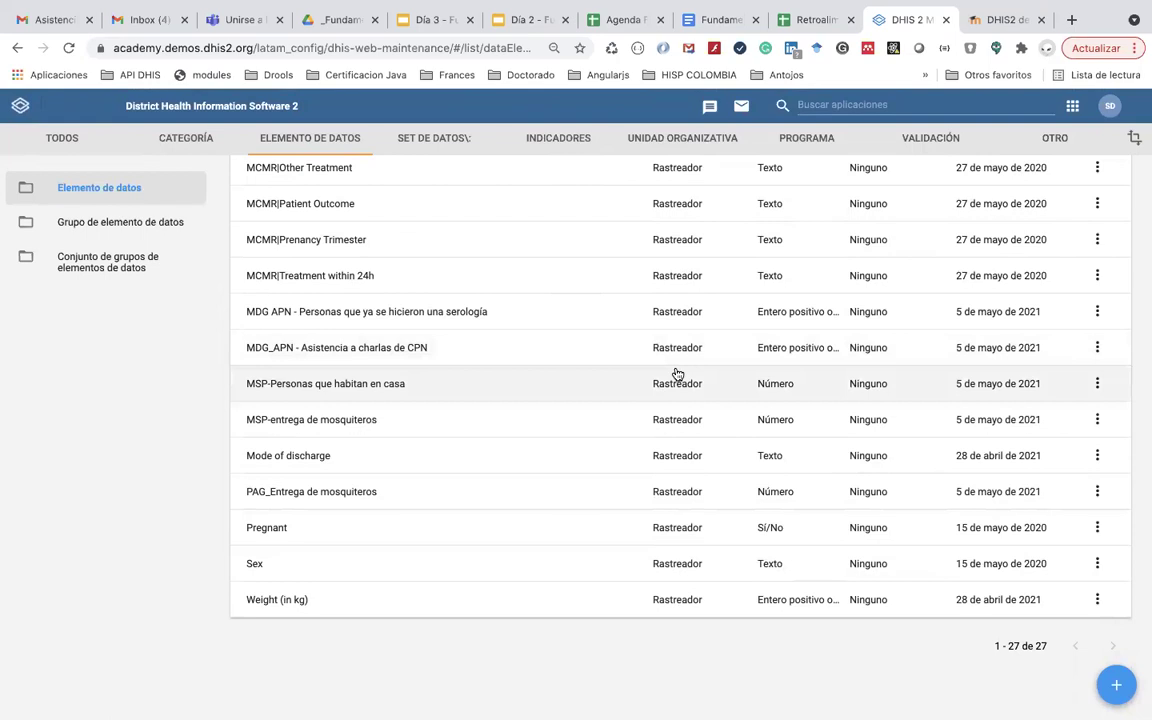
scroll(676, 374, "up", 10)
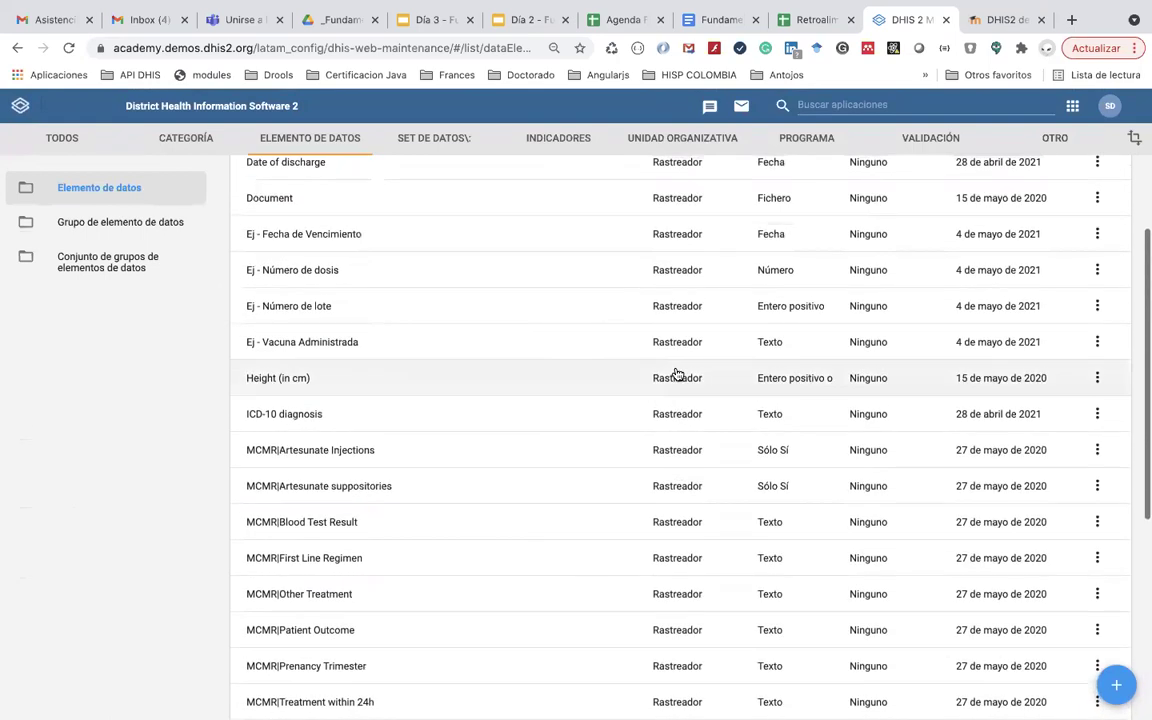
scroll(676, 374, "down", 5)
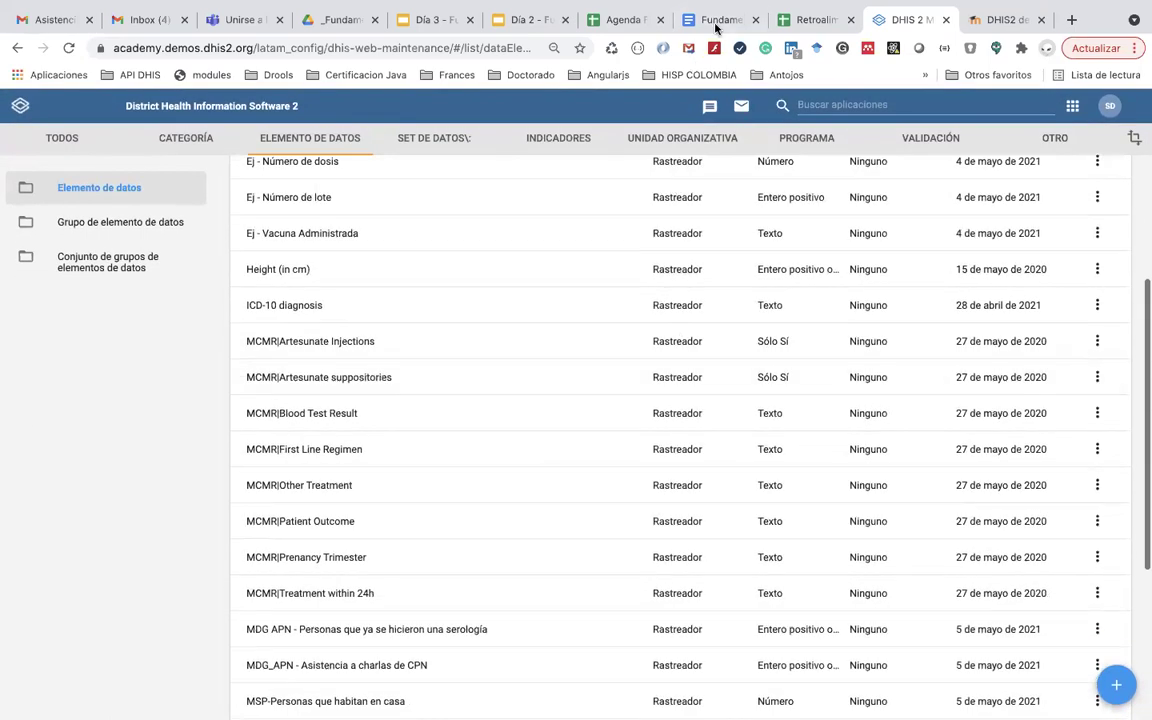
- Check the Fundamentals course outline, then keep reviewing the tracker data element list
left_click(716, 22)
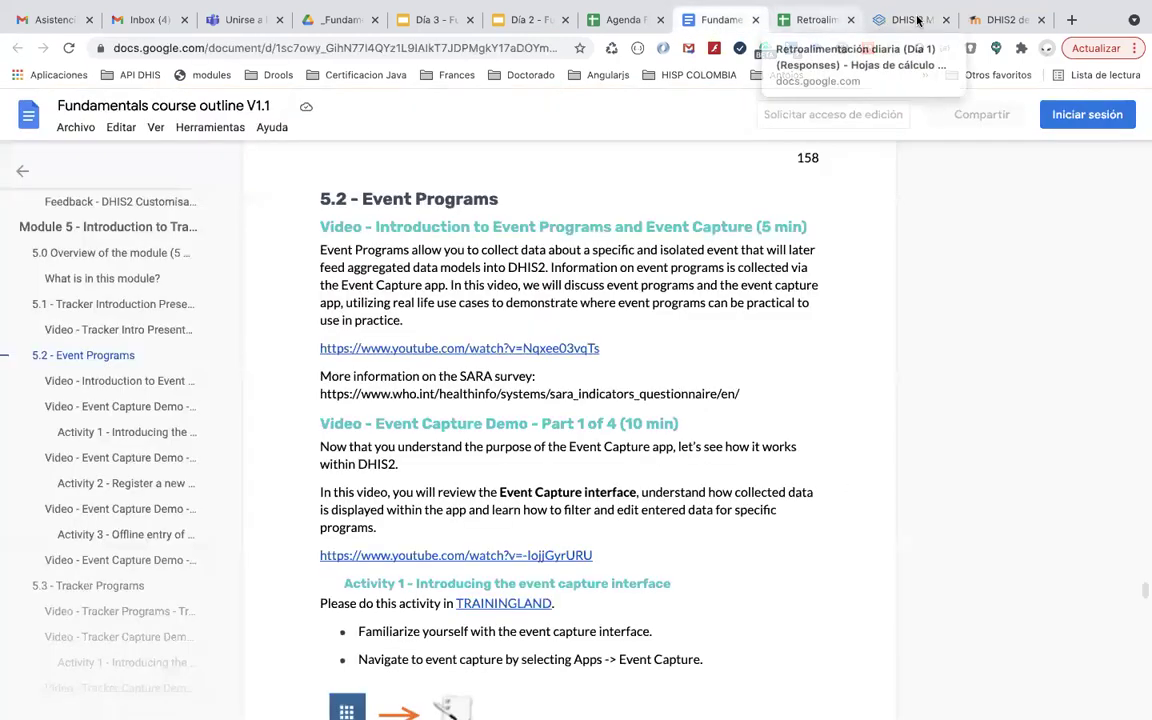
left_click(921, 22)
scroll(640, 231, "up", 5)
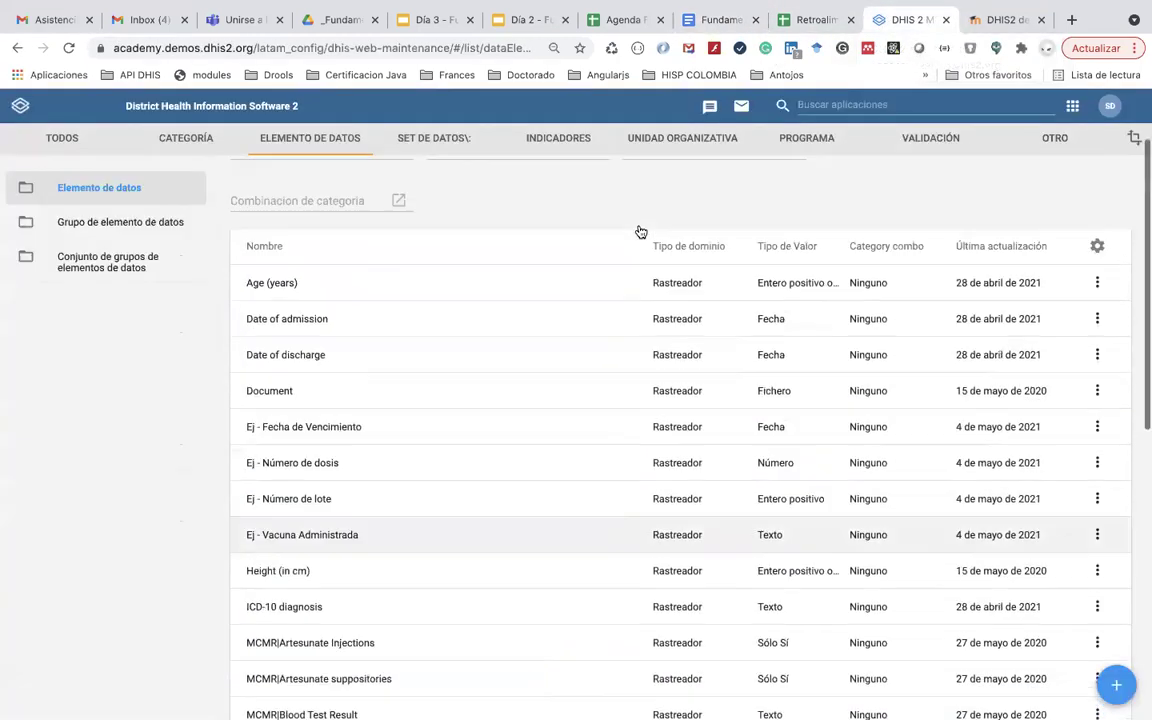
scroll(640, 231, "down", 5)
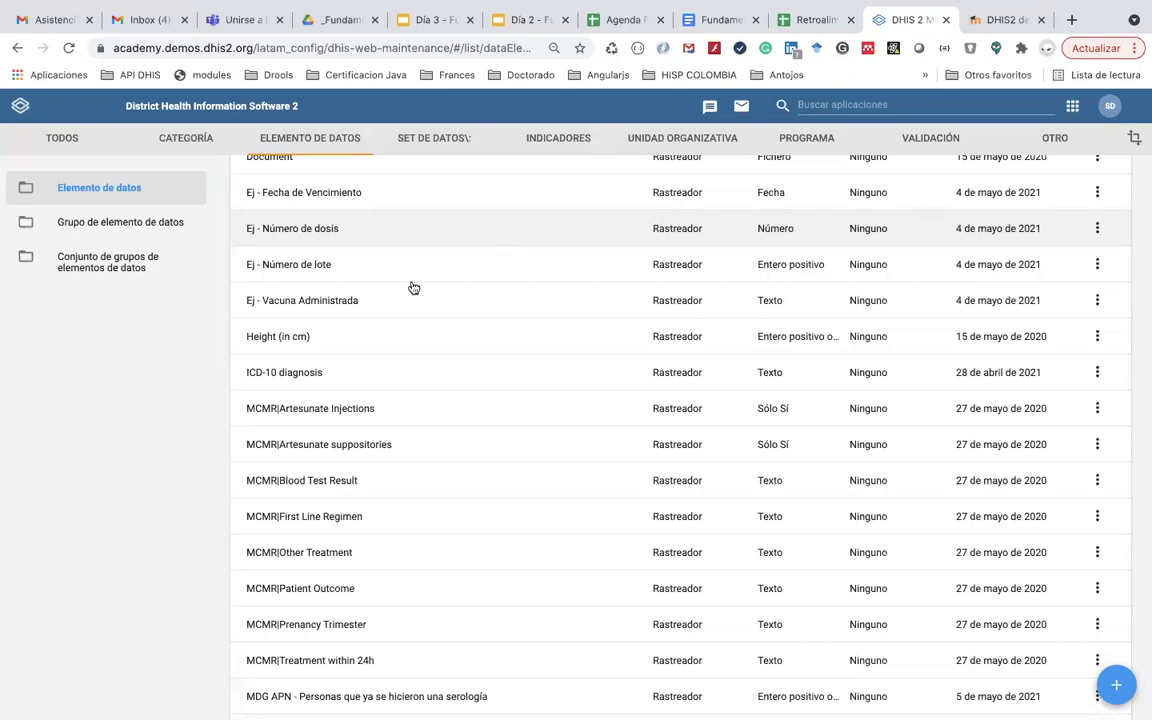
scroll(380, 450, "down", 5)
scroll(368, 352, "up", 7)
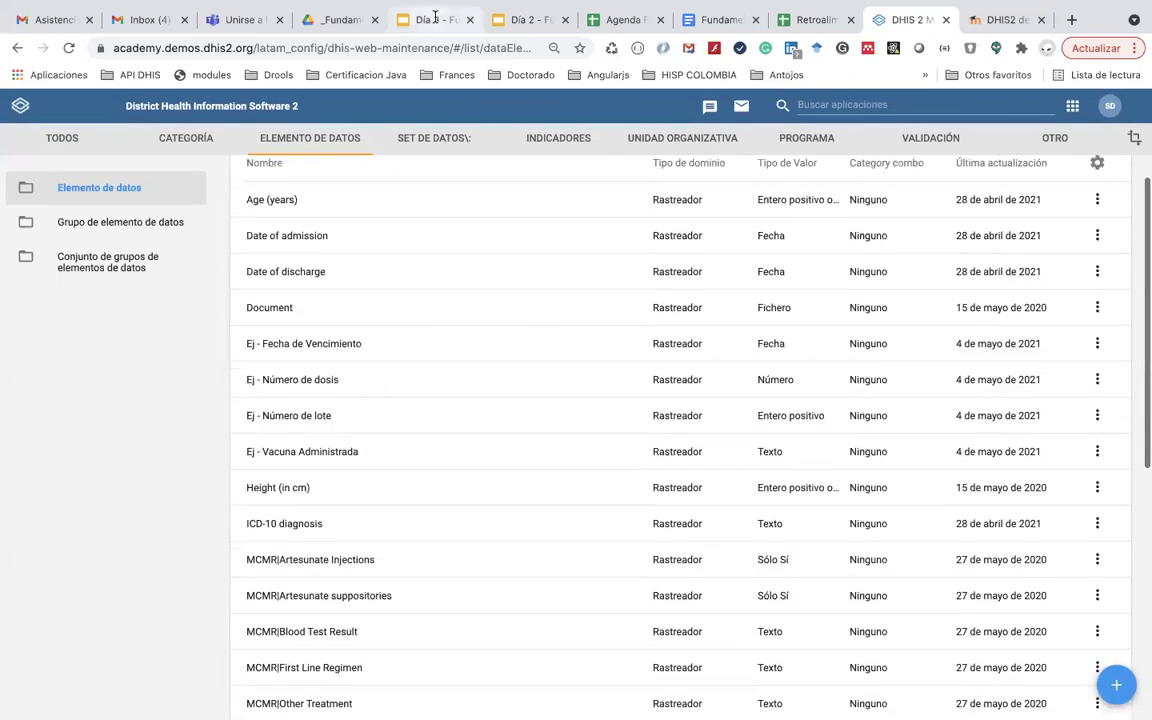
- Reload the data element list page and scroll through it
left_click(426, 47)
key("Return")
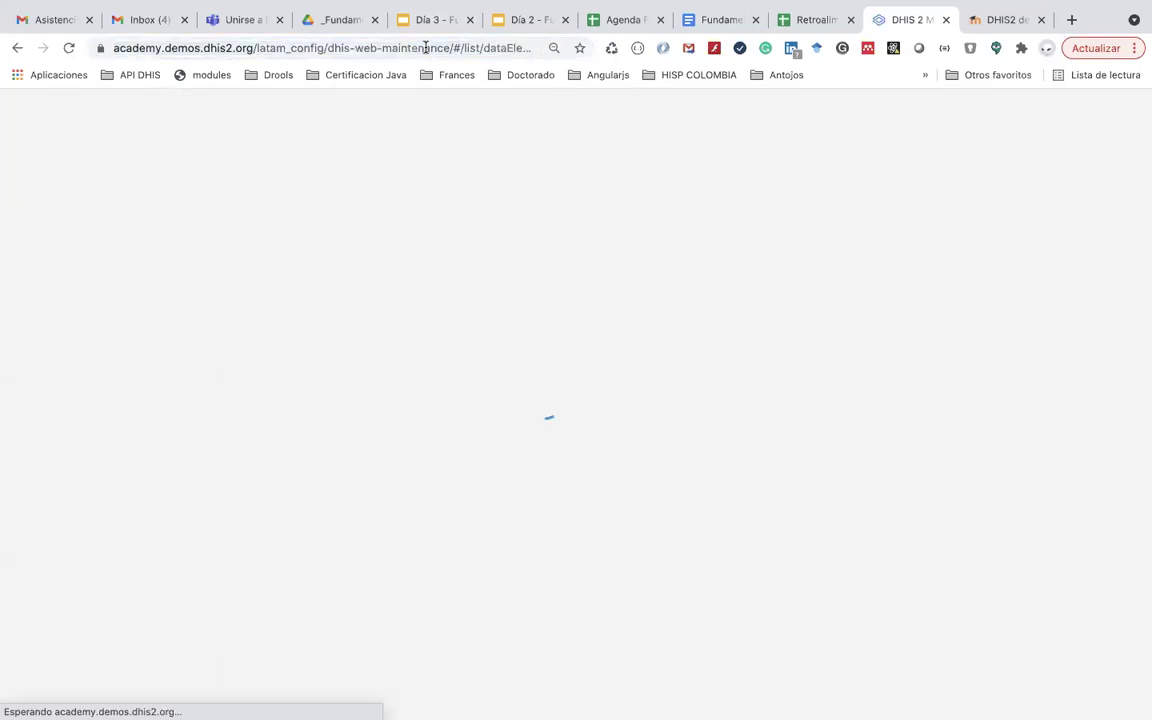
scroll(463, 512, "down", 6)
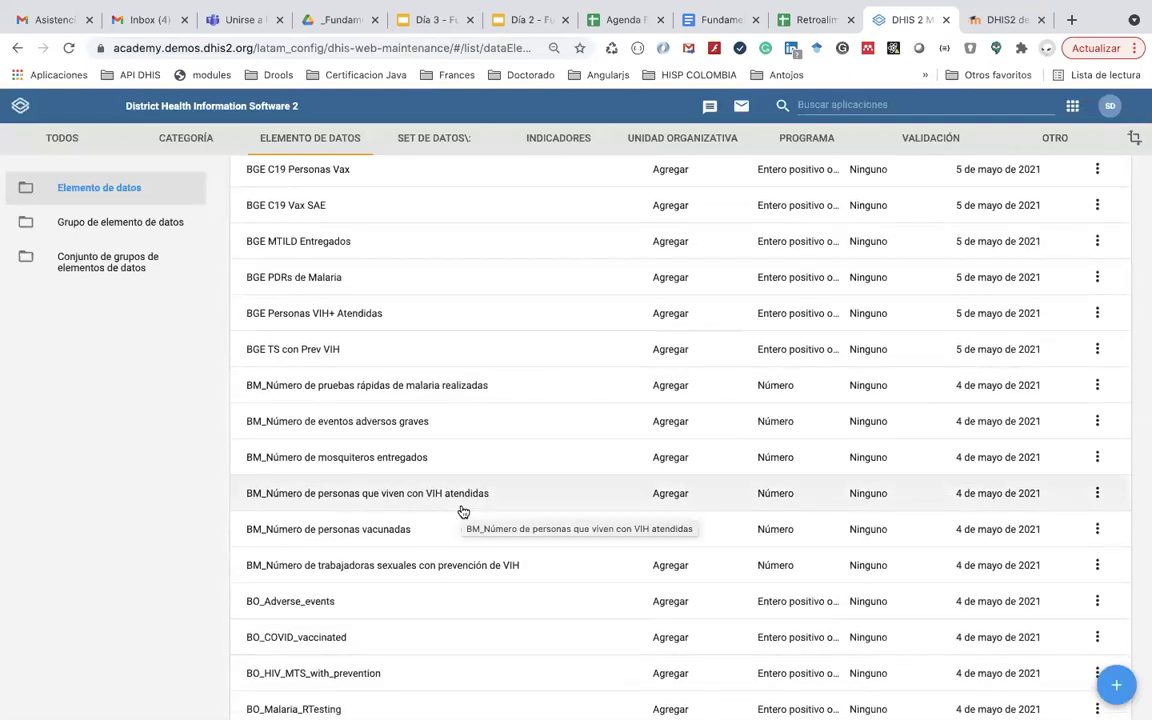
scroll(463, 512, "down", 3)
scroll(463, 512, "down", 1)
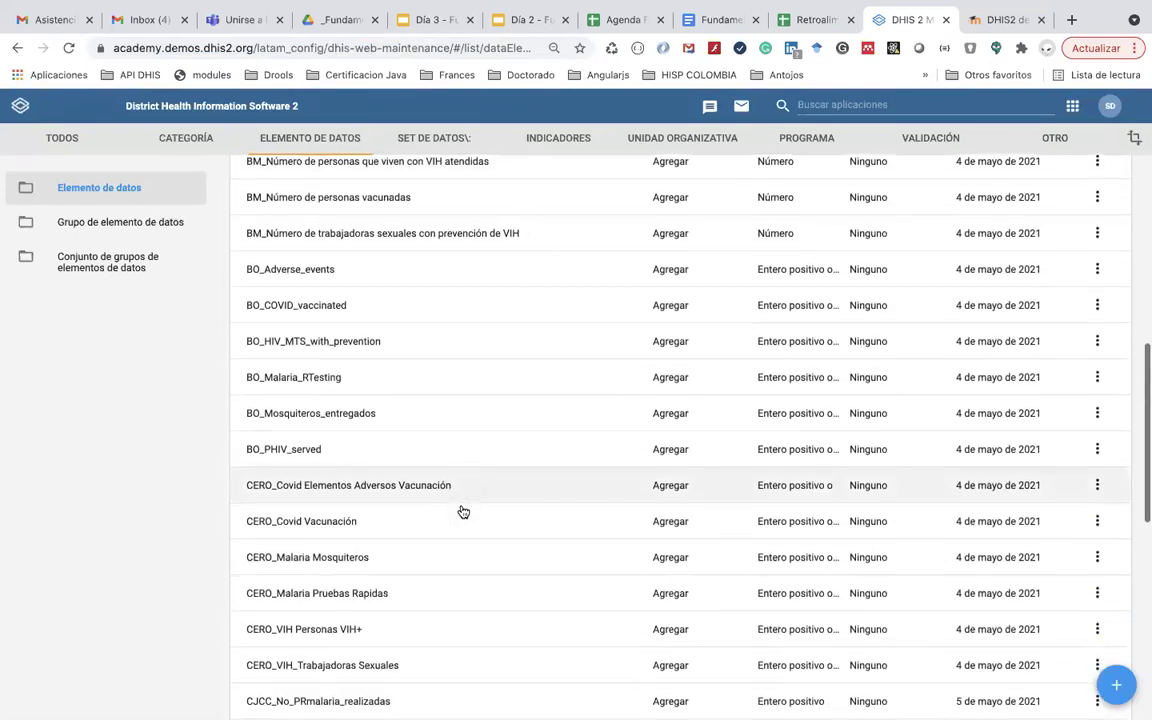
scroll(463, 512, "down", 1)
scroll(463, 512, "down", 1)
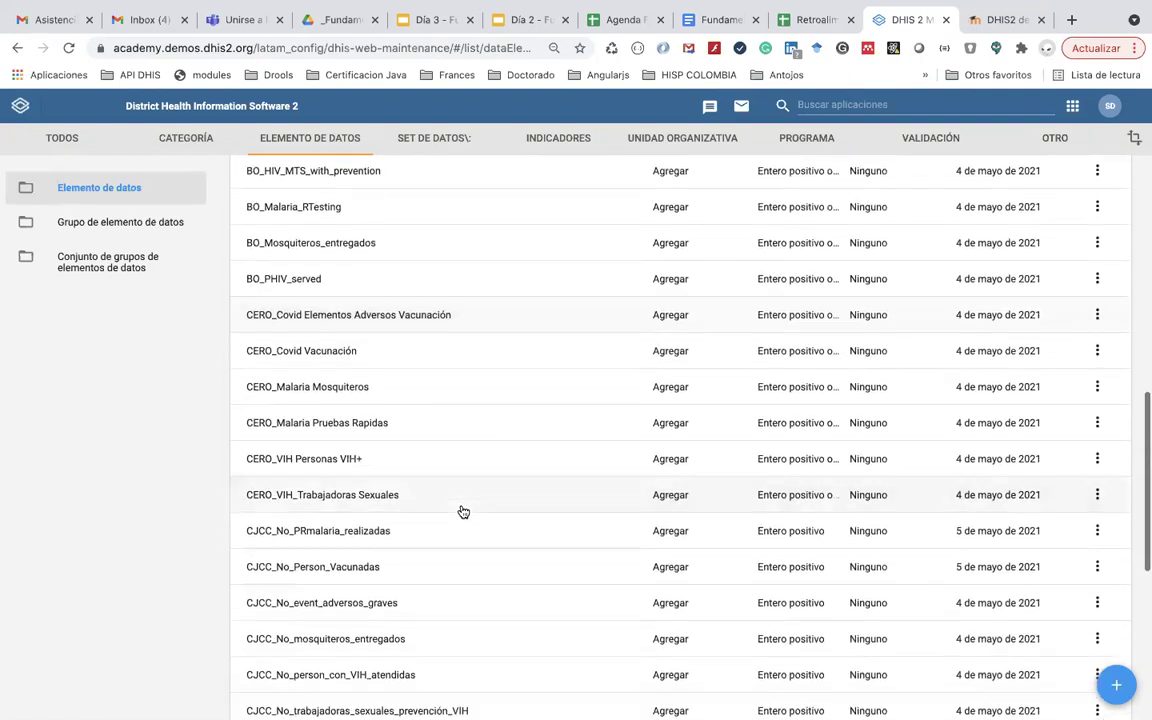
scroll(481, 424, "up", 12)
- Set the Tipo de dominio filter to Rastreador, then reset it to <No value>
left_click(516, 254)
left_click(516, 300)
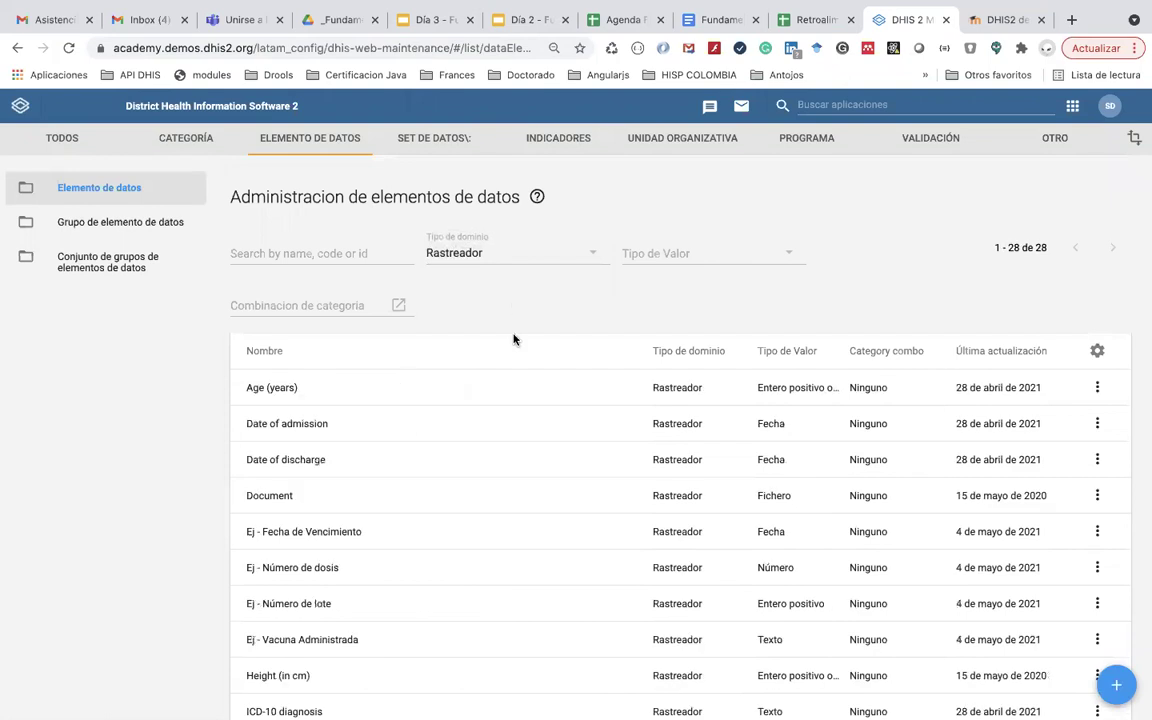
scroll(522, 440, "down", 7)
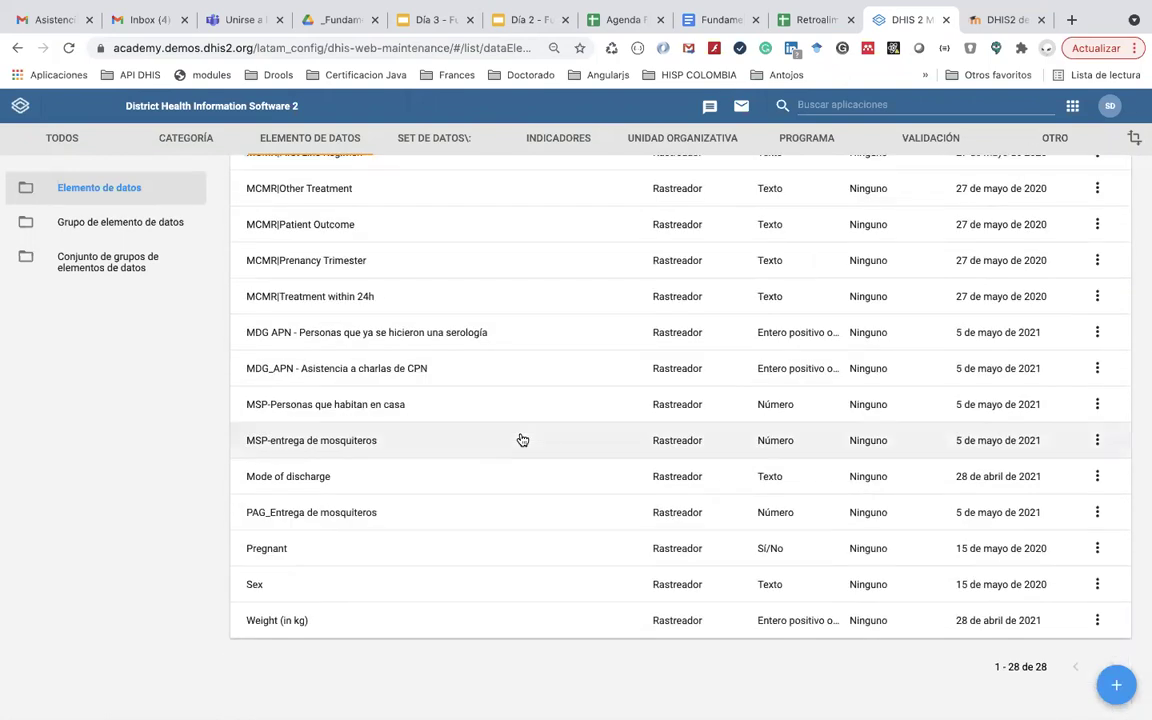
scroll(522, 440, "up", 4)
scroll(522, 440, "up", 5)
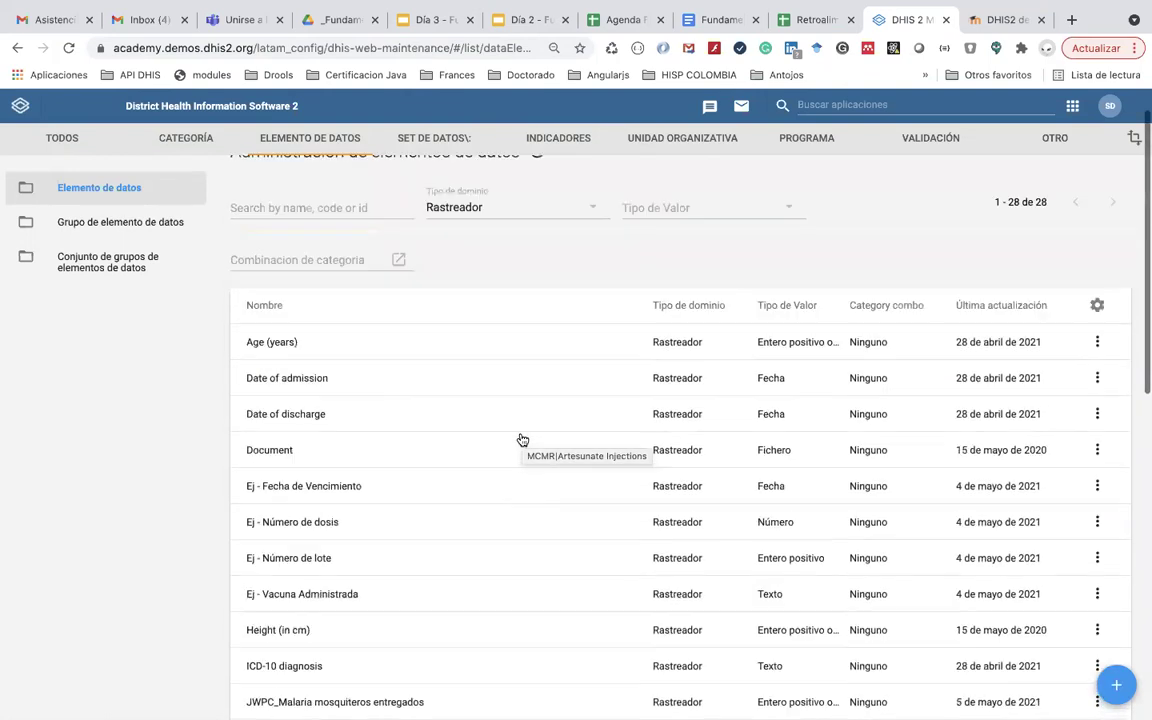
scroll(520, 440, "up", 1)
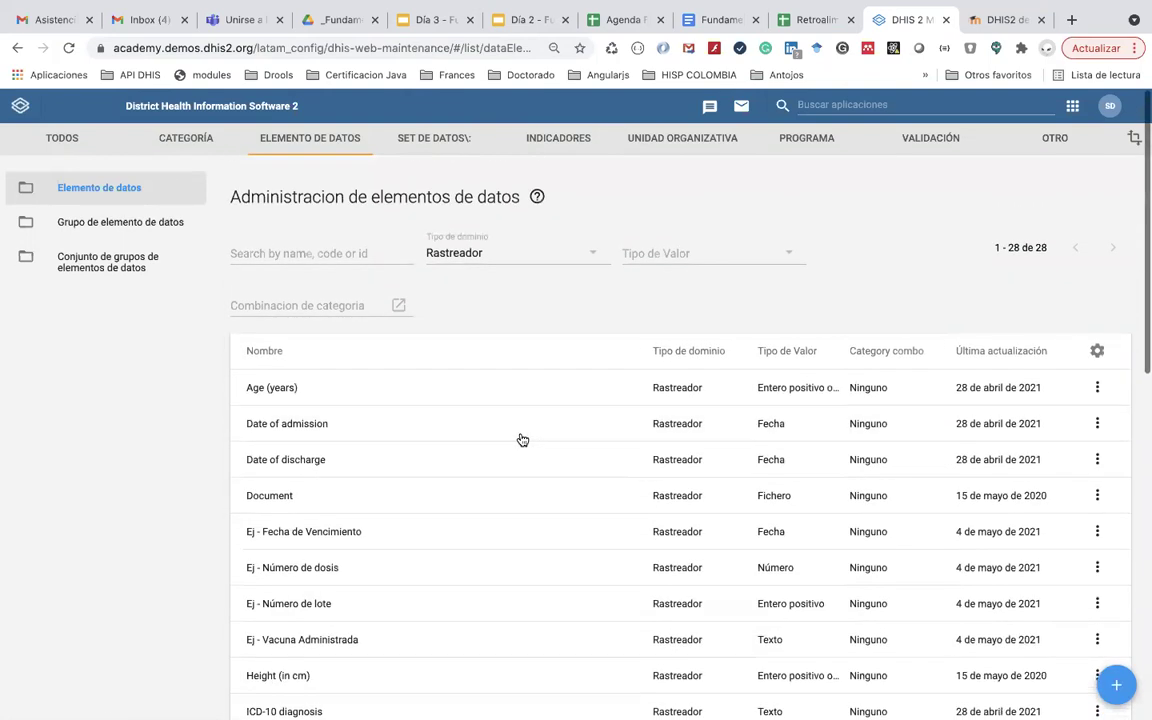
left_click(539, 262)
left_click(523, 260)
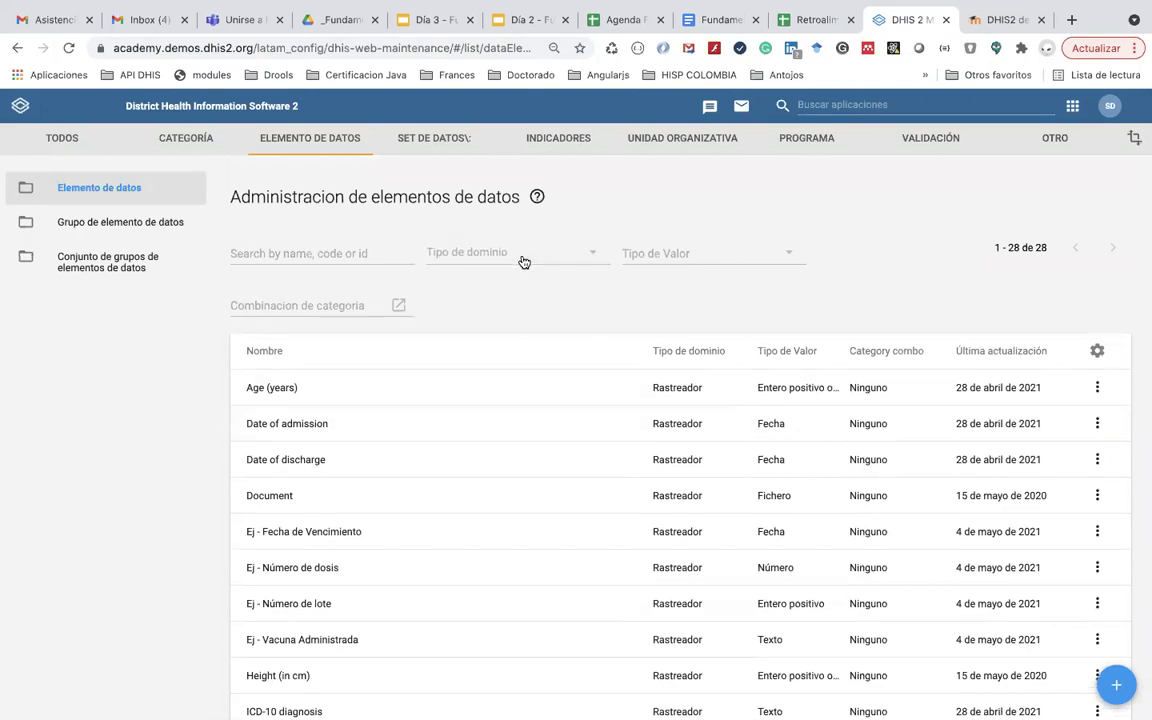
- Browse the unfiltered data elements and open the CMHS RMMAL No mosquiteros entregados edit form
scroll(448, 337, "down", 8)
scroll(449, 340, "down", 5)
scroll(450, 400, "up", 1)
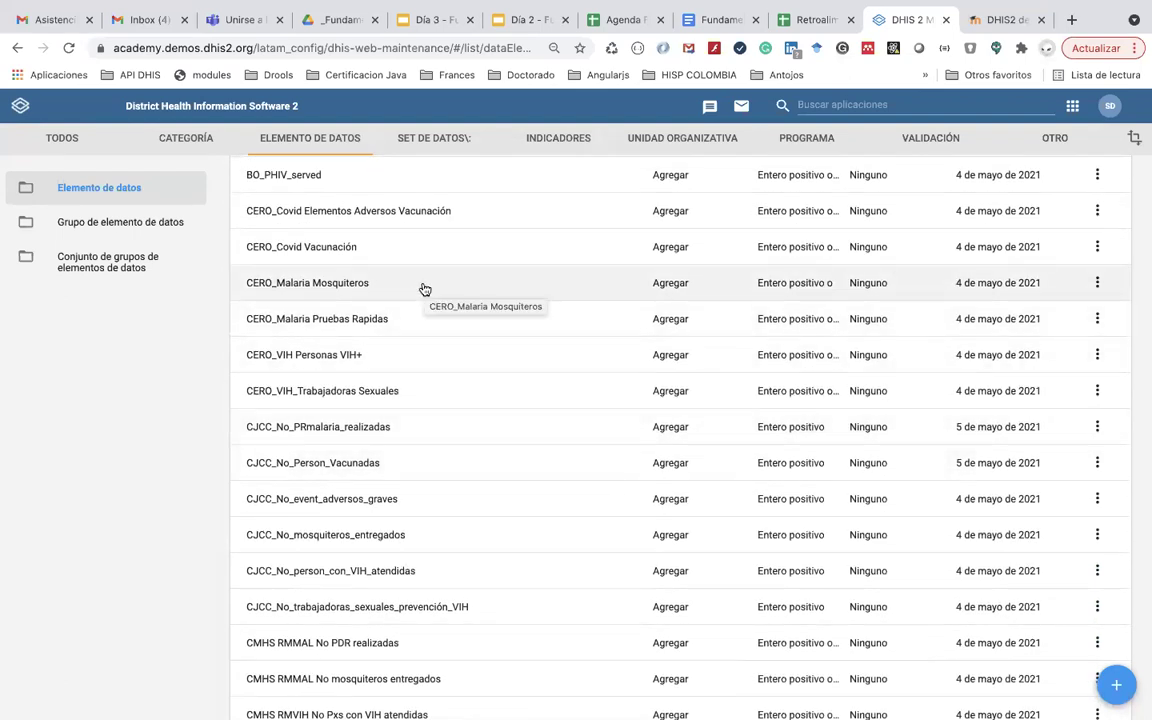
scroll(421, 289, "up", 1)
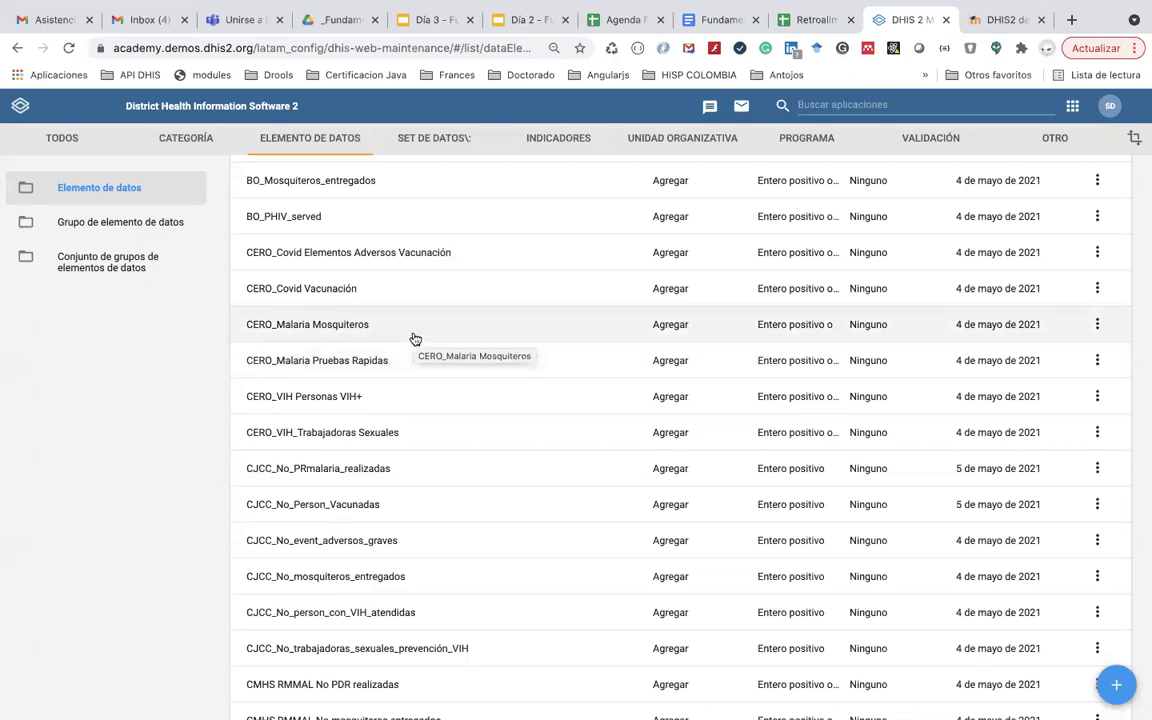
scroll(415, 339, "down", 1)
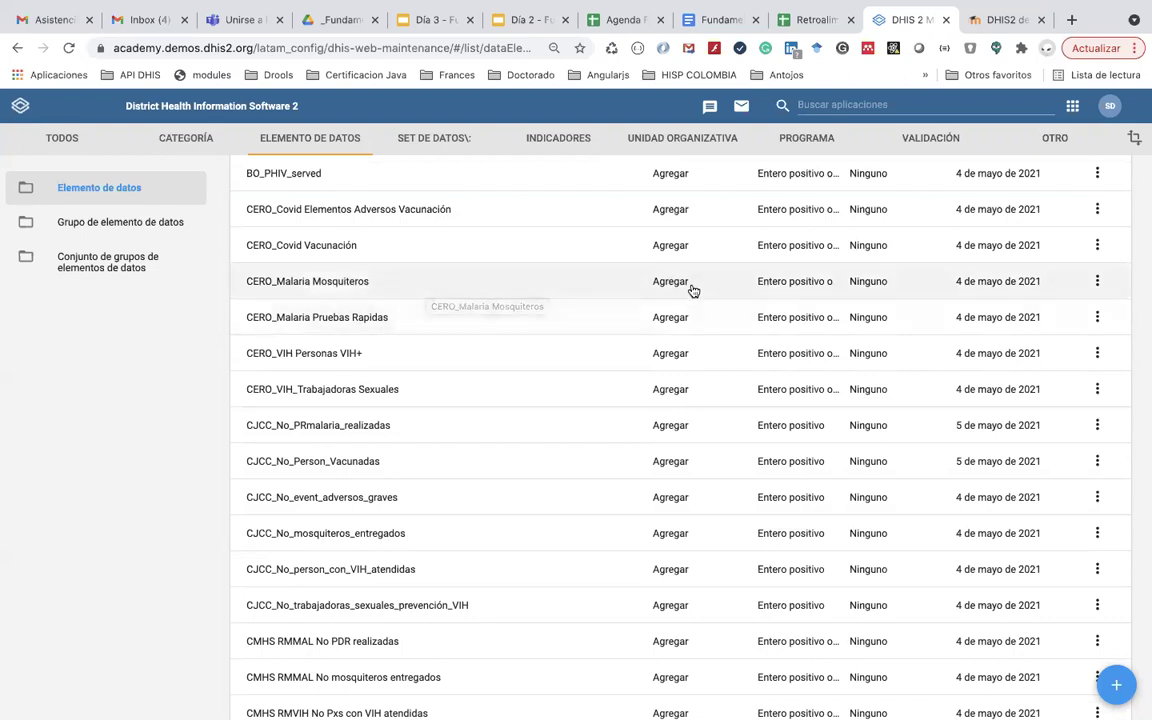
scroll(691, 290, "down", 6)
scroll(693, 290, "up", 1)
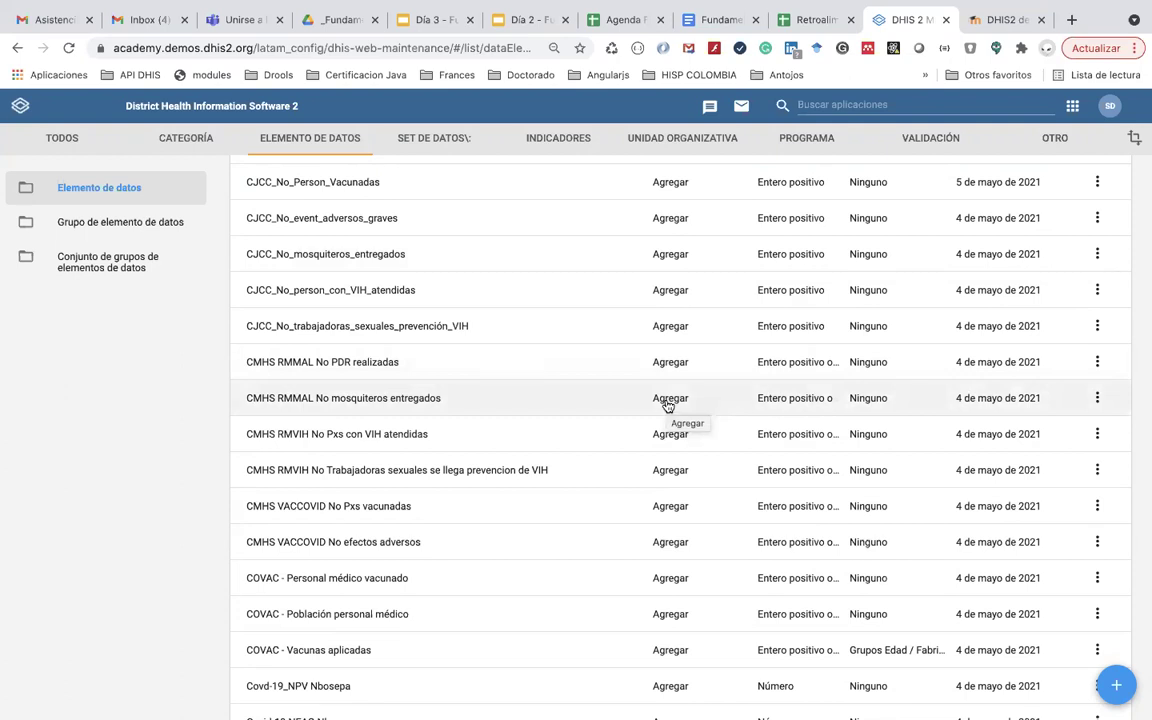
left_click(587, 417)
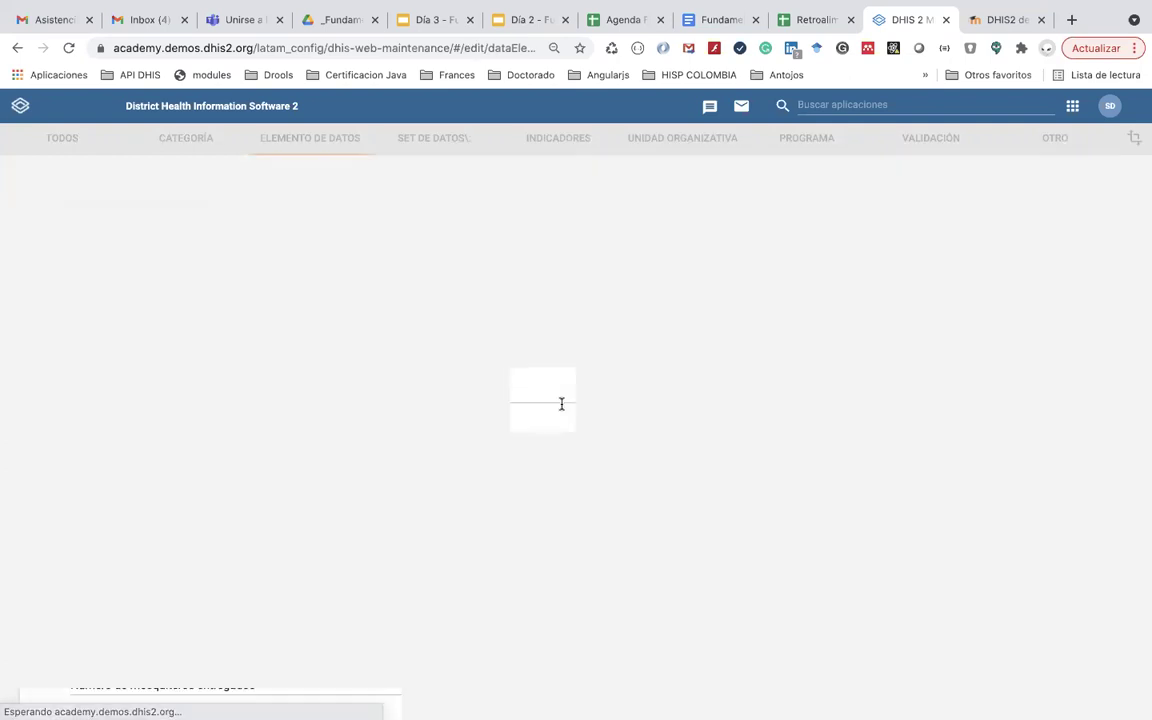
- Check Tipo de dominio and other fields of 'CMHS RMMAL No mosquiteros entregados', then return to the list unchanged
scroll(480, 390, "down", 5)
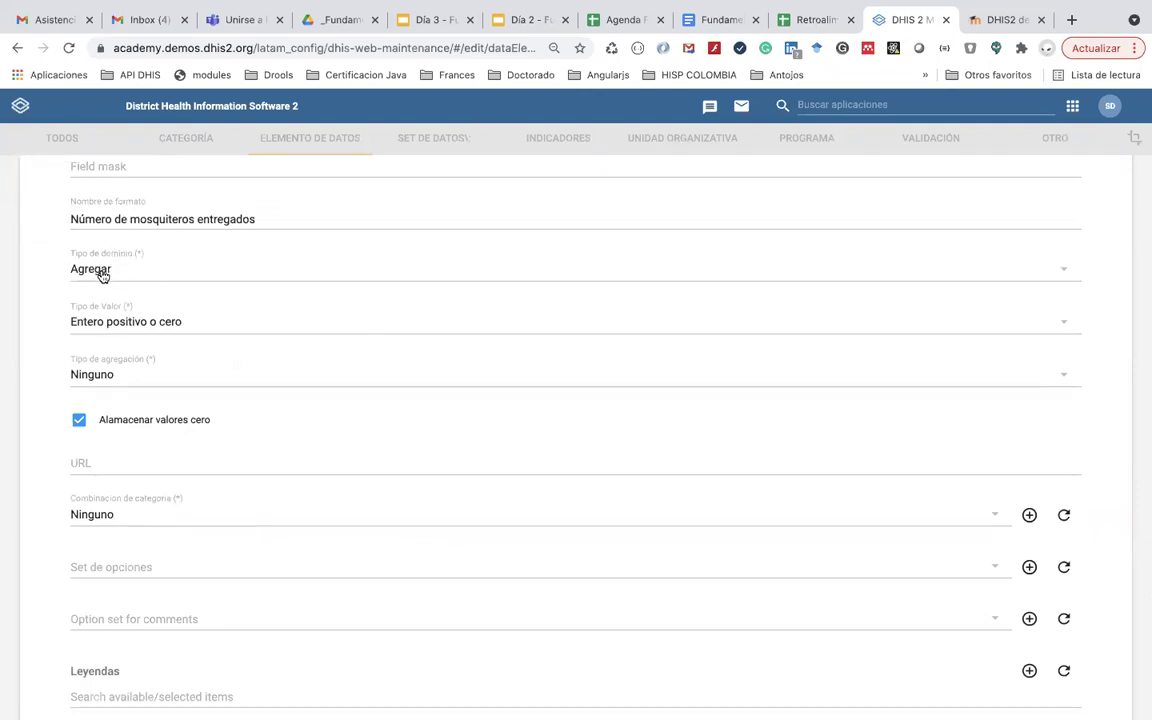
scroll(100, 275, "up", 5)
scroll(100, 271, "down", 3)
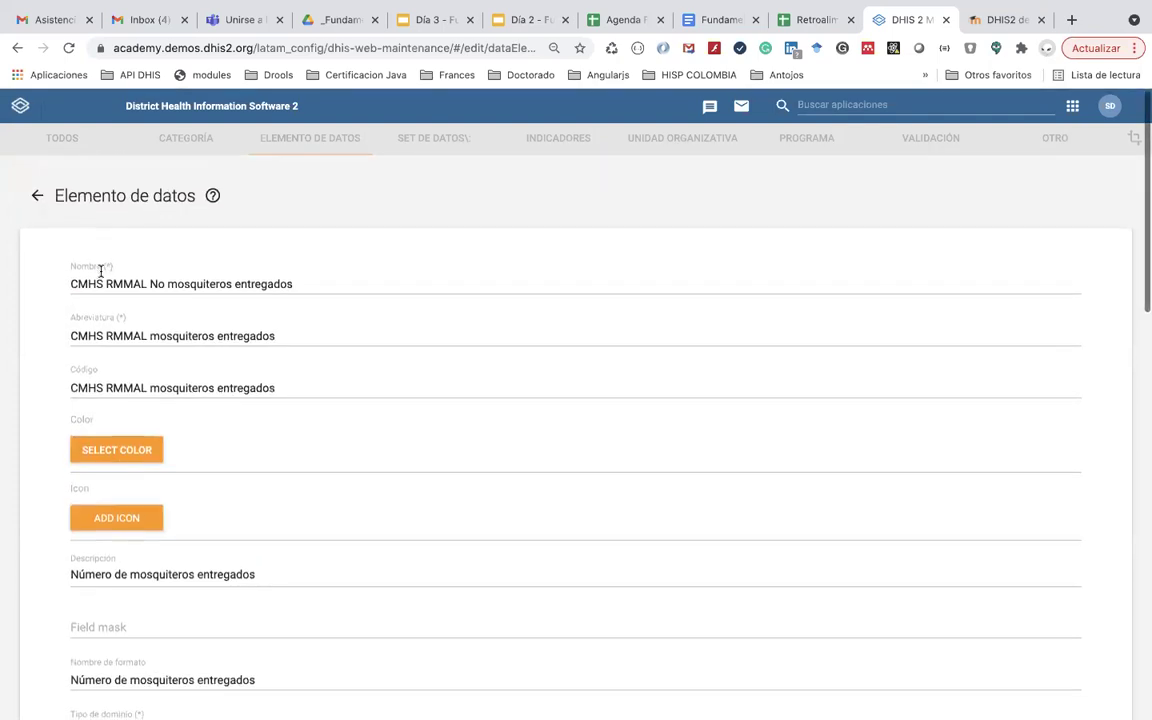
scroll(100, 271, "up", 3)
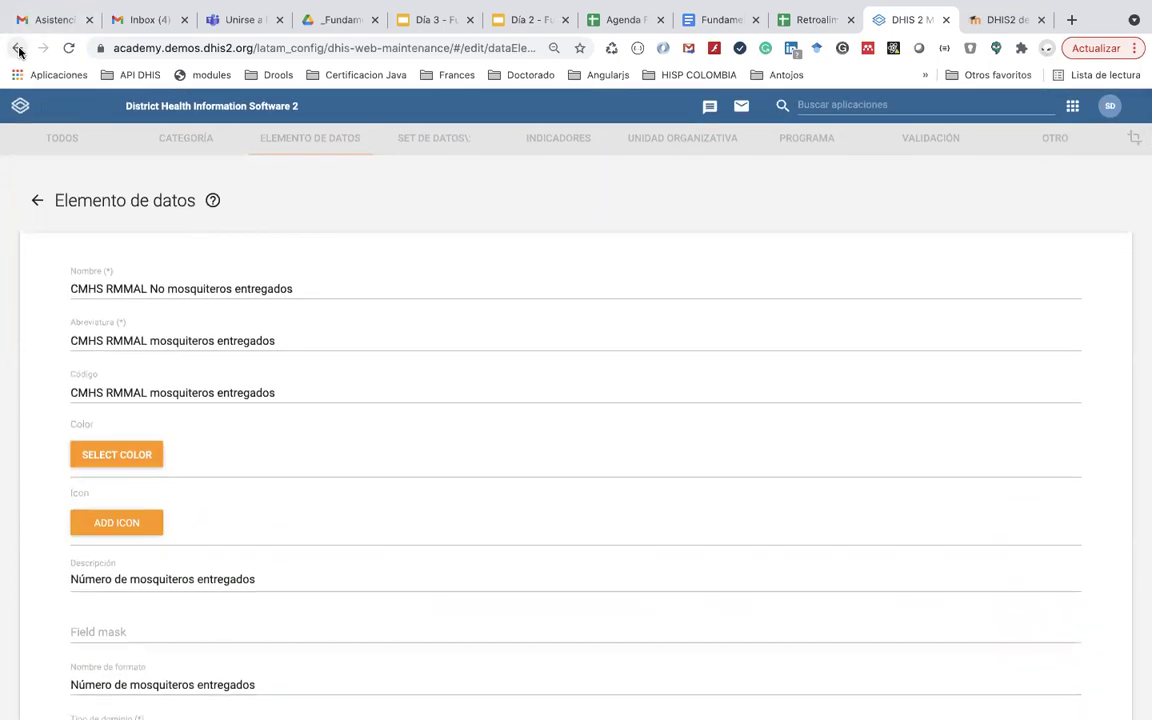
left_click(17, 48)
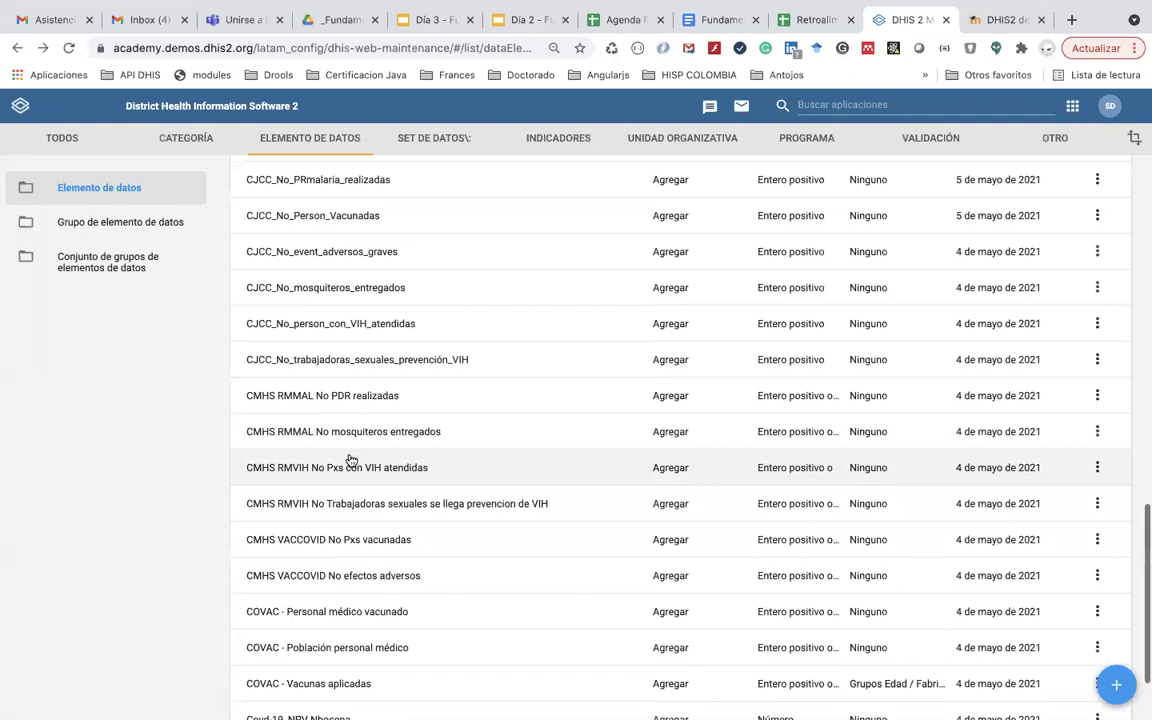
scroll(350, 460, "up", 8)
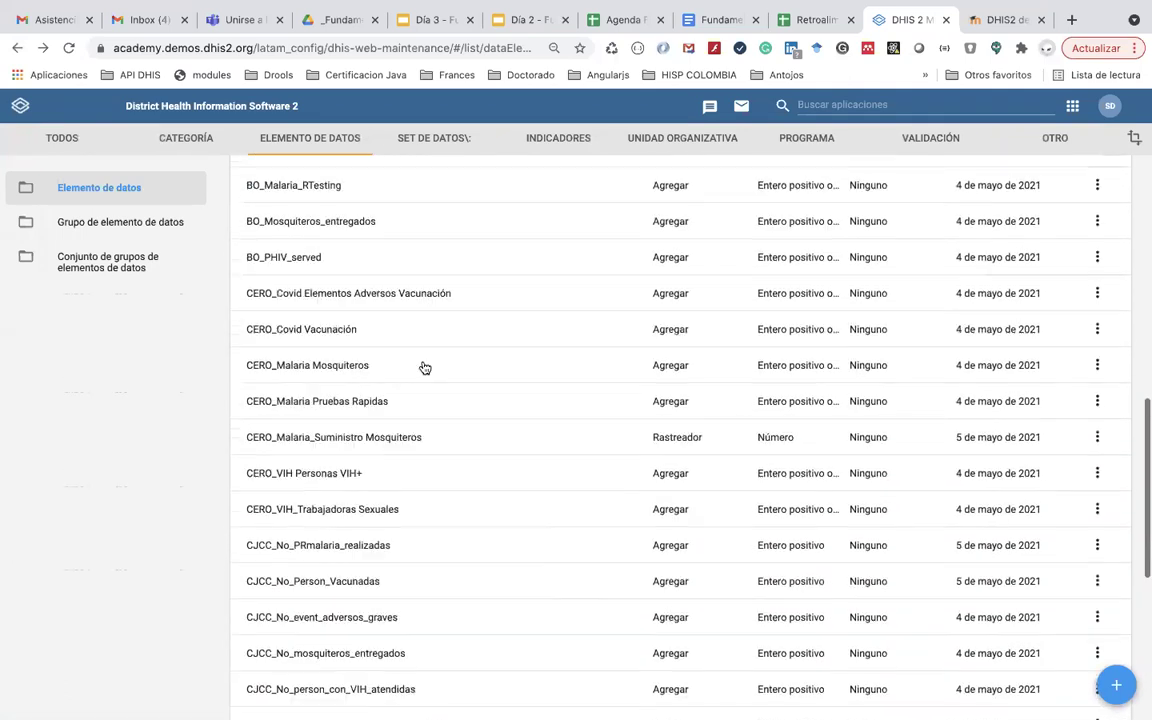
scroll(458, 182, "up", 5)
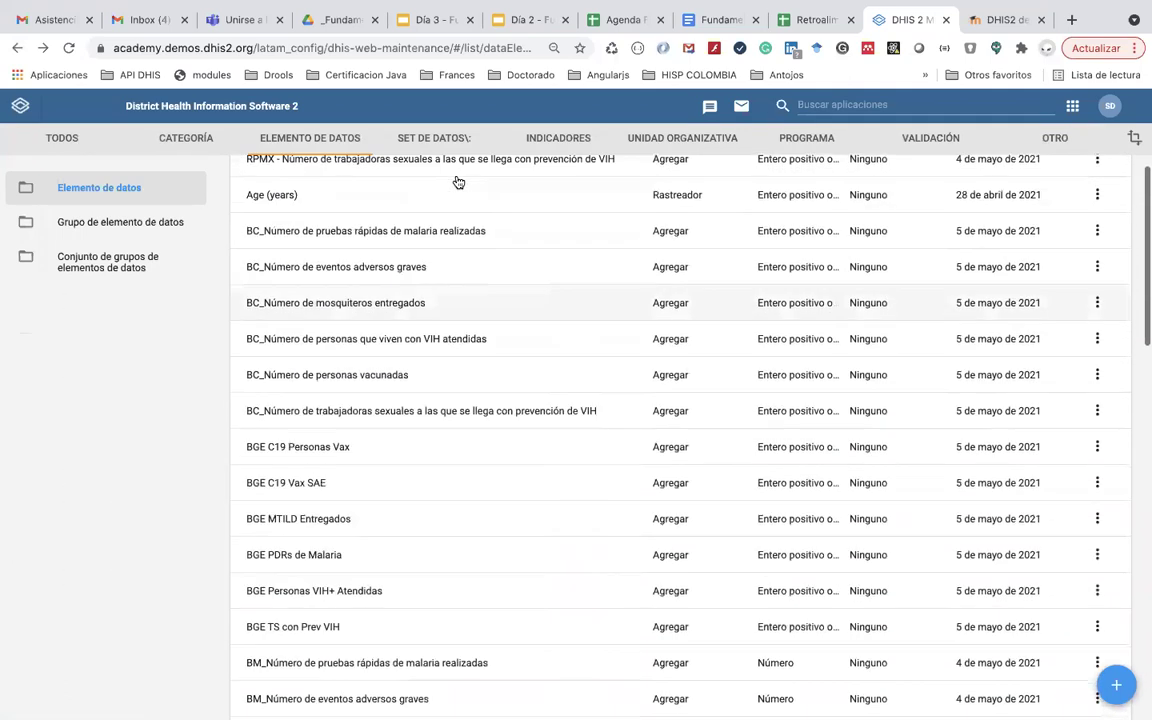
- Filter the data elements by Tipo de dominio 'Rastreador' and browse the 30 tracker elements
left_click(557, 257)
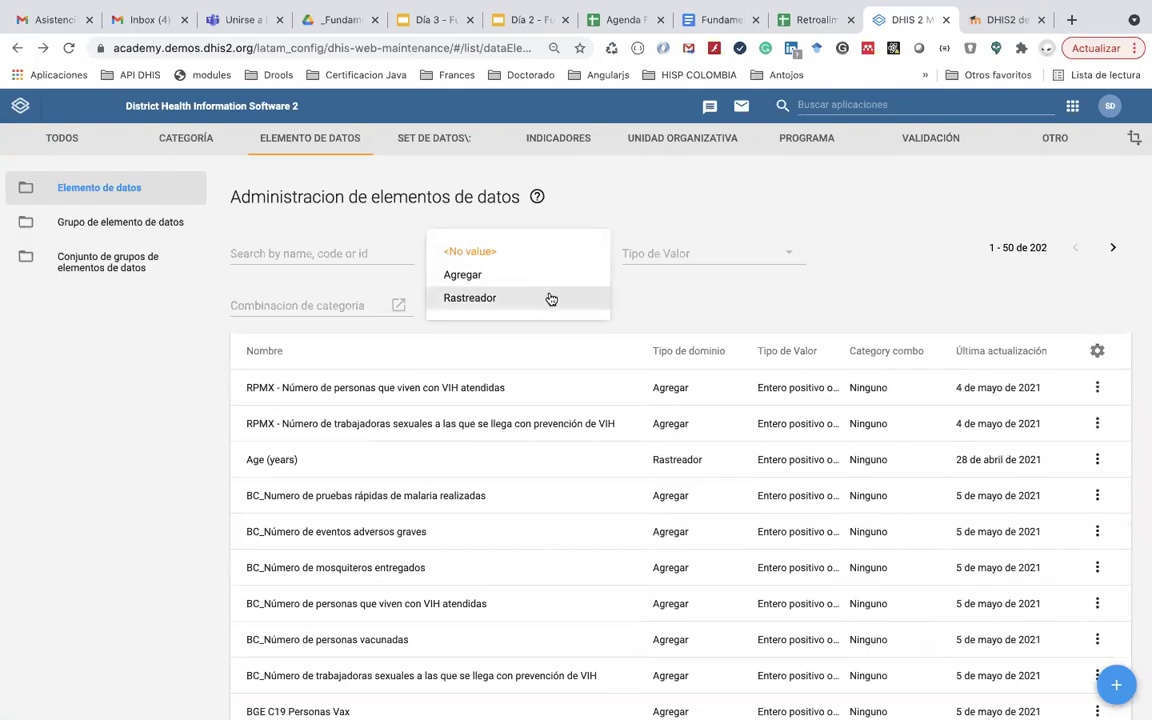
left_click(550, 298)
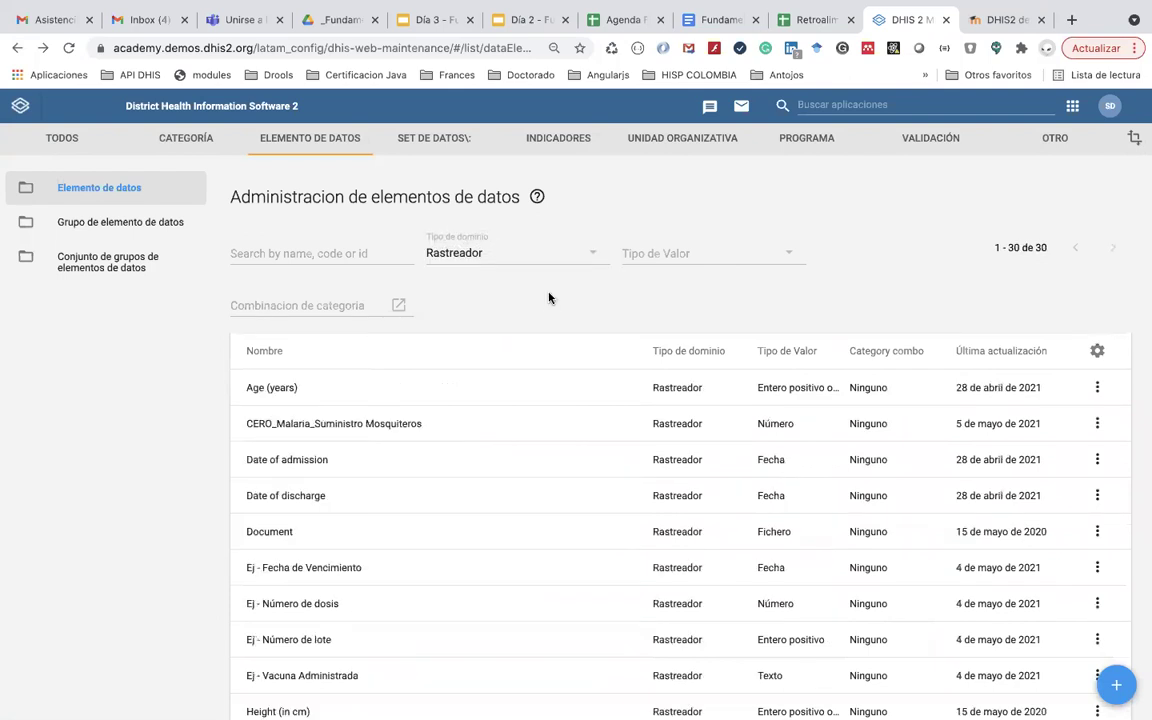
scroll(565, 530, "down", 1)
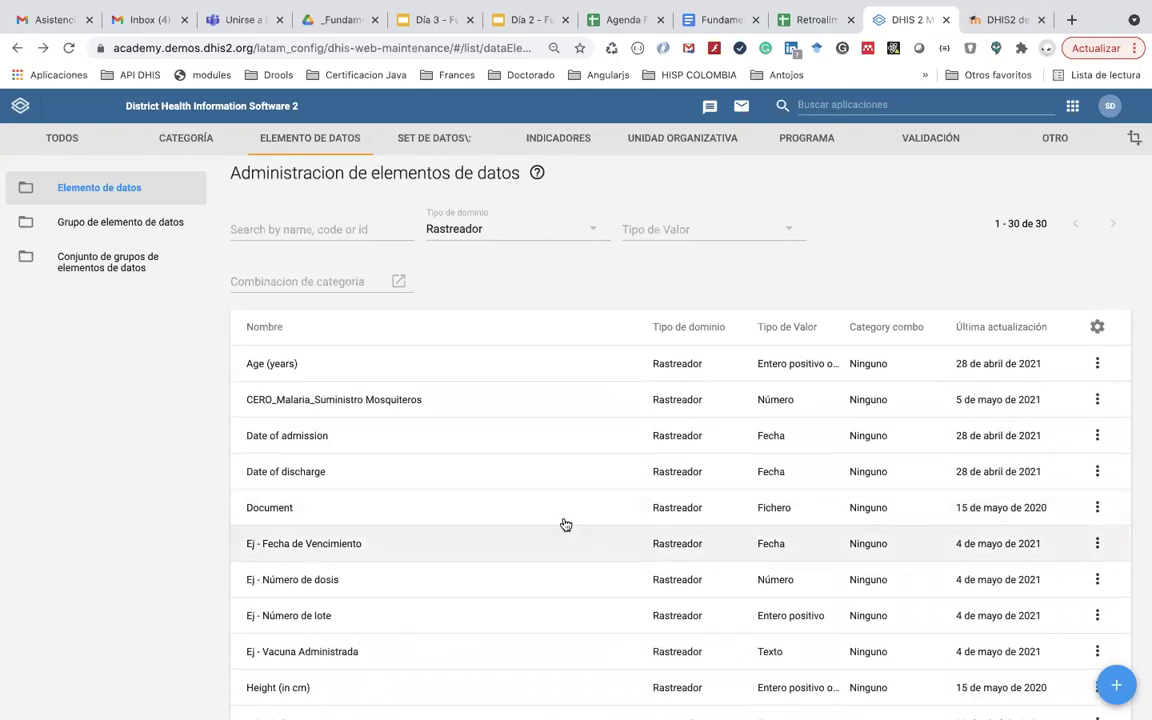
scroll(537, 408, "down", 8)
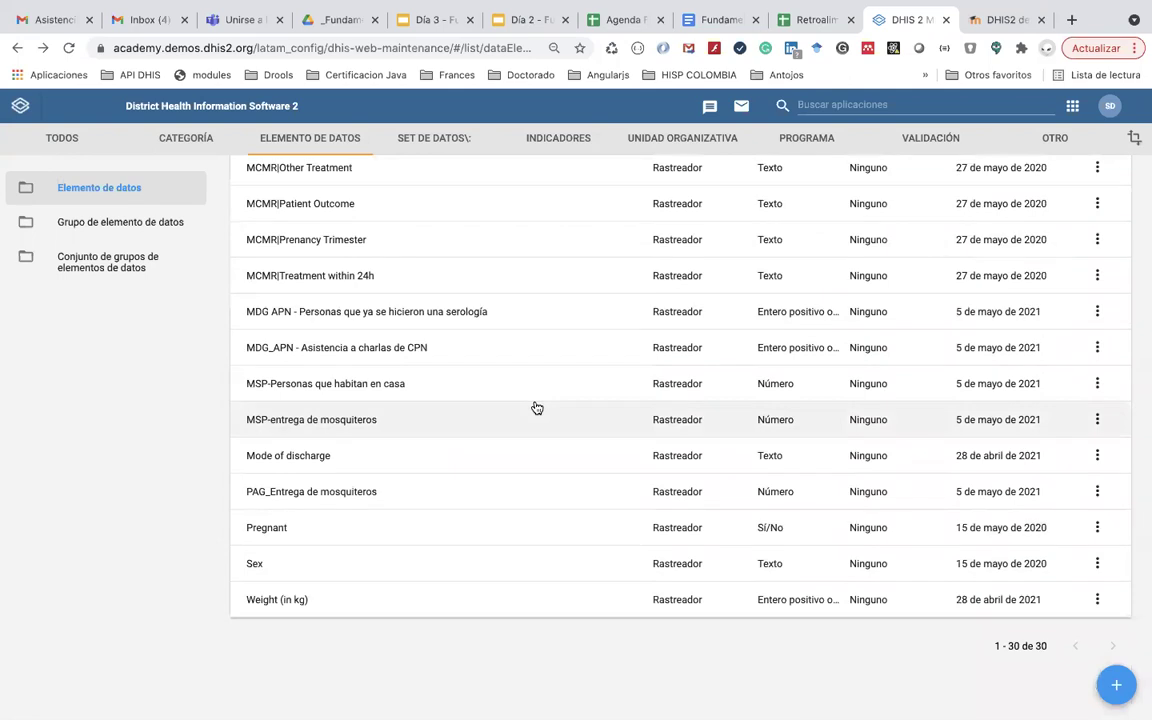
scroll(537, 408, "up", 10)
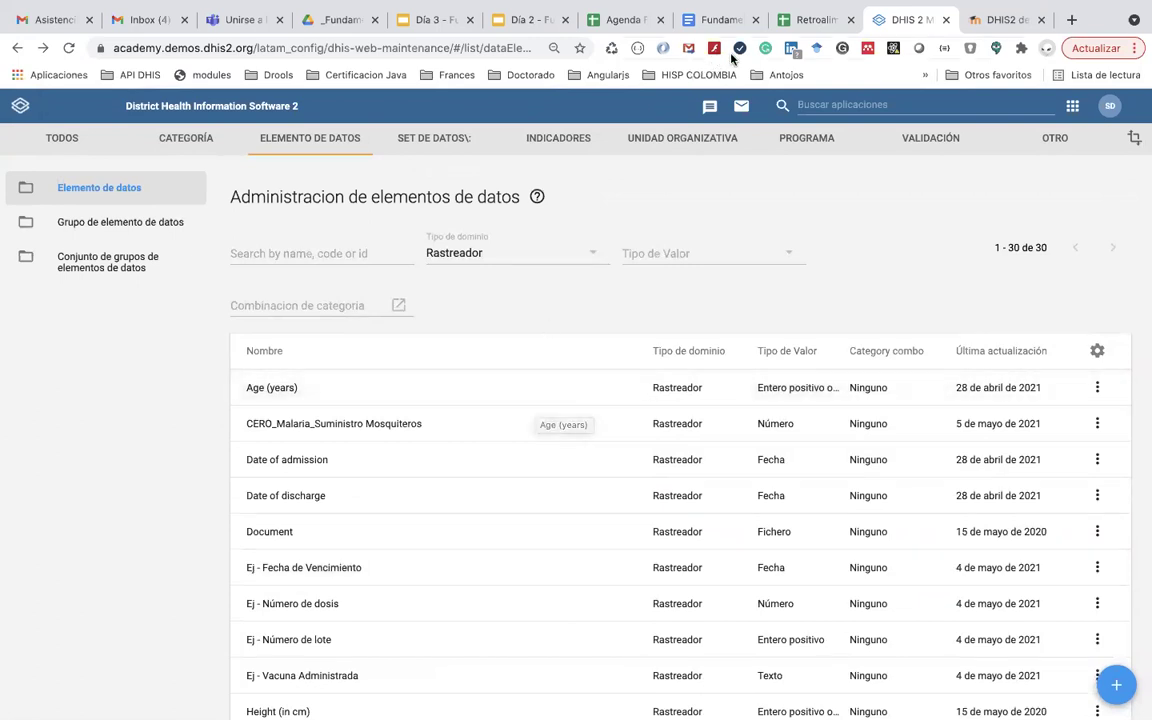
scroll(684, 337, "down", 5)
scroll(684, 340, "up", 5)
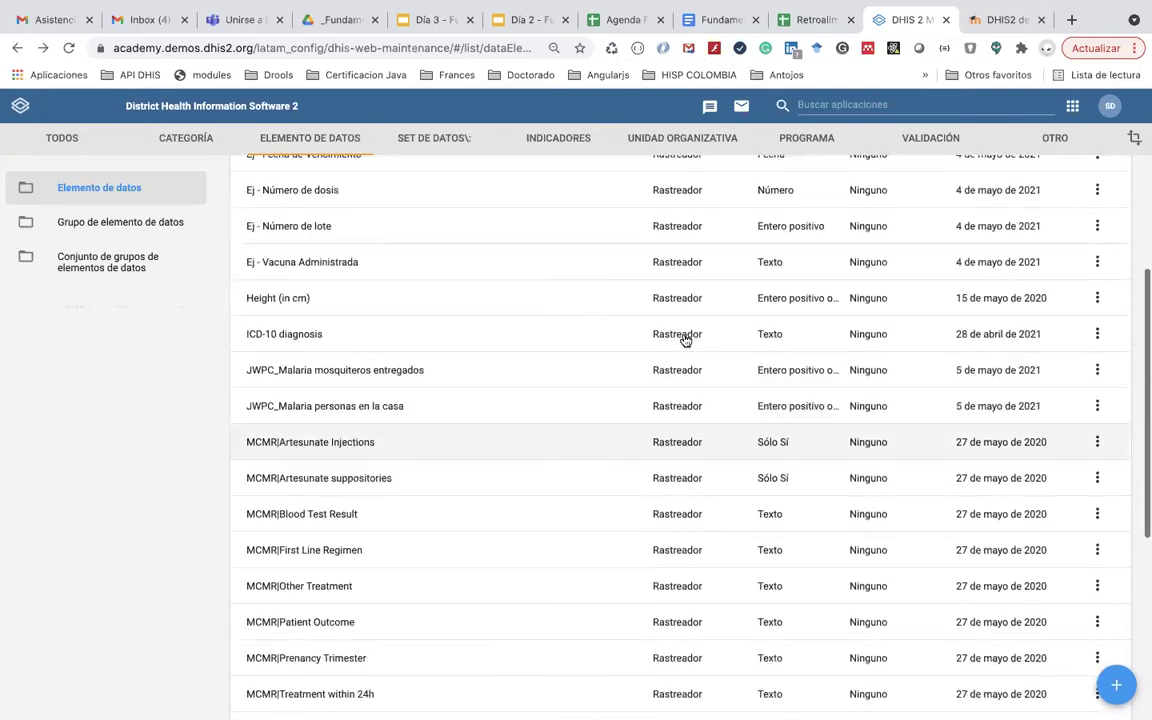
scroll(686, 330, "down", 3)
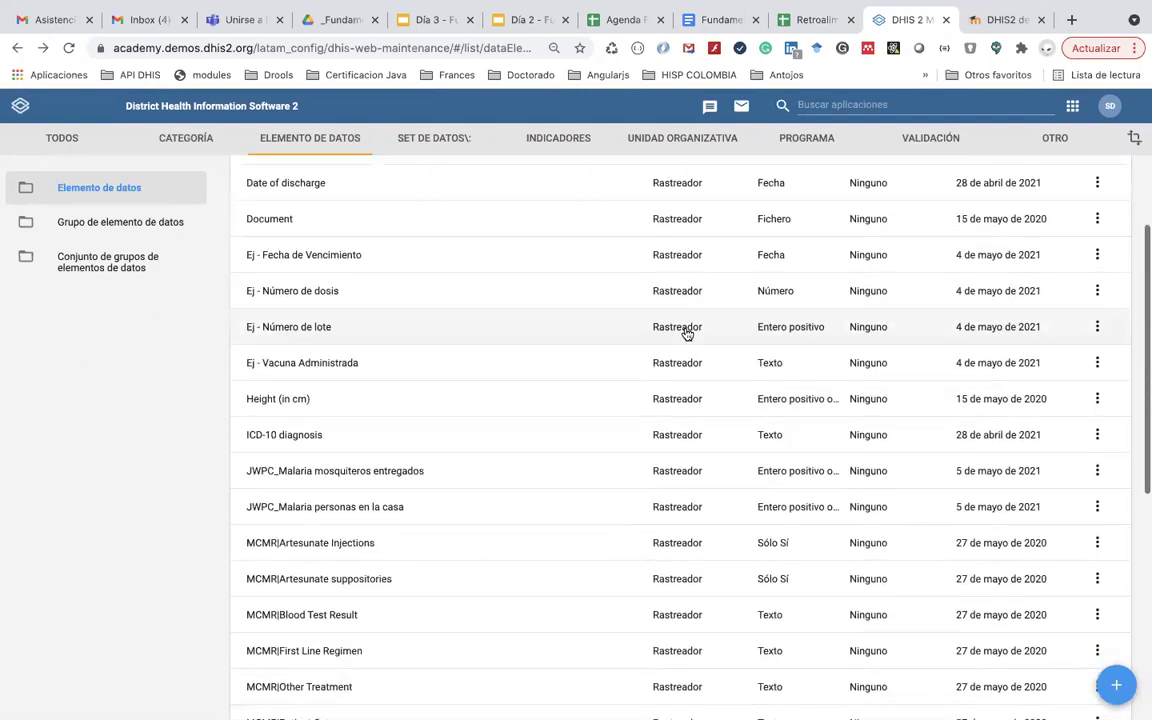
scroll(685, 332, "up", 4)
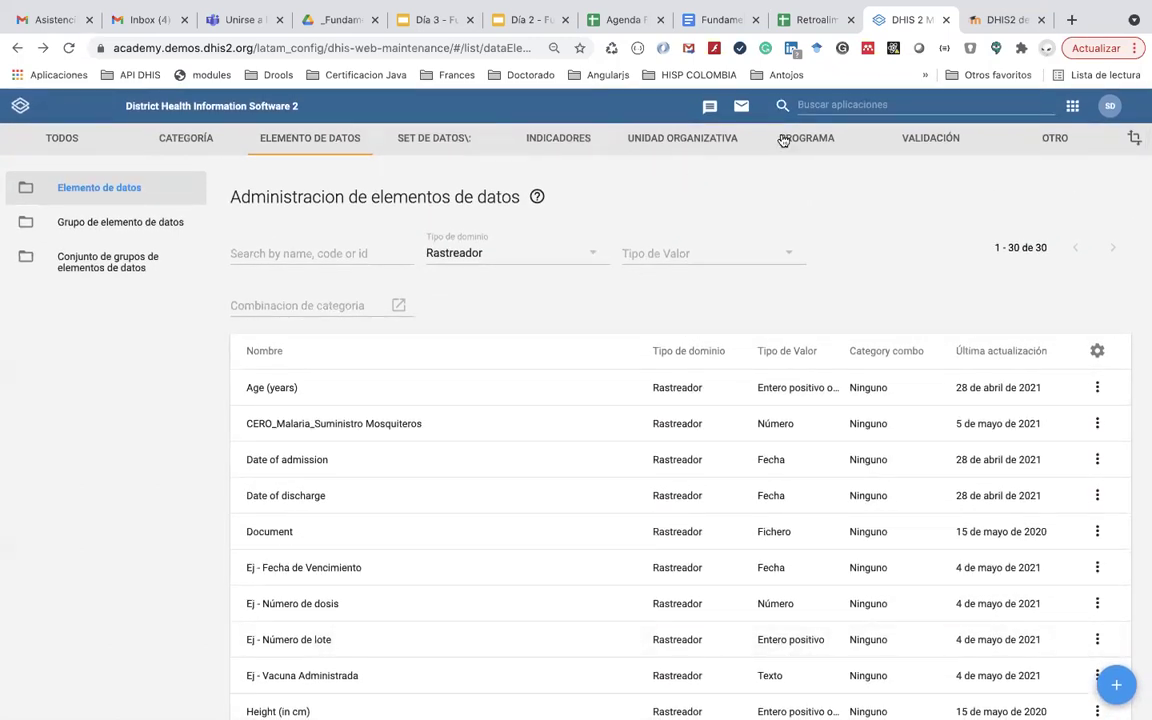
- Relaunch the Mantenimiento app via the app search ('ma')
left_click(855, 104)
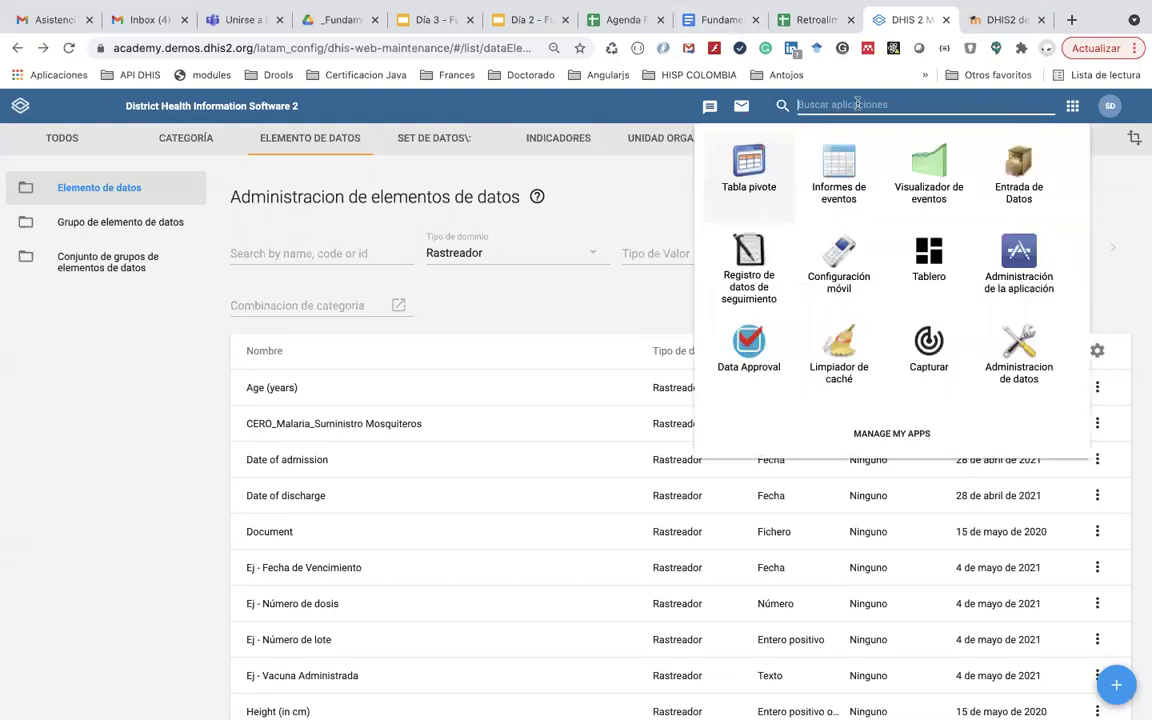
type("ma")
left_click(835, 186)
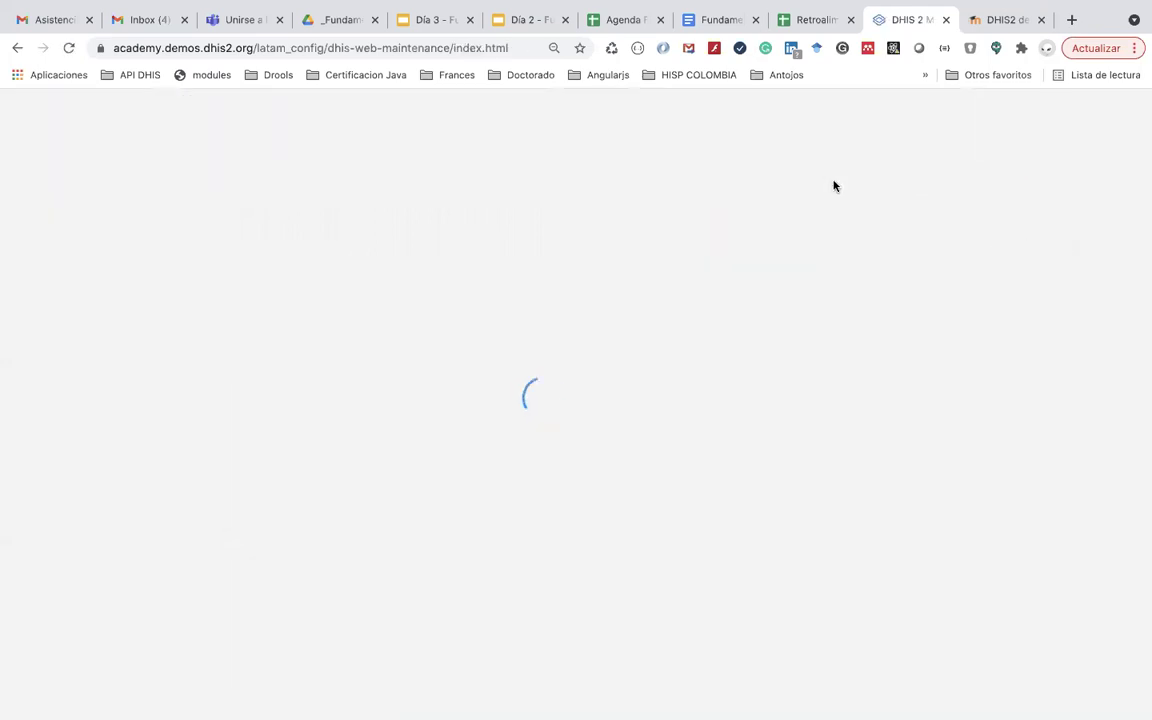
- Search 'ele' and go to the Elemento de datos section
left_click(800, 104)
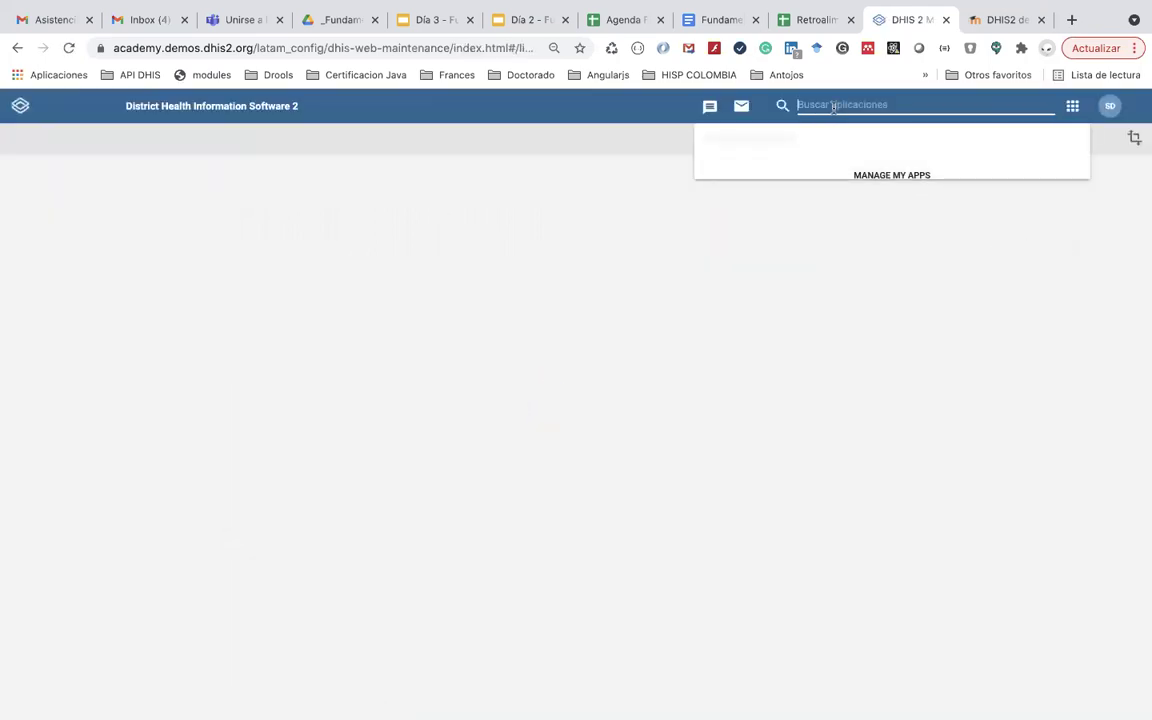
type("ele")
left_click(753, 176)
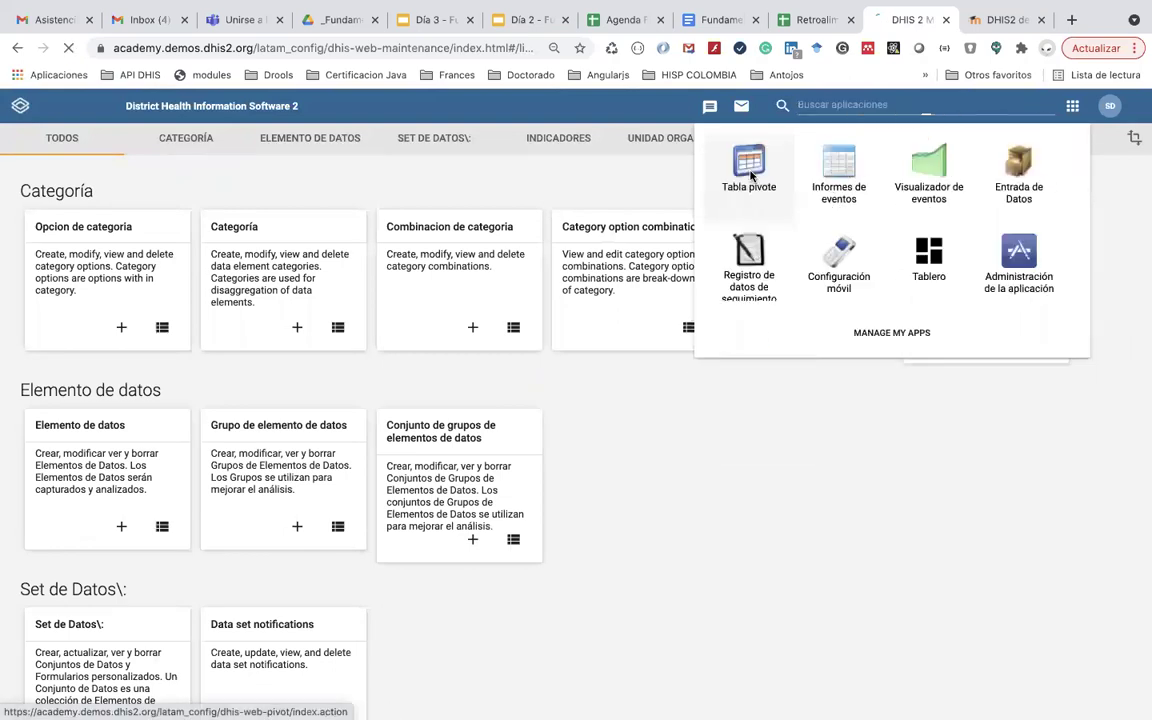
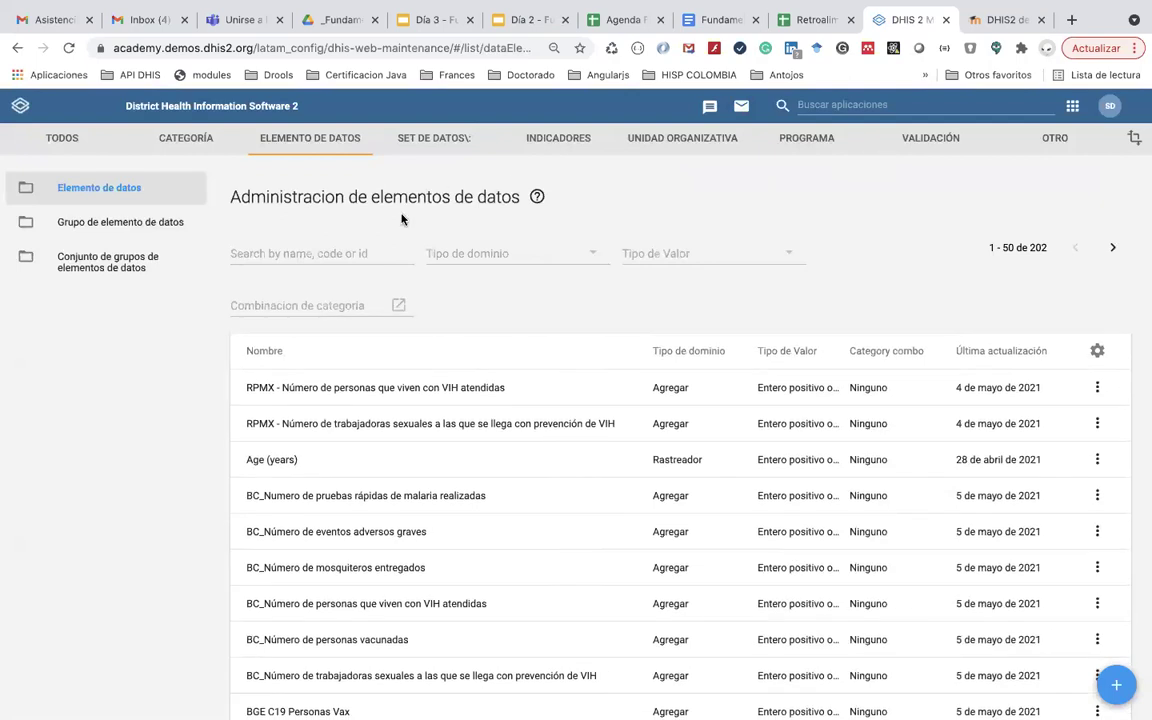
- Start a new data element, look over its domain type choices, then discard the unsaved form
left_click(1118, 685)
scroll(175, 436, "down", 5)
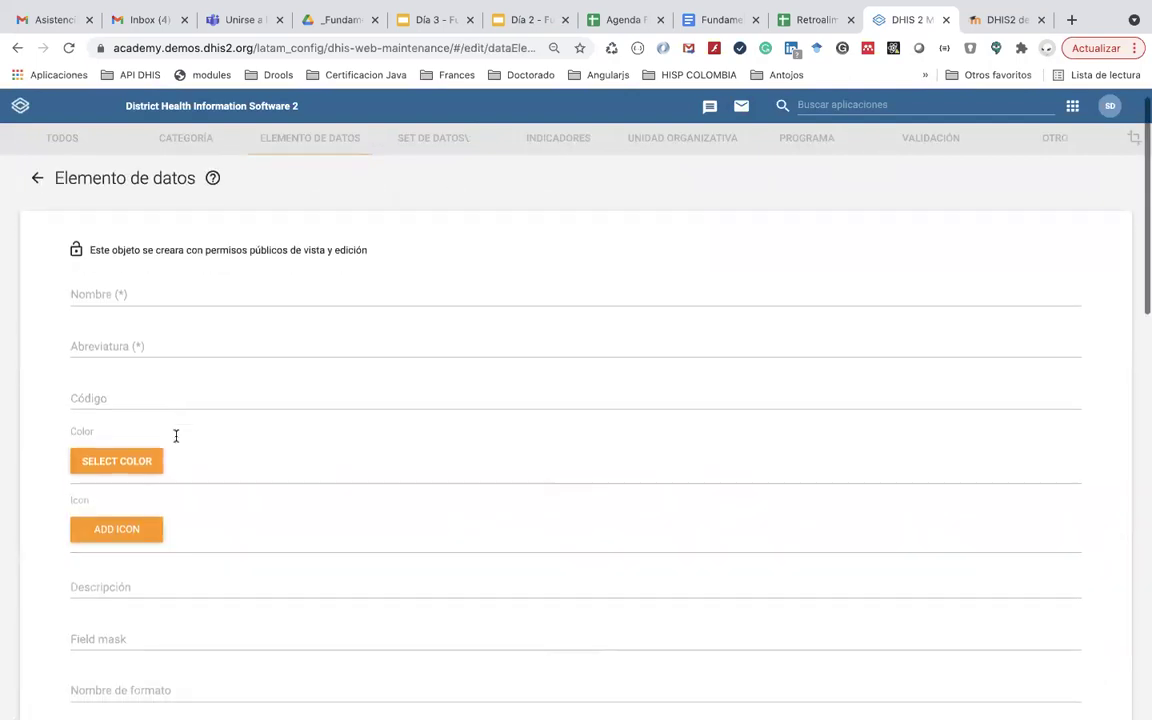
scroll(175, 436, "down", 2)
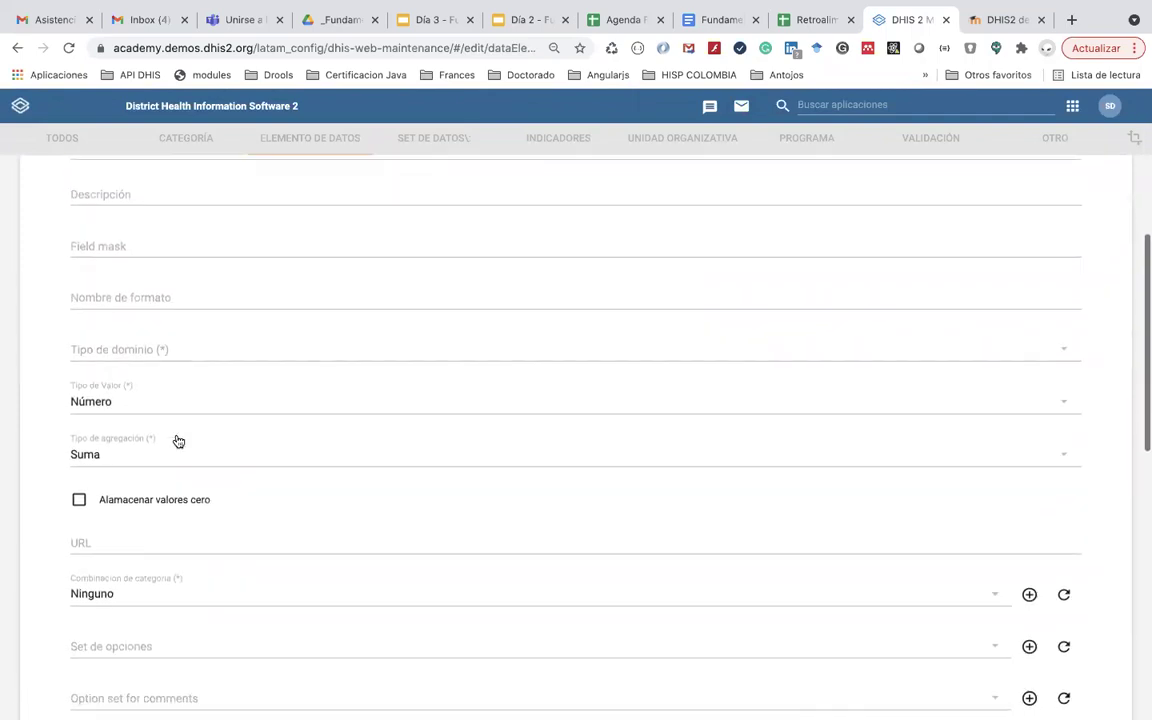
left_click(157, 345)
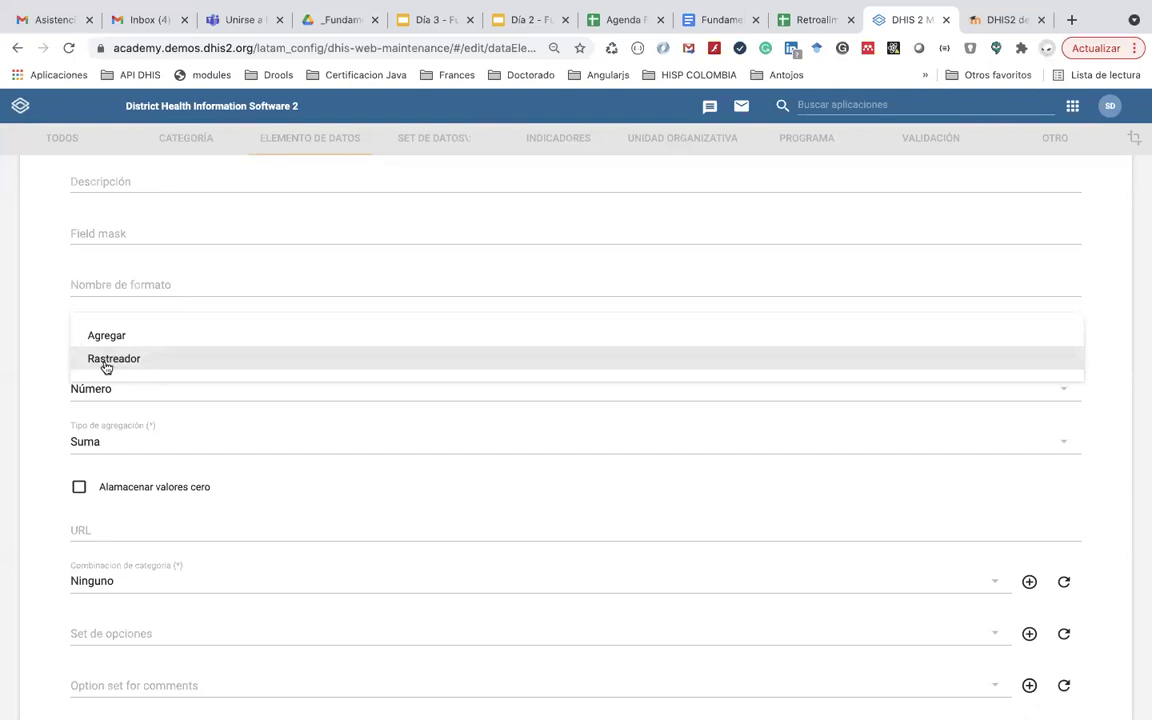
left_click(52, 362)
scroll(52, 362, "down", 8)
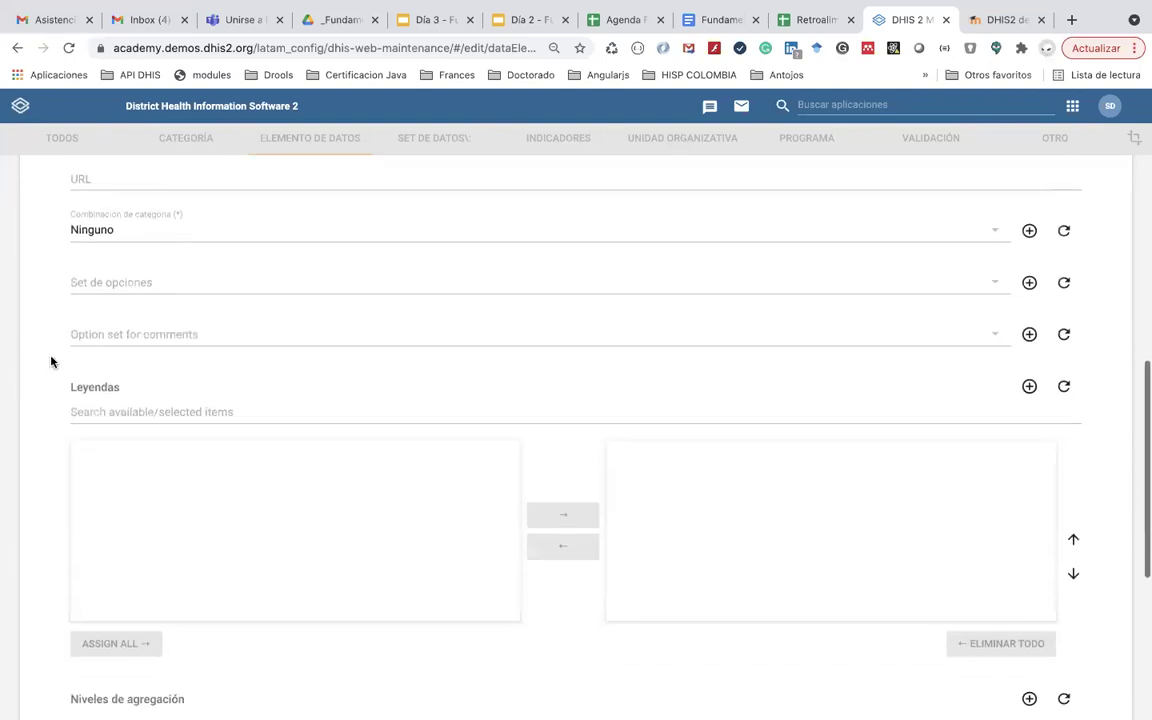
scroll(52, 362, "up", 6)
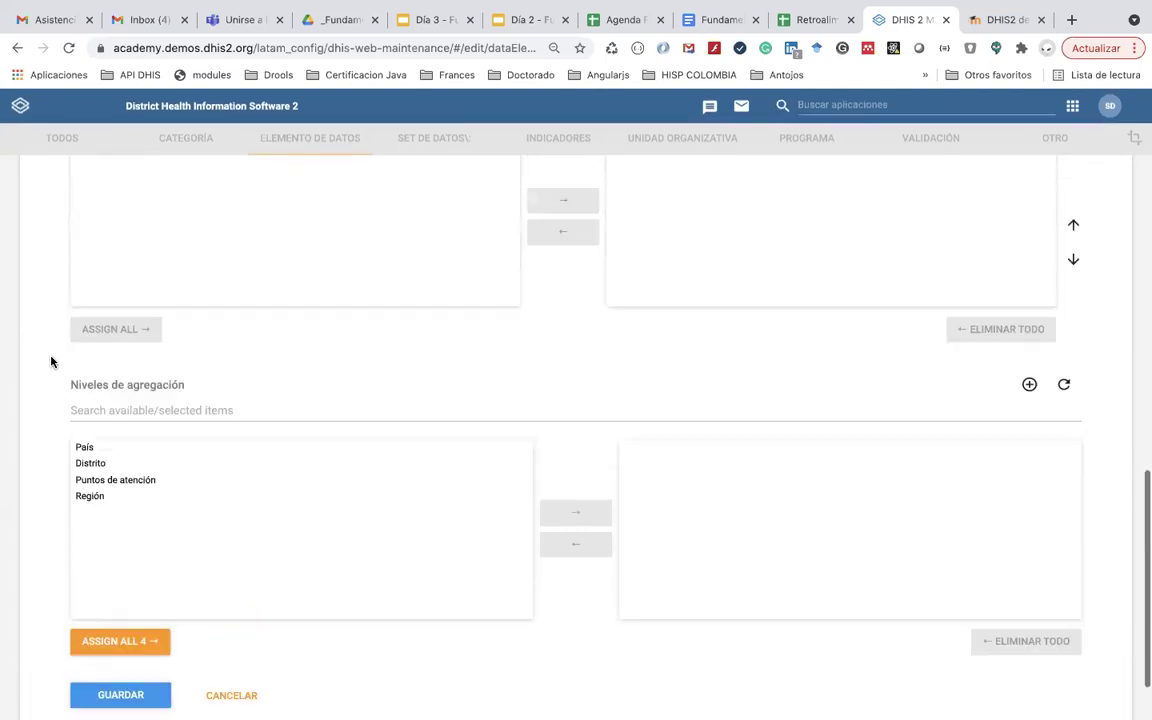
scroll(52, 362, "down", 3)
scroll(52, 362, "down", 3)
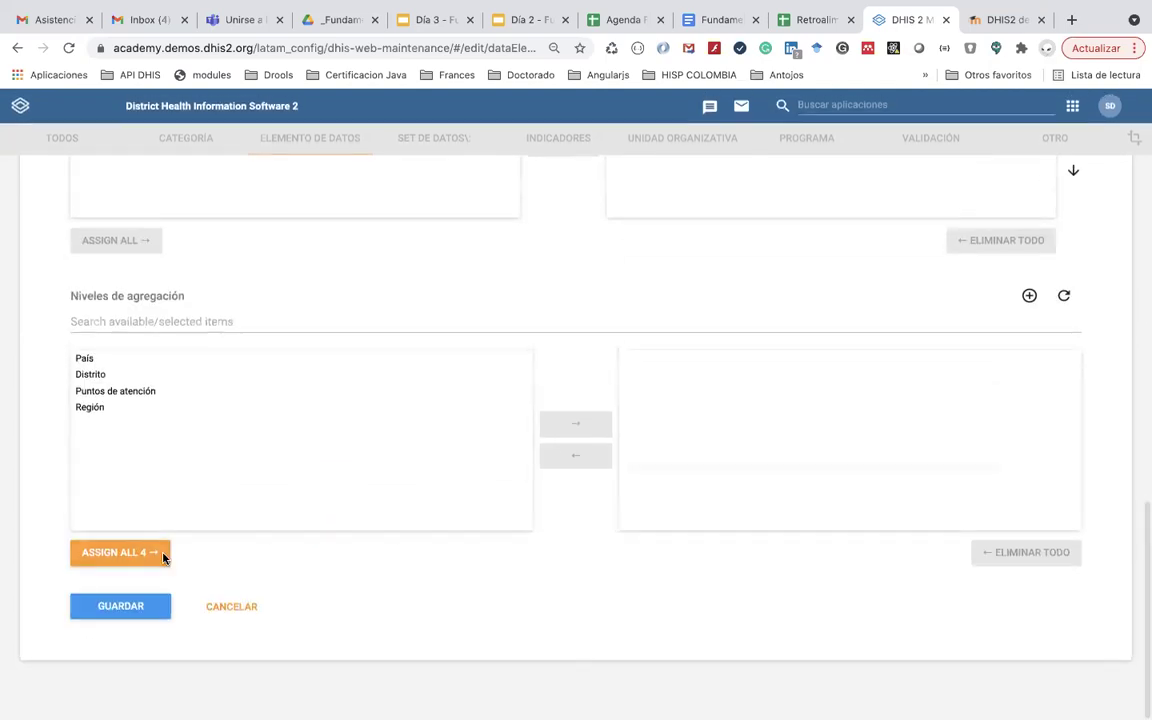
left_click(212, 607)
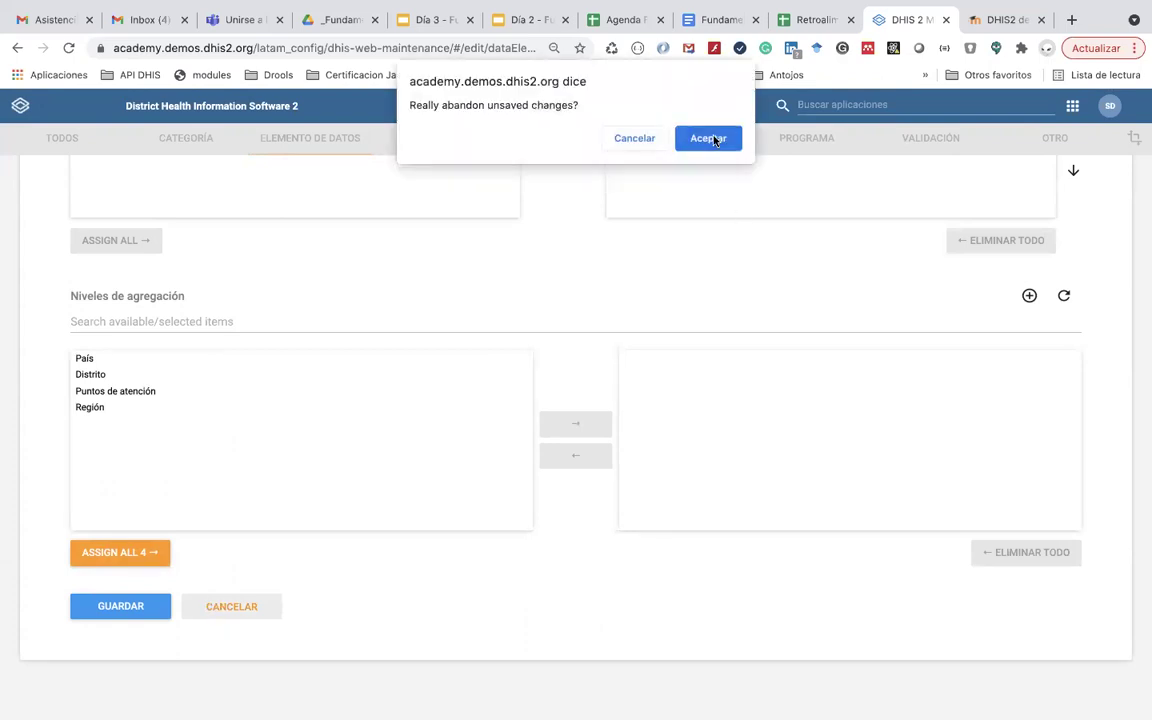
left_click(712, 138)
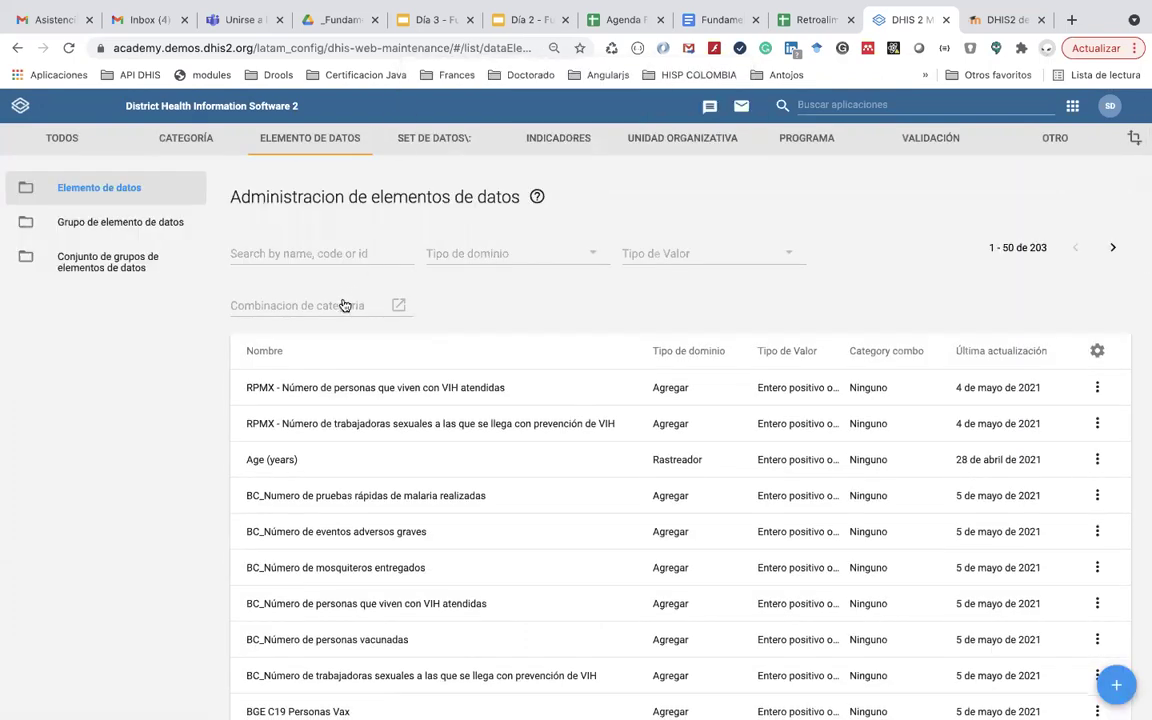
- Filter the data element list by Tipo de dominio Rastreador and browse the 35 results
left_click(490, 262)
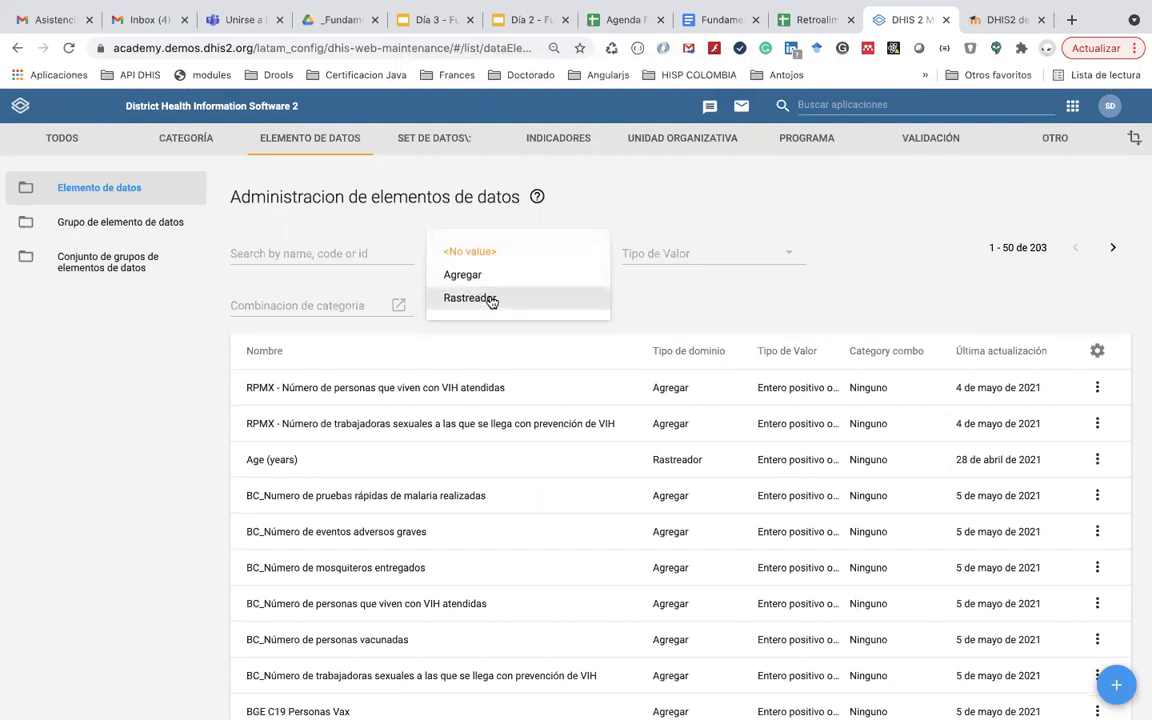
left_click(491, 300)
scroll(468, 574, "down", 10)
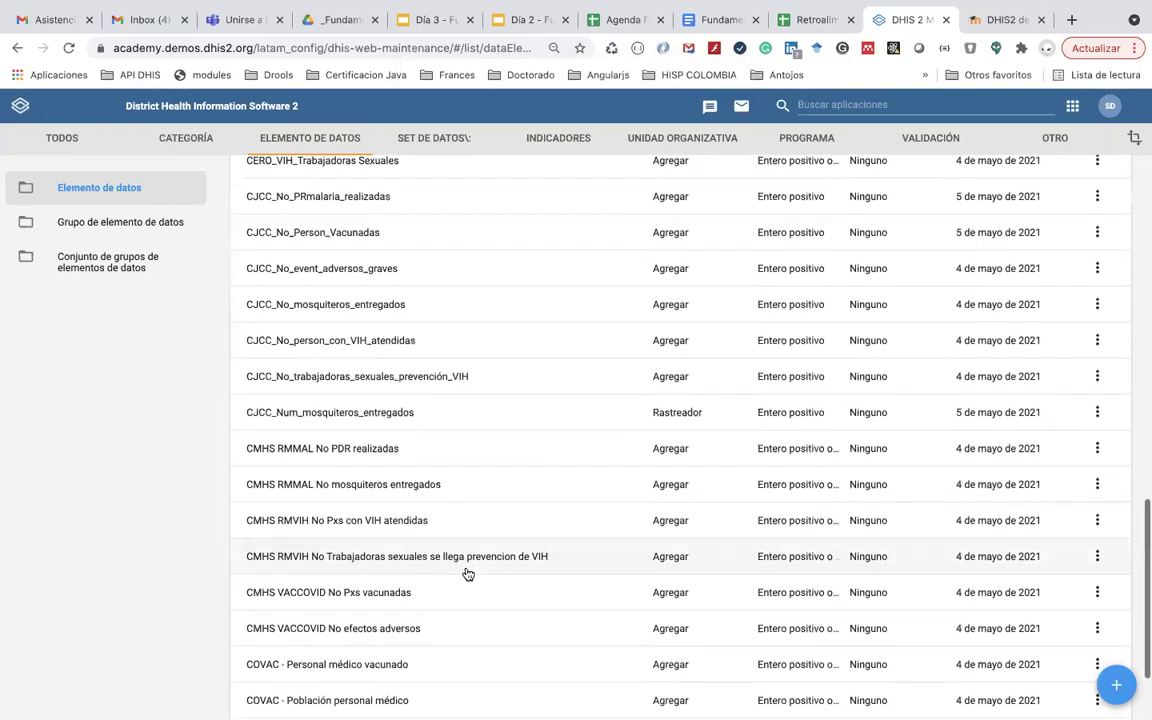
scroll(468, 574, "up", 3)
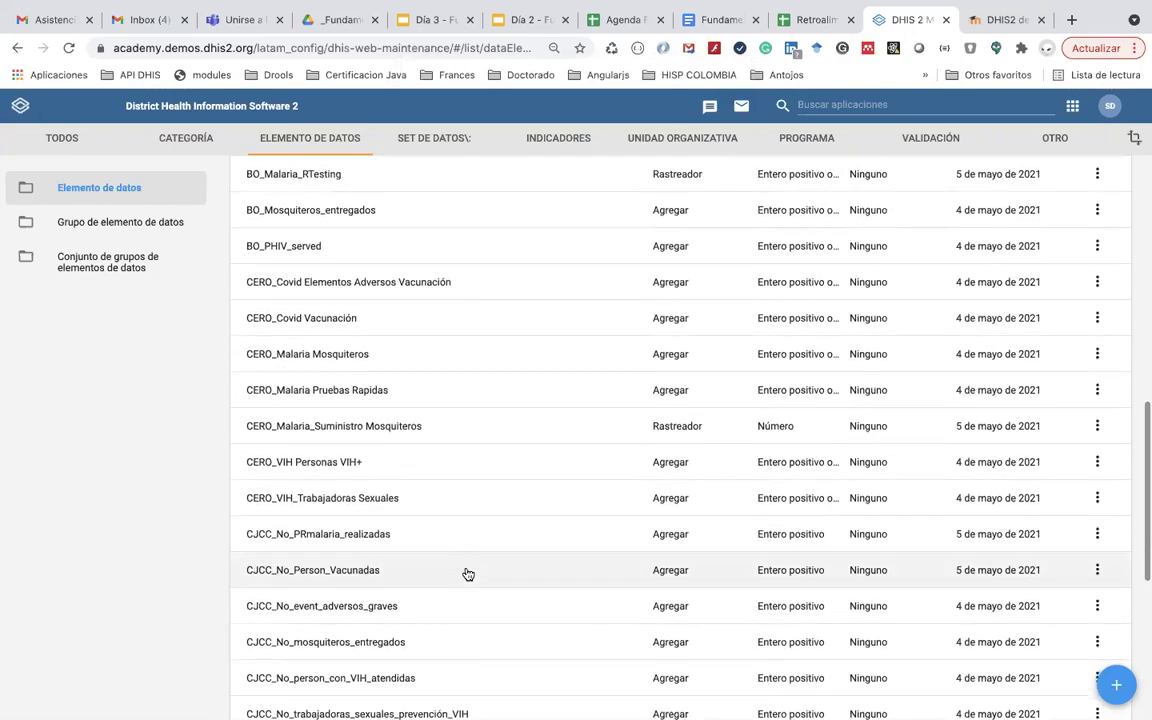
scroll(468, 574, "up", 3)
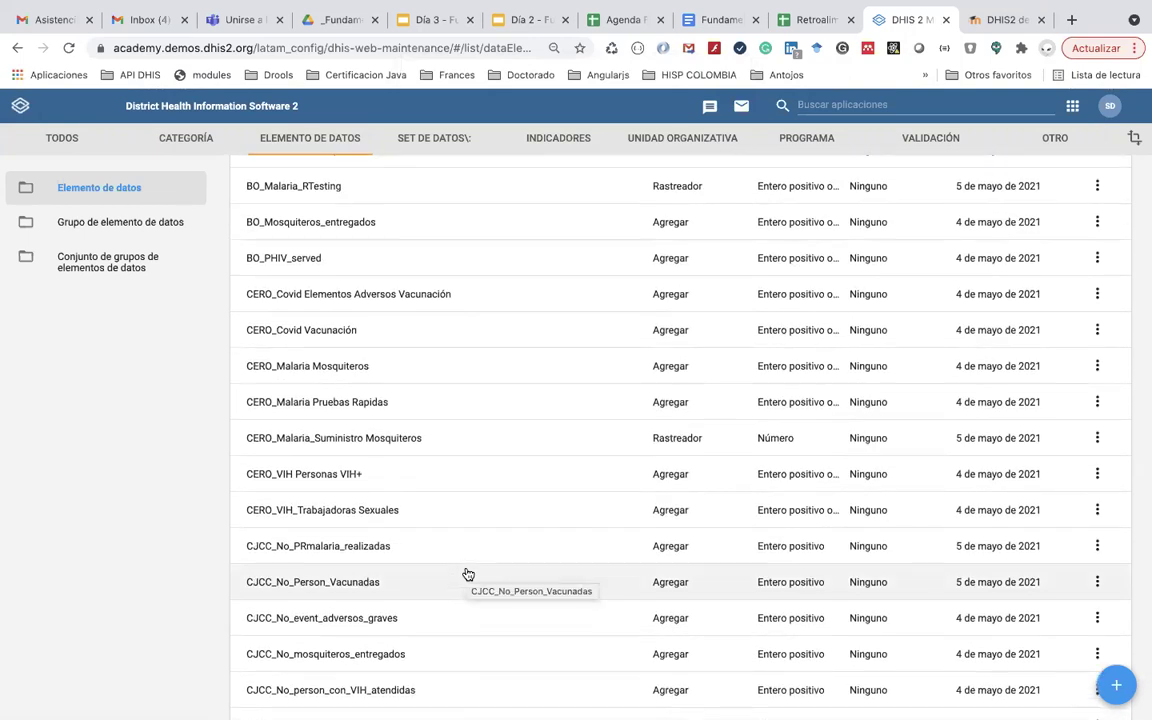
scroll(468, 574, "down", 10)
scroll(468, 574, "up", 10)
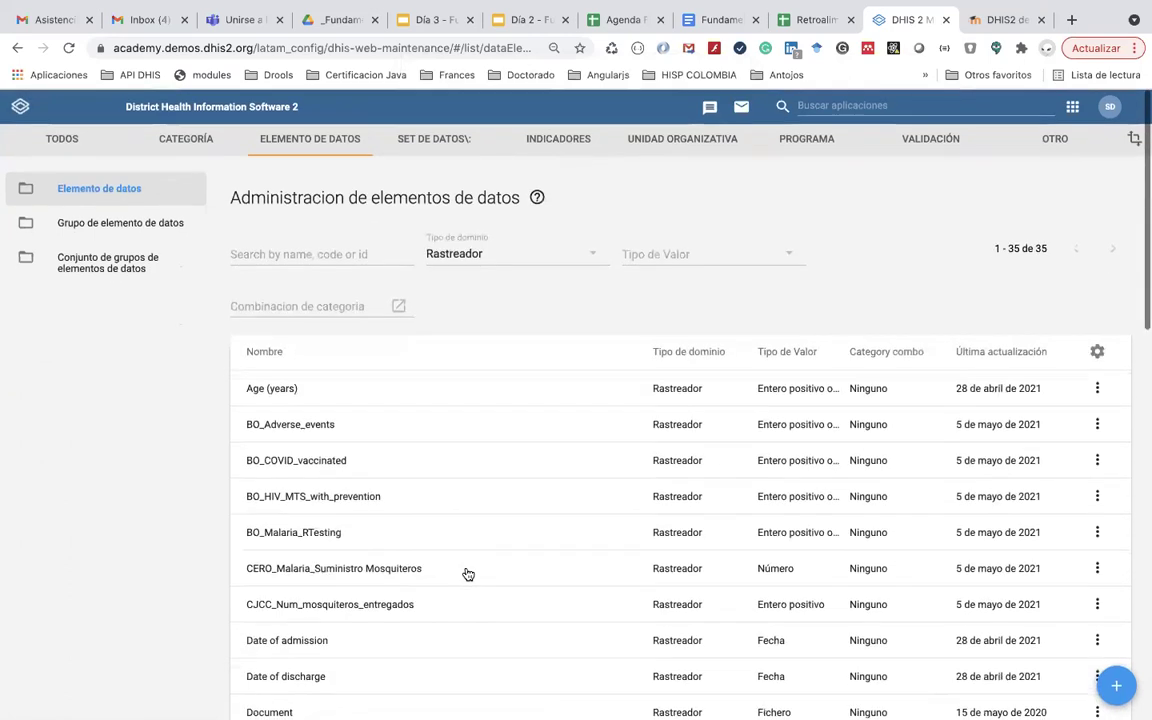
scroll(467, 574, "down", 5)
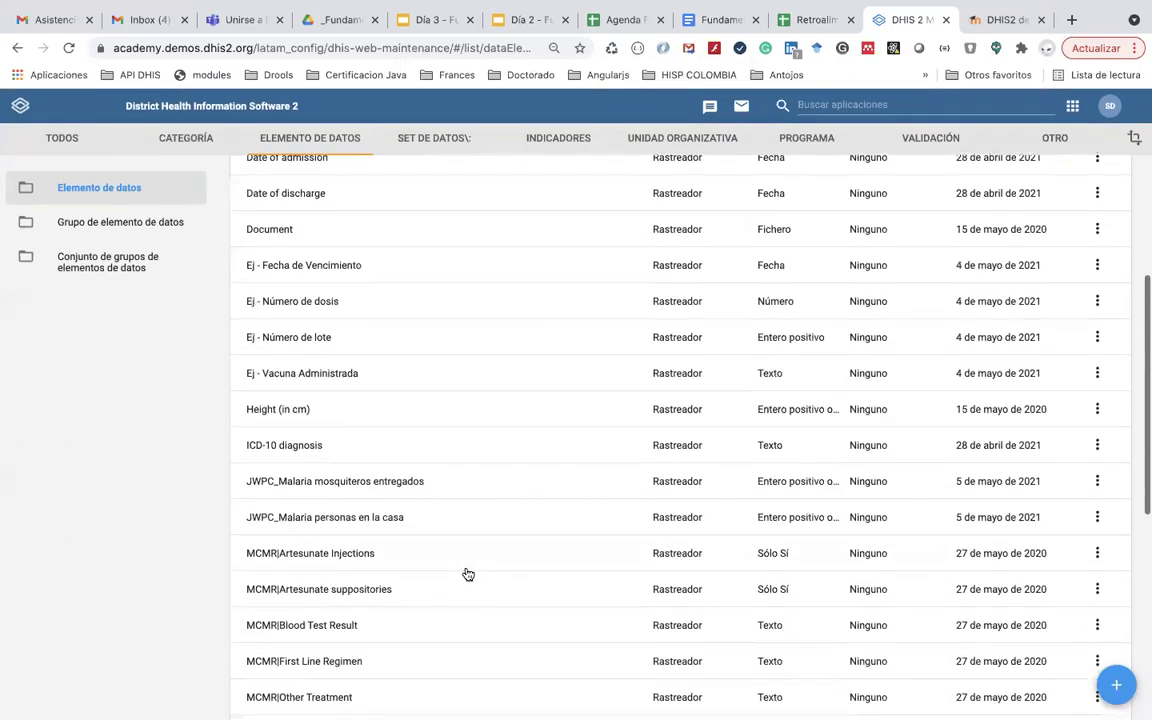
scroll(467, 574, "down", 3)
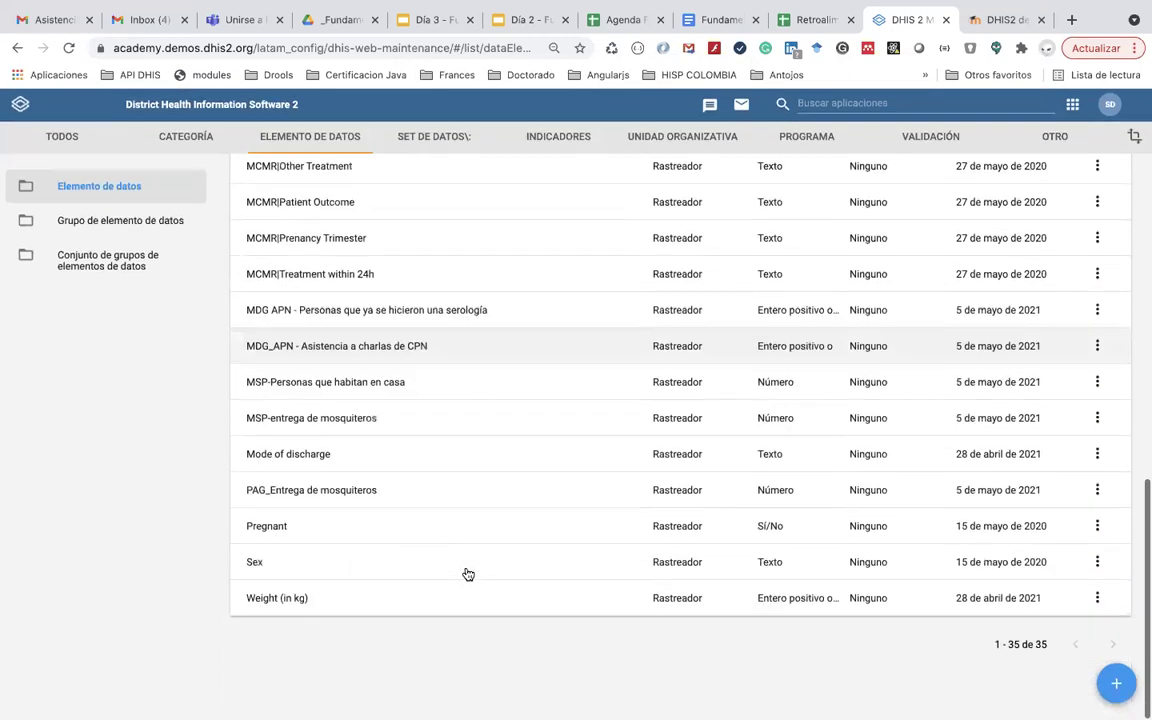
scroll(467, 574, "up", 9)
scroll(467, 574, "up", 4)
scroll(467, 574, "down", 2)
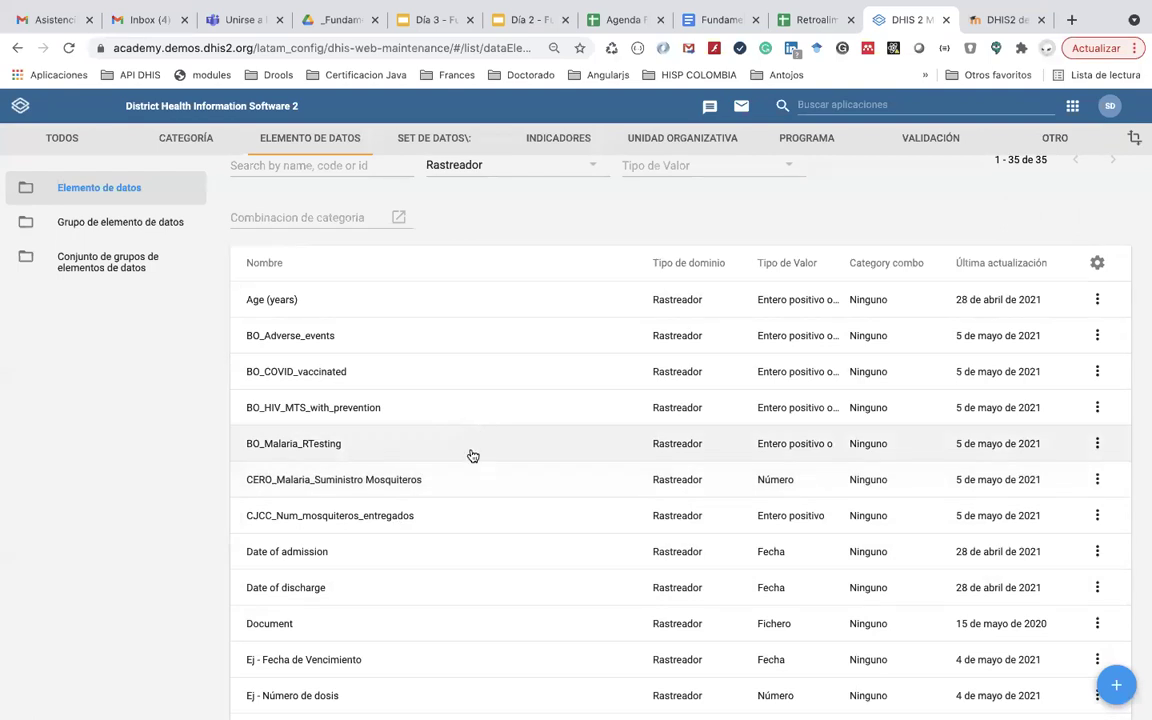
scroll(440, 483, "down", 3)
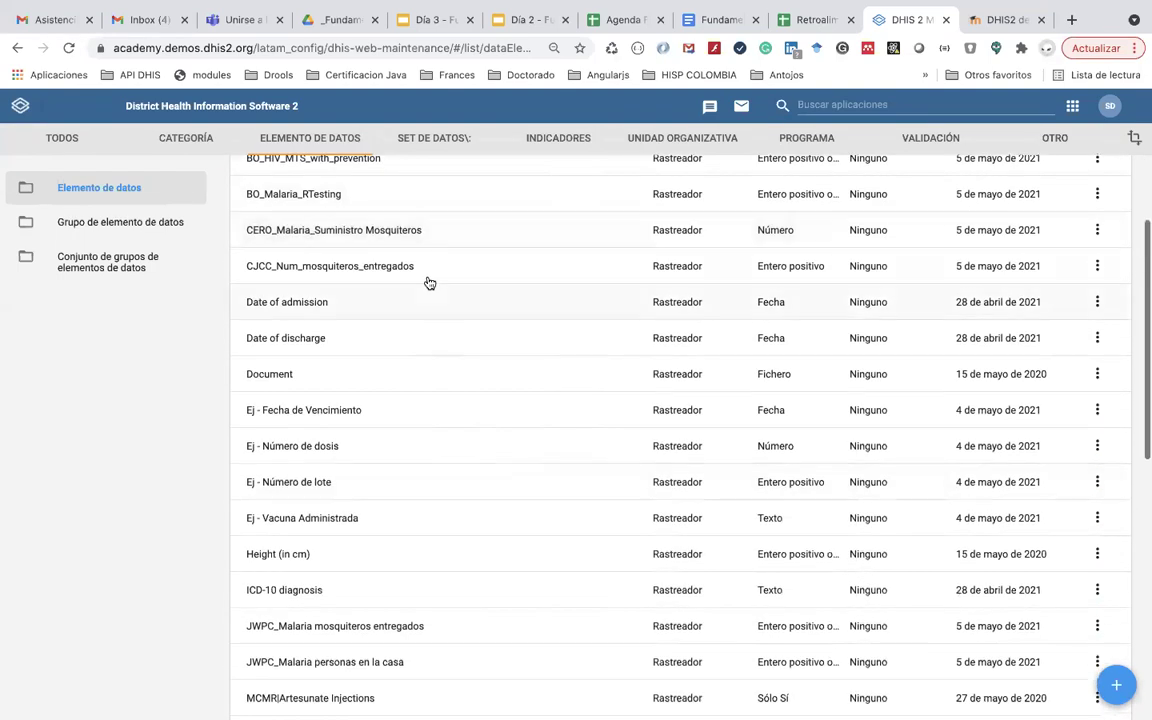
left_click(707, 20)
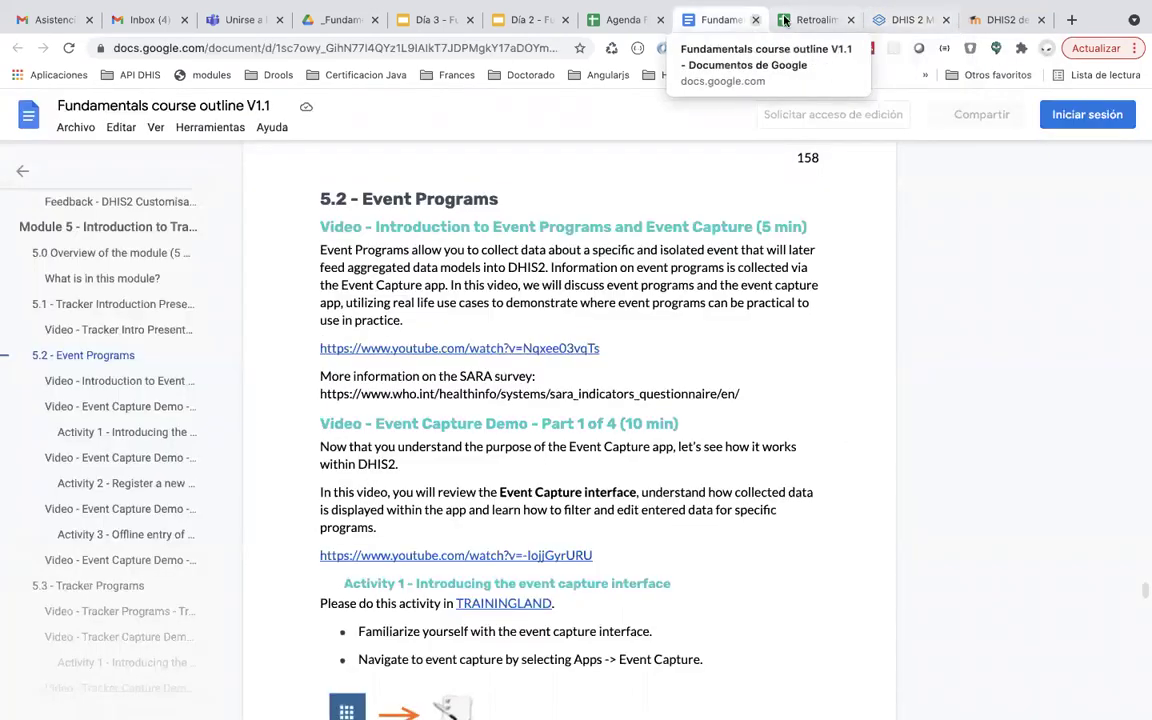
left_click(905, 20)
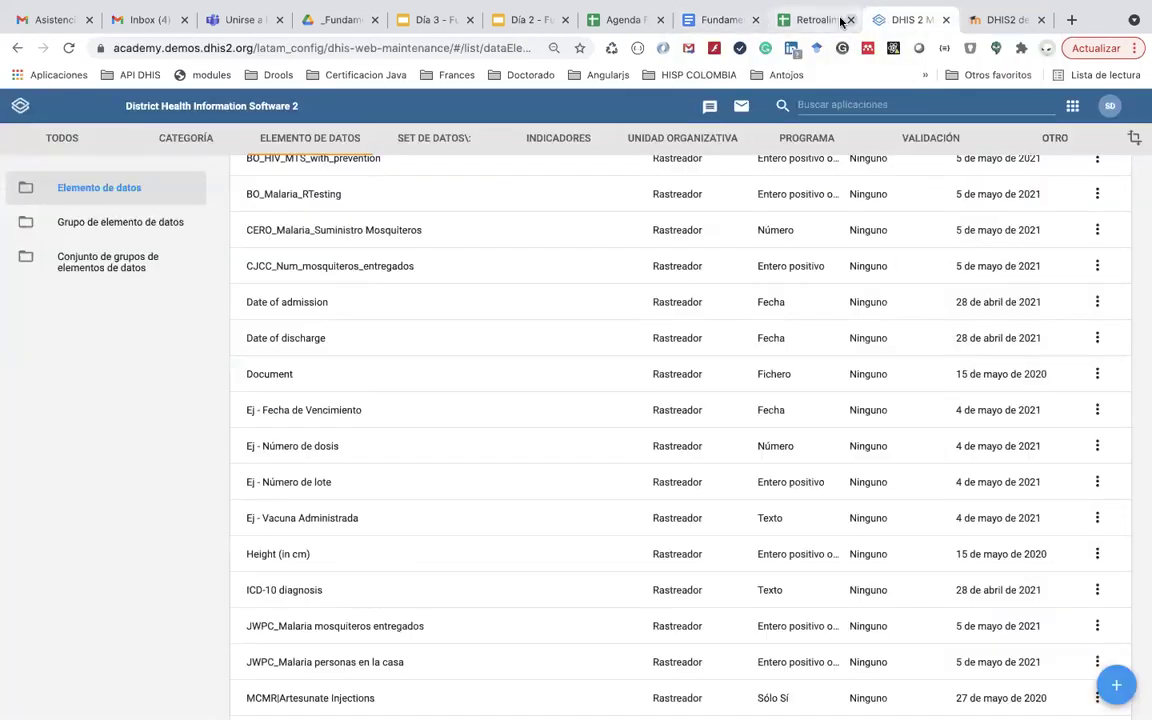
left_click(428, 22)
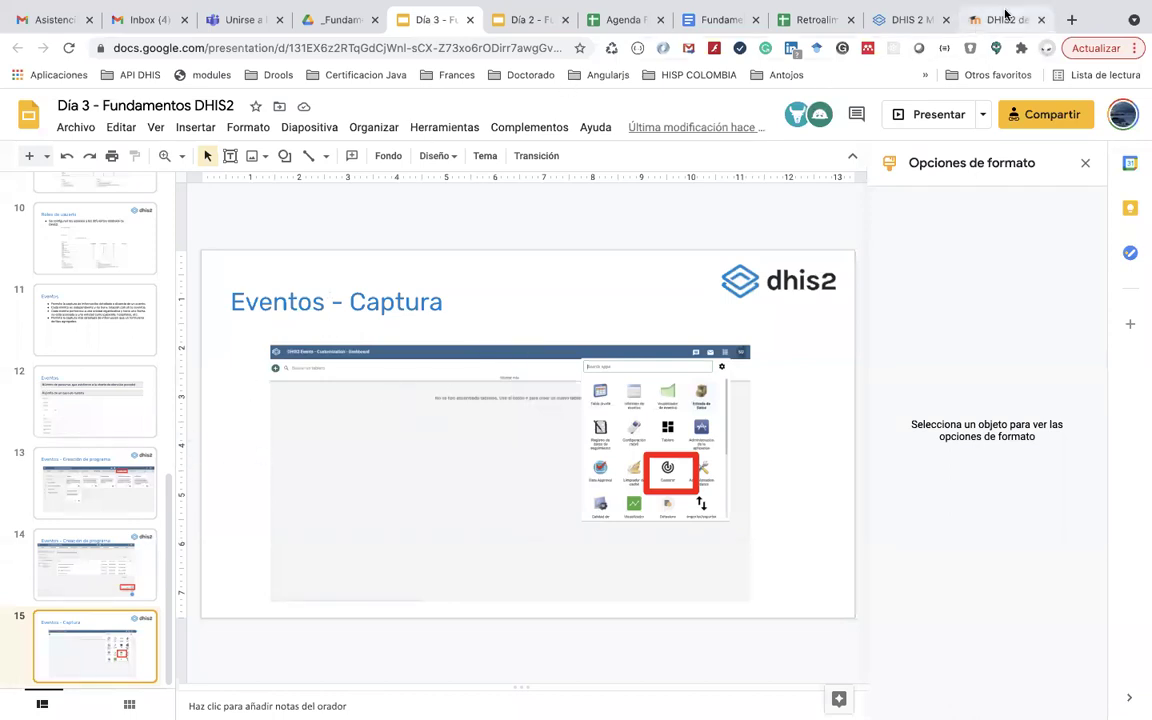
left_click(996, 22)
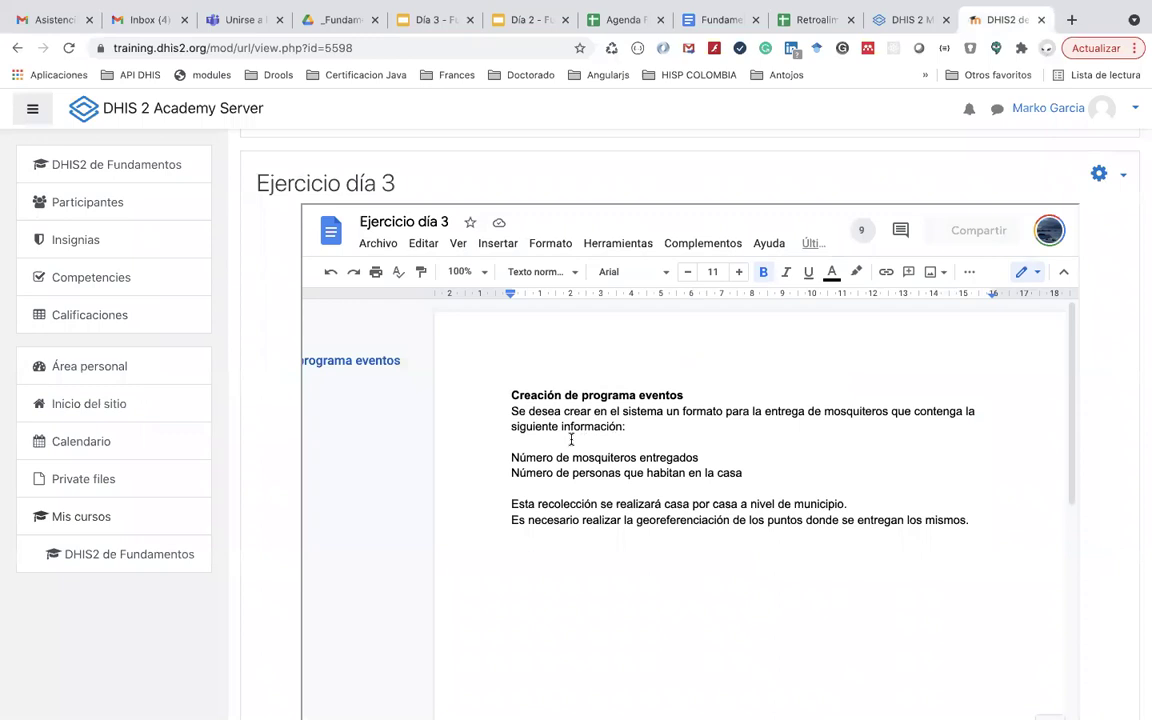
scroll(572, 441, "down", 1)
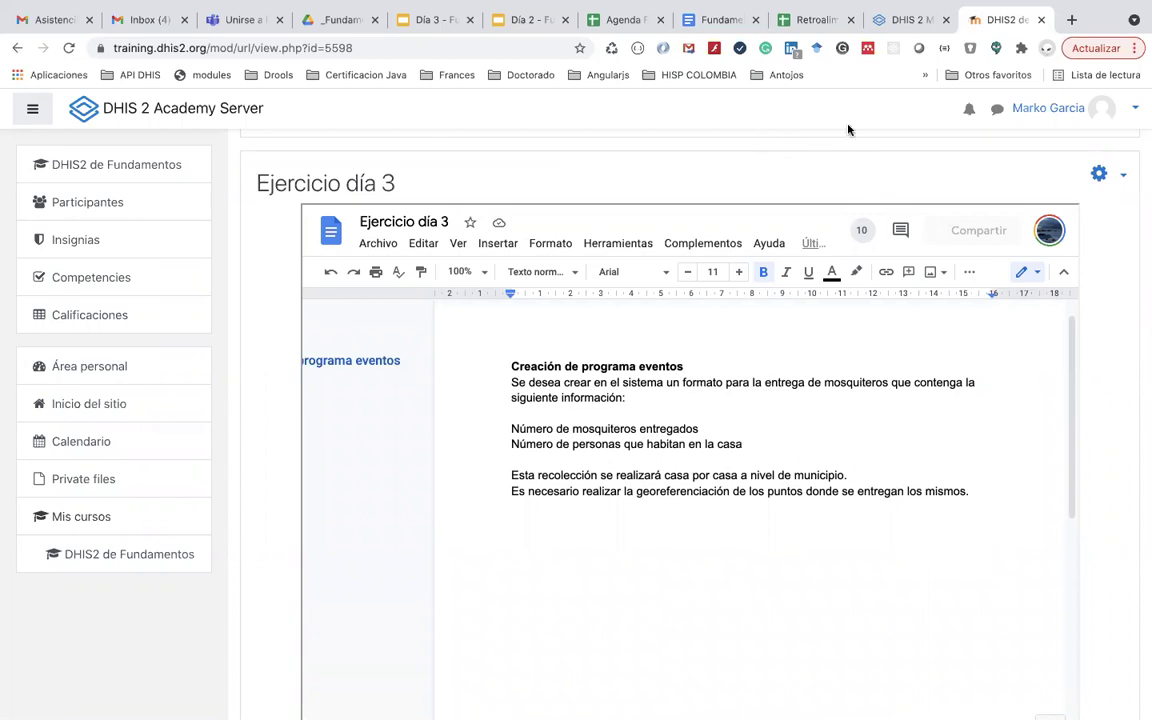
left_click(897, 27)
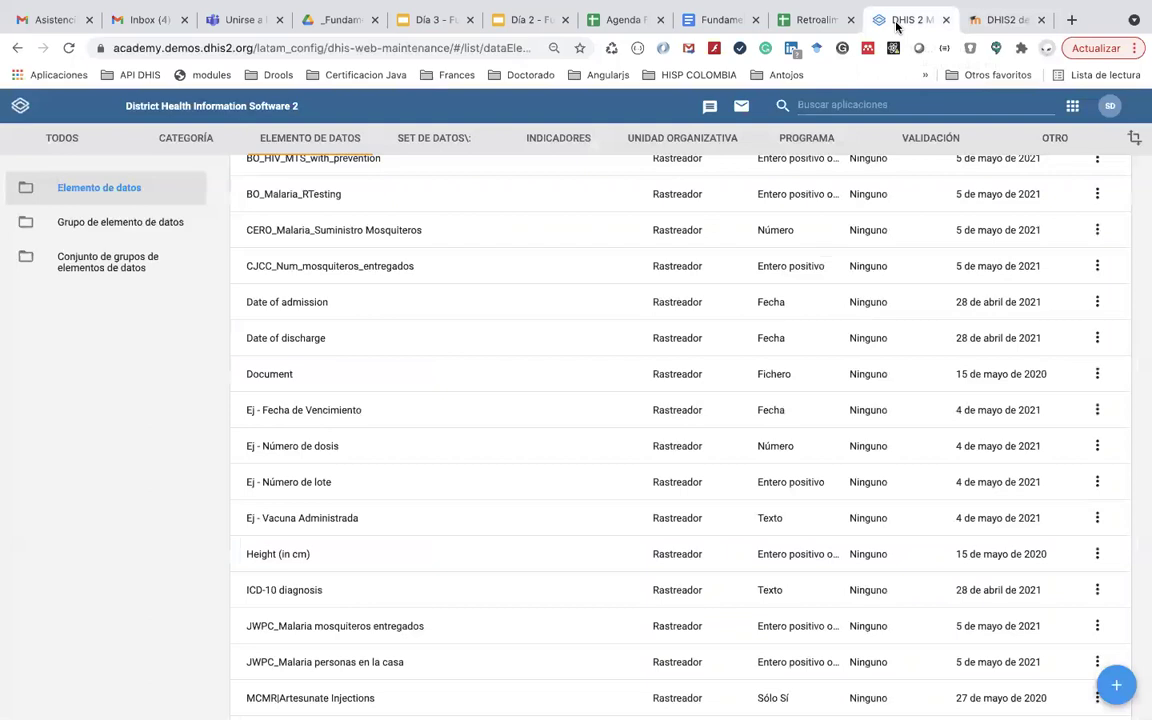
- Reload the DHIS2 Maintenance data element page
scroll(751, 216, "up", 5)
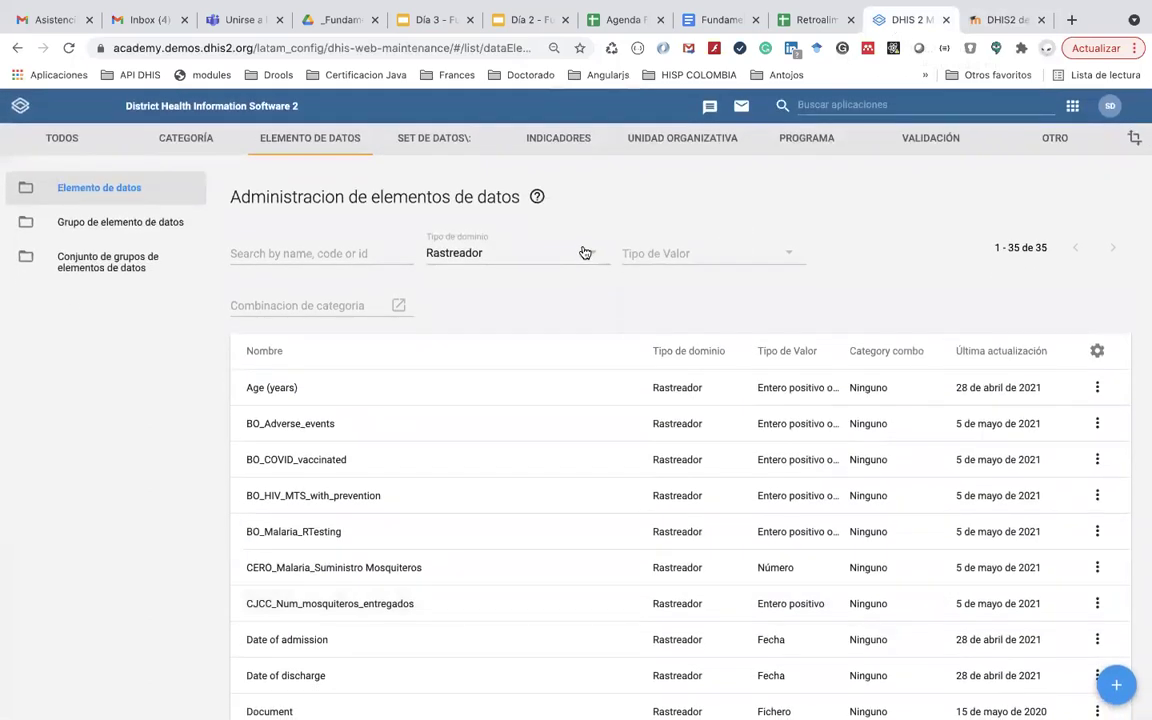
scroll(575, 470, "down", 5)
scroll(575, 470, "up", 3)
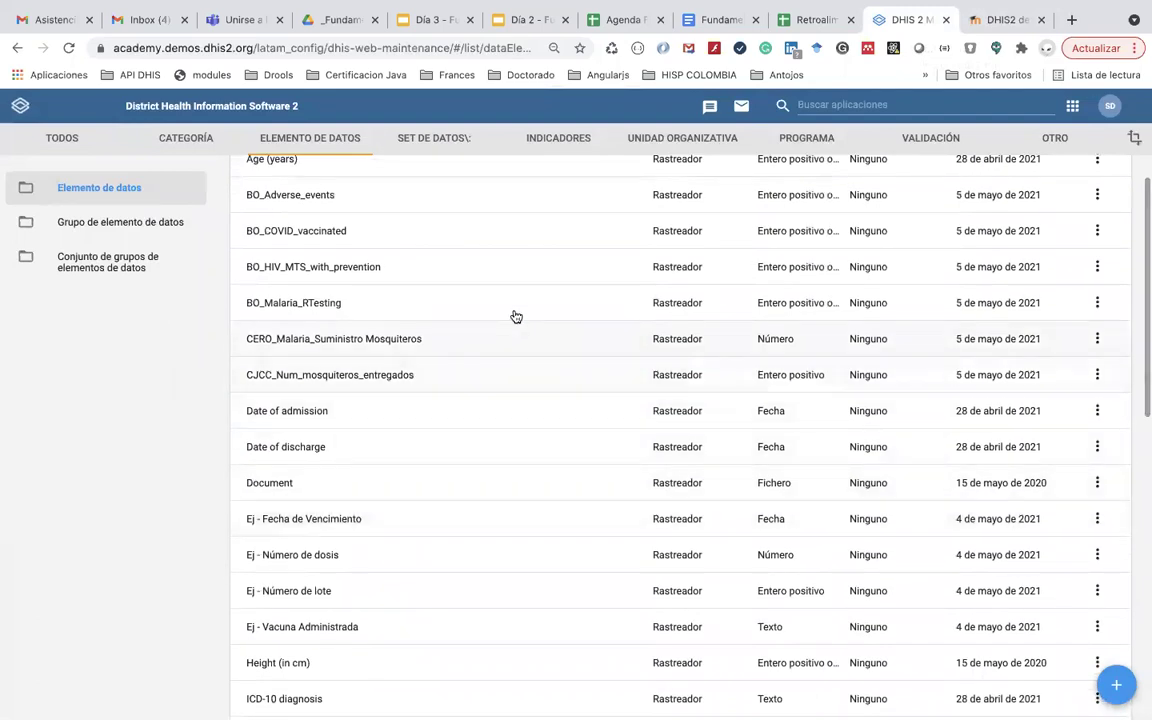
scroll(470, 172, "up", 3)
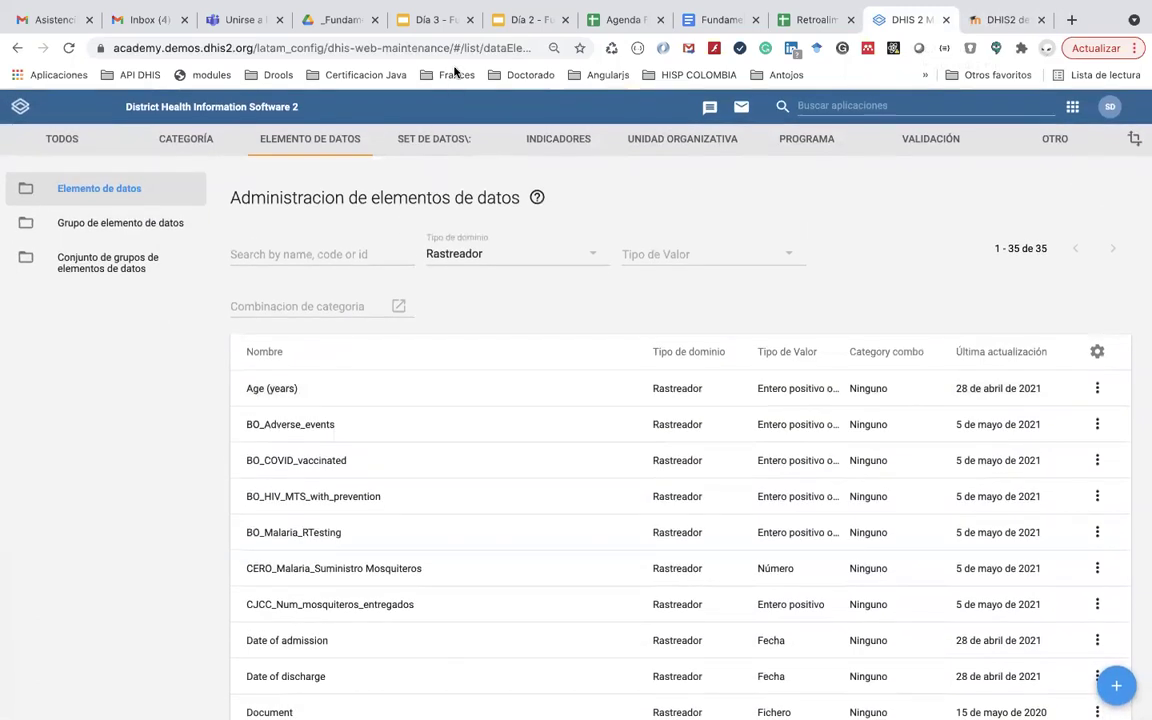
left_click(438, 47)
key("Return")
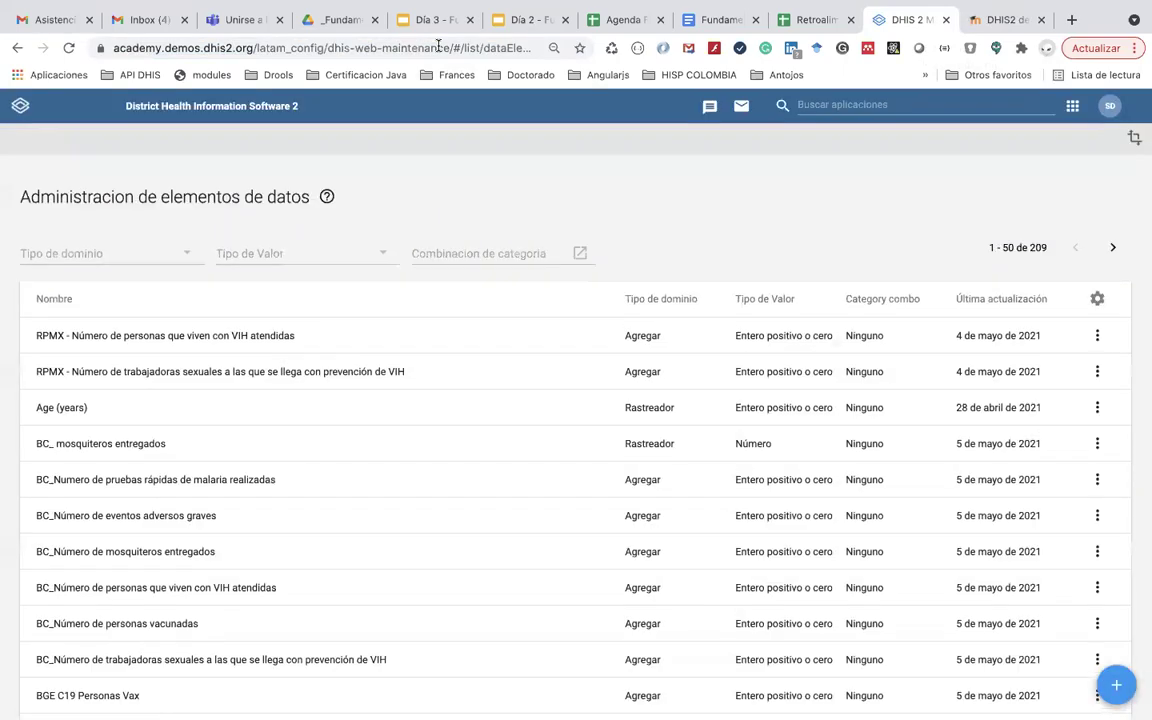
- Set the Tipo de dominio filter to Rastreador and scroll through the 44 elements
scroll(447, 417, "down", 4)
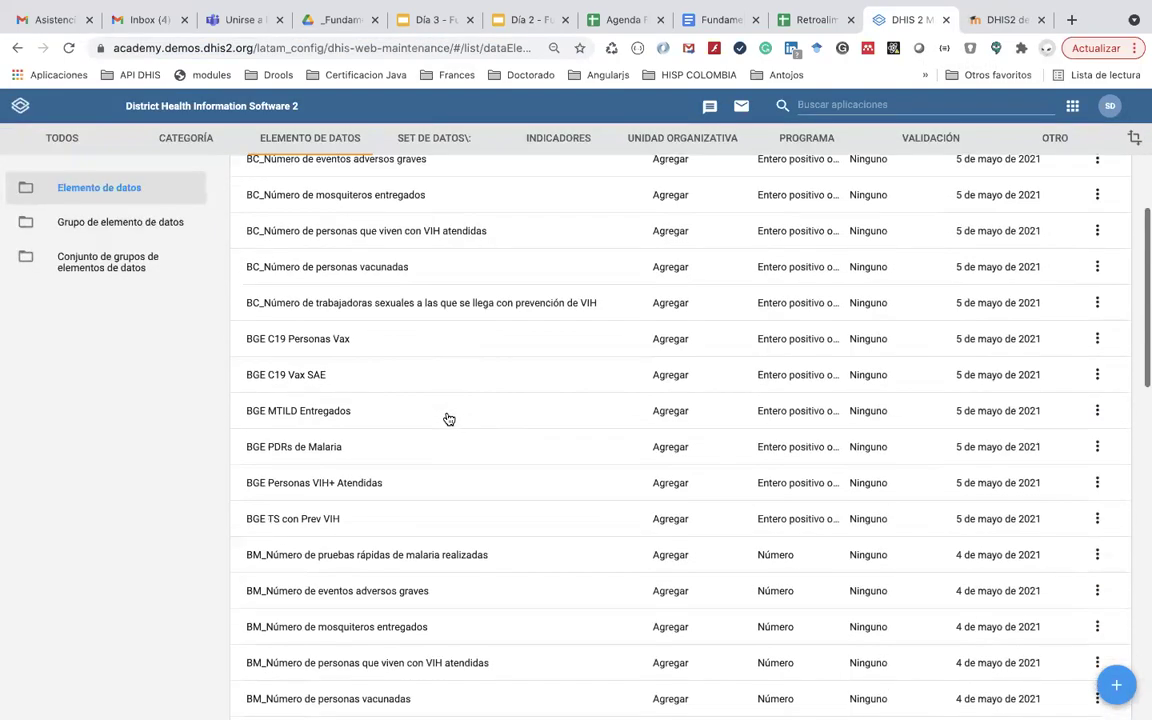
scroll(449, 419, "up", 1)
scroll(449, 419, "up", 3)
left_click(556, 258)
left_click(544, 296)
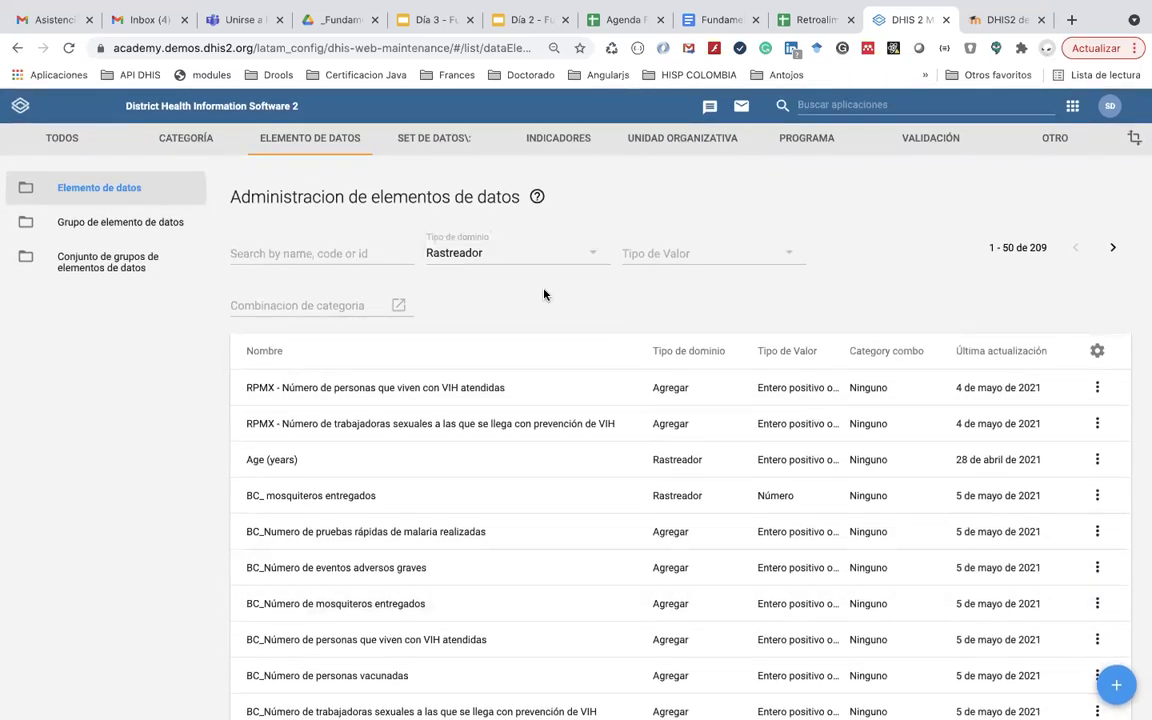
scroll(548, 526, "down", 1)
scroll(548, 526, "down", 3)
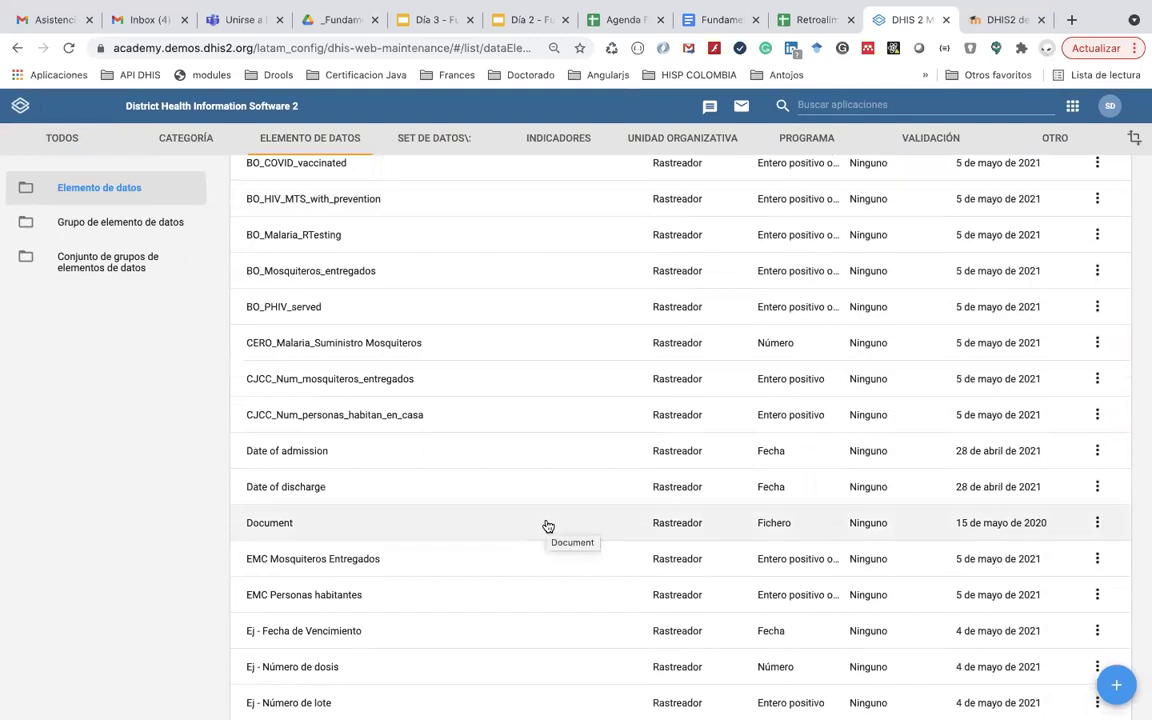
scroll(548, 526, "down", 3)
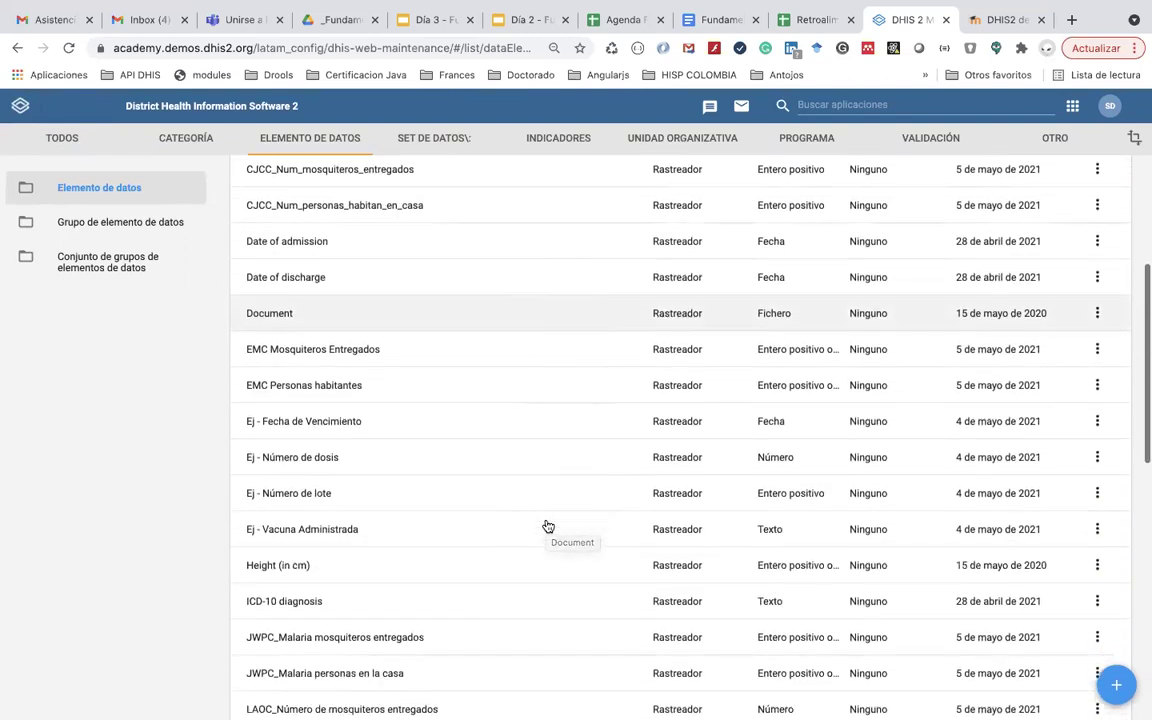
scroll(548, 526, "down", 4)
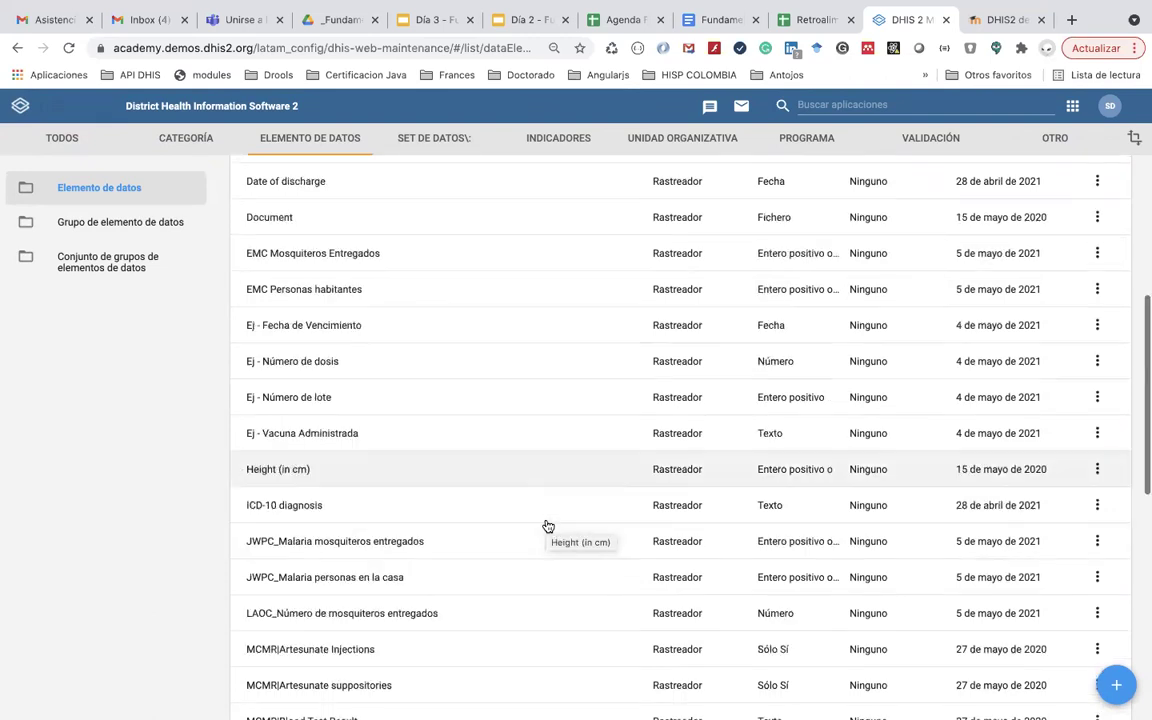
scroll(548, 526, "up", 10)
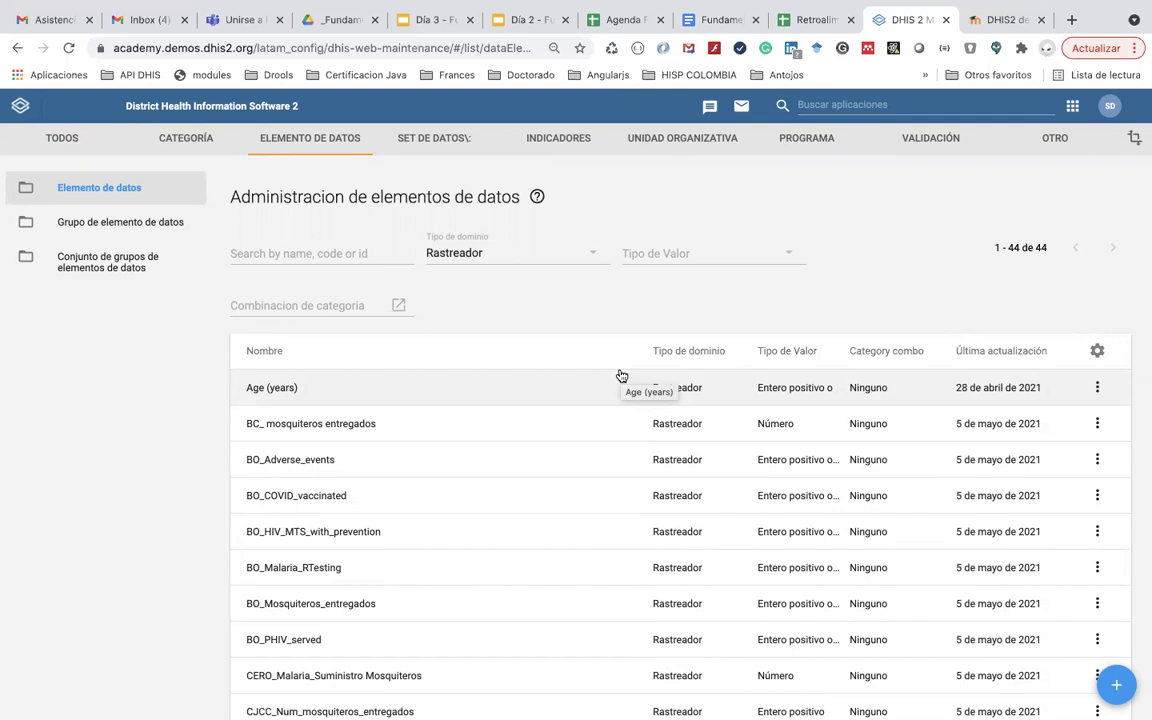
mouse_move(535, 703)
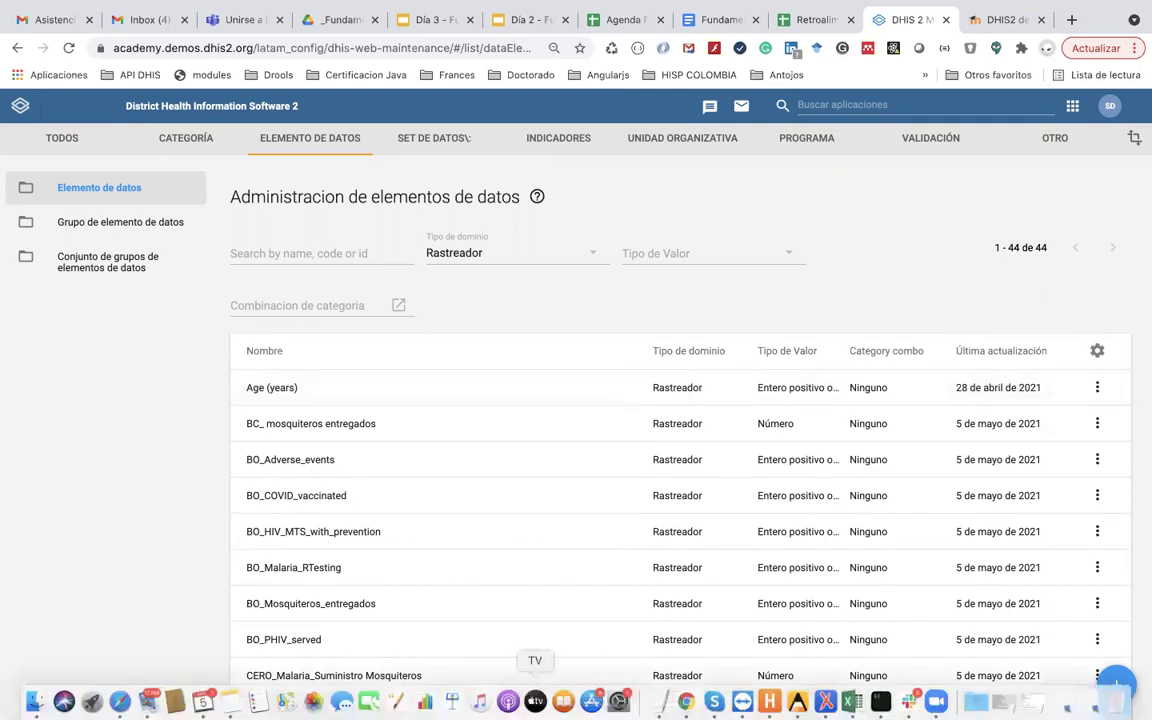
left_click(316, 703)
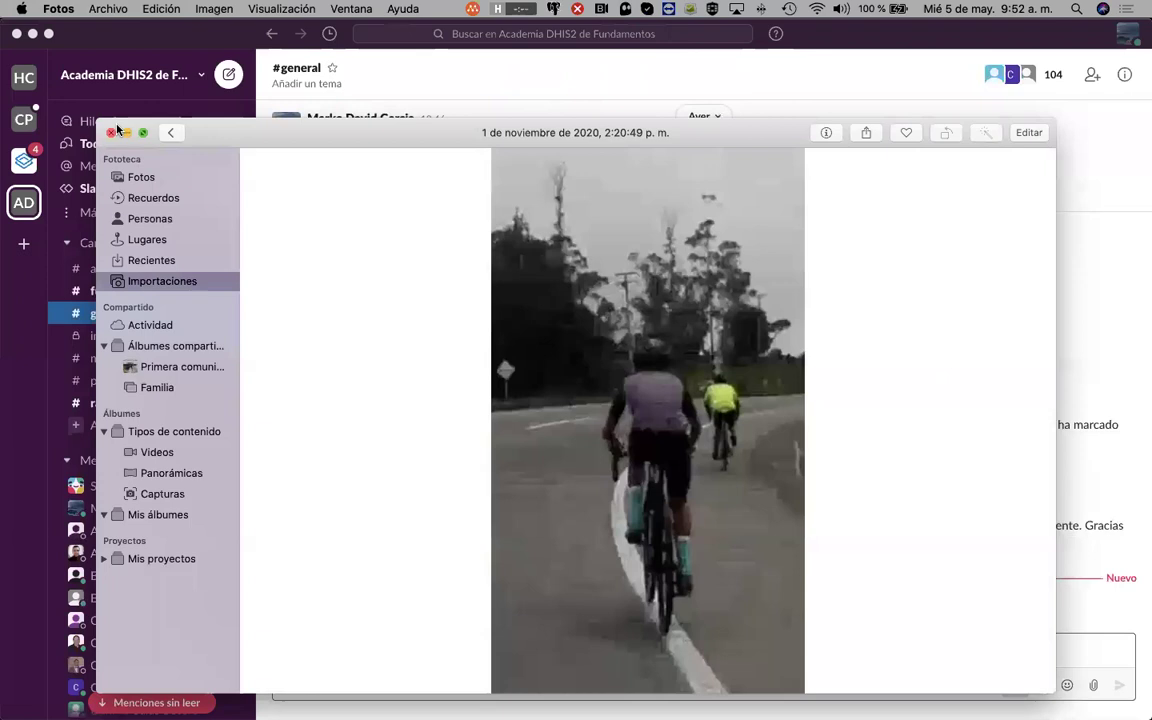
key("super+m")
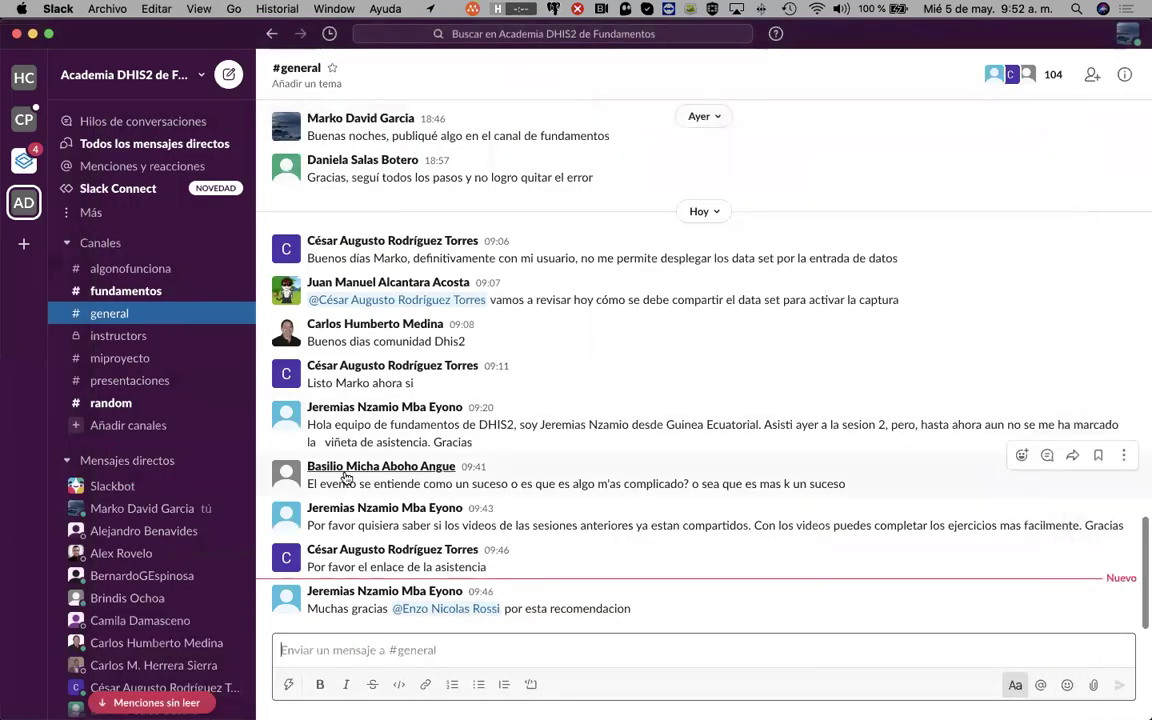
key("super+Tab")
key("super+shift+Tab")
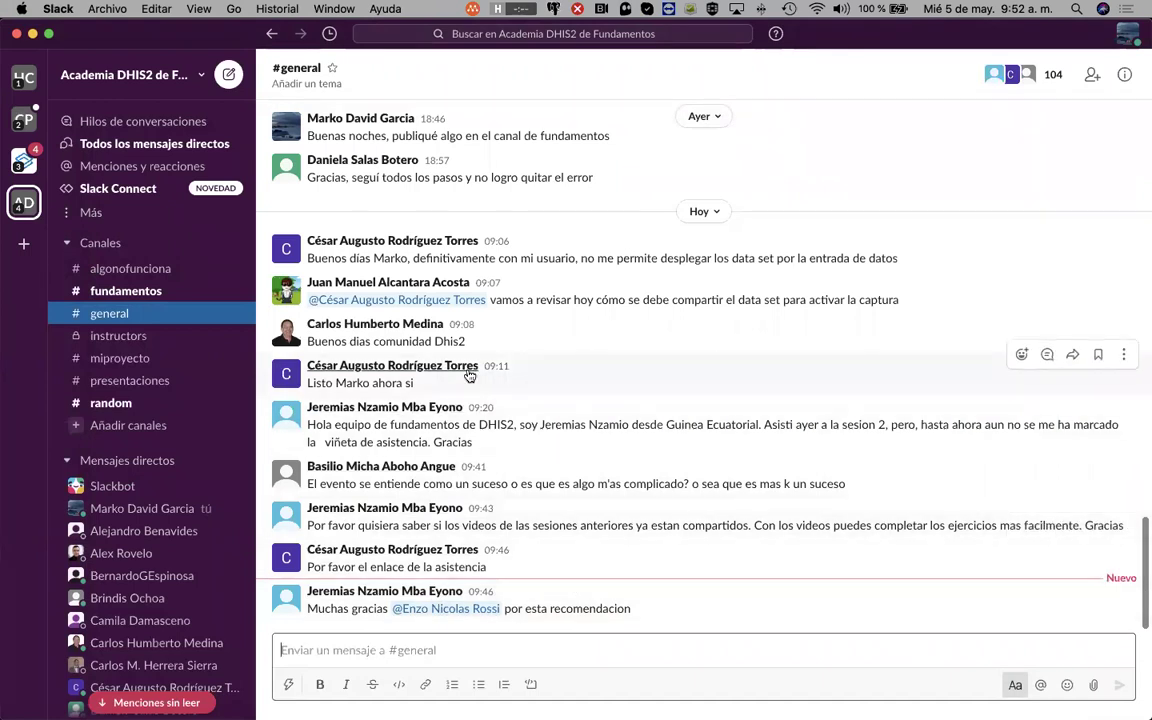
key("super+Tab")
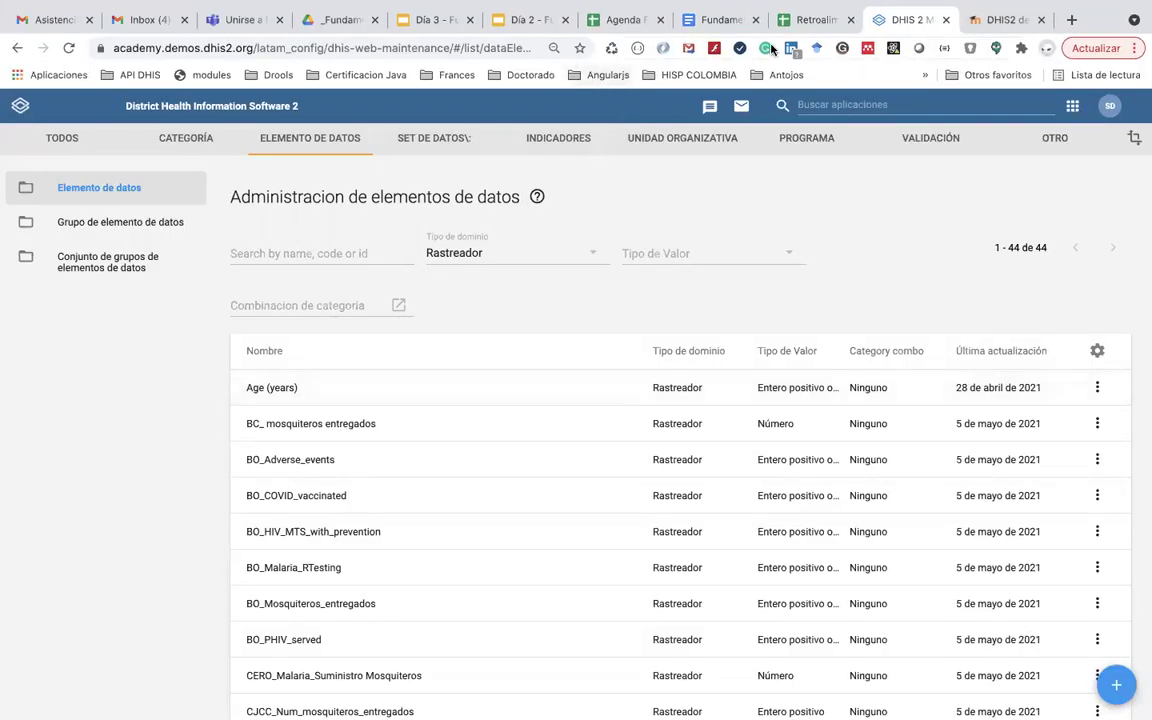
- Switch to the DHIS2 Academy tab and duplicate it into a new tab
left_click(985, 24)
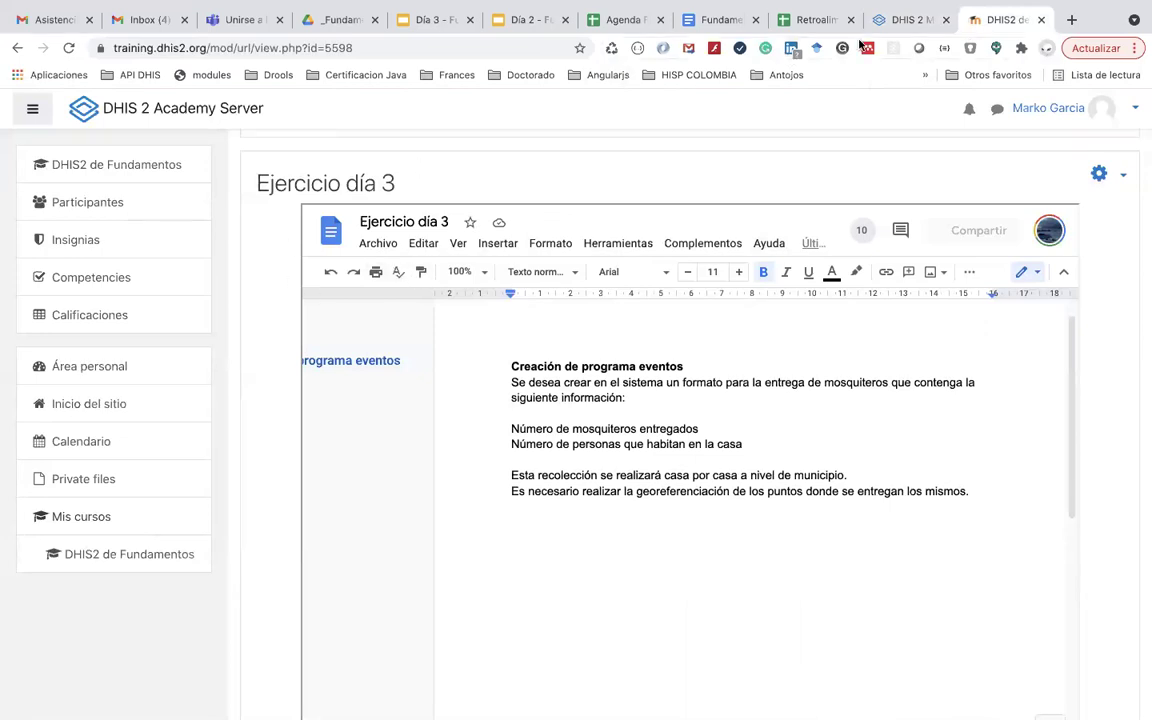
right_click(978, 30)
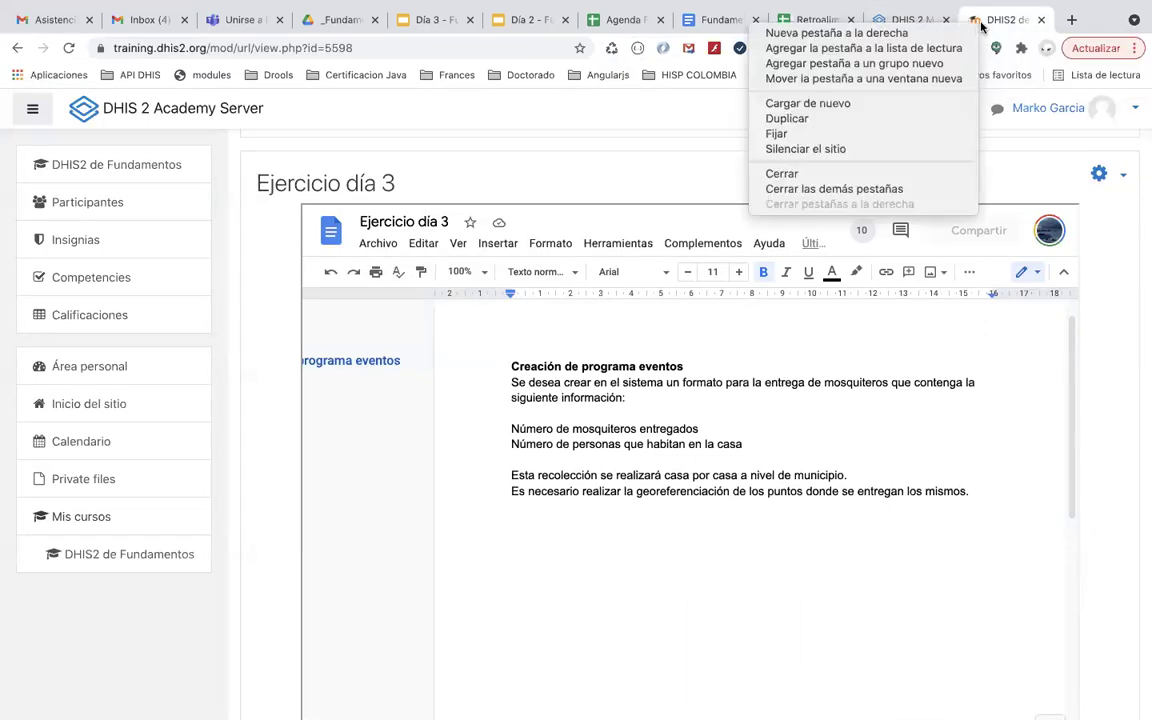
left_click(920, 118)
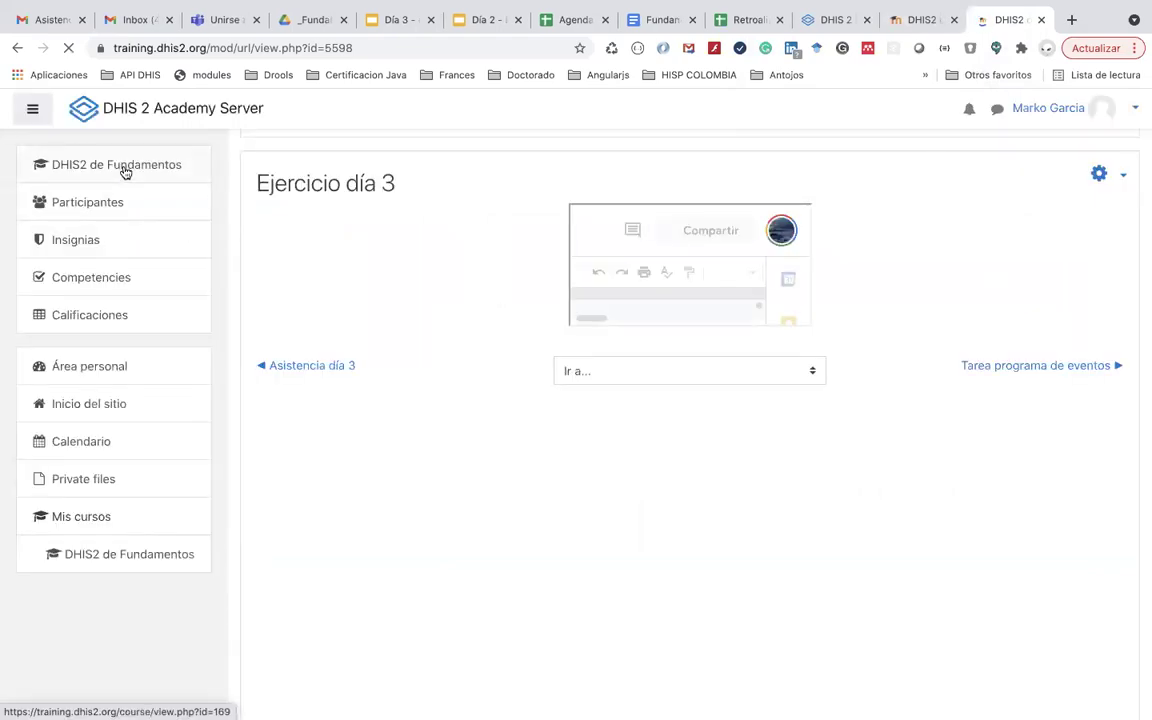
- Open the DHIS2 de Fundamentos course and its Asistencia día 3 form under Día 3
left_click(124, 171)
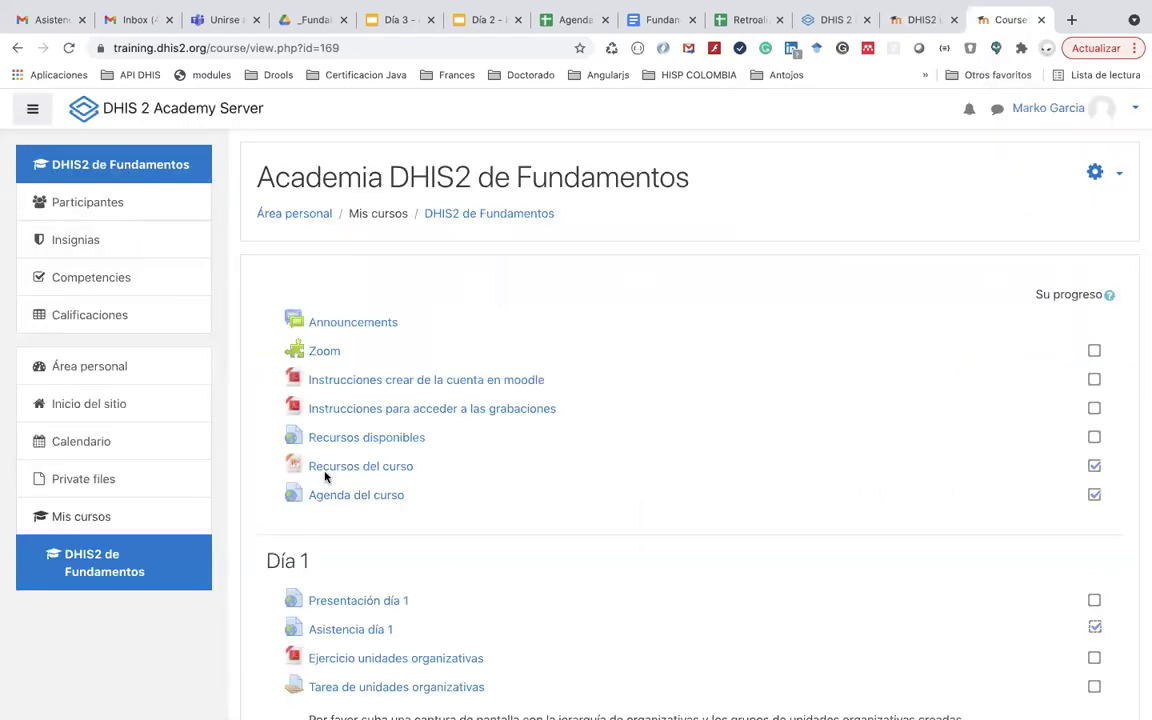
scroll(321, 506, "down", 5)
scroll(321, 506, "down", 3)
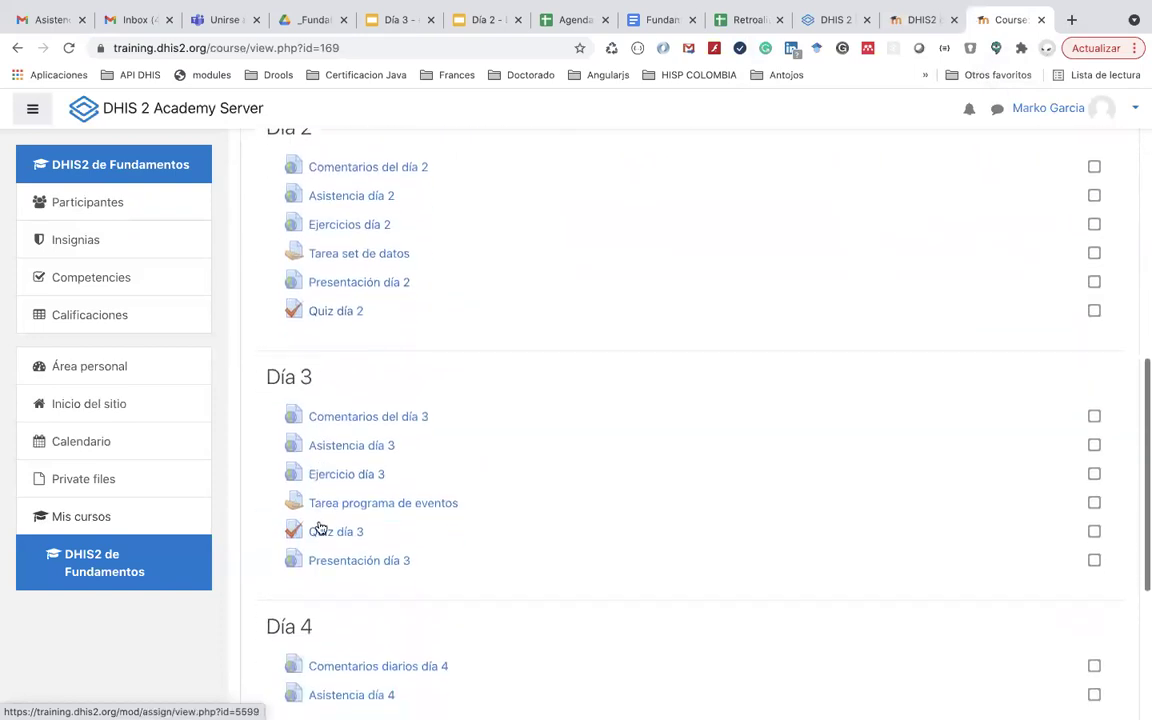
left_click(340, 450)
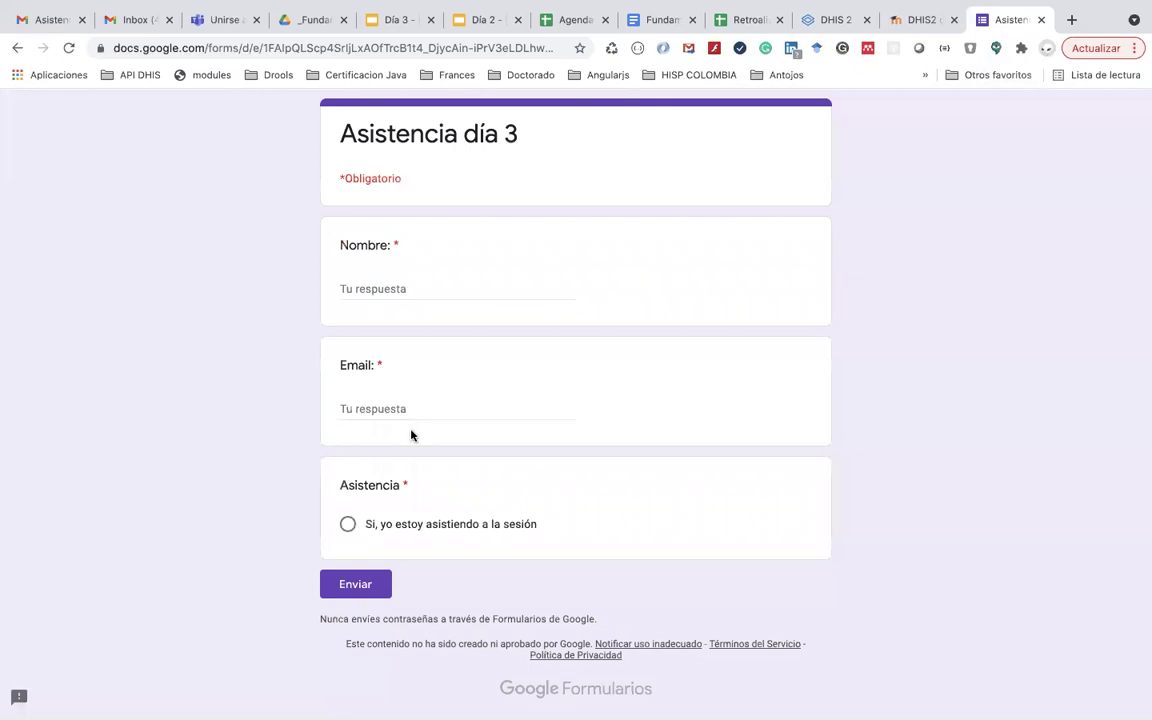
- Select the Asistencia día 3 form's URL and go back to Slack
left_click(368, 48)
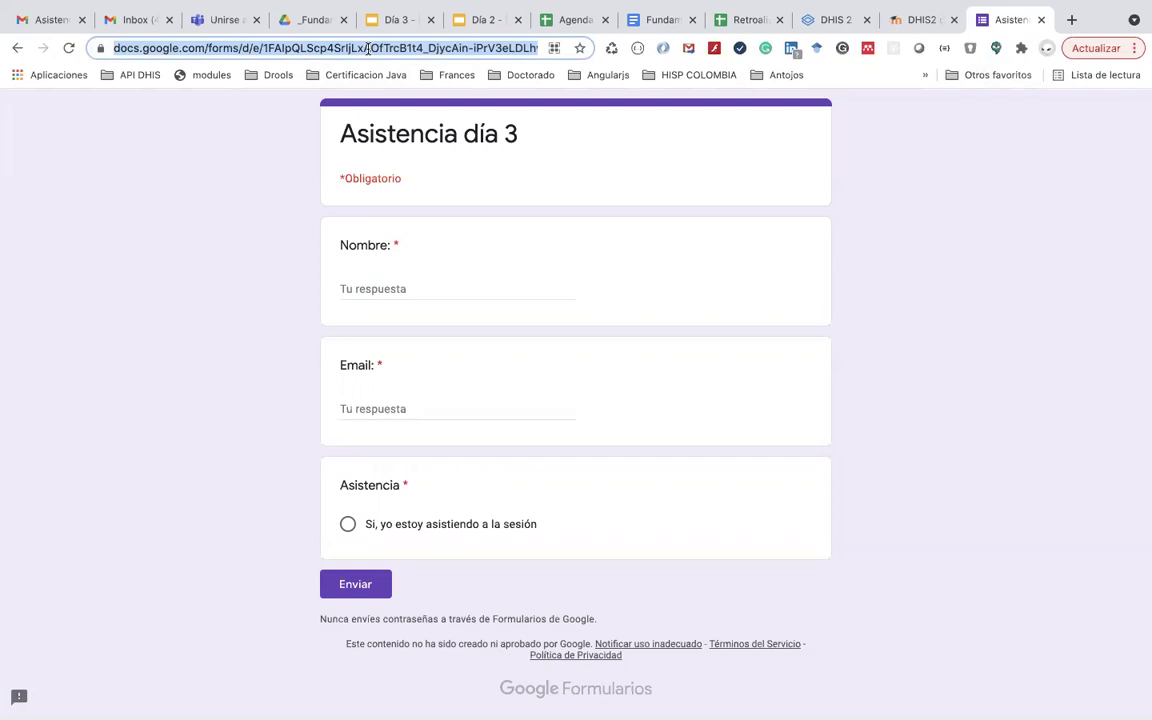
key("super+Tab")
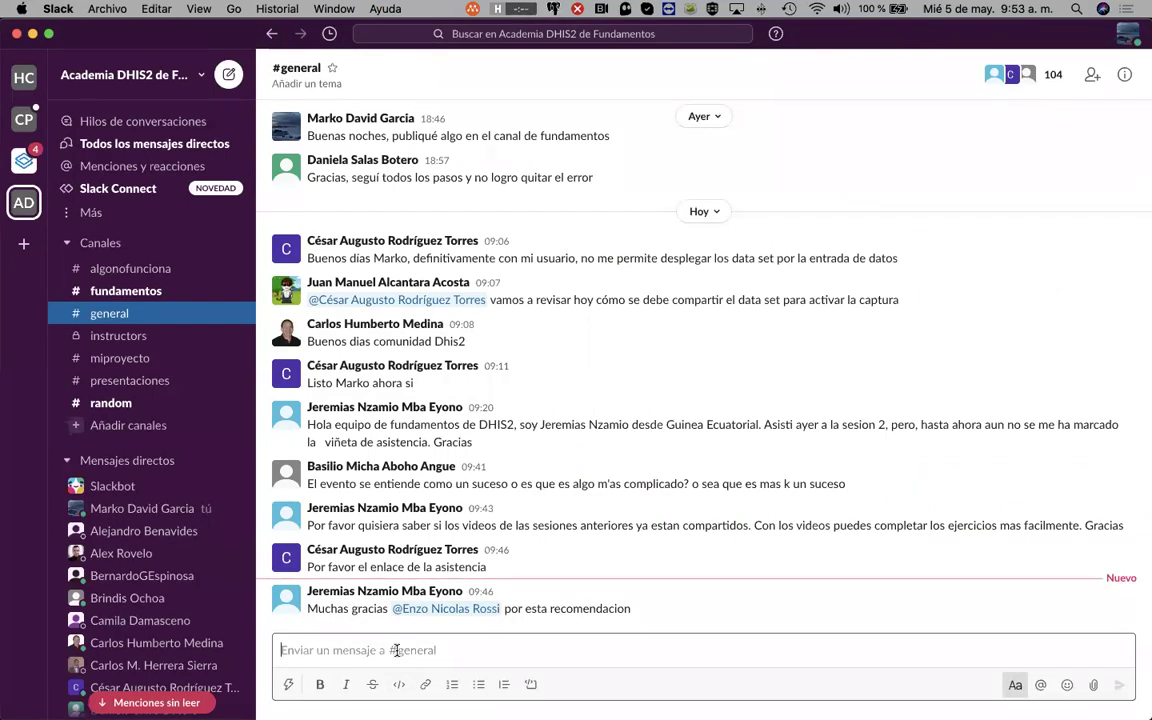
- Post 'Asistencia día 3:' followed by the pasted form link in #general
type("Asistencia día ")
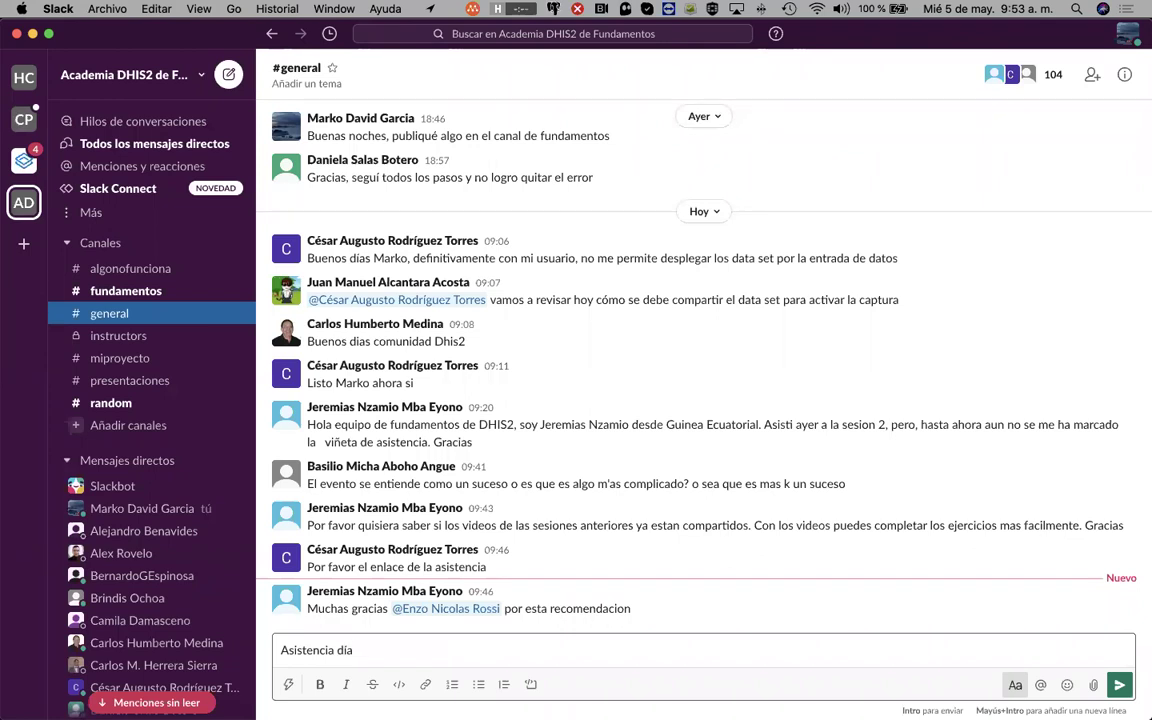
type("3:")
type("https://docs.google.com/forms/d/e/1FAIpQLScp4SrljLxAOfTrcB1t4_DjycAin-iPrV3eLDLhwM4oDRpzOw/viewform")
key("Return")
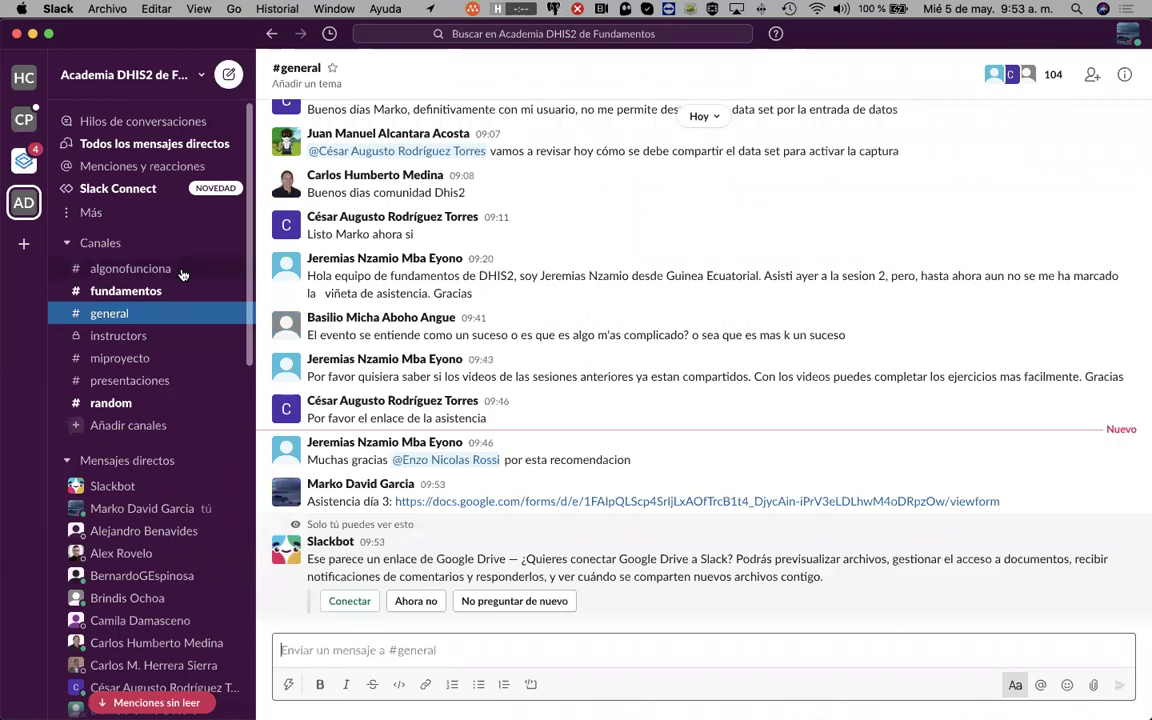
- In #fundamentos, post 'Asistencia día 3' with the pasted attendance form link
left_click(152, 292)
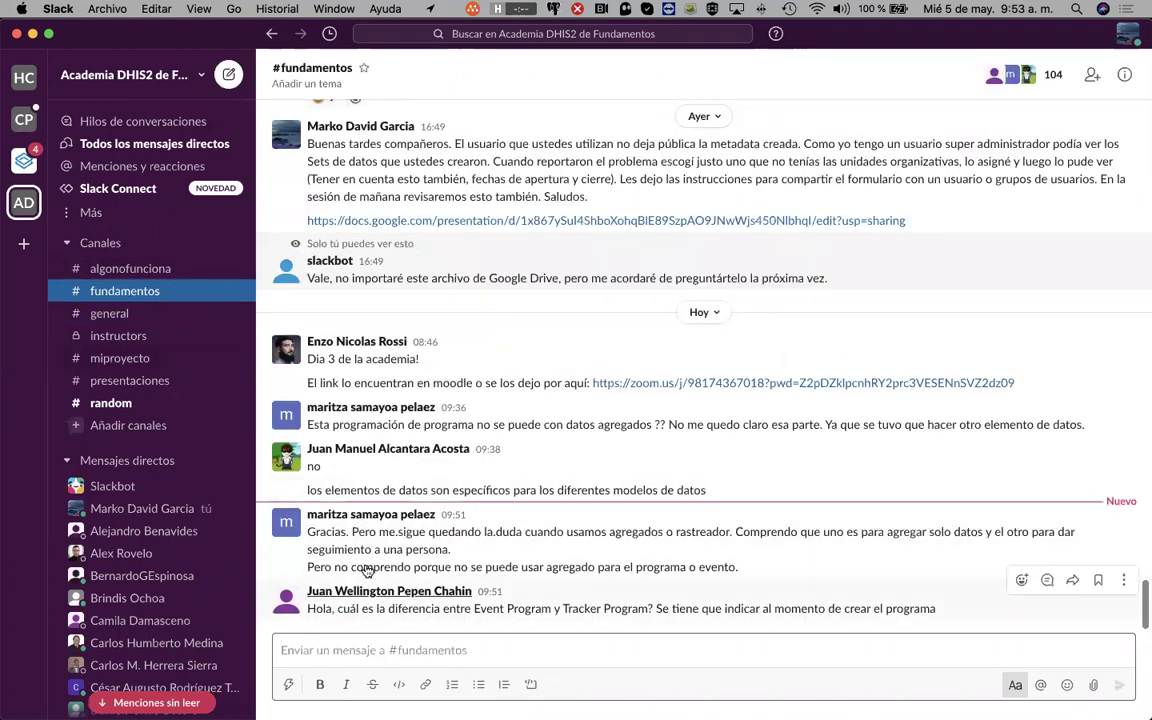
type("As")
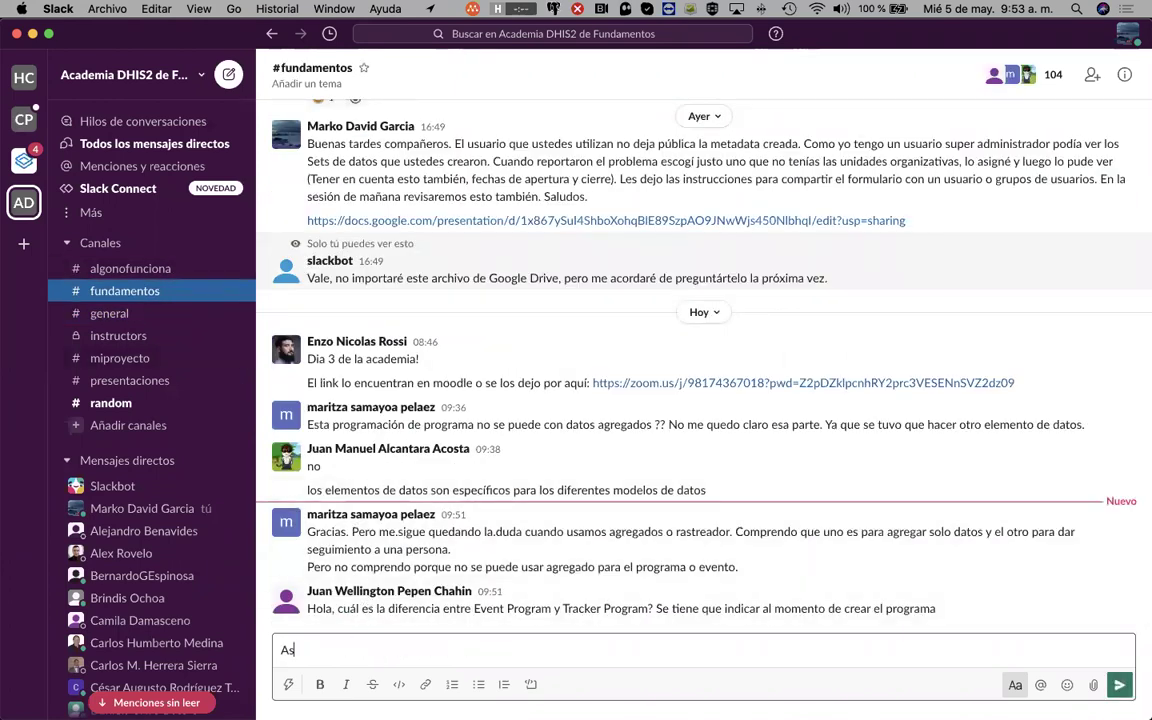
type("istencia día 3:")
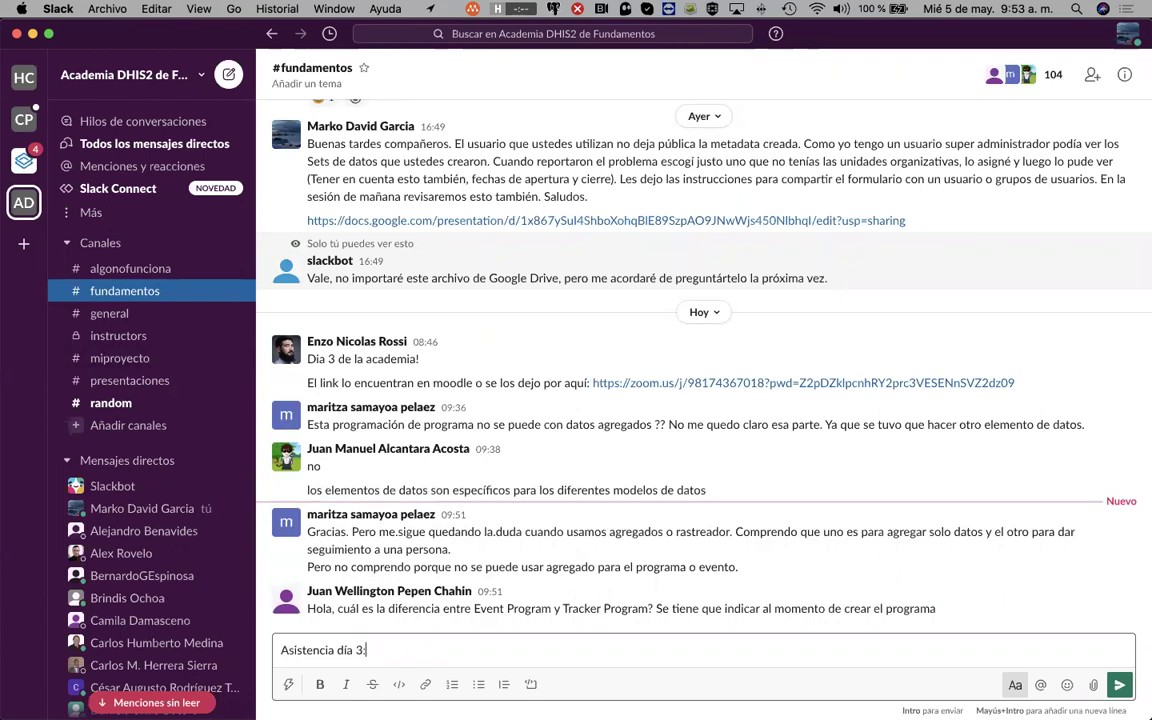
type("https://docs.google.com/forms/d/e/1FAIpQLScp4SrljLxAOfTrcB1t4_DjycAin-iPrV3eLDLhwM4oDRpzOw/viewform")
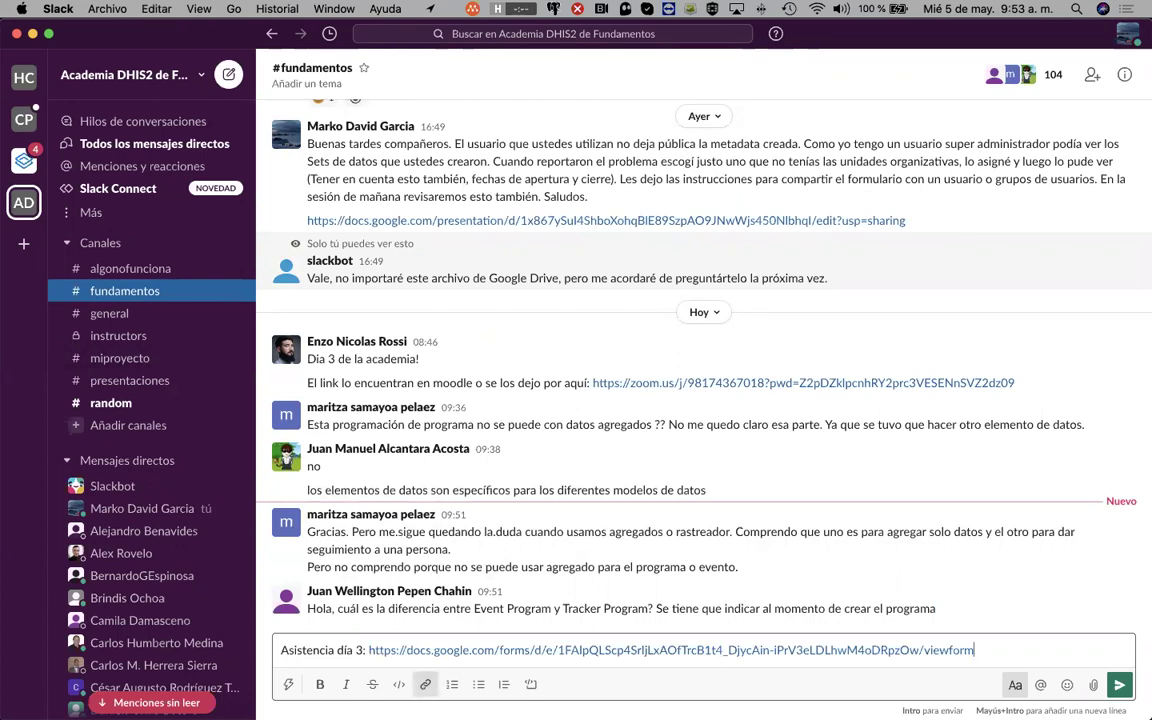
key("Return")
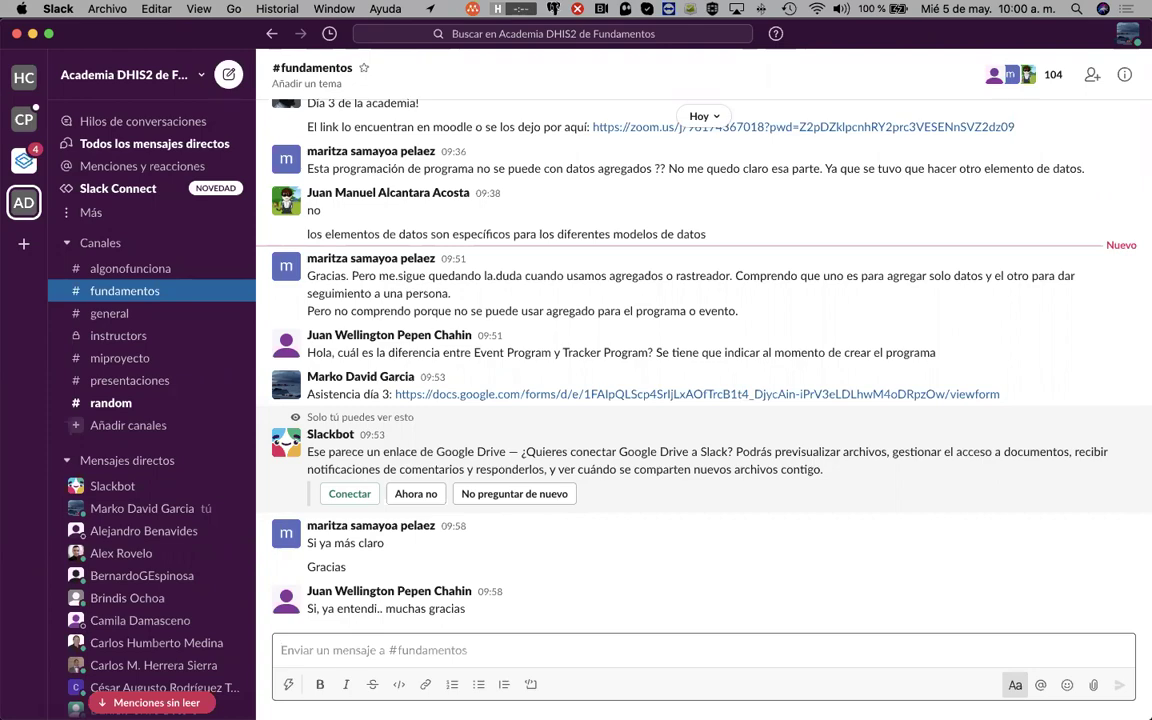
- Go back to the DHIS 2 Maintenance tab and reload the data element list
key("super+Tab")
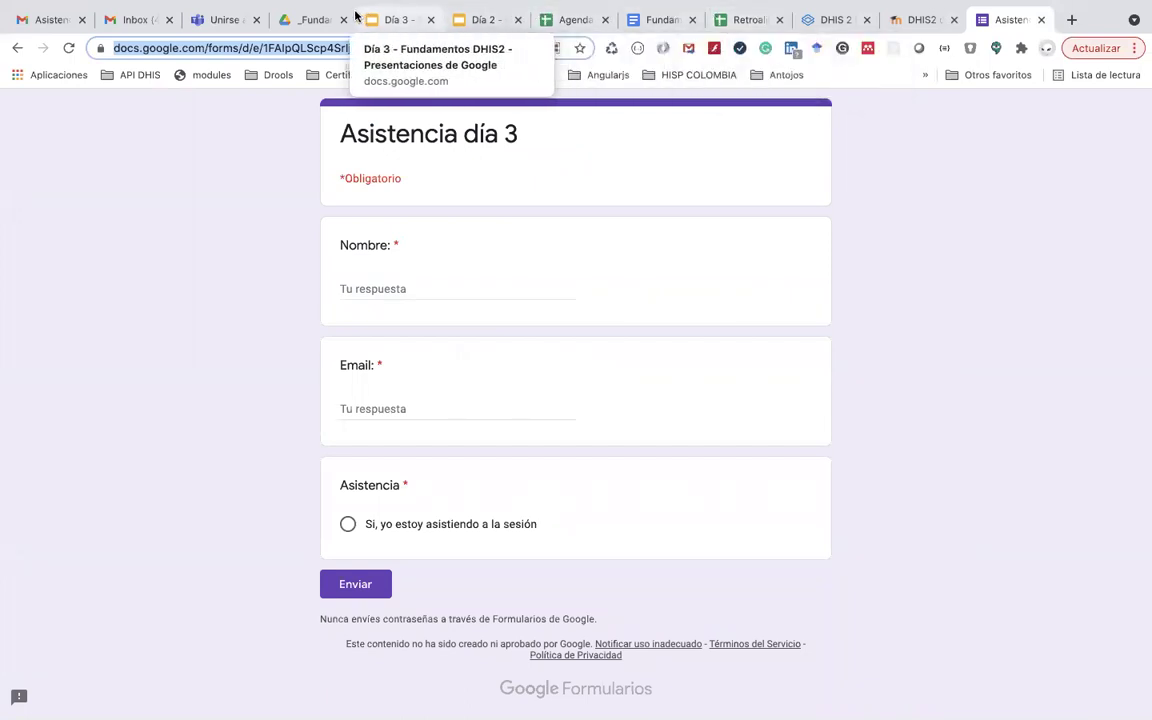
left_click(820, 20)
left_click(441, 48)
key("Return")
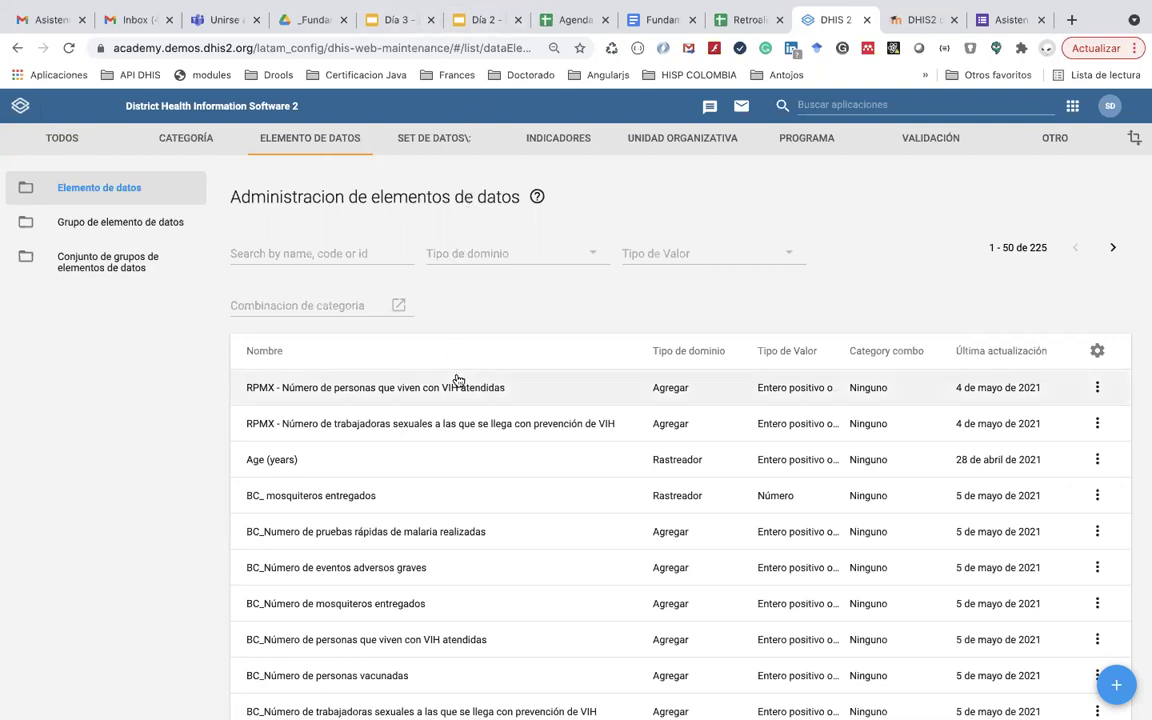
- Filter Elemento de datos by Tipo de dominio Rastreador and scroll through all 55 elements
scroll(458, 380, "down", 2)
scroll(458, 380, "up", 2)
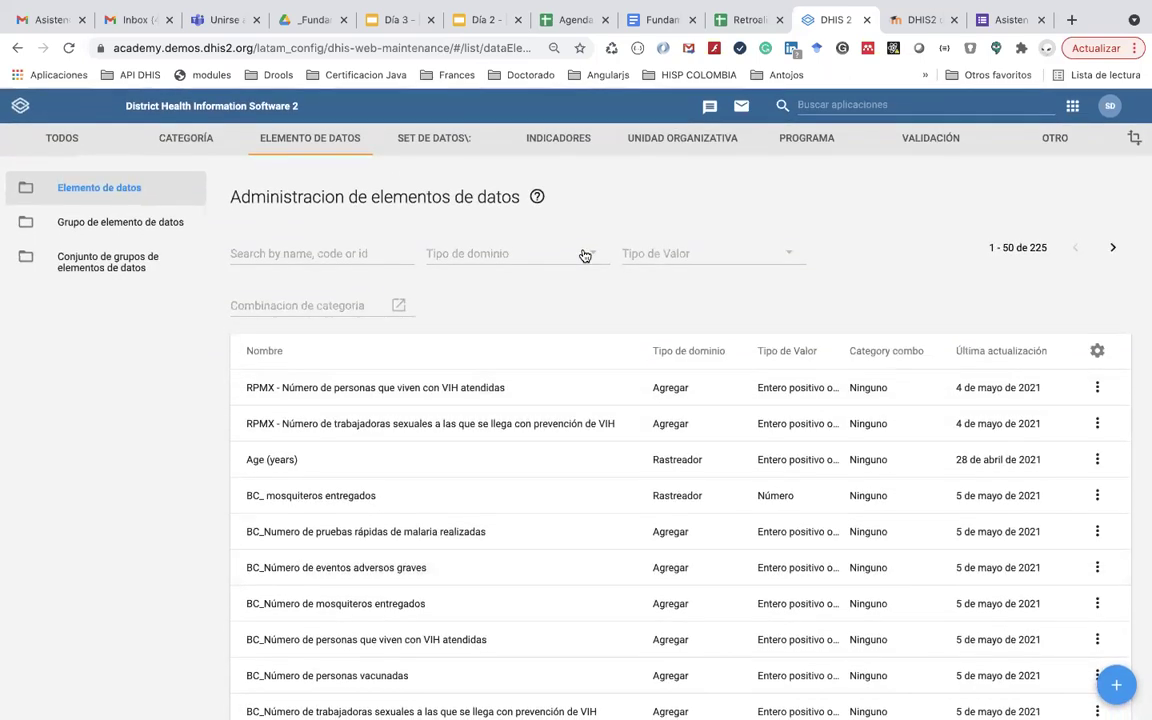
left_click(584, 255)
left_click(554, 298)
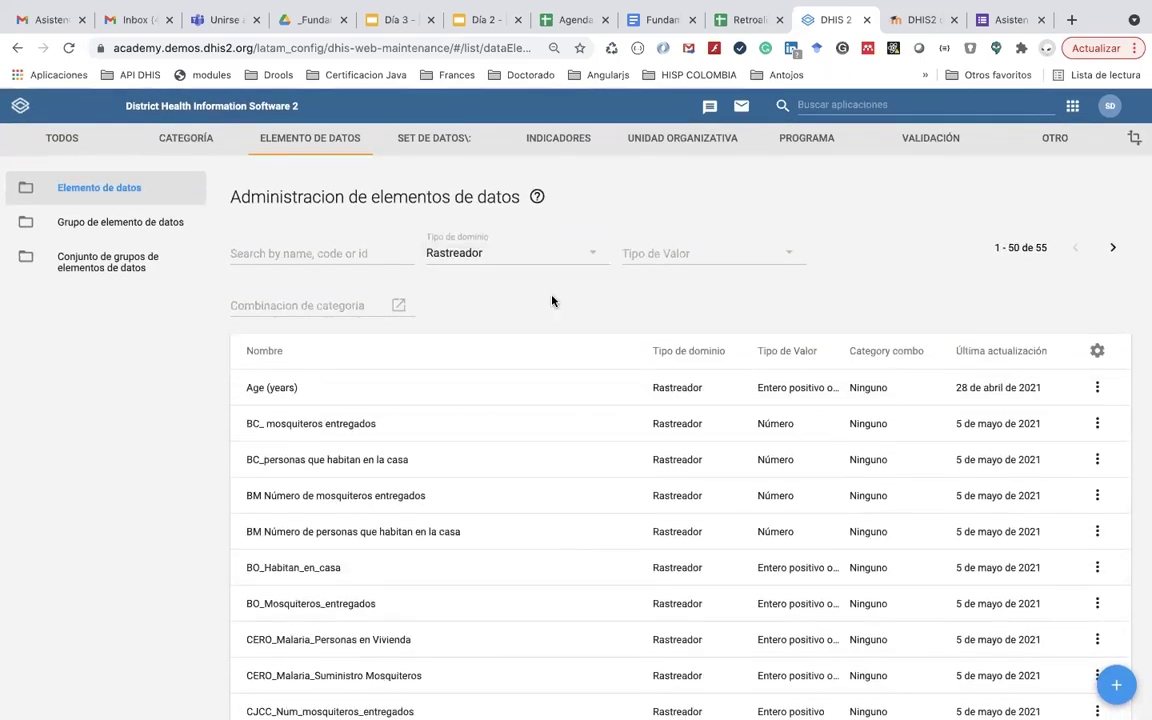
scroll(554, 302, "down", 5)
scroll(554, 302, "down", 3)
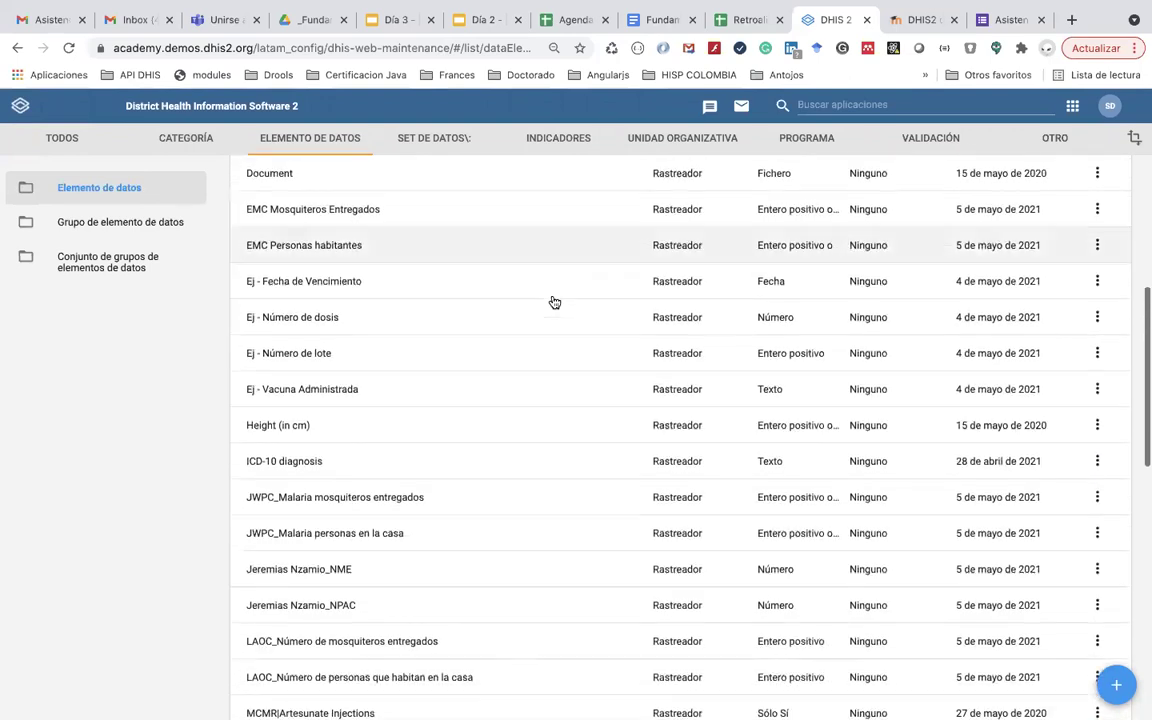
scroll(554, 302, "up", 6)
scroll(555, 265, "down", 1)
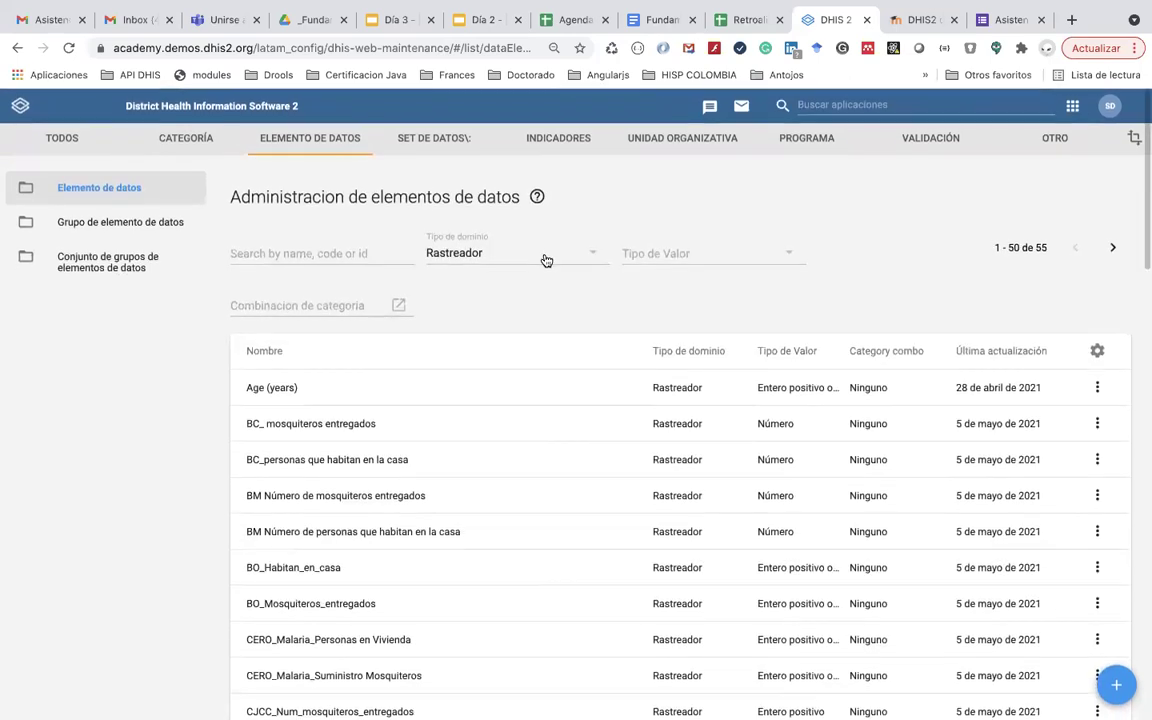
scroll(543, 452, "down", 2)
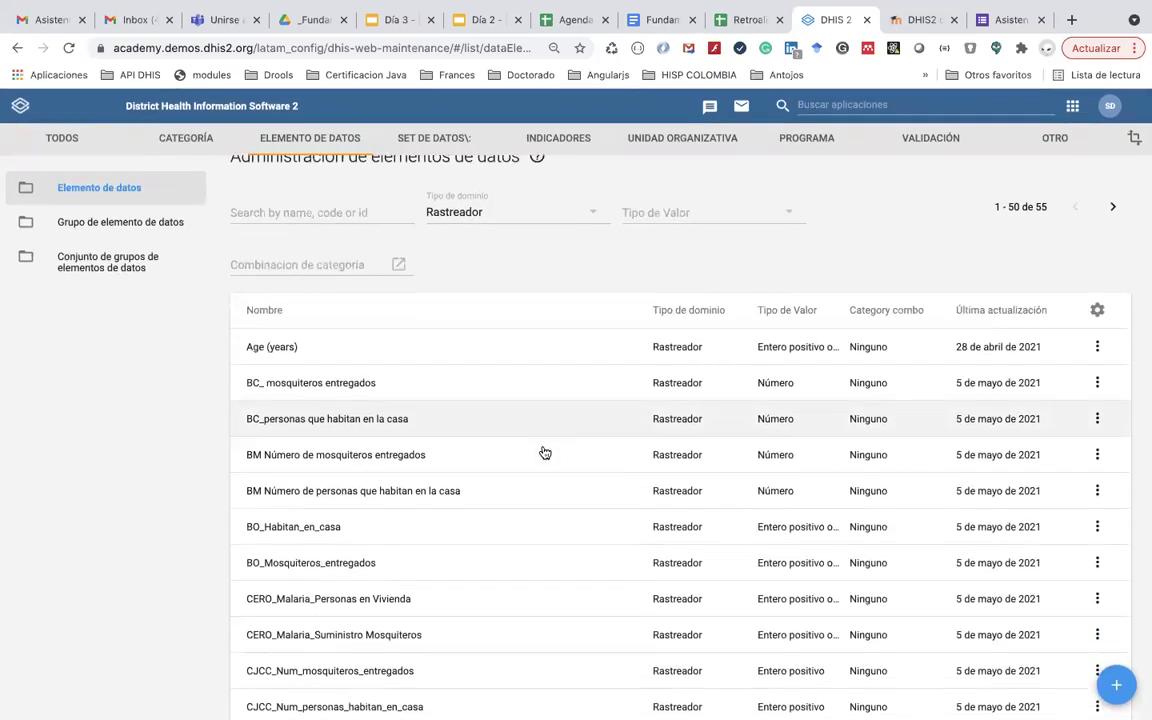
scroll(544, 453, "down", 6)
scroll(544, 453, "down", 3)
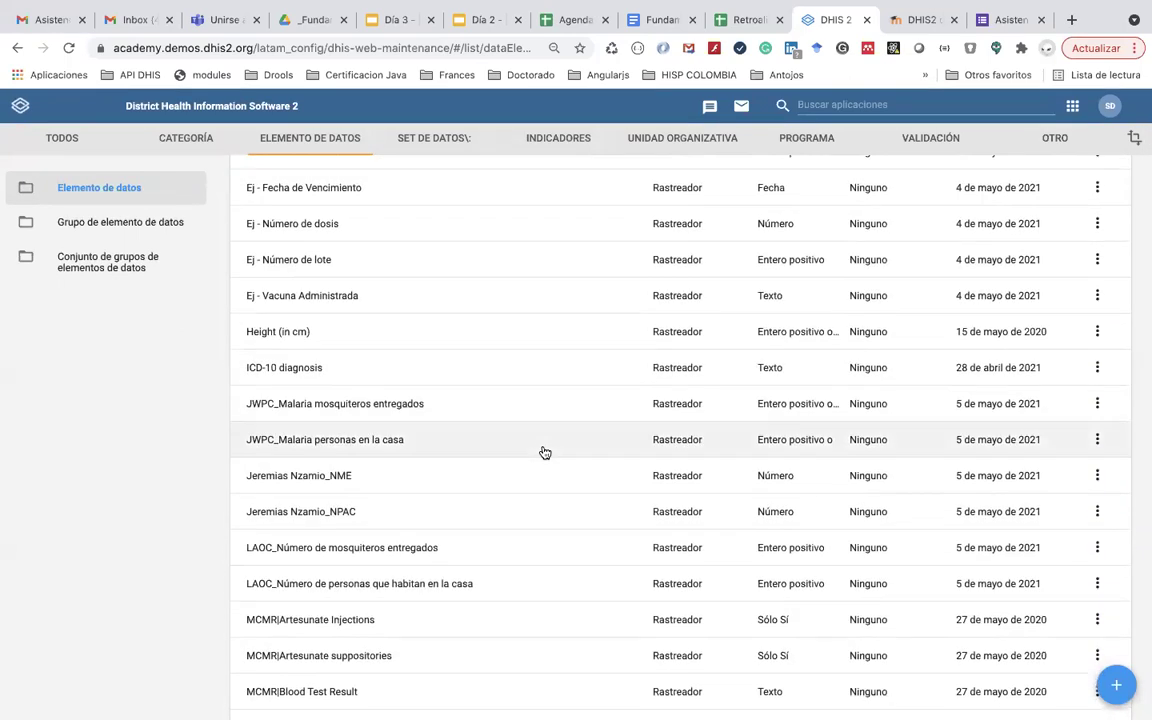
scroll(544, 453, "down", 5)
scroll(544, 453, "down", 8)
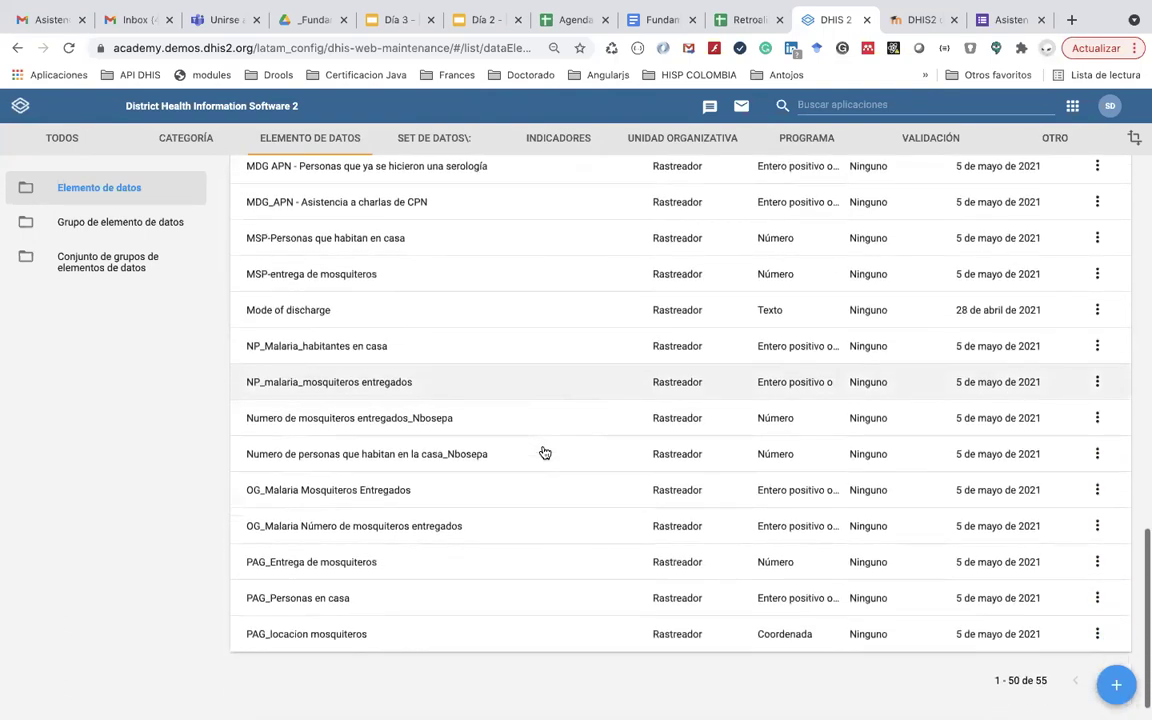
scroll(544, 453, "down", 1)
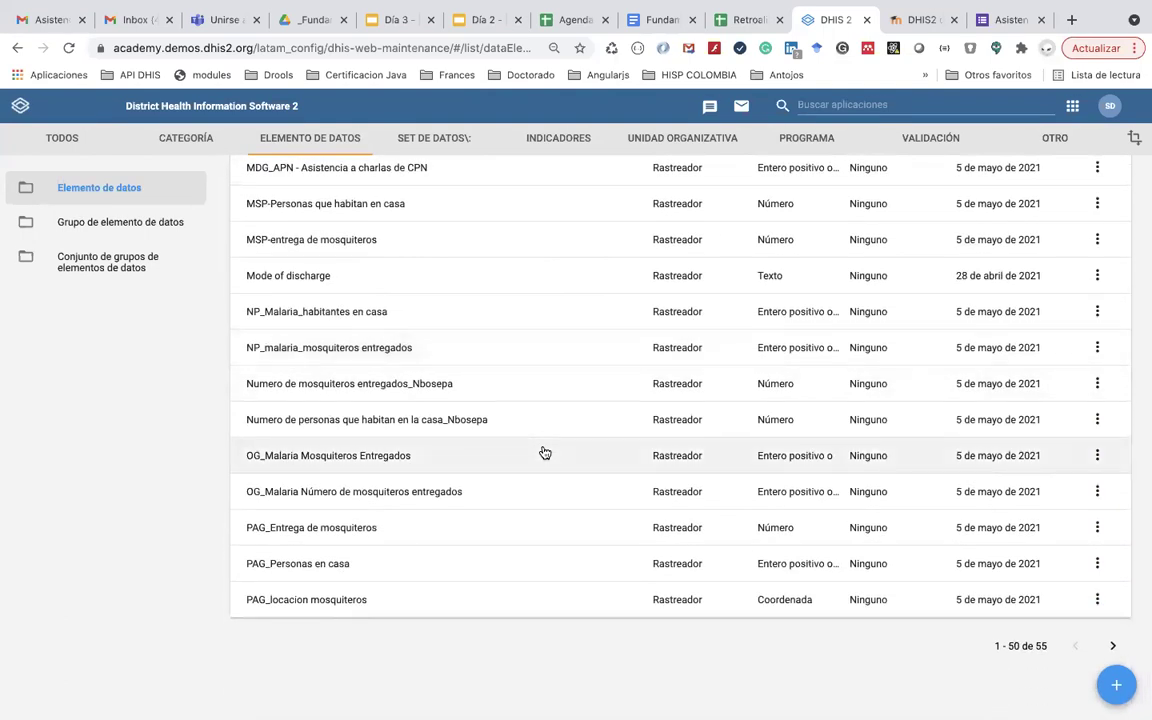
scroll(544, 453, "up", 19)
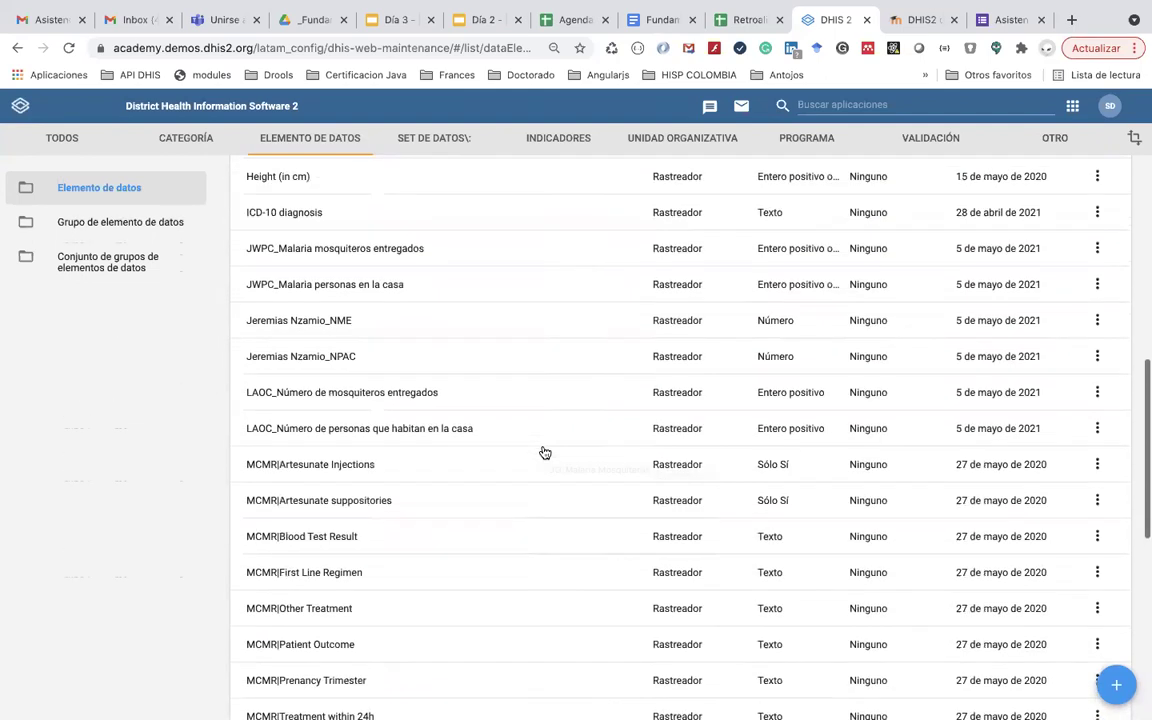
scroll(544, 453, "up", 2)
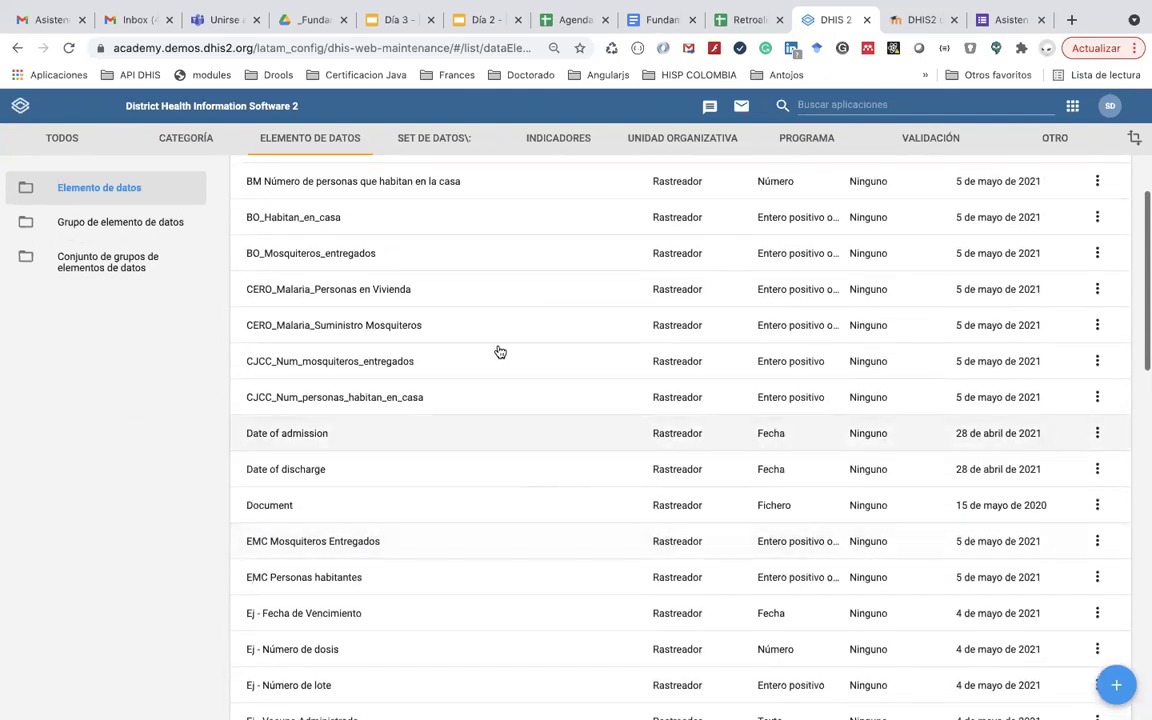
scroll(503, 440, "down", 9)
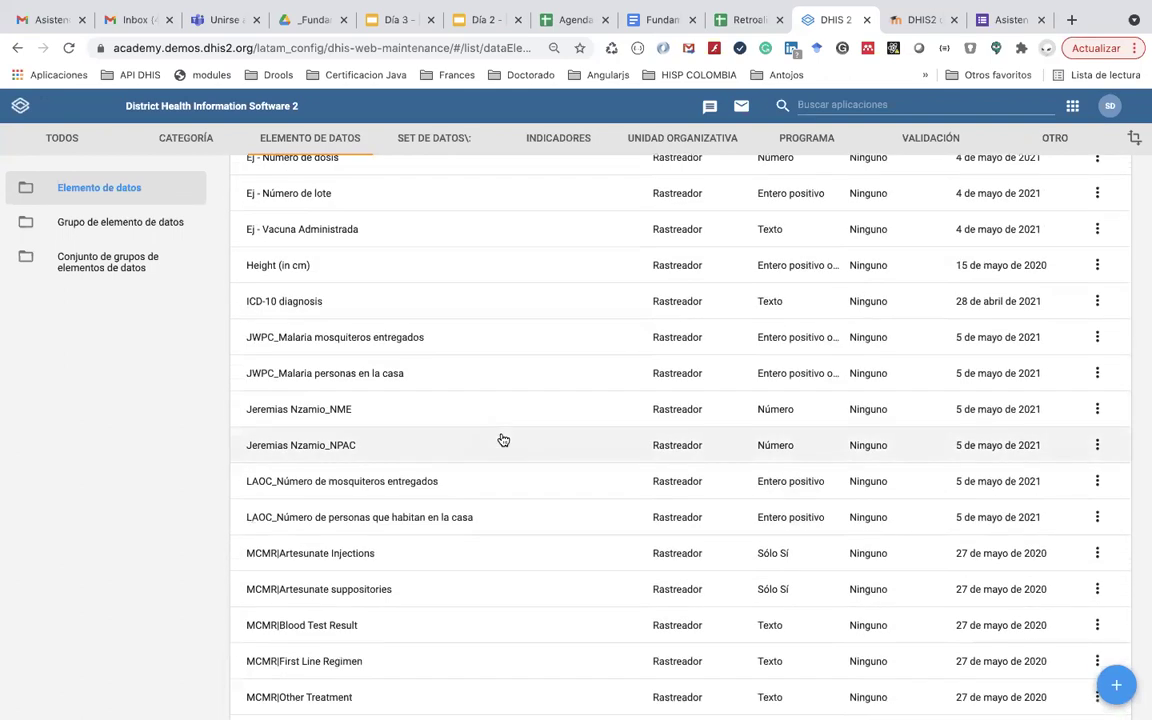
scroll(503, 440, "up", 15)
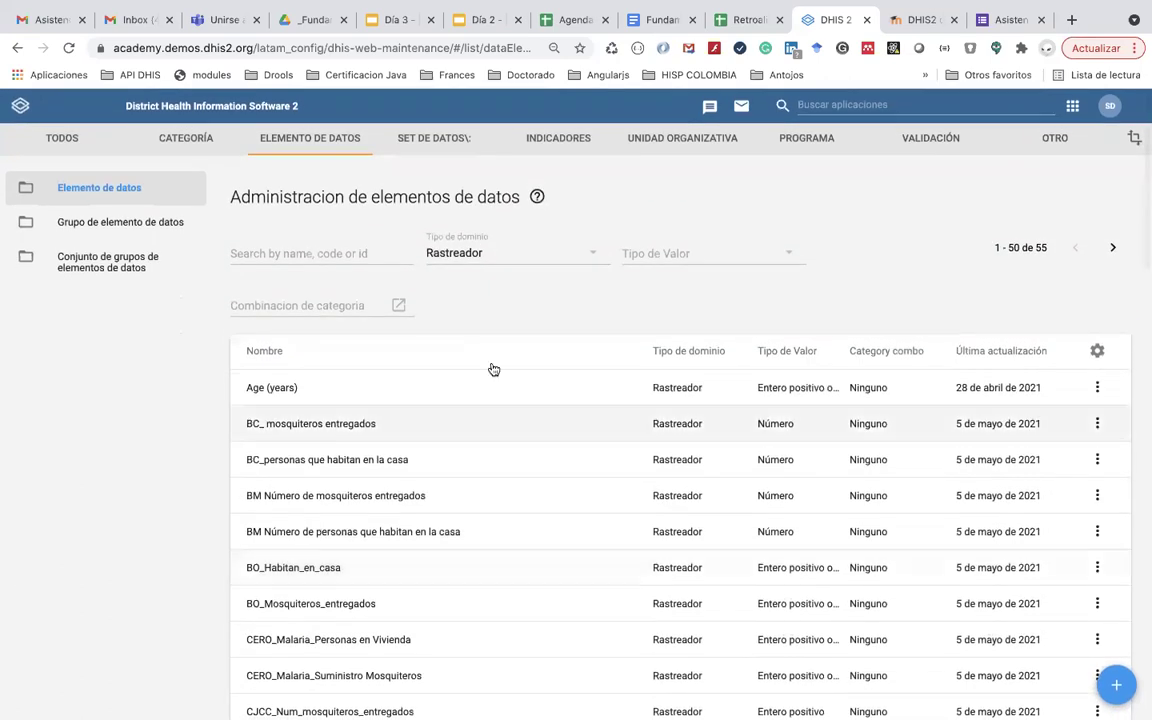
scroll(429, 581, "down", 2)
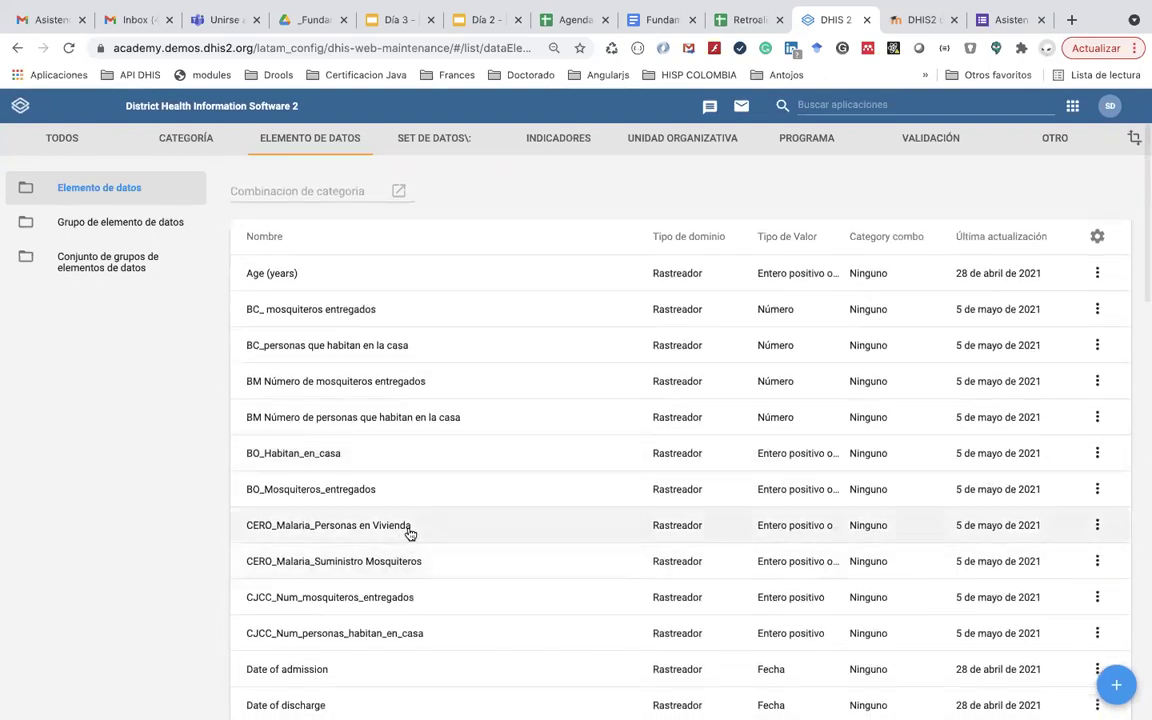
- Open Administración de programa from the PROGRAMA section to list the 11 programs
left_click(809, 140)
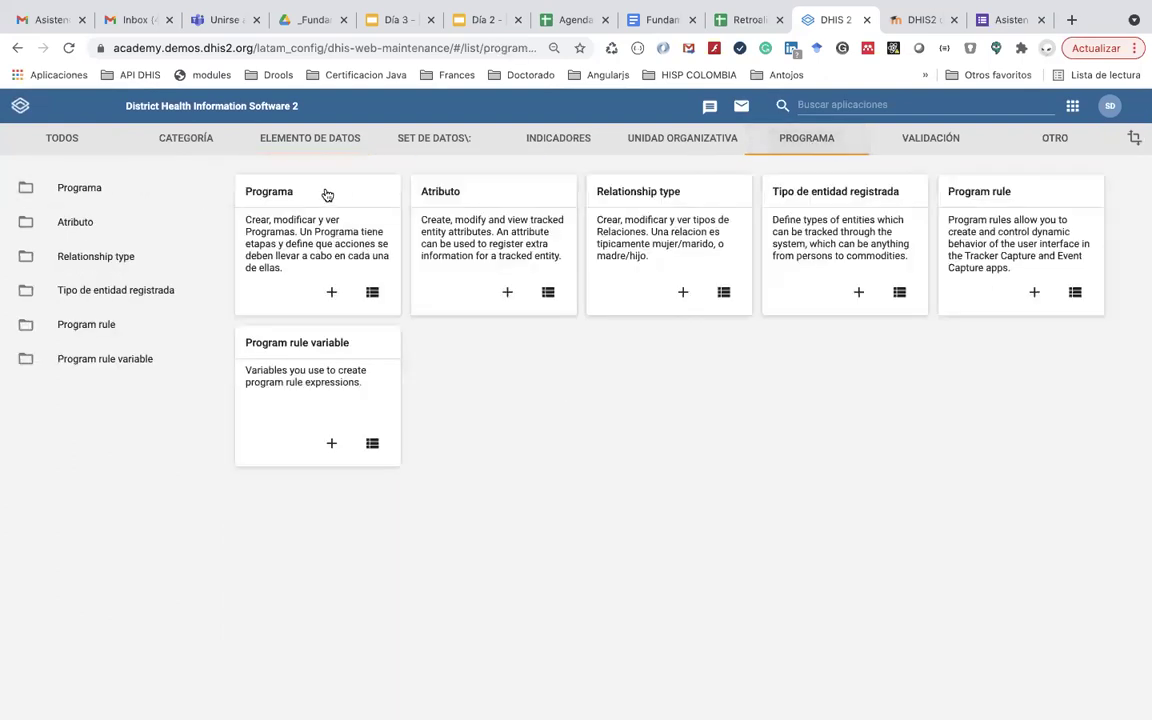
left_click(289, 195)
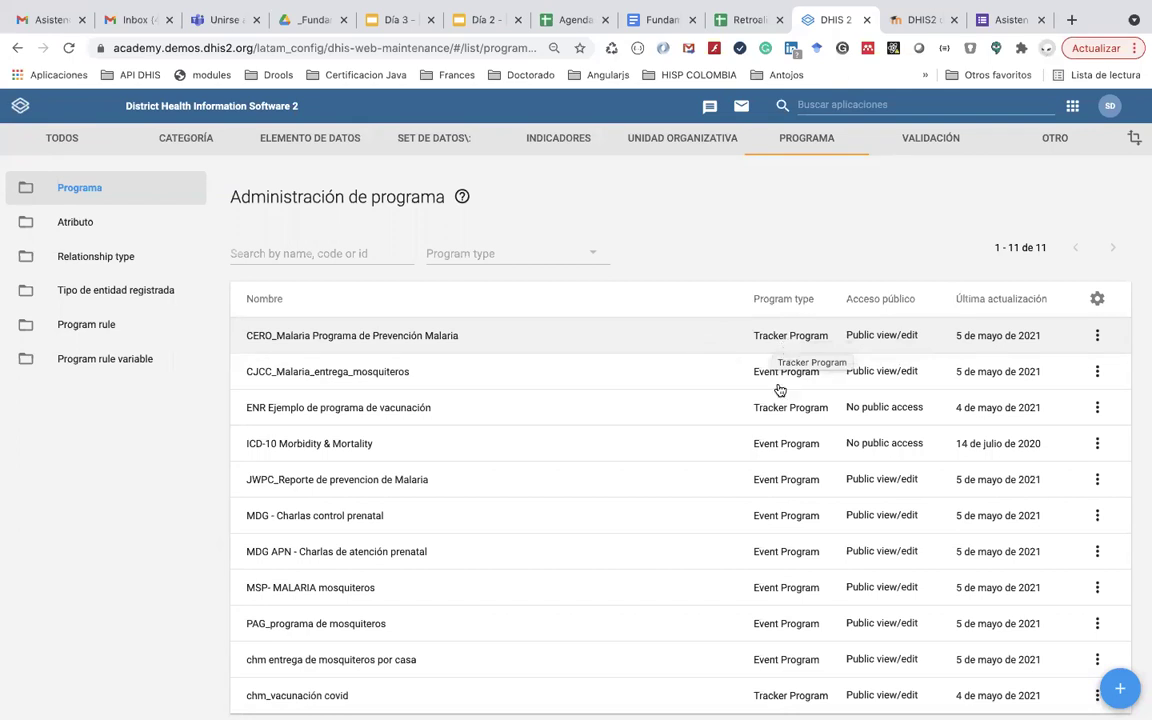
scroll(774, 337, "down", 3)
scroll(771, 411, "up", 3)
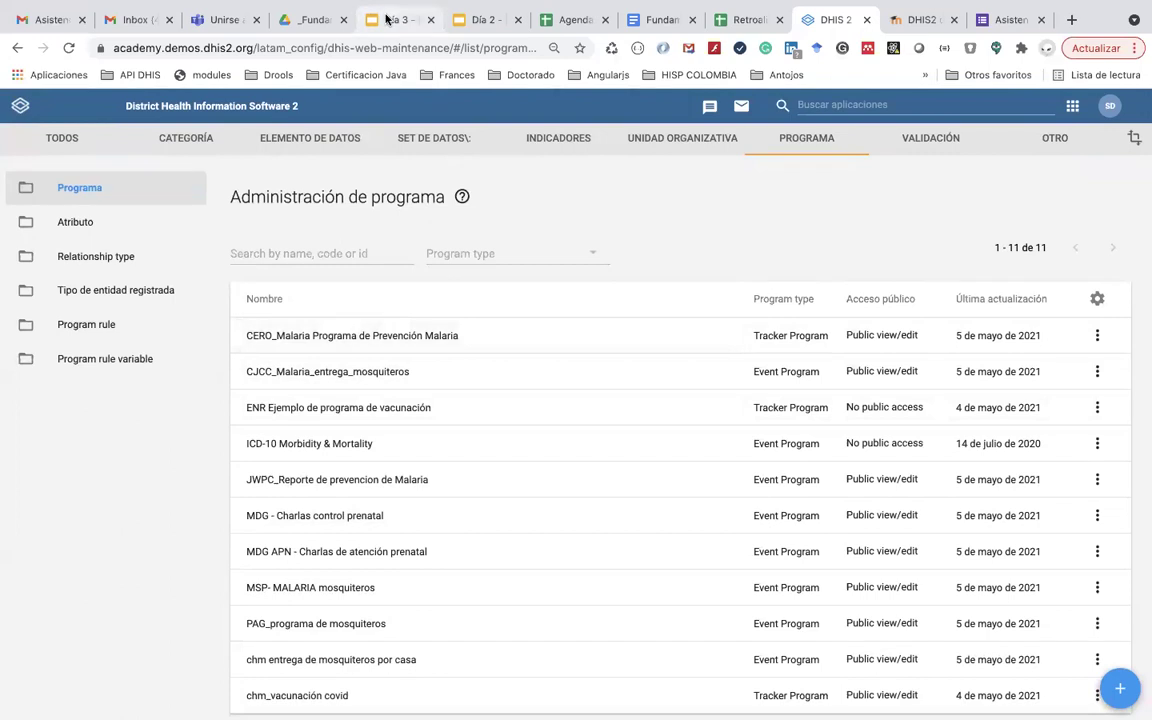
- In the Día 3 deck, go through the sharing slides to slide 14, Eventos - Creación de programa
left_click(386, 19)
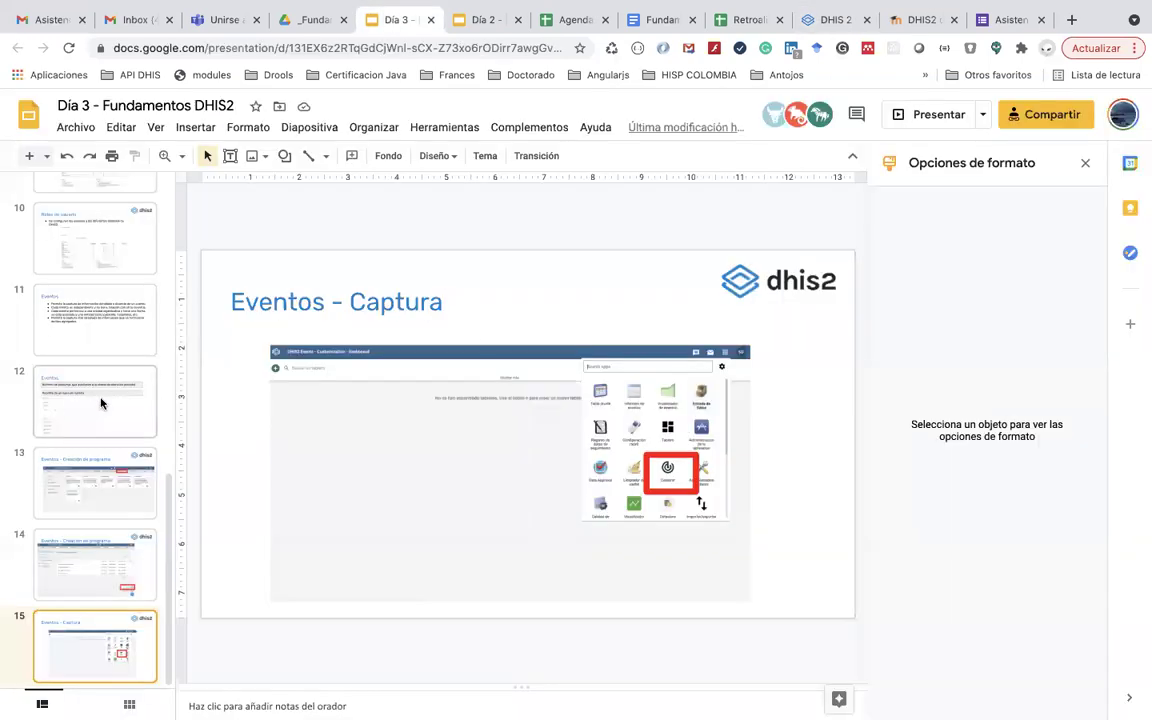
scroll(100, 403, "up", 3)
scroll(100, 403, "up", 4)
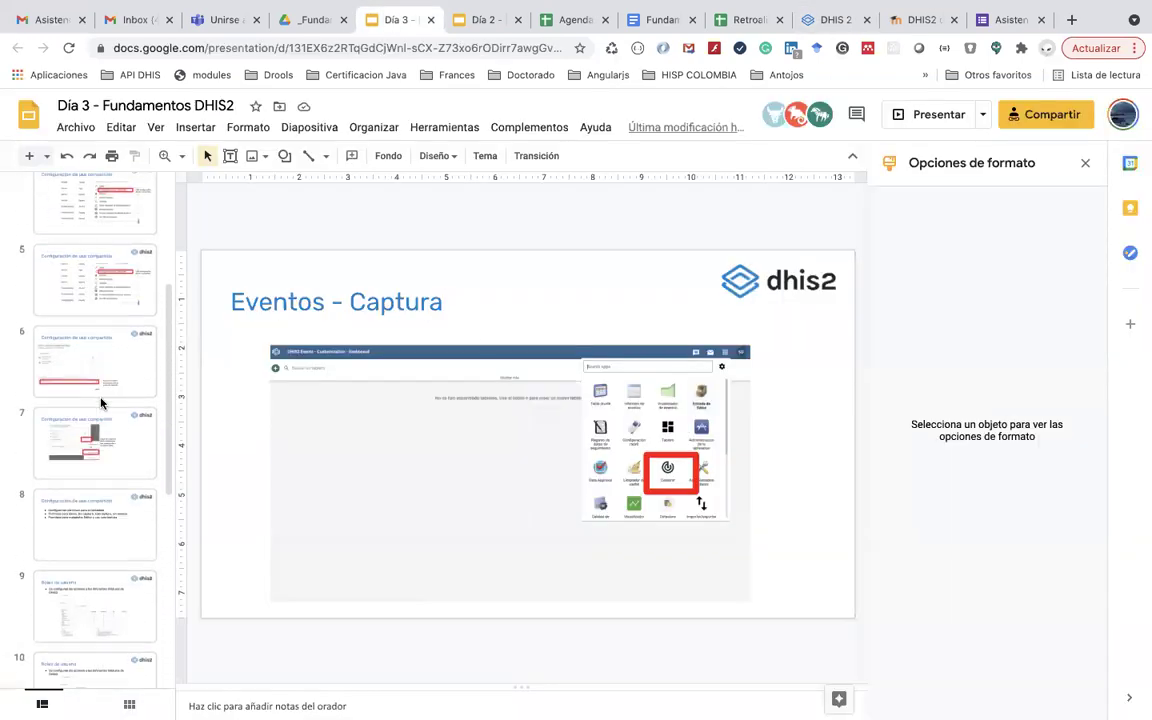
left_click(106, 469)
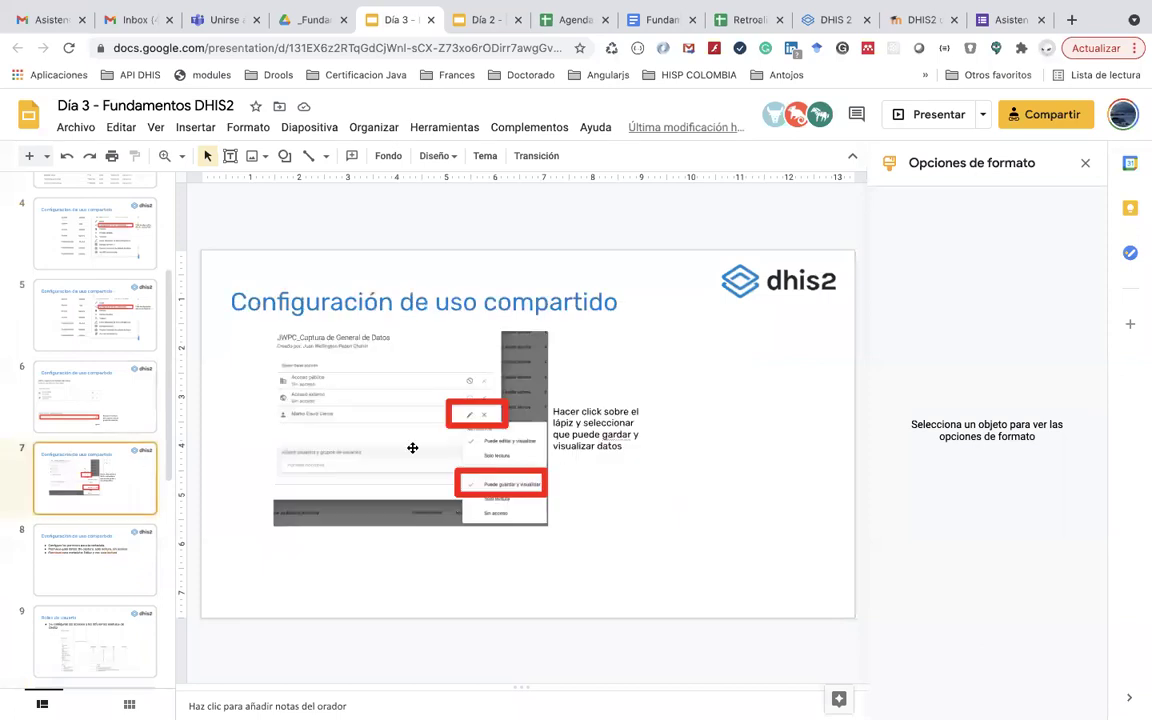
scroll(90, 460, "up", 2)
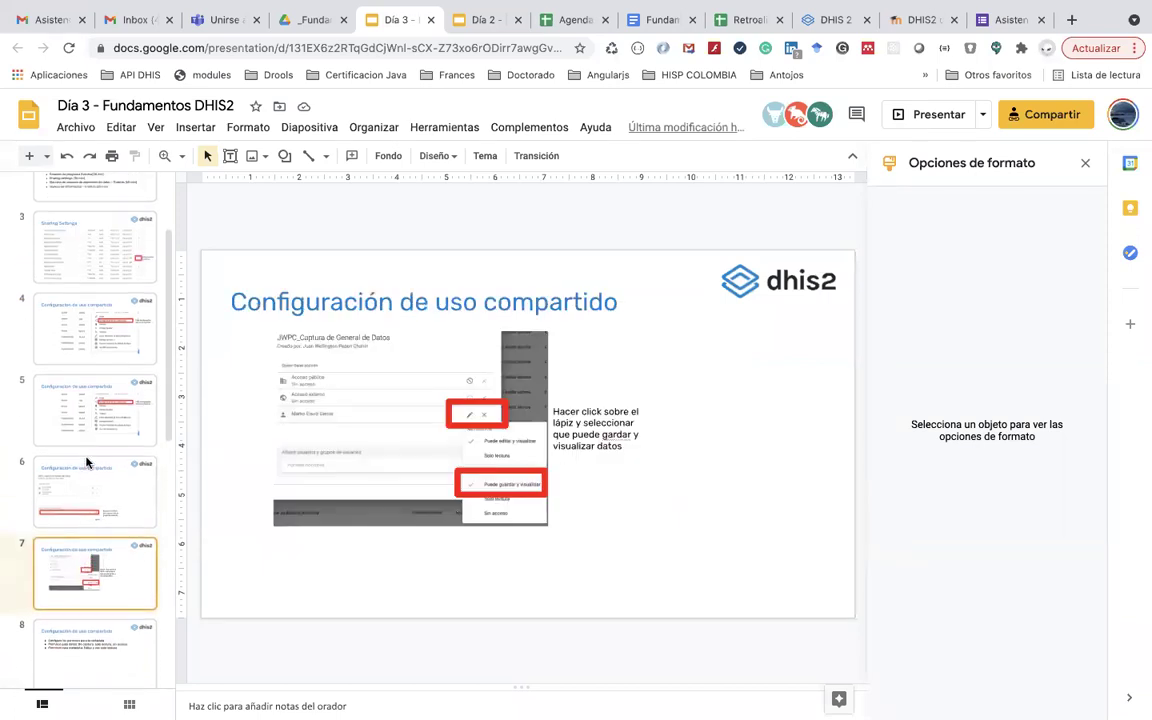
left_click(103, 335)
scroll(103, 344, "down", 7)
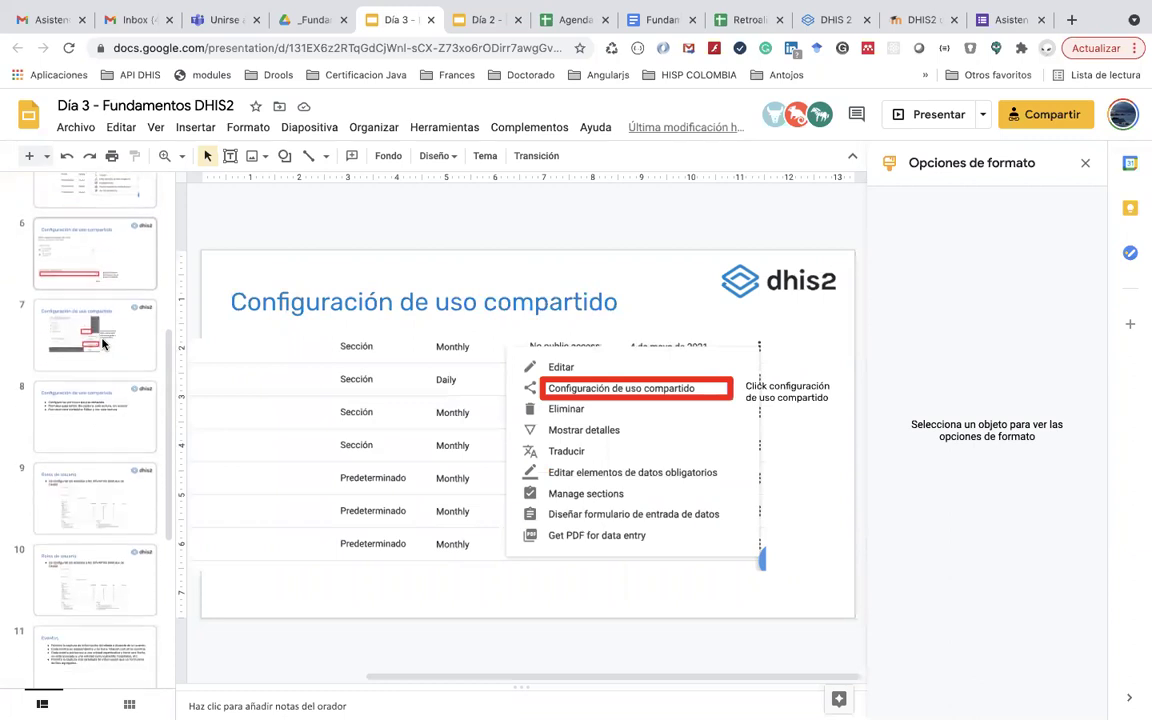
left_click(92, 472)
left_click(100, 585)
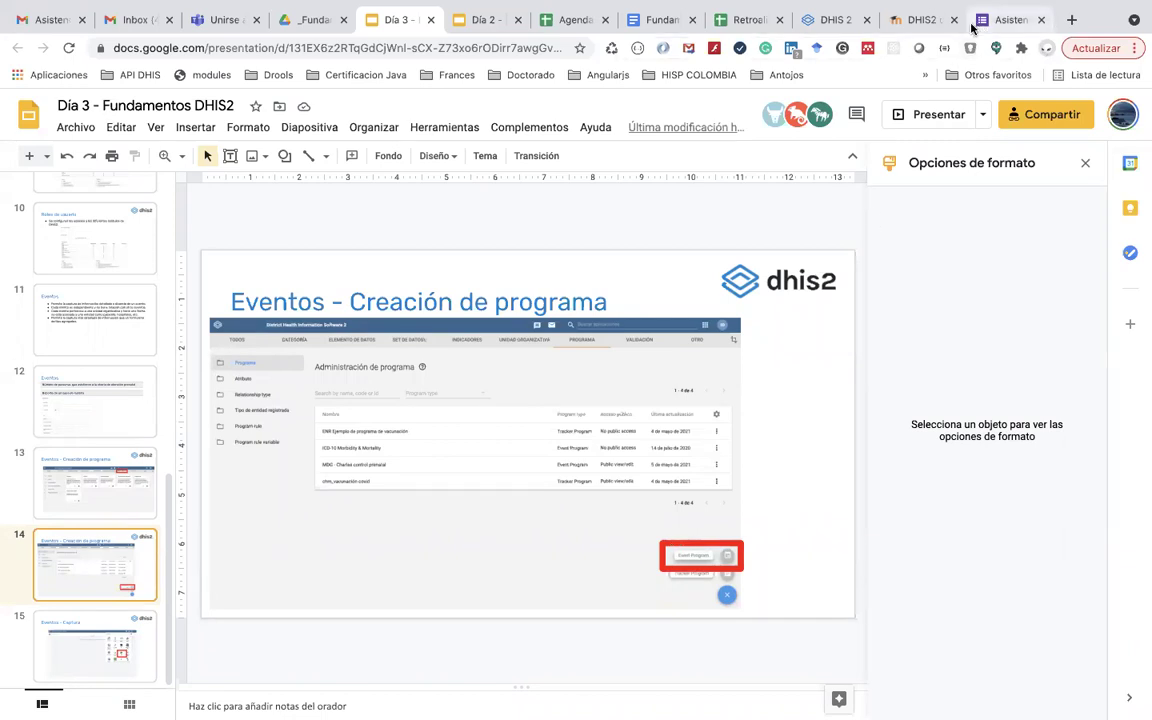
- Return to the DHIS2 program list, reload it and scroll through the 11 programs
mouse_move(815, 2)
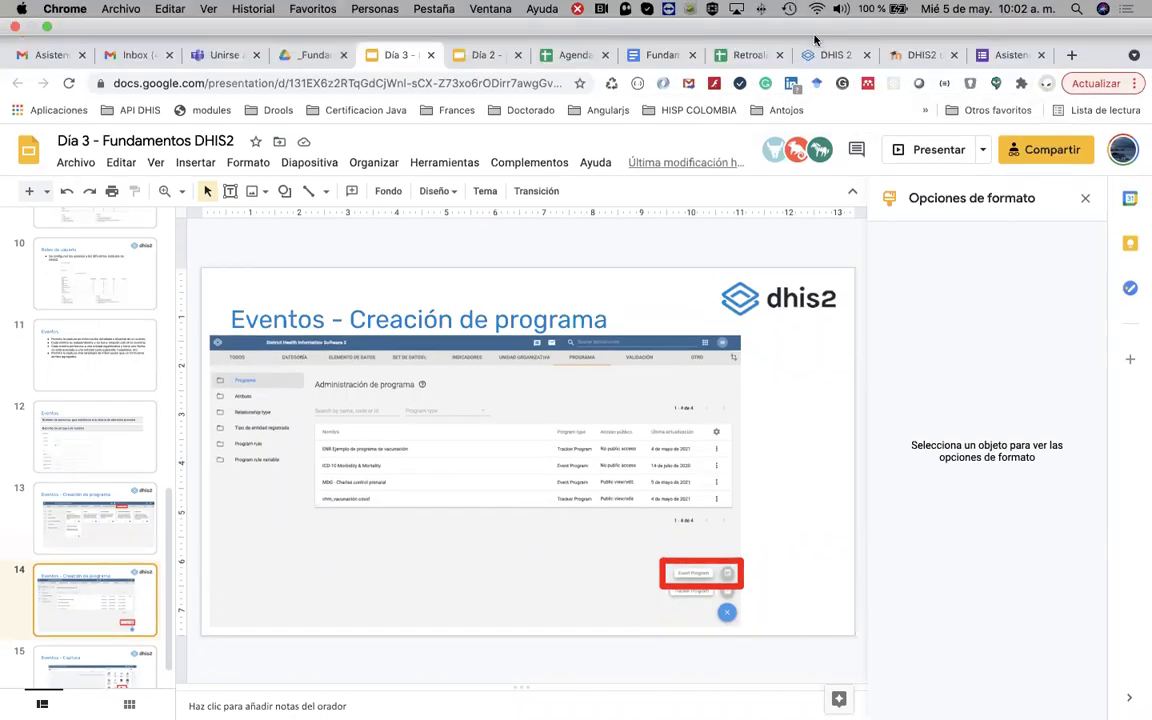
left_click(818, 54)
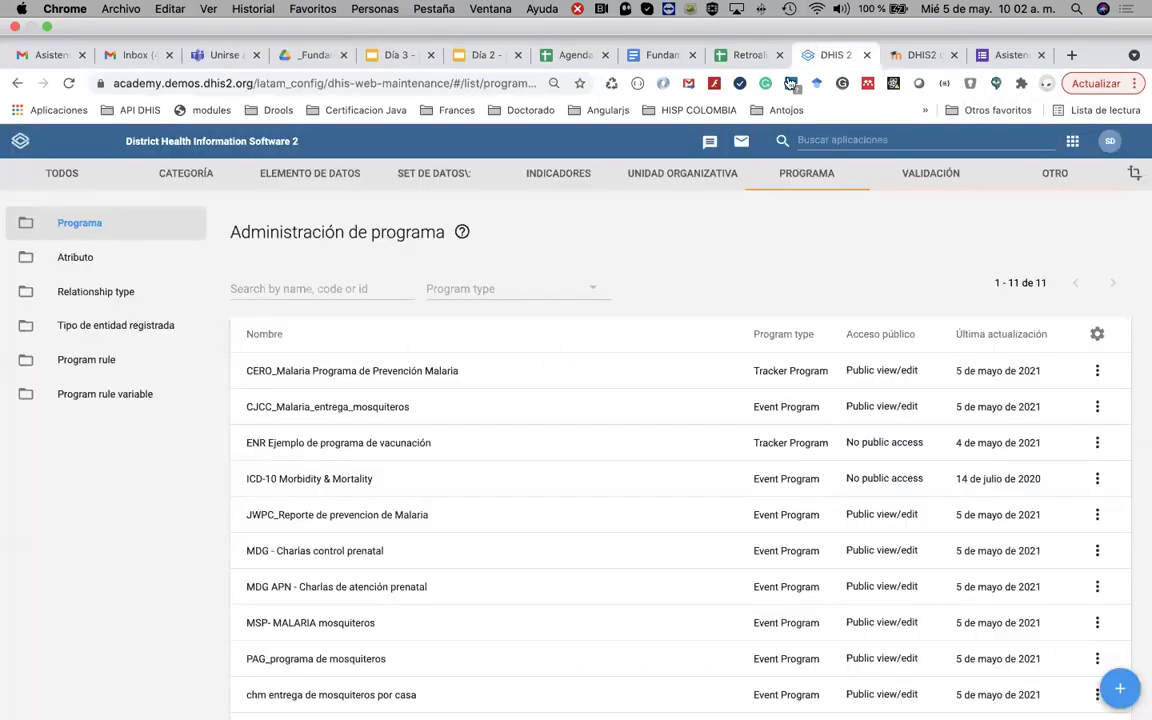
left_click(383, 47)
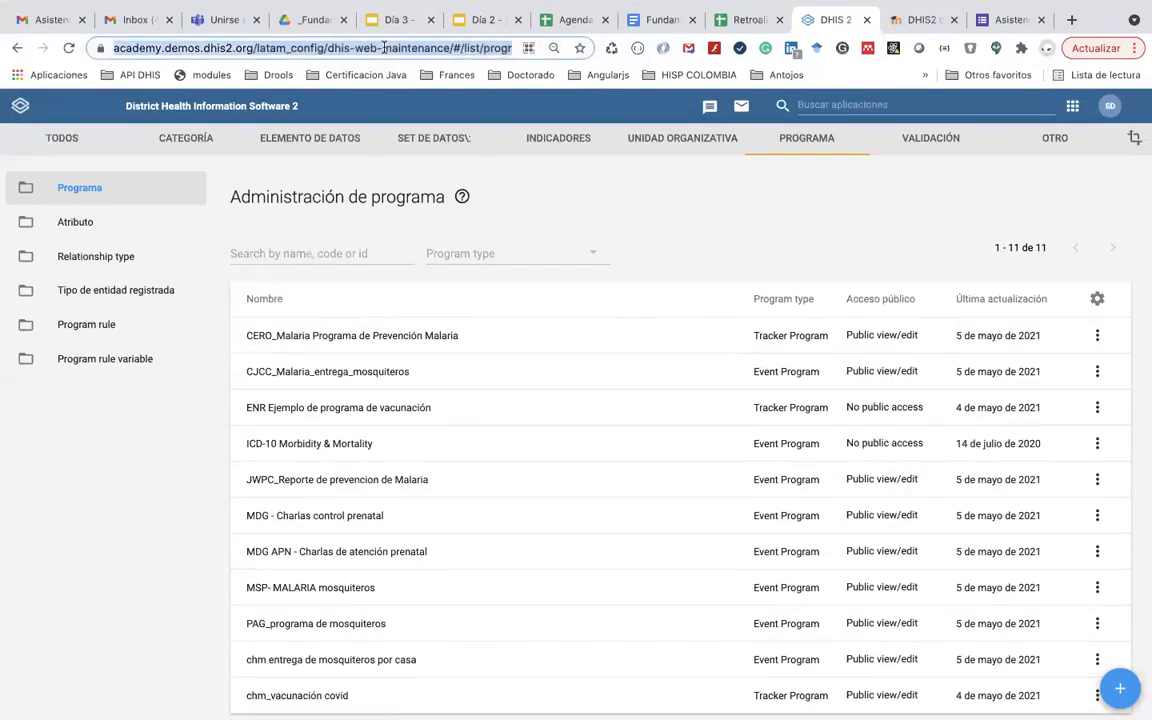
key("Return")
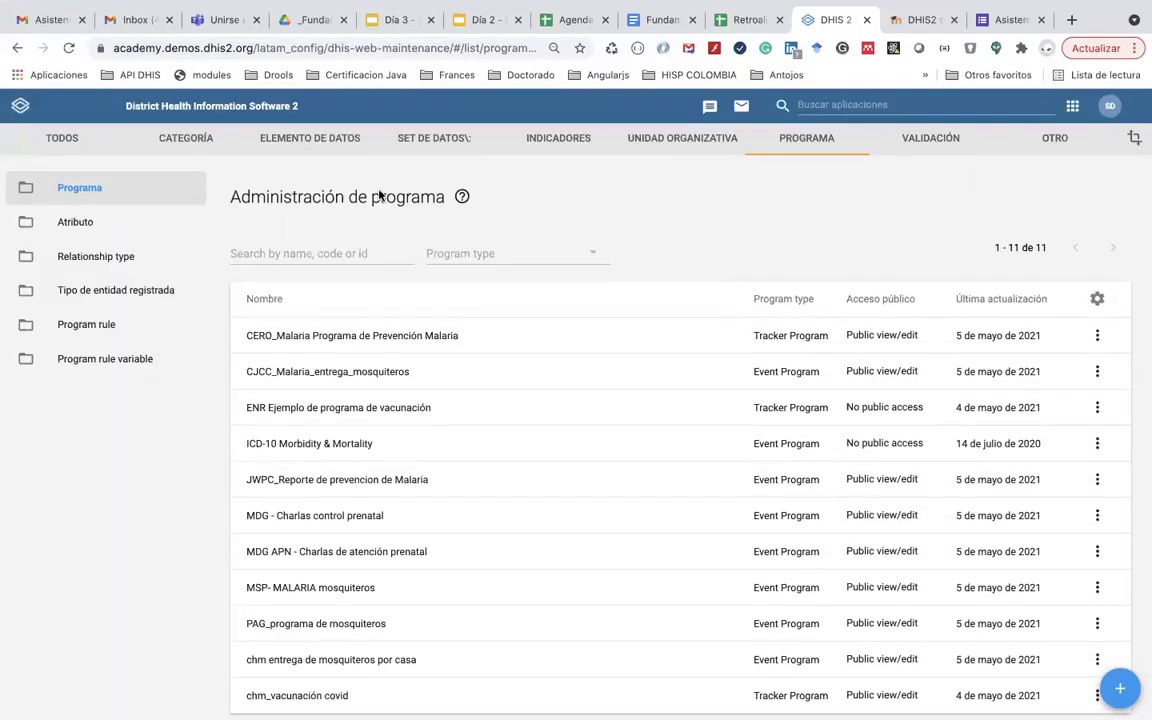
scroll(353, 455, "down", 1)
scroll(353, 458, "down", 2)
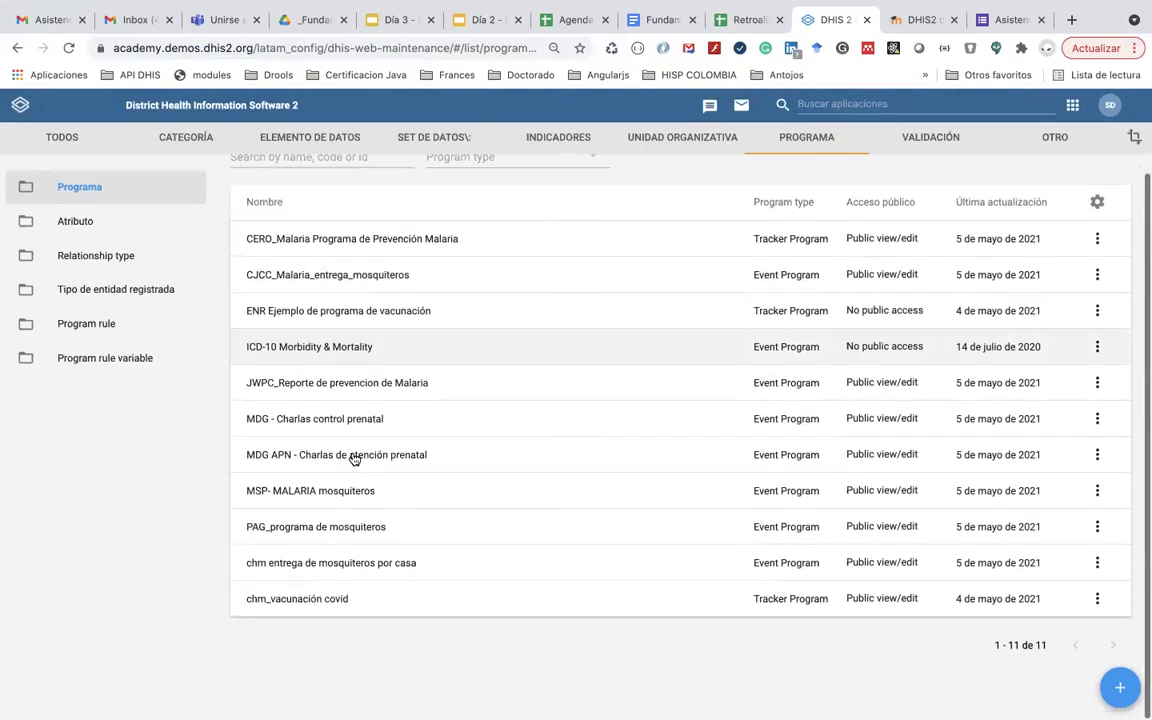
scroll(353, 458, "up", 3)
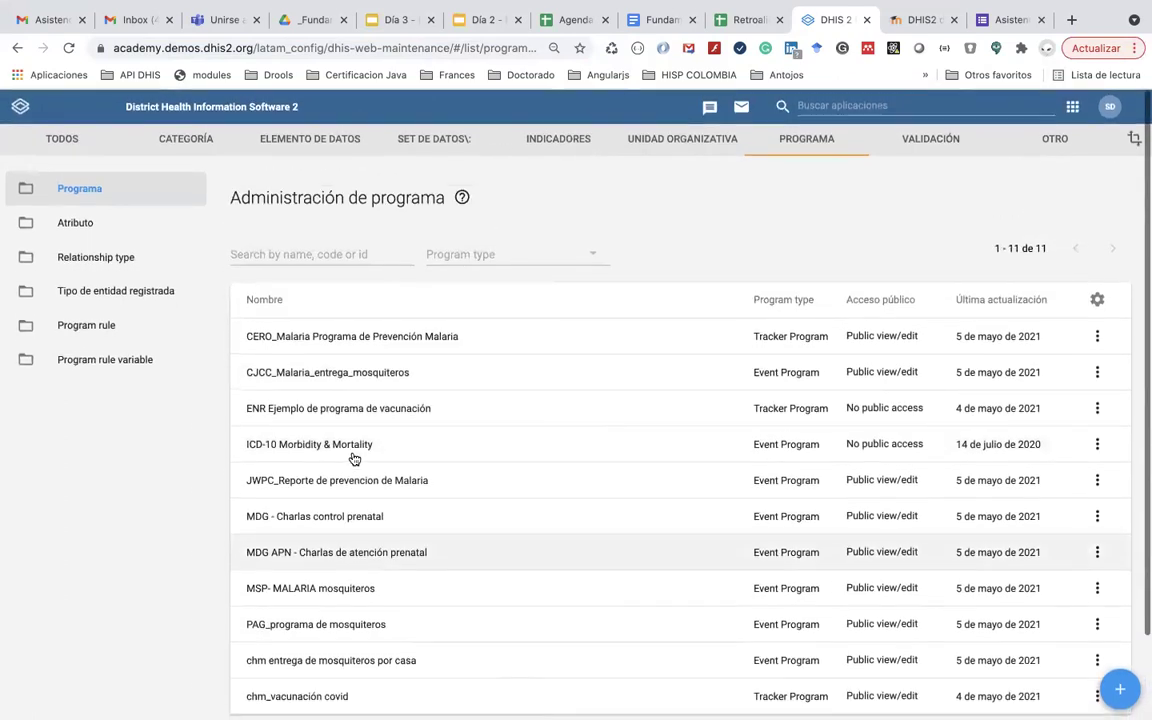
scroll(353, 458, "down", 3)
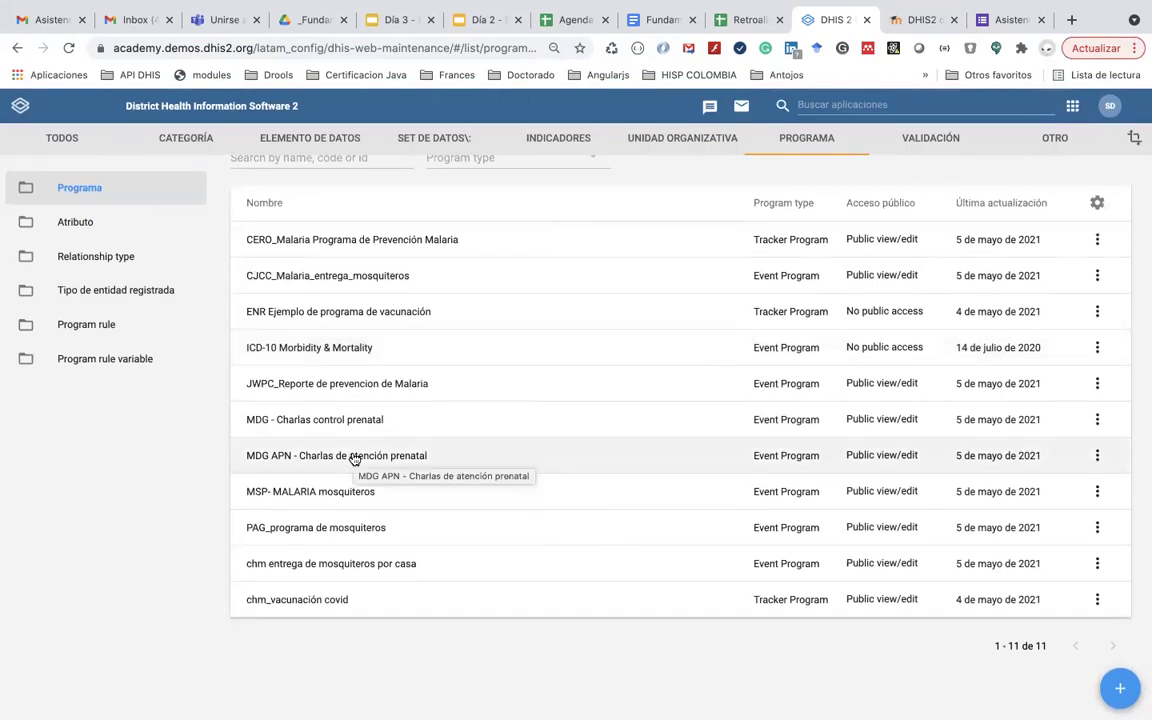
- Reload the program list once more, then switch to Slack's #fundamentos channel
left_click(340, 46)
key("Return")
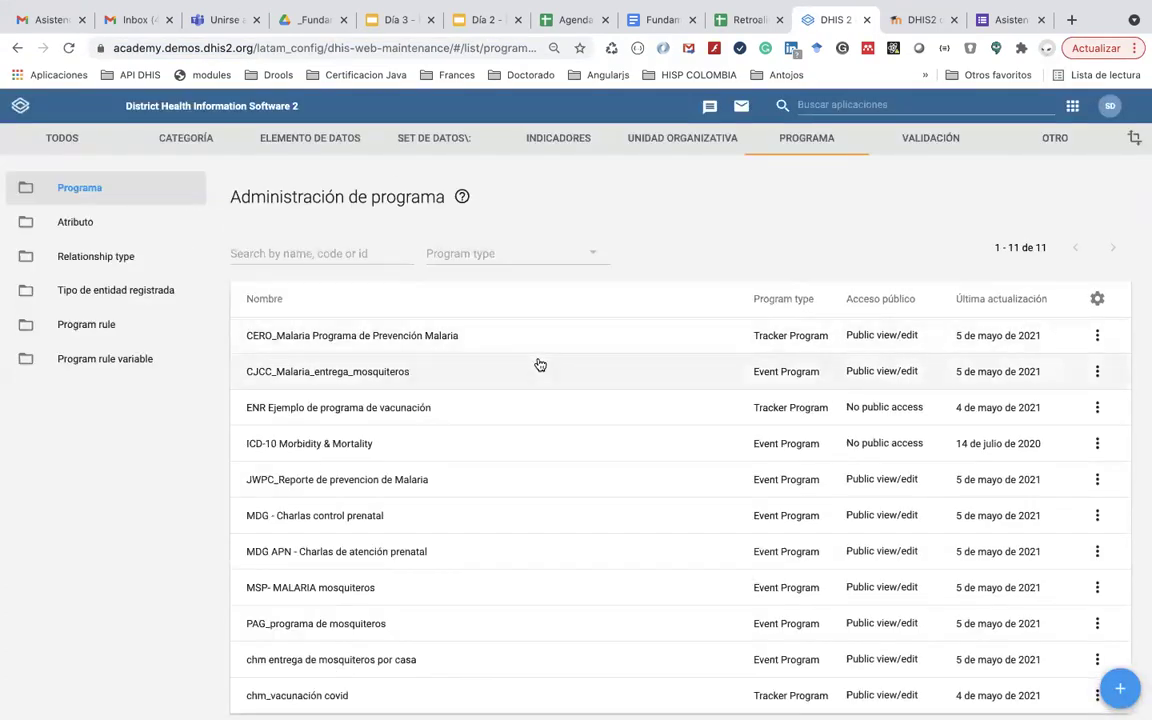
scroll(540, 363, "down", 3)
scroll(648, 347, "up", 3)
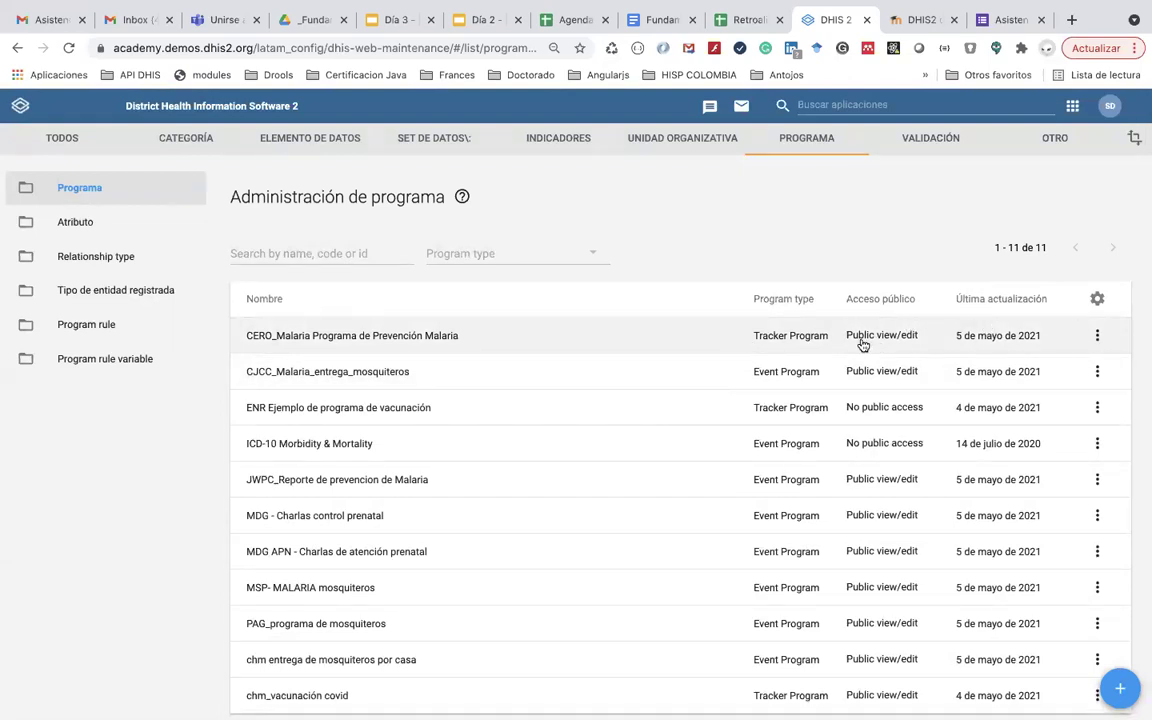
key("super+Tab")
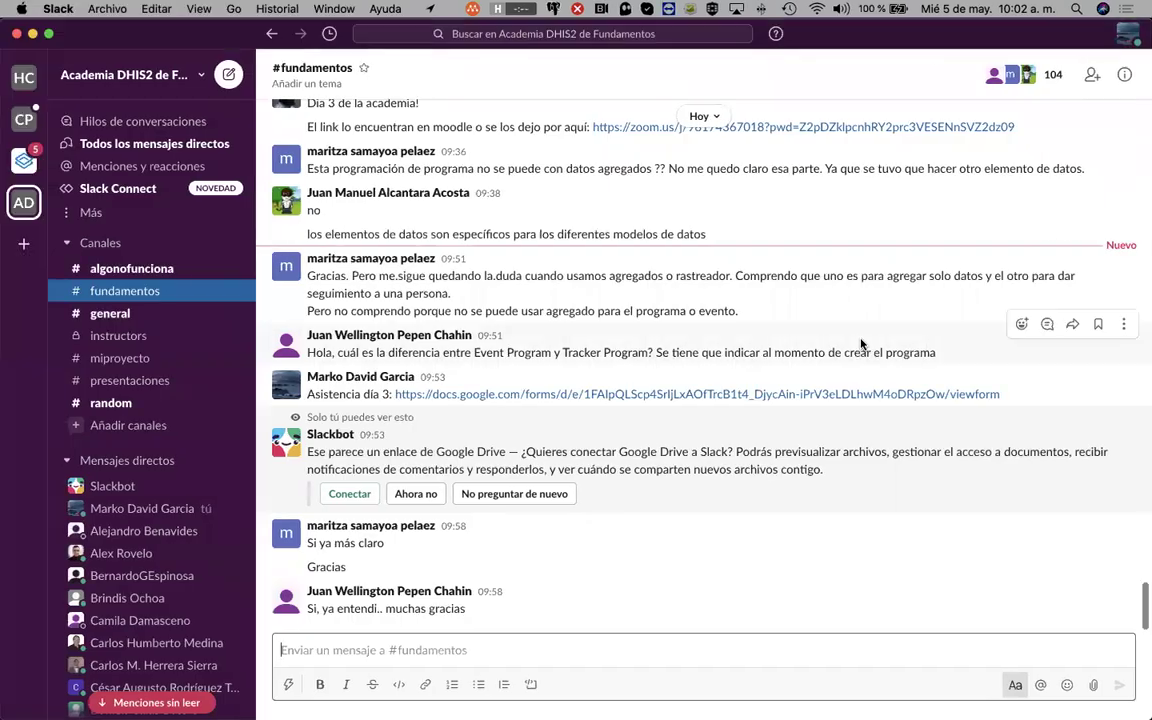
- Read the newest student question in #algonofunciona, then go back to Chrome
left_click(140, 269)
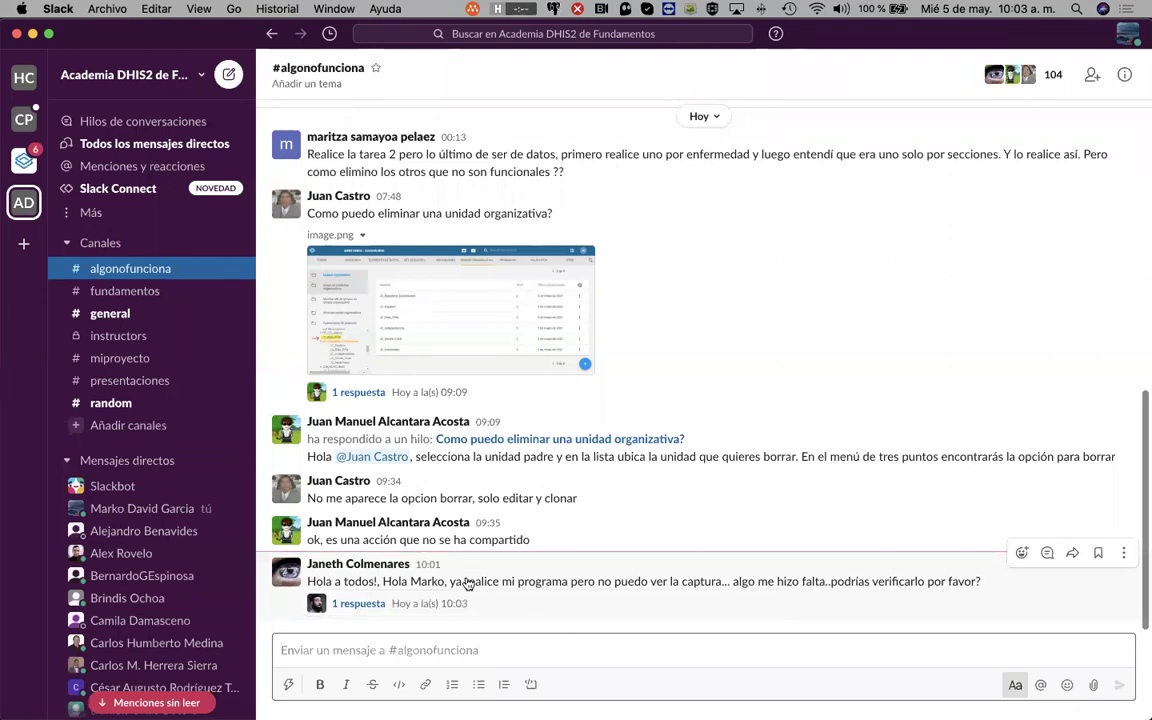
key("super+Tab")
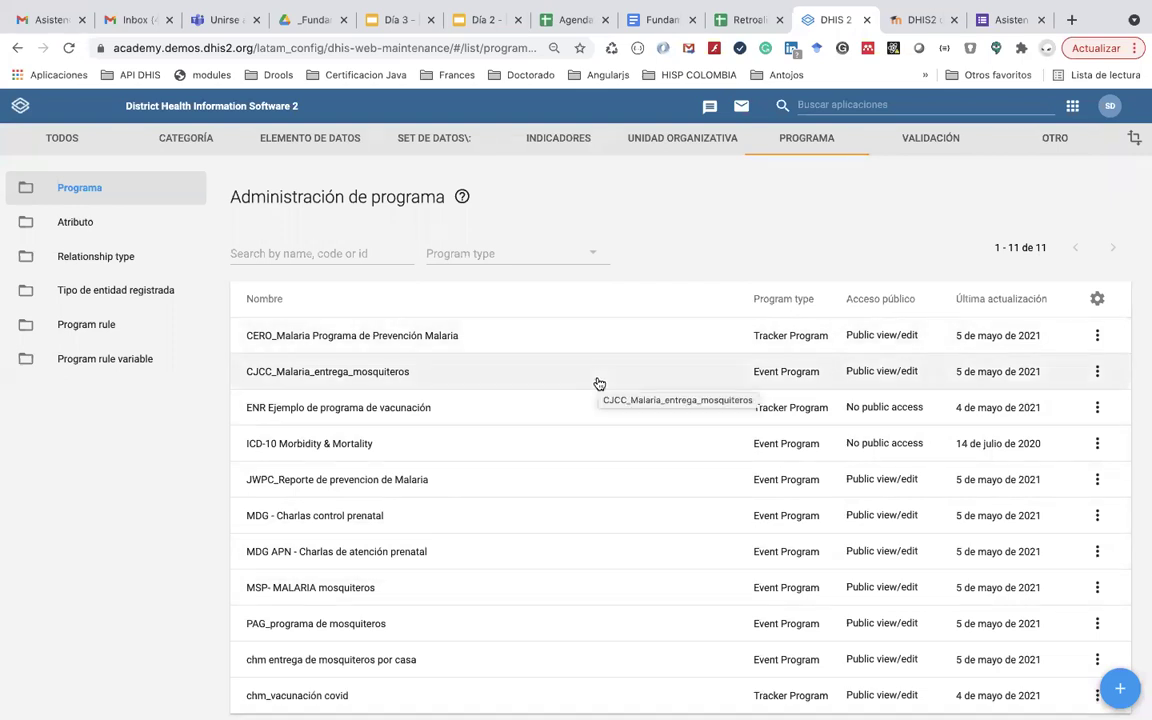
left_click(1097, 372)
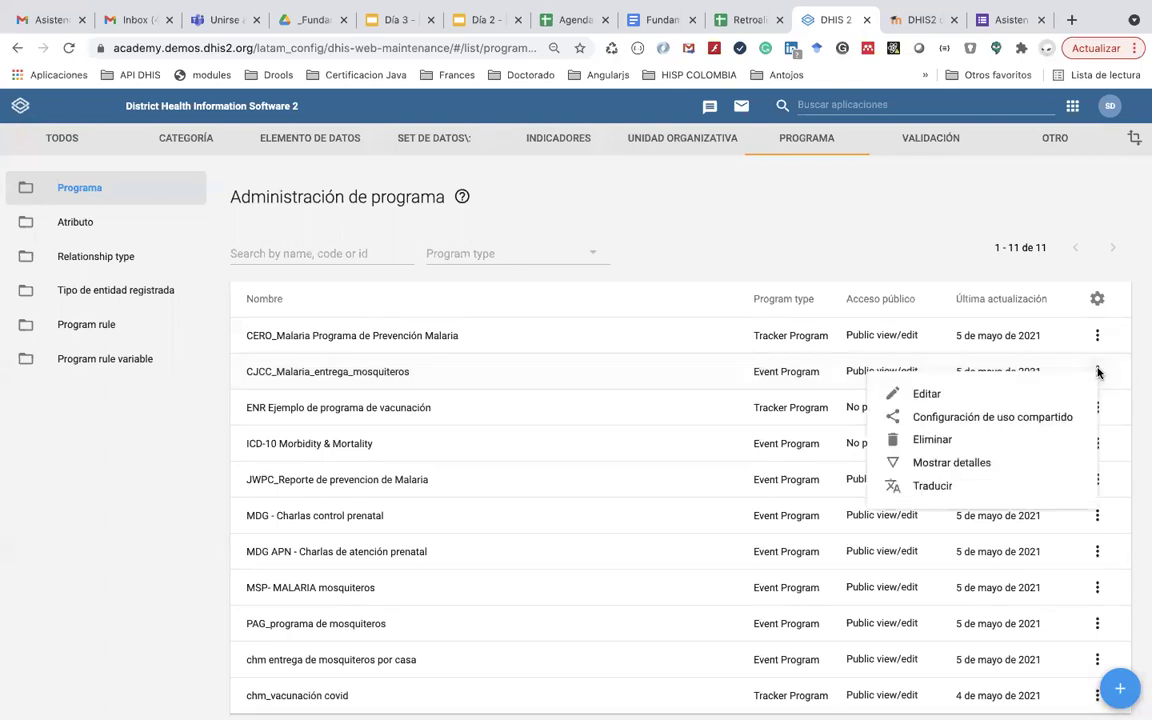
left_click(1036, 418)
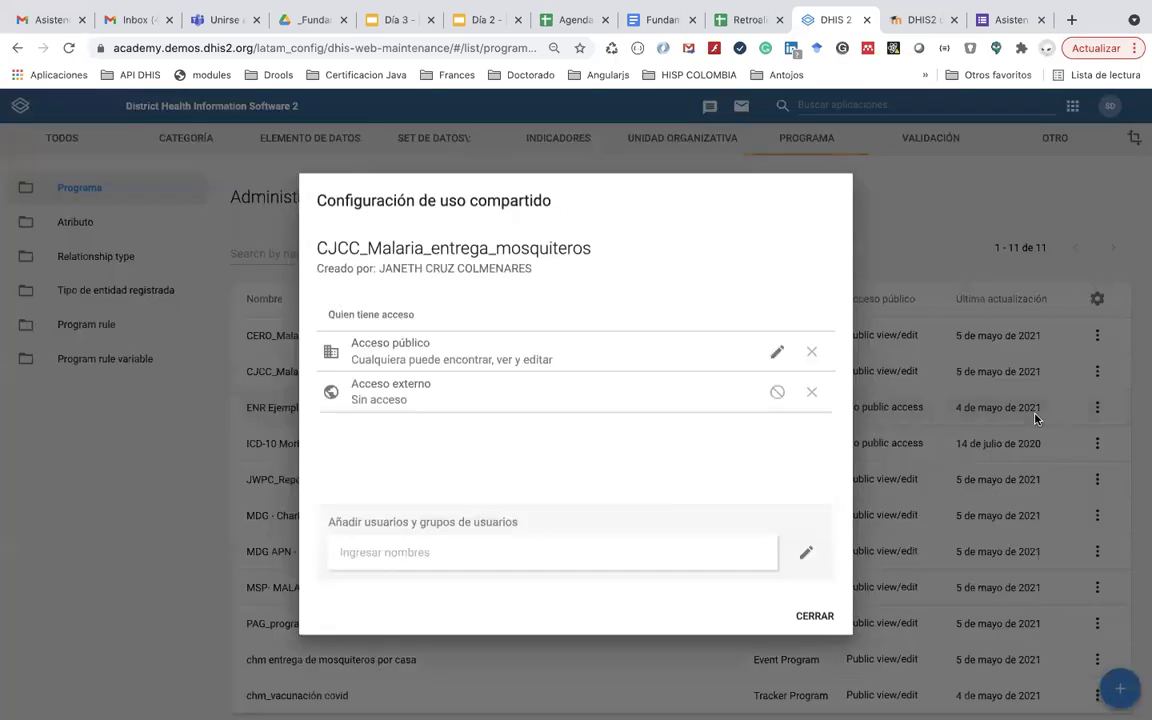
left_click(515, 554)
type("c")
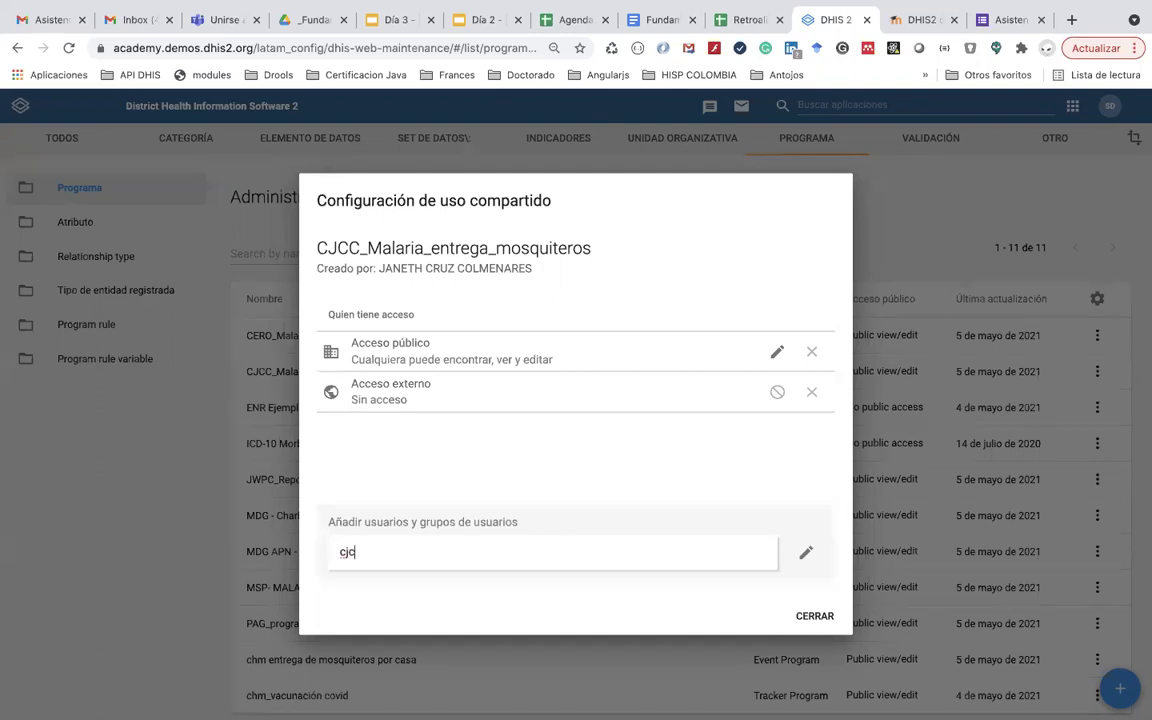
key("BackSpace")
type("Jan")
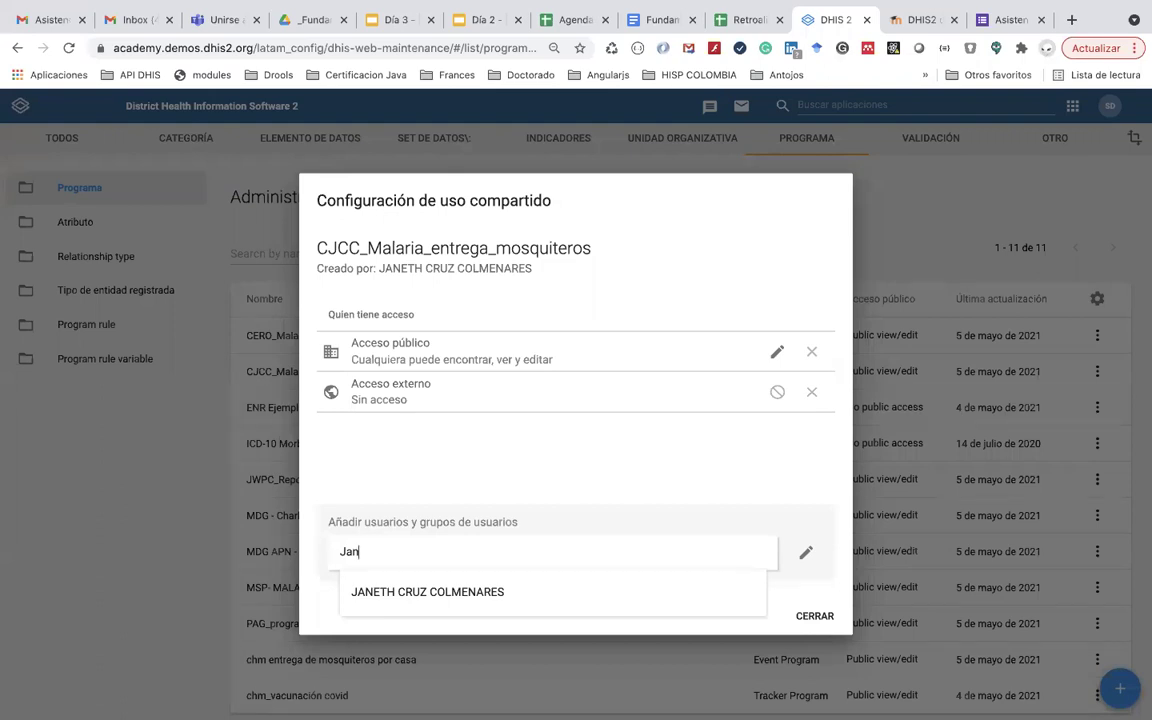
double_click(393, 554)
key("BackSpace")
type("A")
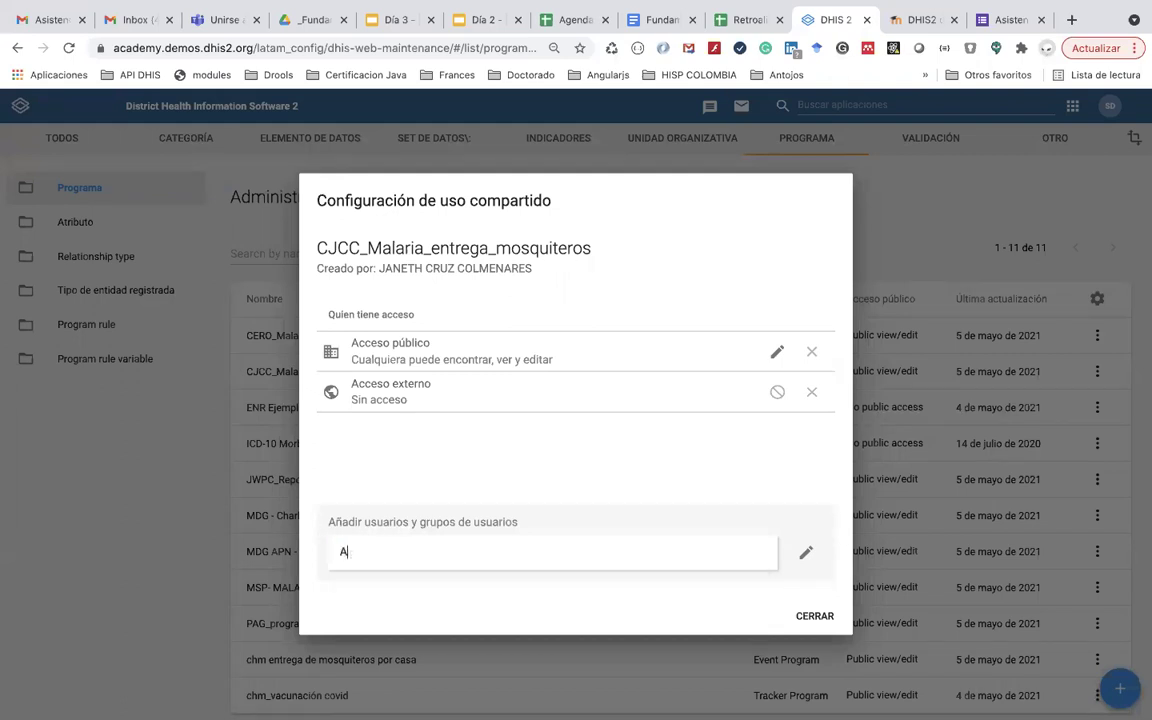
key("BackSpace")
type("aca")
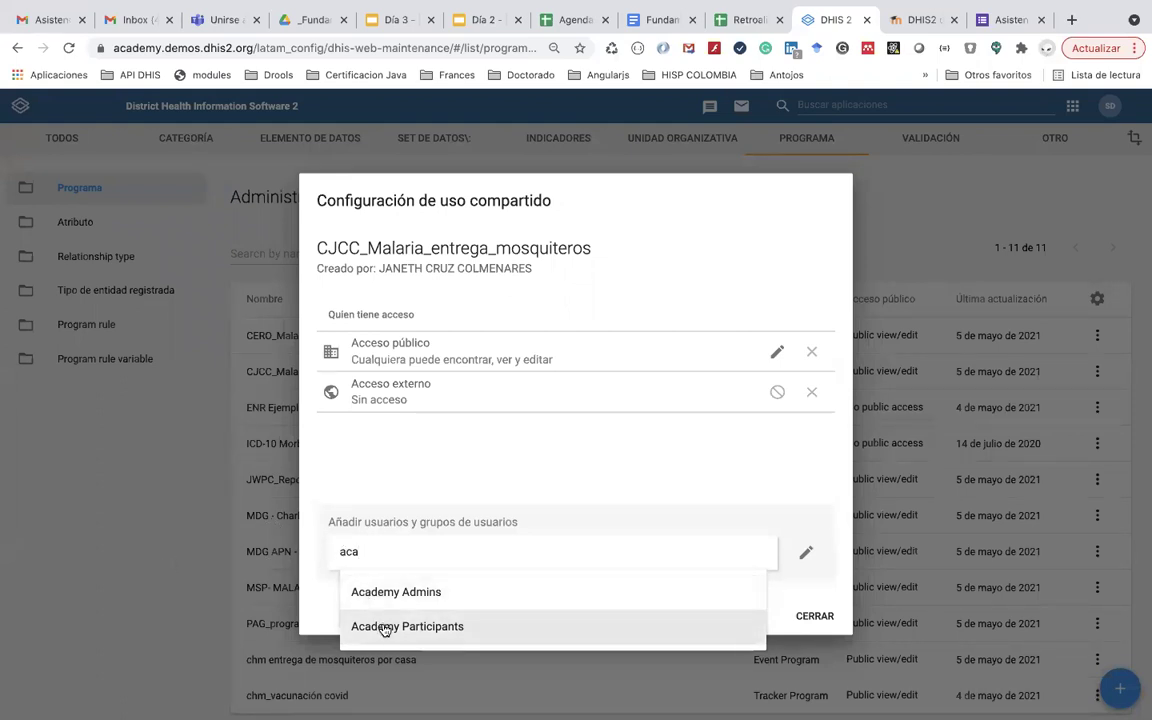
left_click(101, 526)
left_click(102, 527)
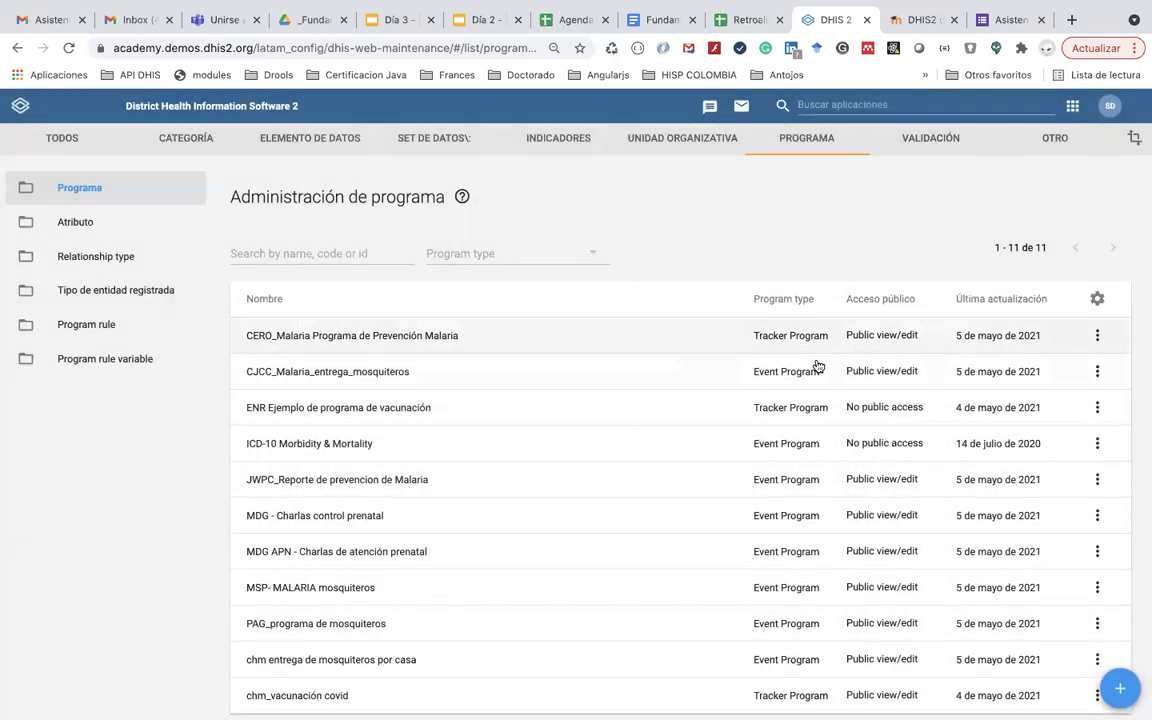
left_click(1097, 374)
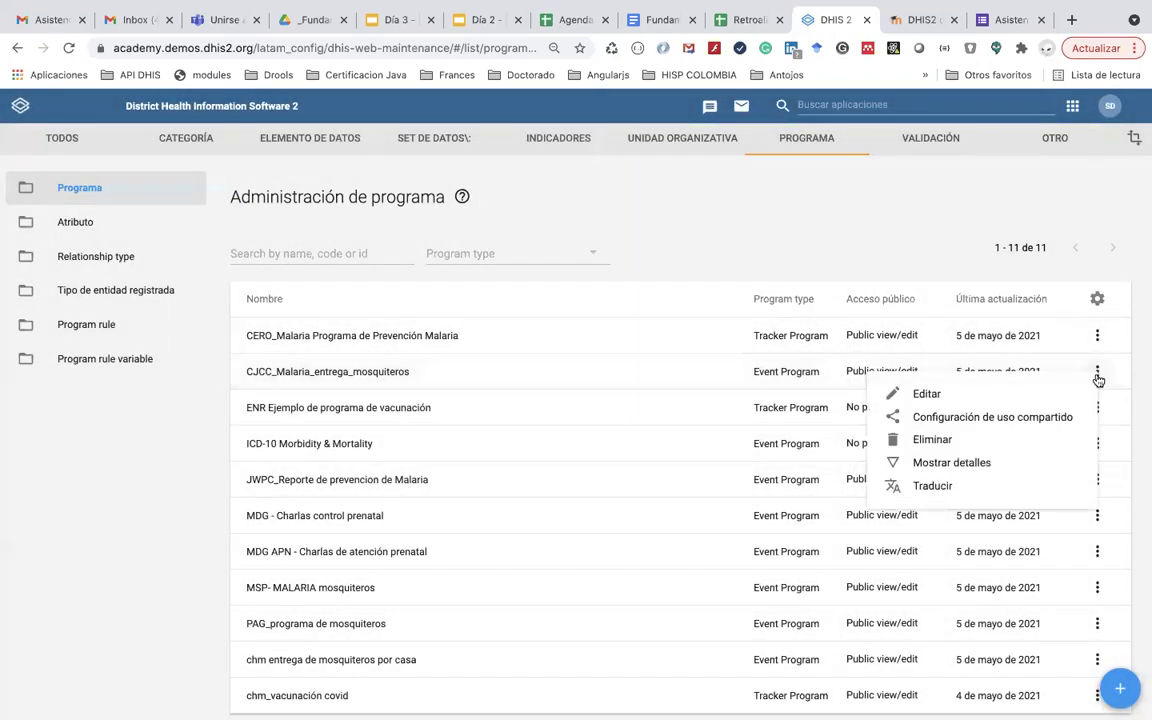
left_click(1026, 418)
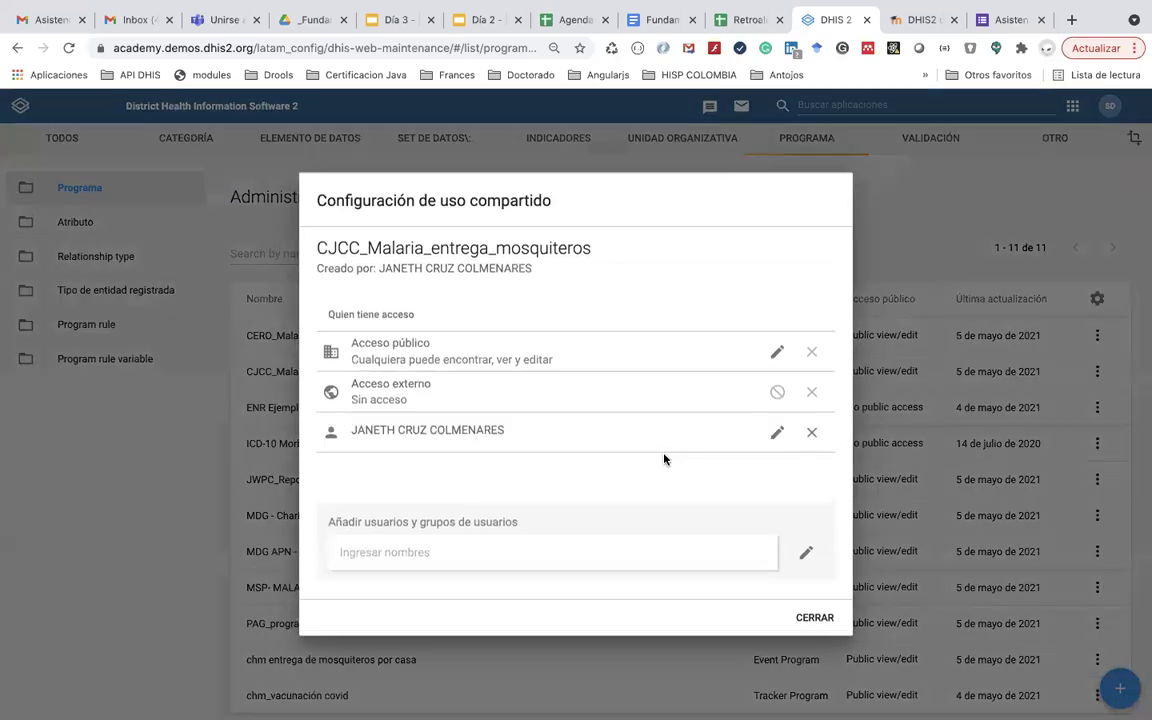
left_click(777, 441)
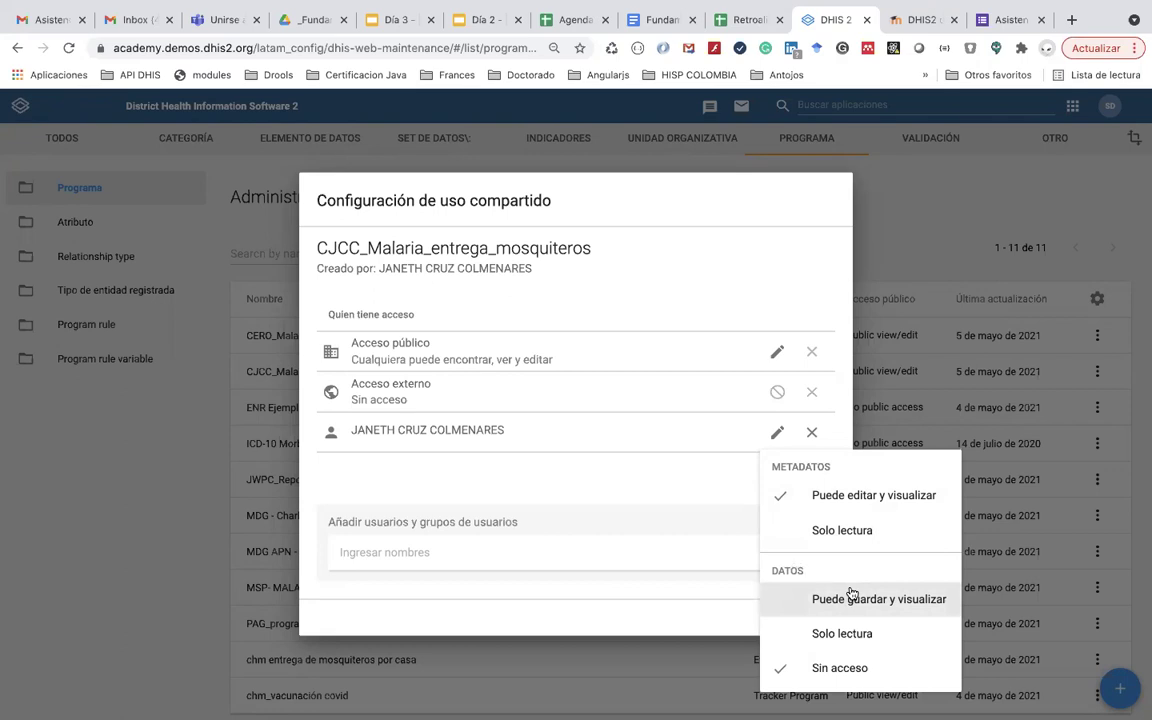
left_click(810, 261)
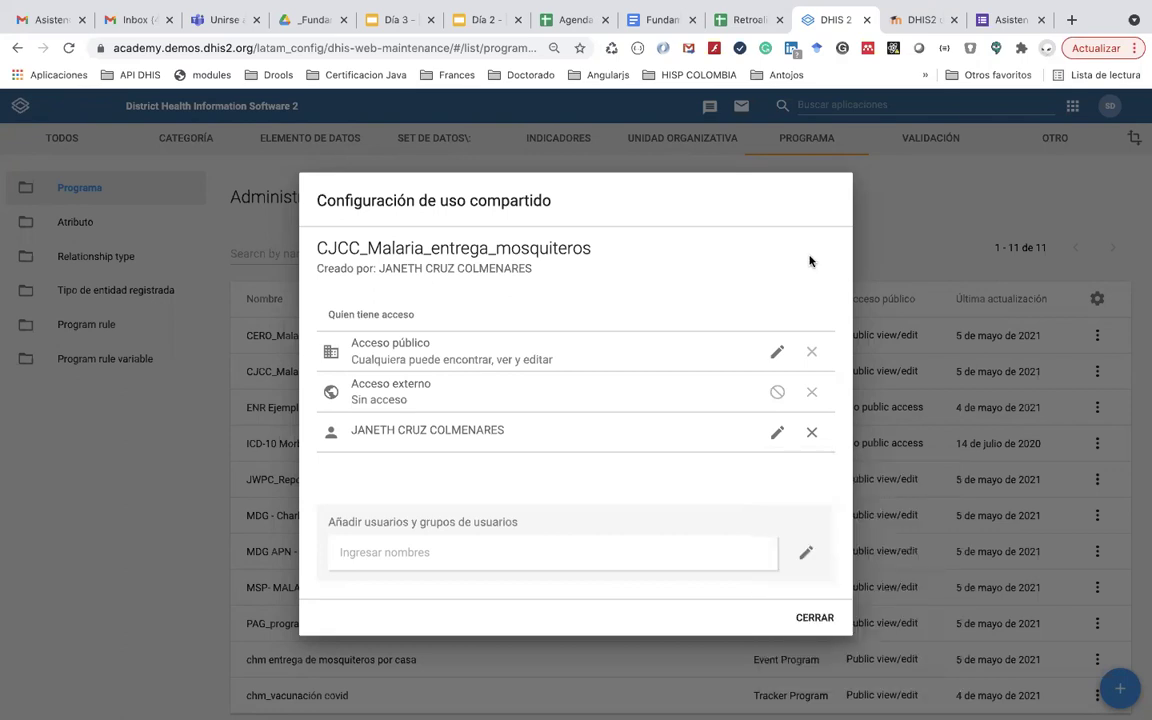
left_click(815, 619)
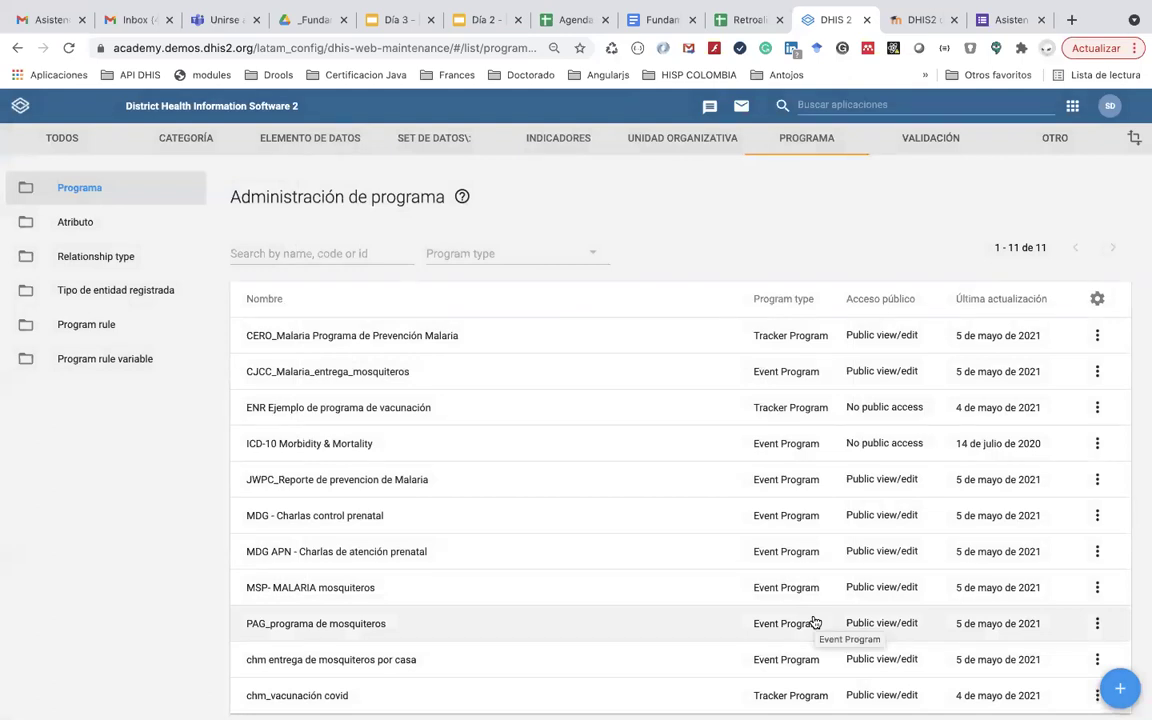
- Switch to Slack and scroll through the #algonofunciona messages
key("super+Tab")
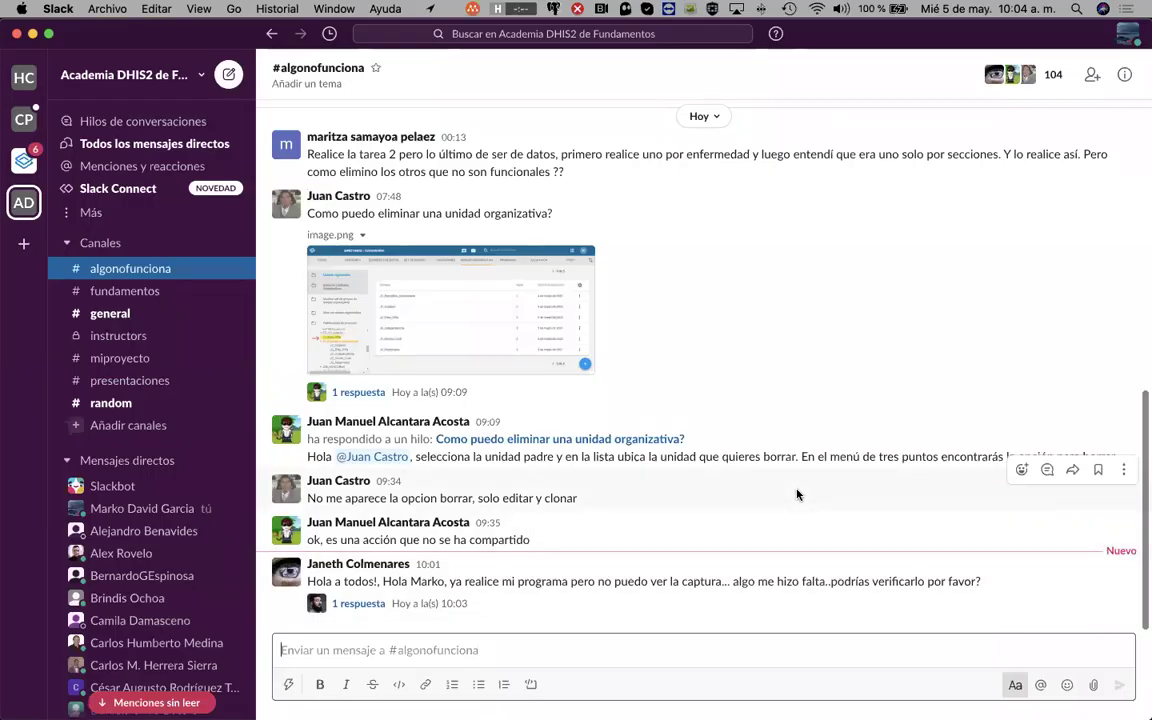
scroll(797, 494, "up", 5)
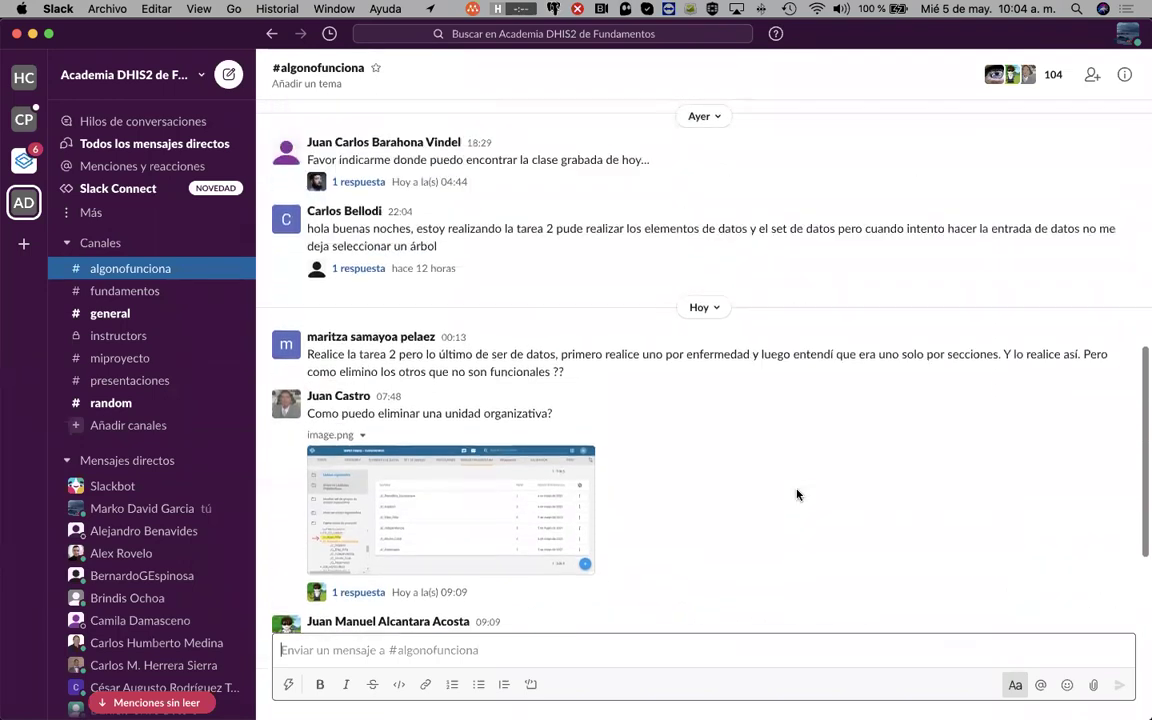
scroll(797, 494, "down", 5)
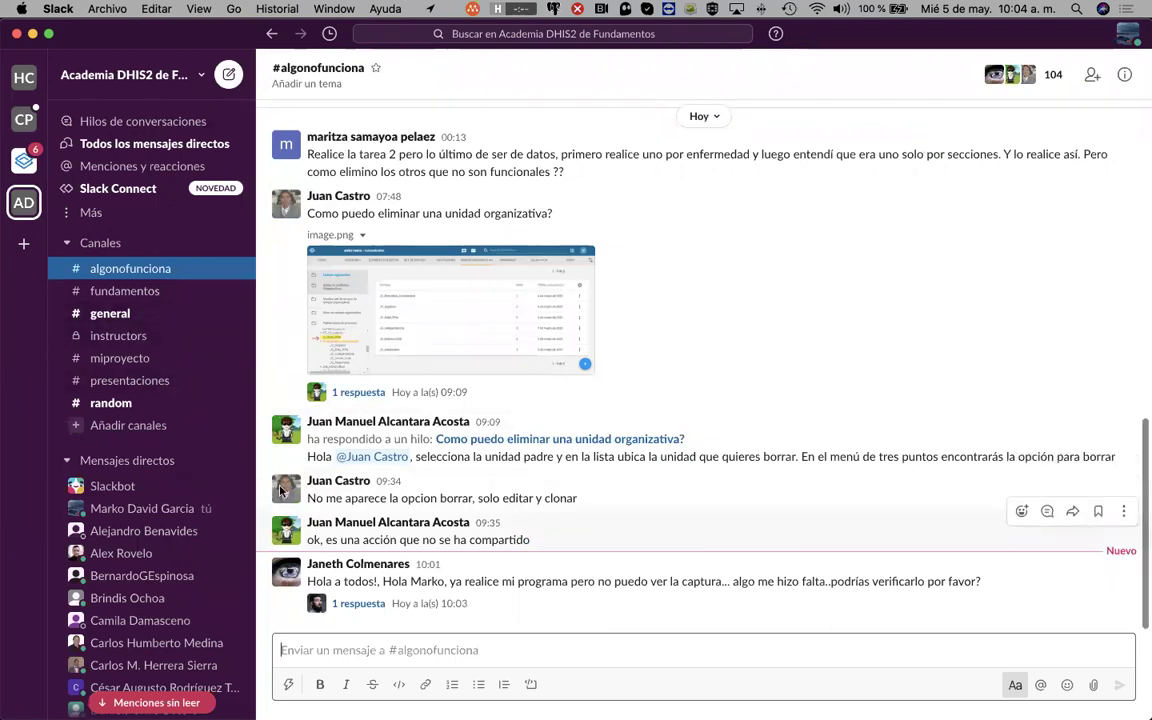
scroll(281, 490, "up", 2)
scroll(522, 512, "down", 2)
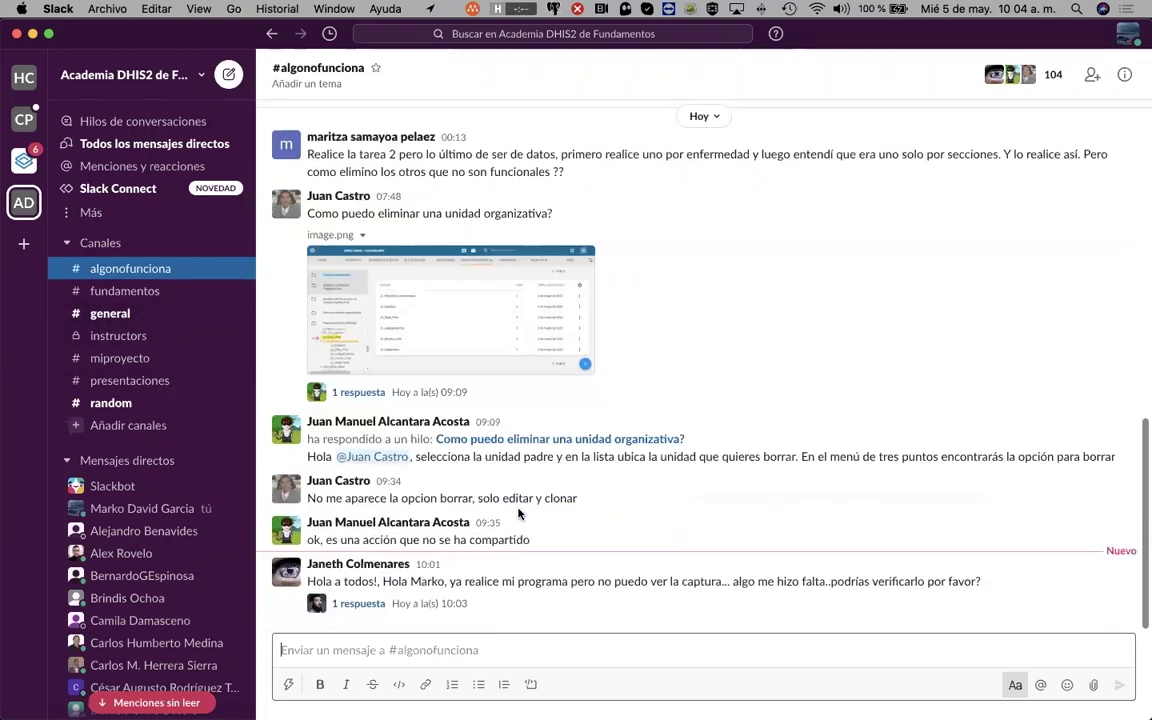
- Open #general and scroll through its messages
left_click(138, 318)
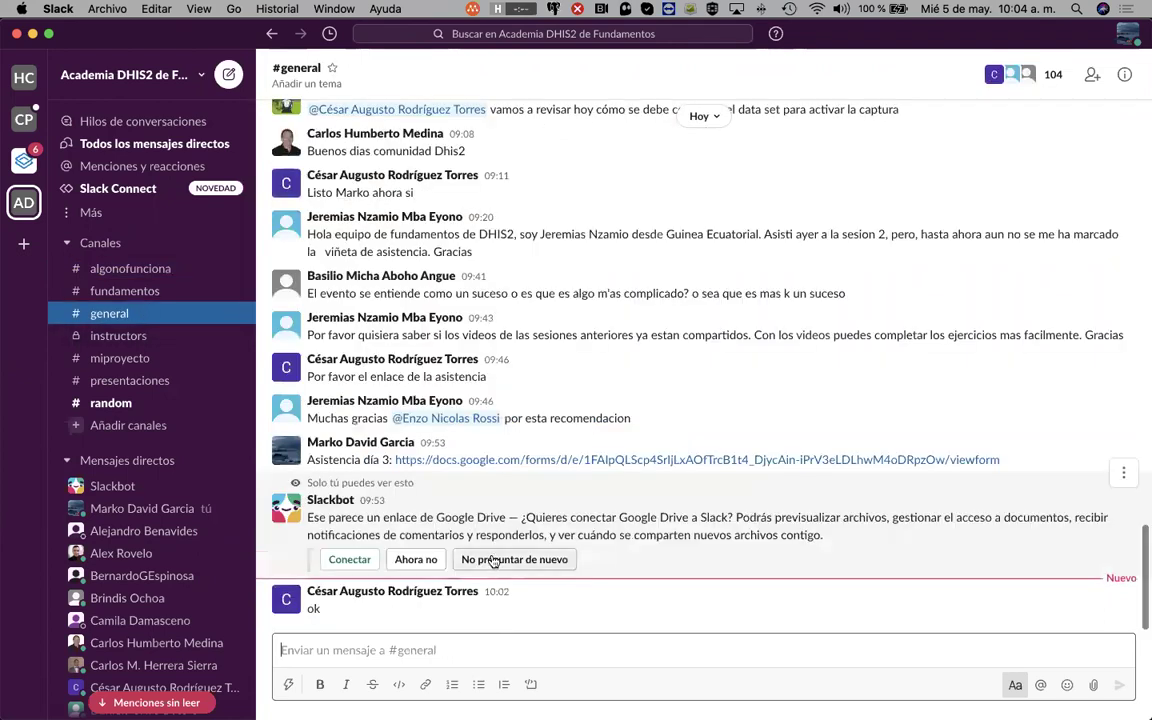
scroll(378, 420, "up", 1)
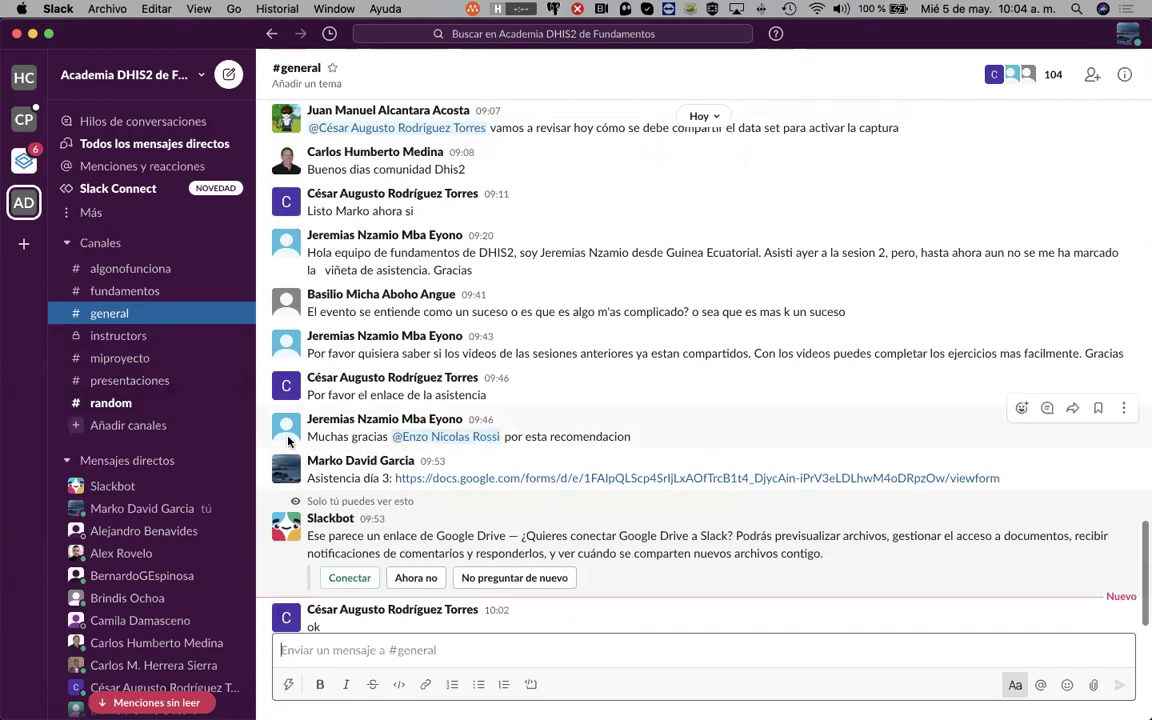
scroll(405, 387, "up", 8)
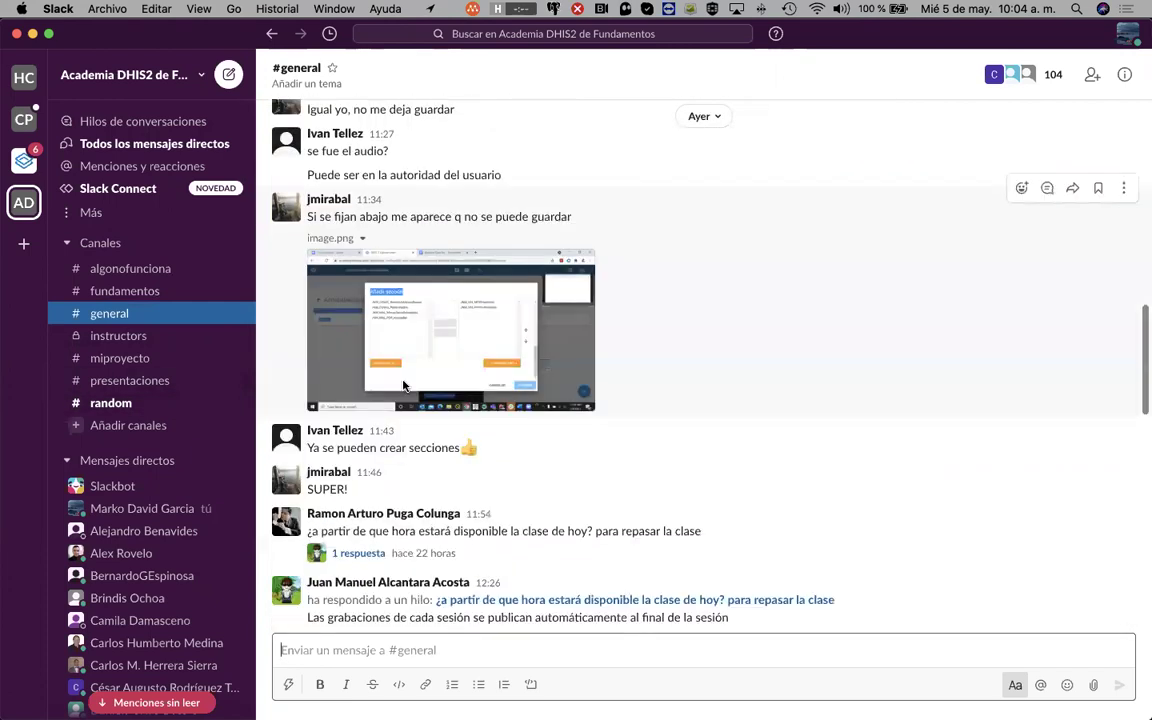
scroll(403, 381, "down", 8)
scroll(105, 552, "down", 10)
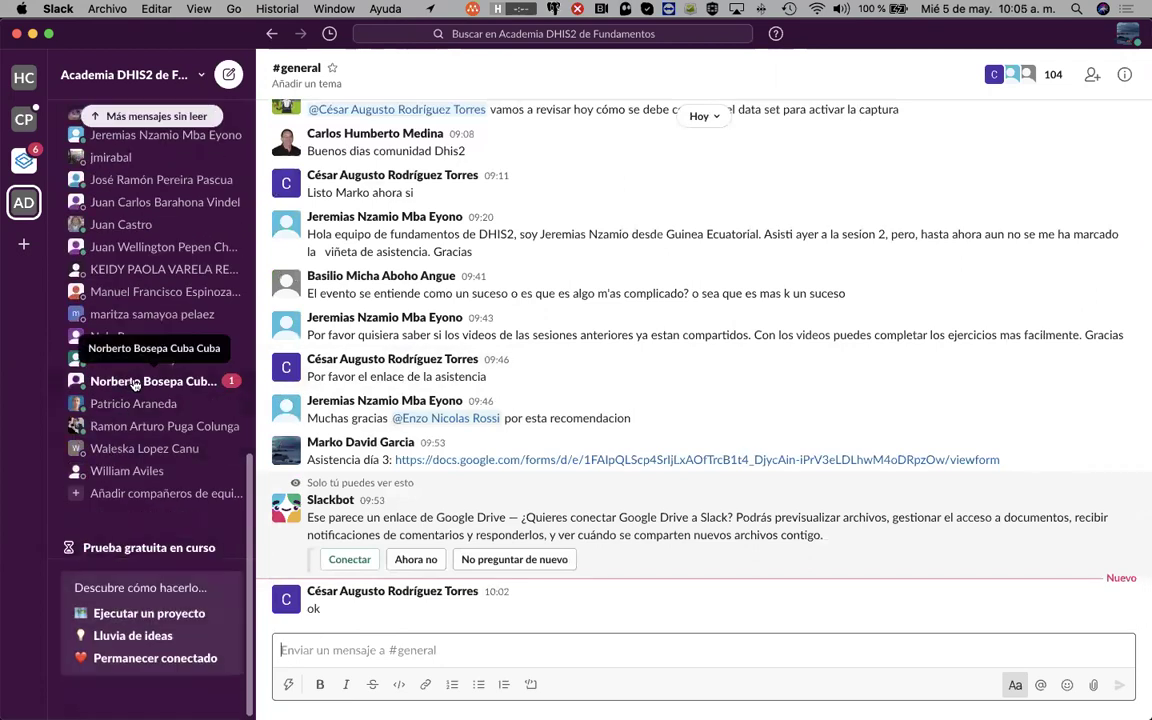
- Open the direct conversation with the newly joined student, briefly checking the DHIS2 browser
left_click(135, 383)
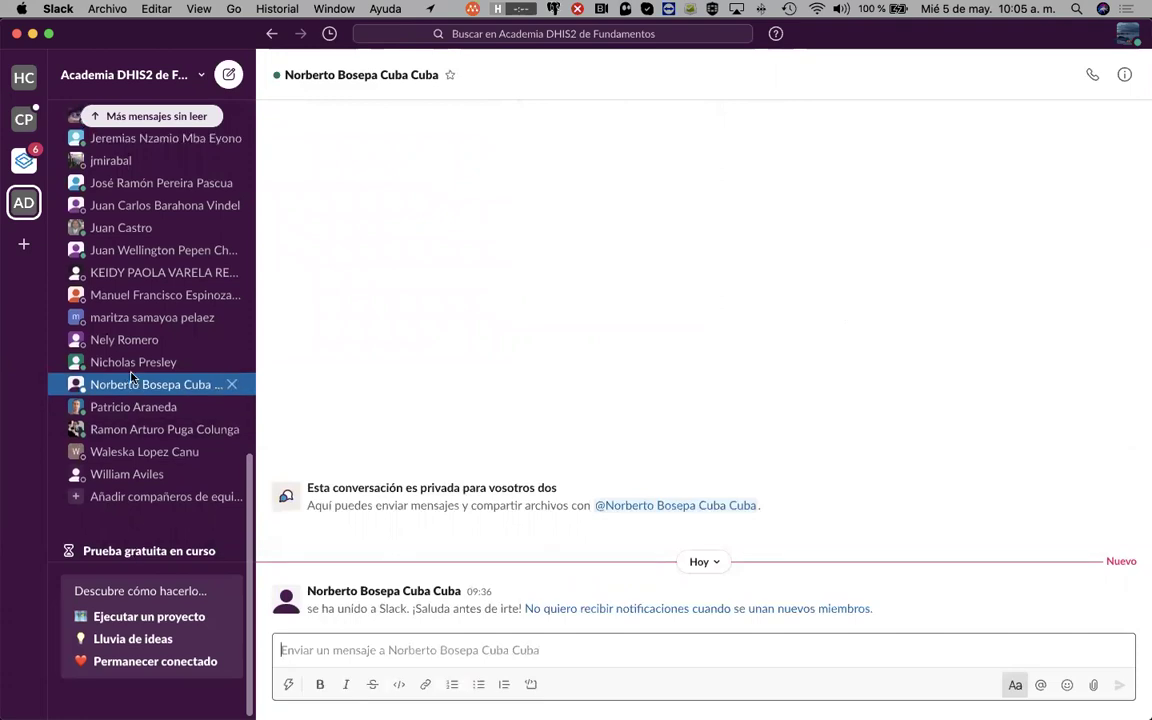
scroll(135, 375, "up", 10)
key("super+Tab")
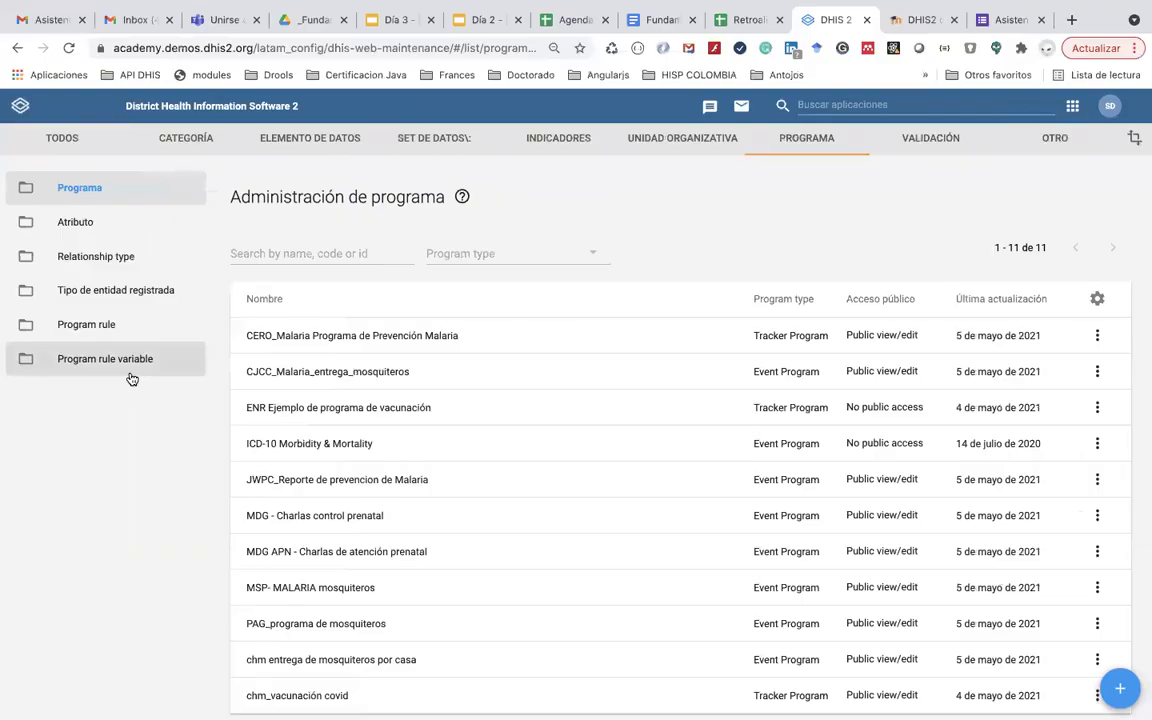
key("super+Tab")
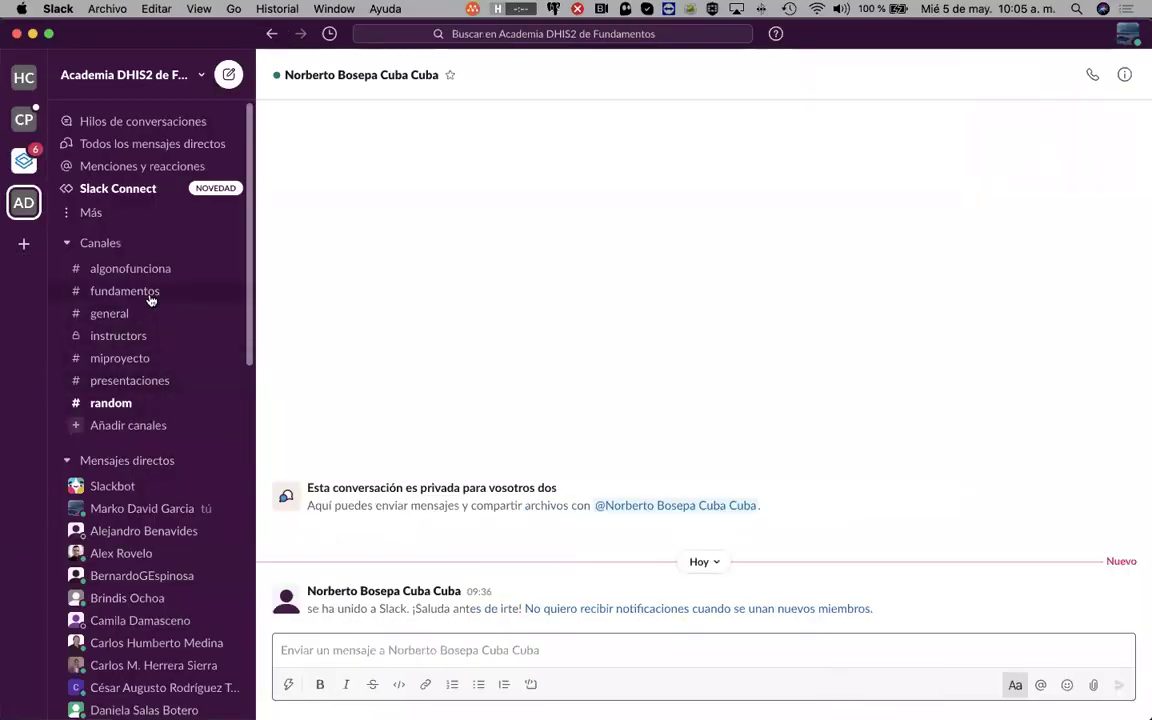
- Revisit #fundamentos and #algonofunciona, then bring Chrome's DHIS2 program list forward
left_click(150, 298)
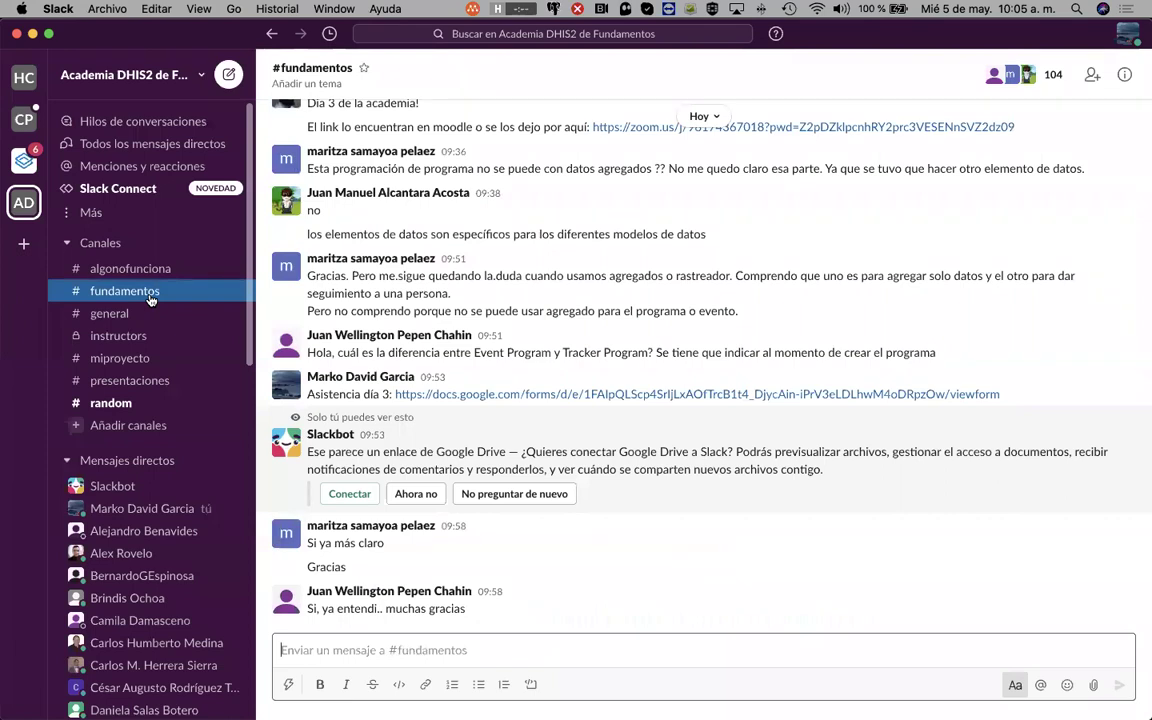
left_click(132, 265)
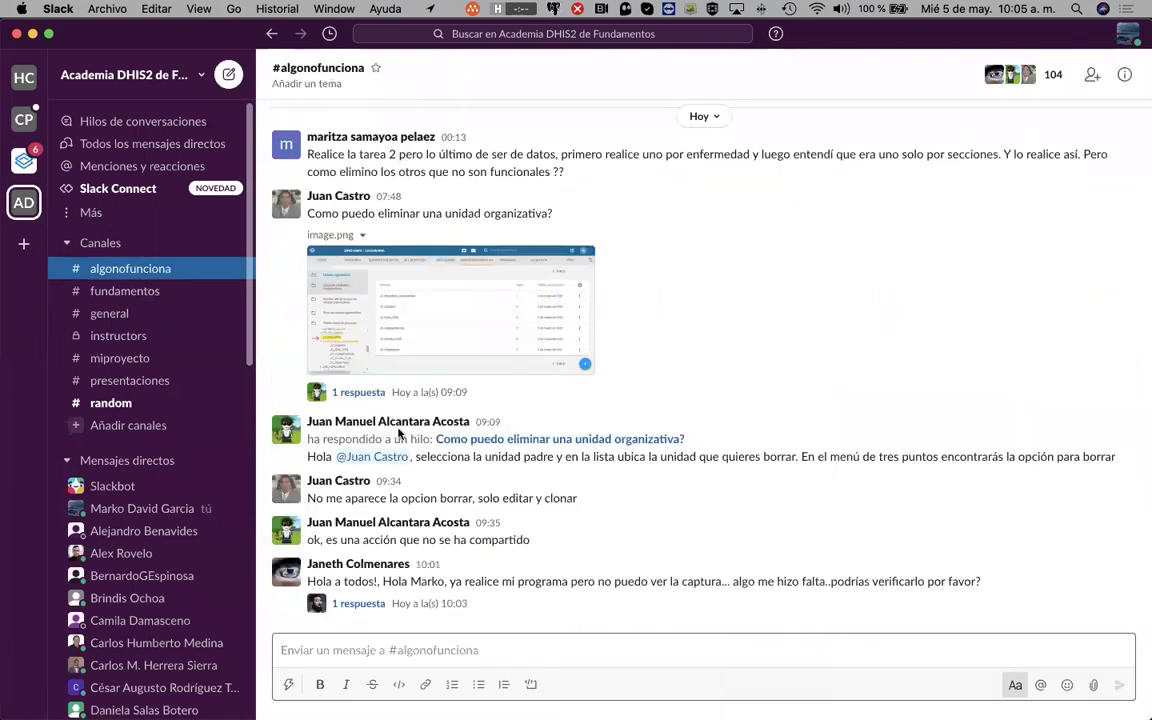
key("super+Tab")
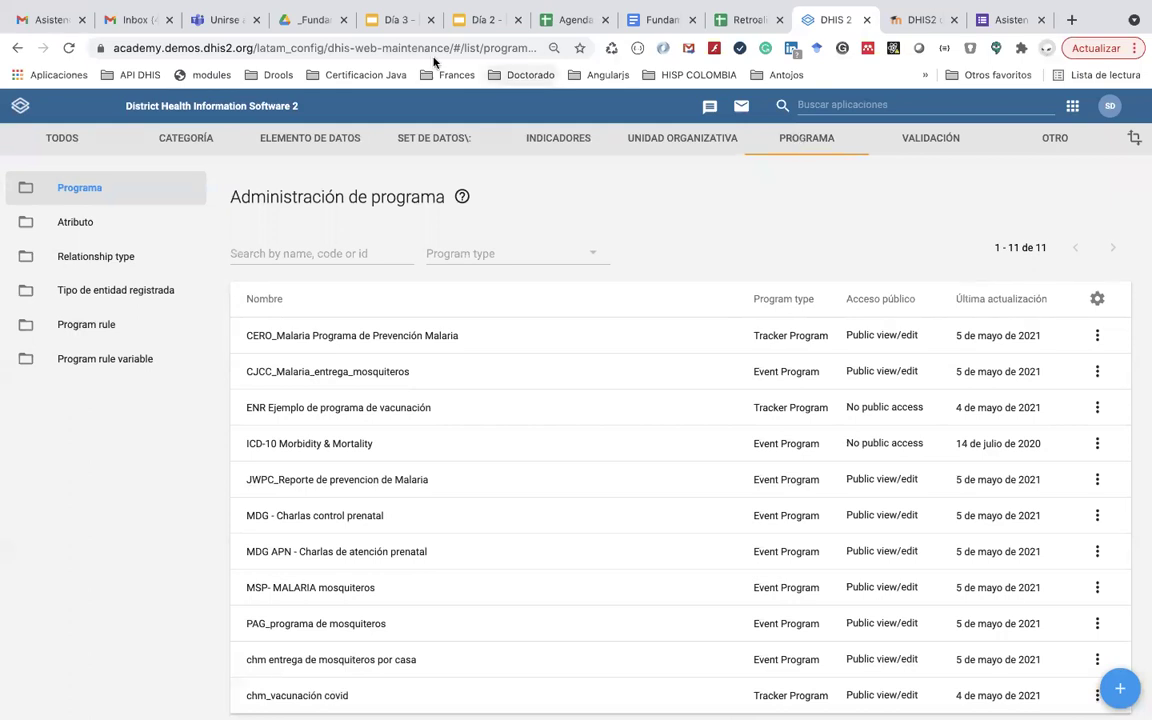
- Reload the Programa list and scroll through it looking for newly created programs
left_click(405, 47)
key("Return")
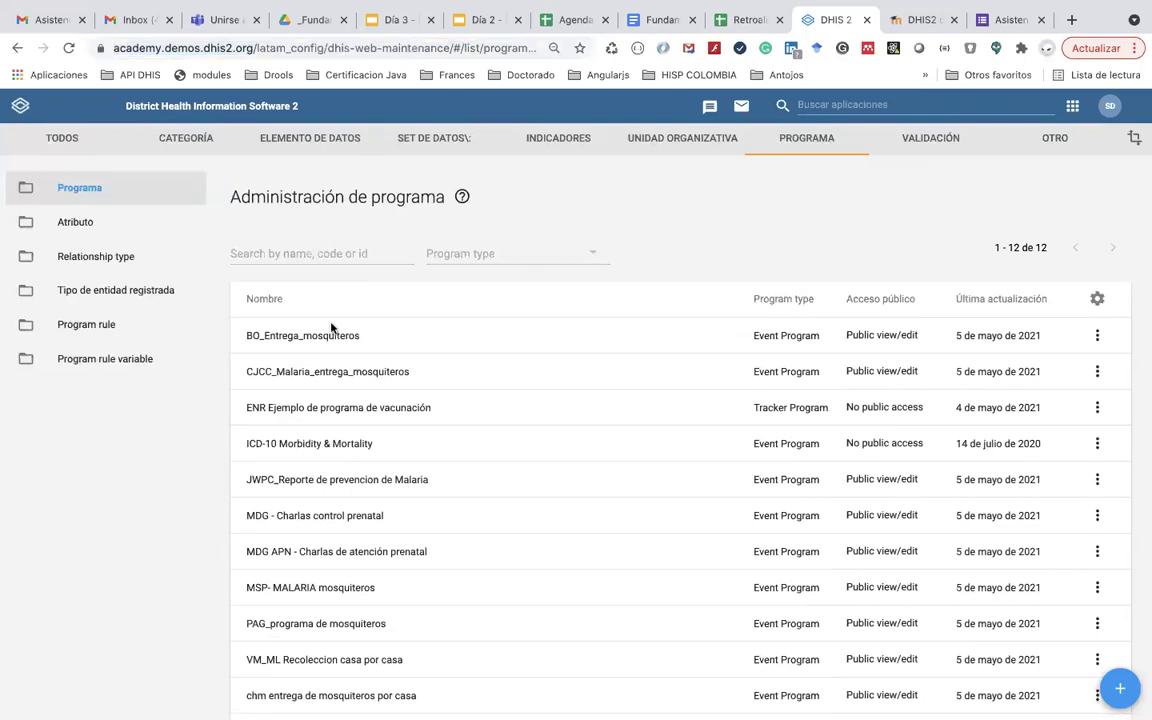
scroll(330, 335, "down", 3)
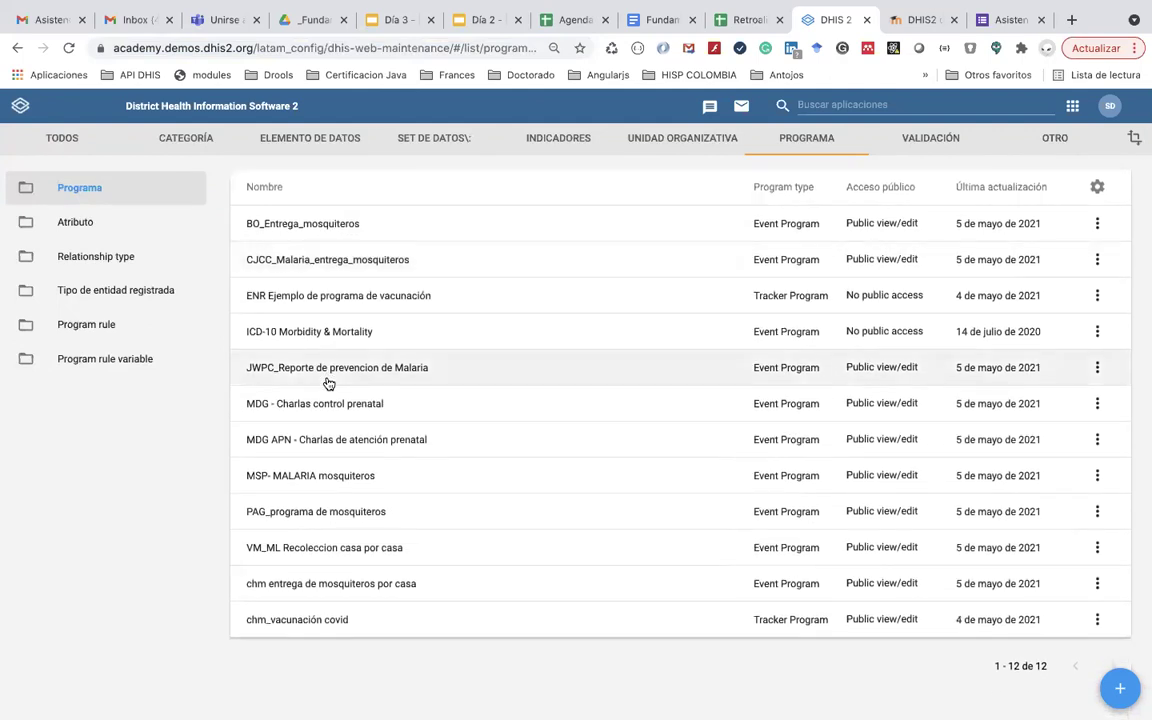
scroll(328, 383, "up", 3)
scroll(328, 383, "down", 3)
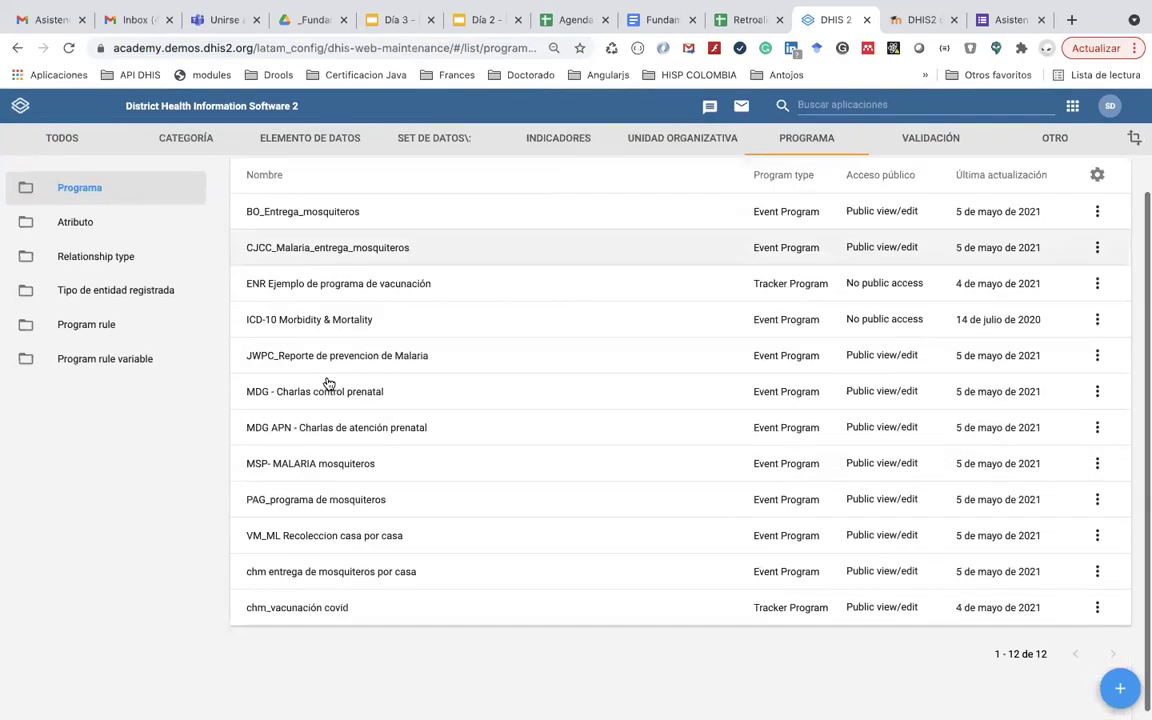
scroll(328, 383, "down", 1)
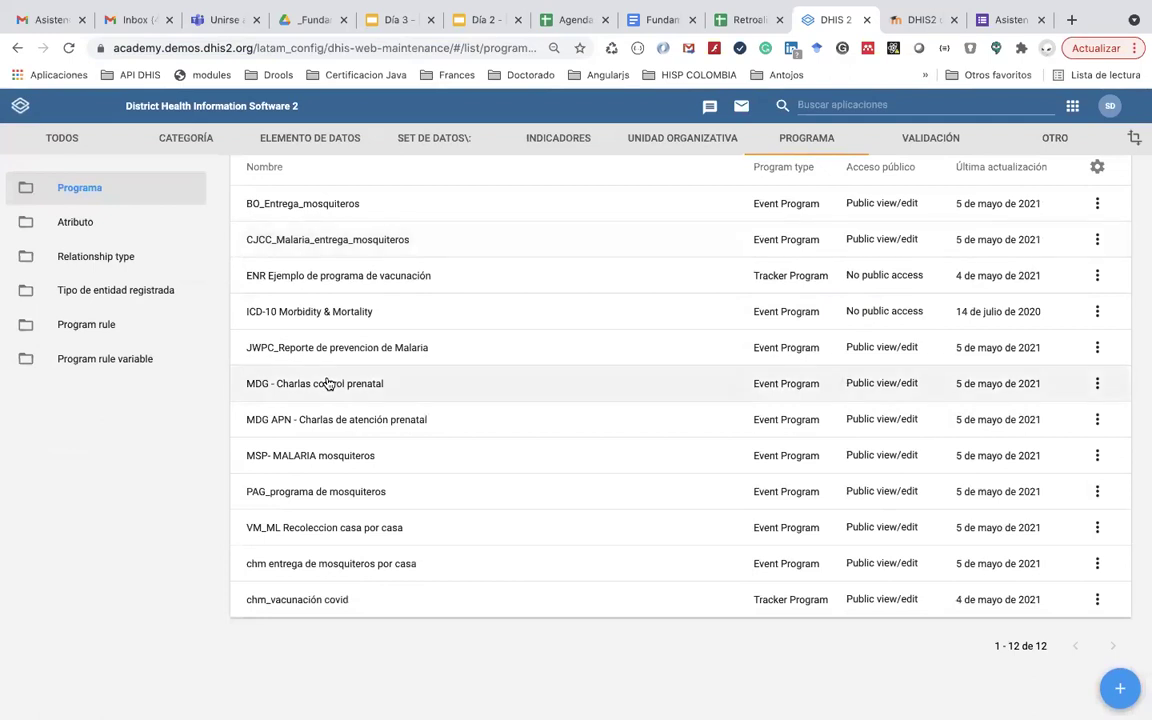
scroll(328, 383, "up", 3)
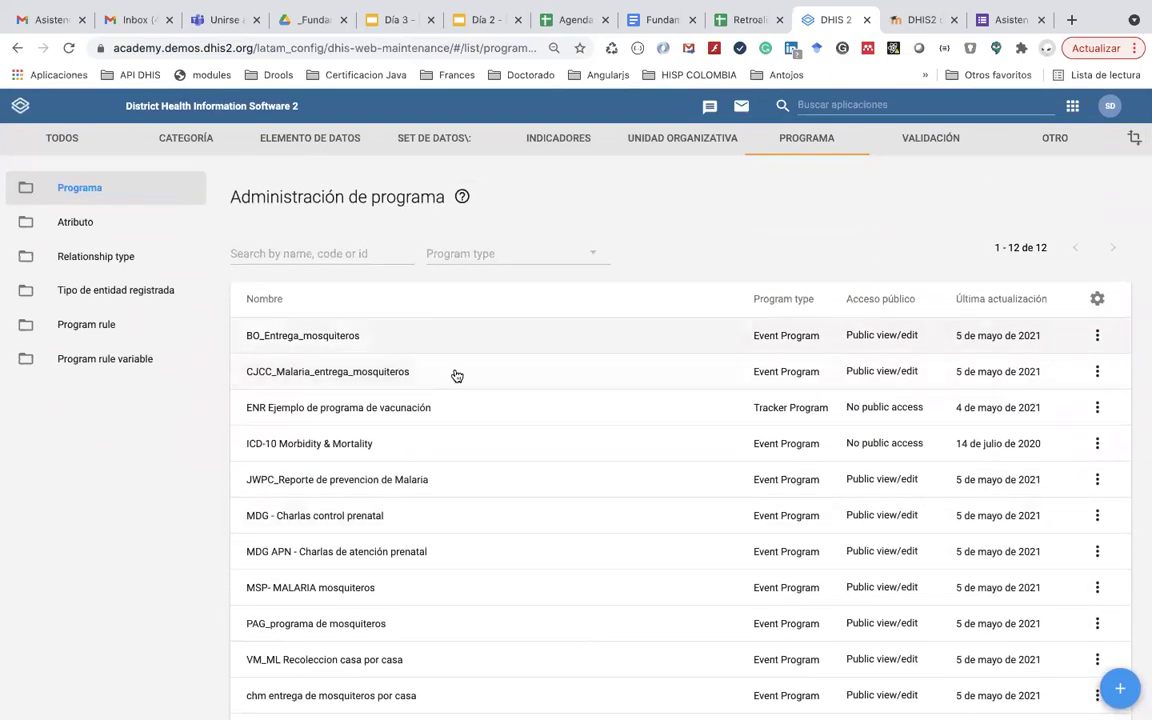
scroll(450, 414, "down", 3)
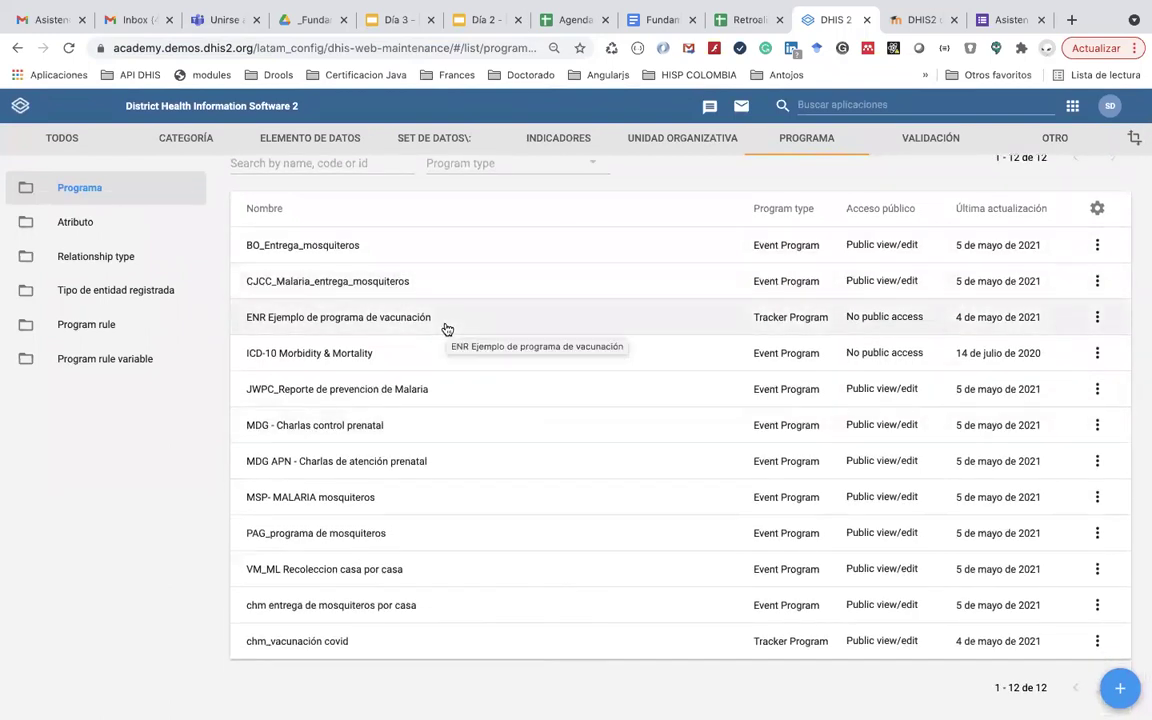
scroll(478, 535, "down", 1)
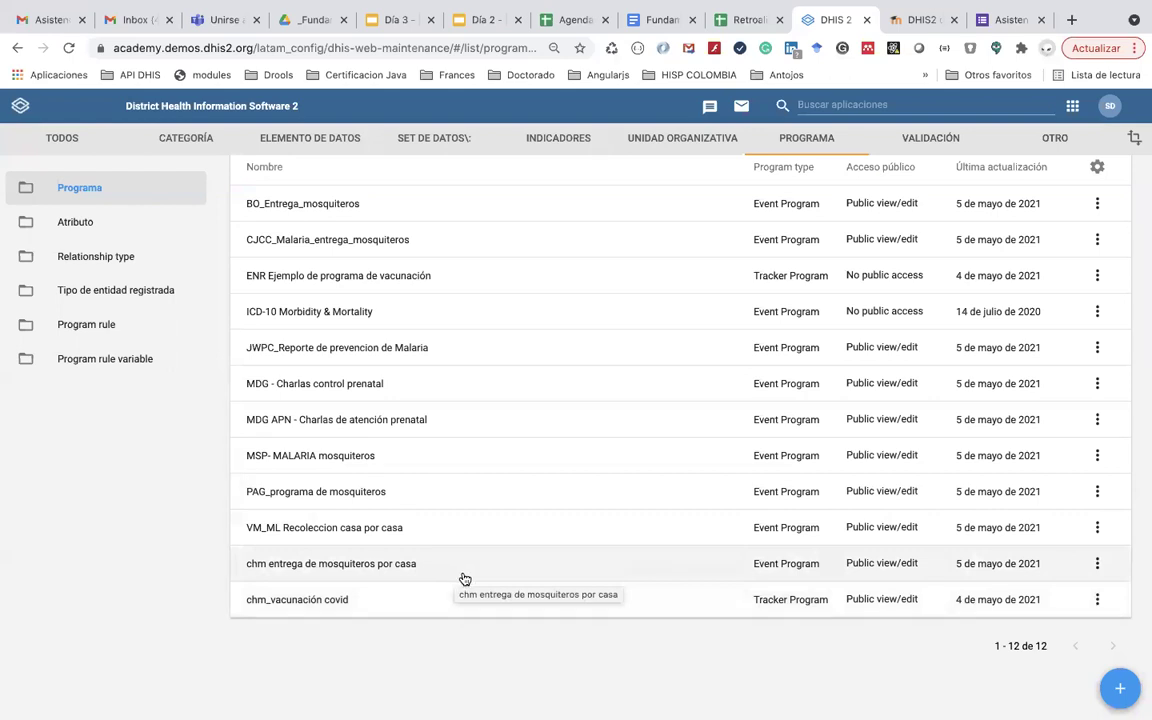
scroll(468, 576, "up", 3)
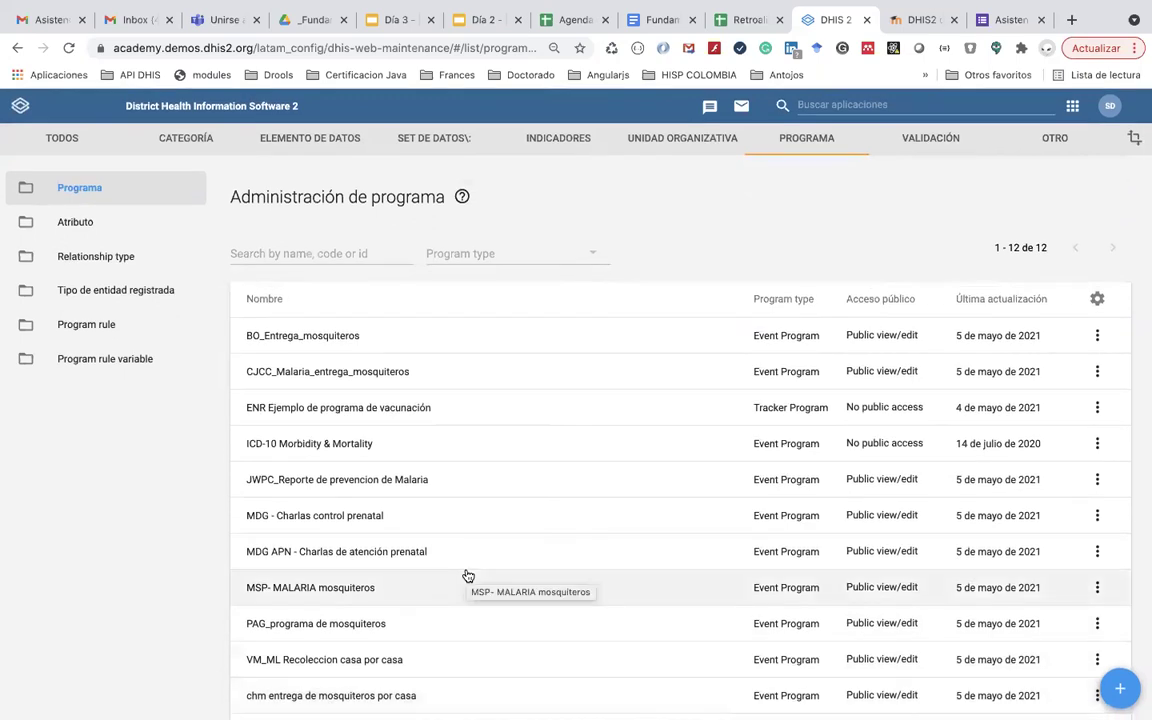
scroll(468, 576, "down", 3)
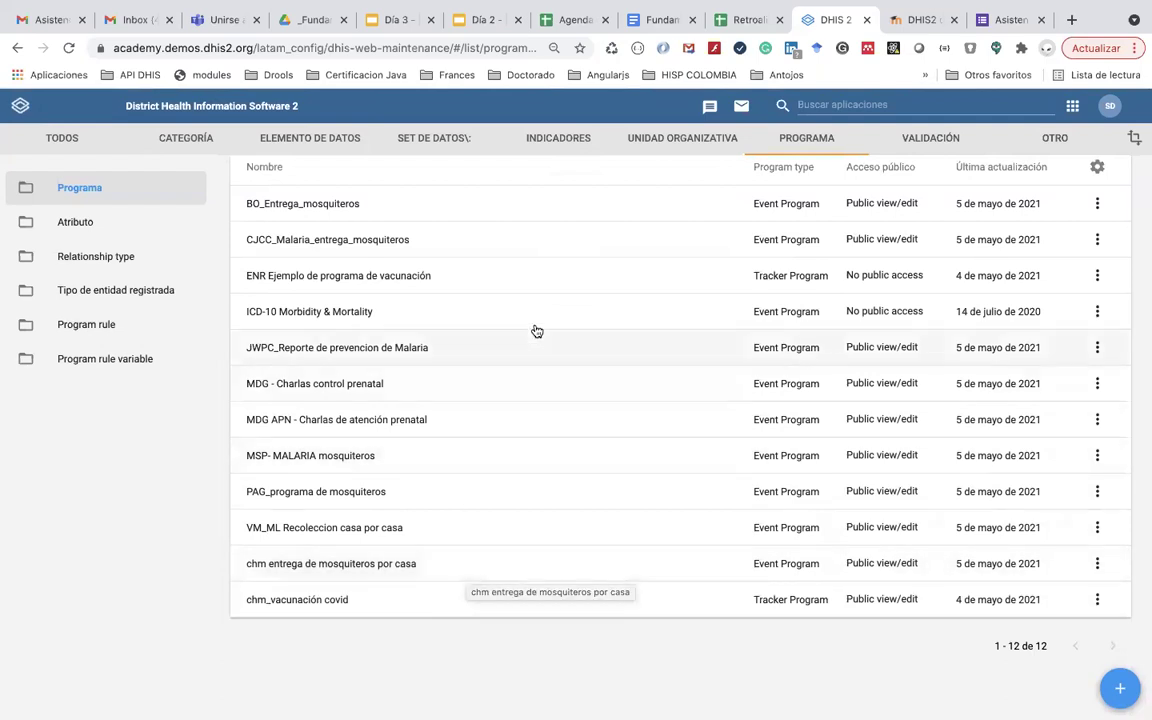
scroll(514, 352, "up", 3)
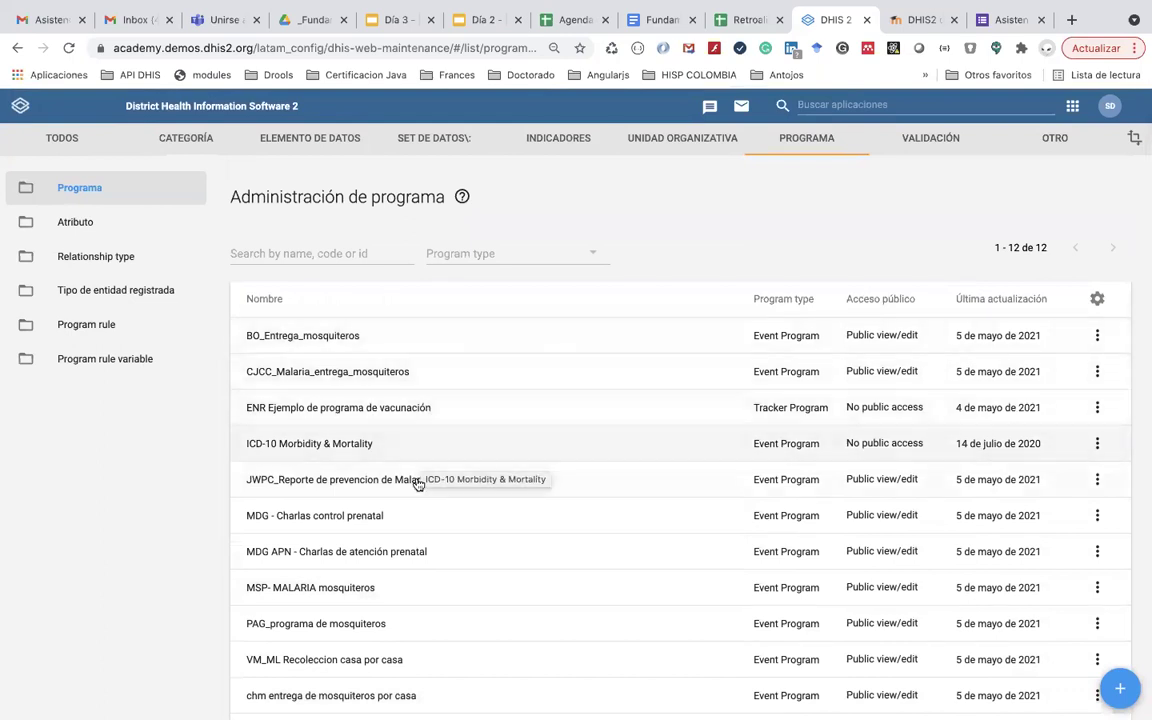
scroll(406, 560, "down", 3)
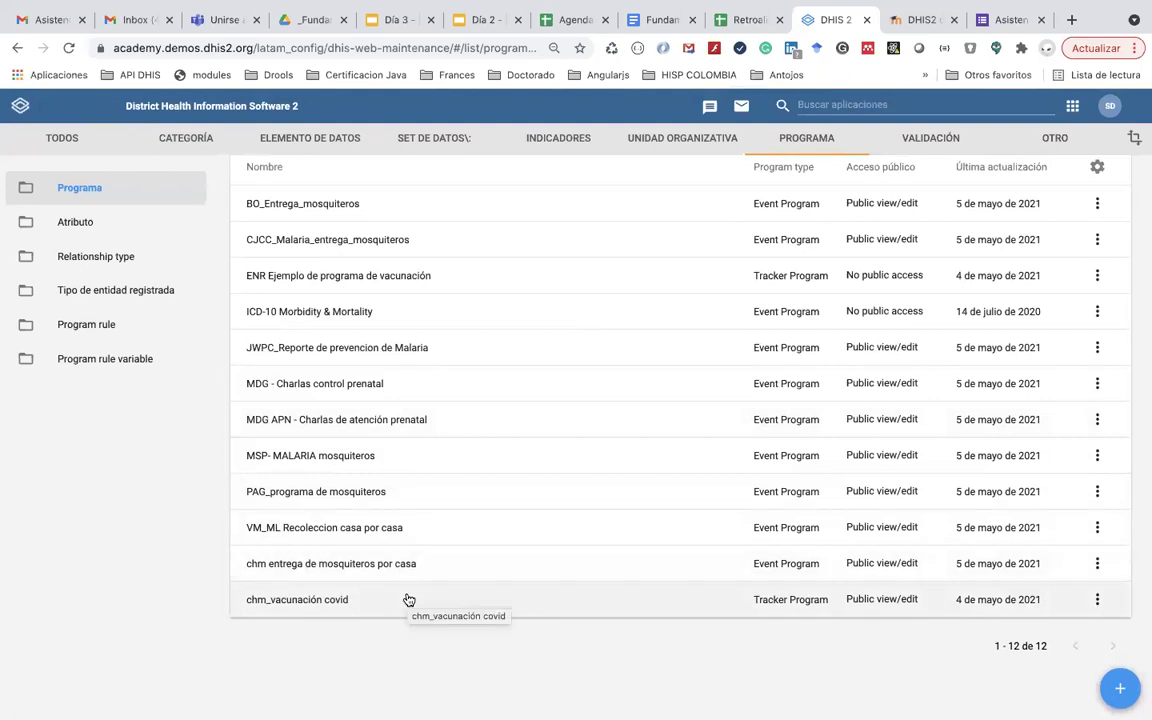
scroll(408, 600, "up", 1)
scroll(408, 600, "down", 1)
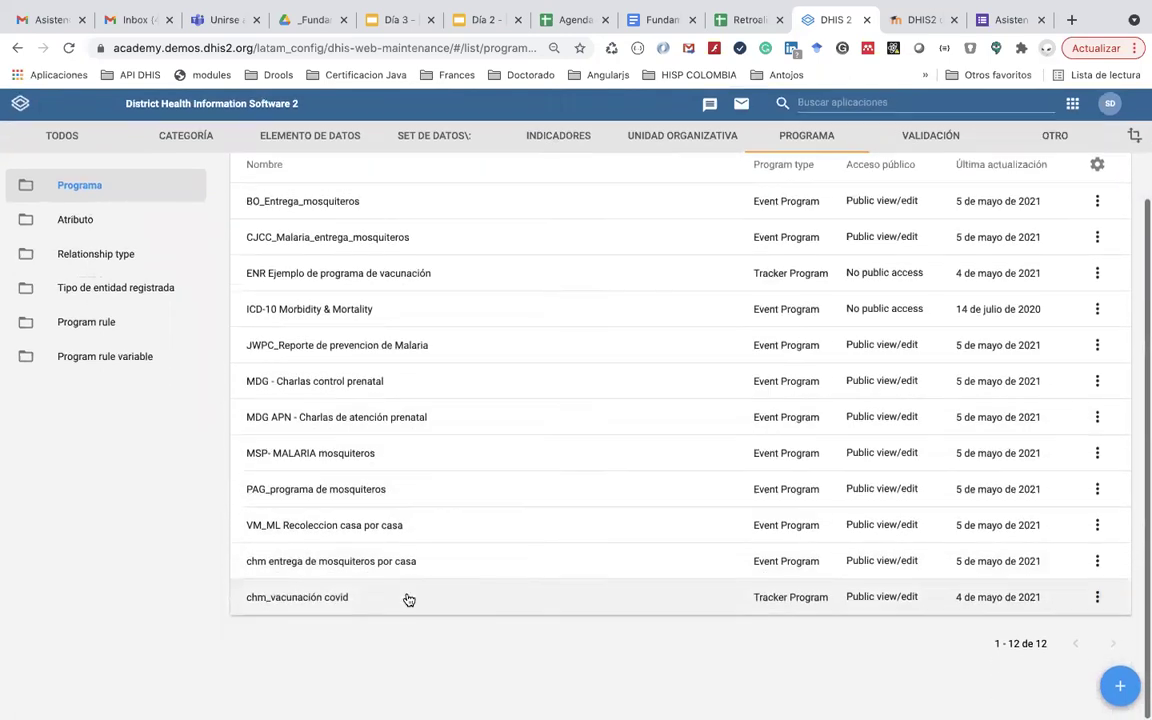
- Reload again so the list shows 13 programs, including CERO_Programa Prevención Malaria
left_click(403, 48)
key("Return")
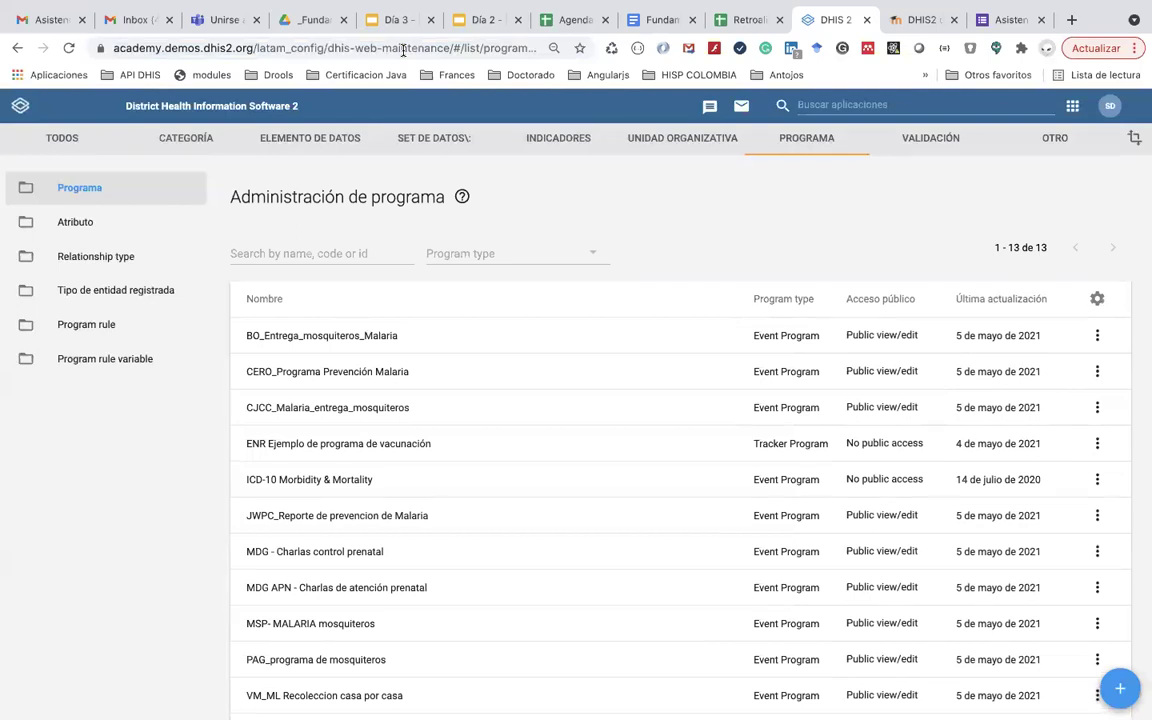
scroll(553, 213, "down", 3)
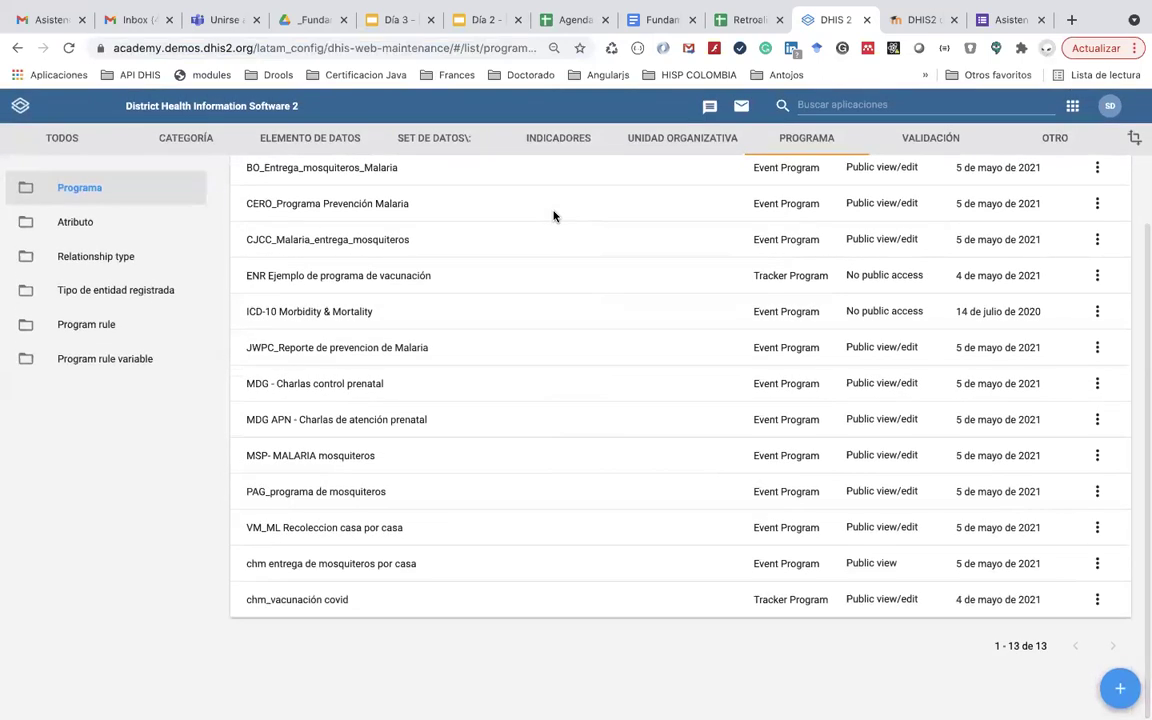
scroll(555, 217, "up", 3)
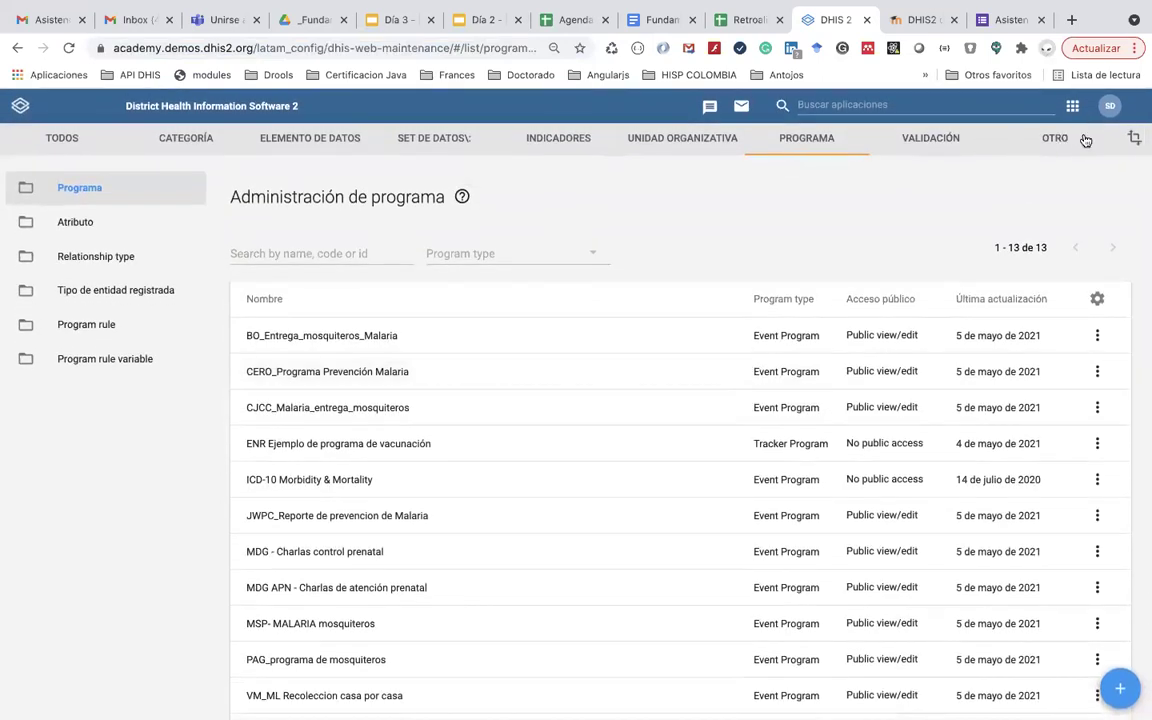
left_click(1073, 106)
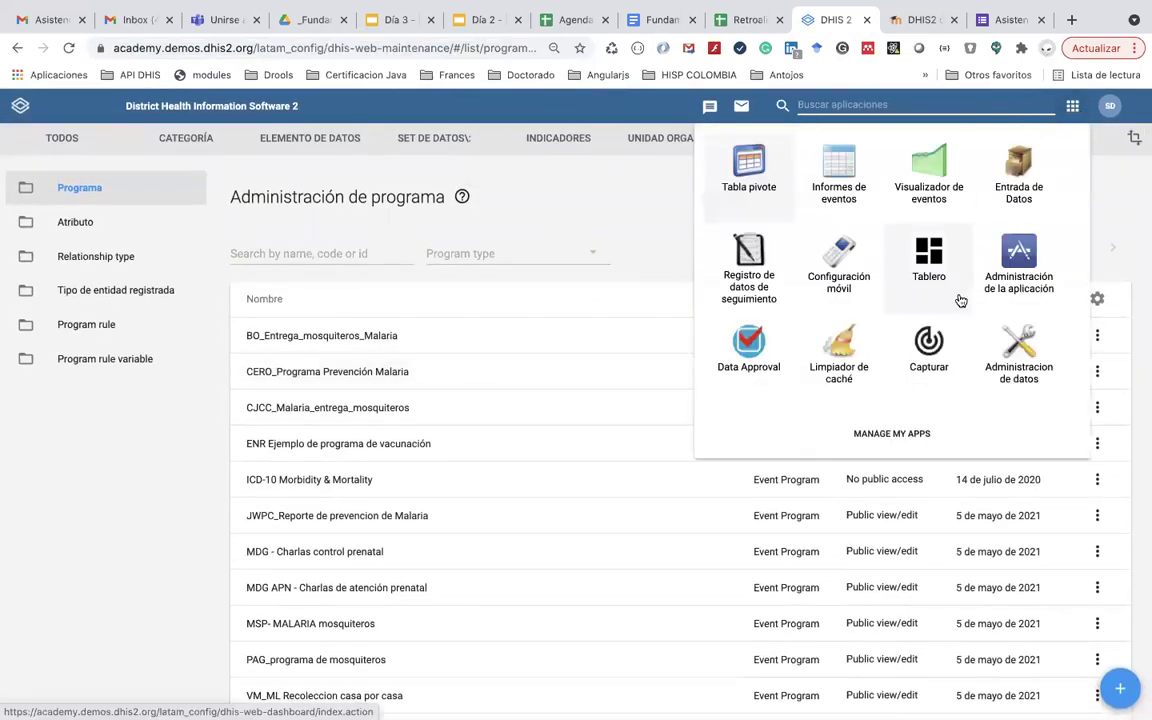
- In Capturar, select JM_México and begin a new MDG APN - Charlas de atención prenatal event
scroll(940, 298, "down", 1)
left_click(929, 292)
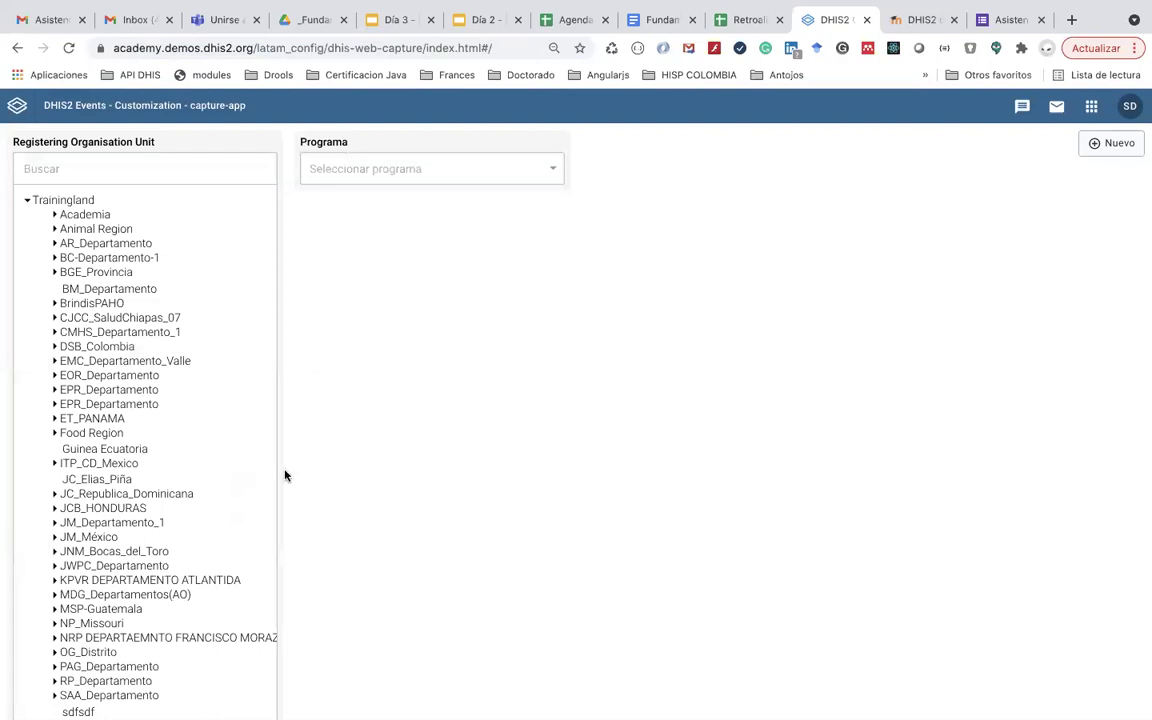
scroll(244, 532, "down", 2)
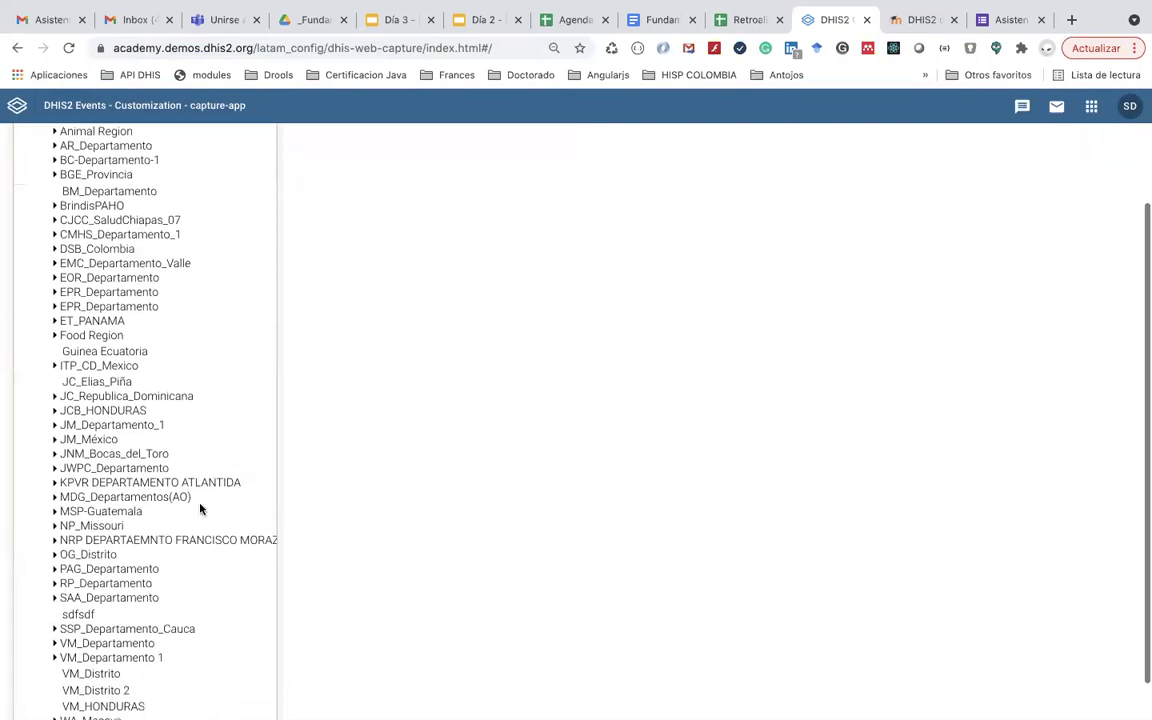
left_click(54, 441)
left_click(79, 442)
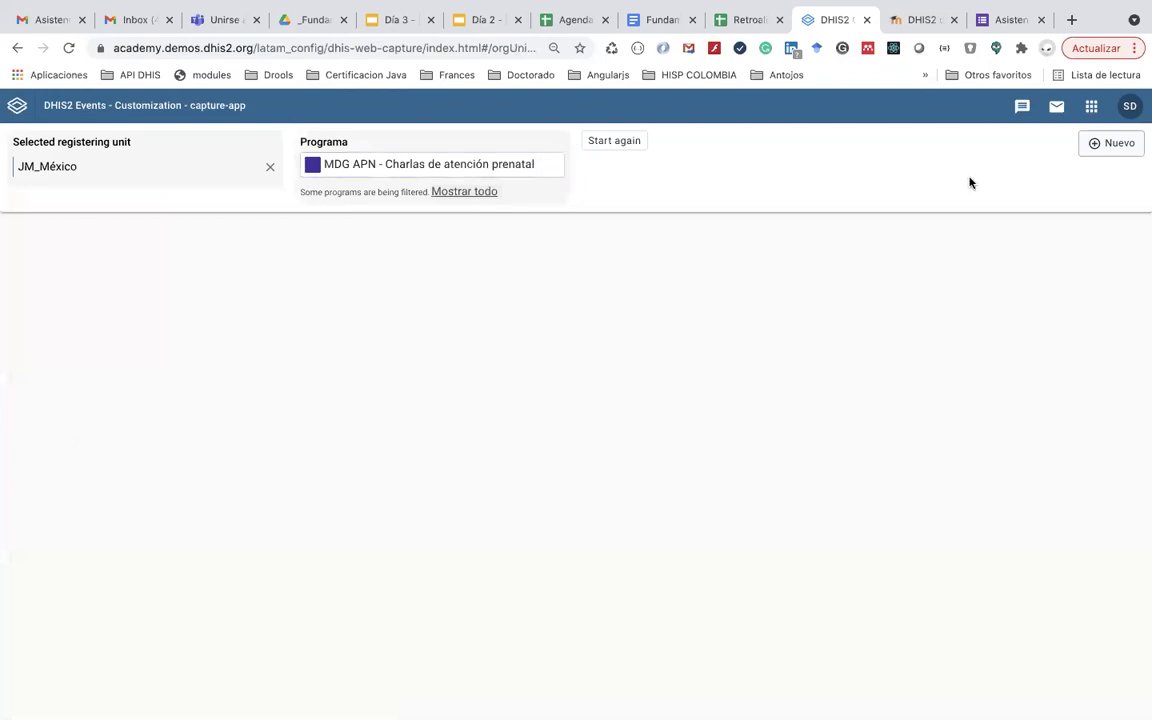
left_click(1107, 151)
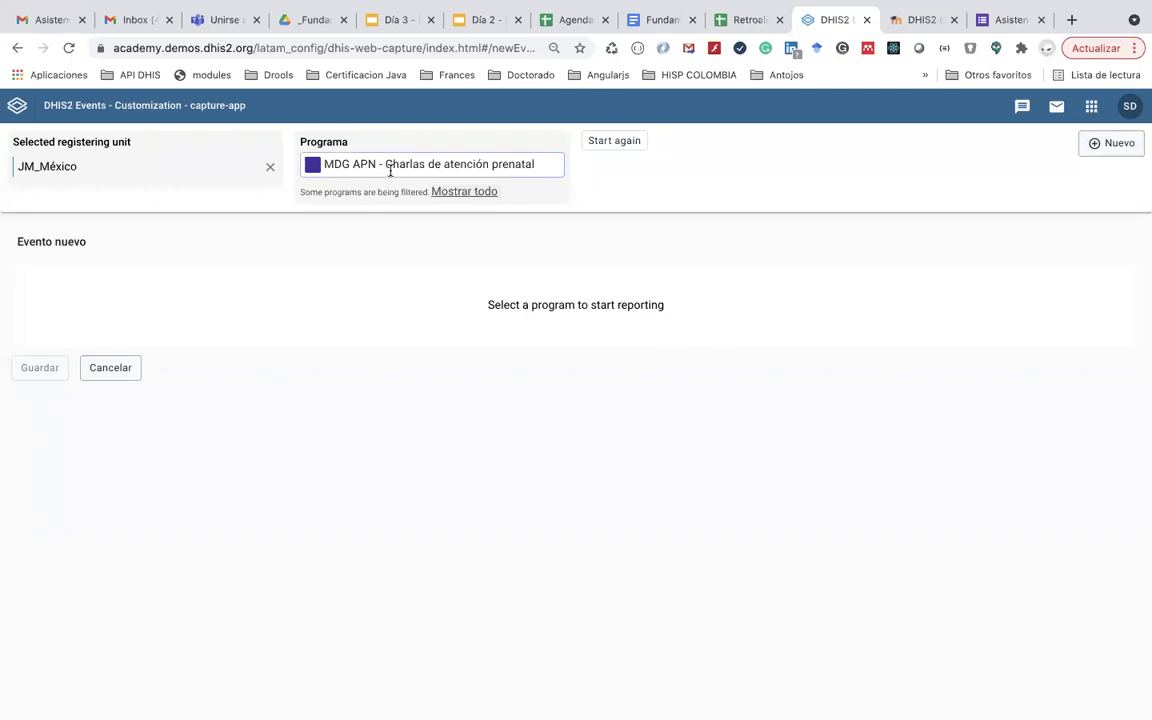
left_click(239, 342)
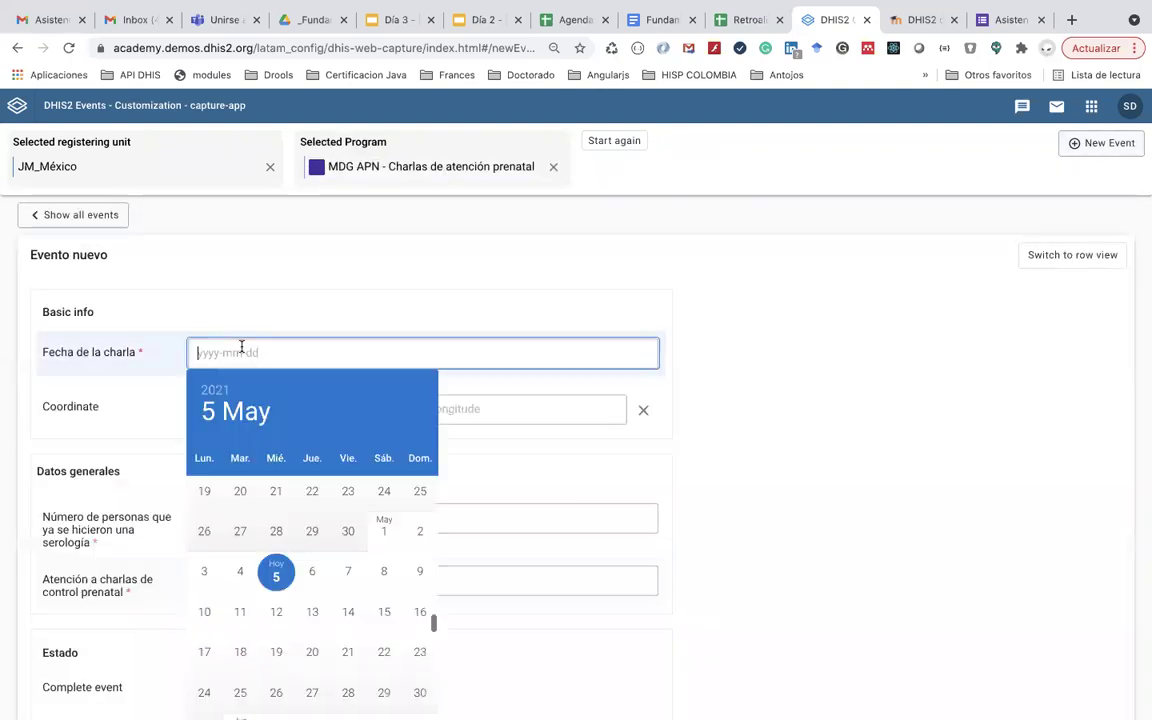
- Set Fecha de la charla to 2021-05-05 and bring up the coordinate map
left_click(275, 573)
left_click(265, 412)
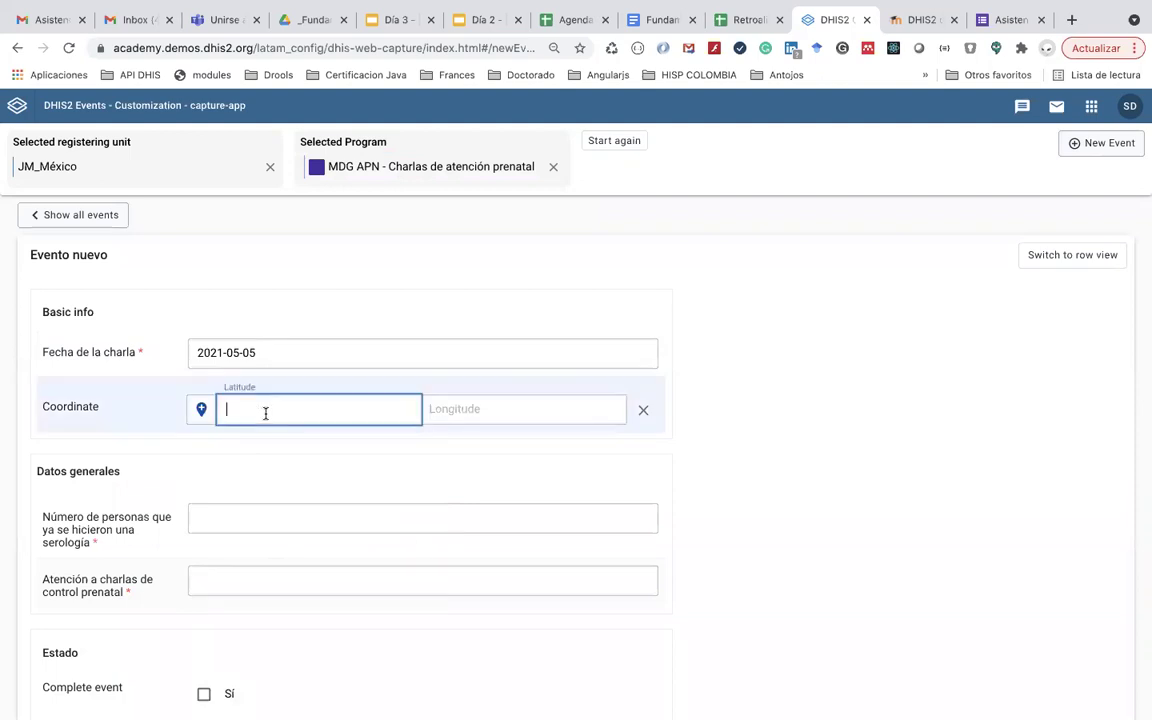
left_click(200, 410)
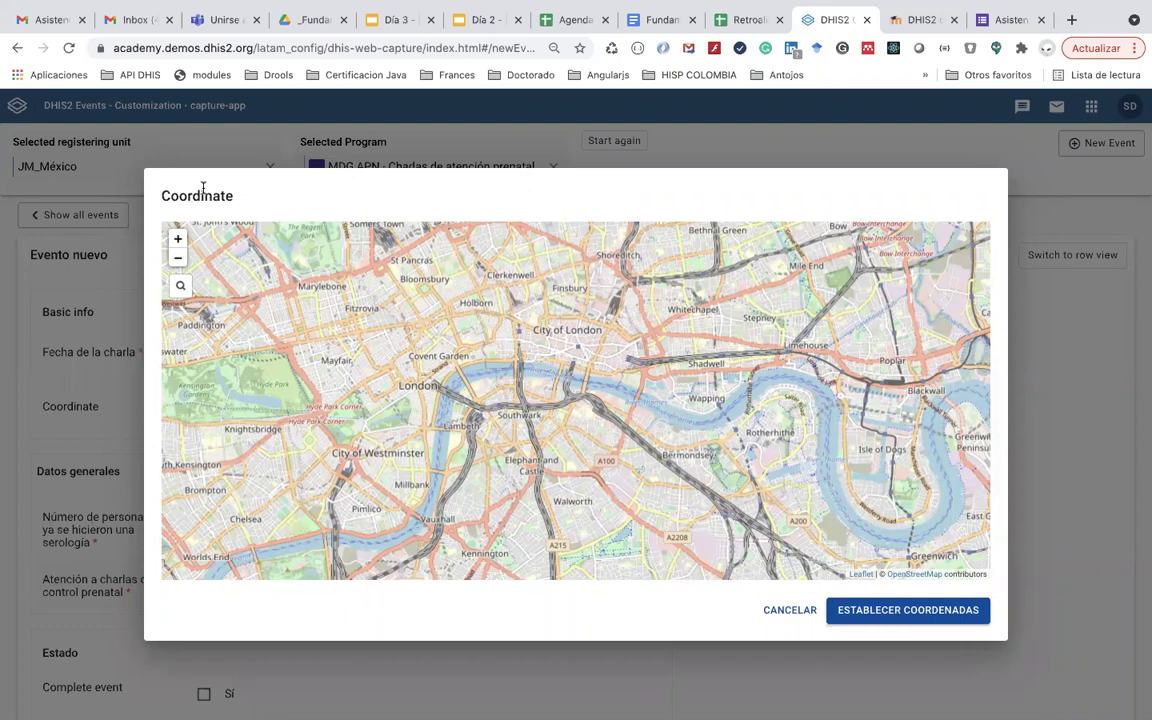
- Search 'Alcaldía de Bogotá' and set the coordinate at Alcaldía Mayor de Bogotá
left_click(180, 286)
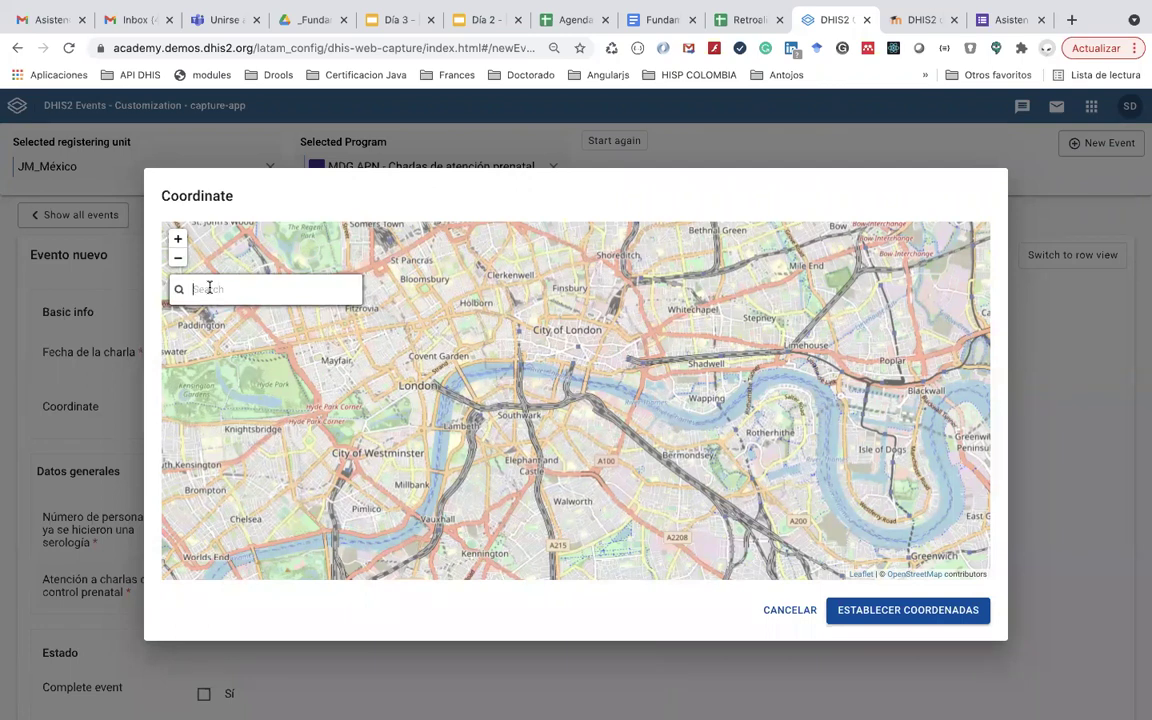
type("Calle")
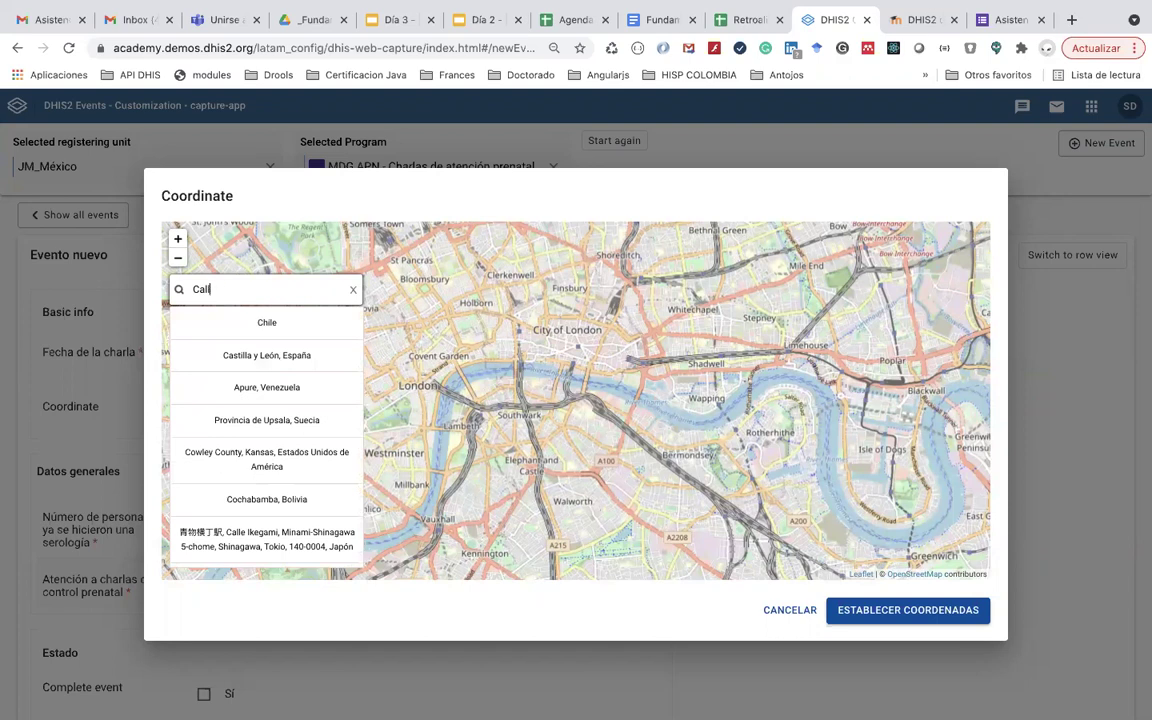
key("BackSpace")
key("BackSpace")
type("Alcaldía")
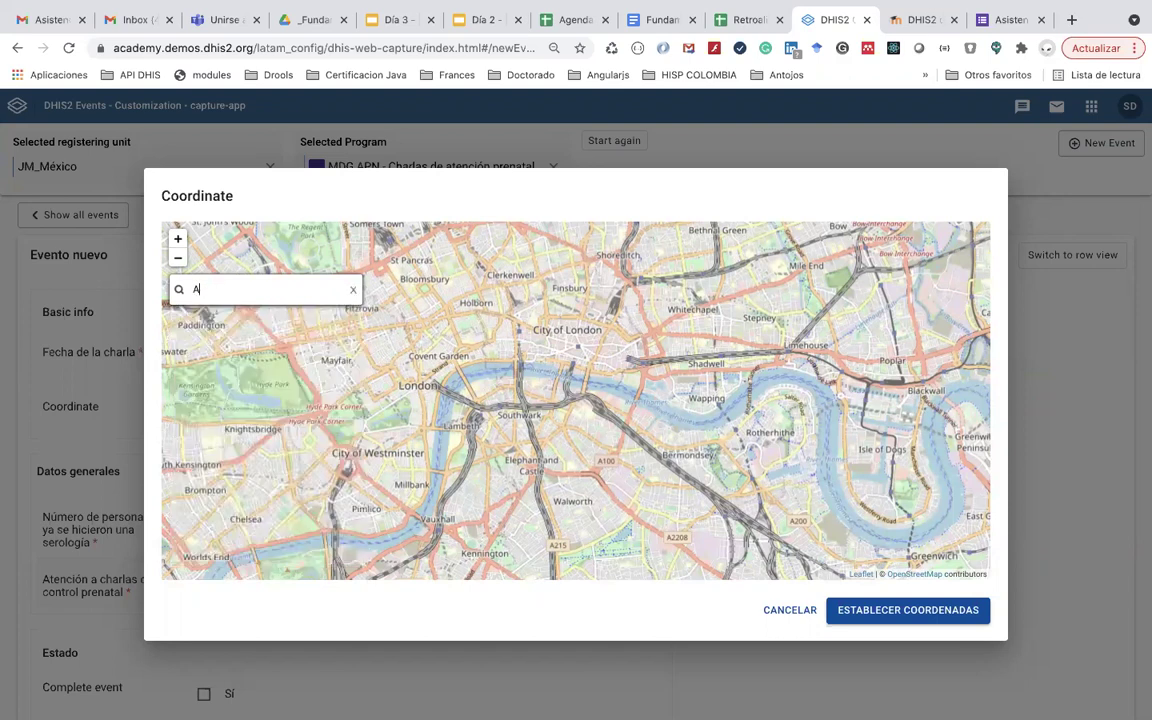
type("Popy")
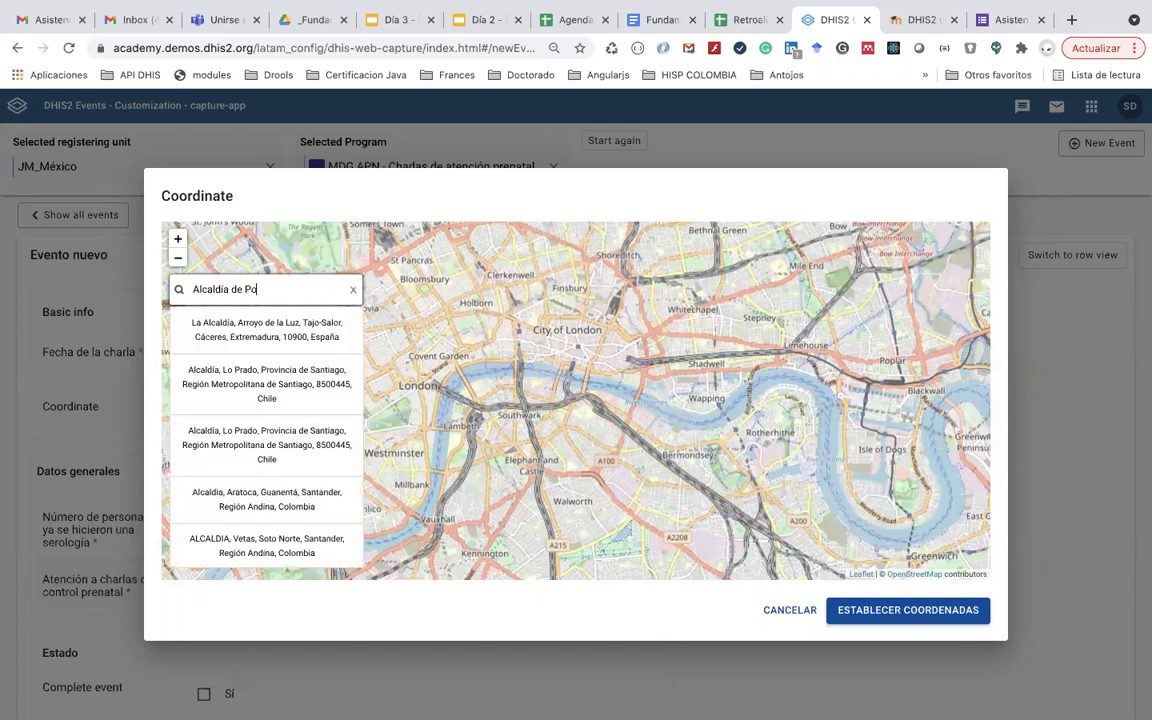
key("BackSpace")
key("BackSpace")
key("BackSpace")
key("BackSpace")
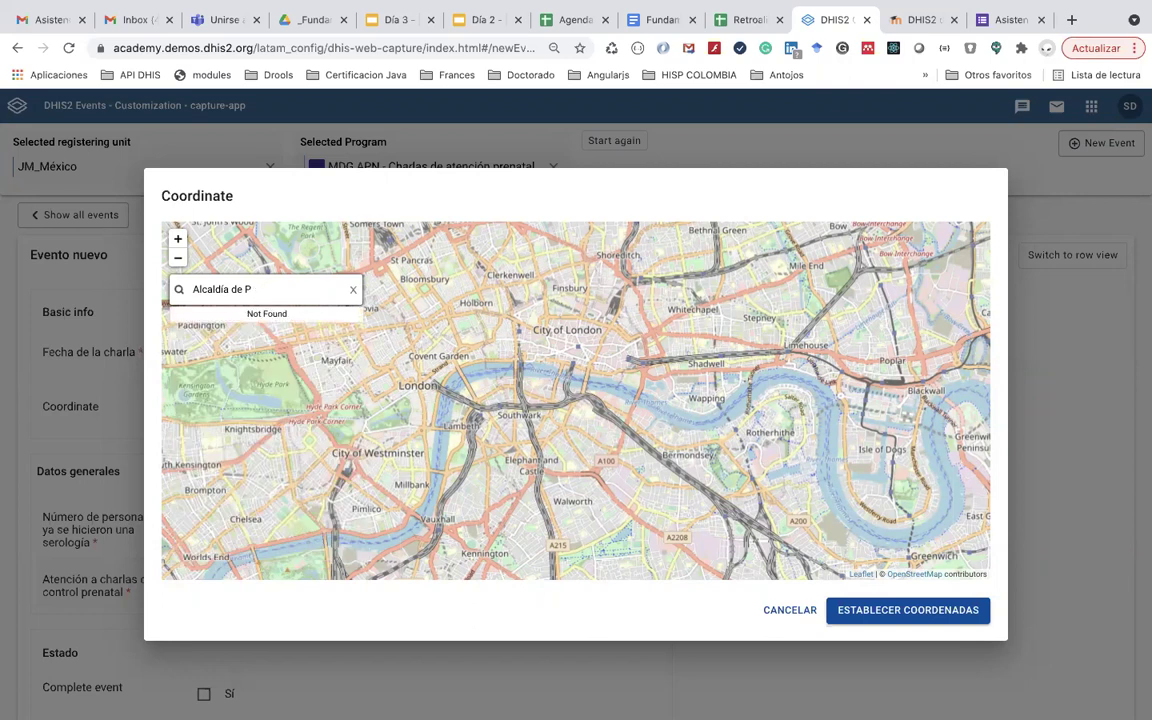
type("Bogotá")
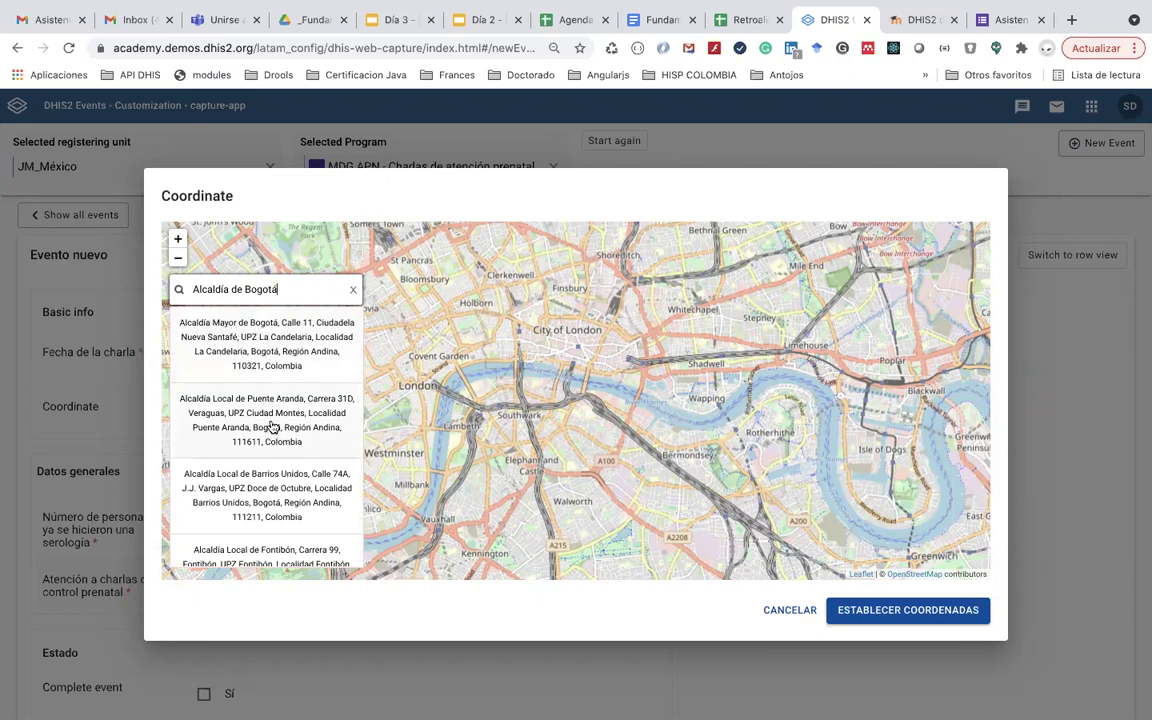
left_click(265, 326)
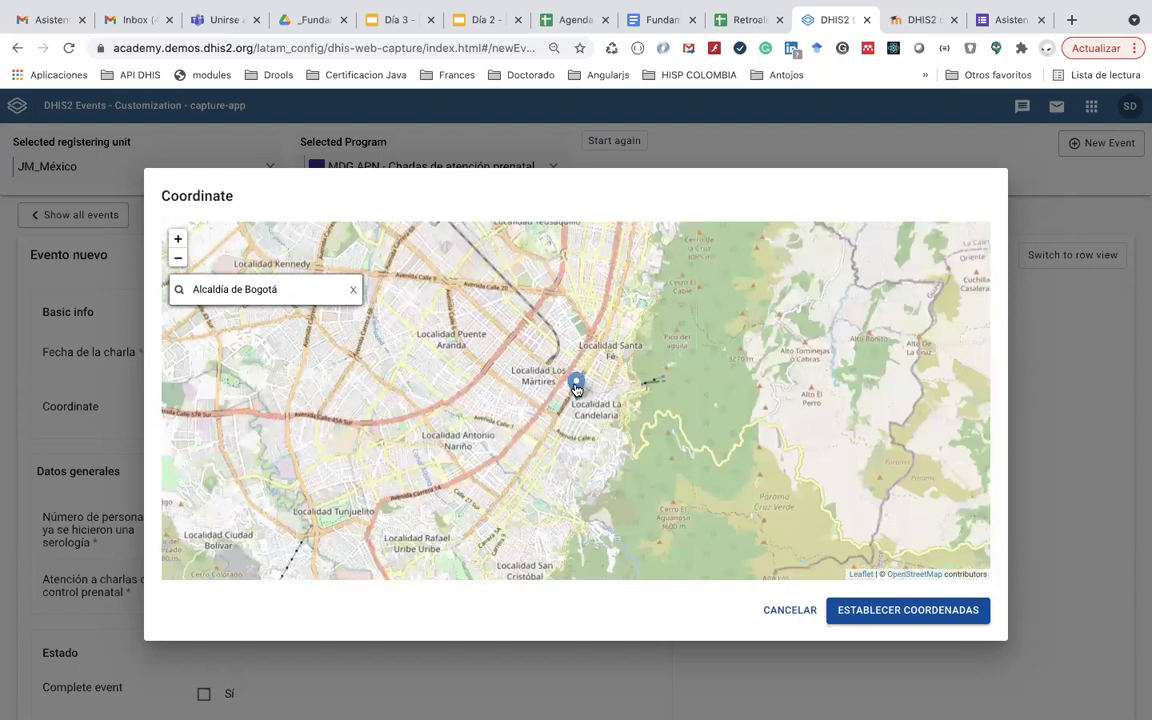
left_click(905, 617)
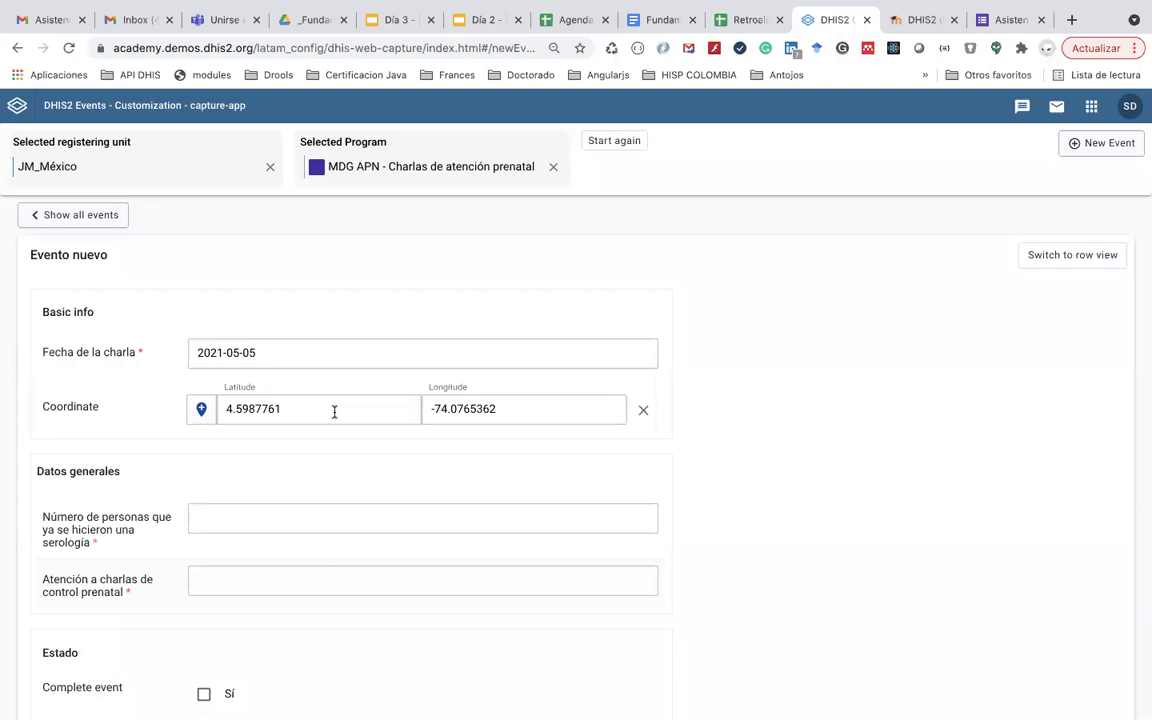
- Enter 12 people with serology and 12 talk attendees, mark complete, and save
scroll(334, 412, "down", 1)
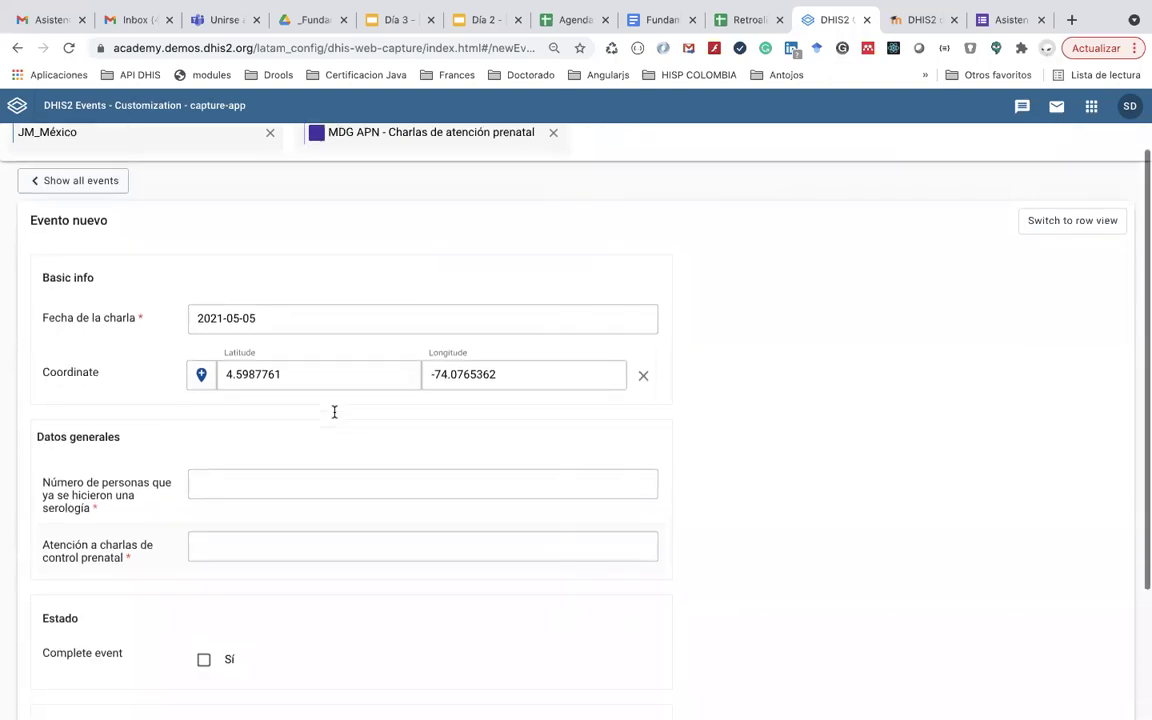
left_click(246, 482)
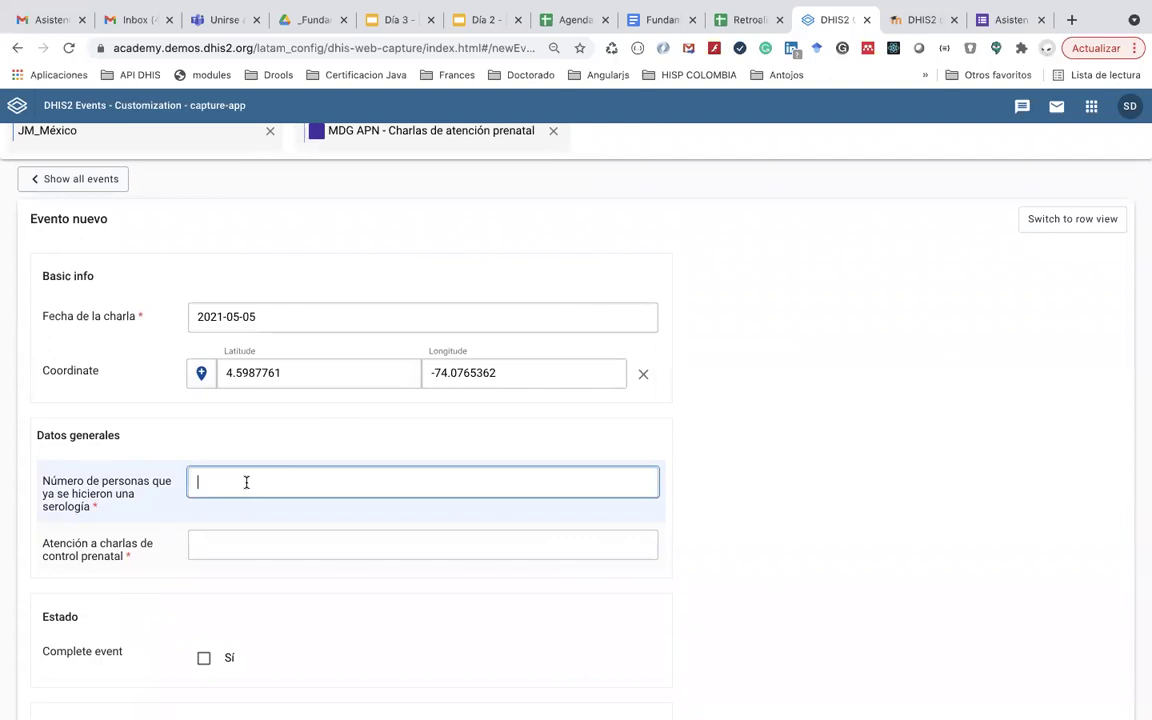
type("12")
left_click(234, 555)
type("12")
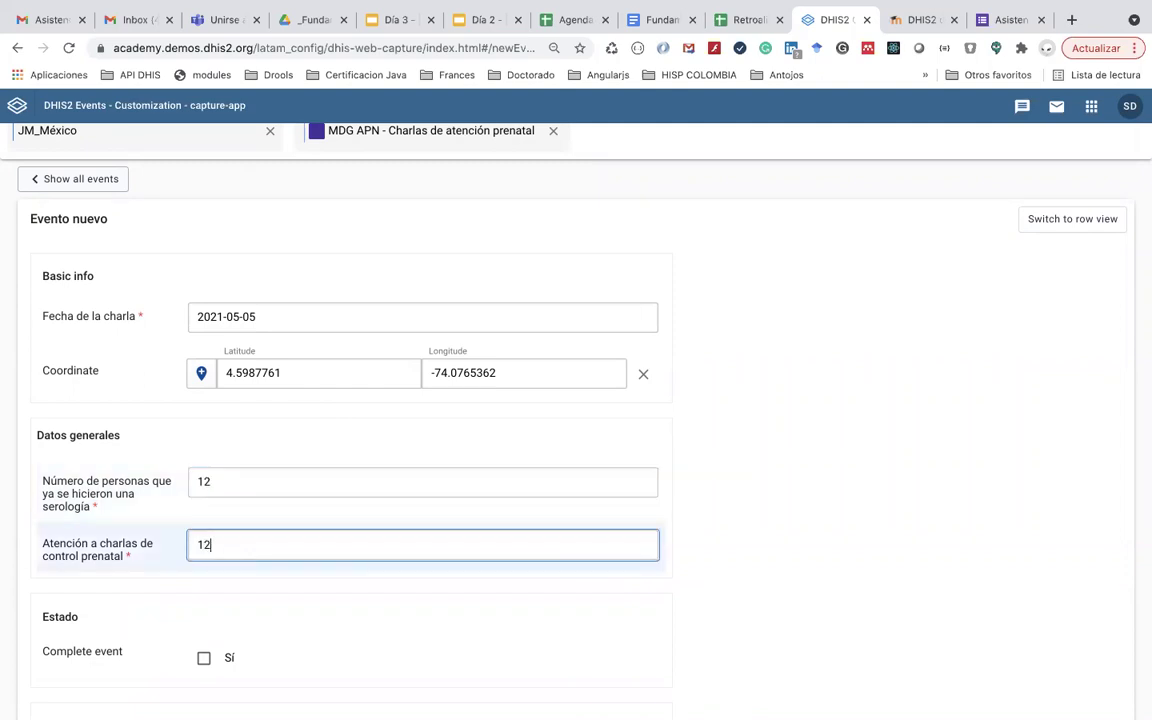
scroll(213, 566, "down", 3)
left_click(203, 488)
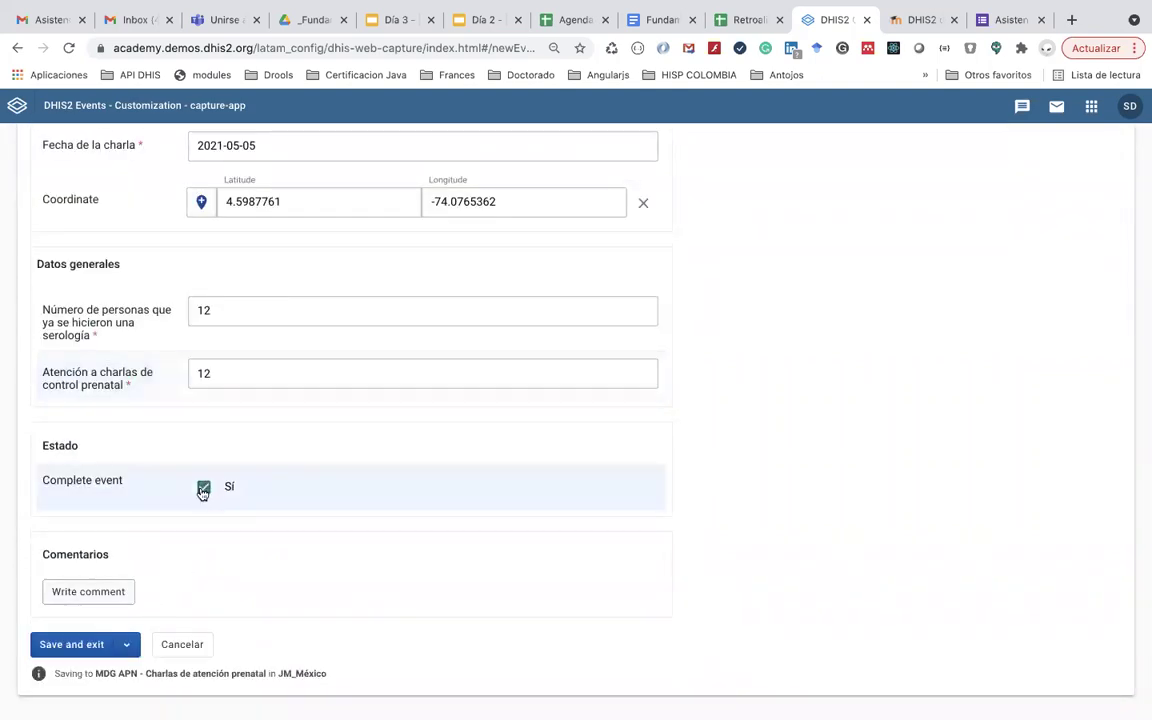
left_click(95, 643)
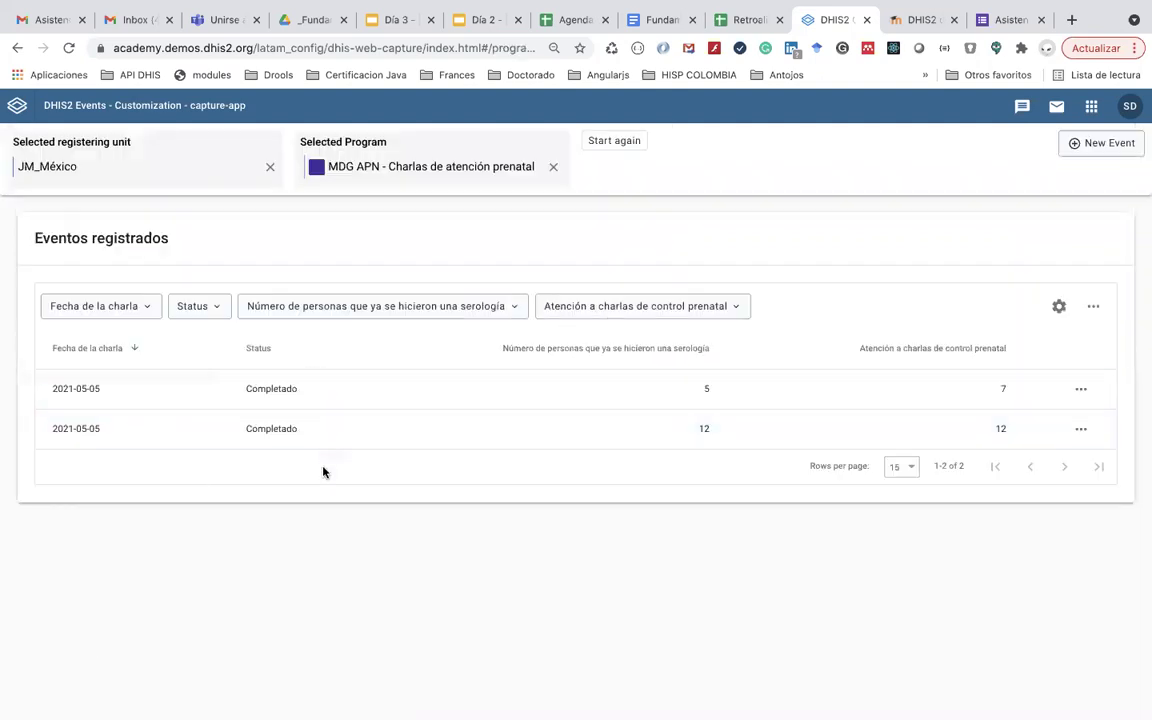
- Glance at Slack, then return to DHIS2 Capture for another new event
key("super+Tab")
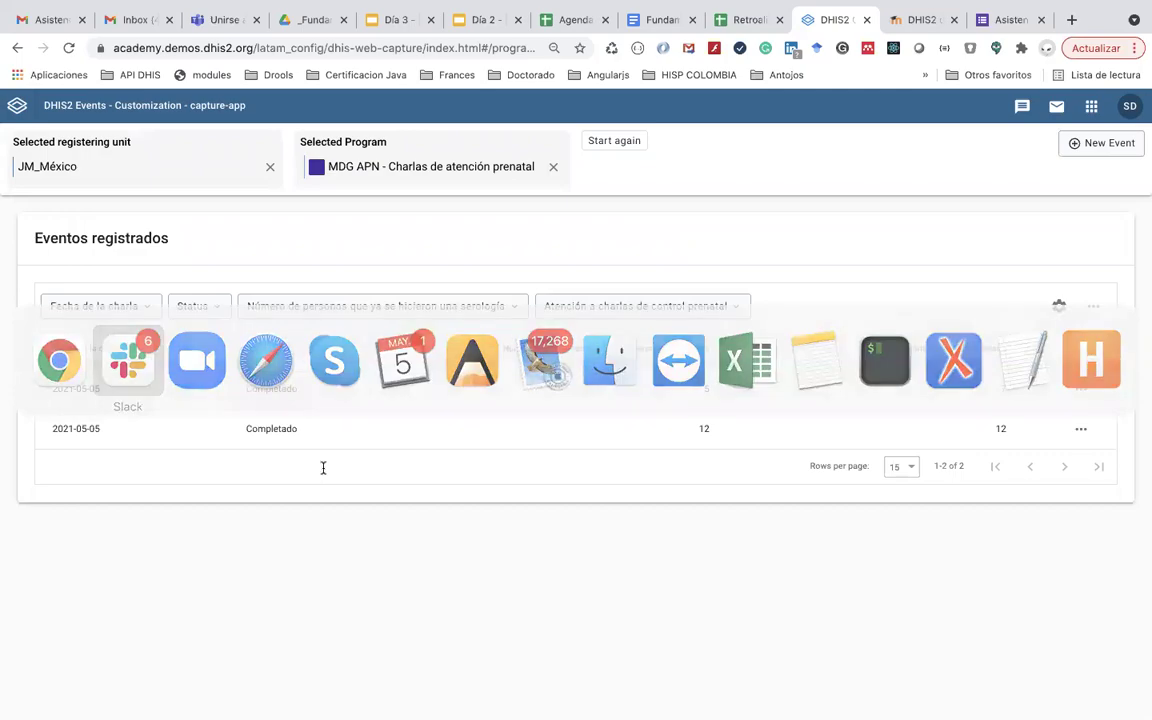
key("super+Tab")
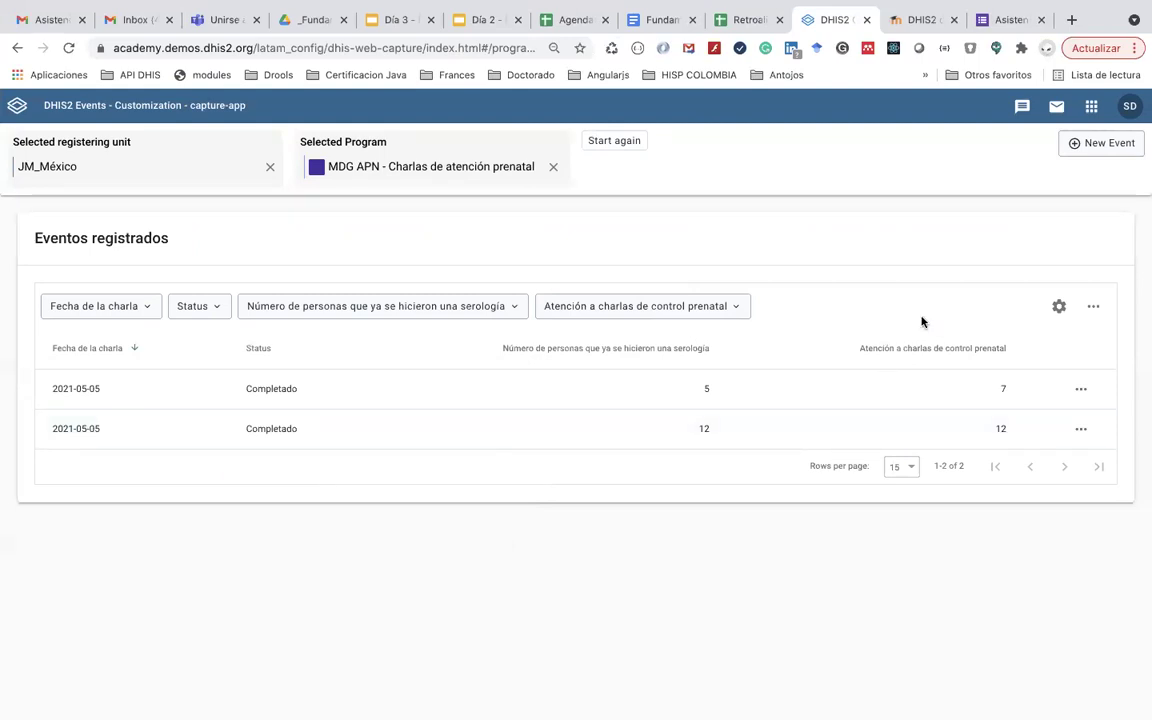
left_click(1090, 150)
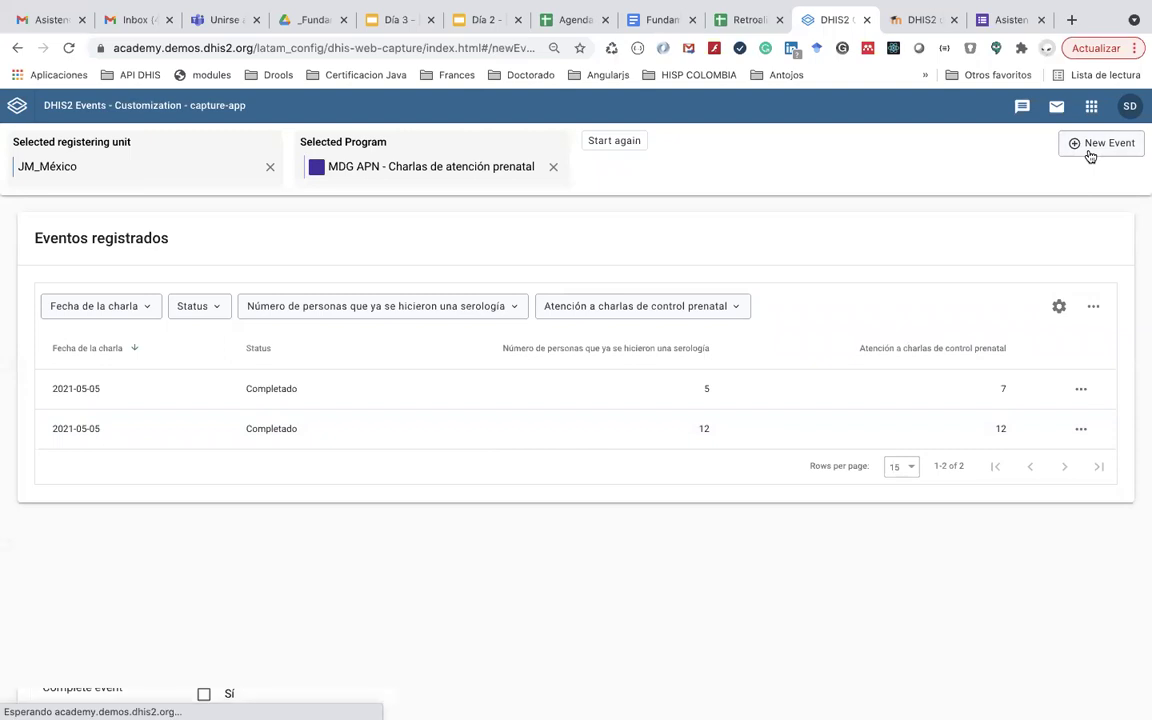
- Date the talk 2021-05-05 and set its coordinates from the 'La hacienda en cali' map search
left_click(217, 350)
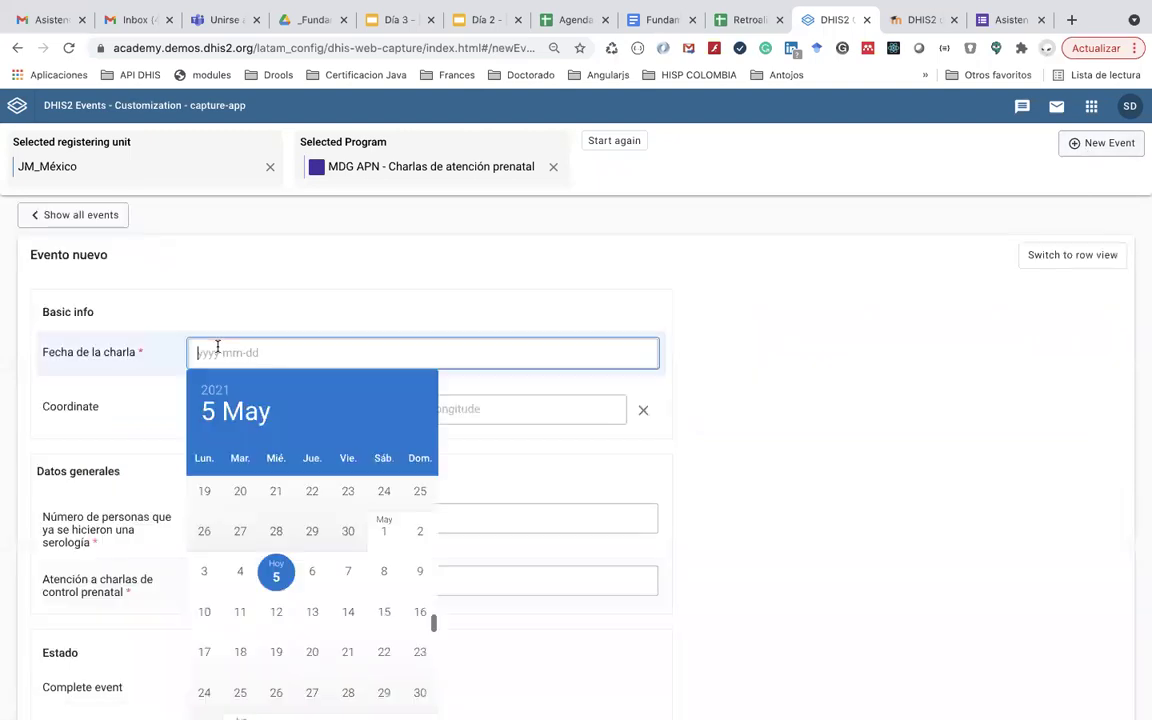
left_click(276, 572)
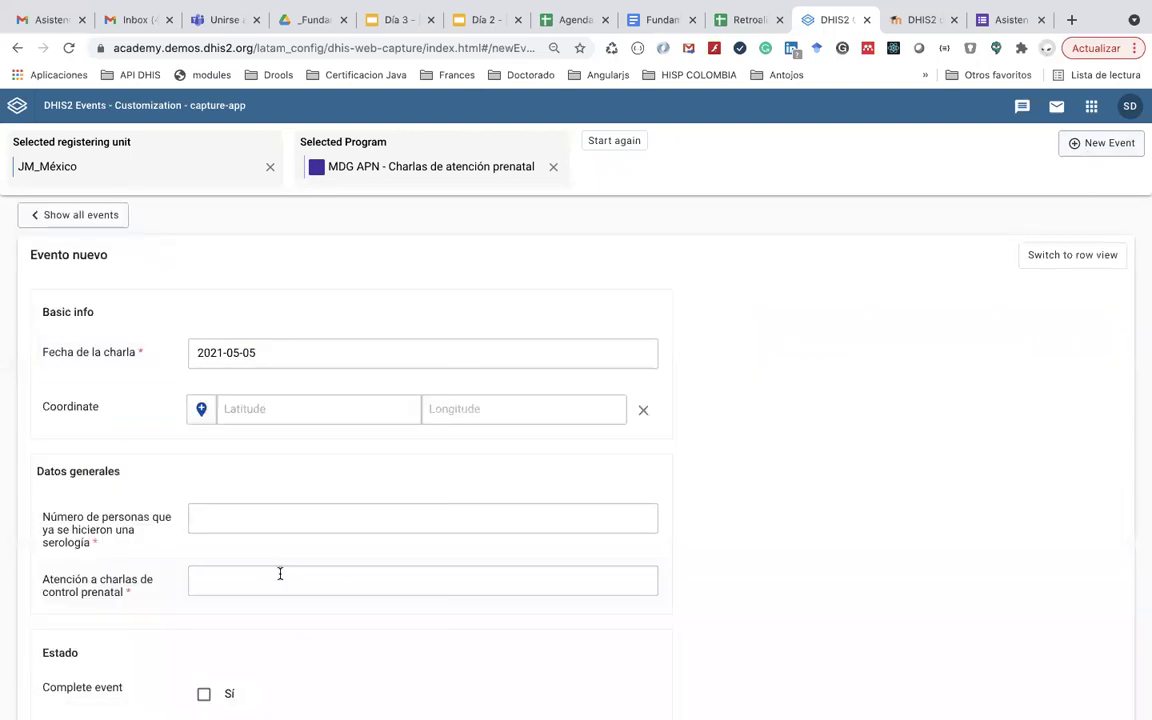
left_click(259, 409)
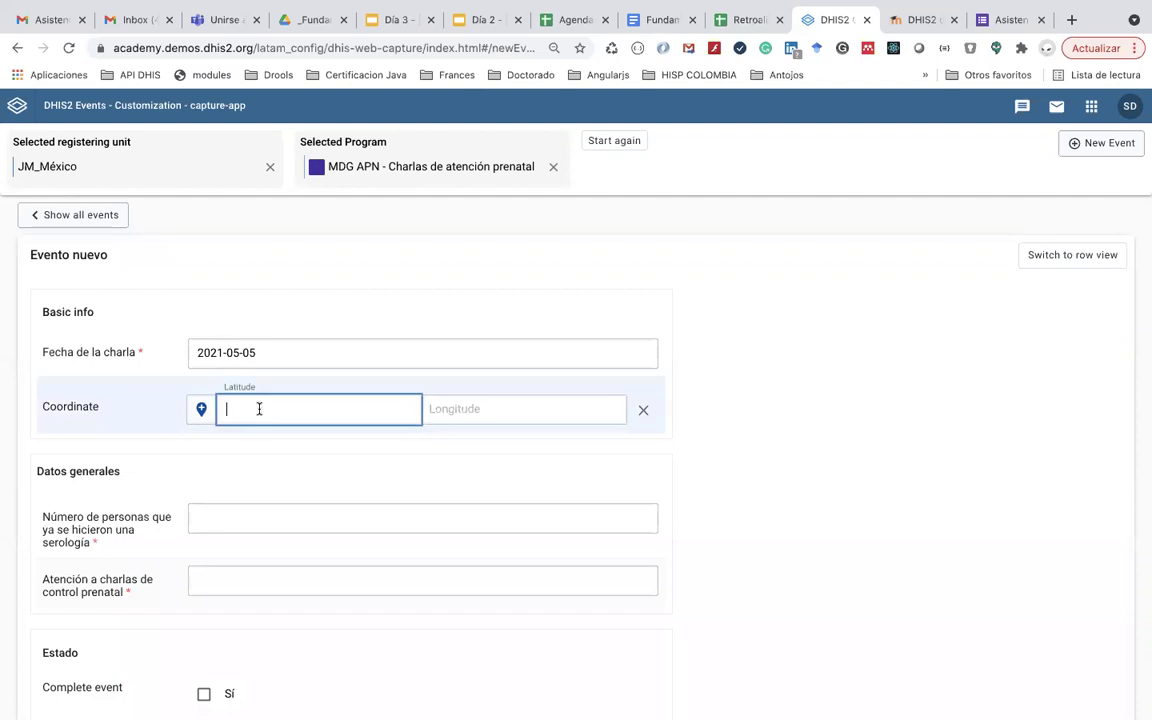
left_click(201, 409)
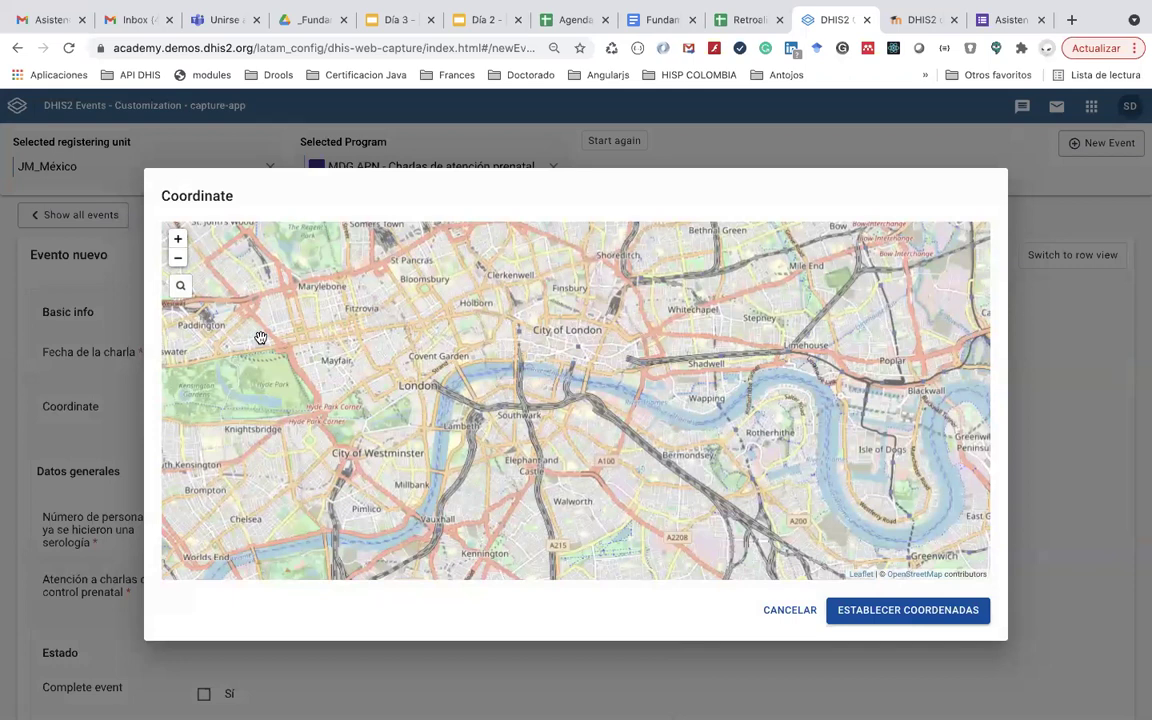
left_click(180, 286)
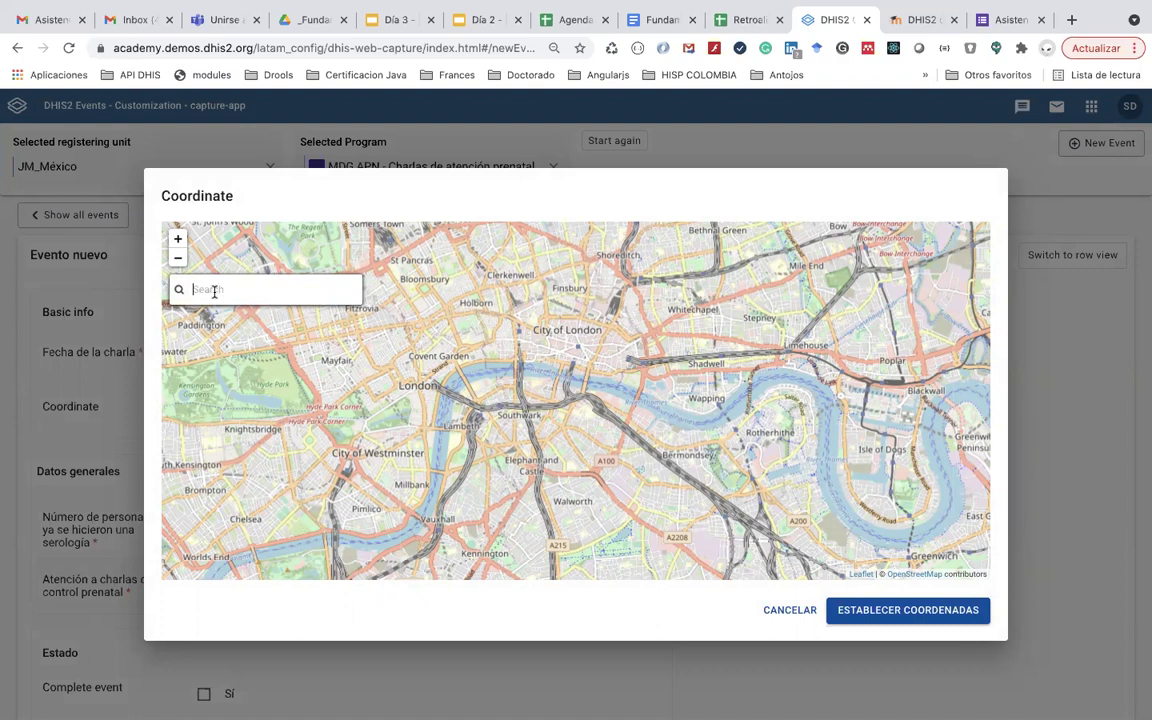
type("La")
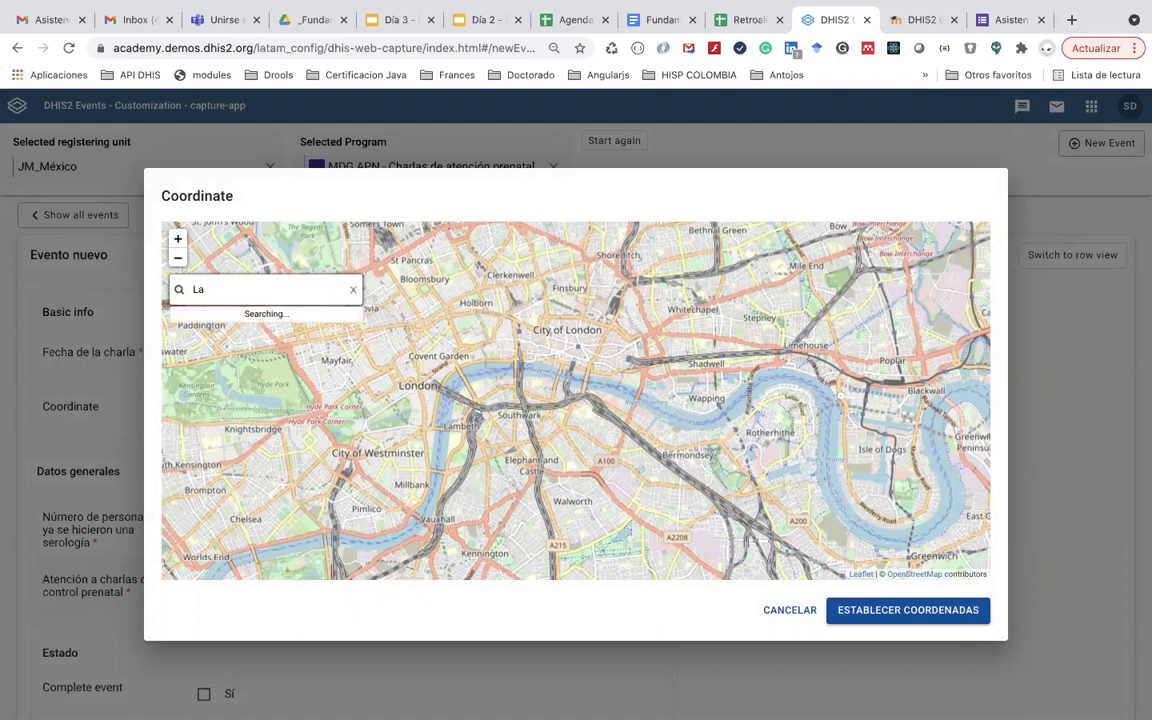
type(" hacienda en cali")
left_click(213, 332)
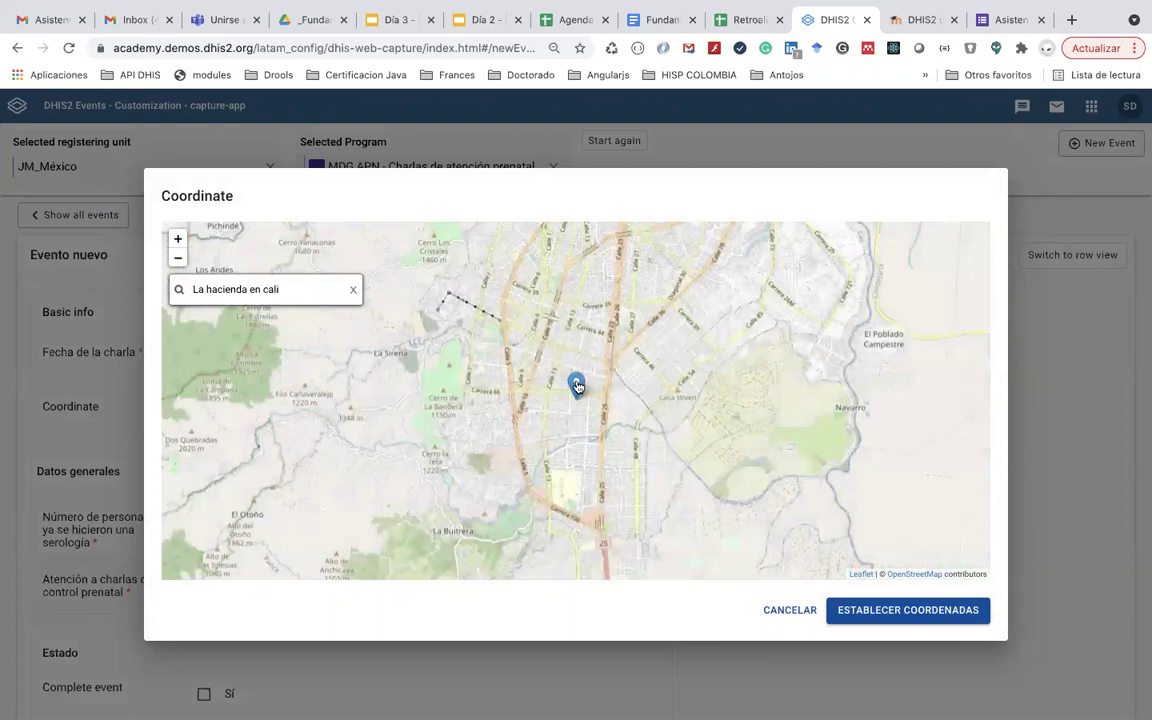
left_click(903, 612)
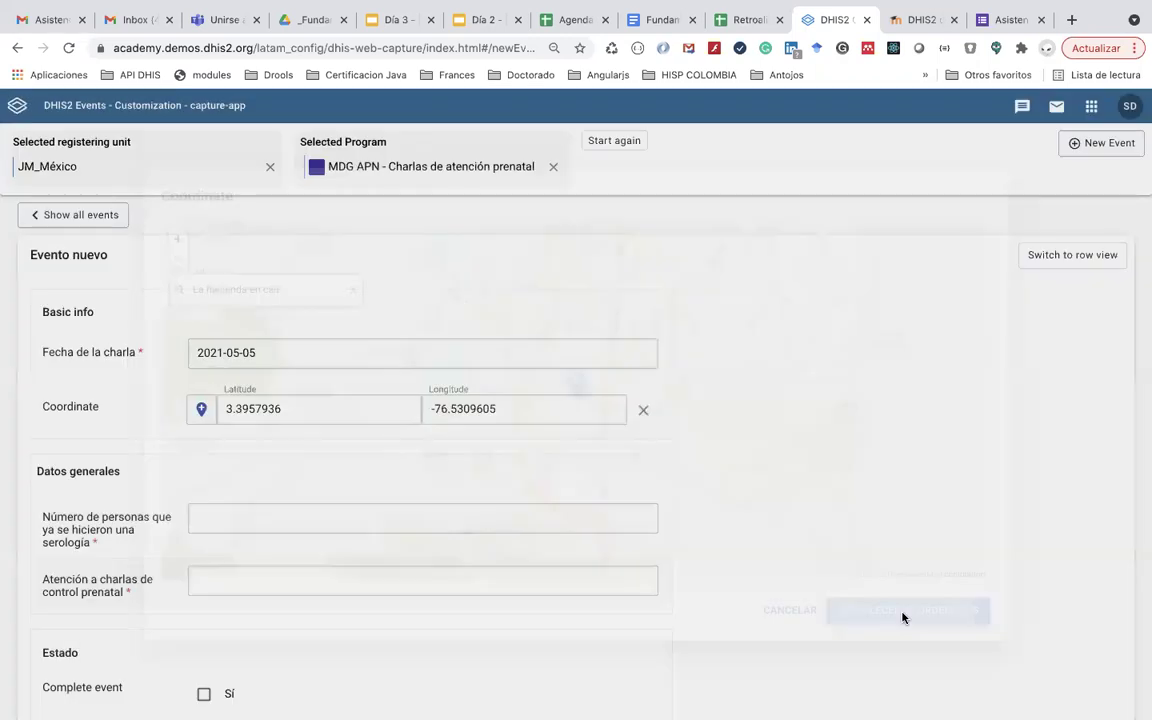
- Enter 14 serologies and 15 prenatal talk attendees, then save the event
left_click(234, 514)
type("14")
left_click(224, 576)
type("15")
scroll(237, 633, "down", 1)
scroll(237, 633, "down", 3)
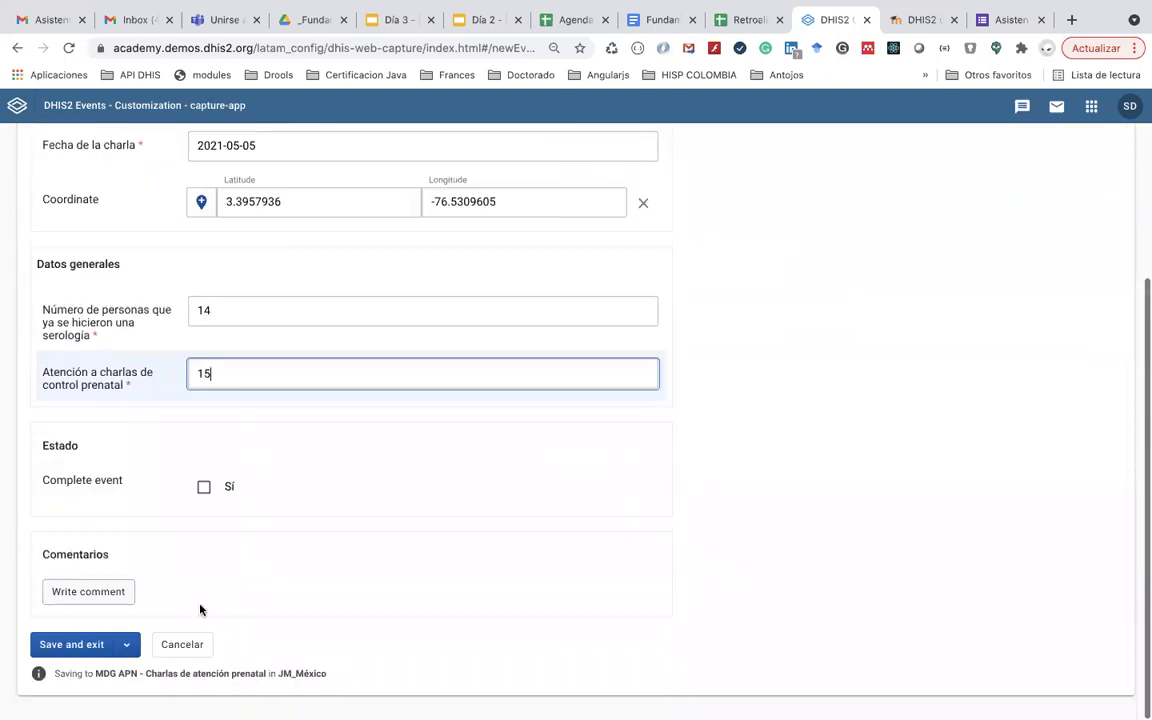
left_click(87, 645)
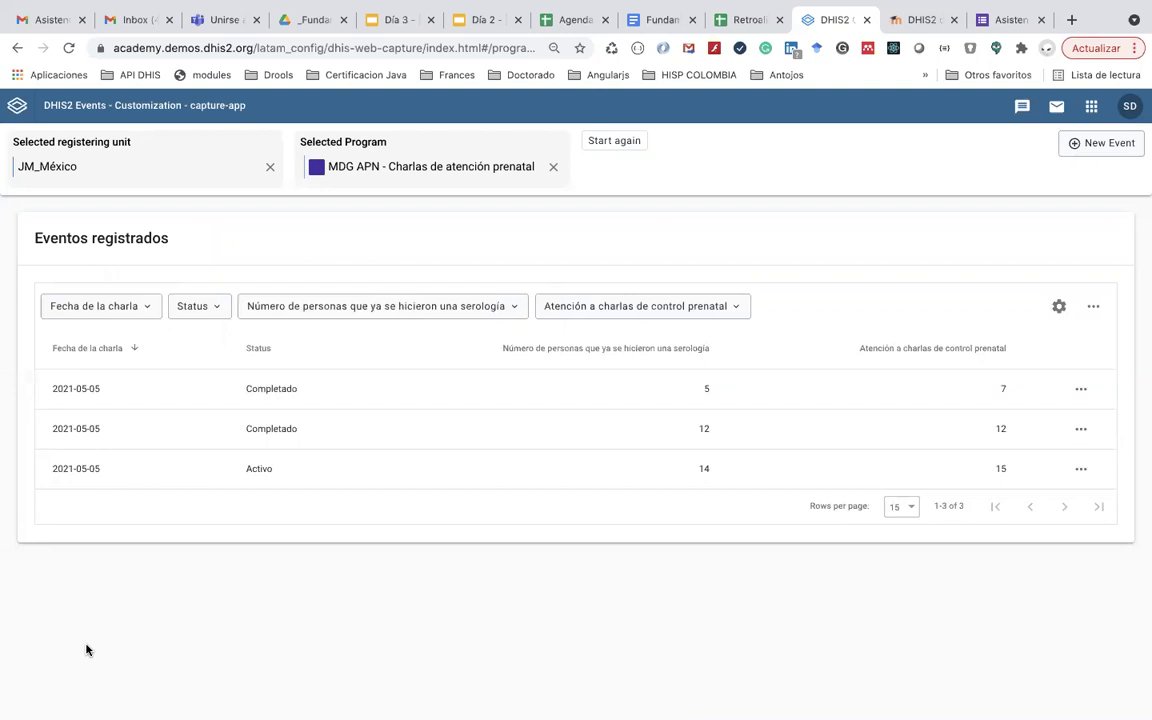
- Open Mantenimiento's Elemento de datos list via the 'man' app search, then switch to Slack
key("super+Tab")
left_click(1092, 106)
type("db")
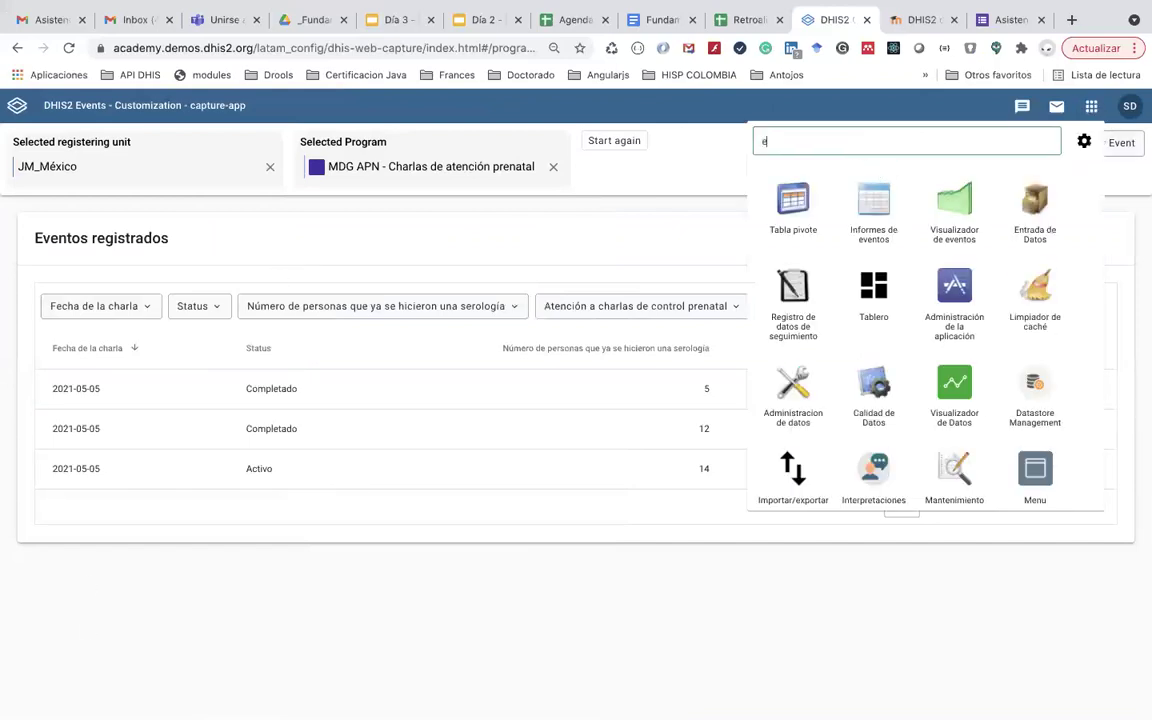
key("BackSpace")
key("BackSpace")
type("man")
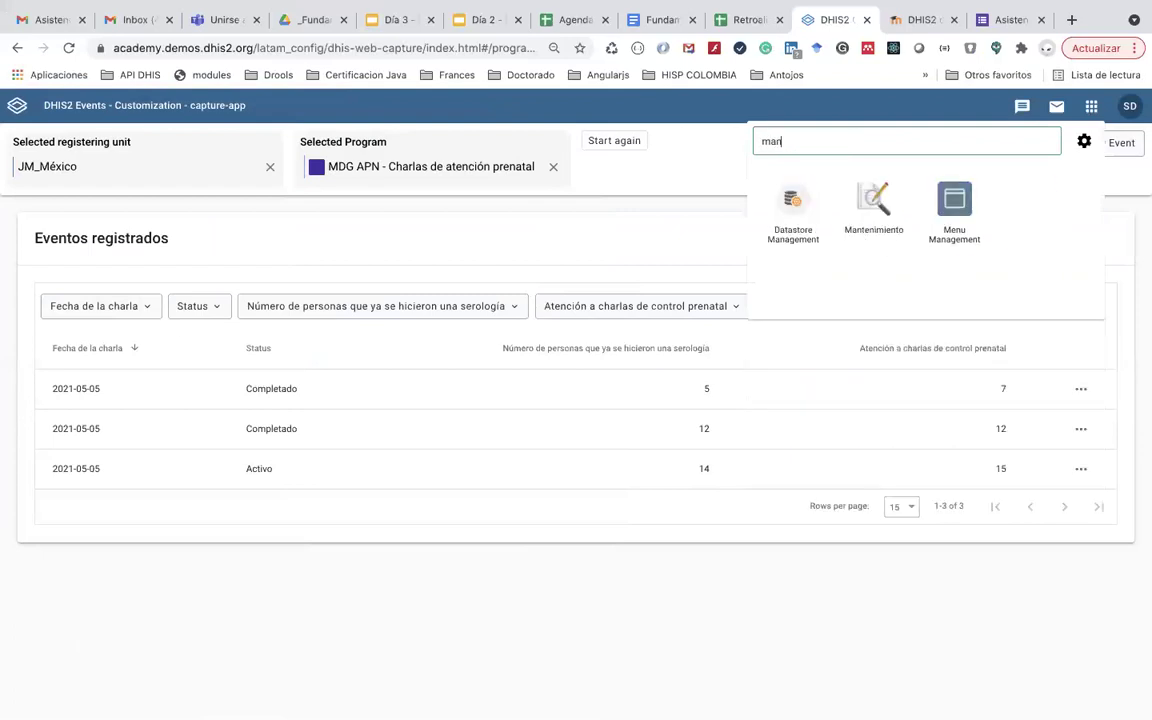
left_click(870, 203)
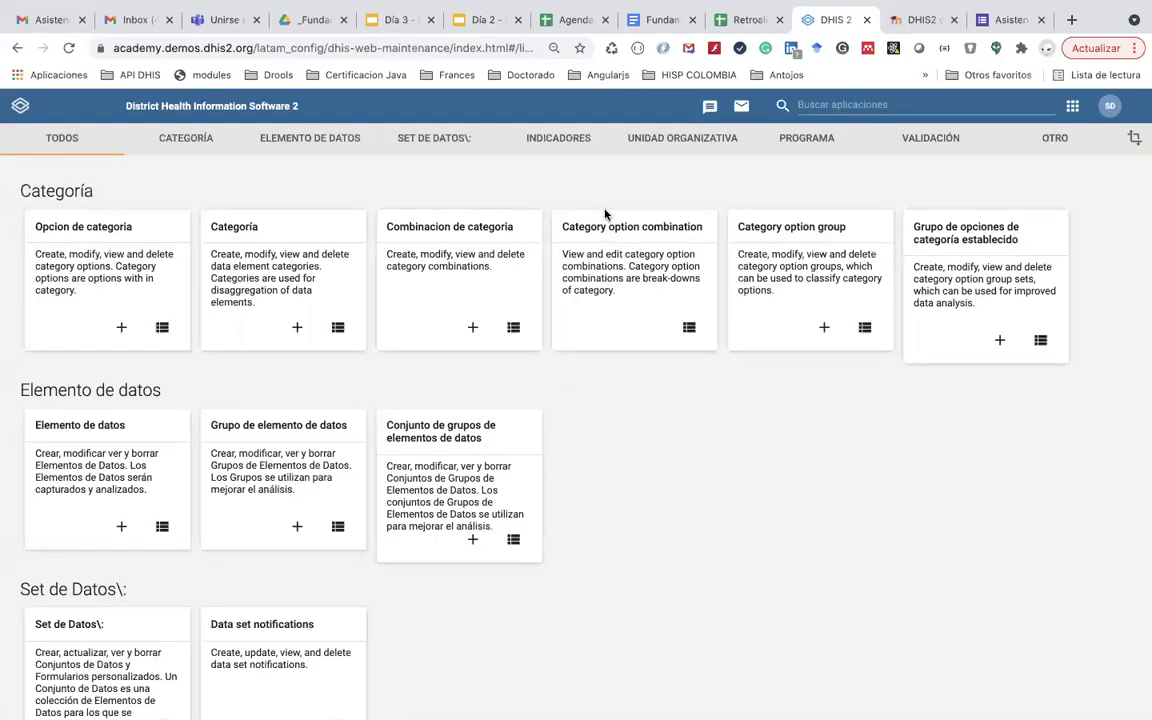
left_click(314, 140)
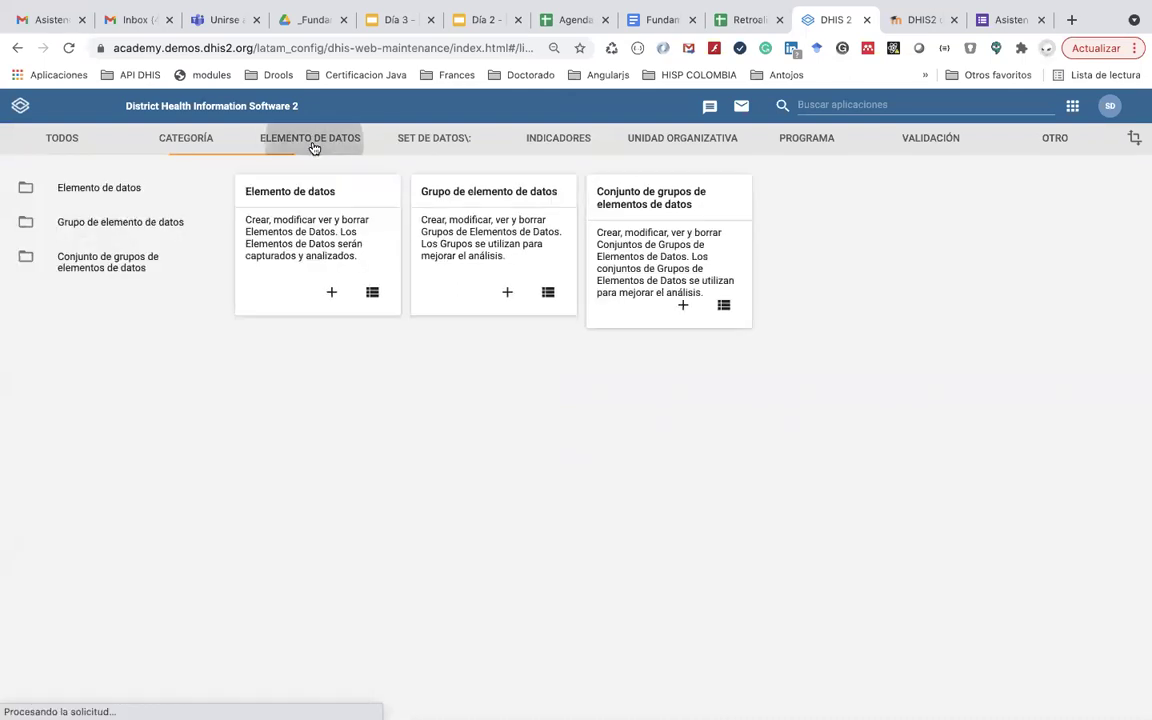
left_click(298, 198)
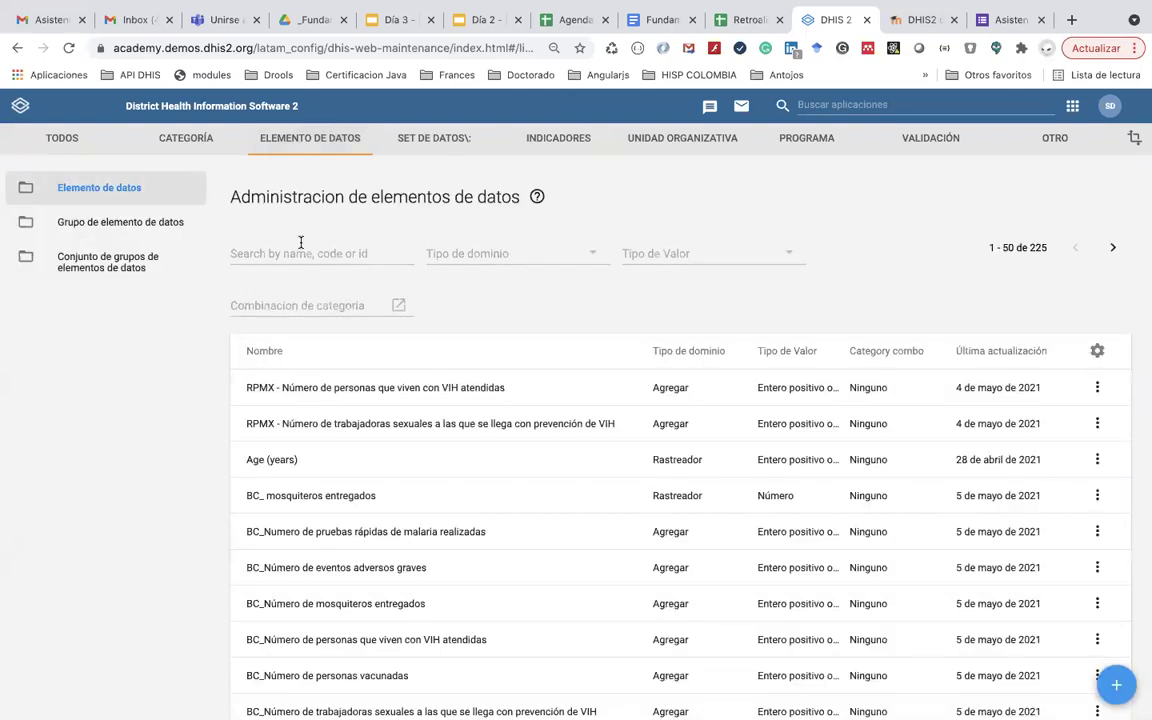
key("super+Tab")
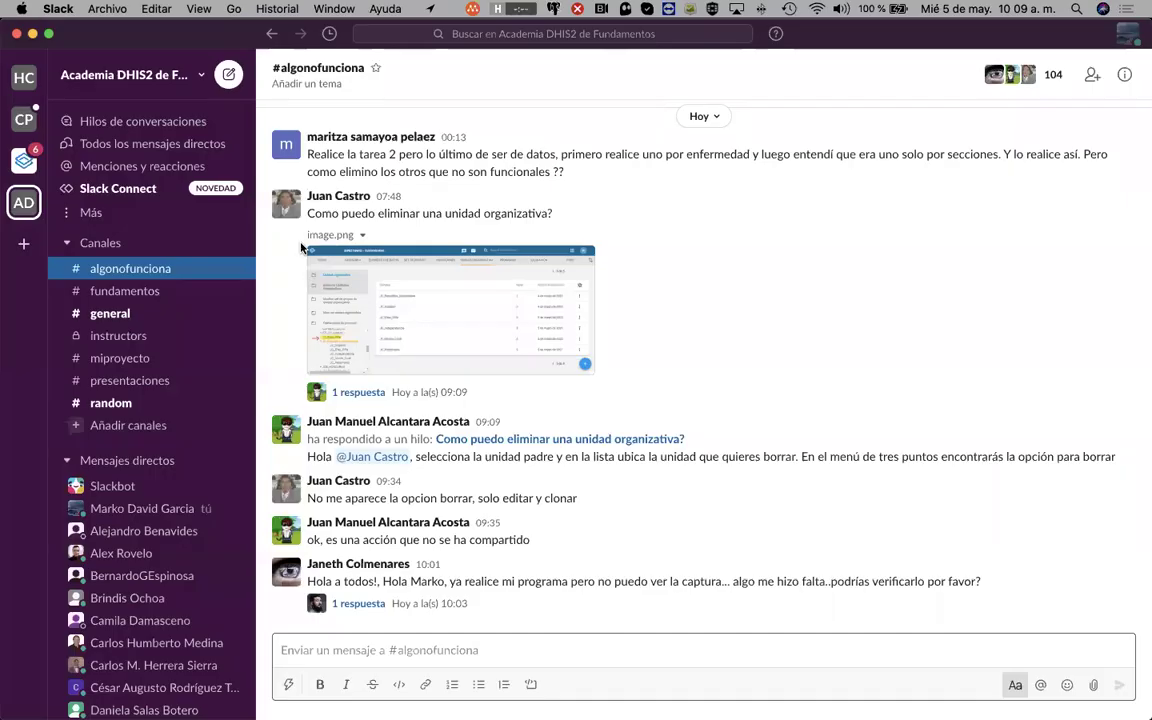
- Read the newest student questions in Slack's #fundamentos channel, then return to the DHIS2 data element list
left_click(125, 291)
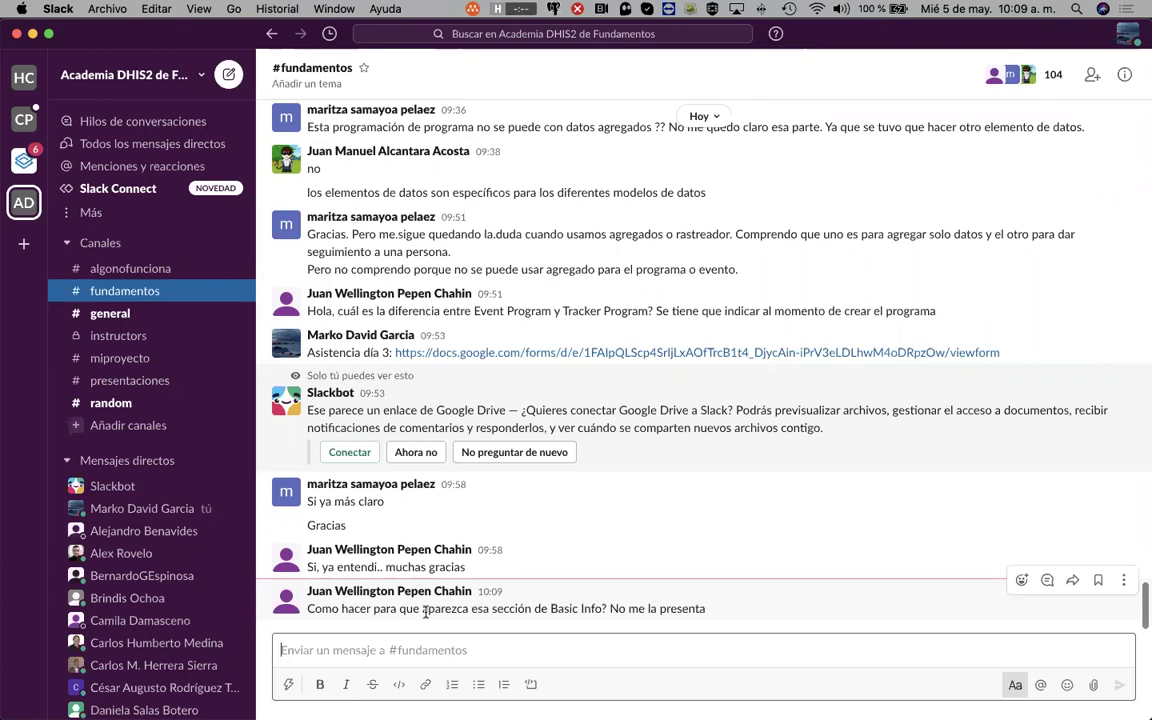
key("super+Tab")
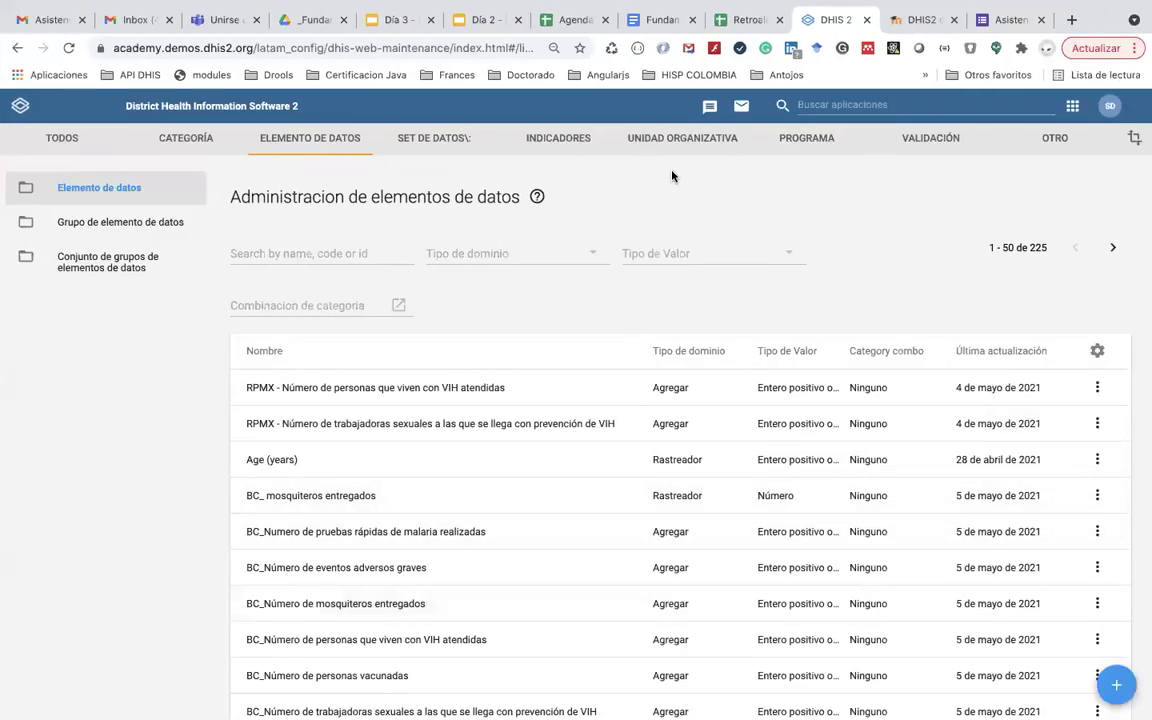
- Search the program list for 'MDG' and edit MDG APN - Charlas de atención prenatal
left_click(800, 147)
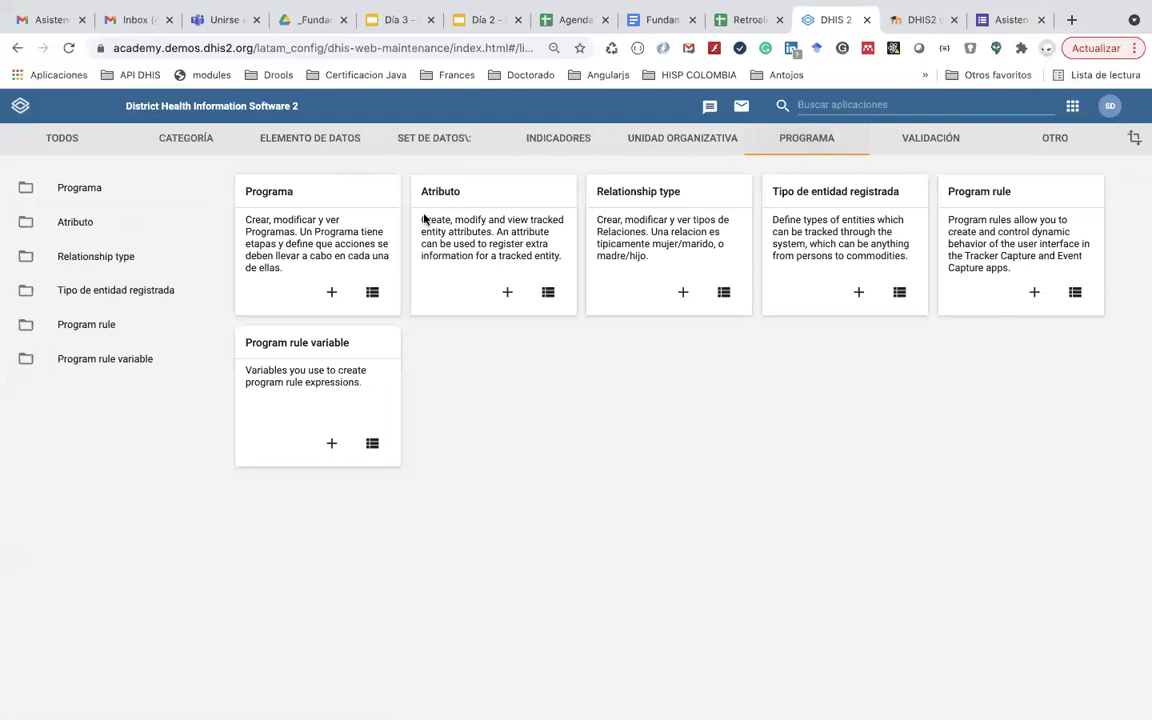
left_click(288, 193)
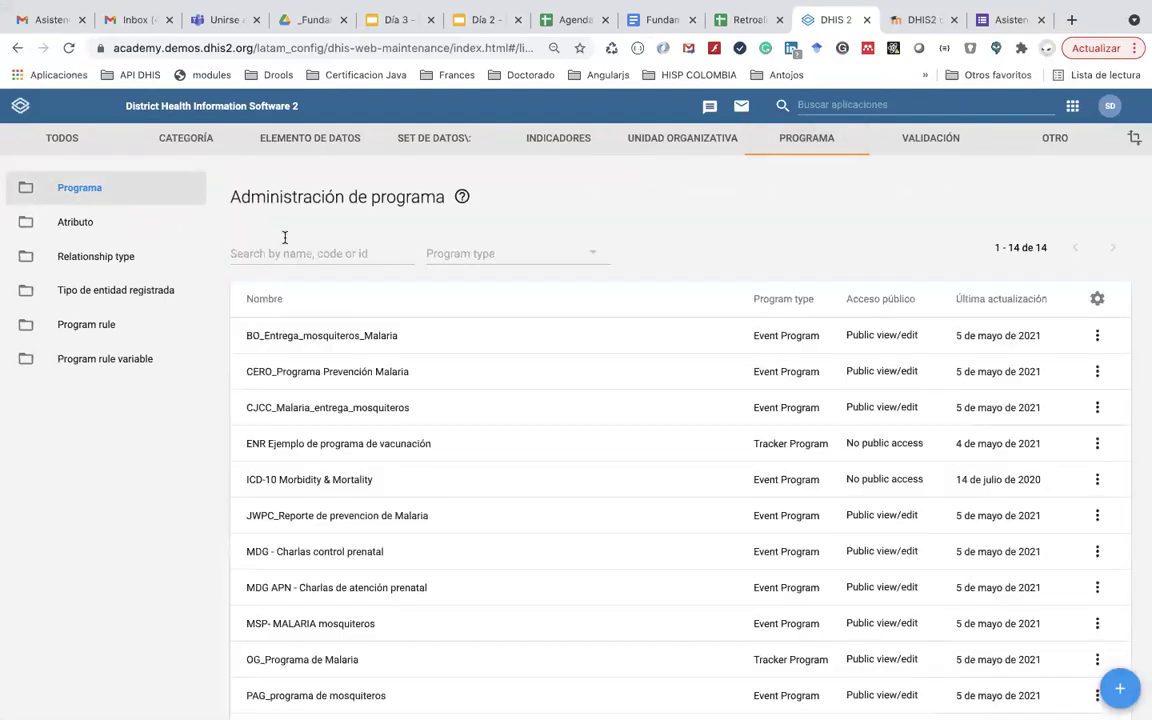
left_click(285, 252)
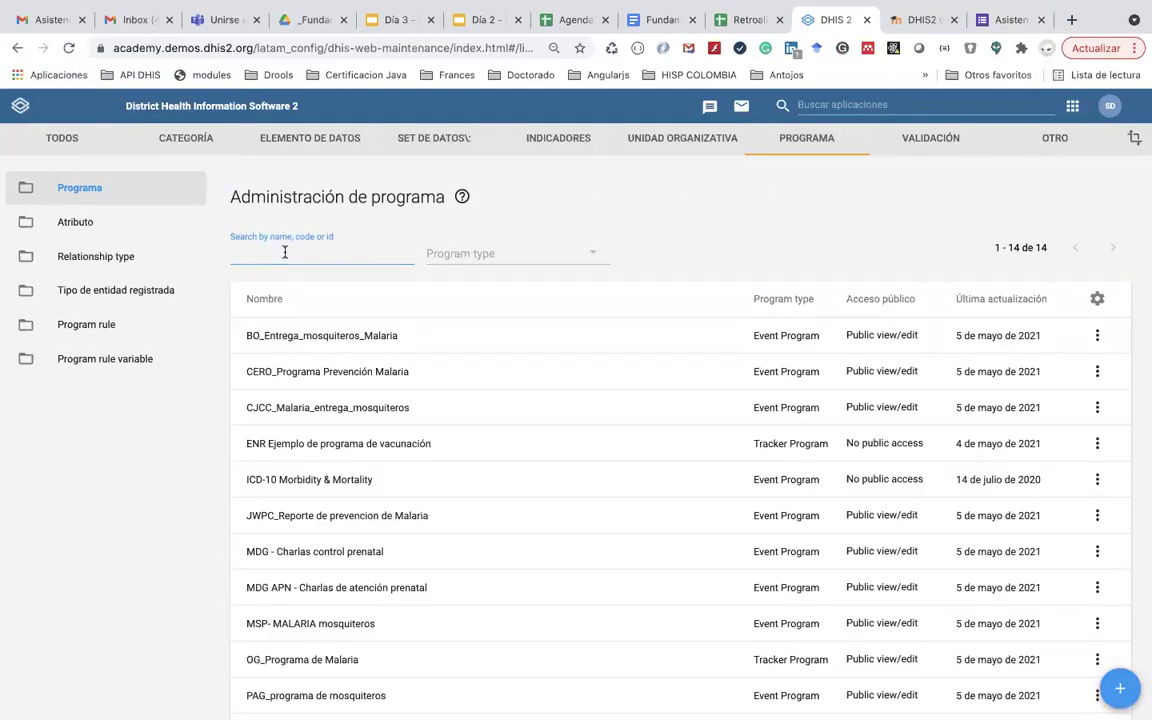
type("MDG")
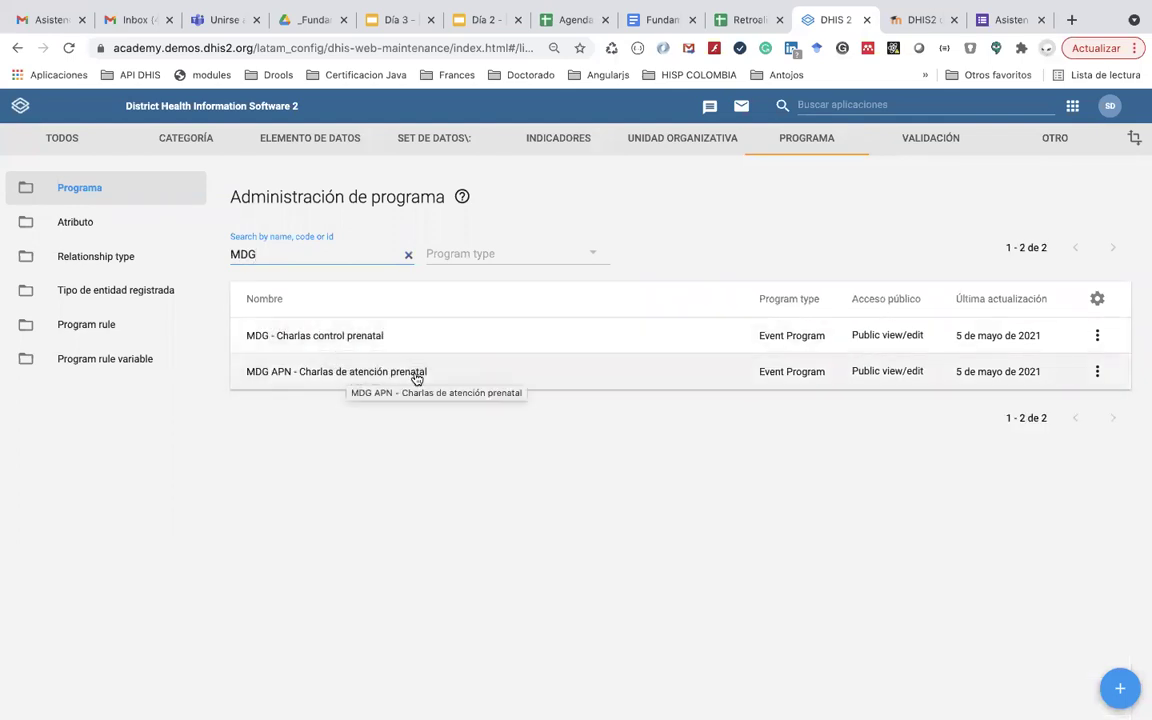
left_click(1096, 373)
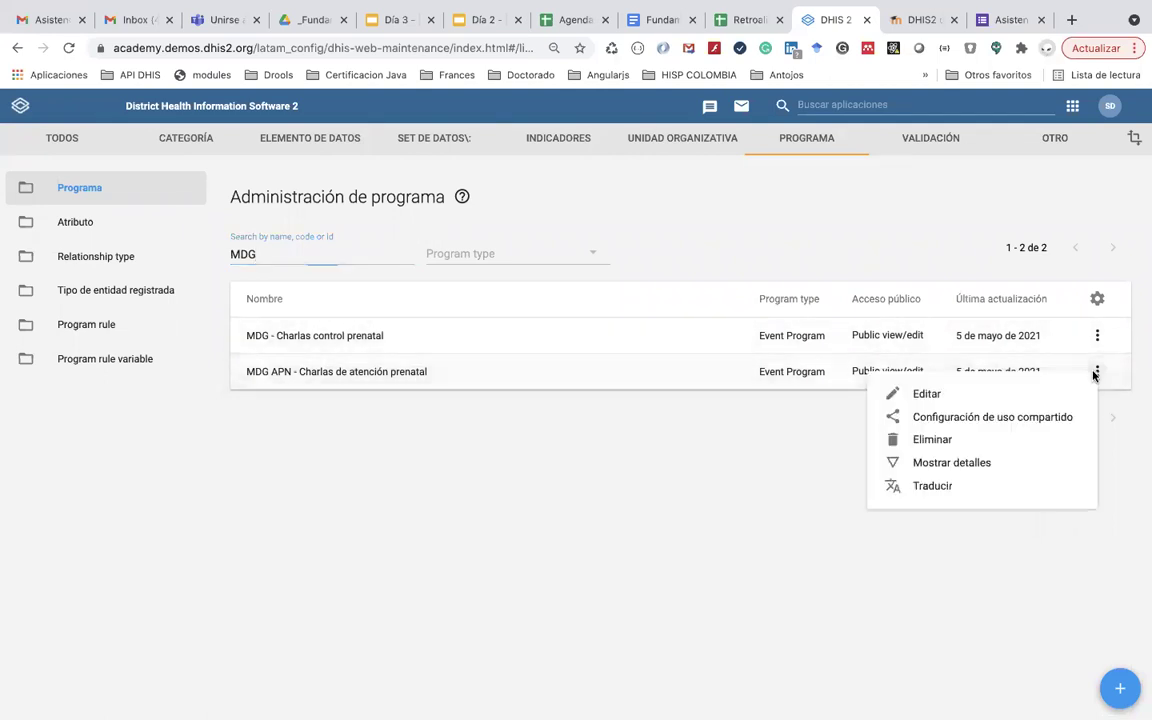
left_click(1015, 393)
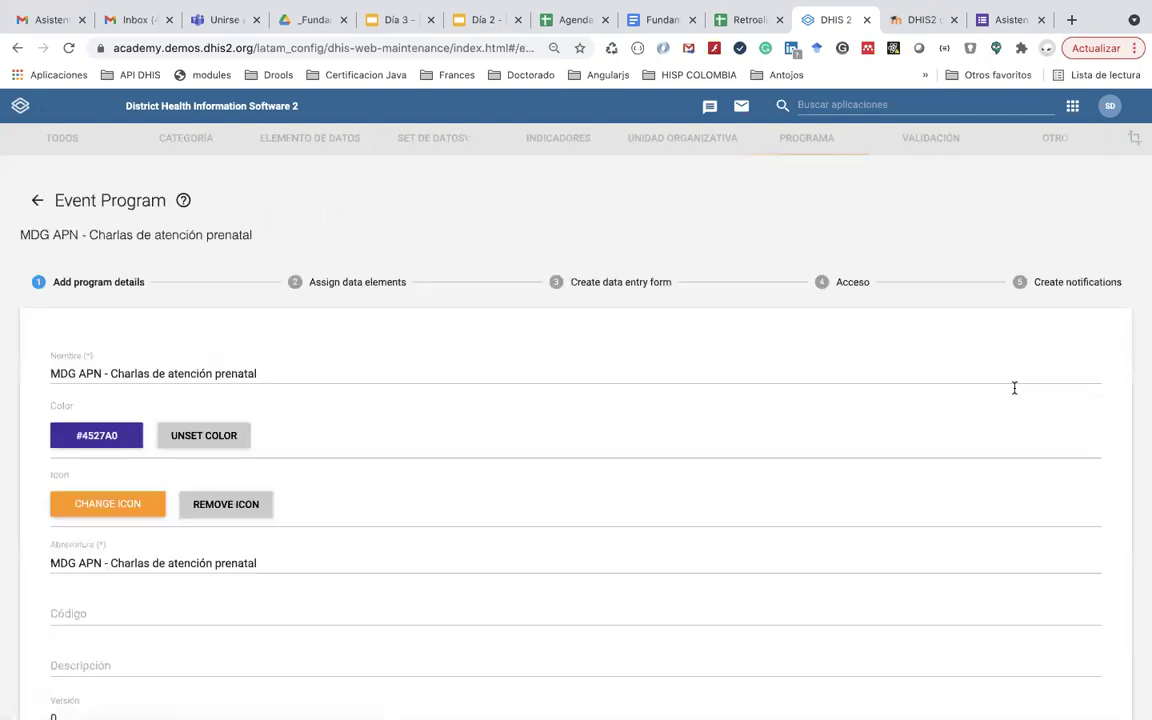
- At the data entry form step, compare the Basic and Section layouts of the two data elements
left_click(635, 291)
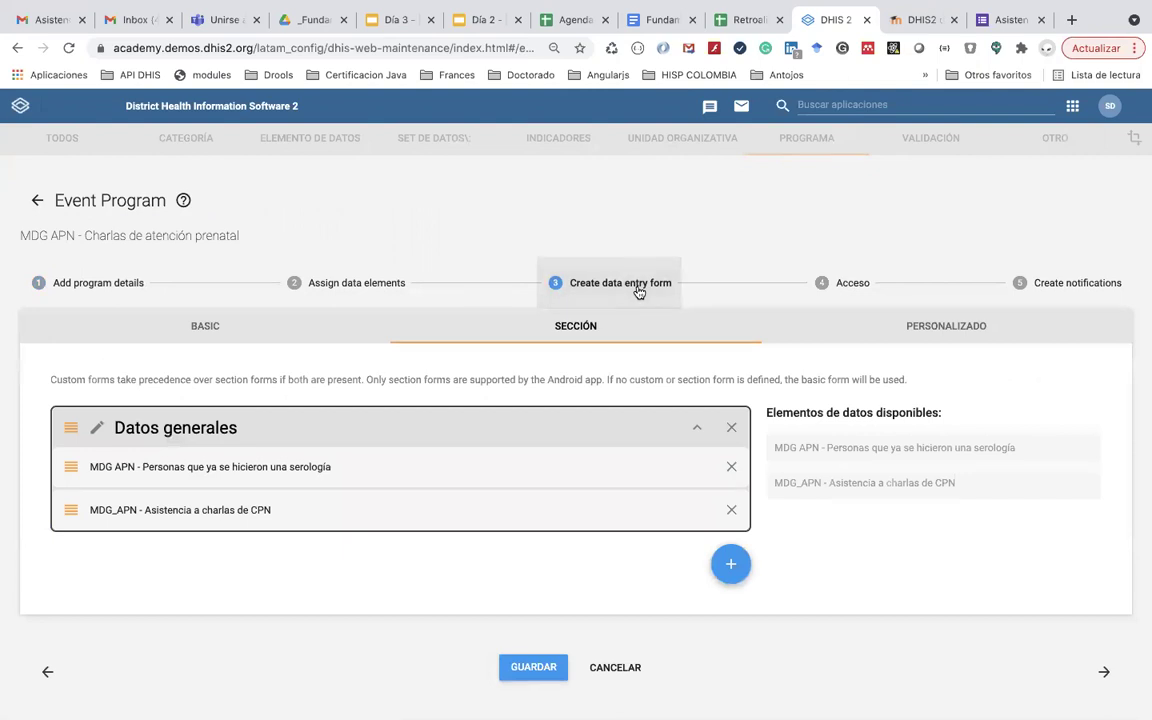
left_click(257, 335)
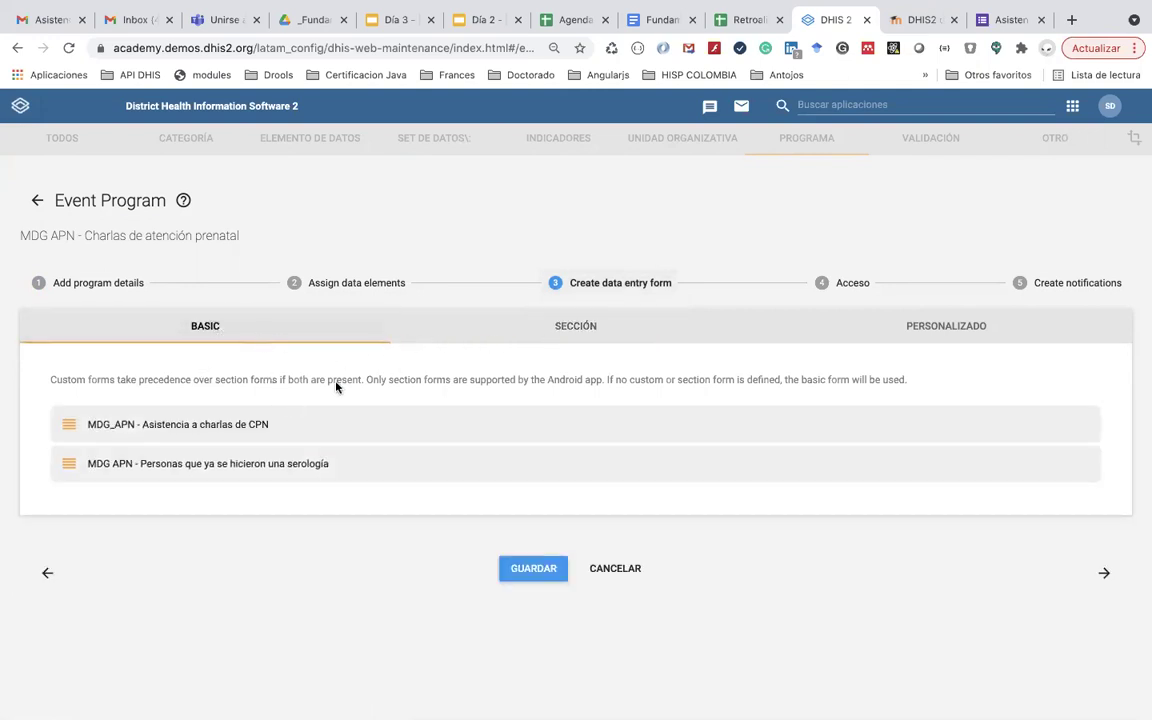
mouse_move(307, 467)
left_mouse_down()
mouse_move(309, 424)
mouse_move(307, 474)
left_mouse_up()
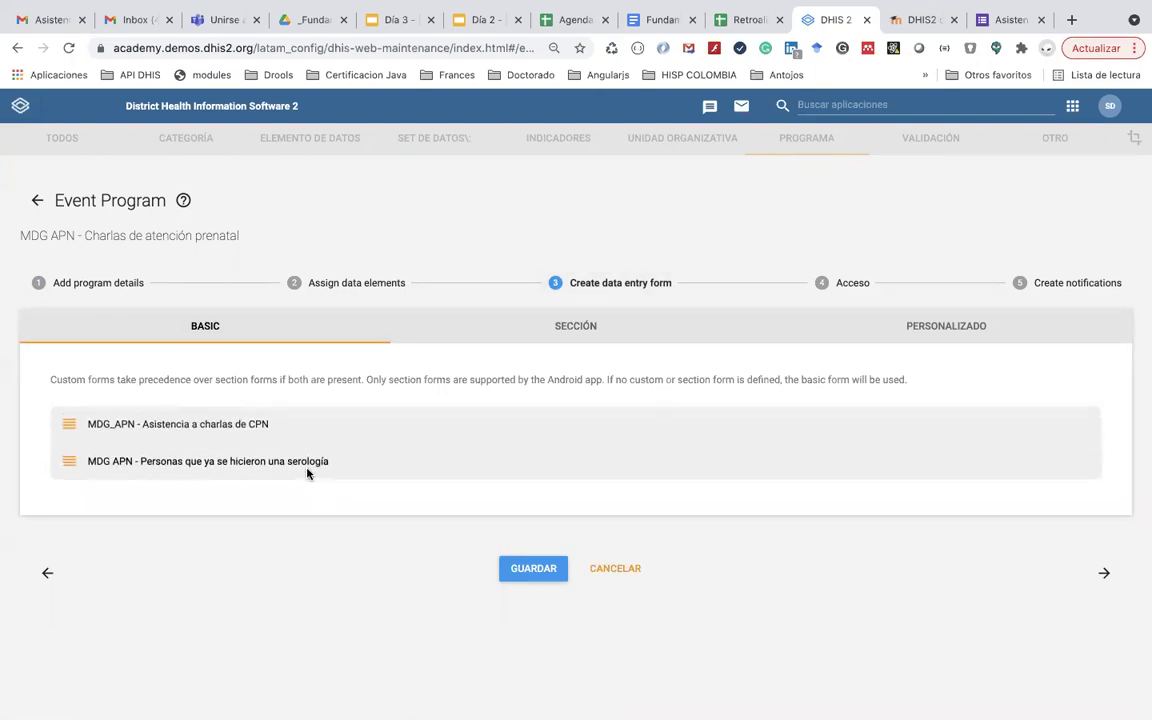
left_click(541, 333)
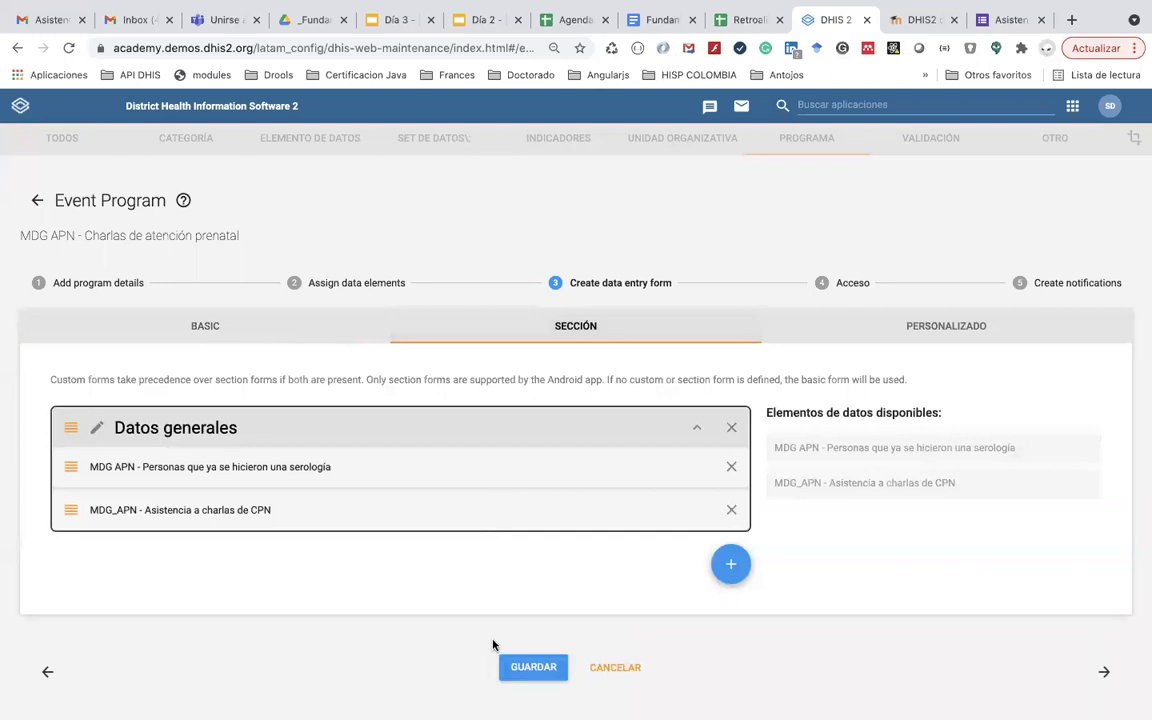
scroll(494, 645, "down", 1)
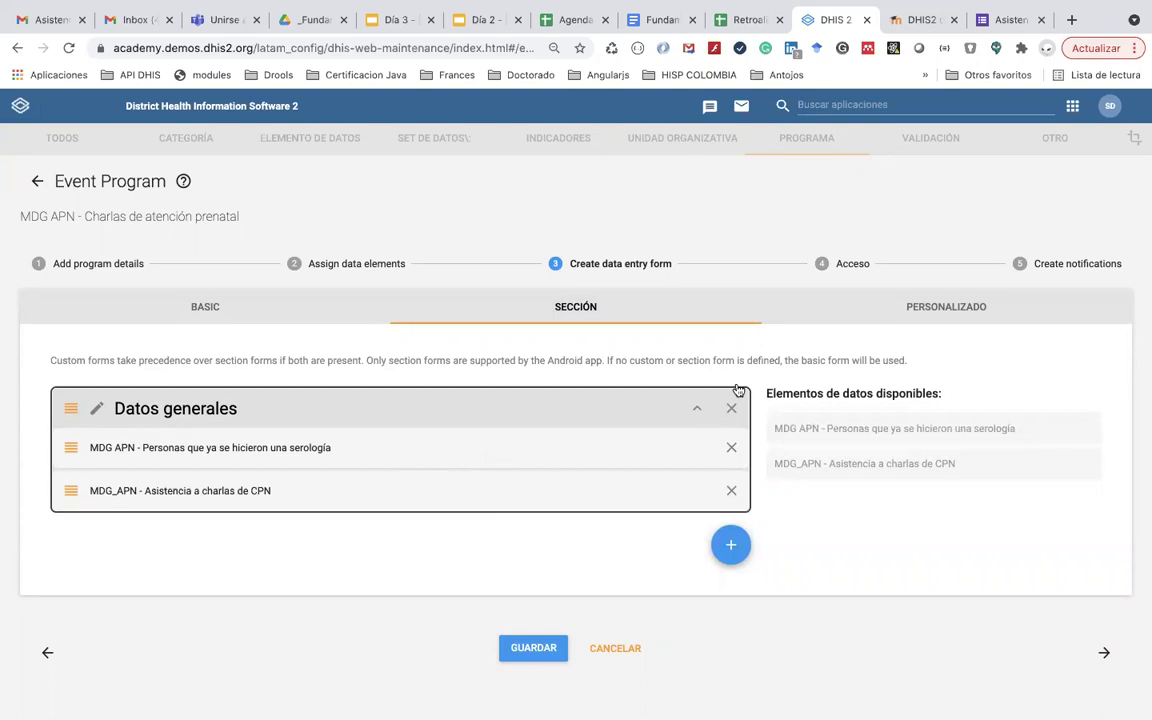
- Check the custom form editor, then save the Section form with the Datos generales section
left_click(882, 306)
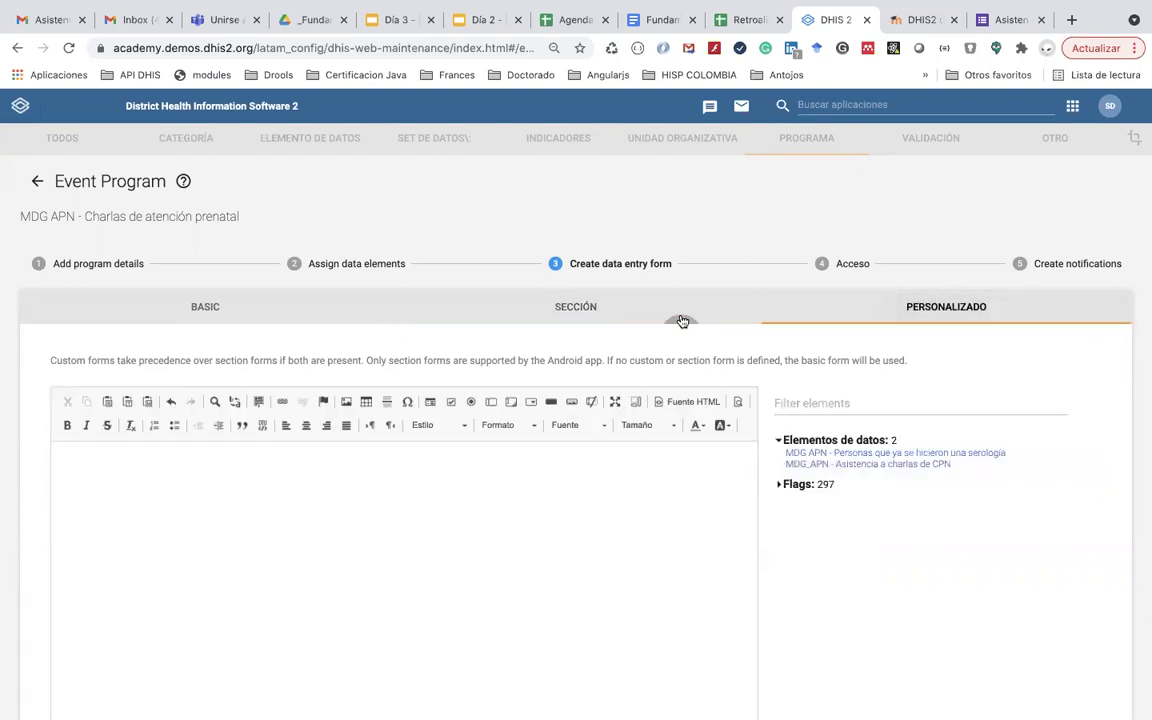
left_click(681, 320)
left_click(533, 648)
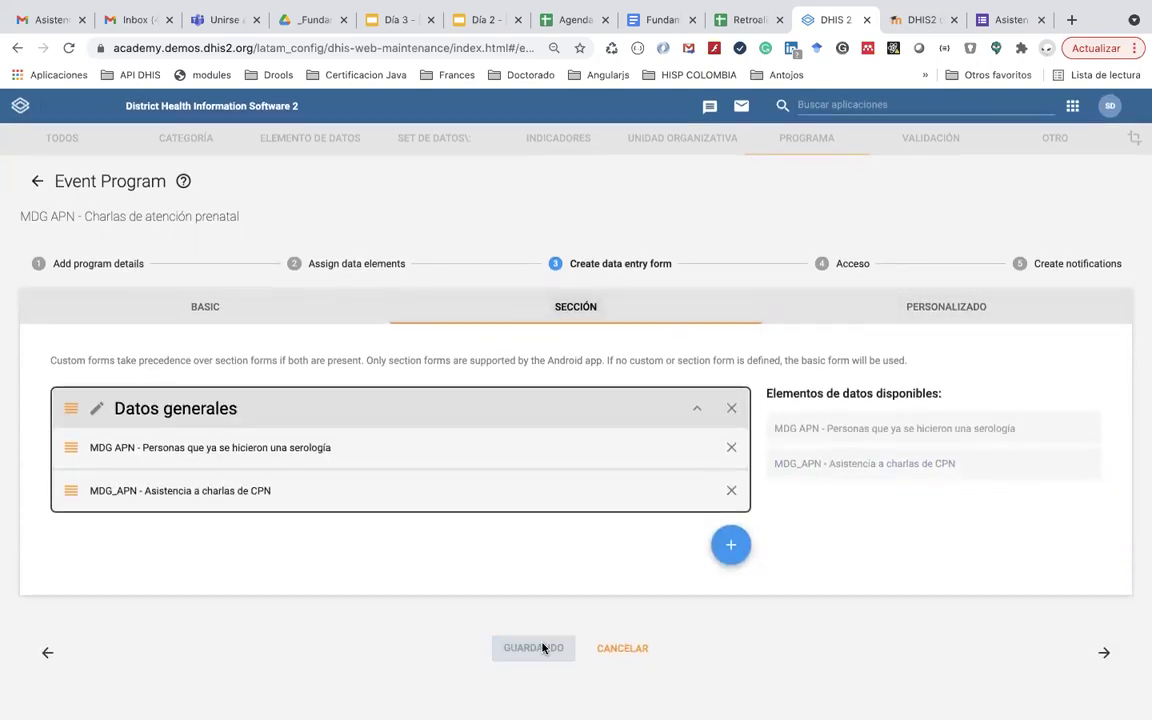
key("super+Tab")
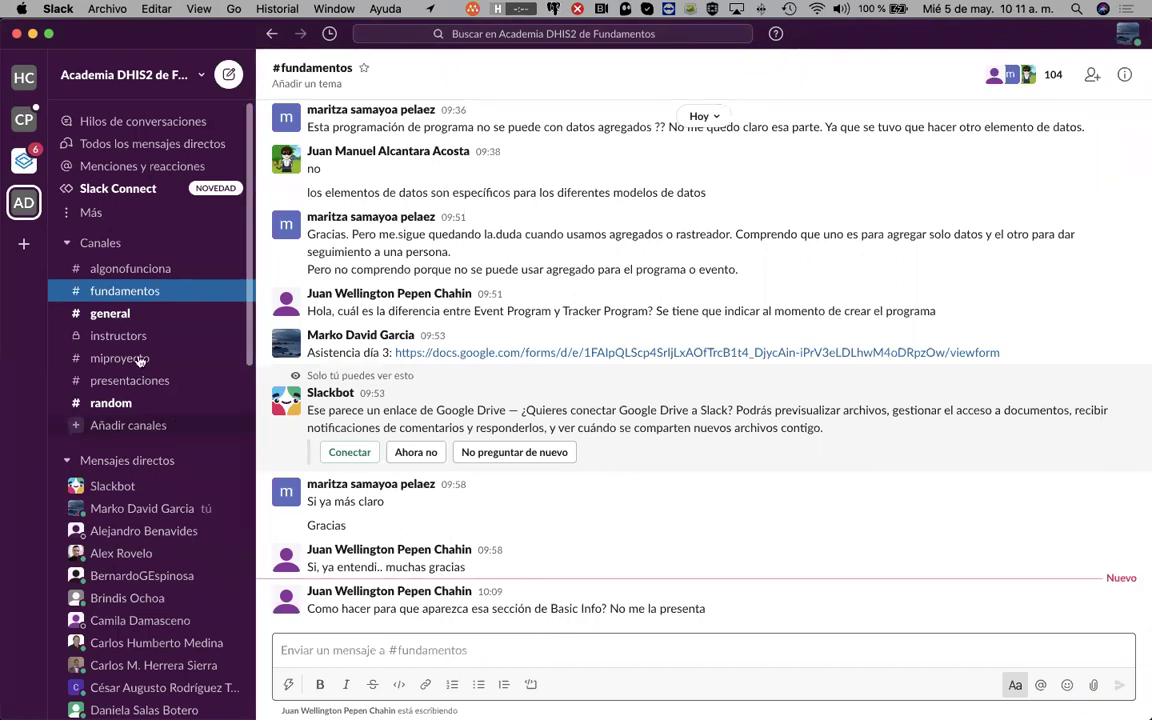
- Read the new data entry form question in Slack's #general channel, then return to DHIS2
left_click(110, 314)
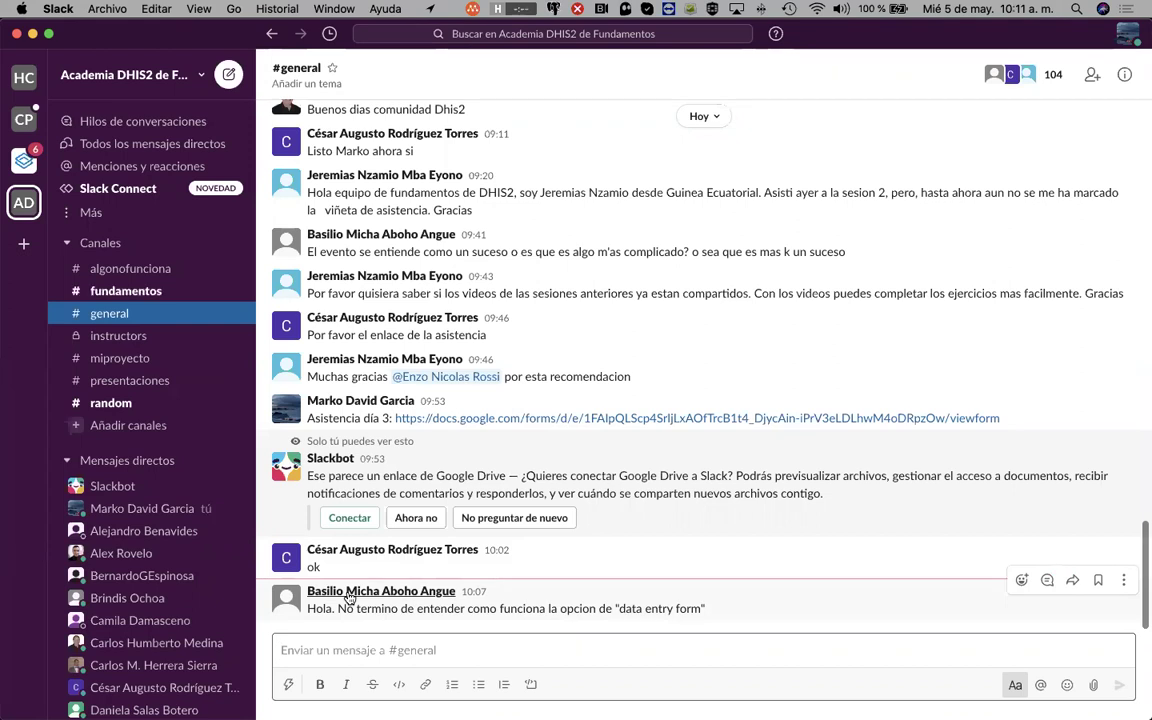
key("super+Tab")
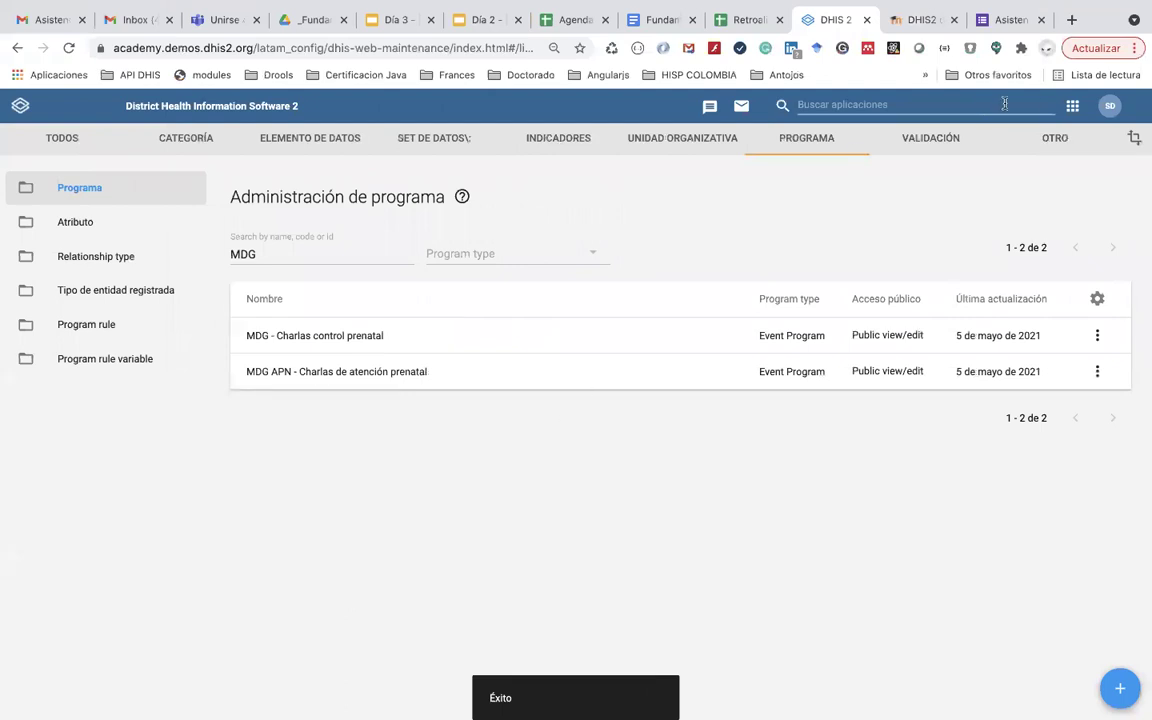
- Open the Entrada de Datos app and review the data sets available for Trainingland
left_click(1072, 105)
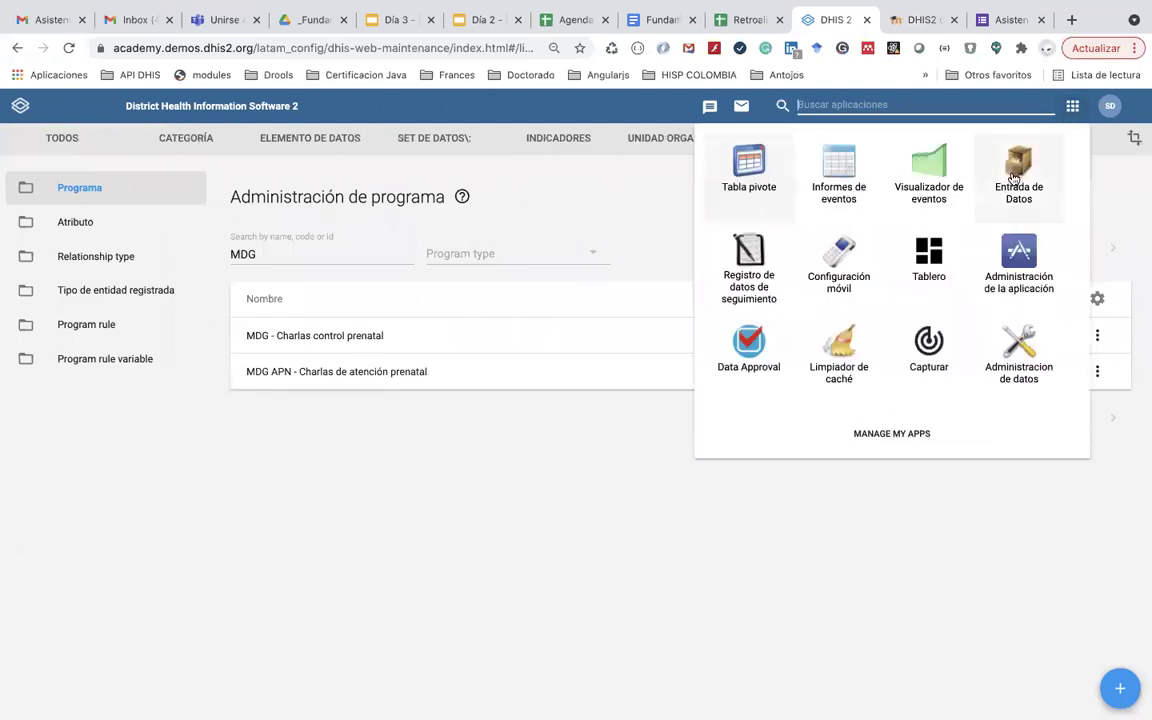
key("super+Tab")
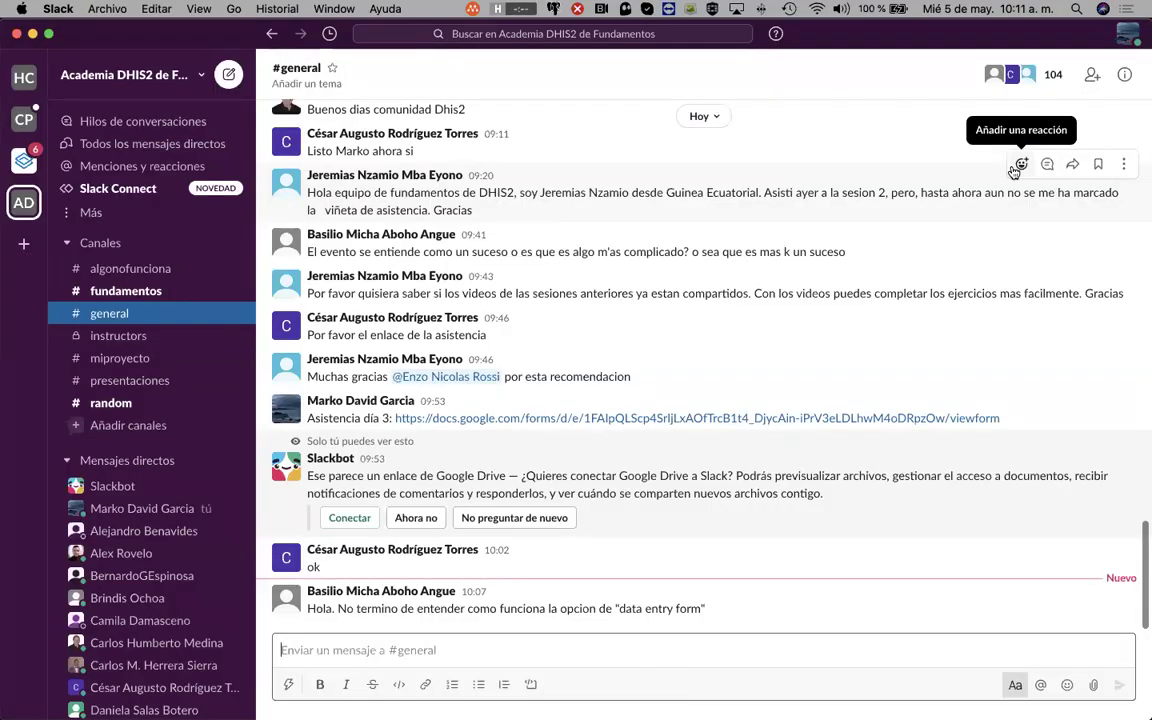
key("super+Tab")
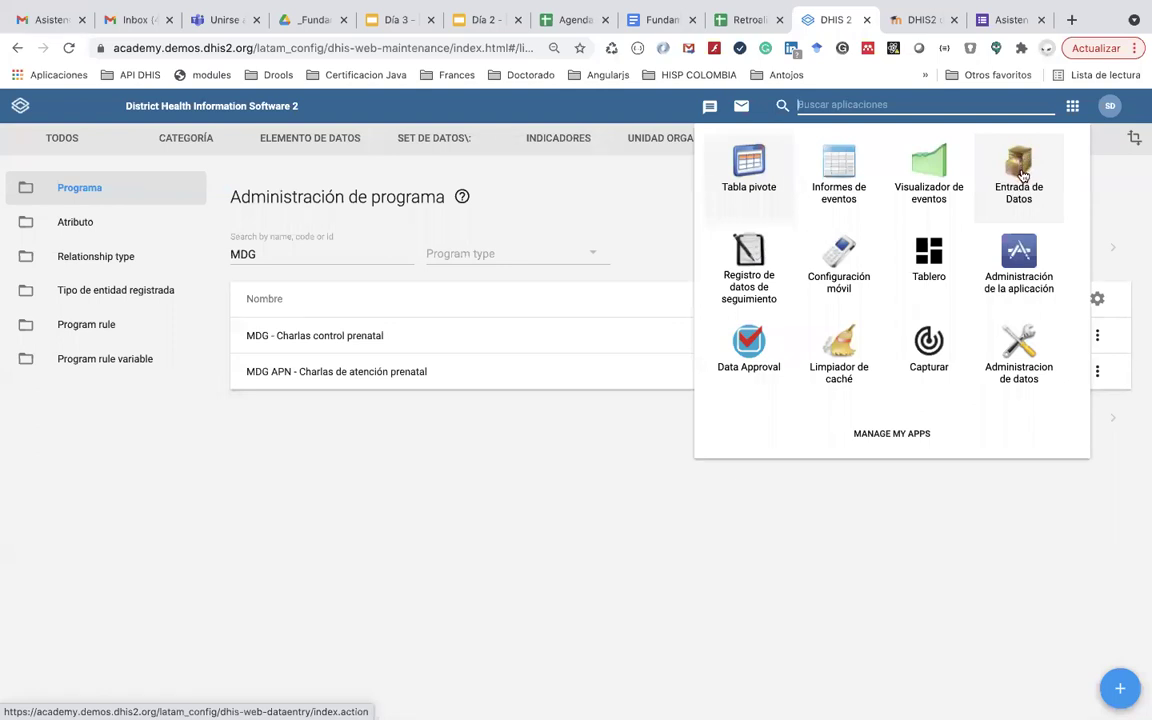
key("super+Tab")
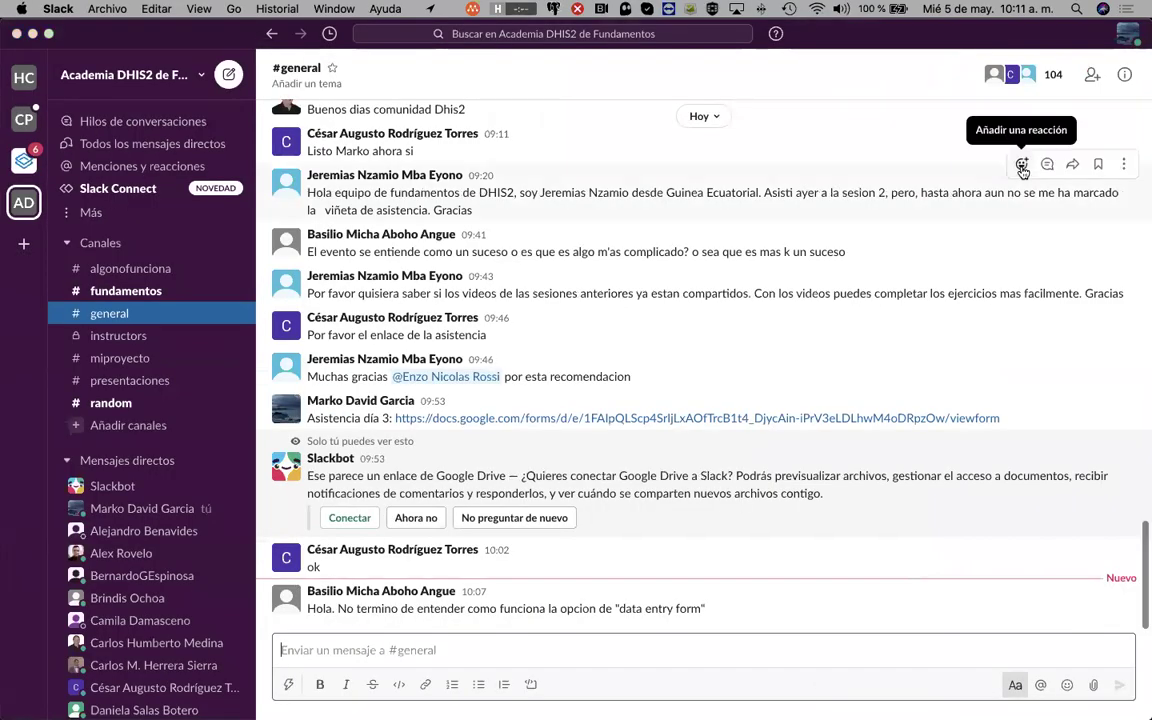
key("super+Tab")
left_click(1016, 165)
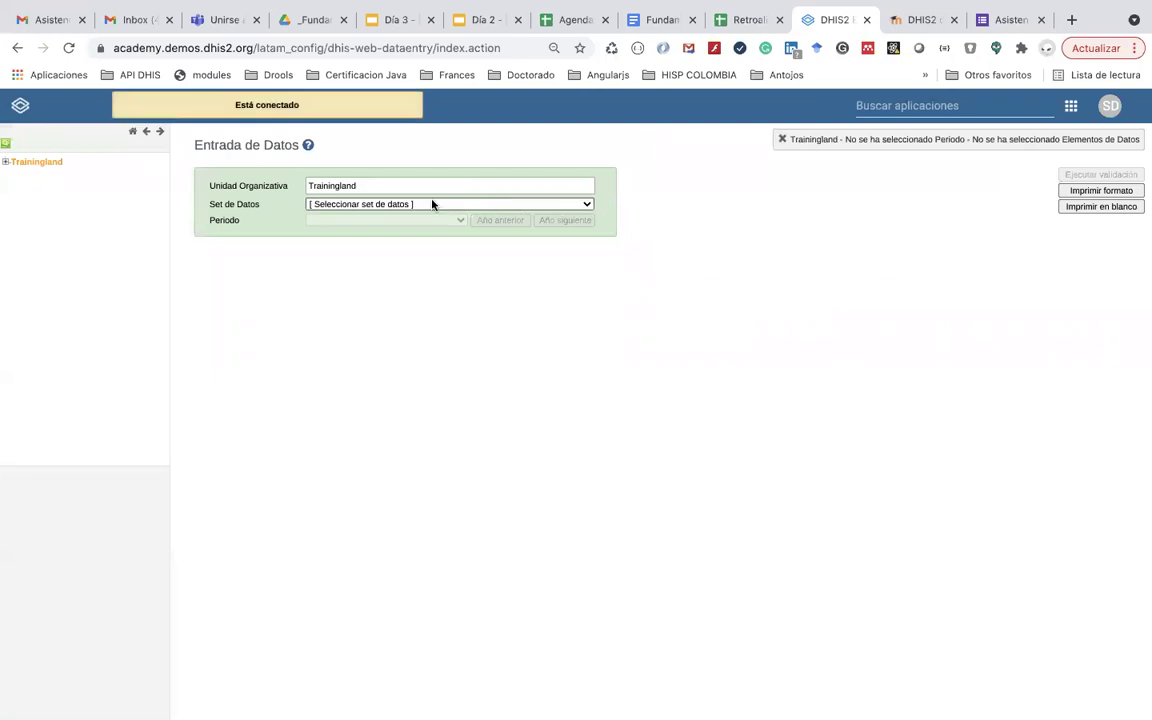
left_click(432, 203)
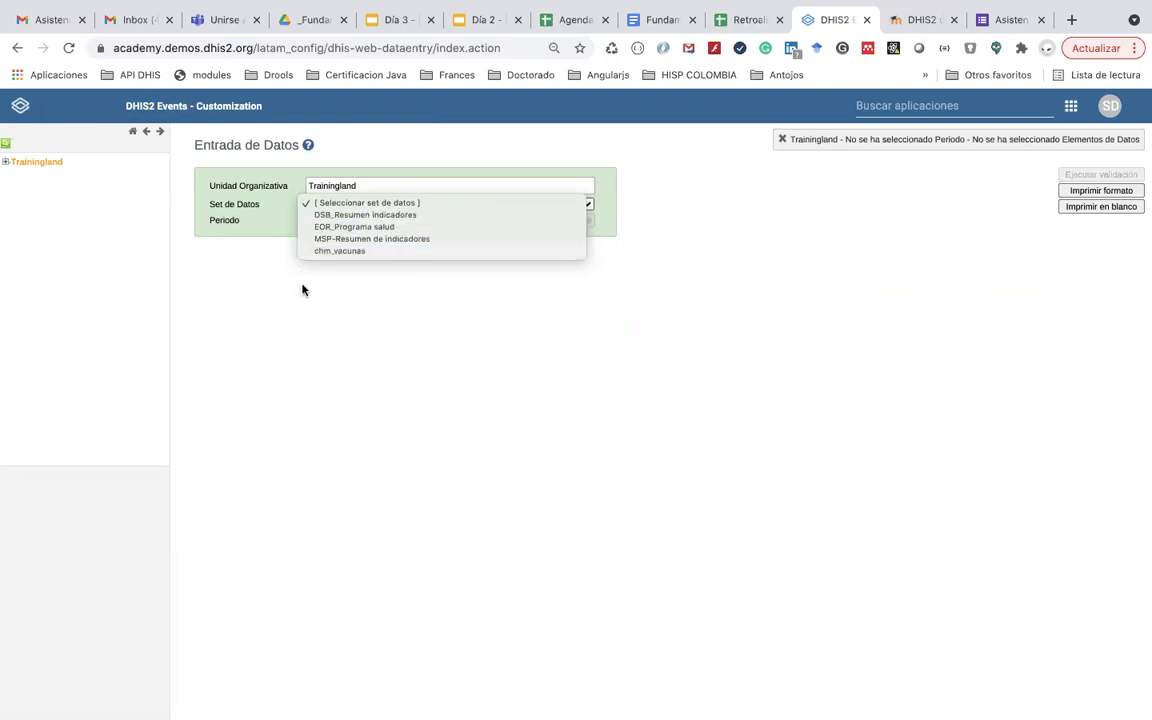
left_click(585, 311)
- Launch the Capturar app from the DHIS2 apps grid
left_click(1070, 106)
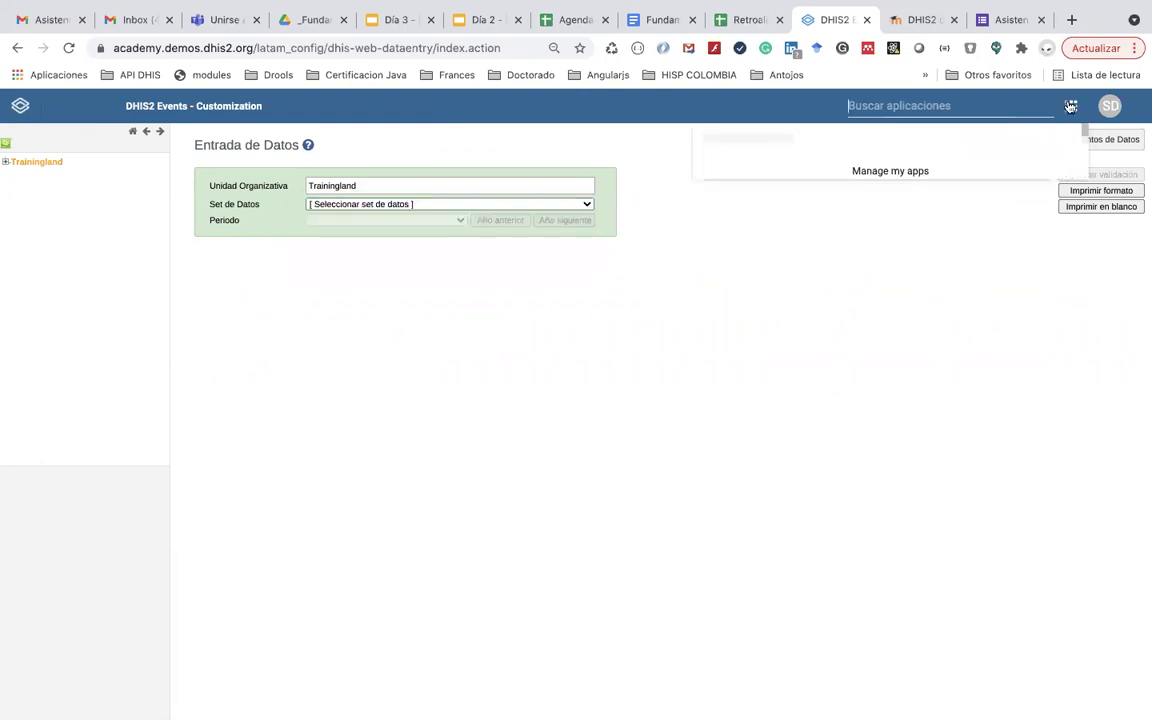
scroll(949, 334, "down", 1)
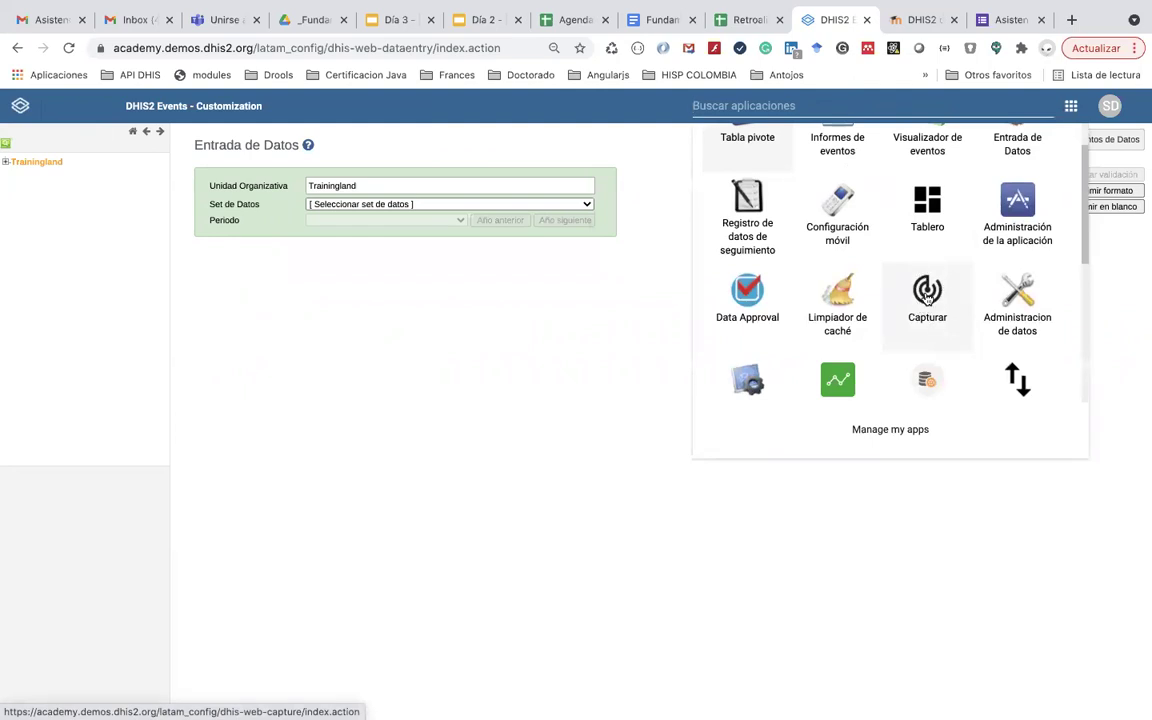
left_click(927, 293)
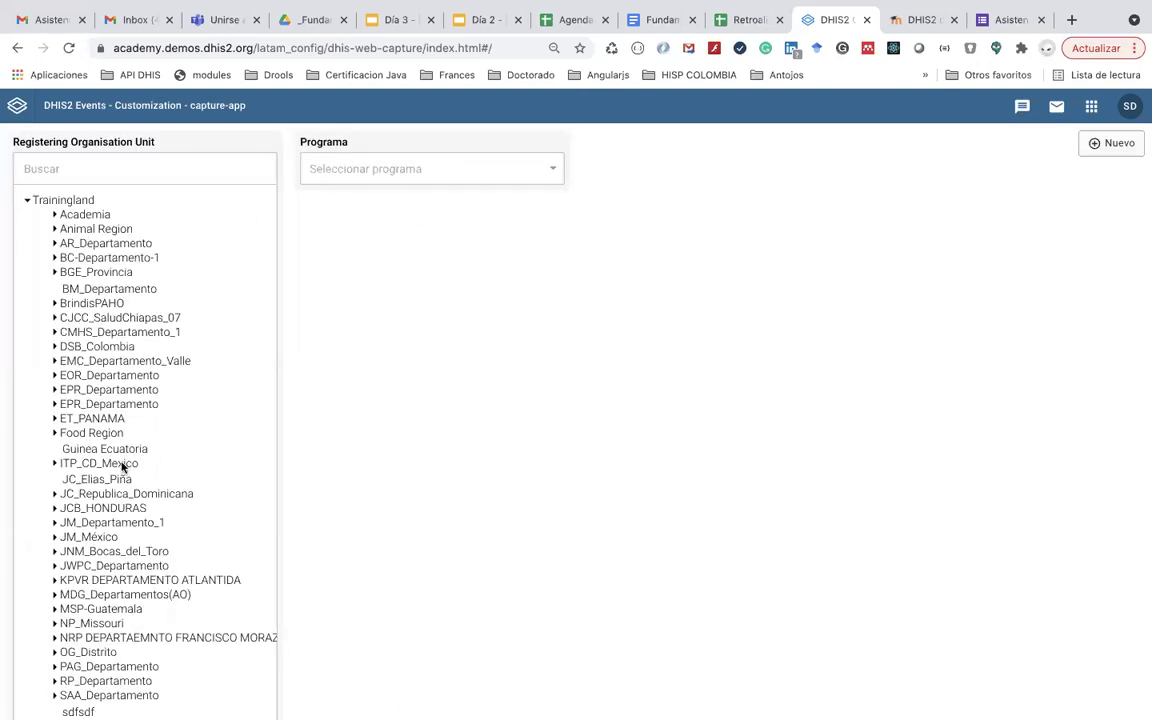
- Select JM_México to list the MDG APN program's three registered 2021-05-05 events
scroll(130, 466, "down", 2)
left_click(93, 447)
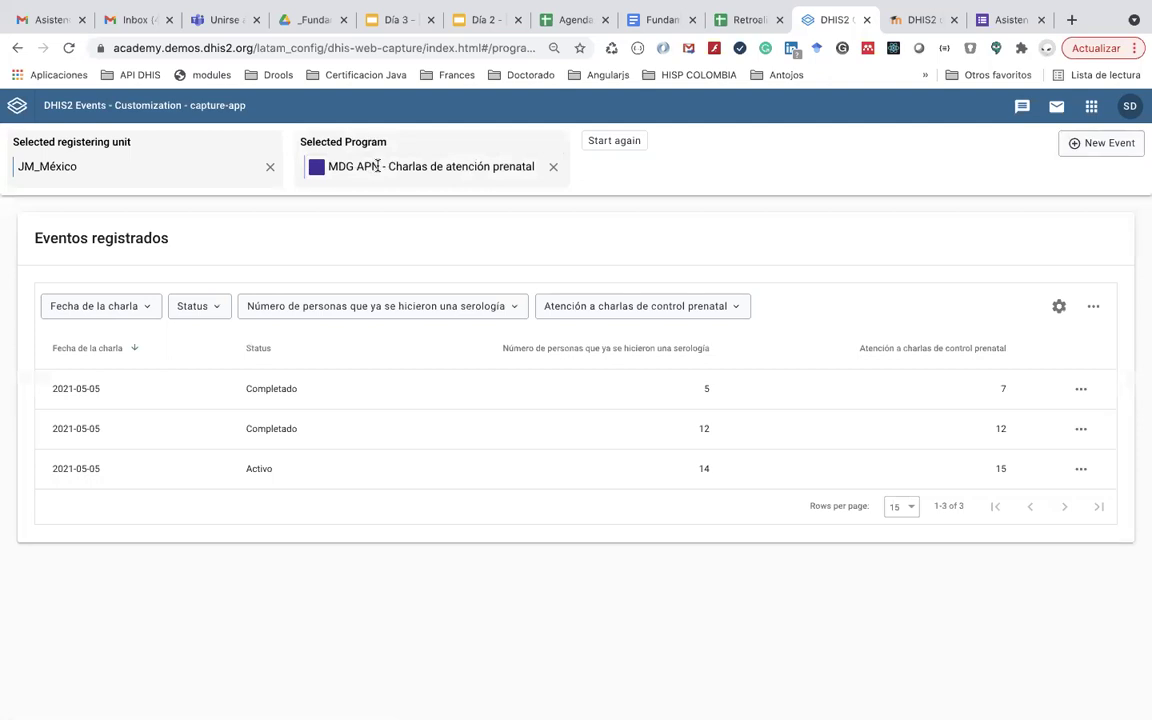
key("super+Tab")
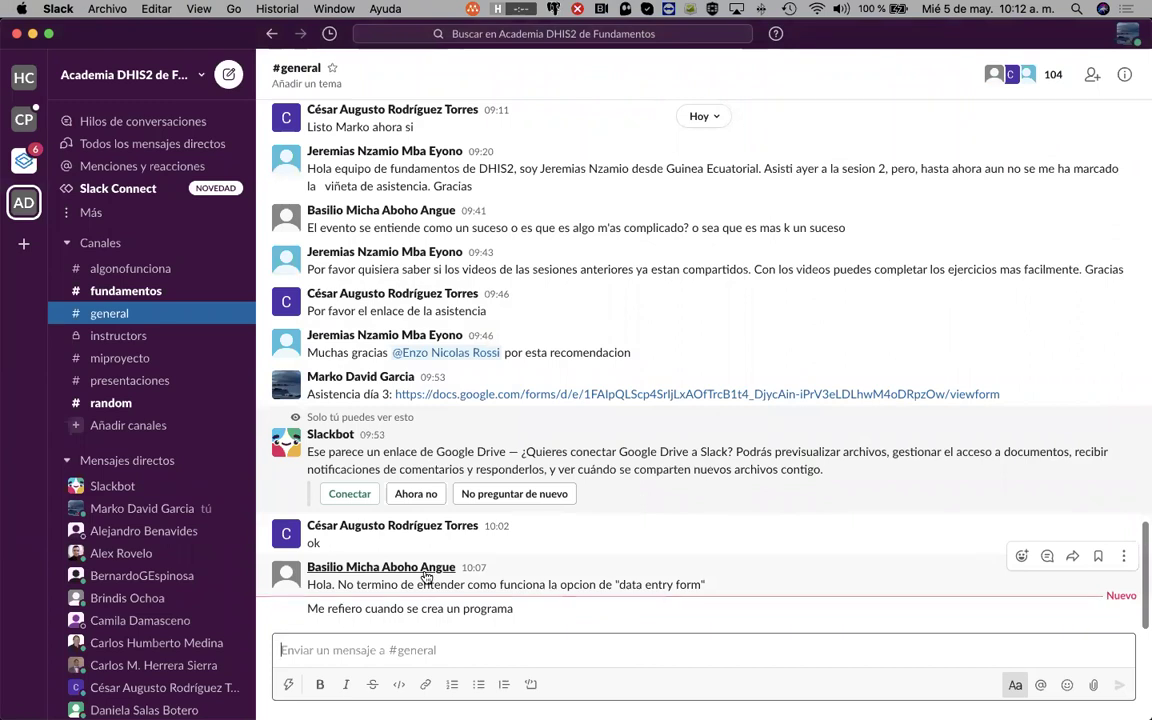
key("super+Tab")
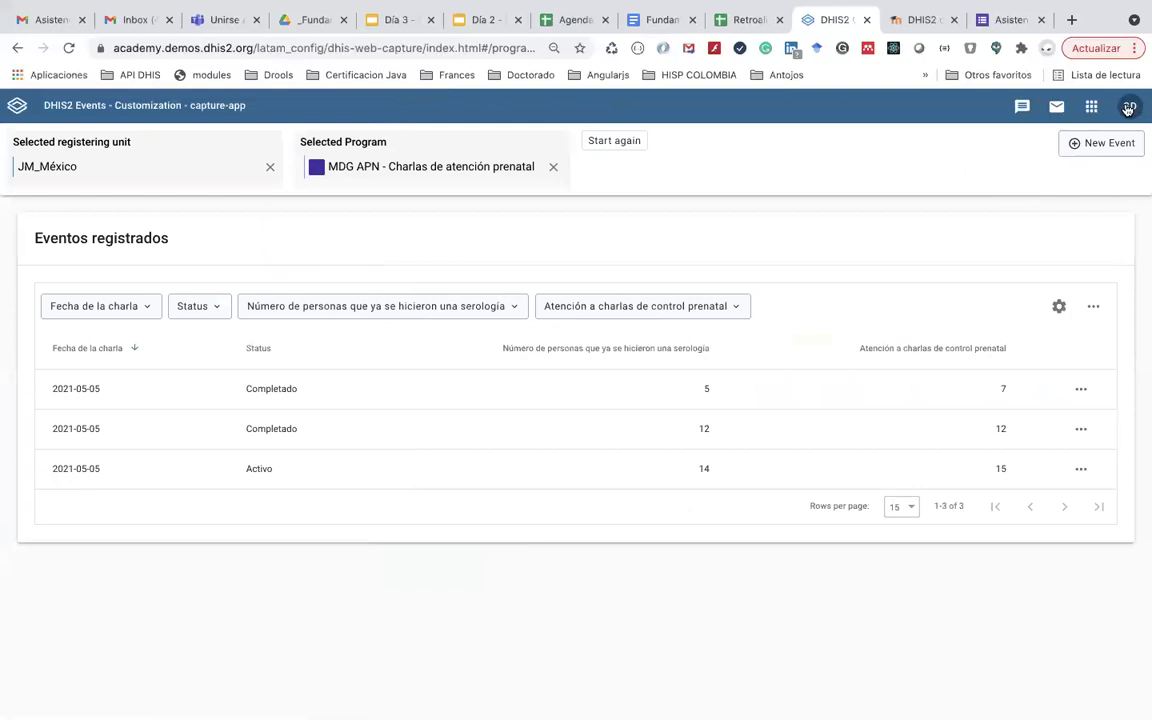
left_click(1129, 106)
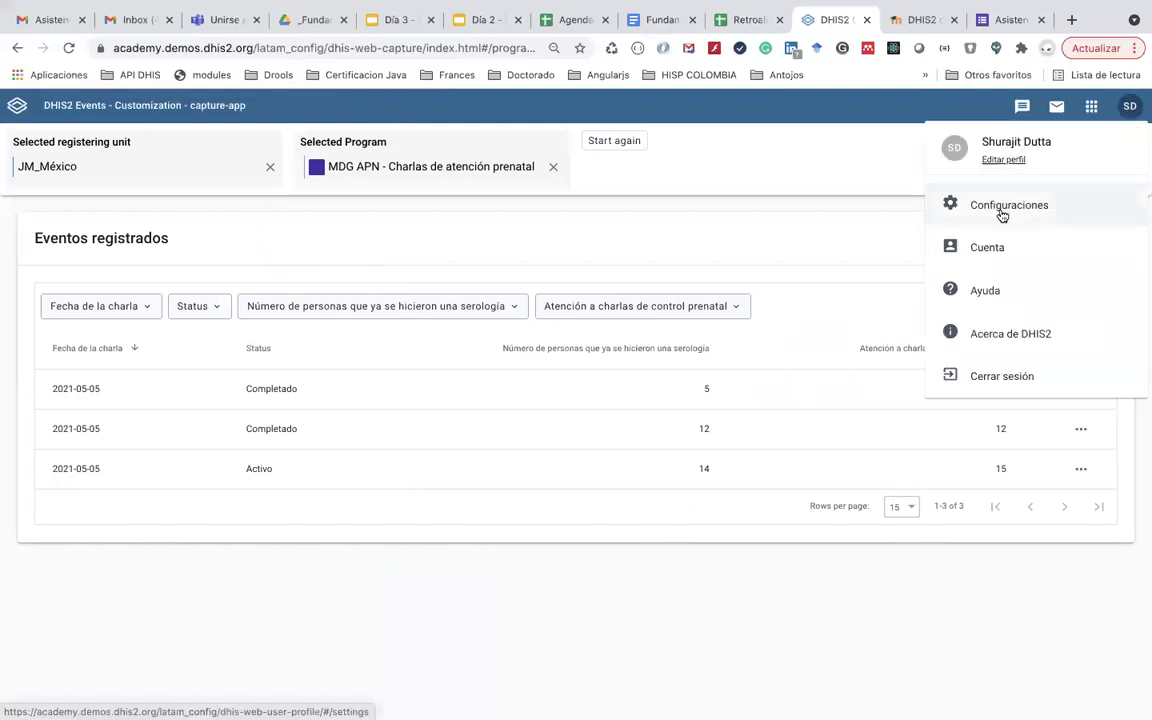
- In user settings, set both the interface and database languages to English
left_click(1015, 161)
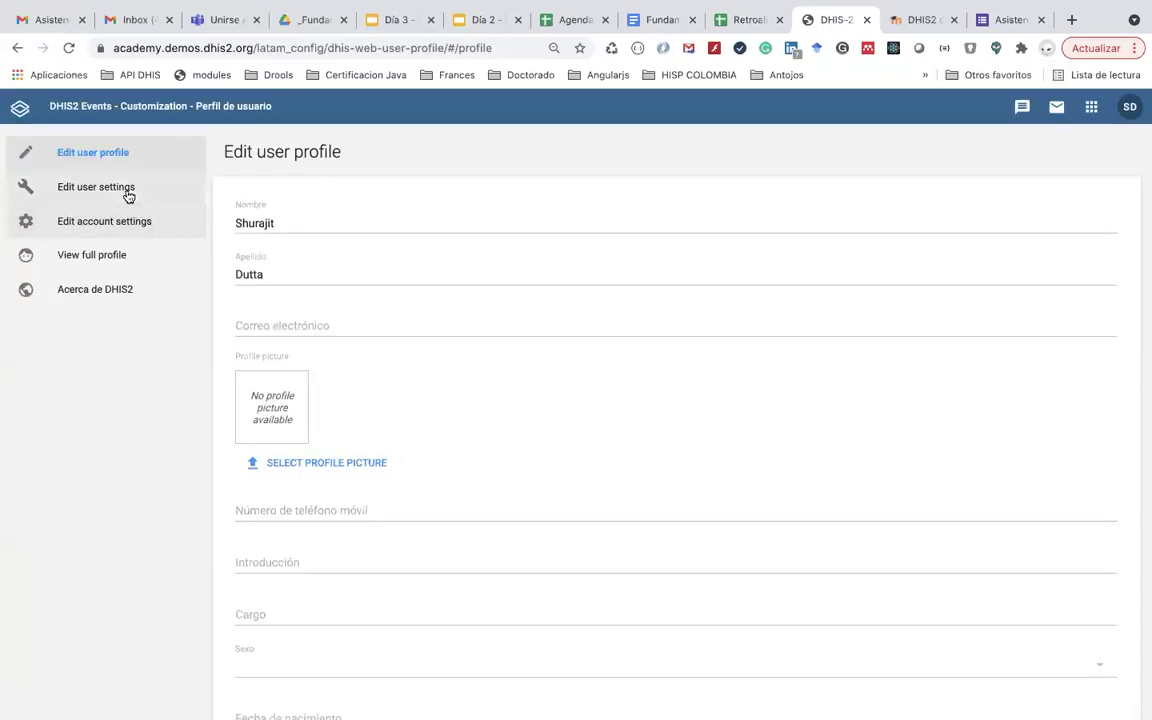
left_click(127, 192)
left_click(252, 222)
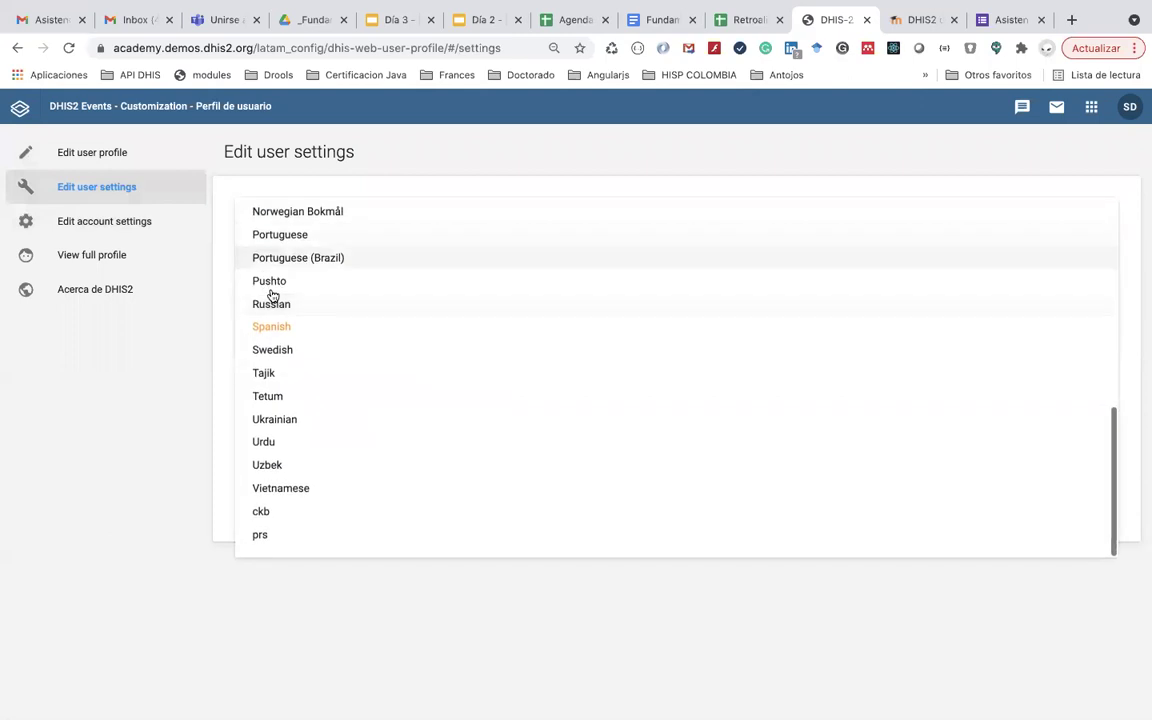
scroll(288, 450, "up", 10)
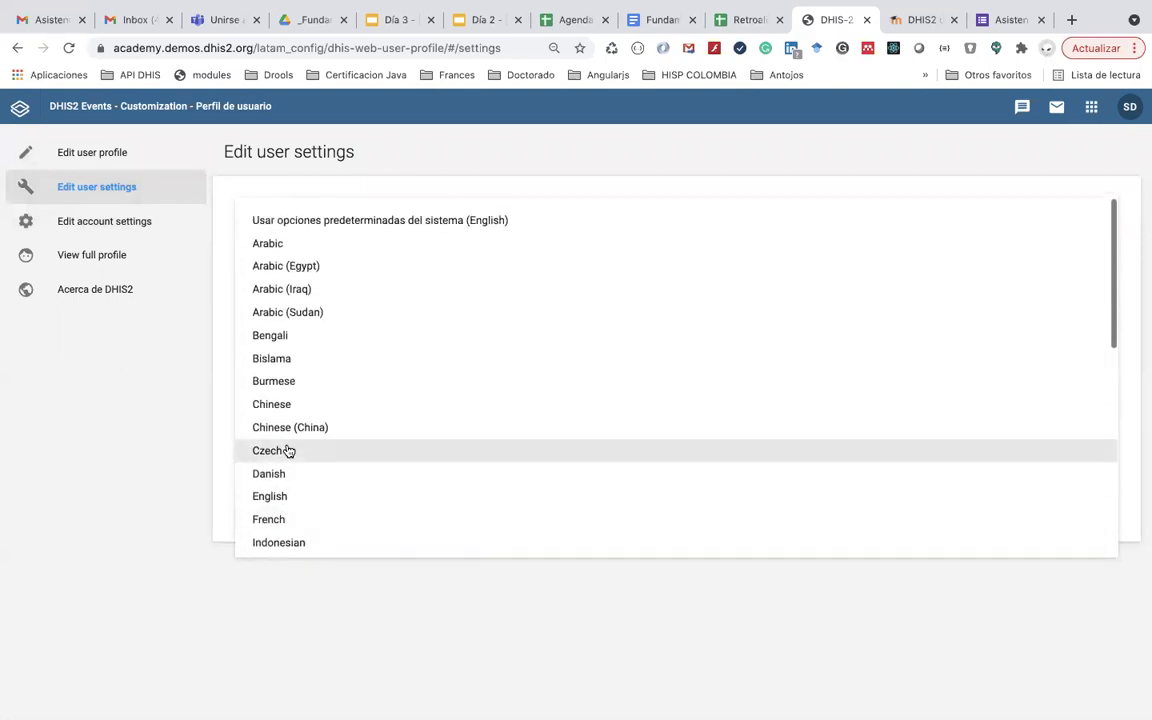
scroll(288, 452, "down", 4)
scroll(288, 450, "up", 3)
left_click(283, 339)
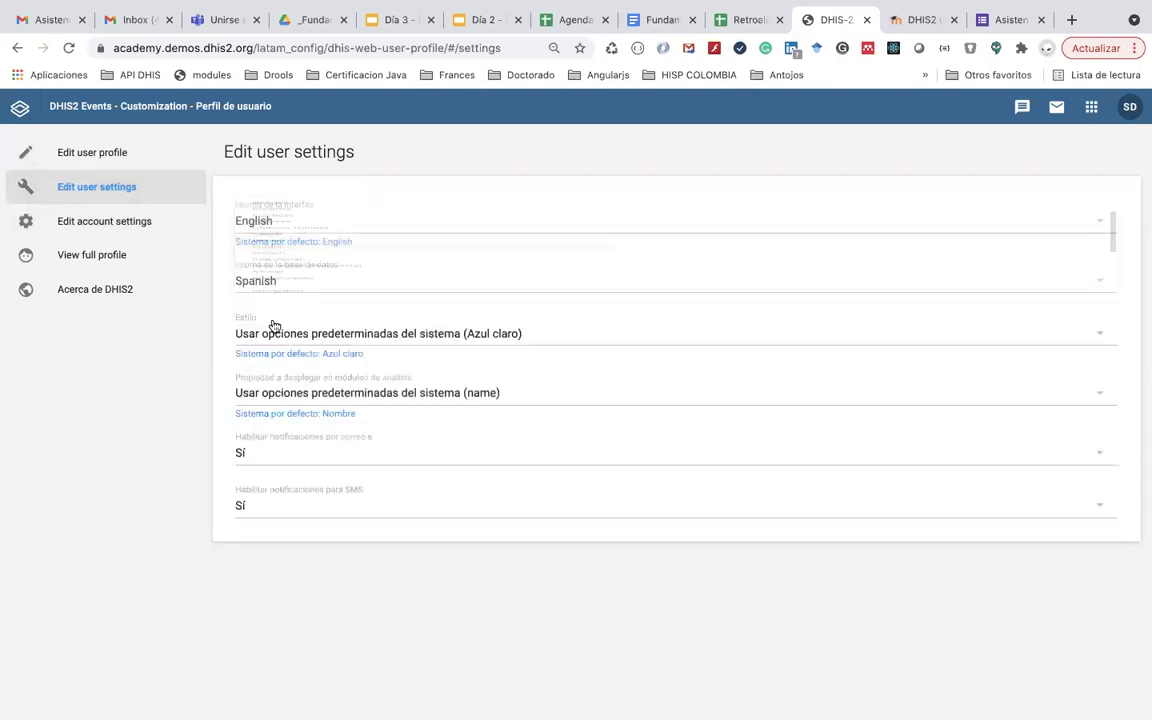
left_click(266, 287)
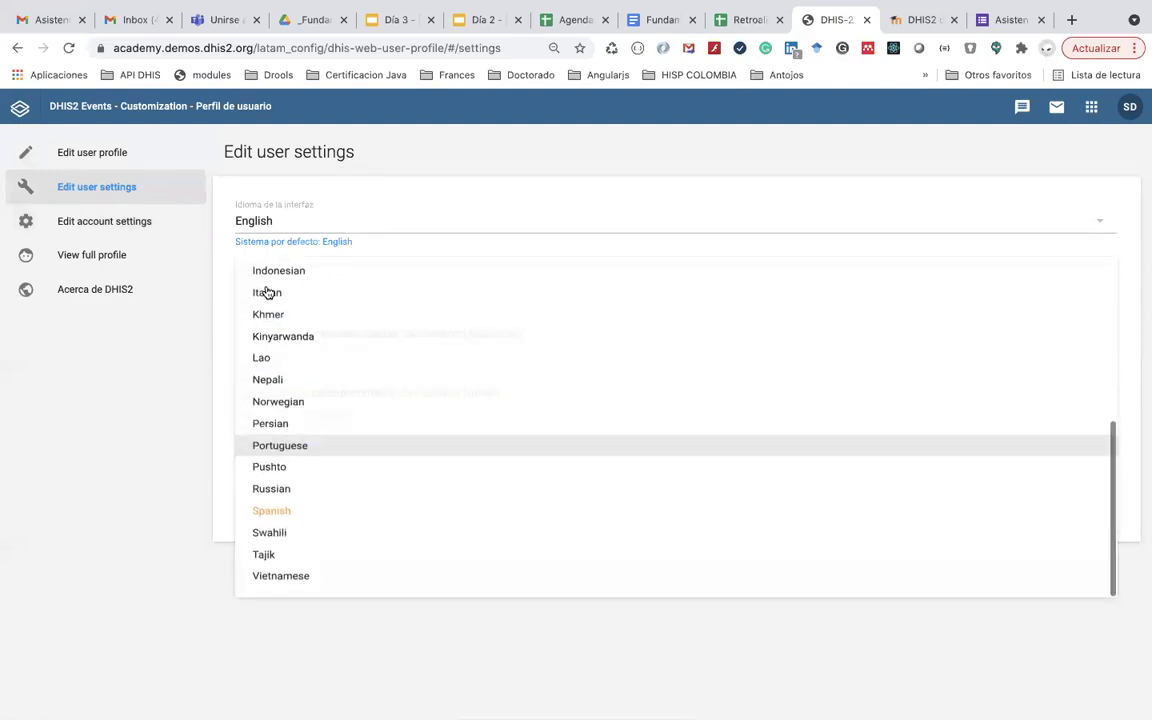
scroll(290, 478, "up", 5)
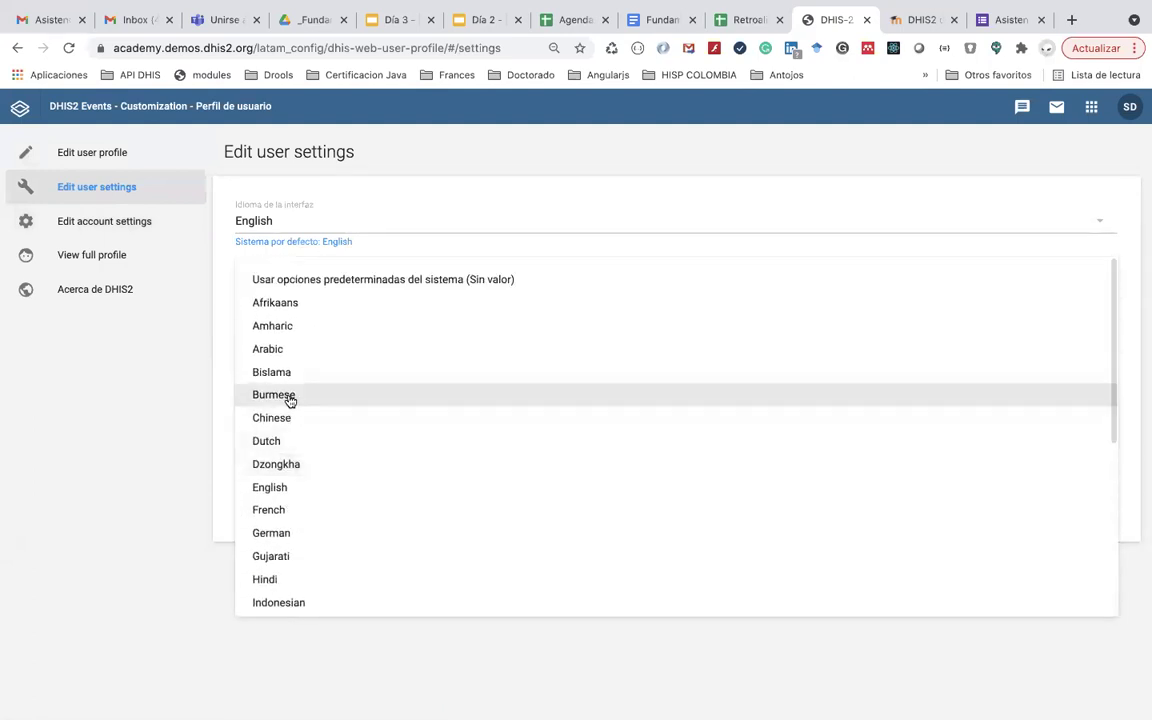
left_click(288, 487)
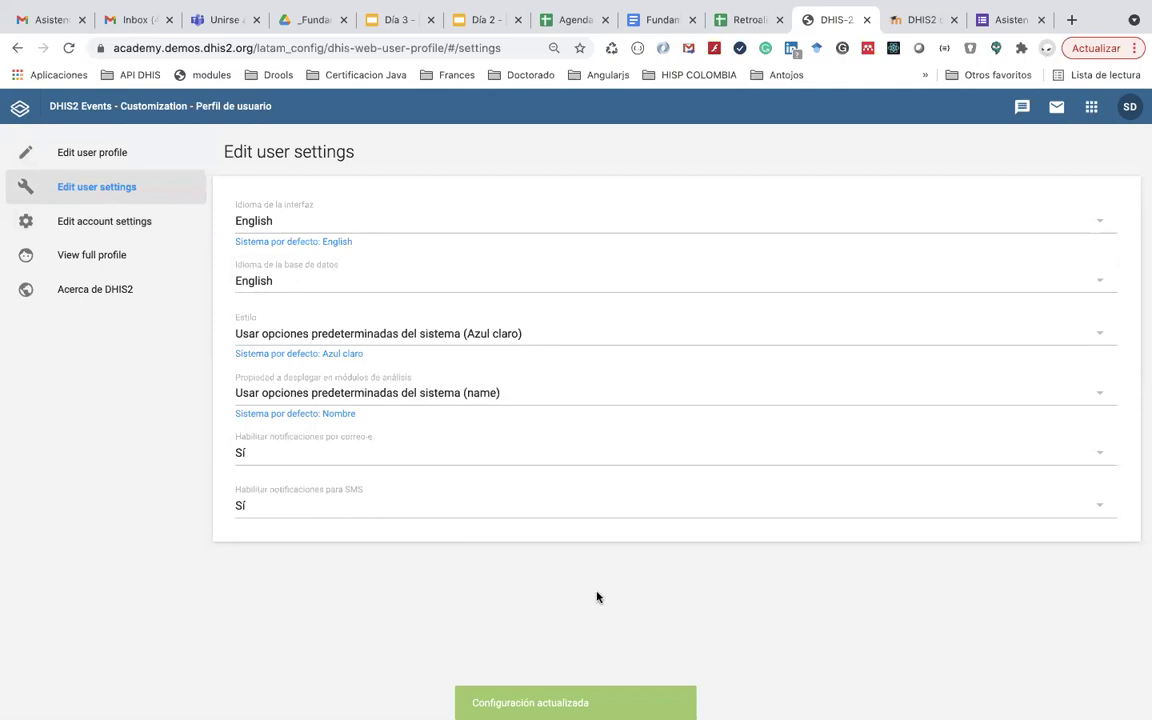
- Search the apps for 'ma' and open the Maintenance app
left_click(1091, 107)
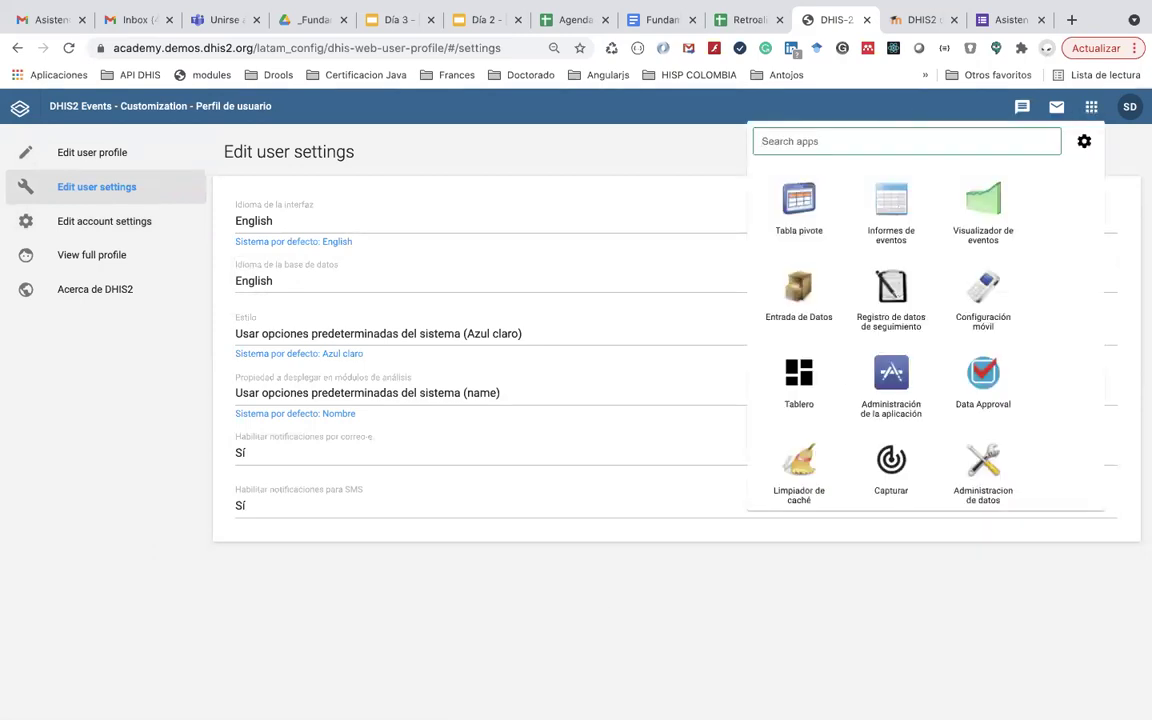
type("ma")
left_click(889, 192)
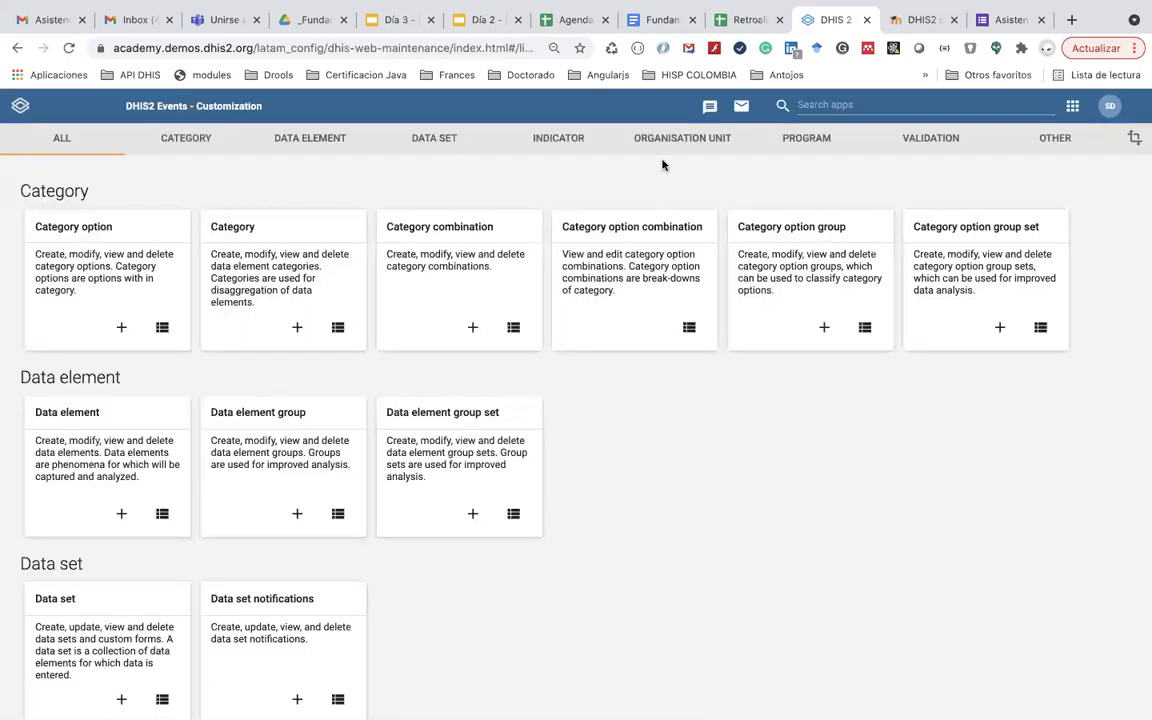
- Show the Program section and browse the list of programs
scroll(650, 230, "down", 1)
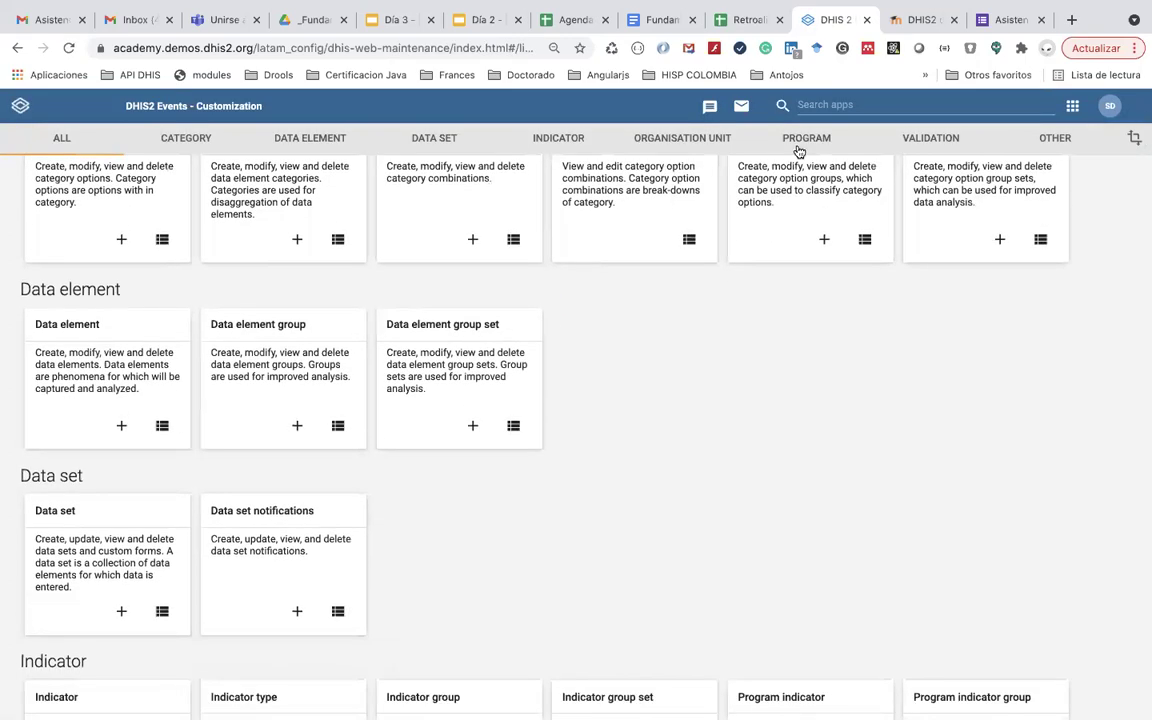
left_click(805, 139)
left_click(273, 187)
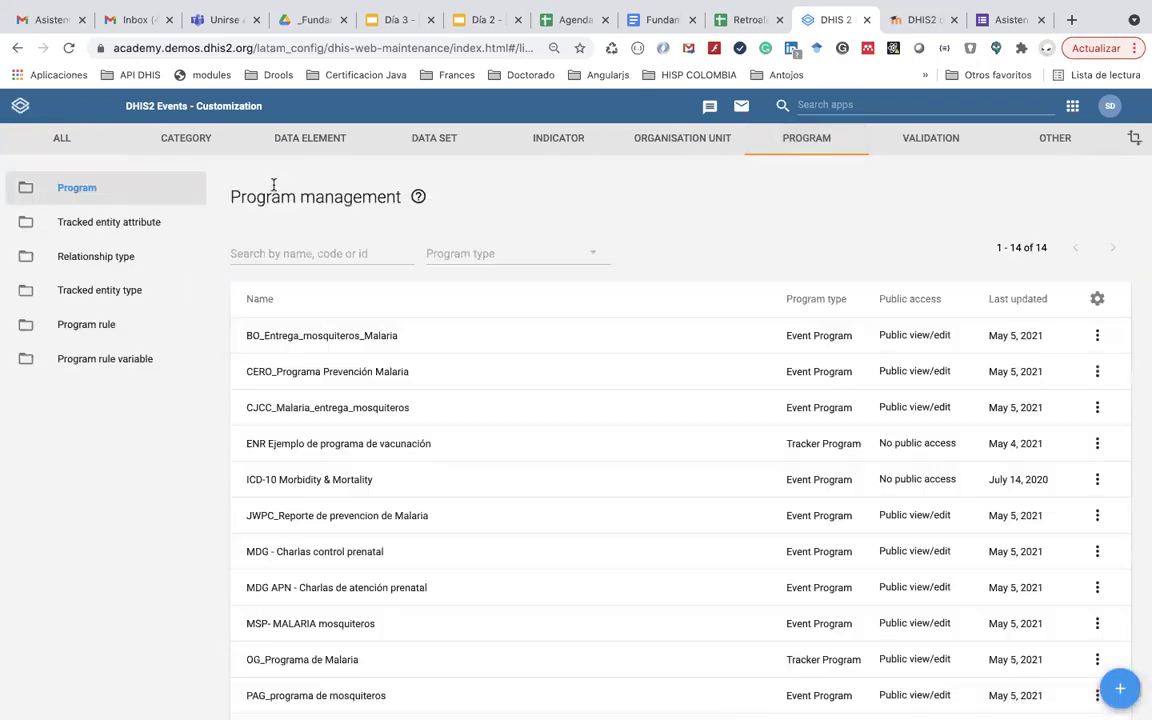
scroll(393, 452, "down", 1)
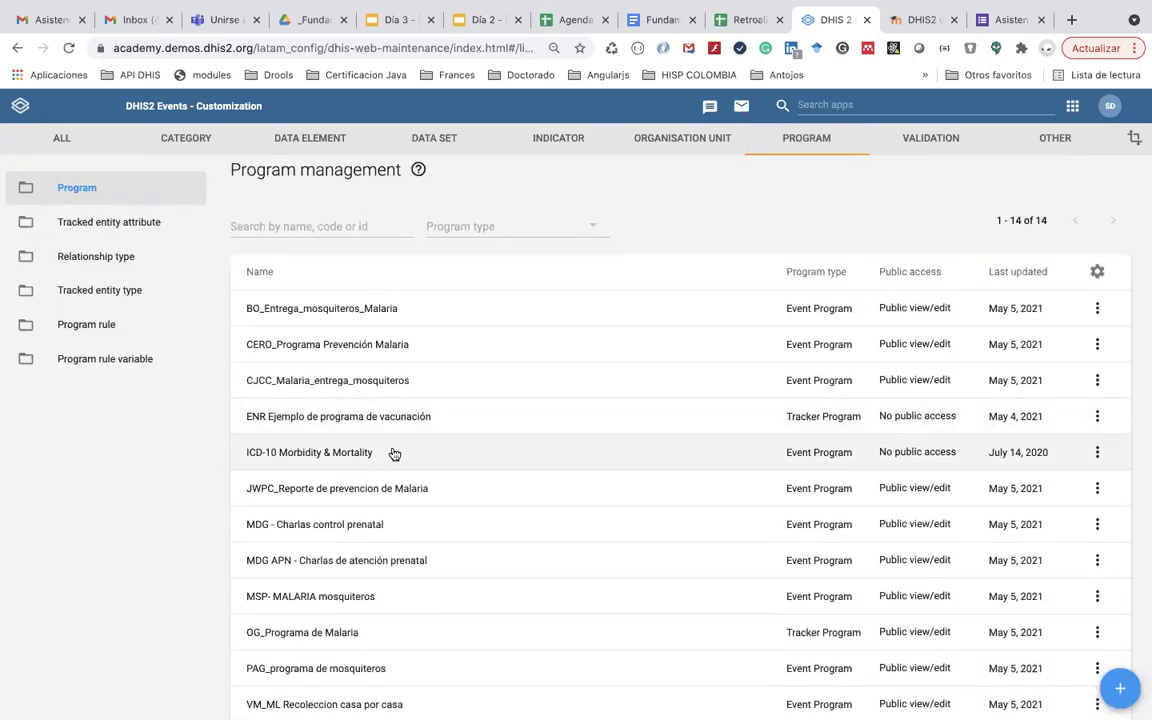
key("super+Tab")
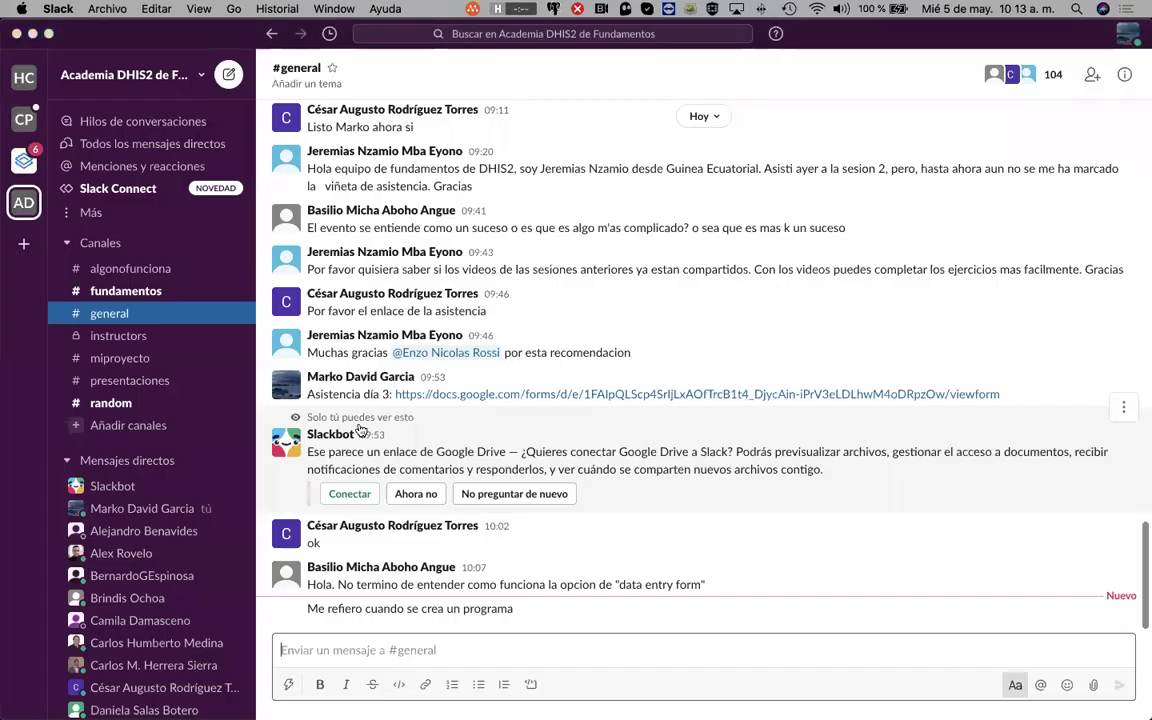
key("super+Tab")
key("super+Tab")
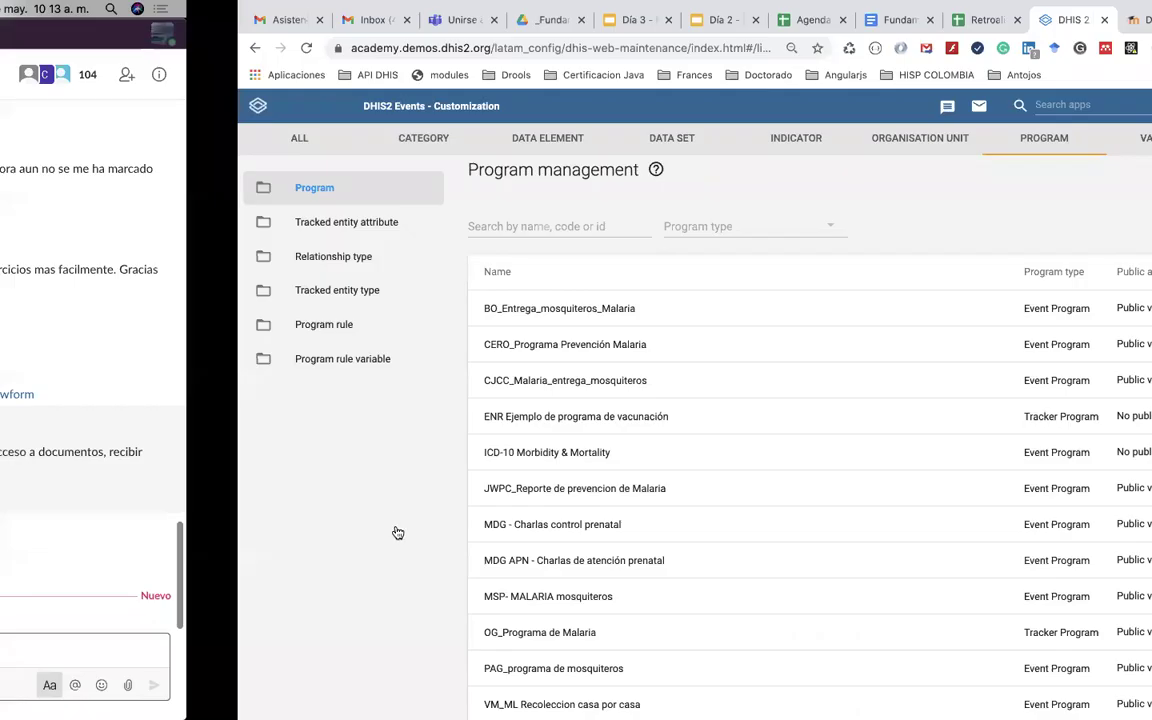
scroll(395, 530, "down", 5)
scroll(397, 530, "up", 5)
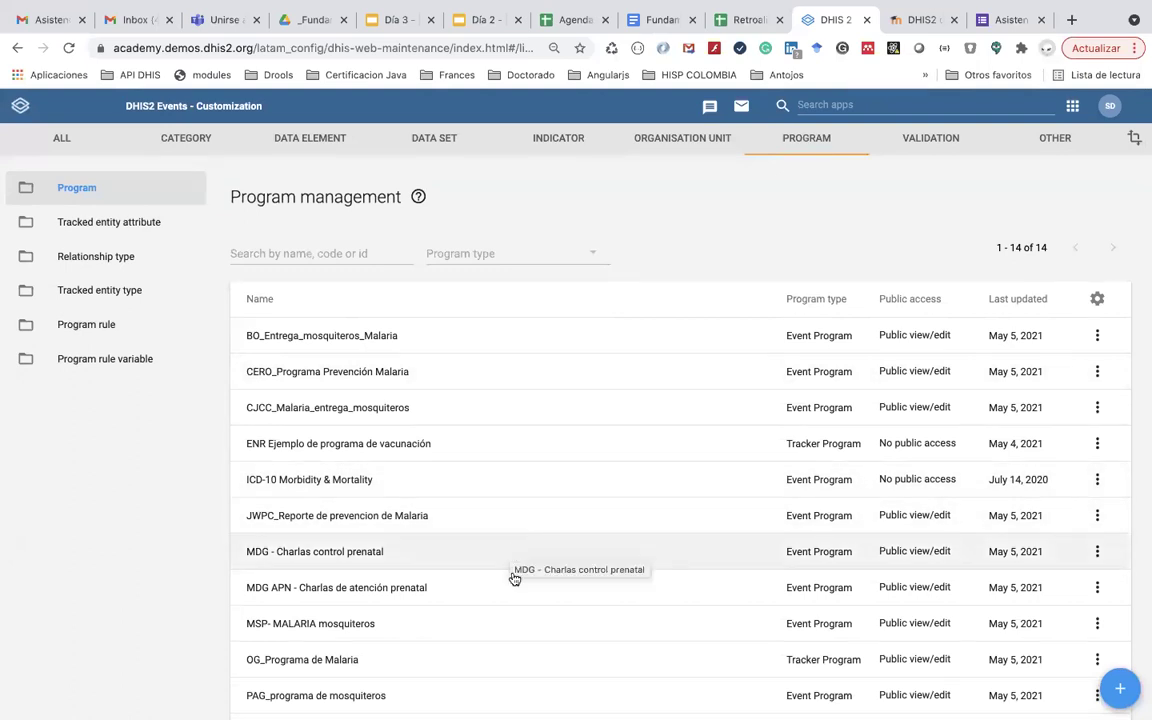
- Edit the MDG APN - Charlas de atención prenatal event program
left_click(1097, 590)
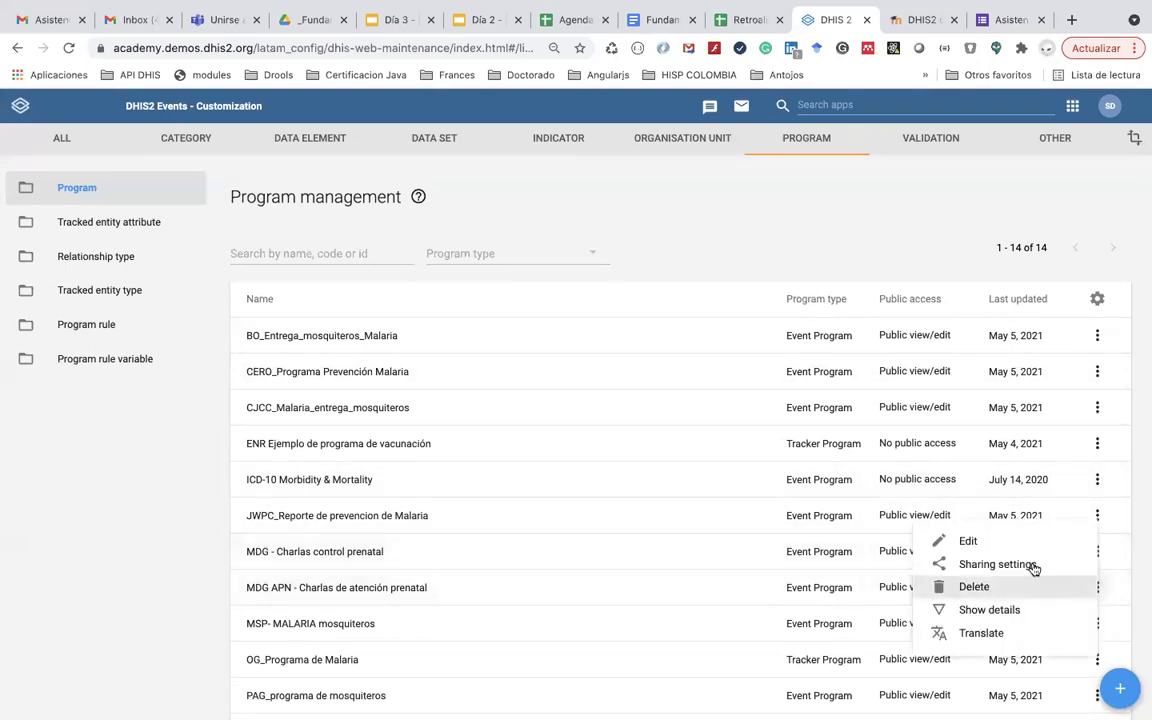
left_click(1023, 543)
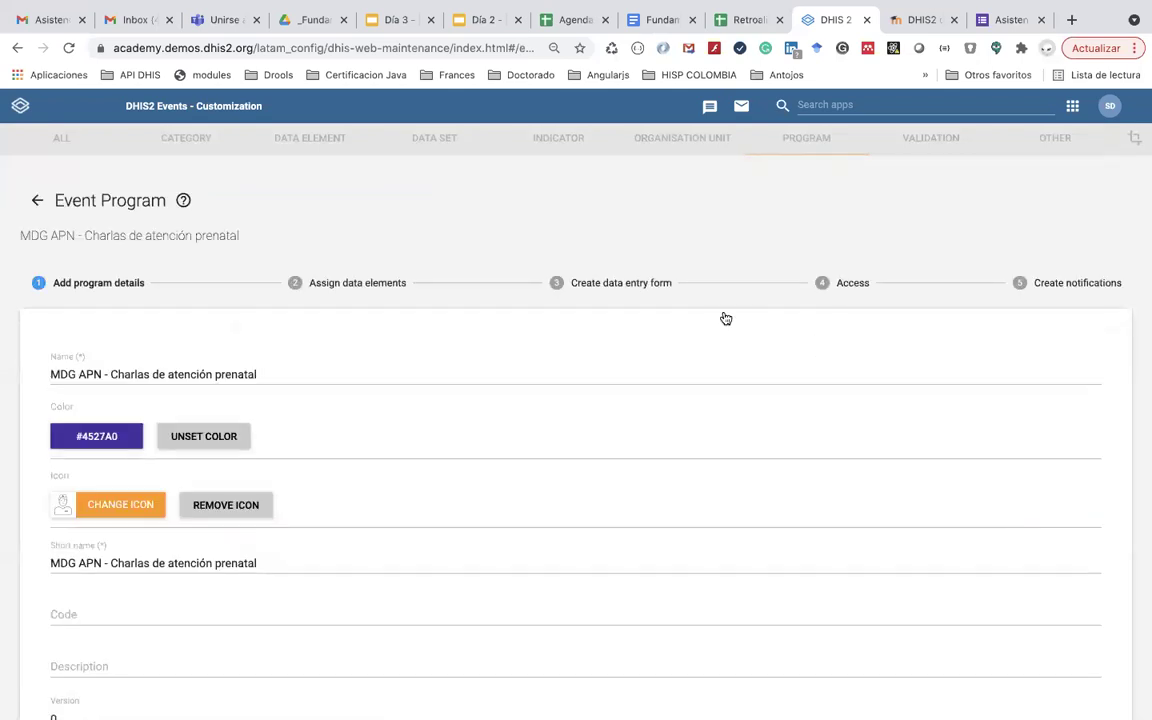
key("super+Tab")
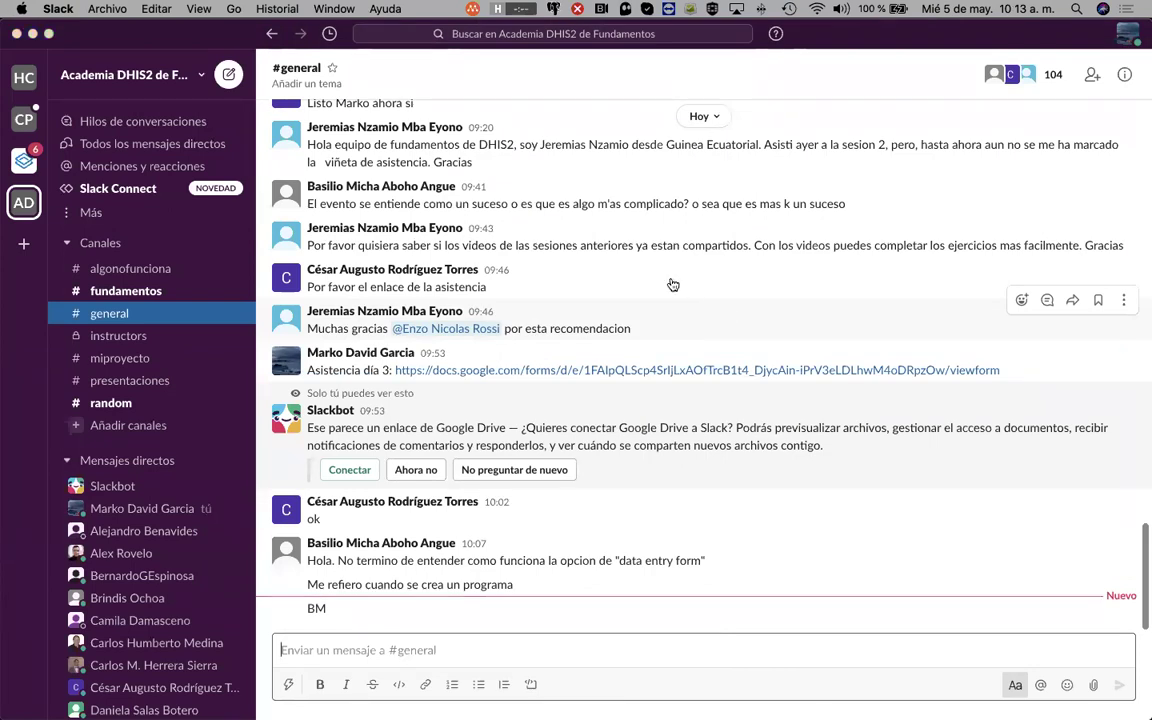
key("super+Tab")
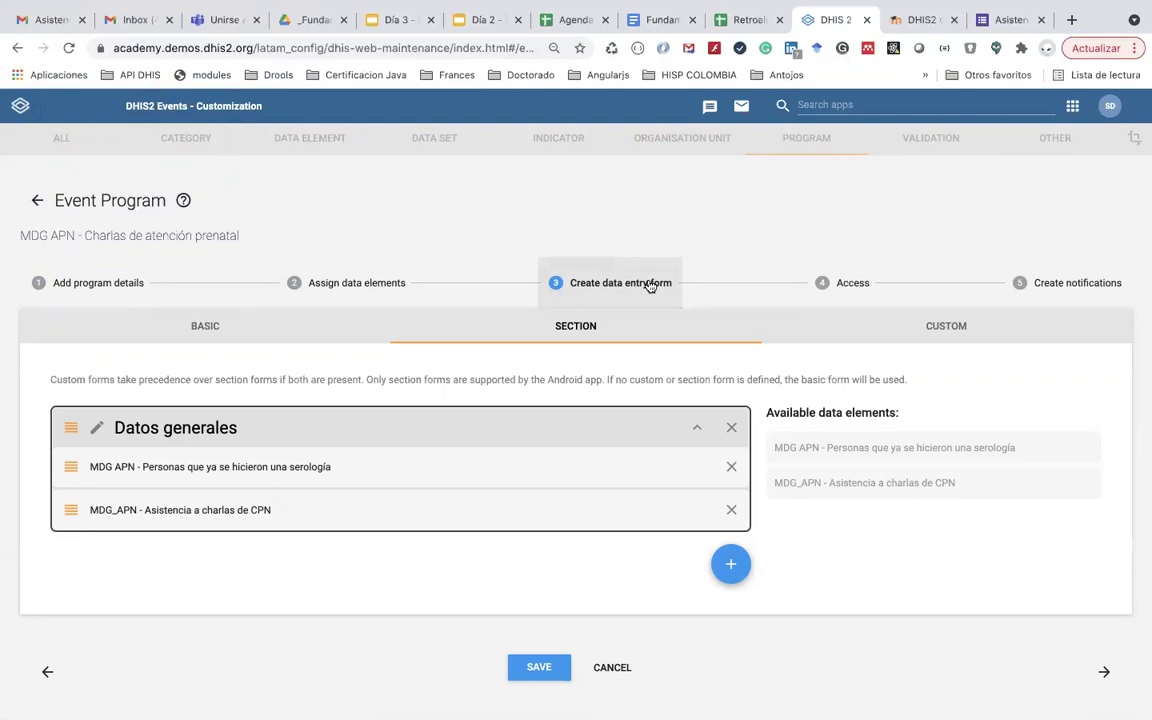
left_click(205, 326)
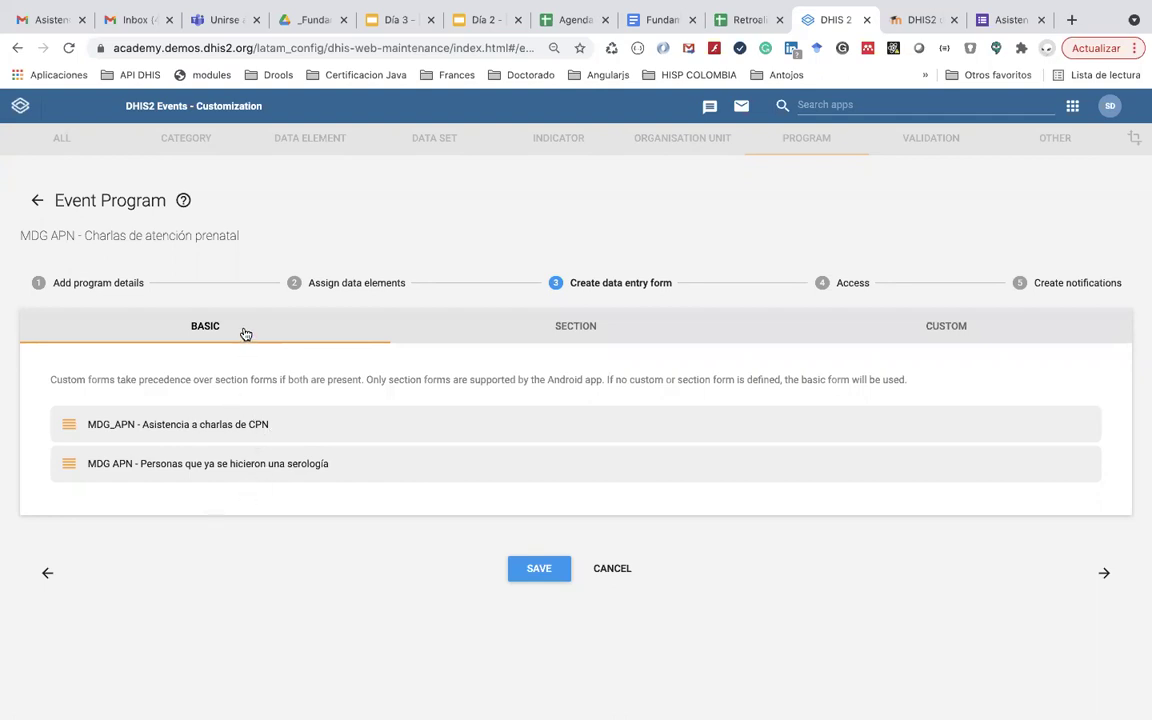
mouse_move(240, 418)
left_mouse_down()
mouse_move(232, 453)
mouse_move(239, 419)
left_mouse_up()
left_click_drag(237, 465, 237, 425)
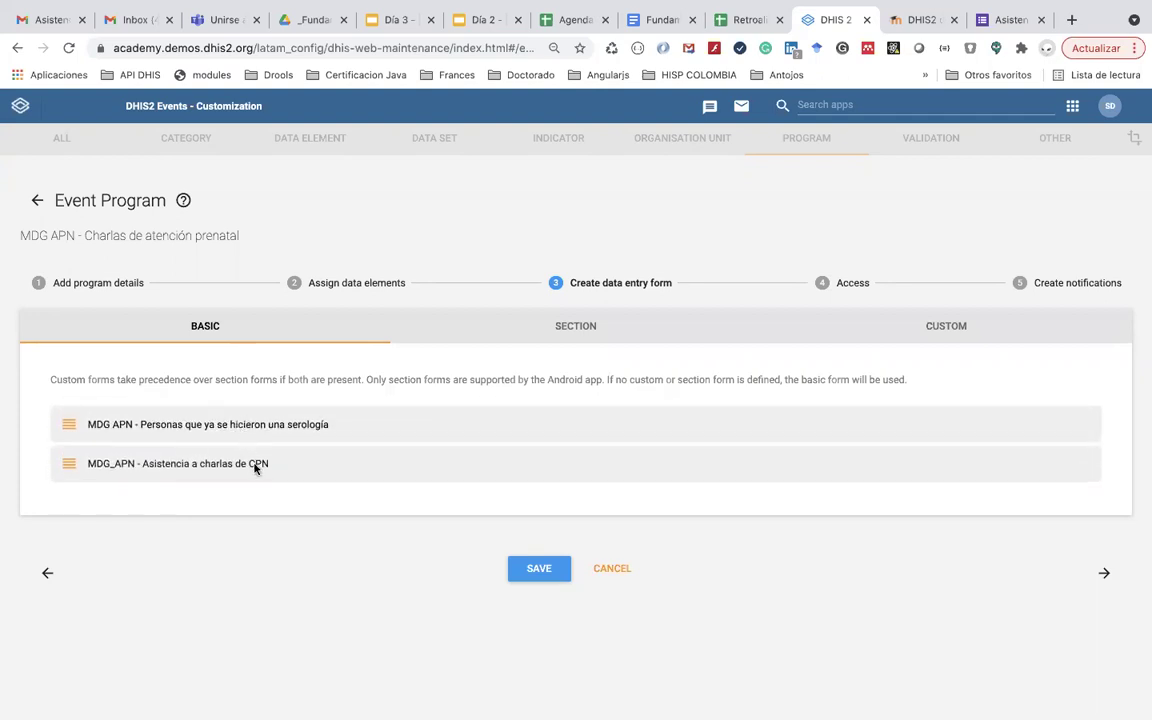
left_click(577, 327)
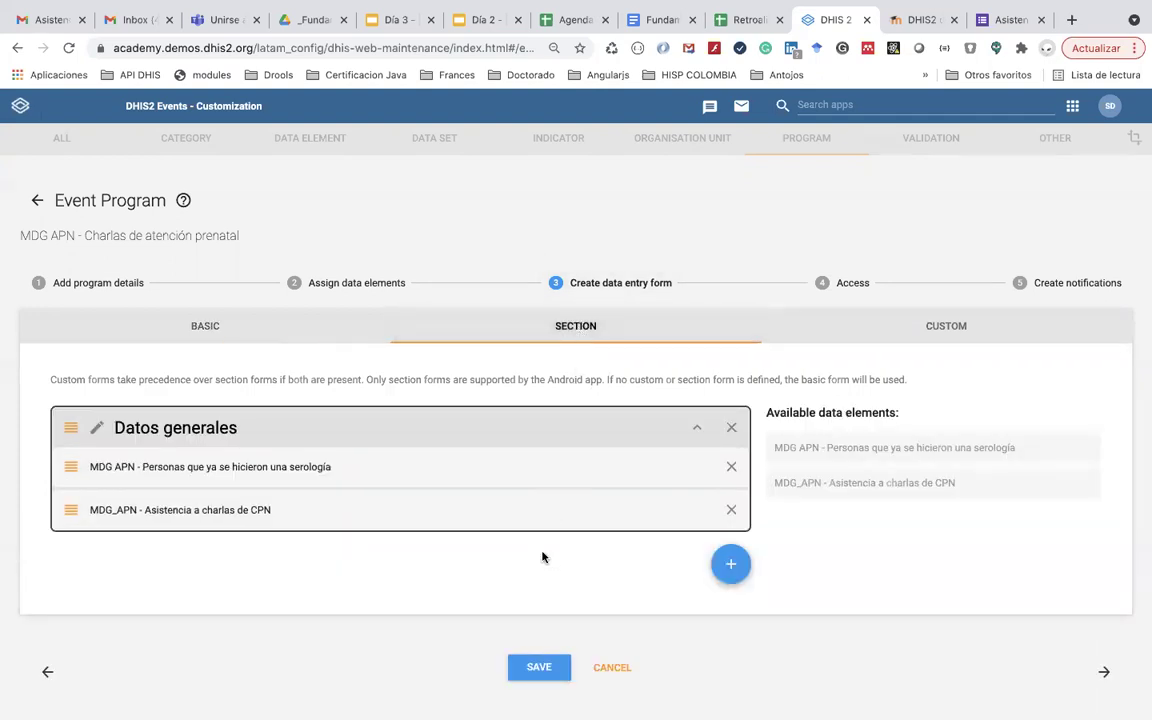
scroll(545, 571, "down", 1)
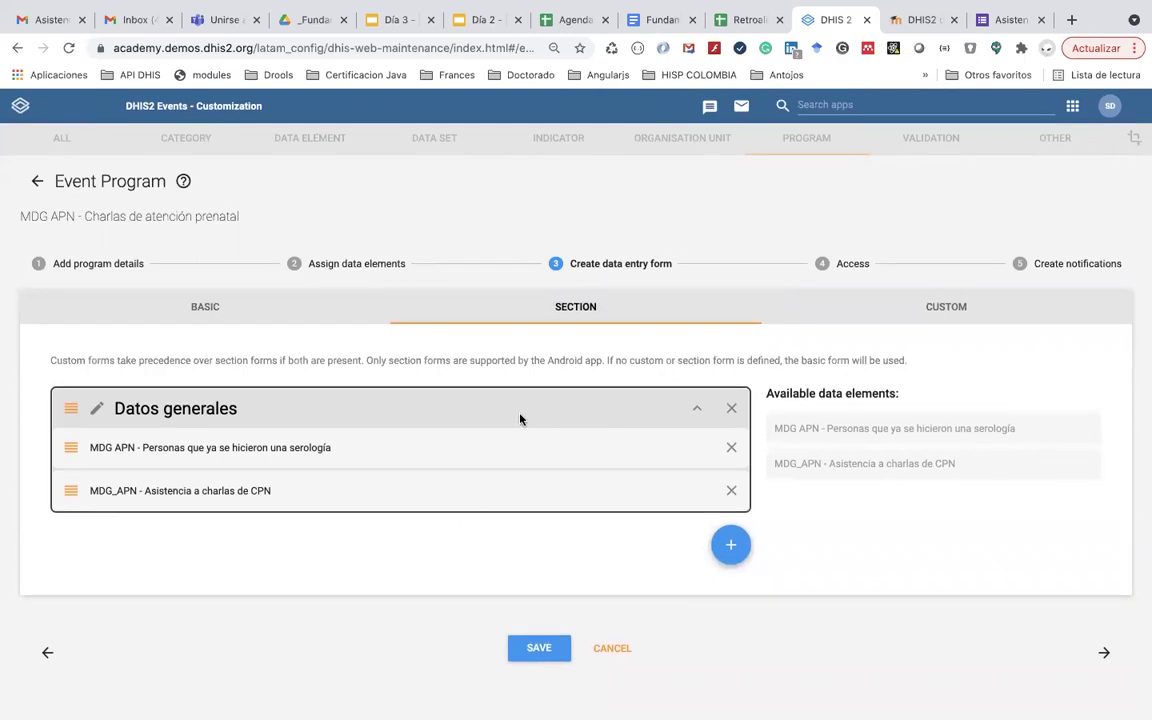
left_click(729, 548)
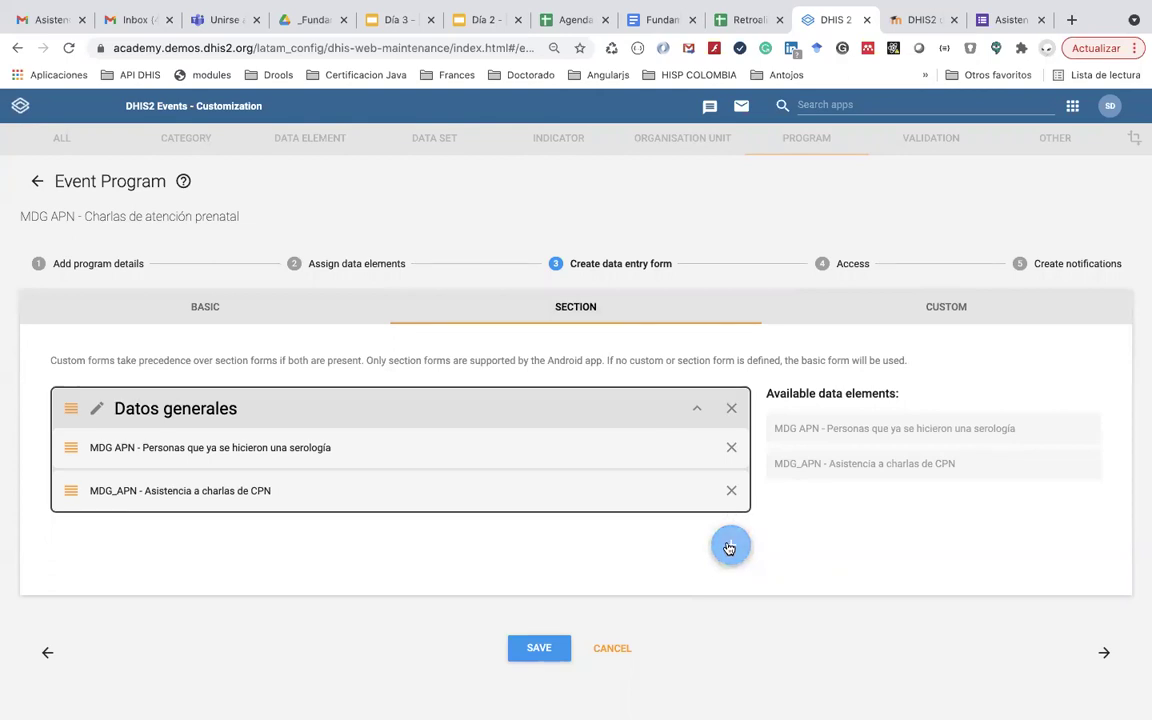
- Open the empty Custom form editor and place the caret inside it
left_click(930, 305)
scroll(418, 551, "down", 1)
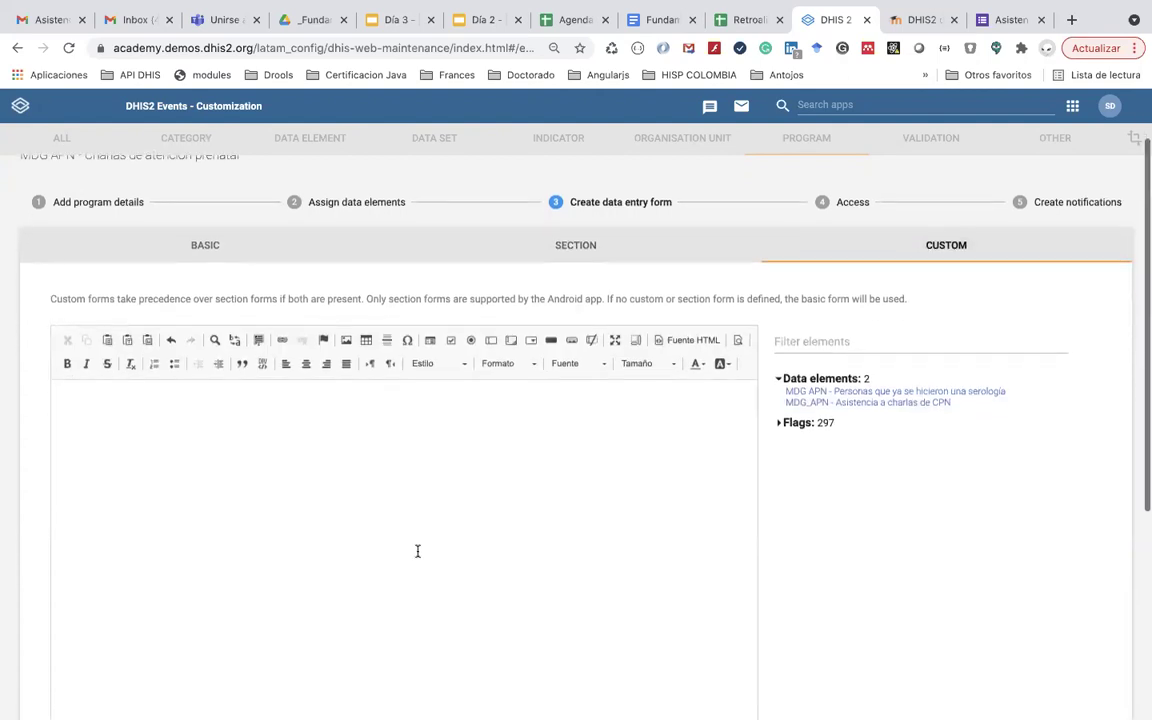
left_click(418, 471)
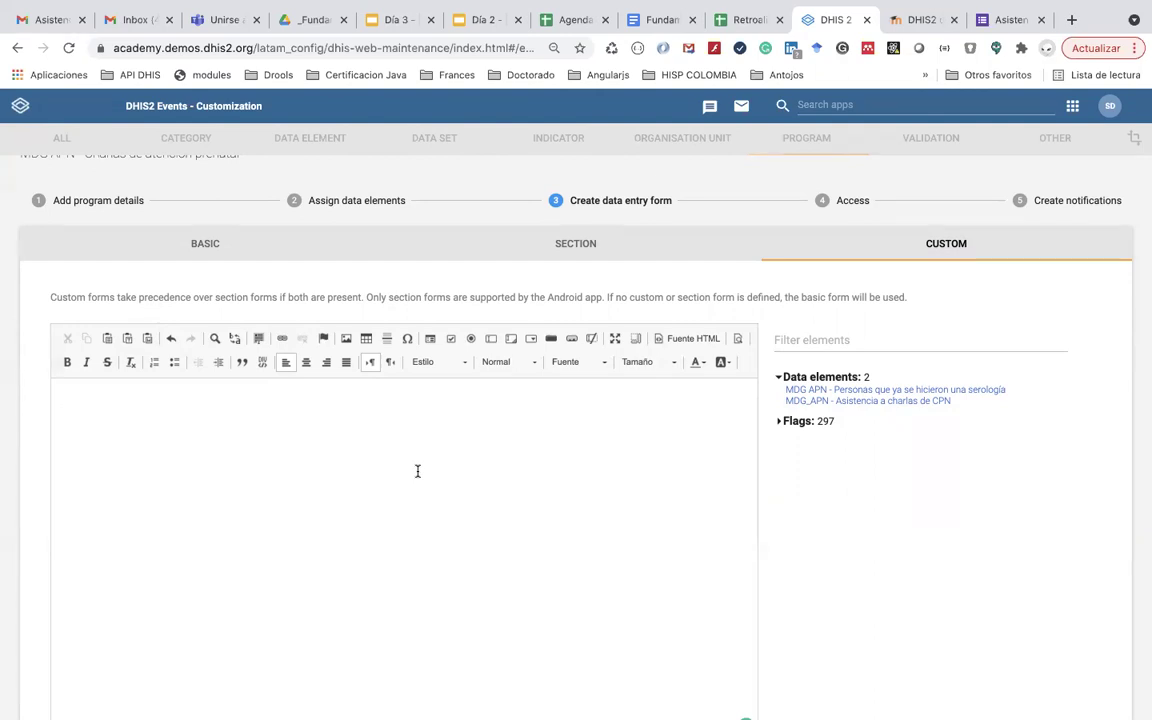
key("super+Tab")
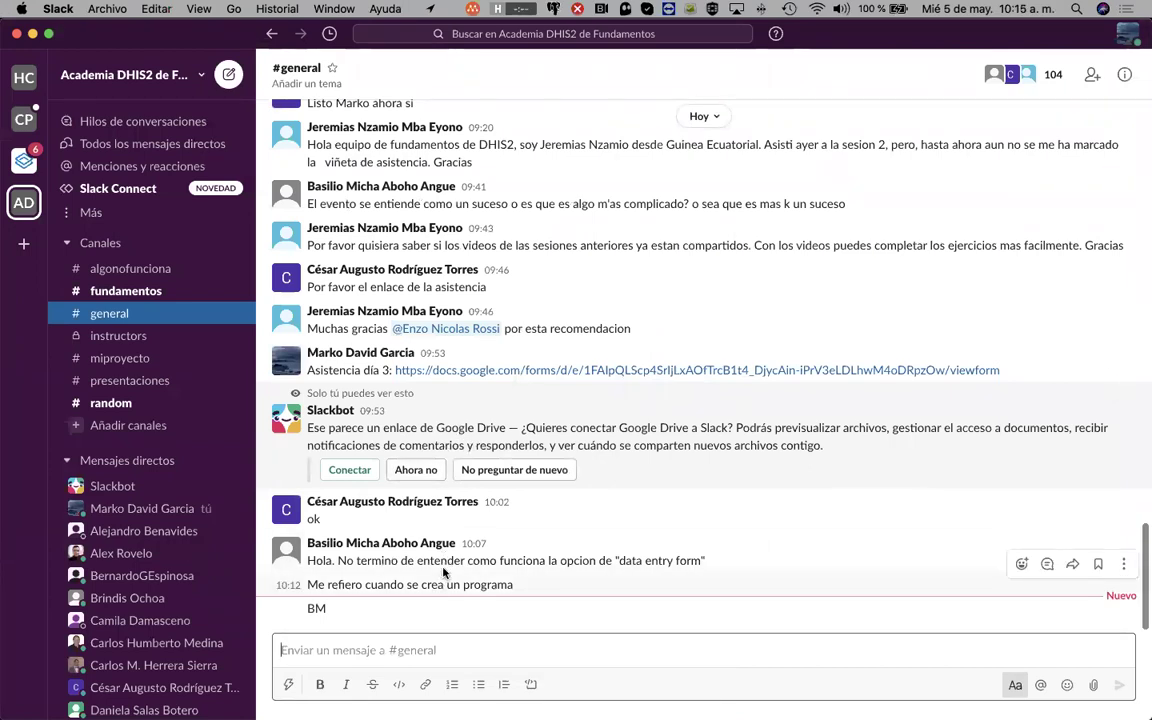
- Check the #fundamentos questions in Slack, then return to DHIS2's apps menu
left_click(126, 291)
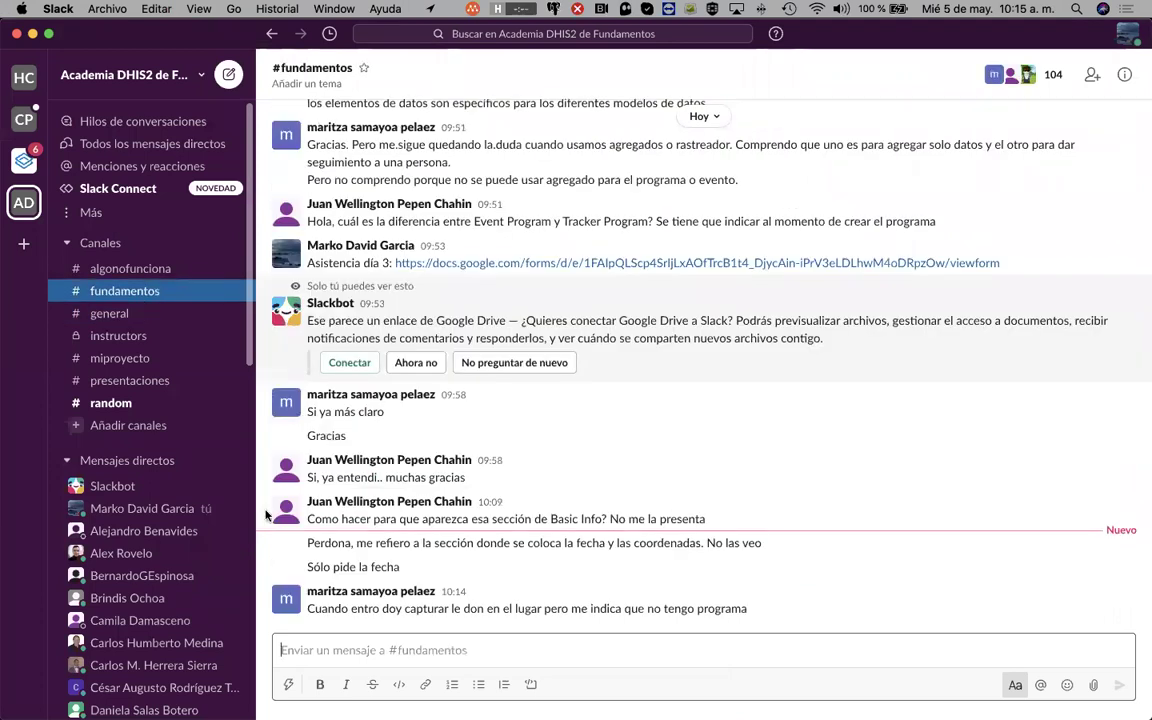
key("ctrl+Right")
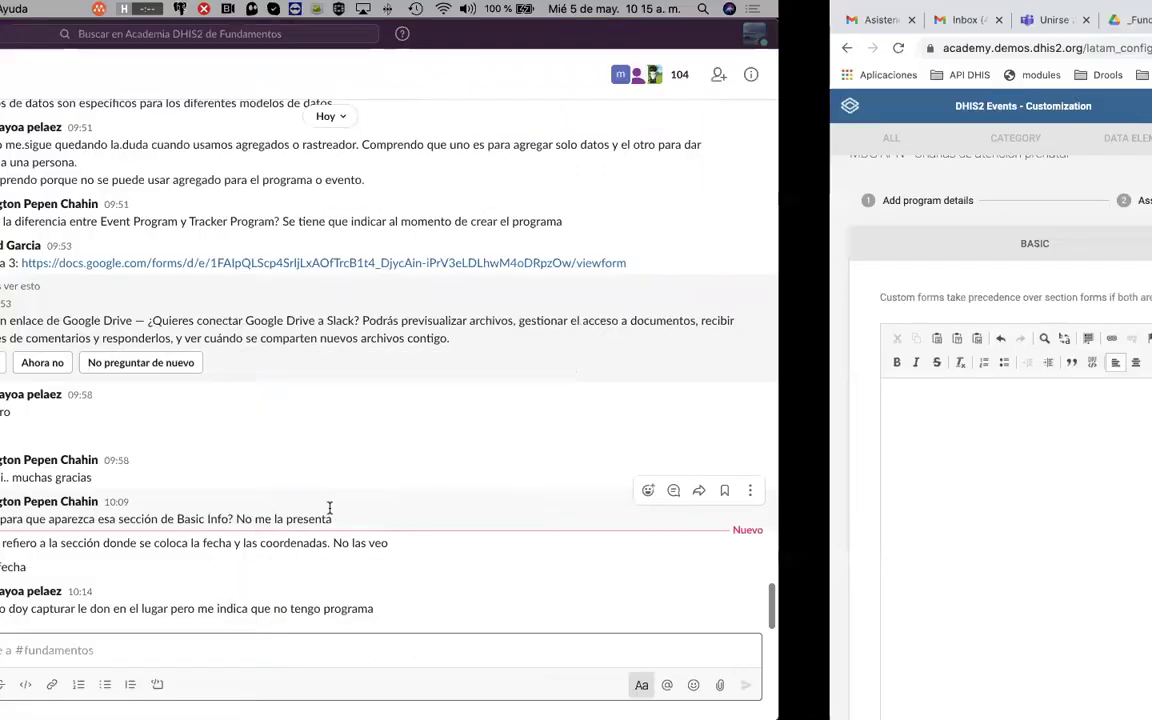
key("super+Tab")
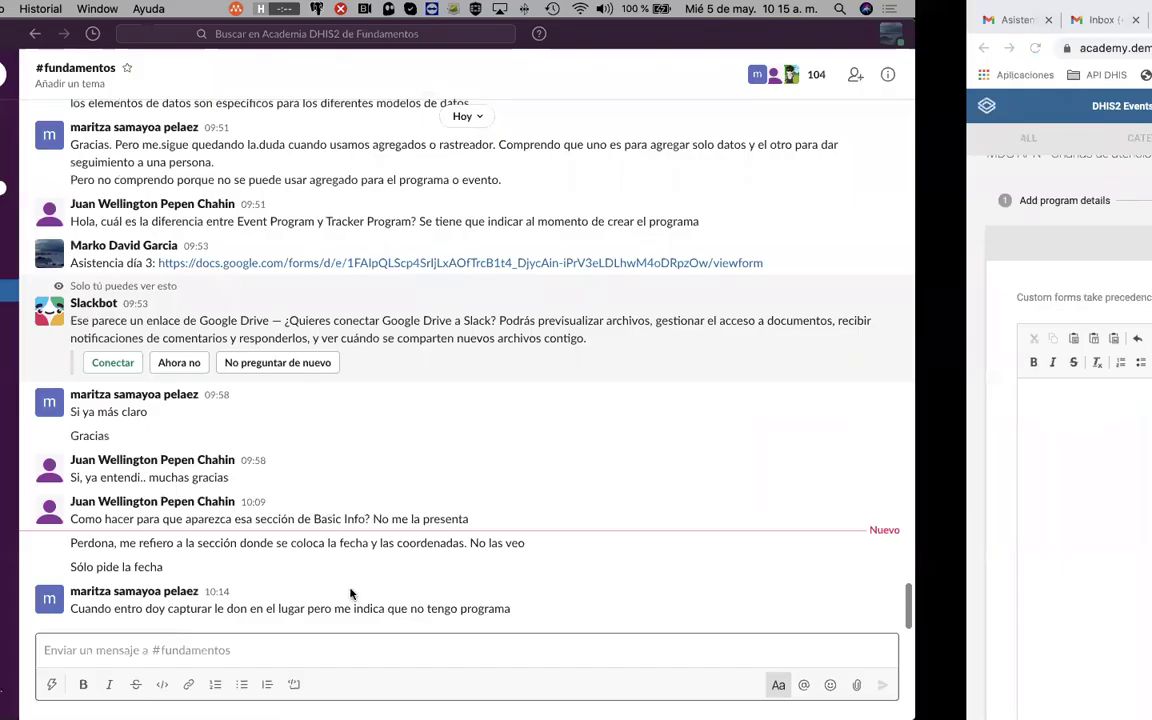
key("super+Tab")
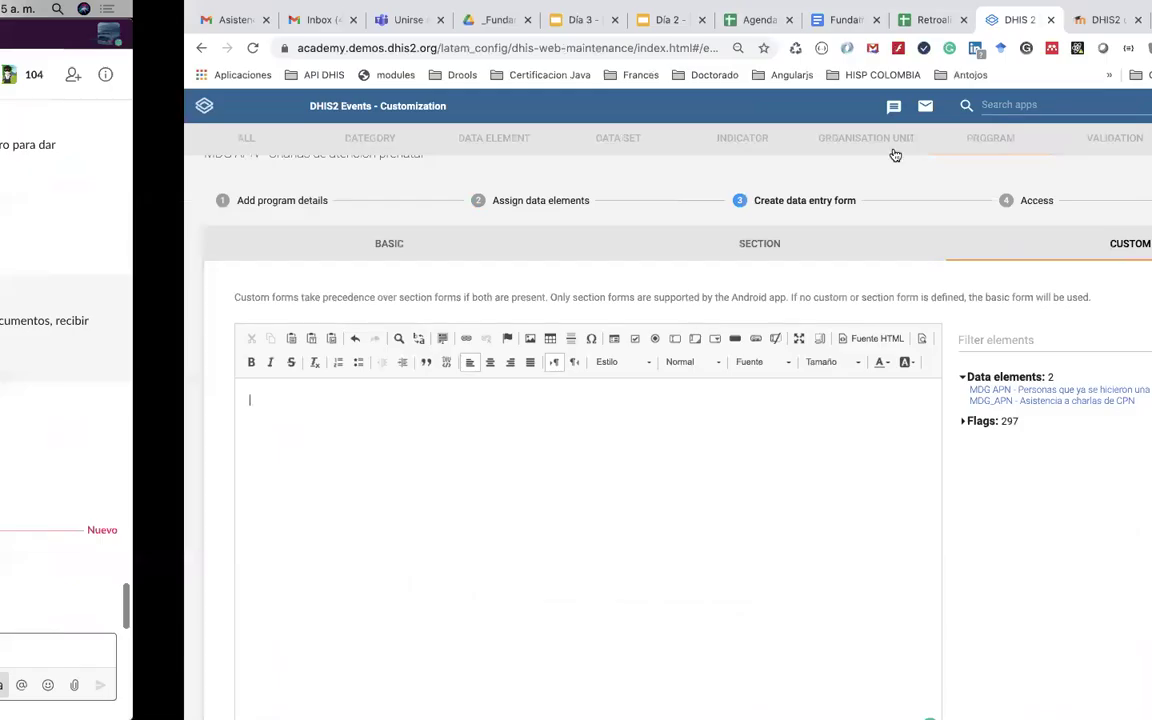
left_click(1058, 106)
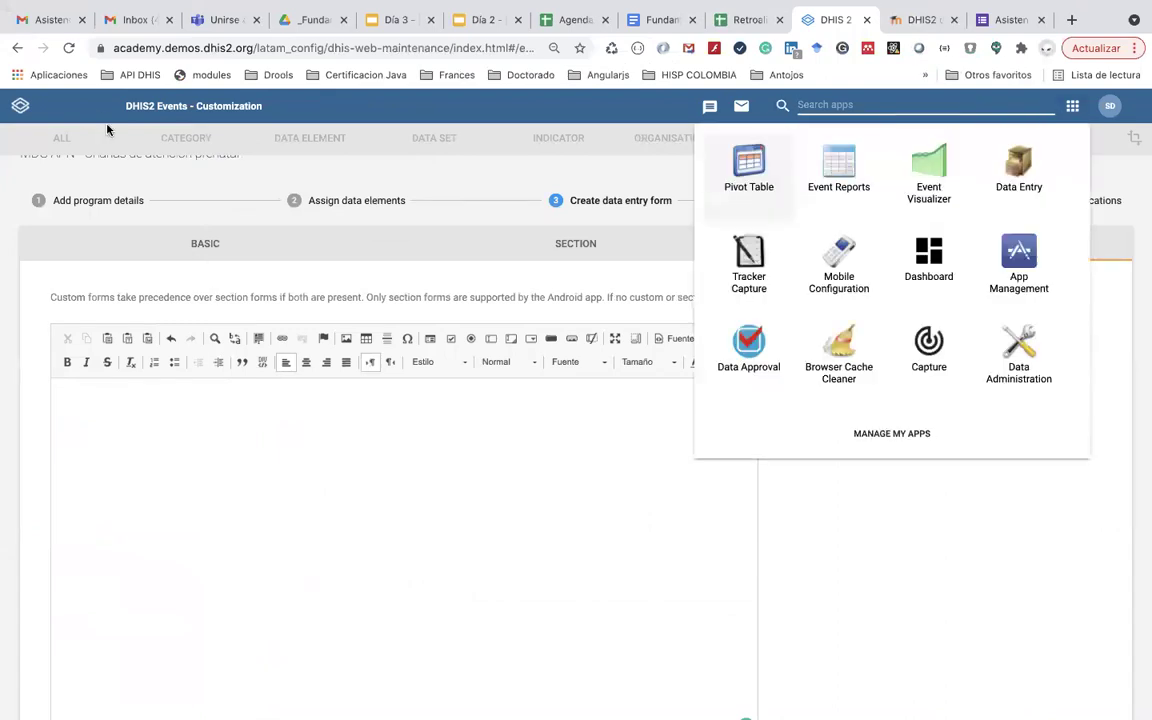
- Dismiss the apps menu and edit MSP- MALARIA mosquiteros from the program list
left_click(18, 50)
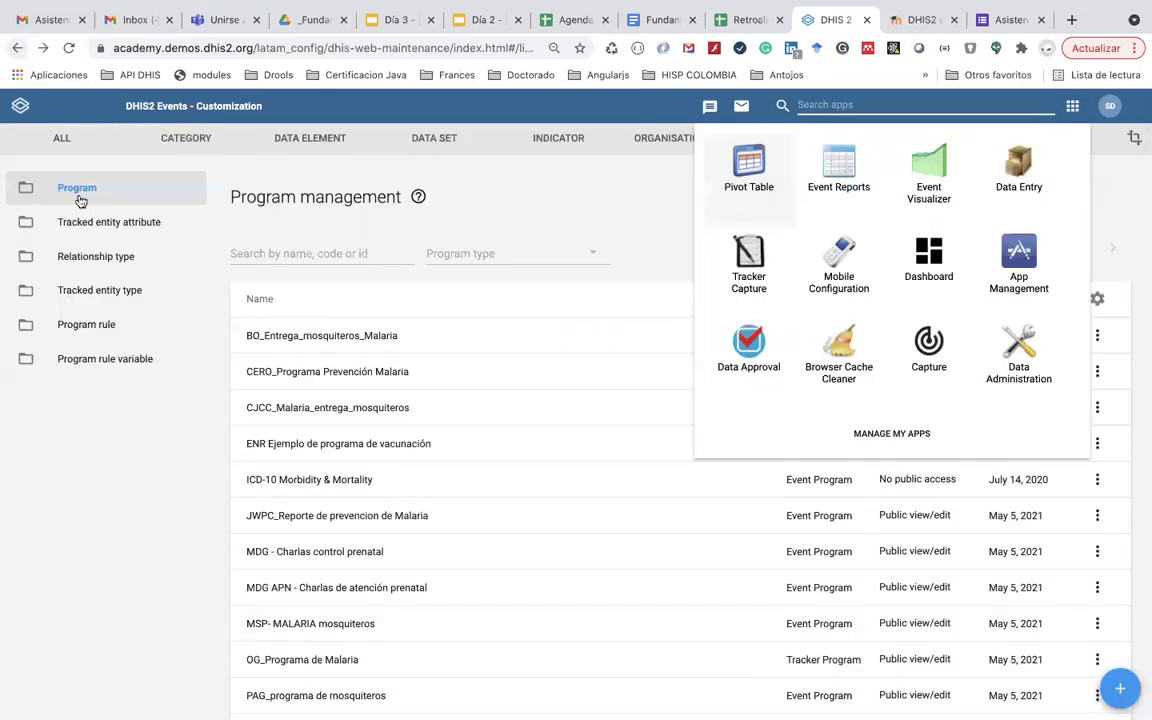
left_click(139, 581)
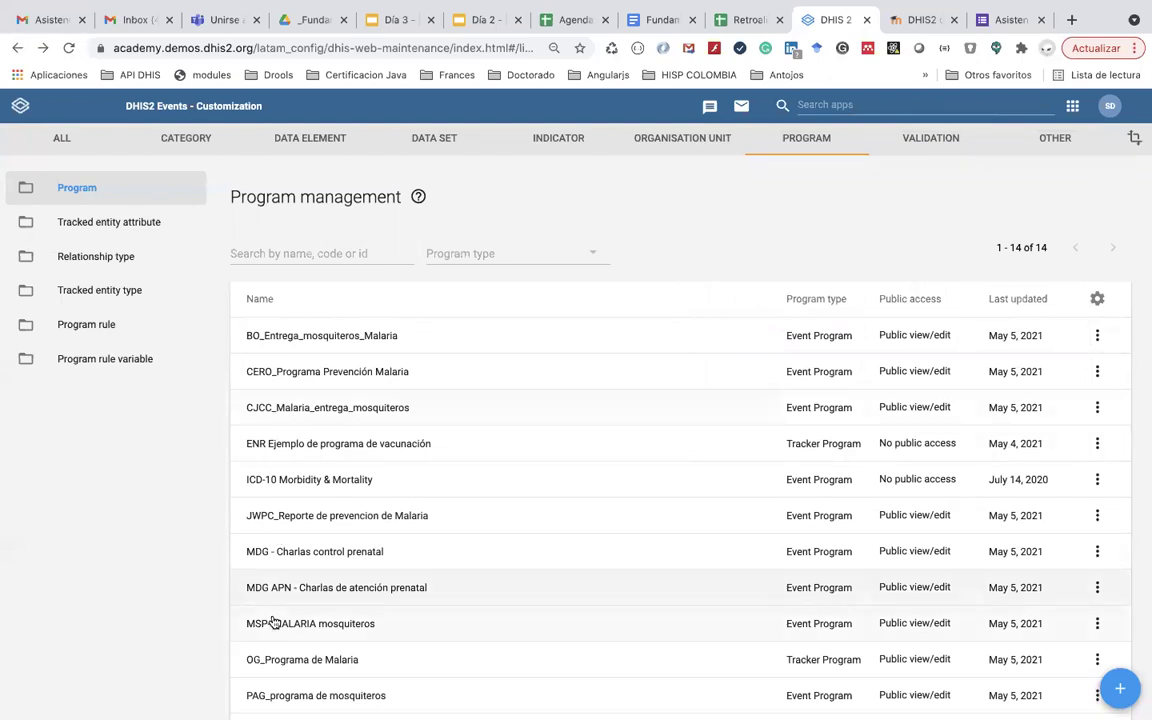
scroll(400, 590, "down", 2)
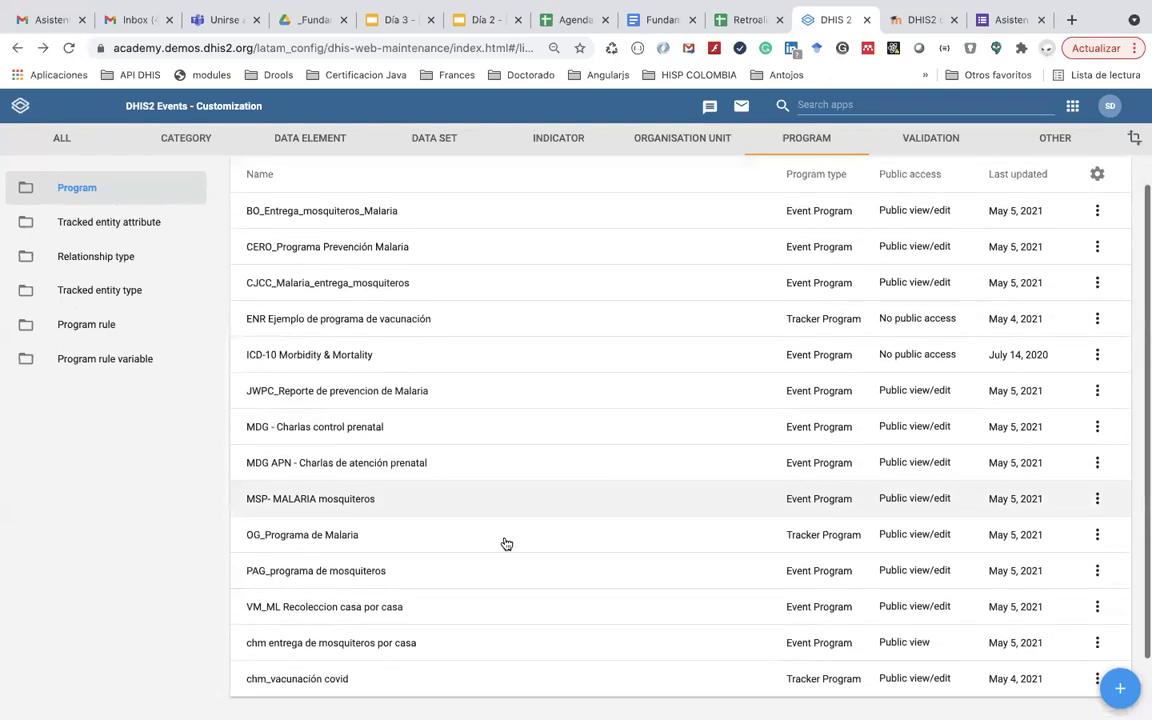
left_click(1097, 497)
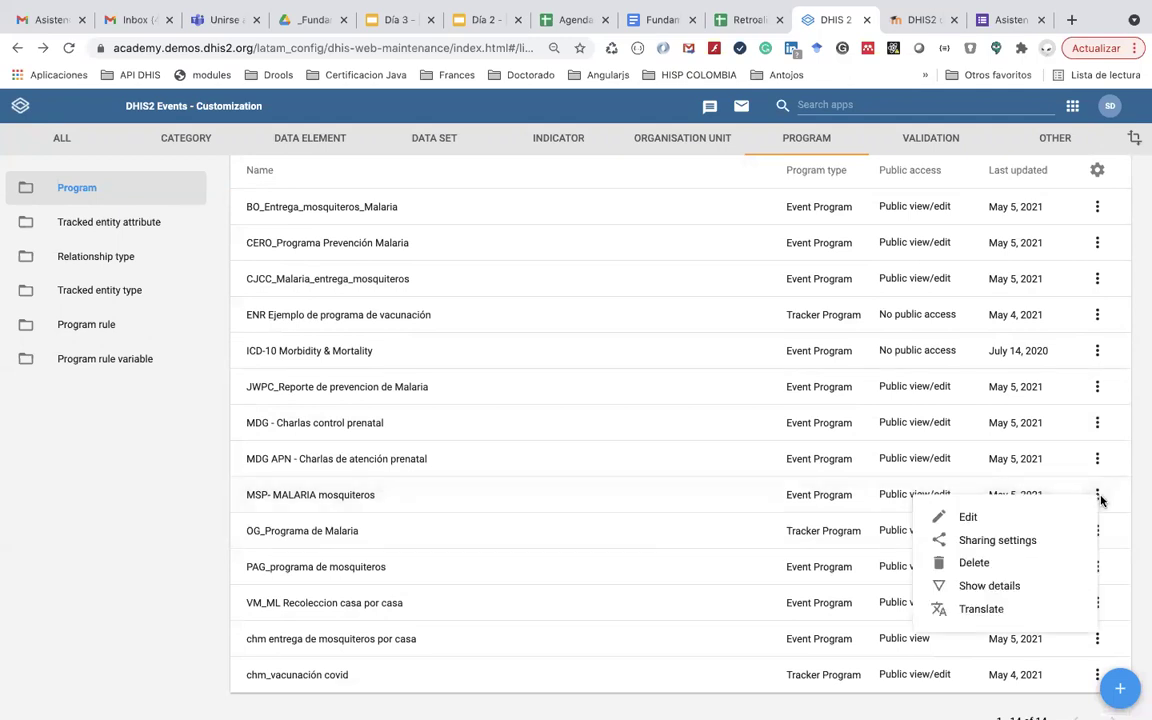
left_click(1058, 521)
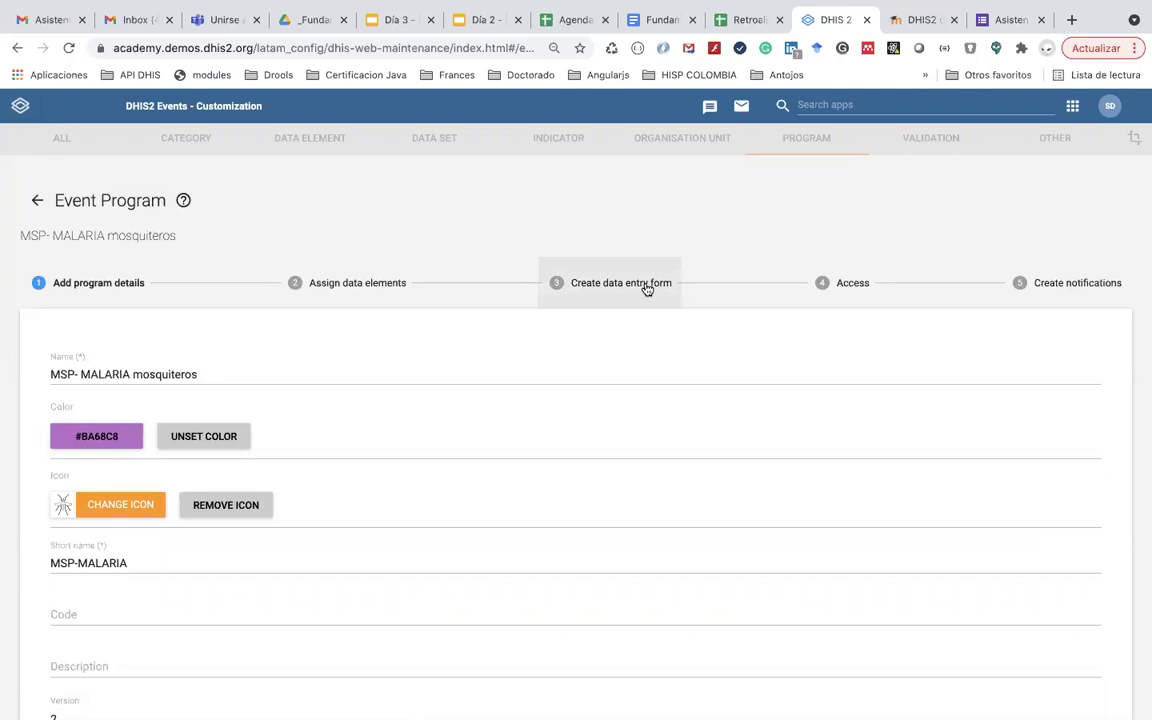
- Review the program's Access step, glancing at Slack twice in between
left_click(855, 298)
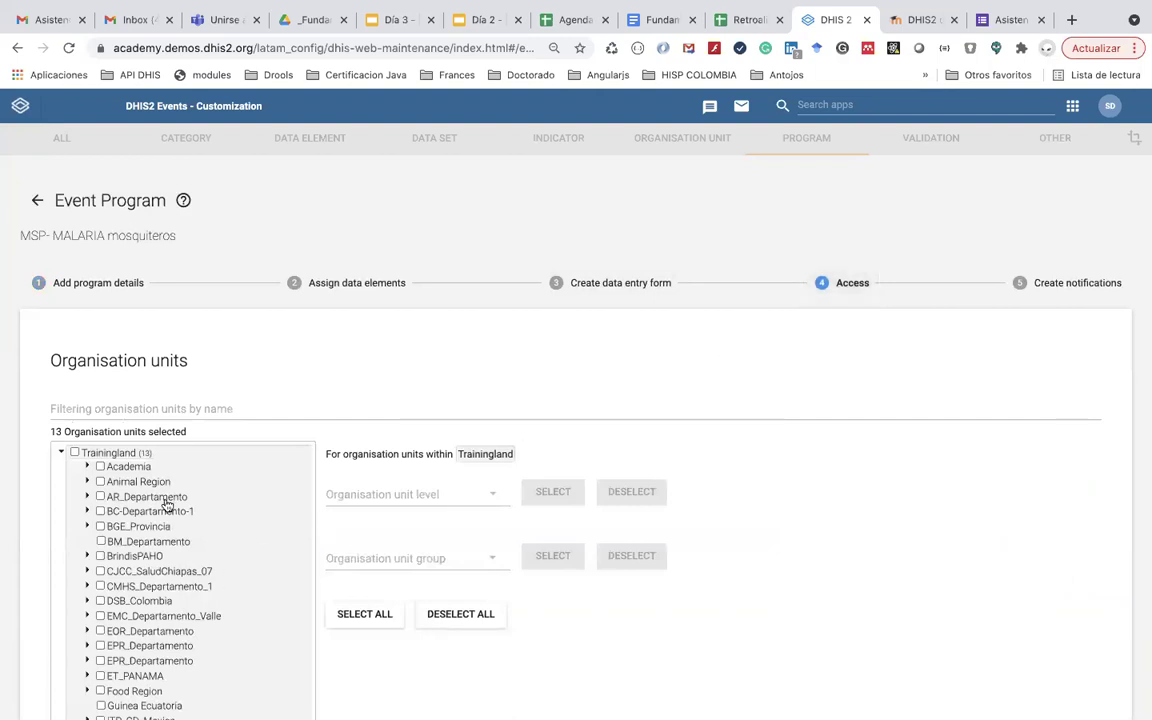
scroll(168, 566, "down", 6)
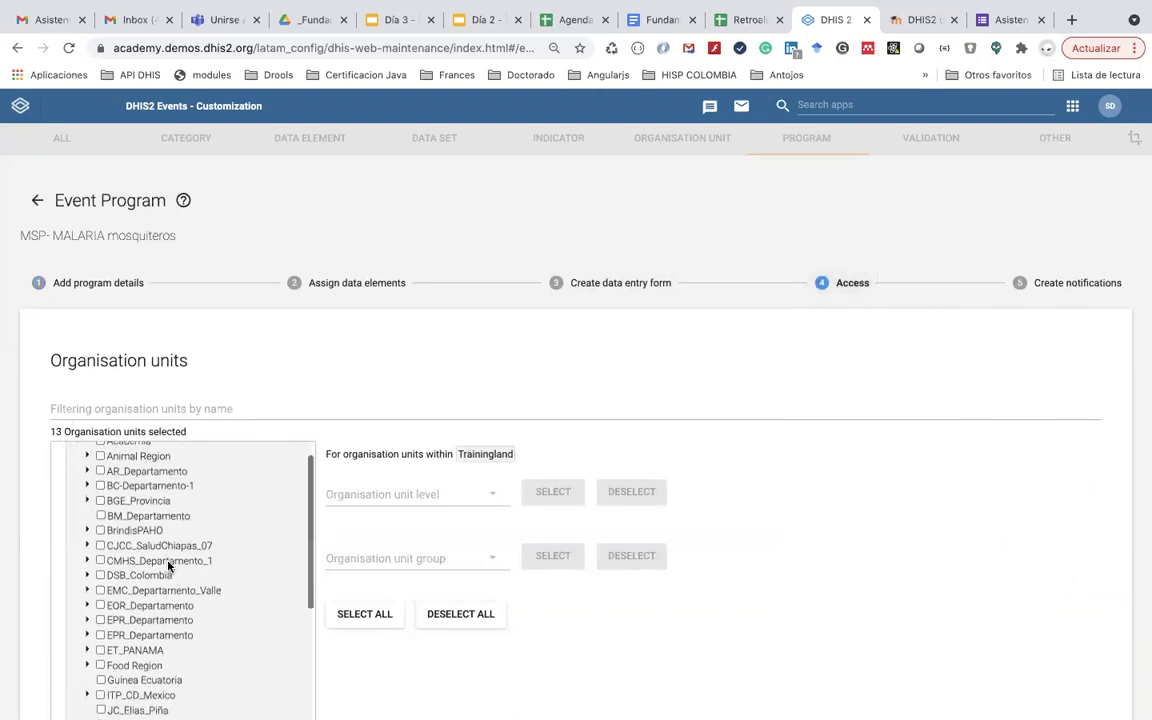
scroll(160, 560, "down", 1)
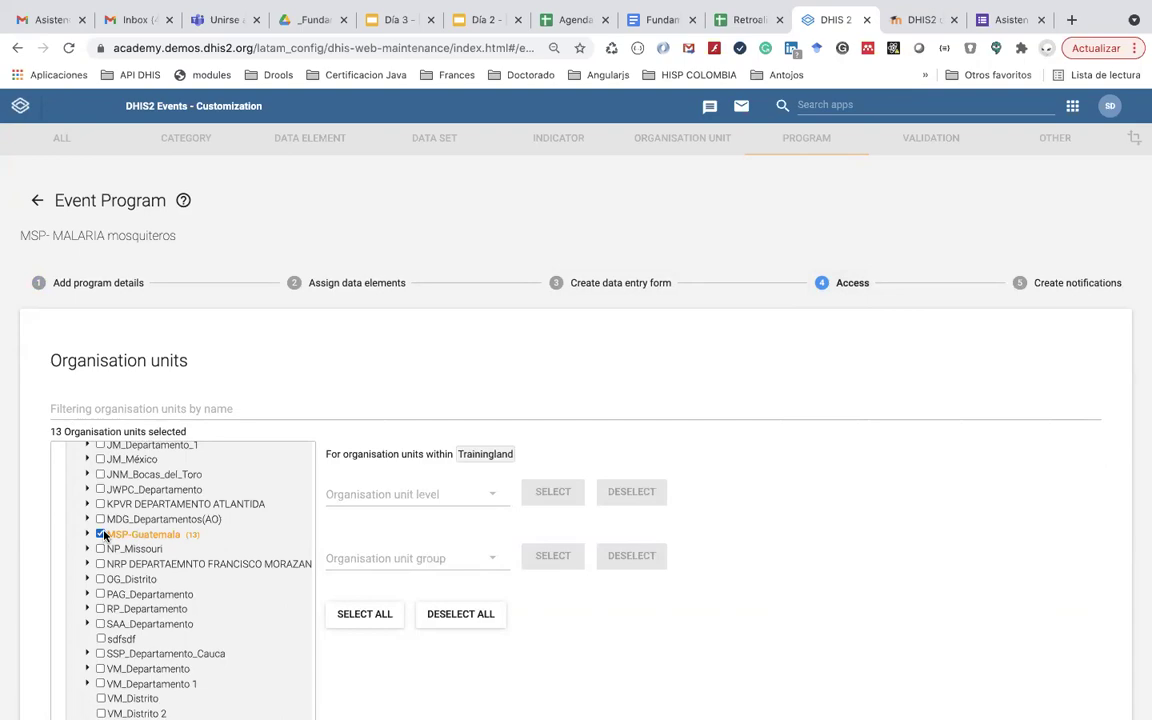
key("super+Tab")
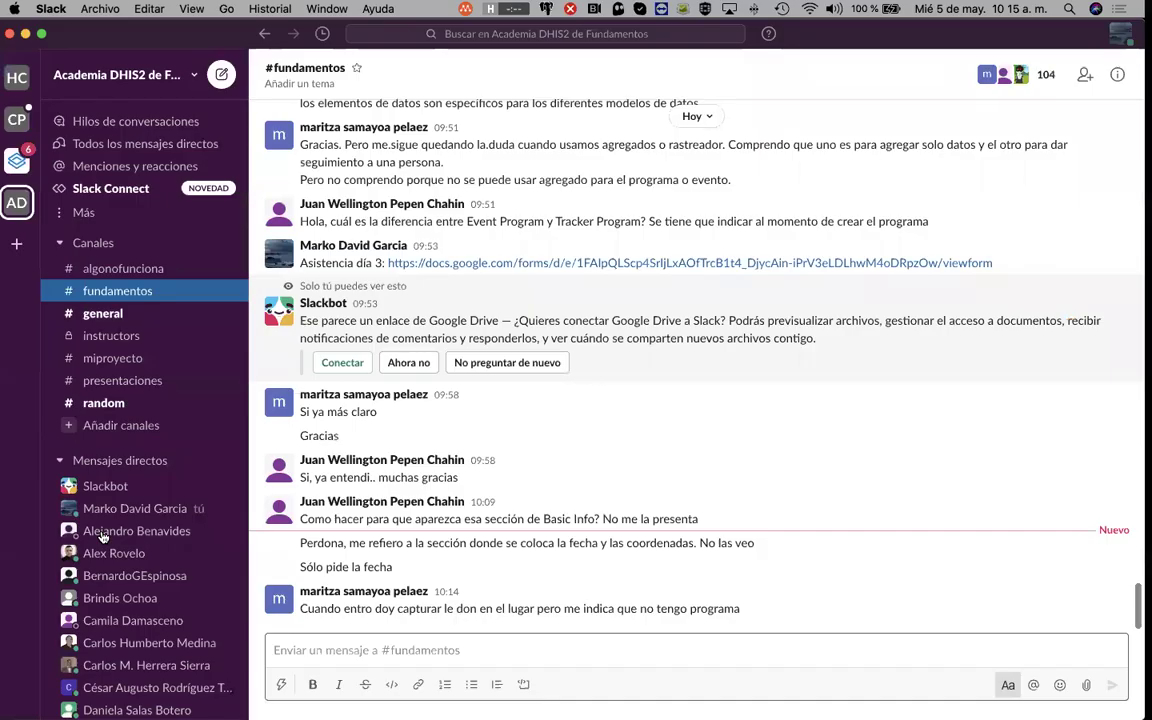
key("super+Tab")
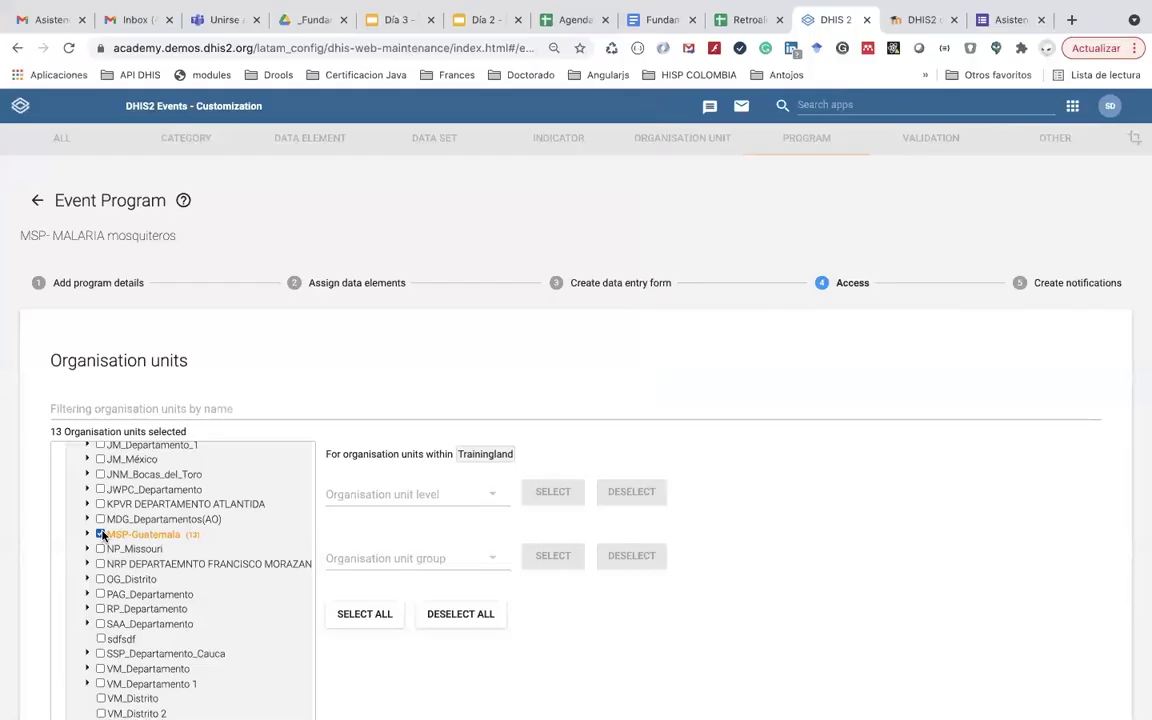
scroll(103, 535, "up", 10)
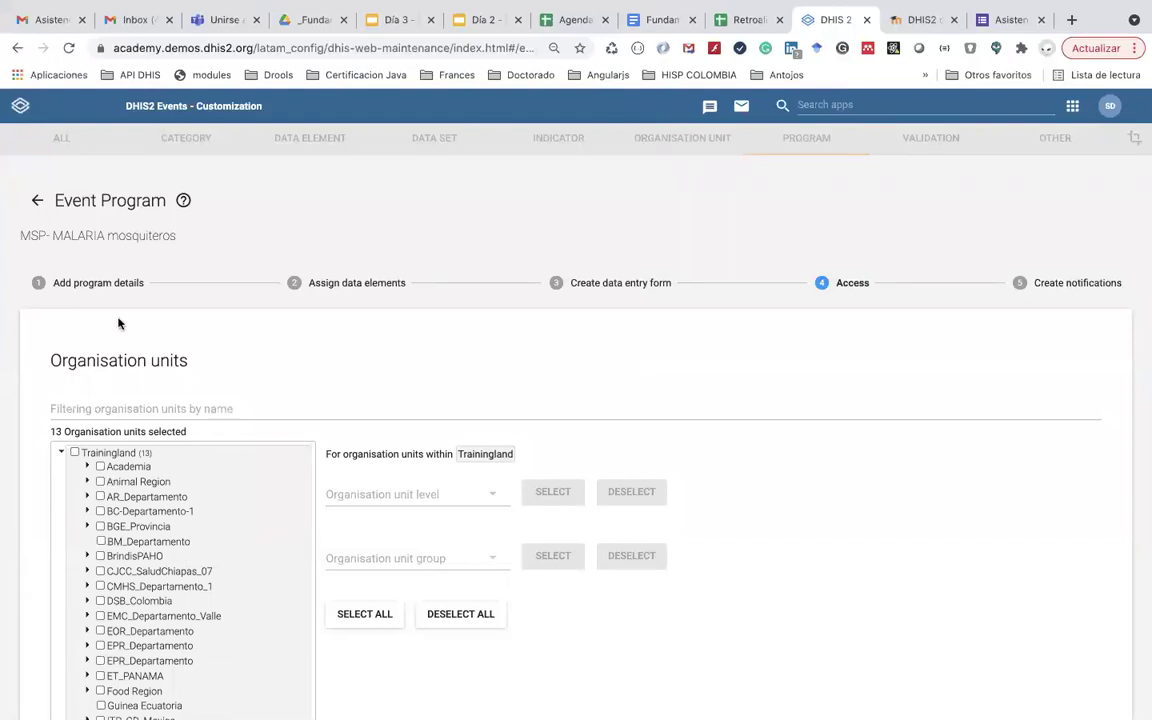
key("super+Tab")
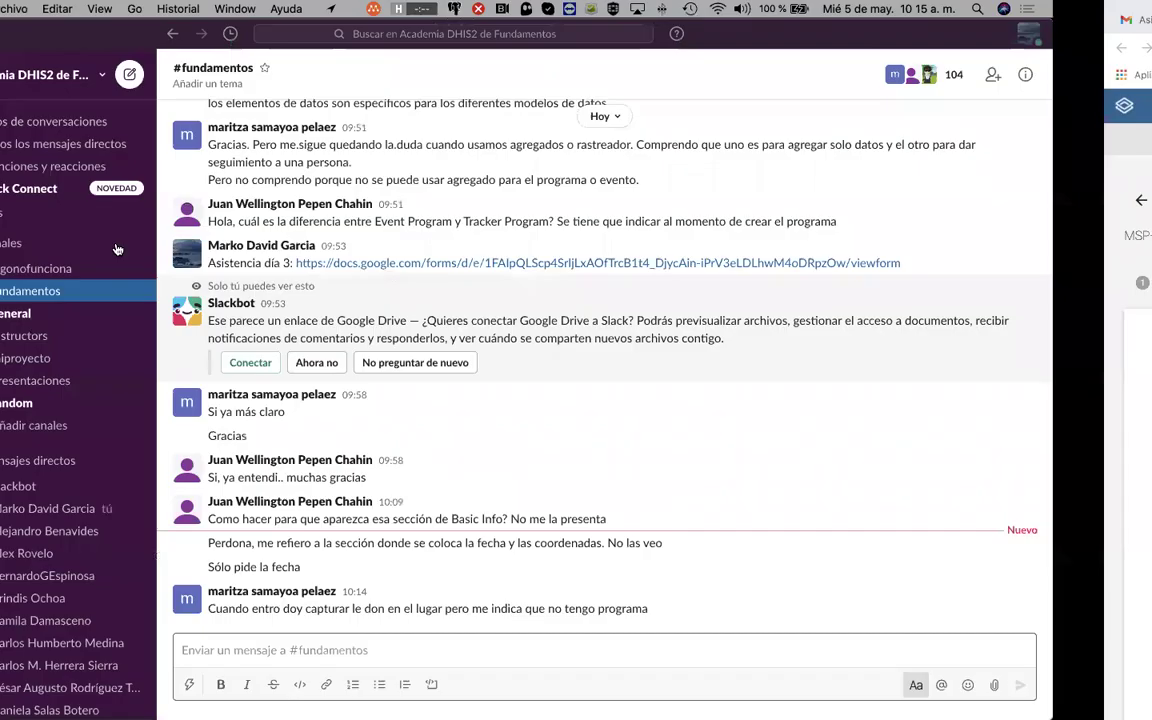
key("super+Tab")
scroll(98, 630, "down", 5)
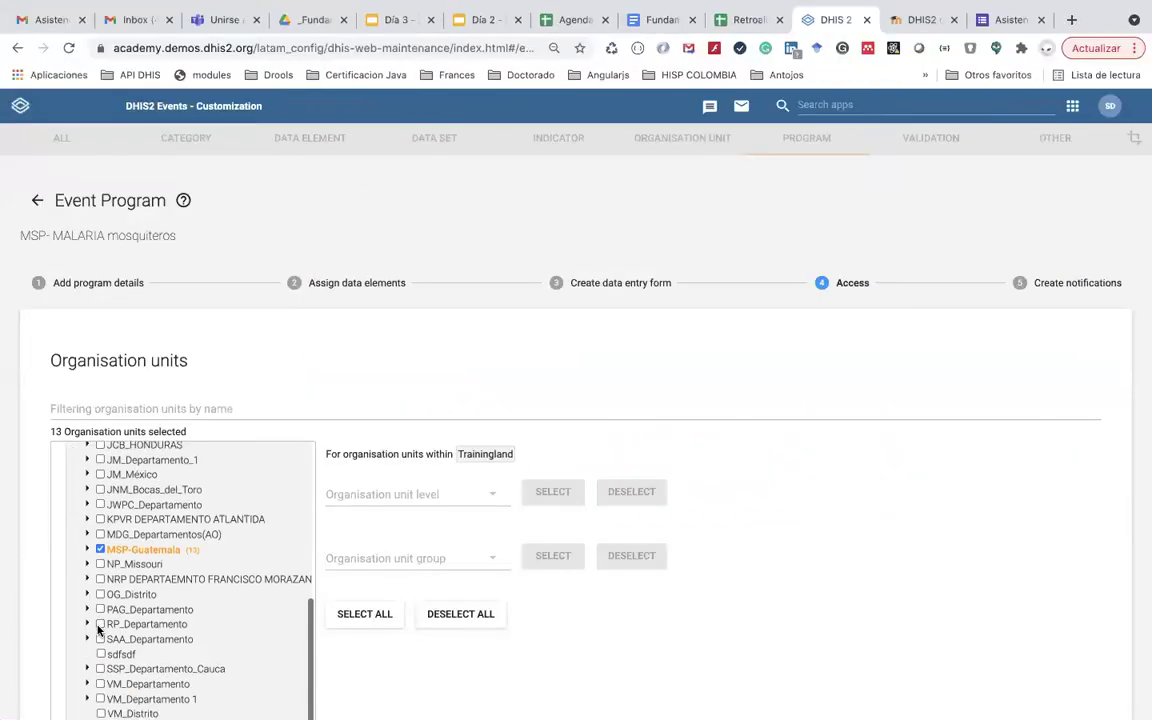
- Expand MSP-Guatemala and MSP-Escuintla in the org unit tree, then cancel without saving
left_click(87, 564)
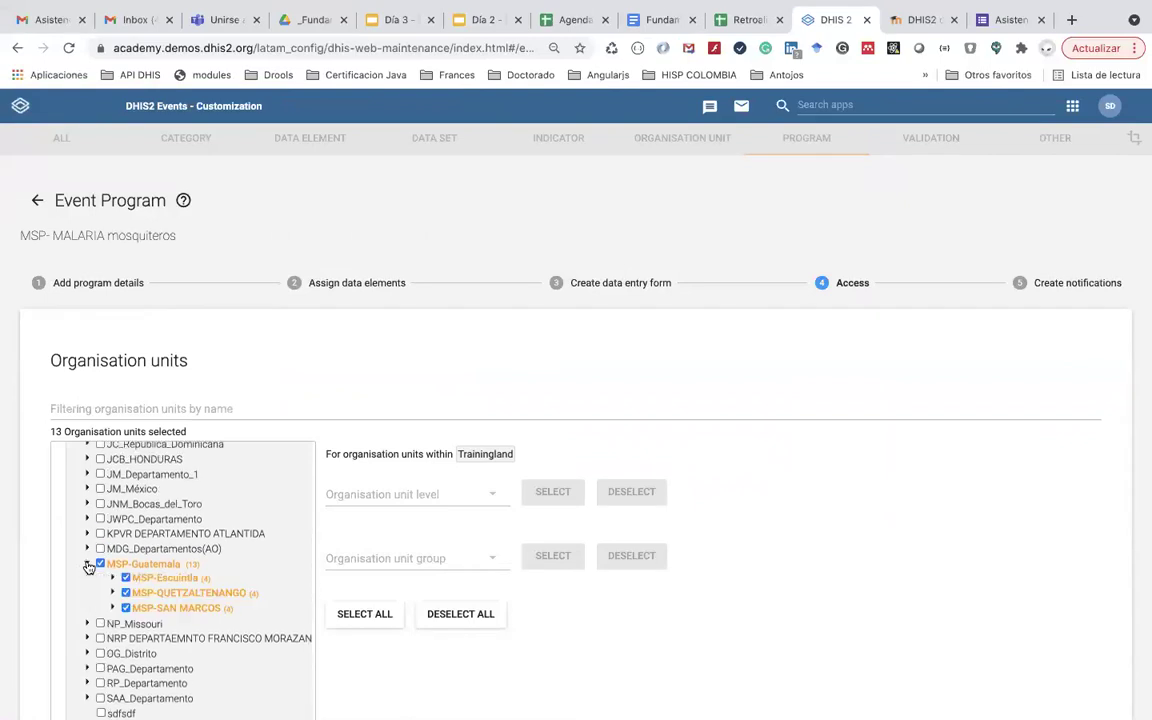
left_click(113, 578)
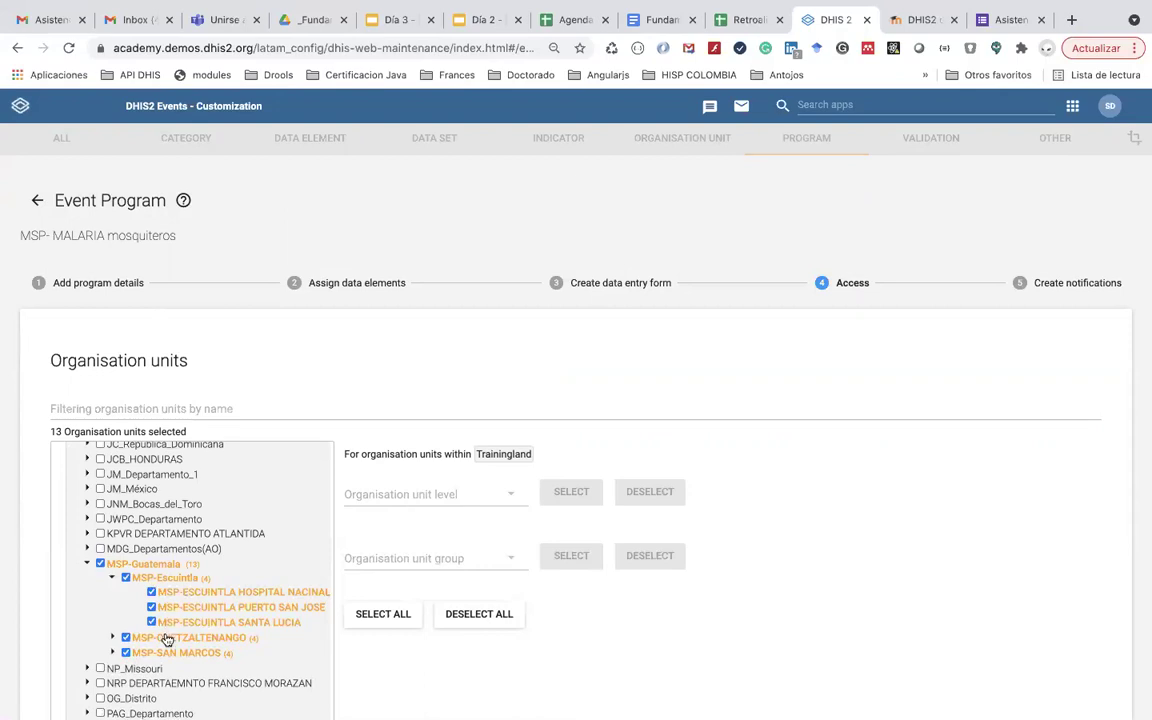
scroll(218, 620, "down", 3)
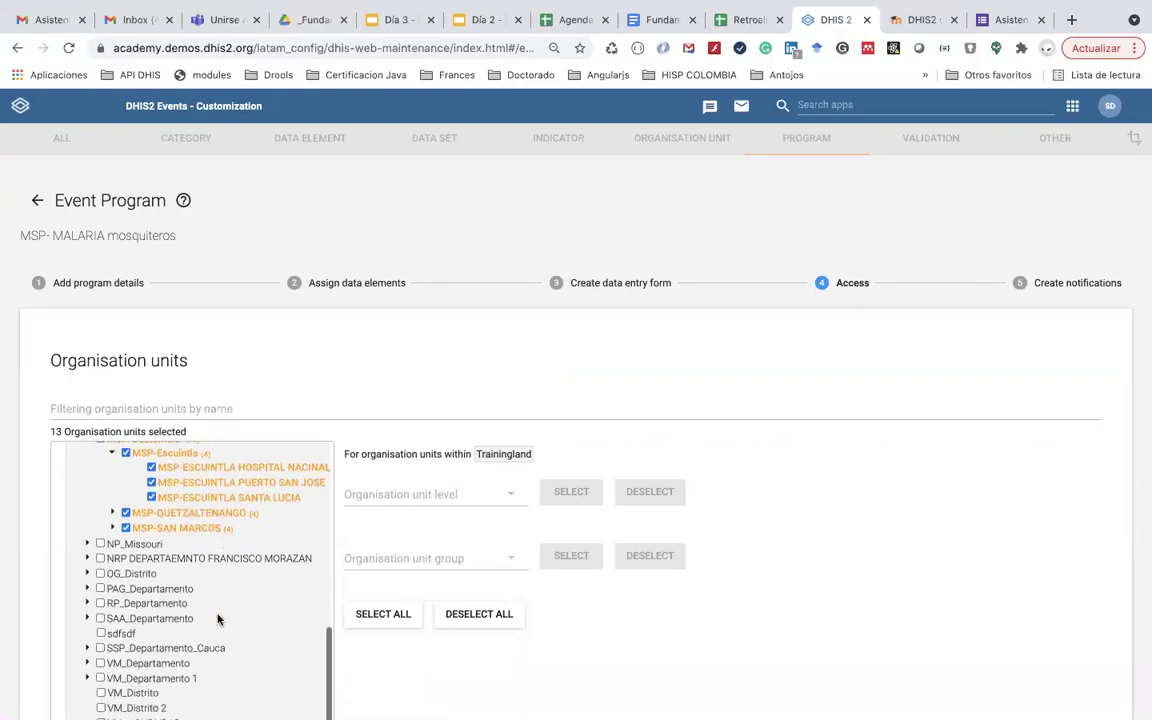
scroll(586, 519, "down", 2)
scroll(586, 519, "down", 4)
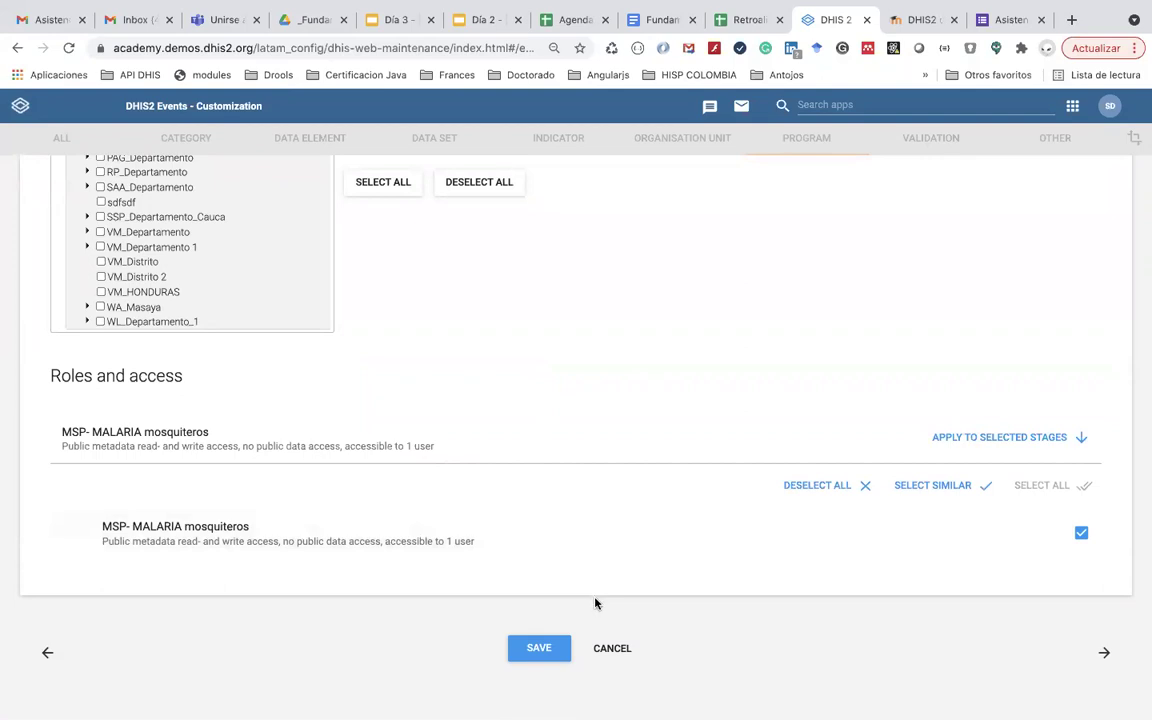
left_click(614, 649)
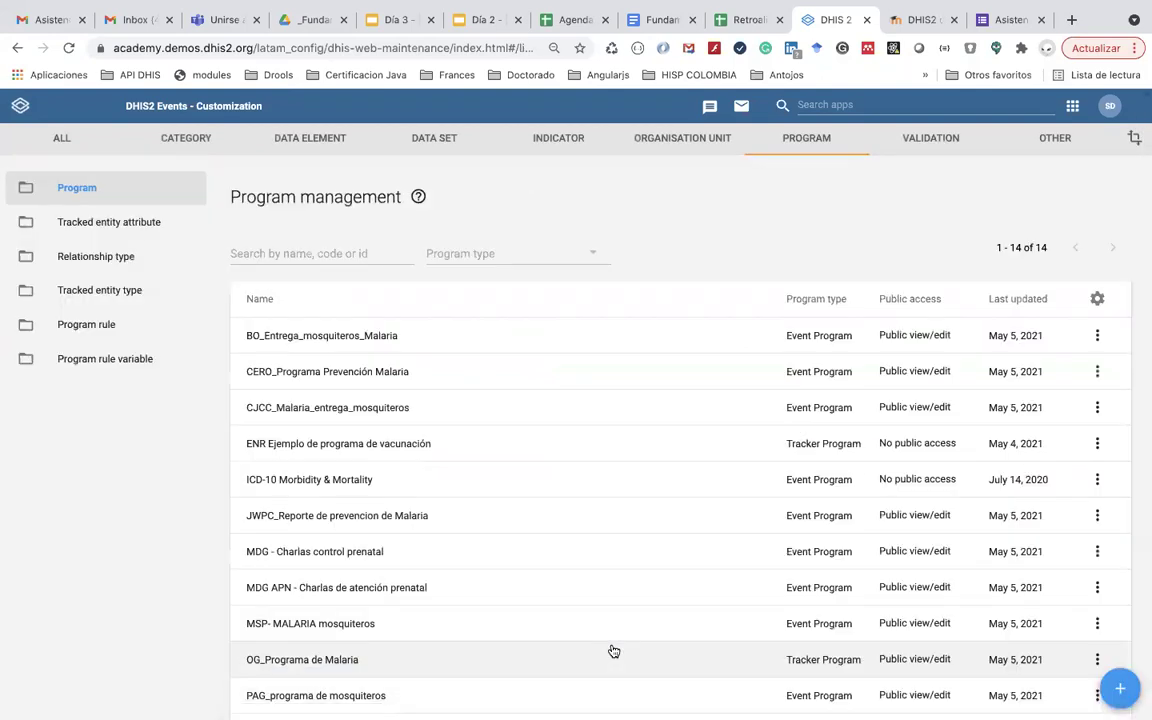
- Review MSP- MALARIA mosquiteros sharing and the user's permissions unchanged, then switch to Slack
scroll(613, 650, "down", 2)
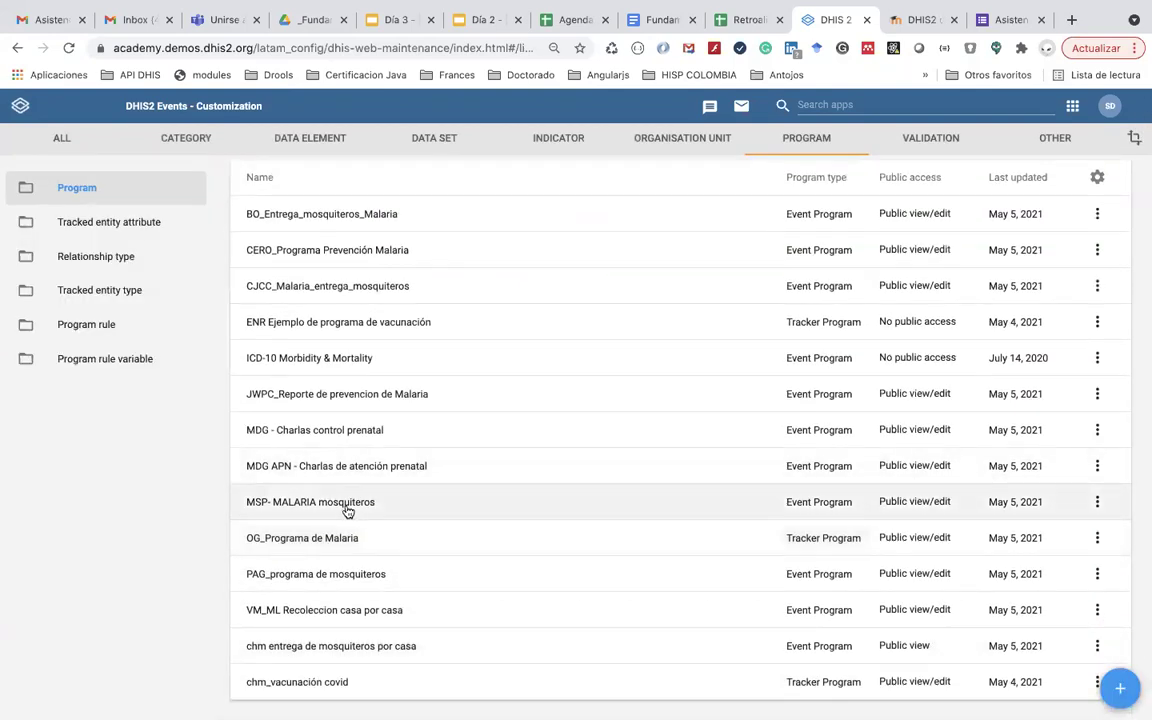
left_click(1097, 502)
left_click(1050, 548)
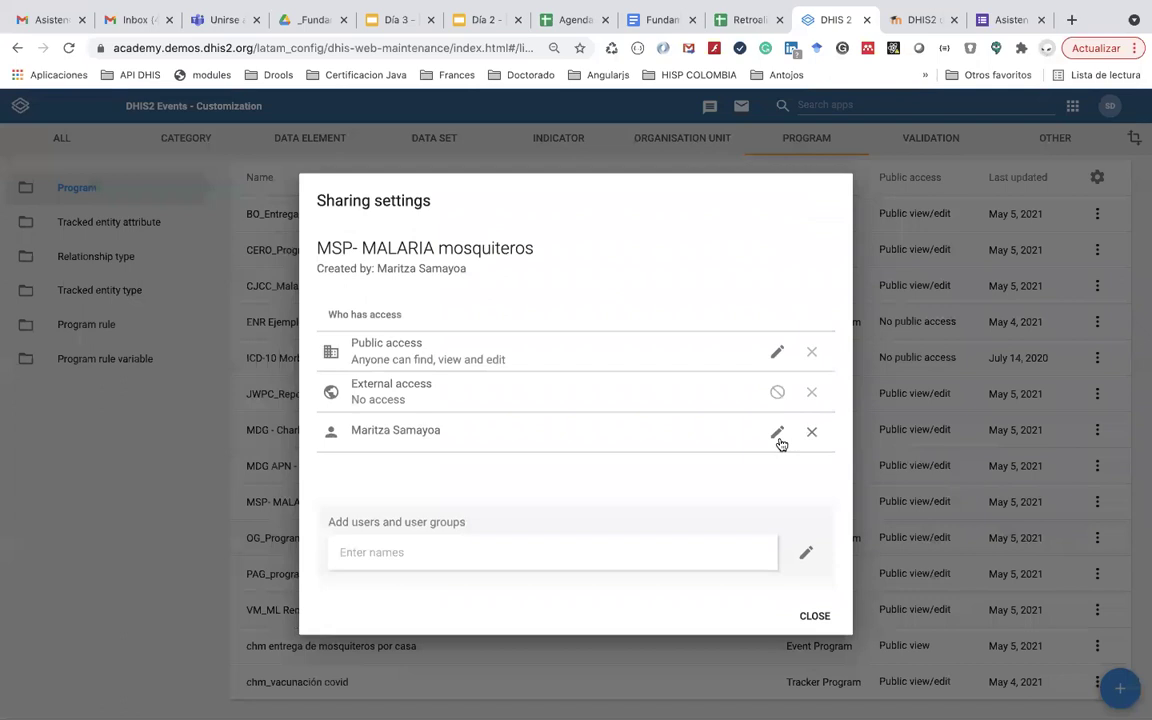
left_click(778, 432)
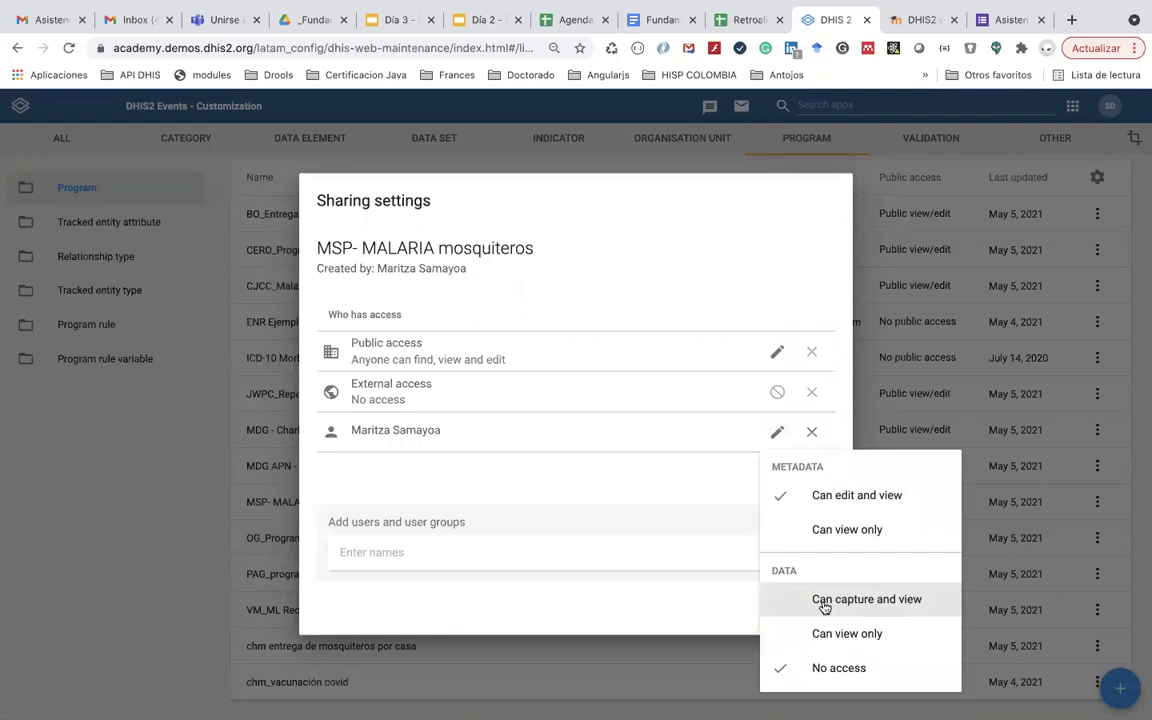
left_click(635, 609)
left_click(812, 616)
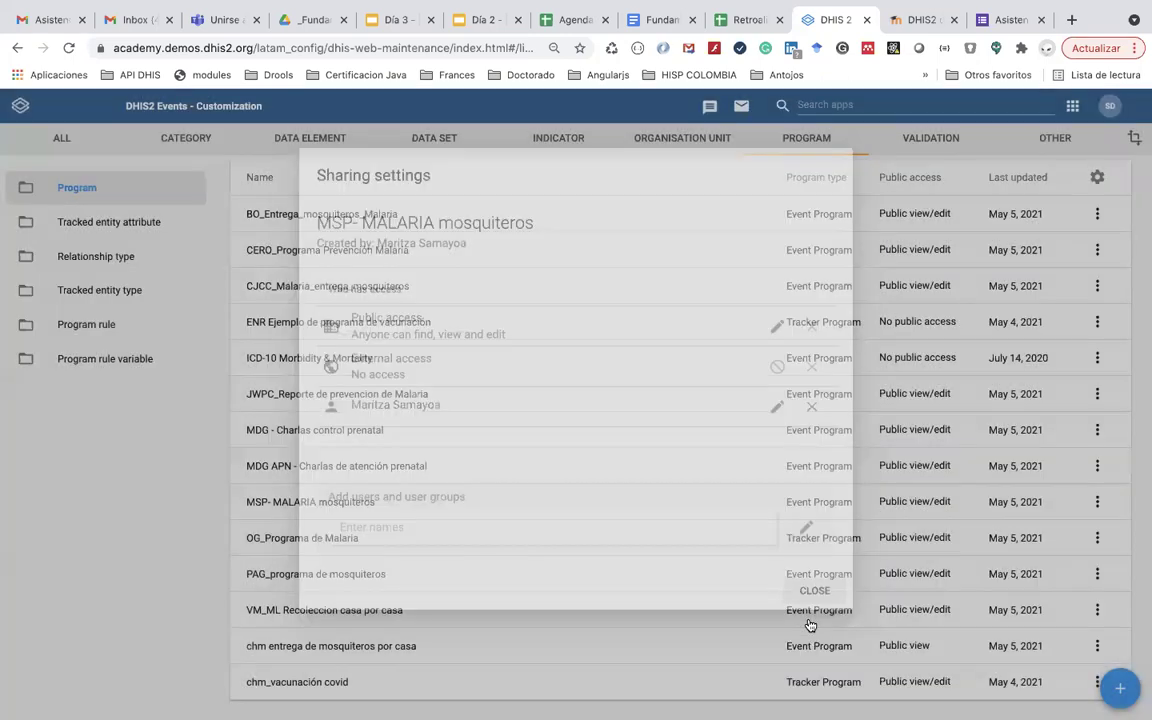
key("super+Tab")
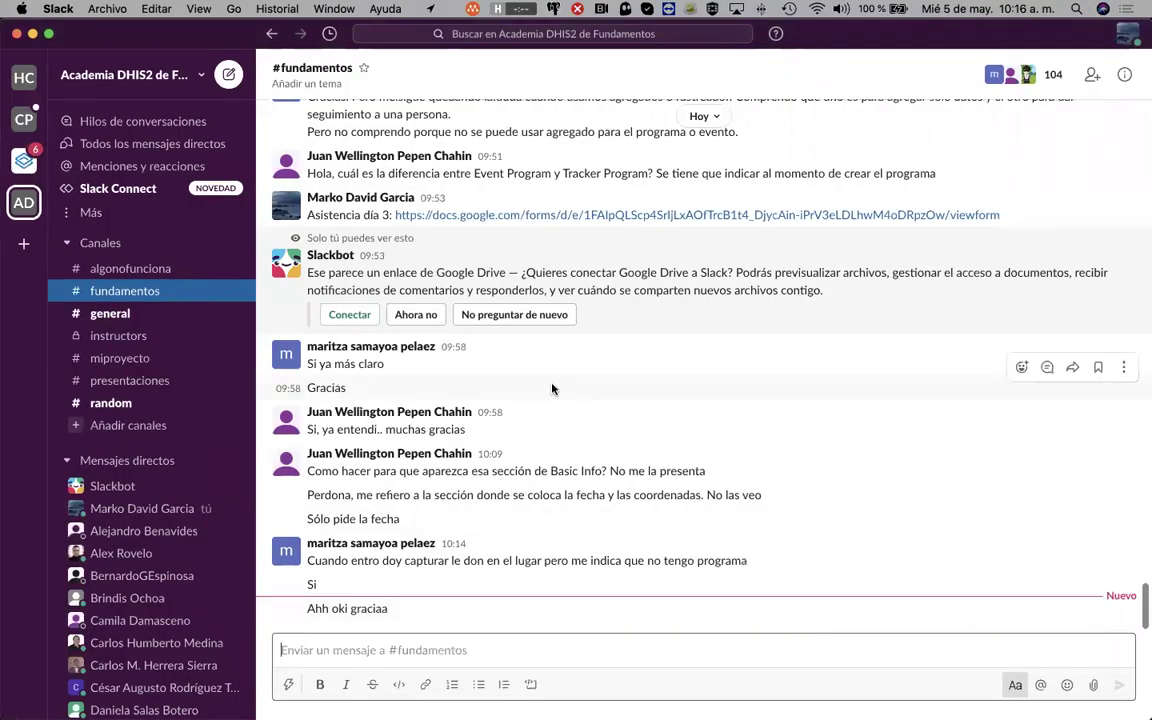
- Read the latest student messages in #general and #random, then return to Chrome
left_click(152, 315)
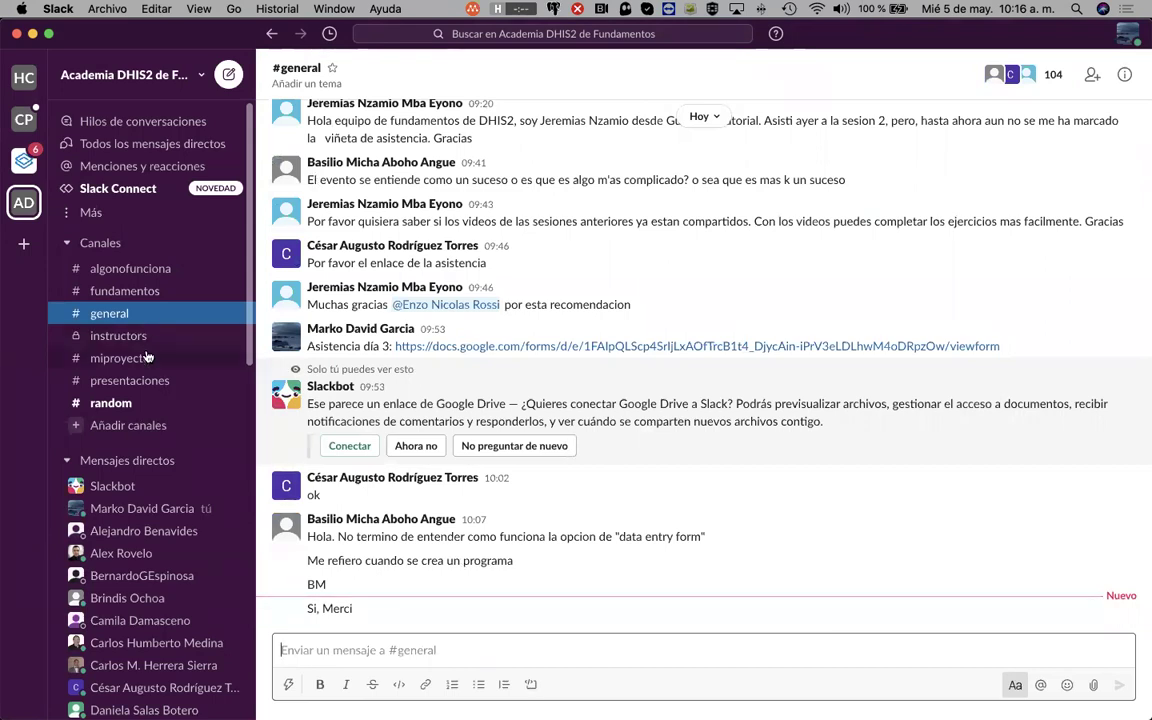
left_click(138, 408)
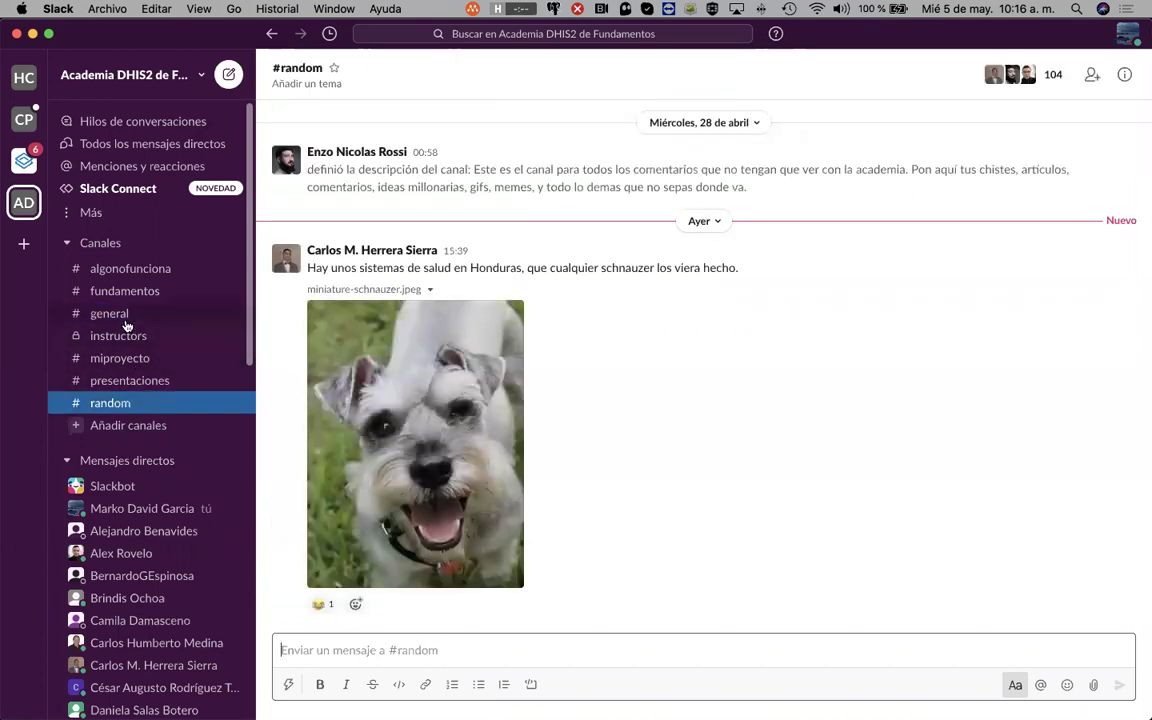
left_click(120, 314)
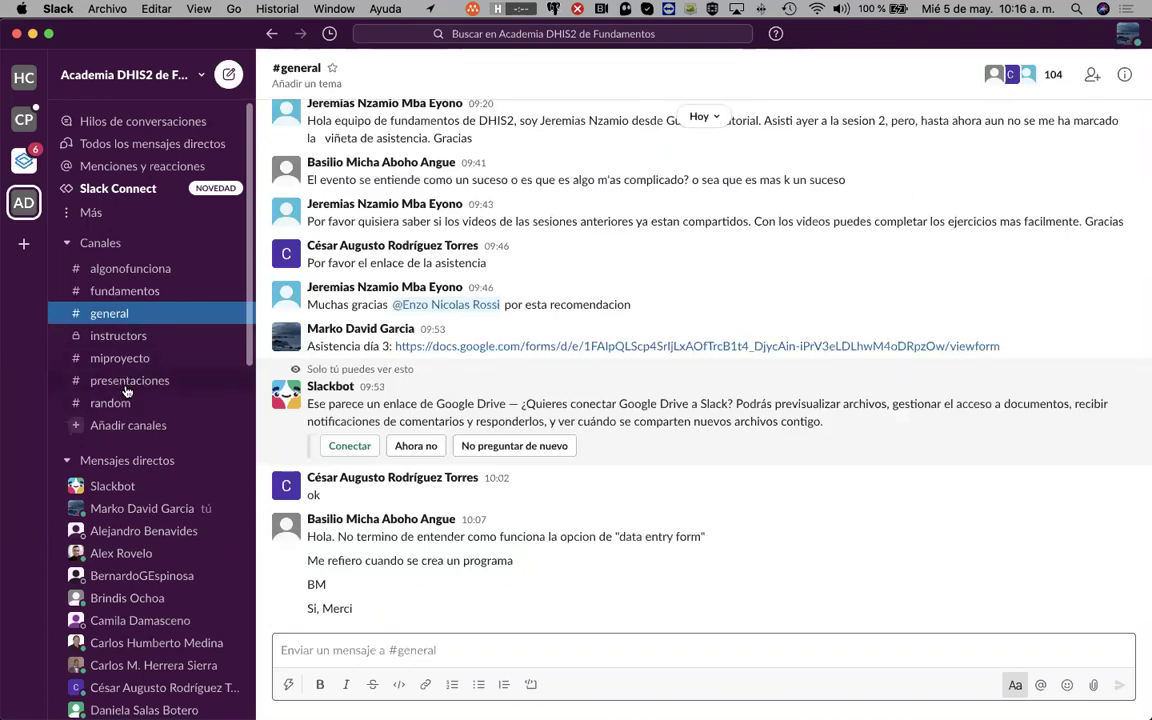
key("super+Tab")
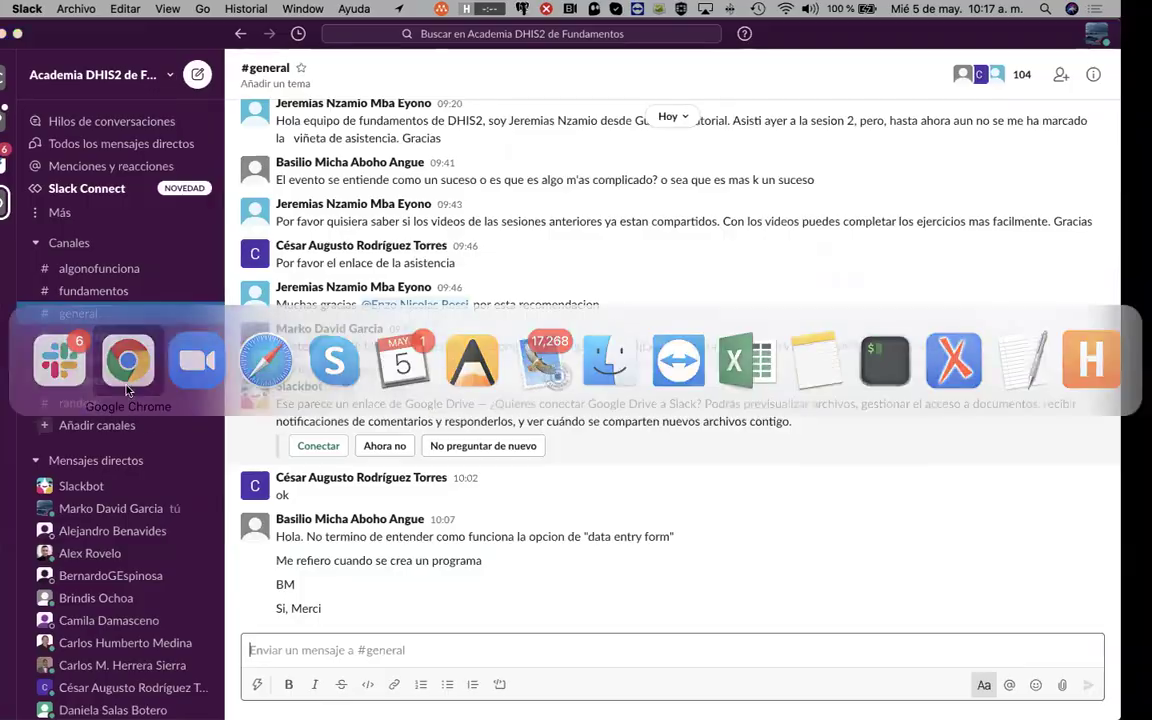
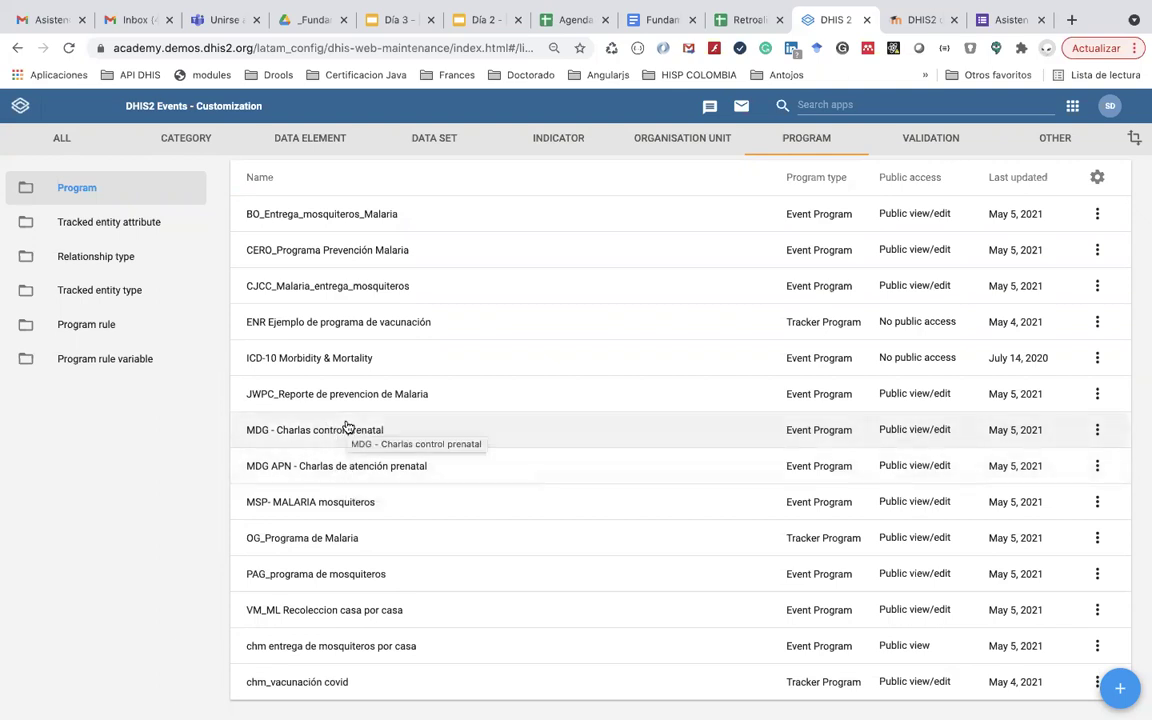
- Open the MDG APN - Charlas de atención prenatal program's data entry form in CUSTOM mode
left_click(351, 467)
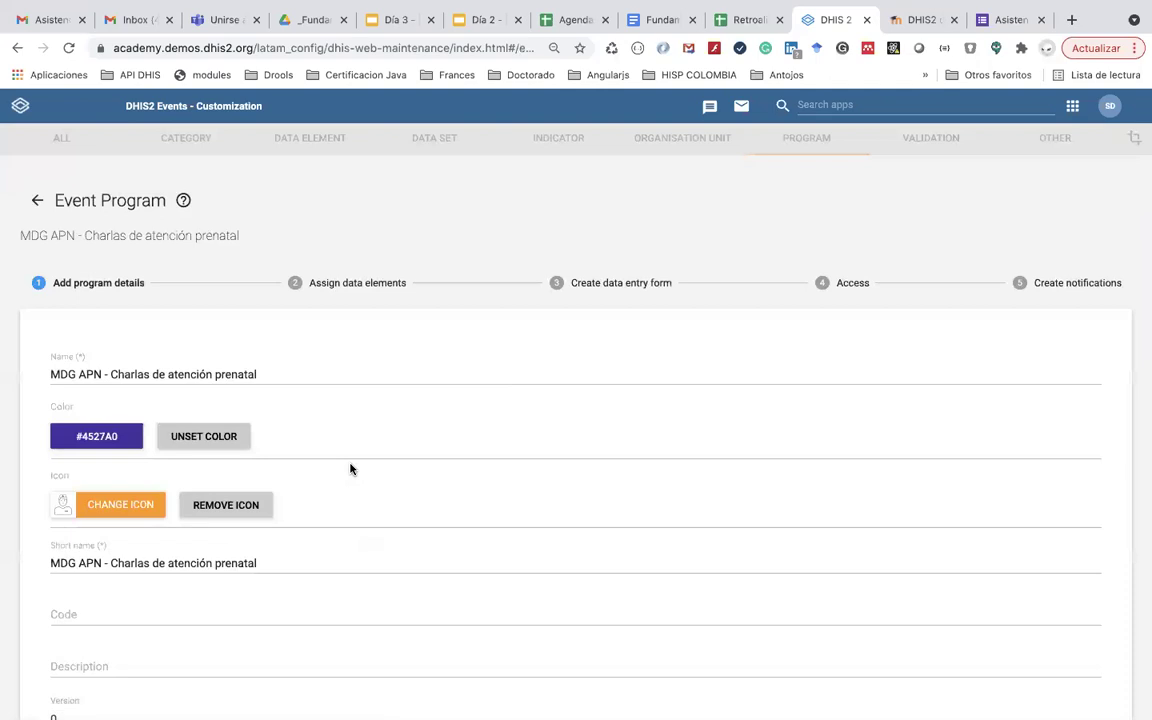
left_click(605, 282)
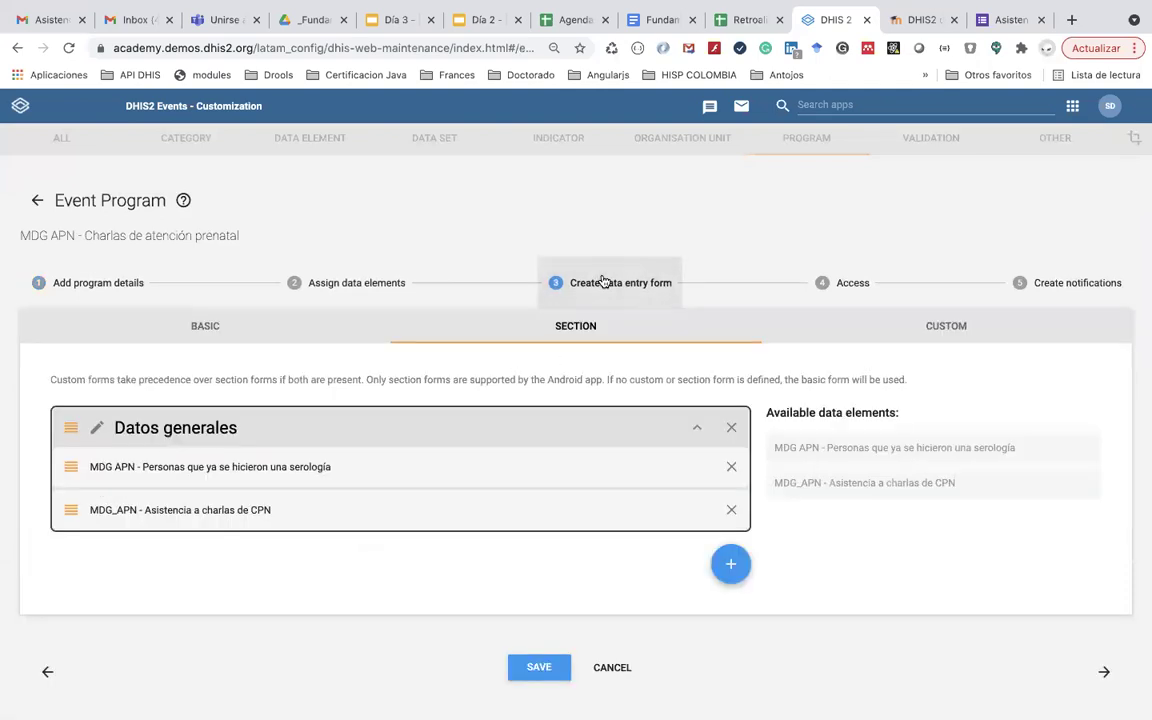
left_click(918, 328)
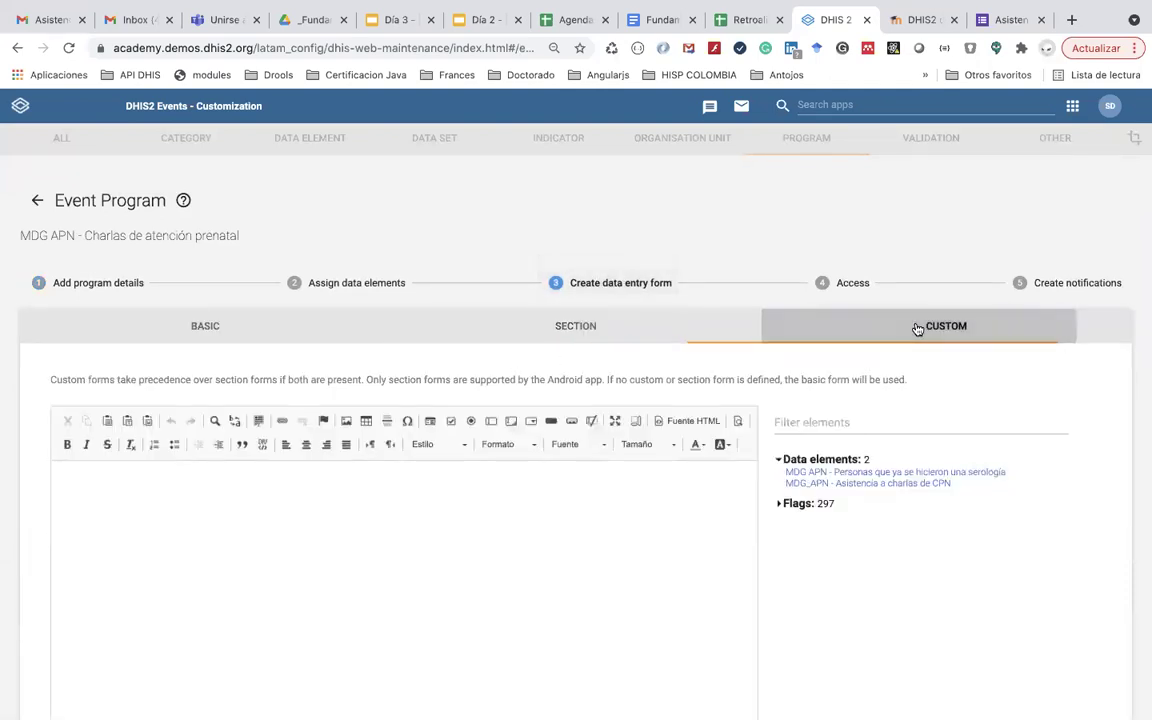
scroll(717, 514, "down", 1)
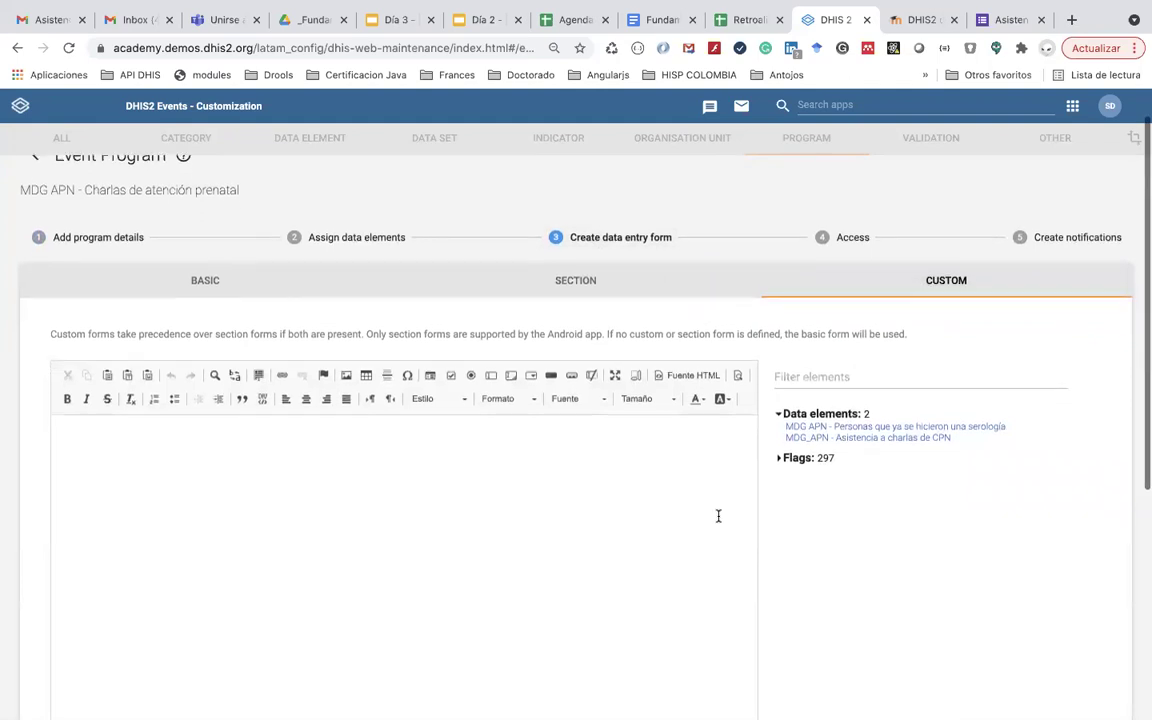
- Insert a 2×2 table with no headers into the custom form
left_click(366, 376)
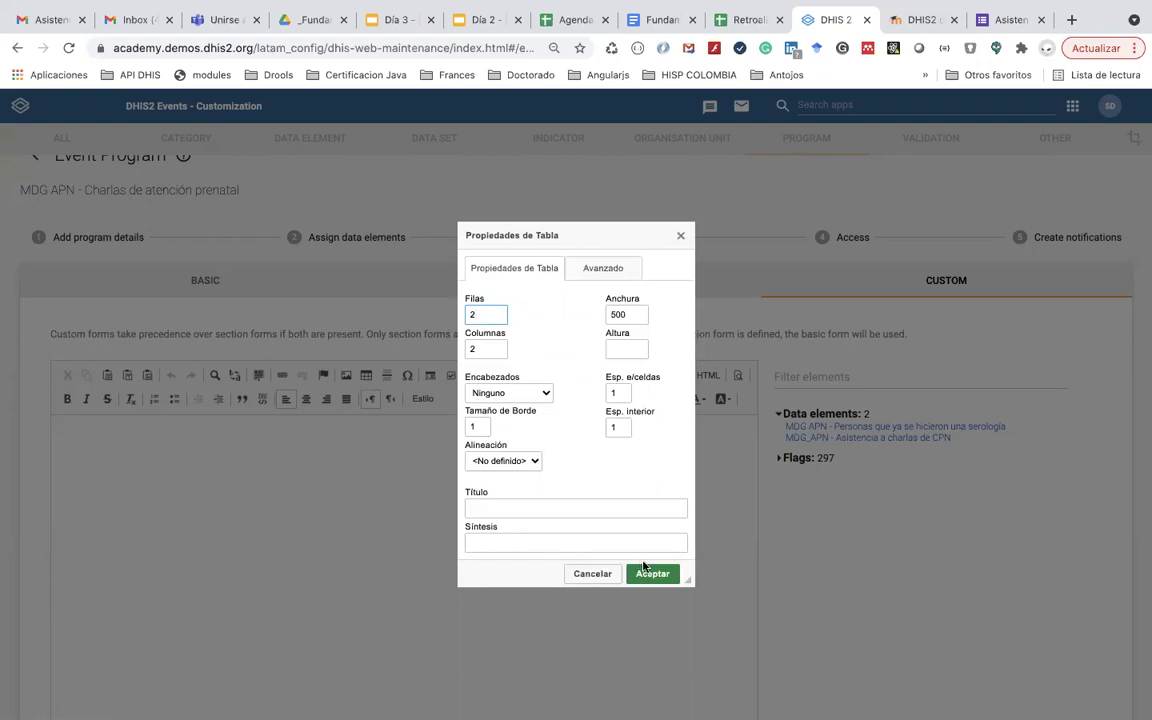
left_click(537, 393)
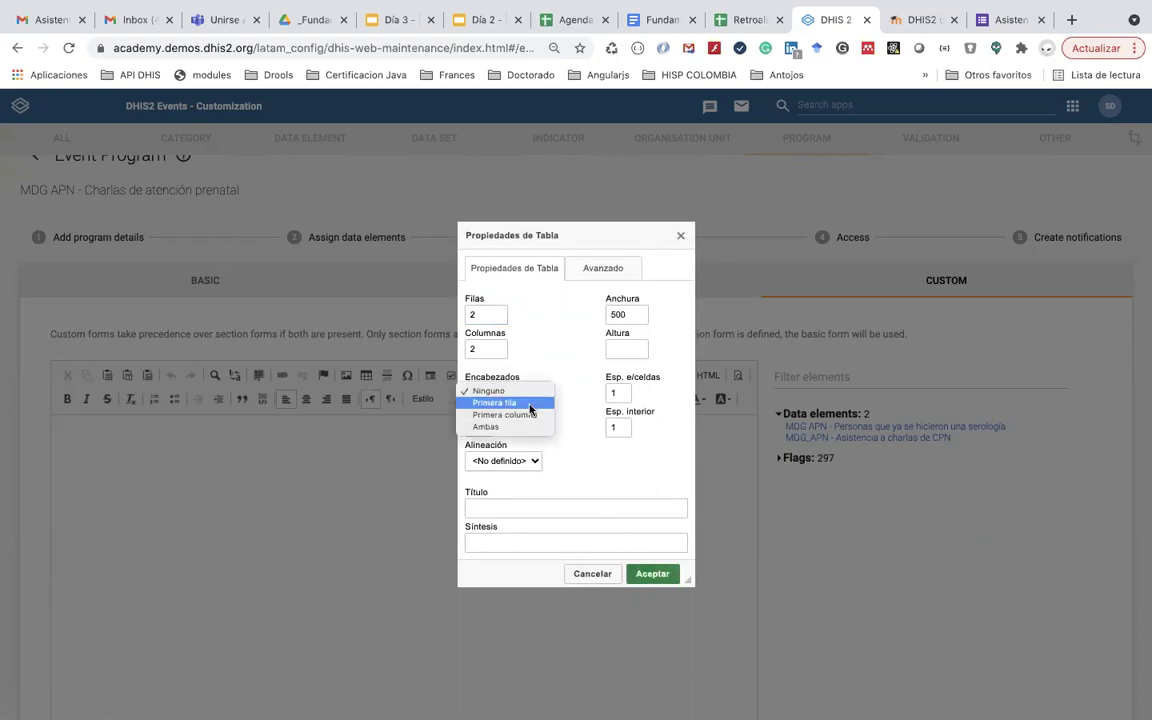
left_click(497, 313)
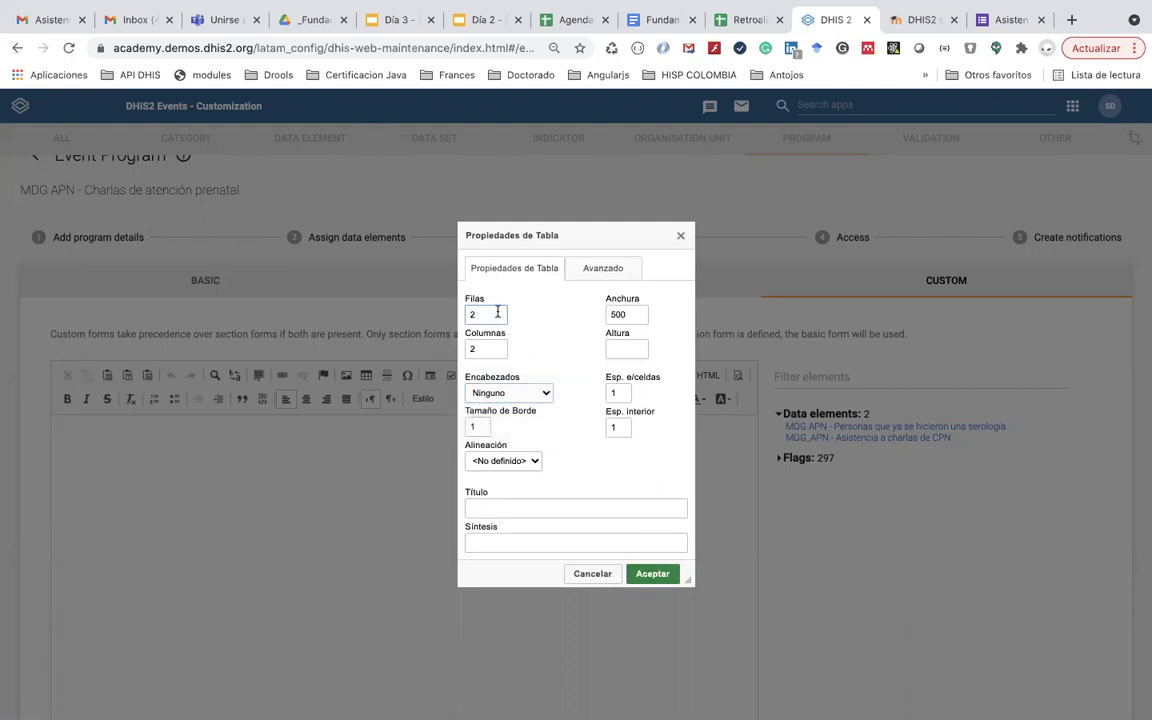
left_click(660, 574)
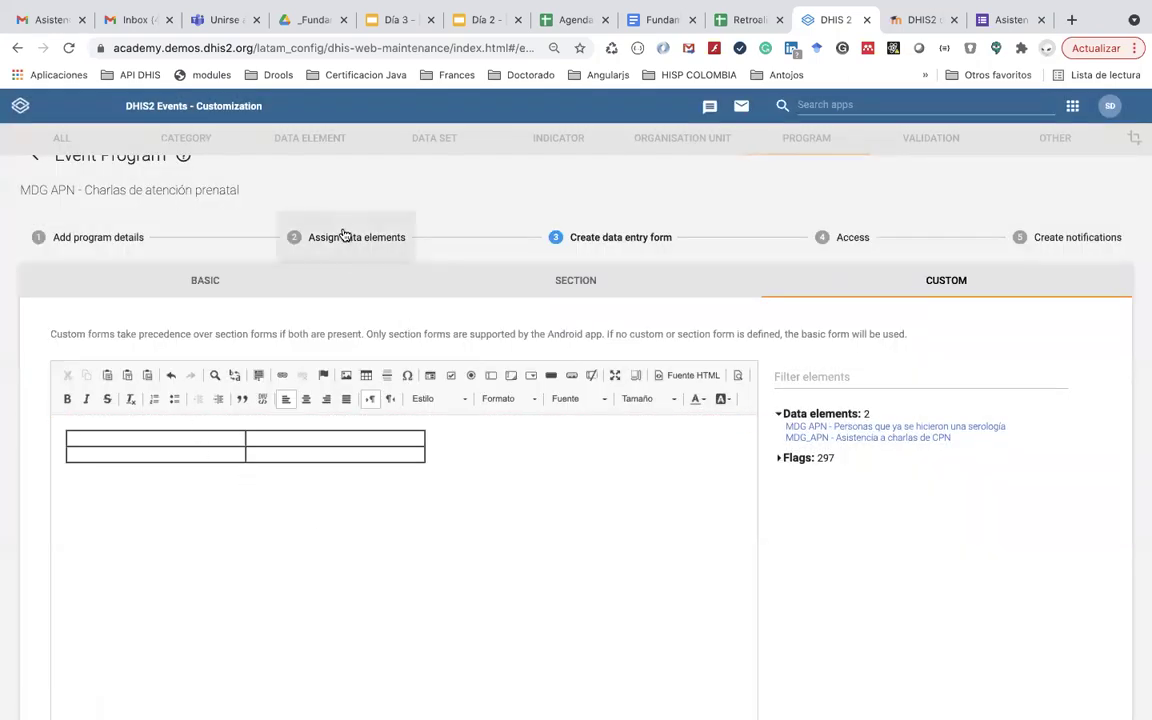
- Type 'Personas con Serologia' as the first row label, correcting typos
type("Personas con Ser")
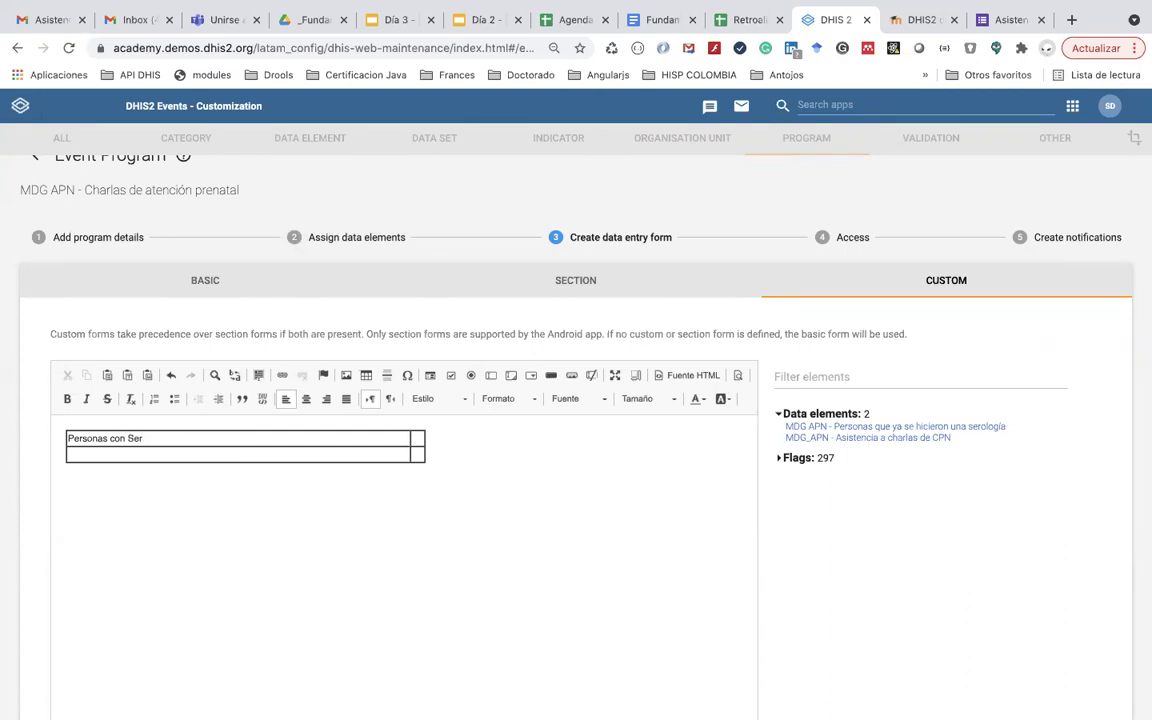
type("ologia")
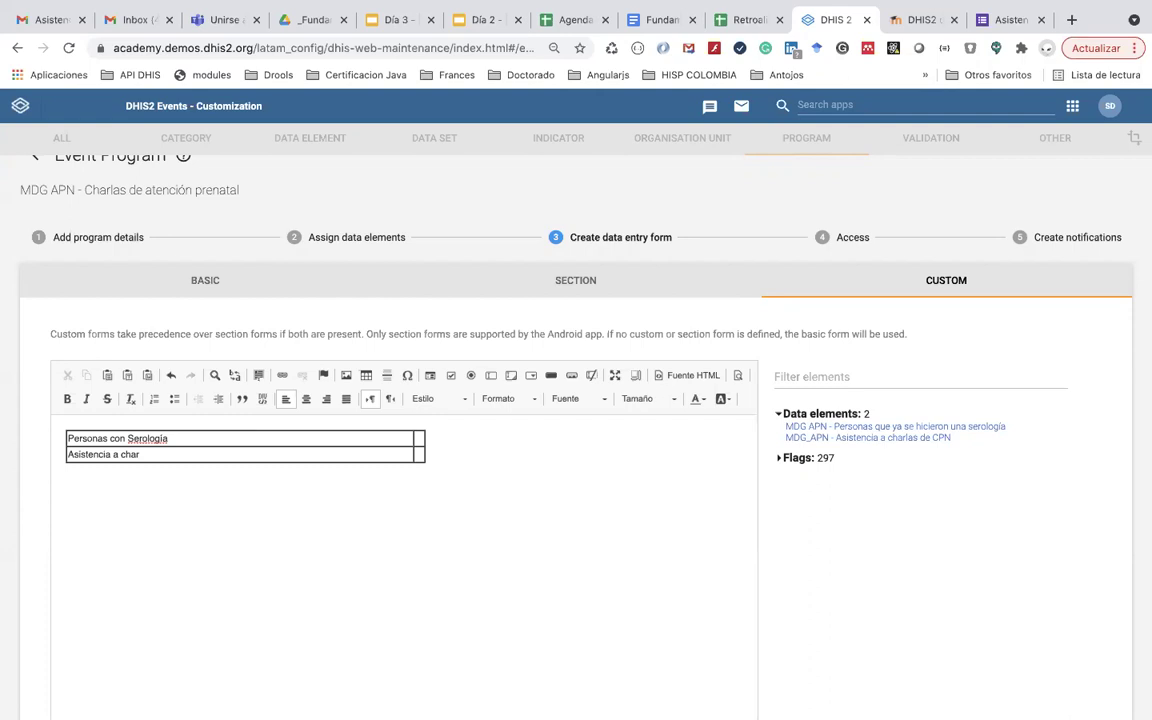
- Retype the first label as 'PERSONAS CON SEROLOGIA' and begin the second in capitals ('ASIS…')
triple_click(179, 437)
type("PC")
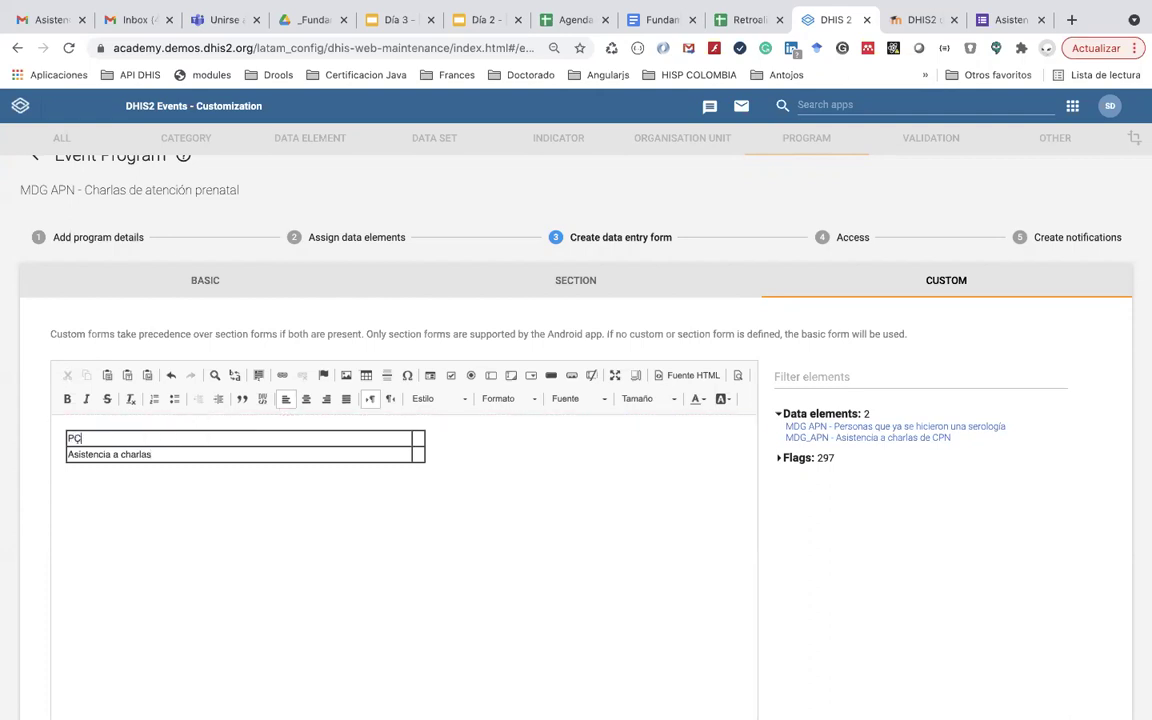
type("RSONAS CON")
type(" SEROLOGOIA")
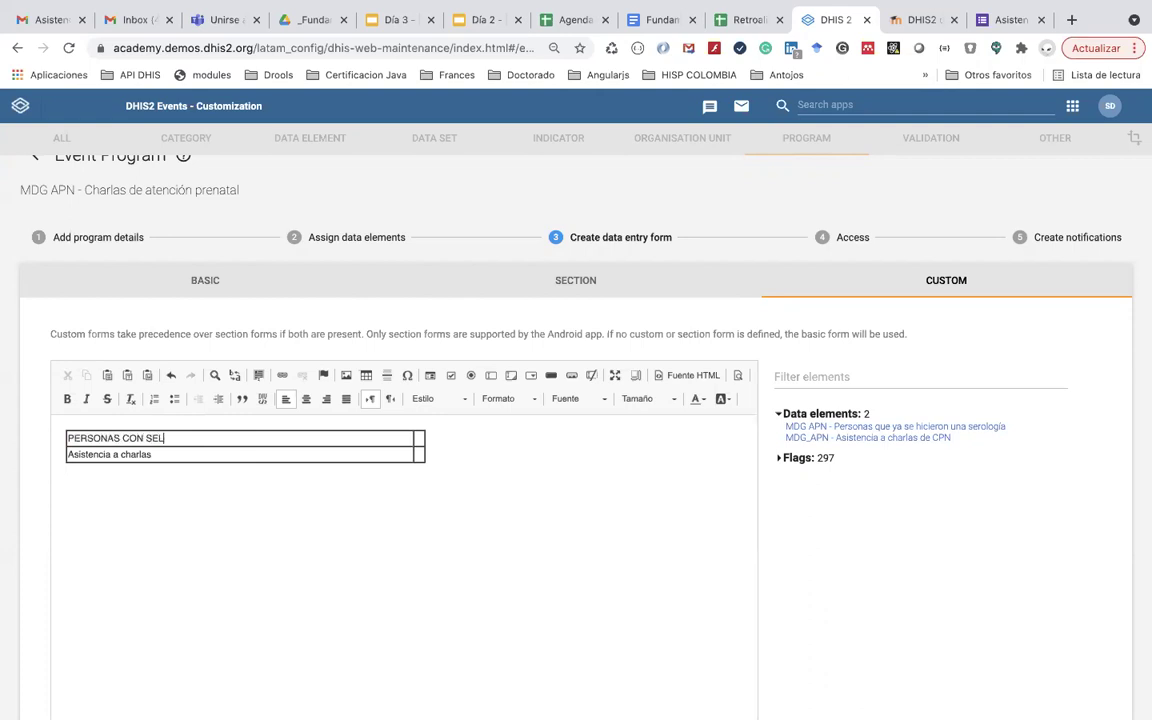
key("BackSpace")
key("BackSpace")
triple_click(153, 455)
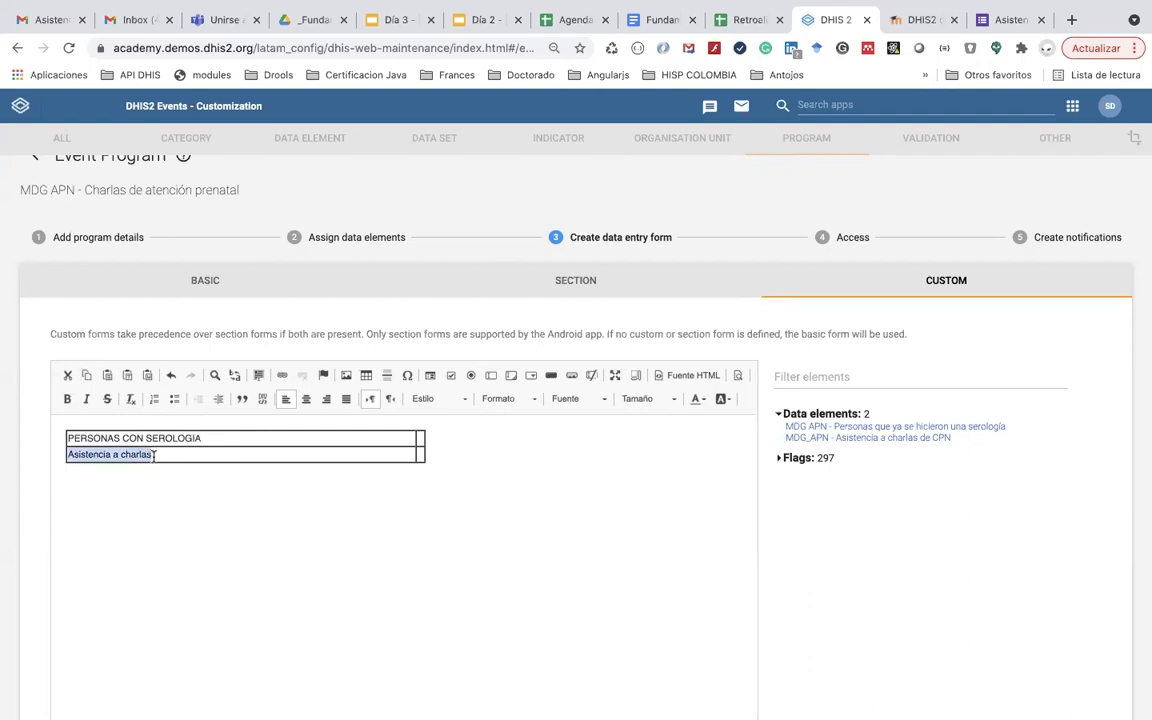
type("ASISTENCIA A CHARLAS")
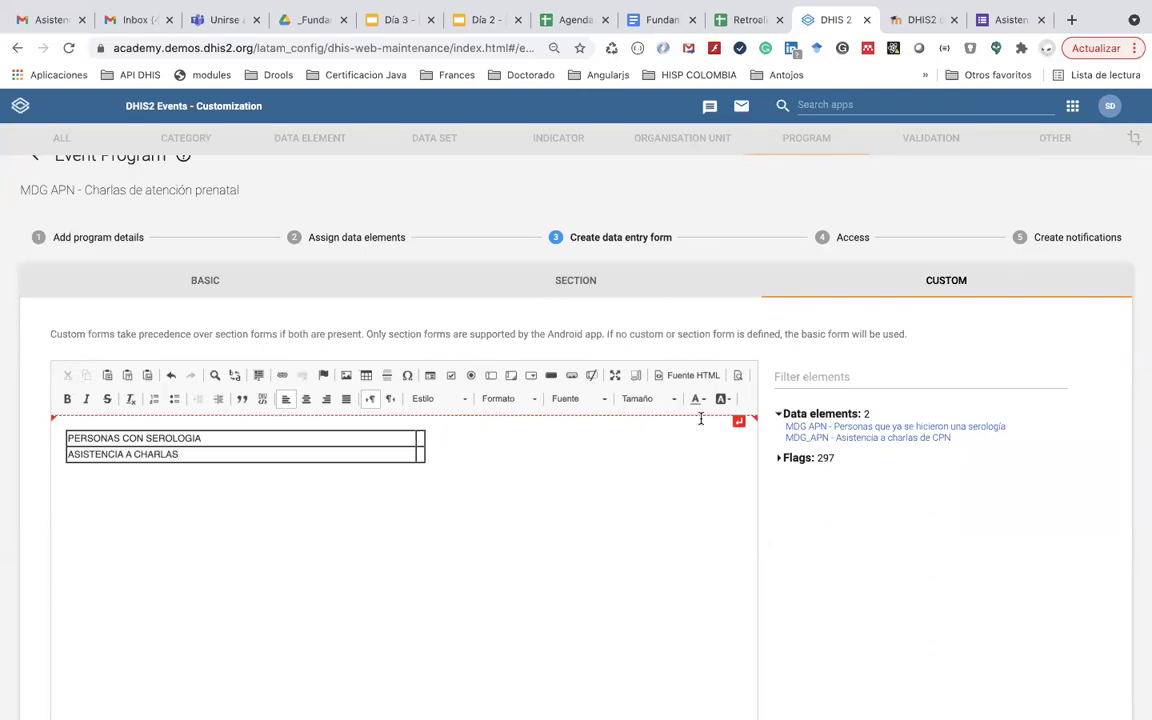
- Insert the serology and talk-attendance data element fields into the table and check the HTML source
left_click(834, 428)
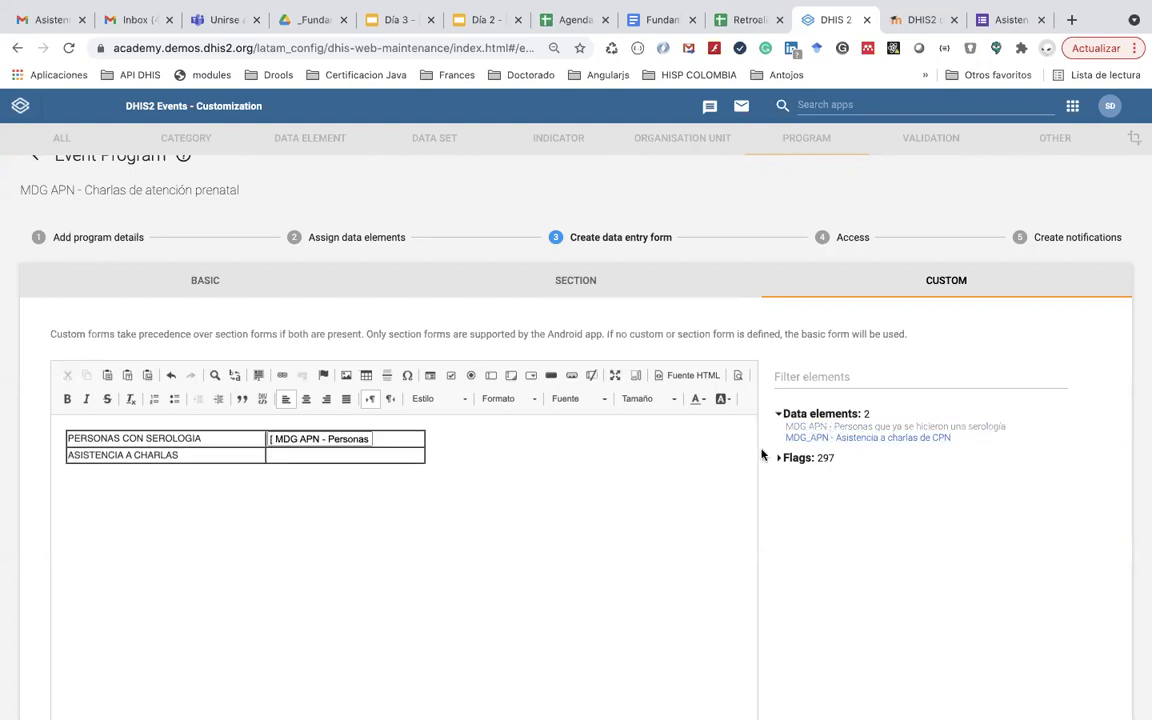
left_click(791, 439)
left_click(214, 438)
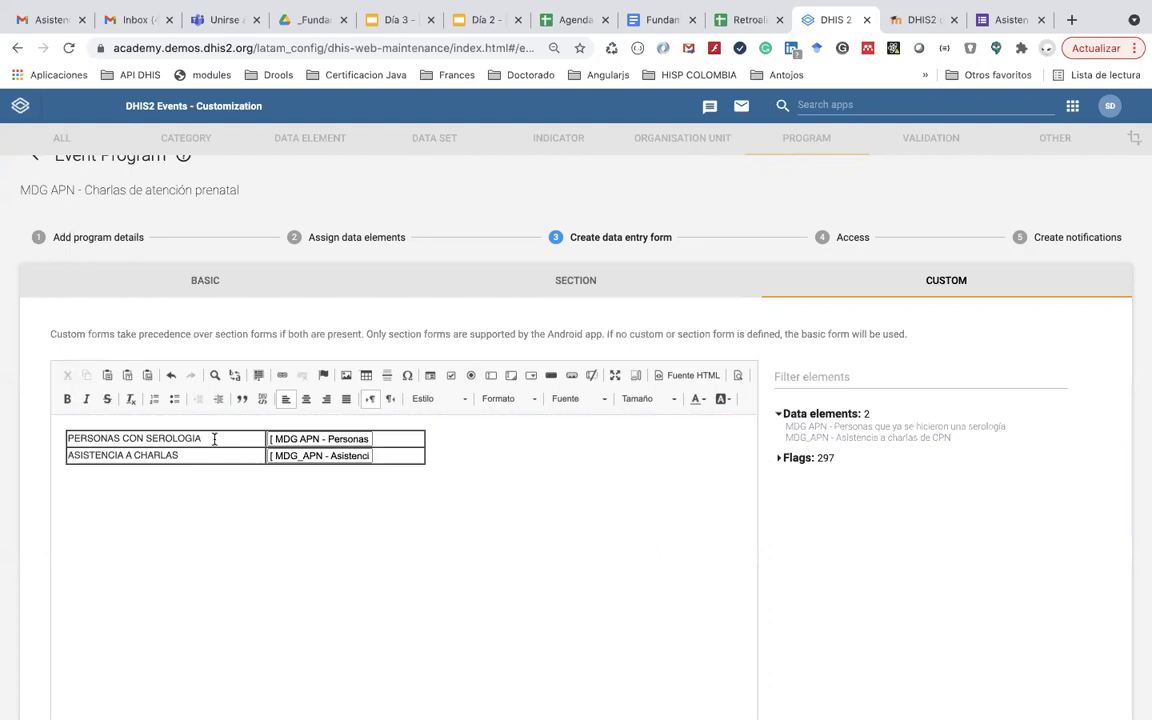
left_click(690, 375)
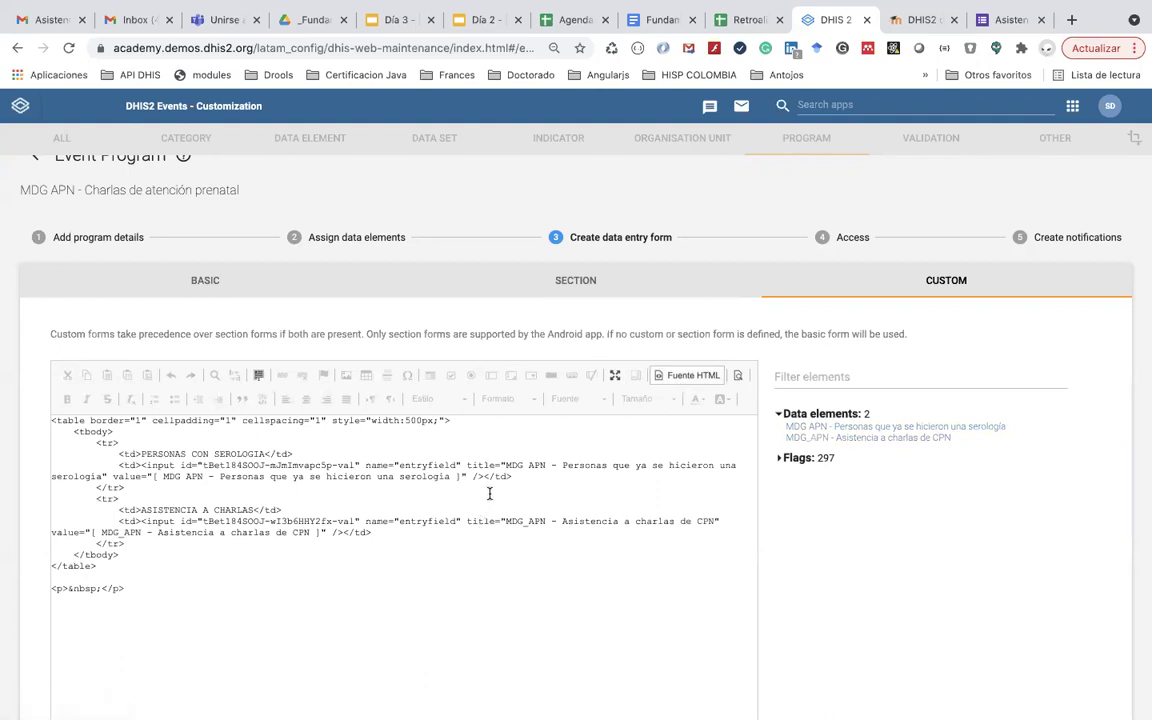
left_click(688, 375)
left_click(217, 438)
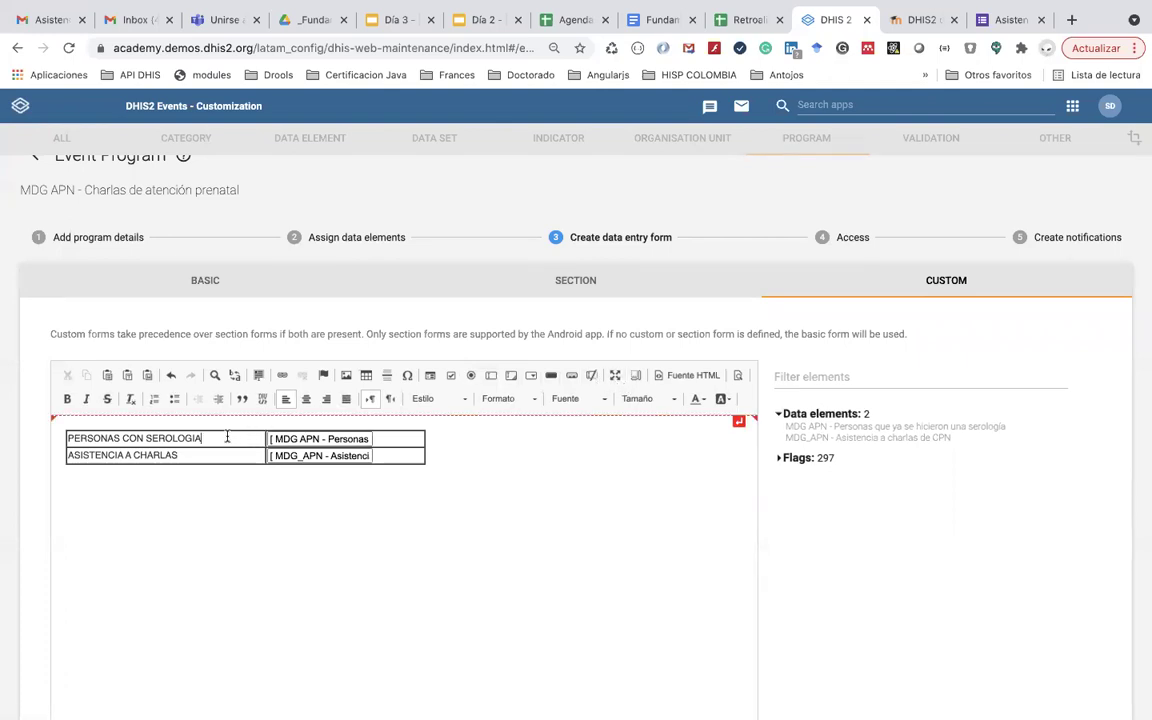
- Give the PERSONAS CON SEROLOGIA cell a light grey #dddddd background
mouse_move(217, 438)
left_mouse_down()
mouse_move(219, 453)
mouse_move(206, 438)
left_mouse_up()
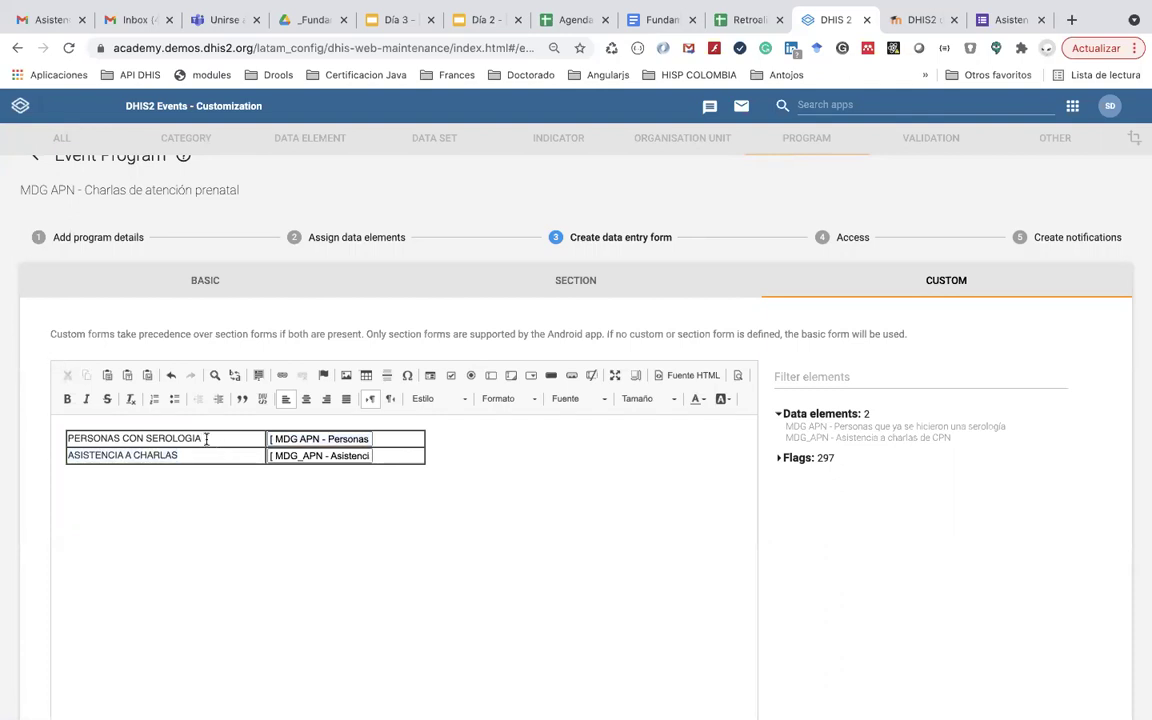
right_click(206, 438)
mouse_move(240, 471)
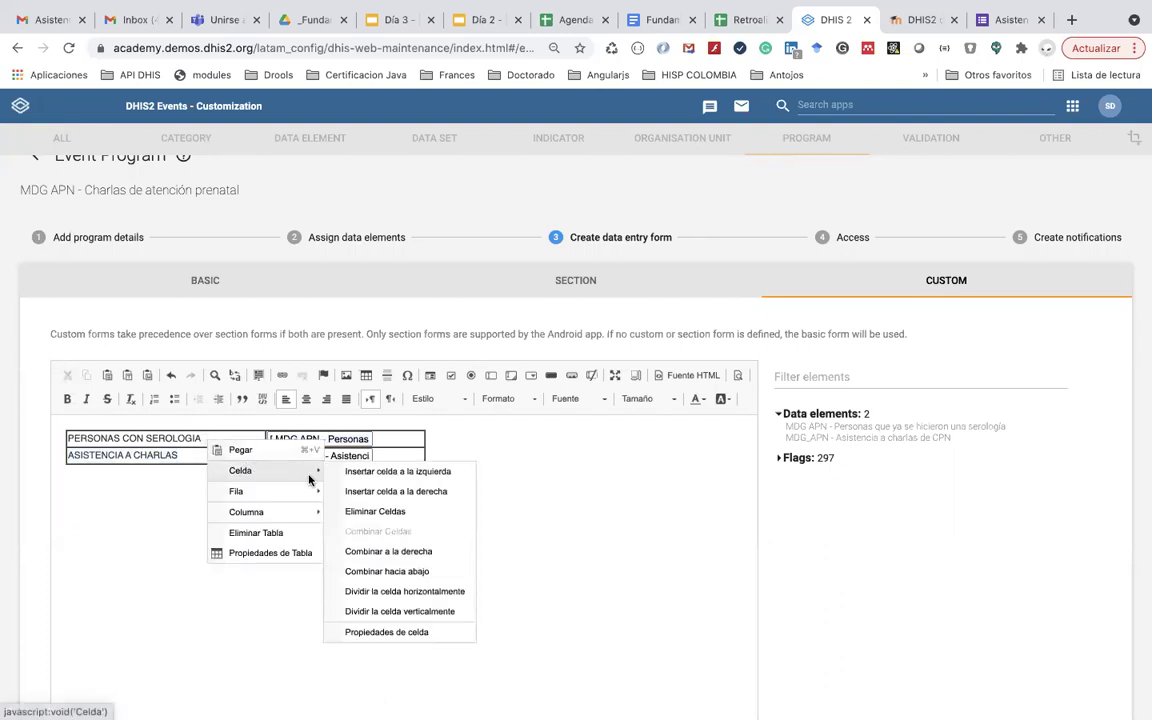
left_click(377, 630)
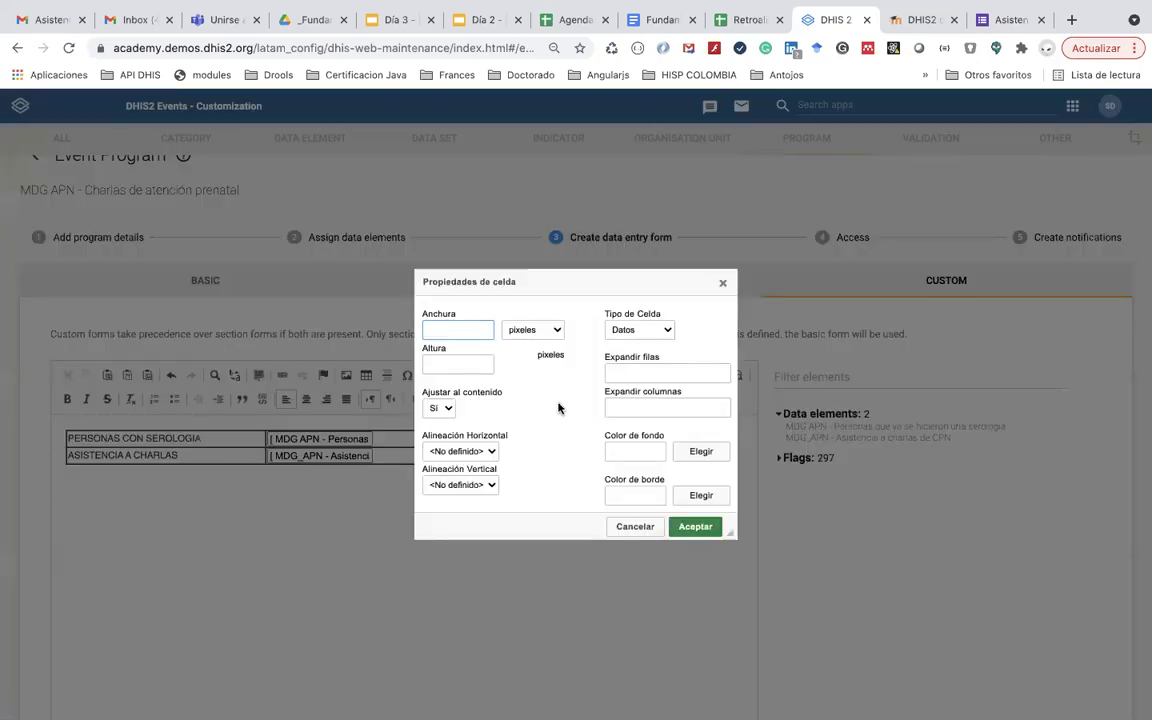
left_click(696, 452)
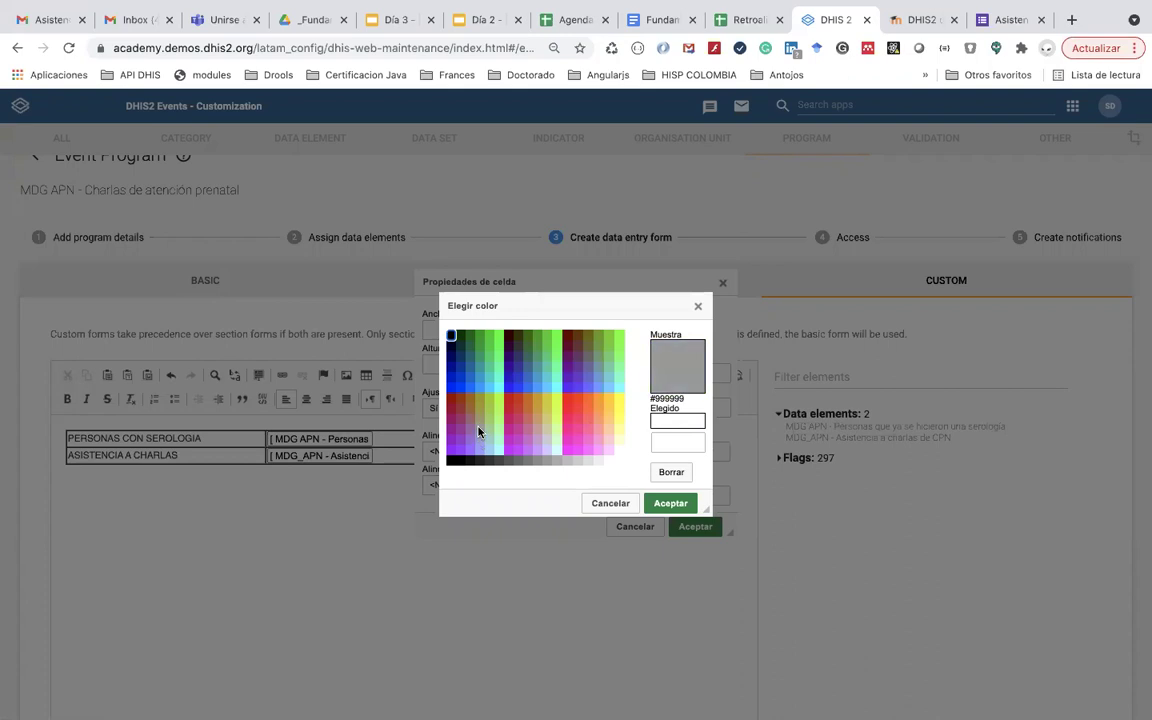
left_click(589, 460)
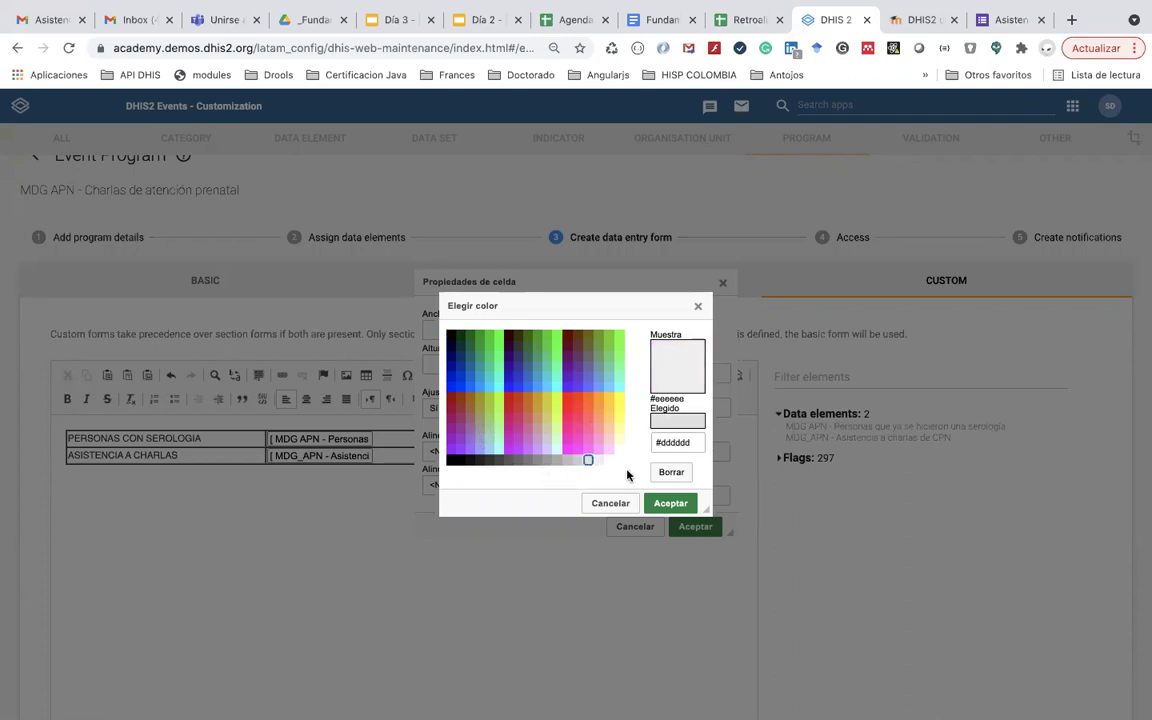
left_click(670, 503)
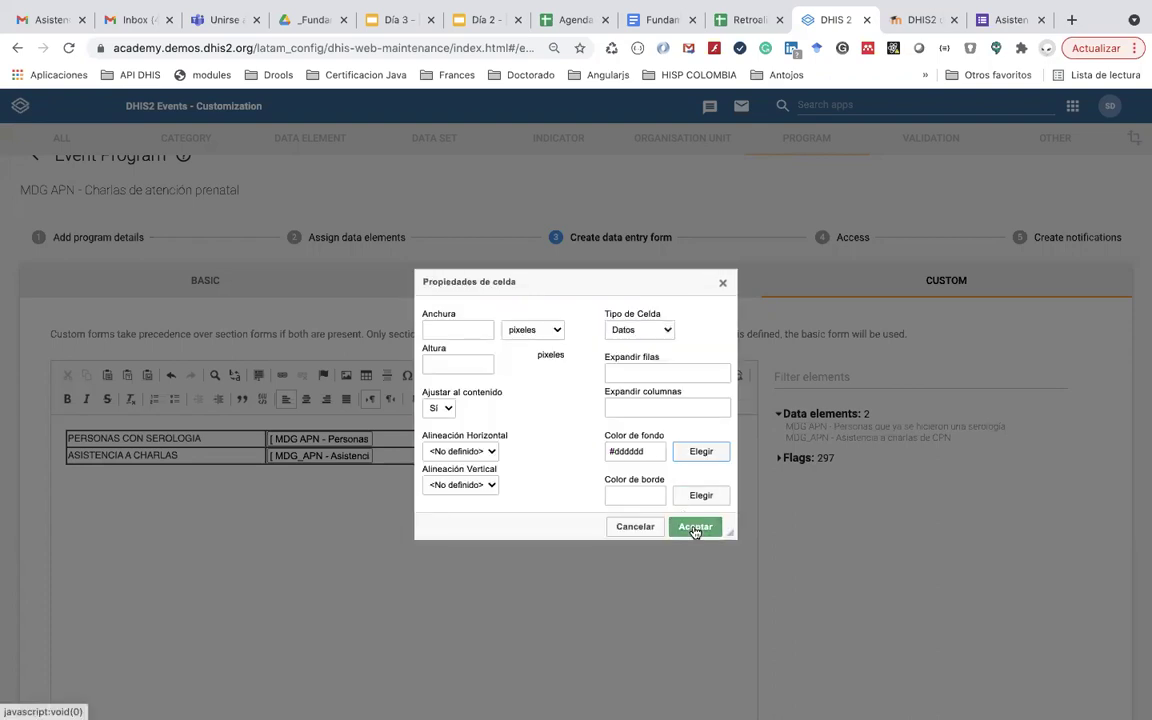
left_click(695, 527)
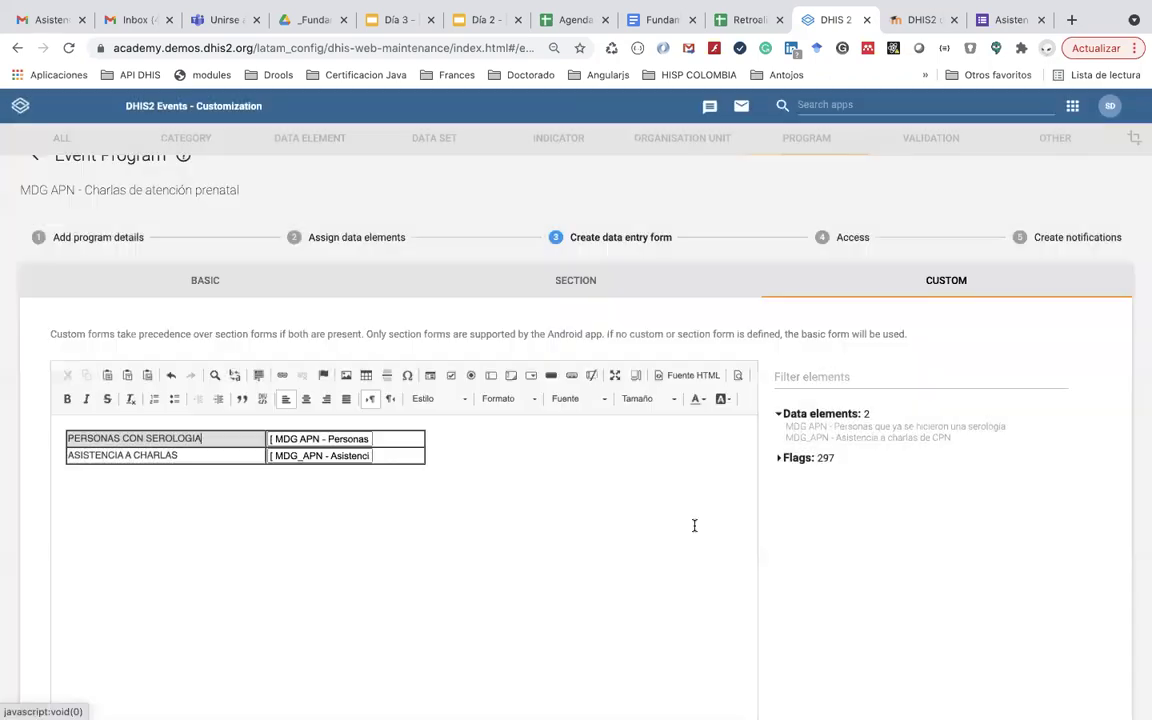
- Give the ASISTENCIA A CHARLAS cell a lavender #cc99ff background
right_click(237, 455)
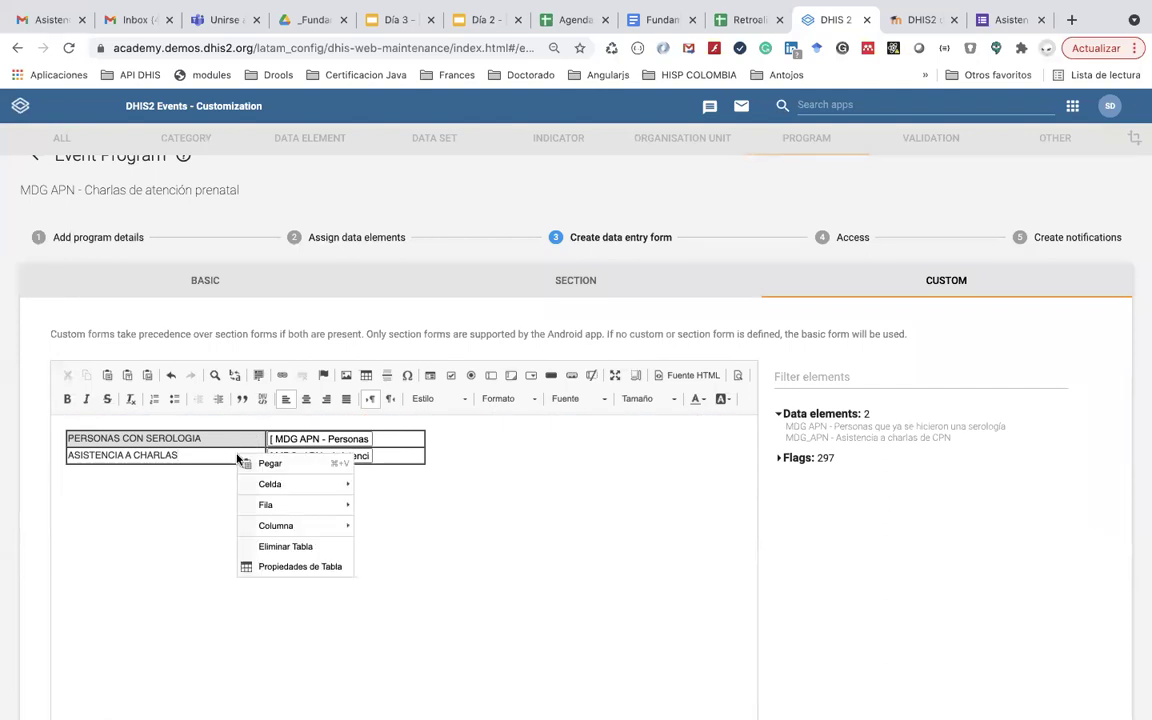
mouse_move(258, 484)
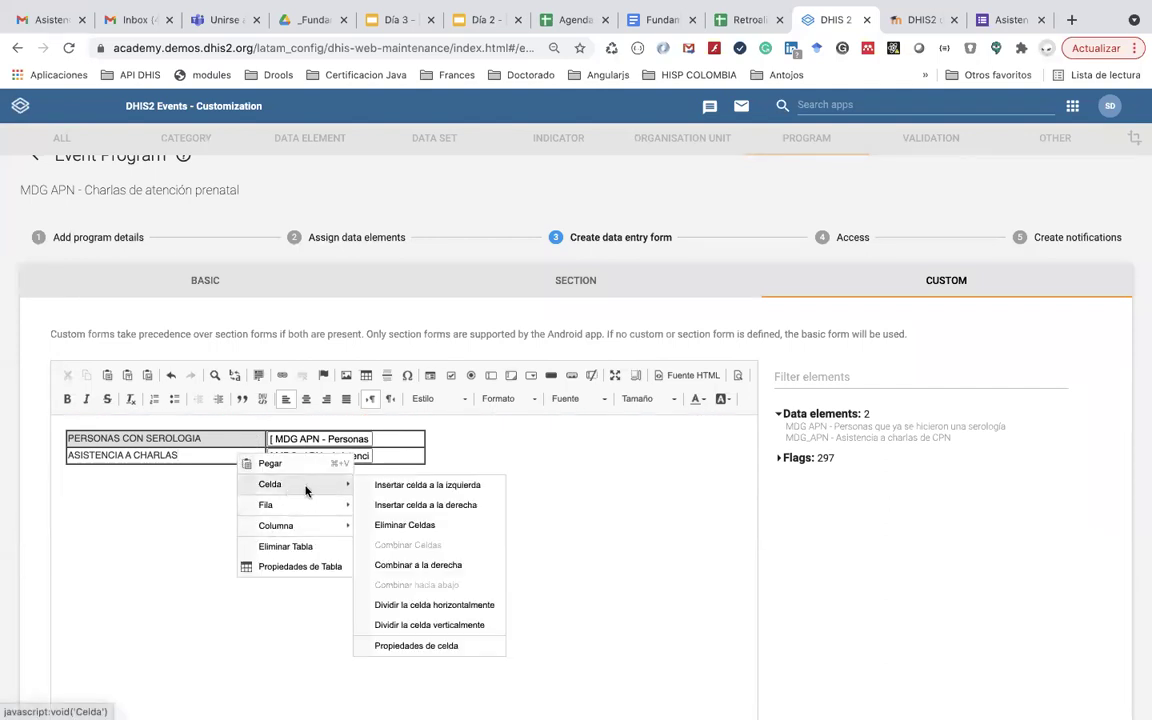
left_click(421, 645)
left_click(645, 450)
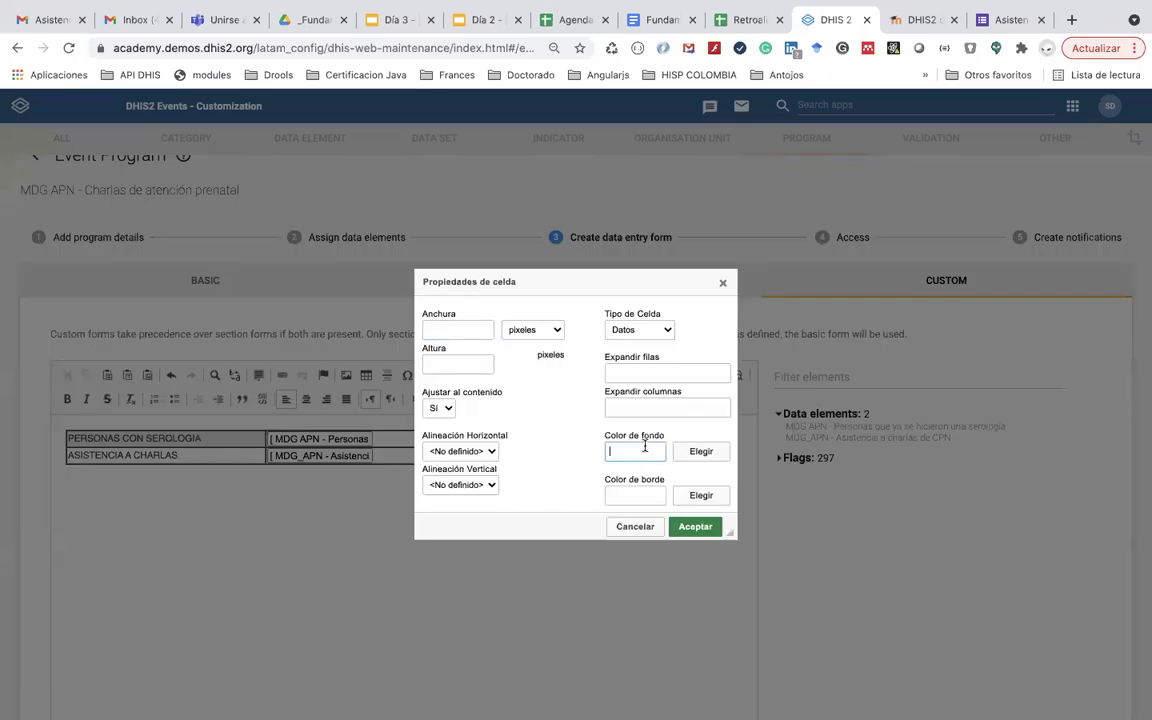
left_click(700, 451)
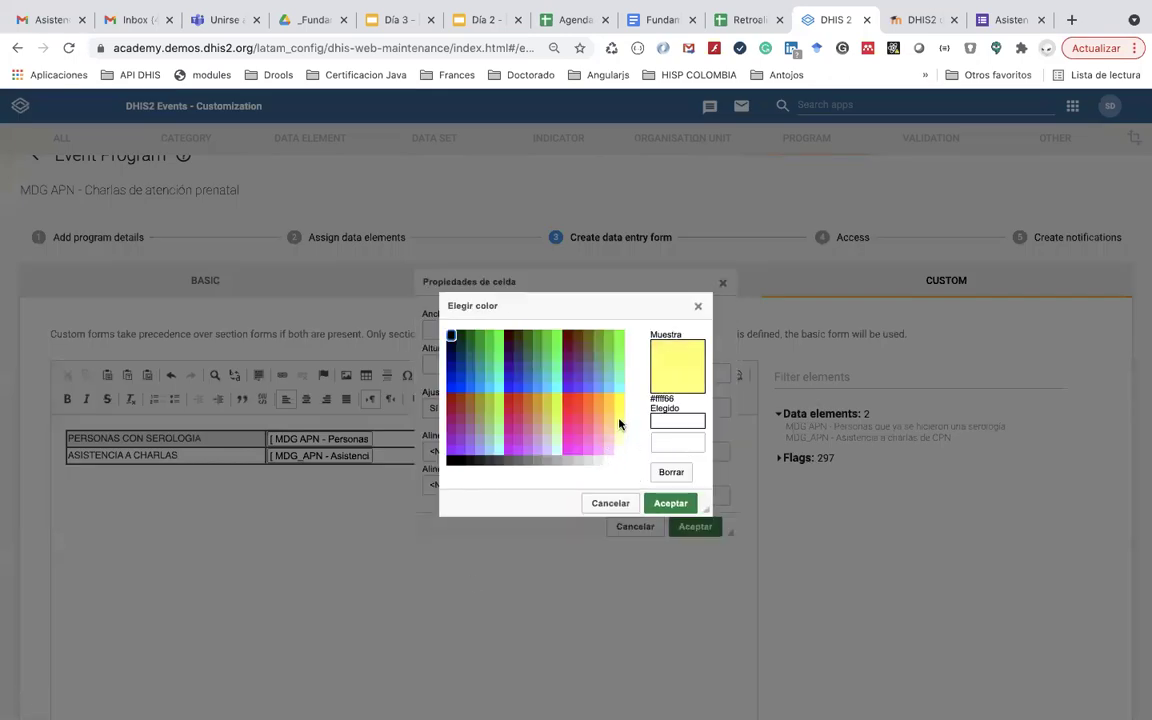
left_click(537, 452)
left_click(668, 503)
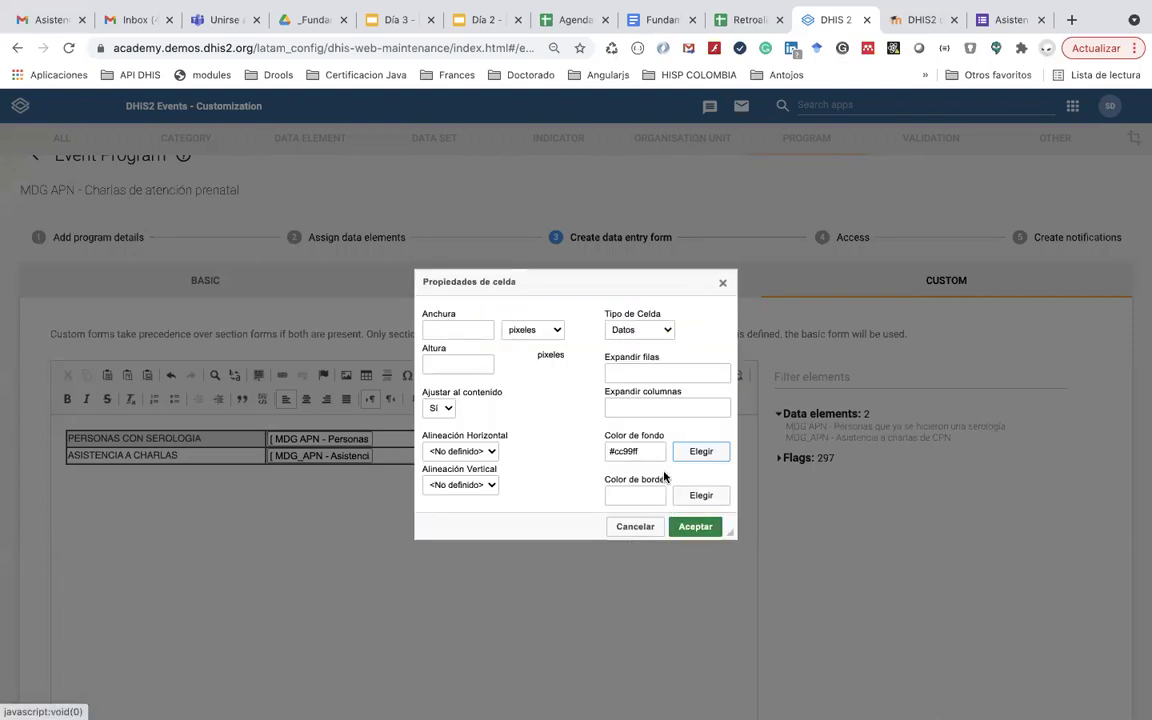
left_click(695, 526)
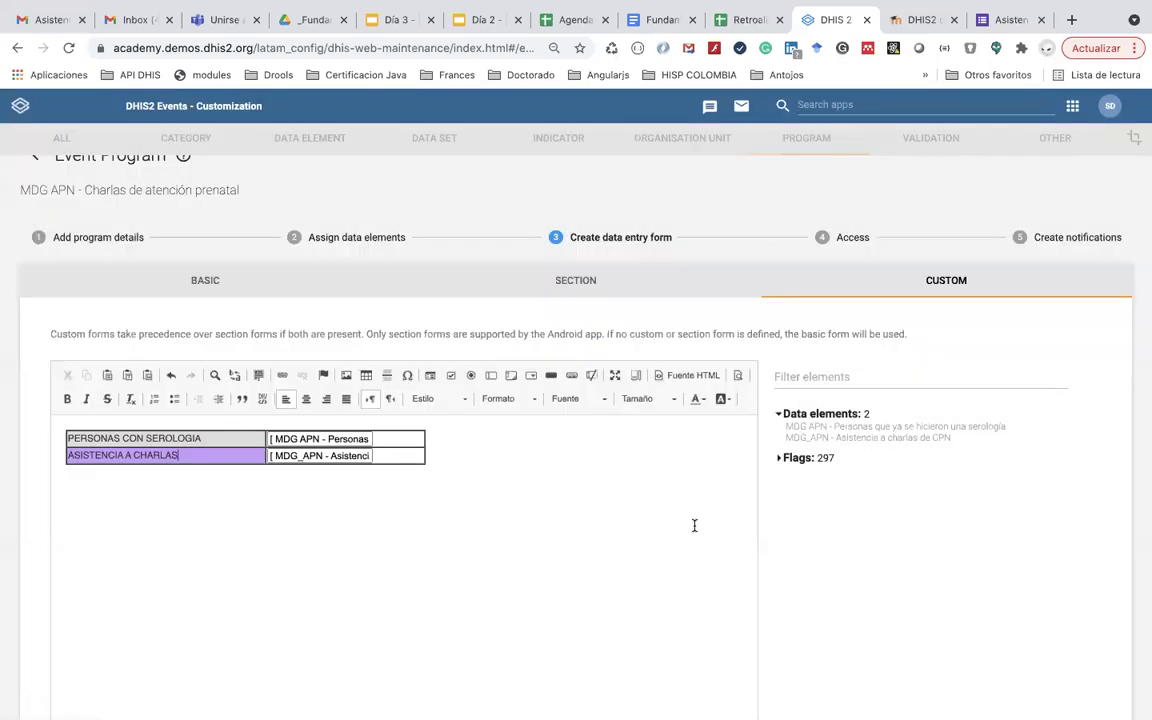
- Save the program's form changes and switch to the Capture app
scroll(548, 551, "down", 5)
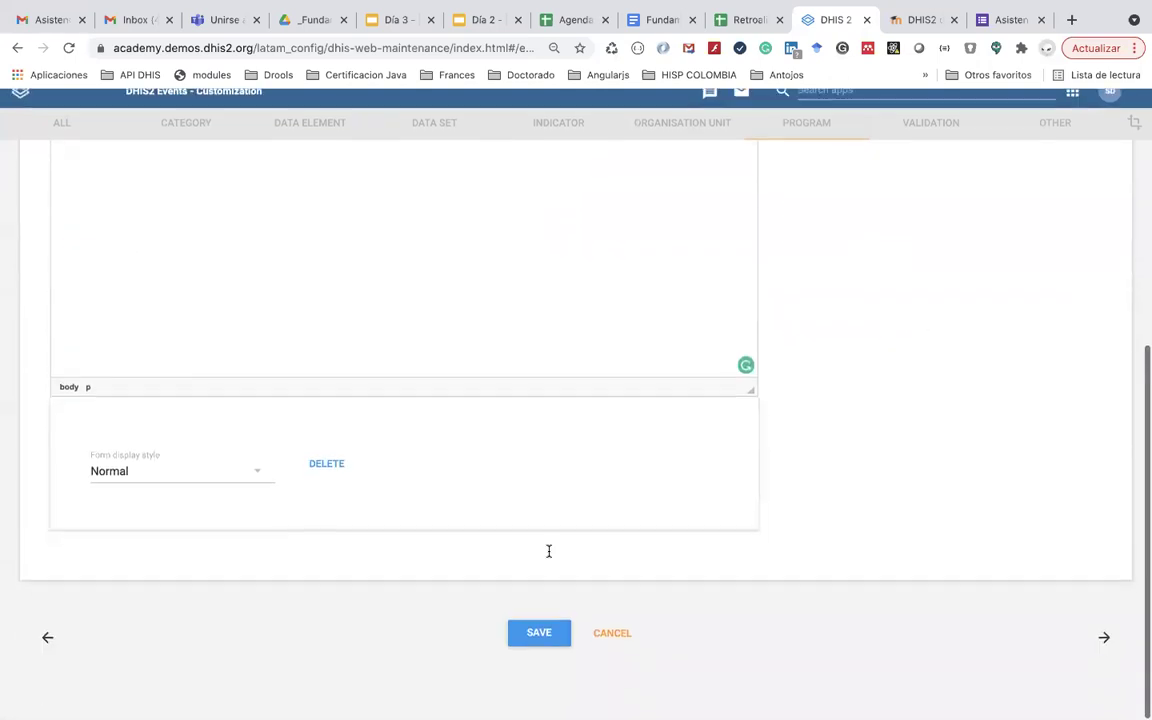
left_click(540, 647)
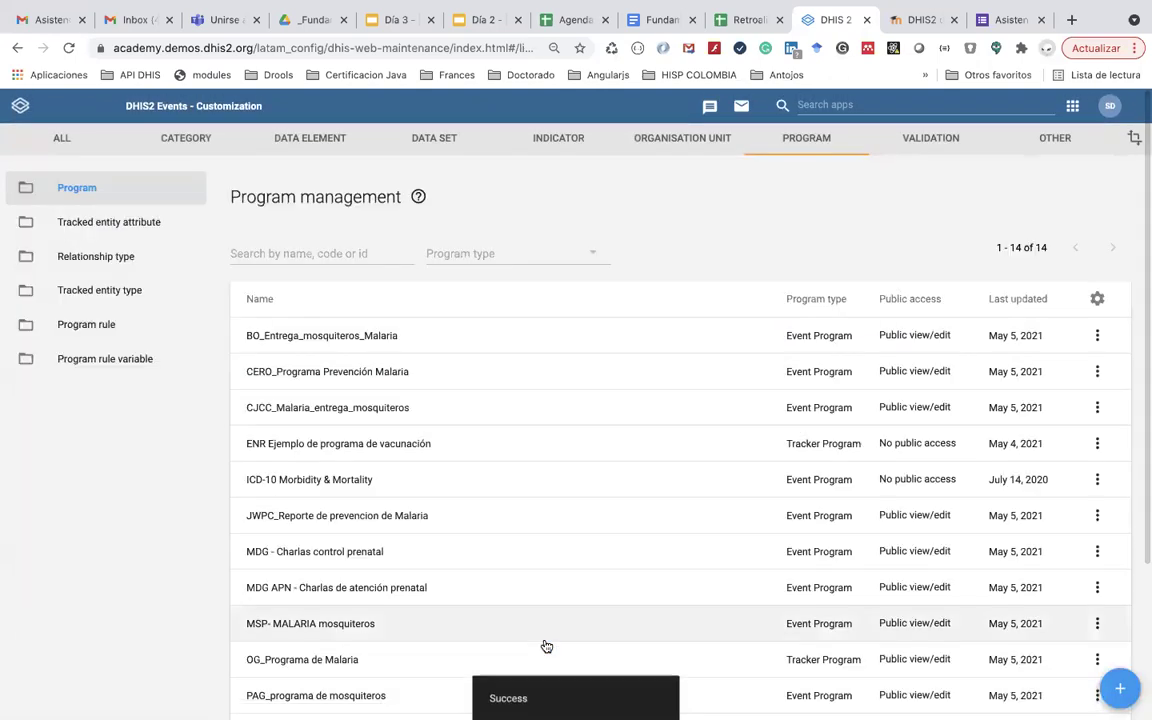
left_click(1072, 105)
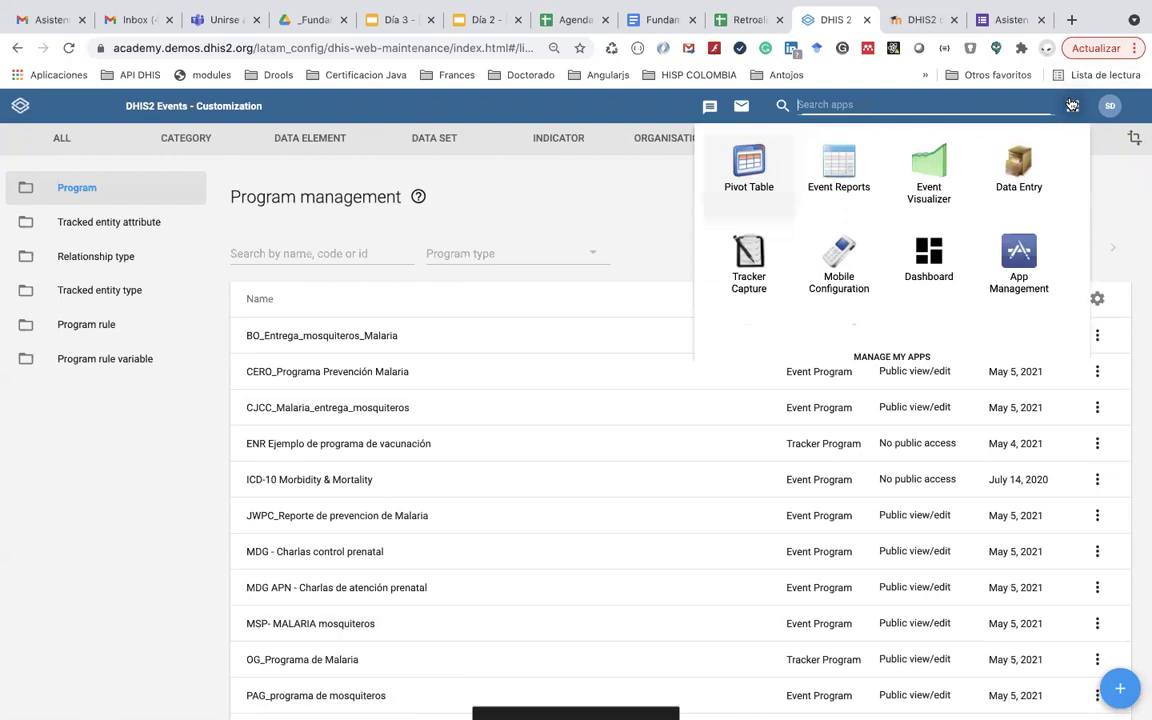
left_click(926, 345)
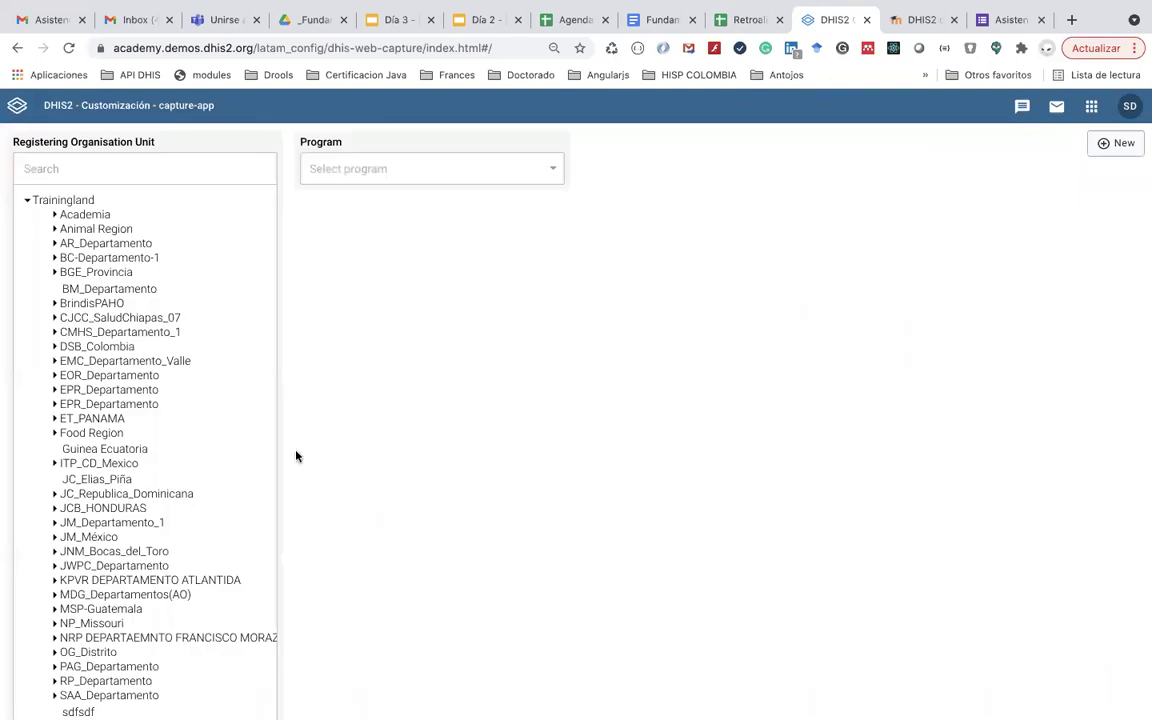
- Select JM_México and start a new MDG APN event to inspect its entry form
left_click(88, 537)
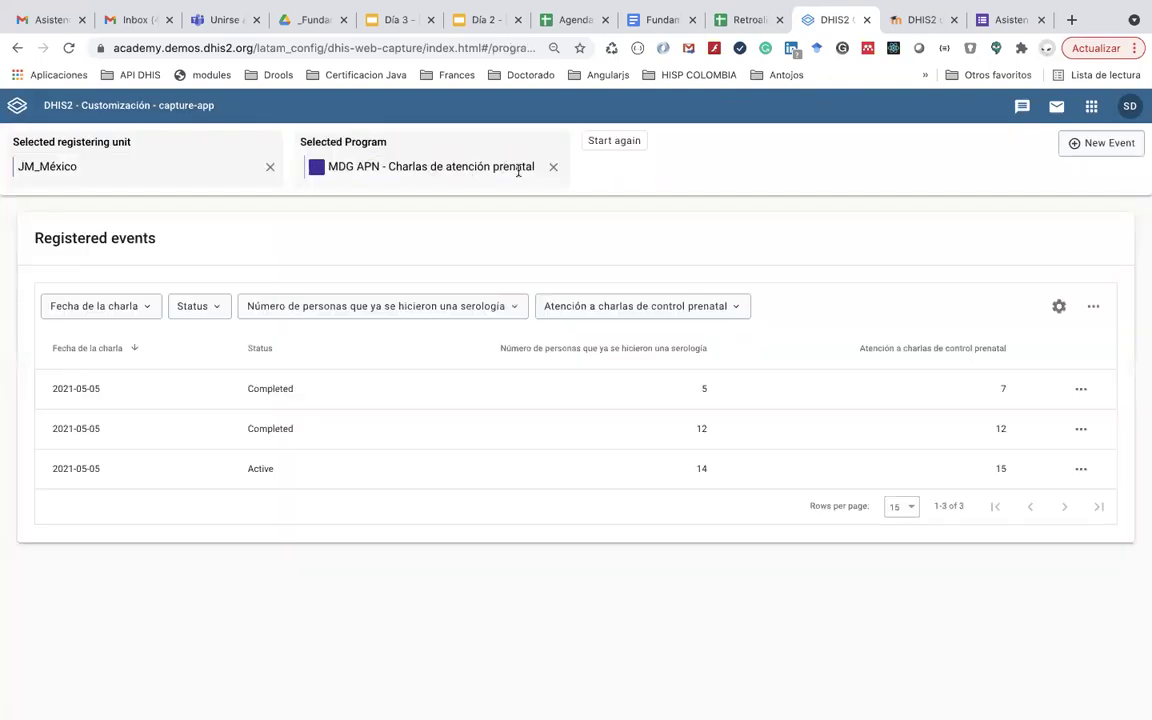
left_click(1096, 145)
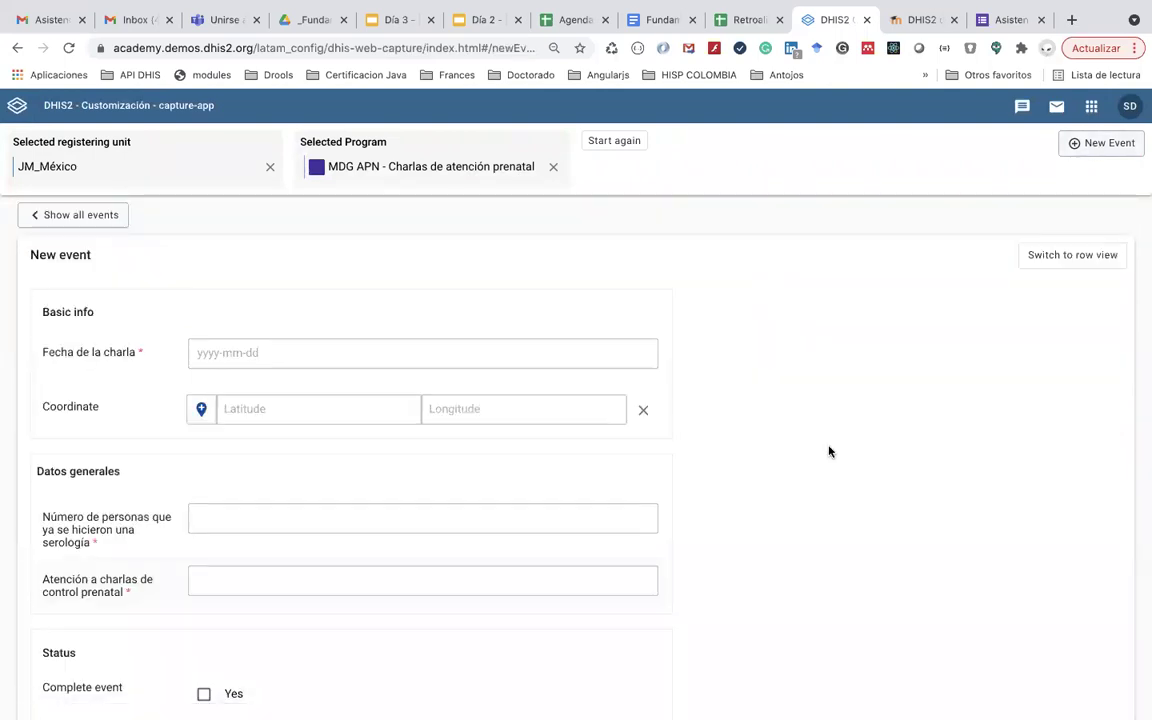
scroll(828, 452, "down", 2)
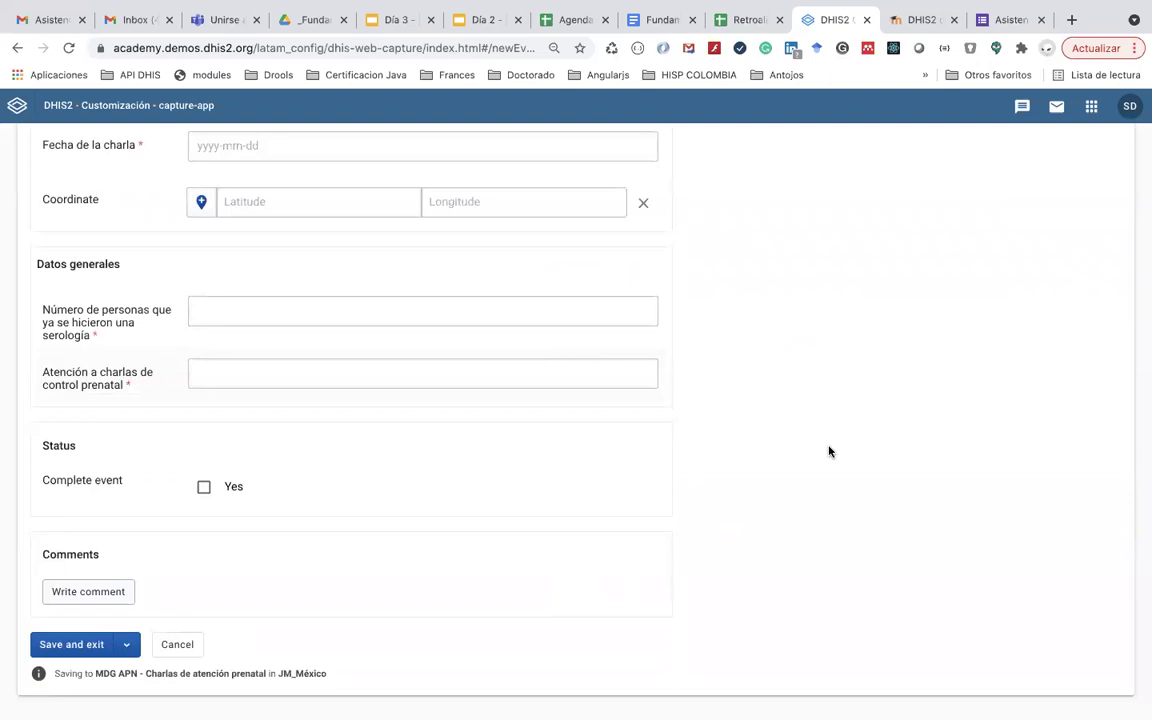
scroll(828, 452, "up", 2)
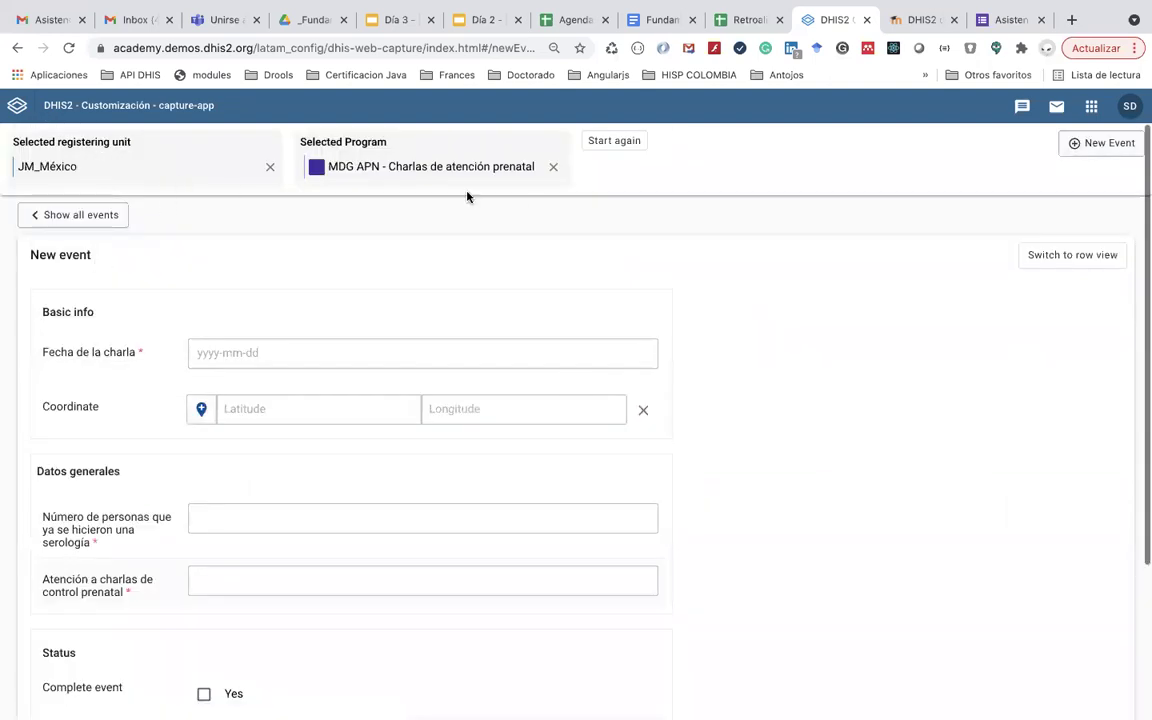
left_click(553, 168)
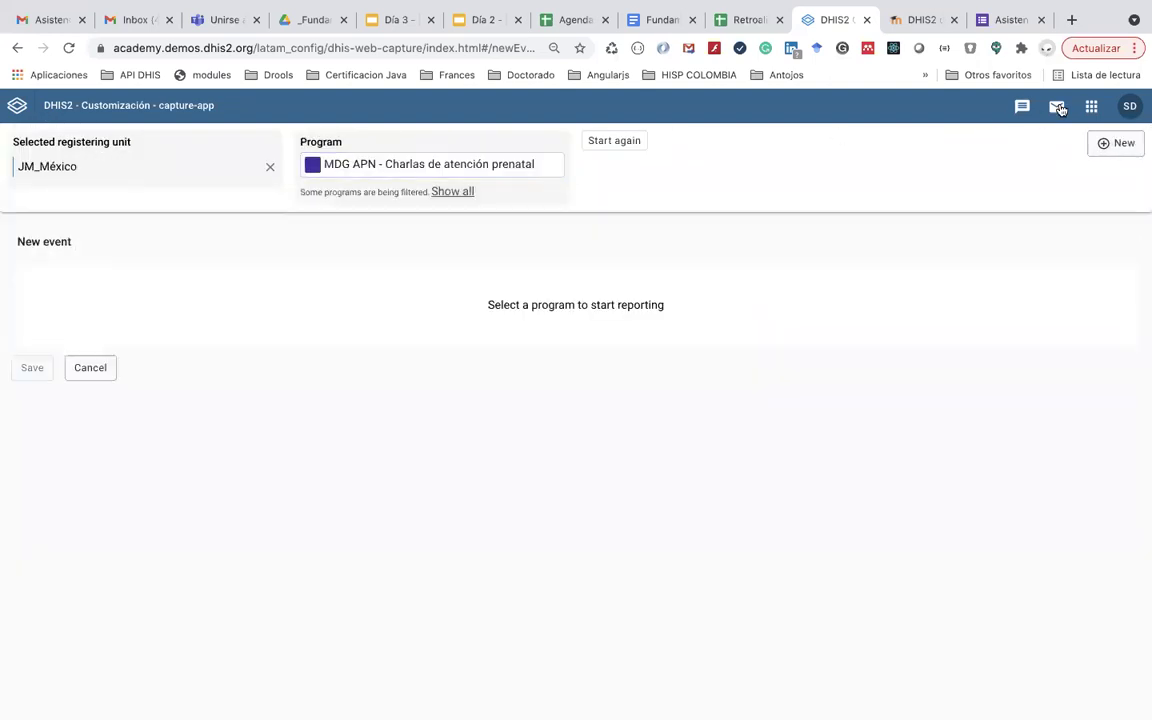
left_click(1091, 106)
- Clear all cached storage and indexed databases in Browser Cache Cleaner, then reopen Capture
left_click(873, 386)
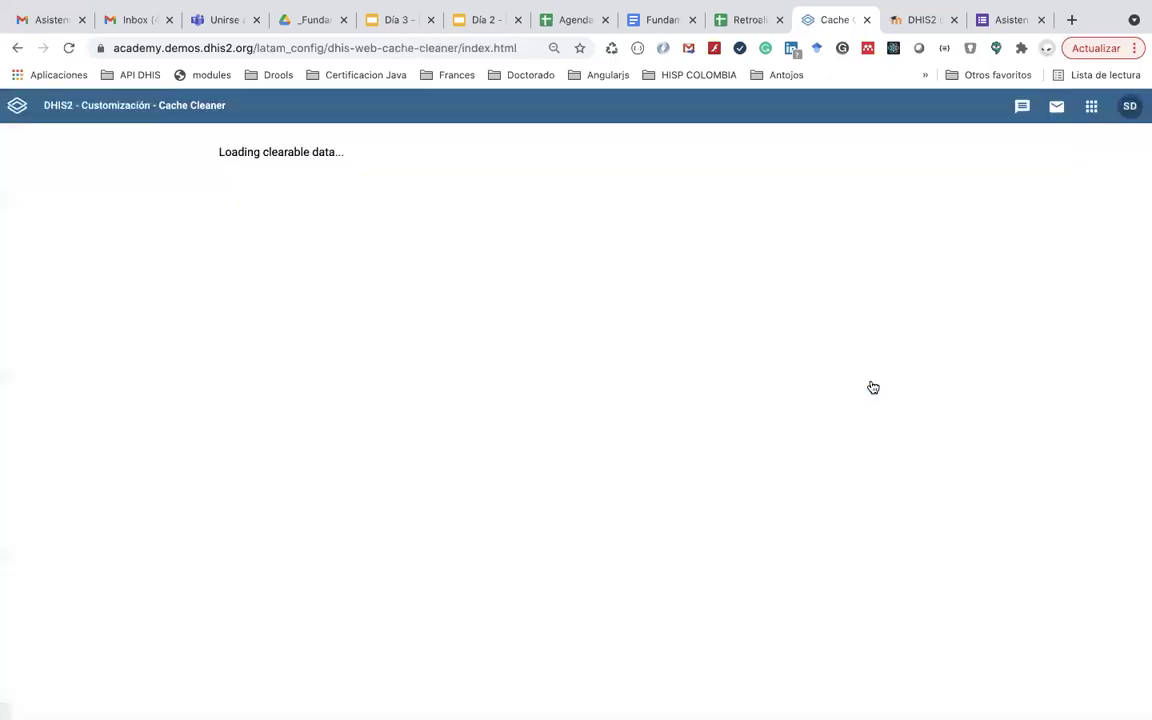
scroll(534, 537, "down", 2)
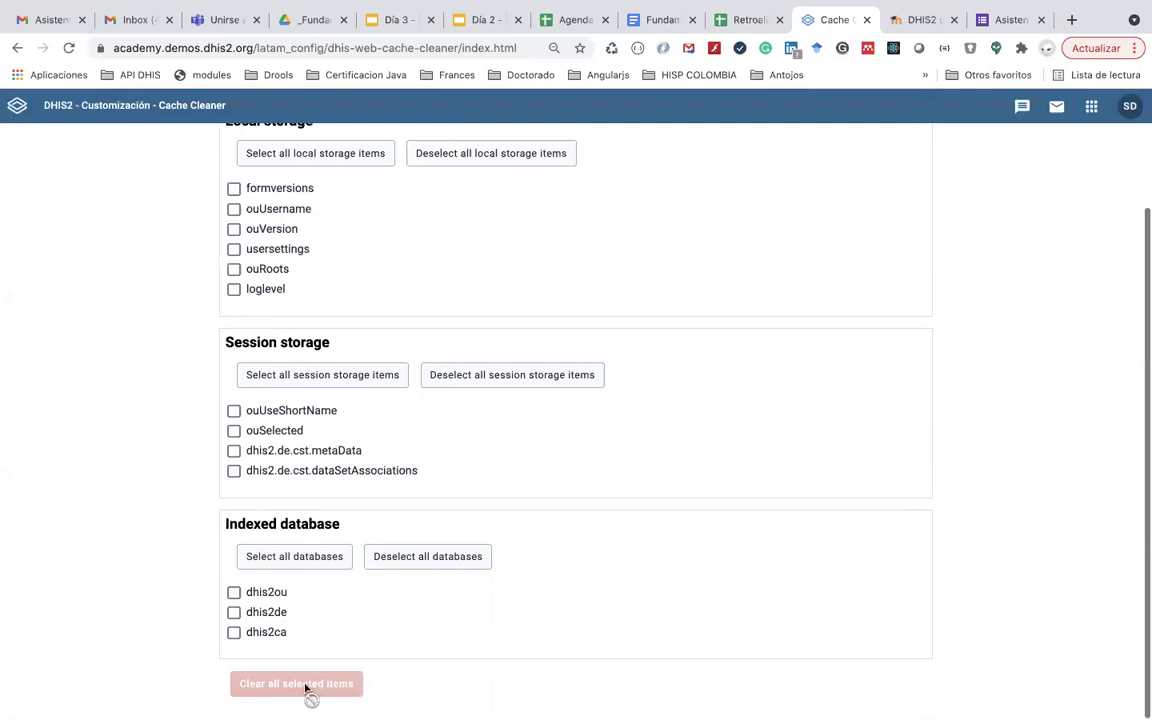
scroll(380, 505, "up", 2)
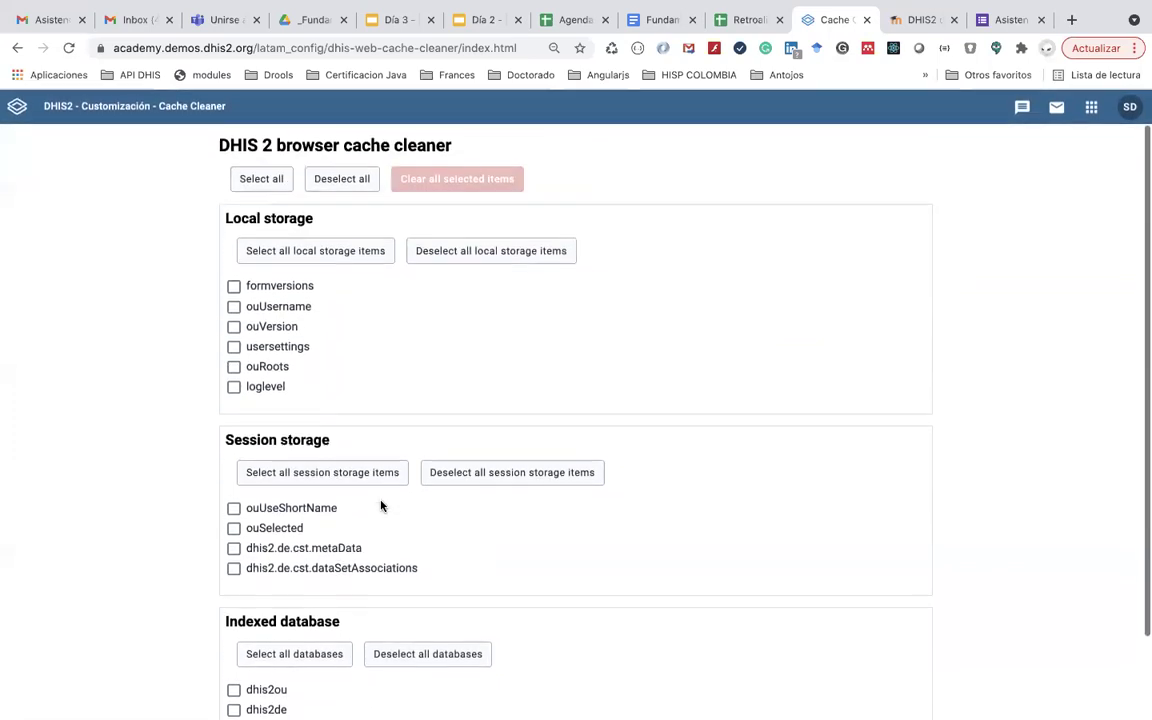
left_click(250, 182)
left_click(434, 179)
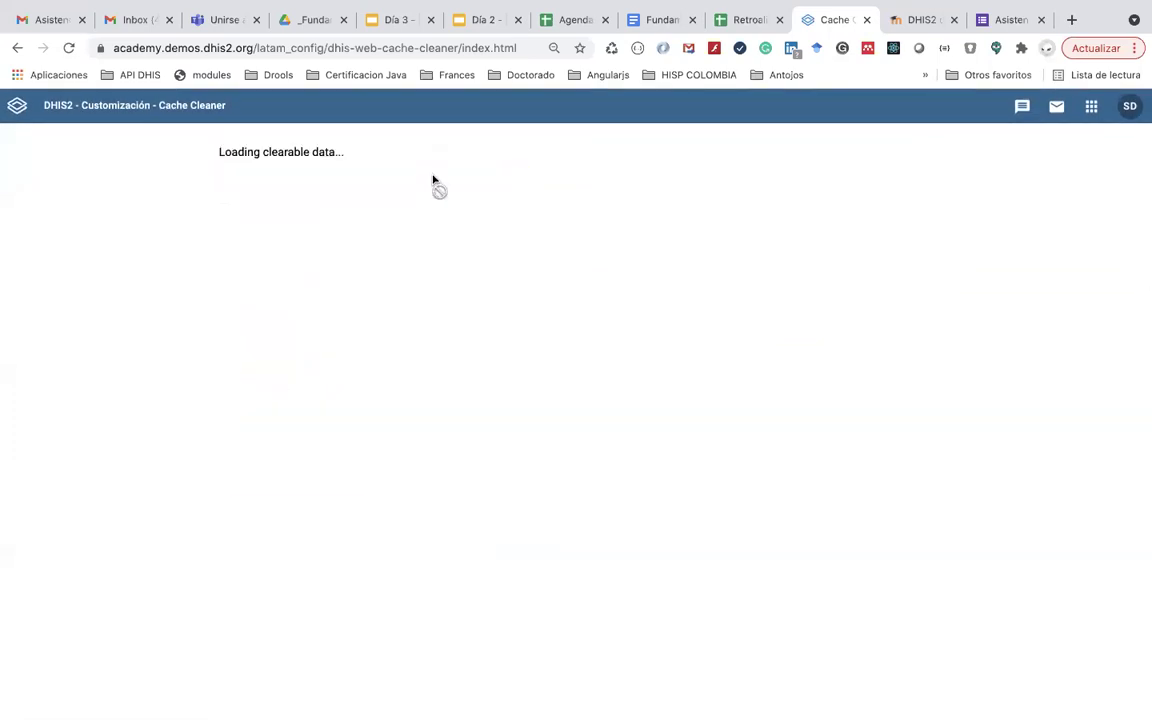
left_click(1090, 110)
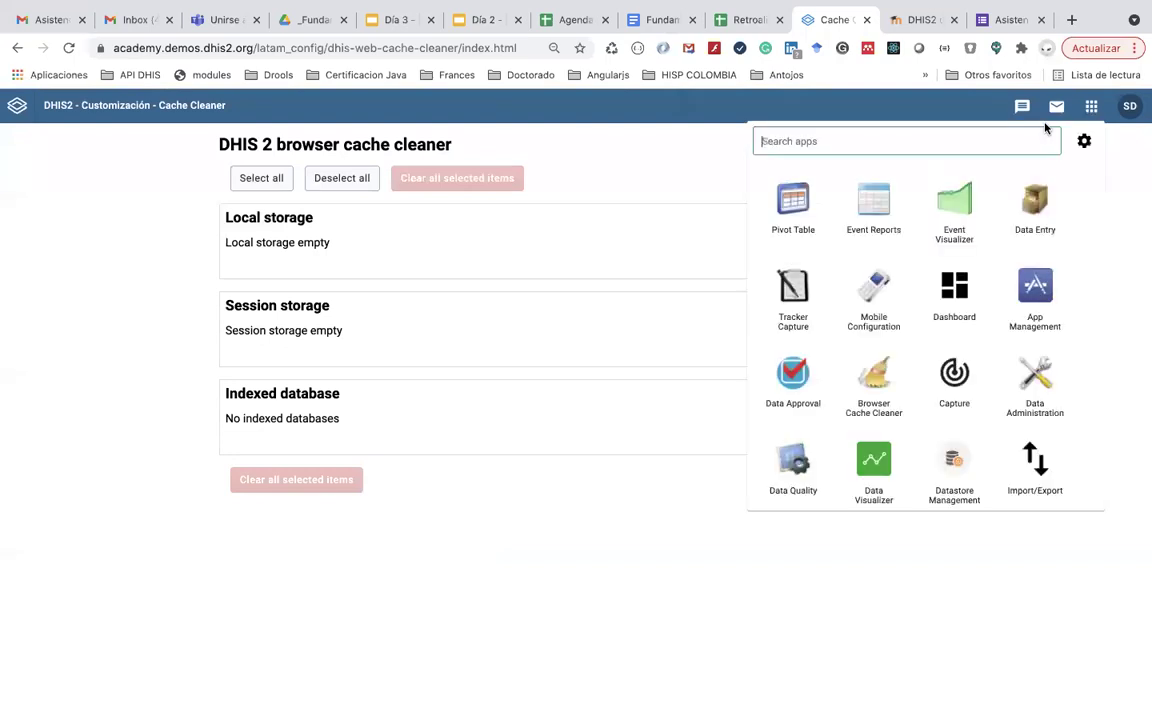
left_click(957, 374)
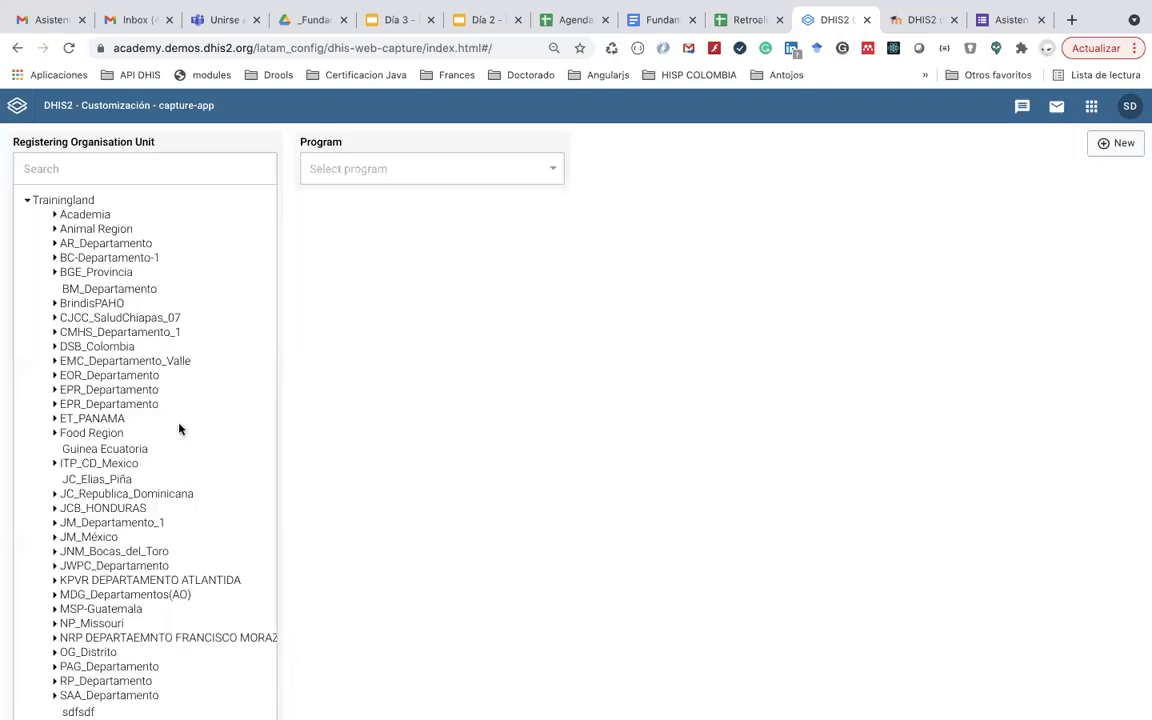
- Start a new JM_México event and try the PERSONAS CON SEROLOGIA and ASISTENCIA A CHARLAS fields
left_click(97, 535)
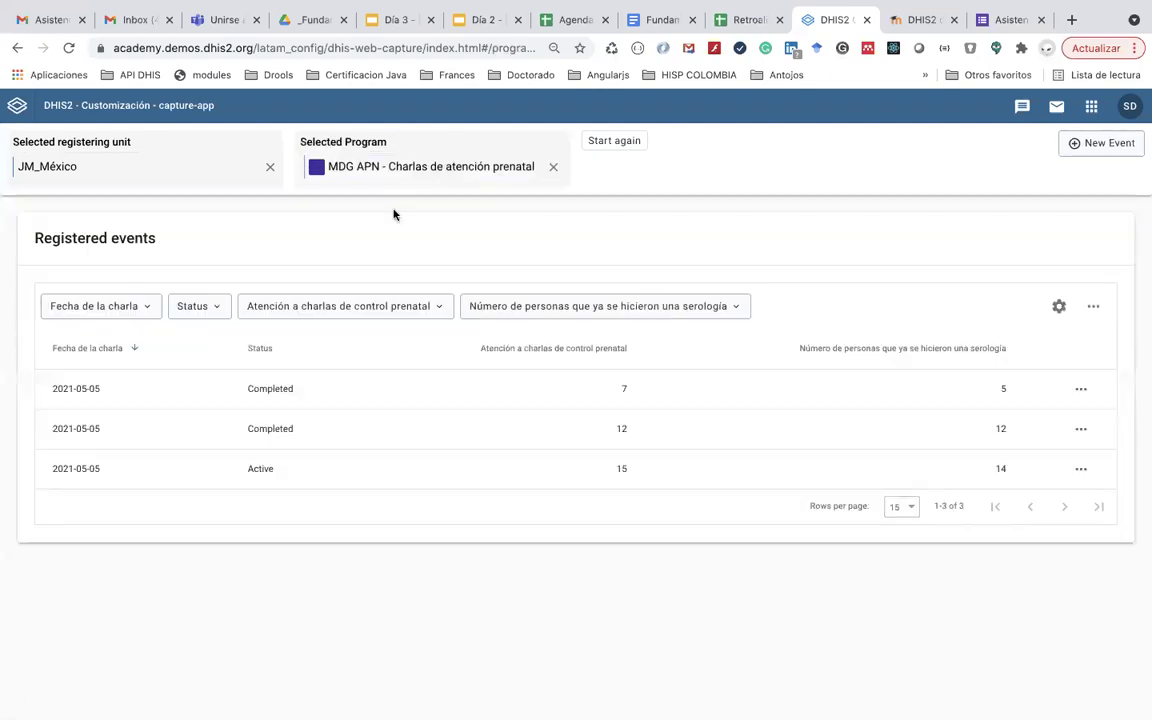
left_click(1100, 146)
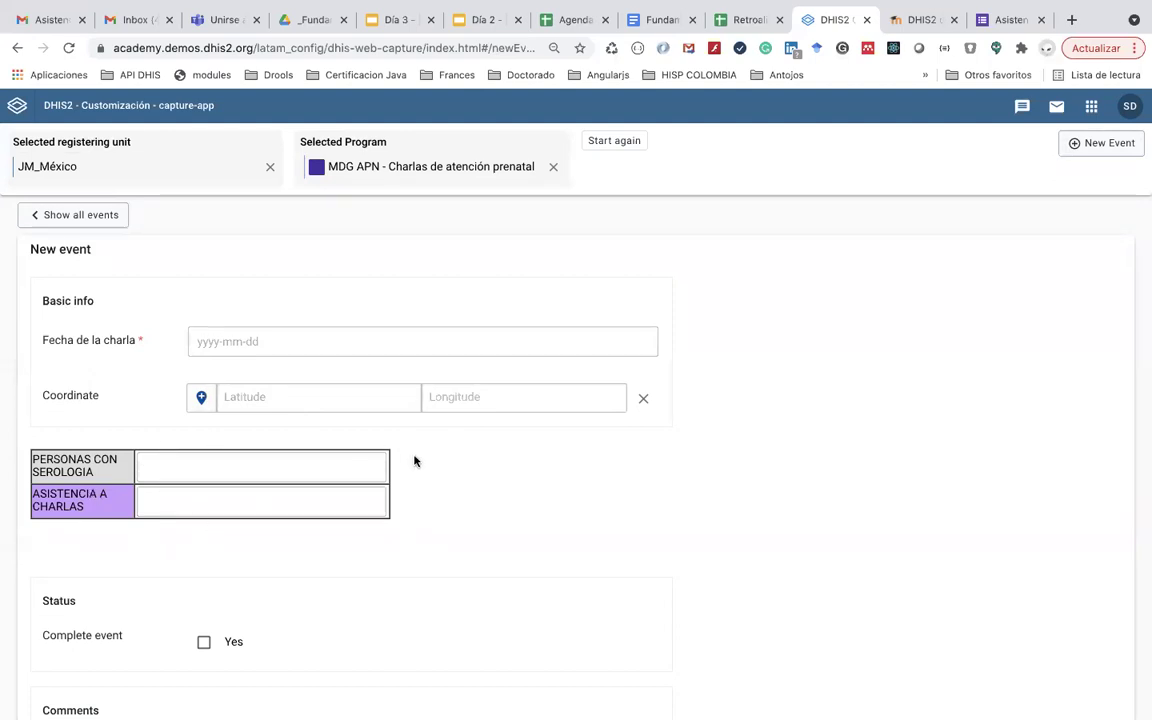
left_click(155, 468)
left_click(155, 497)
left_click(154, 468)
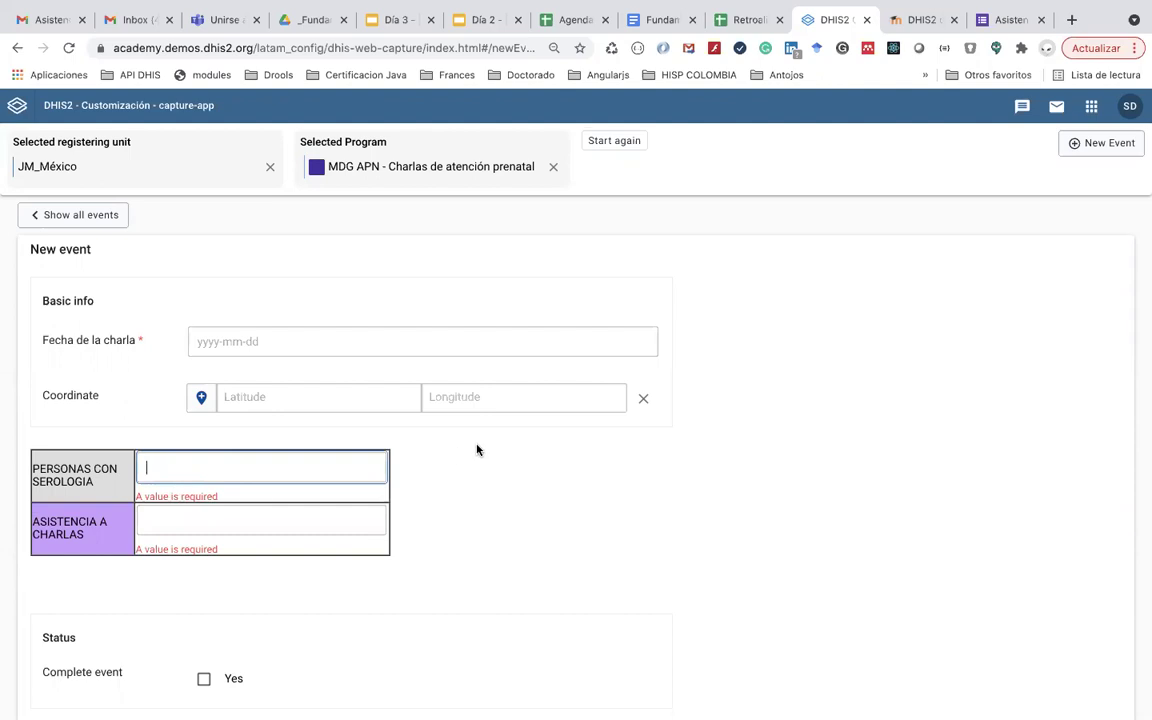
scroll(477, 450, "down", 1)
scroll(477, 450, "down", 3)
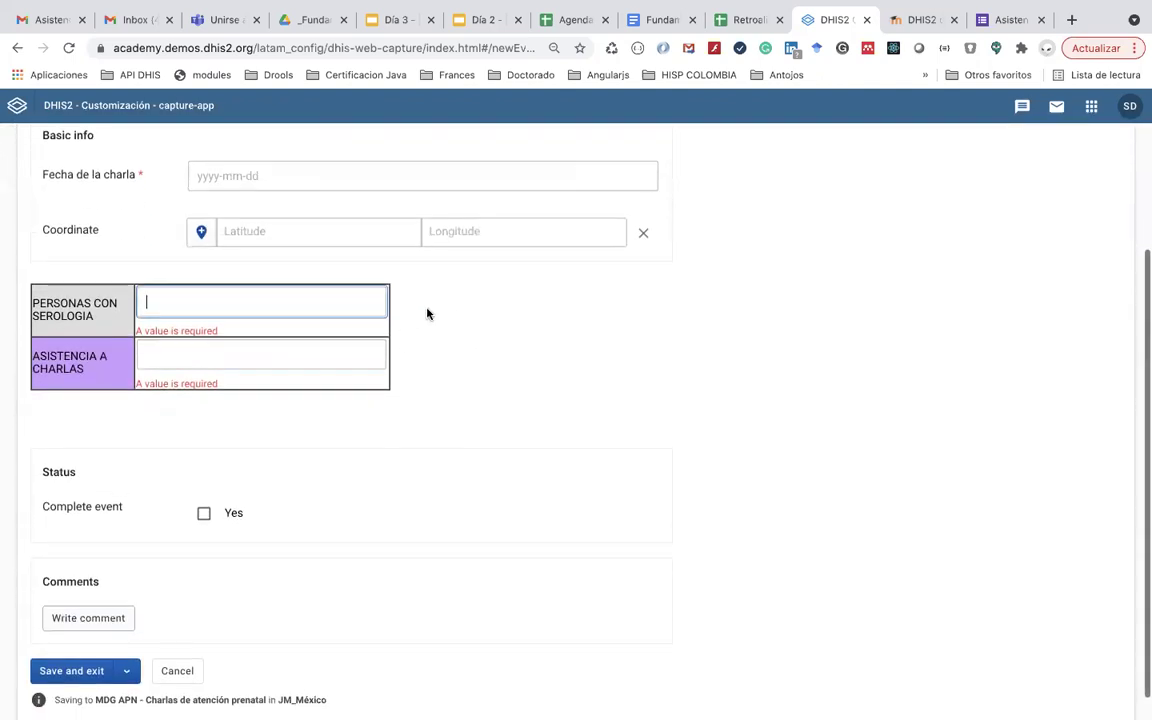
scroll(481, 340, "up", 4)
left_click(441, 469)
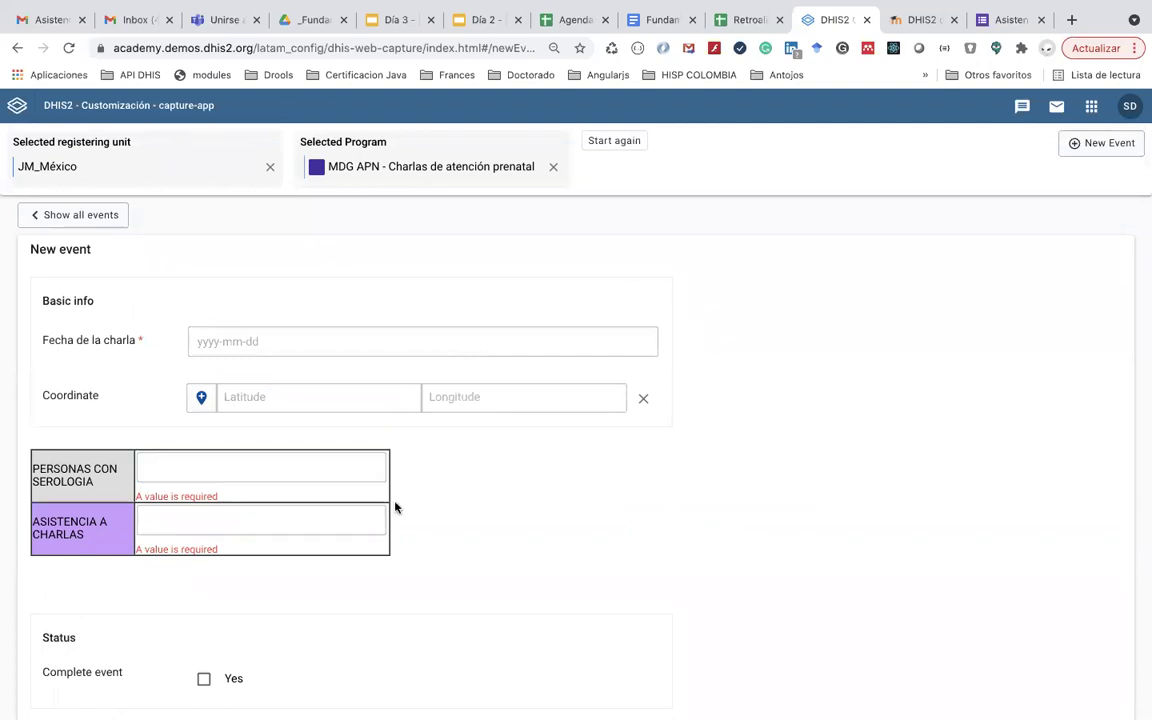
- Cancel the new event and switch over to Slack
scroll(438, 485, "down", 3)
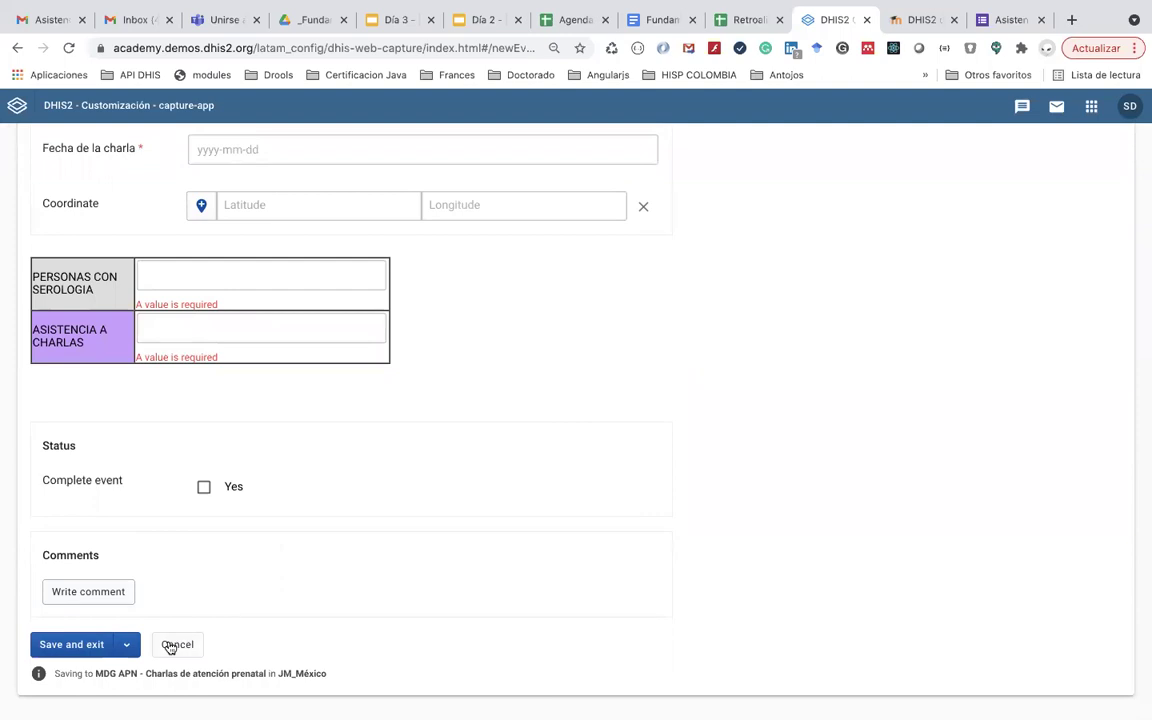
left_click(170, 646)
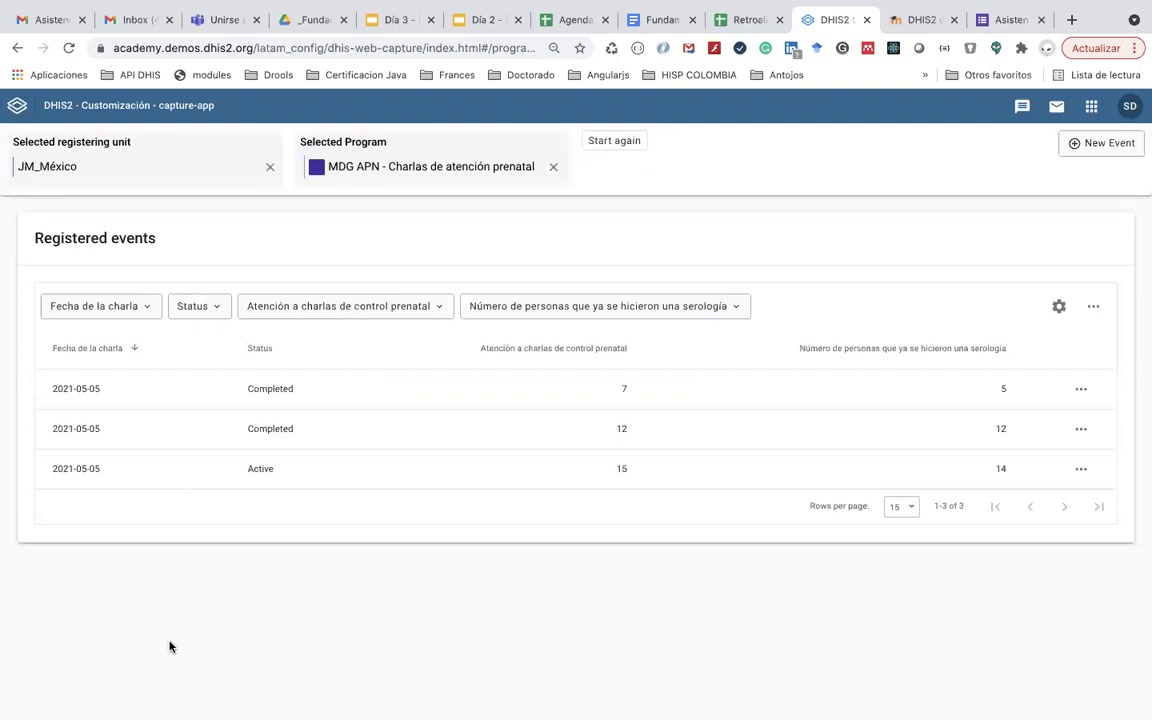
key("super+Tab")
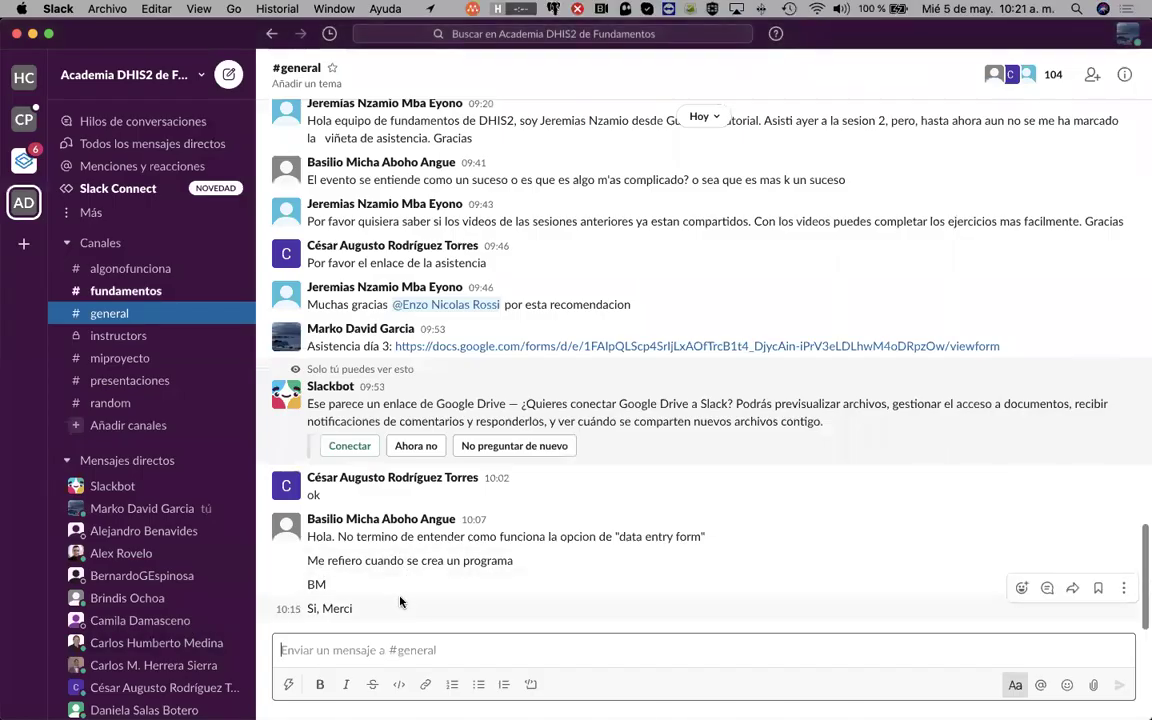
- View the shared Capture screenshot in the #fundamentos channel, then return to the browser
left_click(119, 290)
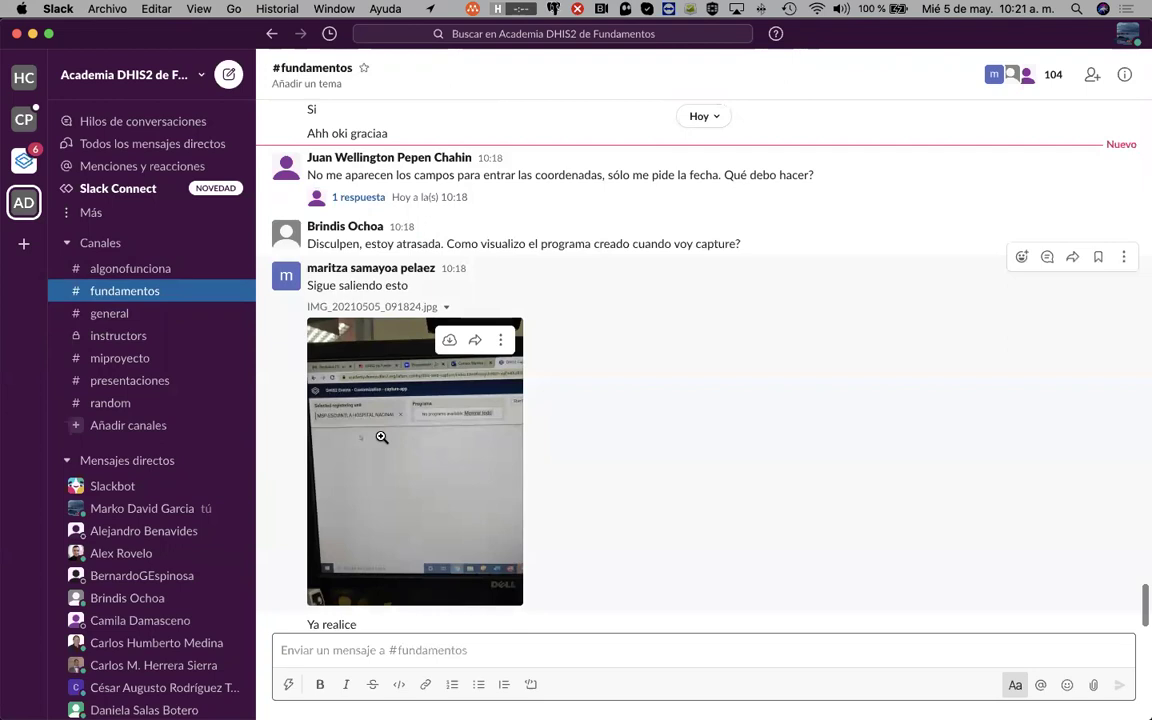
left_click(381, 437)
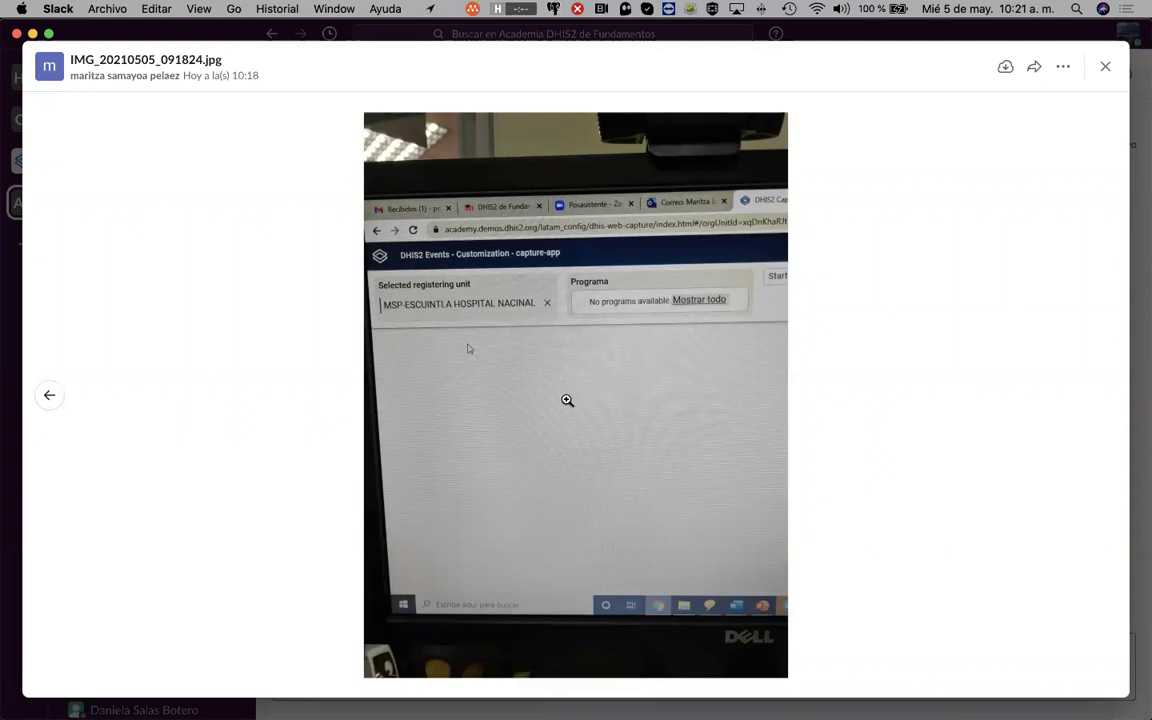
key("Escape")
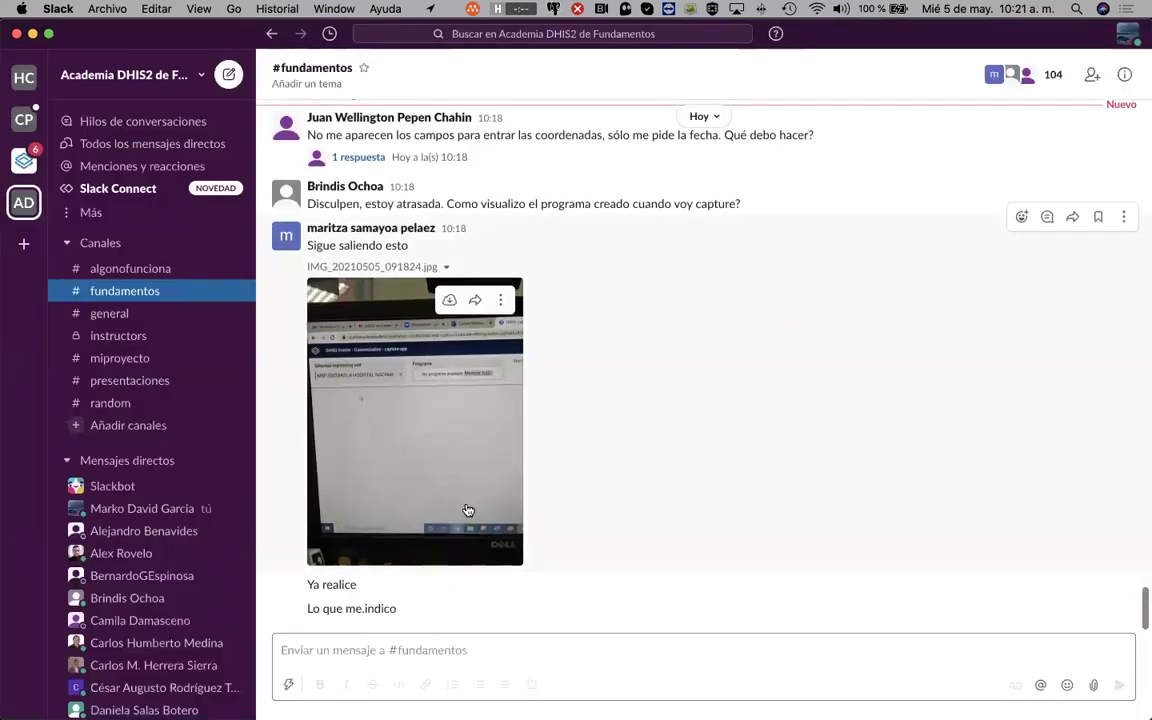
key("super+Tab")
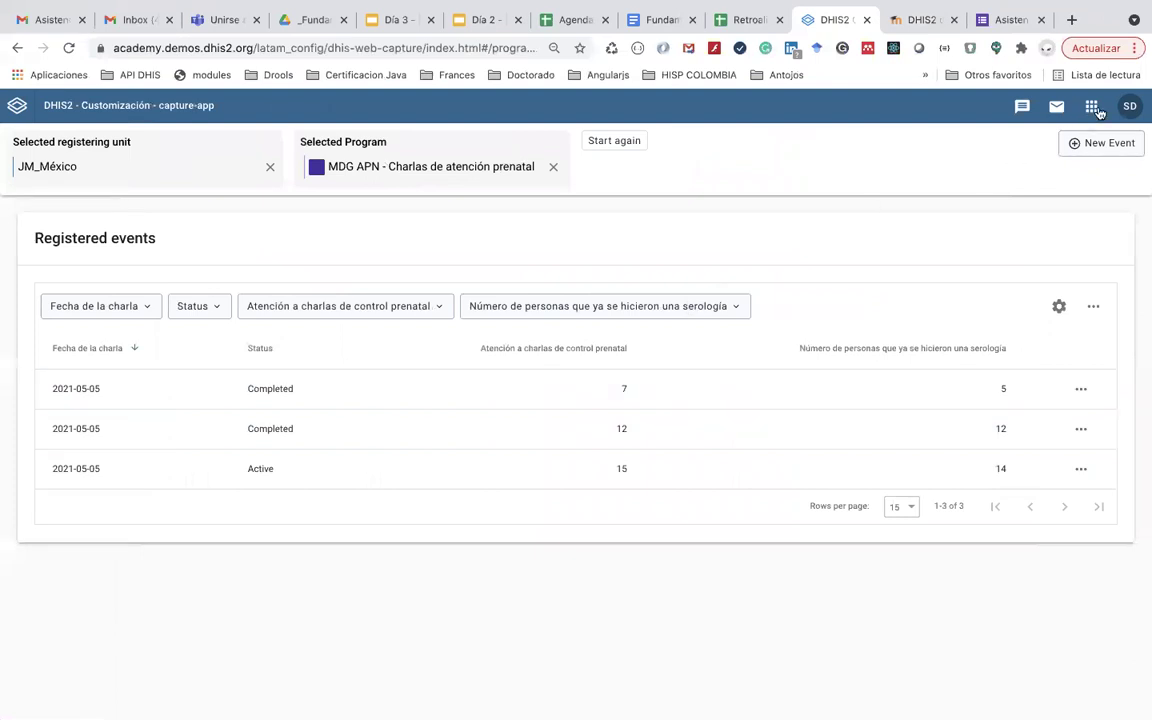
- Find the Maintenance app in the apps menu by searching 'MA' and open it
left_click(1091, 105)
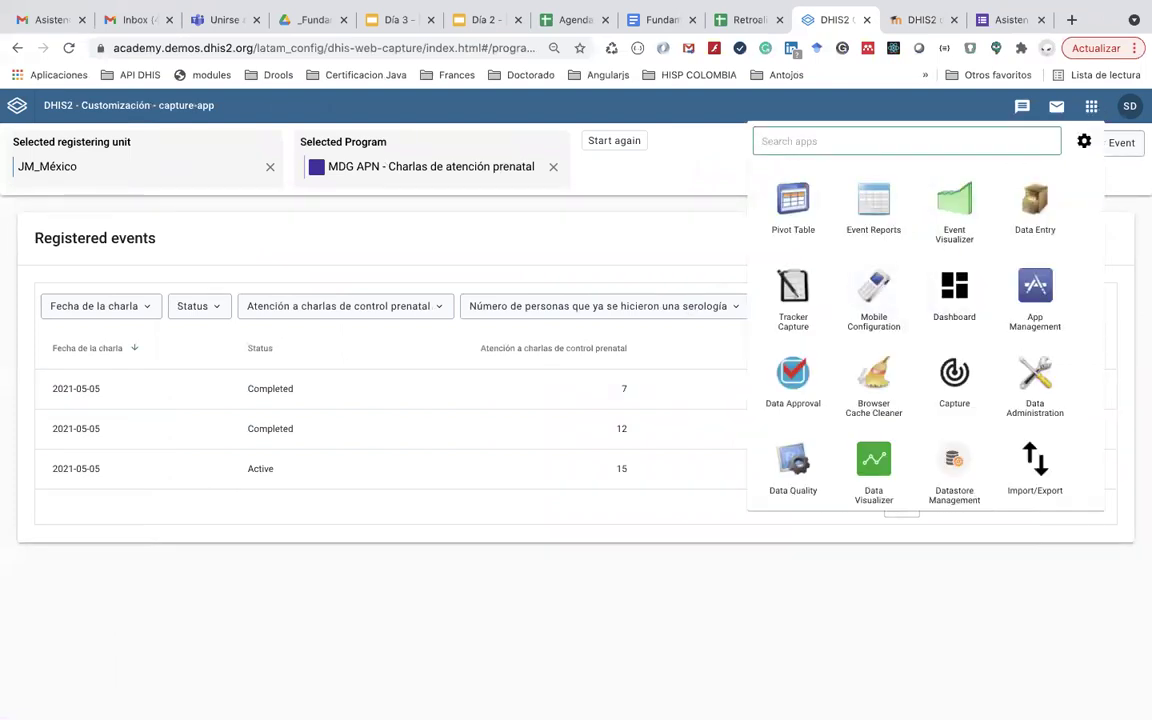
type("PRO")
key("BackSpace")
key("BackSpace")
key("BackSpace")
left_click(1093, 108)
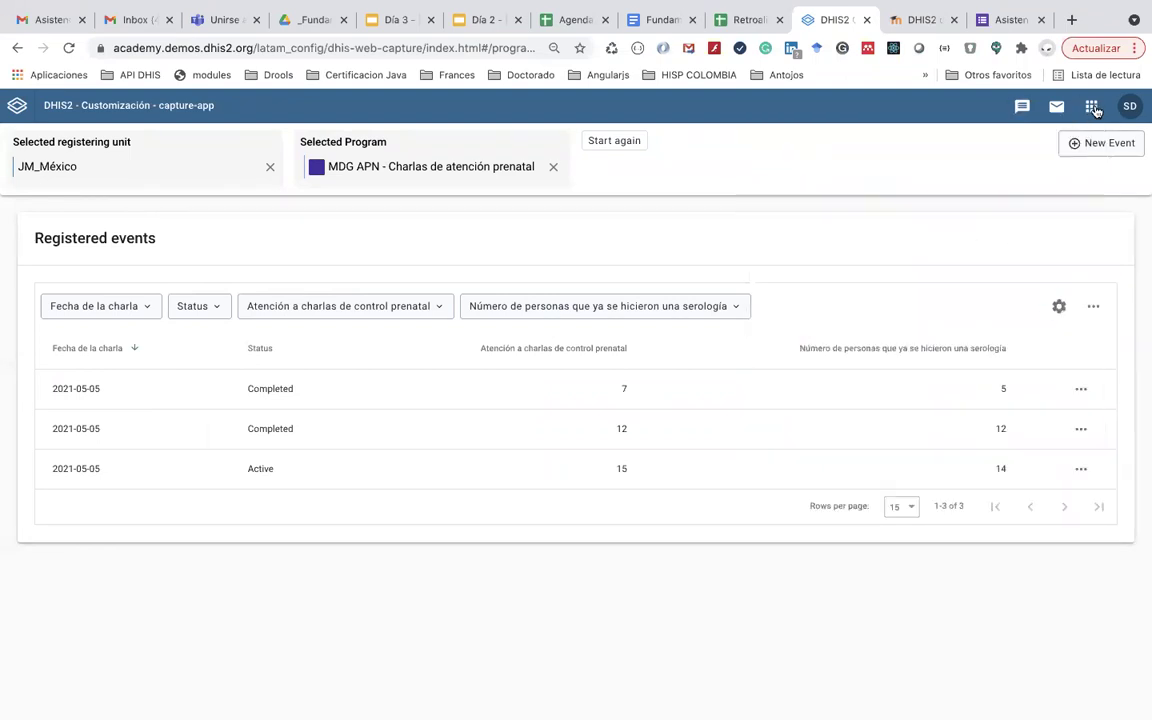
left_click(1093, 108)
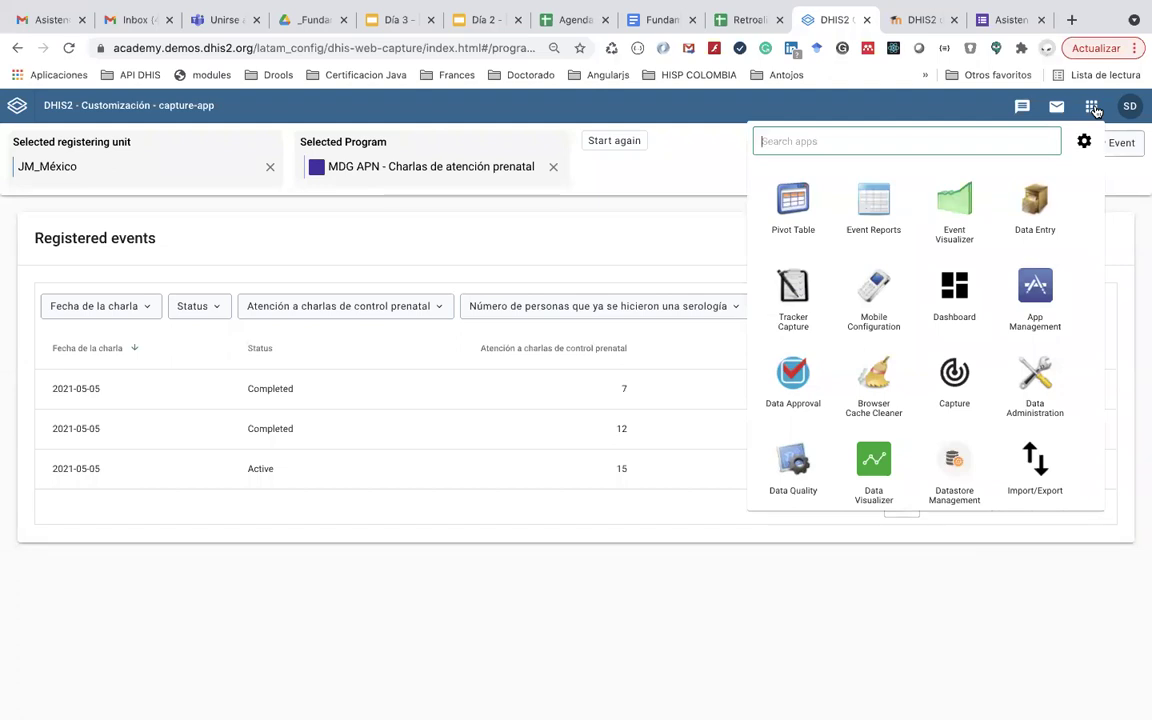
scroll(988, 342, "down", 1)
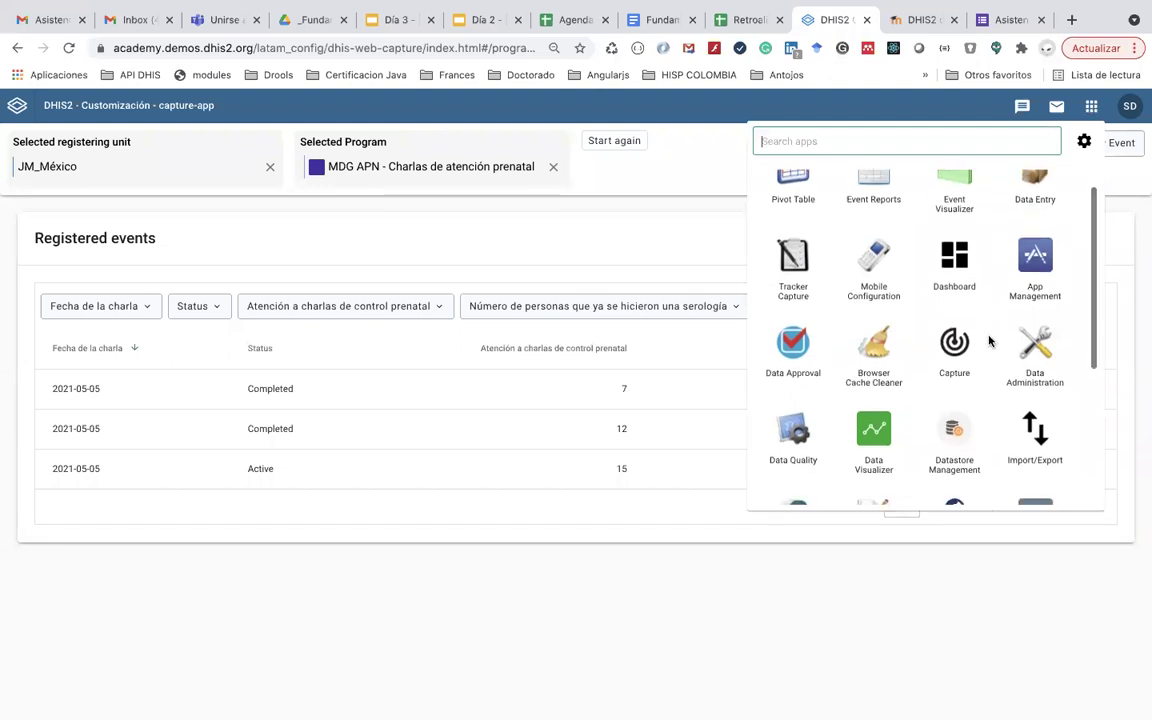
scroll(988, 342, "up", 1)
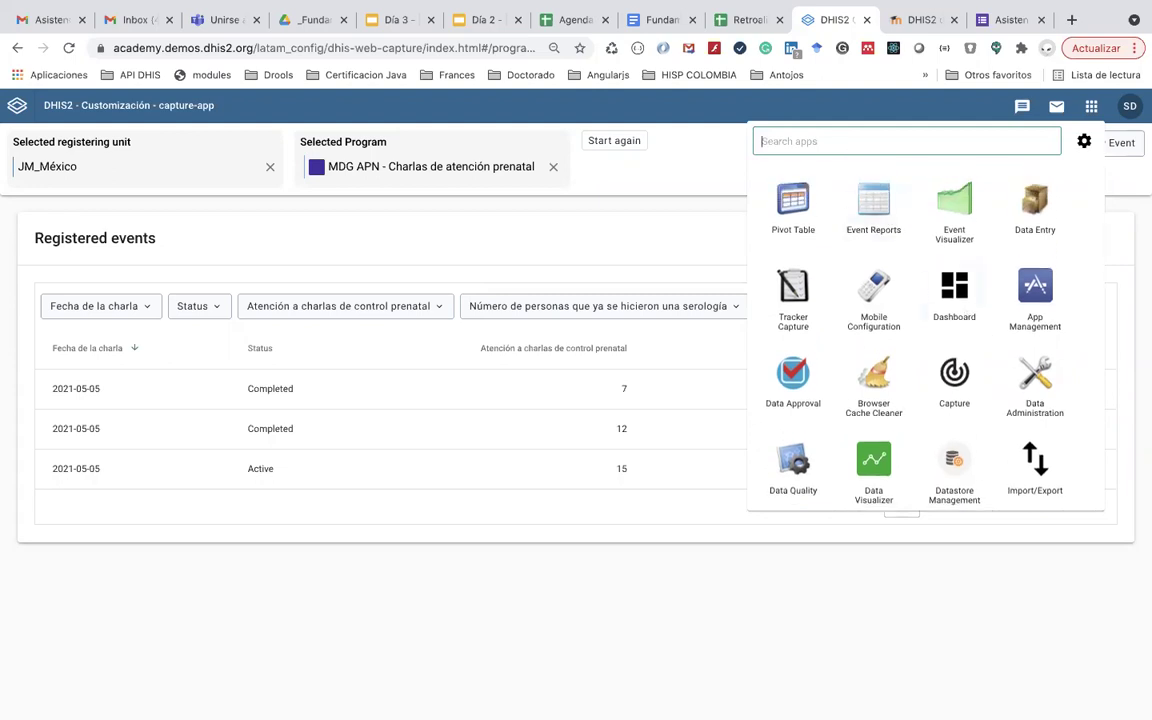
type("MA")
left_click(940, 212)
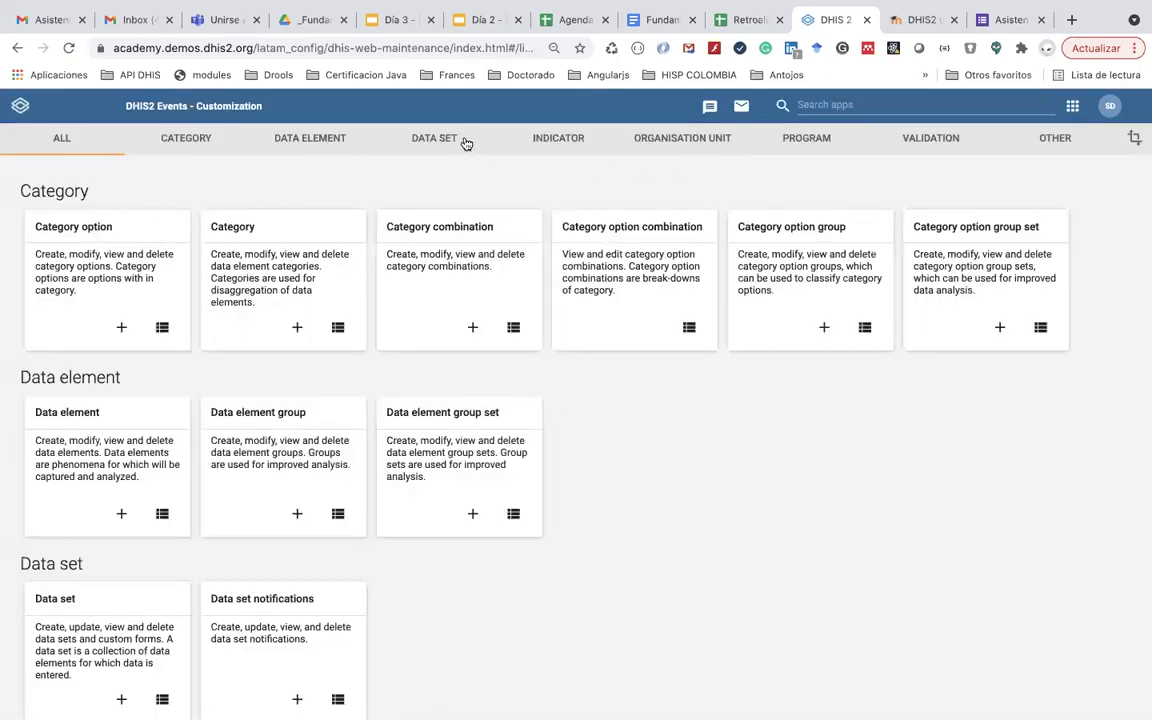
- Open the MSP- MALARIA mosquiteros program for editing from the program list
left_click(817, 146)
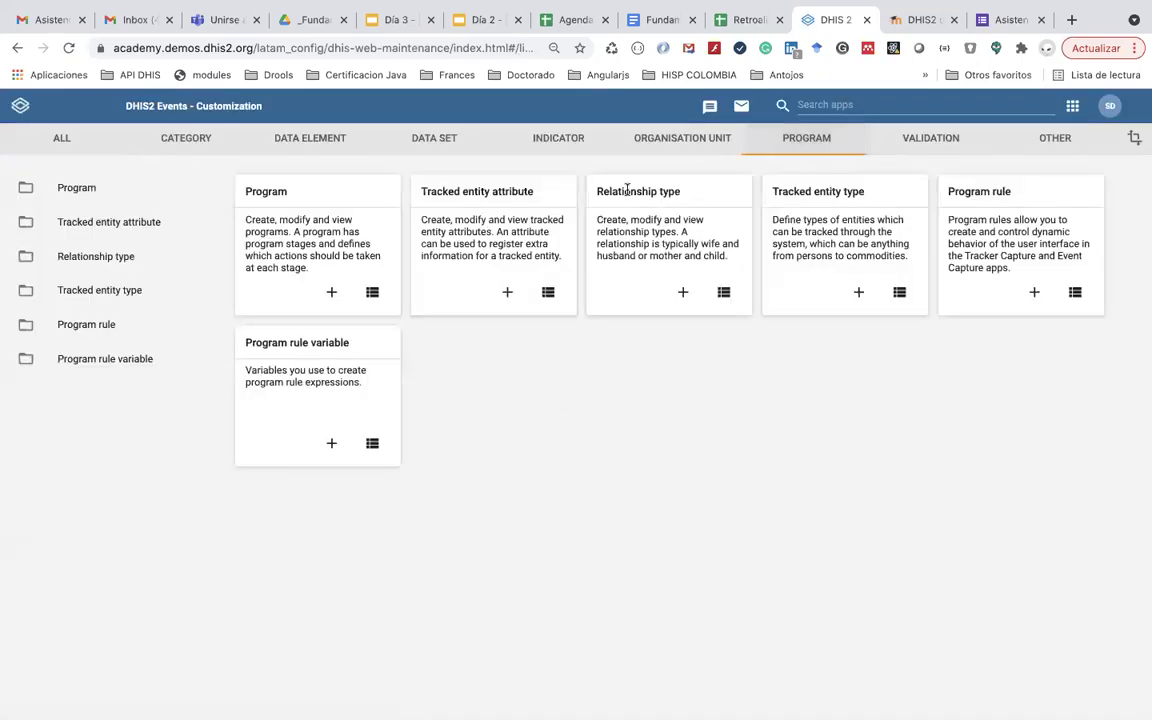
left_click(260, 198)
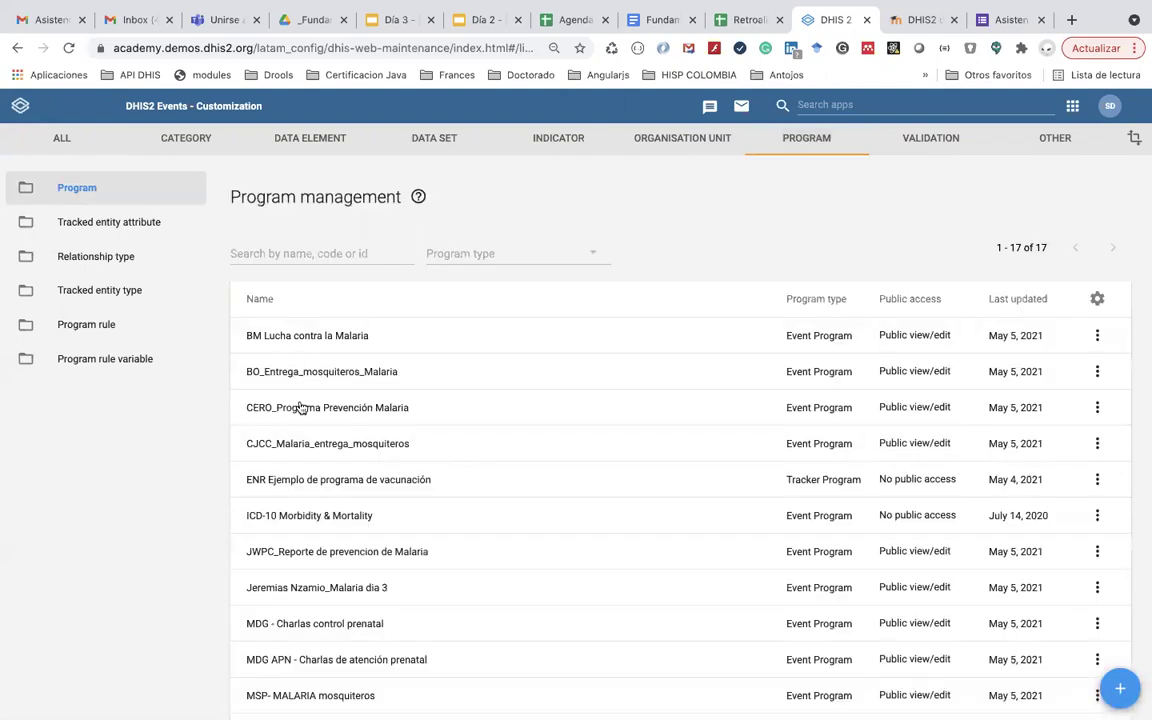
scroll(311, 440, "down", 5)
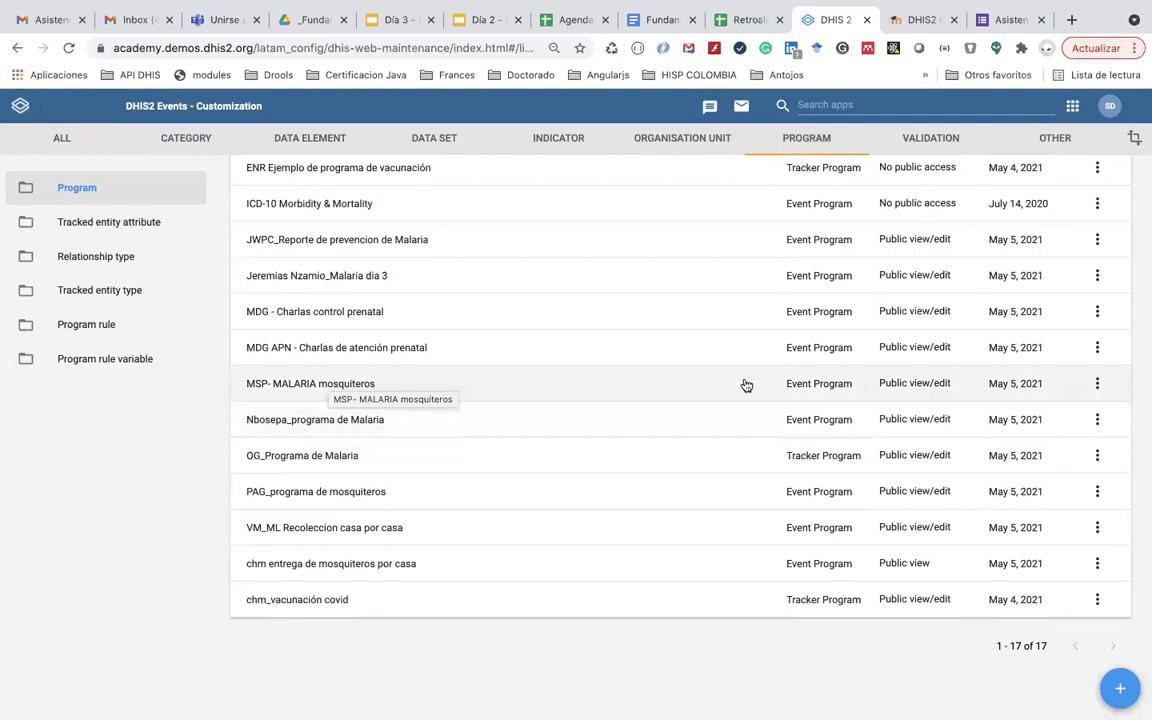
left_click(1096, 383)
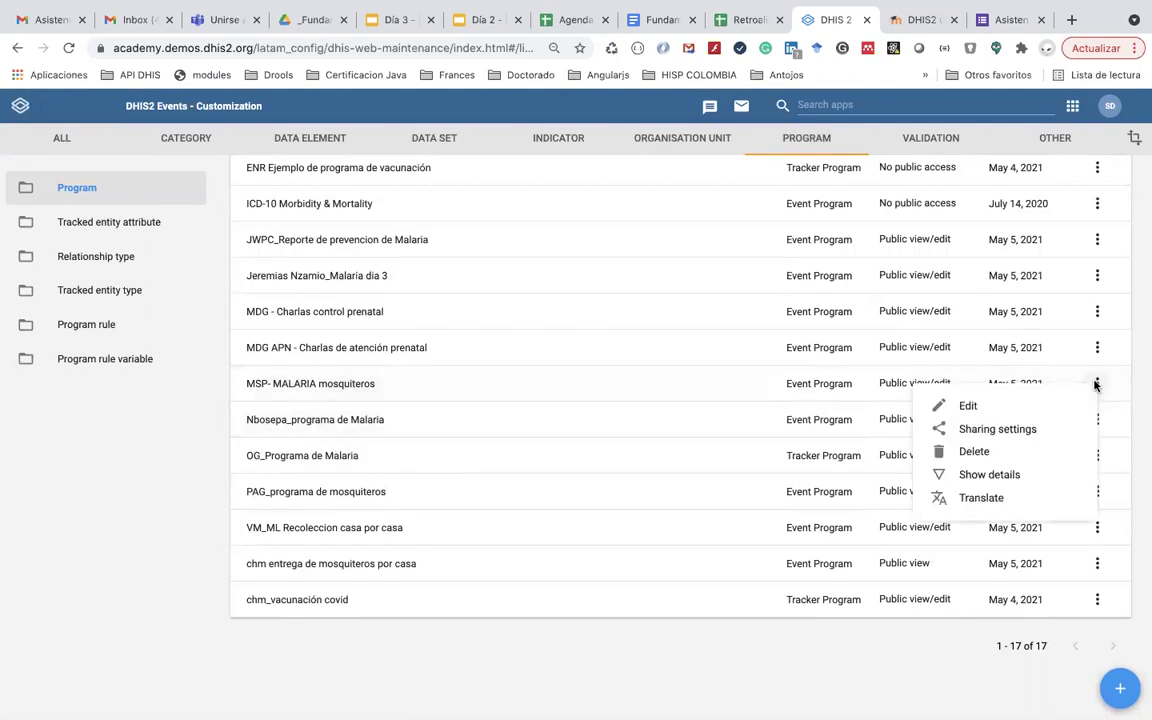
left_click(1021, 410)
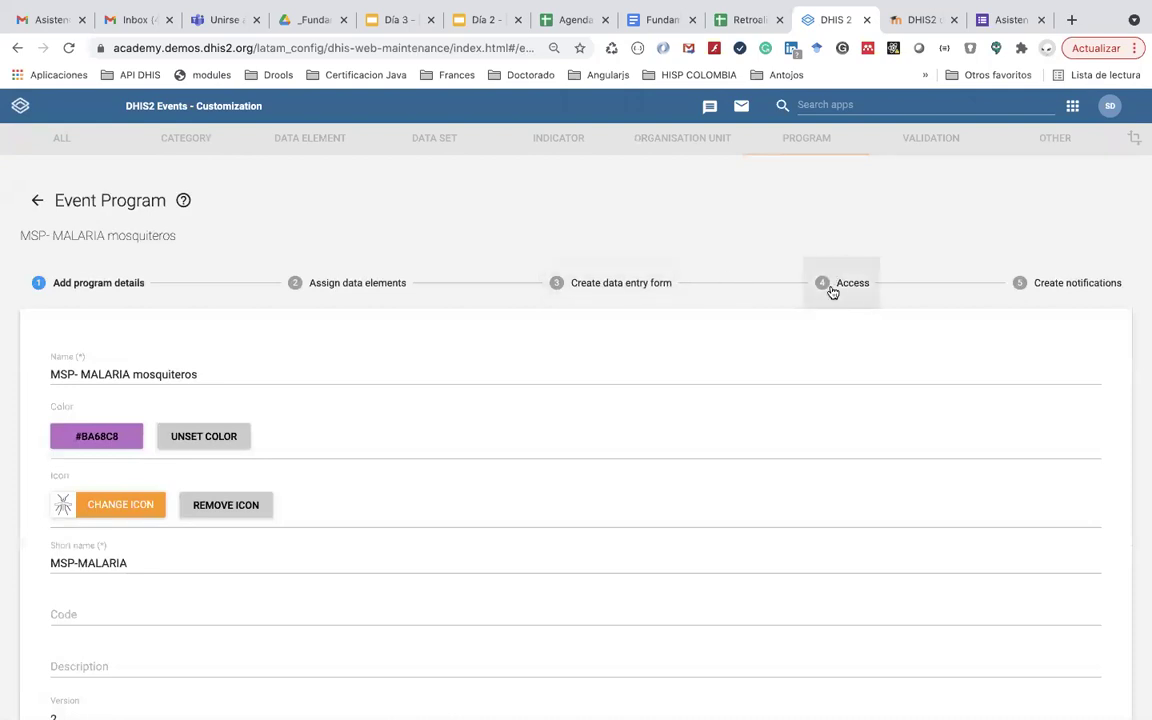
- Go to the Access step and expand MSP-Guatemala and MSP-Escuintla to see assigned units
left_click(823, 283)
scroll(702, 445, "down", 3)
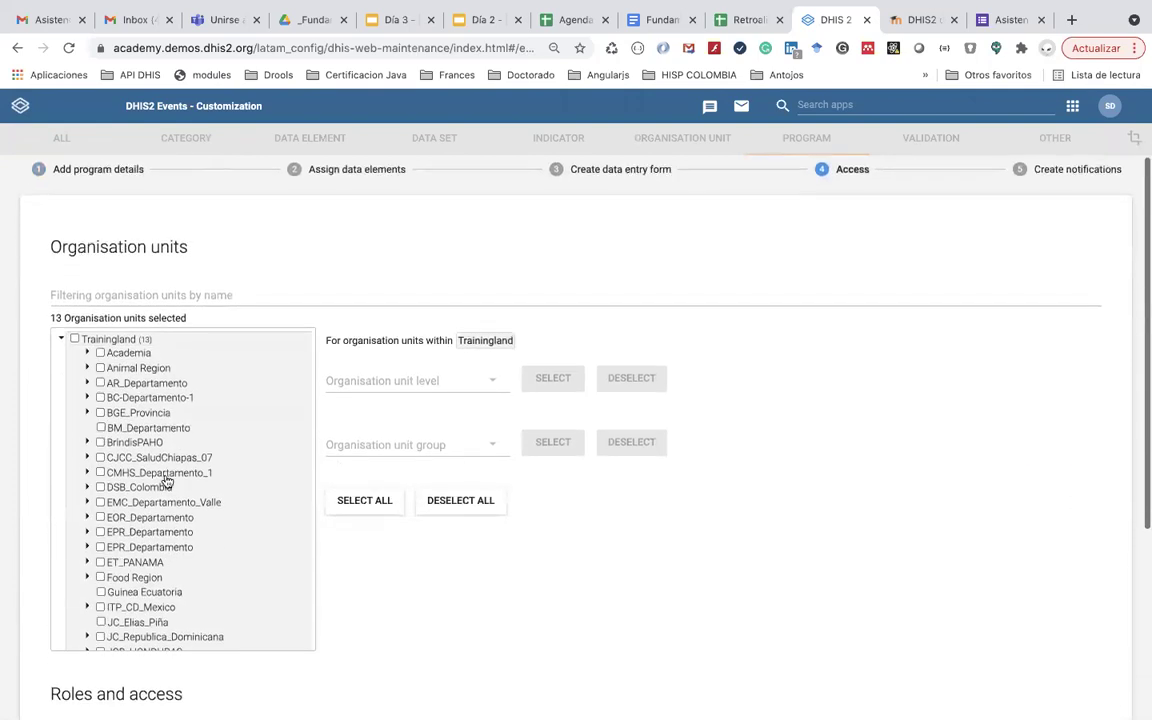
scroll(130, 555, "down", 3)
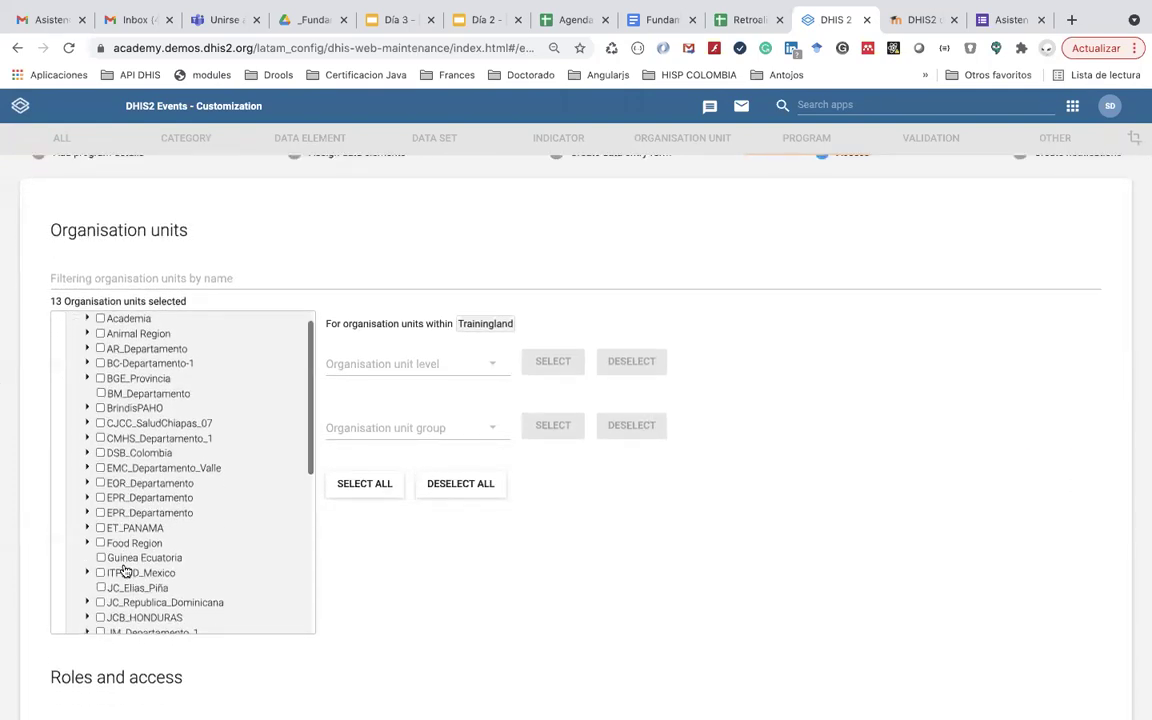
scroll(125, 570, "up", 3)
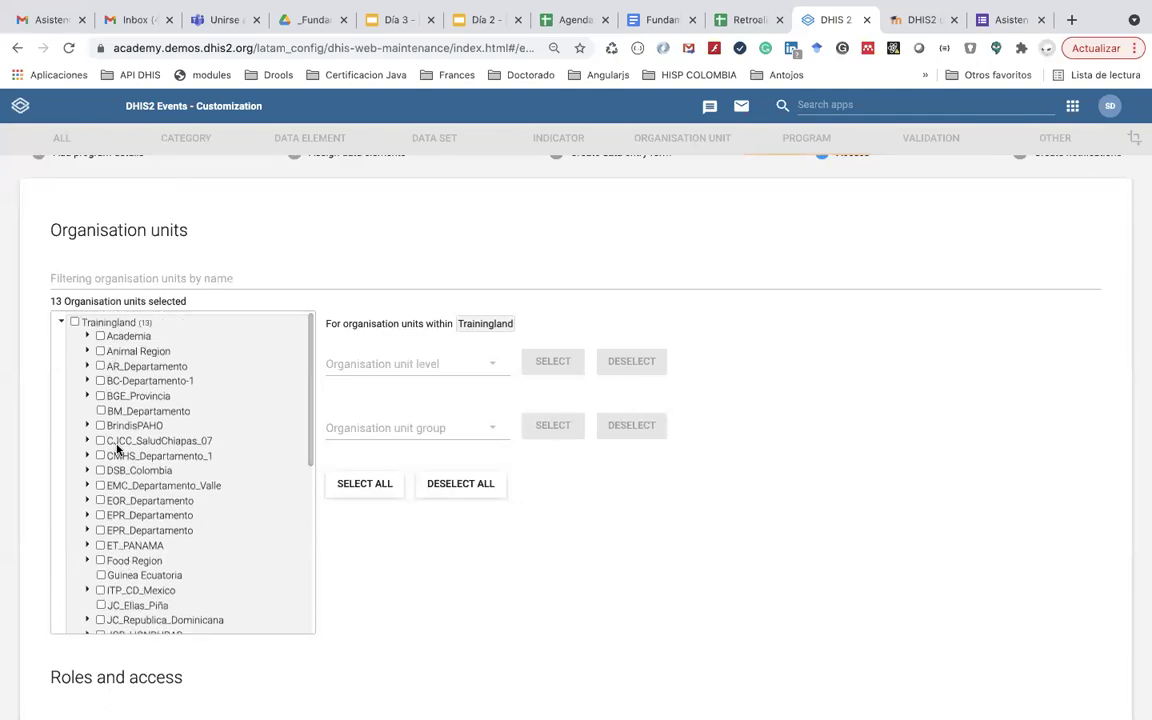
scroll(111, 537, "down", 1)
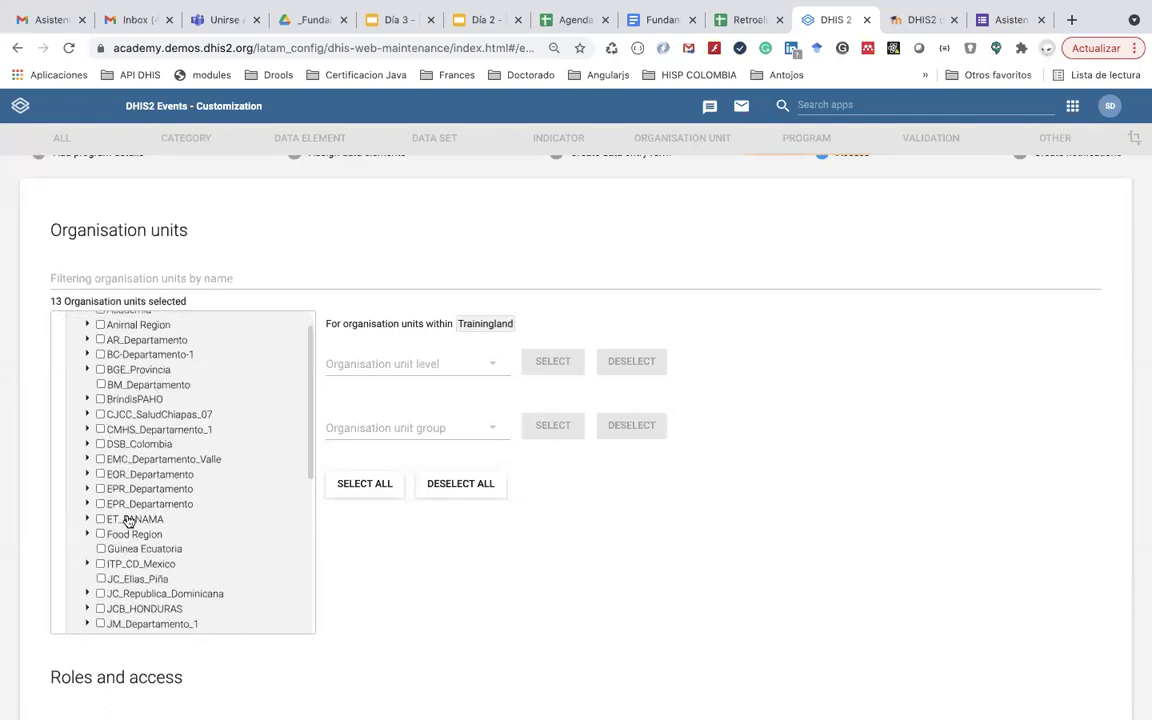
scroll(110, 528, "up", 1)
scroll(147, 496, "down", 5)
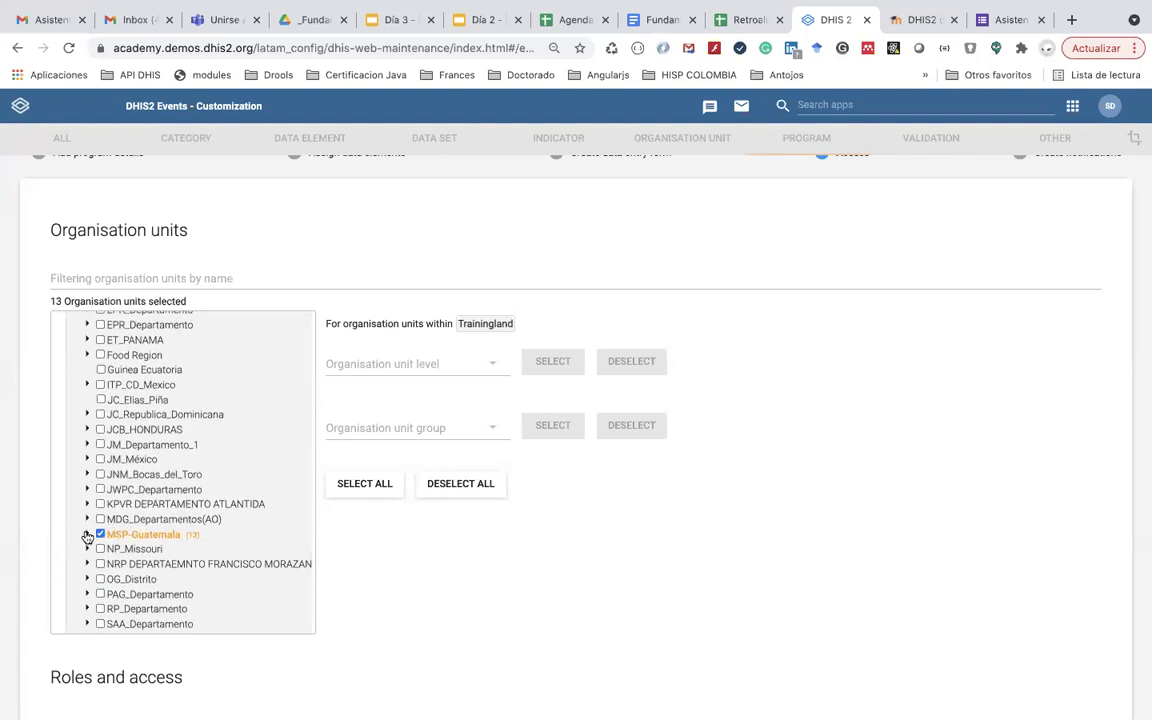
left_click(88, 534)
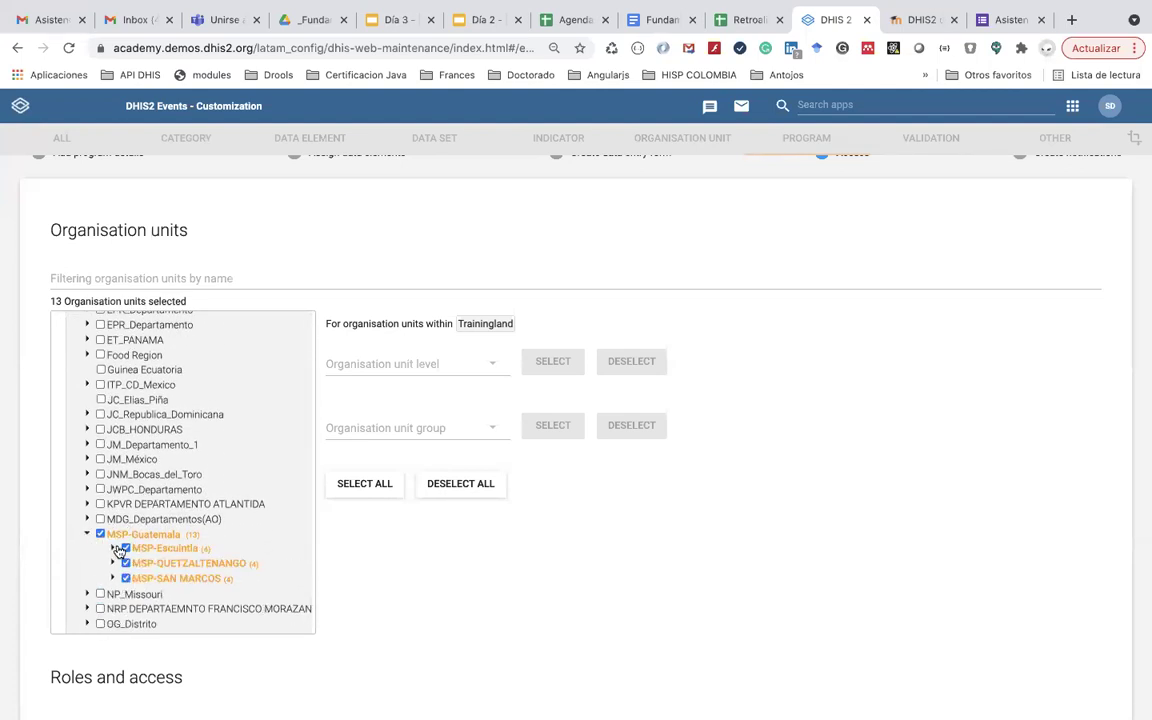
left_click(113, 549)
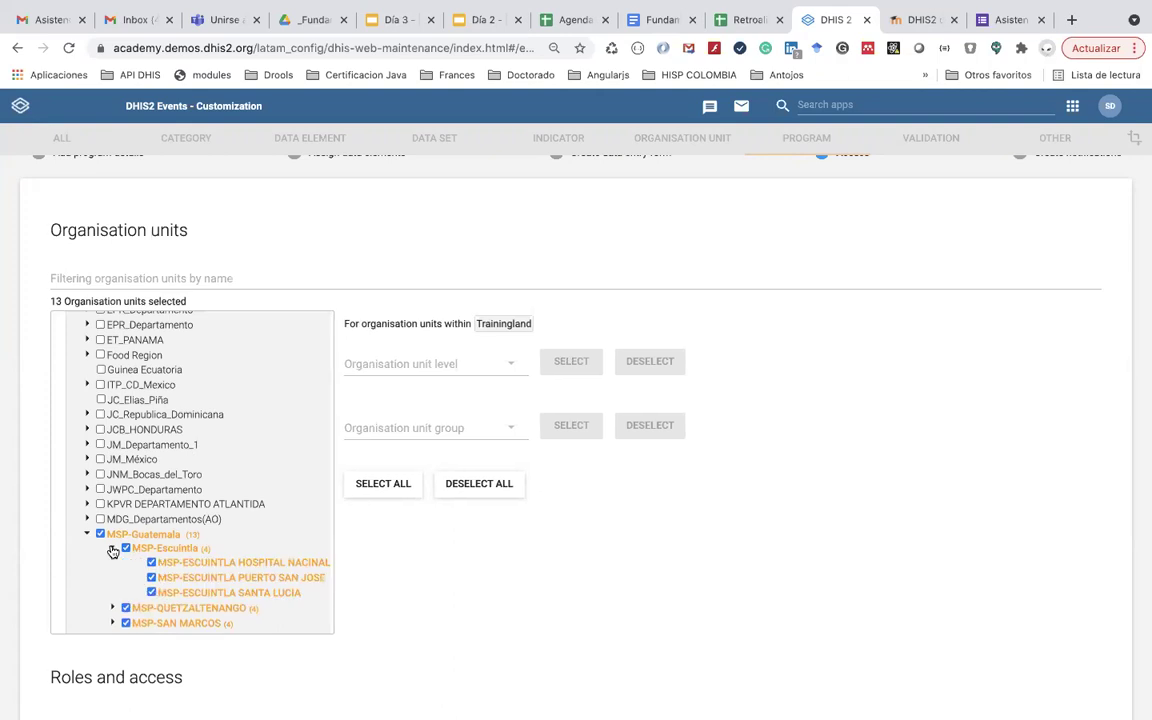
scroll(110, 550, "down", 5)
scroll(491, 545, "up", 3)
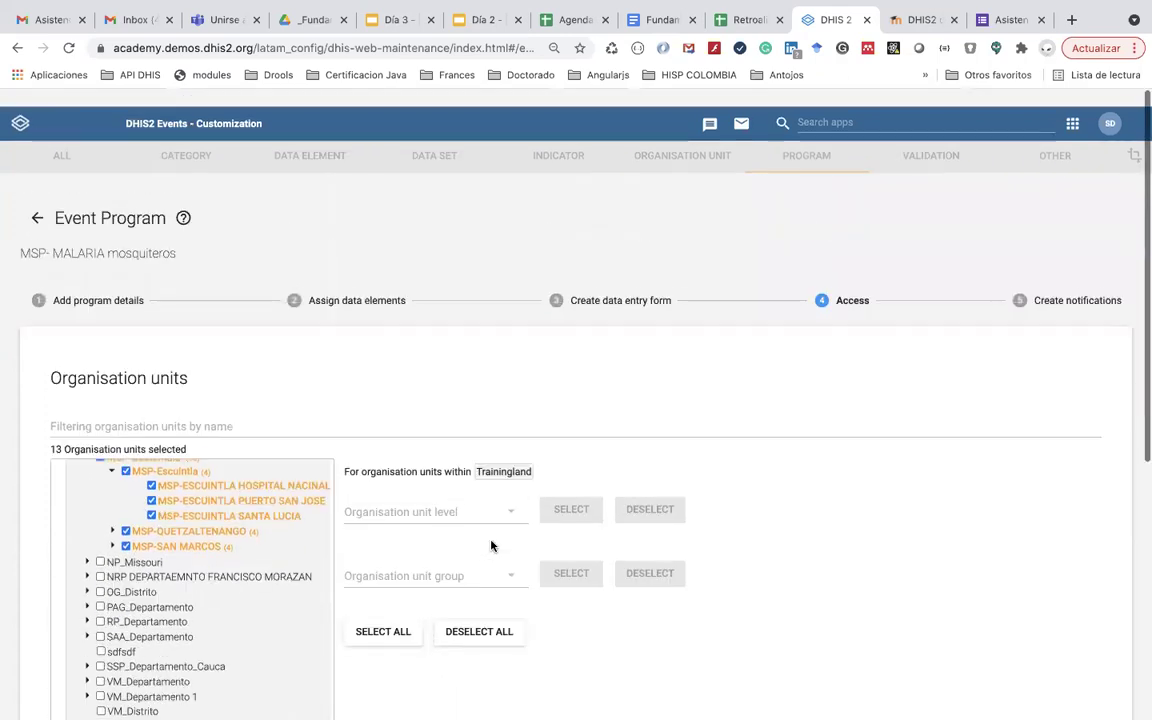
- Save the MSP- MALARIA mosquiteros program from its Access step and return to the 17-program list
scroll(728, 303, "down", 1)
scroll(733, 327, "down", 4)
scroll(733, 327, "down", 2)
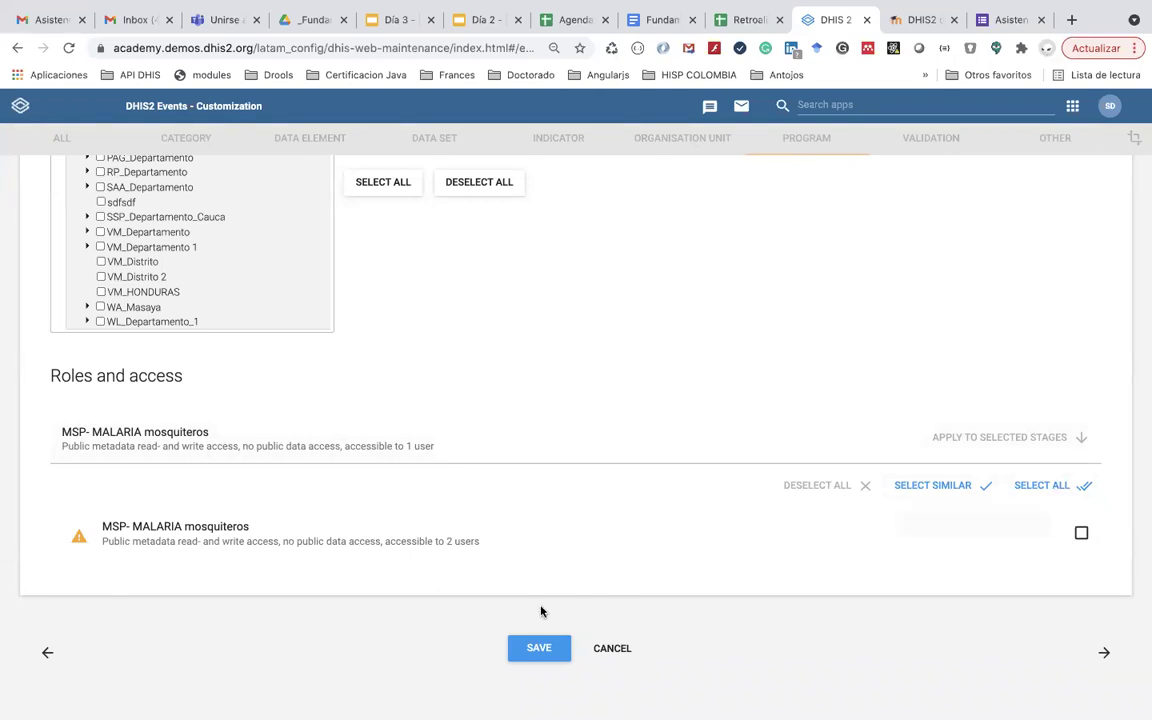
left_click(530, 651)
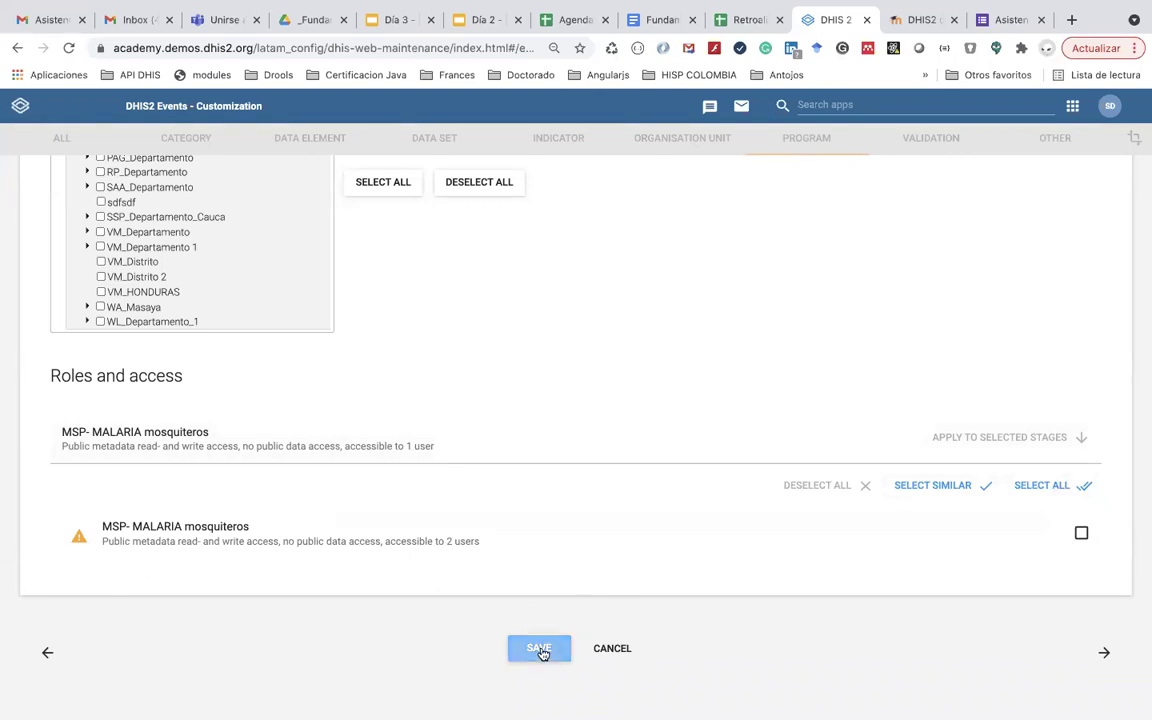
left_click(613, 648)
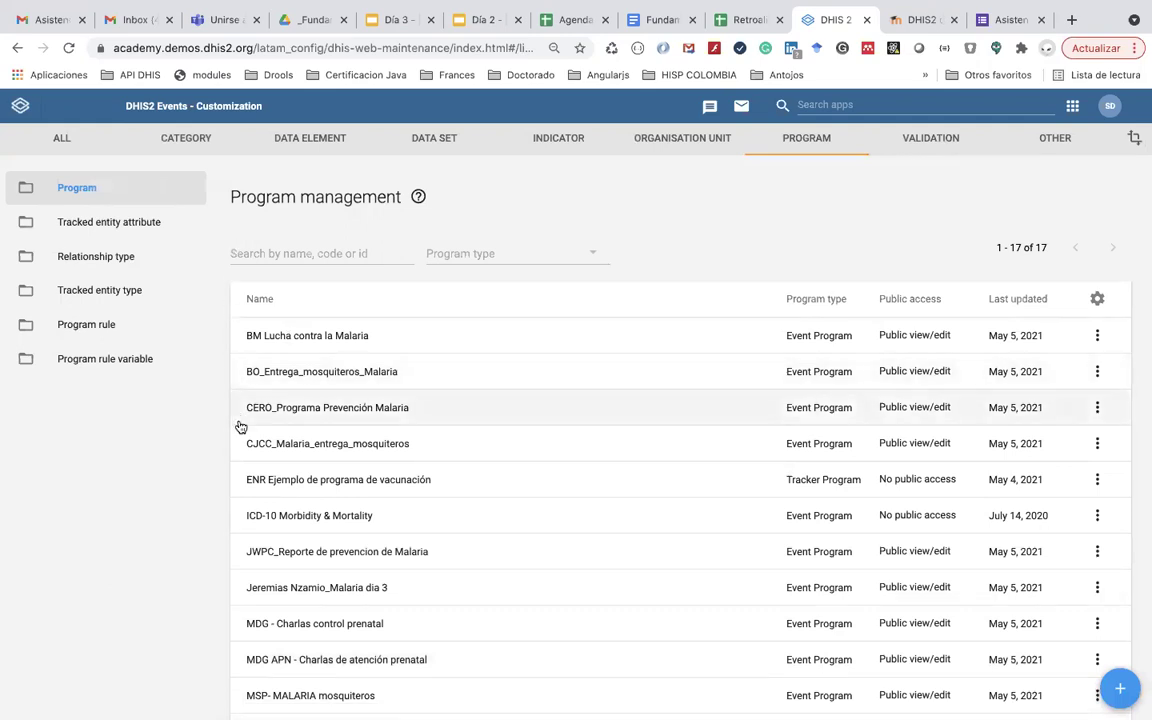
scroll(241, 427, "down", 1)
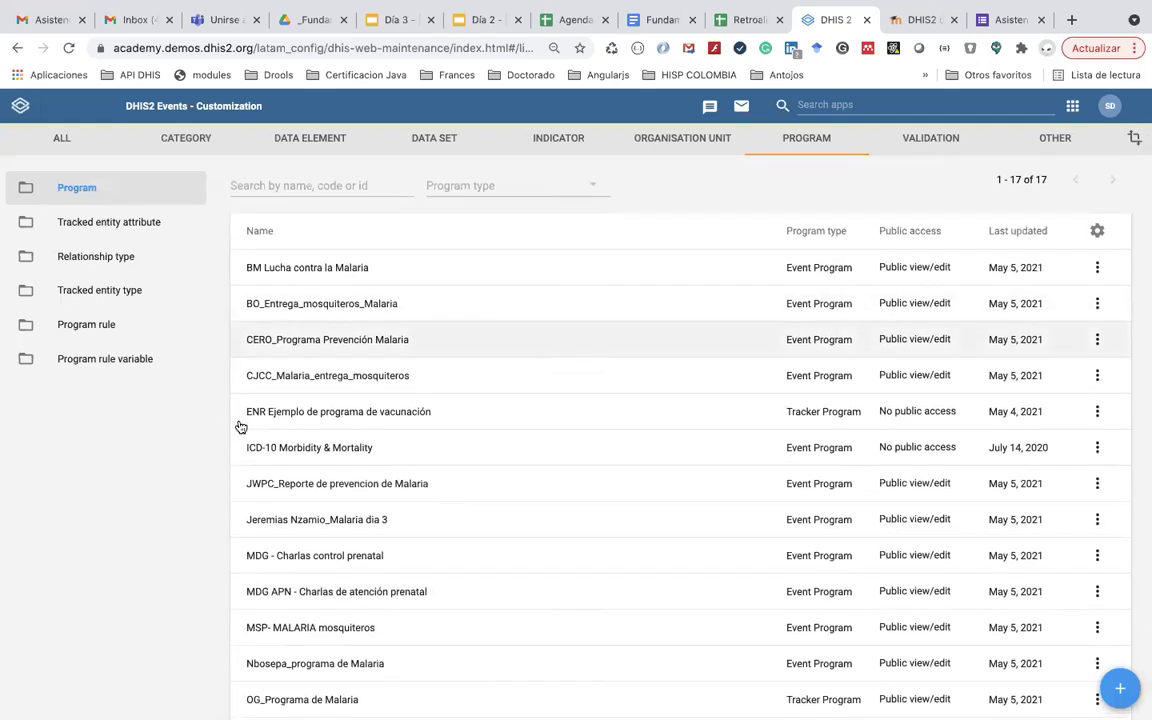
scroll(241, 427, "down", 2)
scroll(241, 427, "down", 1)
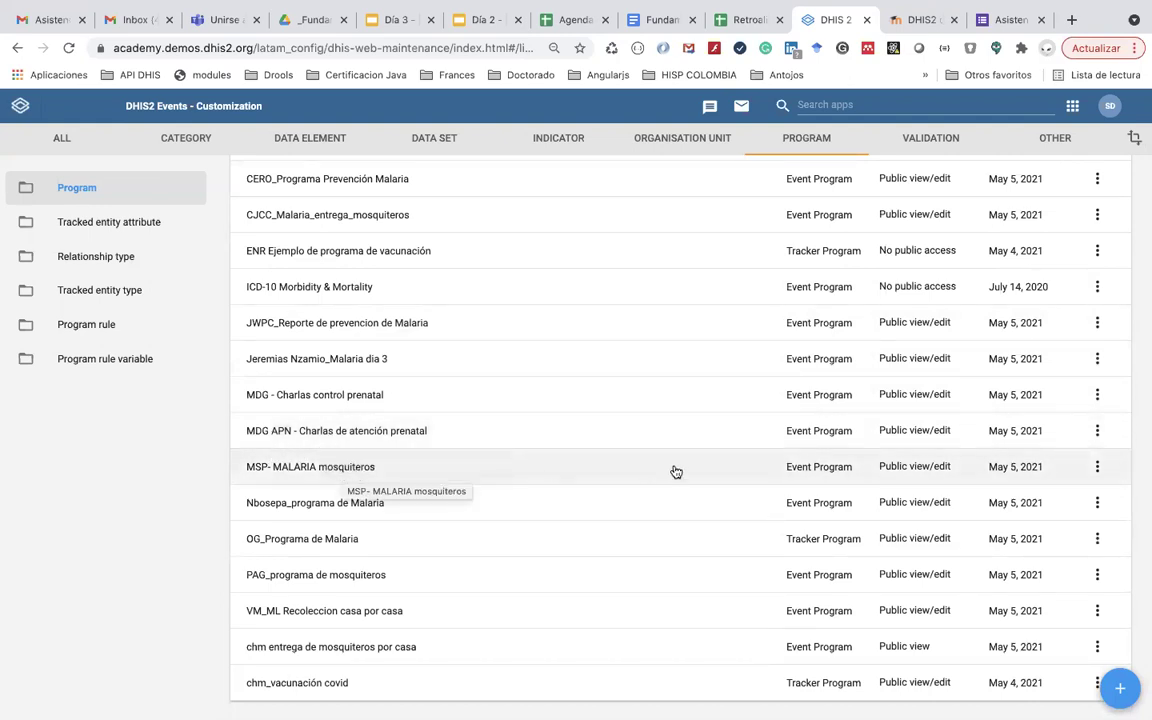
left_click(1097, 466)
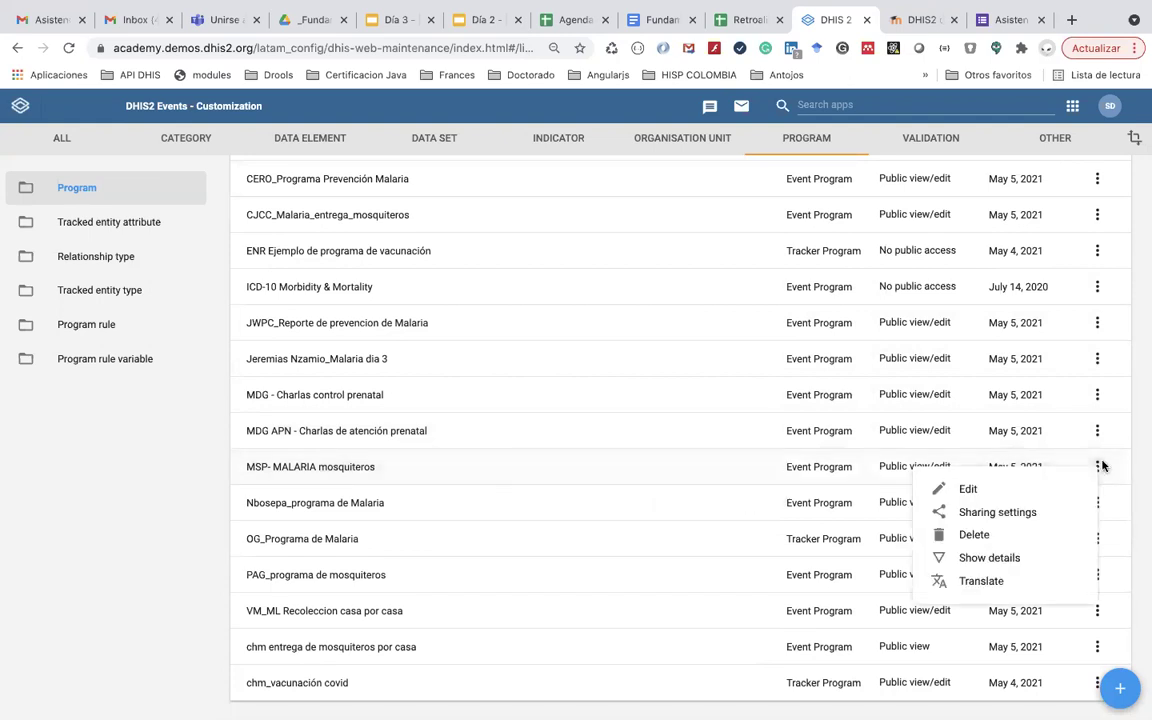
left_click(1046, 513)
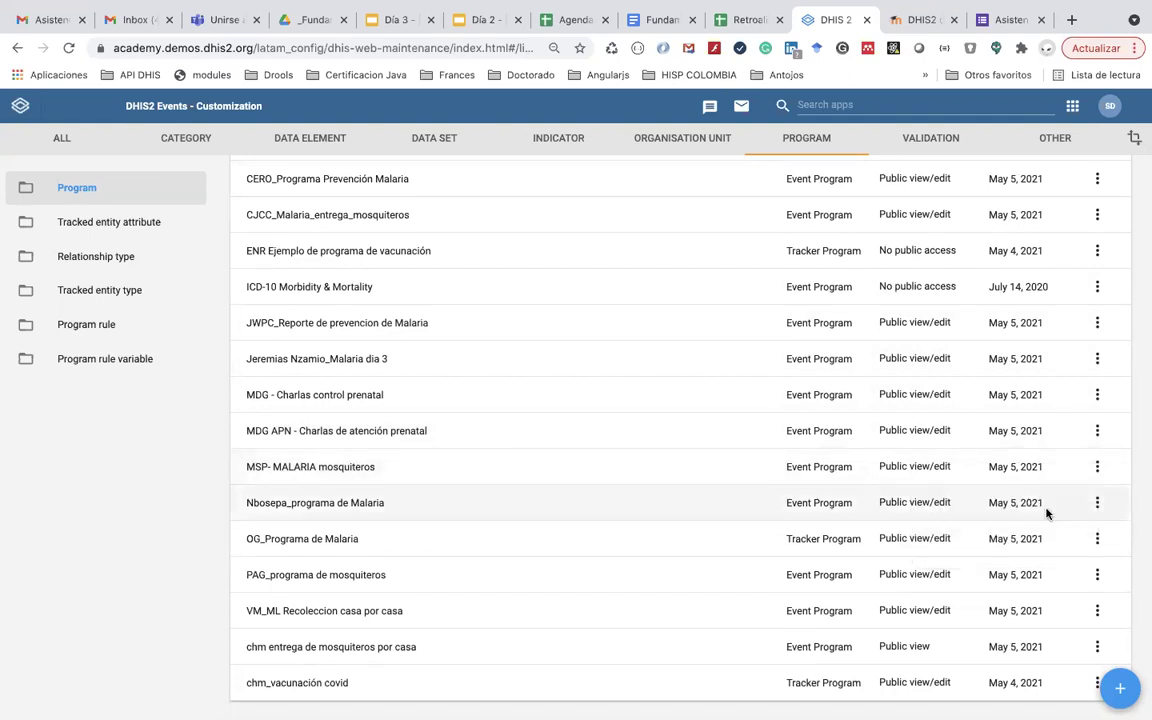
left_click(777, 431)
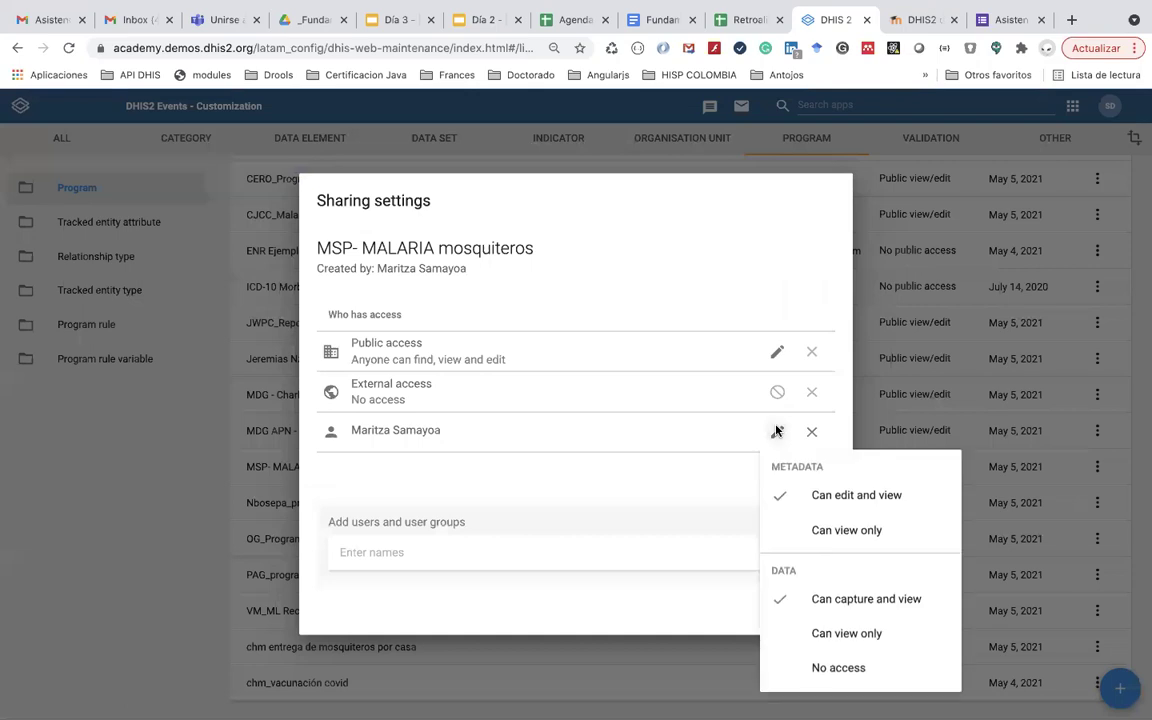
left_click(686, 613)
left_click(808, 615)
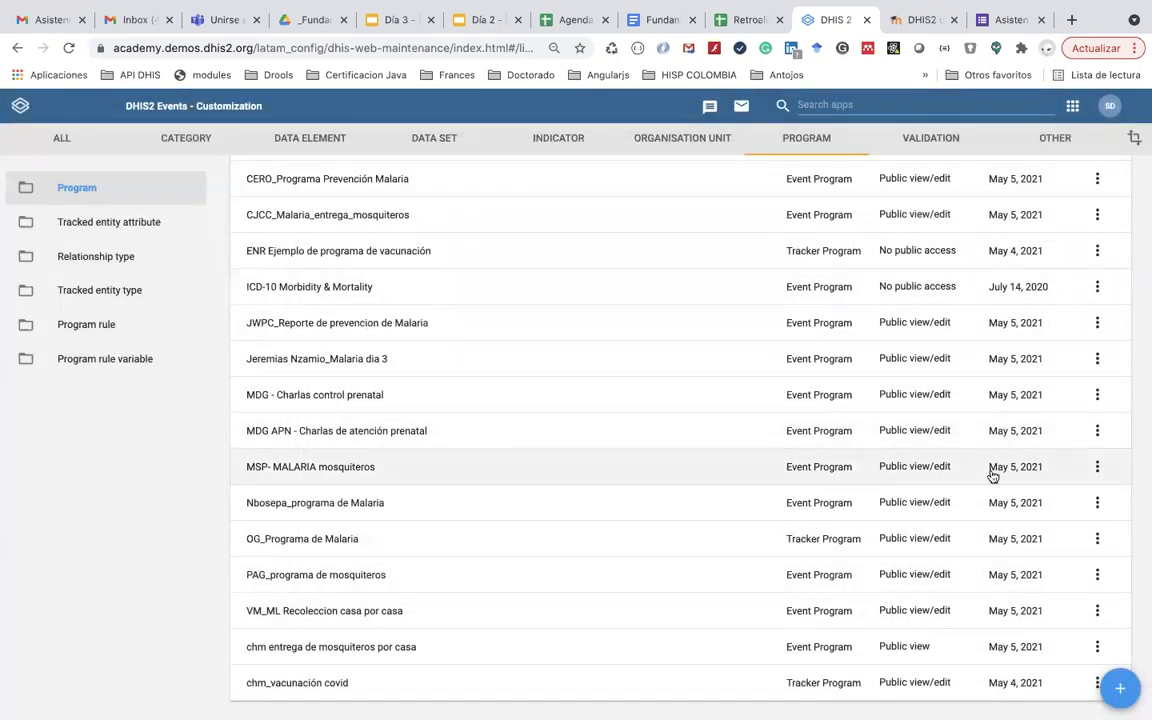
left_click(1097, 467)
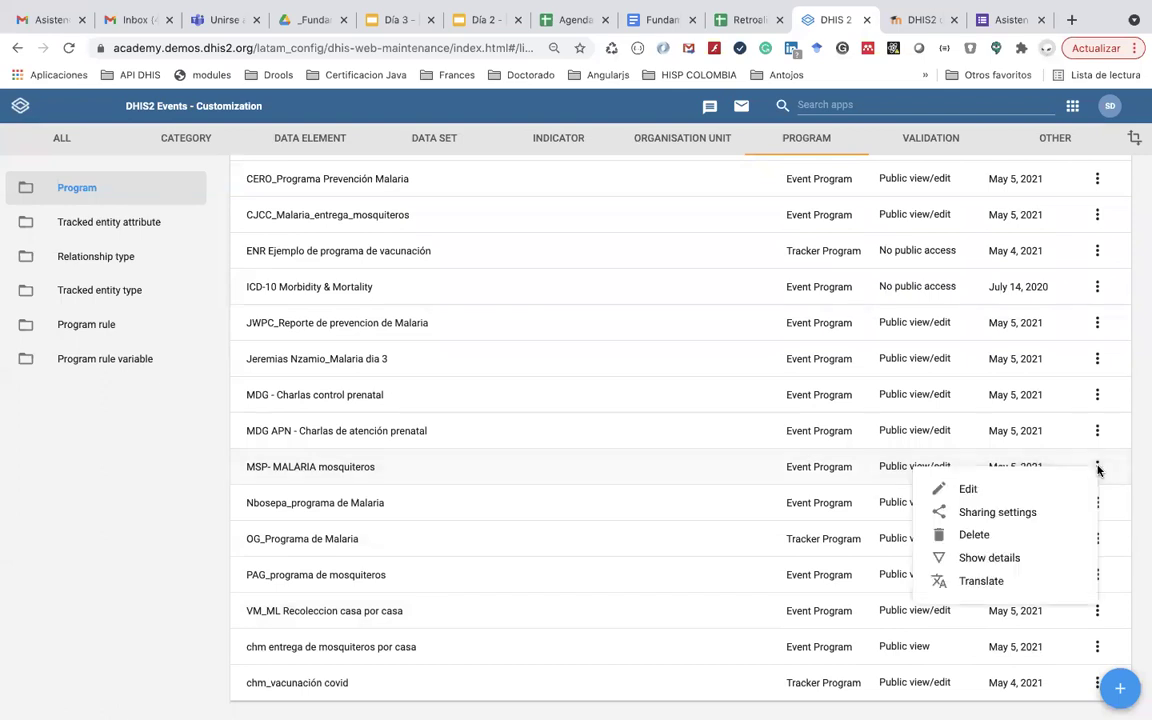
left_click(1035, 497)
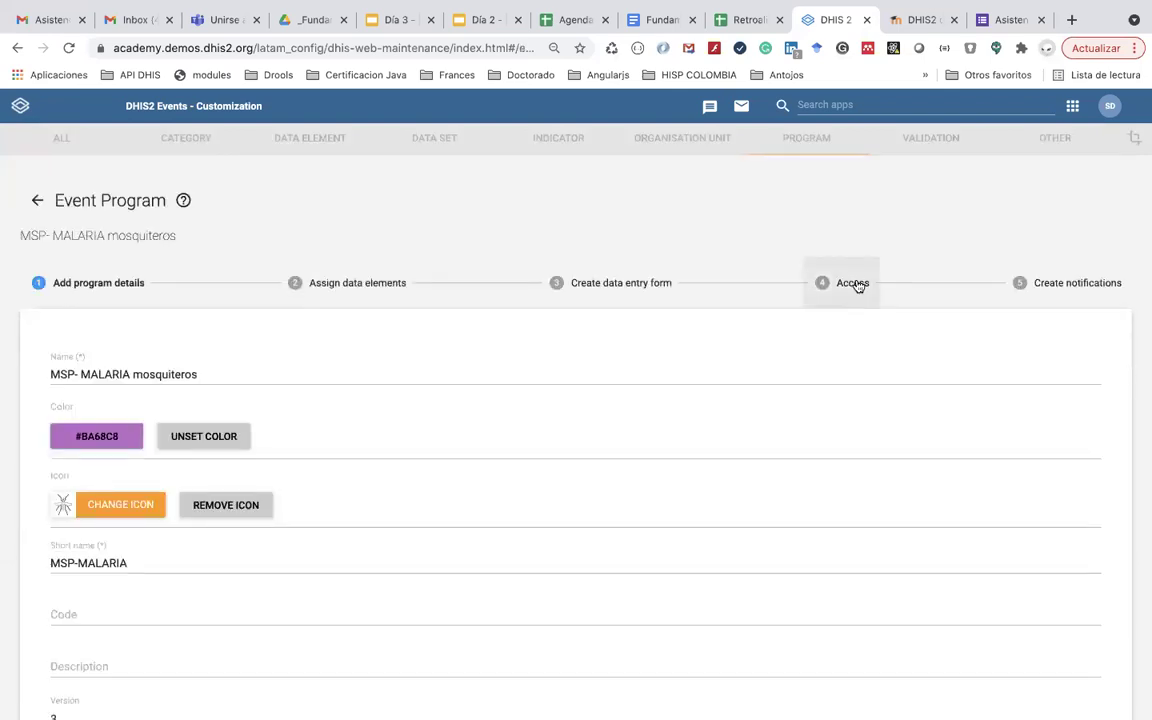
left_click(848, 283)
scroll(924, 525, "down", 5)
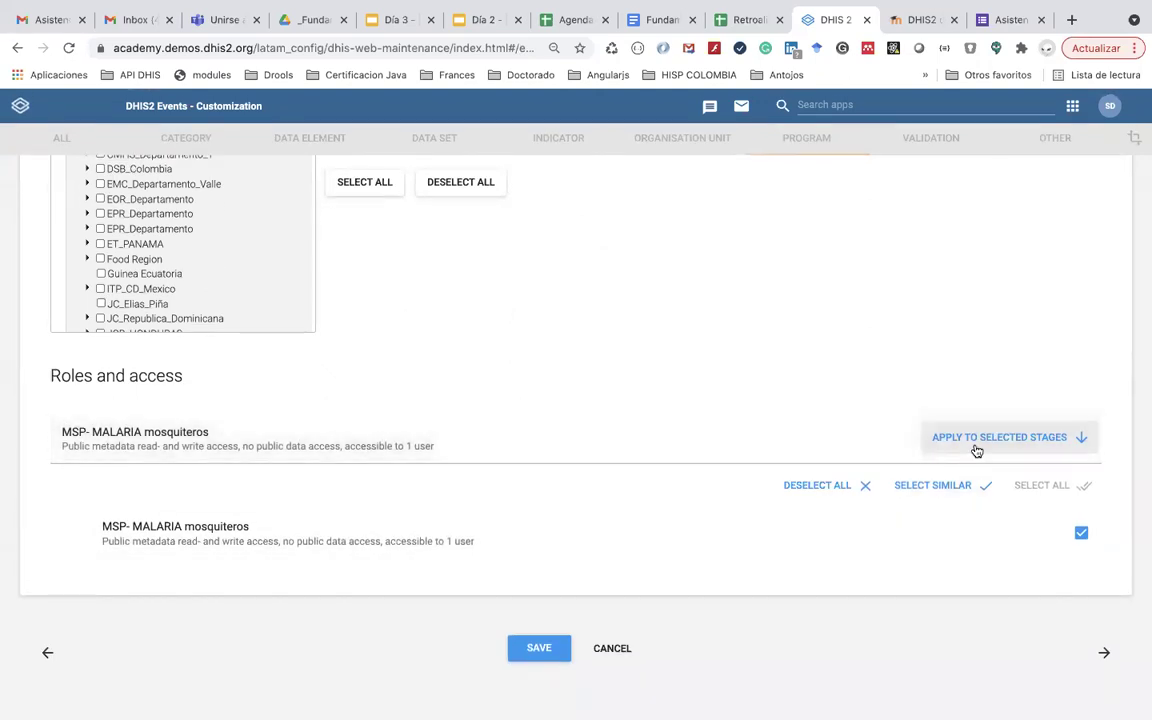
left_click(598, 658)
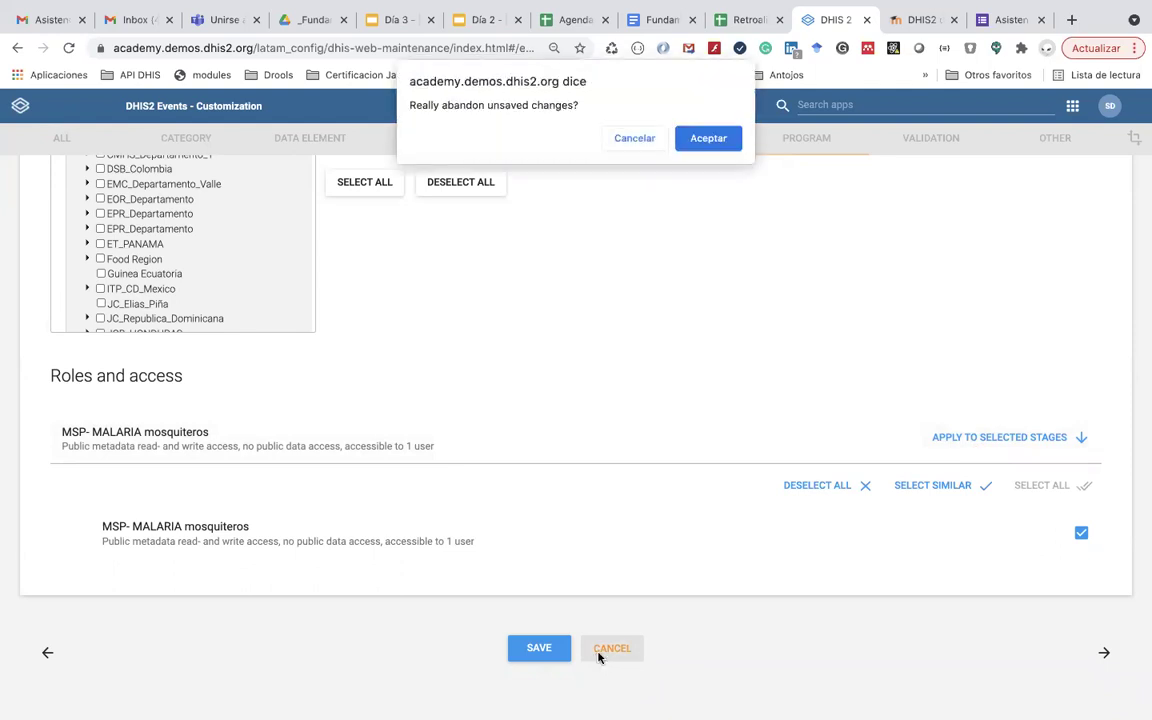
left_click(697, 141)
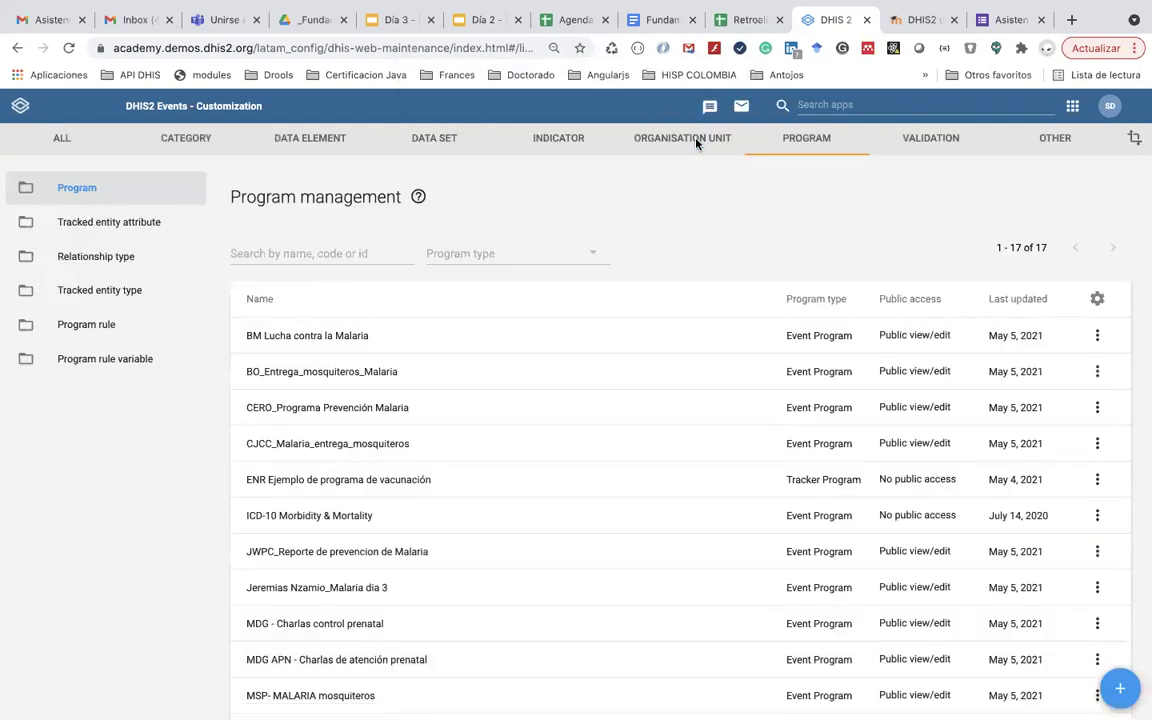
- Read the newest #fundamentos messages in Slack, then go back to DHIS2's apps menu
key("super+Tab")
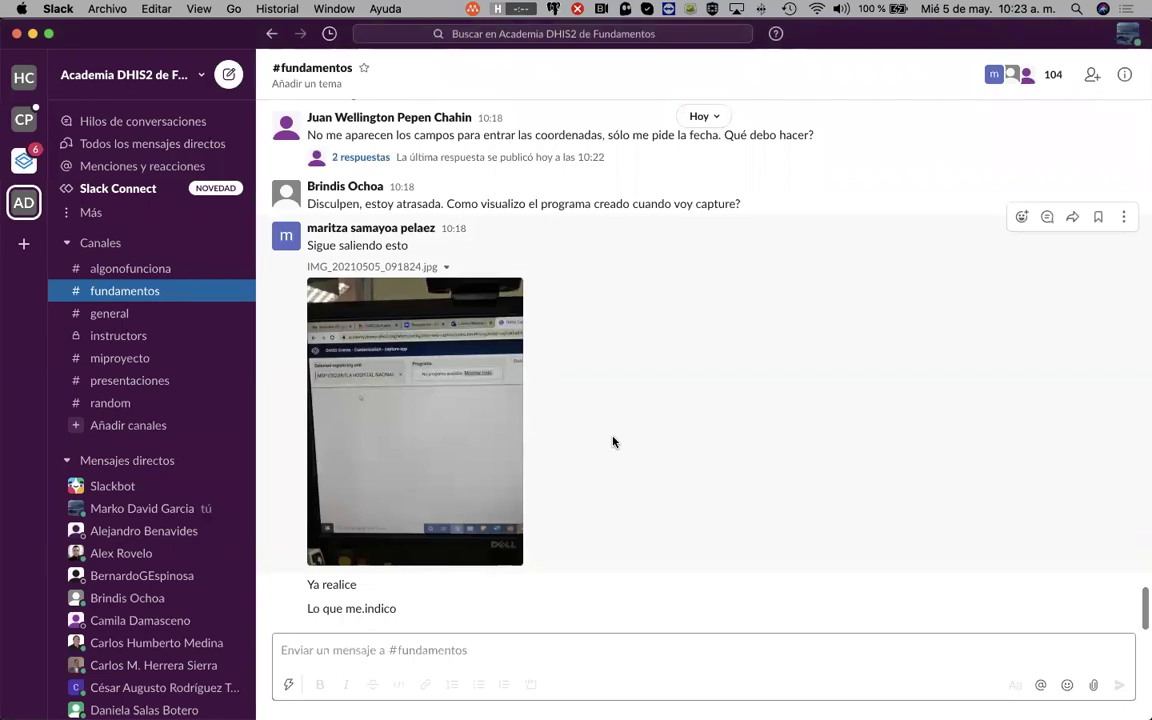
key("super+Tab")
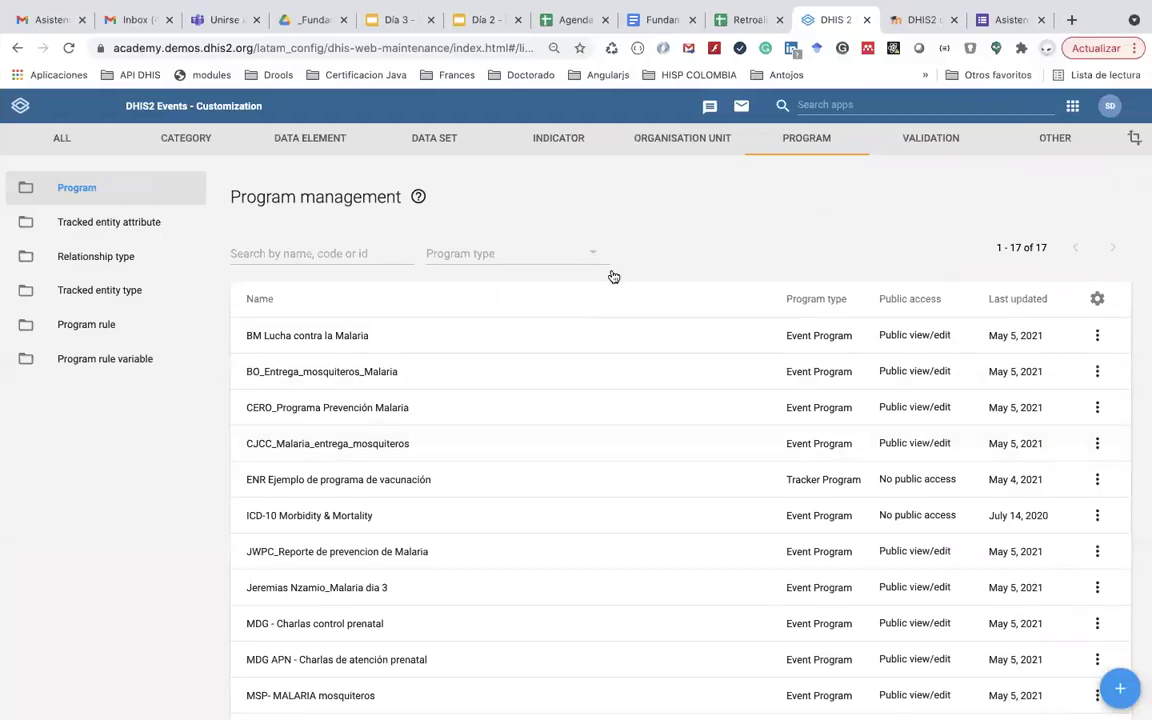
key("super+Tab")
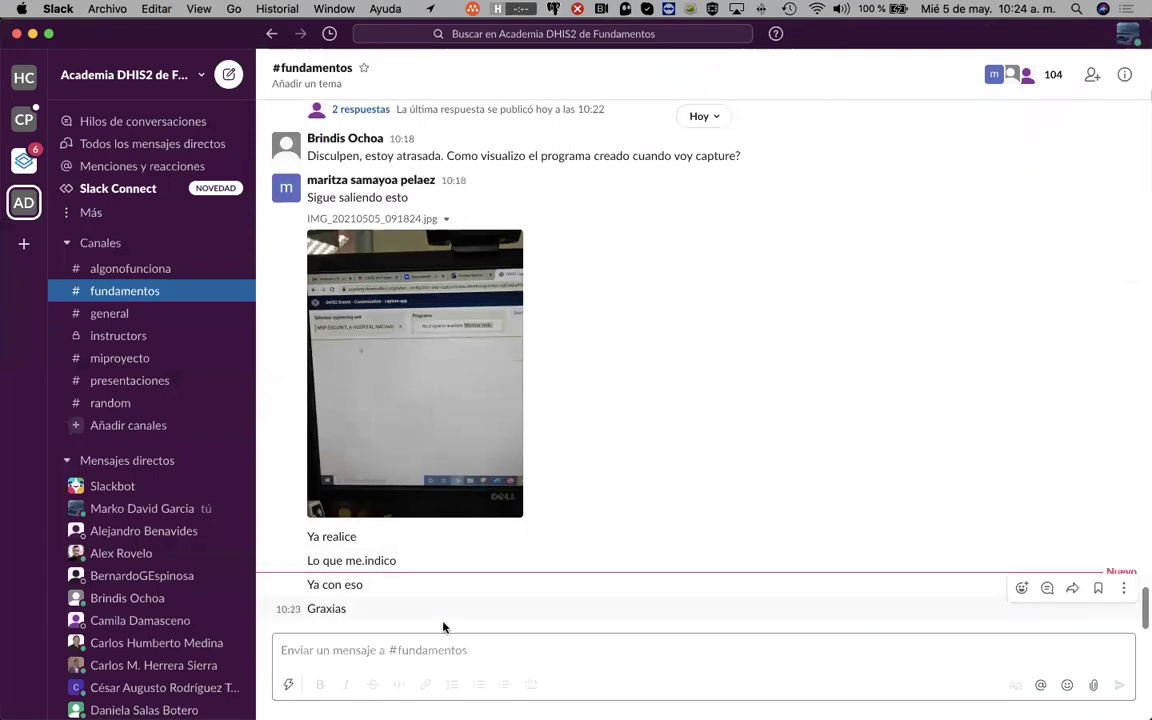
scroll(577, 387, "up", 10)
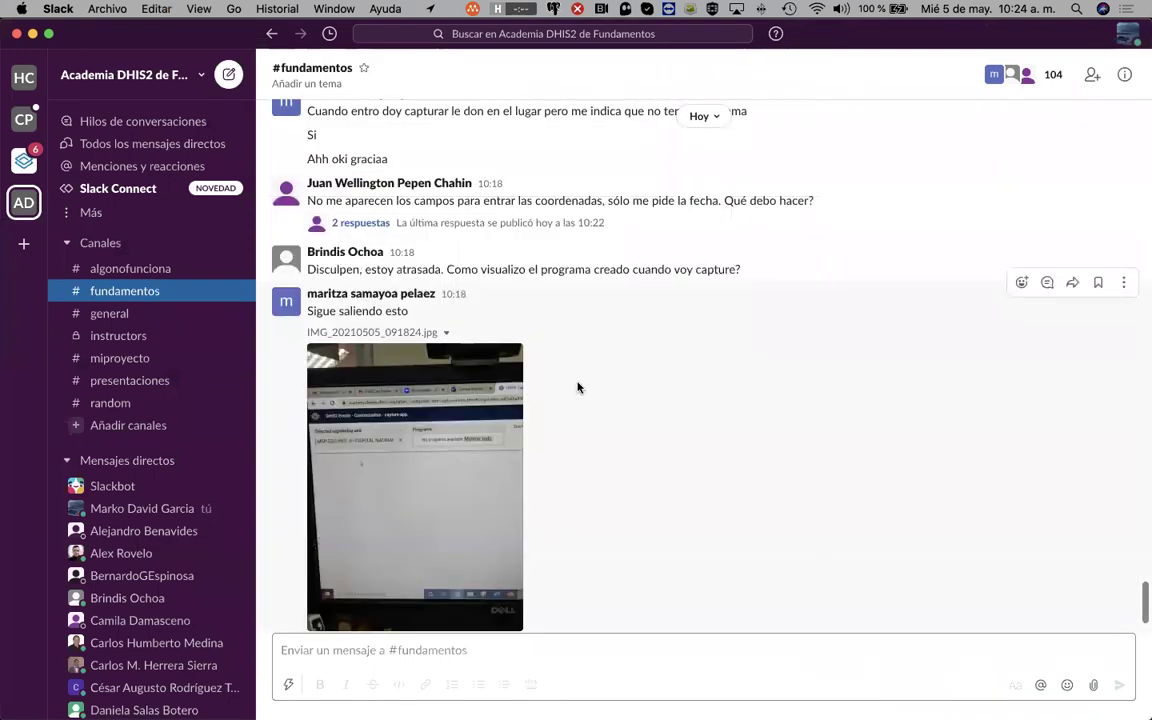
scroll(577, 387, "down", 10)
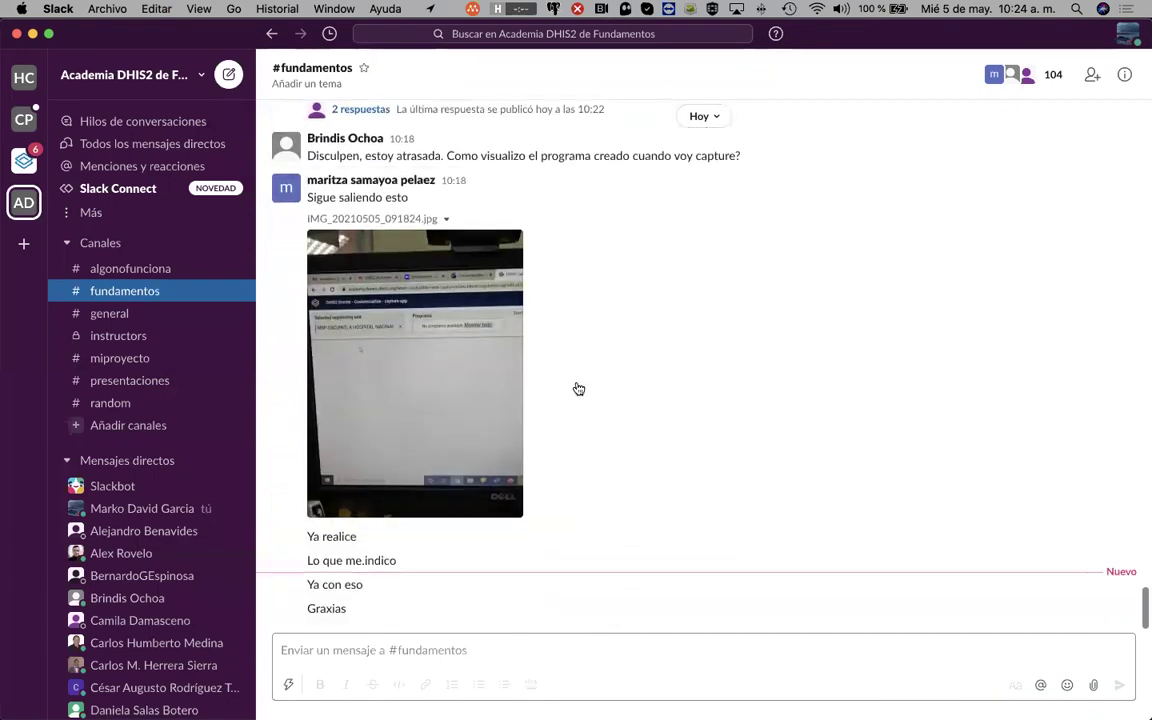
key("super+Tab")
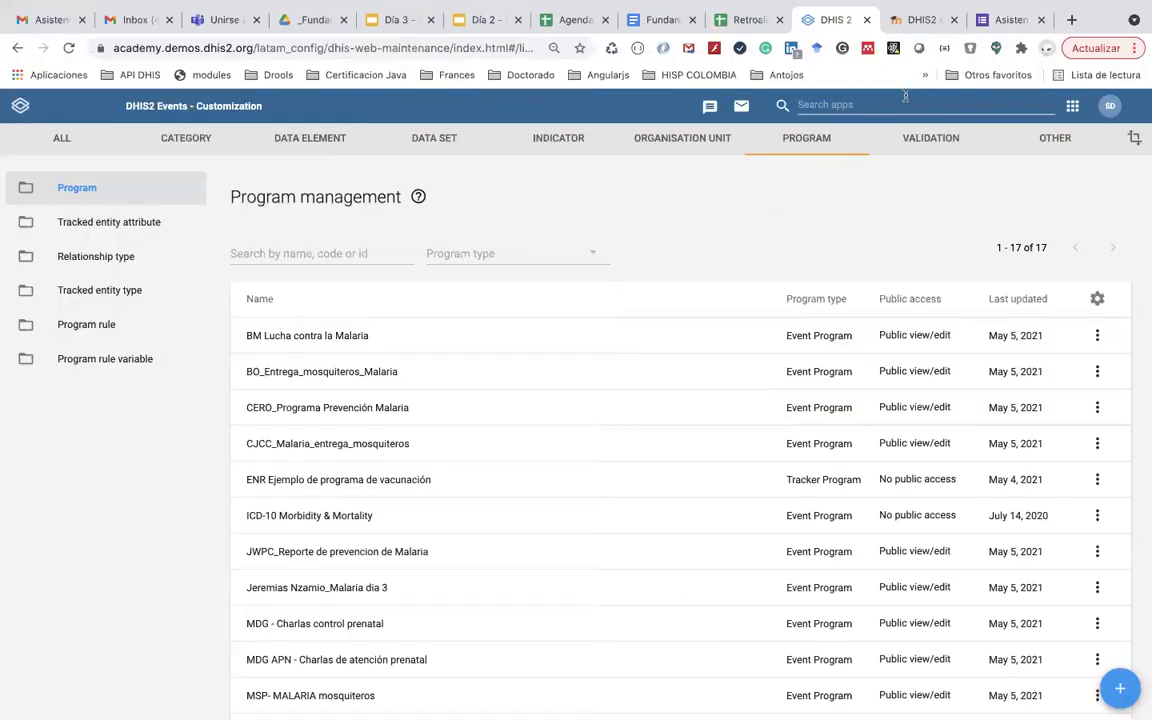
left_click(862, 104)
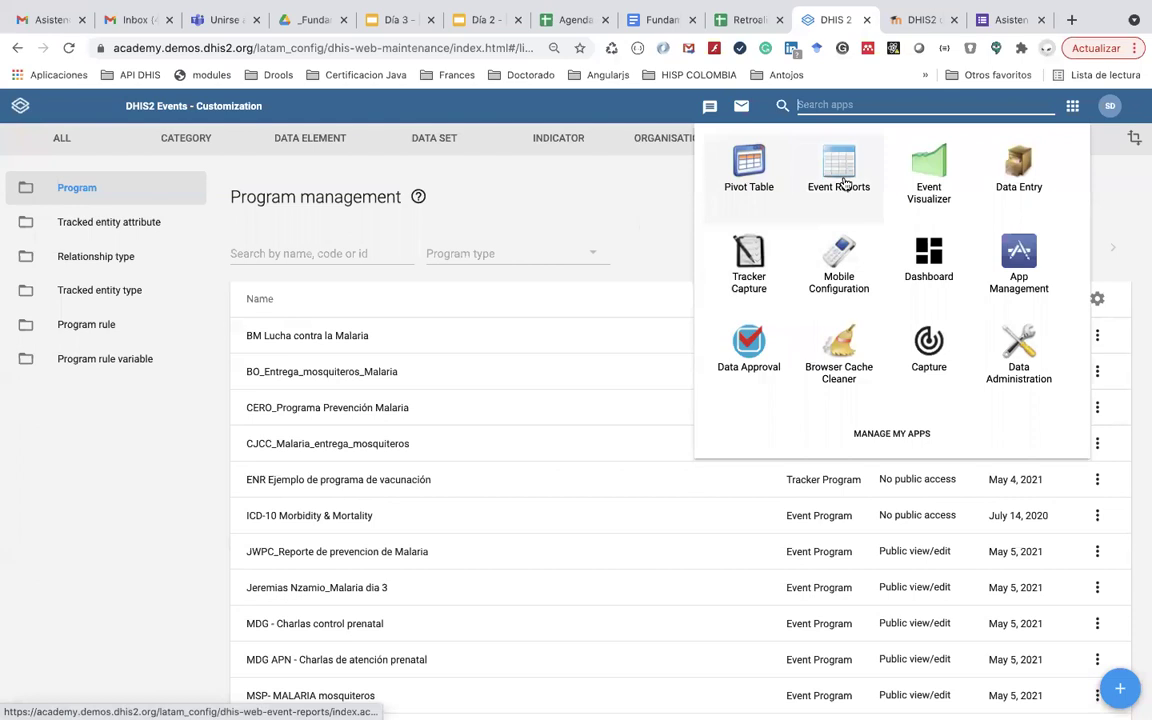
- Launch the DHIS2 Capture app, then bring Slack's #fundamentos channel back to the front
left_click(447, 190)
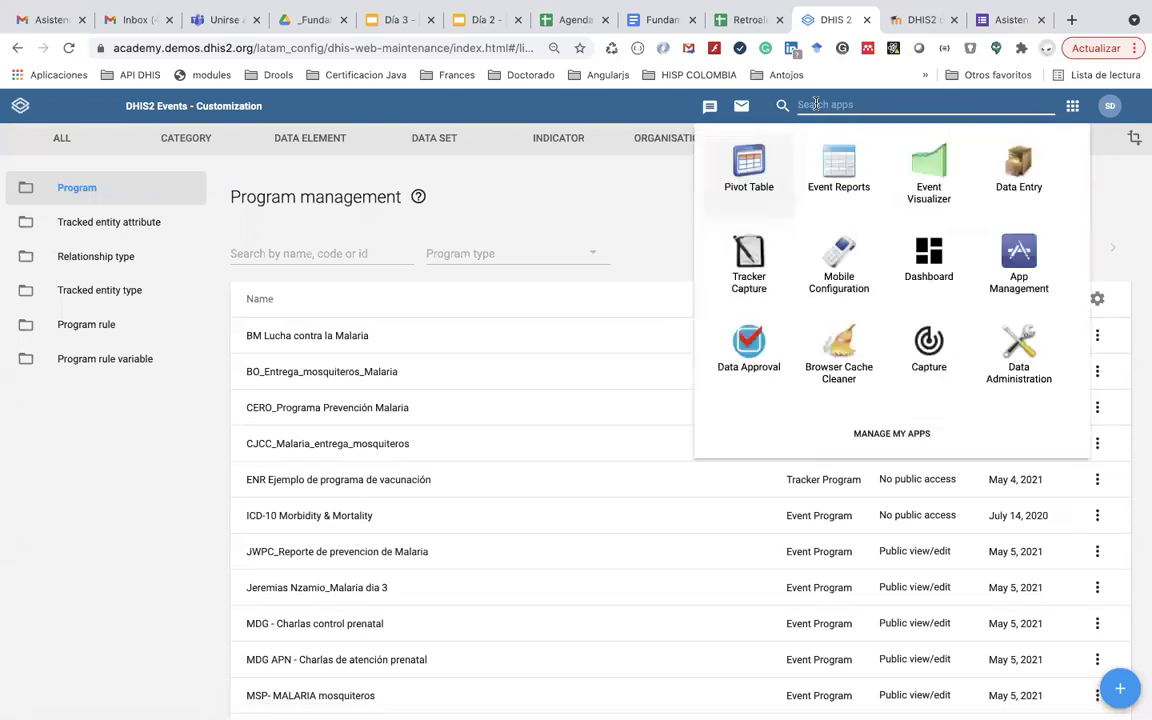
left_click(940, 345)
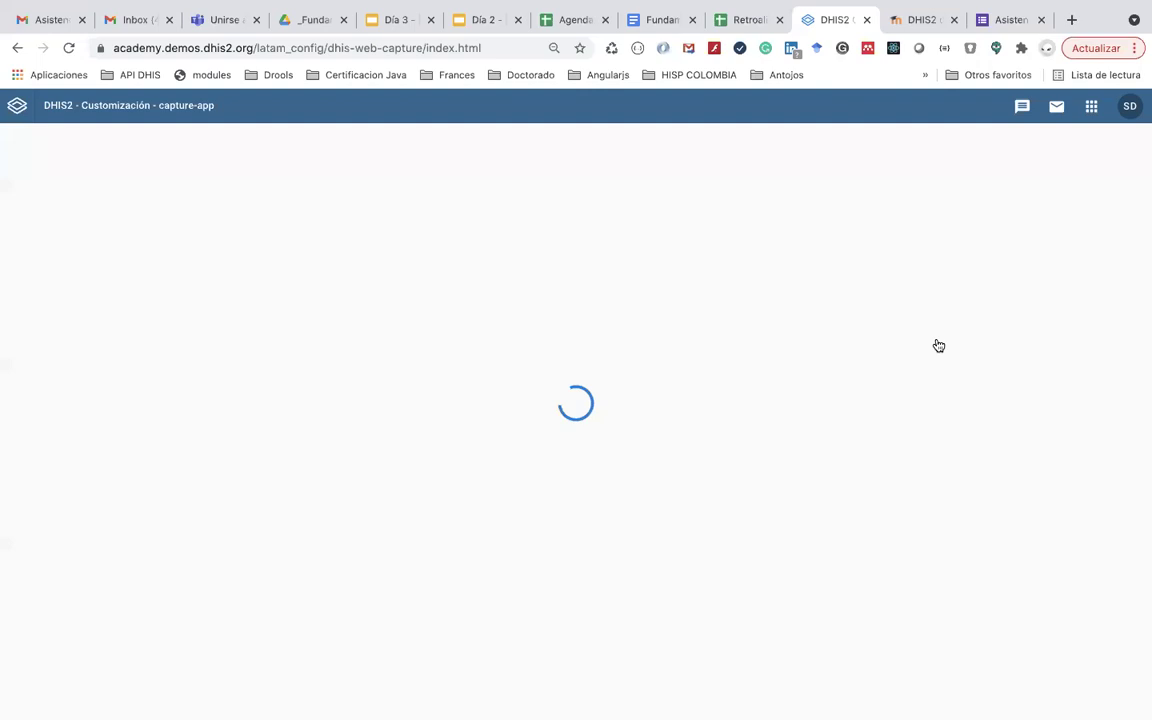
key("super+Tab")
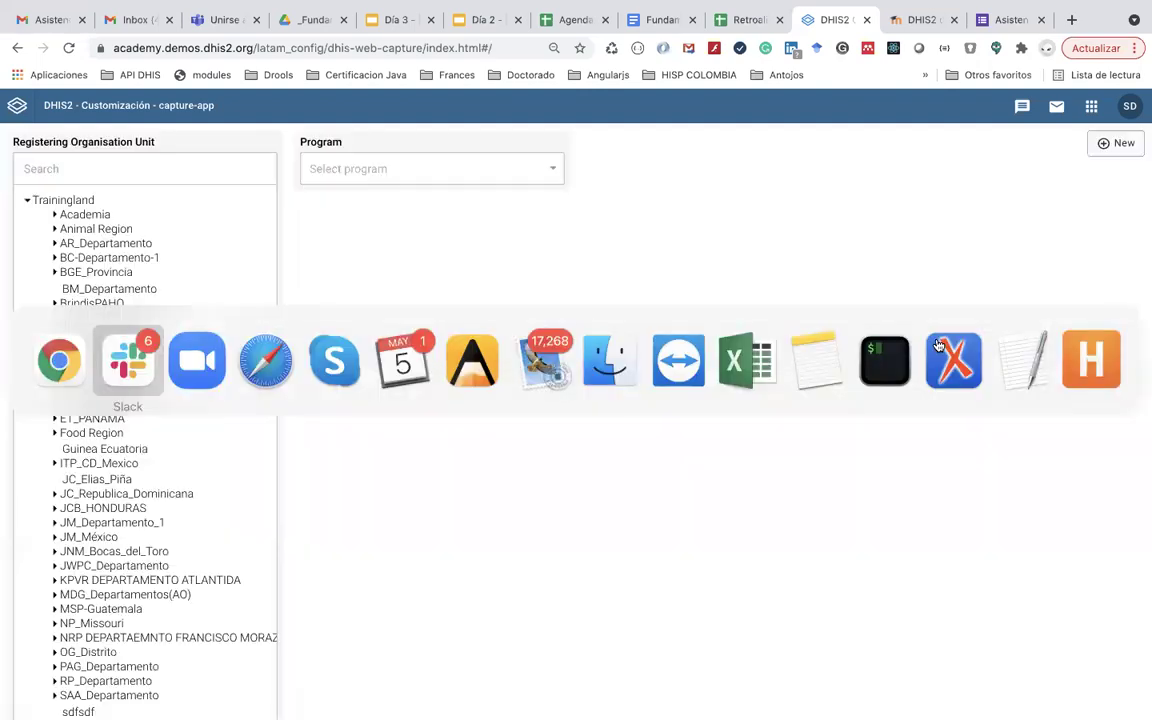
key("super+Tab")
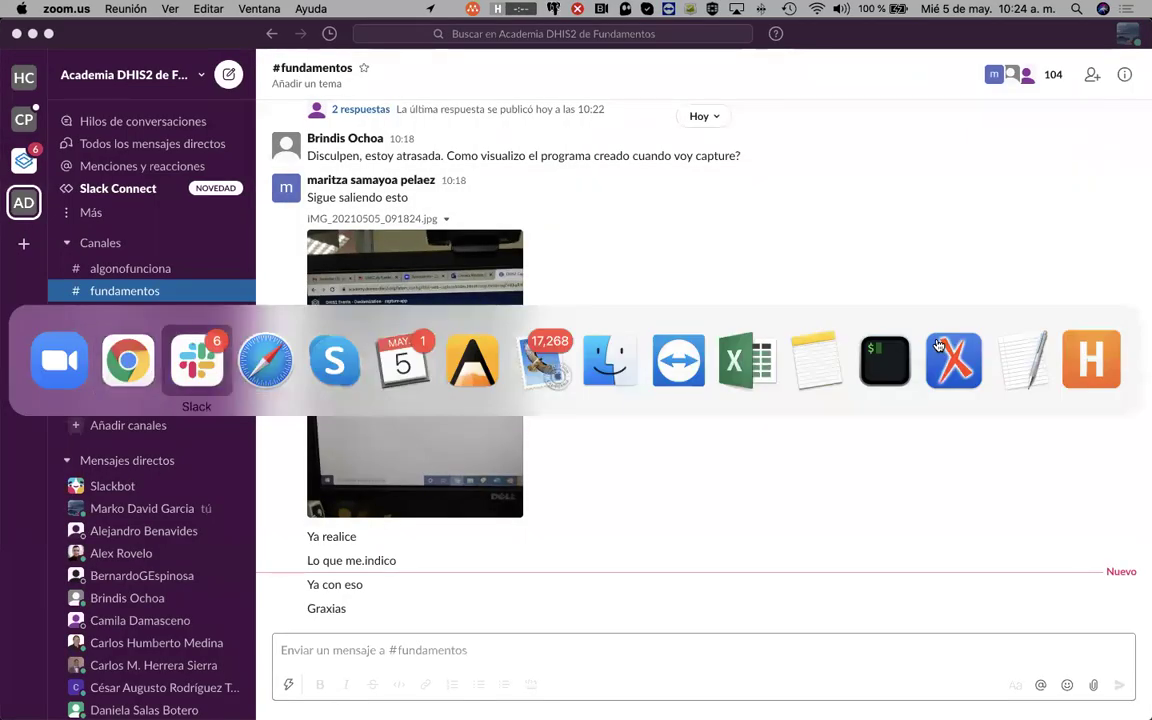
key("super+Tab")
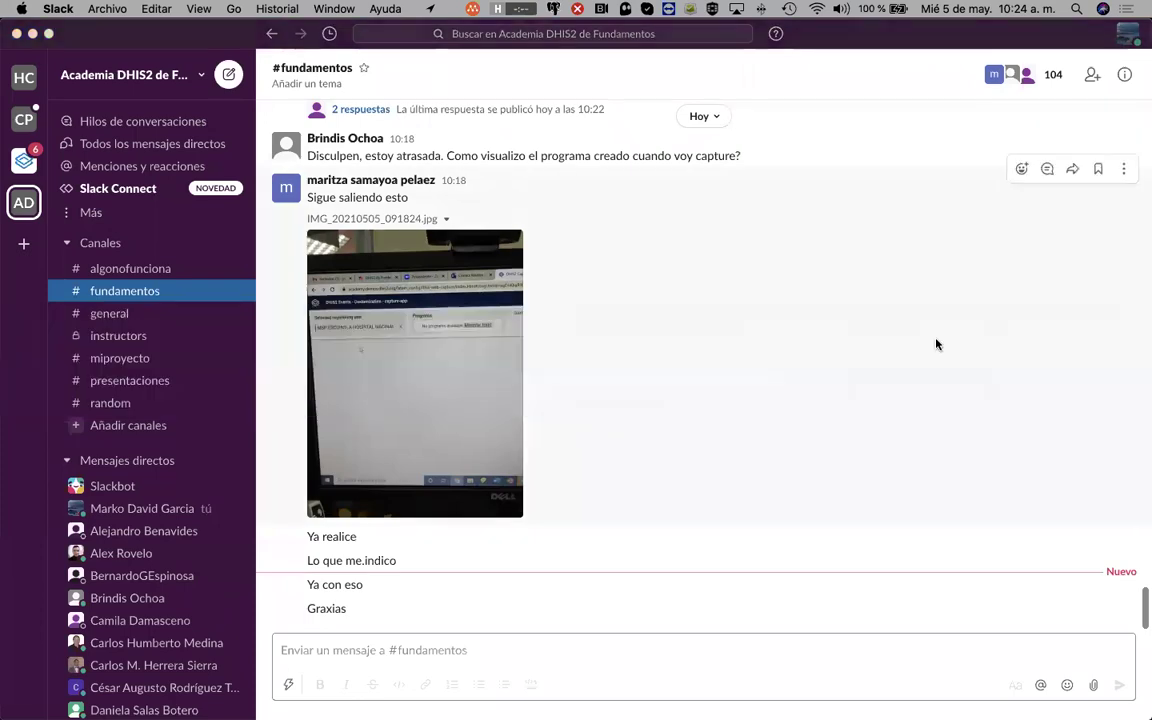
key("super+Tab")
key("super+Tab")
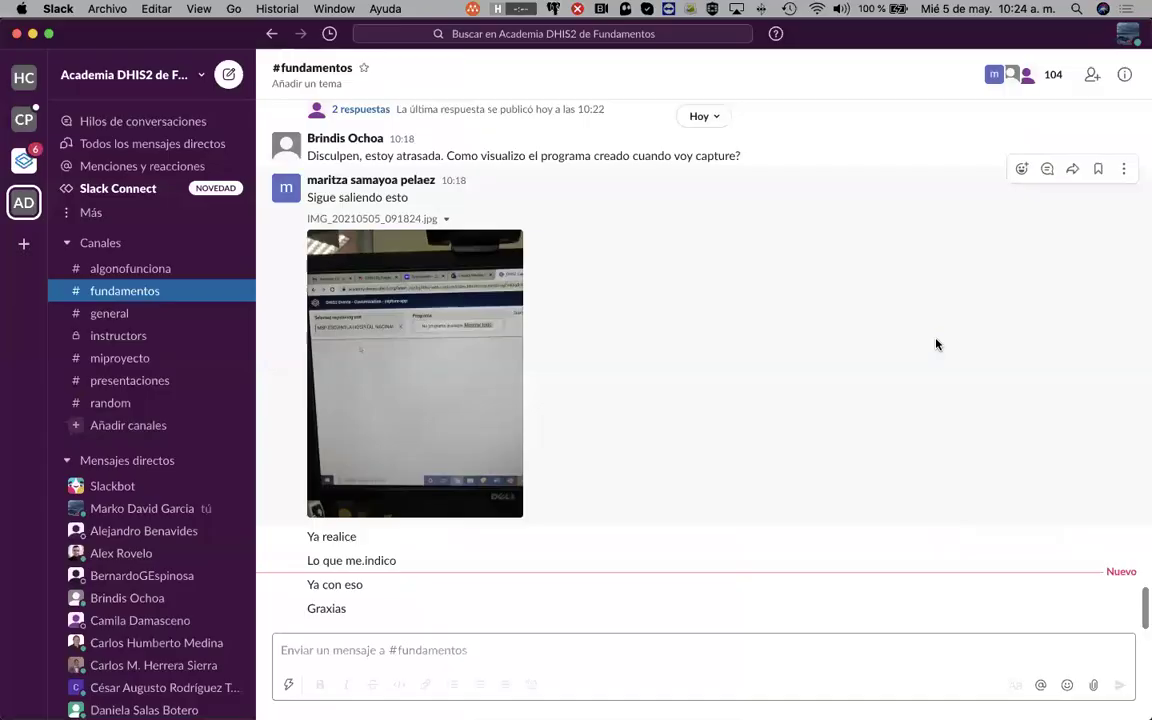
key("super+Tab")
key("super+Tab")
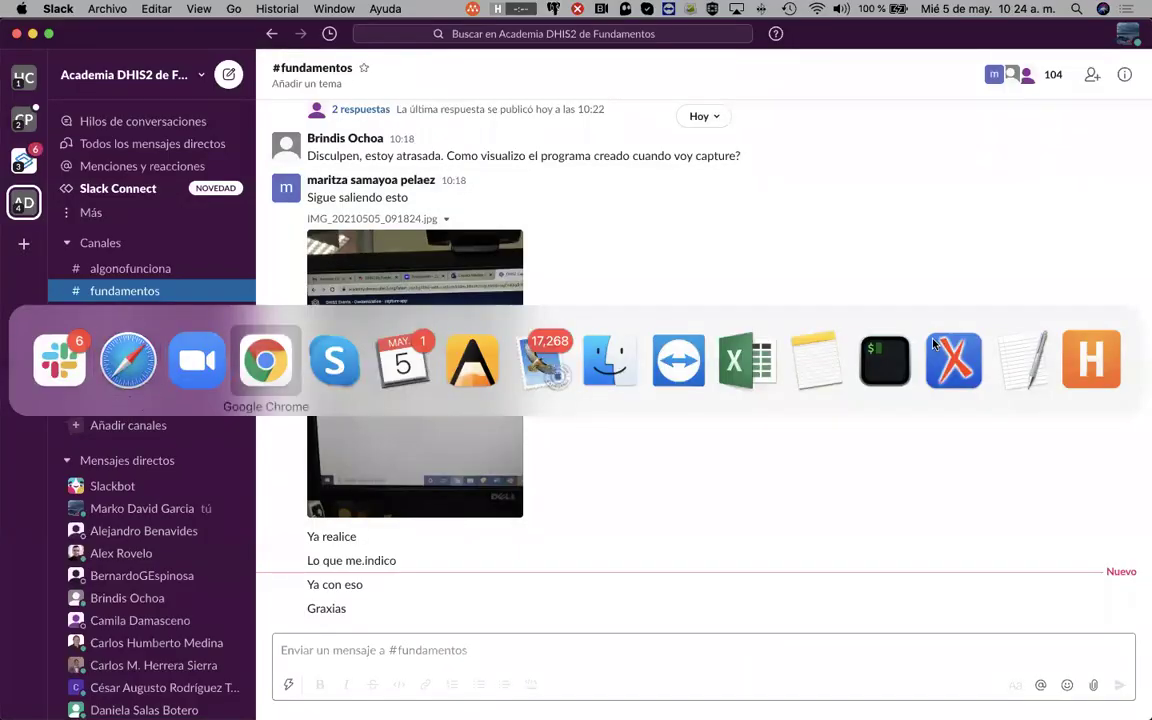
- Start a new MDG APN - Charlas de atención prenatal event for JM_México and open its coordinate map
left_click(90, 538)
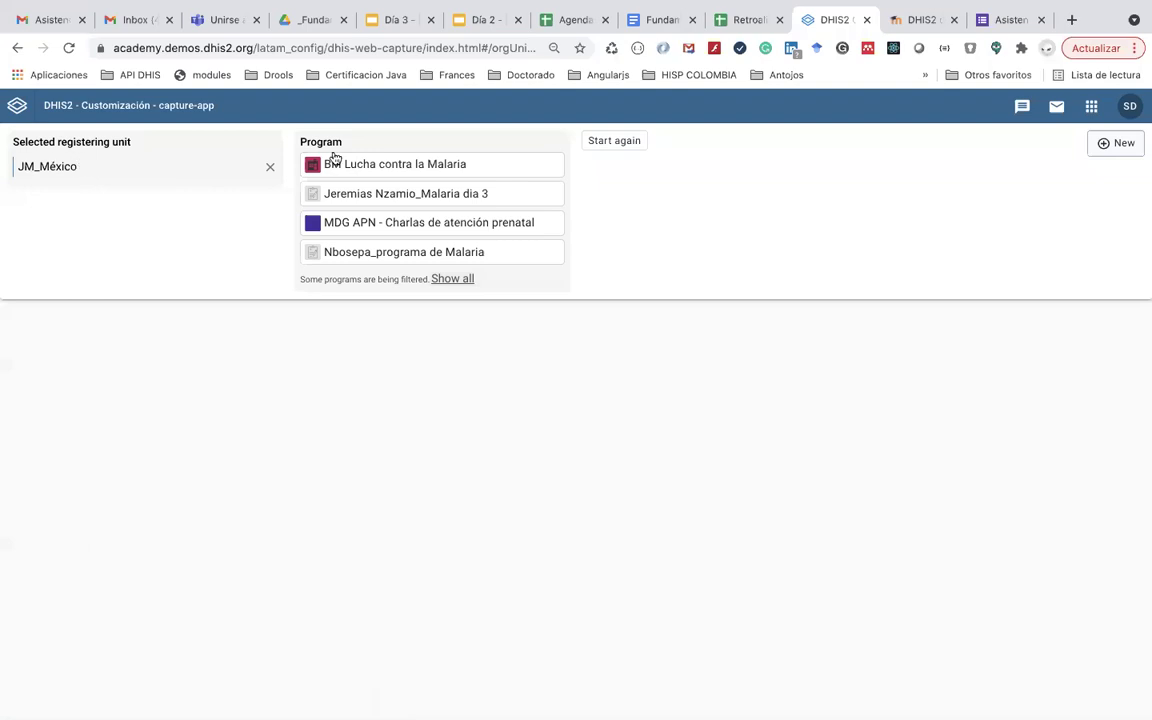
left_click(363, 222)
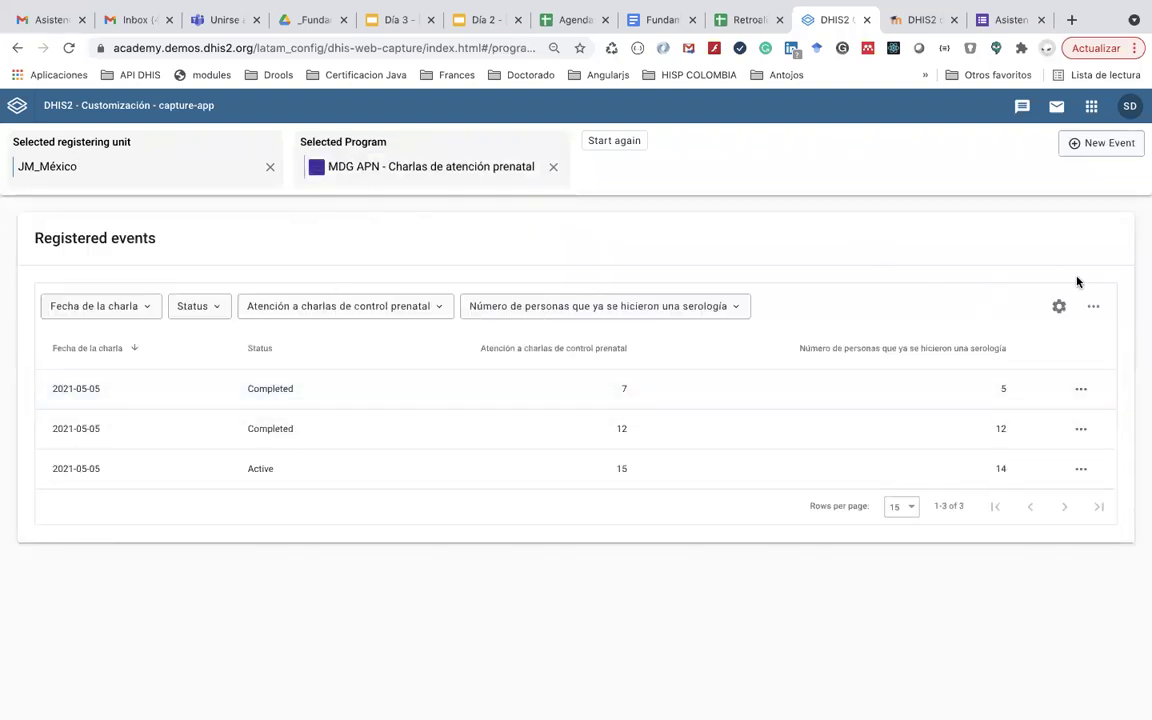
left_click(1099, 147)
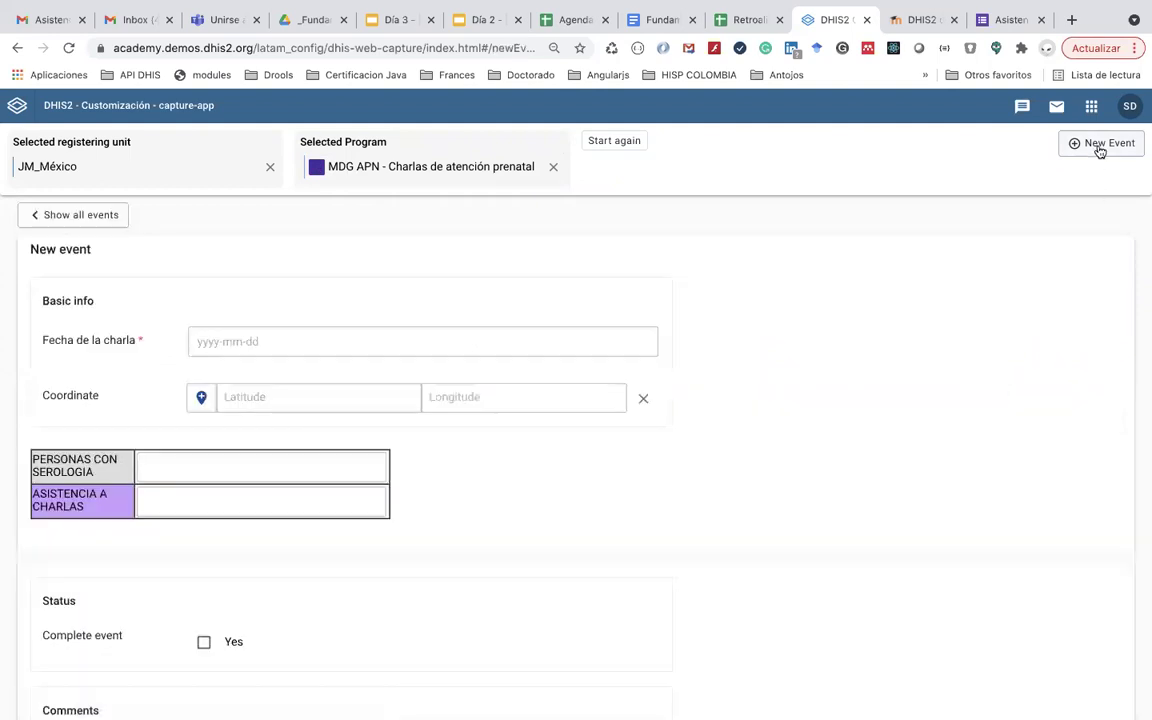
left_click(304, 398)
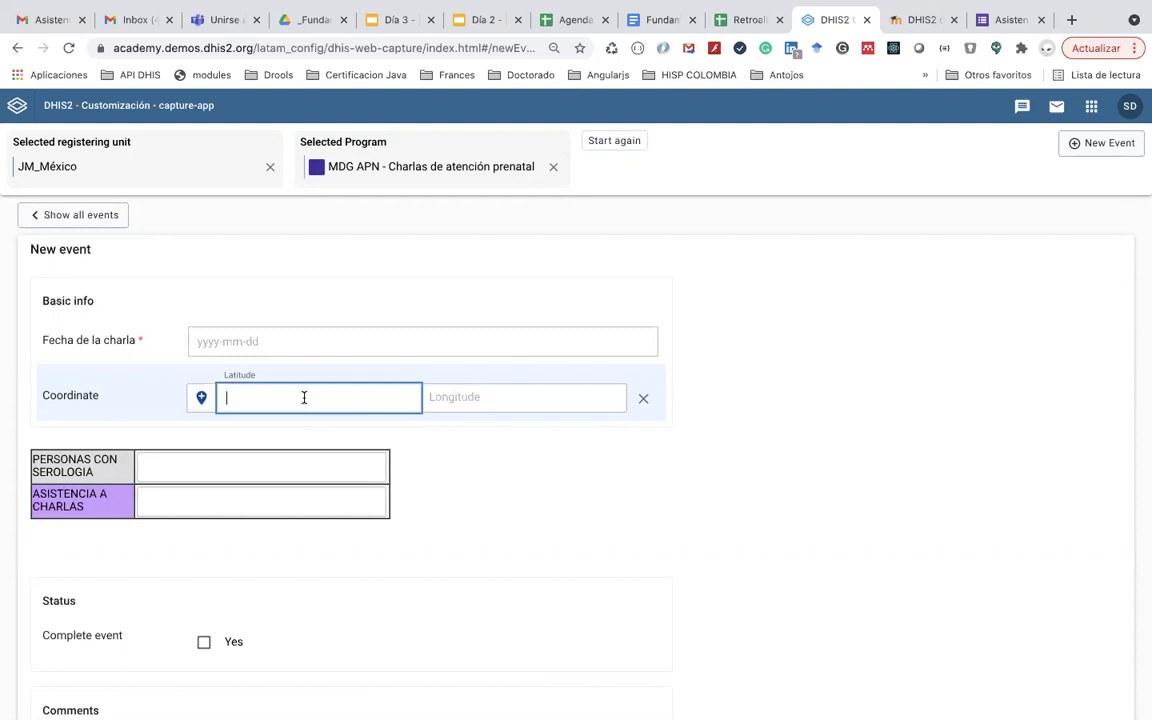
left_click(201, 400)
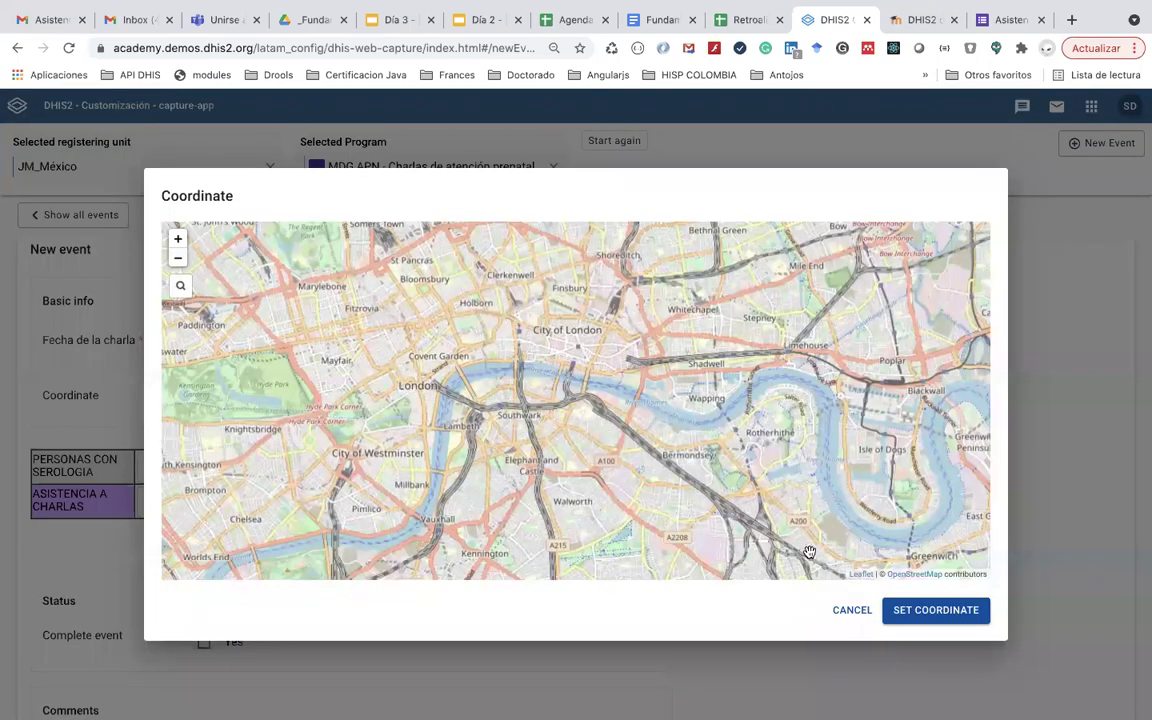
- Search the map for 'Lomalinda, popayán', 'Alcaldía de popaya' and 'Ministerio de salud tegu' without success
left_click(181, 286)
type("LOMALINDA")
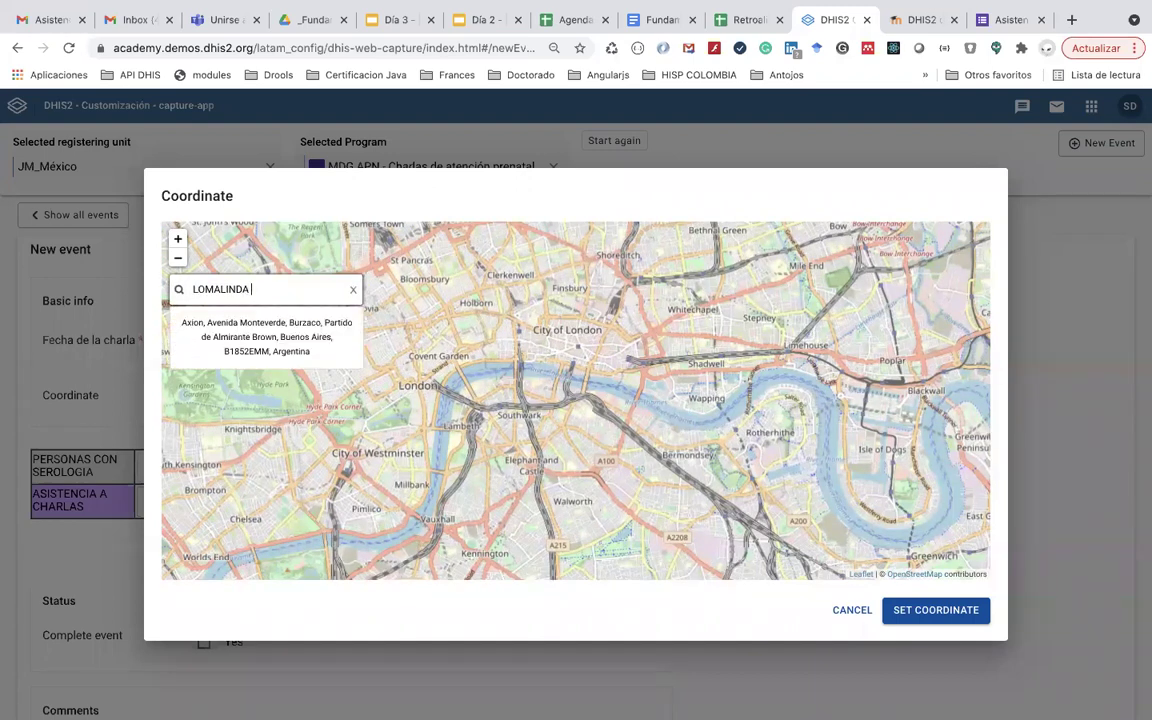
key("BackSpace")
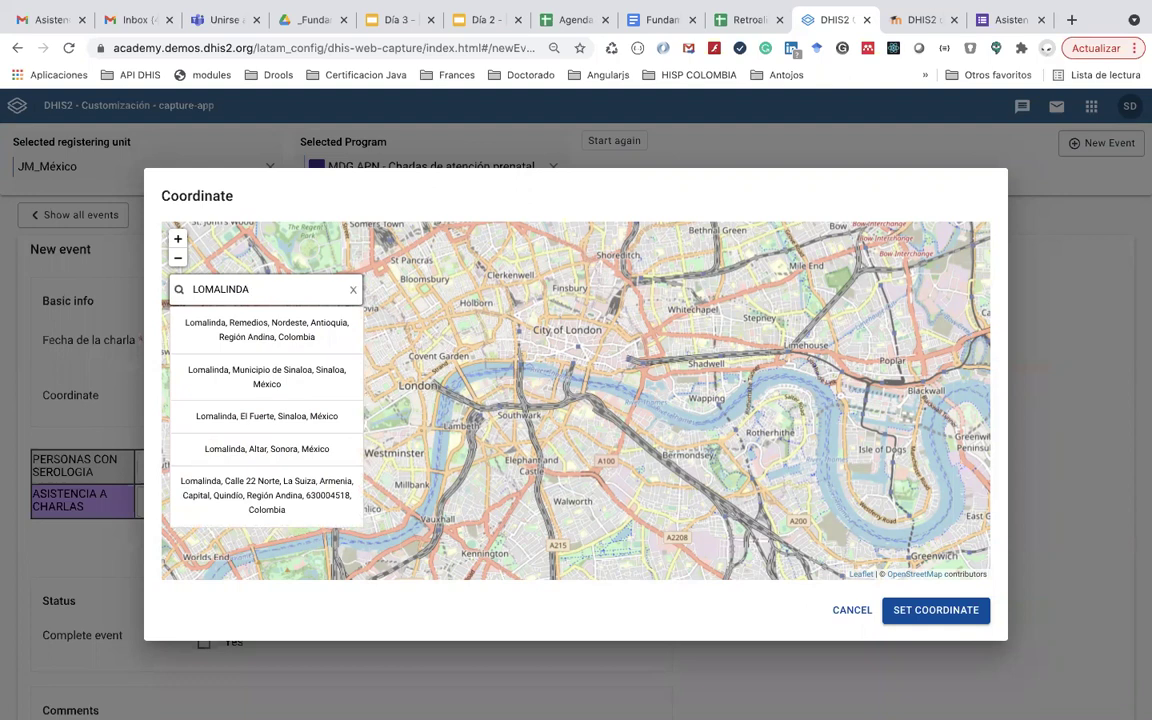
type(", POPA")
key("BackSpace")
key("BackSpace")
key("BackSpace")
key("BackSpace")
key("BackSpace")
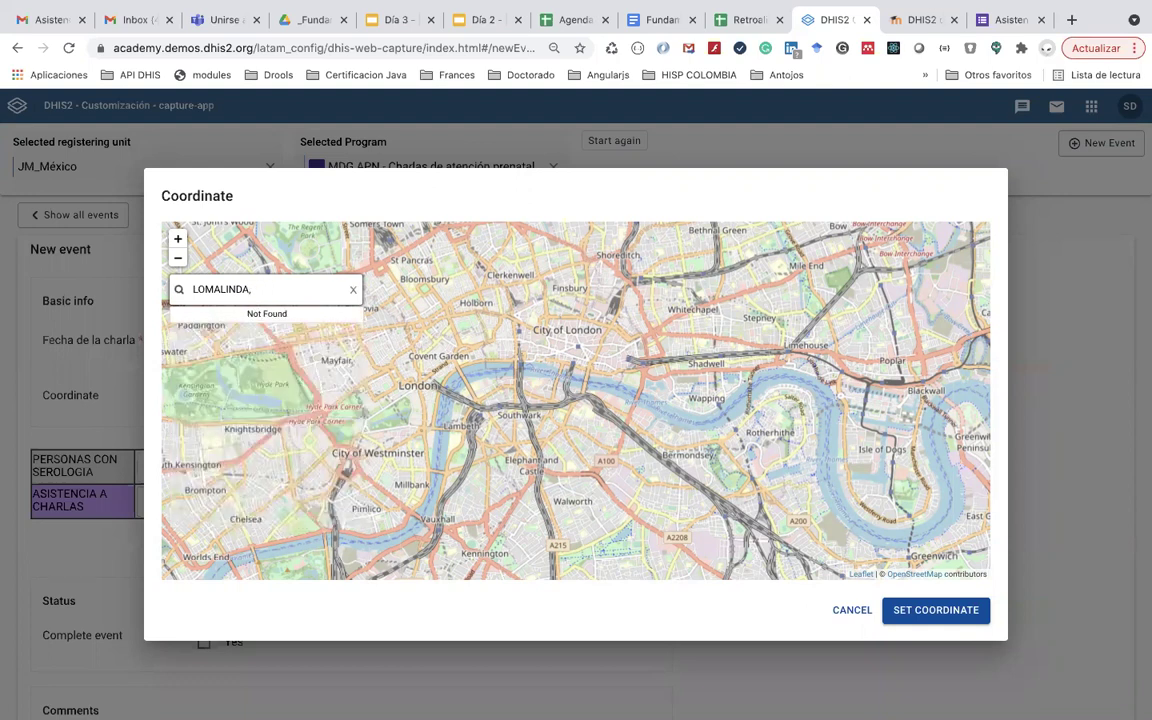
type("po")
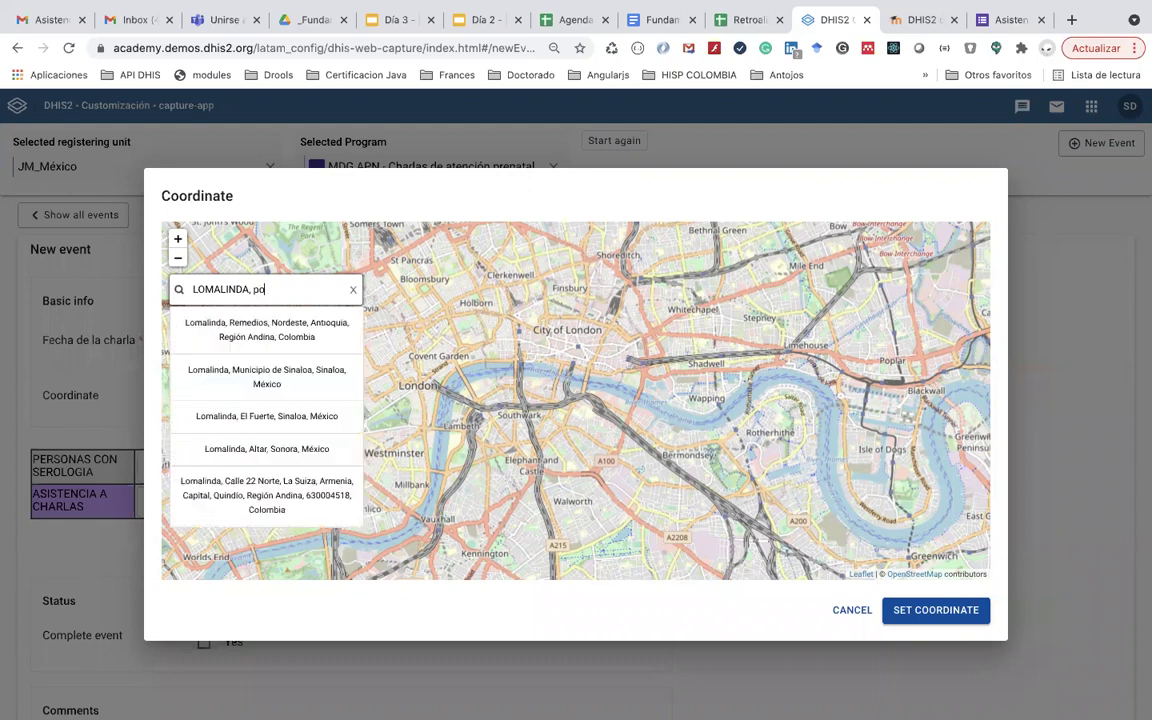
type("pa")
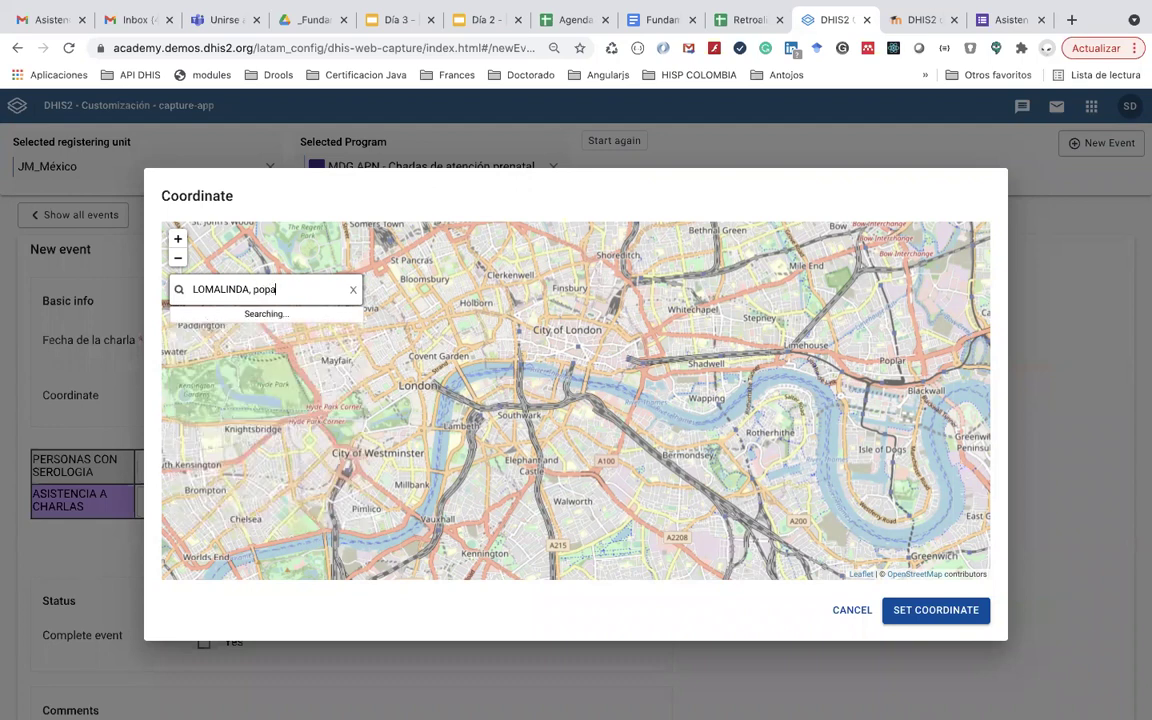
key("BackSpace")
key("BackSpace")
key("BackSpace")
key("BackSpace")
key("BackSpace")
key("BackSpace")
key("BackSpace")
key("BackSpace")
key("BackSpace")
key("BackSpace")
key("BackSpace")
key("BackSpace")
key("BackSpace")
key("BackSpace")
key("BackSpace")
type("L")
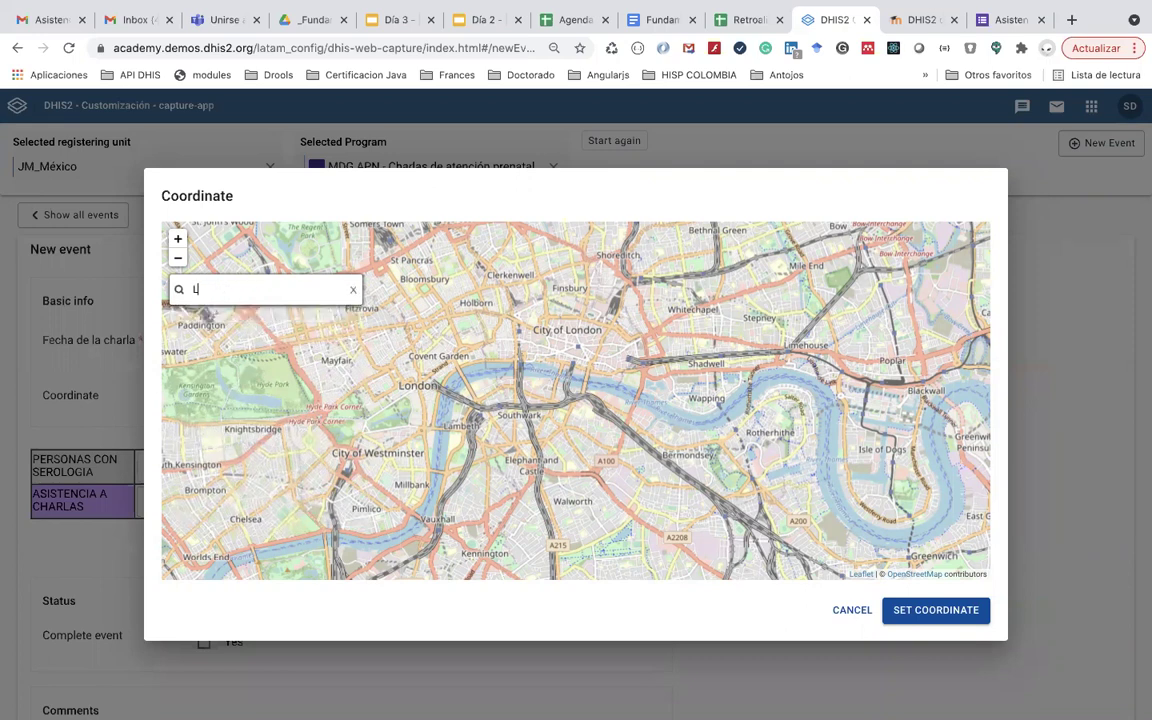
type("omalinda, ")
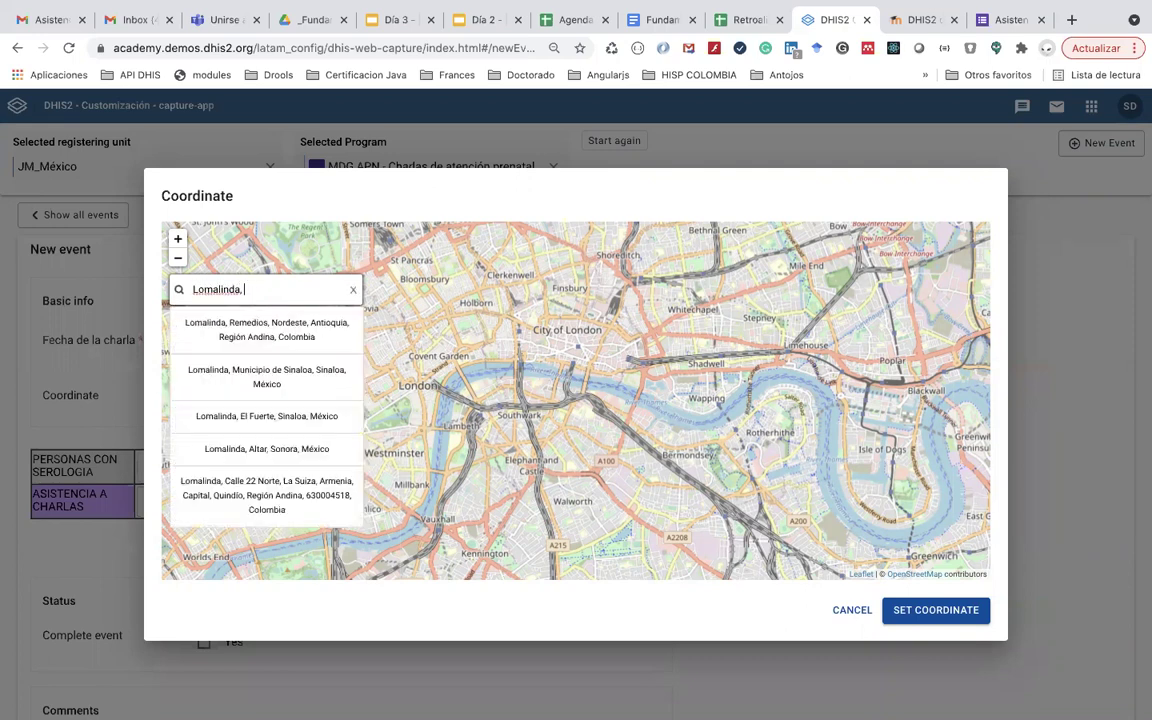
type("popayán")
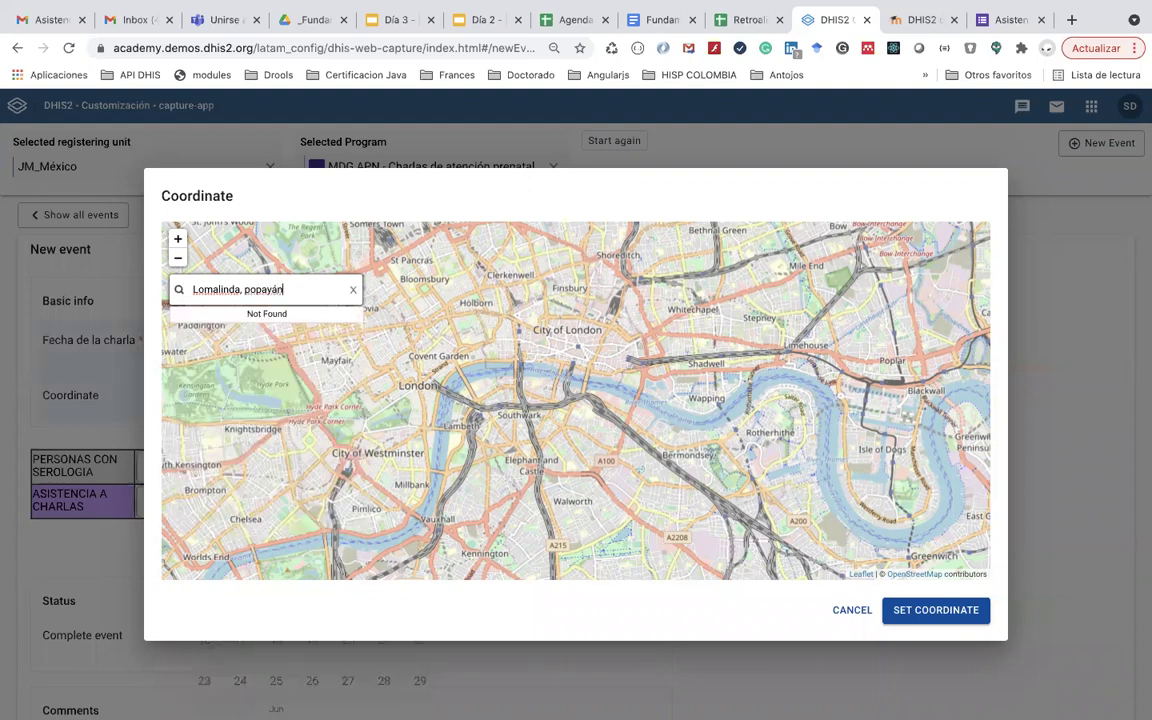
triple_click(282, 295)
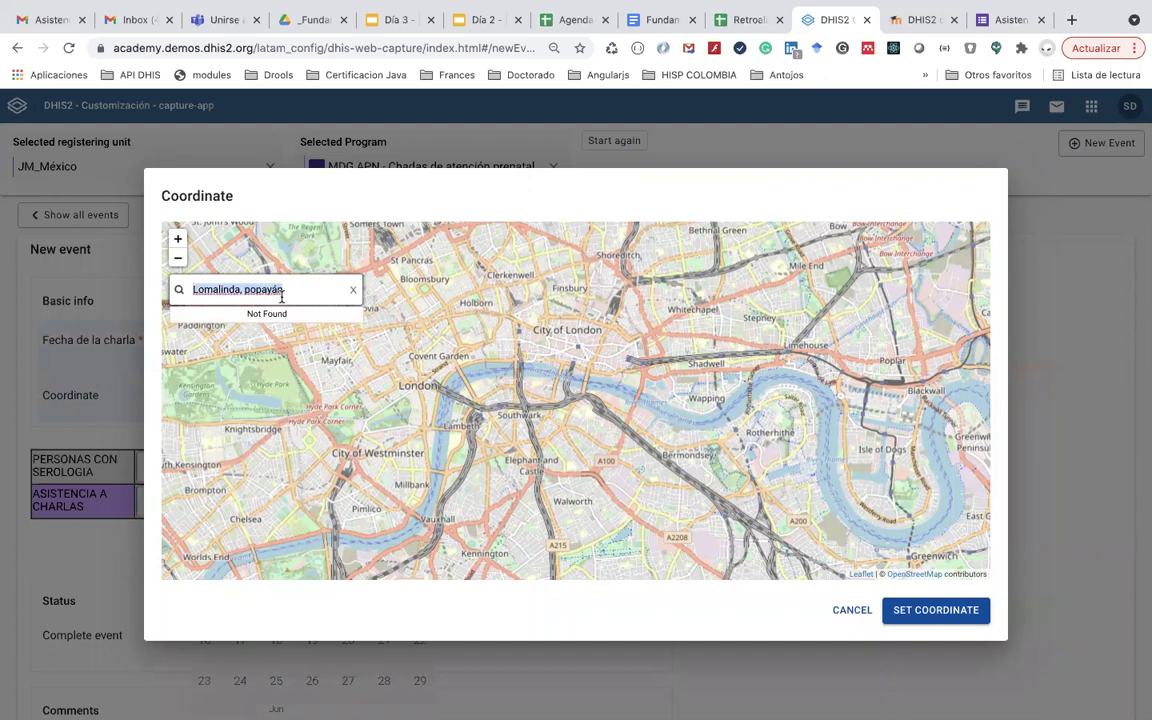
key("BackSpace")
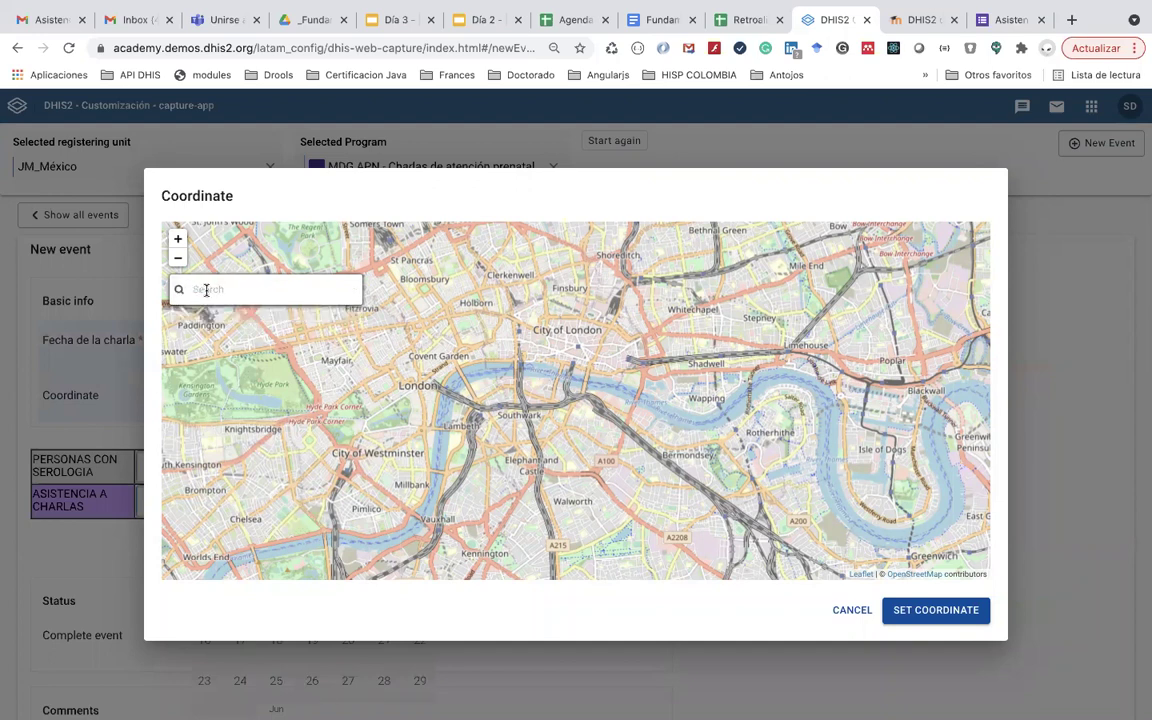
type("Alcaldía de pop")
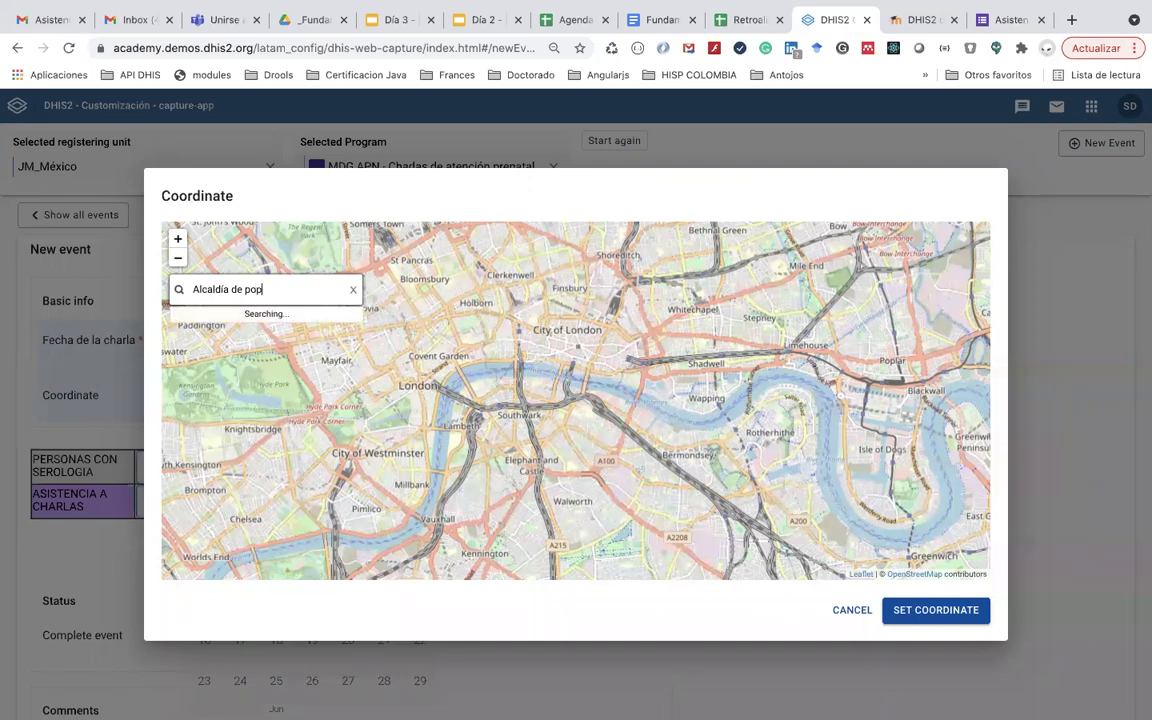
type("aya")
key("BackSpace")
key("BackSpace")
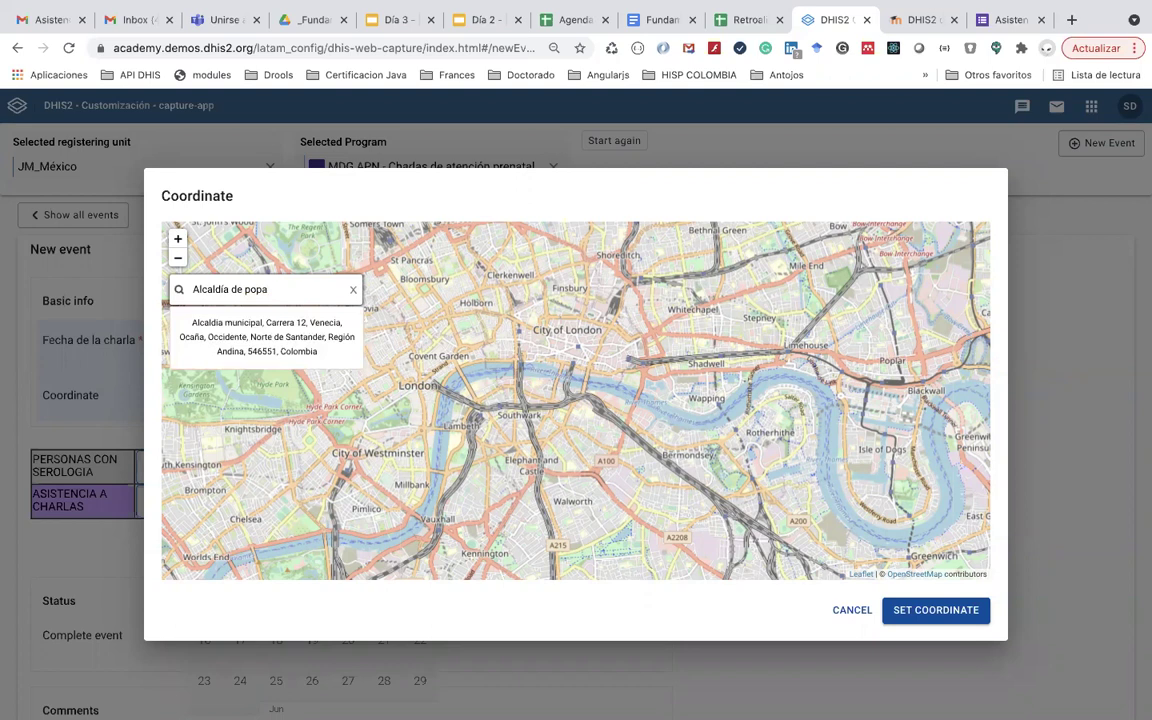
key("BackSpace")
key("BackSpace")
key("BackSpace")
key("BackSpace")
key("BackSpace")
key("BackSpace")
key("BackSpace")
key("BackSpace")
key("BackSpace")
key("BackSpace")
key("BackSpace")
key("BackSpace")
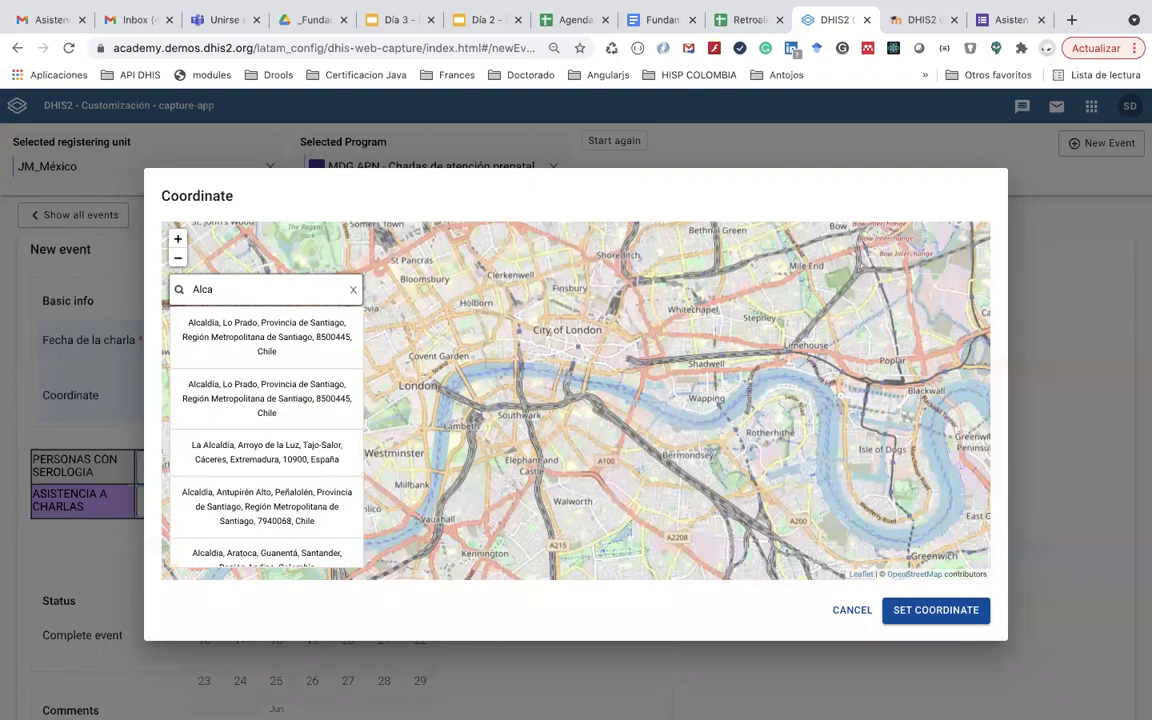
key("BackSpace")
key("BackSpace")
type("Se")
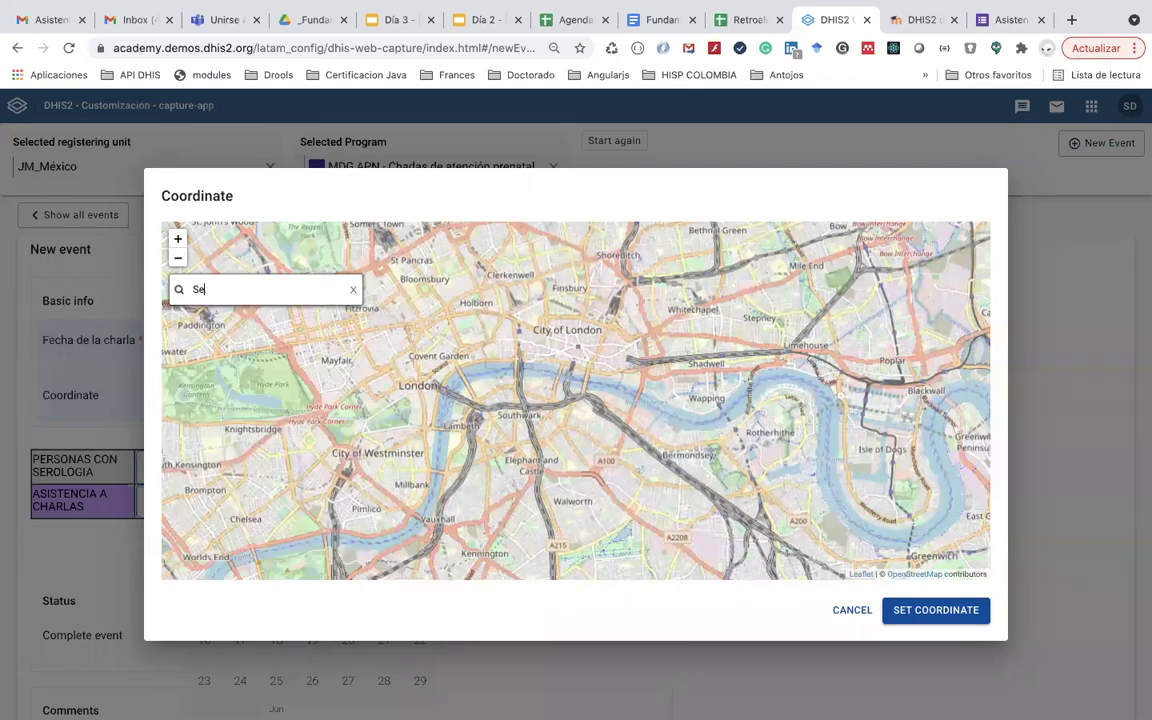
type("cretaría de salud")
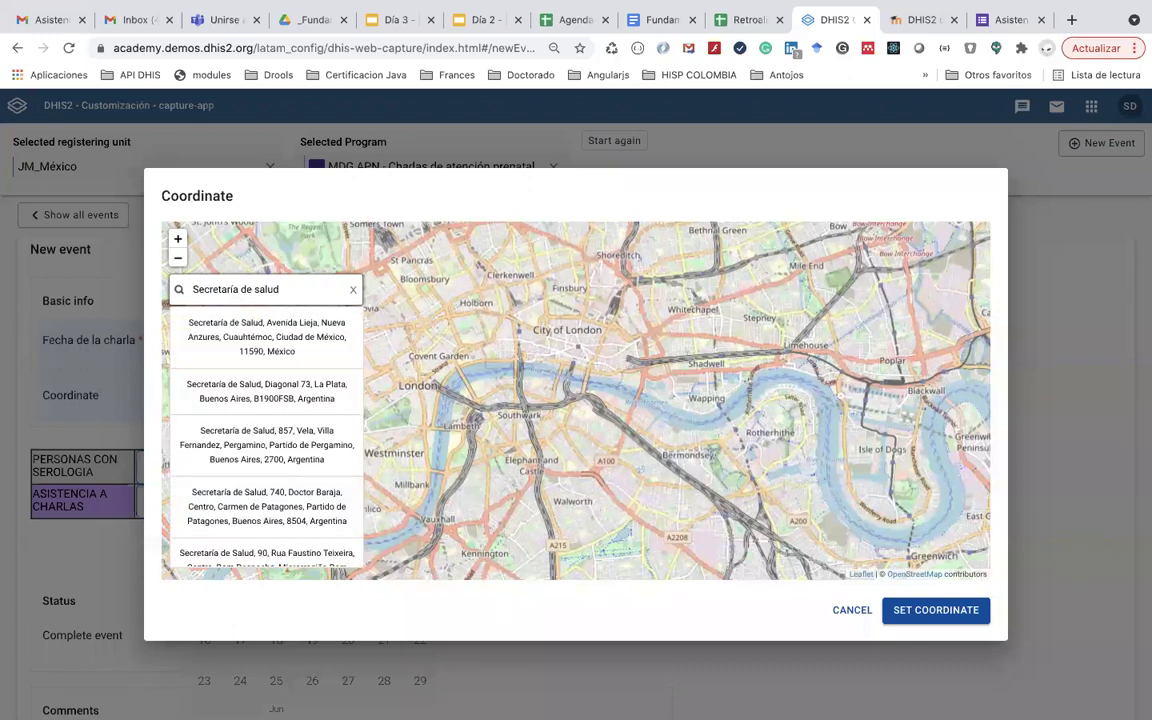
type(", Tegu")
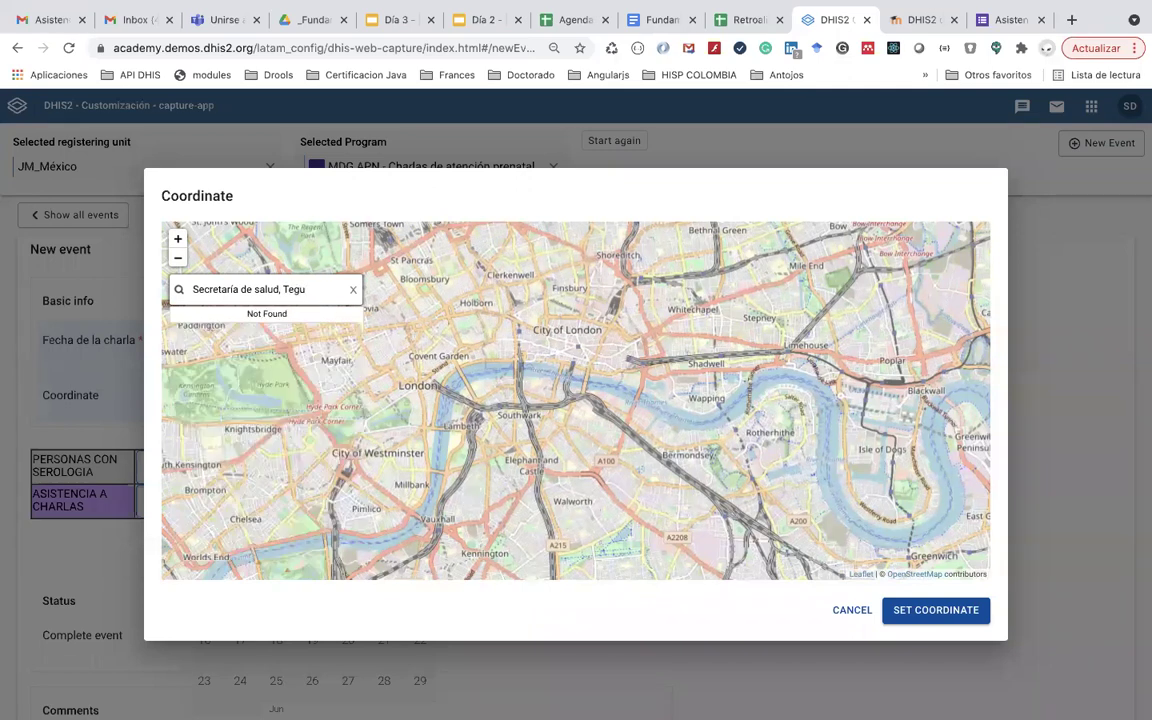
key("BackSpace")
key("BackSpace")
key("BackSpace")
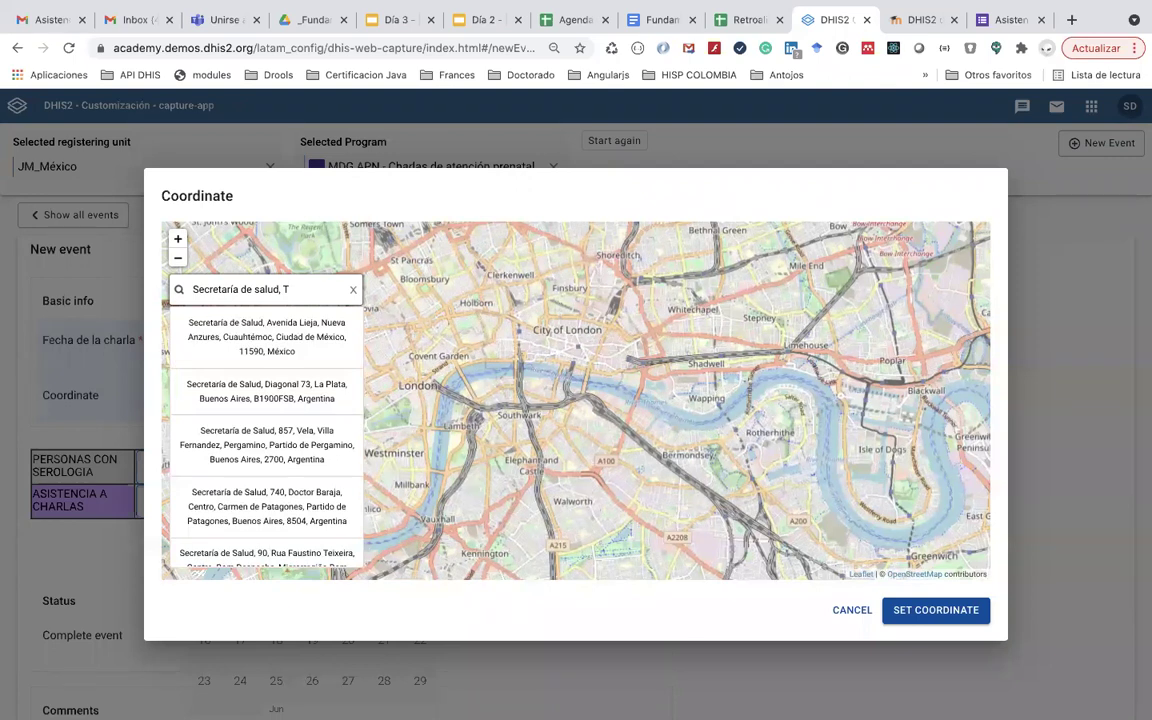
type("g")
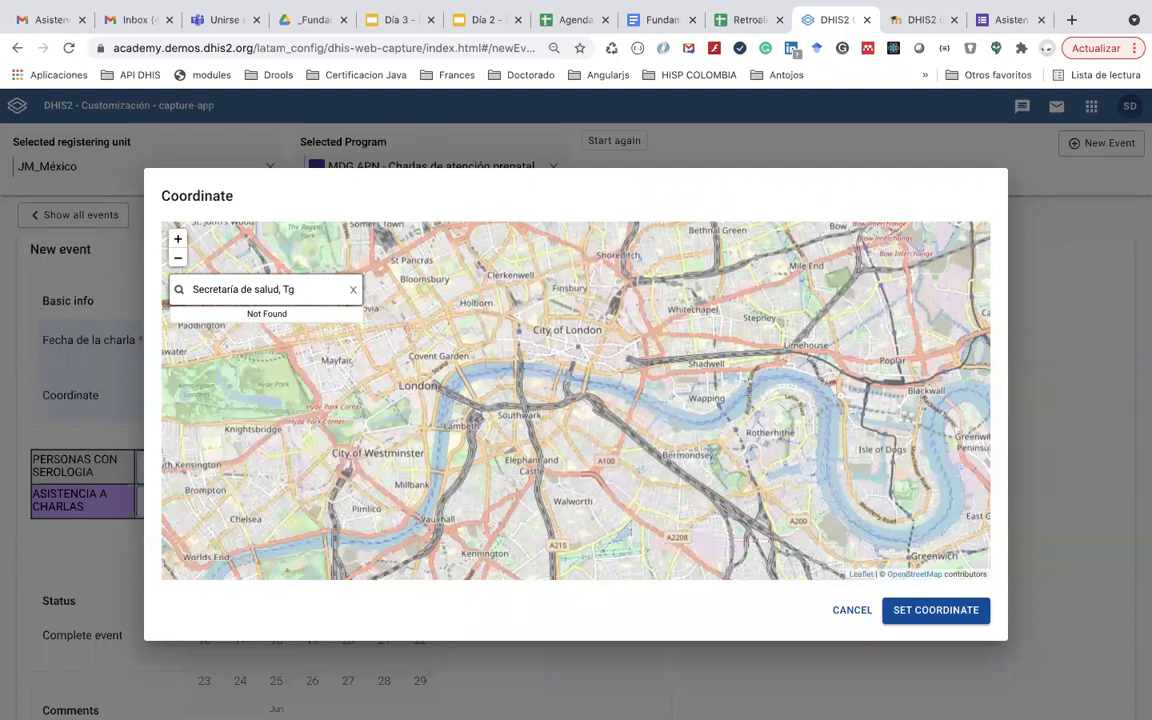
type("gus")
key("BackSpace")
key("BackSpace")
key("BackSpace")
key("BackSpace")
key("BackSpace")
key("BackSpace")
key("BackSpace")
key("BackSpace")
key("BackSpace")
key("BackSpace")
key("BackSpace")
key("BackSpace")
key("BackSpace")
key("BackSpace")
key("BackSpace")
key("BackSpace")
key("BackSpace")
key("BackSpace")
key("BackSpace")
key("BackSpace")
key("BackSpace")
key("BackSpace")
key("BackSpace")
key("BackSpace")
key("BackSpace")
key("BackSpace")
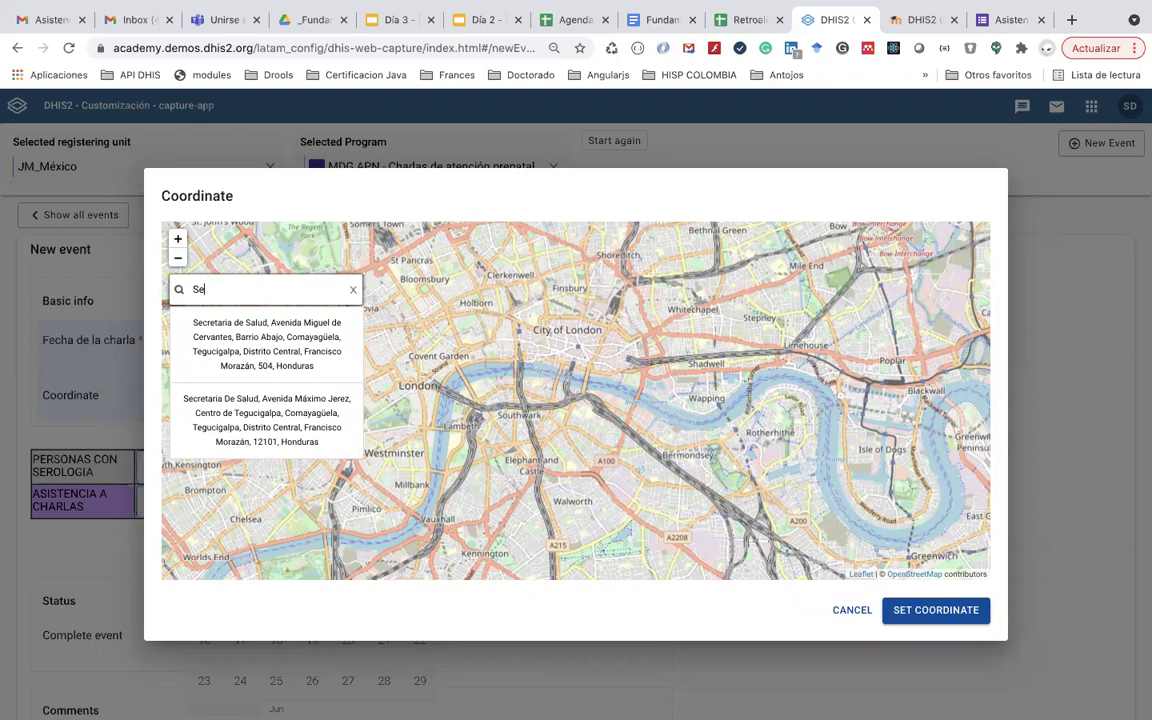
type("Ministe")
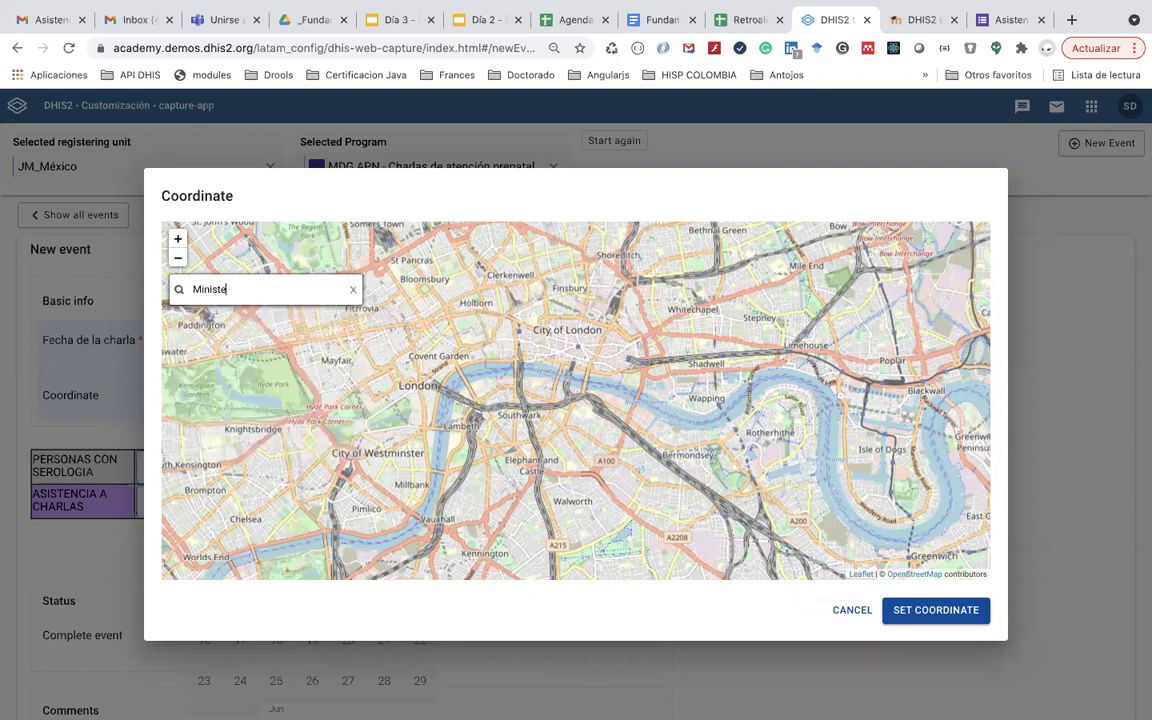
type("rio de salu")
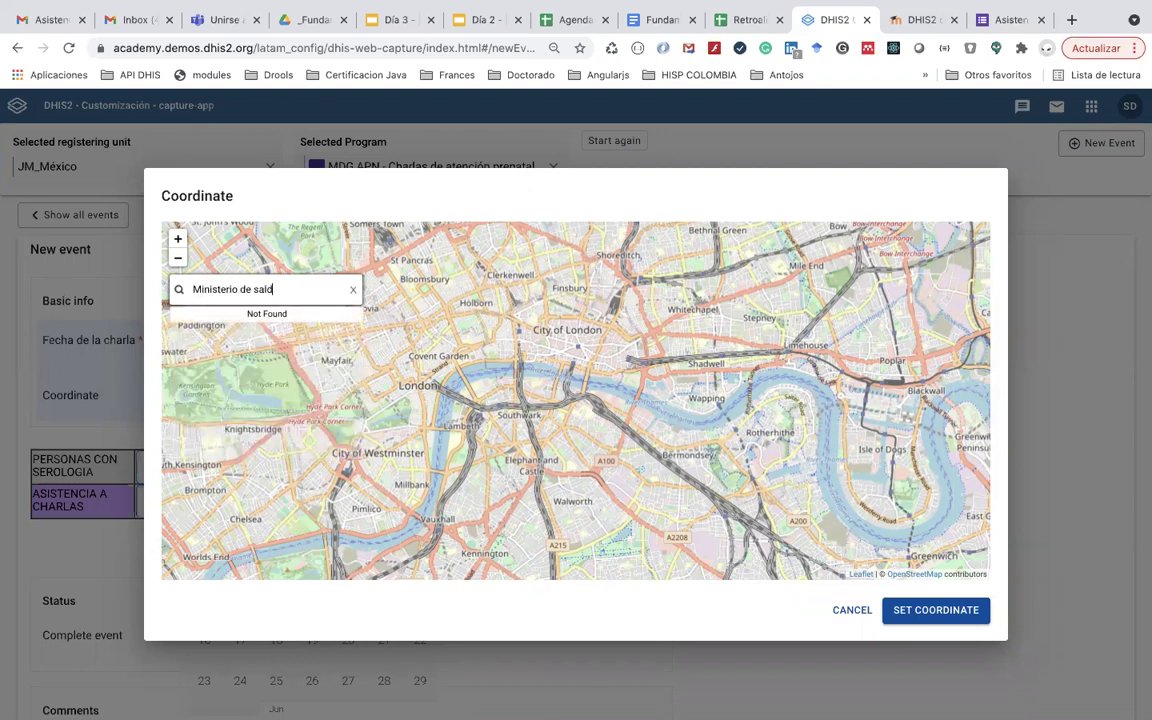
type("d tegu")
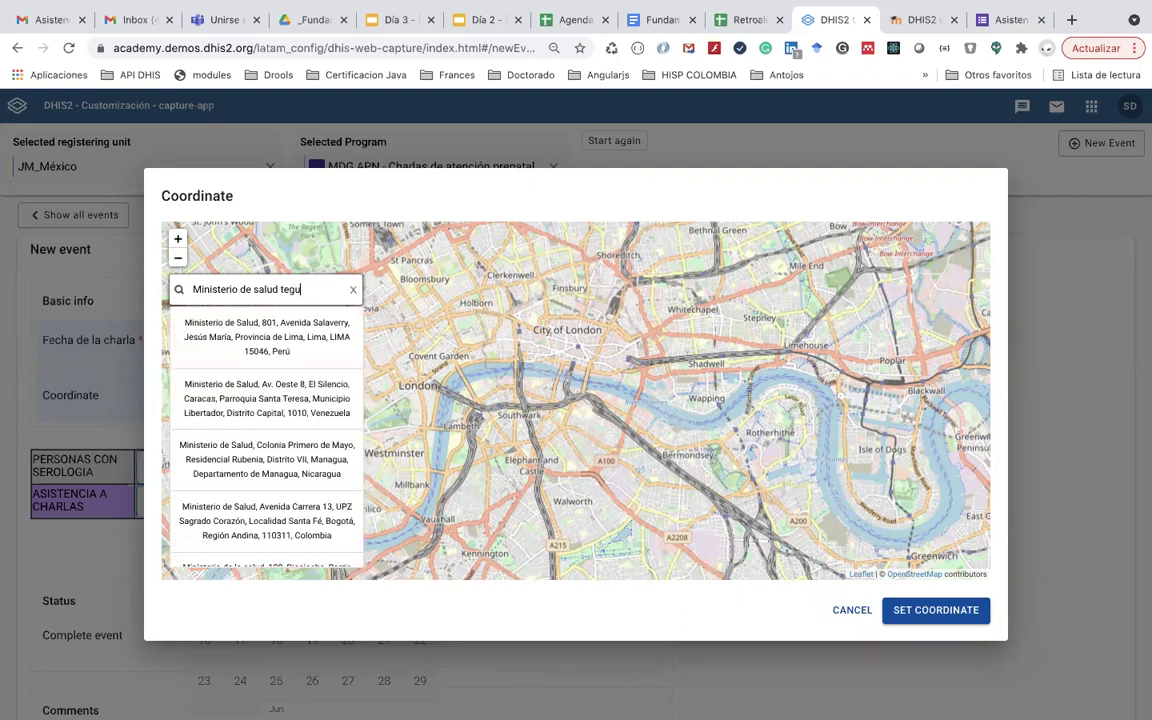
key("BackSpace")
key("BackSpace")
key("BackSpace")
key("BackSpace")
- Search 'Secretaría salud, tegucigalpa', pick the Honduras result and set it as the coordinate
scroll(291, 476, "down", 1)
scroll(296, 478, "down", 5)
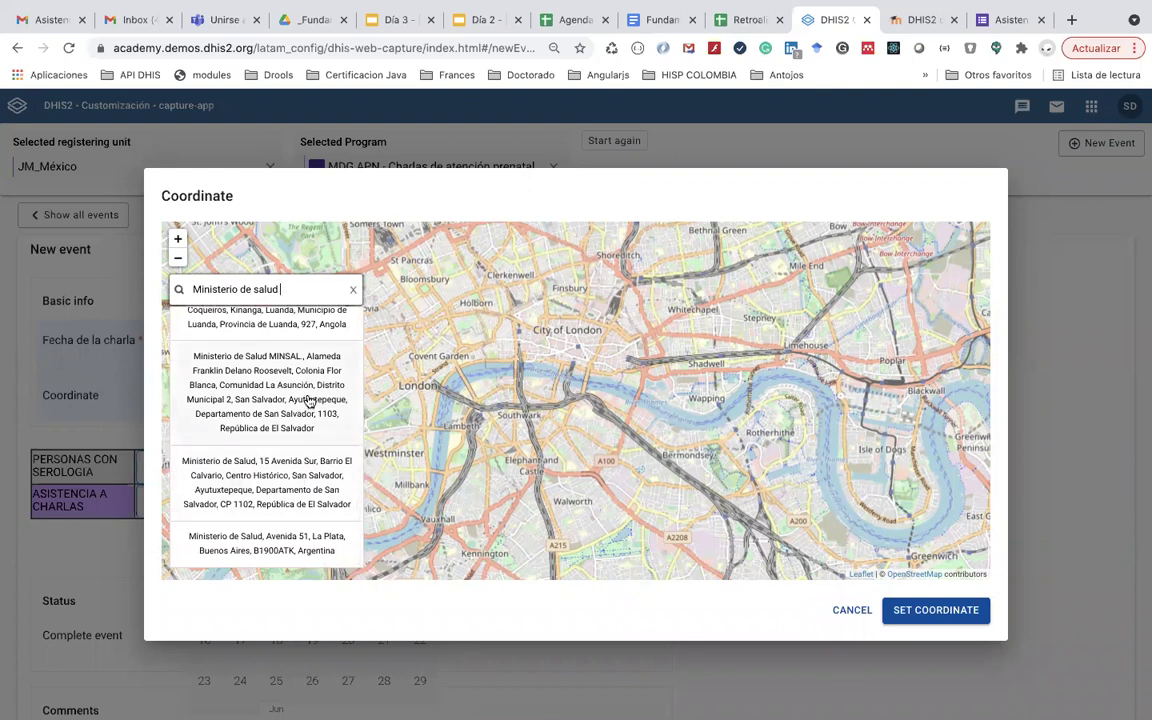
scroll(309, 400, "down", 3)
triple_click(283, 289)
type("Seg")
key("BackSpace")
type("crea")
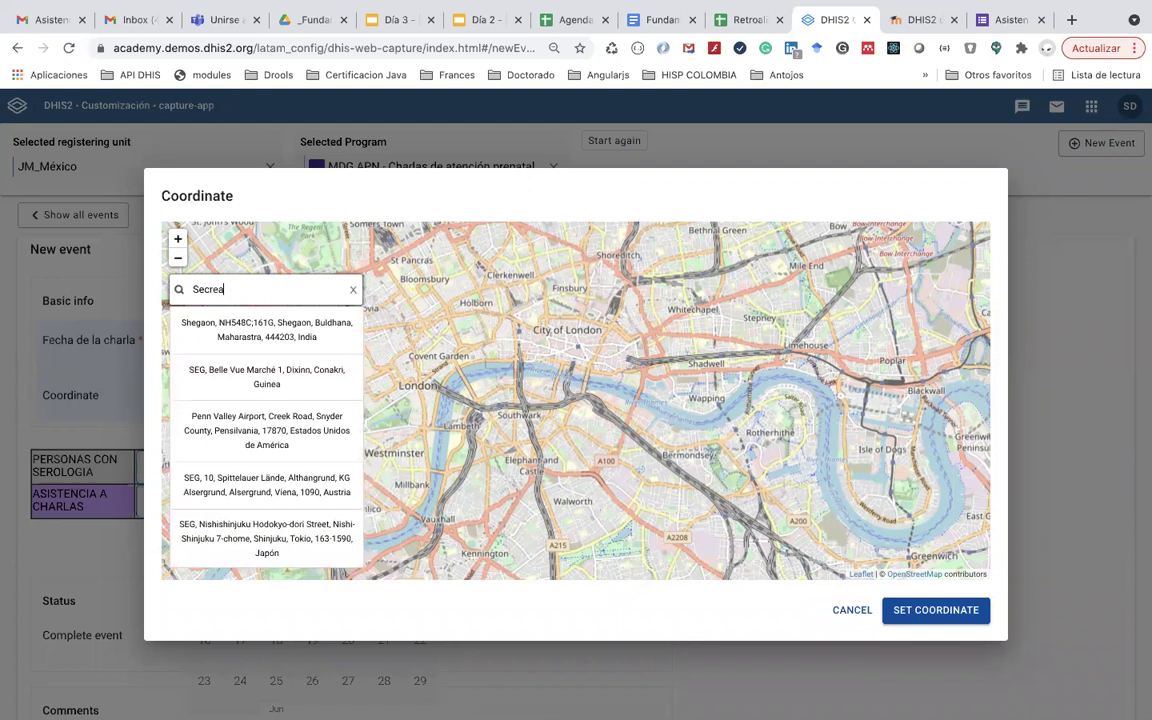
key("BackSpace")
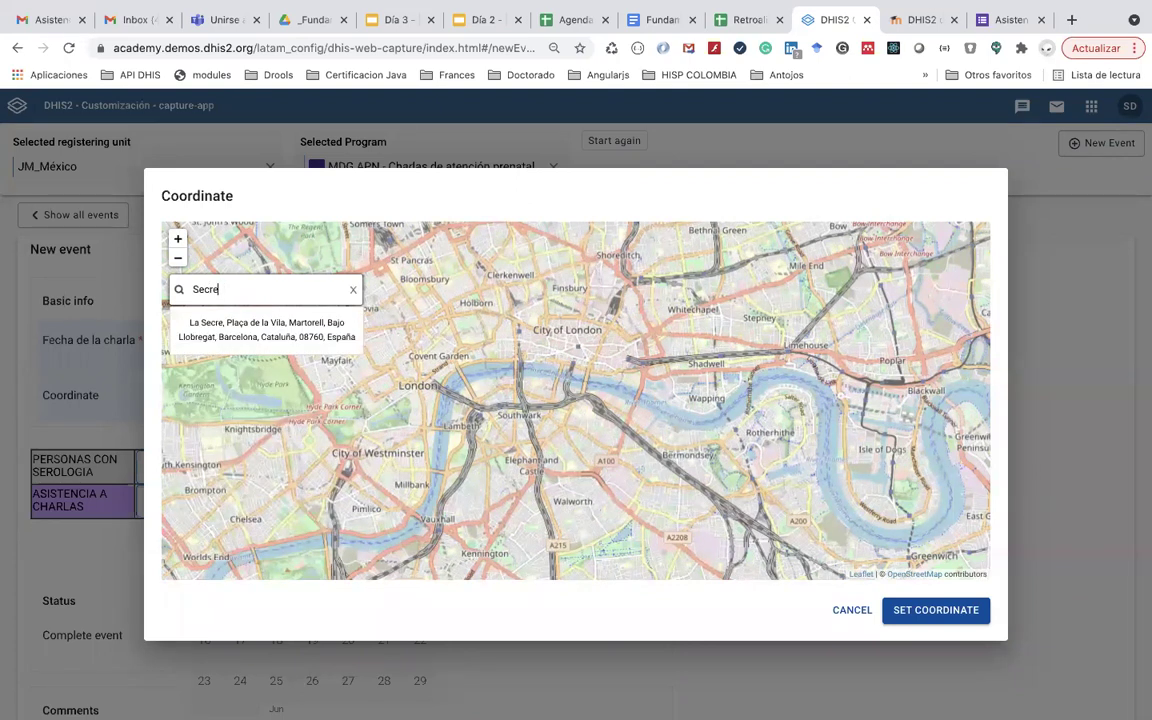
type("taría")
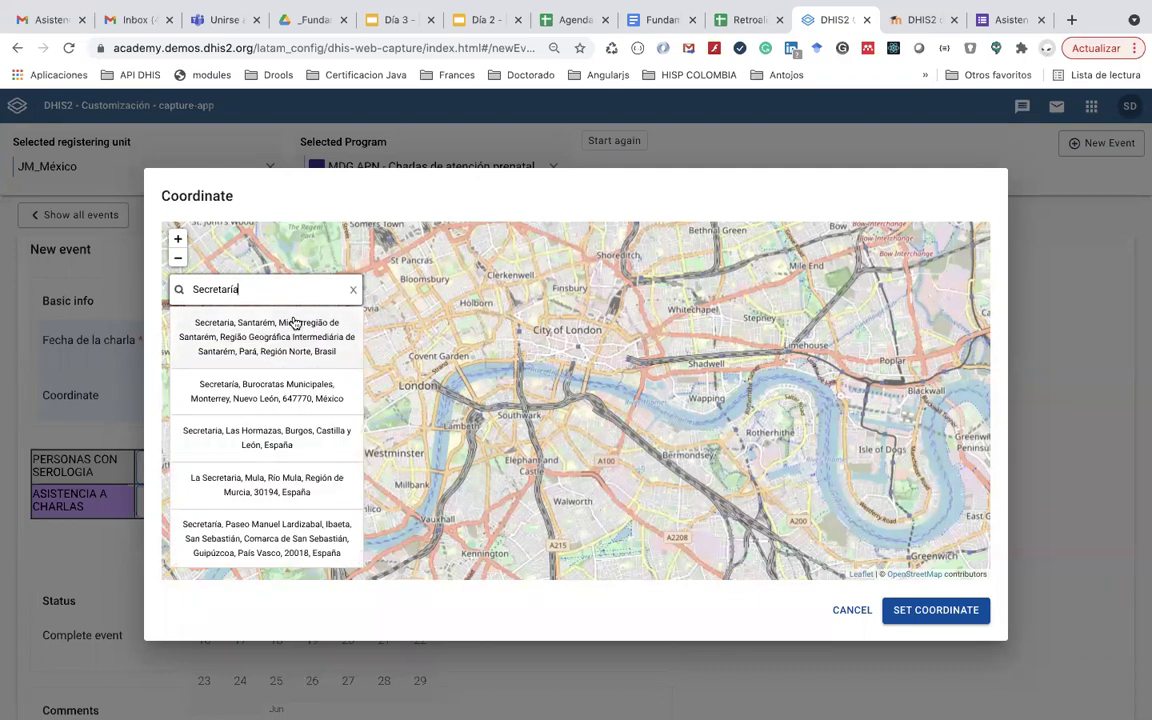
type(" salu")
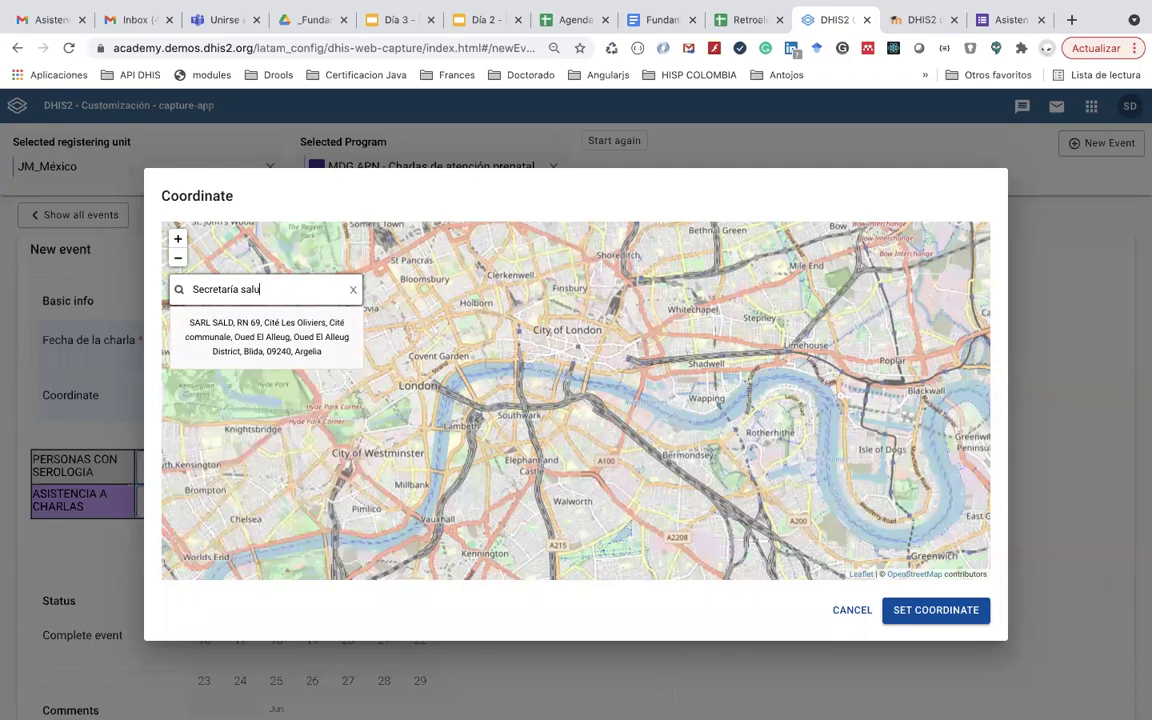
type("d")
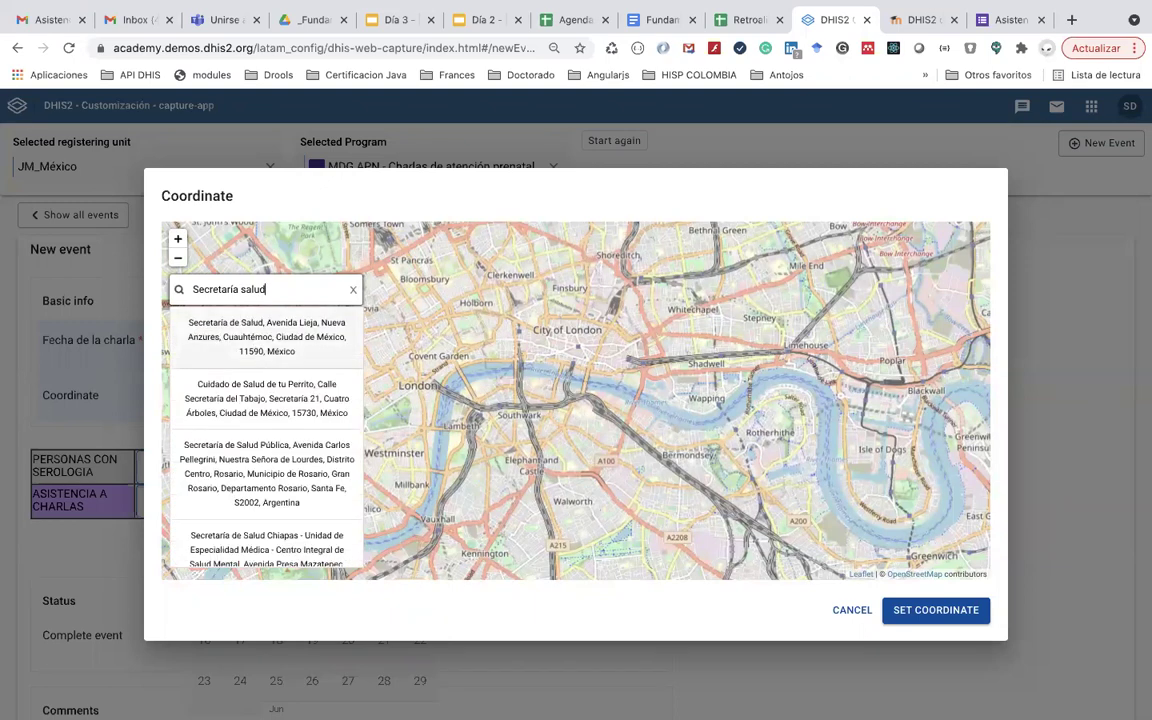
type(", tegucigal")
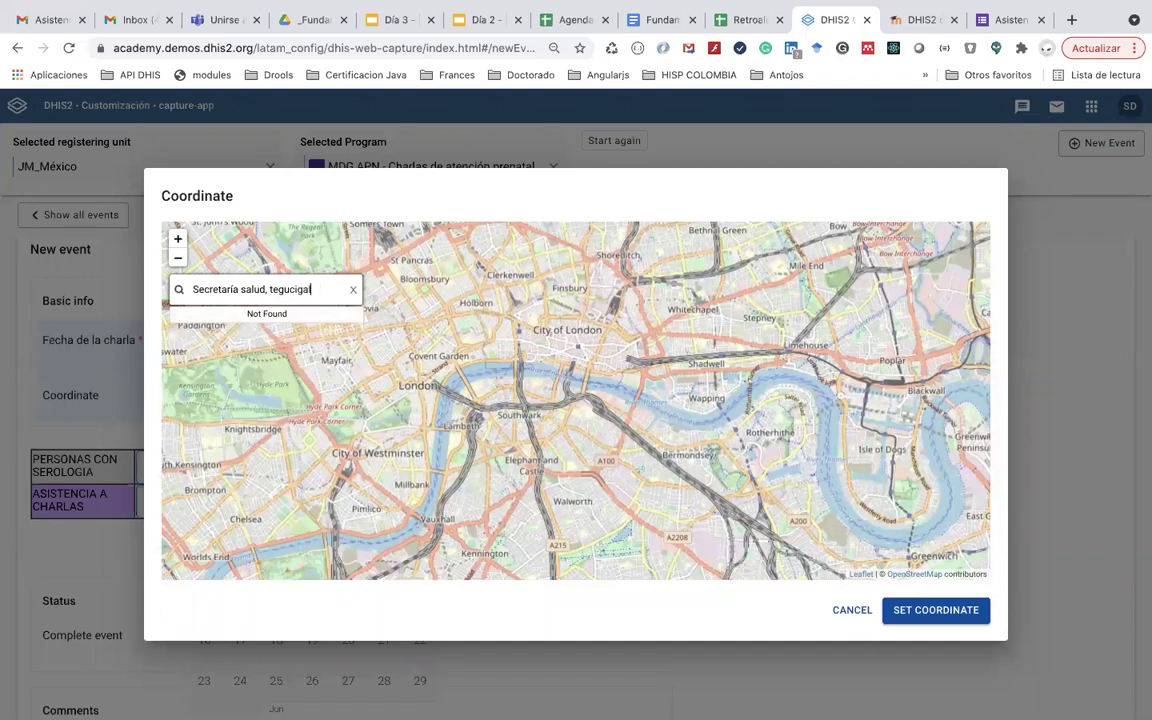
type("pa")
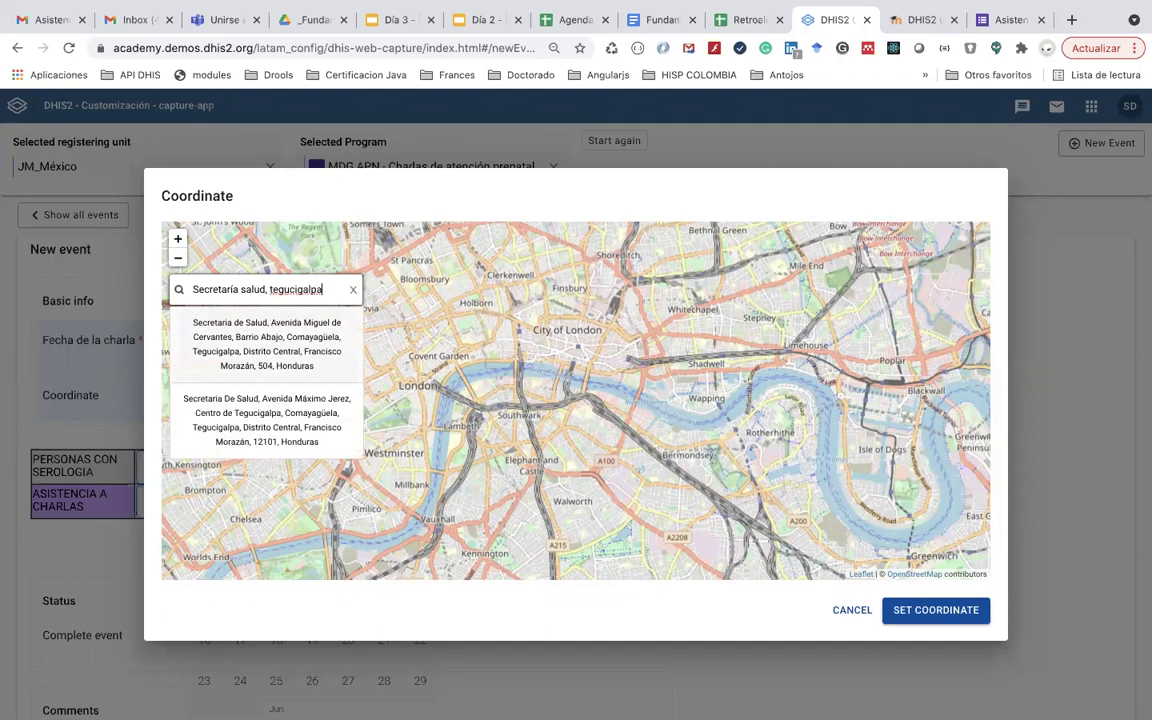
left_click(281, 358)
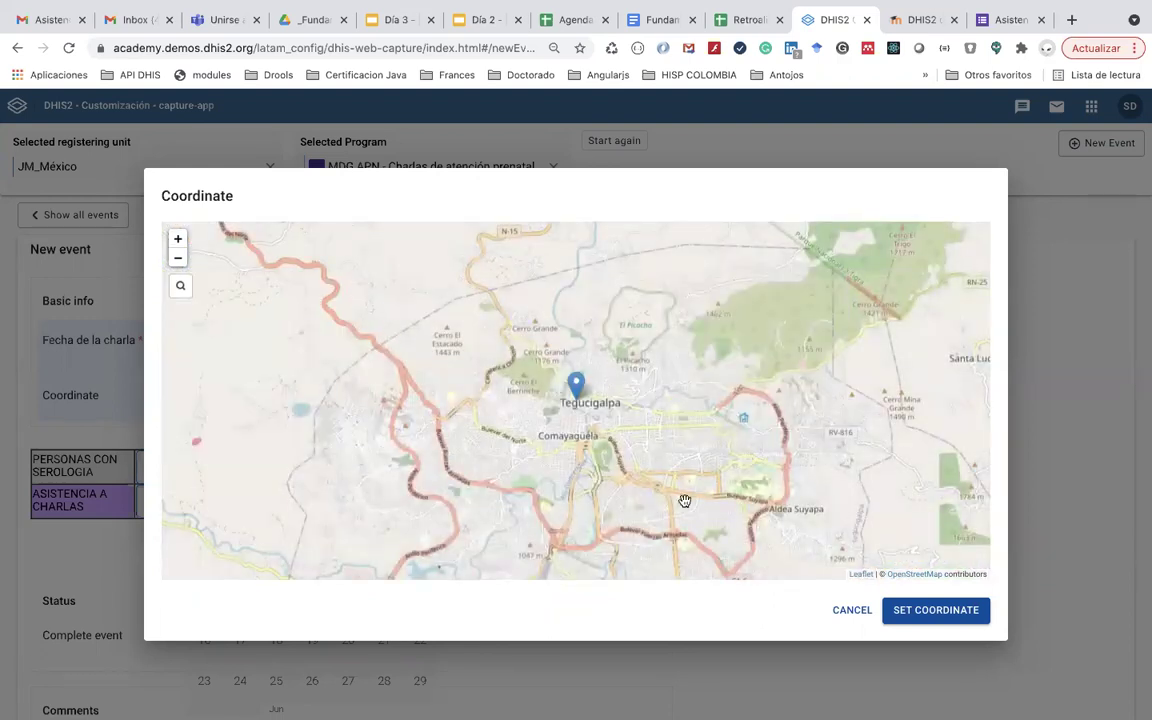
left_click(936, 610)
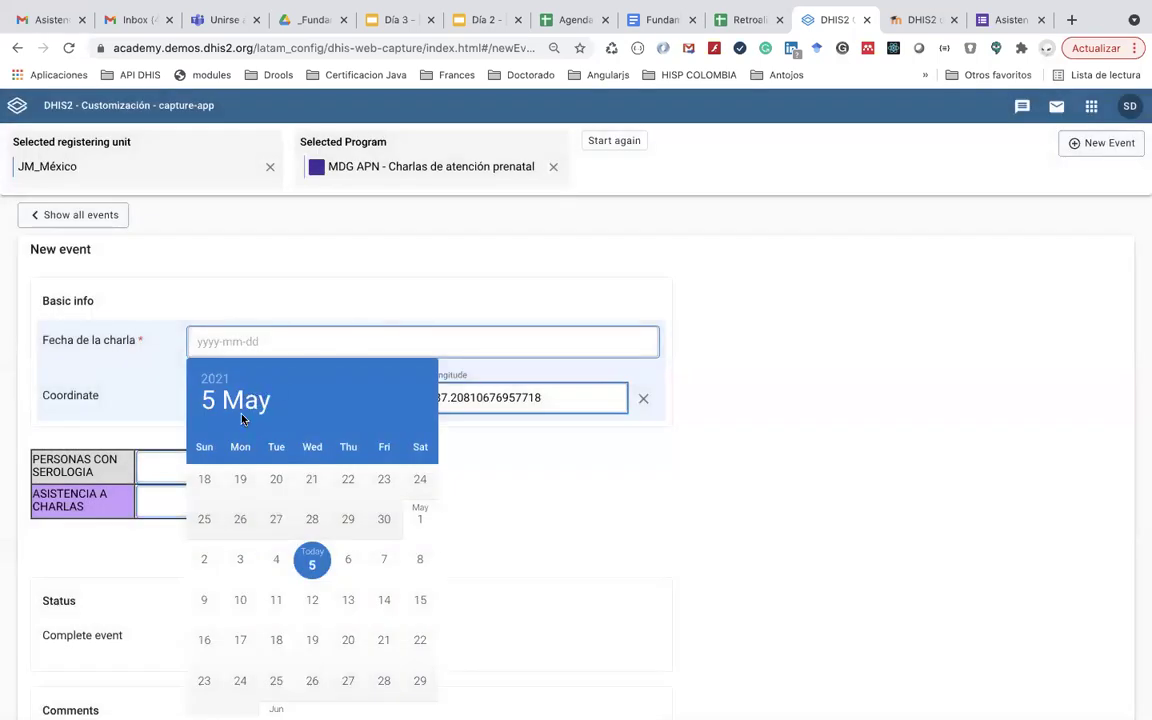
- Date the event 2021-05-05, enter 15 serology and 15 attendance, mark it complete and save
scroll(276, 520, "up", 1)
left_click(313, 590)
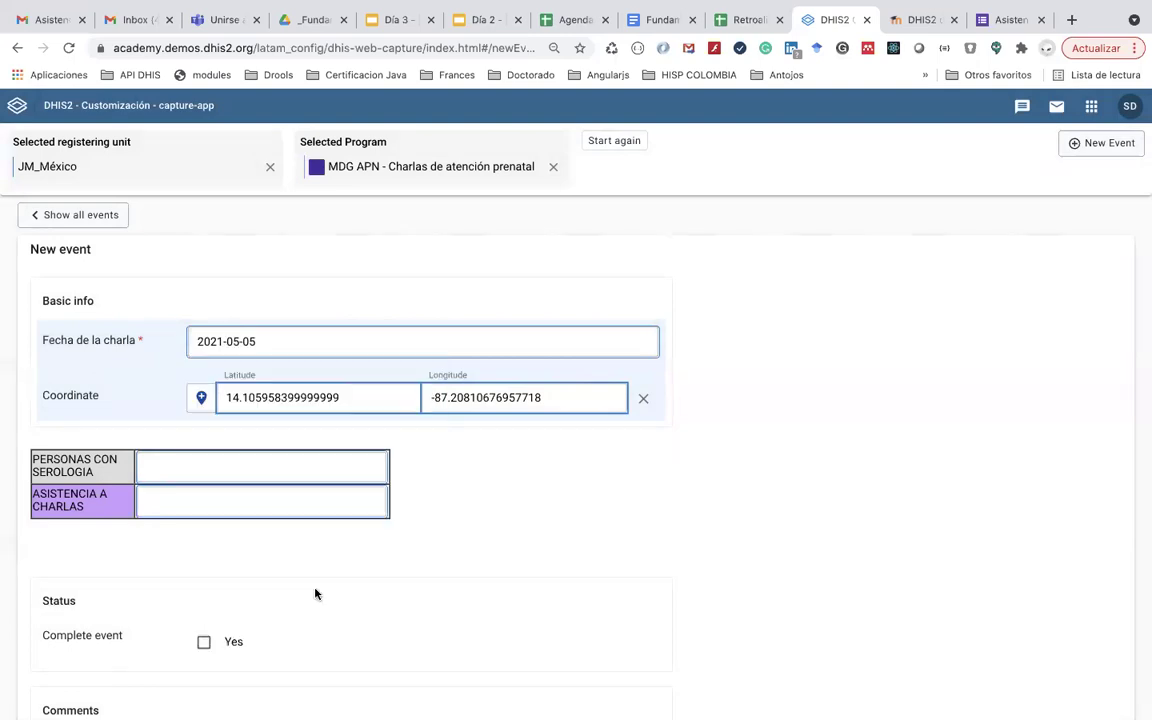
left_click(280, 462)
type("15")
left_click(270, 495)
type("15")
scroll(247, 591, "down", 3)
left_click(202, 487)
left_click(86, 645)
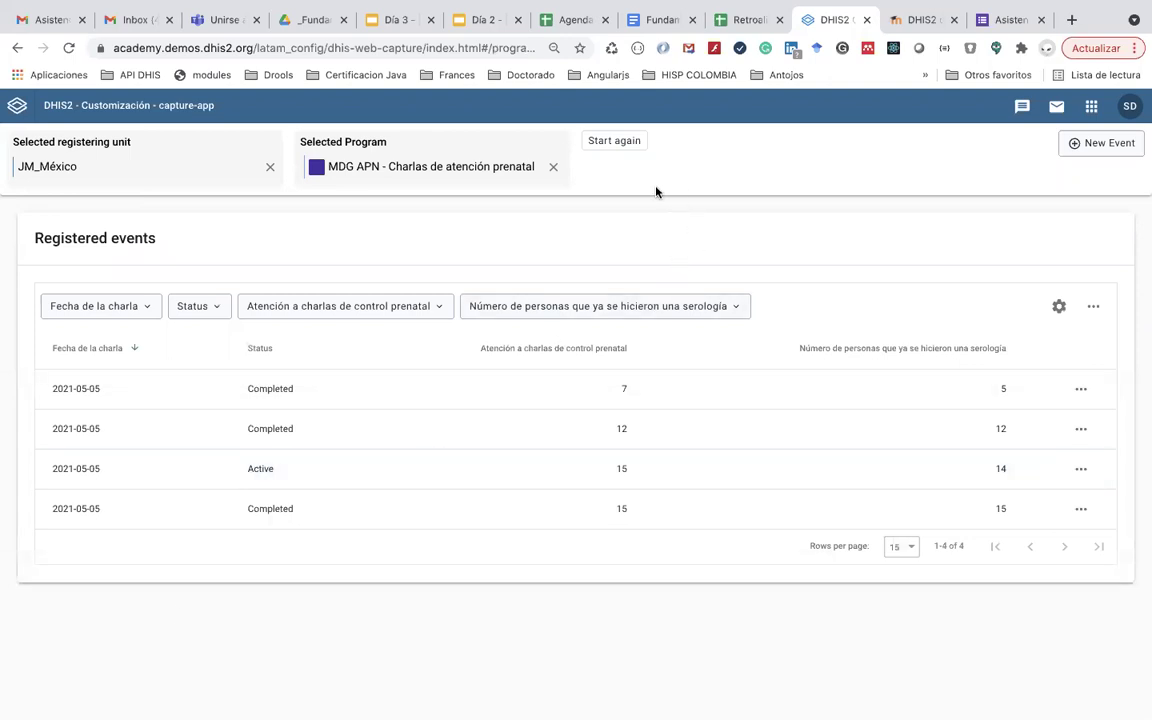
key("super+Tab")
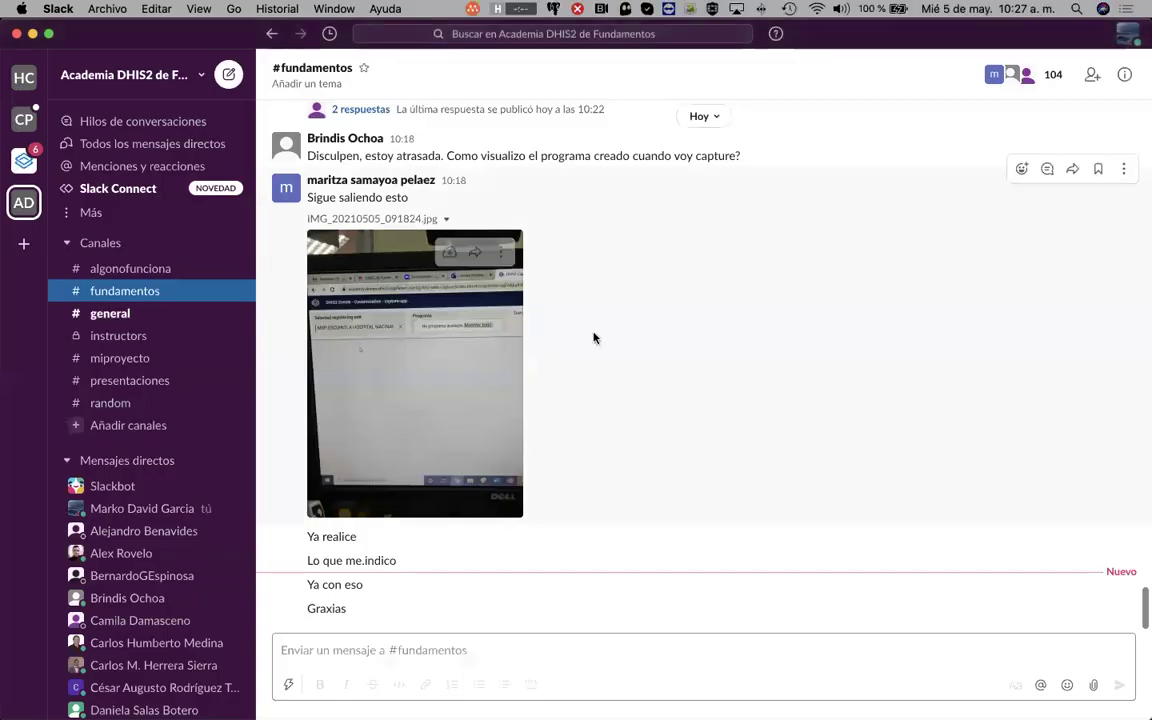
- Read the #general channel questions in Slack, then switch back to DHIS2
left_click(108, 314)
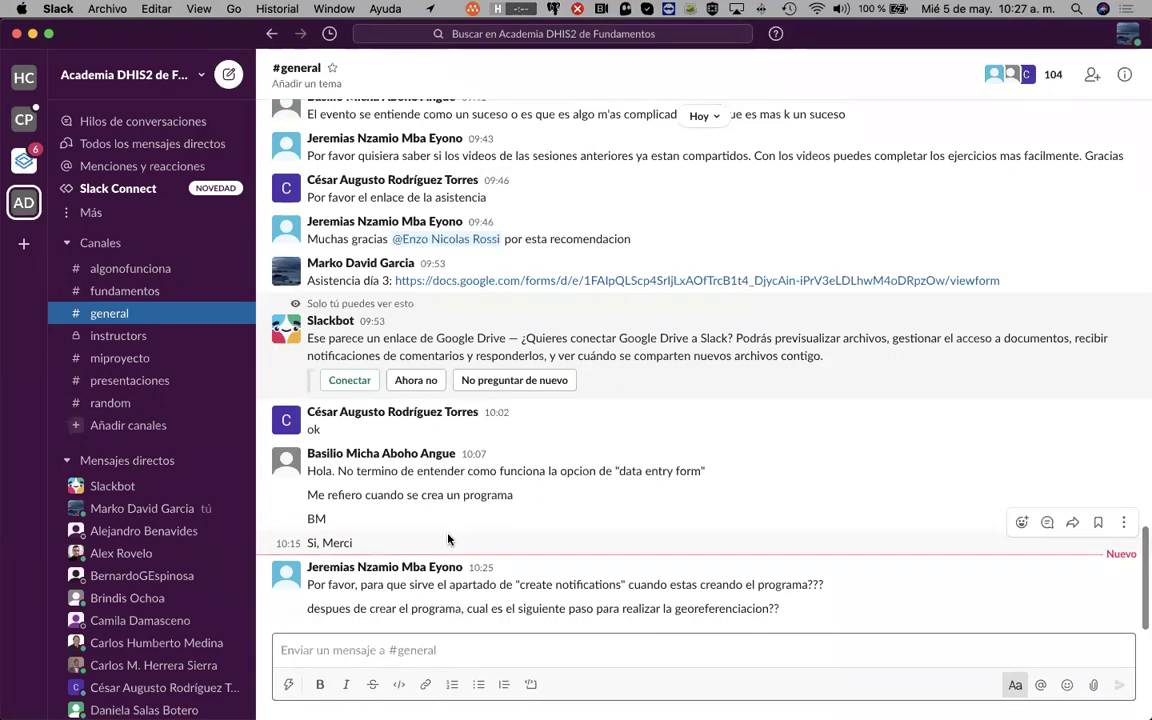
key("super+Tab")
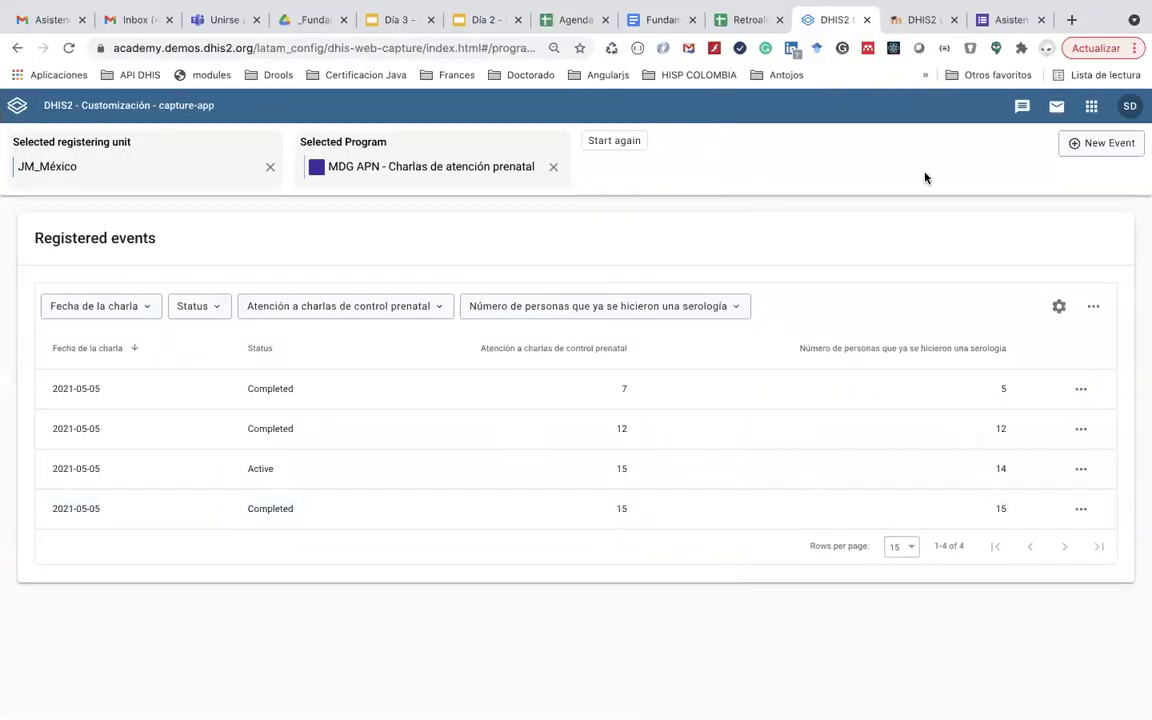
- Find and open the Maintenance app through the DHIS2 apps search
left_click(1092, 106)
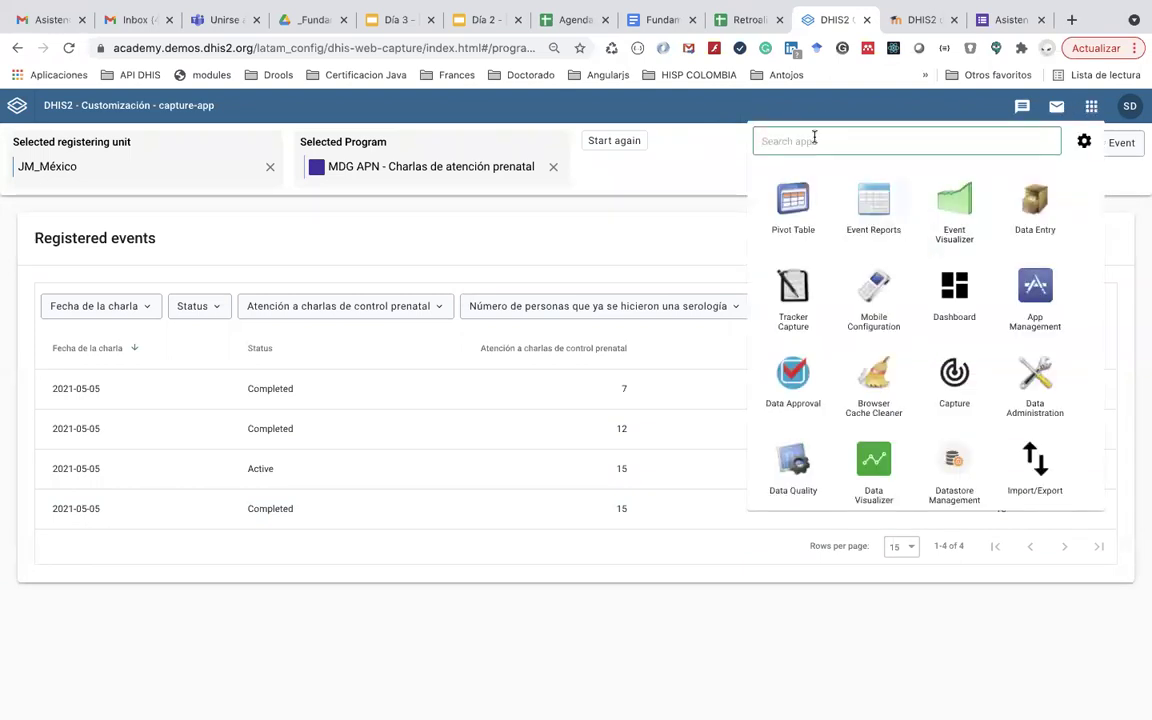
type("main")
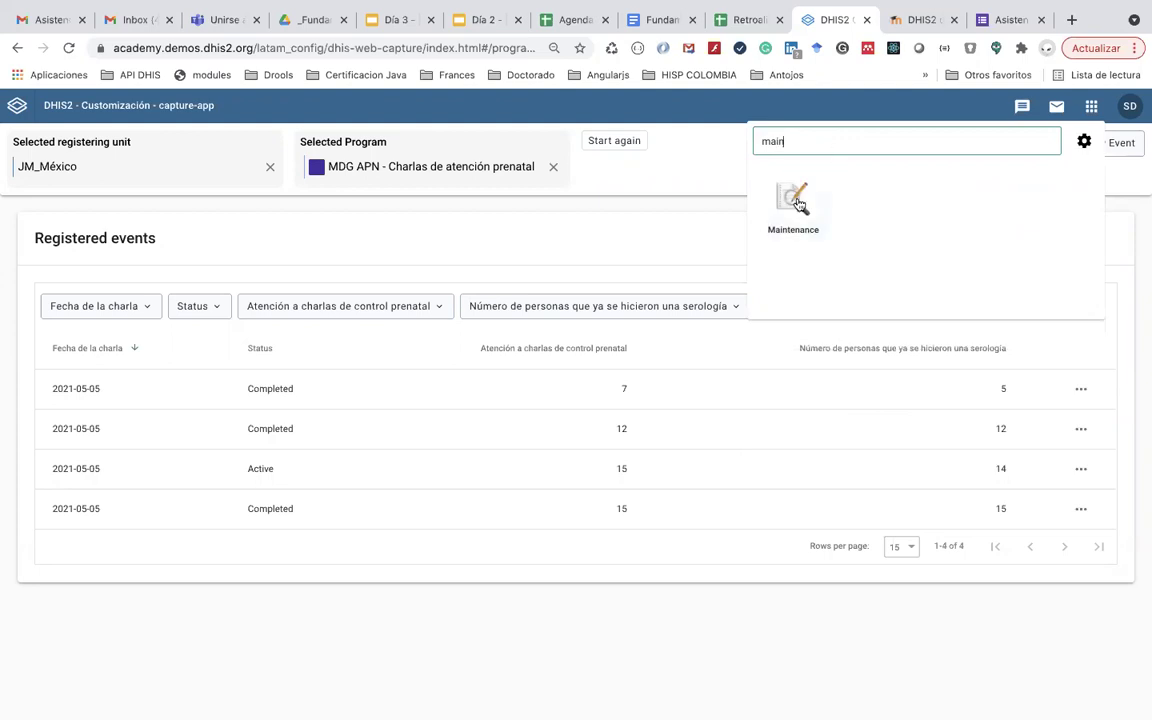
left_click(795, 200)
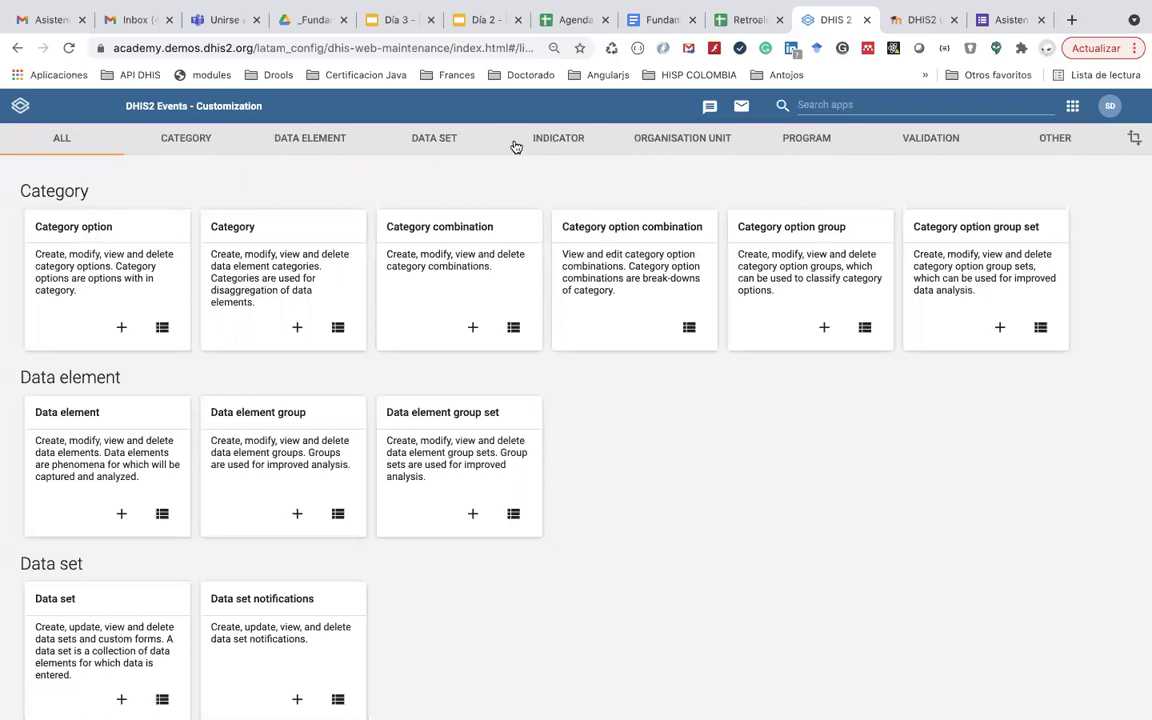
- Open the MDG - Charlas control prenatal program for editing from the program list
left_click(800, 139)
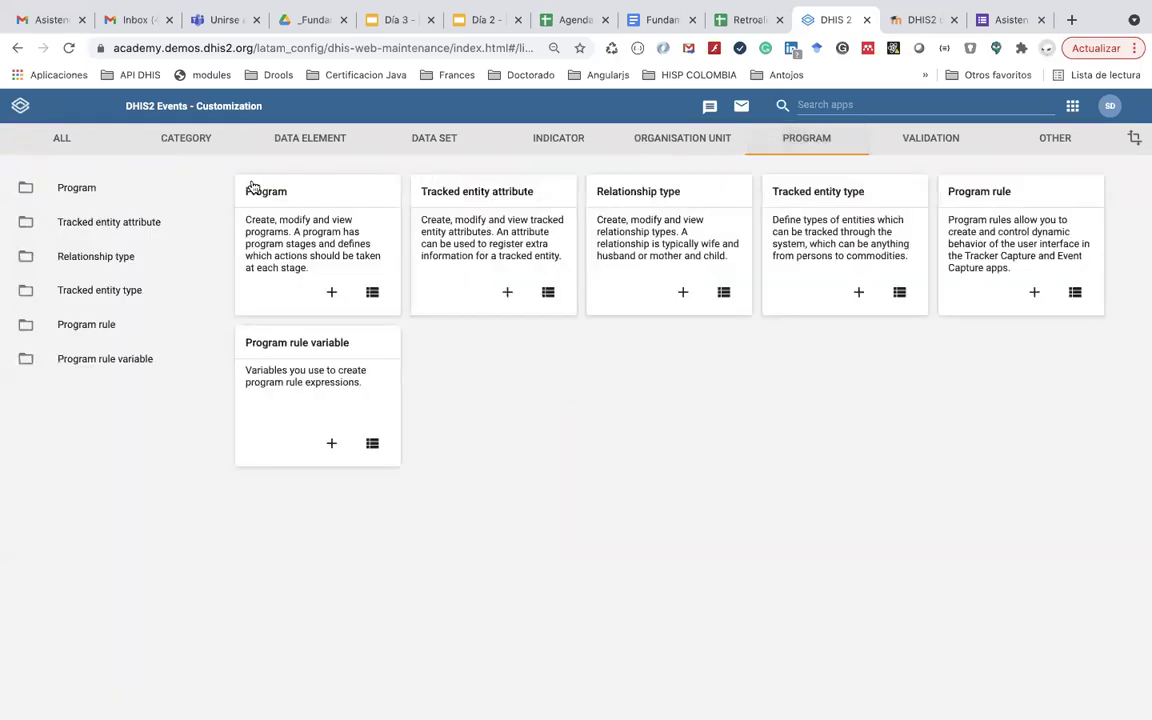
left_click(252, 190)
left_click(280, 253)
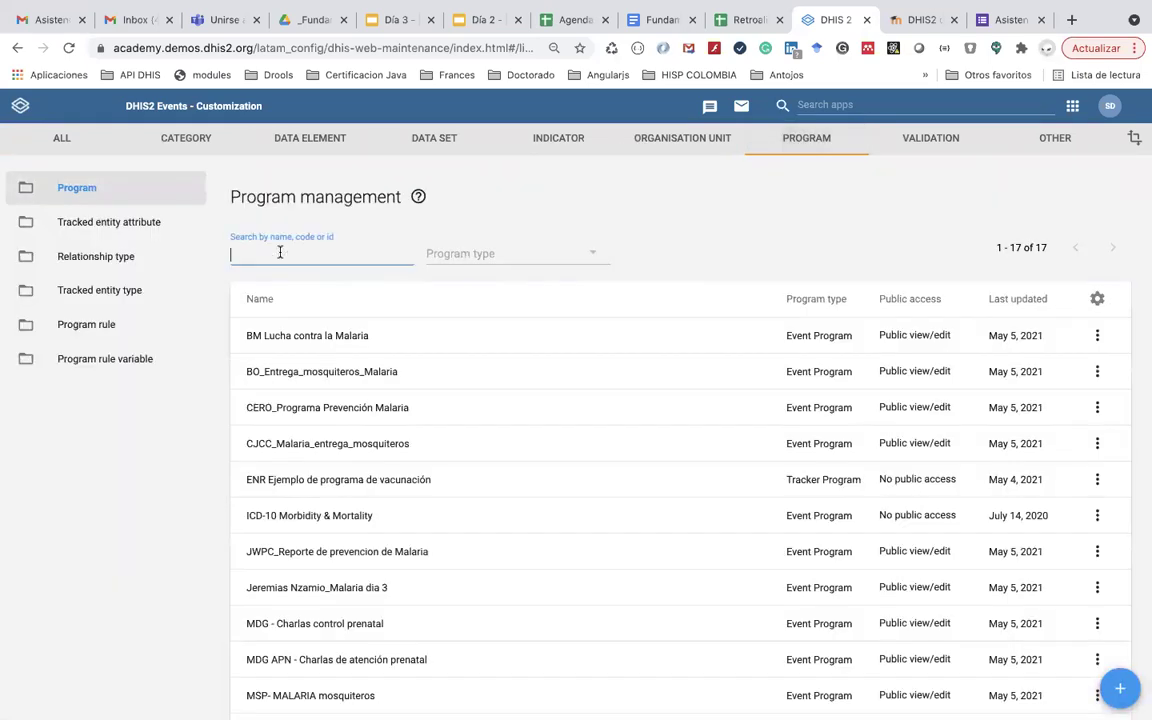
scroll(359, 580, "down", 3)
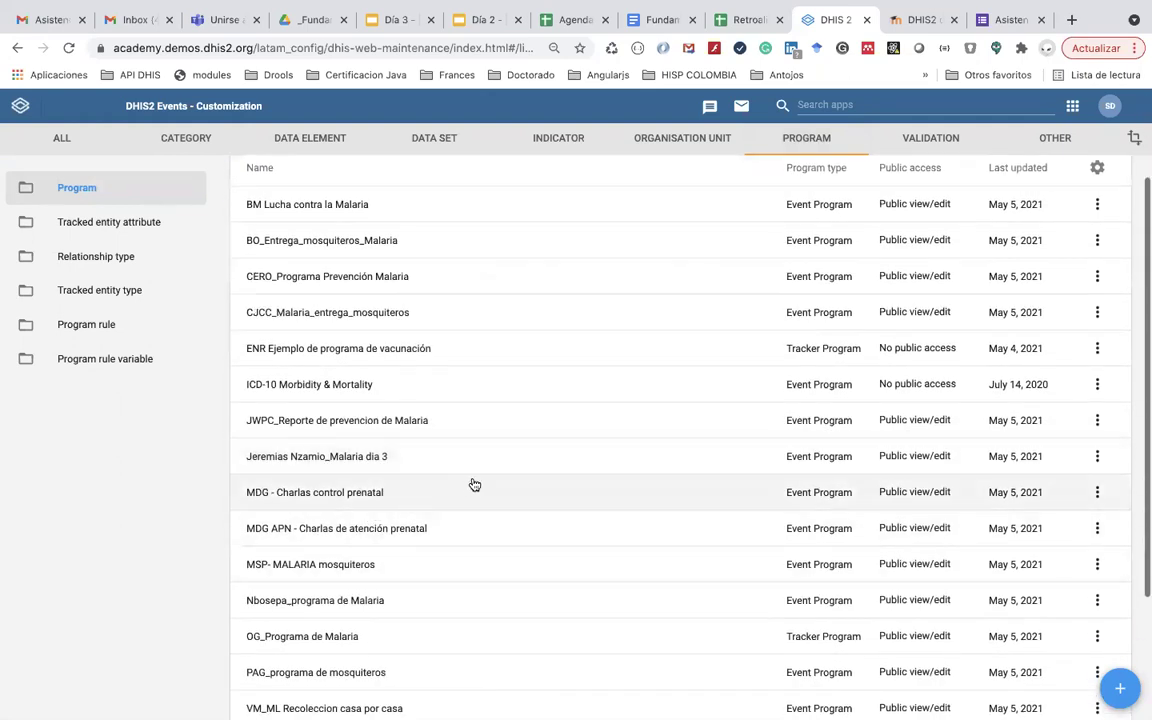
left_click(1095, 493)
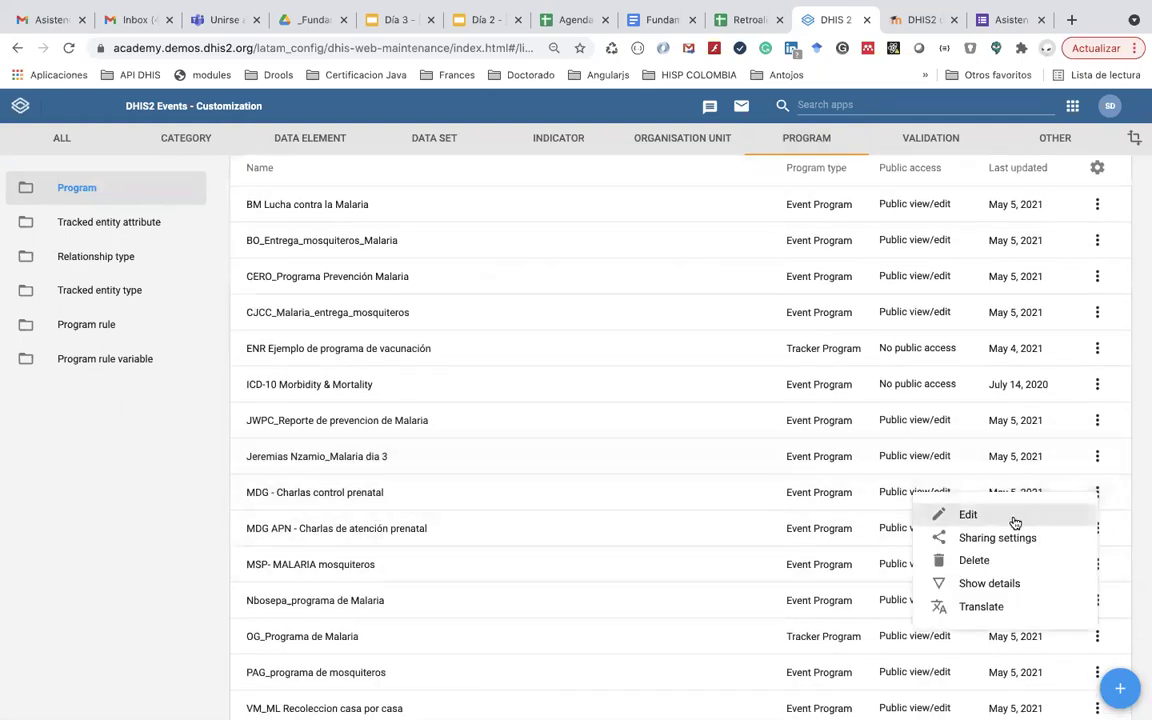
left_click(1013, 521)
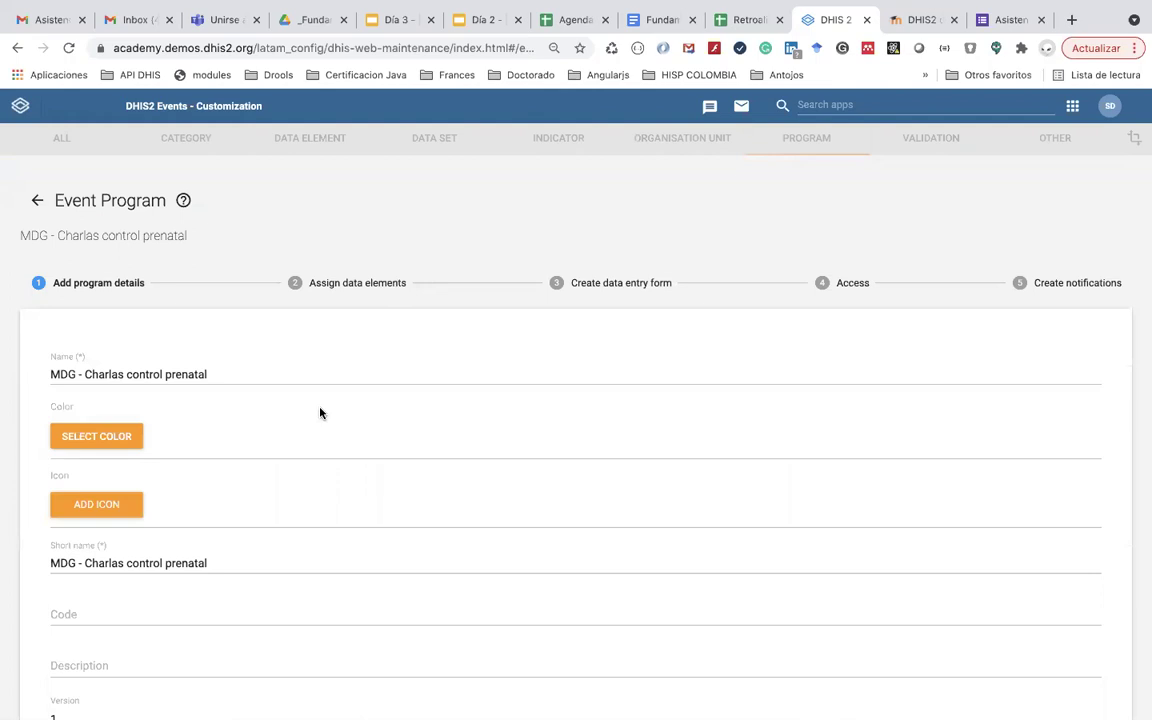
- Review its data elements and empty notifications step, then save to exit with no changes
scroll(320, 412, "down", 5)
scroll(262, 558, "down", 1)
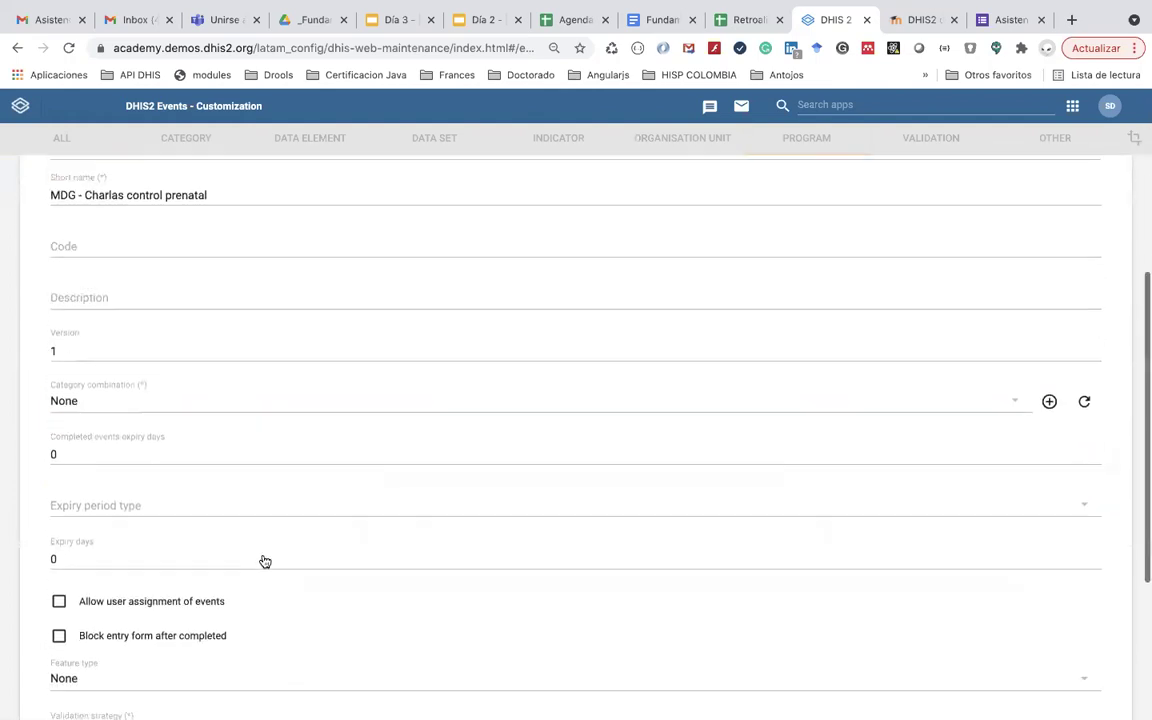
scroll(265, 561, "down", 4)
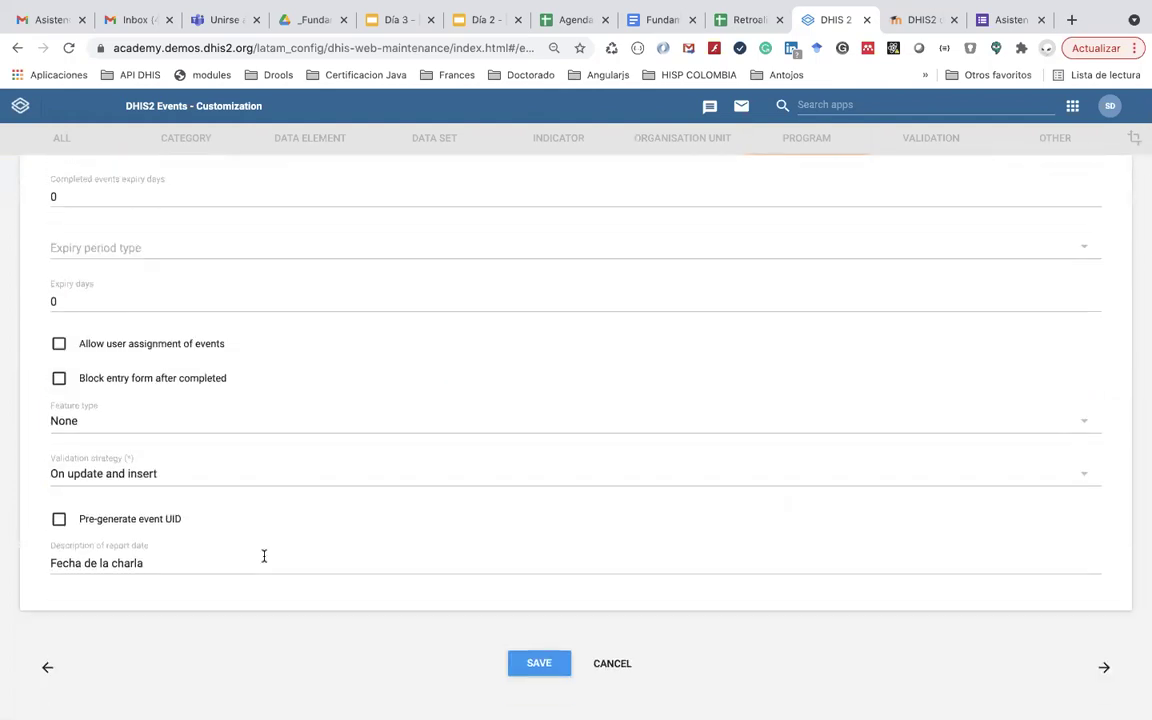
scroll(263, 555, "up", 10)
left_click(328, 294)
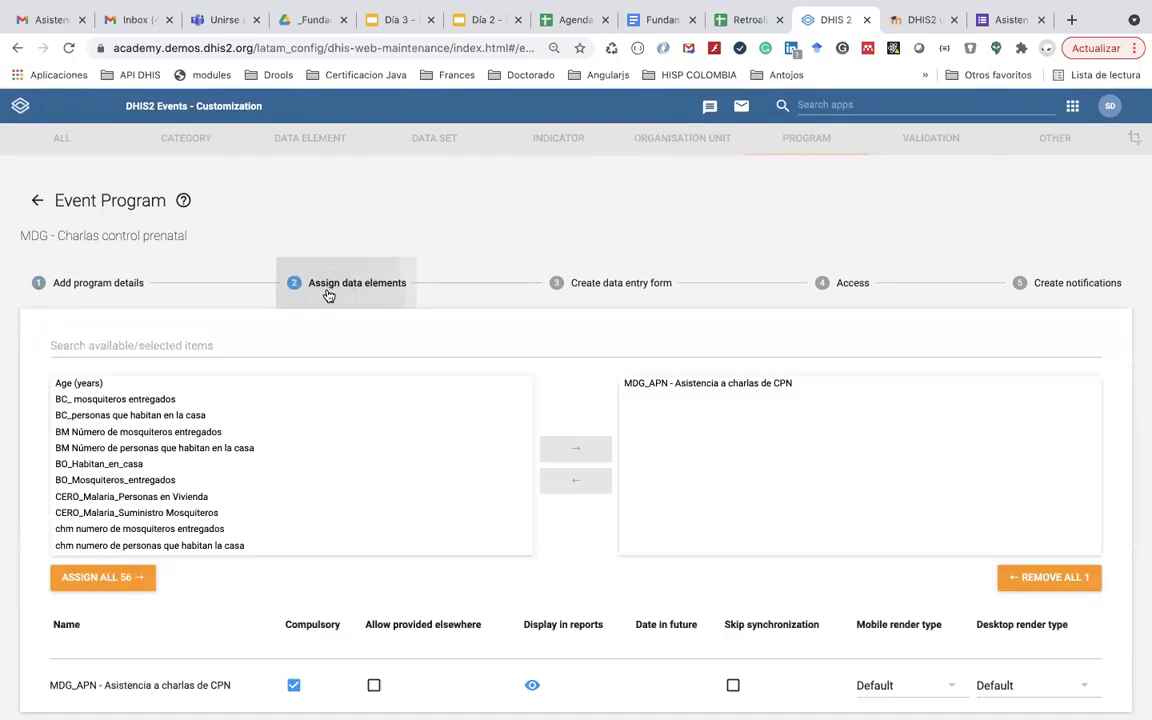
scroll(459, 360, "down", 2)
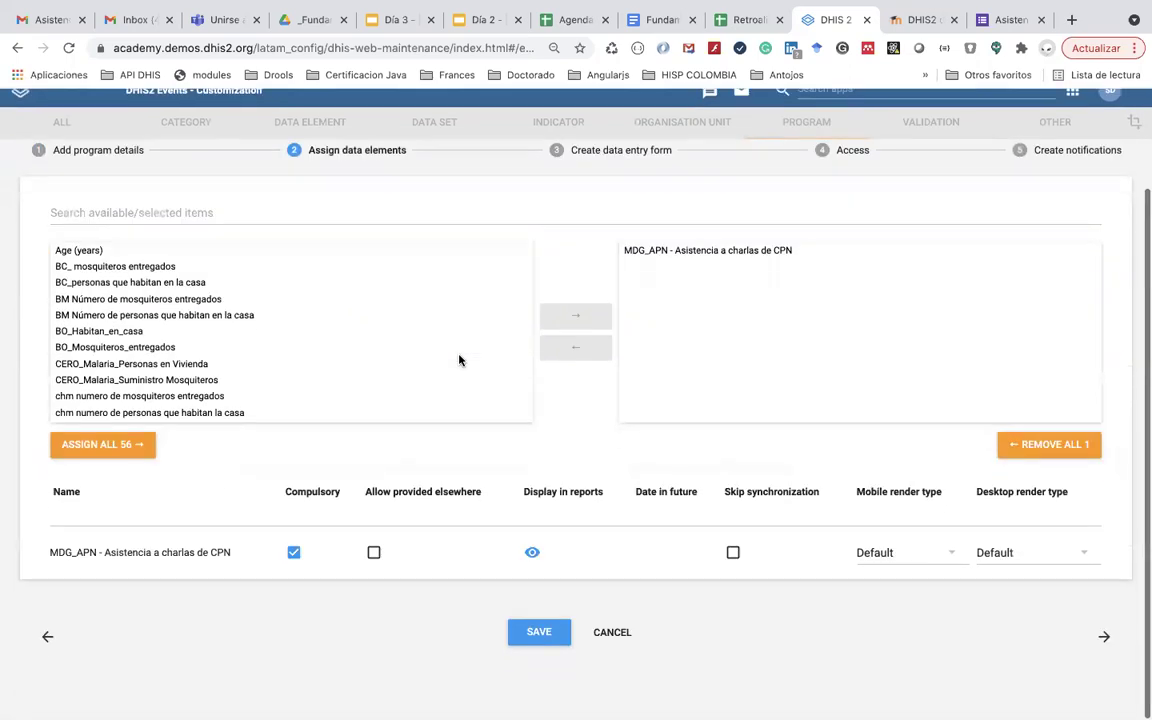
scroll(459, 358, "up", 3)
left_click(121, 286)
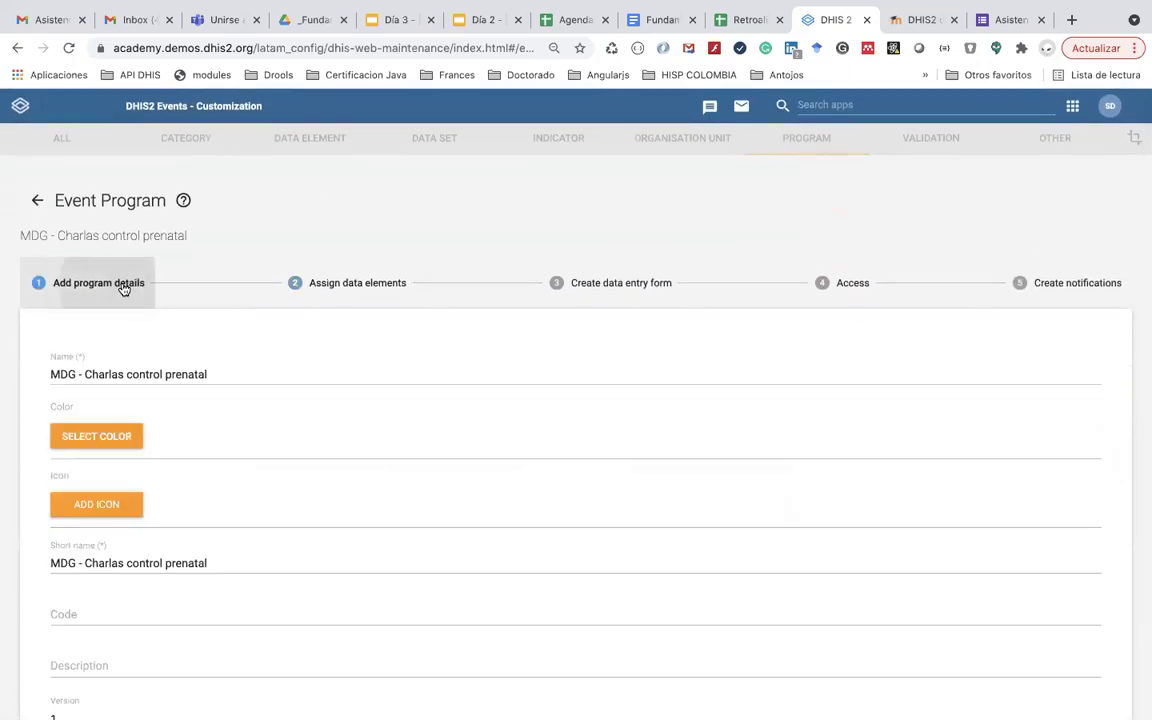
left_click(1050, 283)
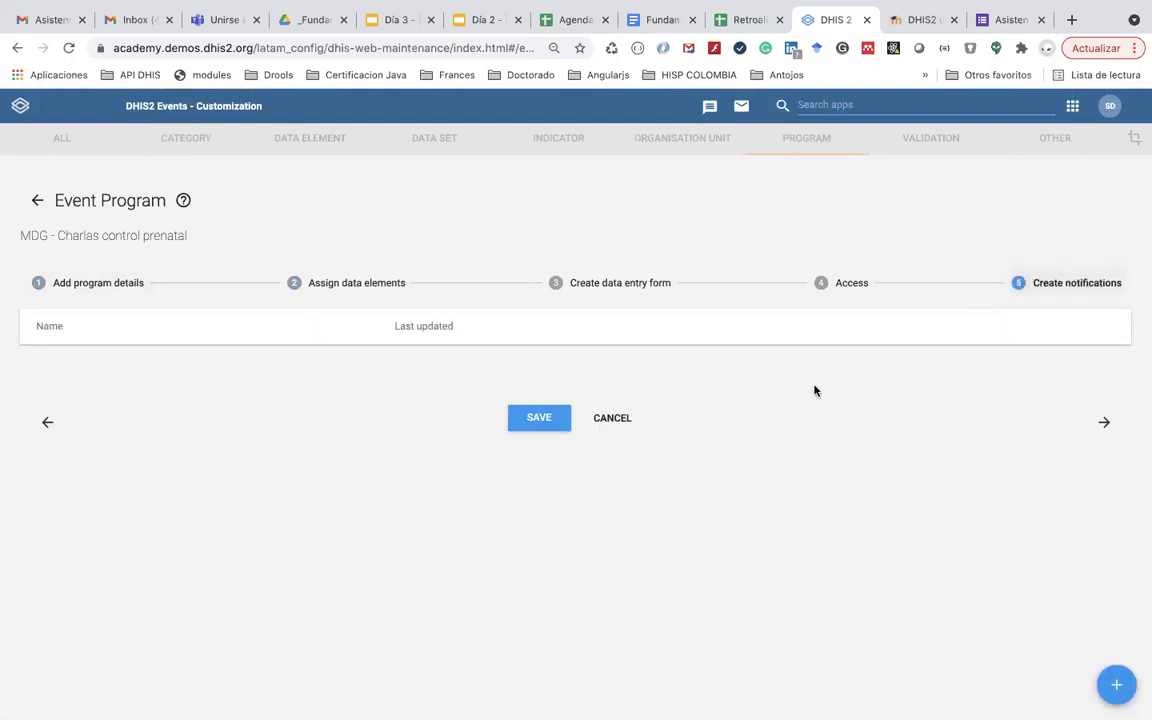
left_click(550, 418)
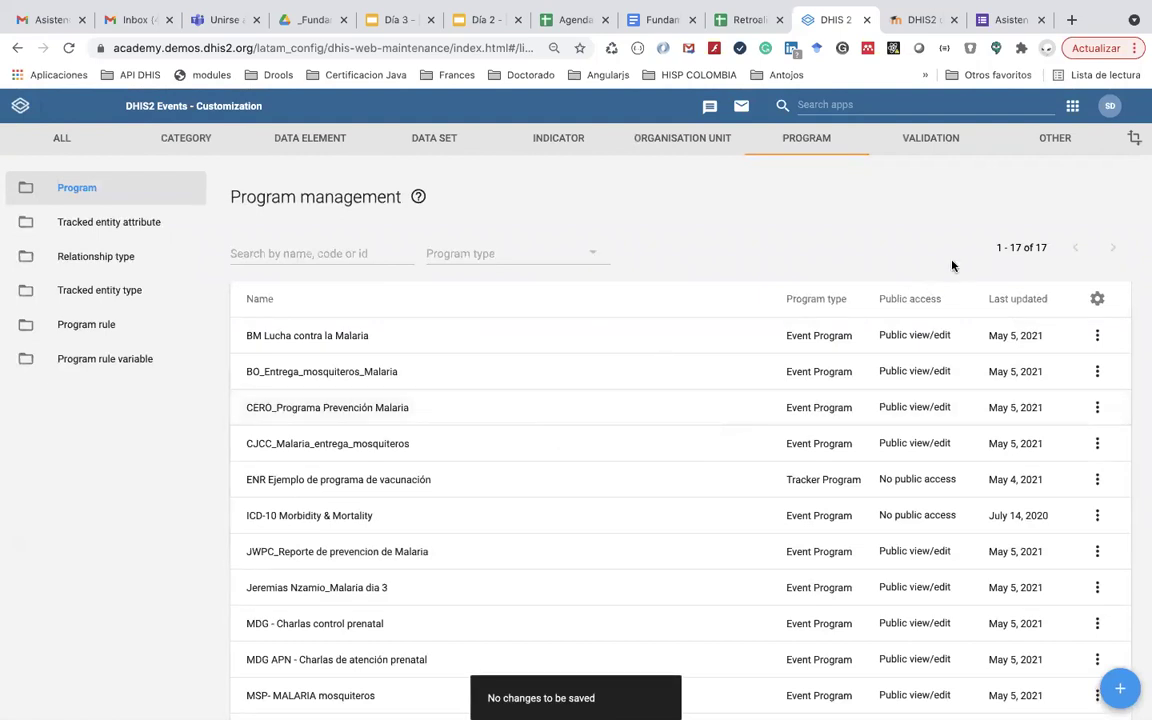
- Open MDG - Charlas control prenatal through the Program app and add a new notification
left_click(902, 106)
type("pro")
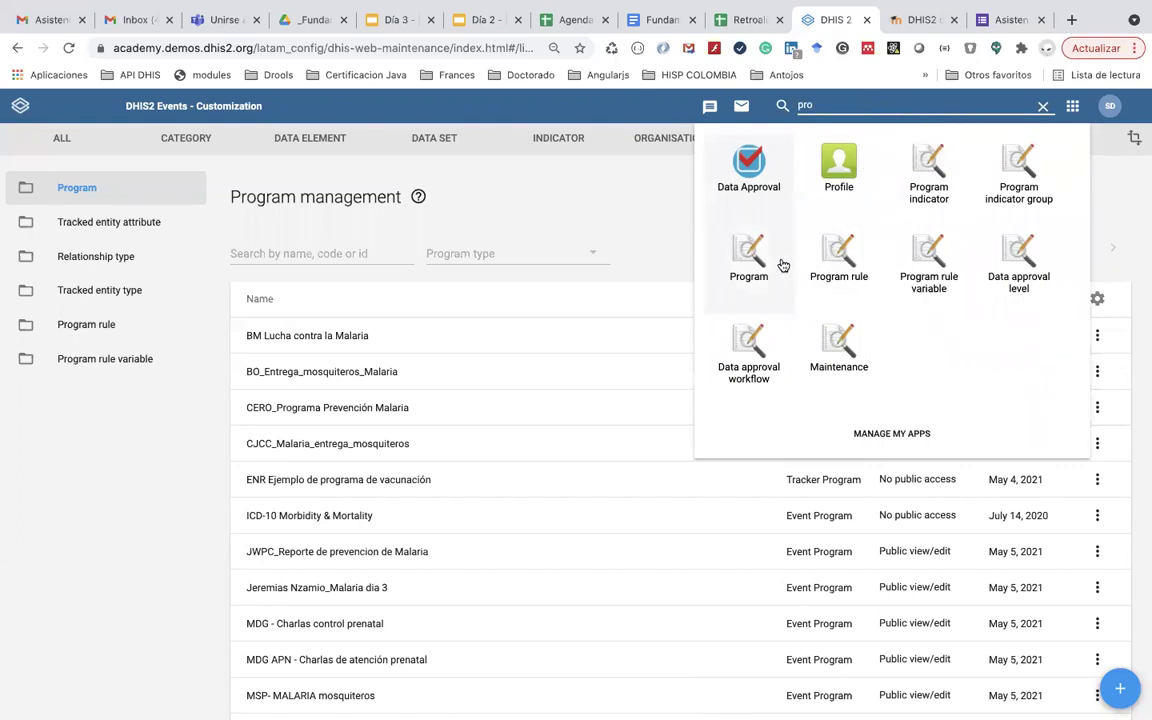
left_click(773, 261)
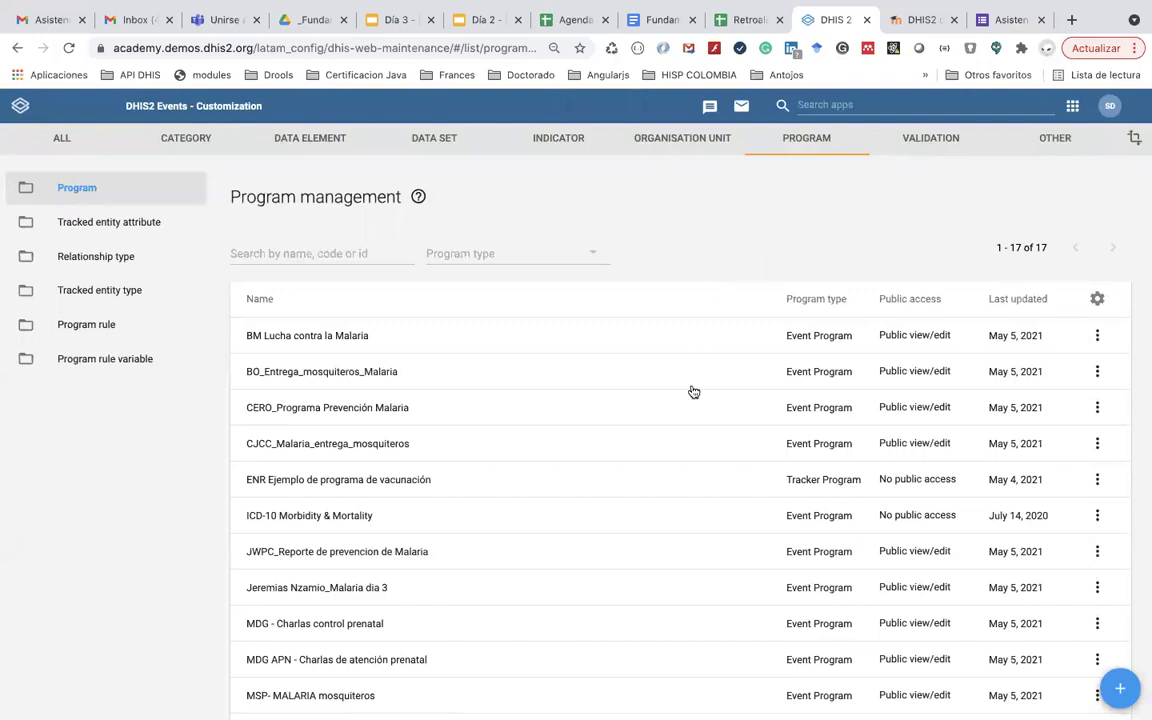
scroll(692, 391, "down", 1)
scroll(645, 430, "down", 1)
scroll(311, 332, "up", 2)
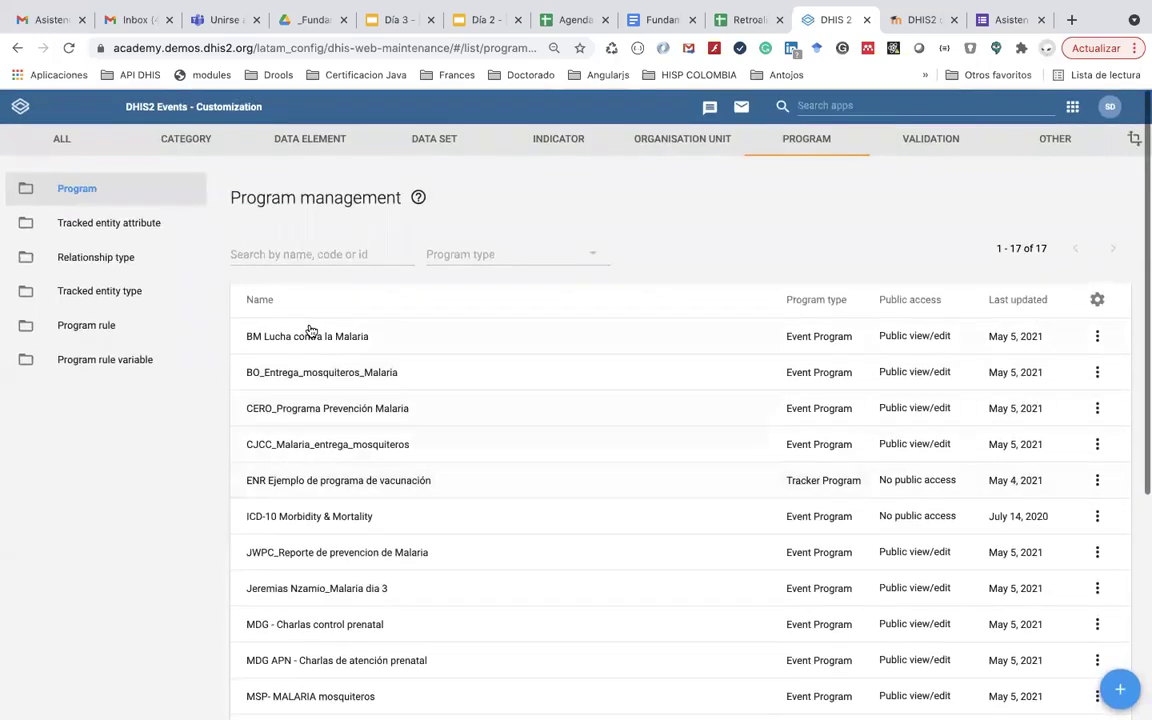
scroll(379, 502, "down", 6)
scroll(378, 500, "up", 3)
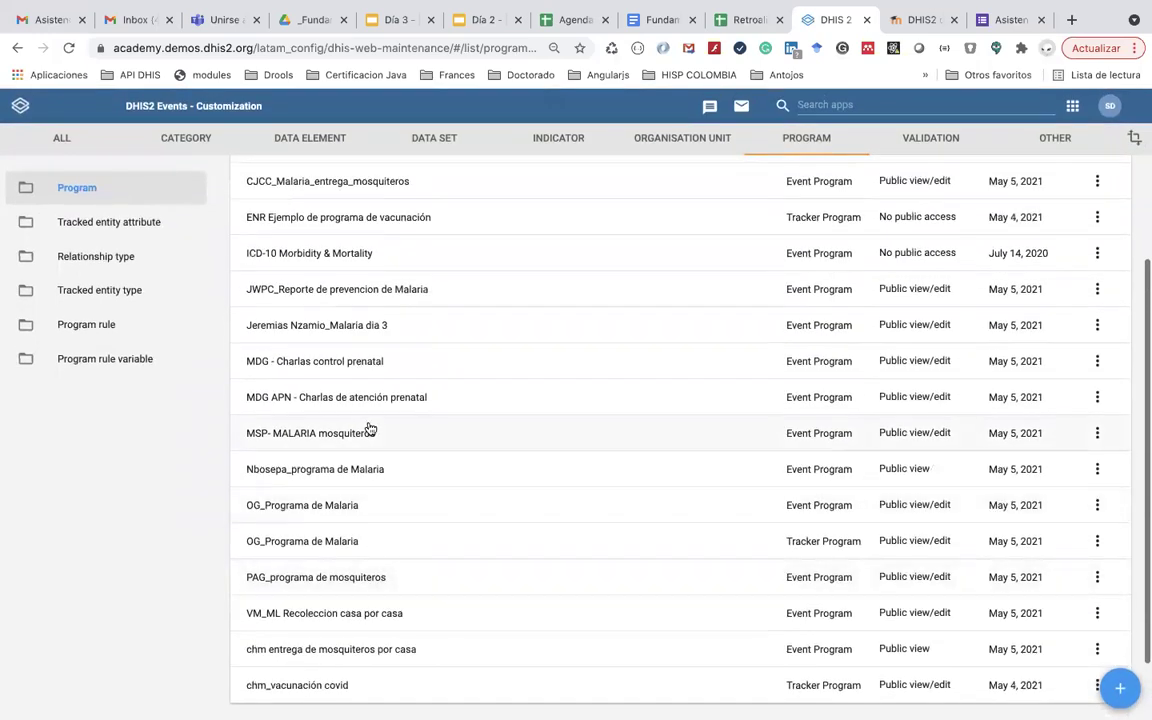
left_click(380, 366)
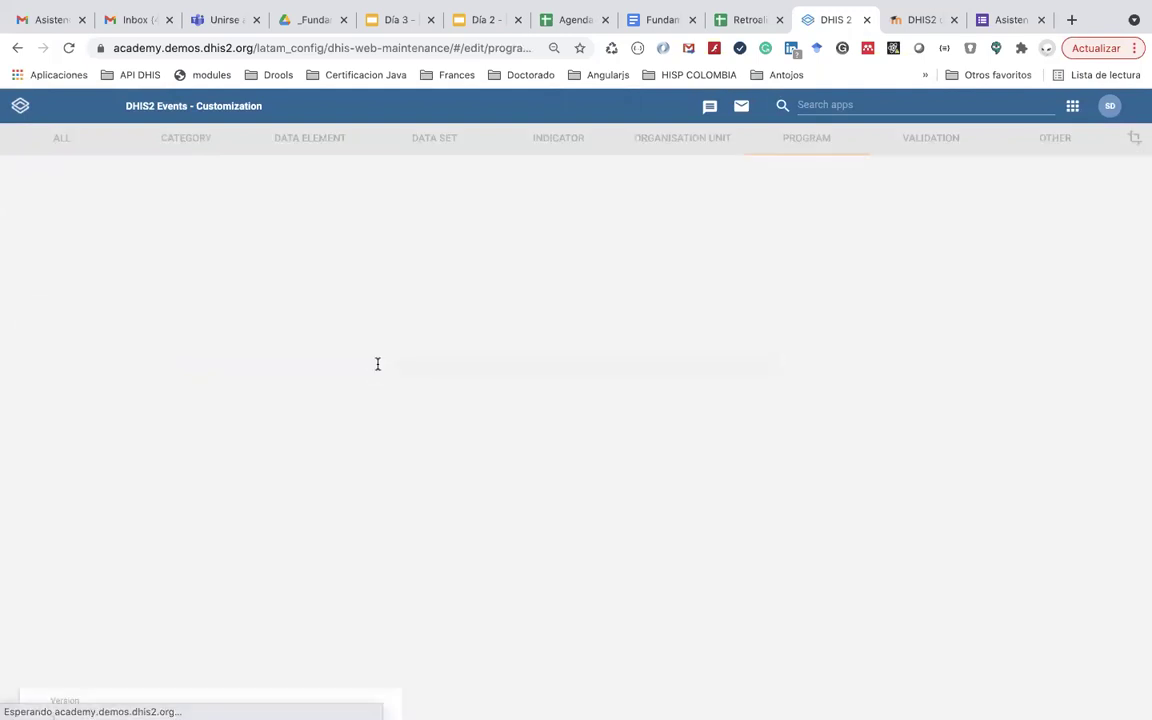
left_click(1020, 285)
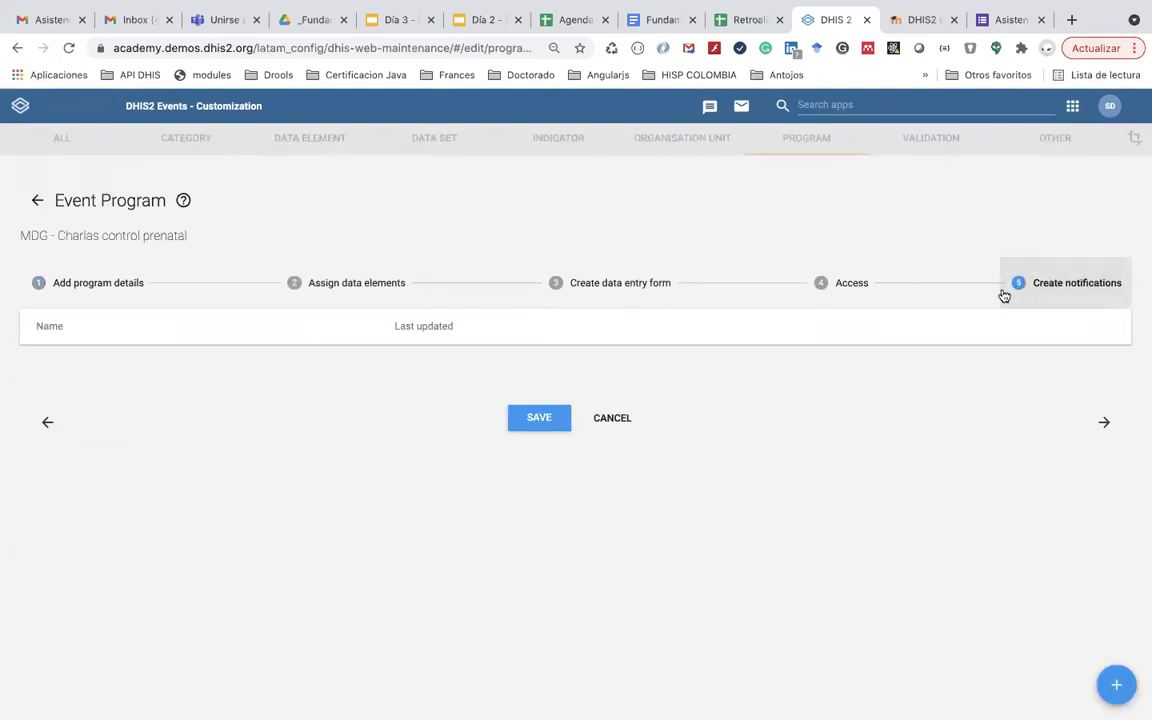
left_click(1116, 684)
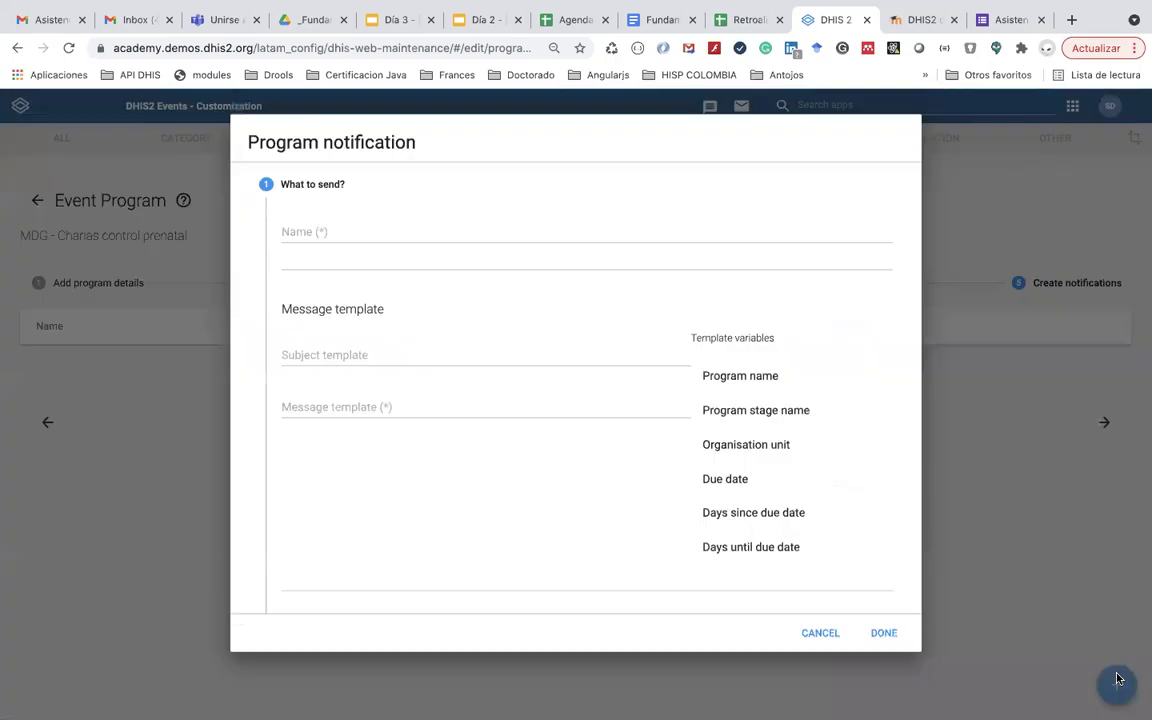
- Review the notification form, keeping Program stage completion as trigger and Users at Organisation Unit as recipient
left_click(438, 261)
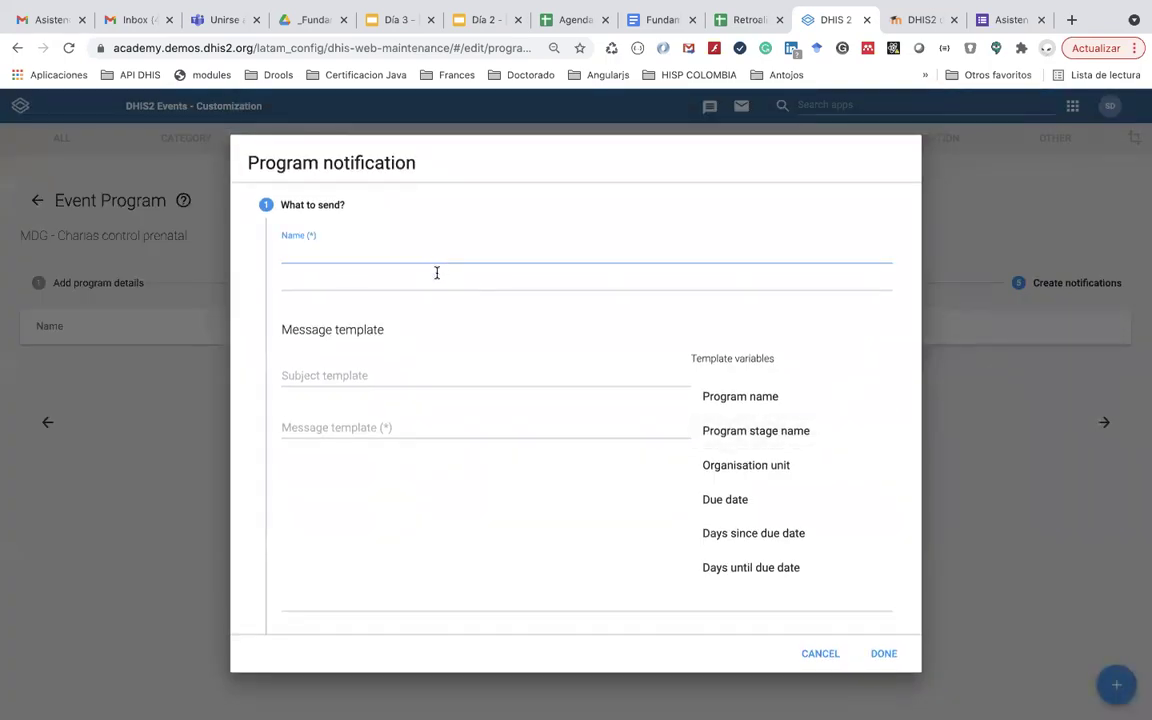
left_click(500, 418)
left_click(401, 247)
scroll(422, 404, "down", 3)
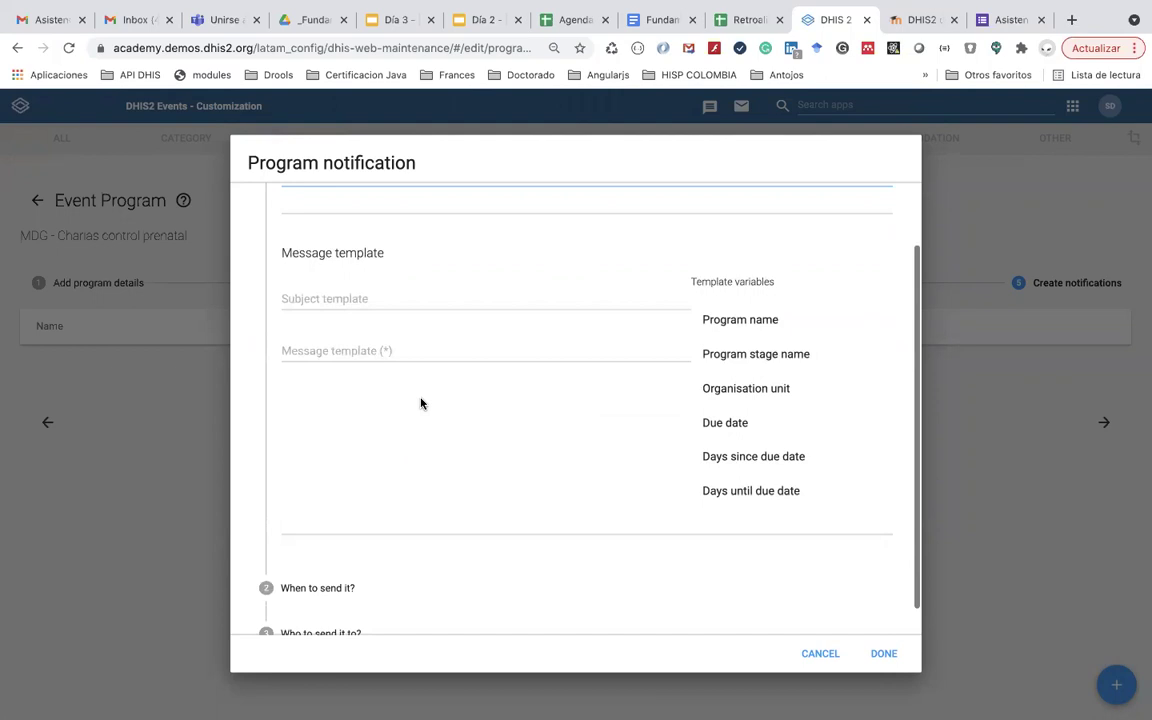
left_click(321, 559)
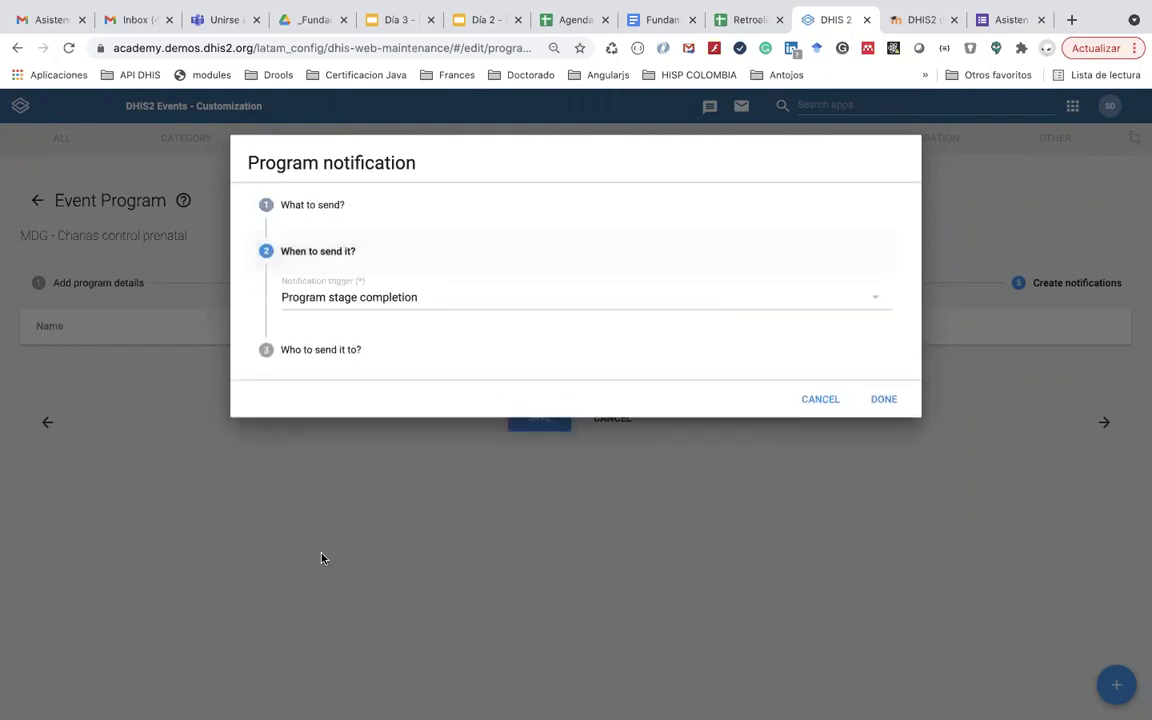
left_click(365, 303)
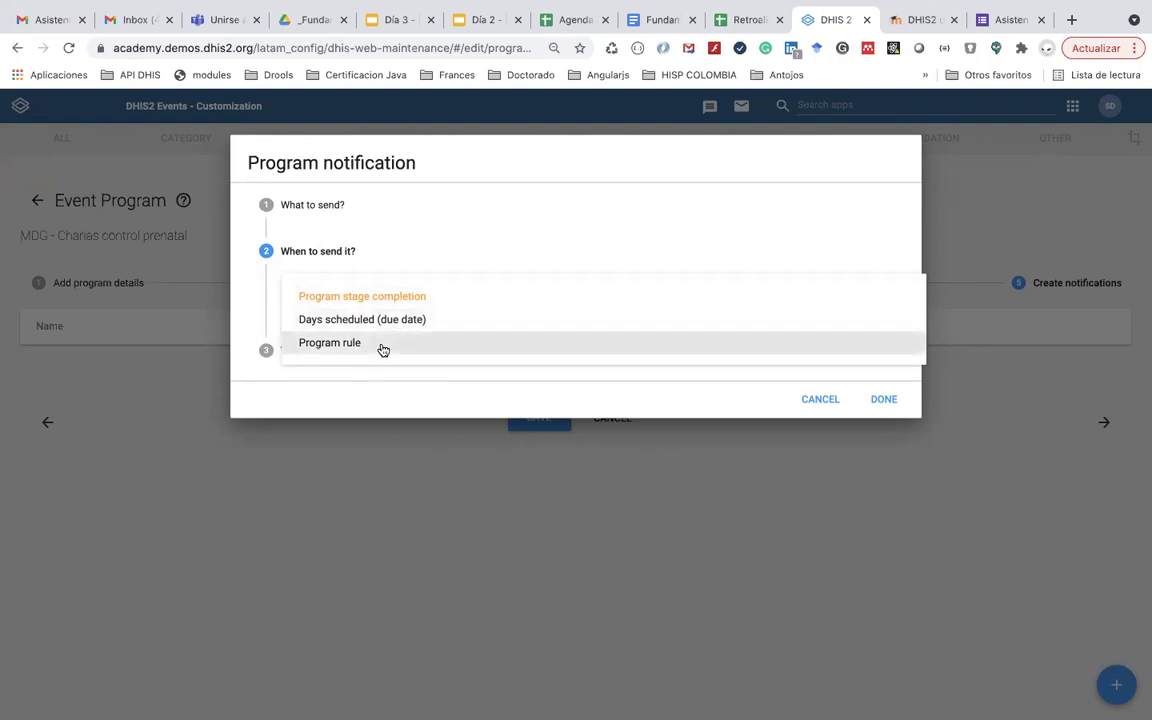
left_click(355, 371)
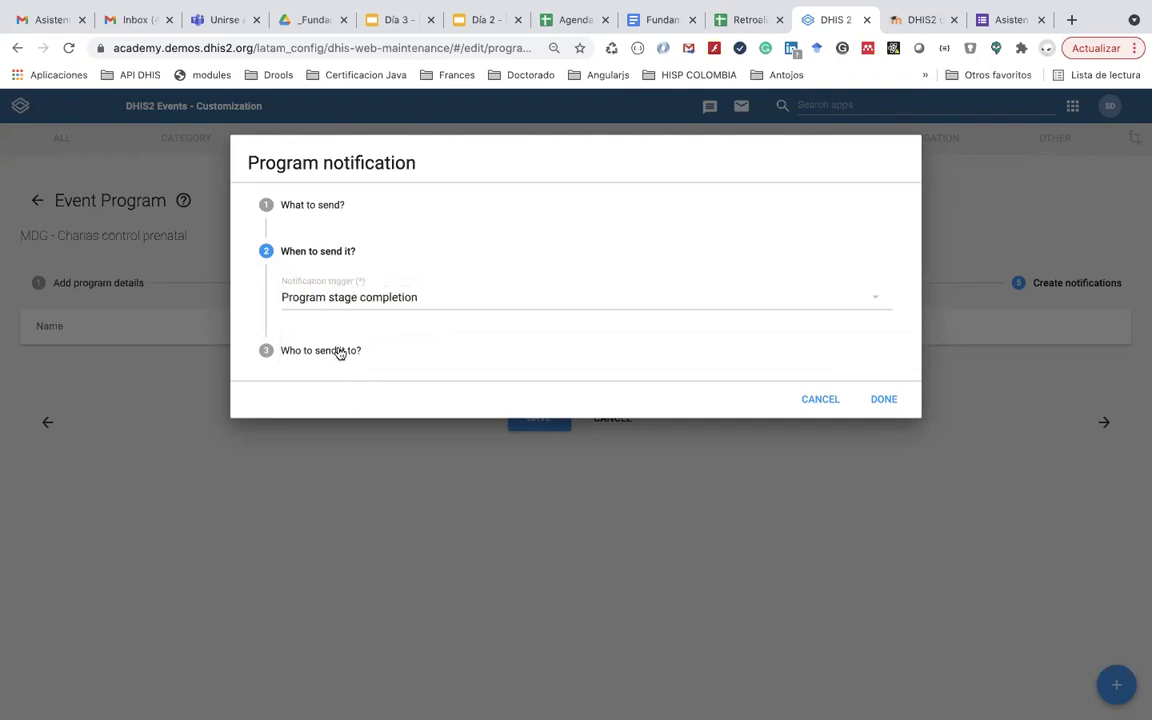
left_click(340, 352)
left_click(372, 345)
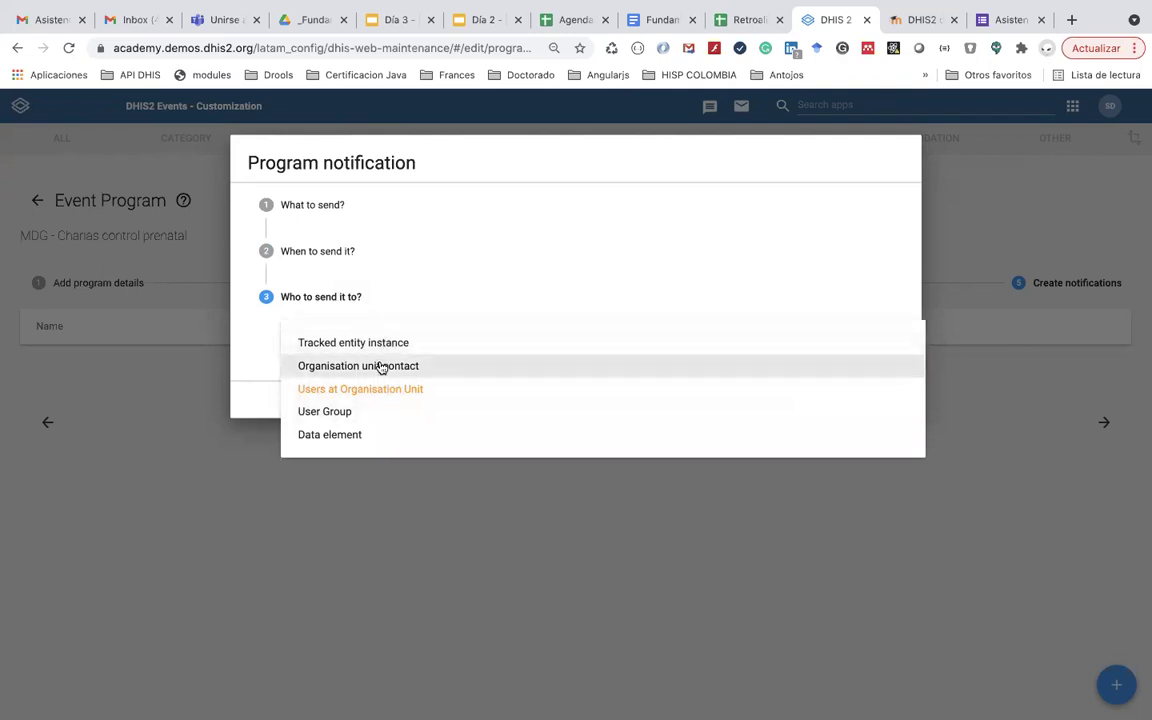
left_click(273, 386)
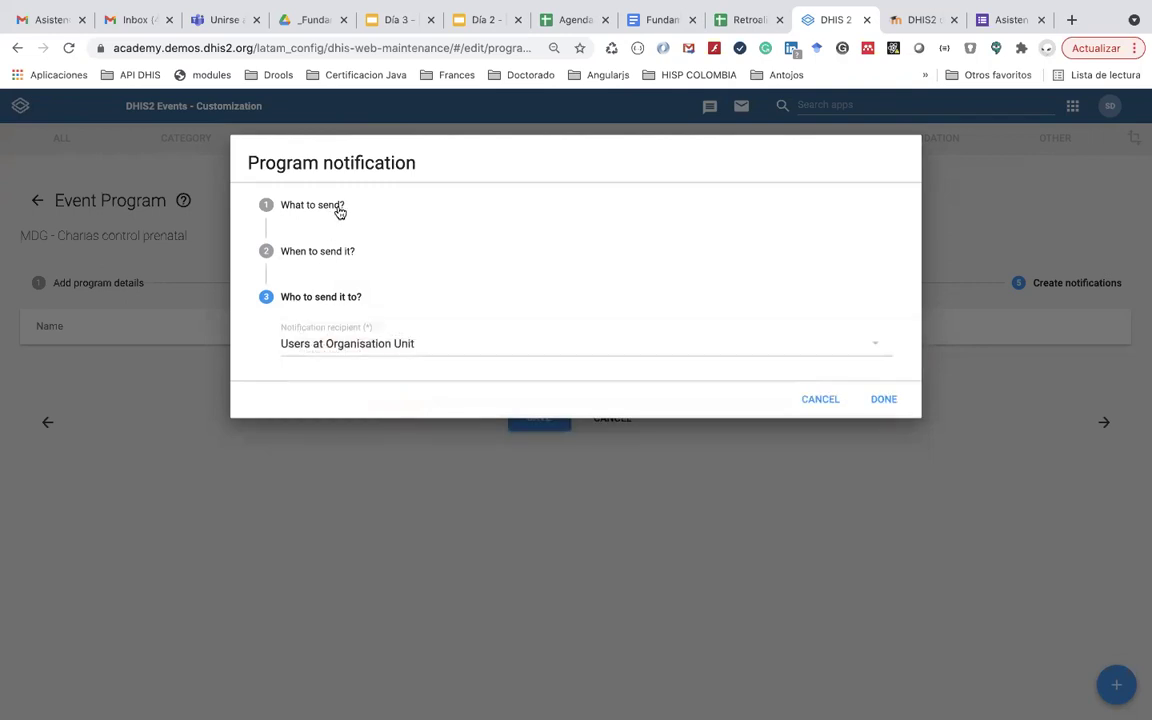
left_click(340, 208)
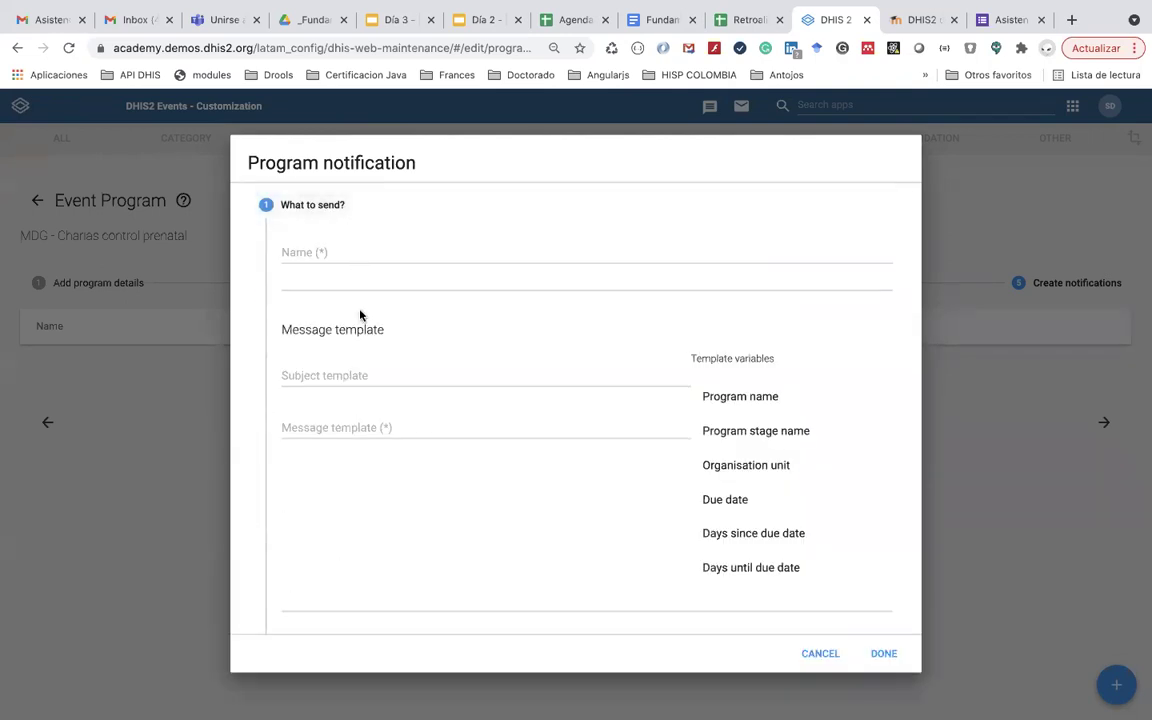
scroll(360, 314, "down", 2)
scroll(360, 312, "up", 2)
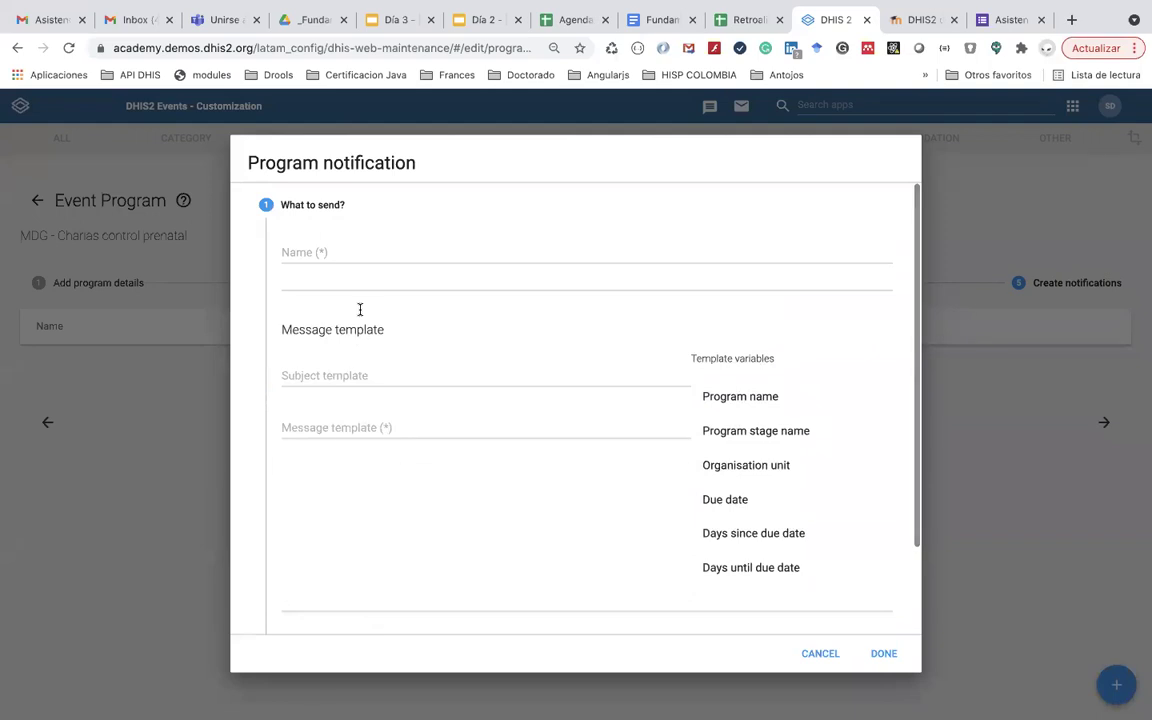
scroll(360, 312, "down", 2)
scroll(360, 314, "up", 2)
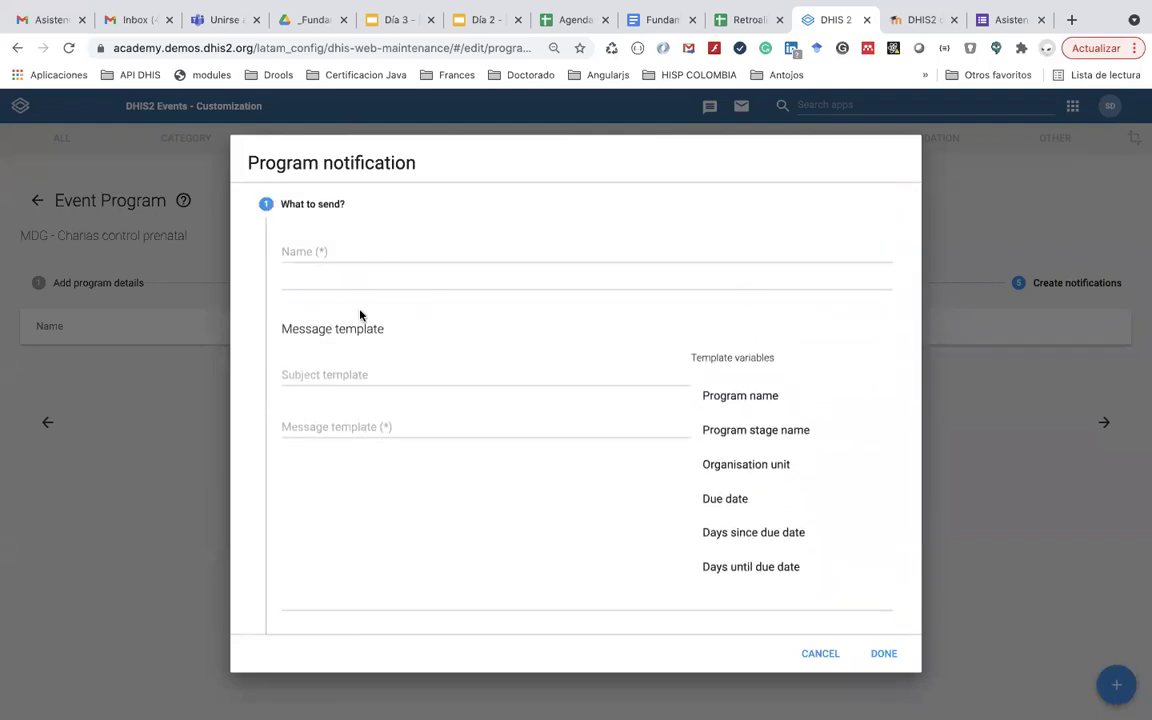
scroll(360, 314, "down", 2)
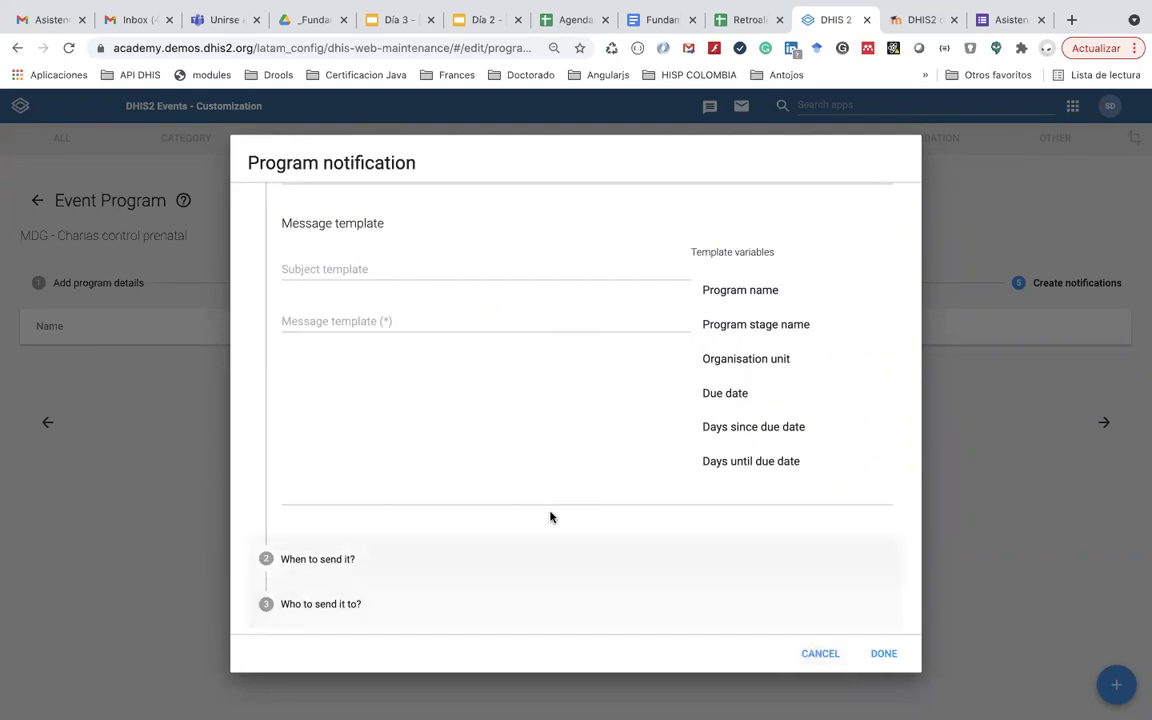
scroll(640, 417, "up", 2)
left_click(481, 244)
scroll(481, 244, "down", 2)
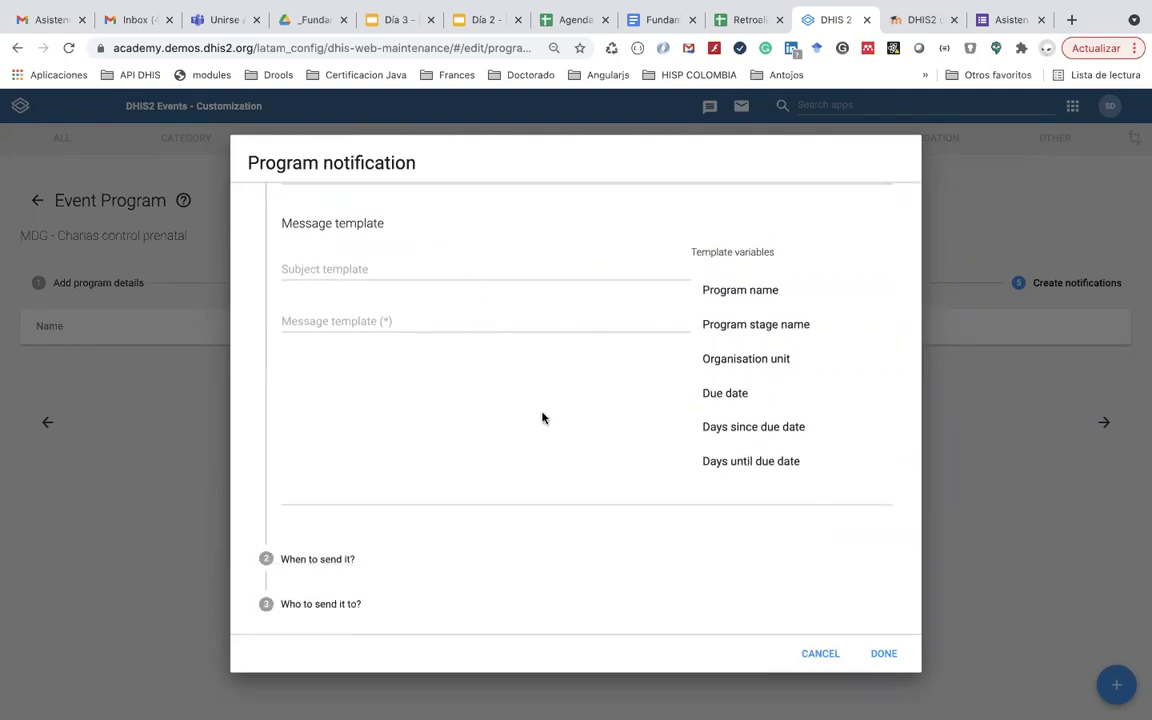
scroll(607, 368, "up", 1)
scroll(607, 368, "down", 1)
left_click(363, 559)
left_click(404, 302)
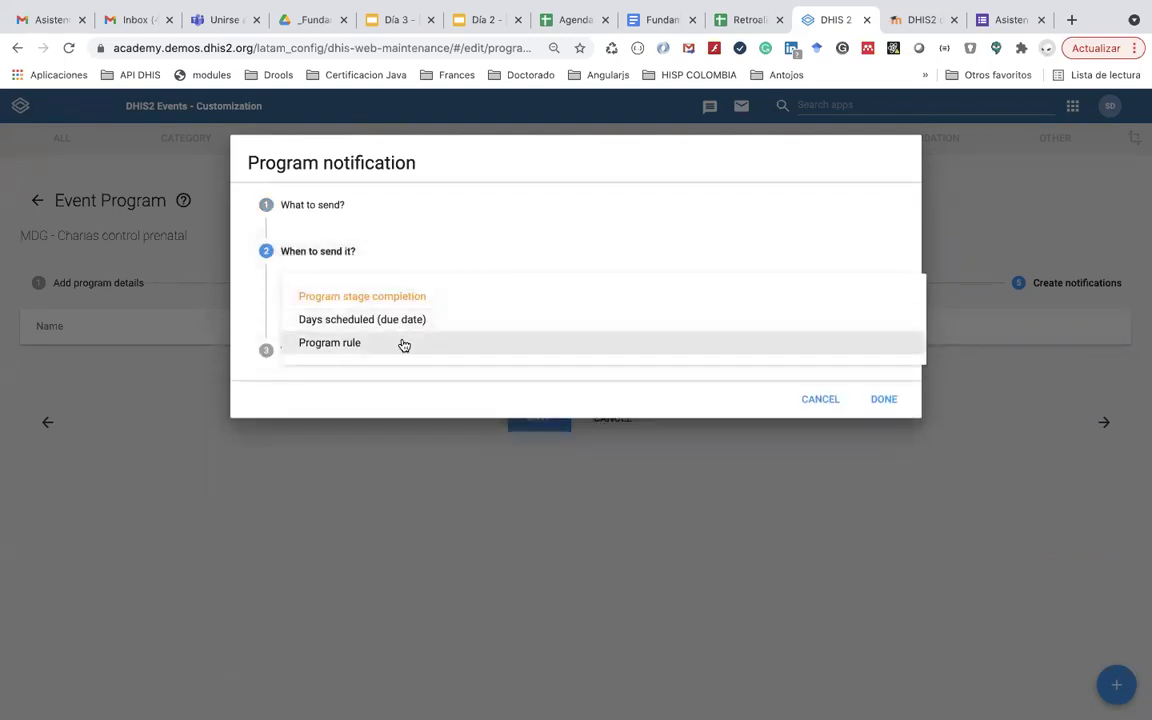
left_click(404, 343)
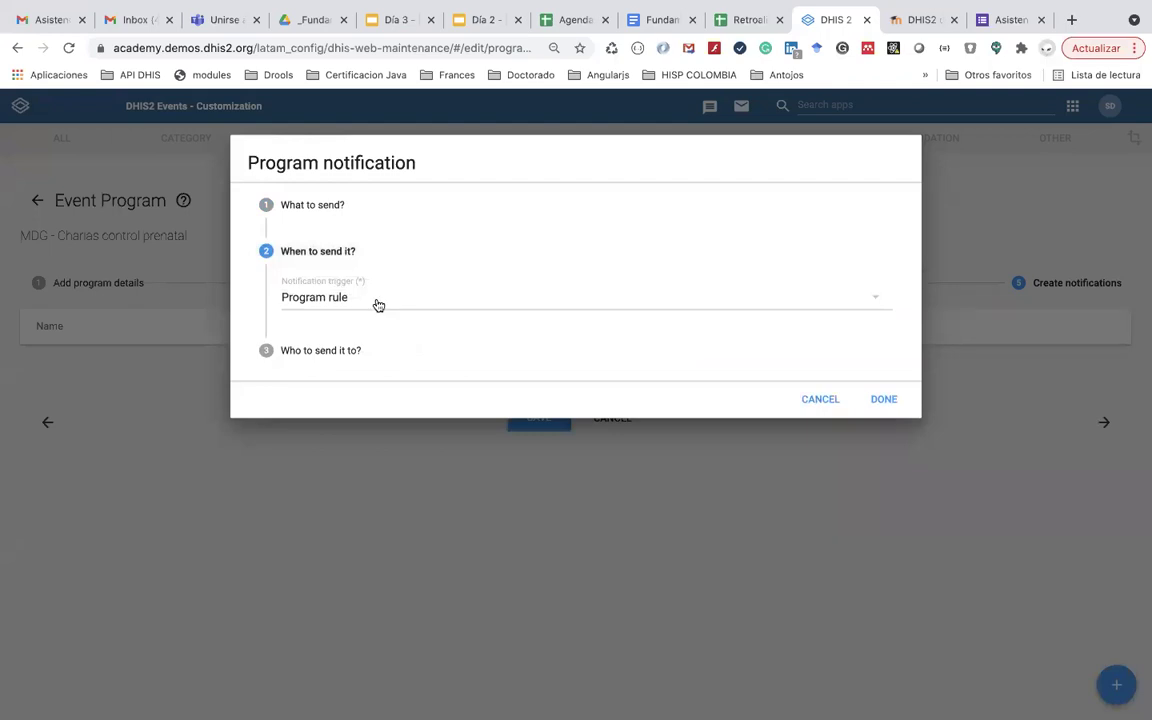
left_click(378, 303)
left_click(372, 297)
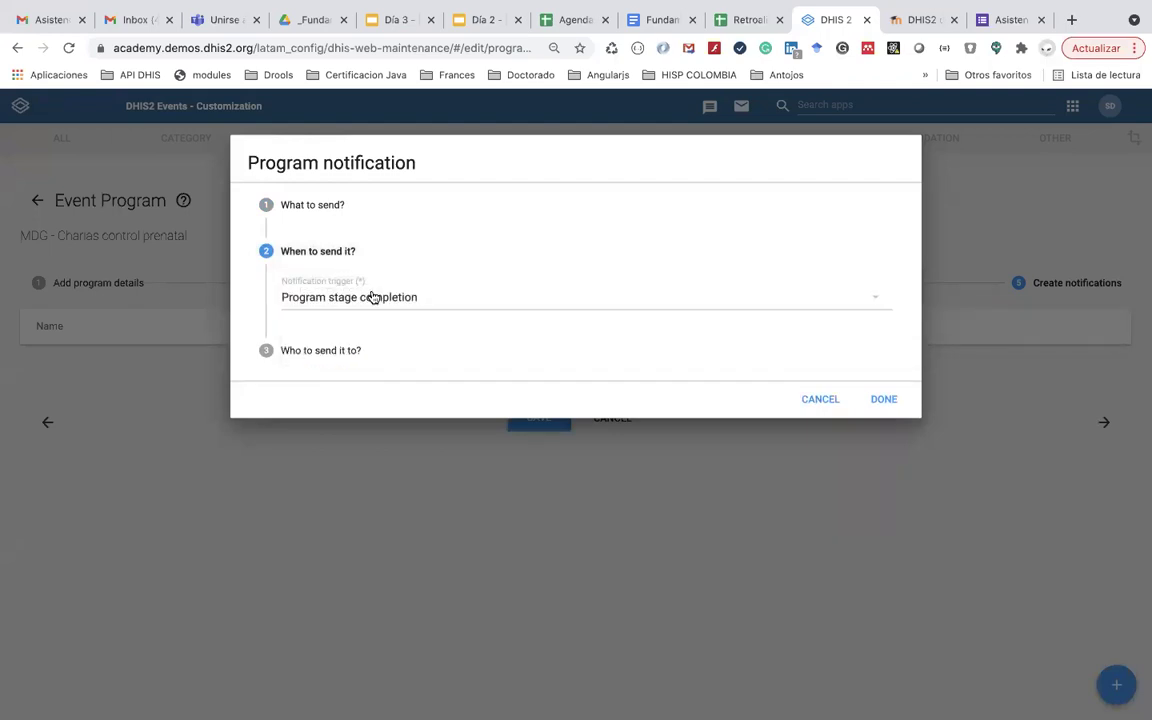
left_click(365, 343)
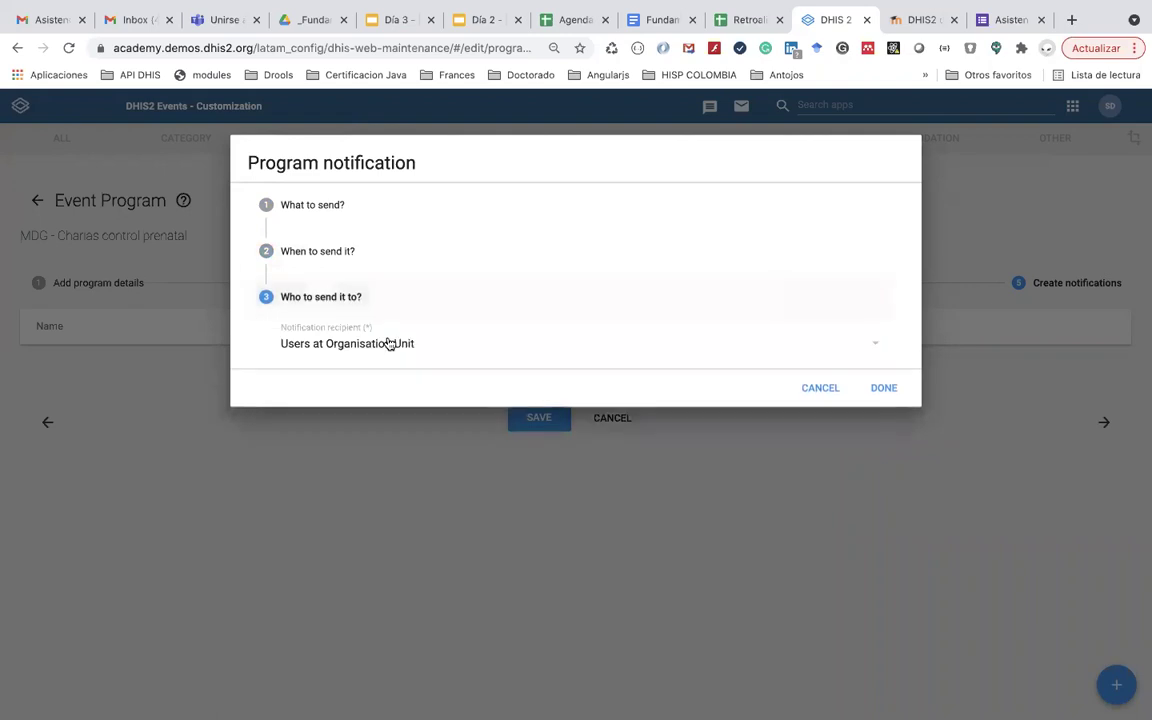
left_click(430, 348)
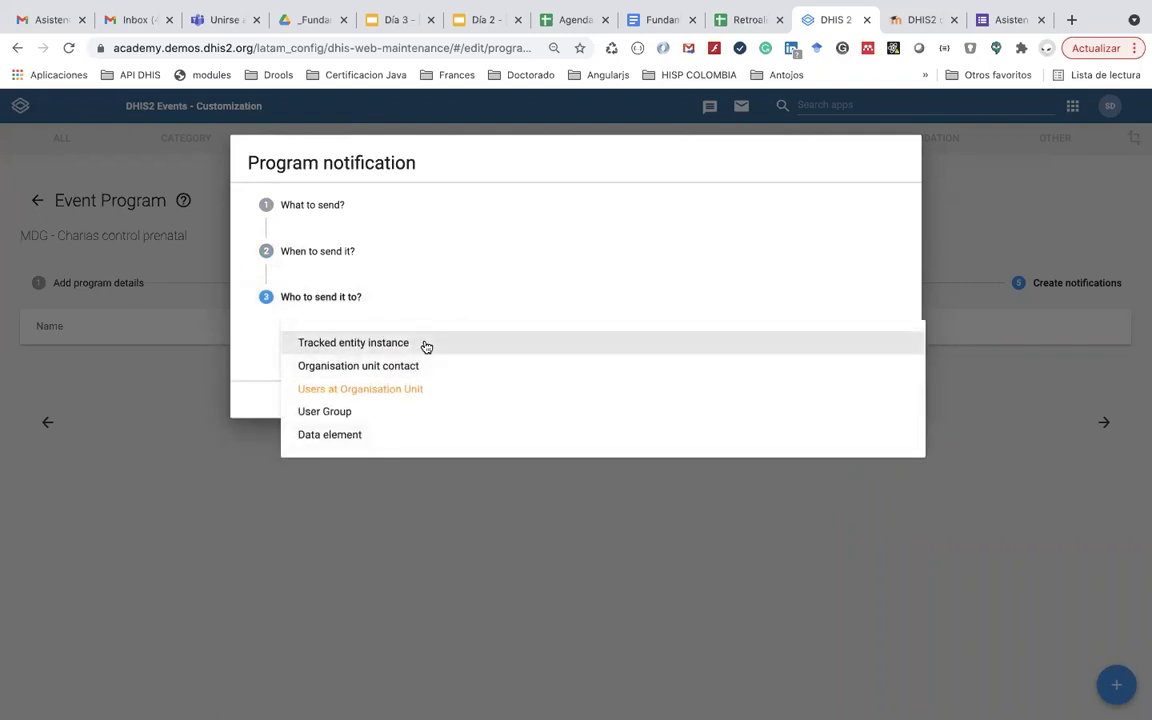
left_click(458, 488)
key("super+Tab")
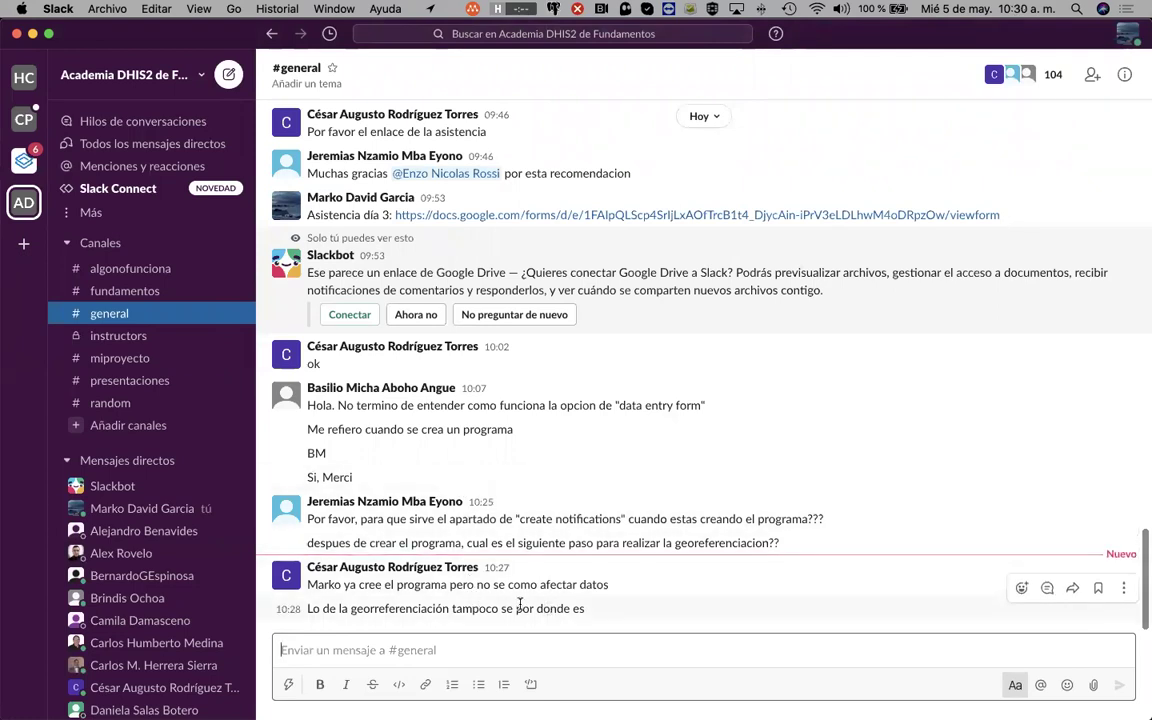
- Return to DHIS2 and discard the new program notification
key("super+Tab")
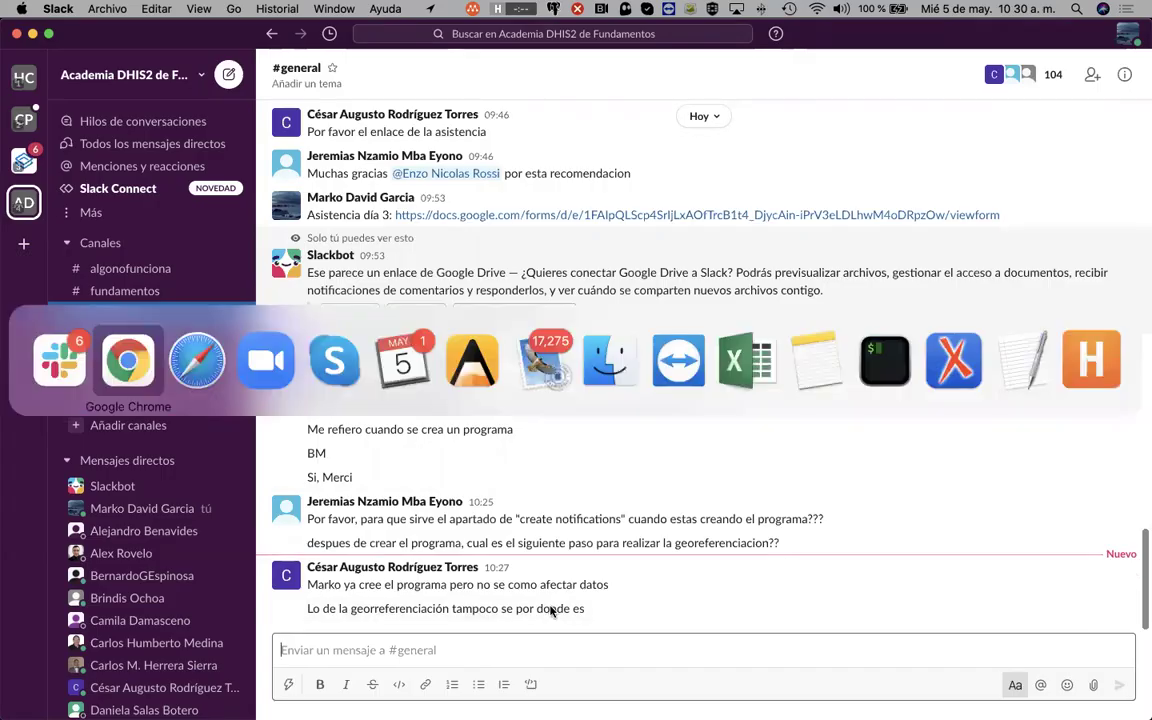
left_click(820, 400)
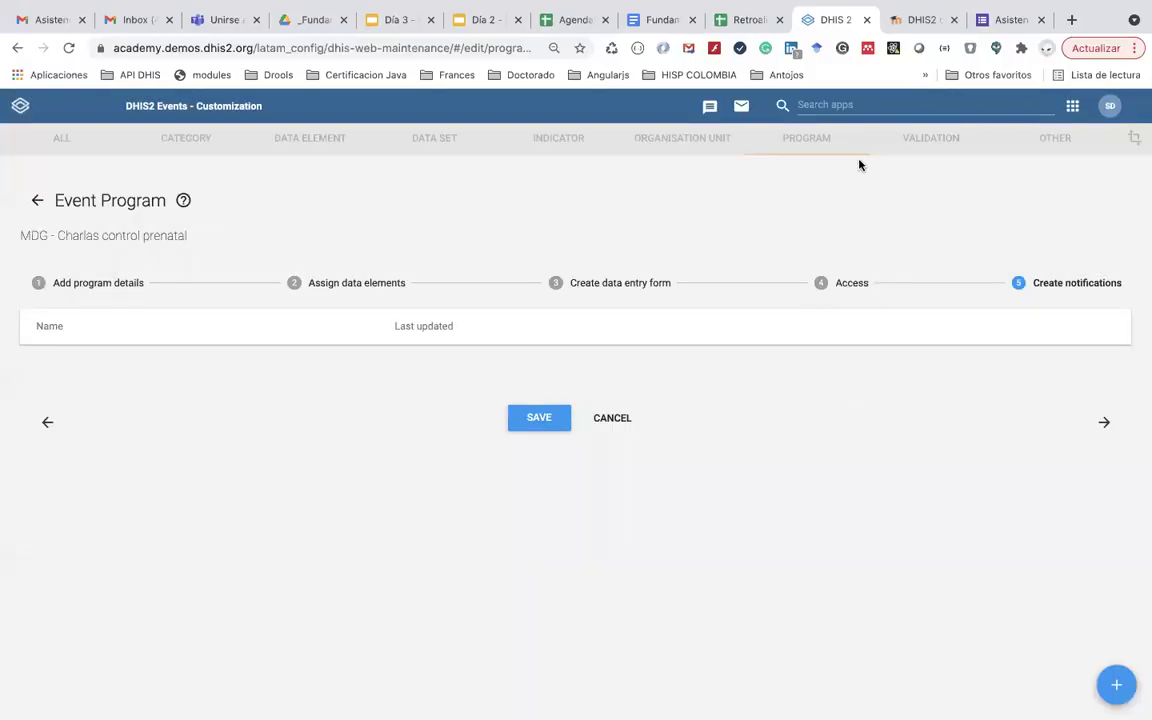
- Back on the program details, choose Point as the feature type
left_click(109, 284)
scroll(208, 448, "down", 3)
scroll(208, 448, "down", 5)
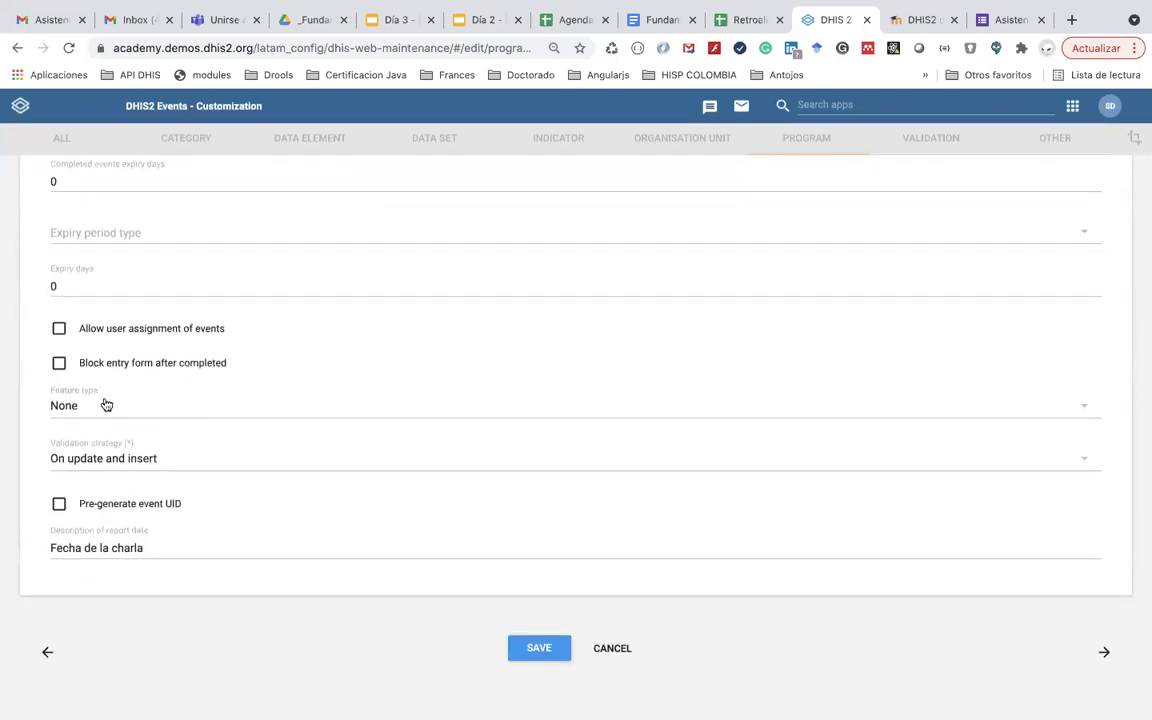
scroll(105, 404, "up", 8)
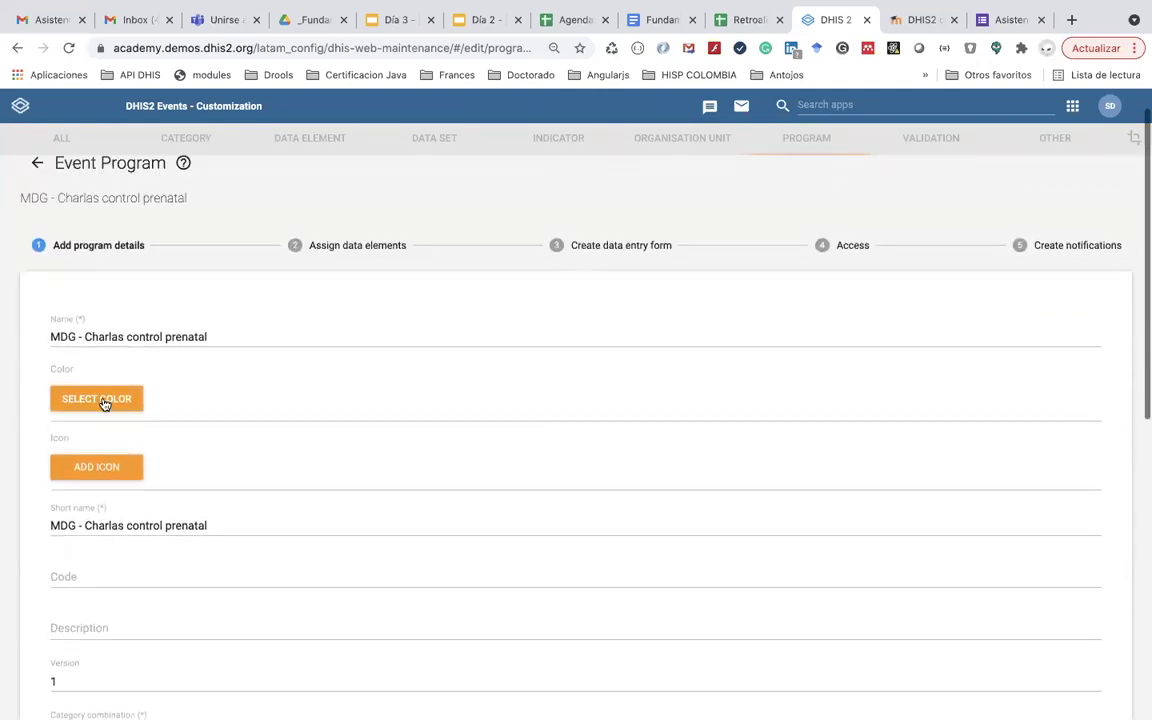
scroll(105, 404, "down", 8)
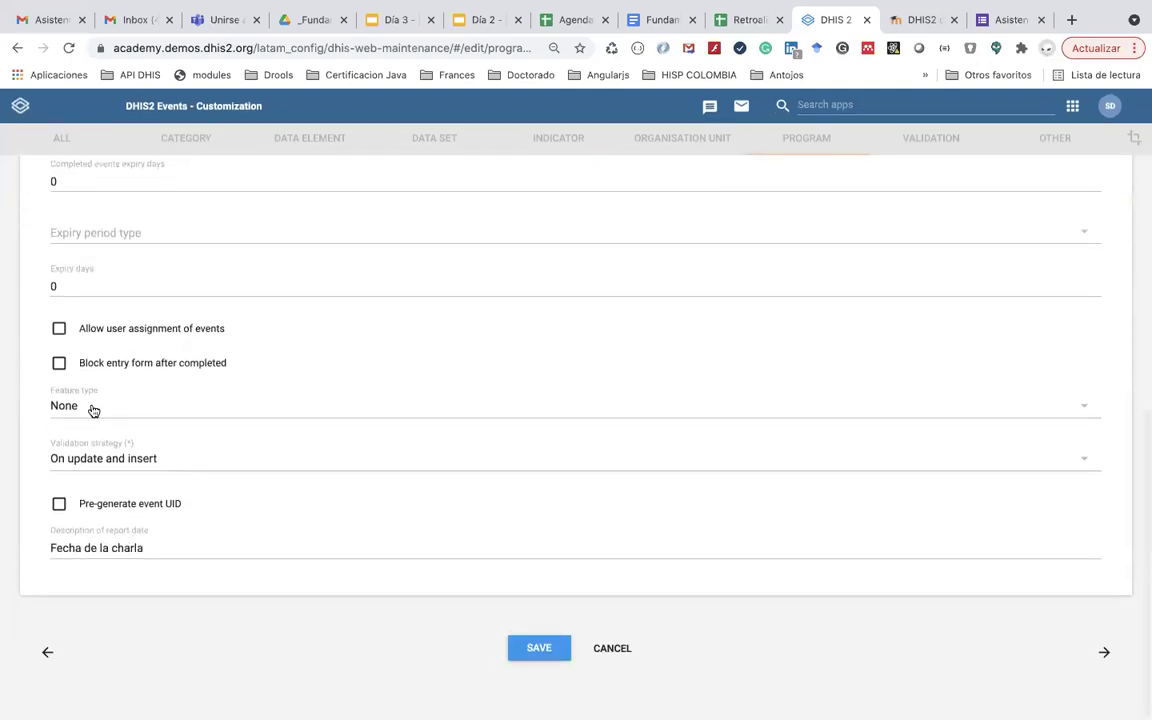
left_click(101, 409)
left_click(98, 451)
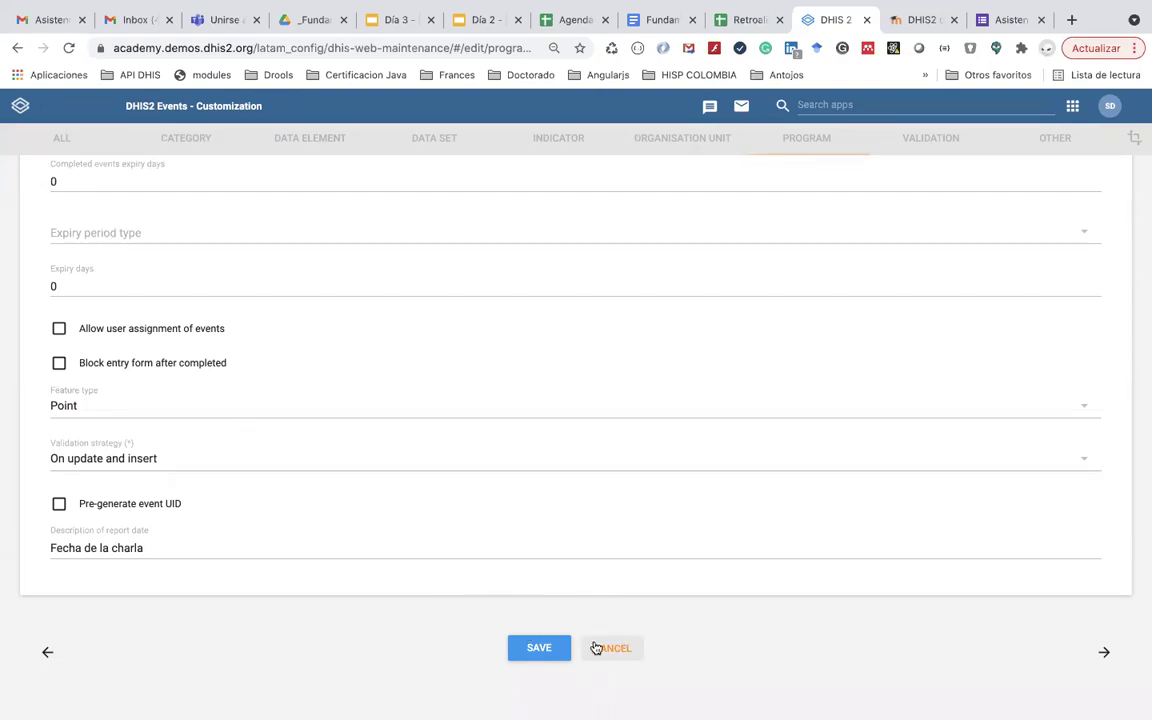
- Save the MDG - Charlas control prenatal program and return to Program management
left_click(552, 650)
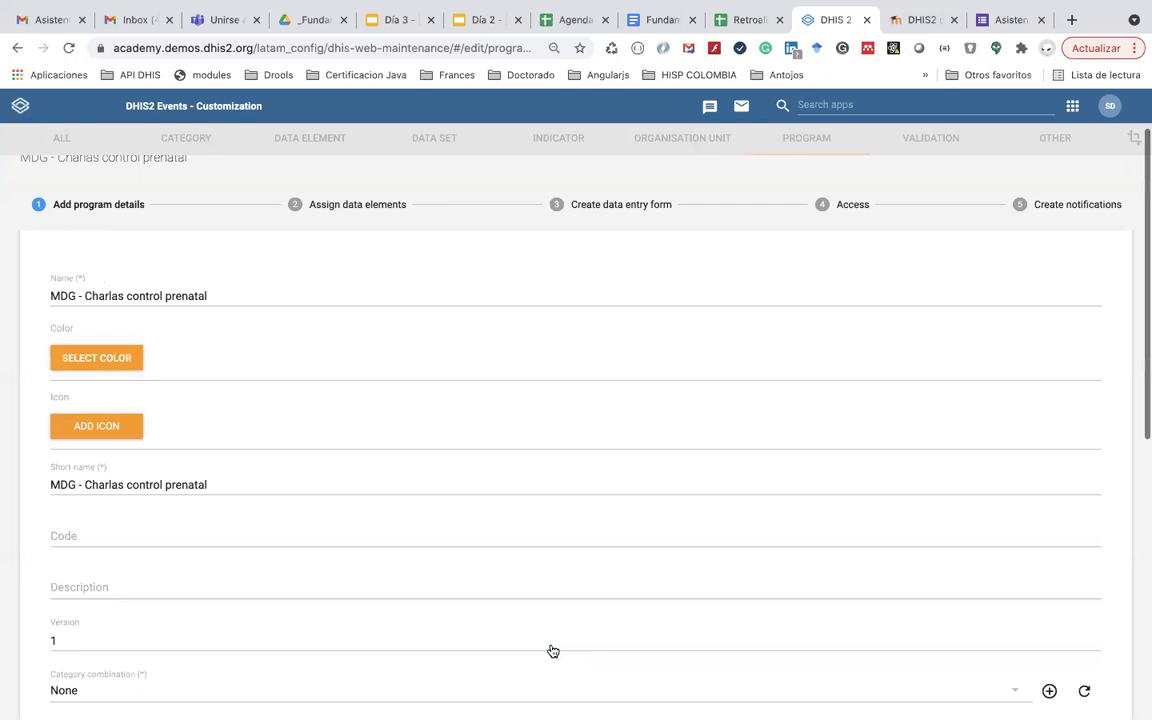
scroll(552, 650, "down", 15)
left_click(541, 614)
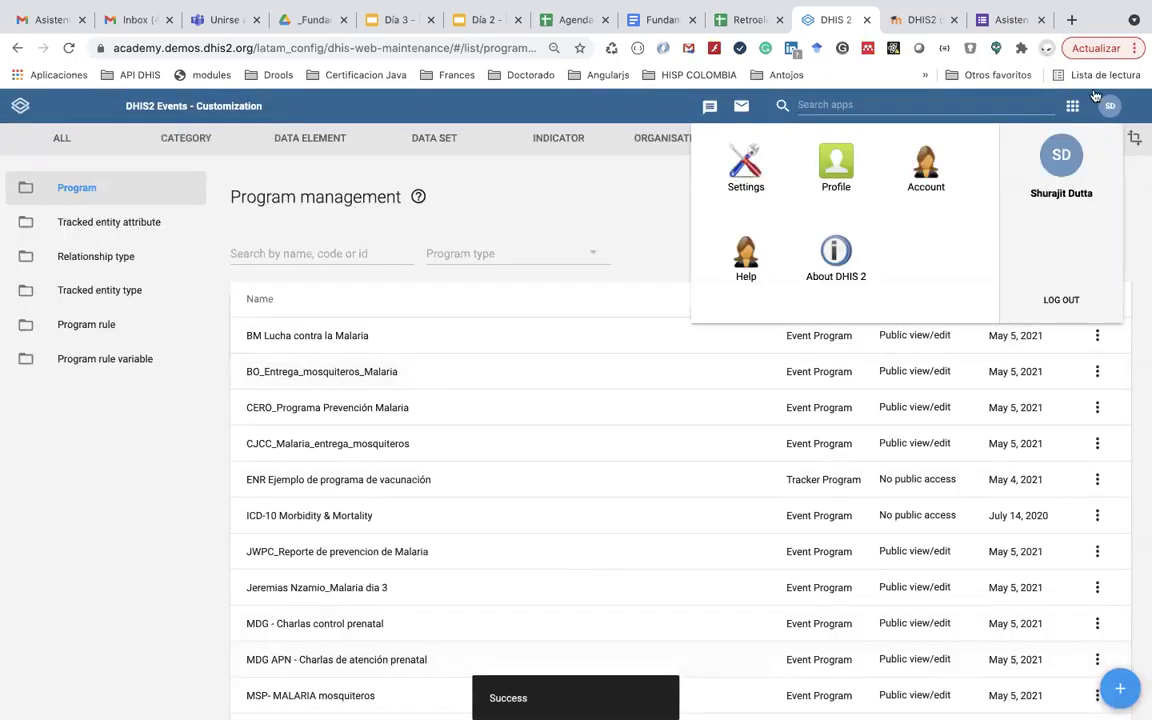
- In Capture, pick SSP_Municipio_Popayan under SSP_Departamento_Cauca, choose CERO_Programa Prevención Malaria, and start a new event
mouse_move(1068, 104)
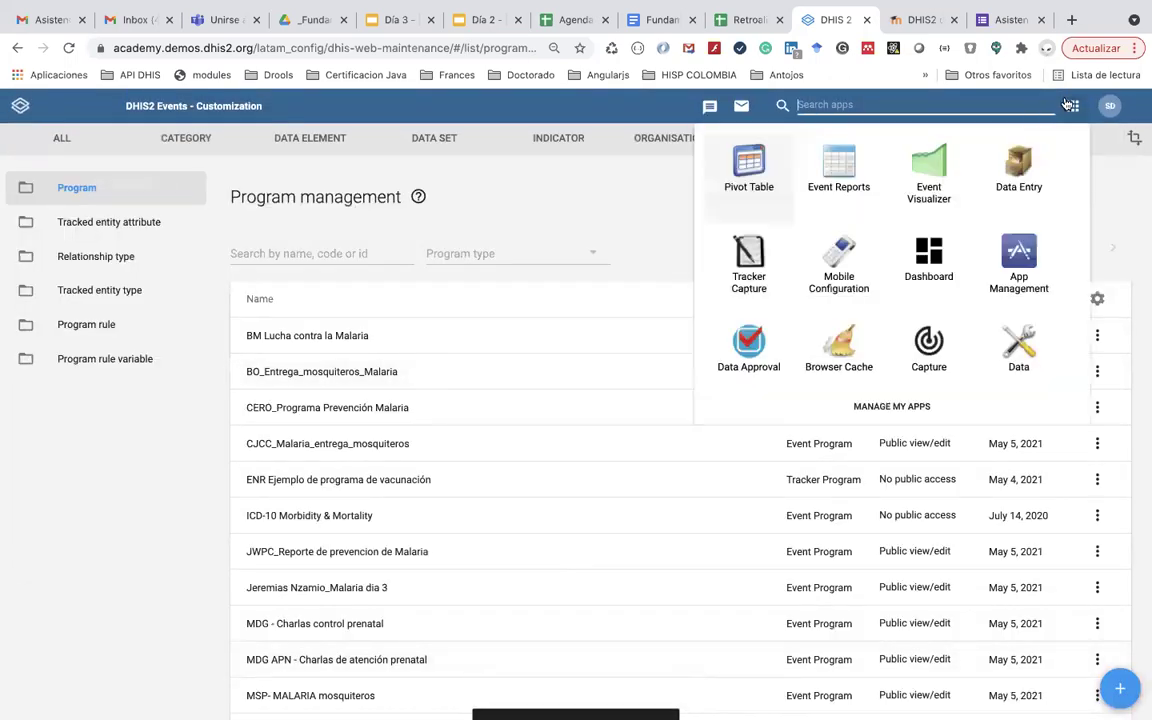
left_click(928, 340)
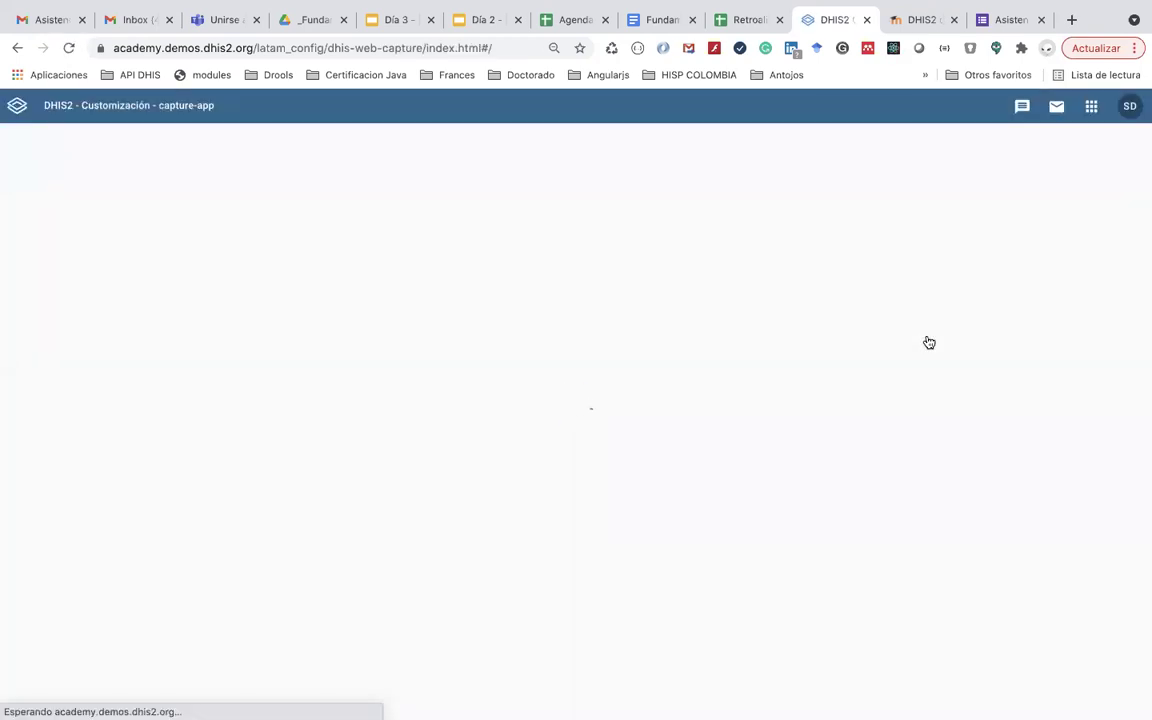
scroll(207, 571, "down", 3)
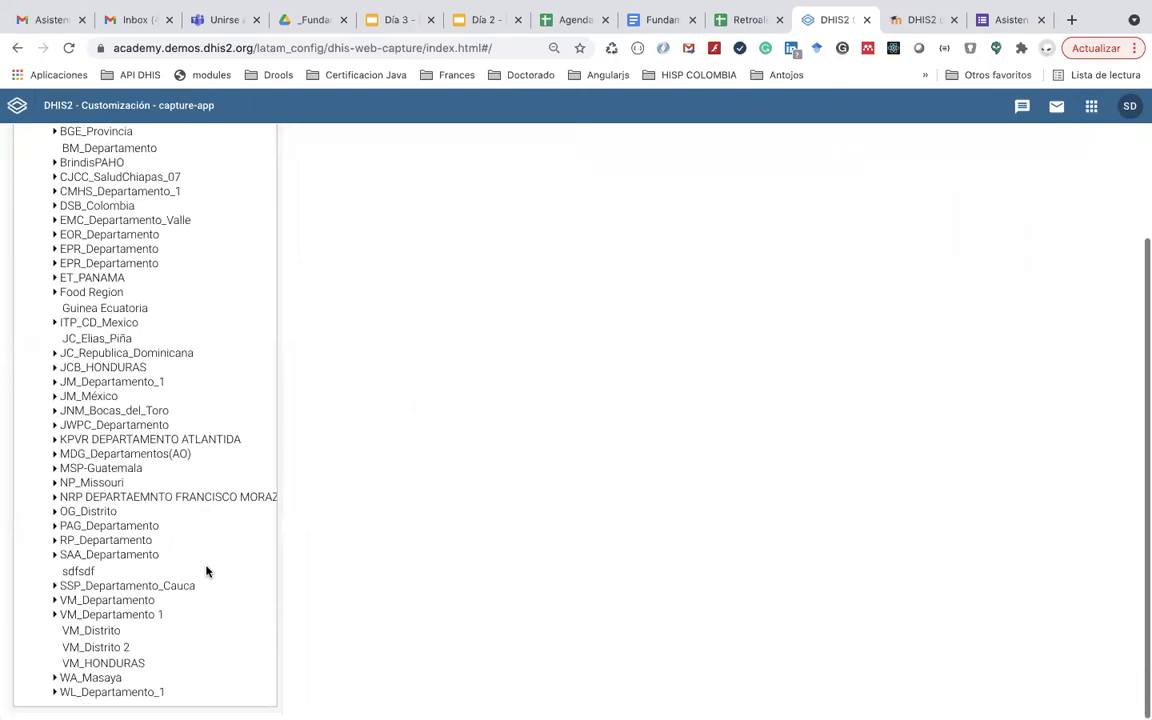
left_click(55, 587)
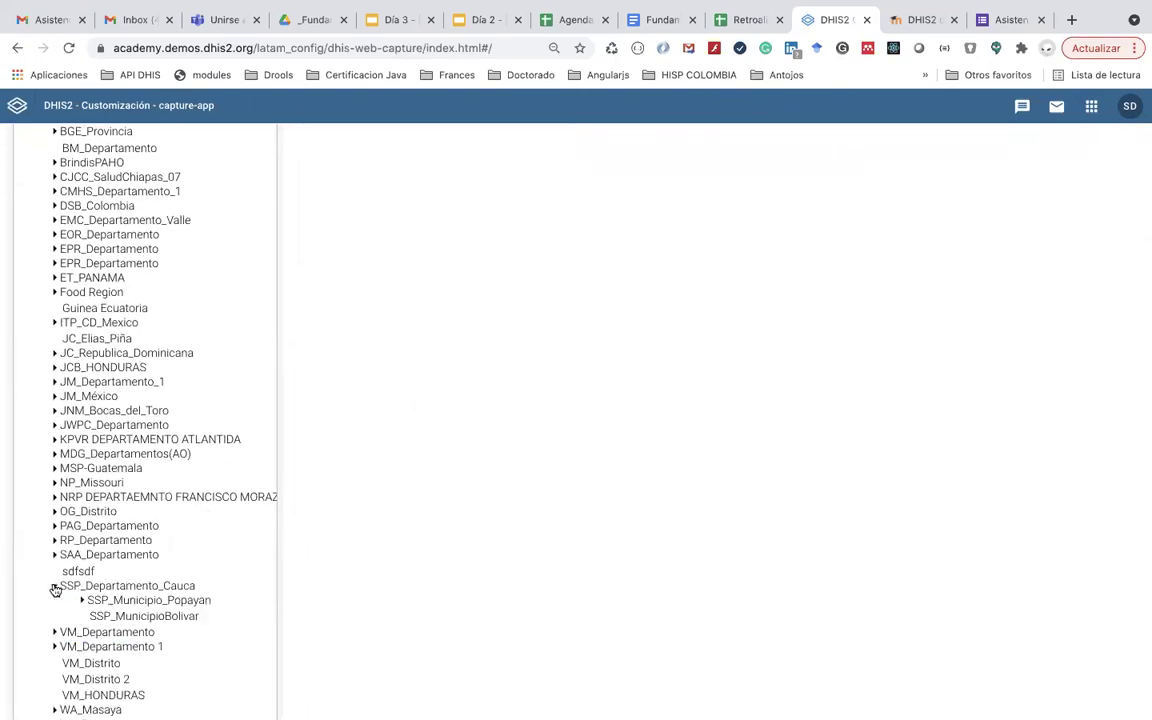
left_click(112, 603)
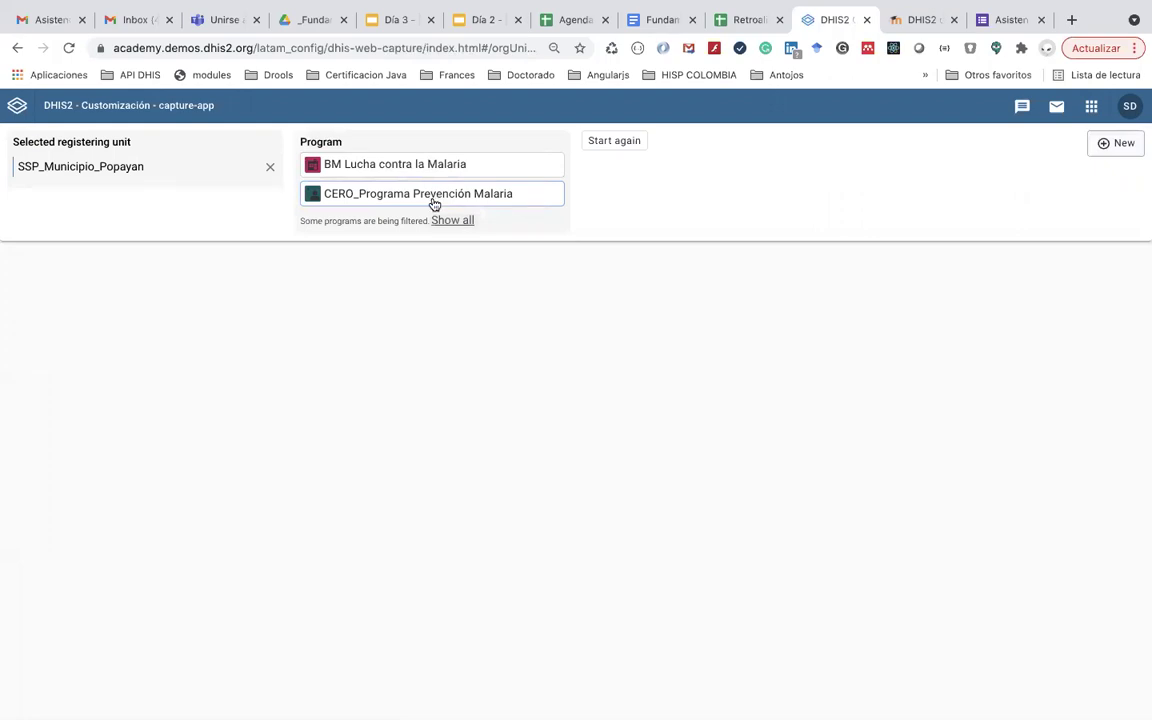
left_click(434, 197)
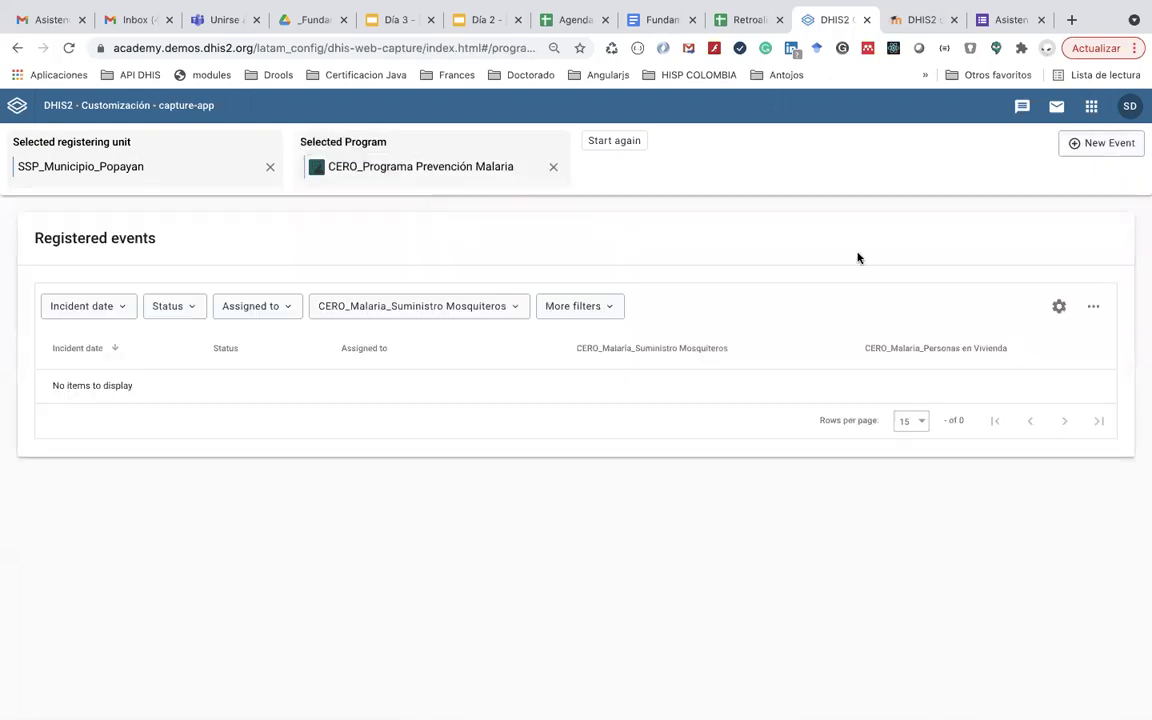
left_click(1122, 159)
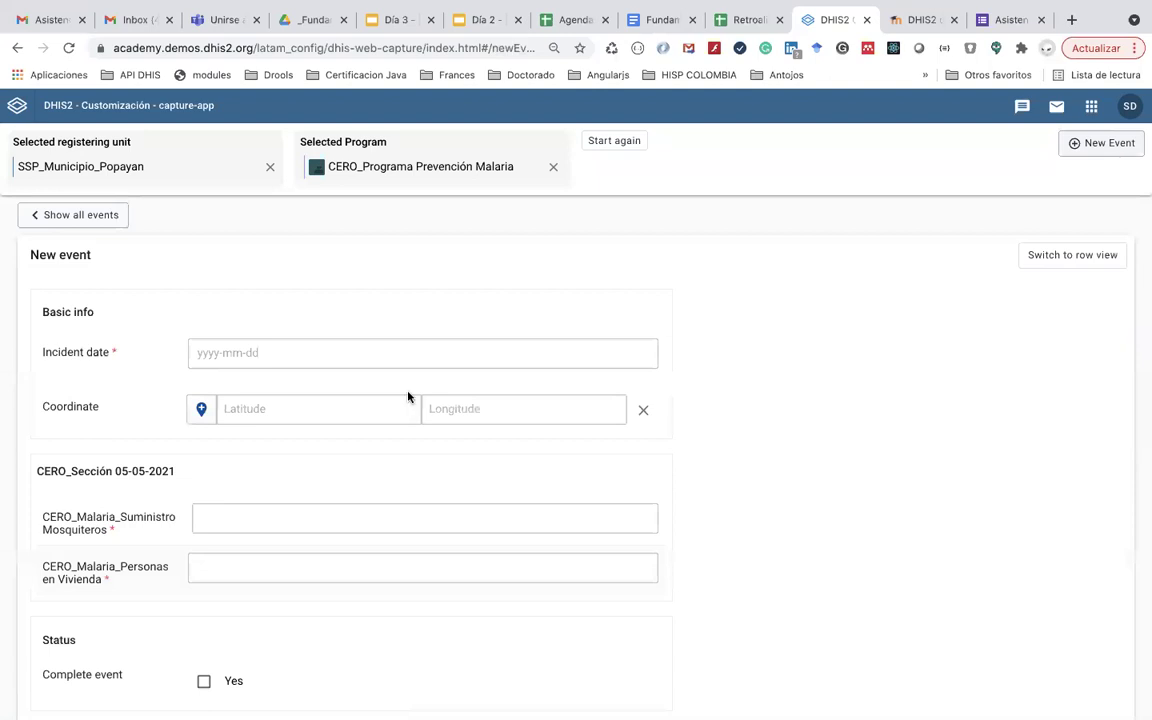
- Try the Latitude and Longitude fields, then bring up the Coordinate map picker
left_click(246, 407)
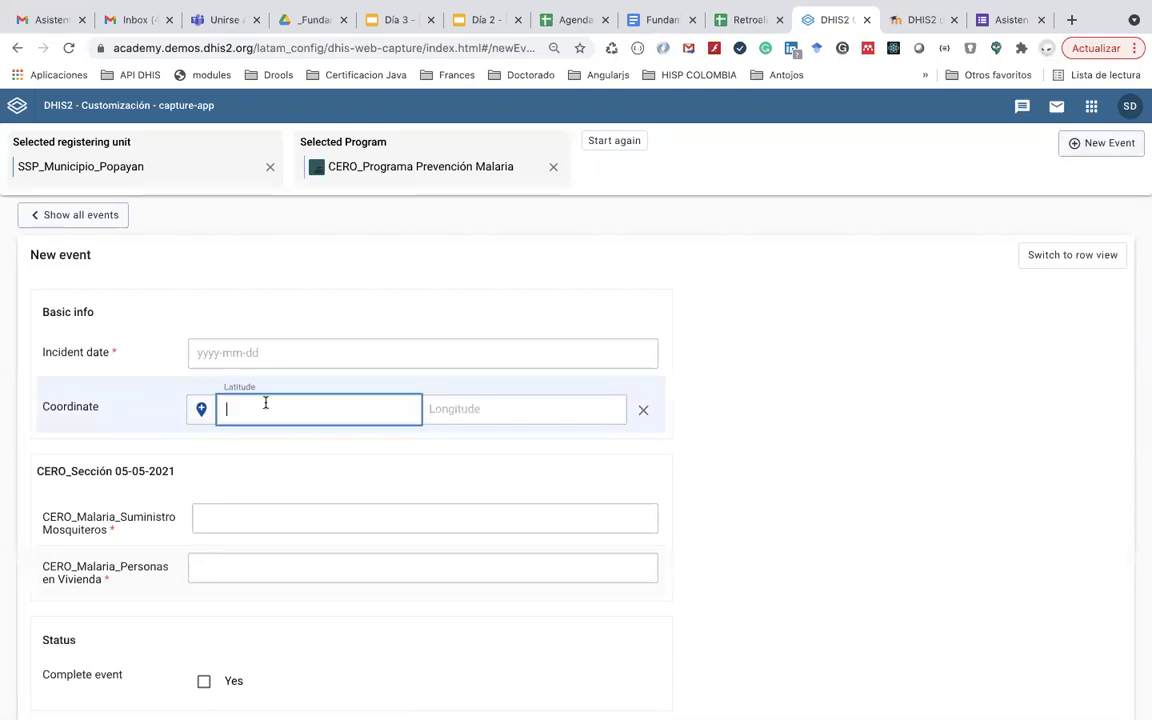
left_click(440, 410)
left_click(305, 418)
left_click(498, 421)
left_click(311, 416)
left_click(460, 405)
left_click(325, 409)
left_click(201, 409)
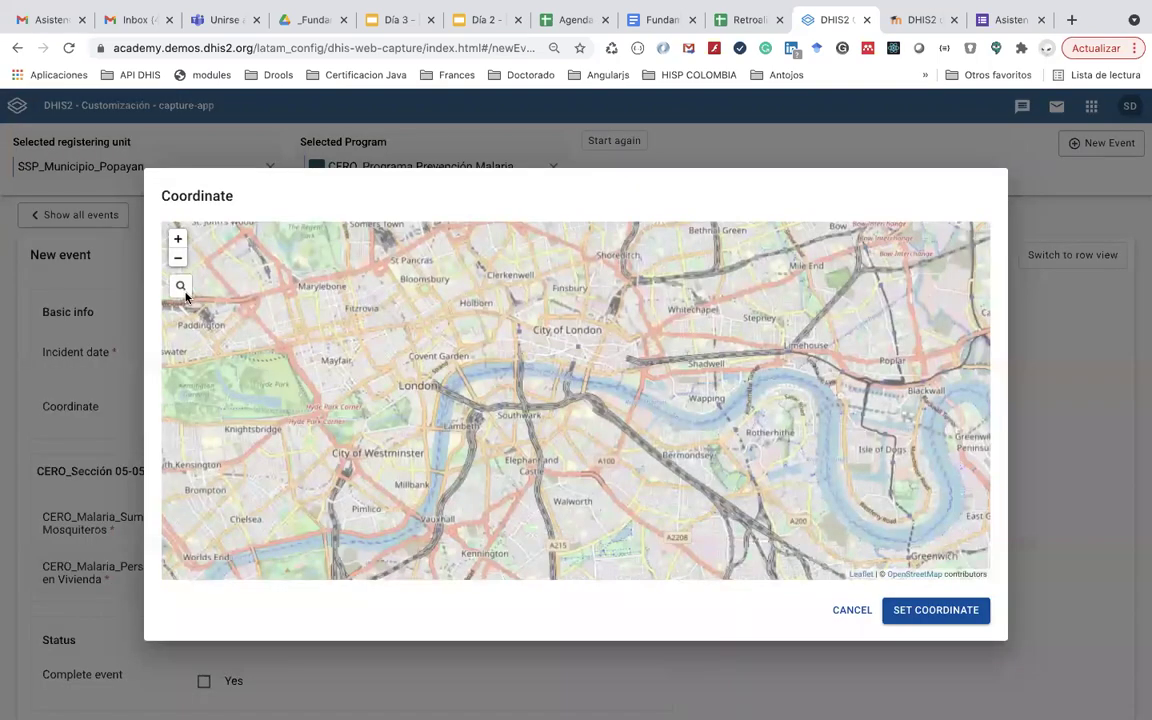
- Search the map for 'Barrio la paz', then for 'Hospital san jose, popayán'
left_click(181, 287)
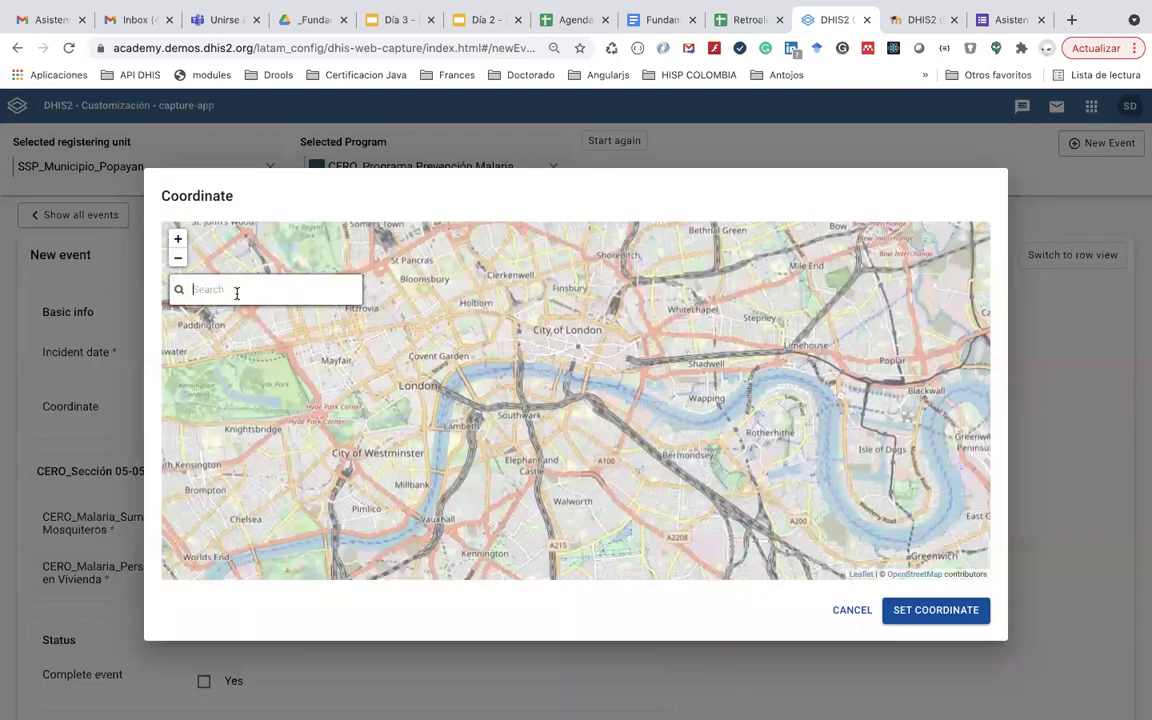
type("Barrio")
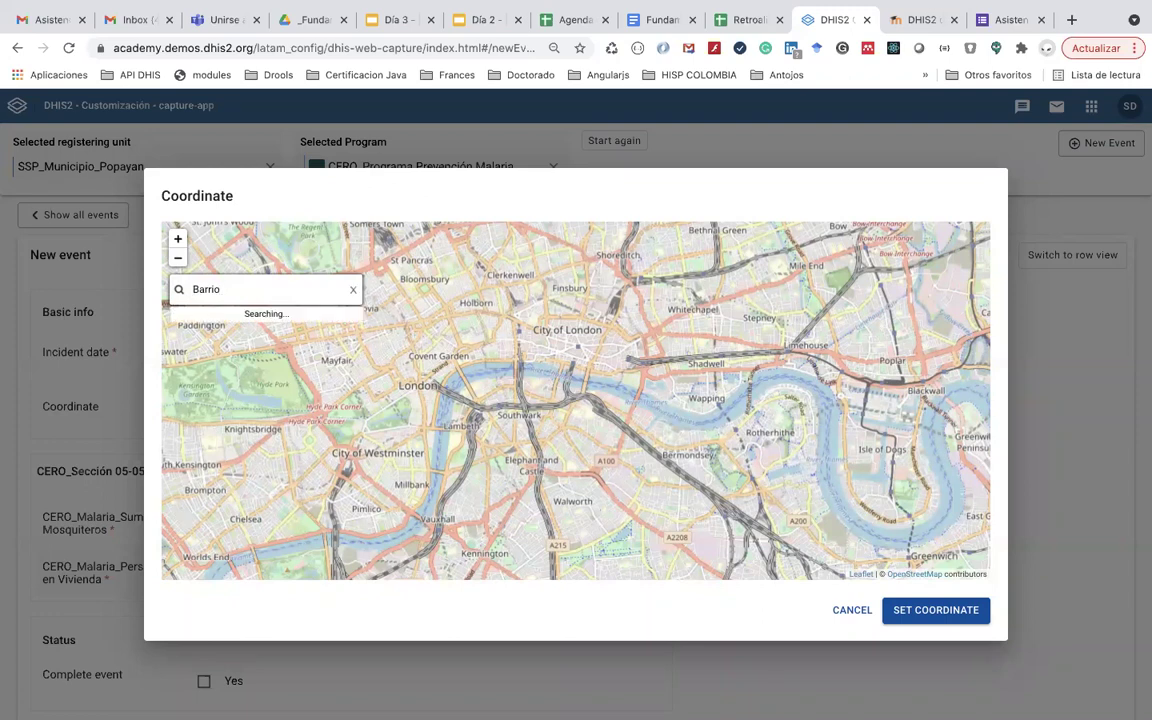
type(" la paz")
key("BackSpace")
key("BackSpace")
key("BackSpace")
key("BackSpace")
key("BackSpace")
key("BackSpace")
key("BackSpace")
key("BackSpace")
key("BackSpace")
key("BackSpace")
key("BackSpace")
key("BackSpace")
key("BackSpace")
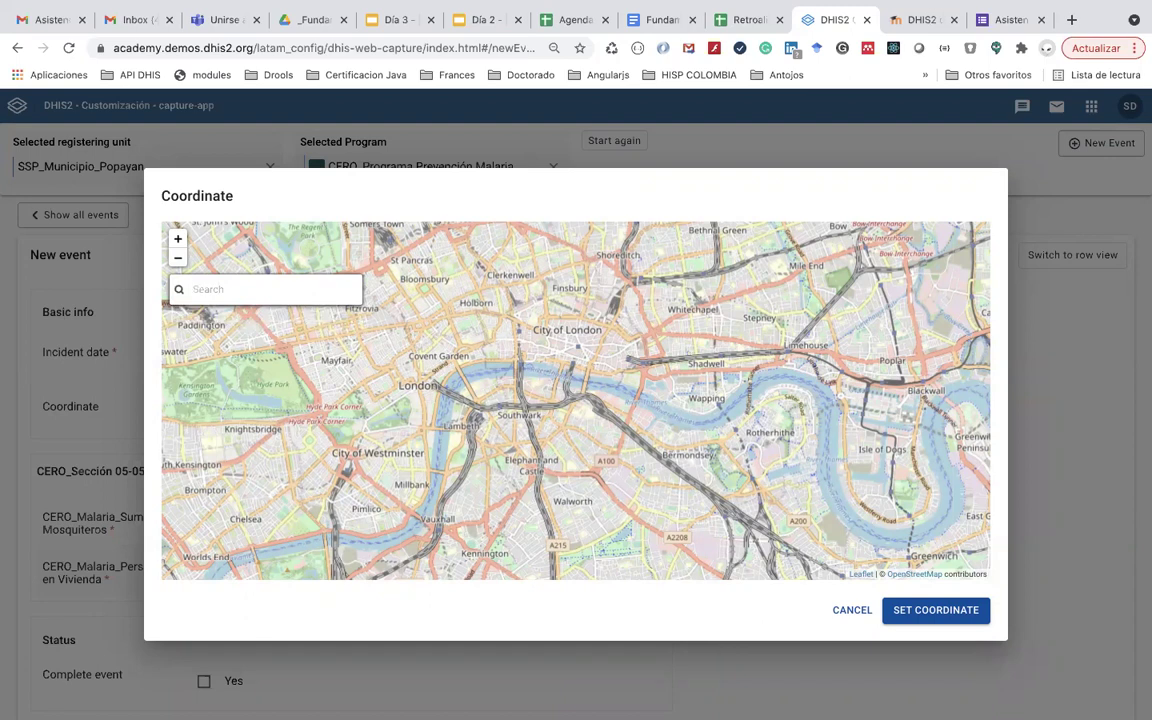
type("Hospital san jose")
key("Return")
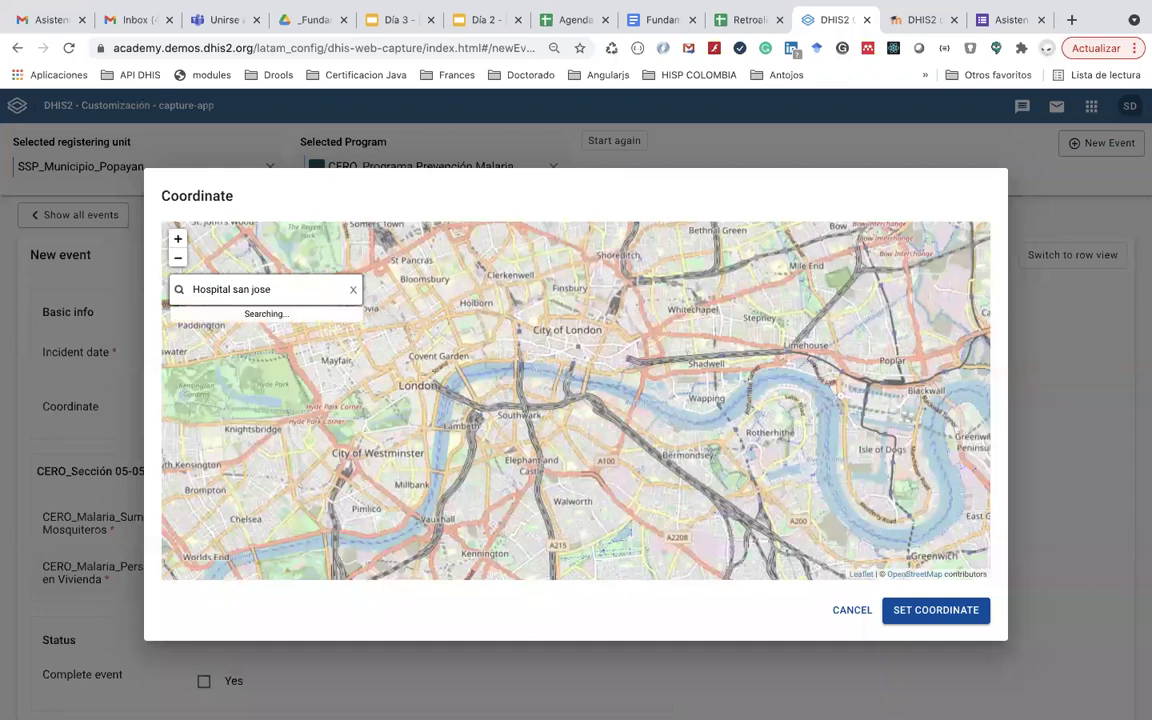
type(", popay")
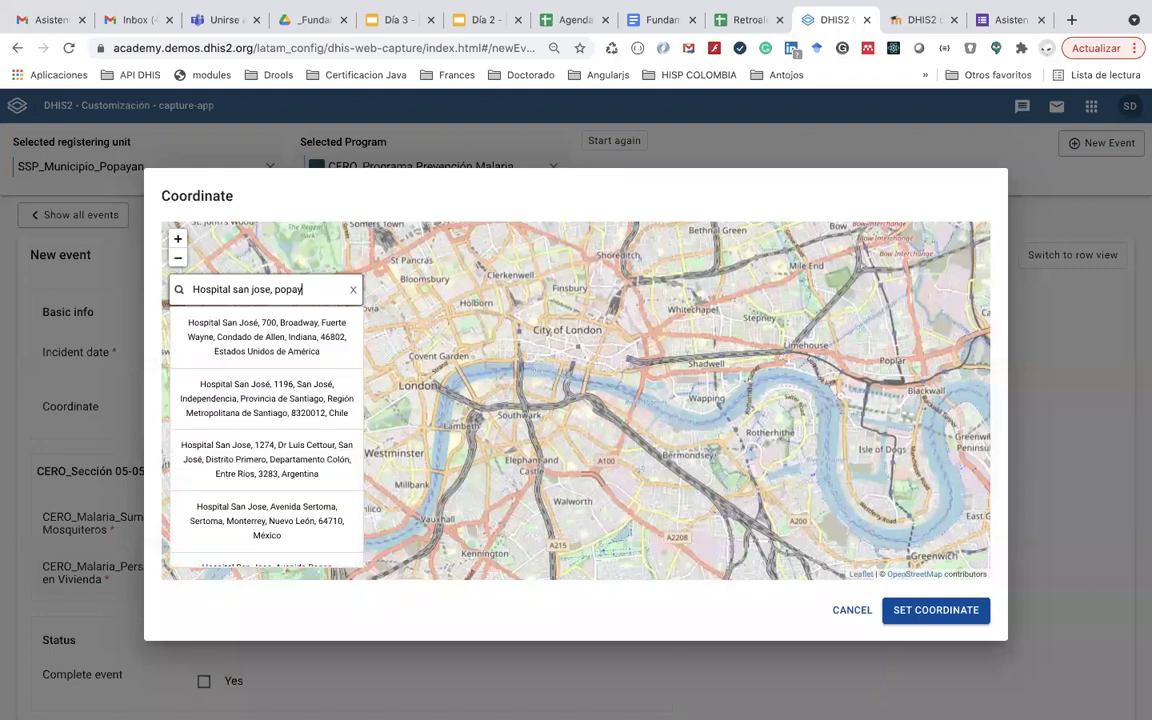
type("án")
scroll(252, 485, "down", 2)
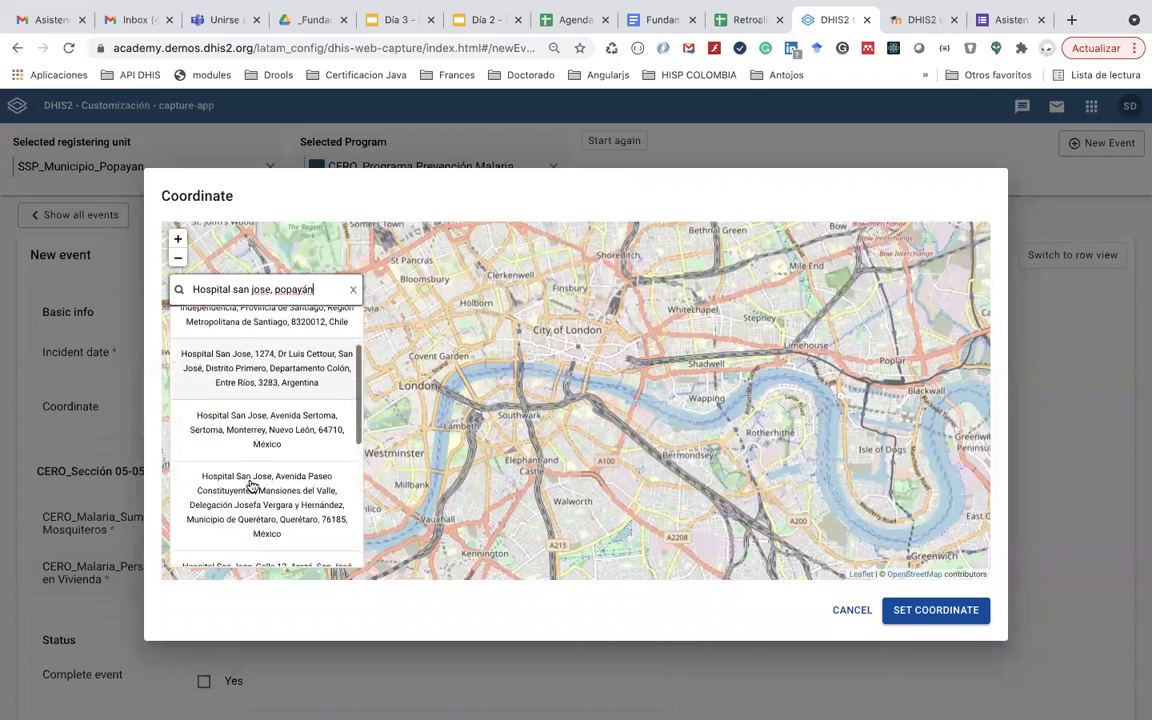
scroll(252, 485, "down", 4)
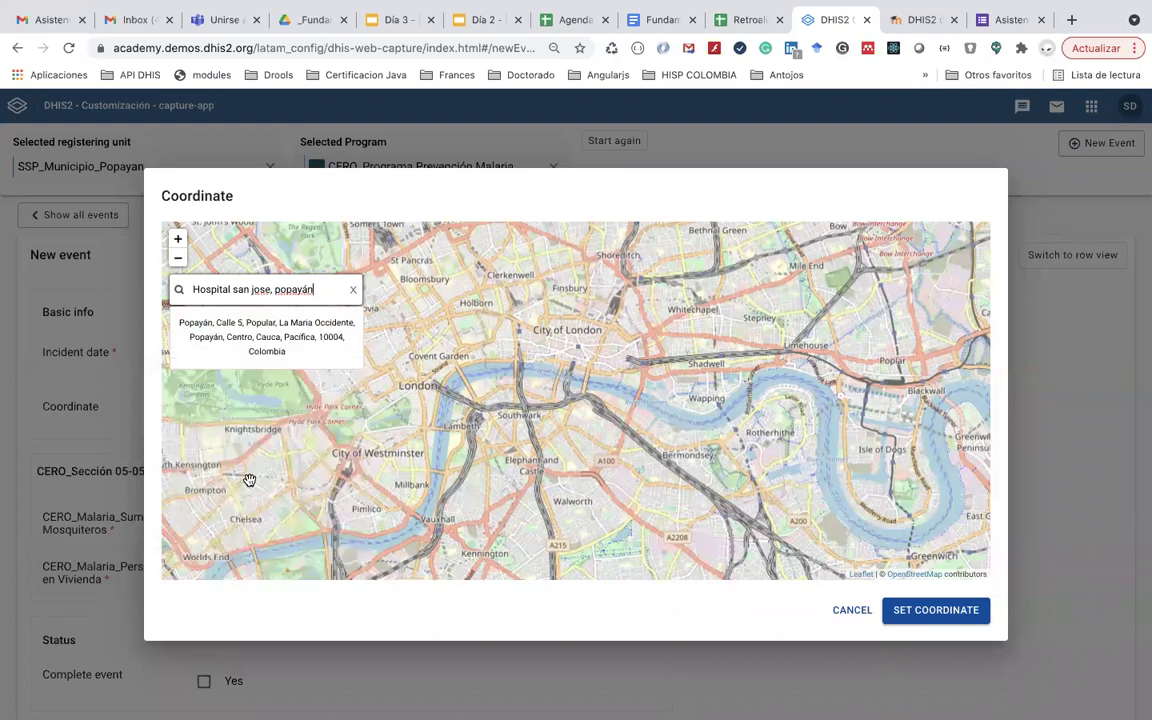
scroll(249, 480, "down", 3)
- Refine the search to 'Hospital Universitario San José, popayán' and set its location as the coordinate
left_click(266, 289)
key("BackSpace")
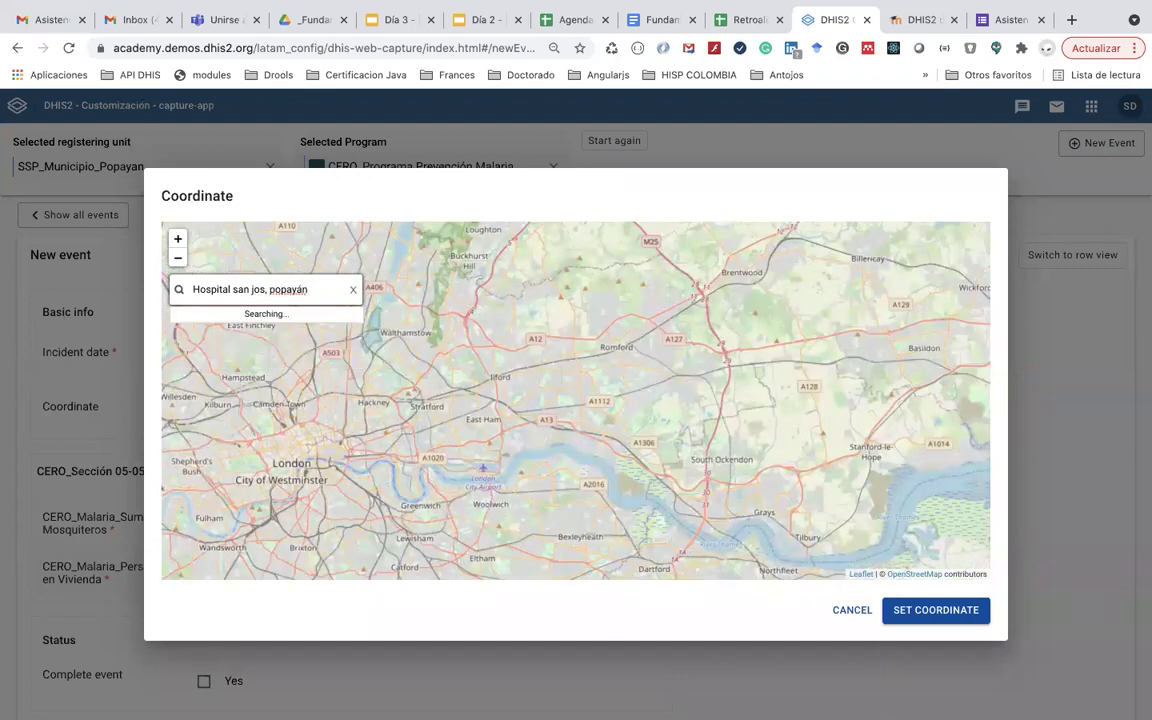
type("é")
left_click(232, 289)
type("Universitario San")
left_click(334, 289)
type(", popa")
key("BackSpace")
key("BackSpace")
key("BackSpace")
key("BackSpace")
key("BackSpace")
key("BackSpace")
key("BackSpace")
type("José")
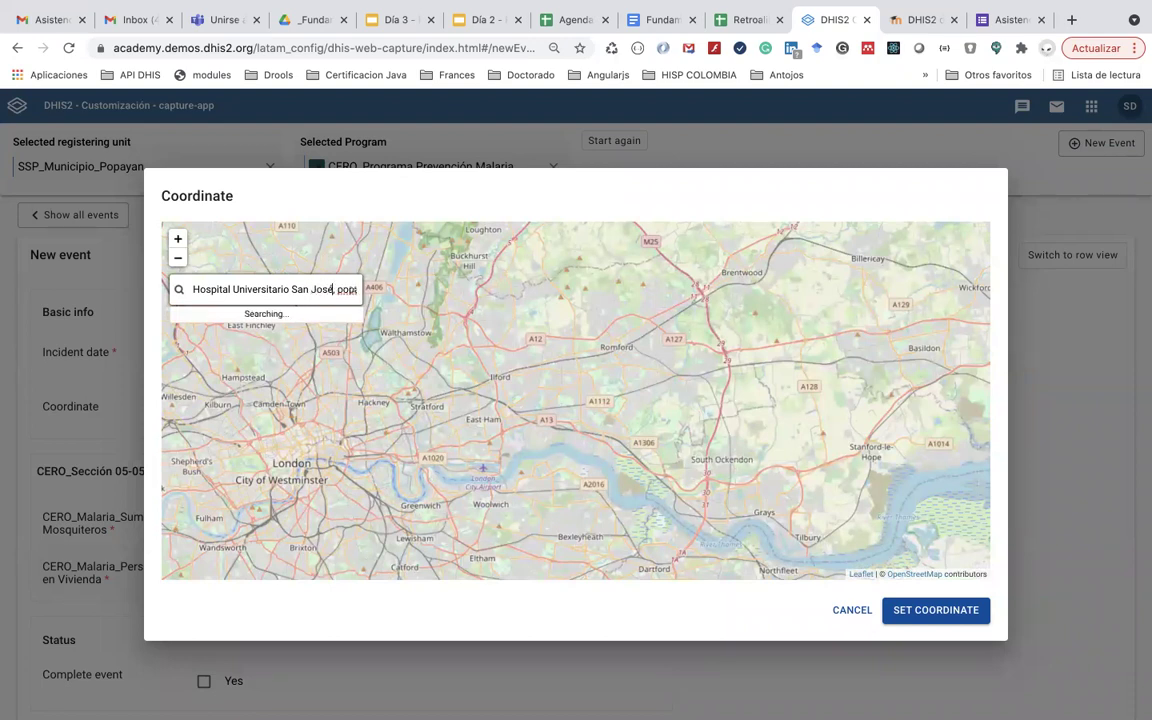
left_click(237, 340)
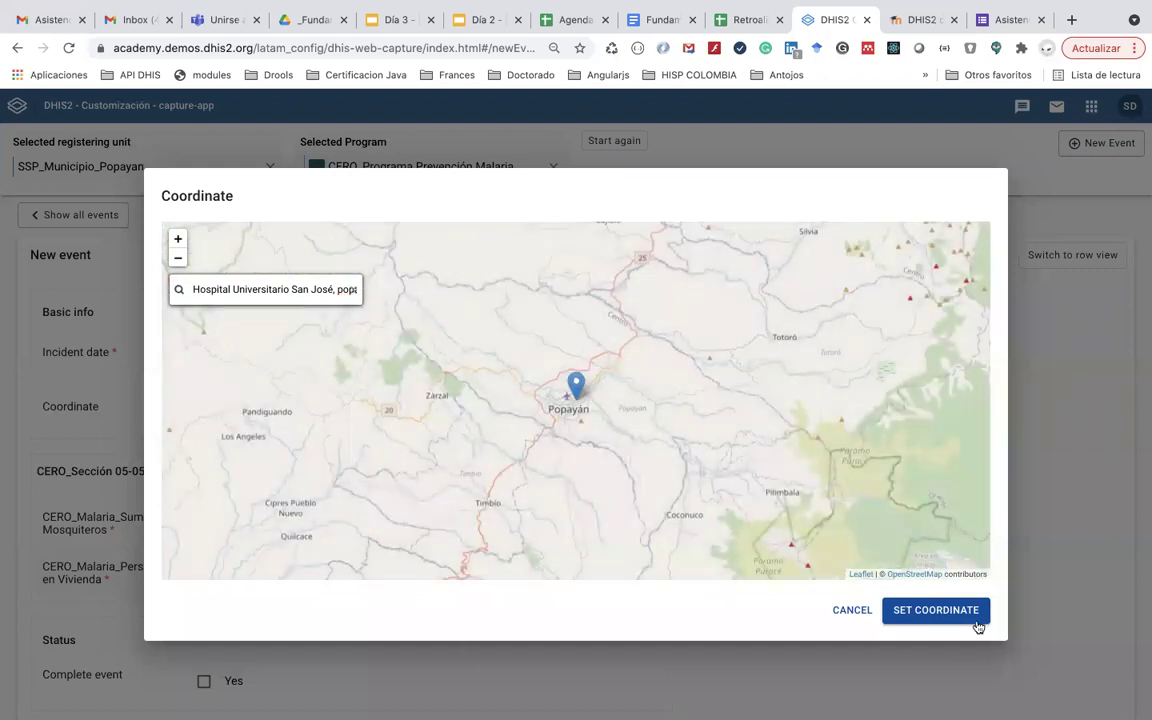
left_click(941, 610)
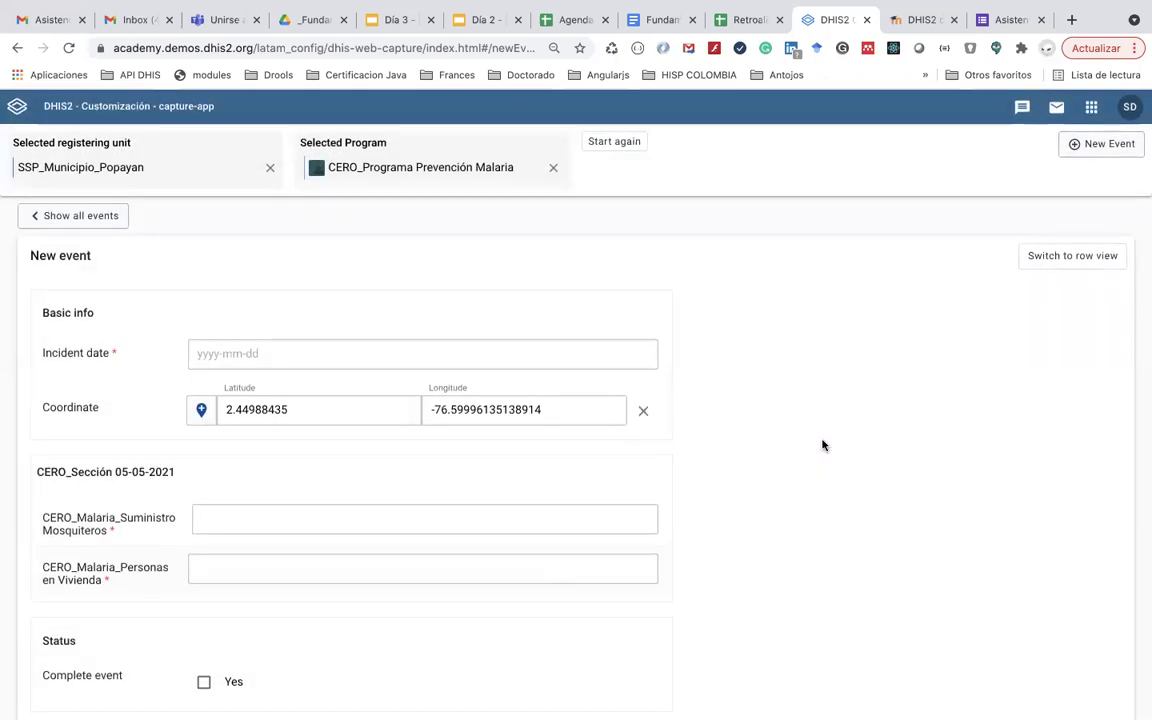
- Cancel the new event and confirm discarding the unsaved changes
scroll(822, 445, "down", 5)
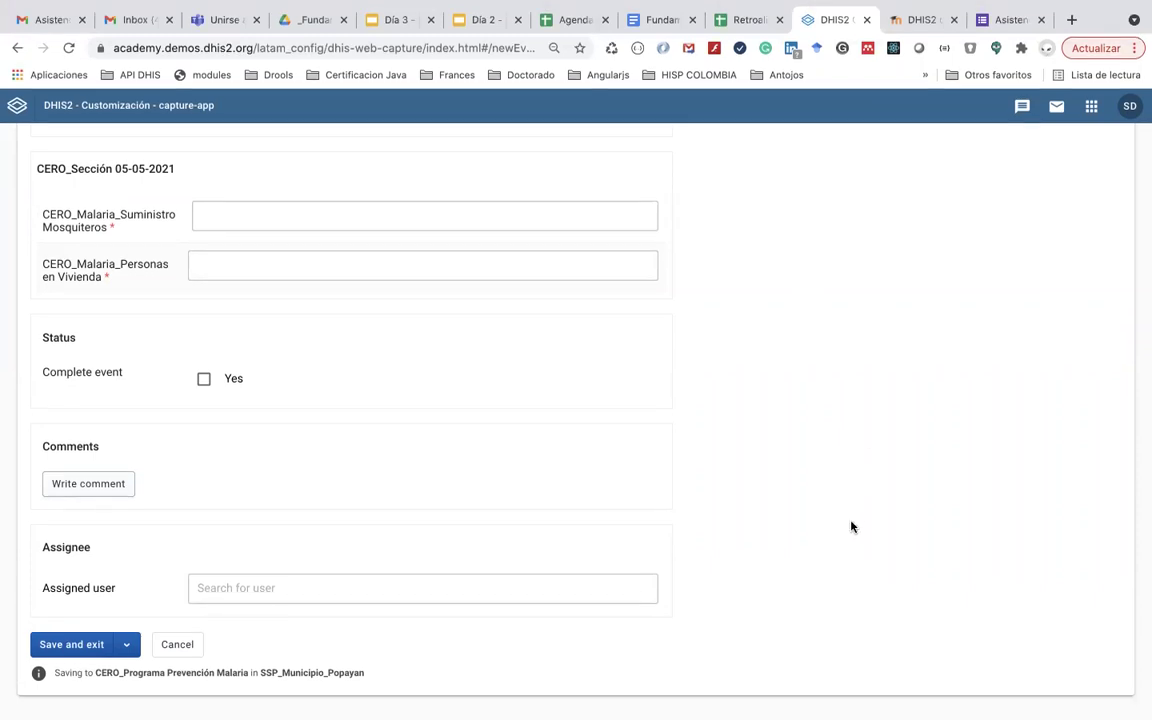
left_click(184, 647)
left_click(716, 451)
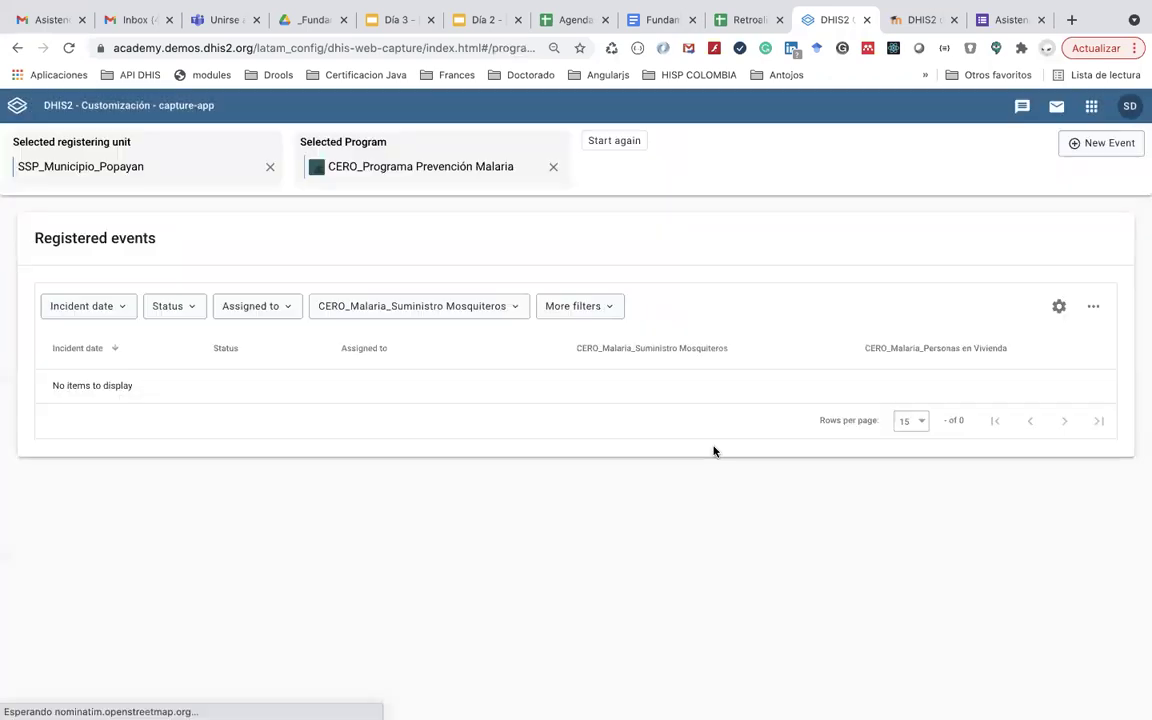
- Switch to Slack to read #general, briefly return to the browser, then back to Slack
key("super+Tab")
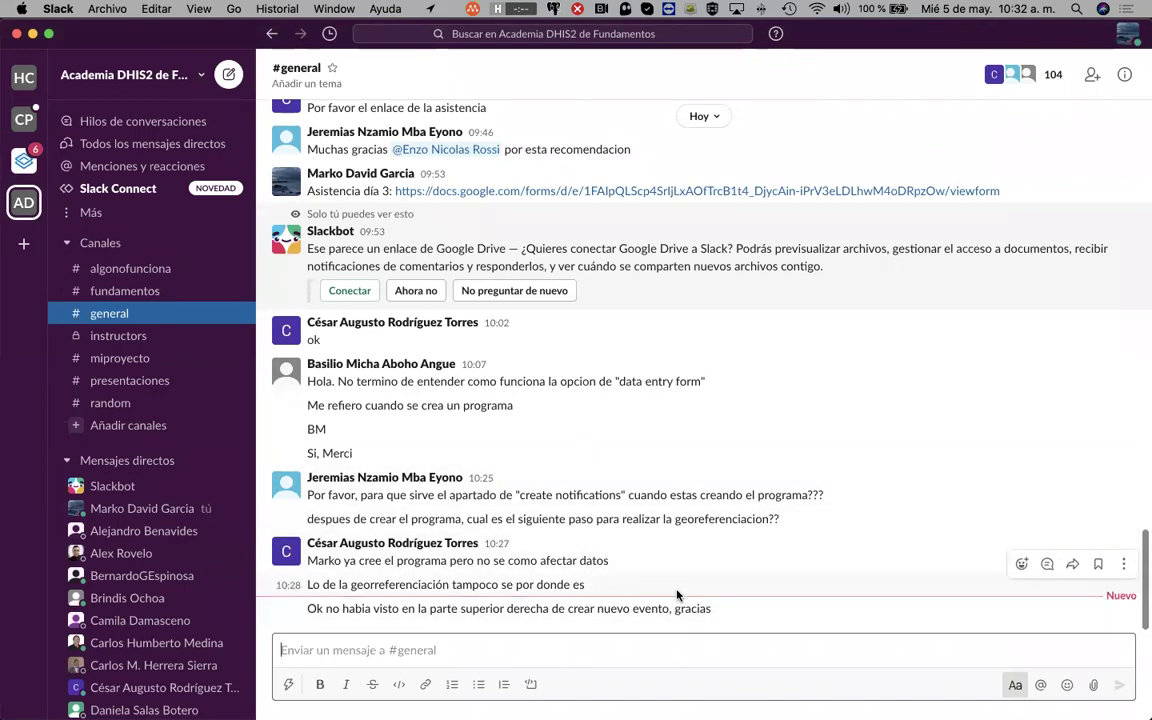
scroll(572, 360, "up", 10)
scroll(572, 360, "down", 10)
key("super+Tab")
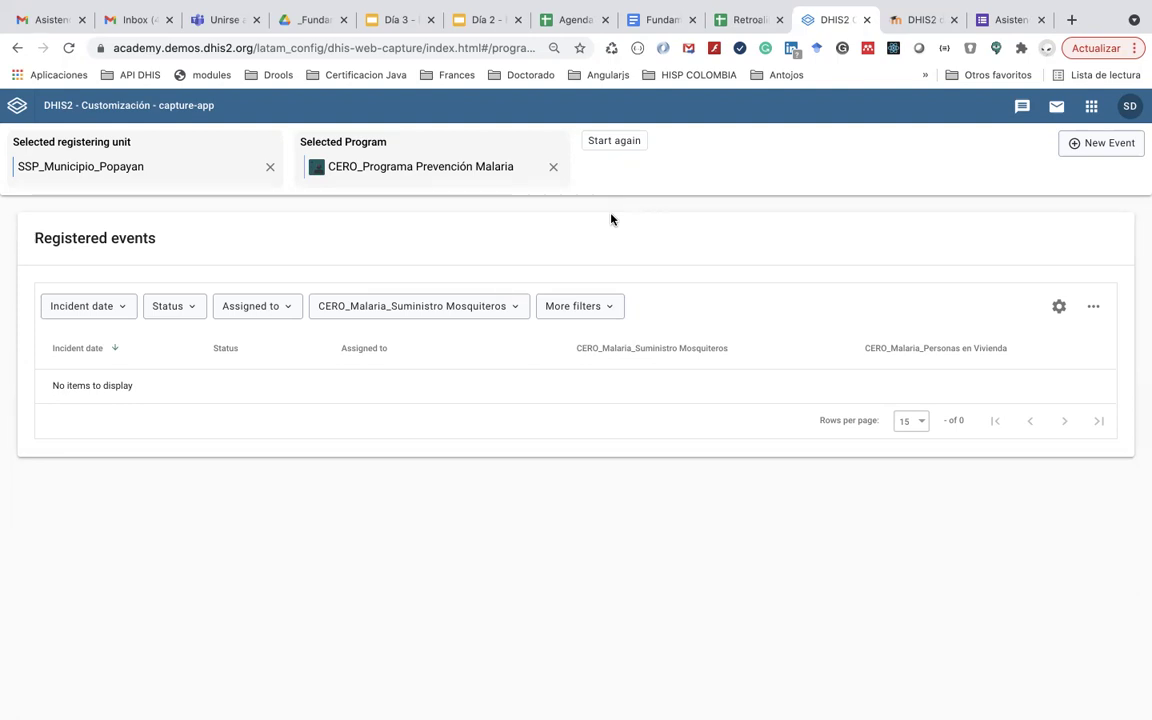
key("super+Tab")
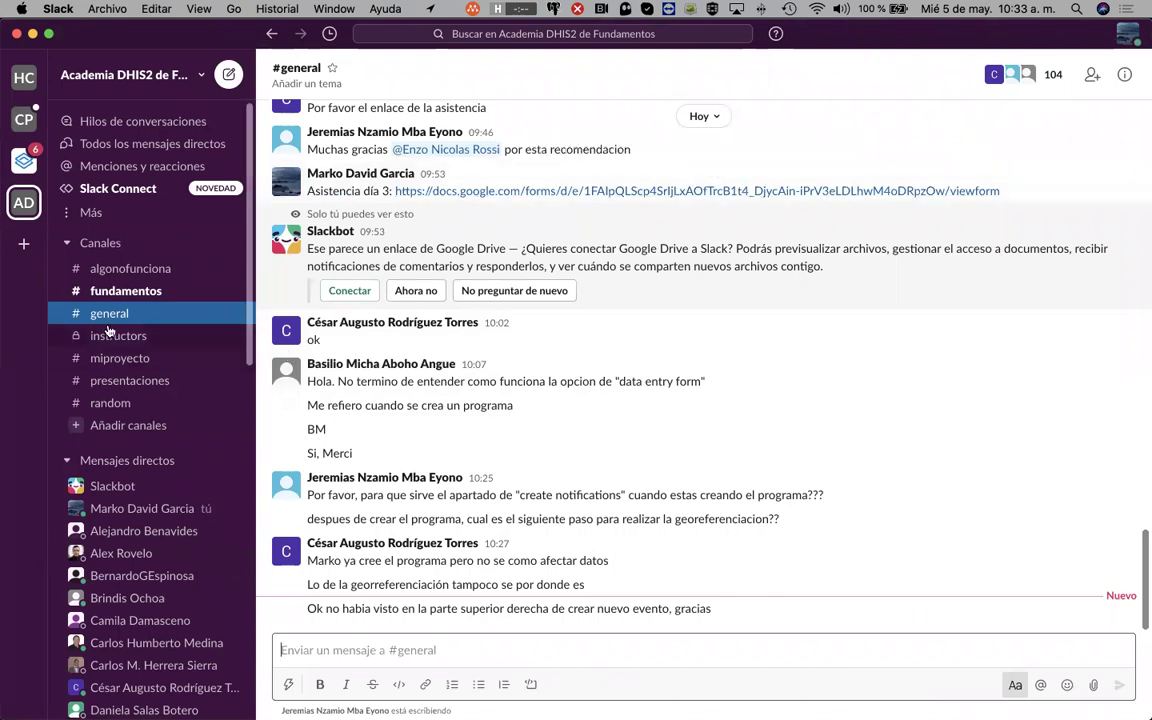
- Read the newest question in Slack's #fundamentos channel, then return to DHIS2 Capture
left_click(113, 293)
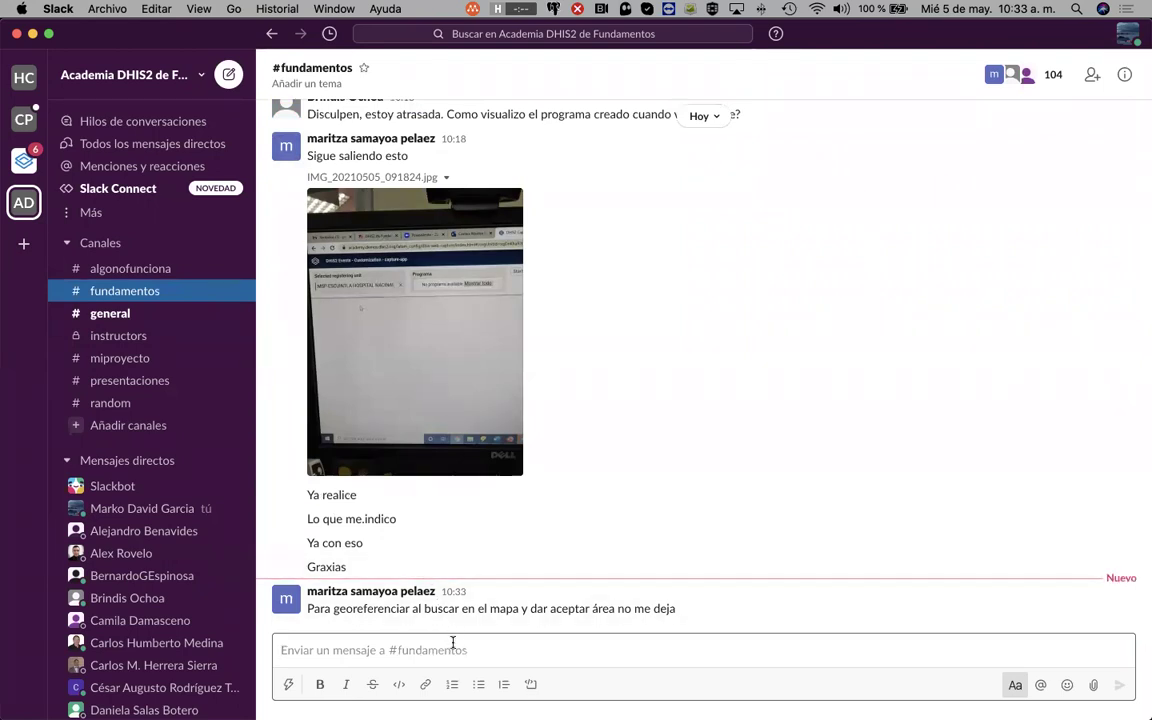
mouse_move(516, 417)
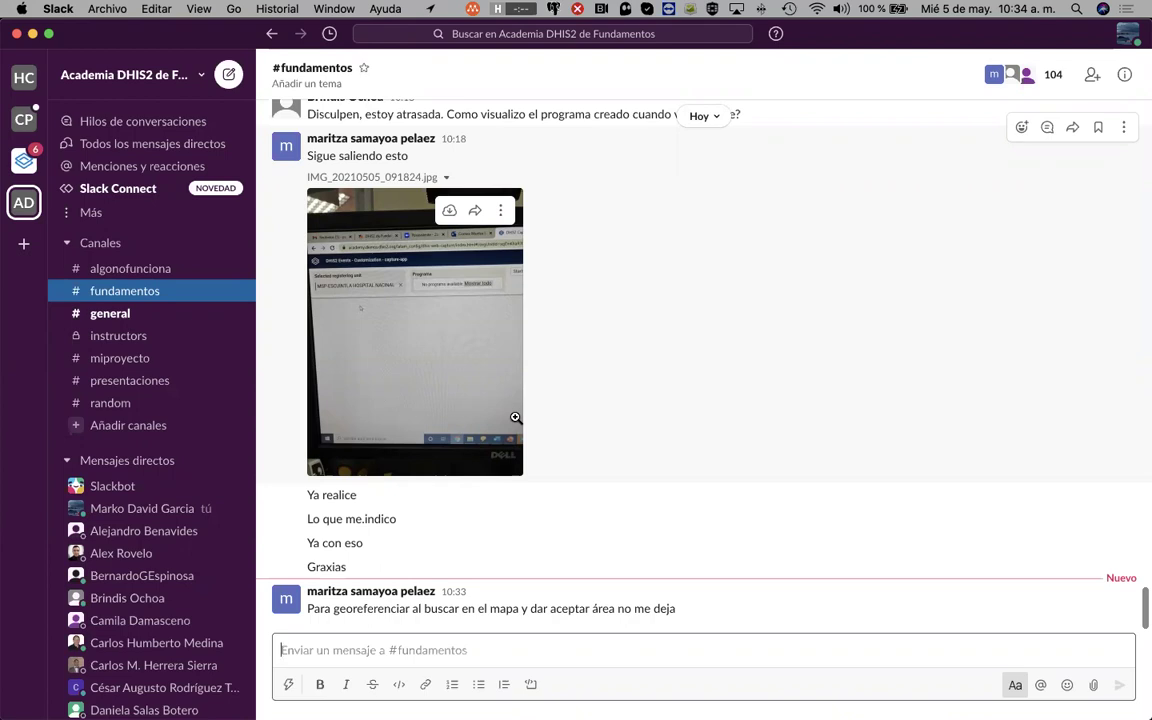
key("super+Tab")
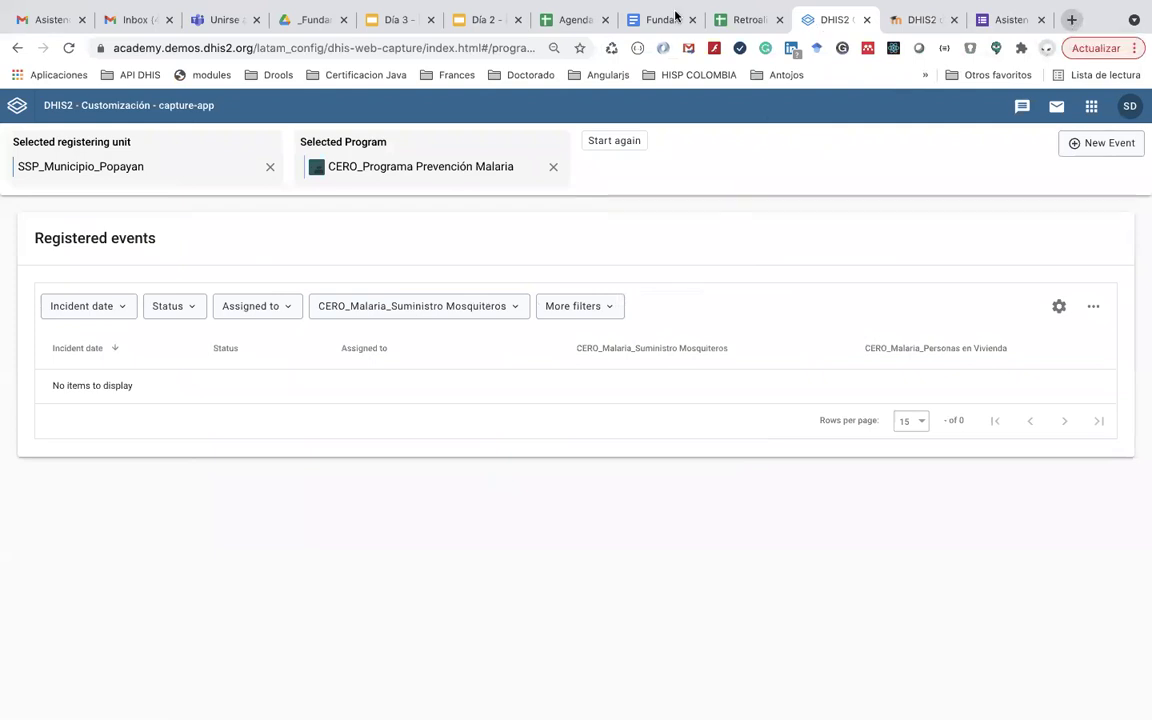
- Open Google Maps in a new tab via a web search for 'maps'
key("super+t")
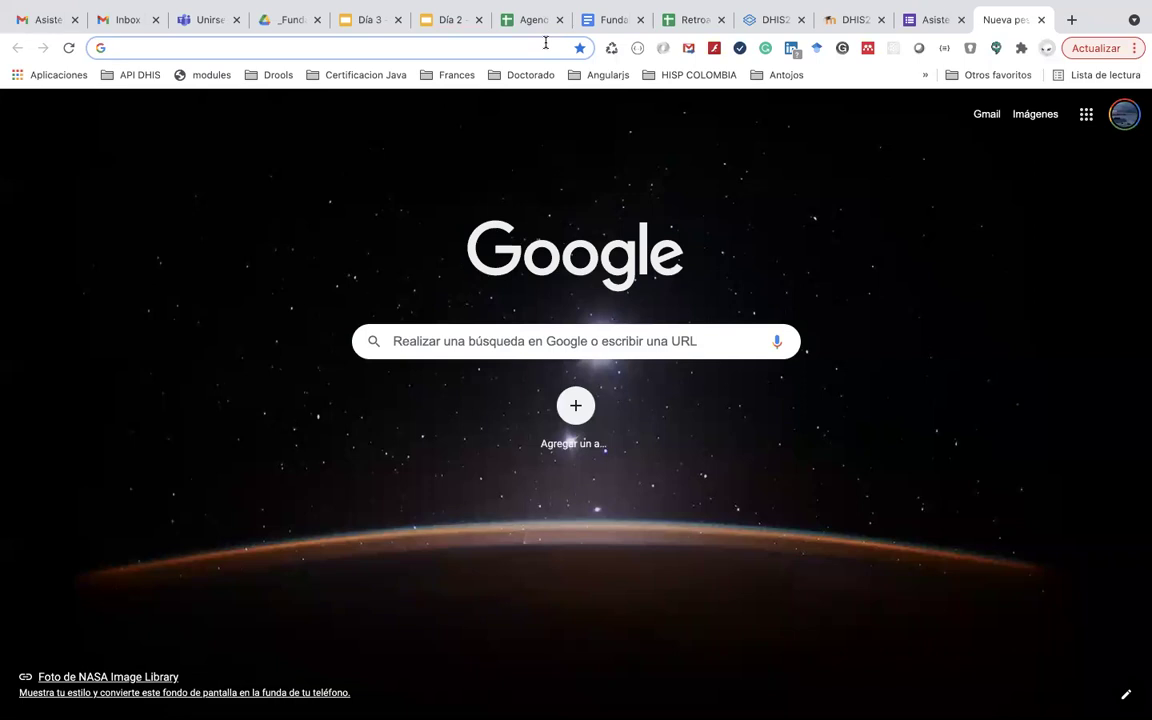
type("maps")
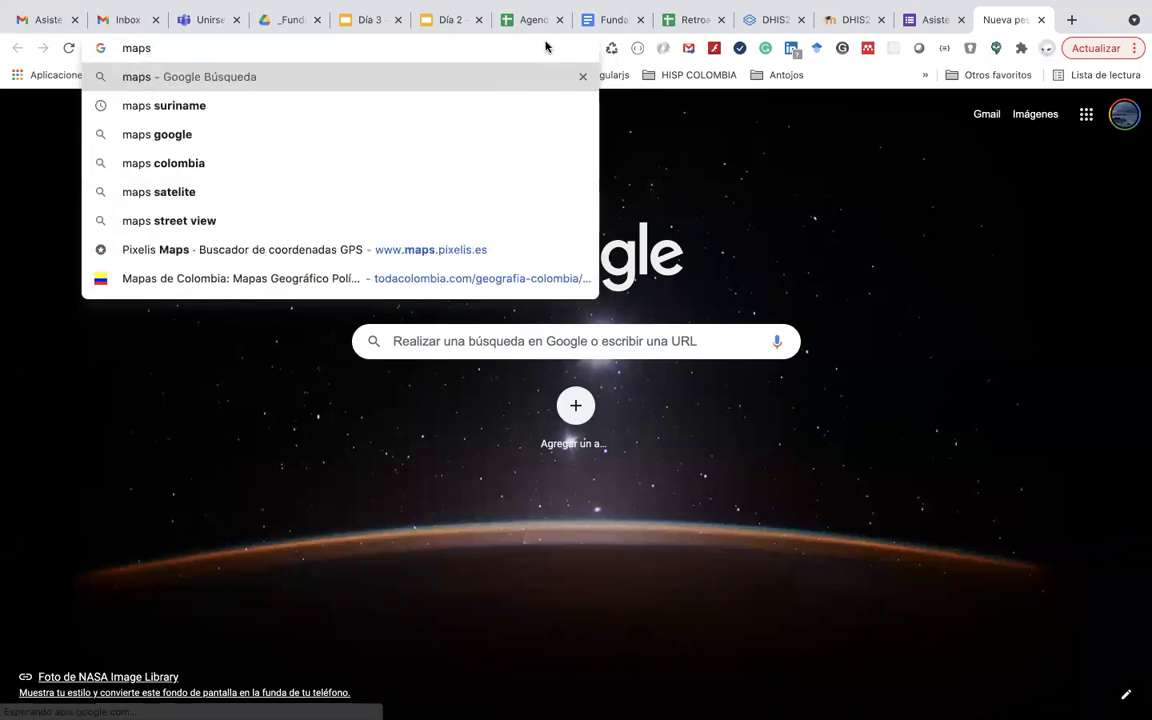
key("Return")
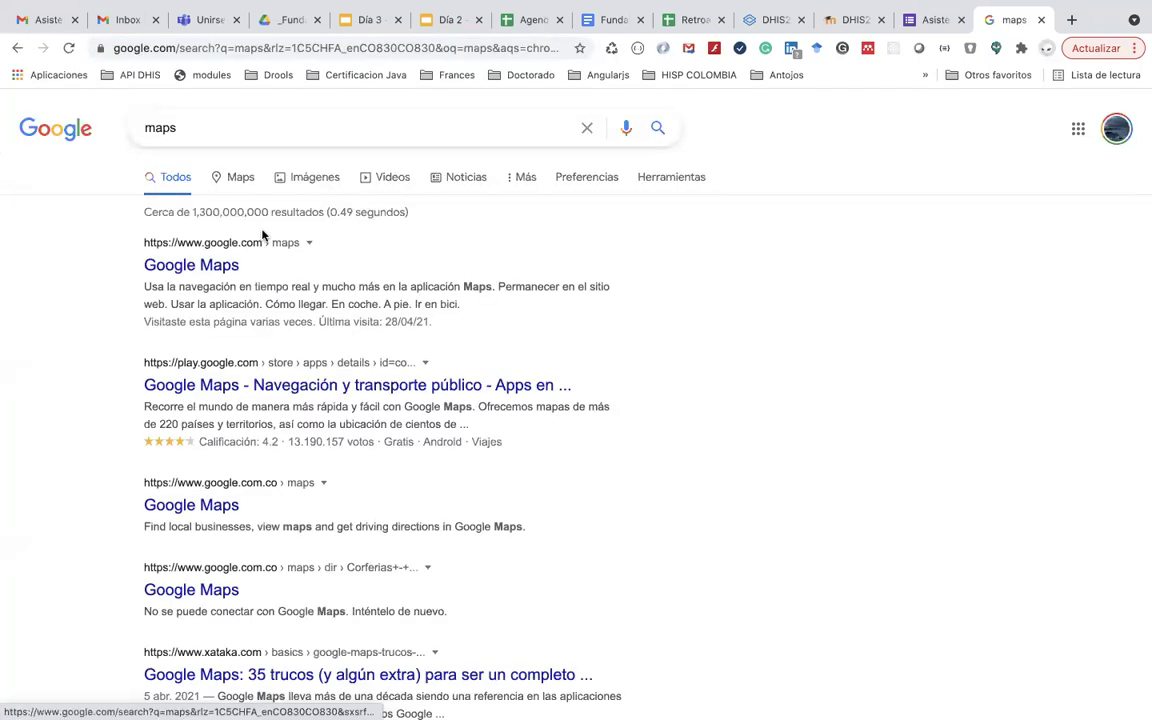
left_click(228, 266)
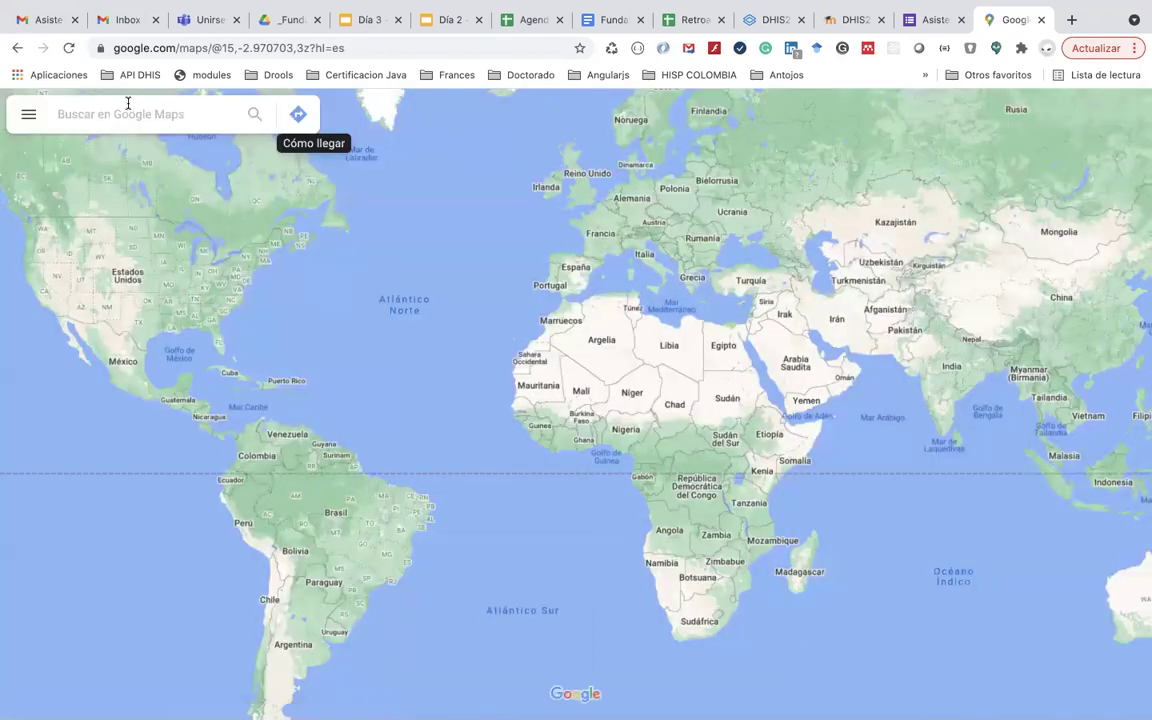
left_click(117, 108)
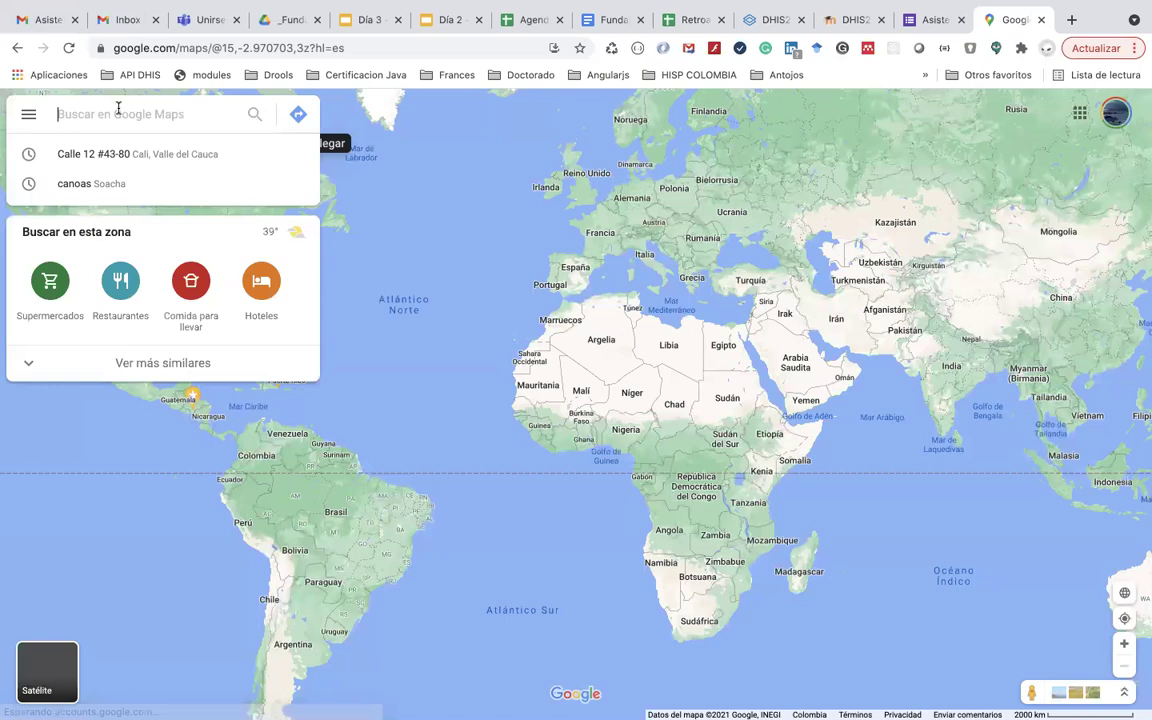
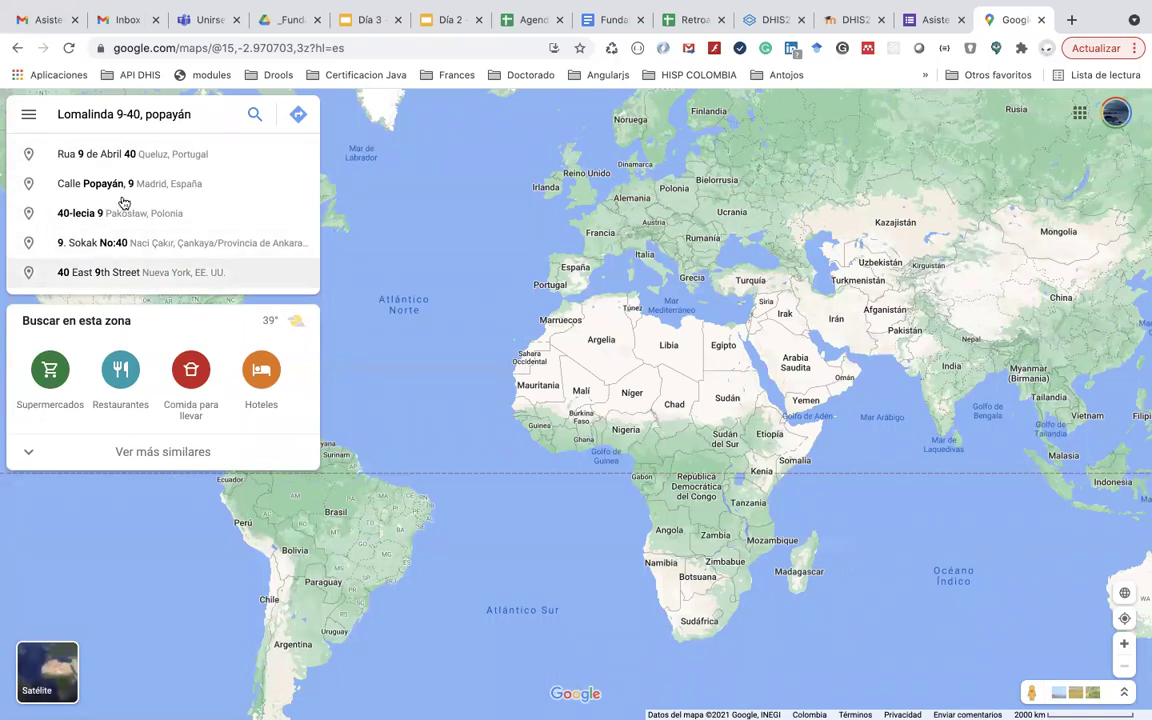
key("Return")
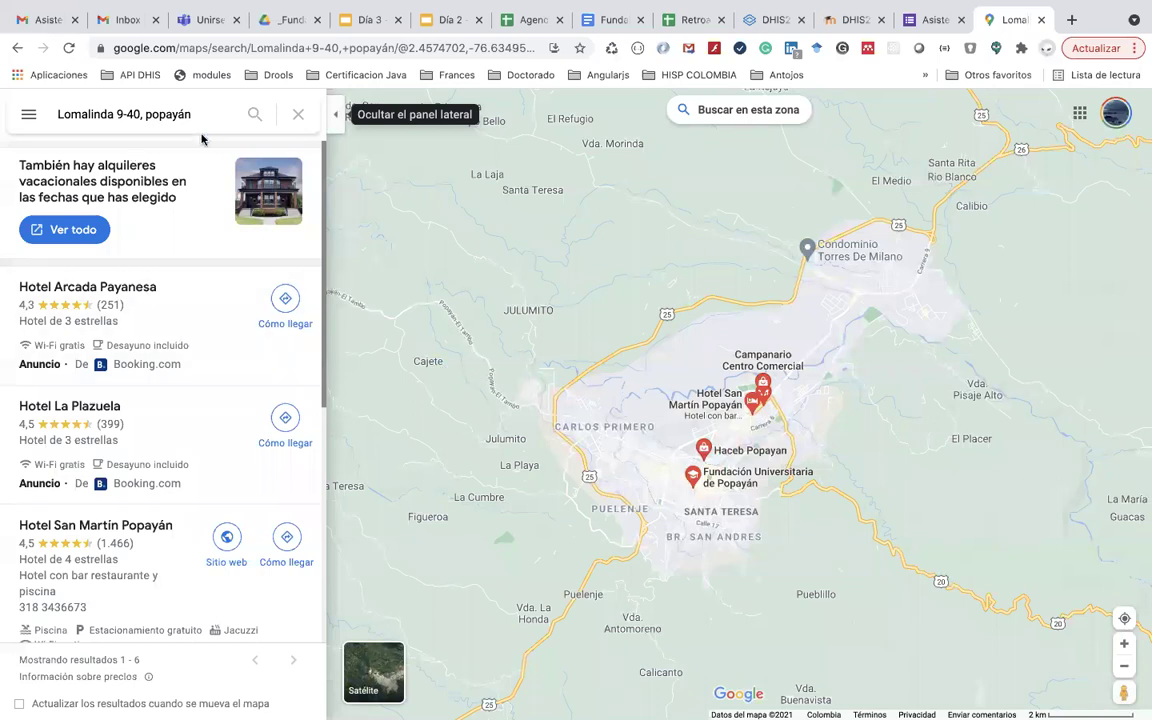
left_click(86, 114)
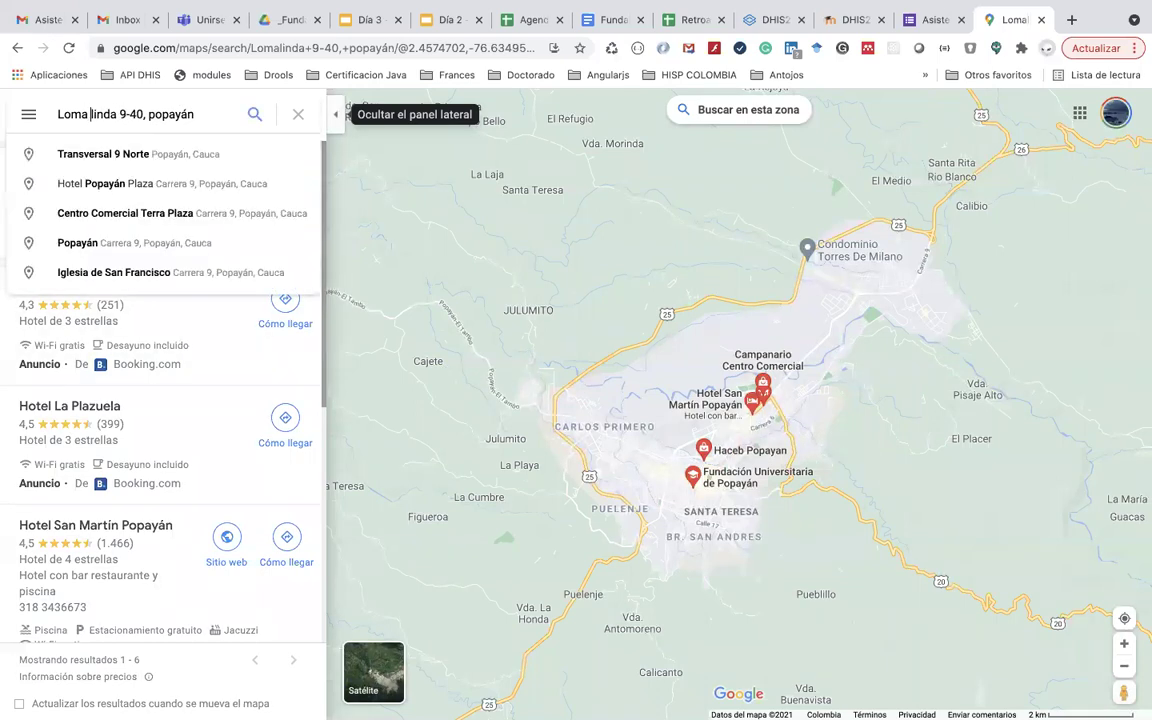
key("Return")
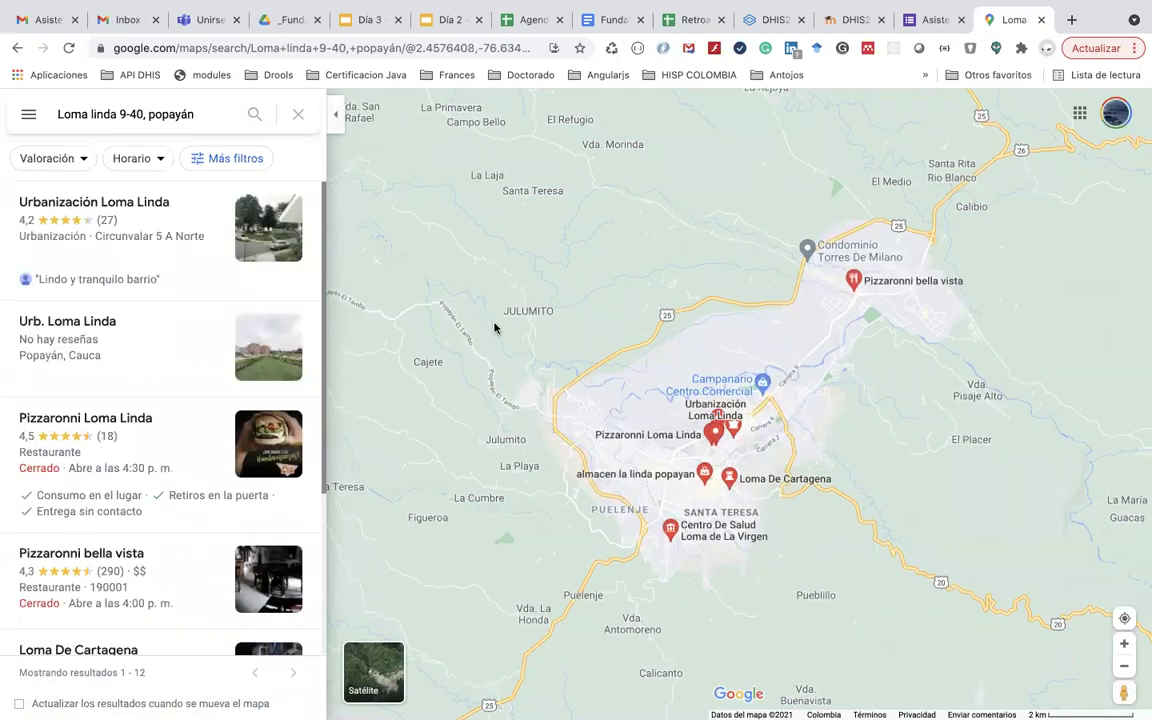
scroll(701, 445, "up", 1)
scroll(701, 445, "up", 3)
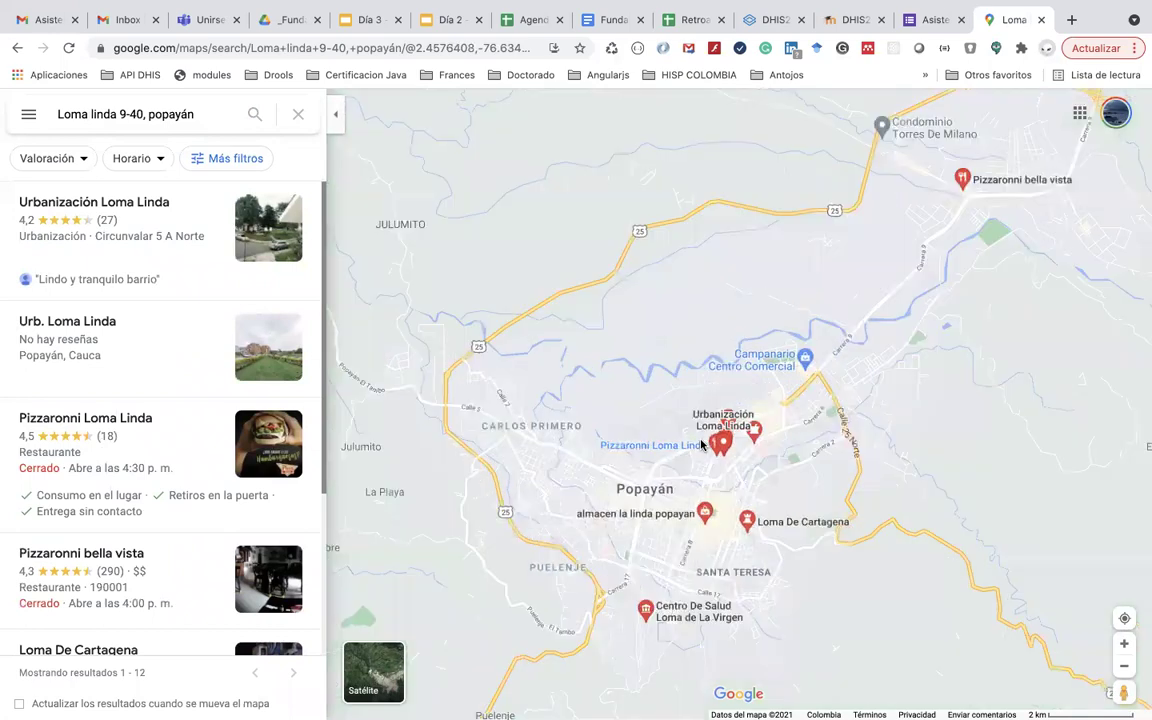
scroll(738, 545, "up", 3)
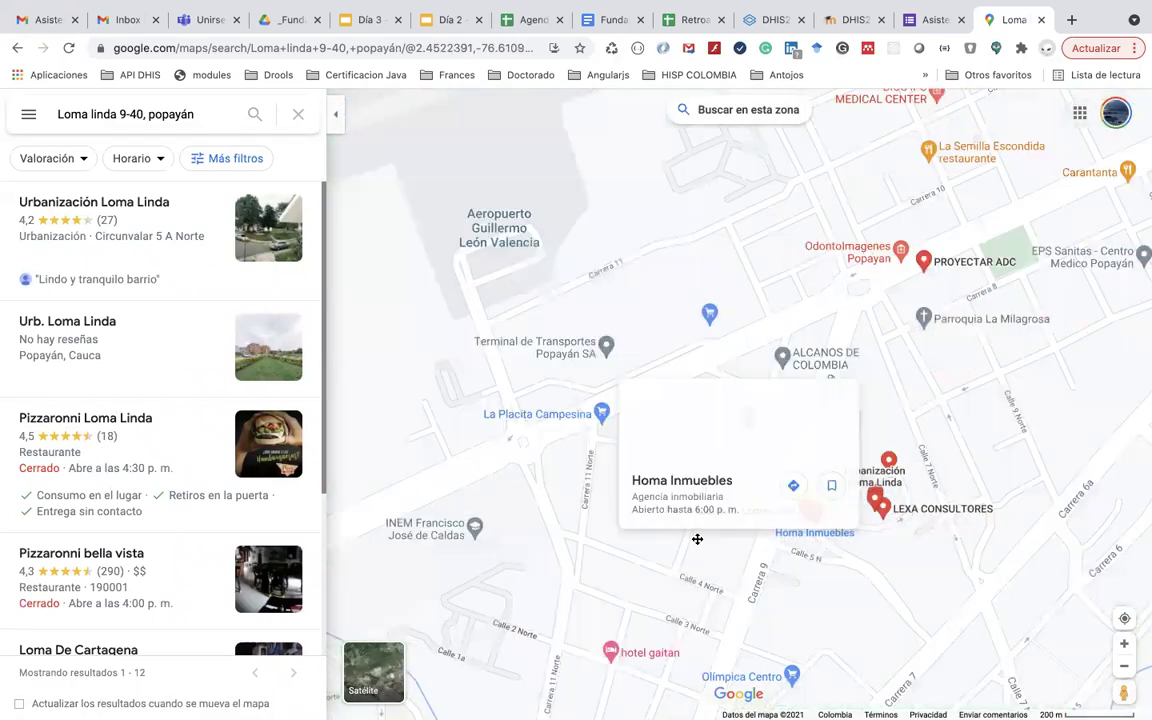
scroll(740, 537, "up", 2)
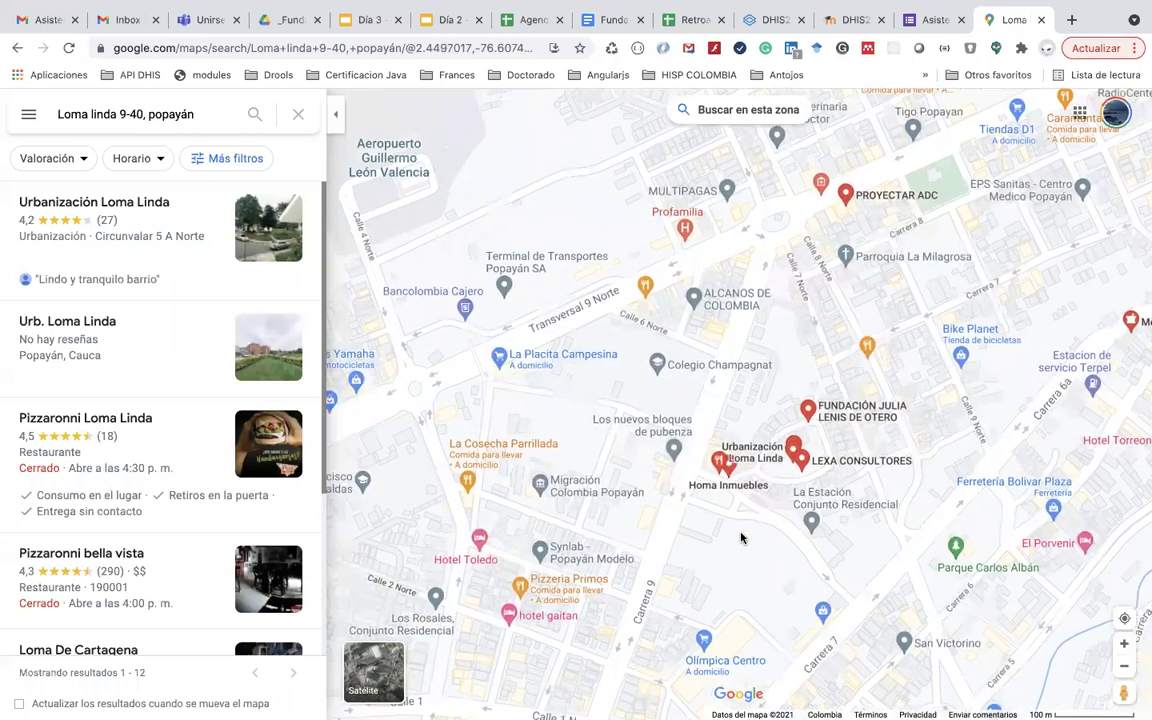
scroll(741, 530, "up", 3)
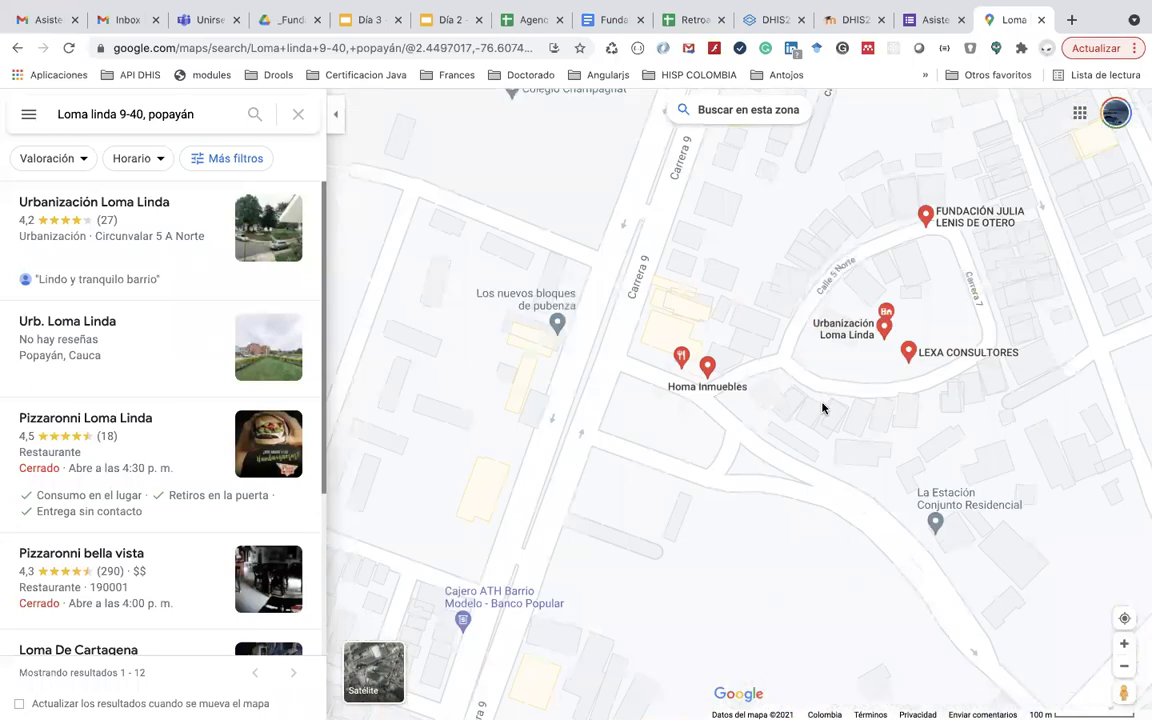
scroll(926, 381, "up", 4)
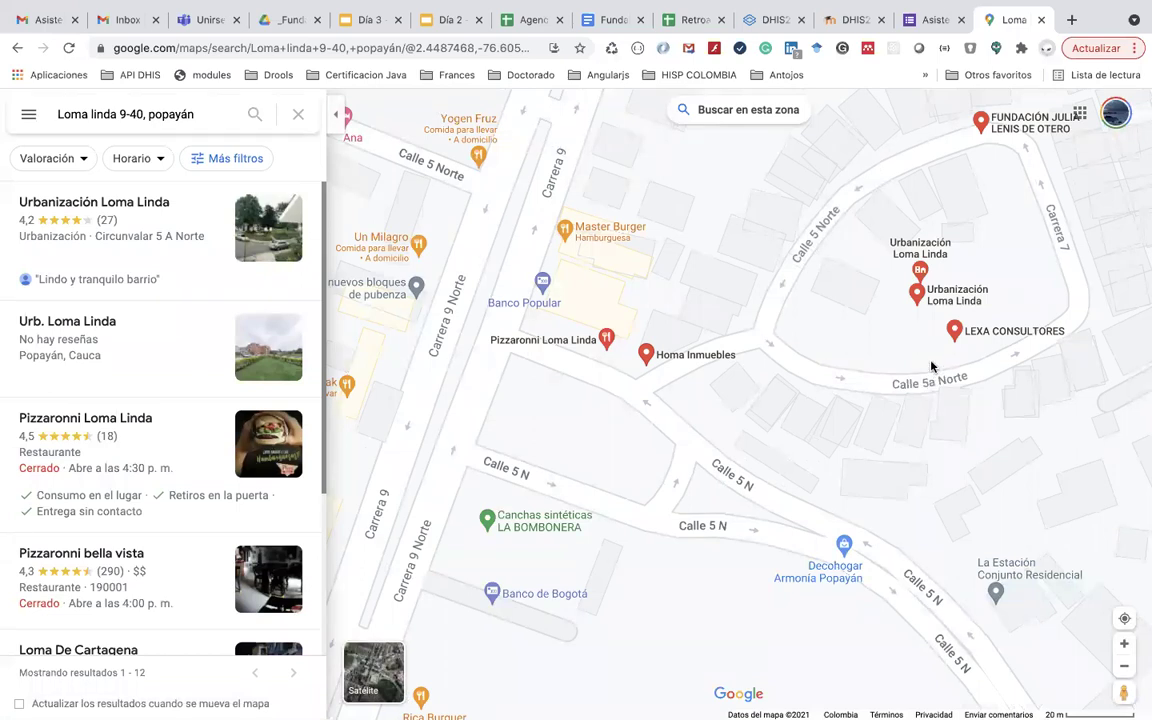
left_click(931, 365)
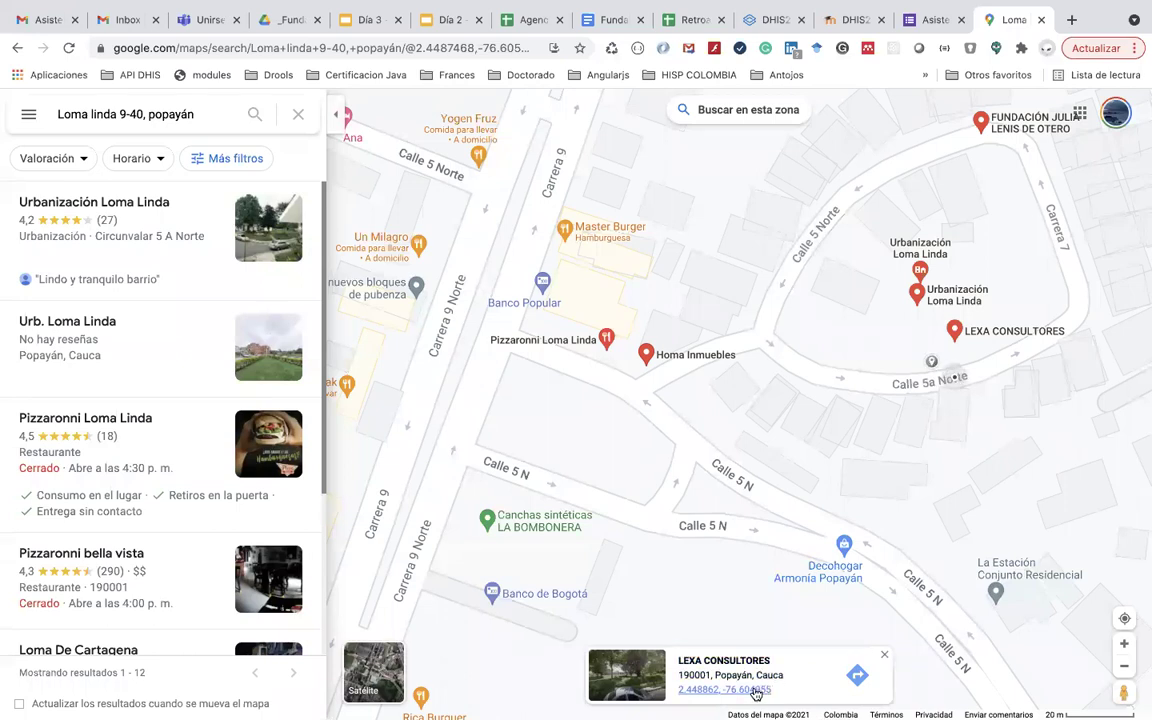
- Read the coordinates @2.4487468,-76.6059113 from the Google Maps page address
left_click(460, 44)
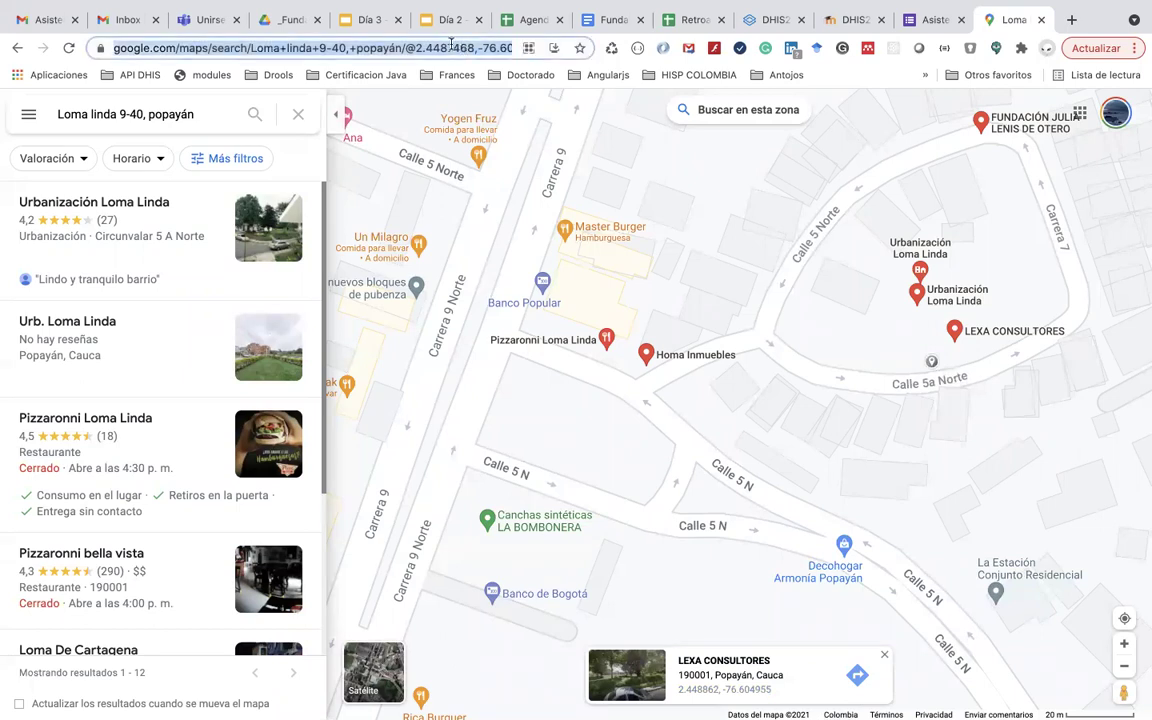
left_click(452, 46)
key("Right")
key("Right")
key("Right")
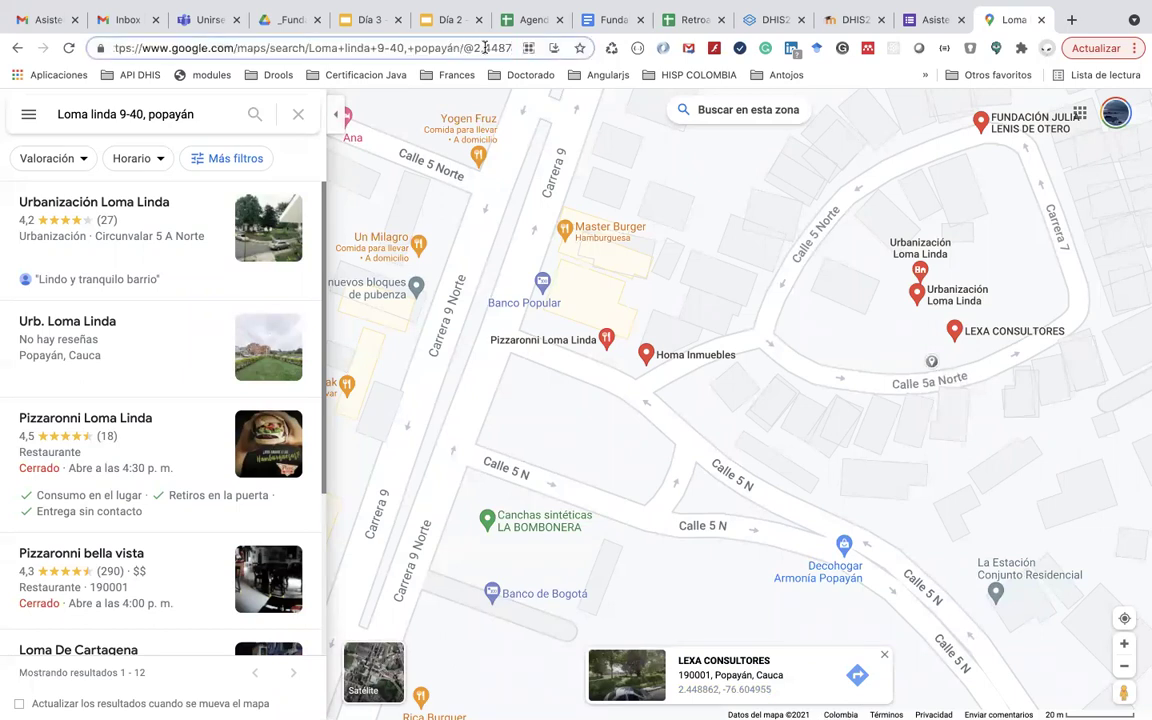
key("Right")
key("Right")
key("Right")
key("Right")
key("Right")
key("Right")
key("Right")
key("Right")
key("Right")
key("Right")
key("Right")
key("Right")
key("Right")
key("Right")
key("Right")
key("Right")
key("Right")
key("Right")
key("Right")
key("Right")
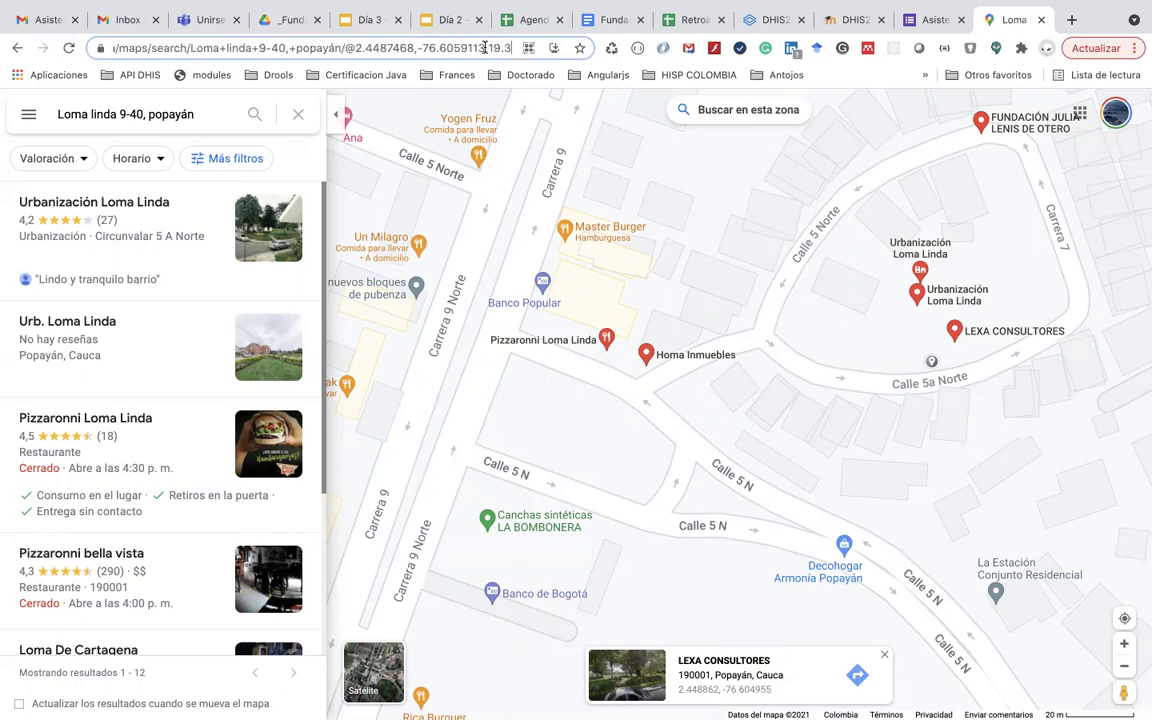
key("Left")
key("Left")
key("Left")
- Zoom the map out slightly and bring Slack to the front
scroll(765, 453, "down", 1)
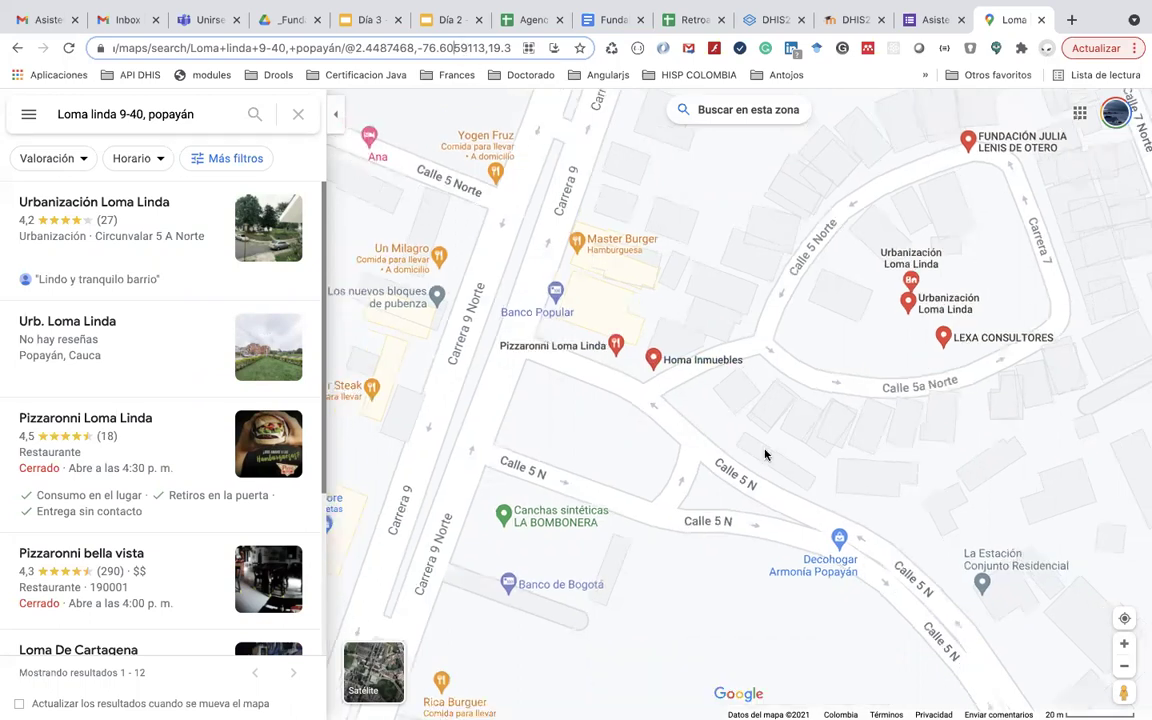
scroll(765, 453, "down", 1)
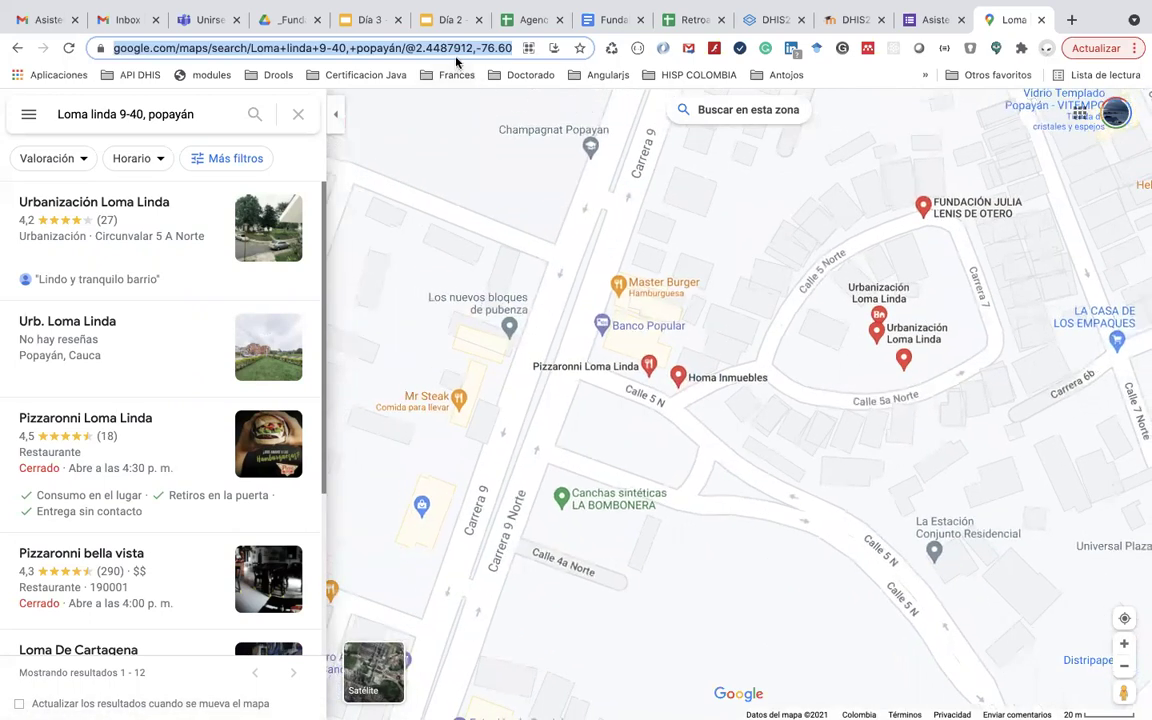
key("super+Tab")
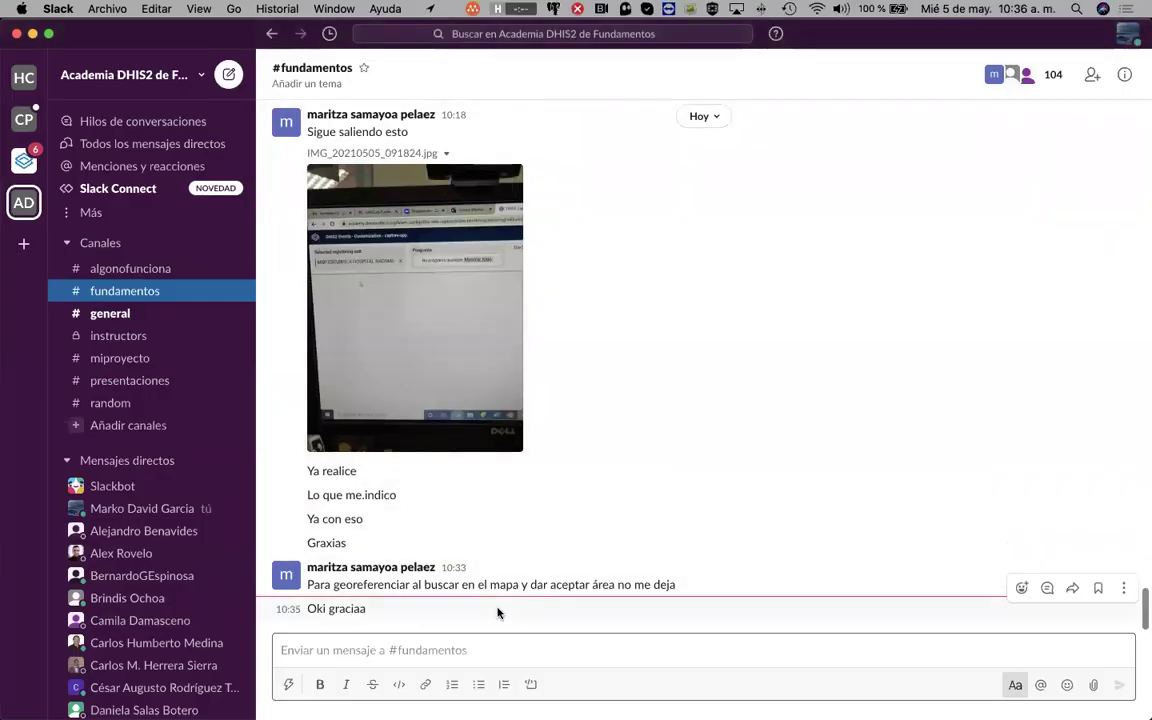
- Check Slack's #general channel, alternate between Slack and the map, then go to the DHIS2 Capture tab
left_click(165, 314)
key("super+Tab")
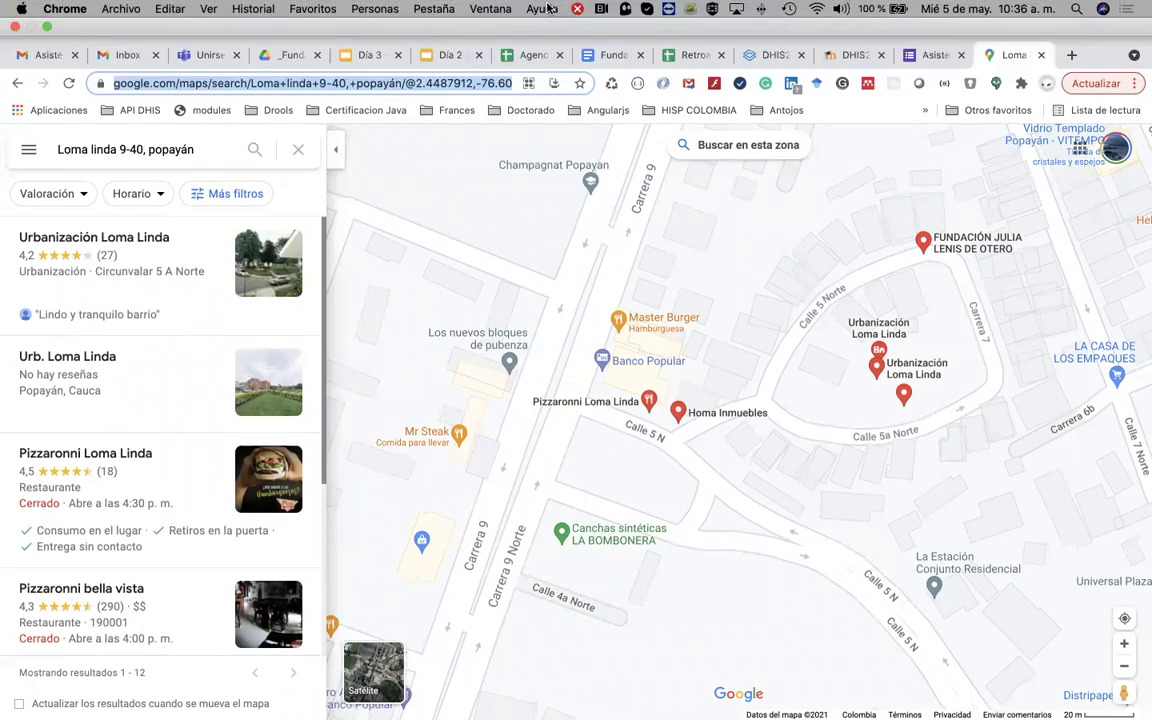
scroll(575, 210, "up", 2)
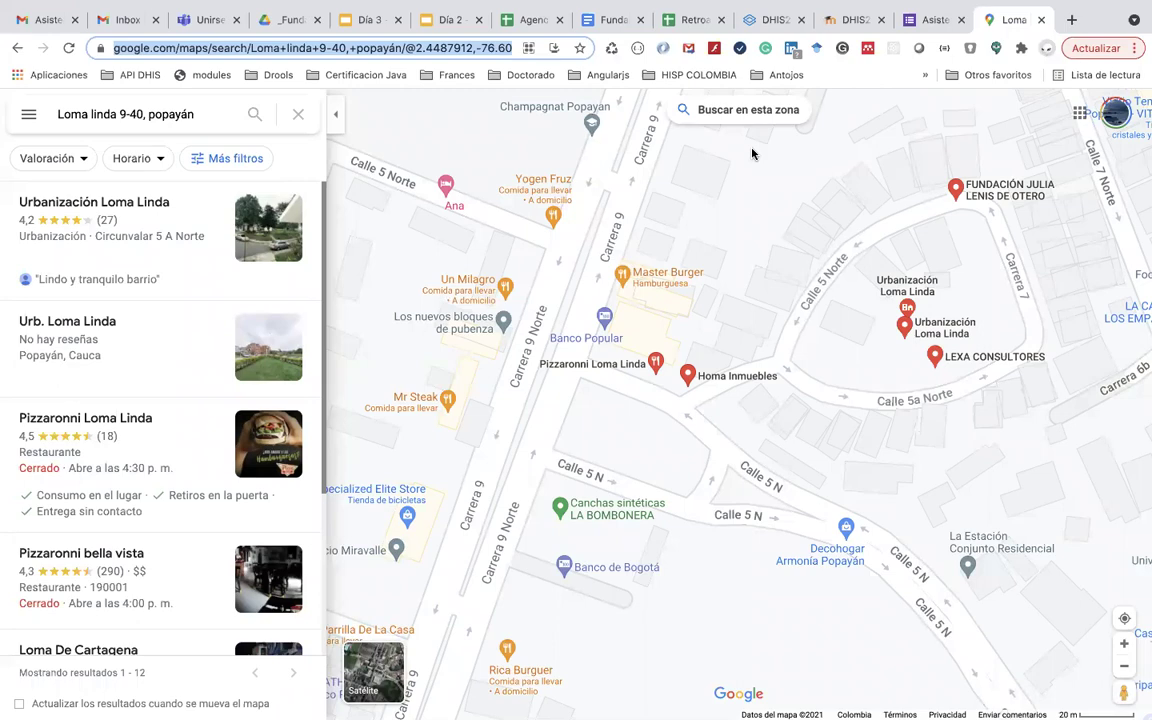
key("super+Tab")
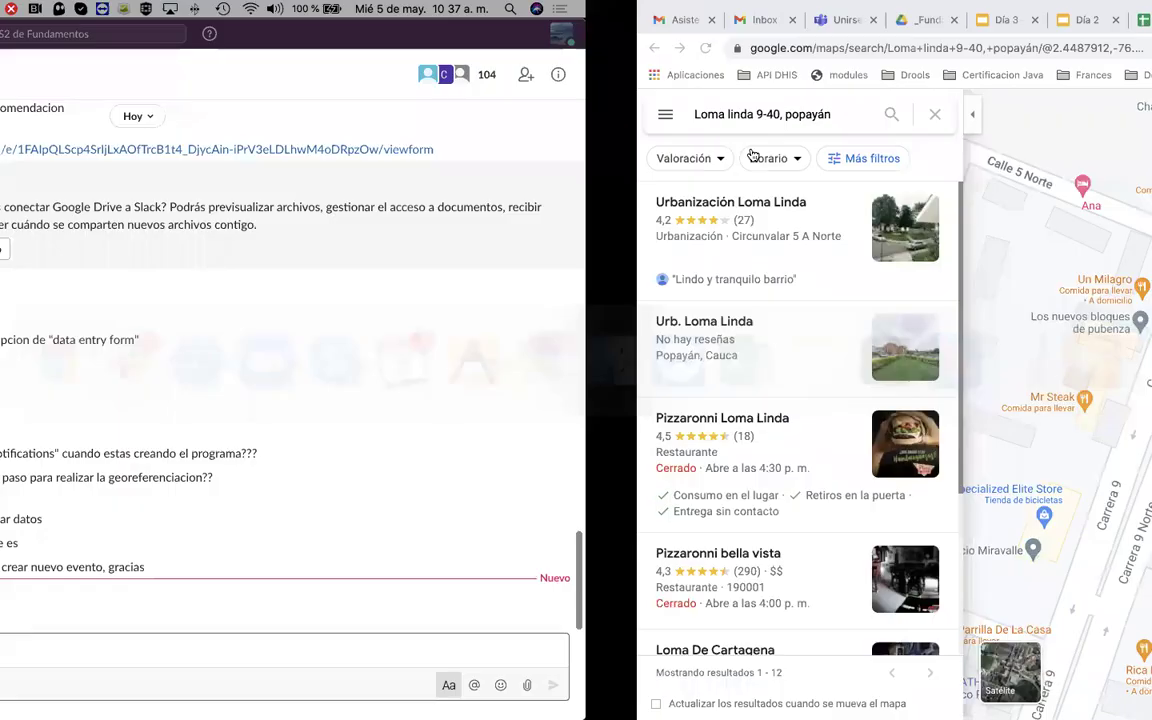
key("super+Tab")
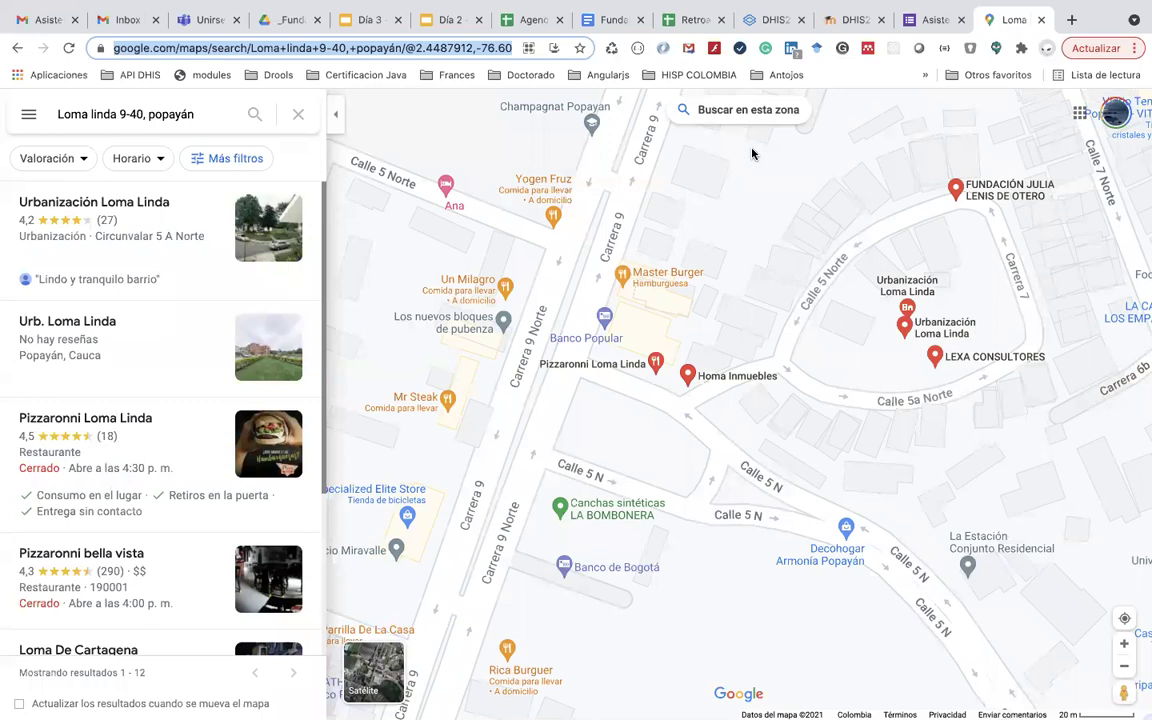
key("super+Tab")
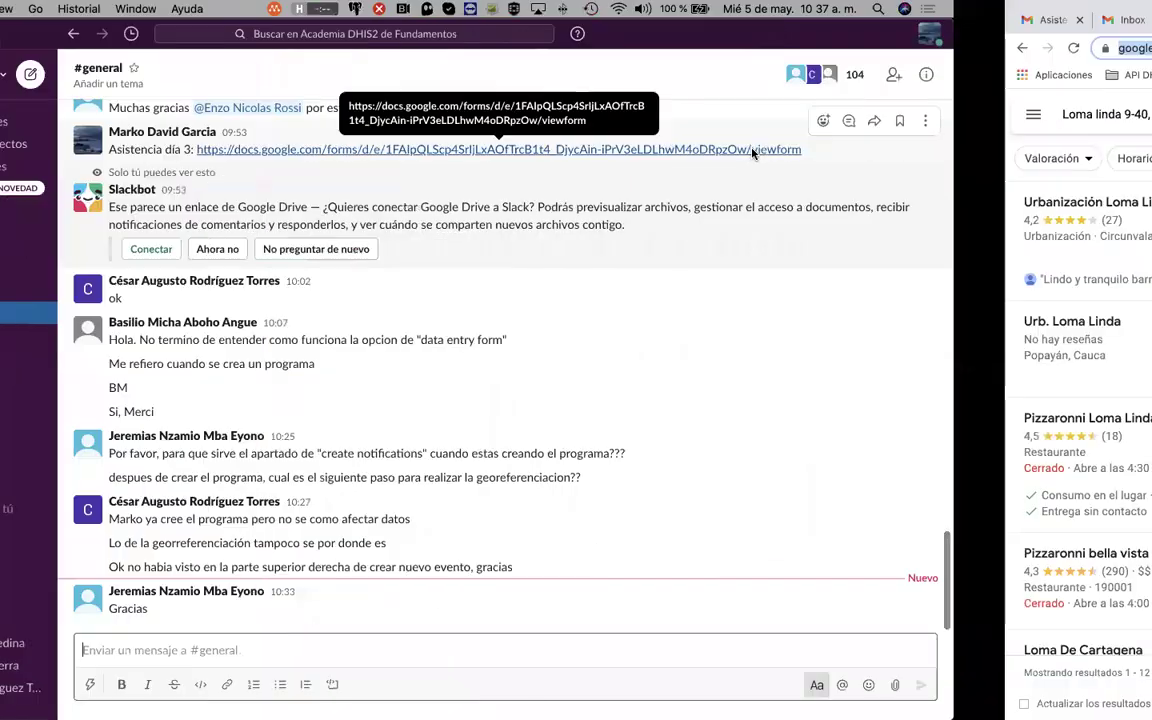
key("super+Tab")
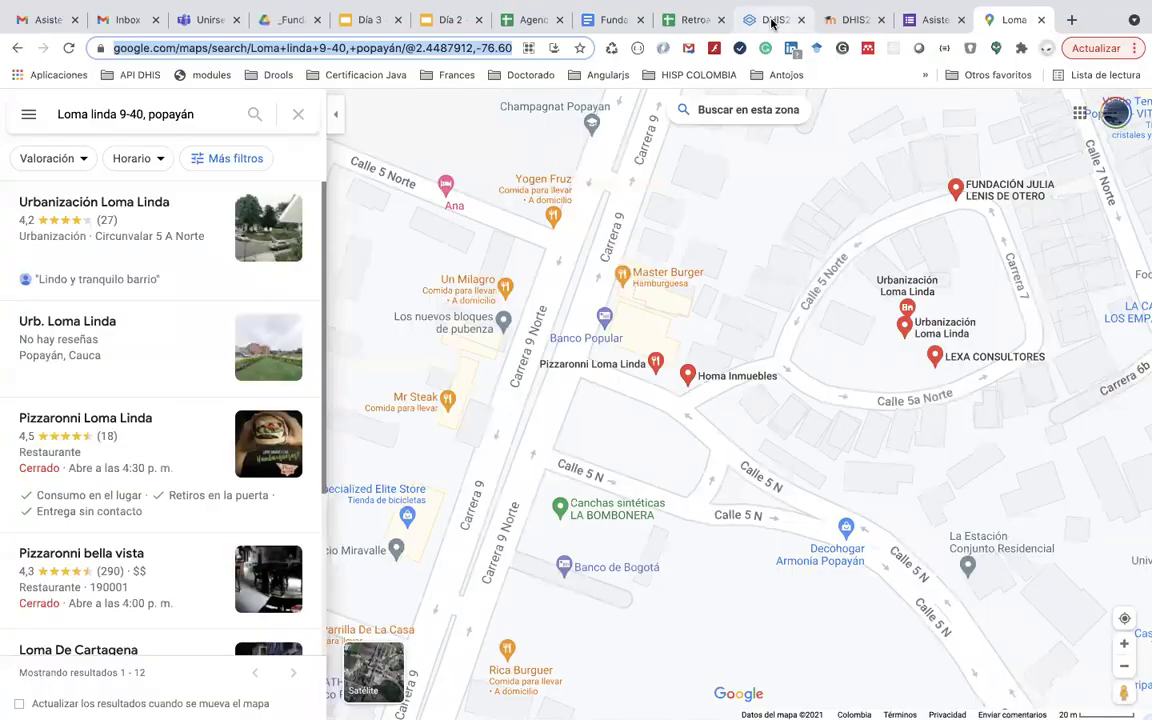
left_click(1072, 20)
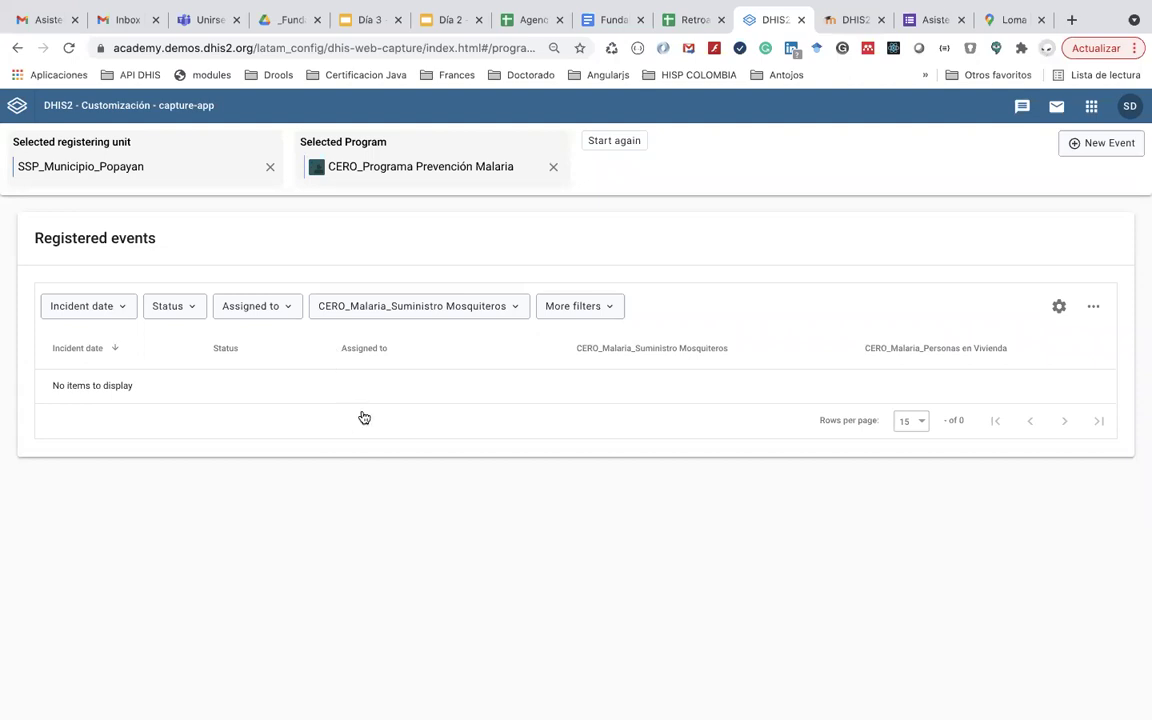
- Postpone the iTerm2 update offer with Remind Me Later
key("super+Tab")
key("super+Tab")
key("super+Tab")
key("super+Tab")
key("super+Tab")
key("super+Tab")
key("super+Tab")
key("super+Tab")
key("super+Tab")
key("super+Tab")
key("super+Tab")
key("super+Tab")
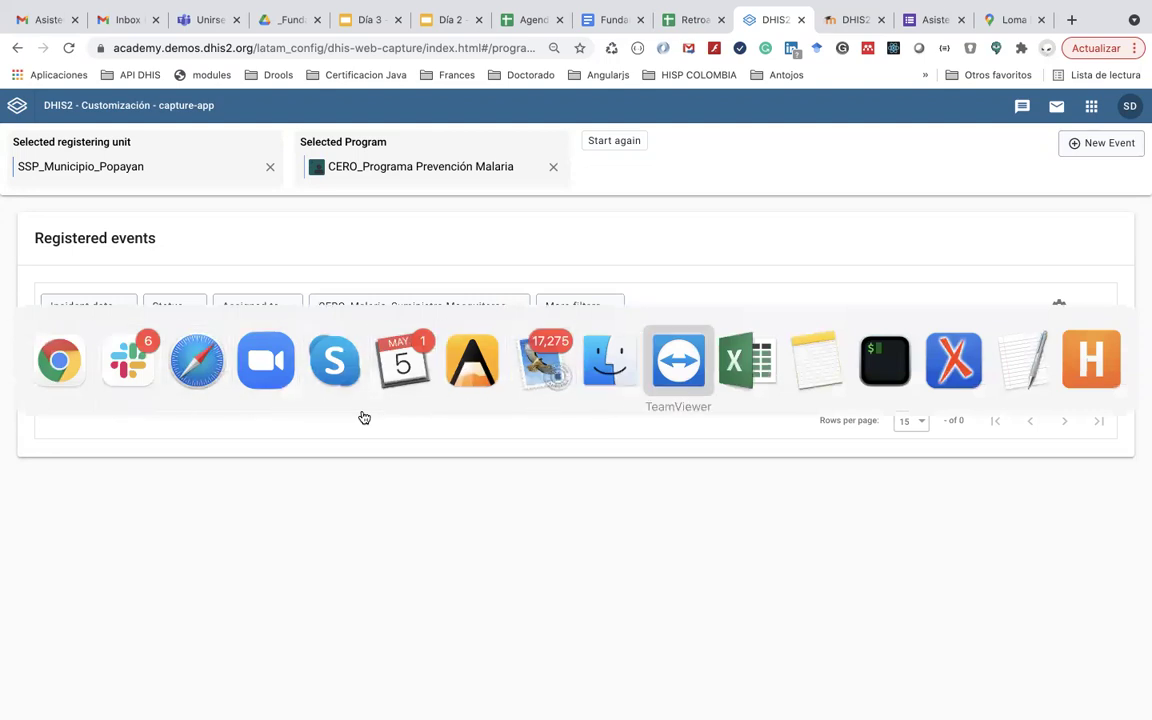
key("super+Tab")
key("super+shift+Tab")
key("super+shift+Tab")
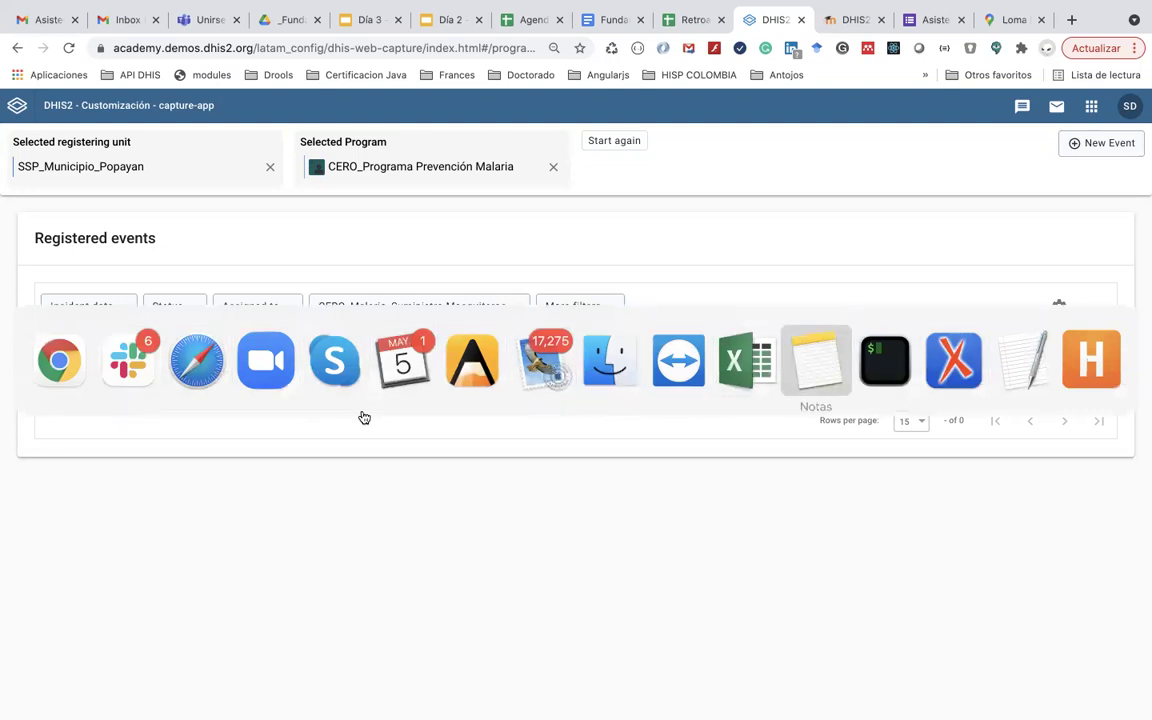
key("super+Tab")
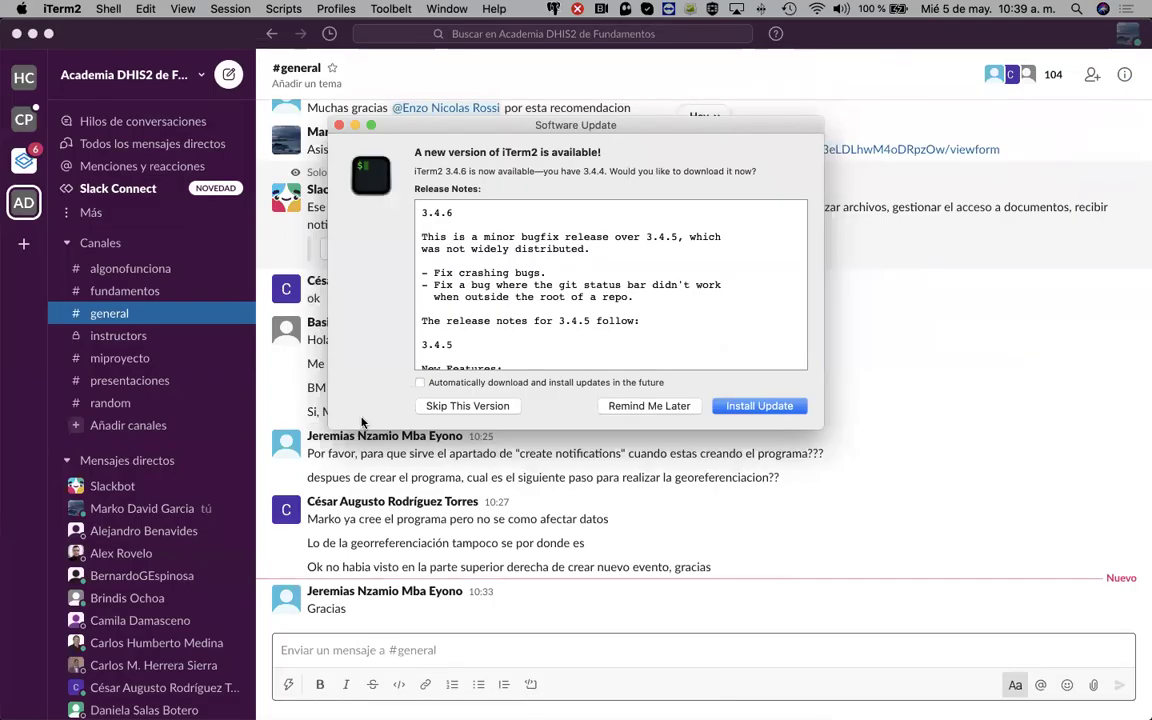
left_click(628, 407)
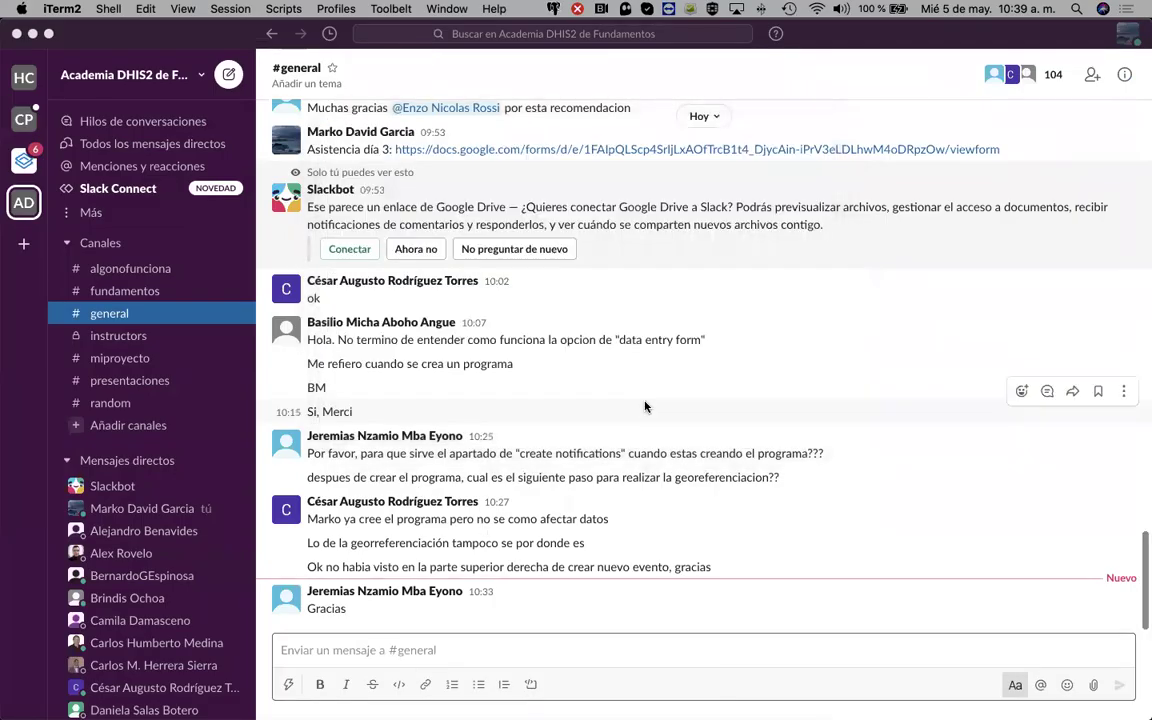
- Cycle through the desktop spaces and return to the DHIS2 Capture desktop
key("super+Tab")
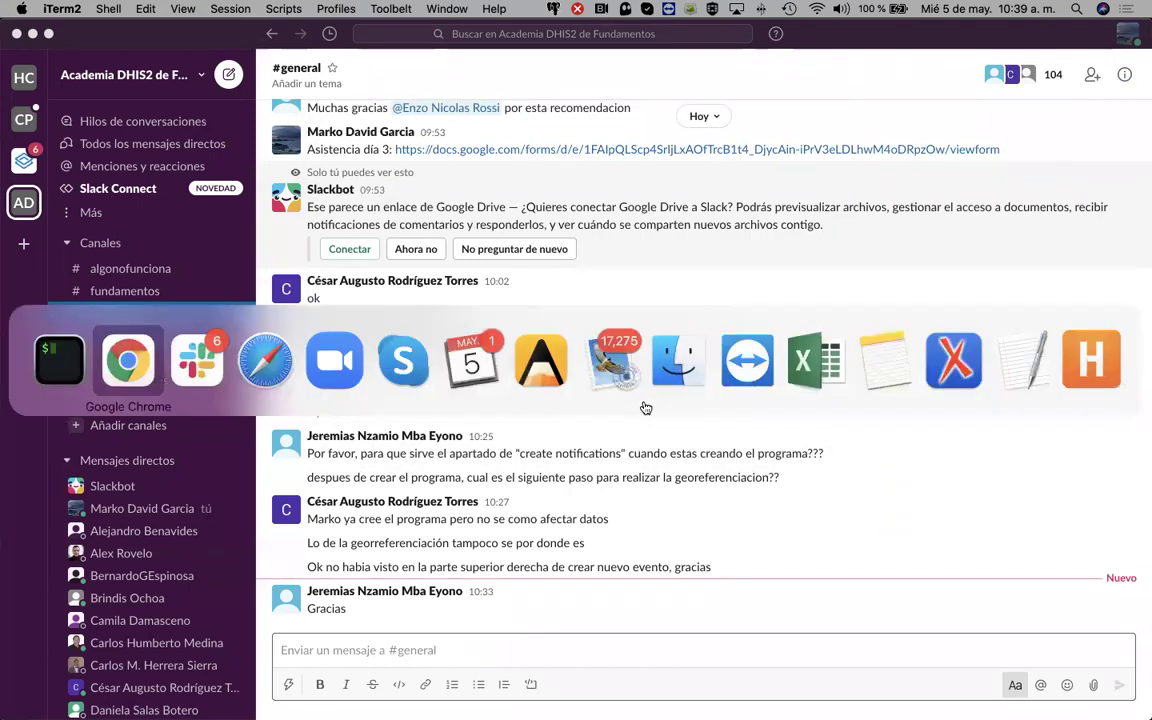
key("Escape")
mouse_move(686, 700)
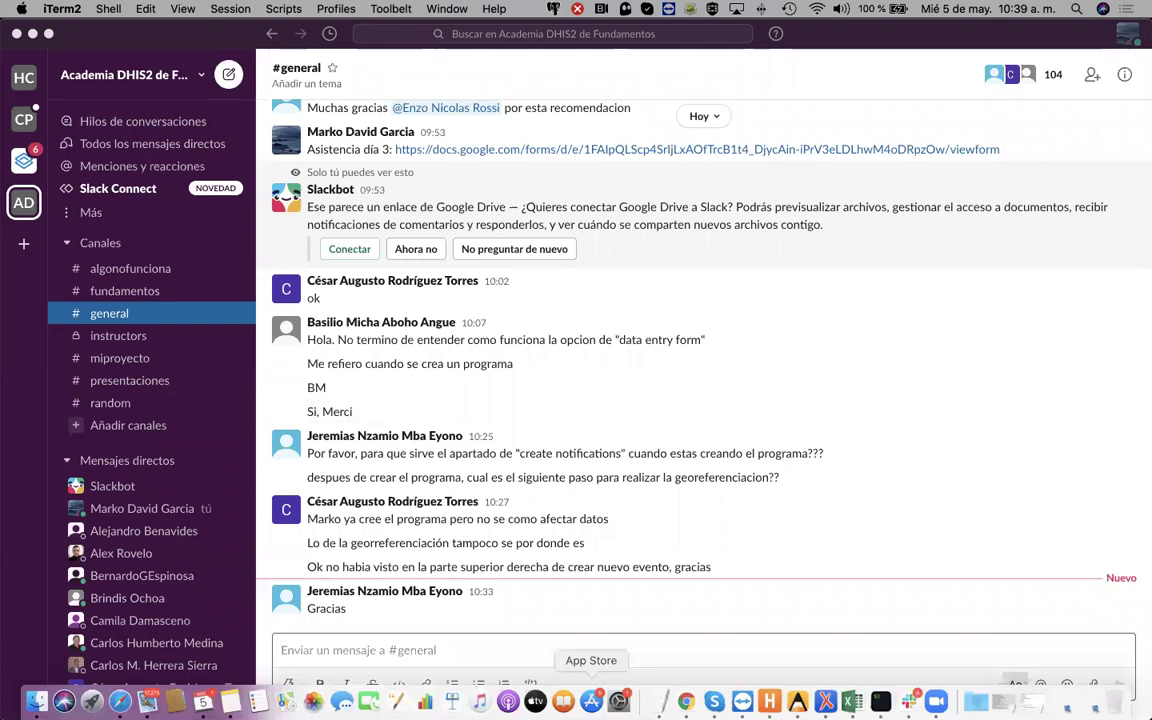
key("ctrl+Right")
key("ctrl+Right")
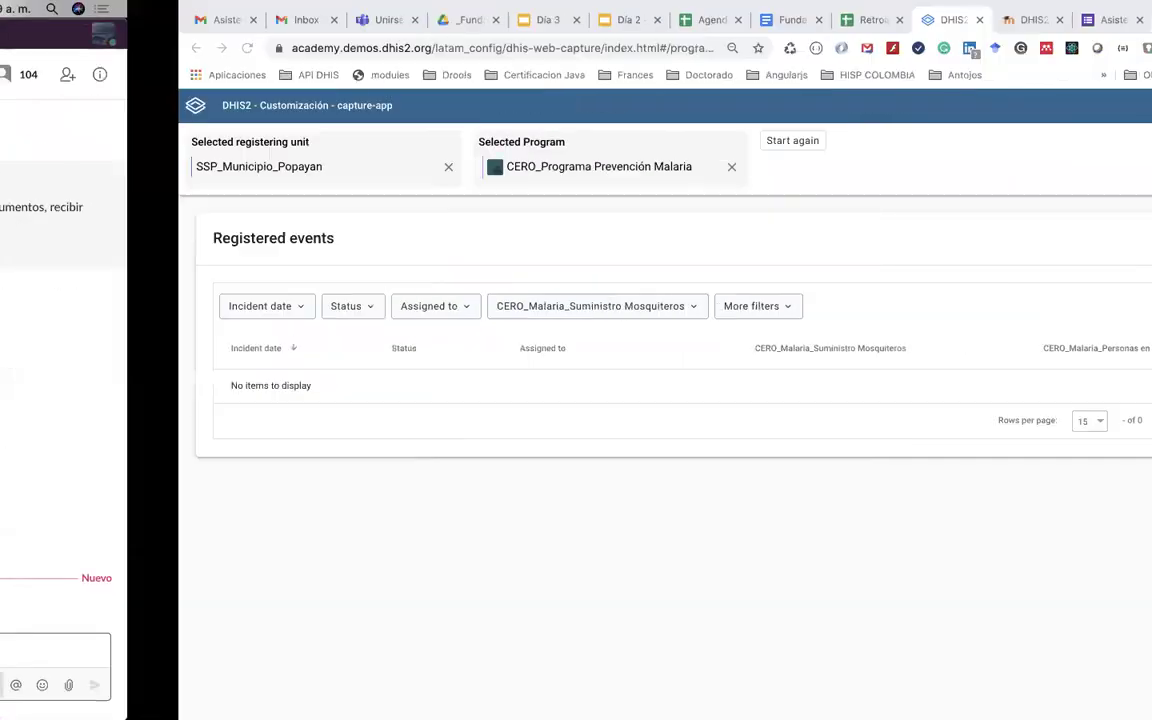
key("ctrl+Right")
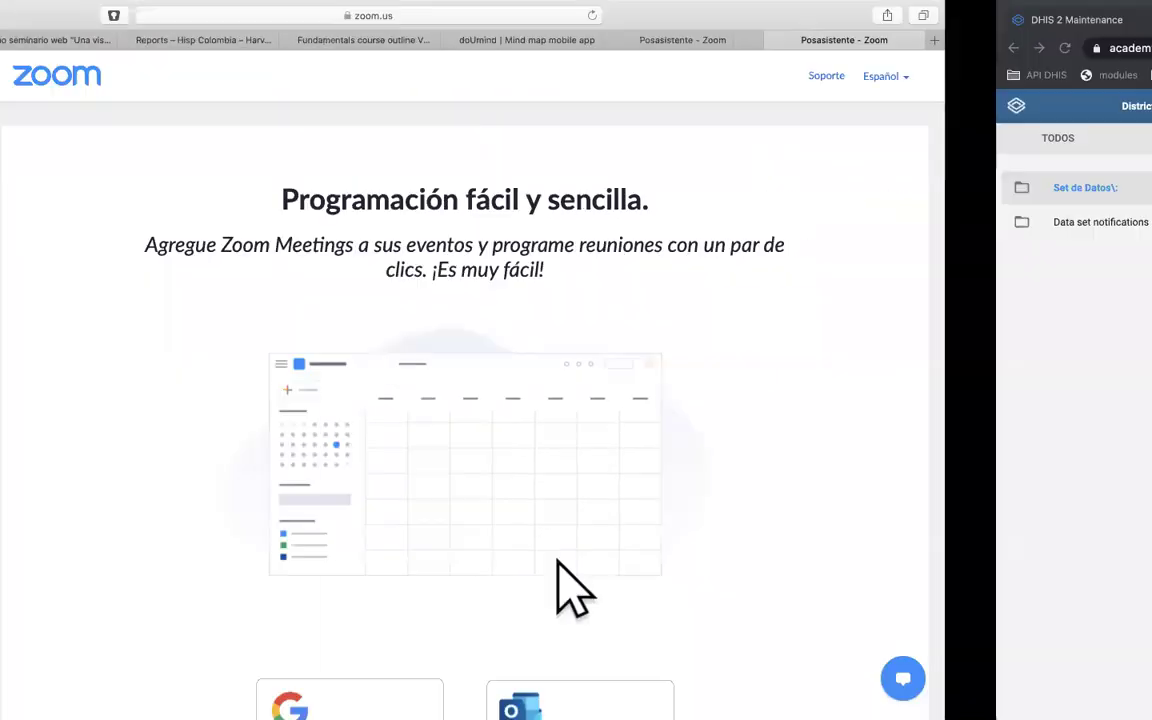
key("ctrl+Right")
key("ctrl+Left")
key("ctrl+Left")
key("ctrl+Left")
key("ctrl+Left")
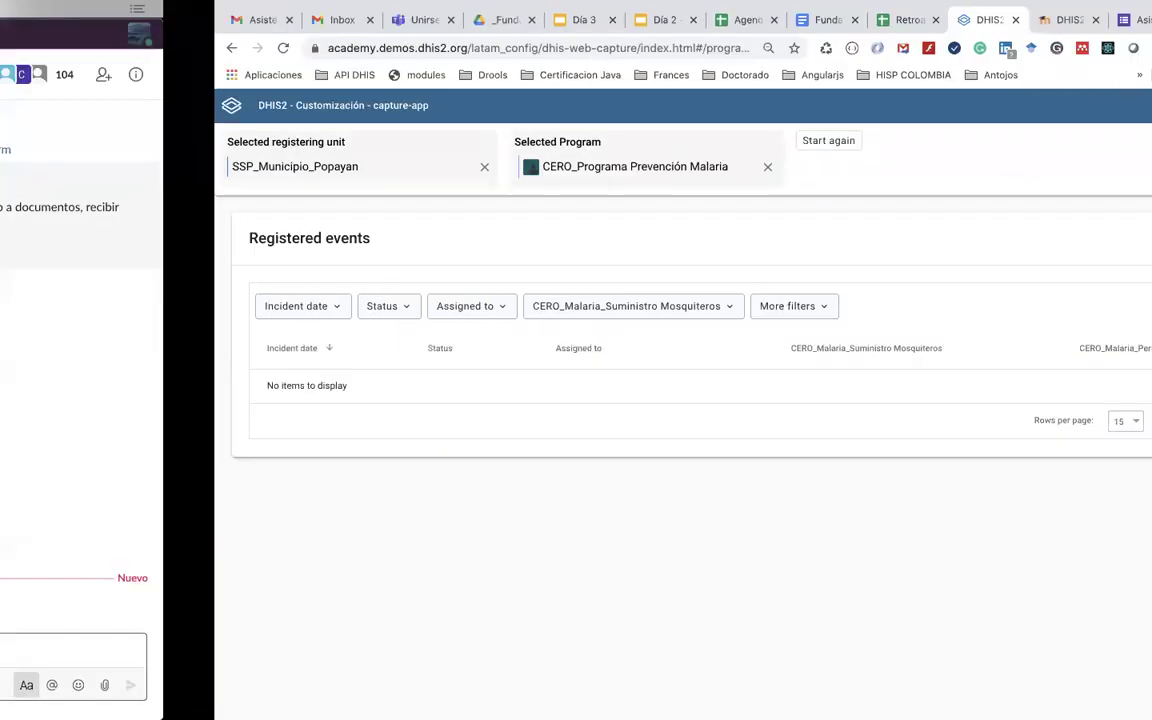
key("ctrl+Right")
key("super+Tab")
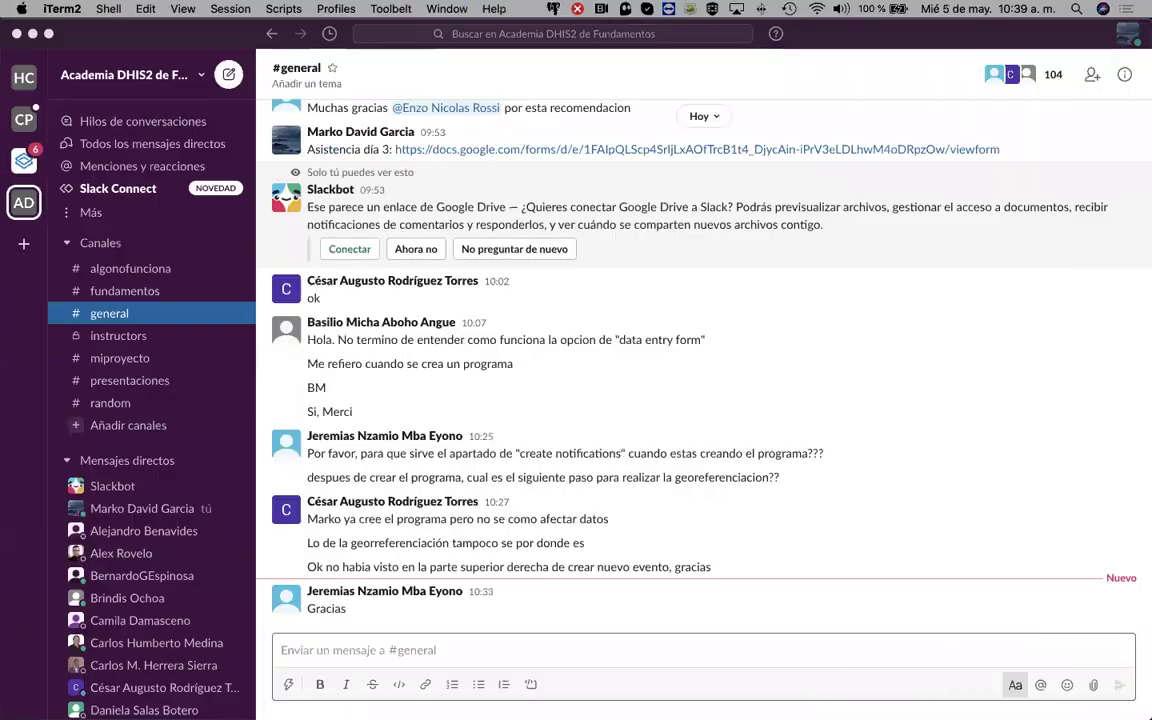
key("ctrl+Right")
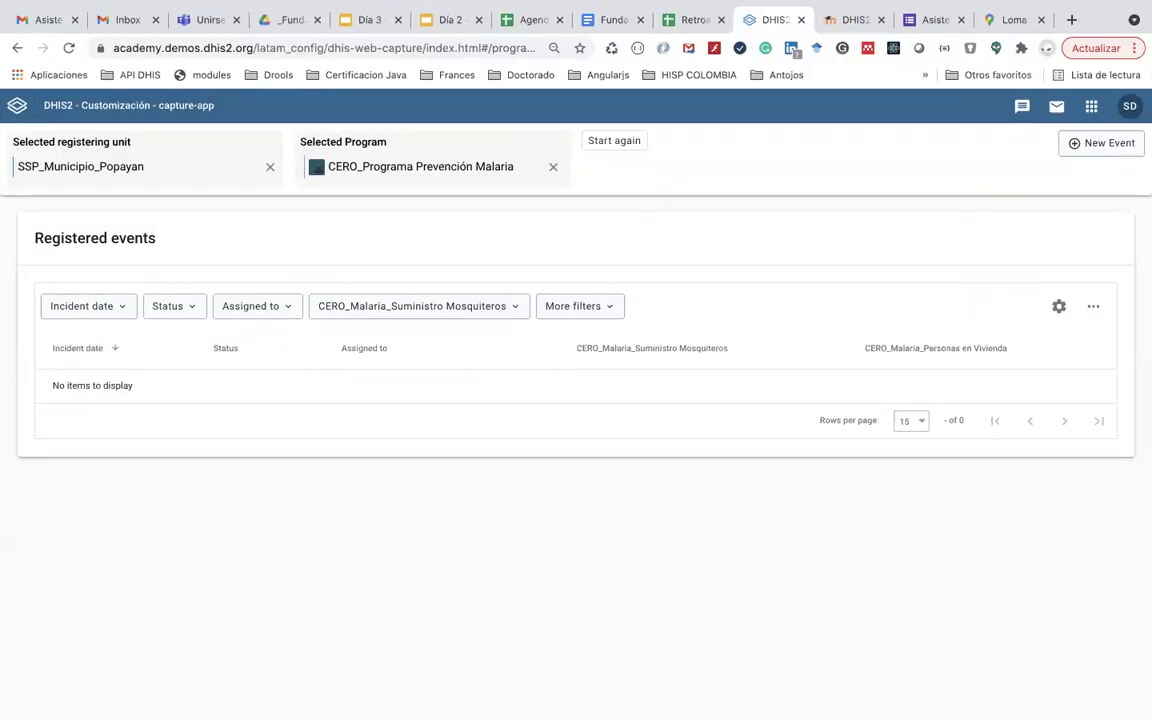
- Launch Terminal through a Spotlight search for 'term' and clear its screen
key("super+space")
type("t")
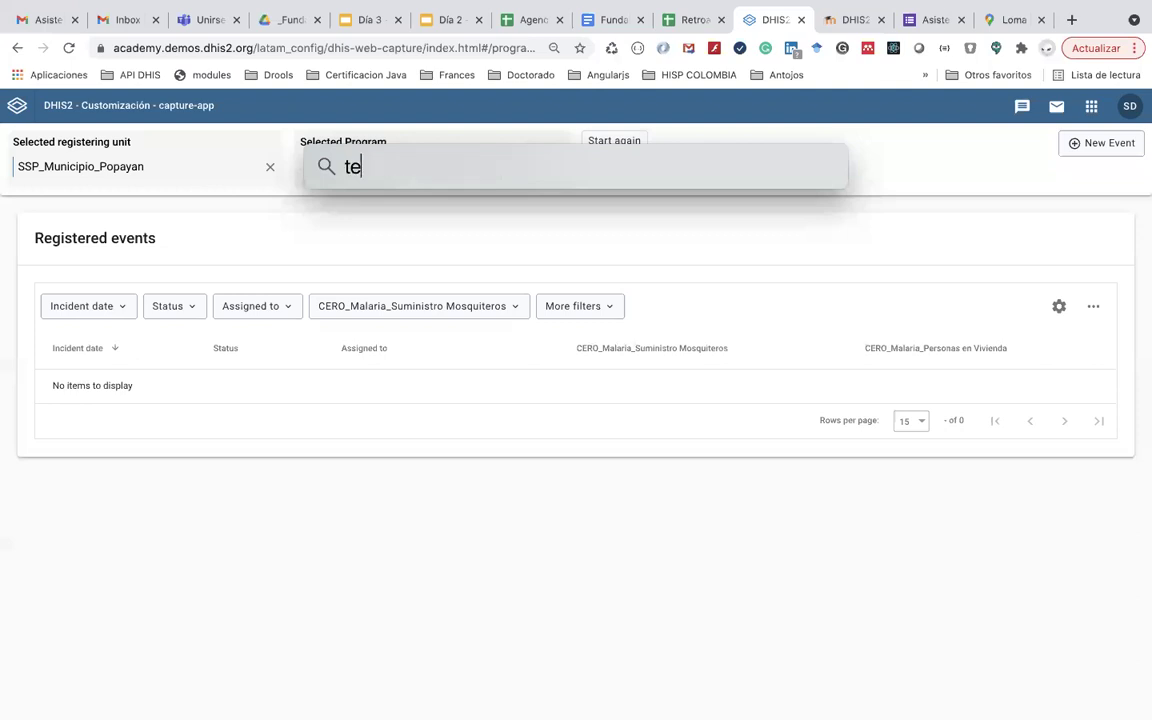
type("erm")
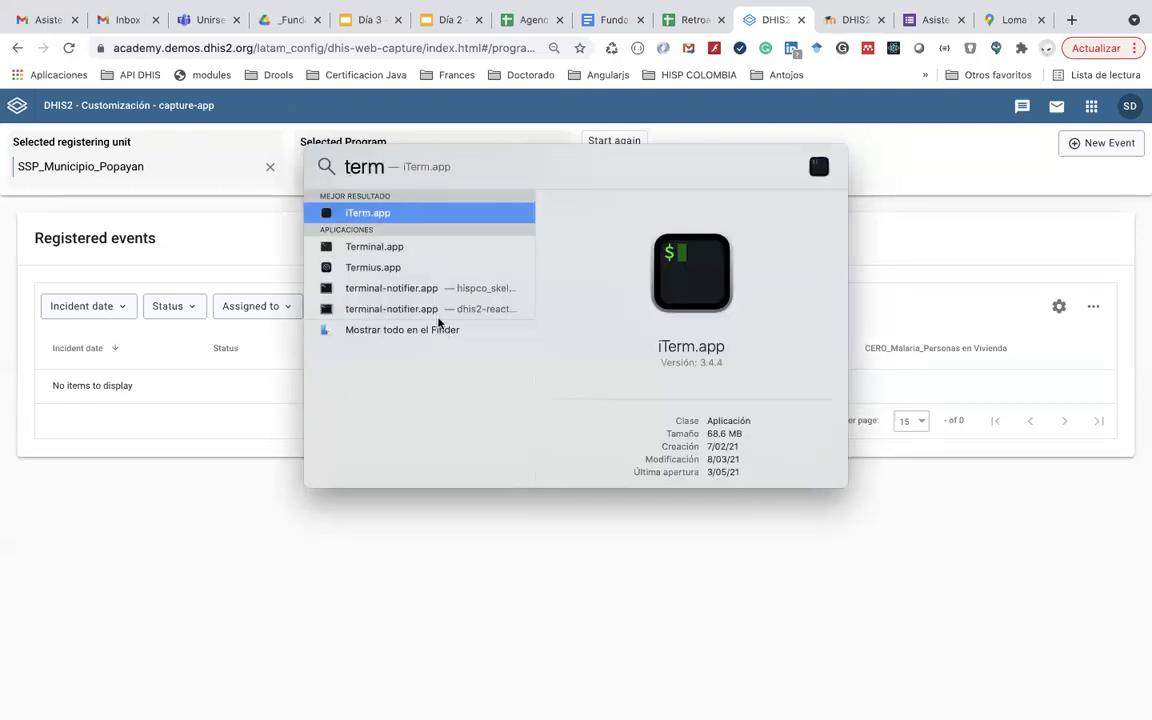
double_click(406, 250)
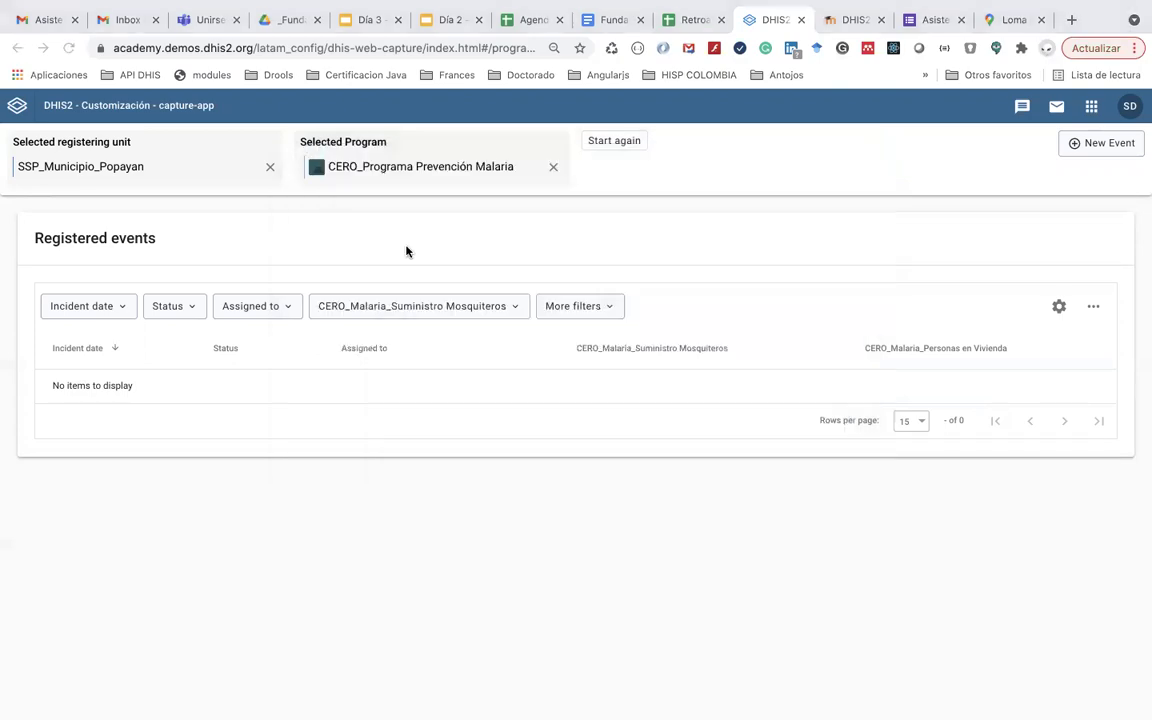
type("cle")
type("ar")
key("Return")
- Run scrcpy in the terminal to mirror the phone
type("scrcpy")
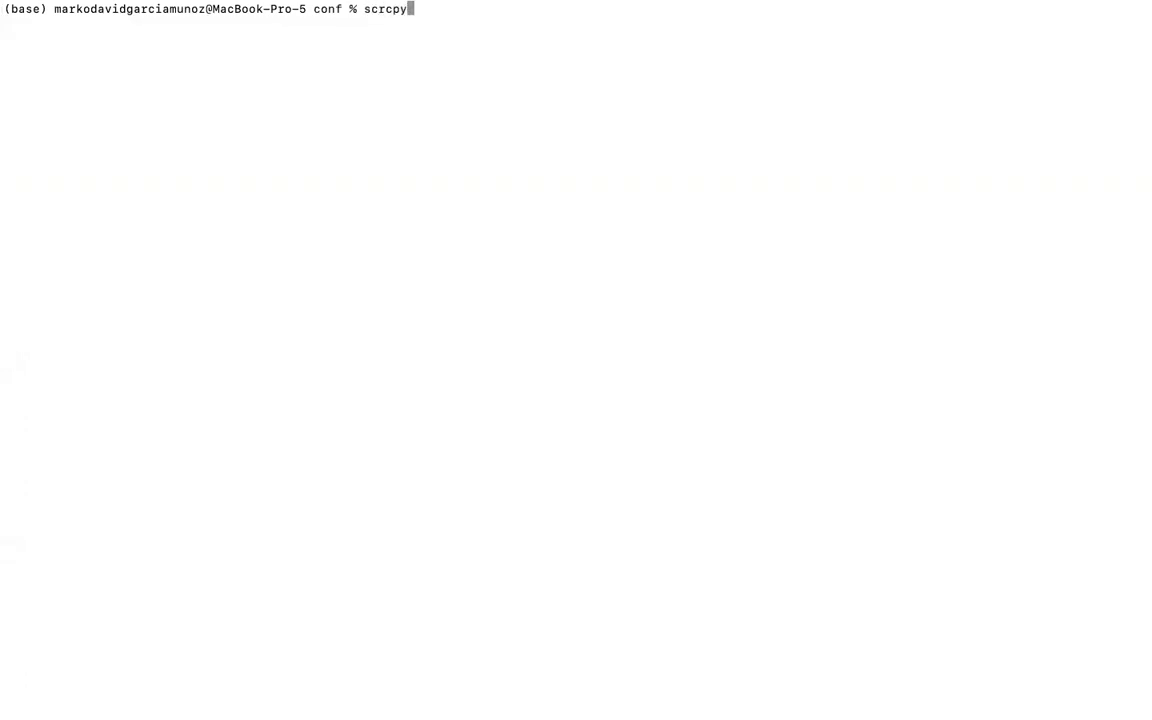
key("Return")
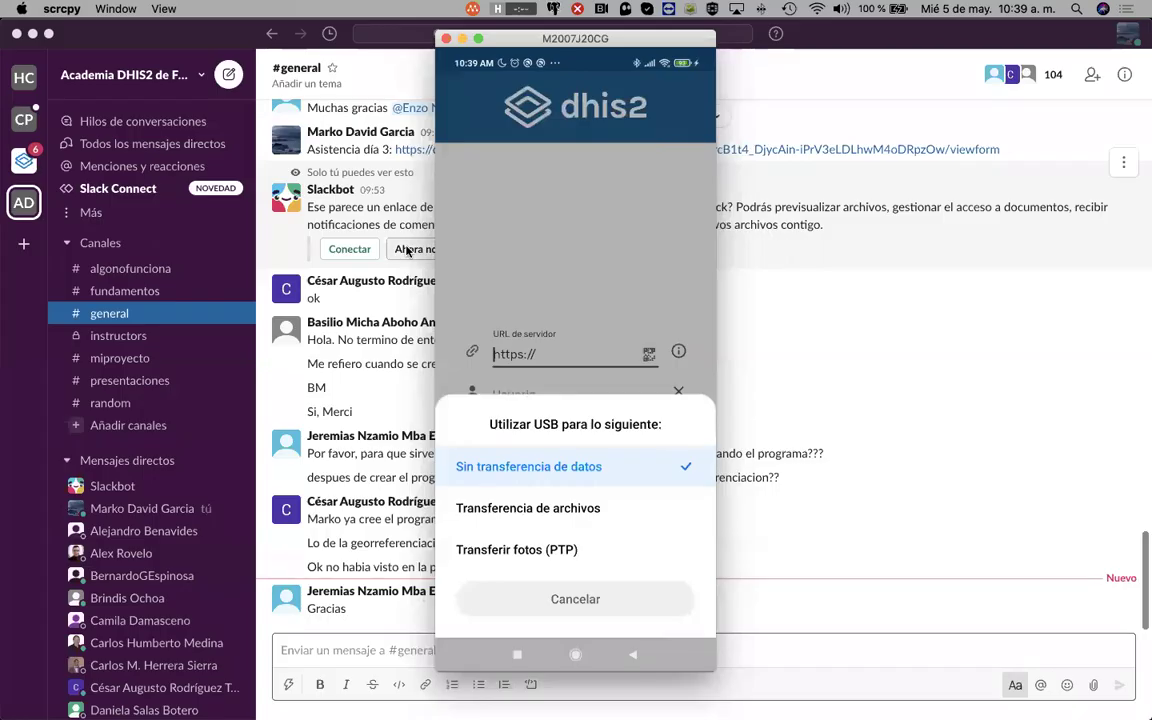
left_click(407, 250)
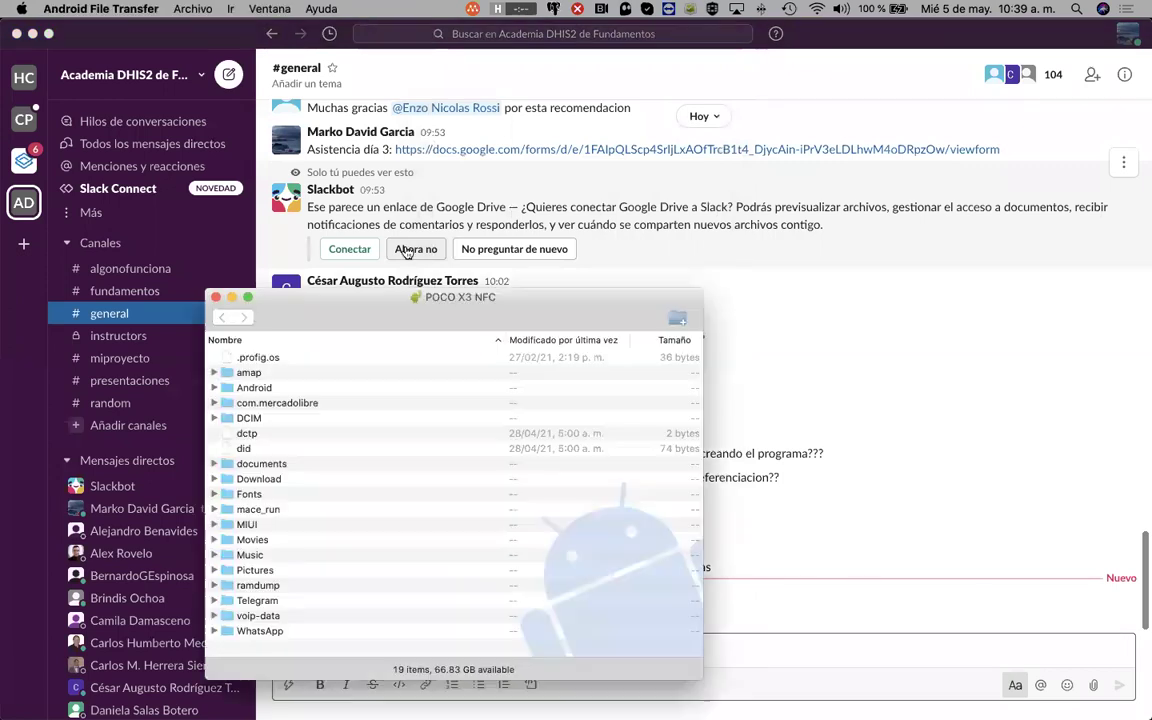
- Quit Android File Transfer and rerun scrcpy to mirror the DHIS2 login screen
key("super+Tab")
key("super+shift+Tab")
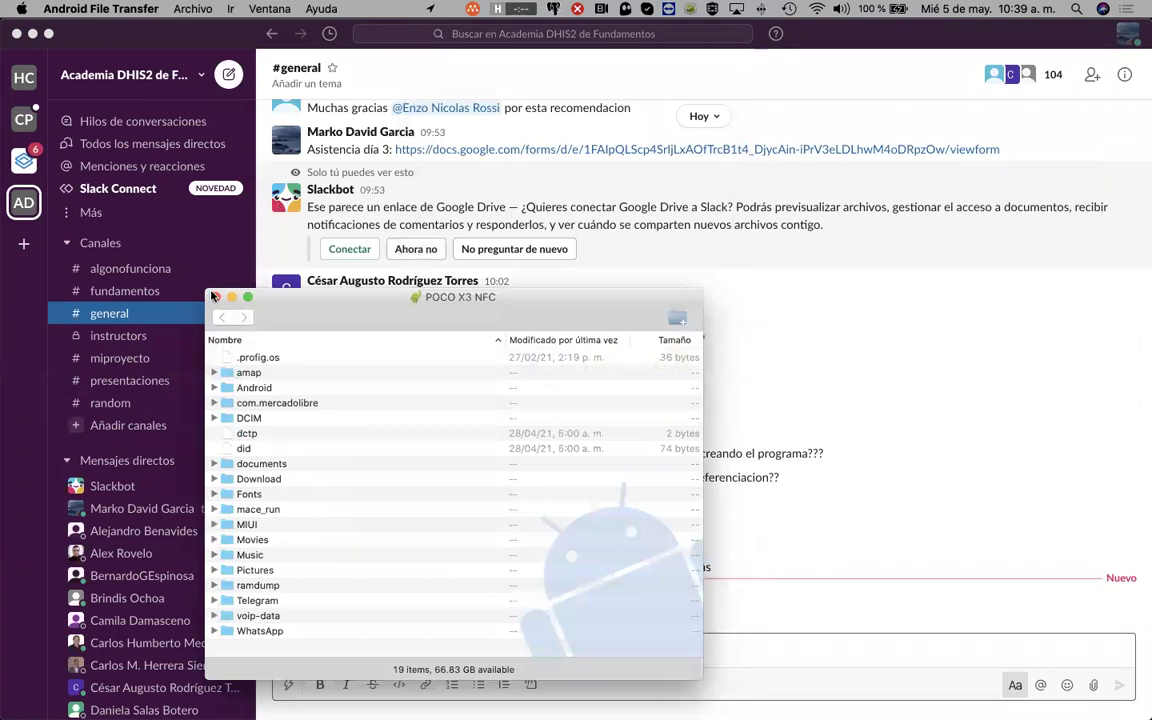
key("super+q")
mouse_move(226, 700)
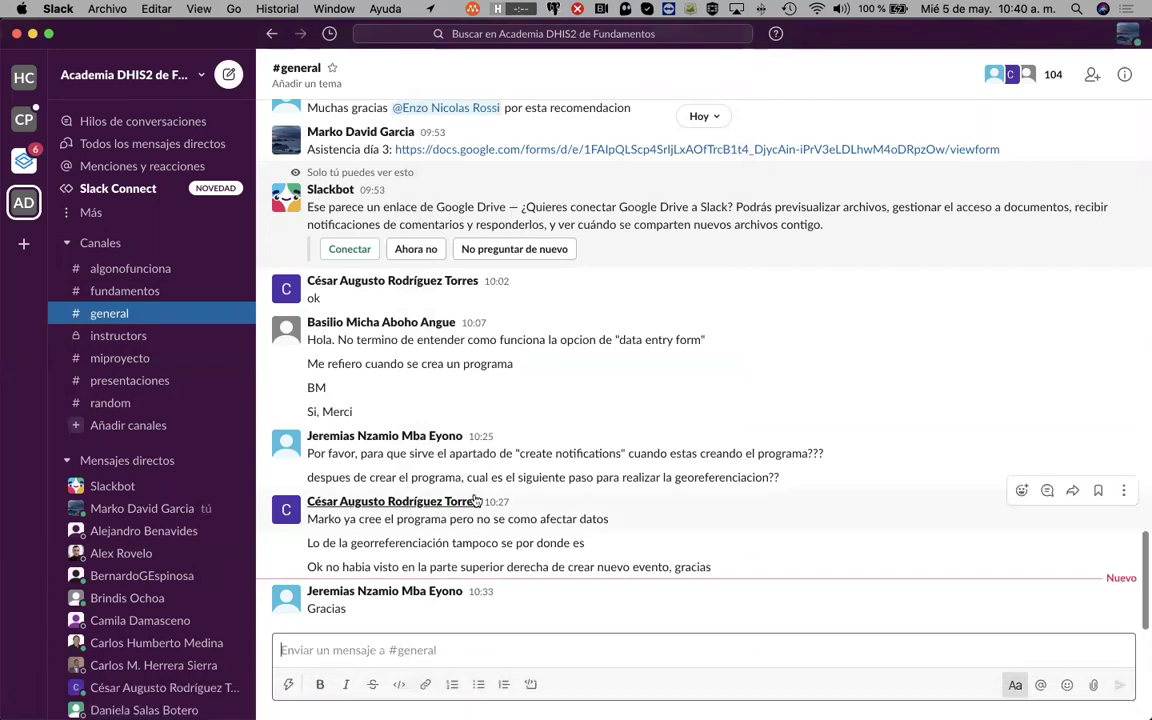
key("super+Tab")
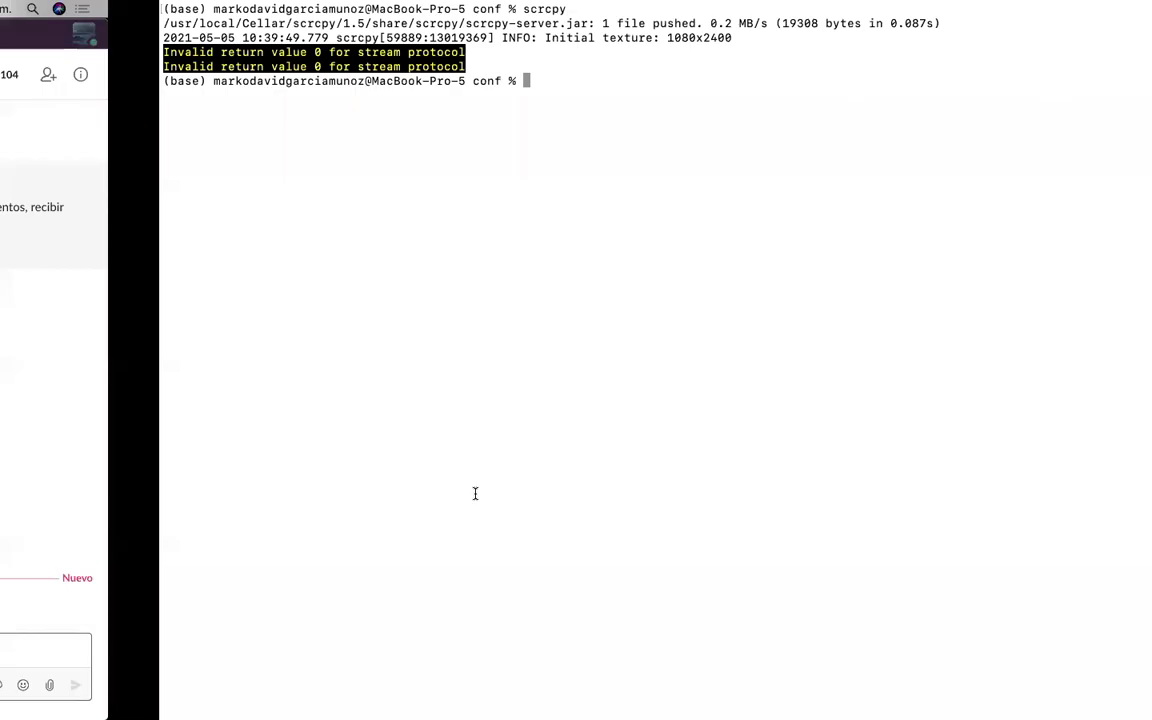
key("Up")
key("Return")
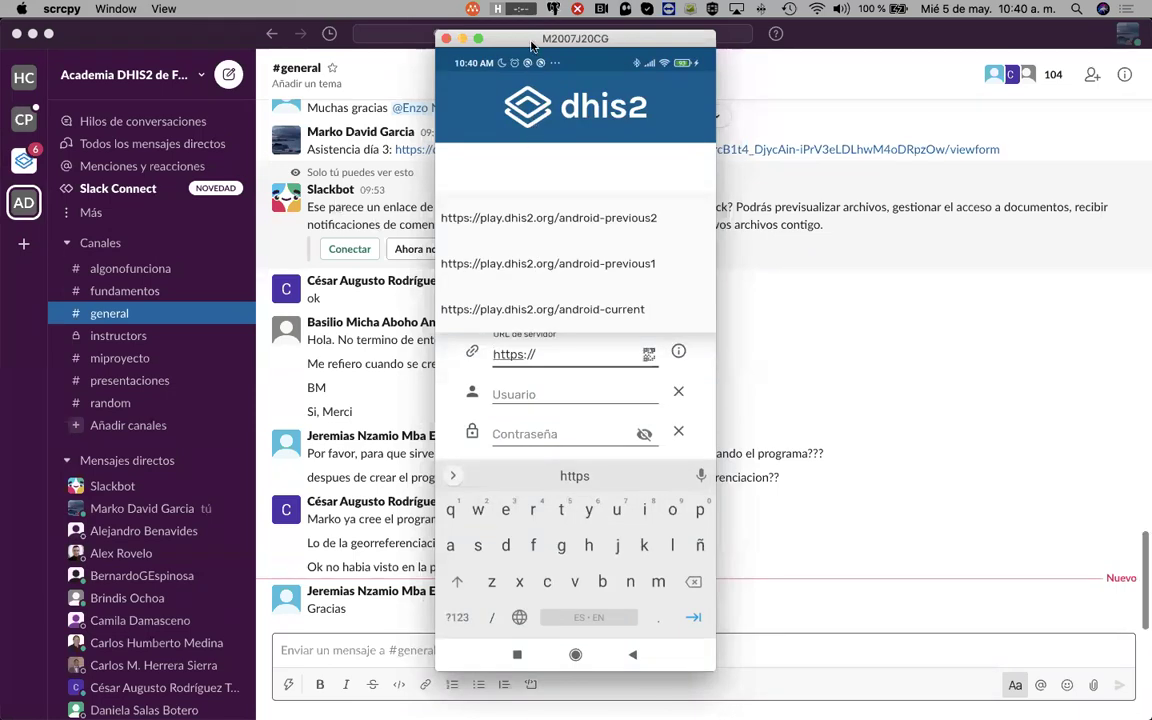
left_click(479, 39)
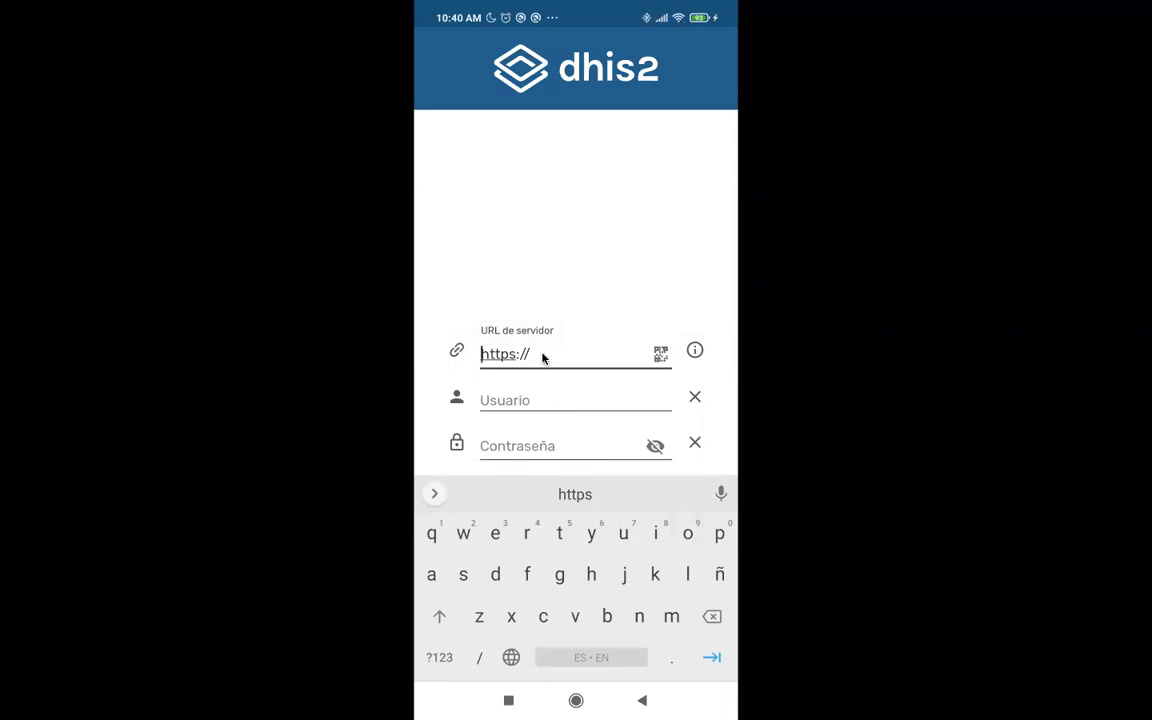
key("Tab")
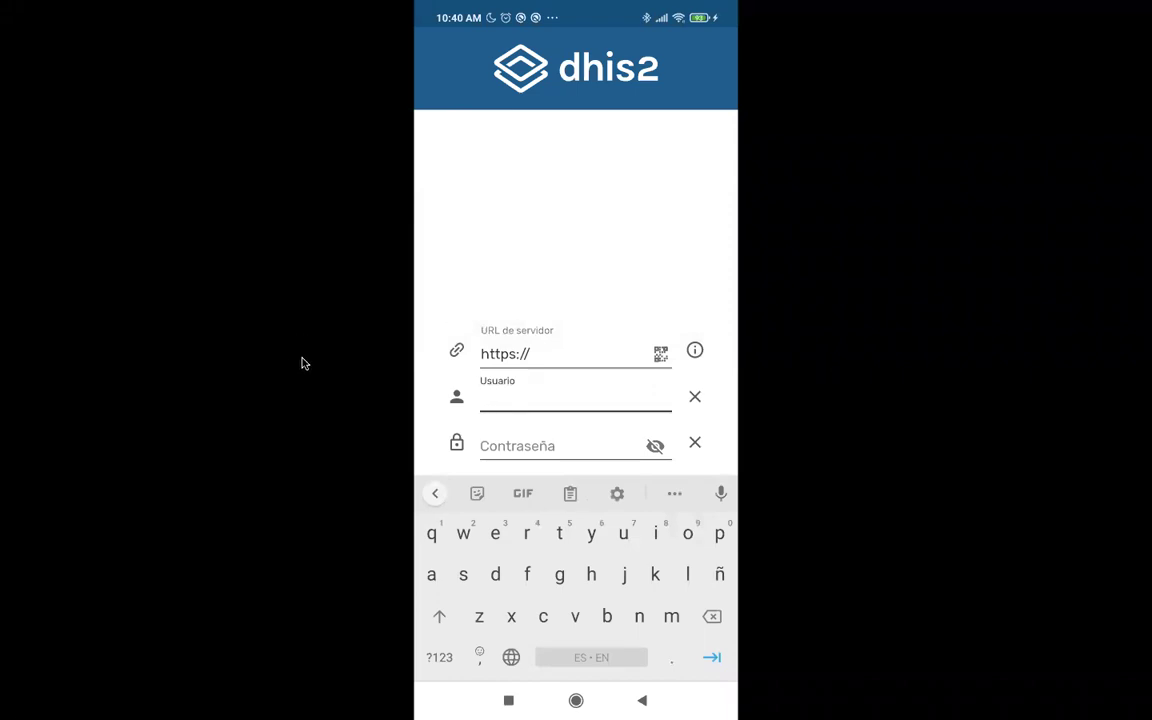
mouse_move(182, 5)
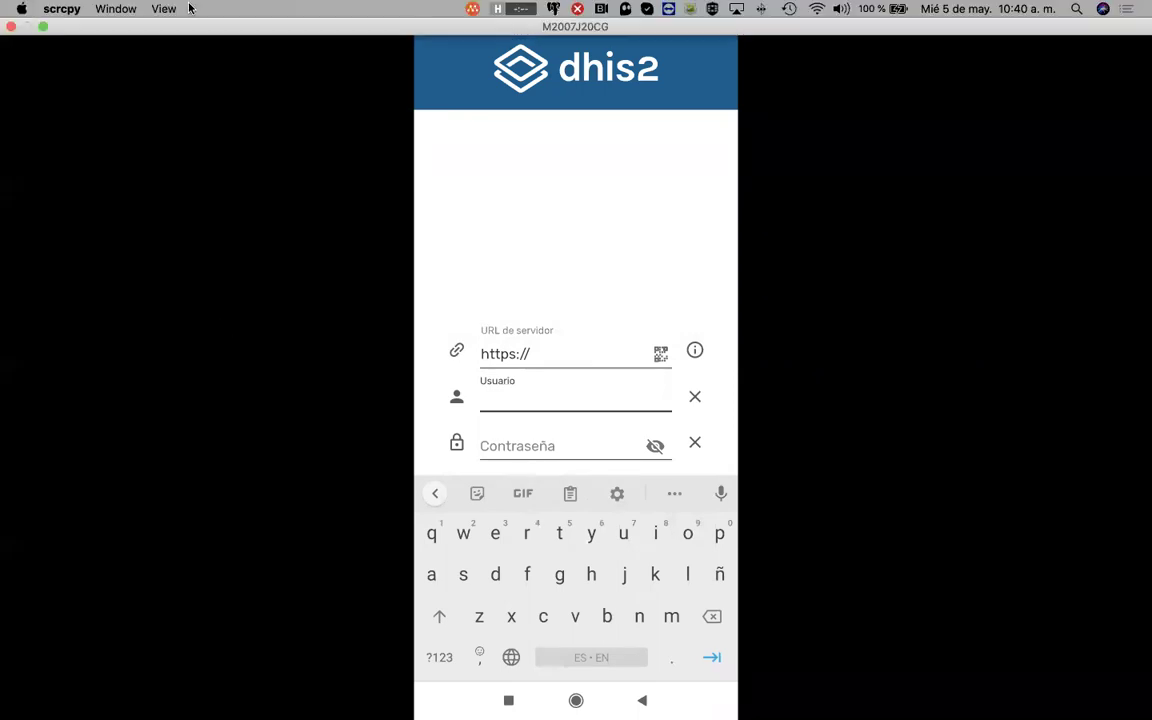
left_click(43, 27)
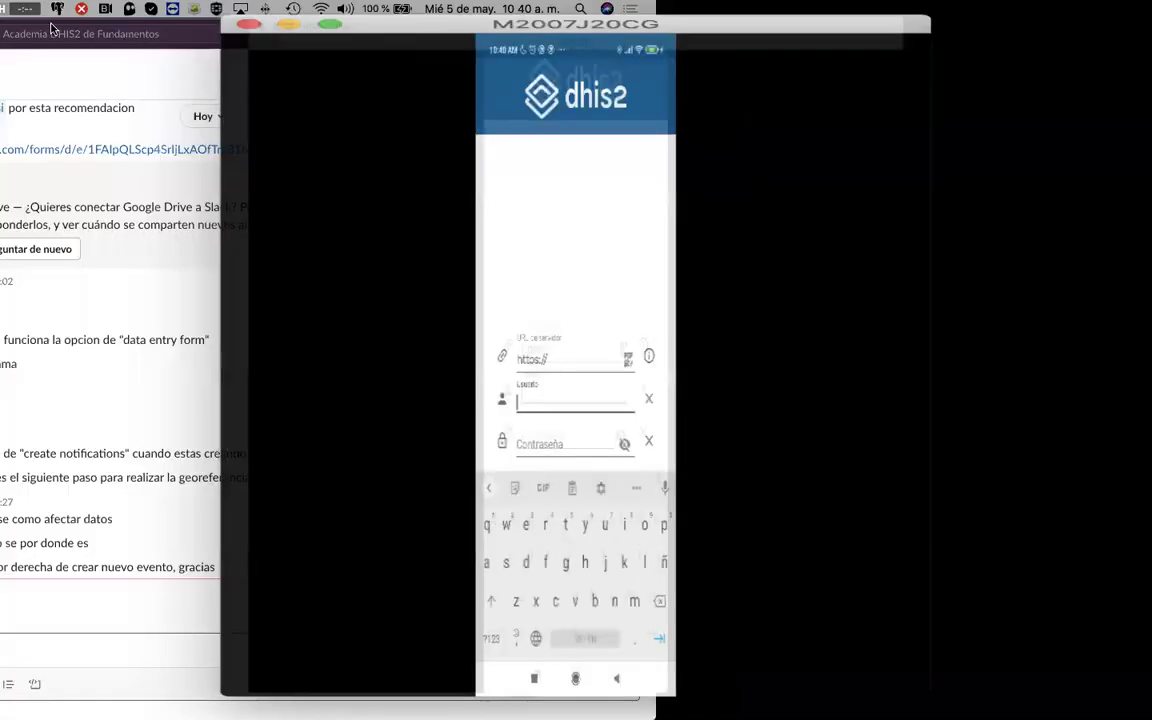
key("super+Tab")
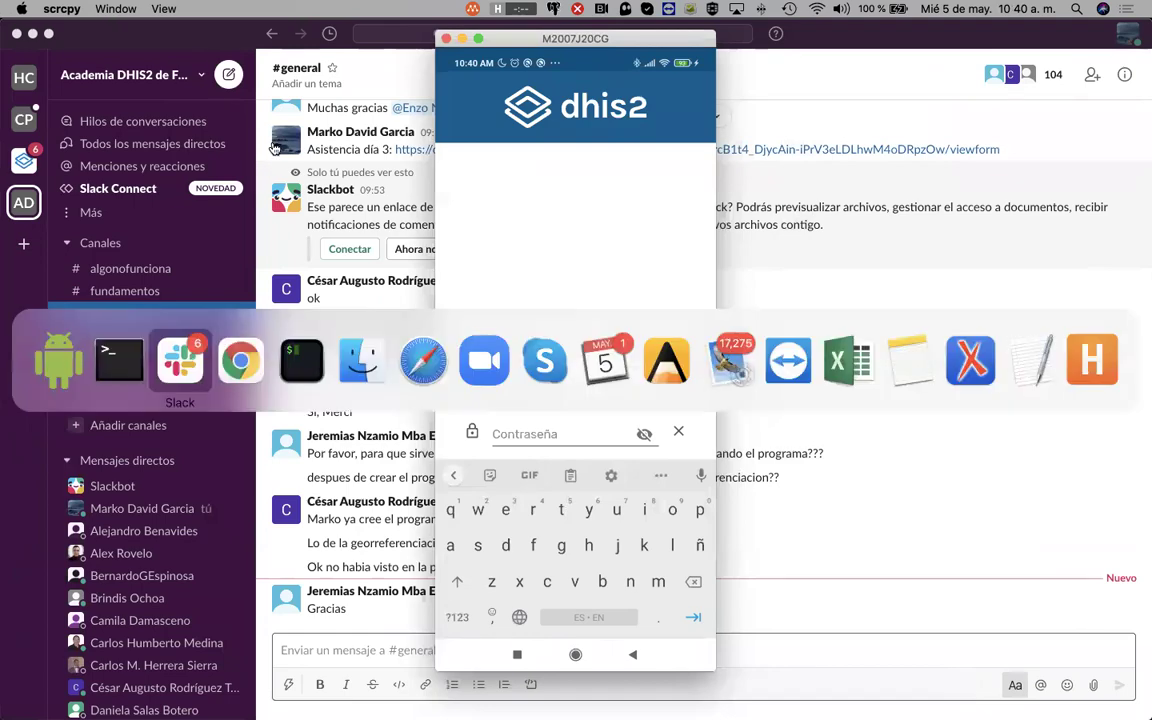
key("super+Tab")
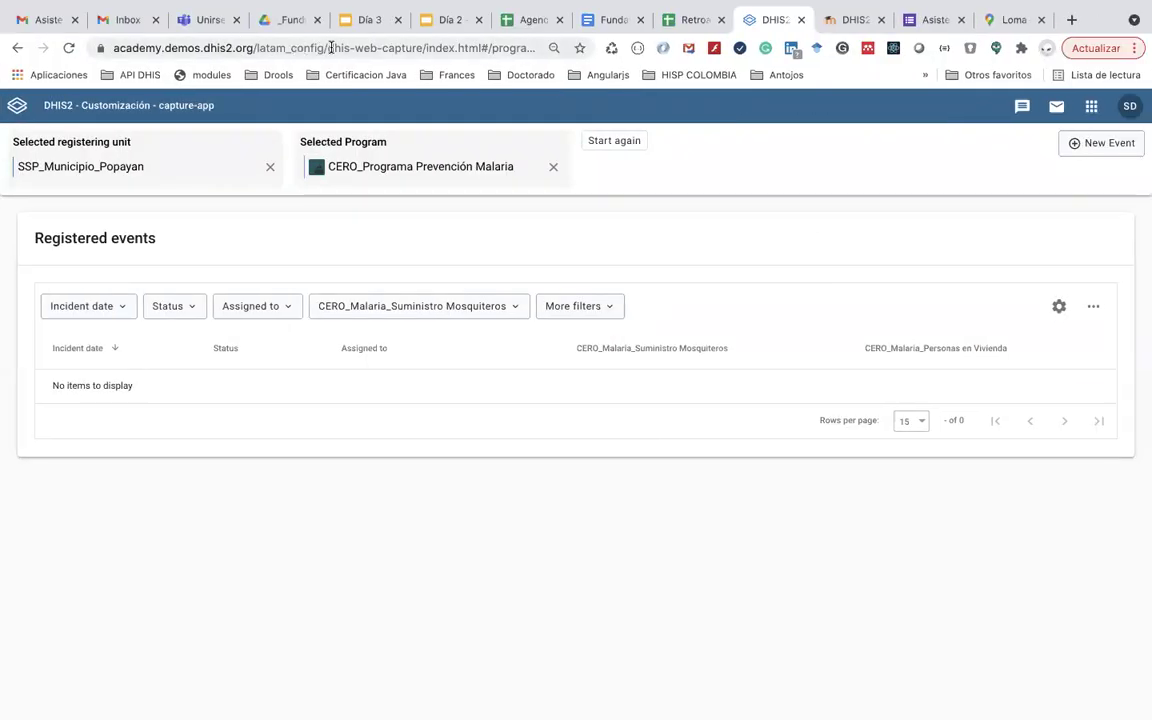
left_click_drag(323, 47, 128, 63)
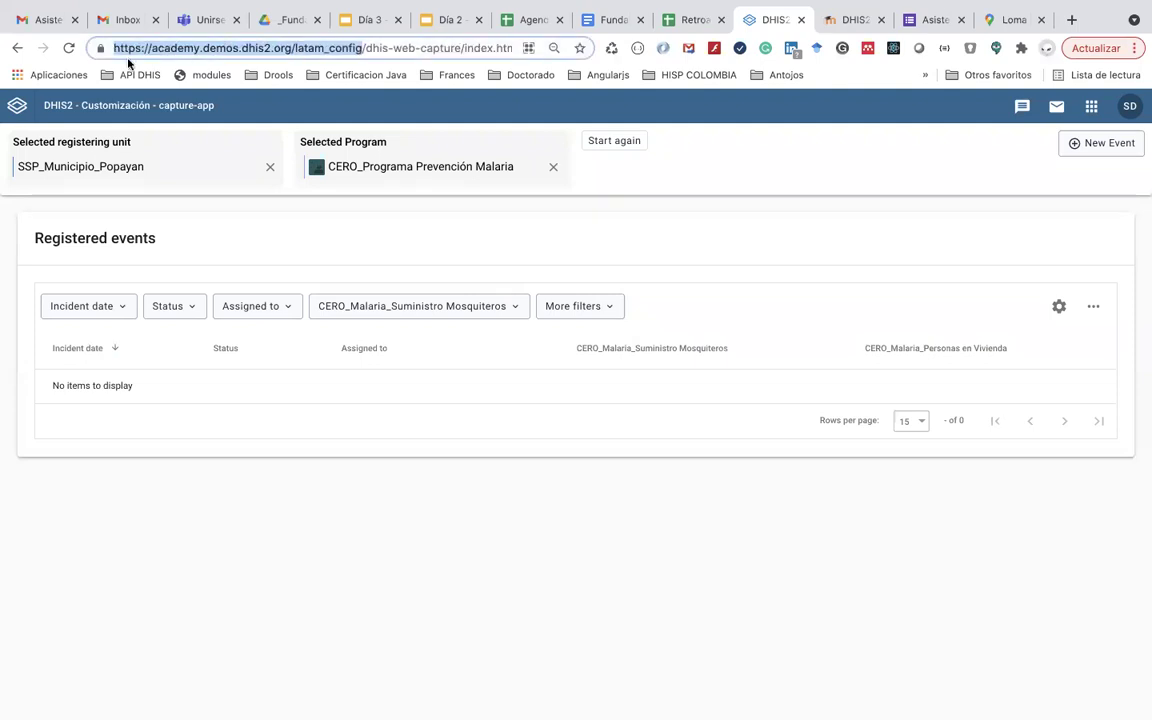
key("super+Tab")
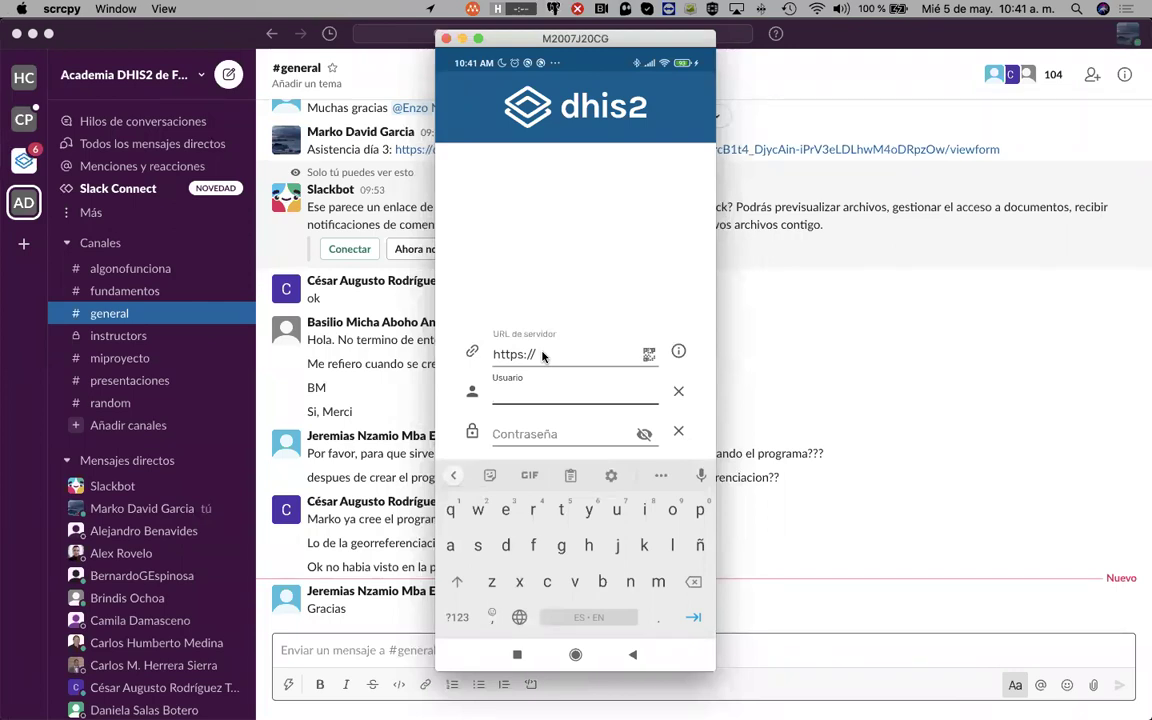
- Type the server host academy.demos.dhis2.org, checking the address in the browser
left_click(542, 355)
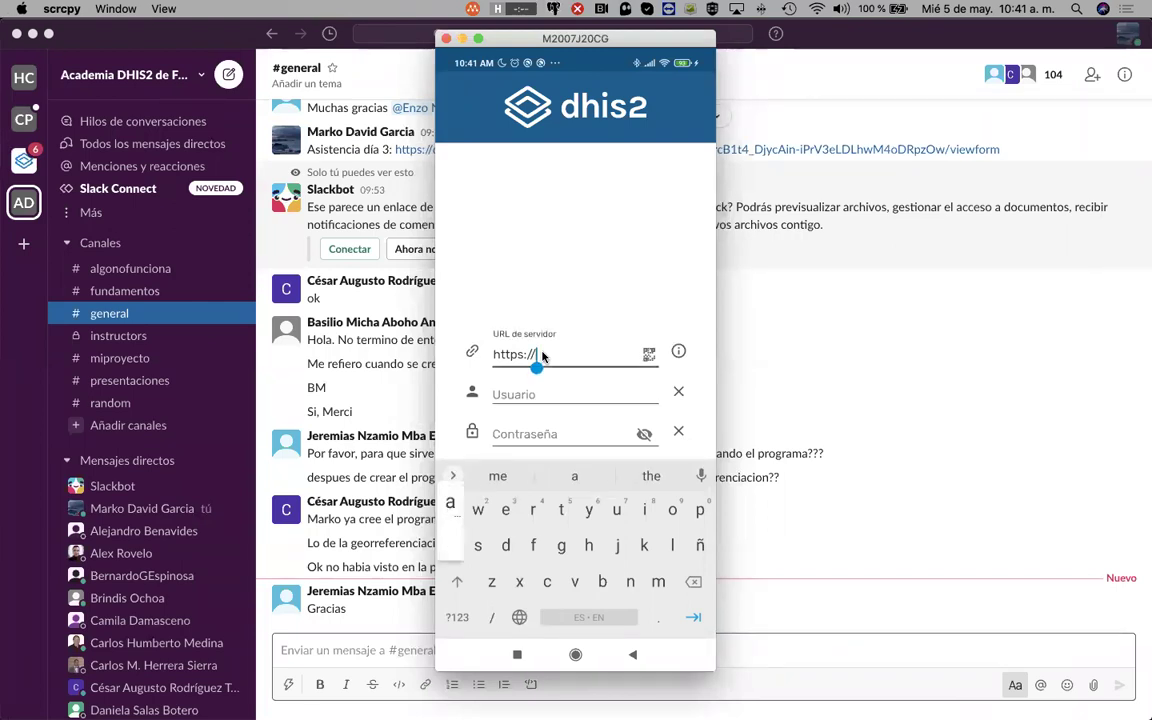
type("academ")
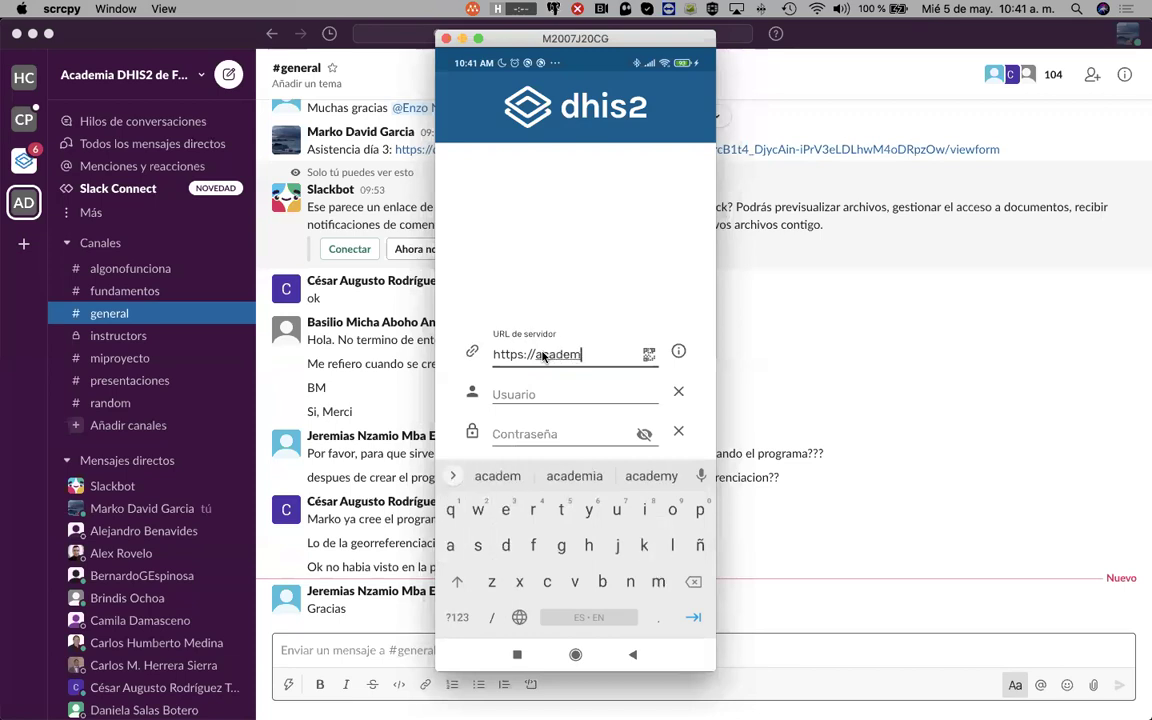
type("y.xwemo")
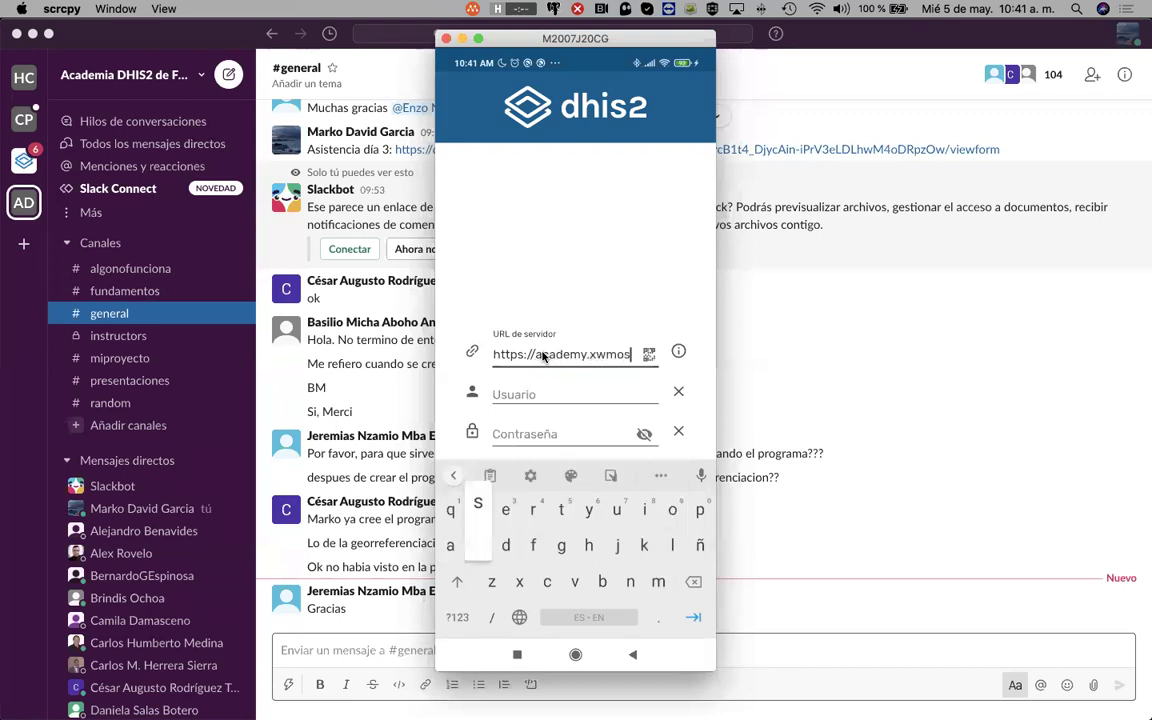
key("BackSpace")
key("BackSpace")
key("BackSpace")
key("BackSpace")
key("BackSpace")
type("demos")
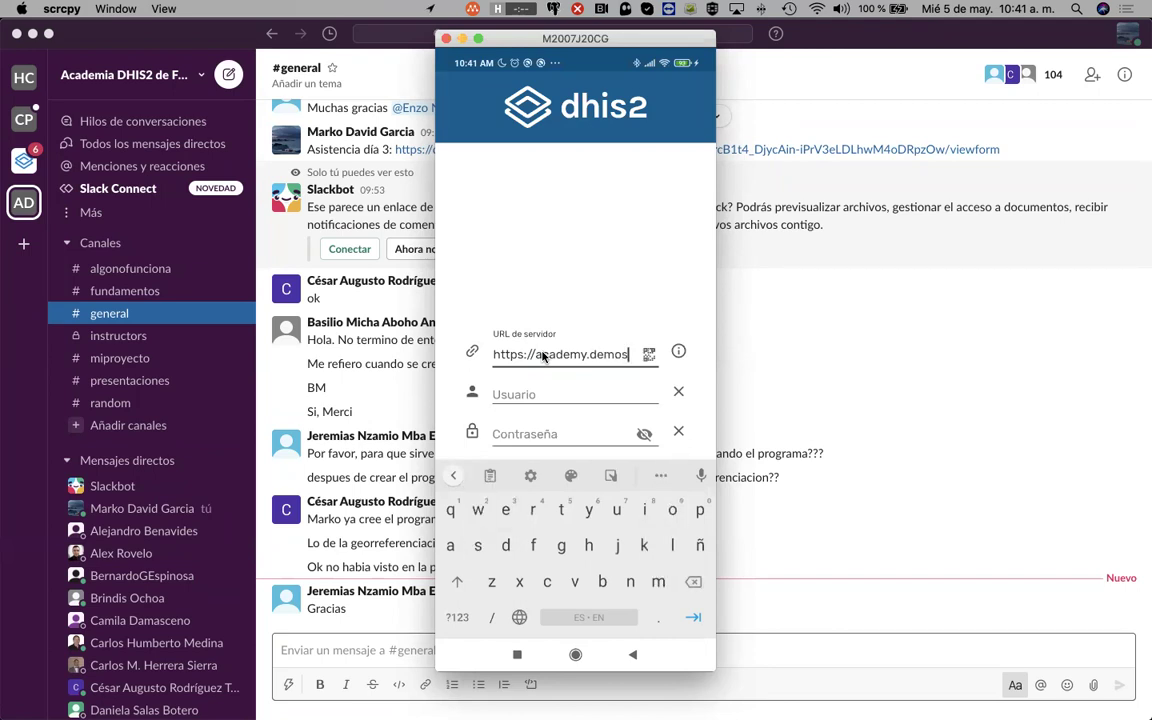
key("super+Tab")
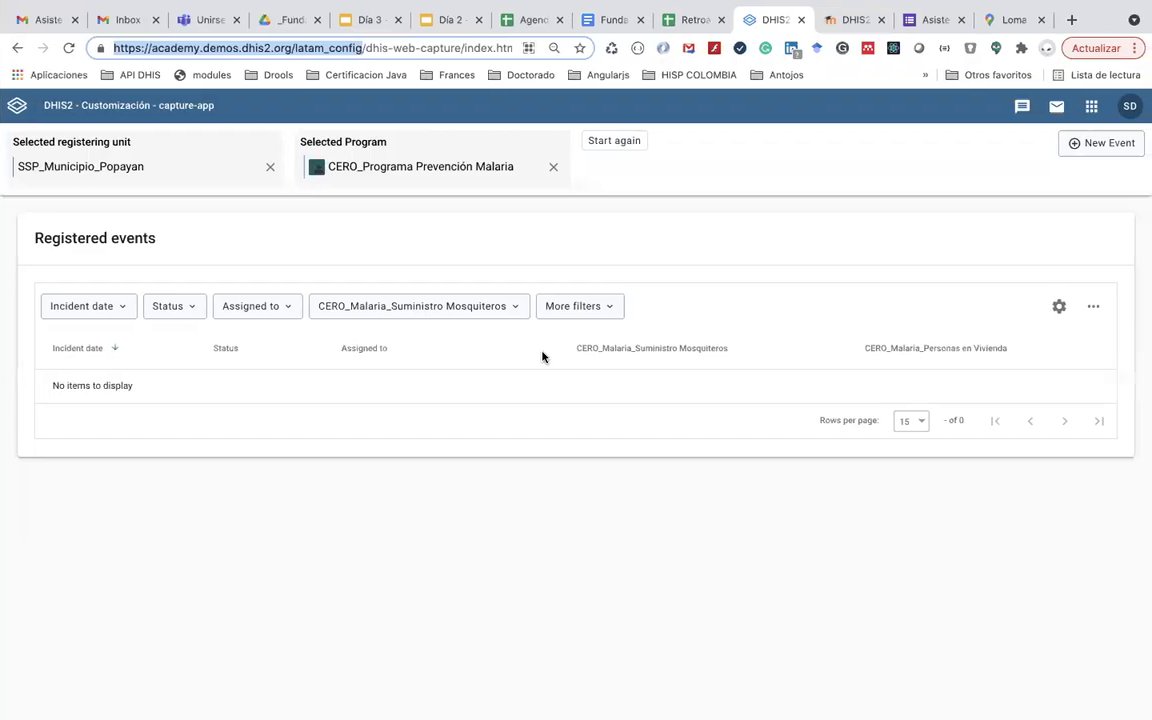
key("super+Tab")
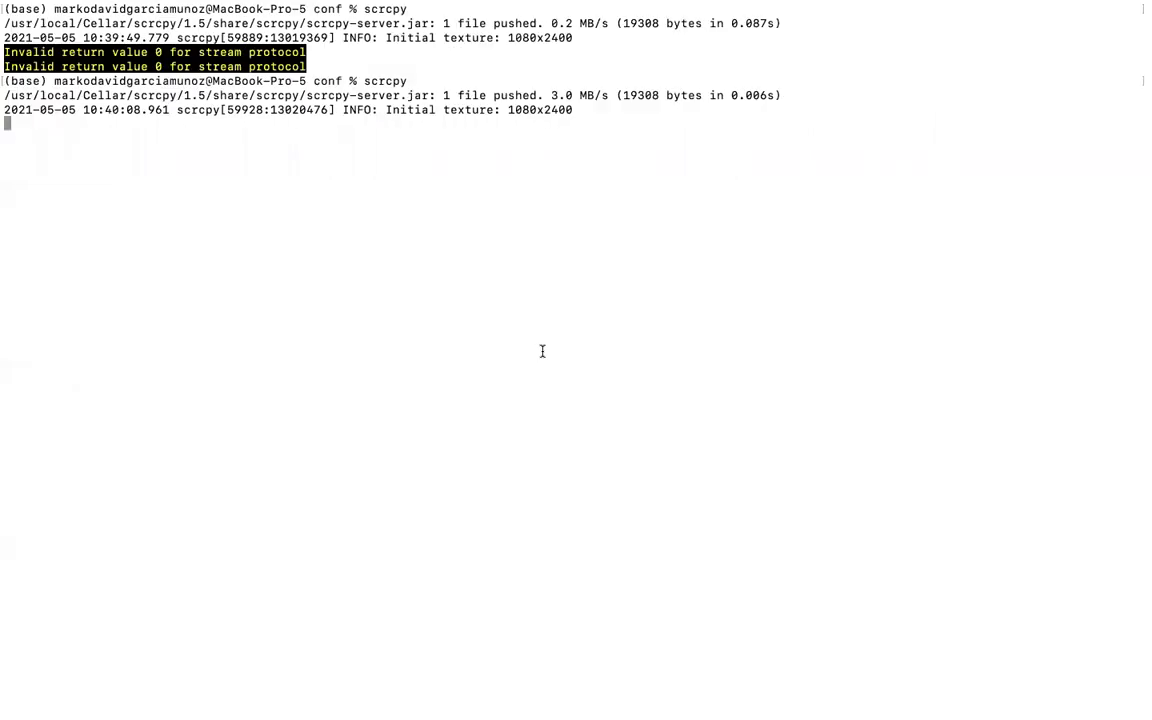
key("super+Tab")
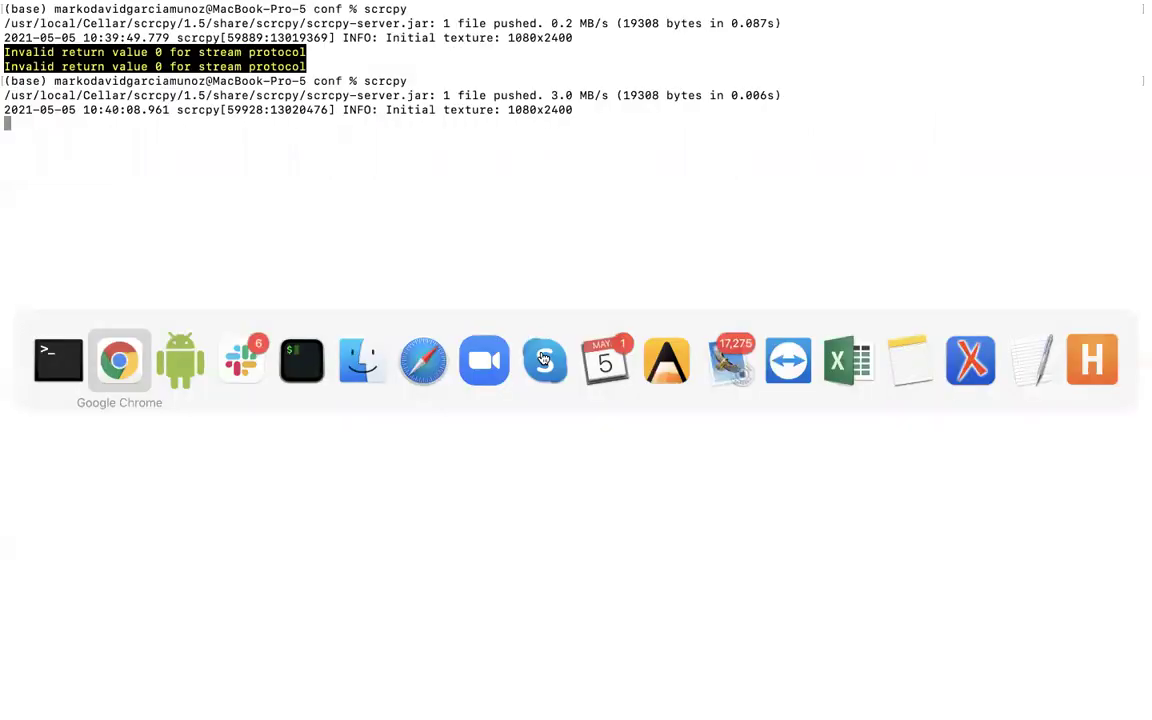
key("super+Tab")
key("super+Tab")
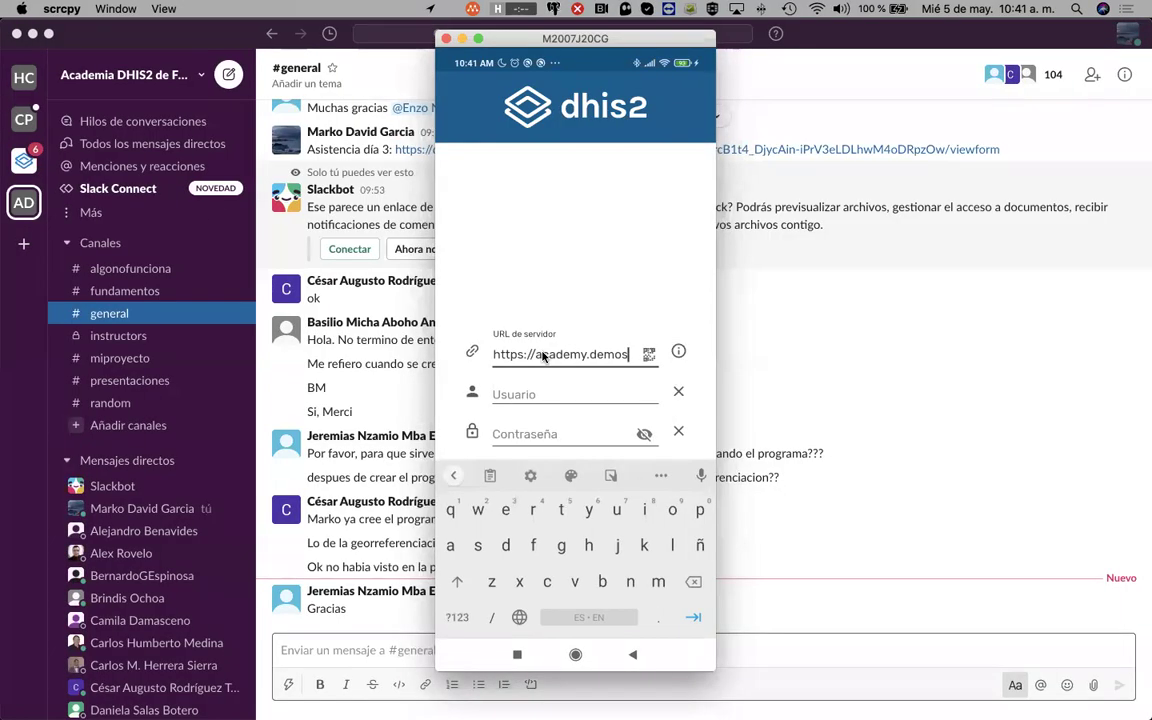
type(".dhis2.org")
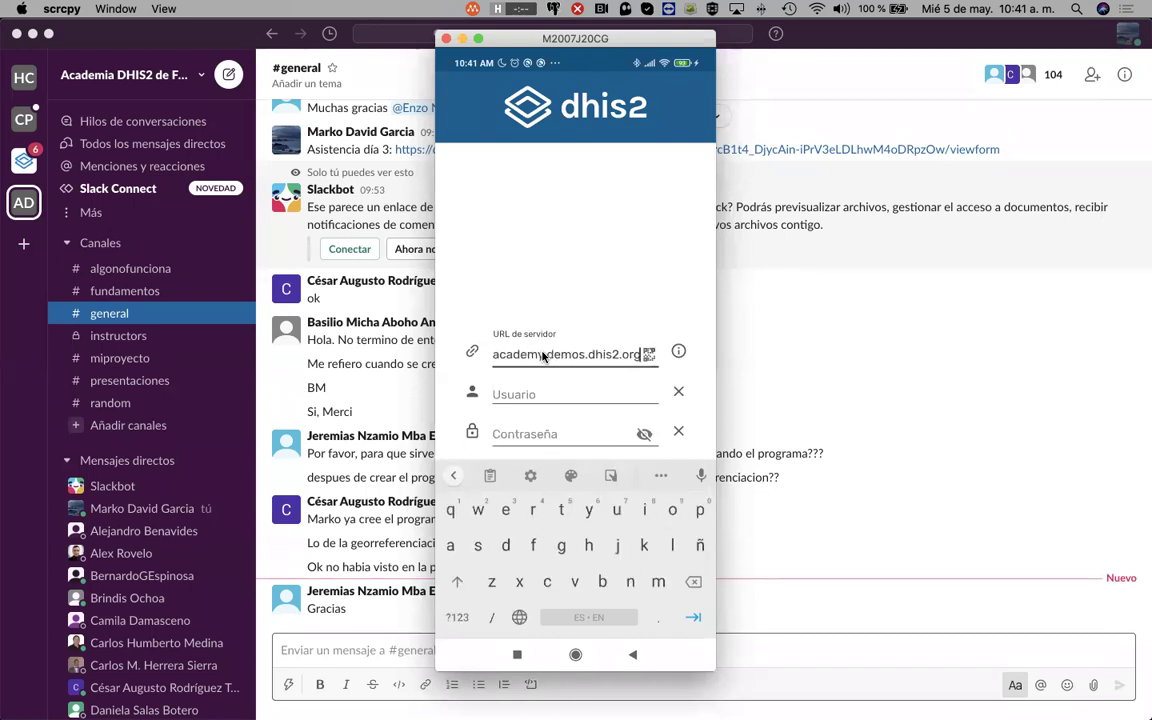
- Complete the server URL with /latam_config, correcting the typo
key("super+Tab")
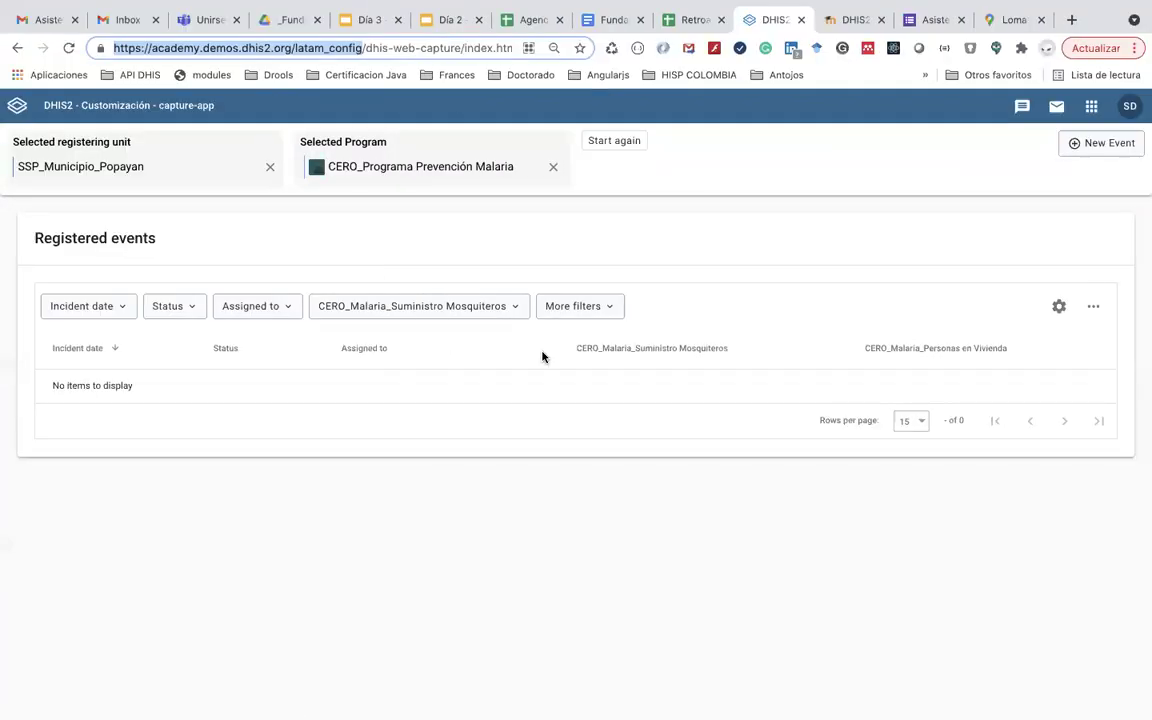
key("super+Tab")
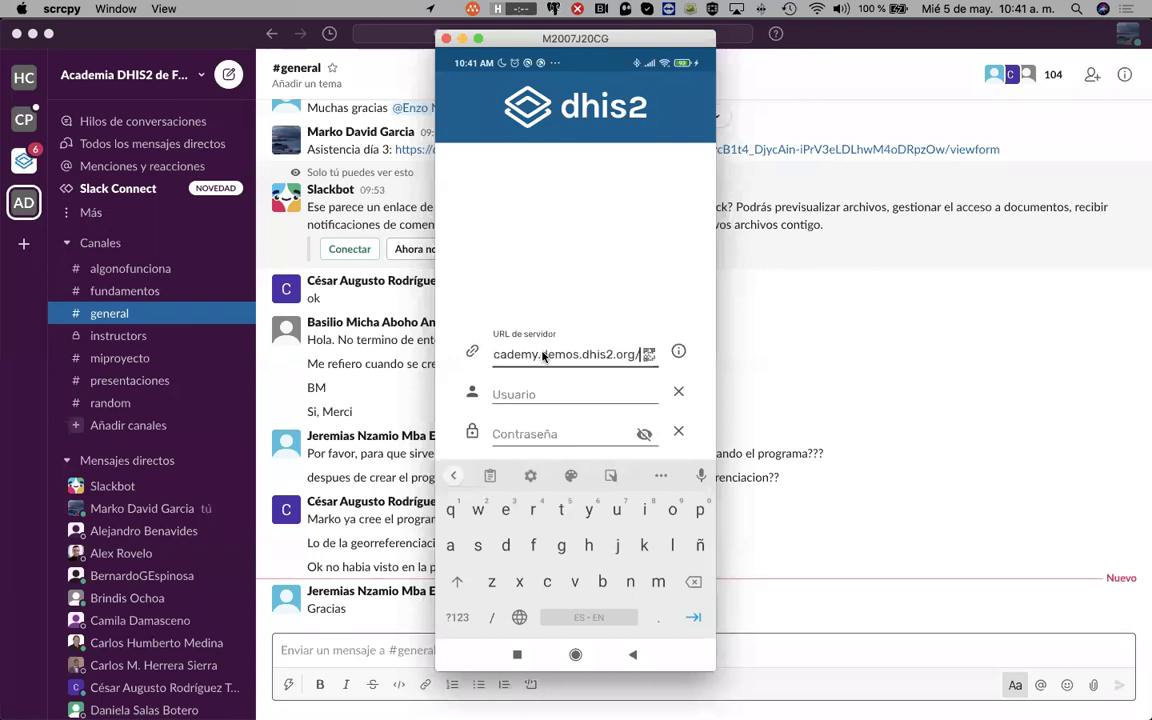
type("/latam")
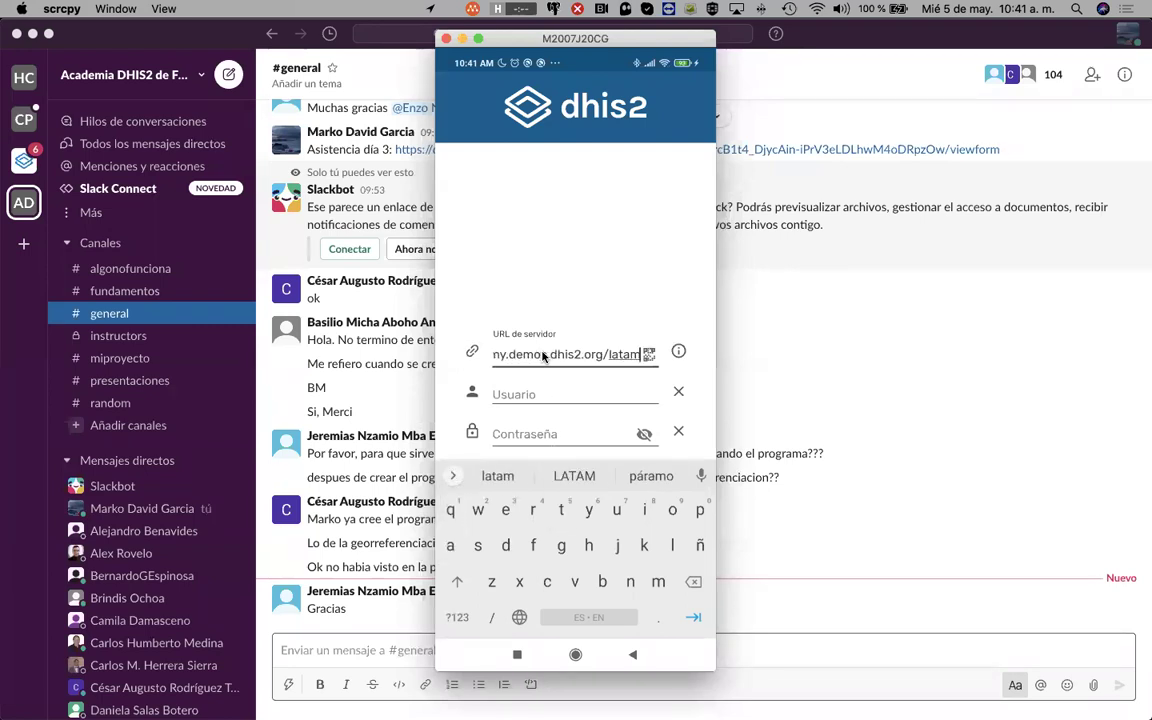
key("super+Tab")
key("super+Tab")
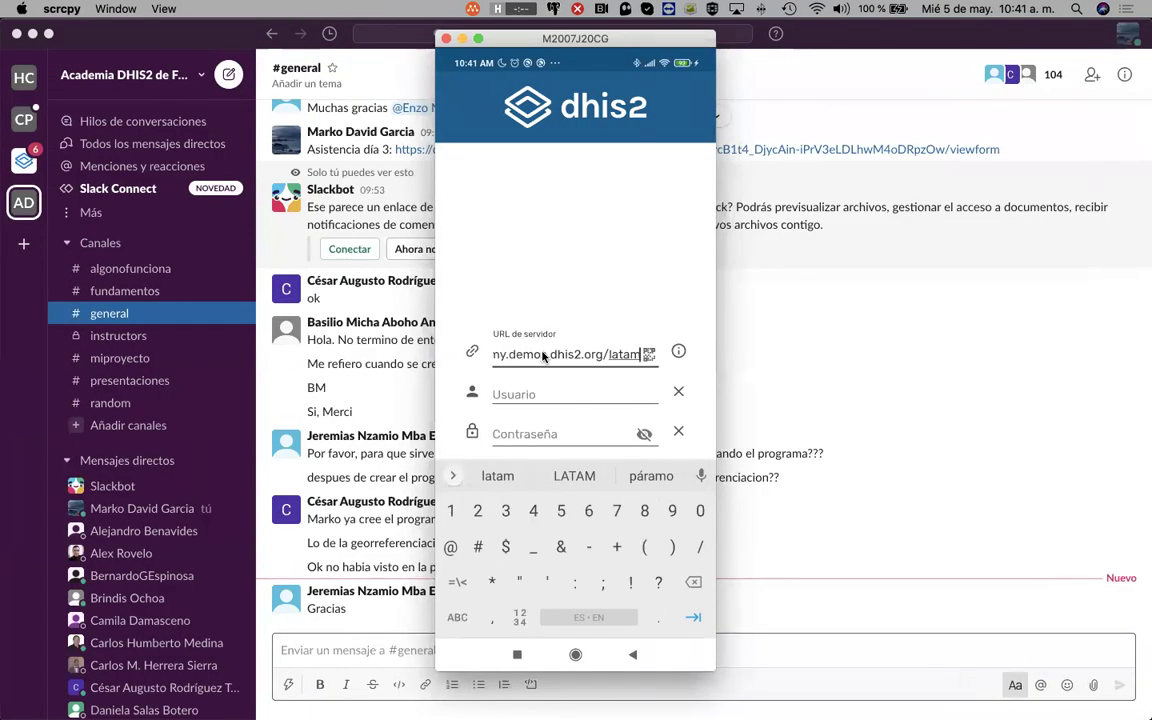
type("_")
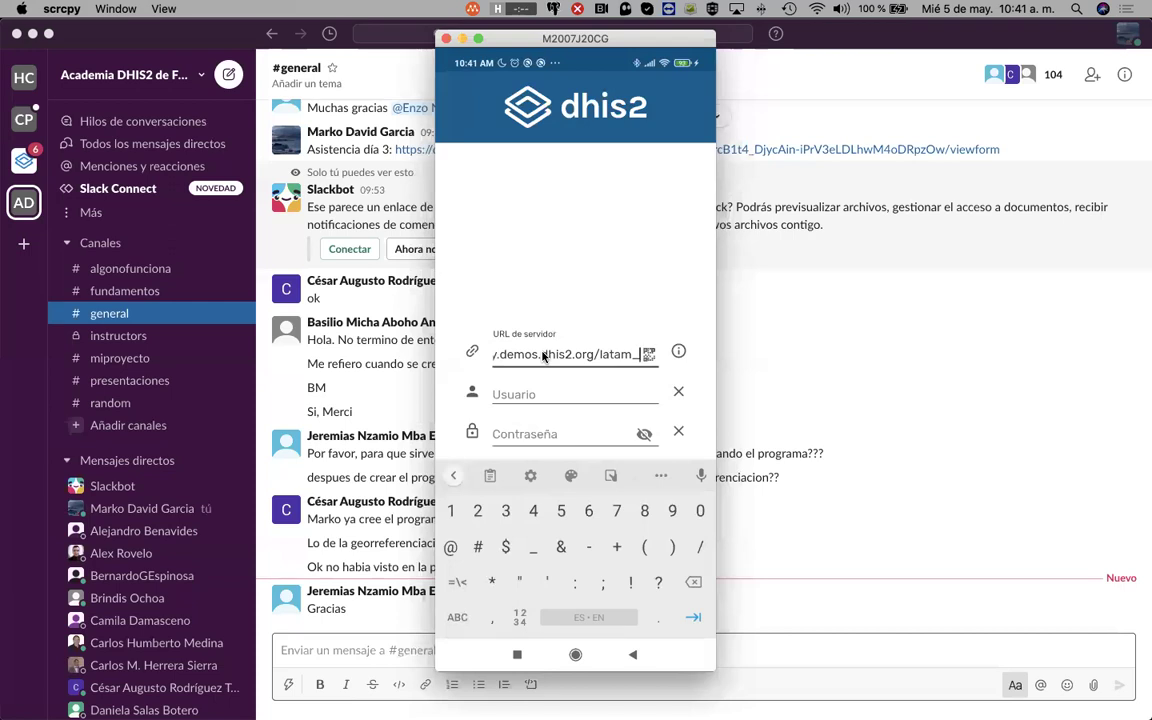
type("confg")
type("g")
key("BackSpace")
key("BackSpace")
type("ig")
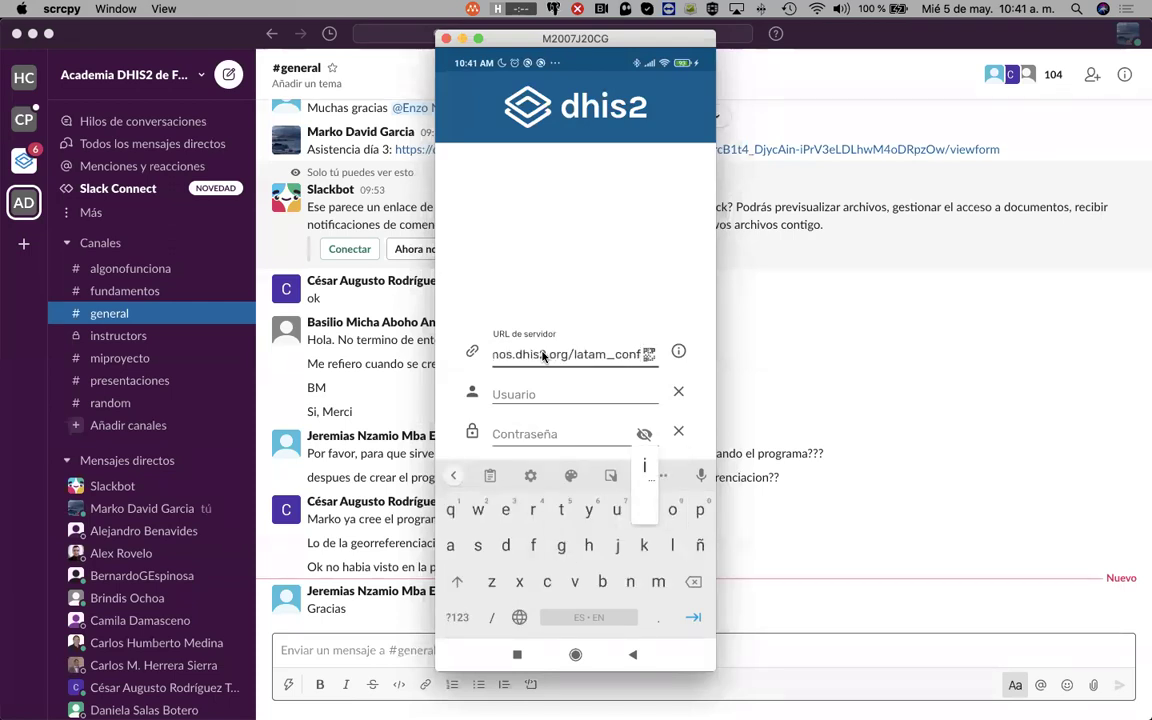
- Fill in the username and password, then dismiss the server-version access error
key("Tab")
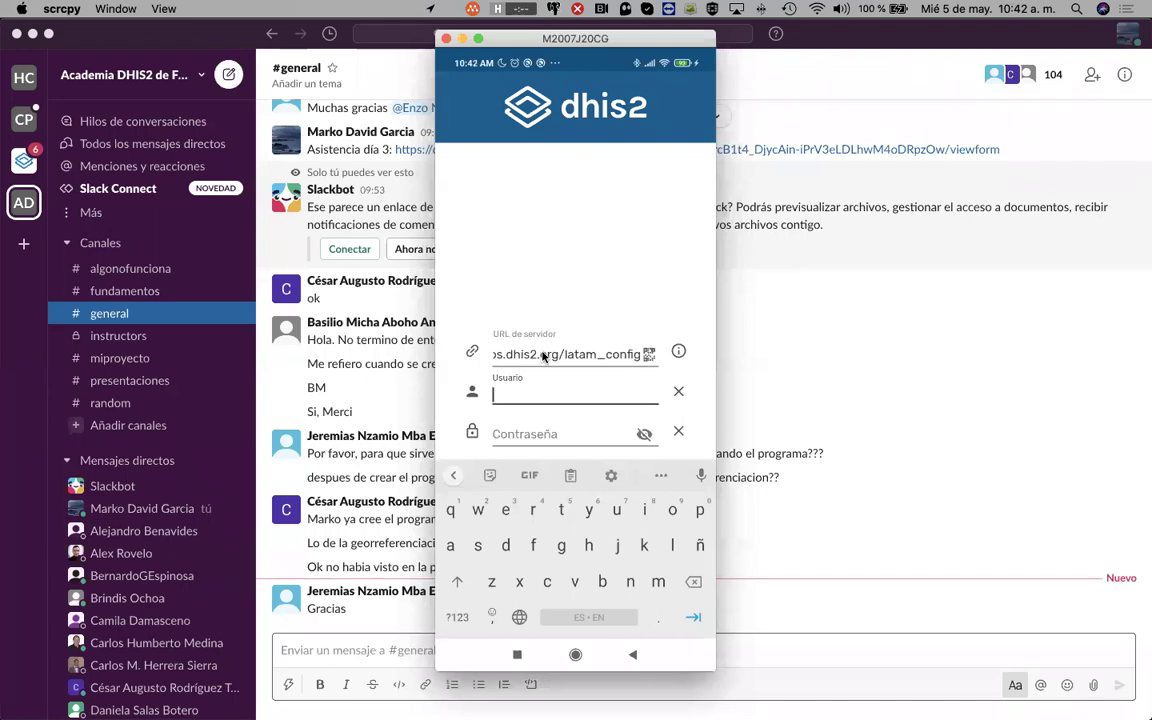
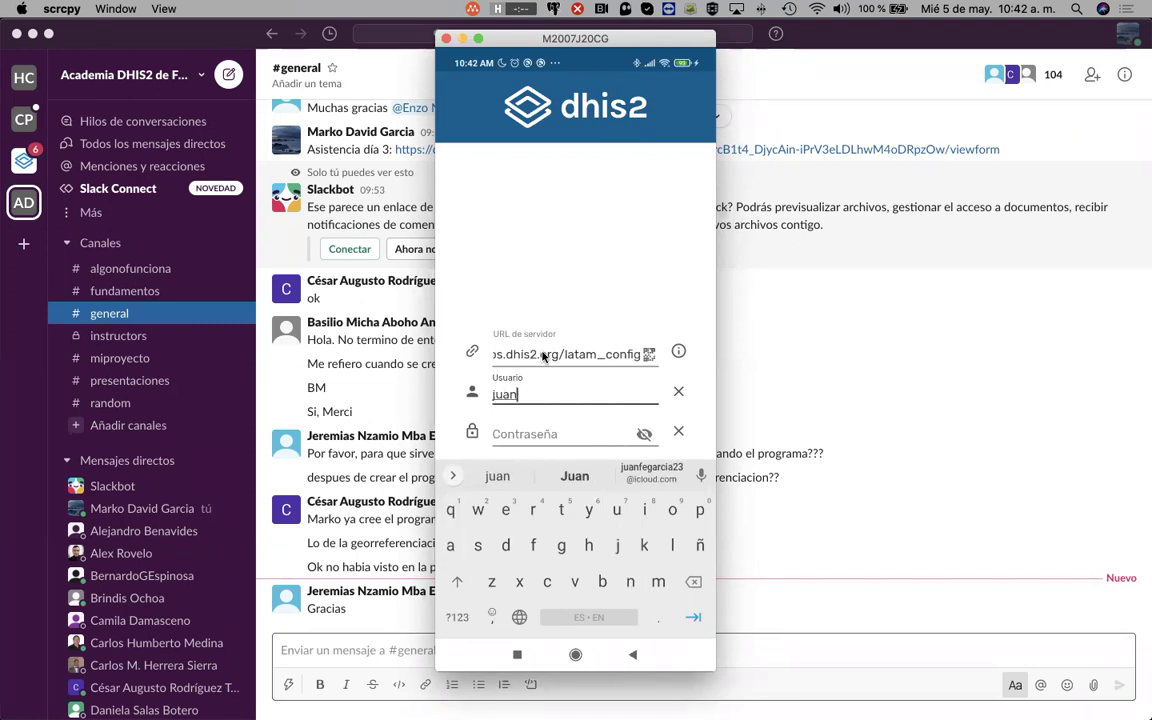
key("BackSpace")
key("BackSpace")
key("BackSpace")
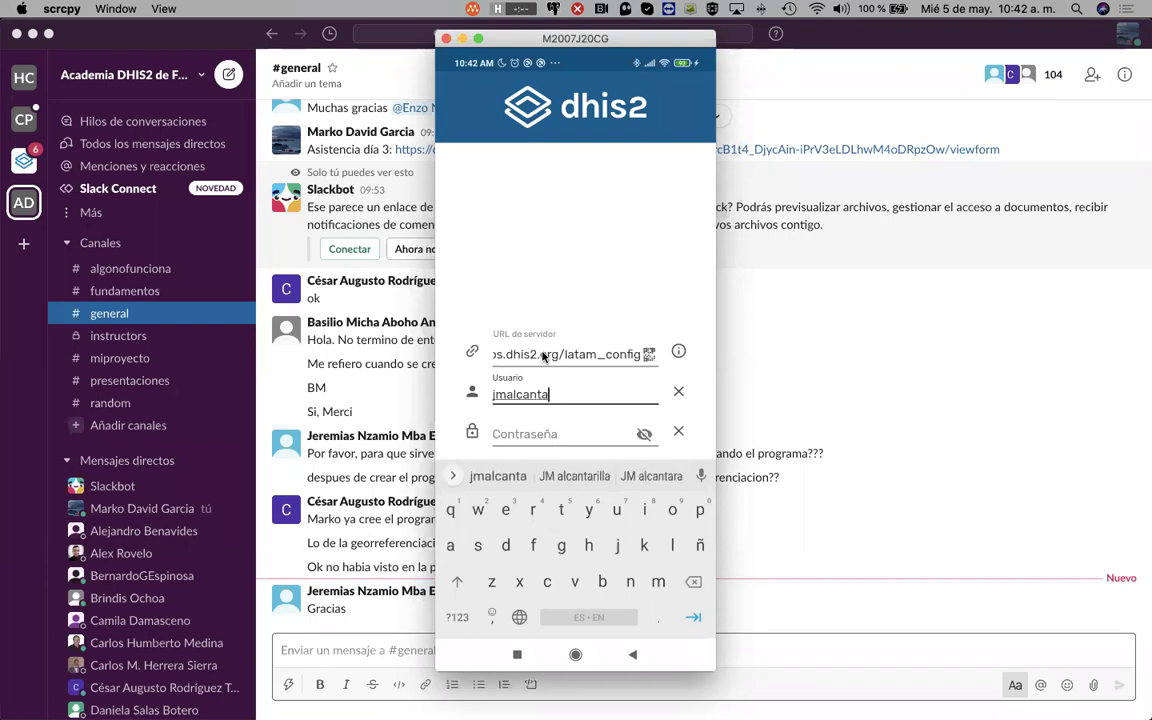
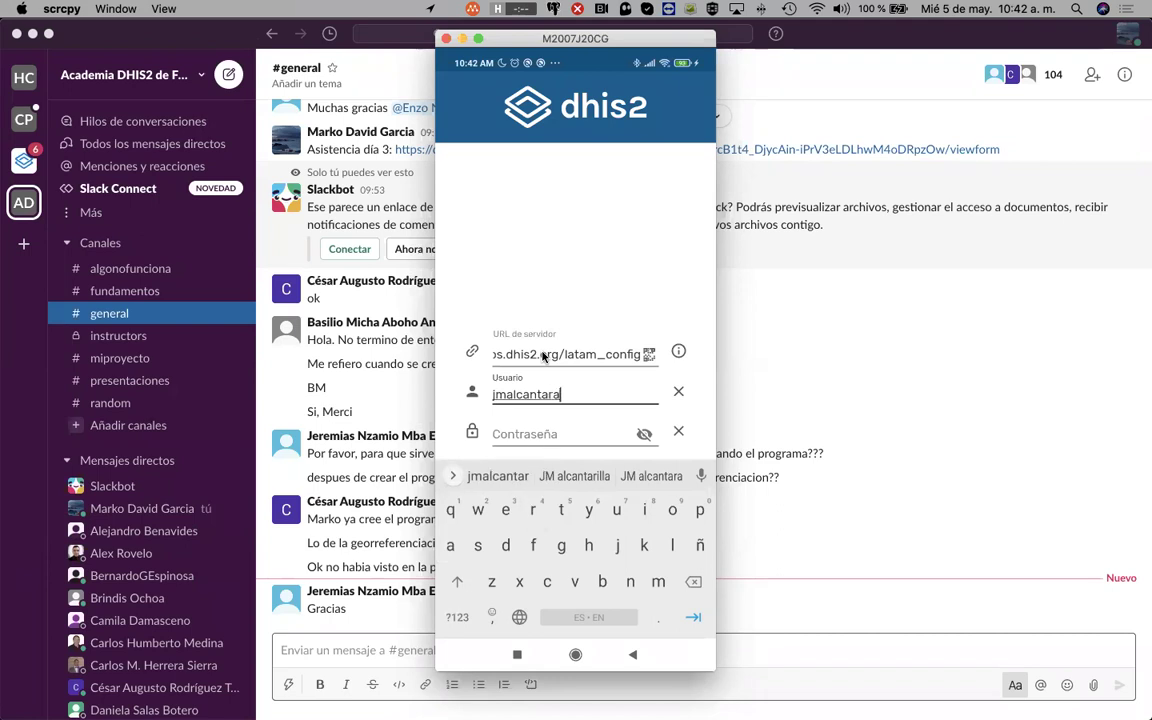
key("Tab")
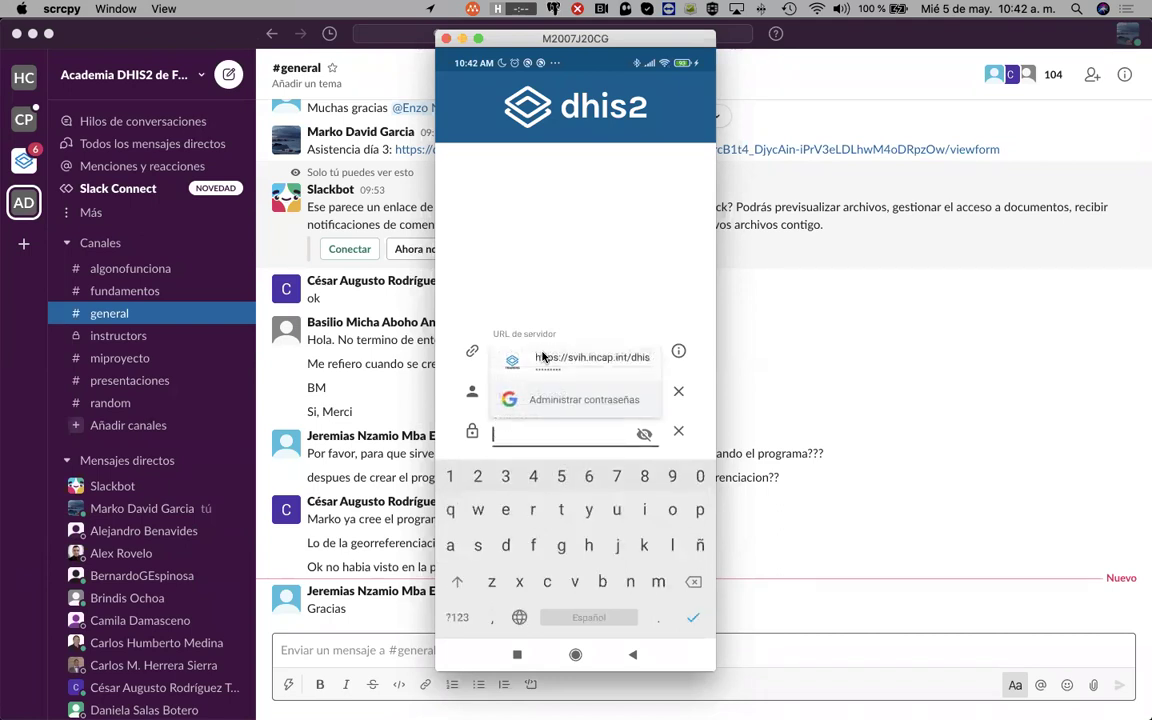
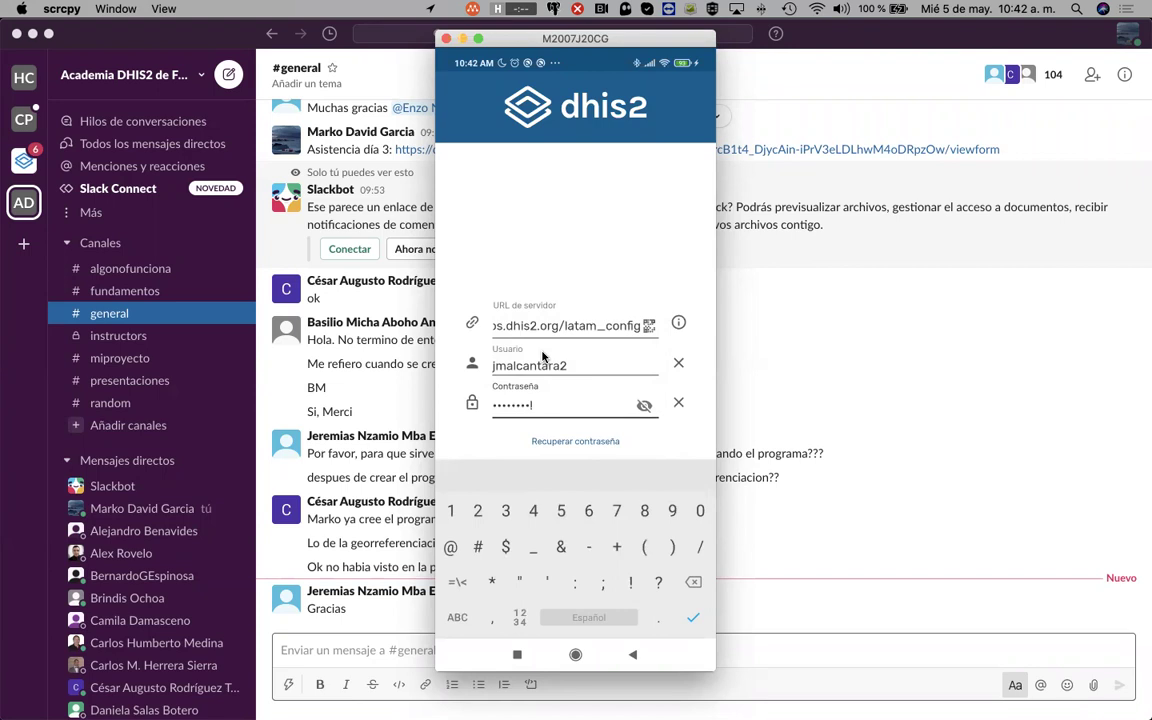
key("Return")
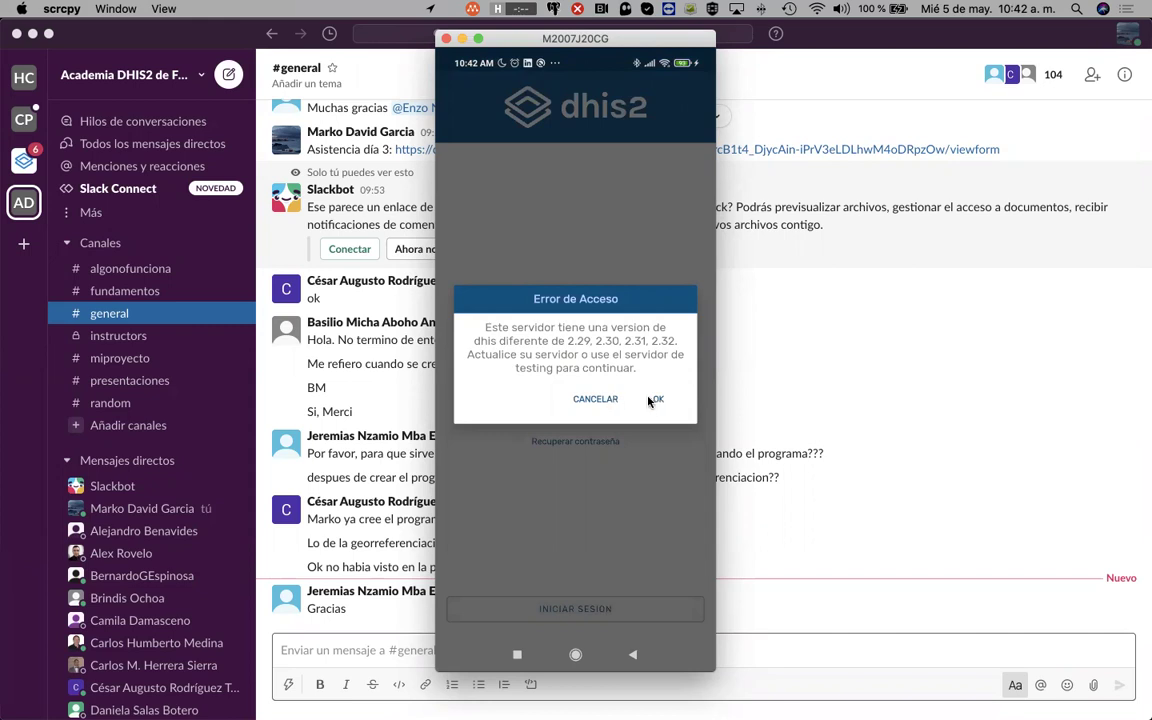
left_click(648, 400)
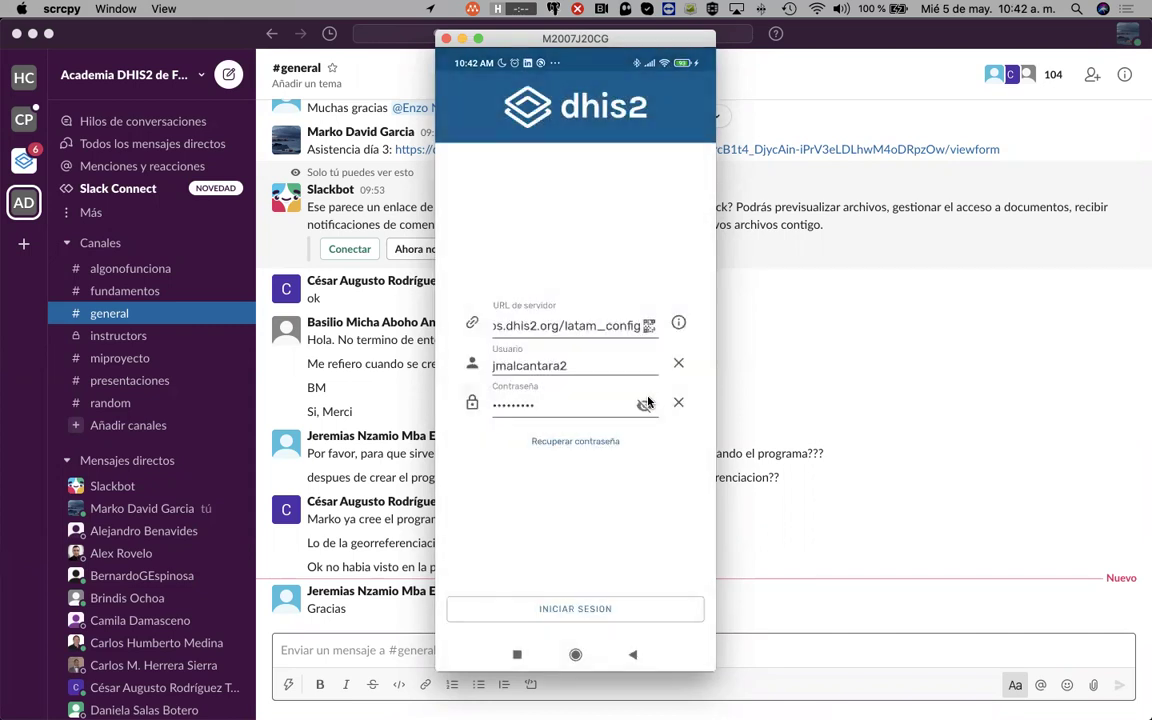
- Relaunch the DHIS 2 app from a 'dhi' app search, then close the scrcpy mirror
right_click(648, 402)
scroll(648, 402, "down", 3)
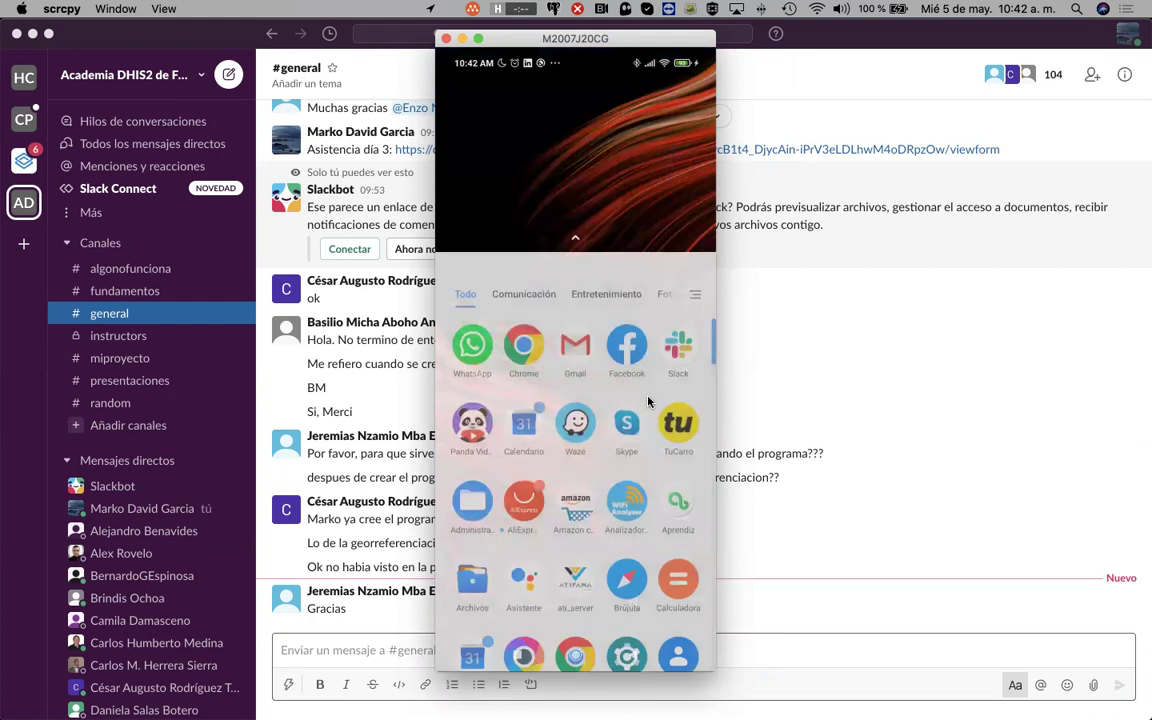
type("dhi")
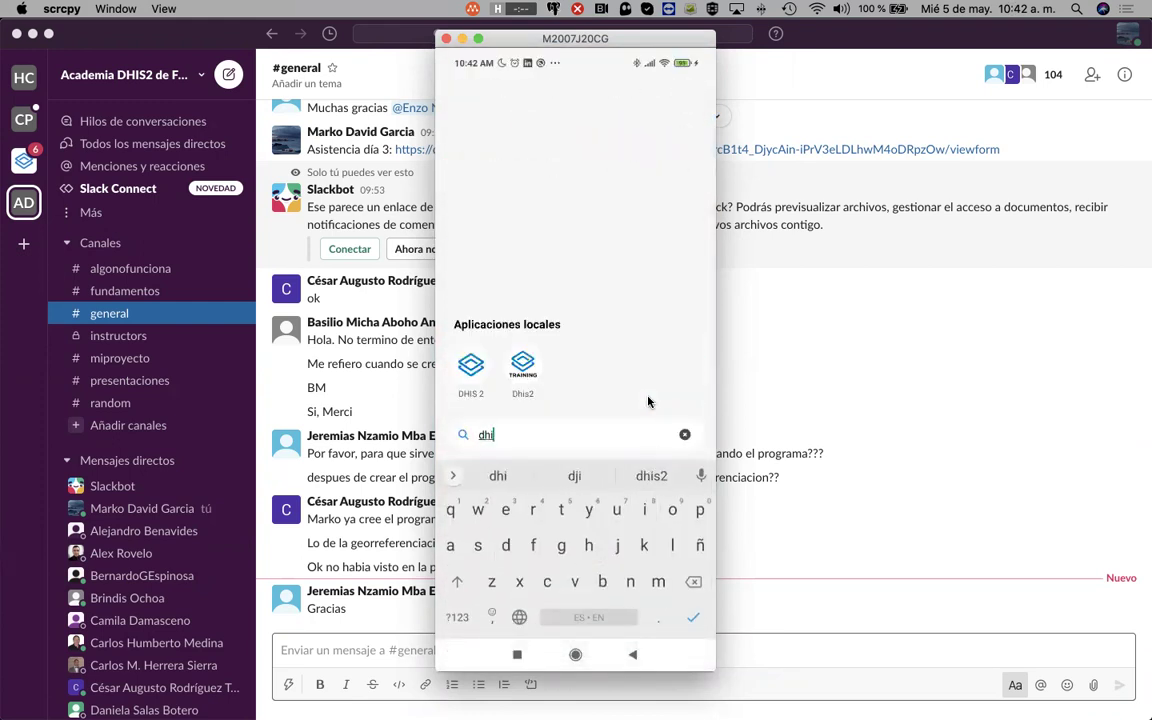
key("Return")
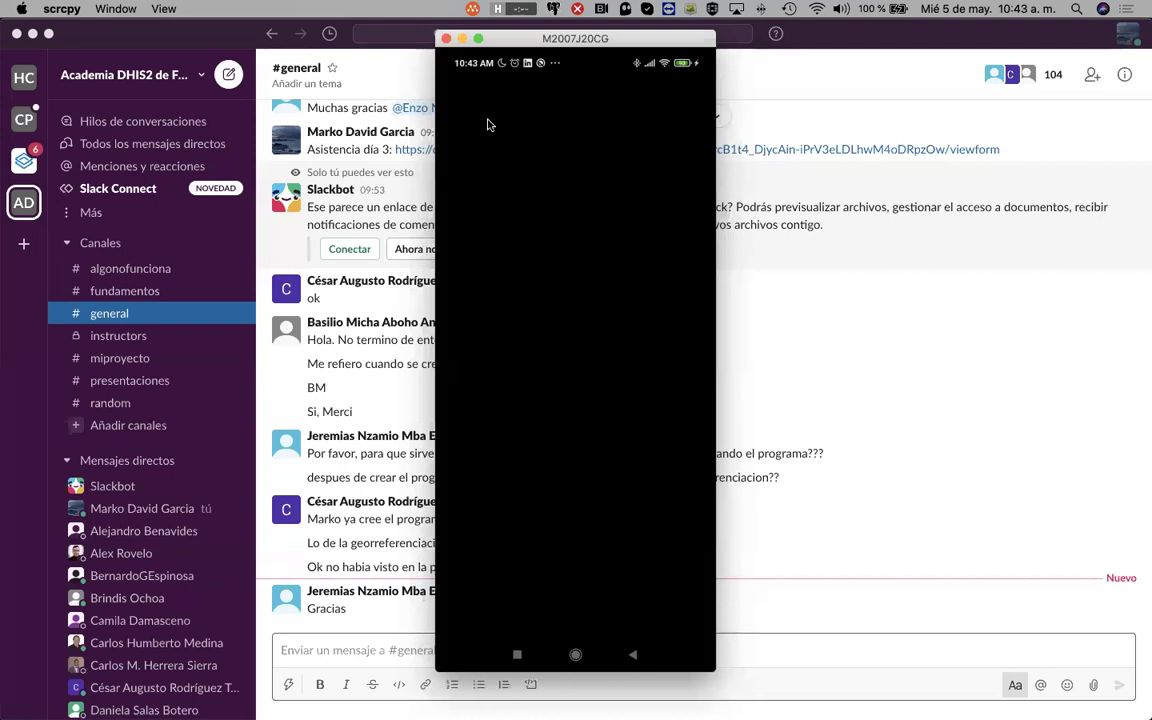
left_click(445, 39)
- Return to the browser and reload the Capture app page
key("super+Tab")
key("super+Tab")
key("super+Tab")
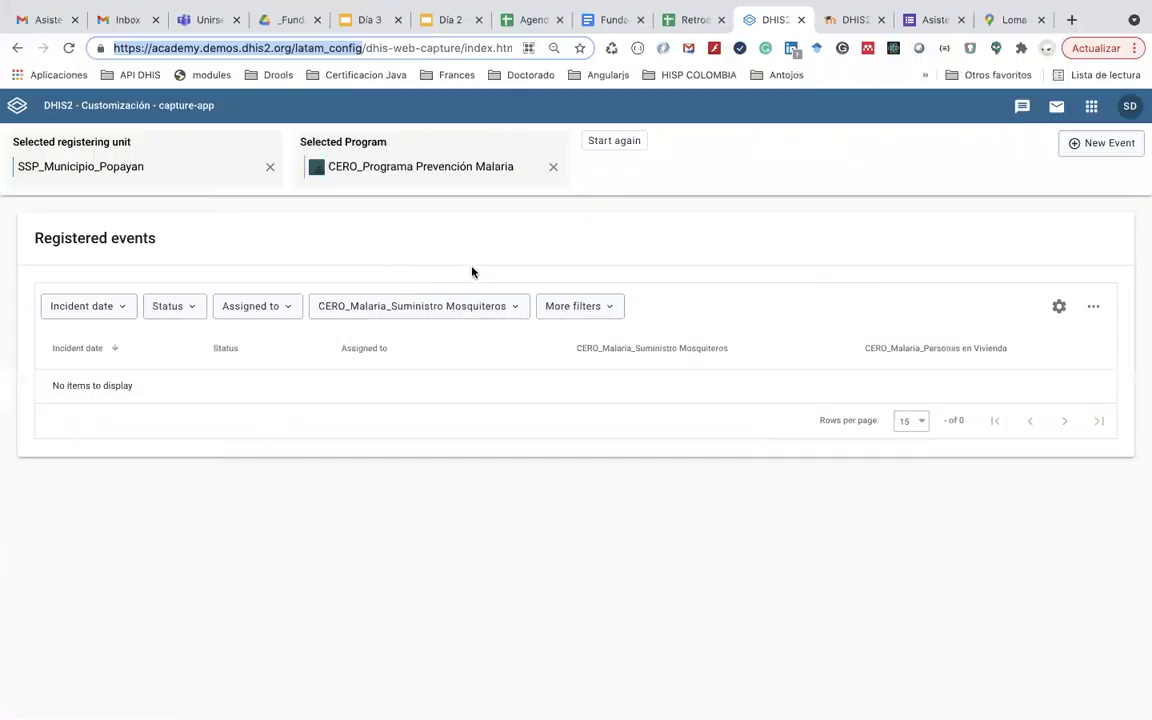
key("super+Tab")
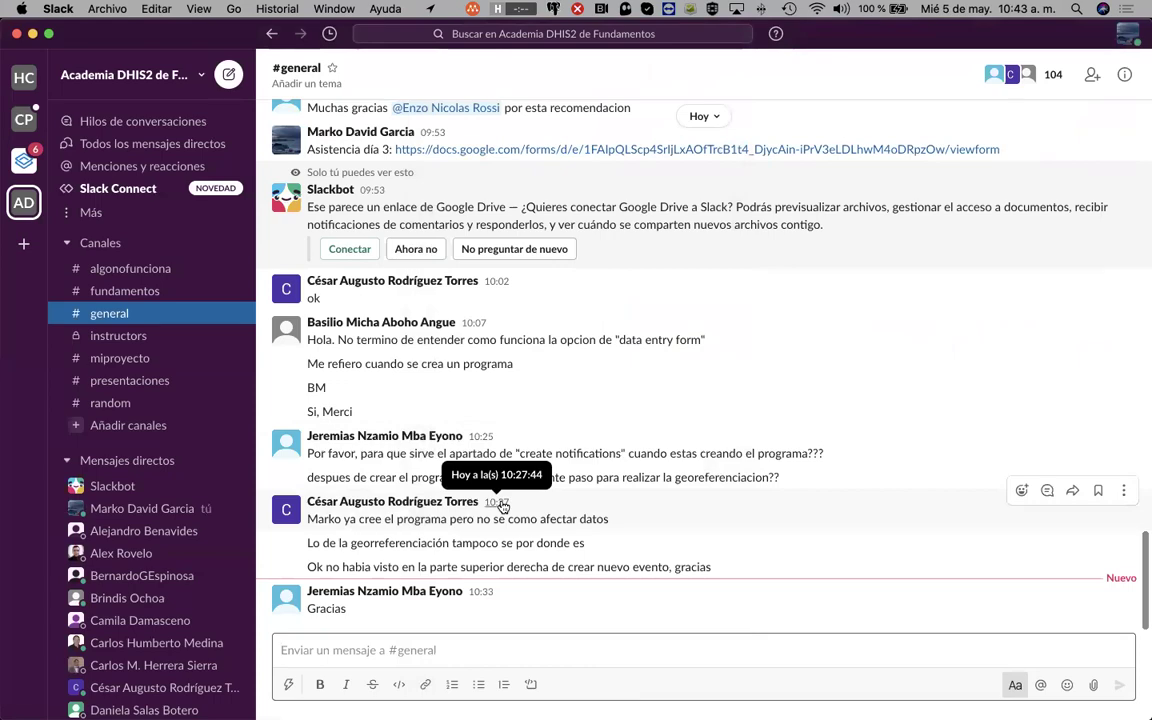
key("super+Tab")
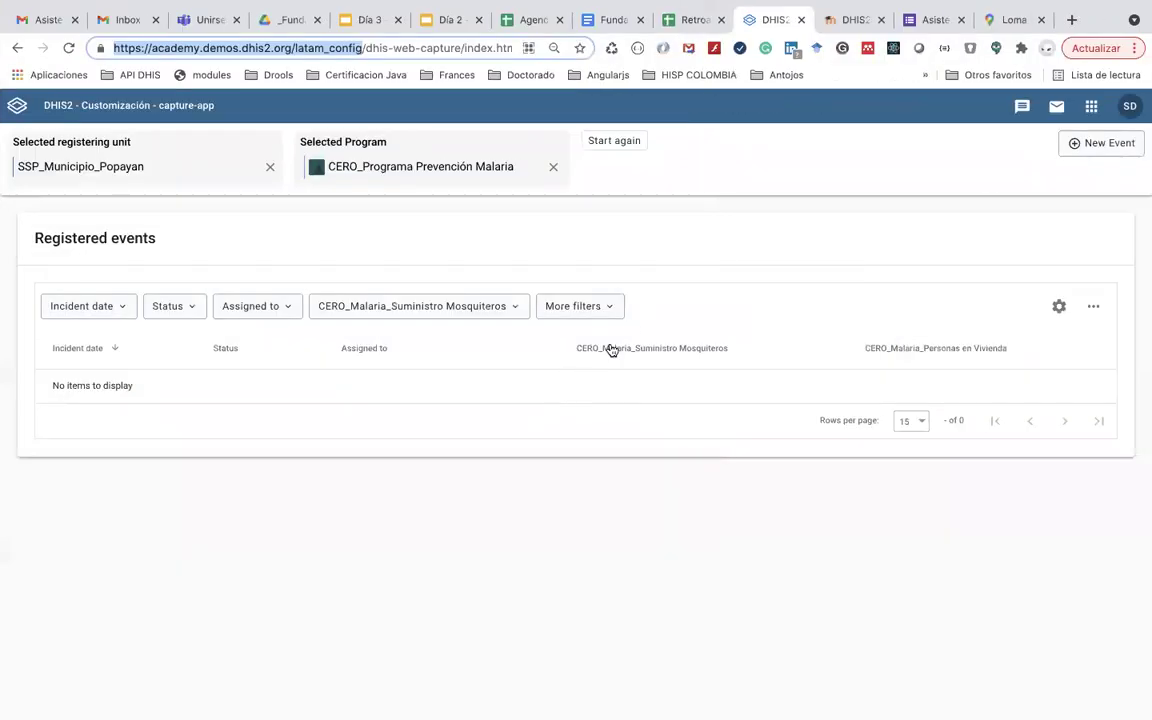
left_click(838, 22)
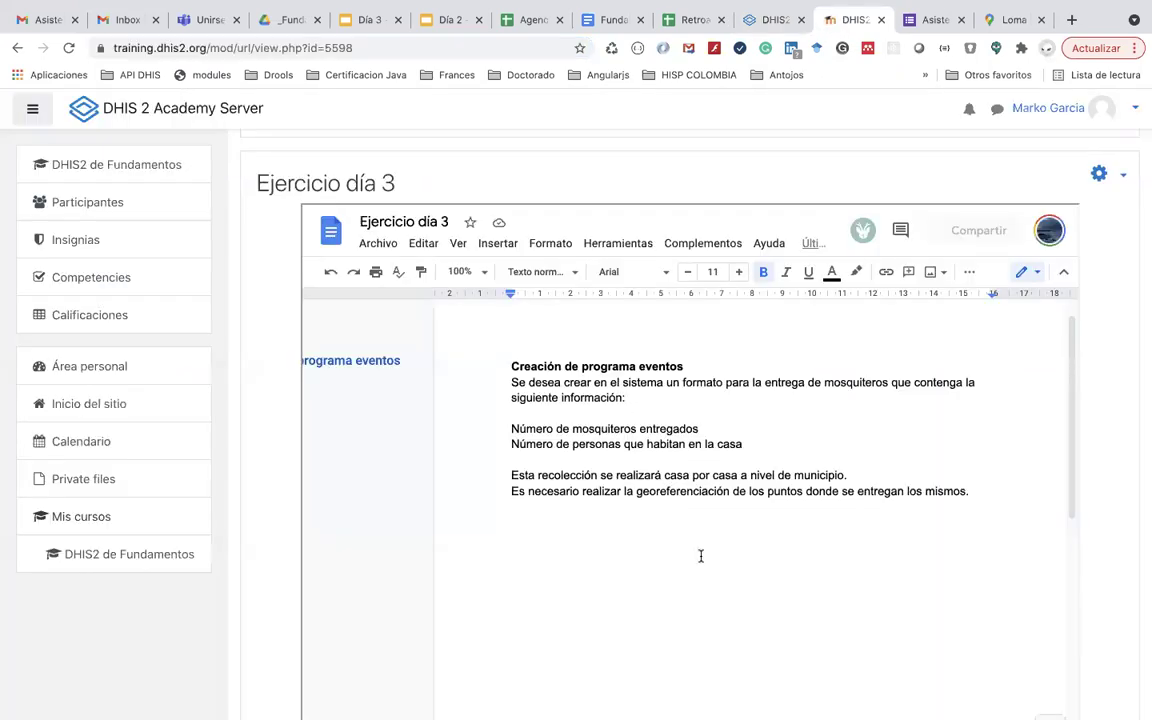
left_click(752, 22)
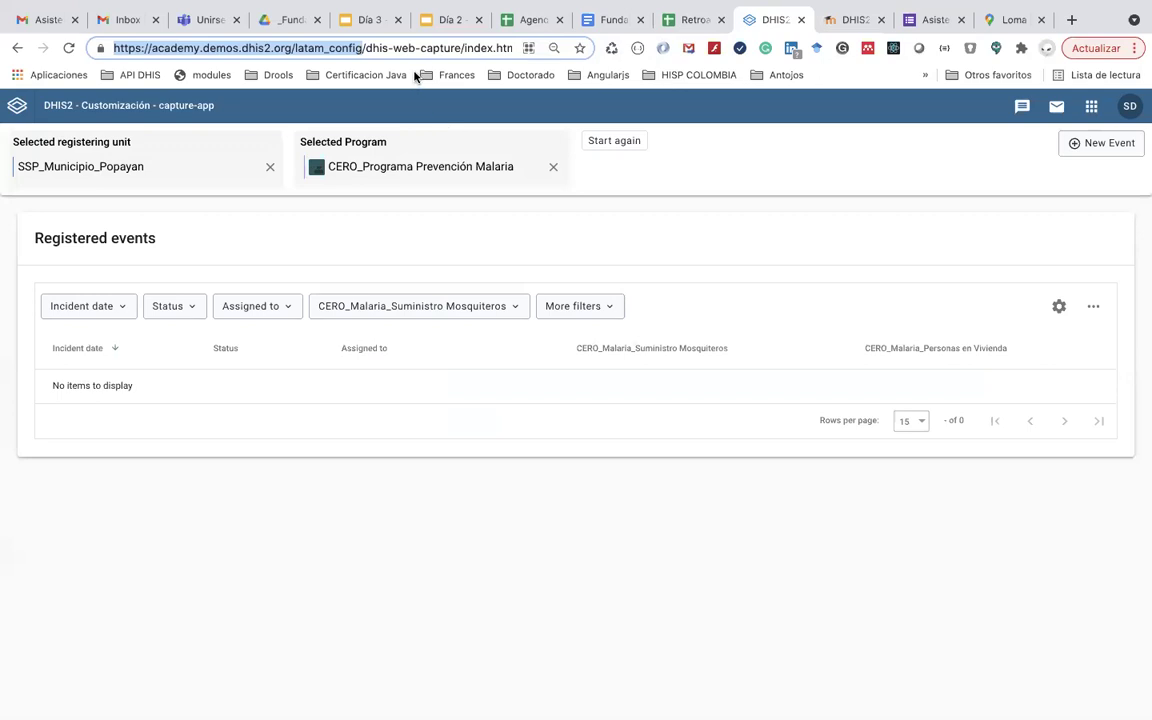
key("Return")
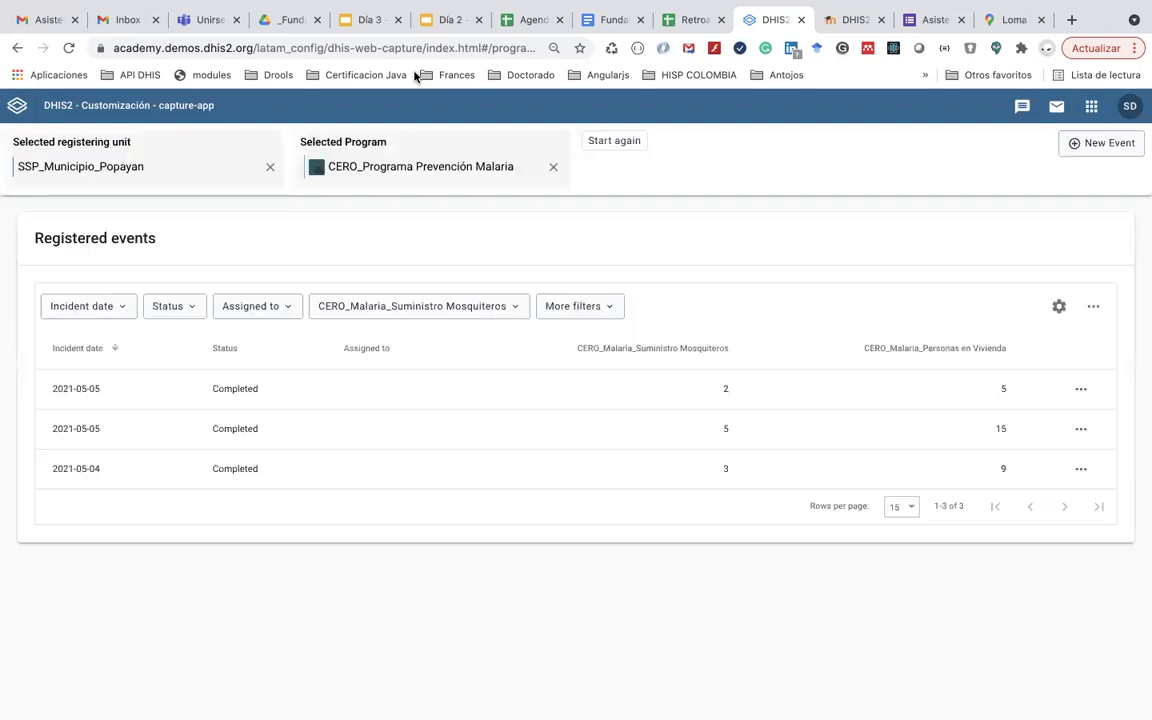
- Search the apps menu for 'main' and open Maintenance
left_click(1091, 106)
type("prog")
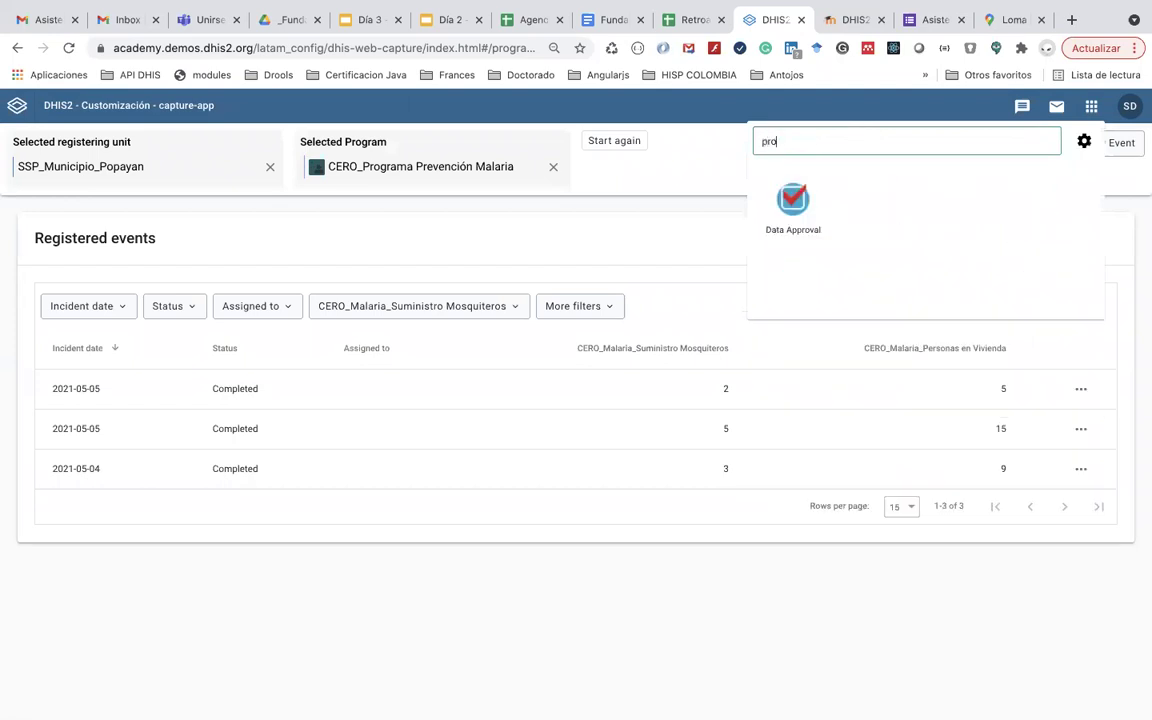
key("BackSpace")
key("BackSpace")
key("BackSpace")
key("BackSpace")
type("main")
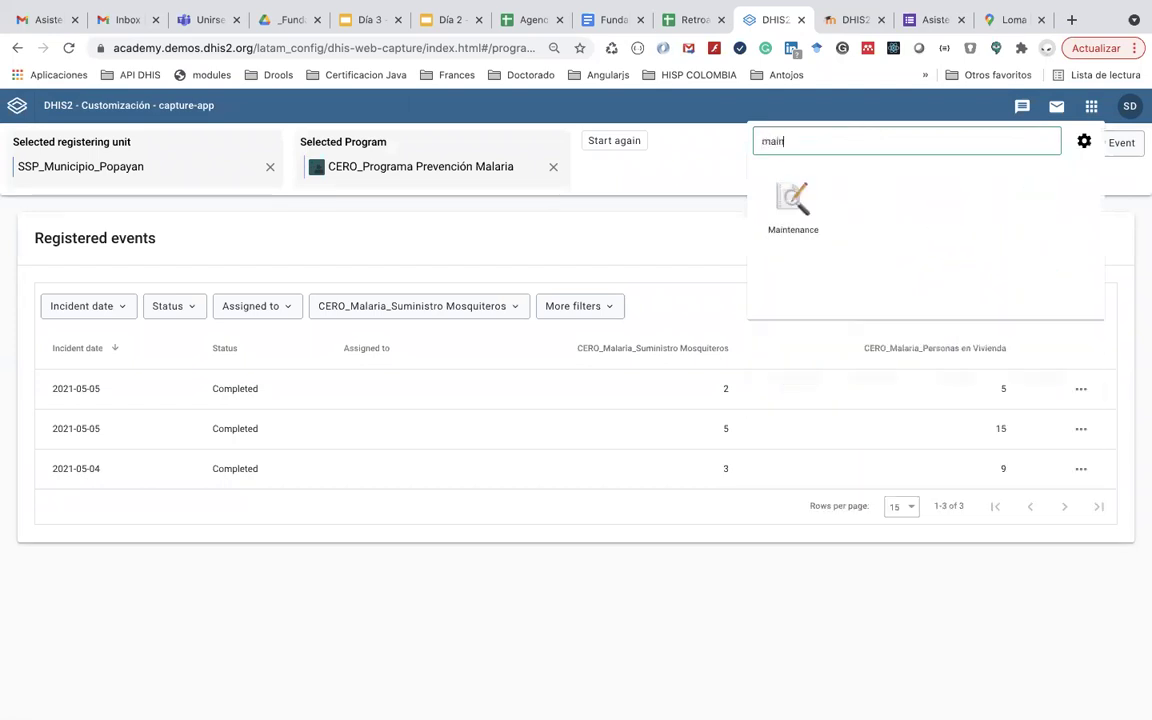
left_click(791, 201)
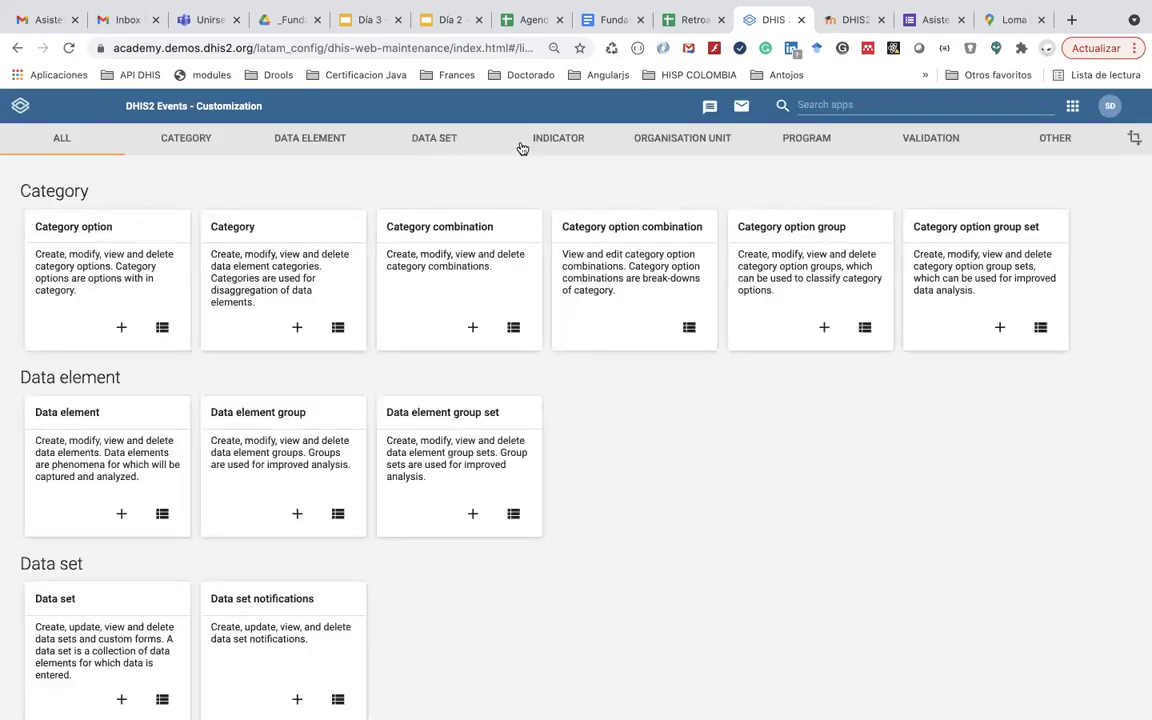
- Open Program management under the PROGRAM tab and scroll through the 17 programs
left_click(802, 144)
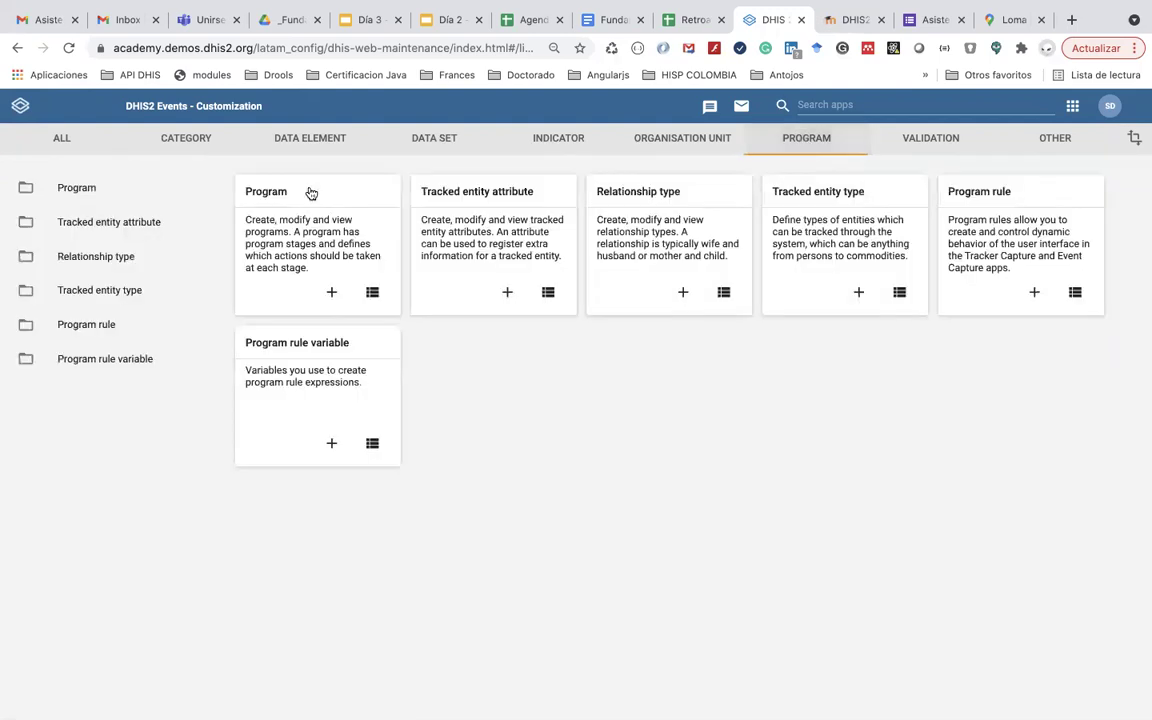
left_click(283, 198)
scroll(352, 443, "down", 1)
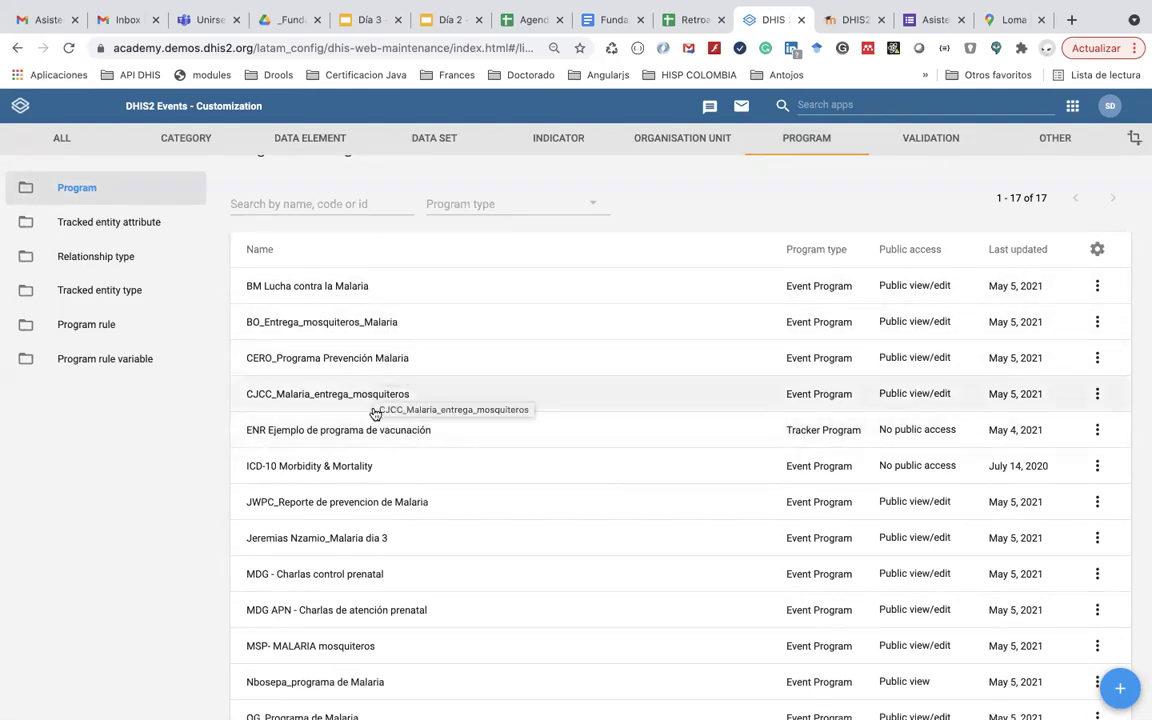
scroll(373, 414, "down", 1)
scroll(368, 380, "down", 3)
scroll(362, 463, "down", 3)
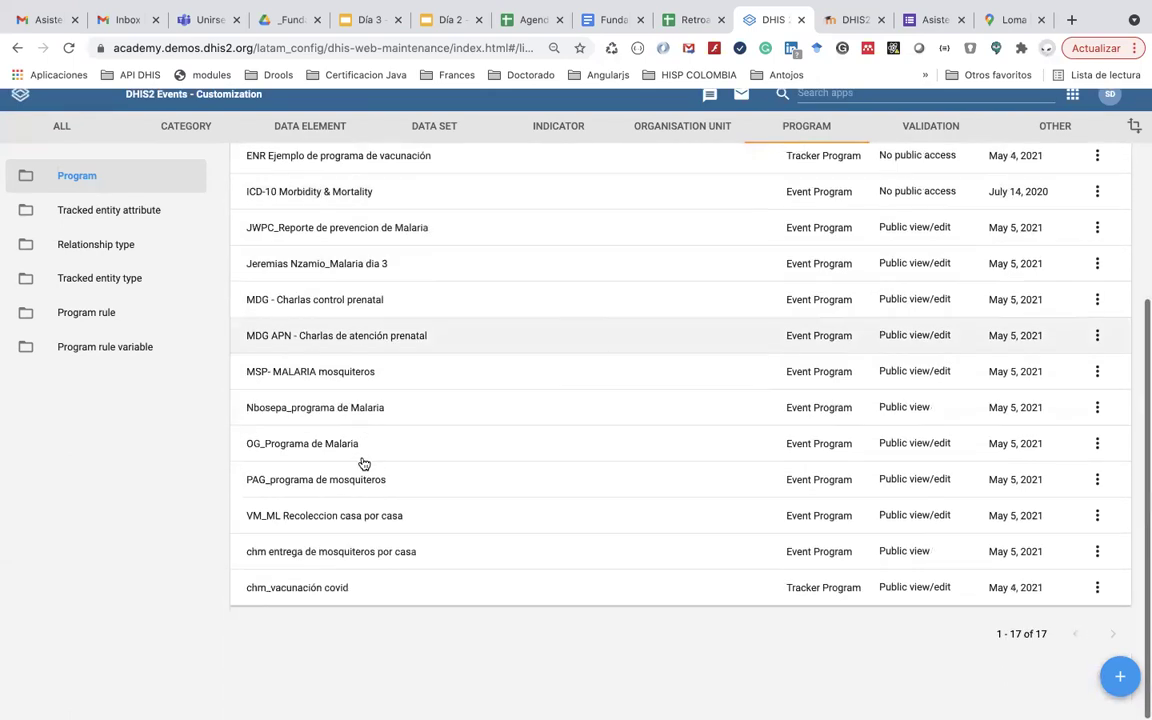
scroll(364, 463, "up", 3)
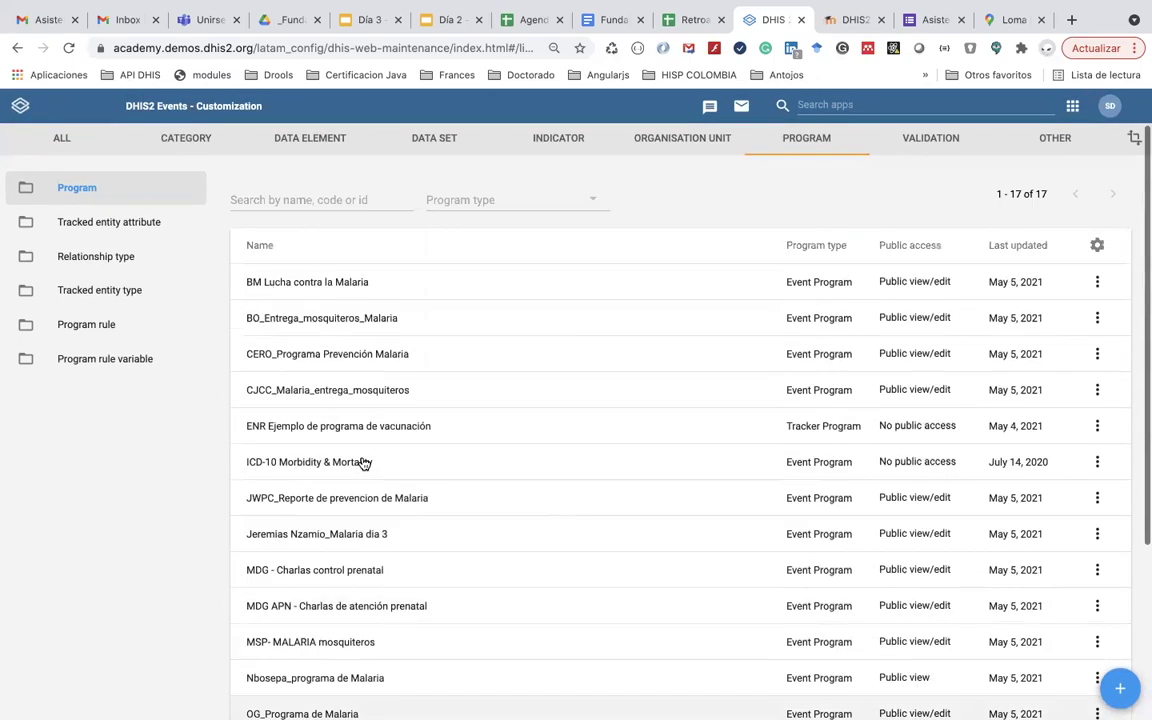
scroll(364, 463, "down", 3)
scroll(364, 463, "down", 1)
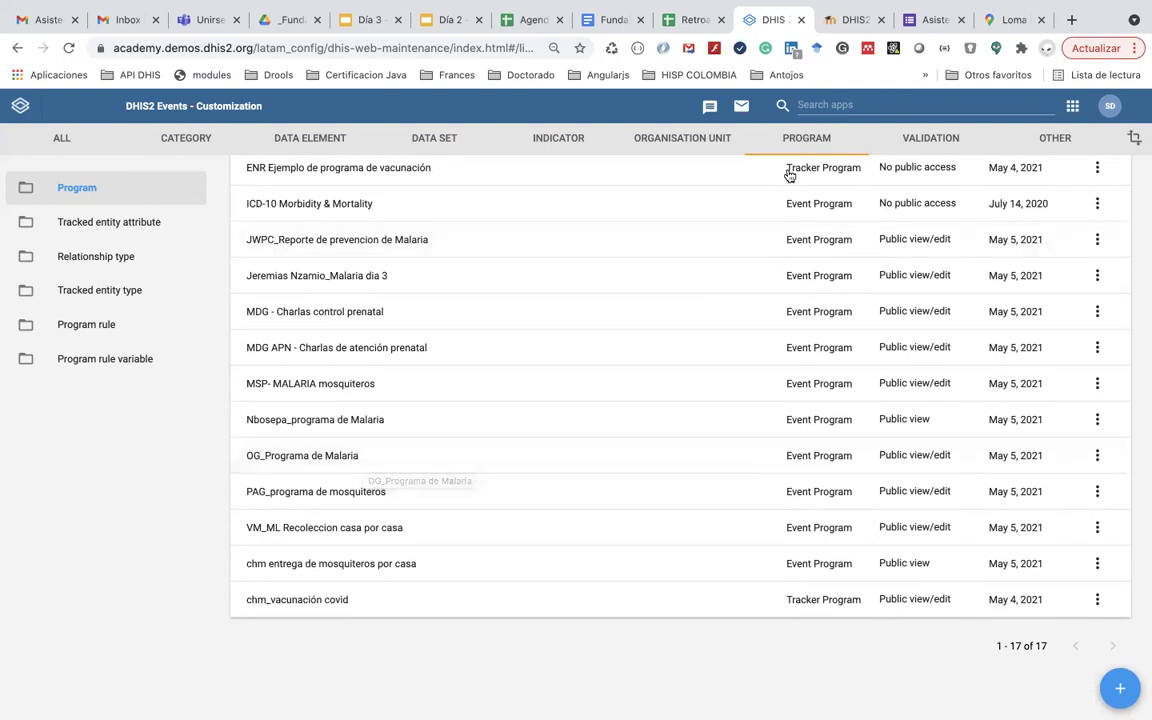
scroll(789, 175, "up", 3)
left_click(824, 105)
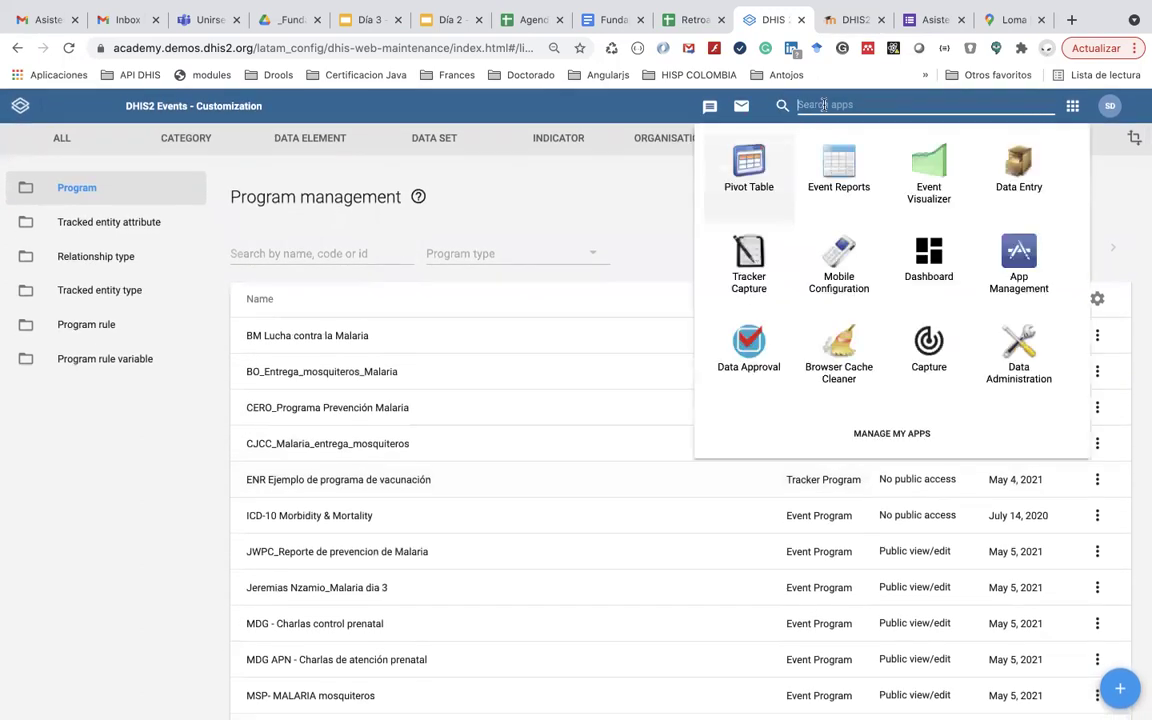
- Search the apps menu for 'set' and open Option set management
left_click(558, 157)
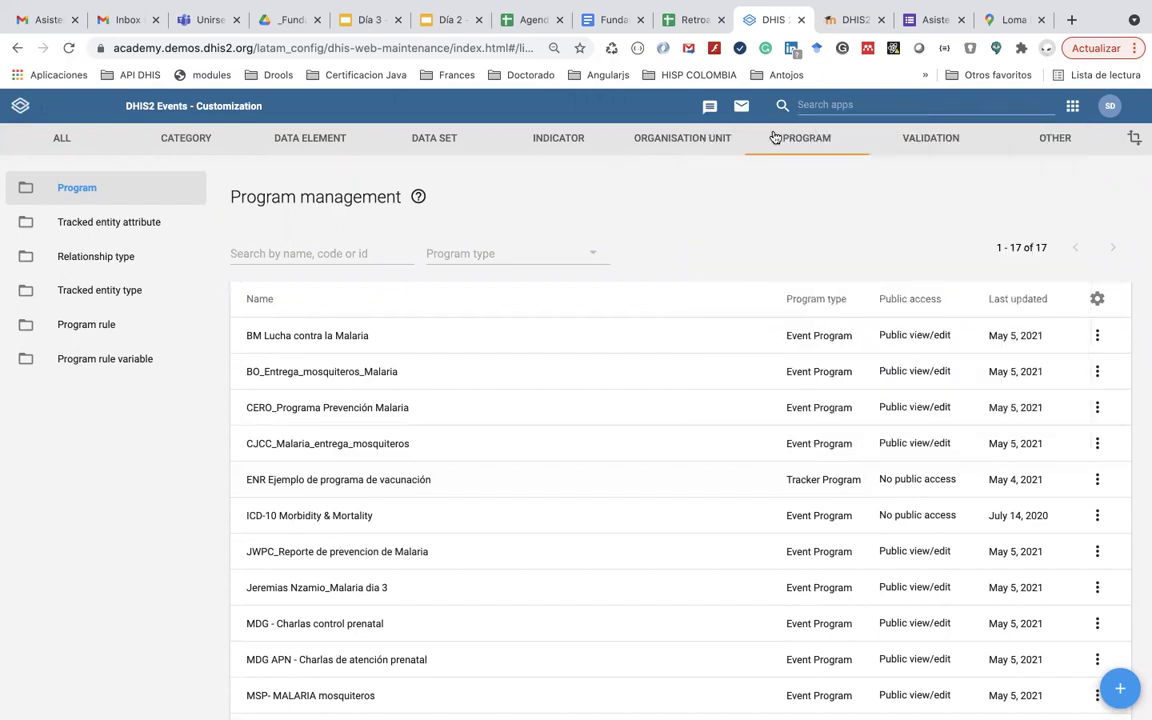
left_click(817, 104)
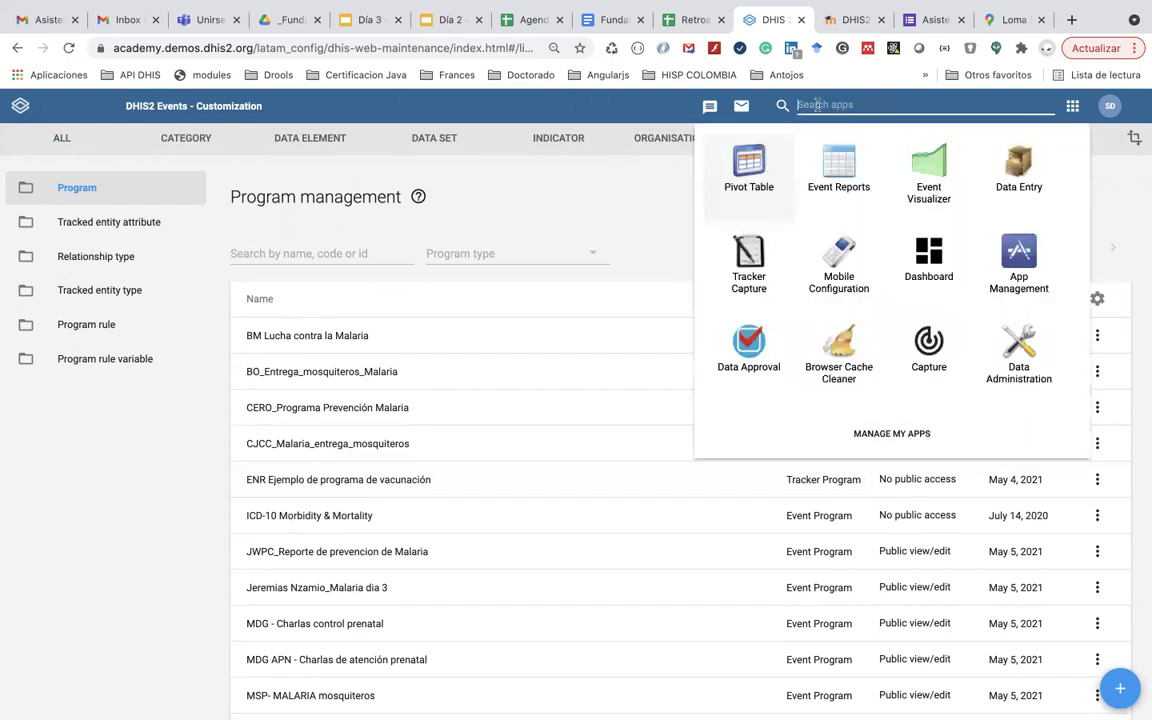
left_click(640, 183)
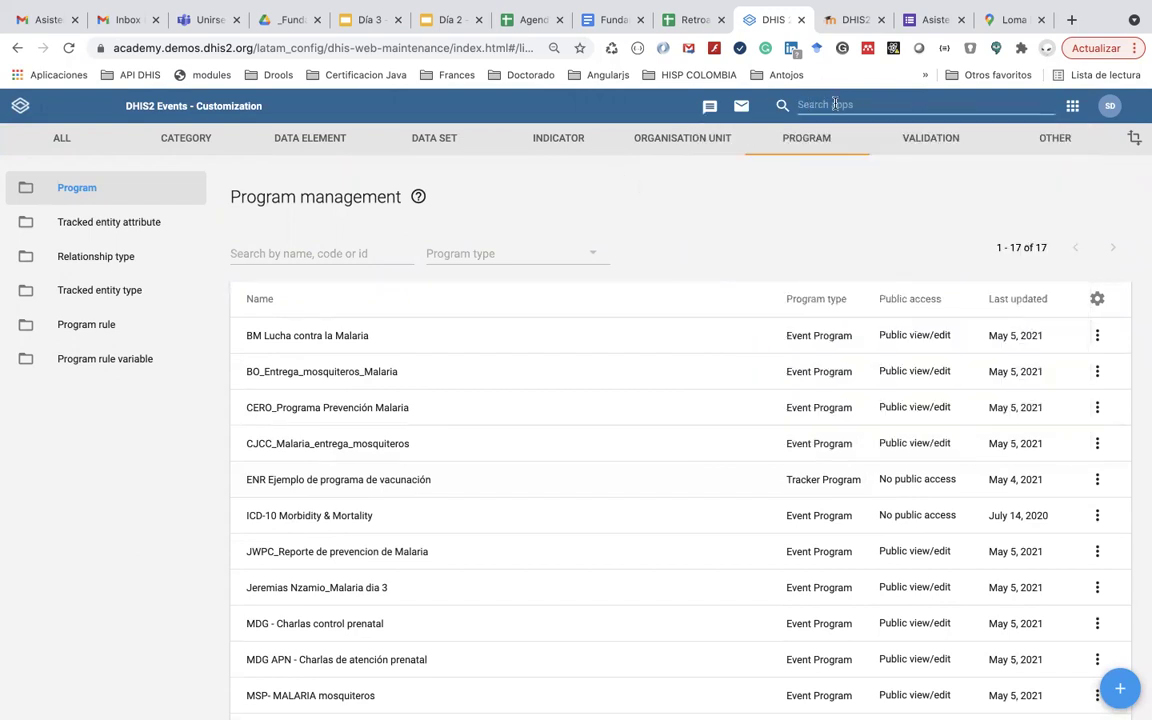
left_click(835, 104)
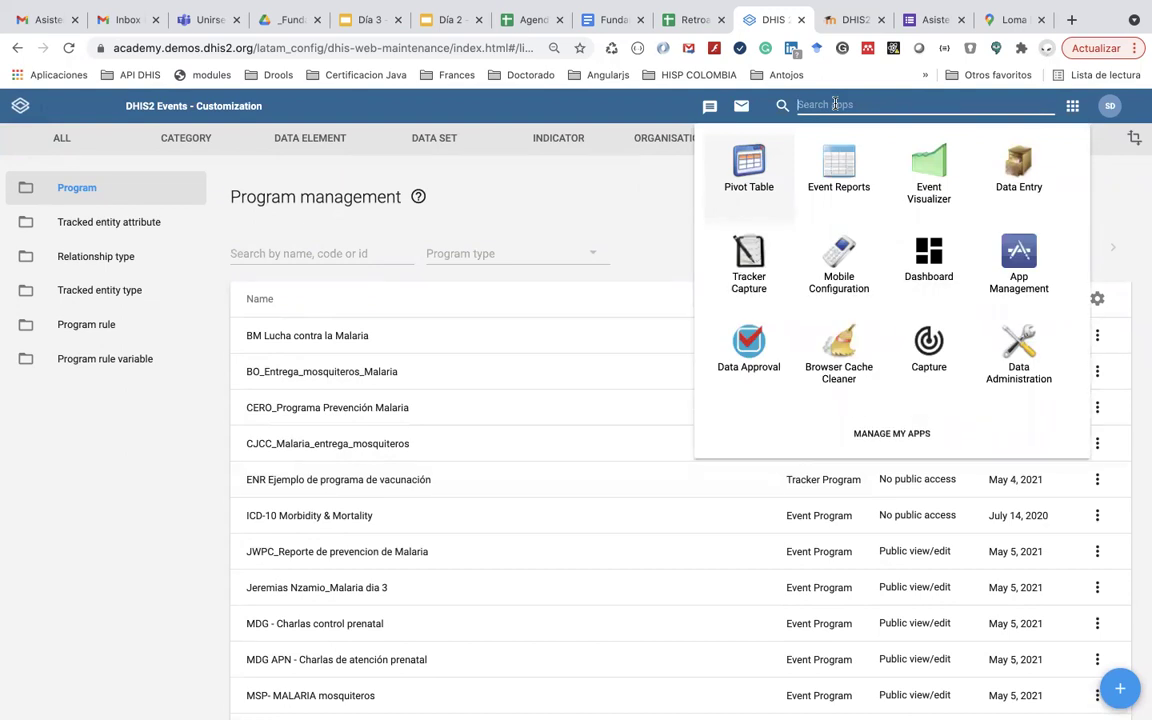
type("ma")
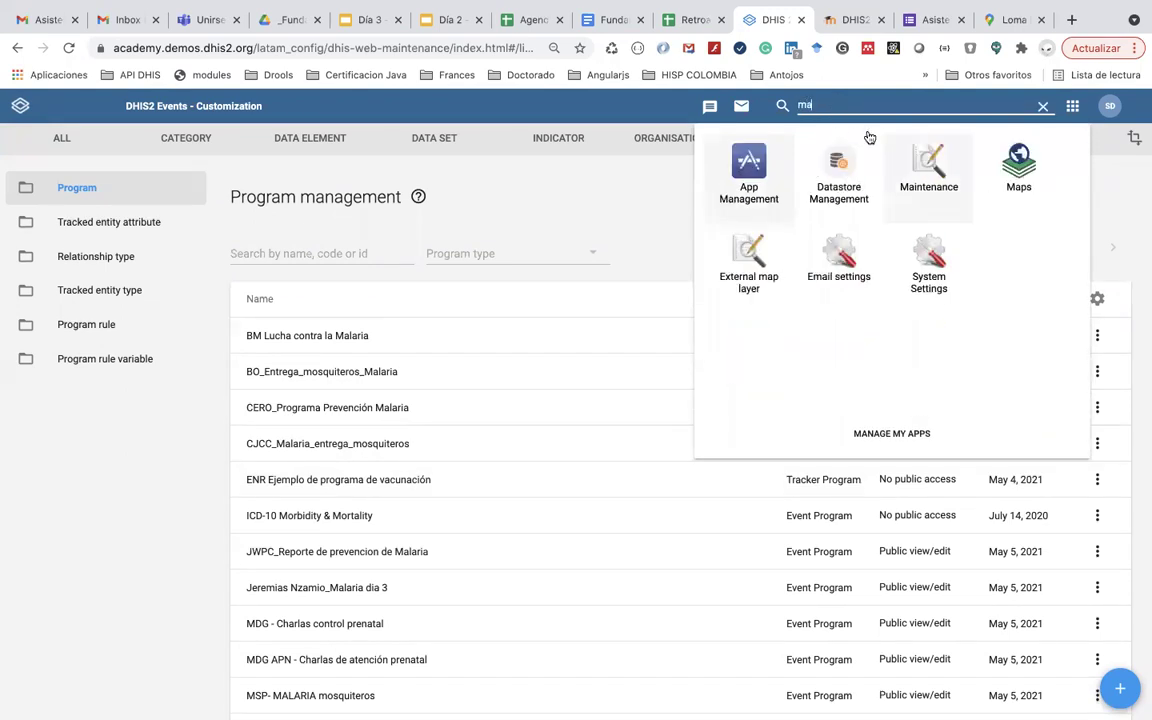
left_click(912, 172)
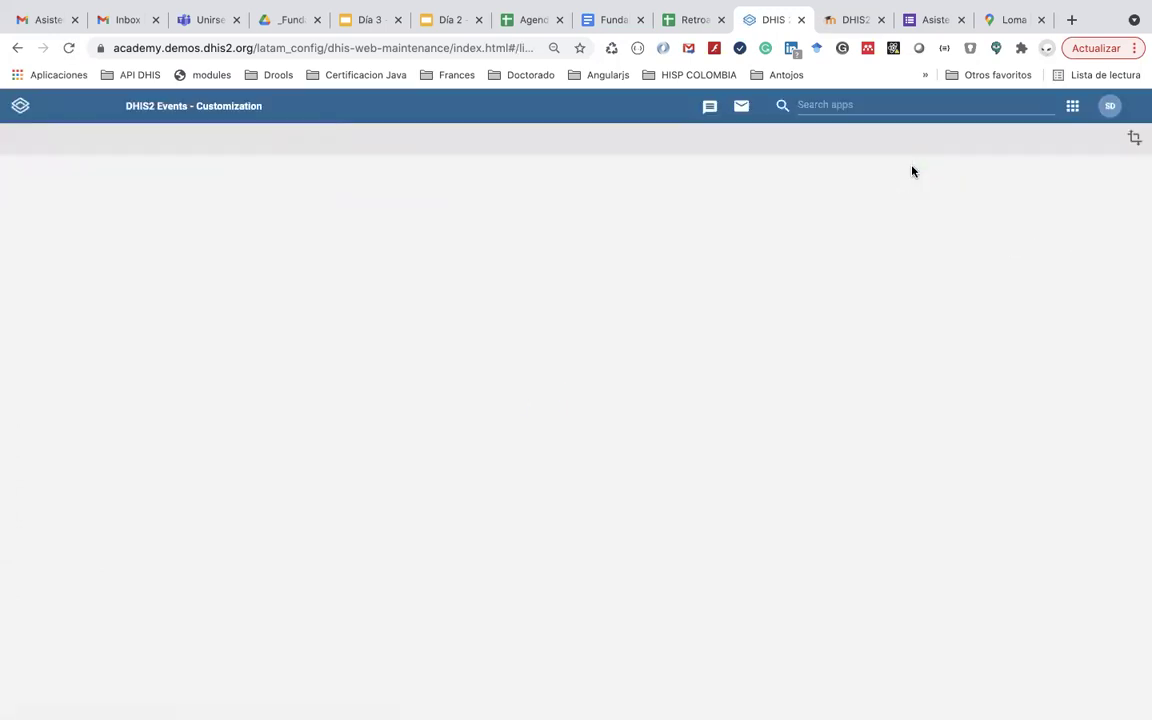
left_click(857, 105)
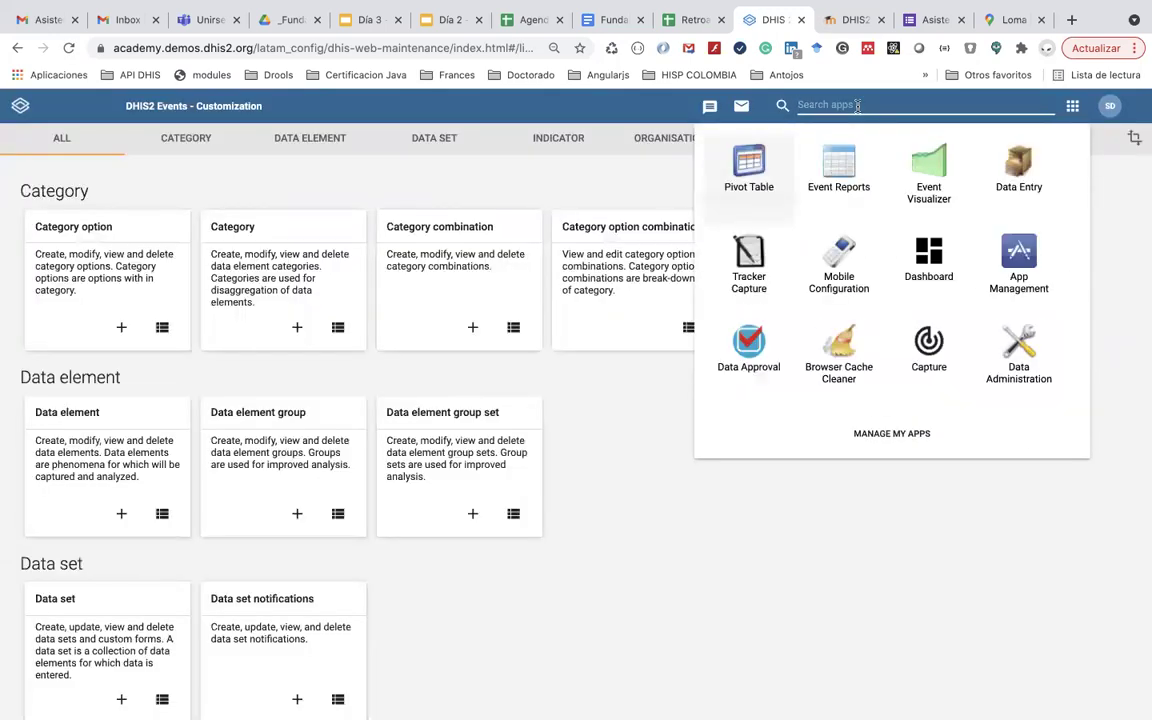
type("set")
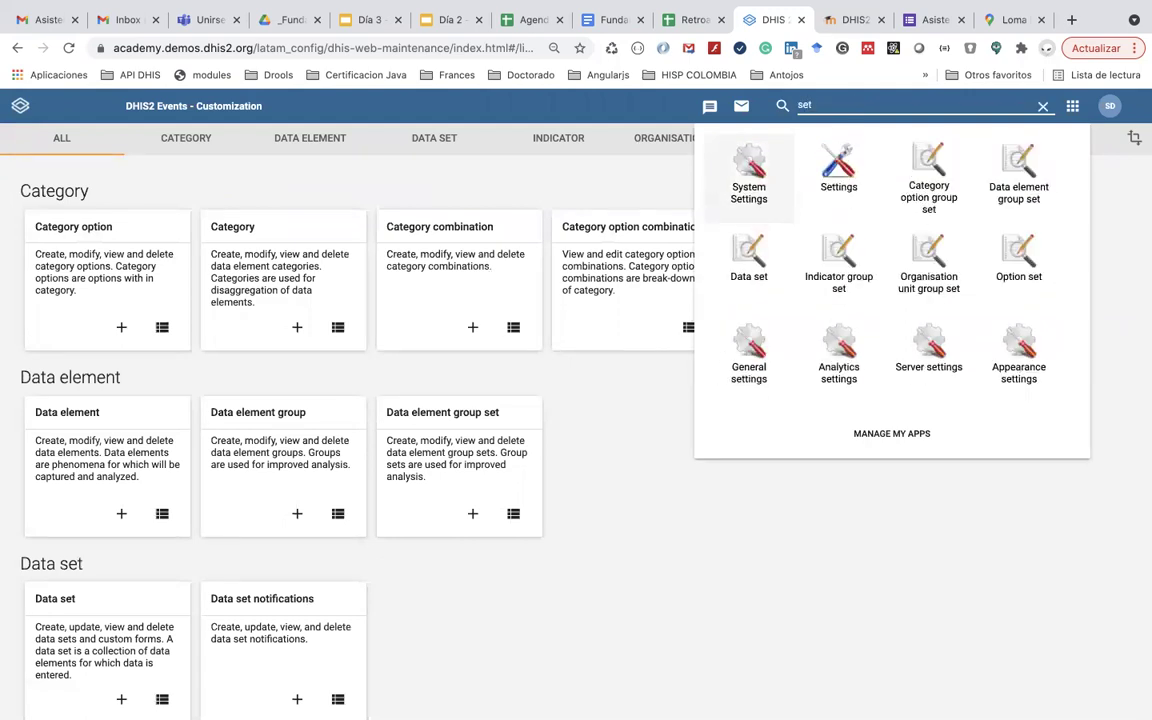
left_click(1027, 269)
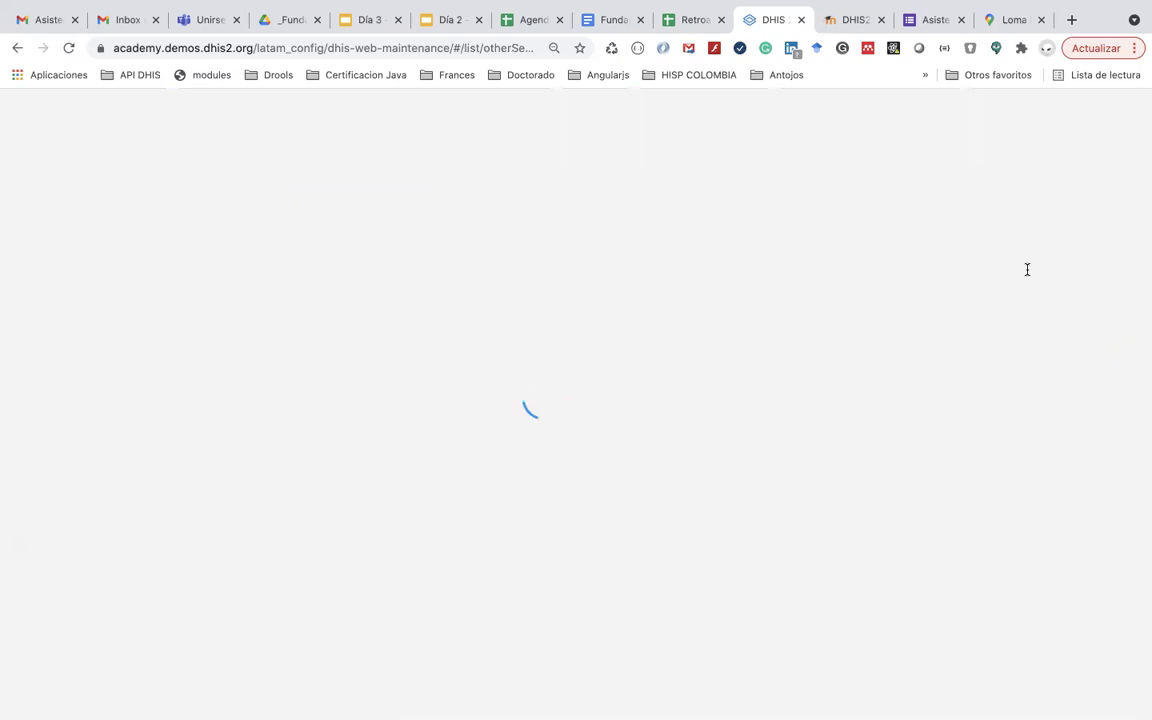
- Create option set MDG with value type Text and save it
scroll(779, 285, "down", 2)
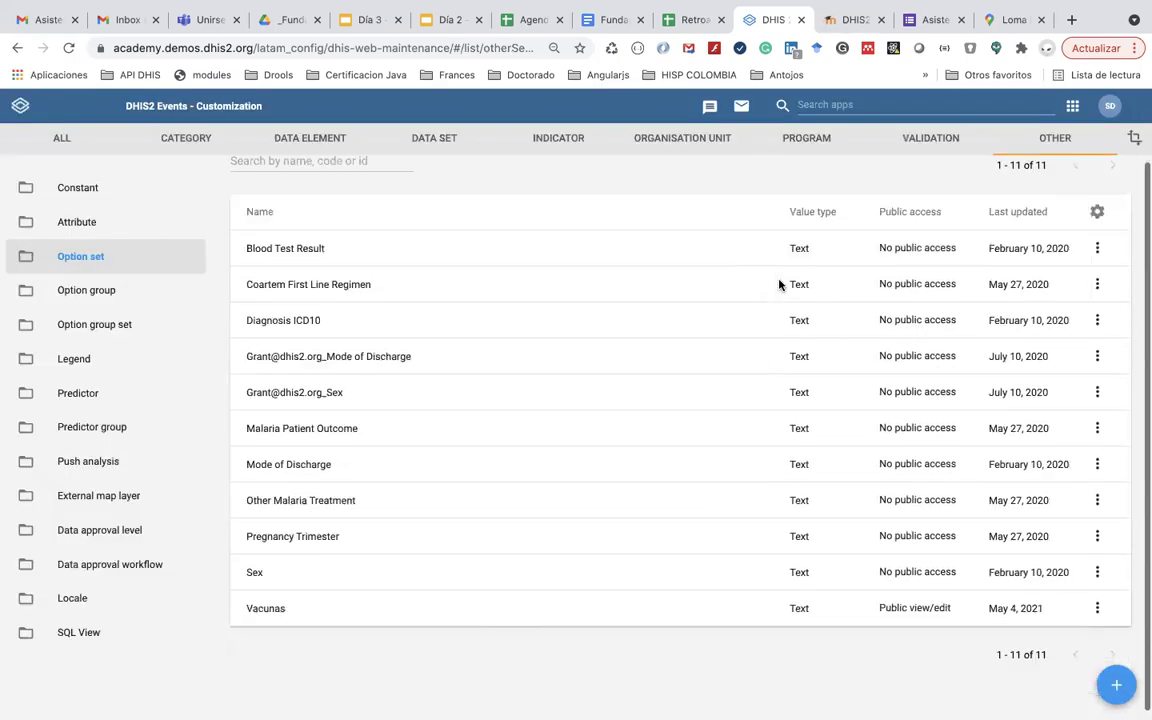
right_click(1108, 670)
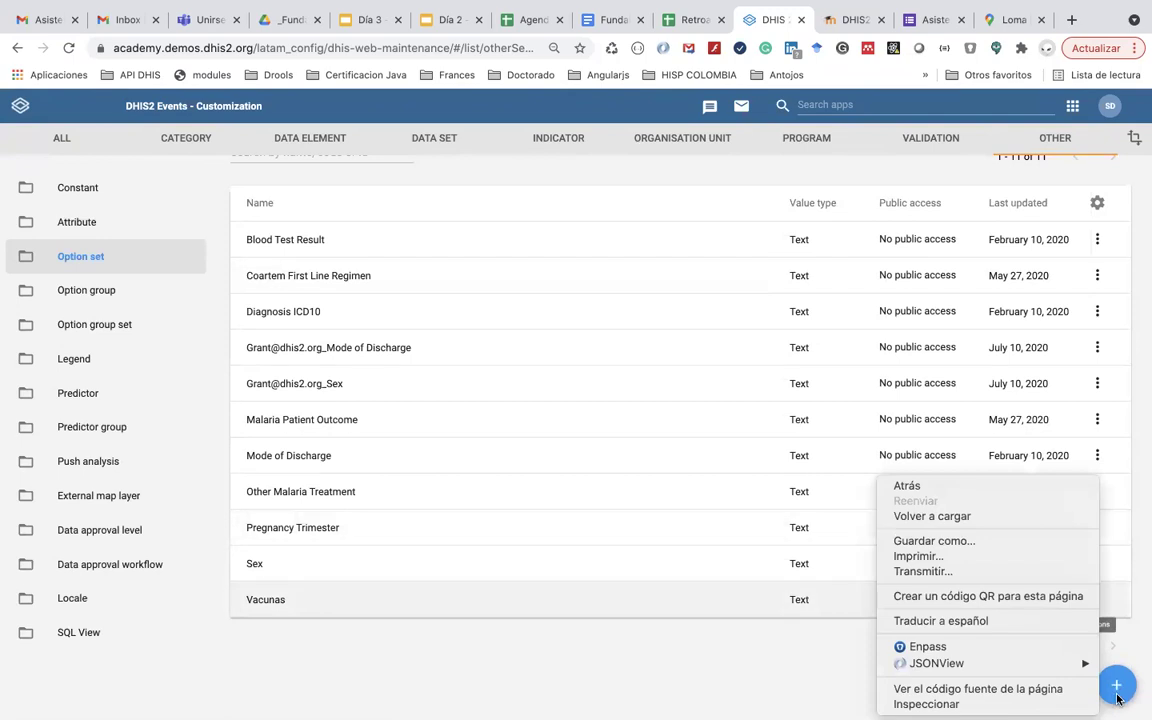
left_click(1118, 697)
left_click(1118, 697)
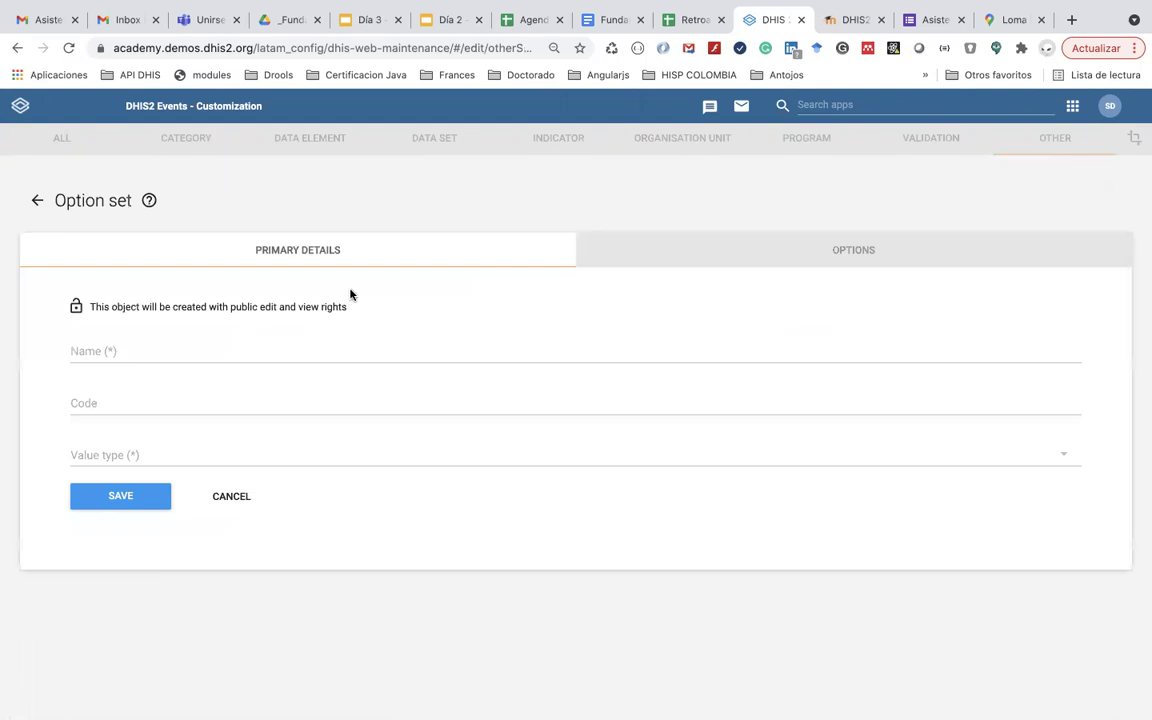
left_click(213, 340)
type("MDG")
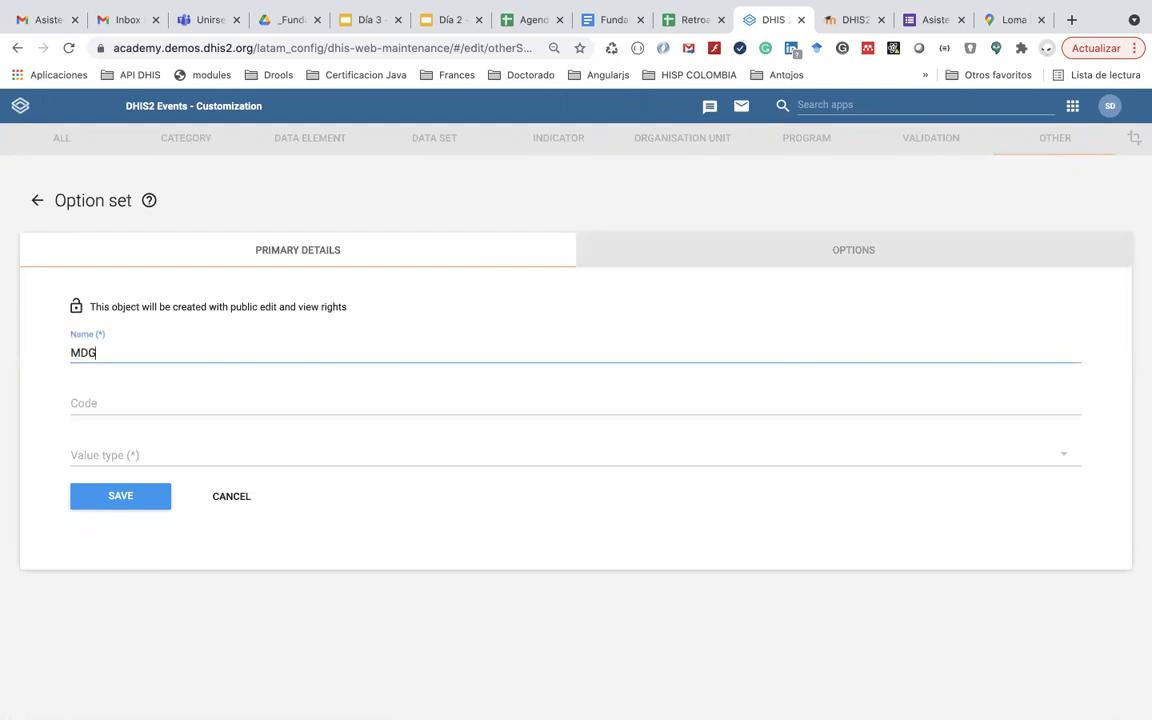
left_click(177, 458)
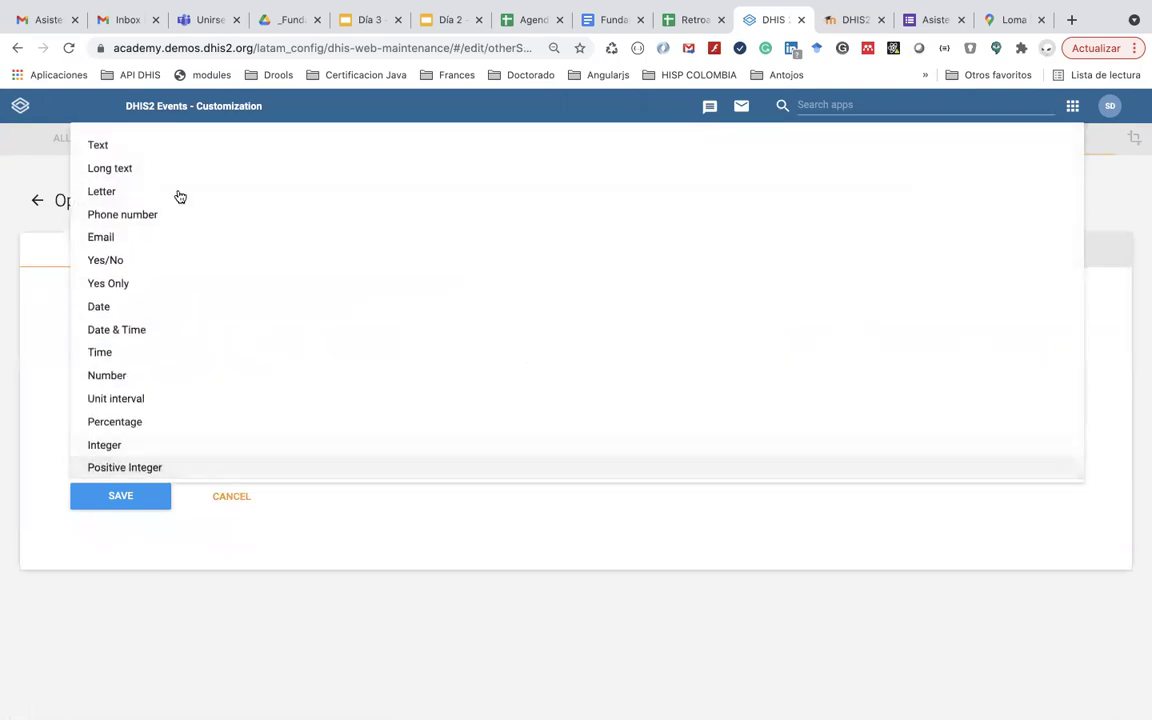
left_click(188, 145)
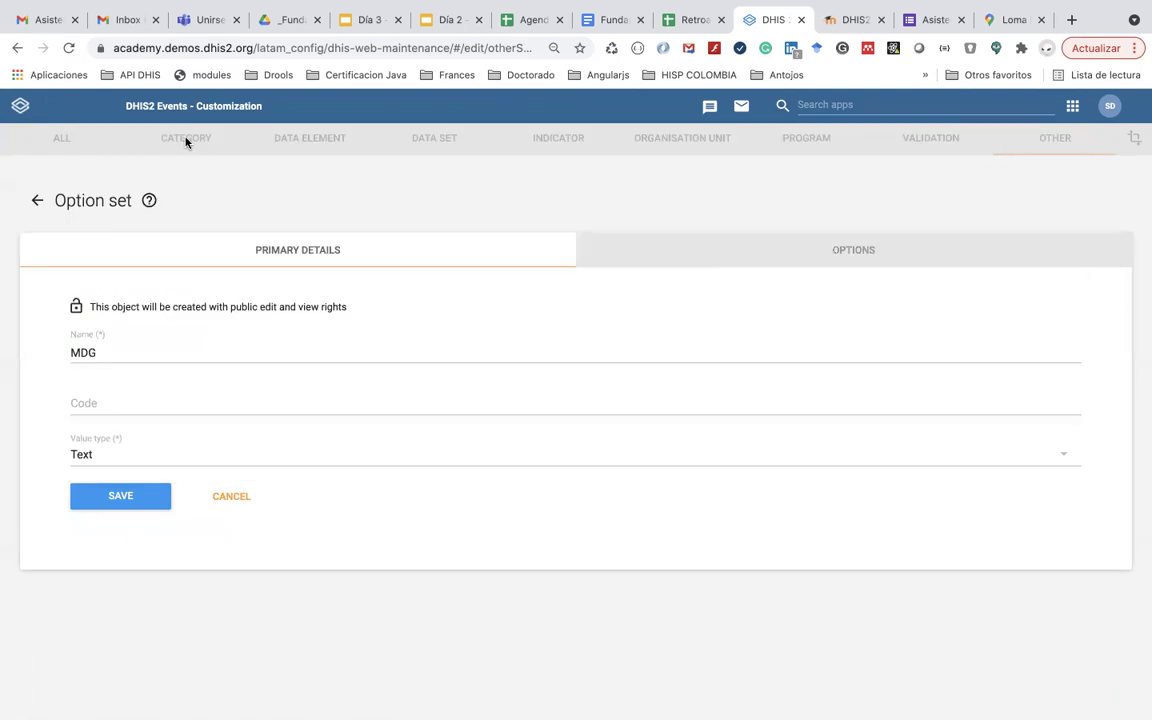
left_click(165, 503)
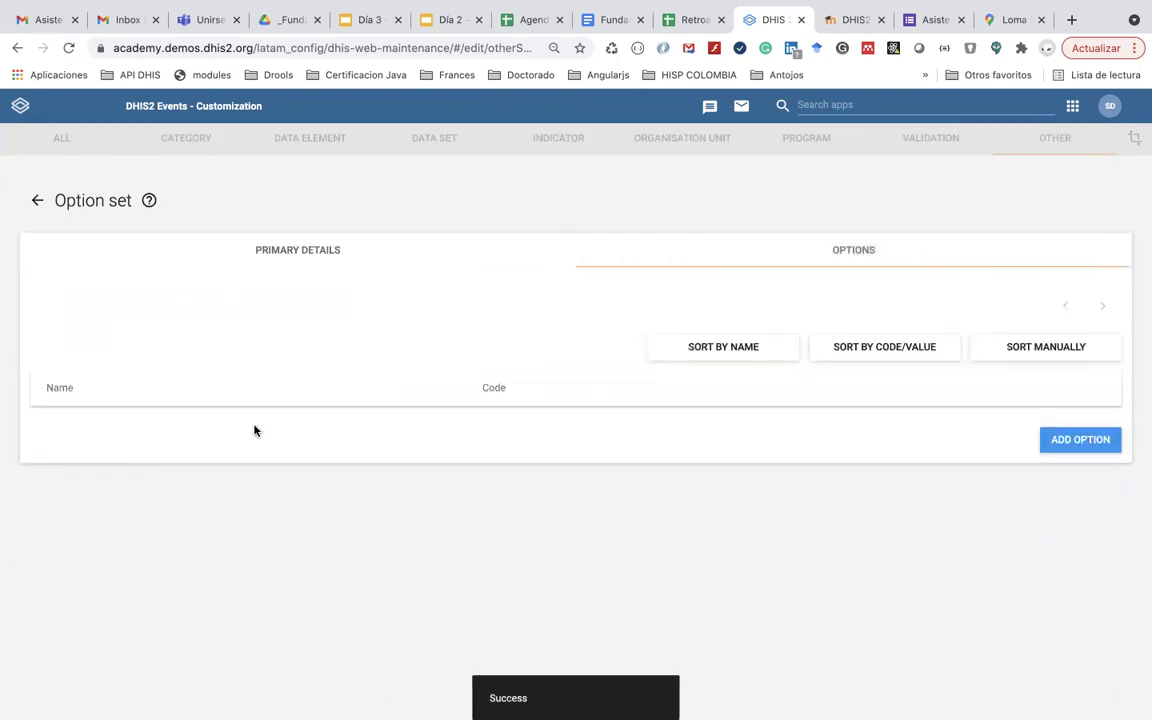
left_click(1080, 439)
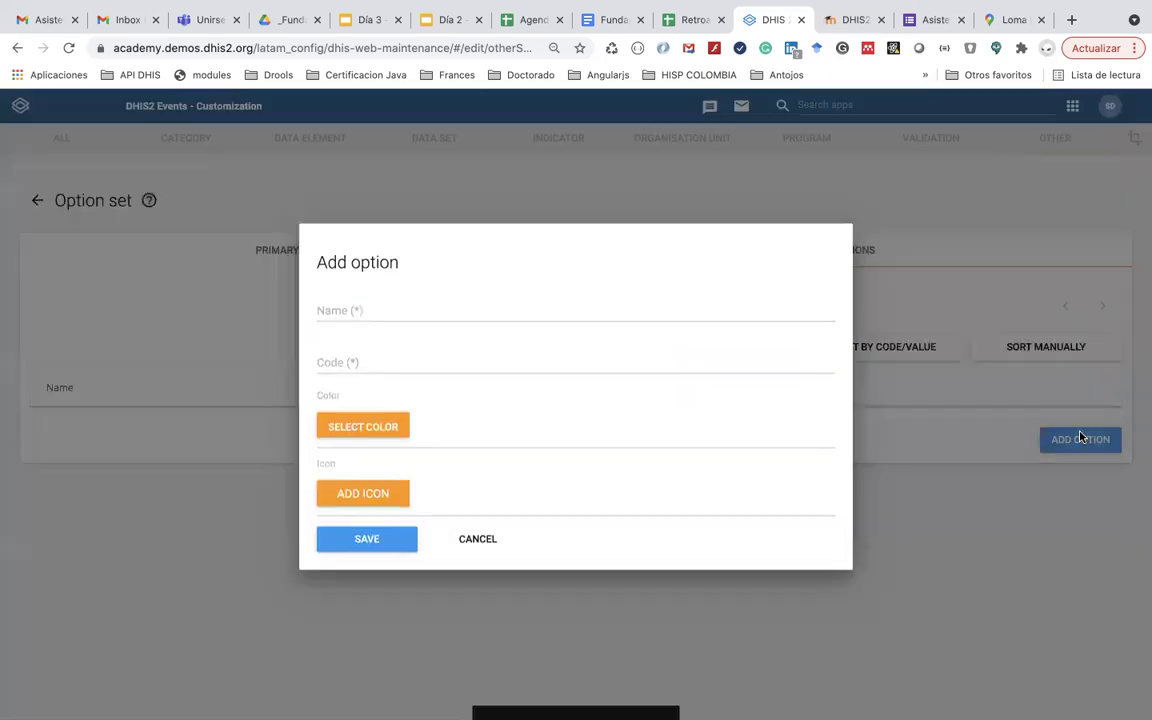
- Add the option Acompañante with code Acompañante and save it
left_click(448, 319)
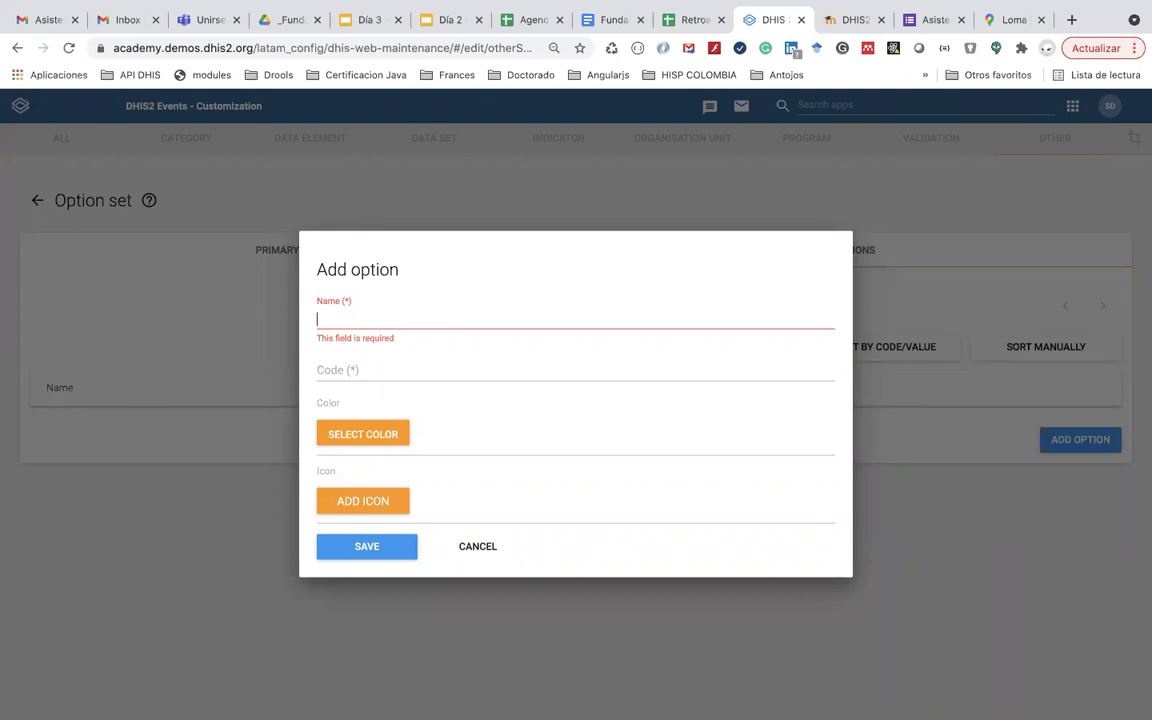
key("BackSpace")
key("BackSpace")
type("Acompañante")
left_click(417, 360)
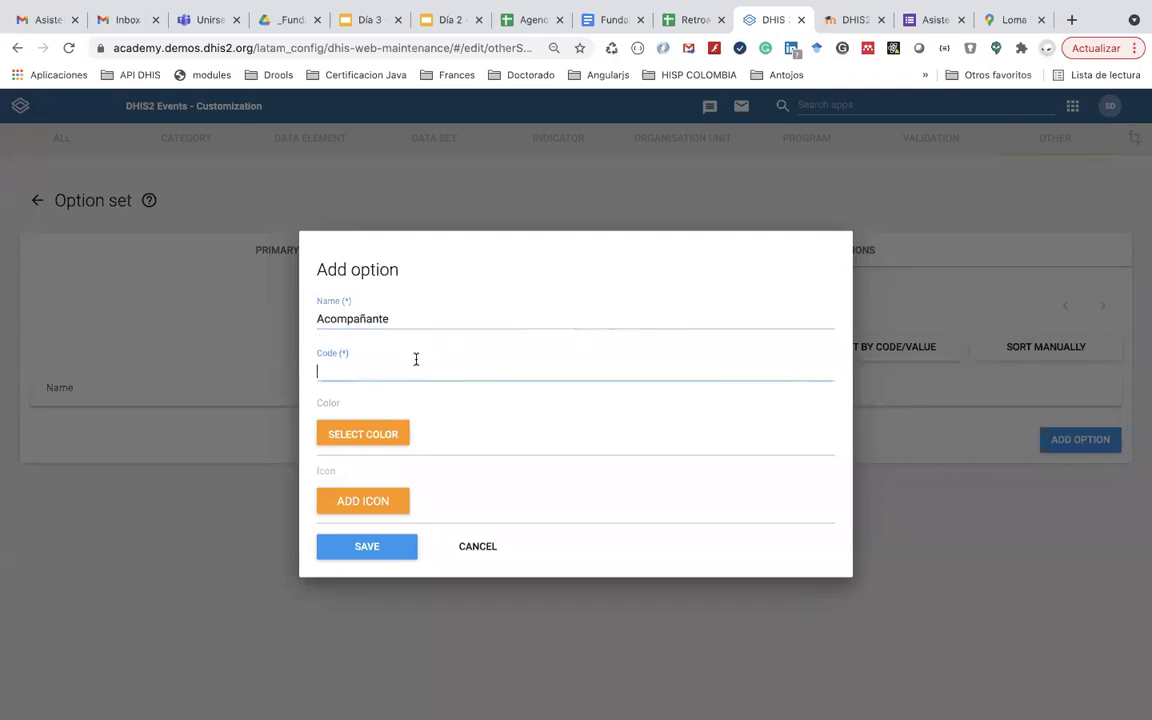
left_click(358, 318)
double_click(358, 318)
key("ctrl+c")
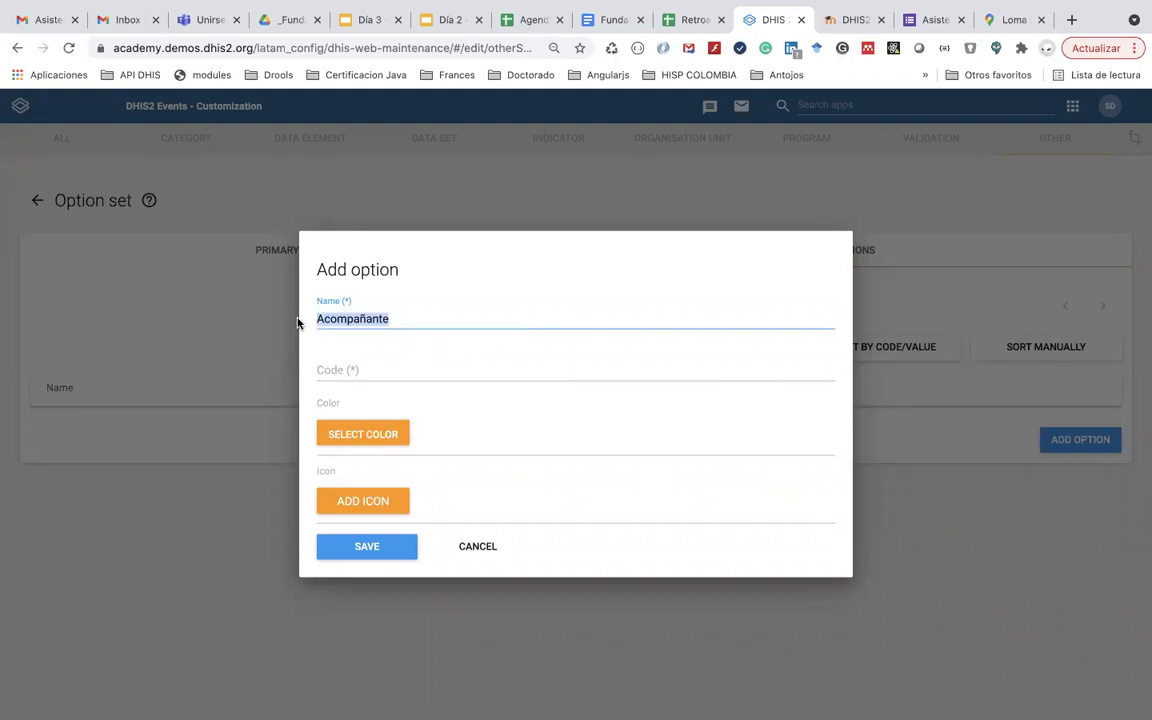
left_click(352, 362)
key("ctrl+v")
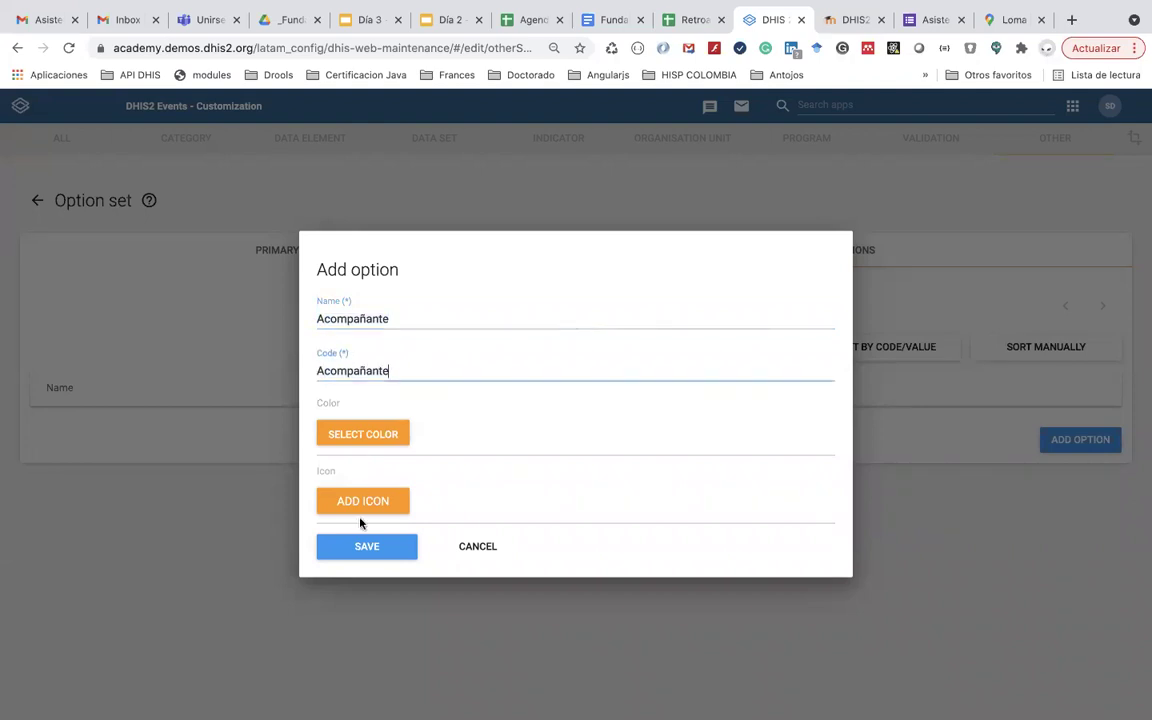
left_click(367, 548)
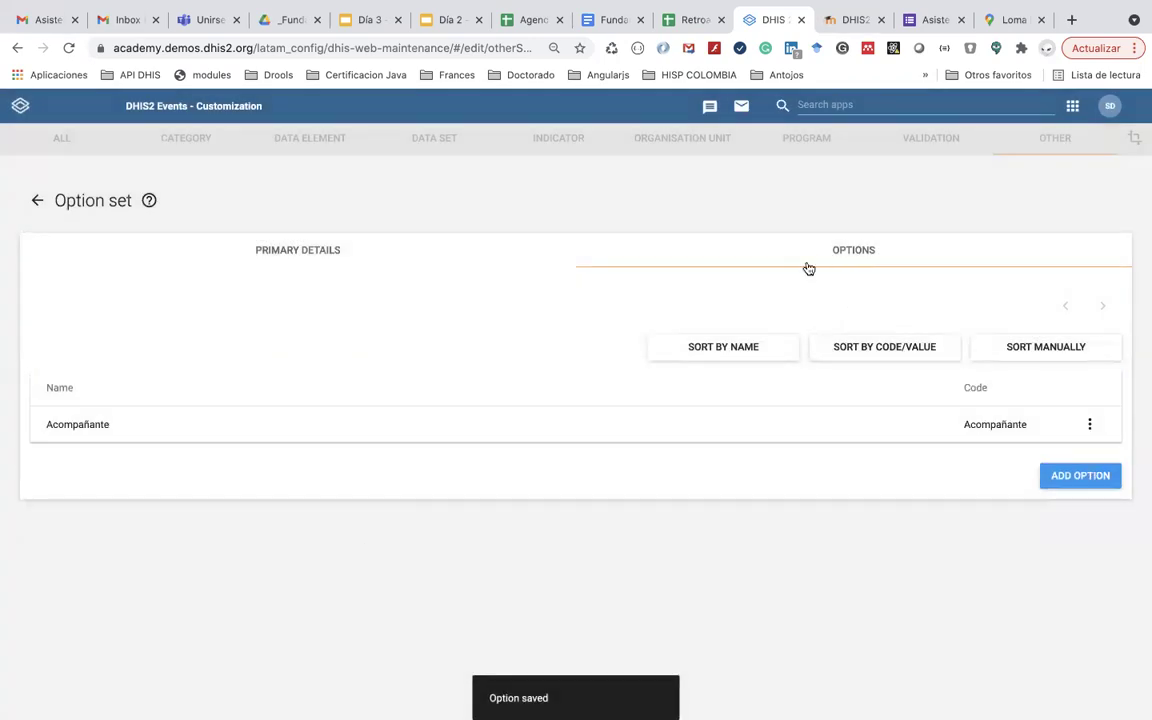
- Rename the option set to 'MDG - Acompañante' and save
left_click(378, 255)
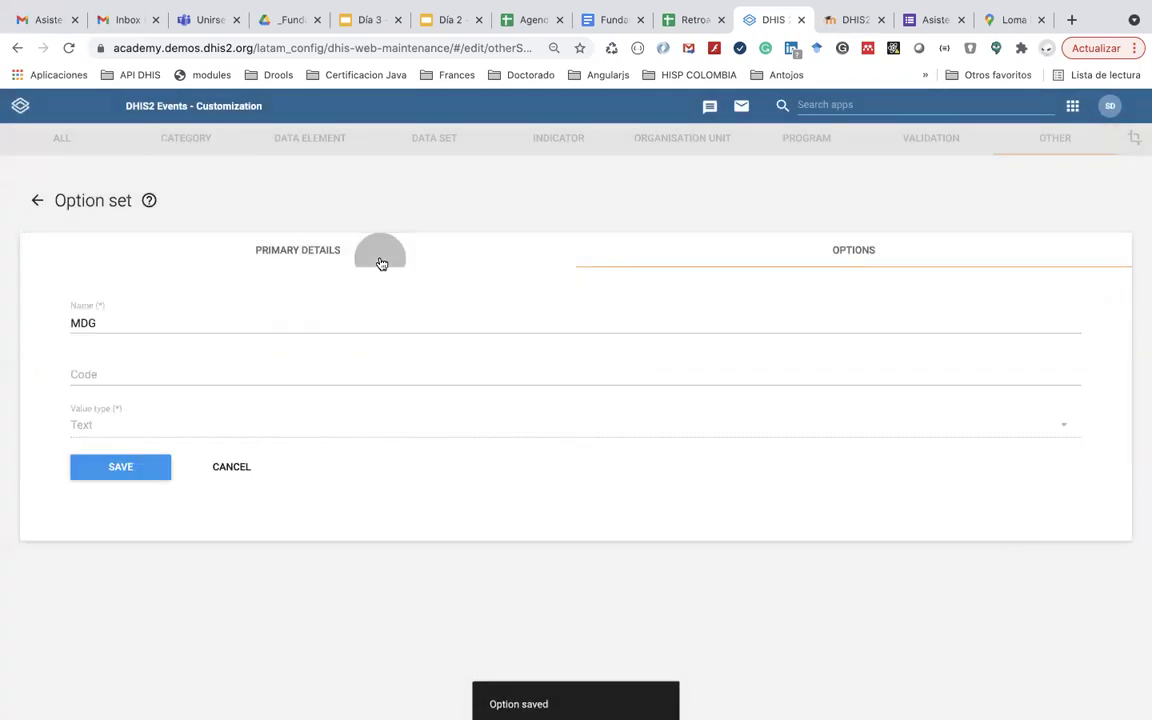
left_click(151, 315)
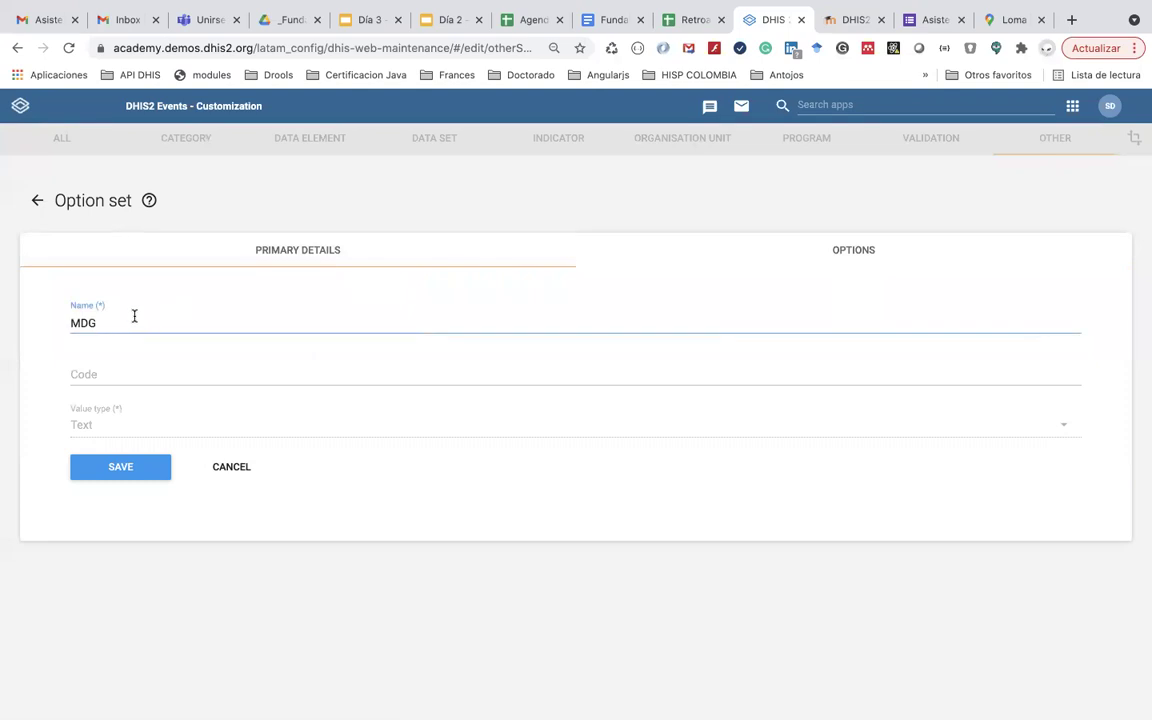
type("- Acompañante")
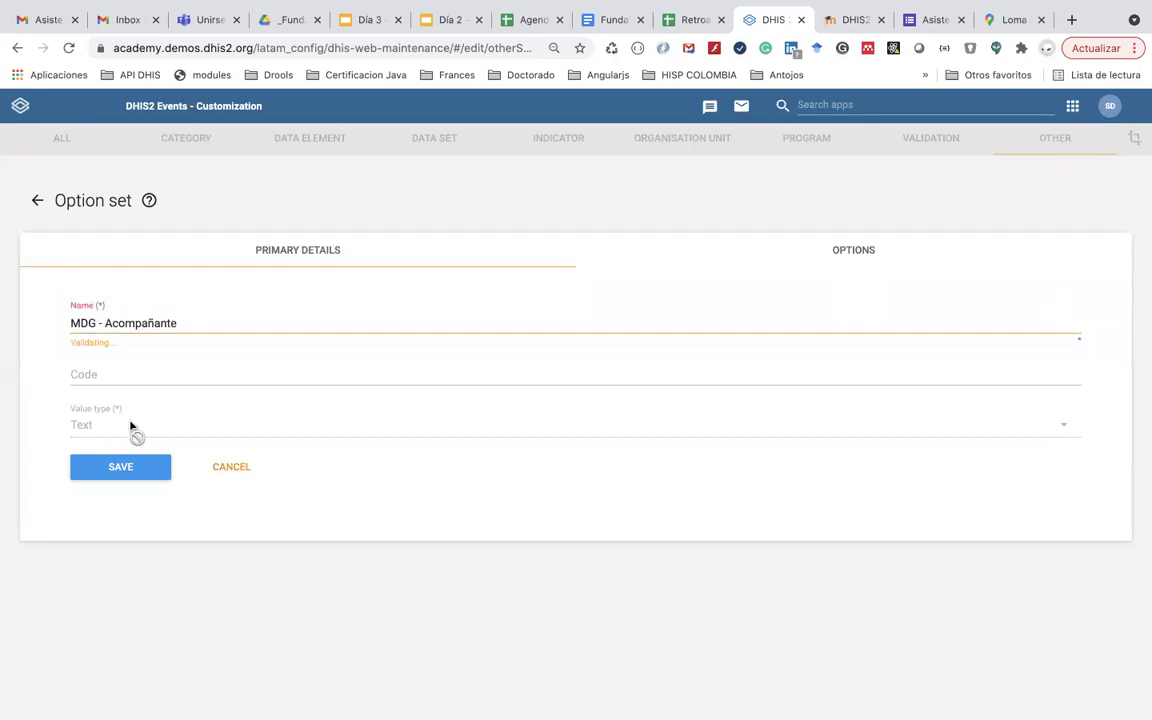
left_click(140, 468)
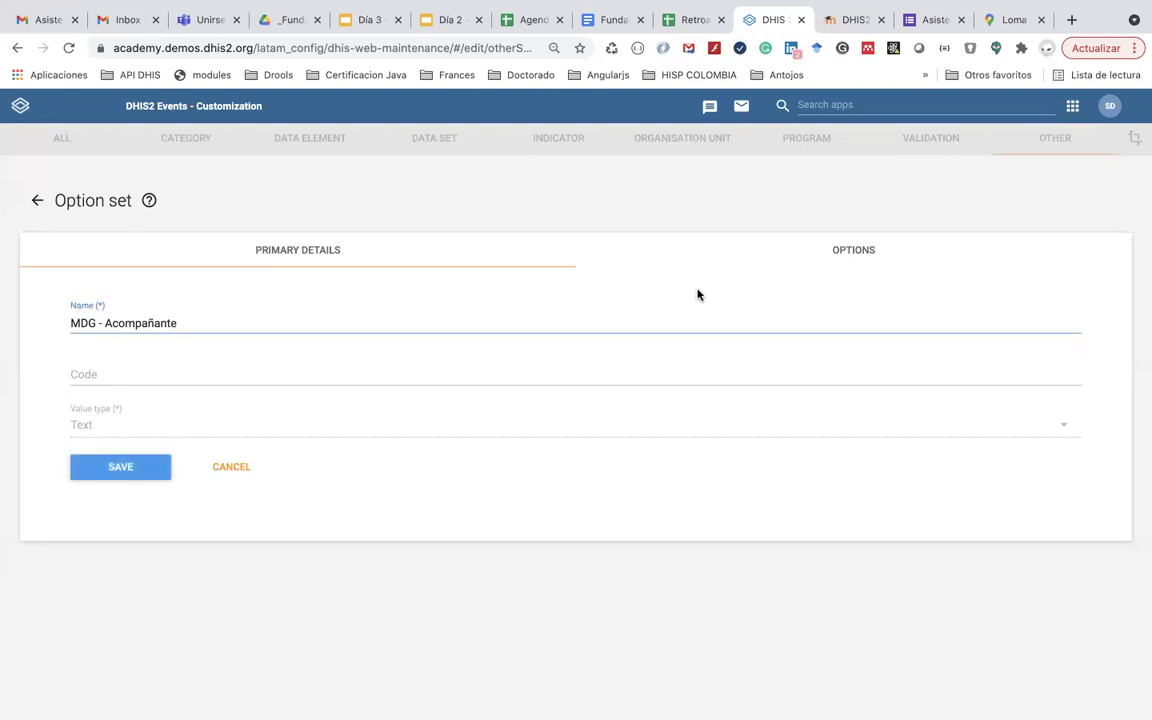
left_click(126, 469)
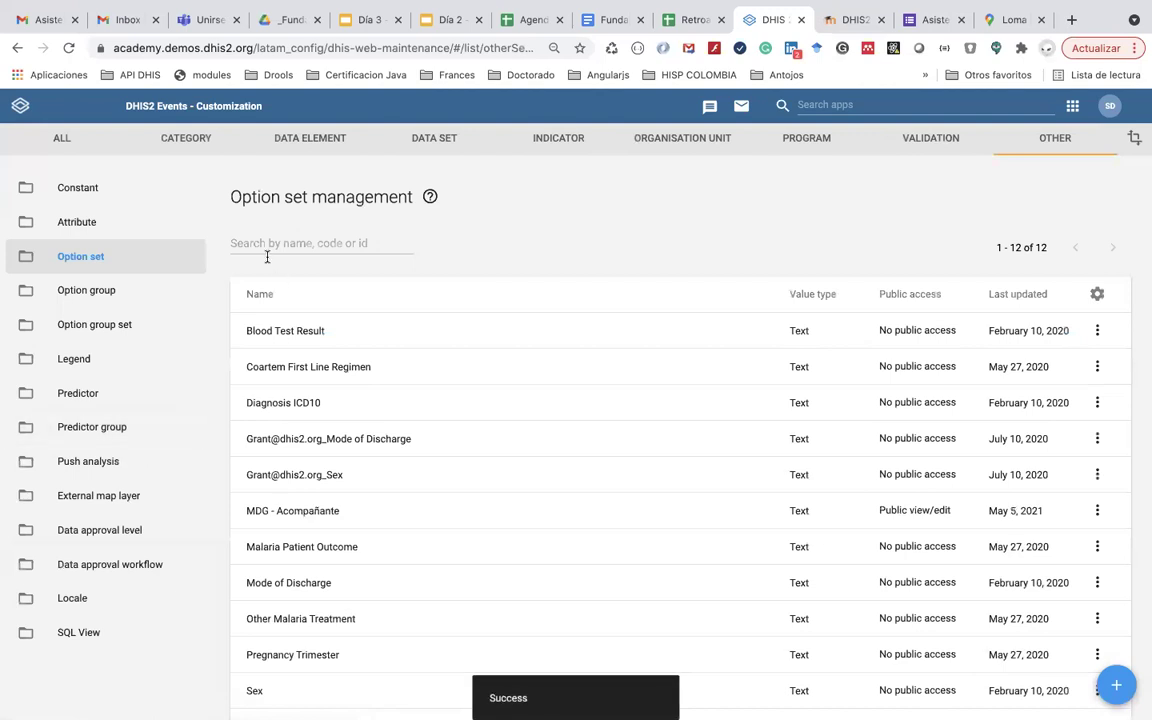
- Search option sets for 'MD' and reopen MDG - Acompañante for editing
left_click(265, 250)
type("MDG")
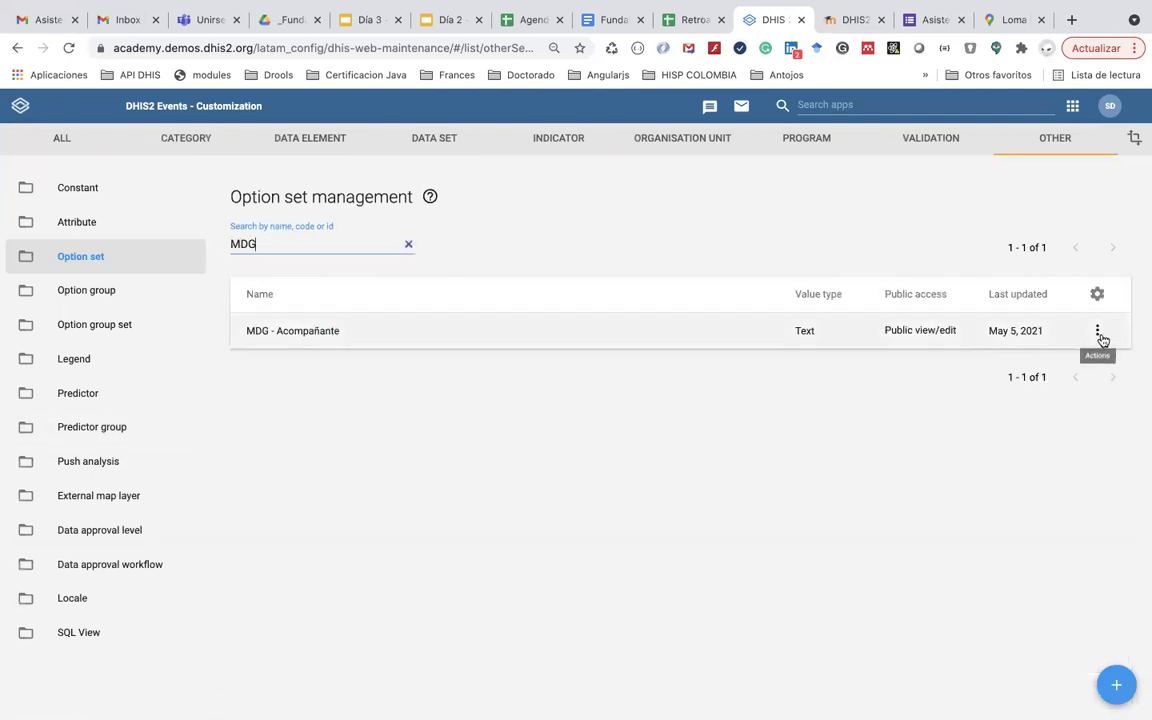
left_click(1097, 330)
left_click(1012, 363)
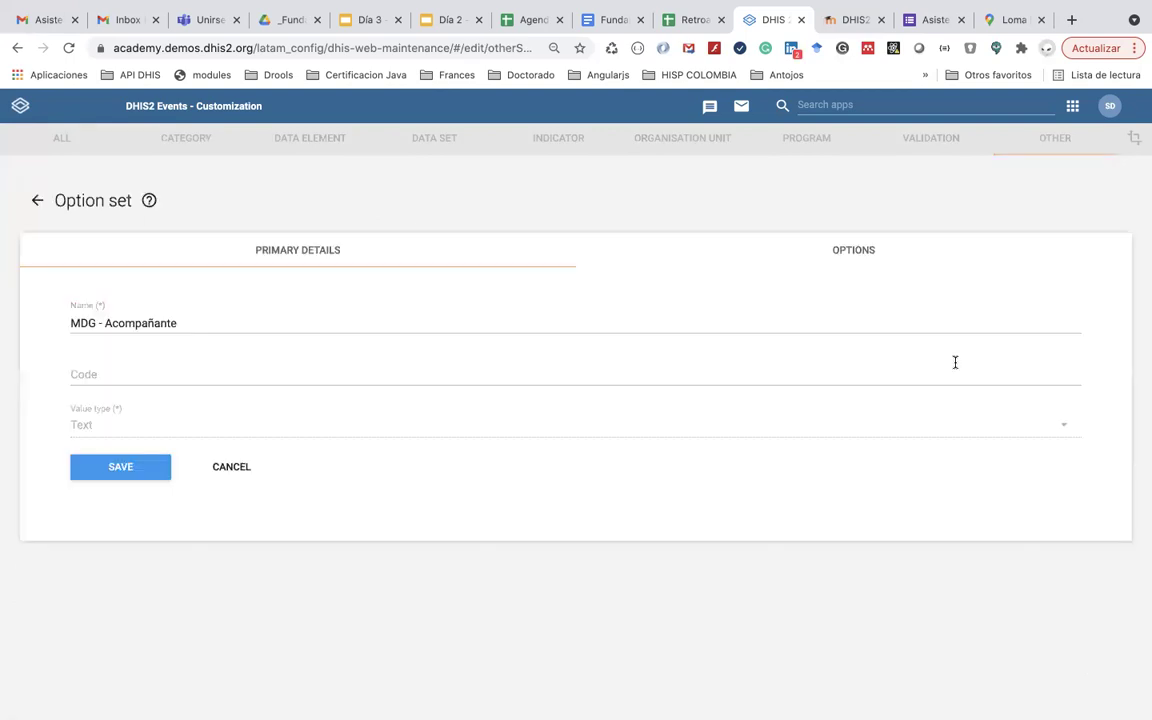
- Delete the Acompañante option from the option set's Options list
left_click(821, 262)
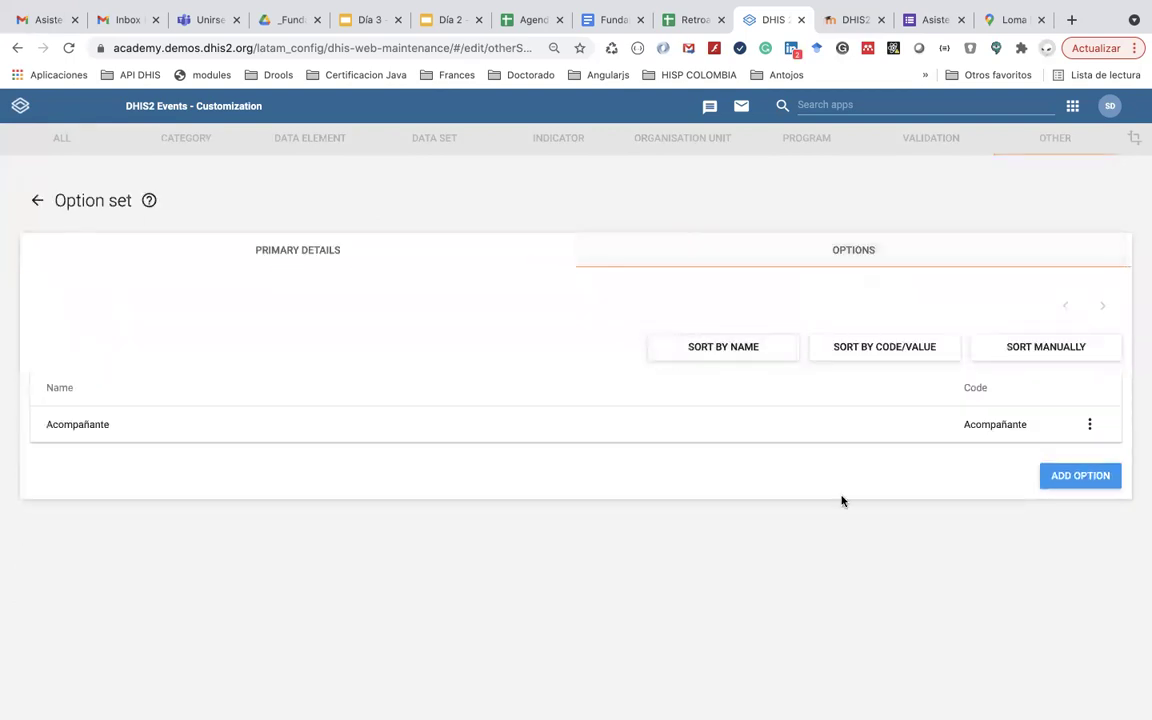
left_click(1089, 428)
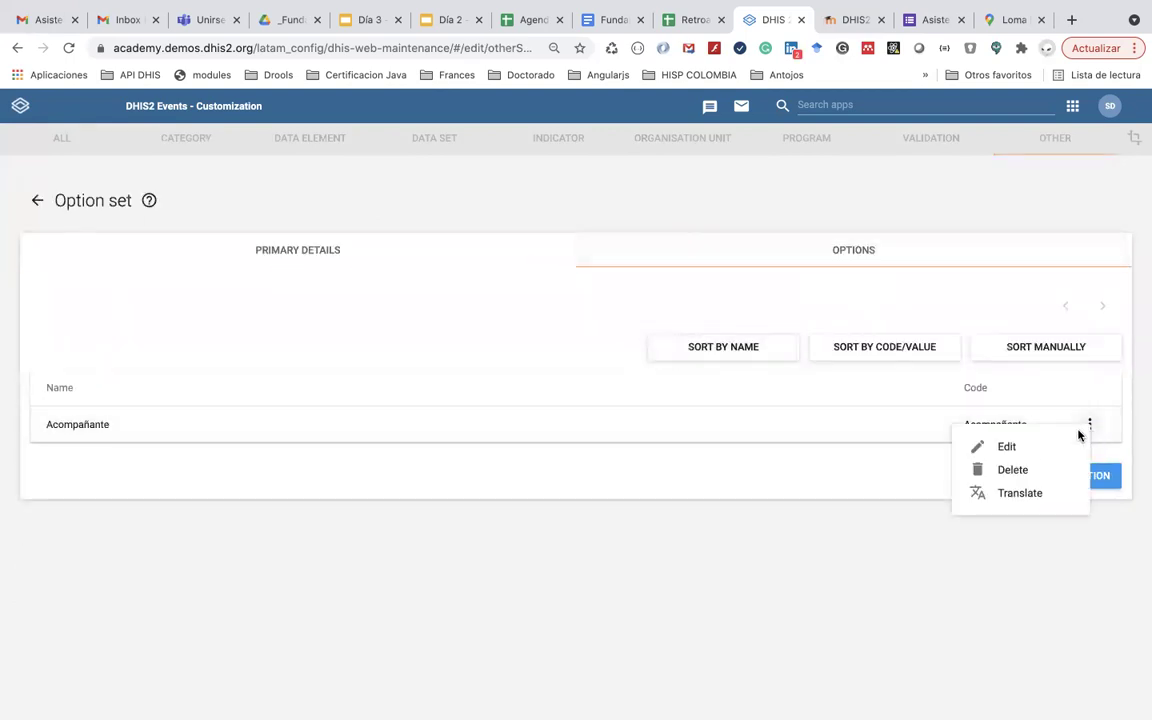
left_click(1024, 480)
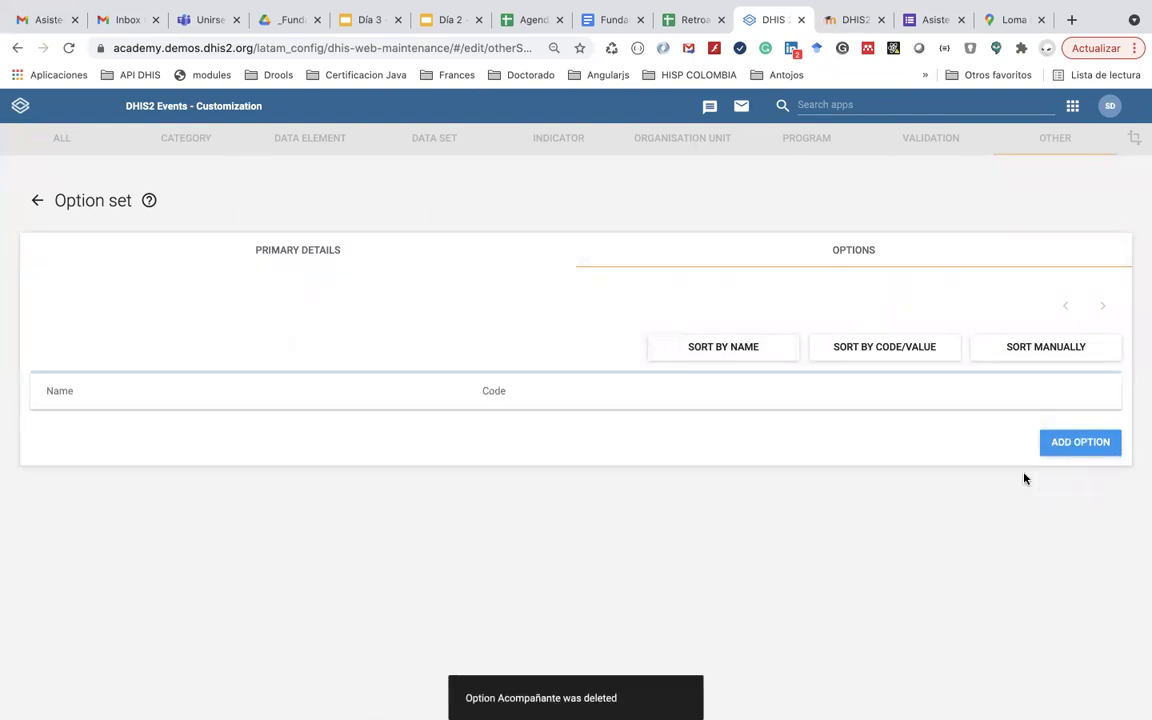
- Add a new option named Esposo with a matching code and save it
left_click(1056, 441)
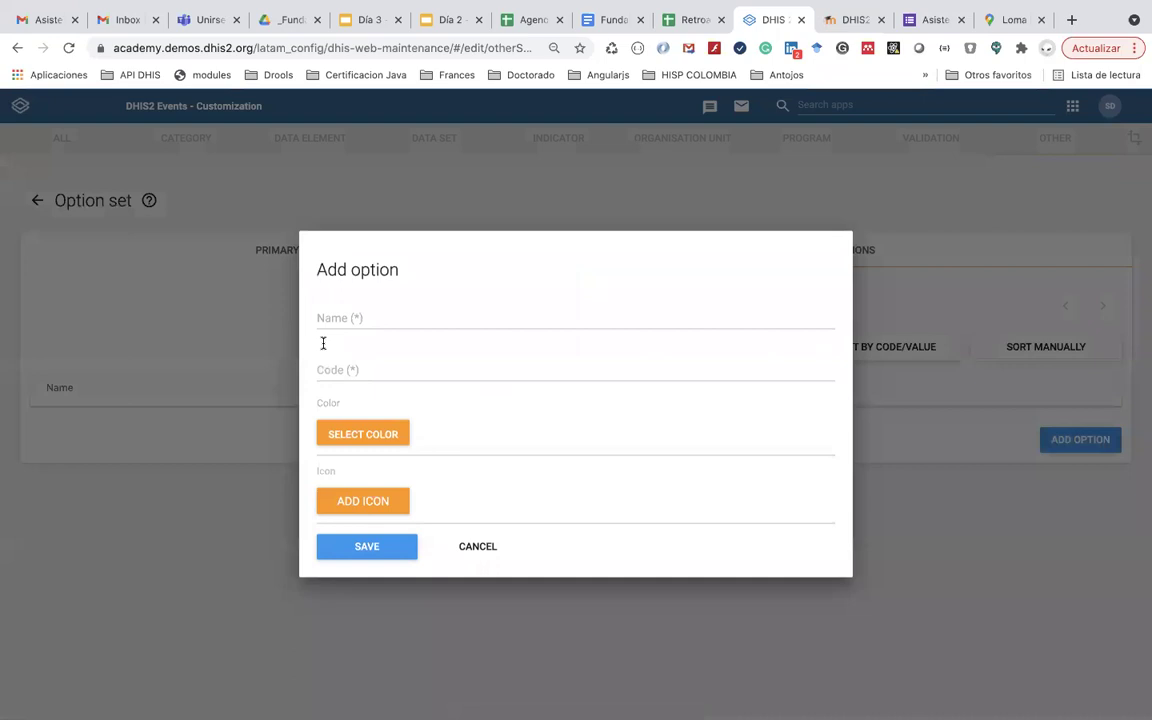
left_click(325, 320)
type("Esposo")
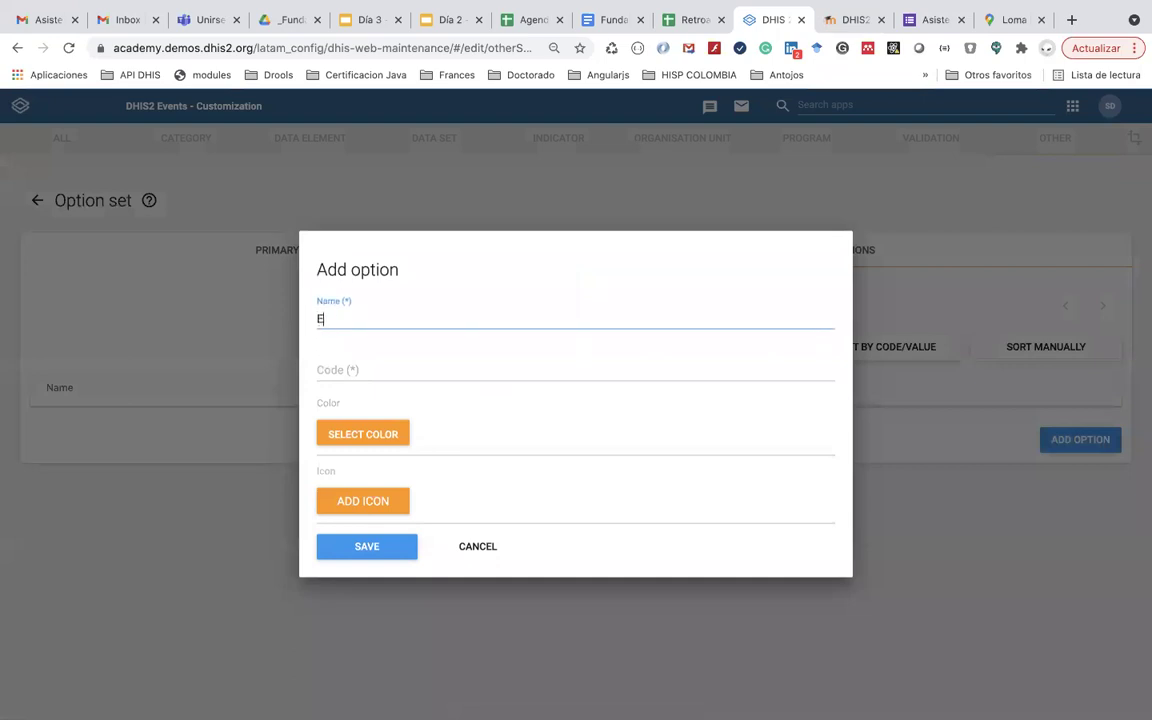
left_click(334, 364)
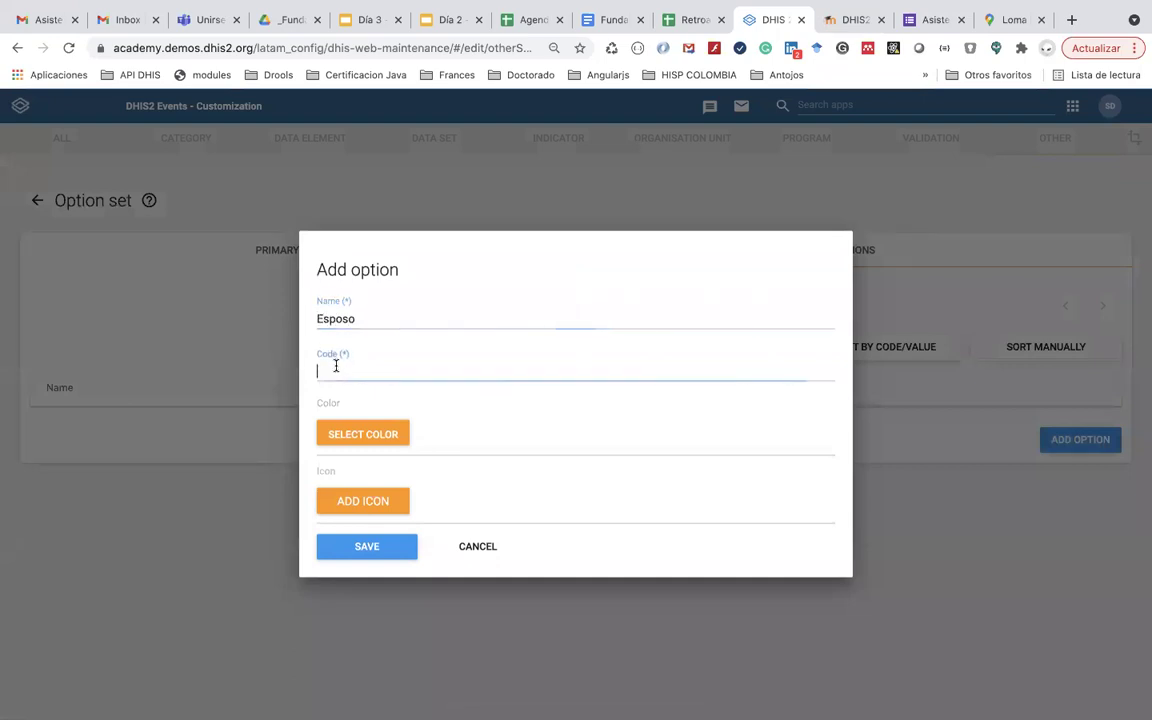
type("Esosp")
key("BackSpace")
key("BackSpace")
type("pos")
left_click(362, 546)
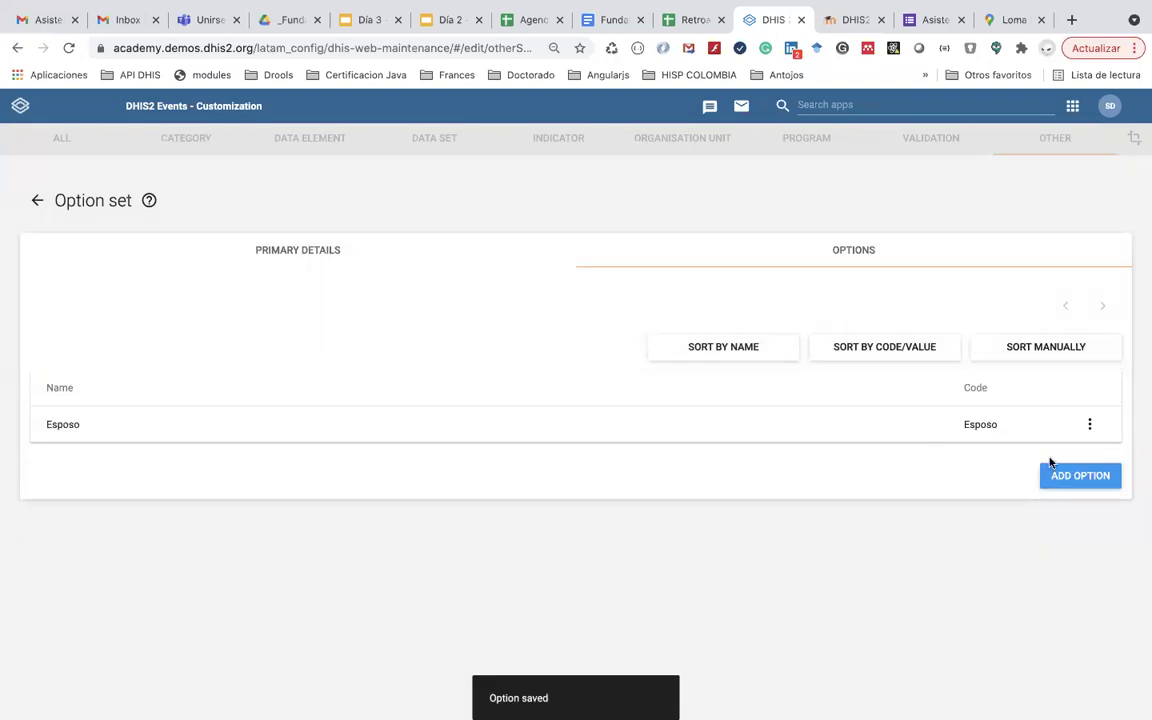
- Add a second option Familiar, copying the name into its code, and save it
left_click(1087, 475)
left_click(395, 319)
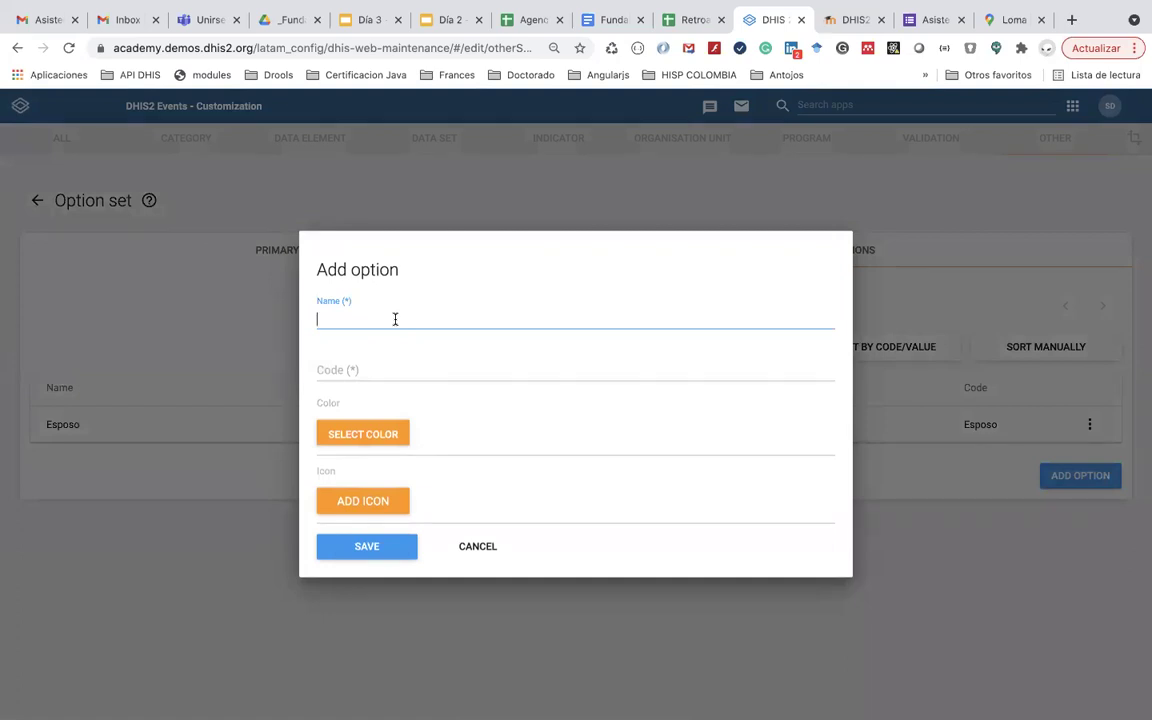
type("Familiar")
left_click(380, 544)
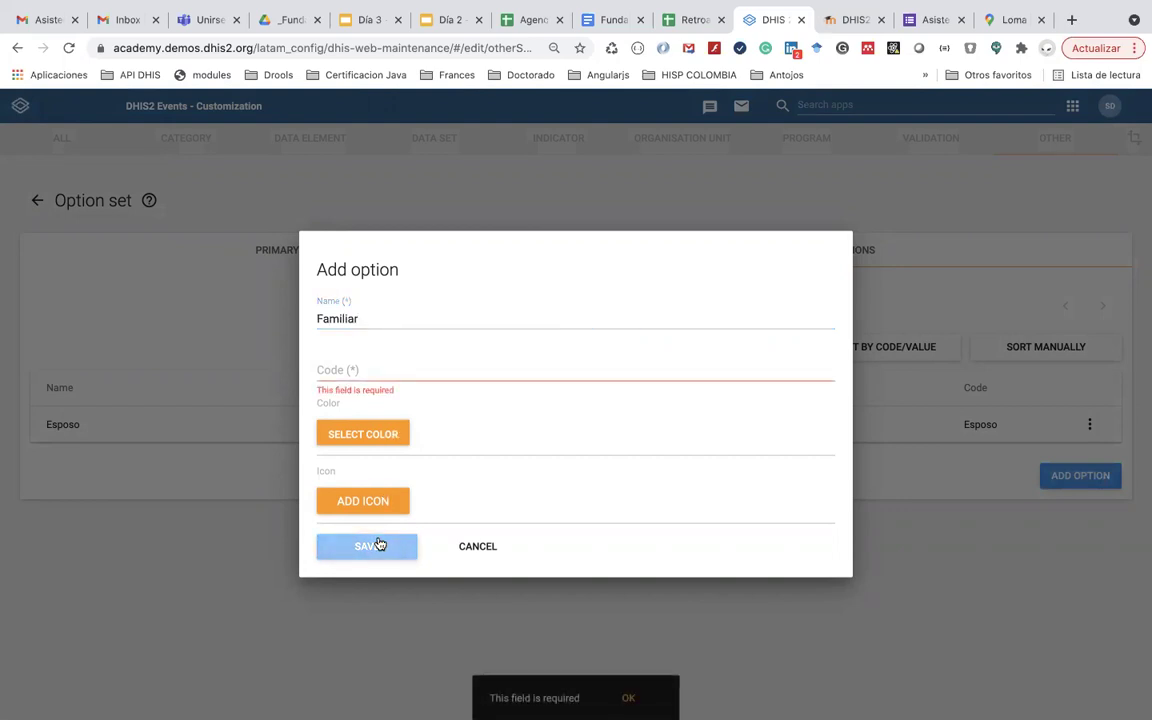
left_click(367, 324)
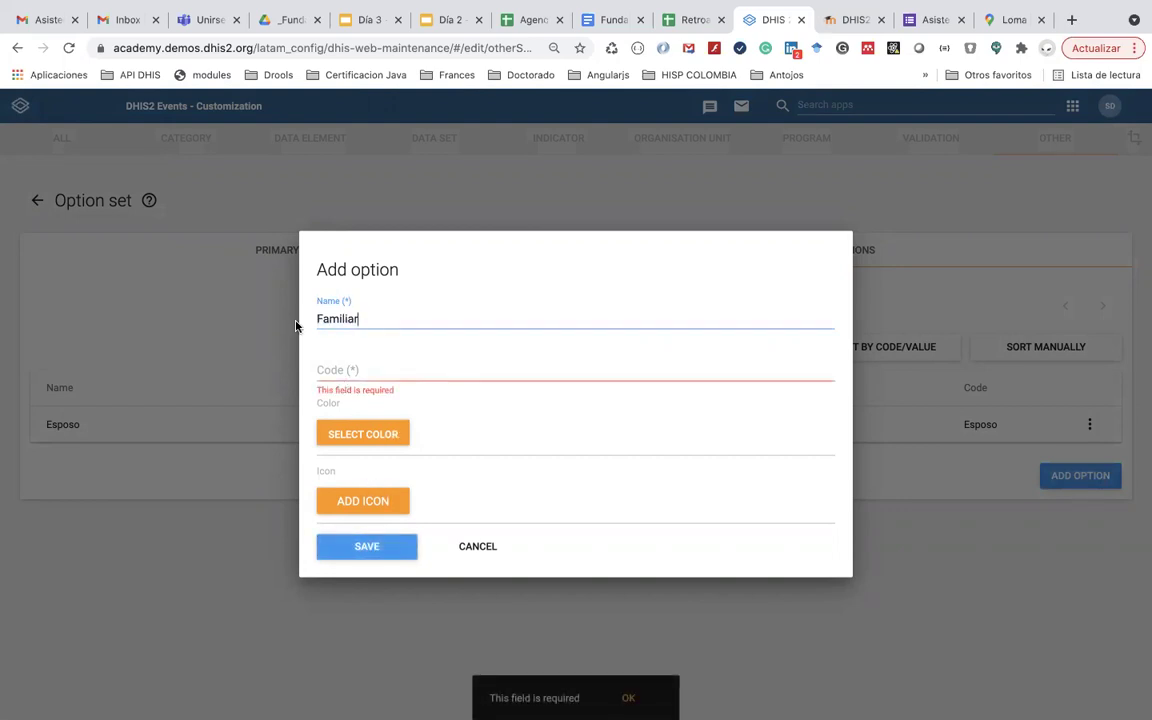
left_click_drag(360, 318, 311, 319)
key("ctrl+c")
left_click(342, 372)
key("ctrl+v")
left_click(375, 547)
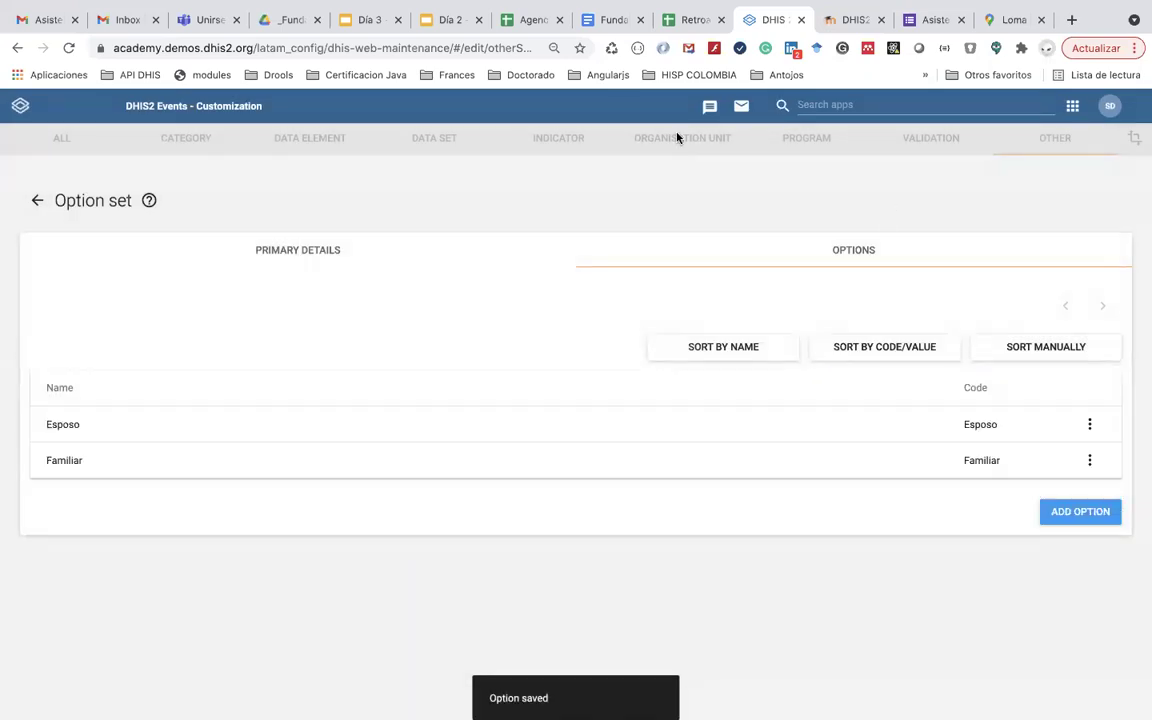
- Open Data element management by searching the apps for 'ele'
left_click(810, 105)
type("ele")
left_click(768, 163)
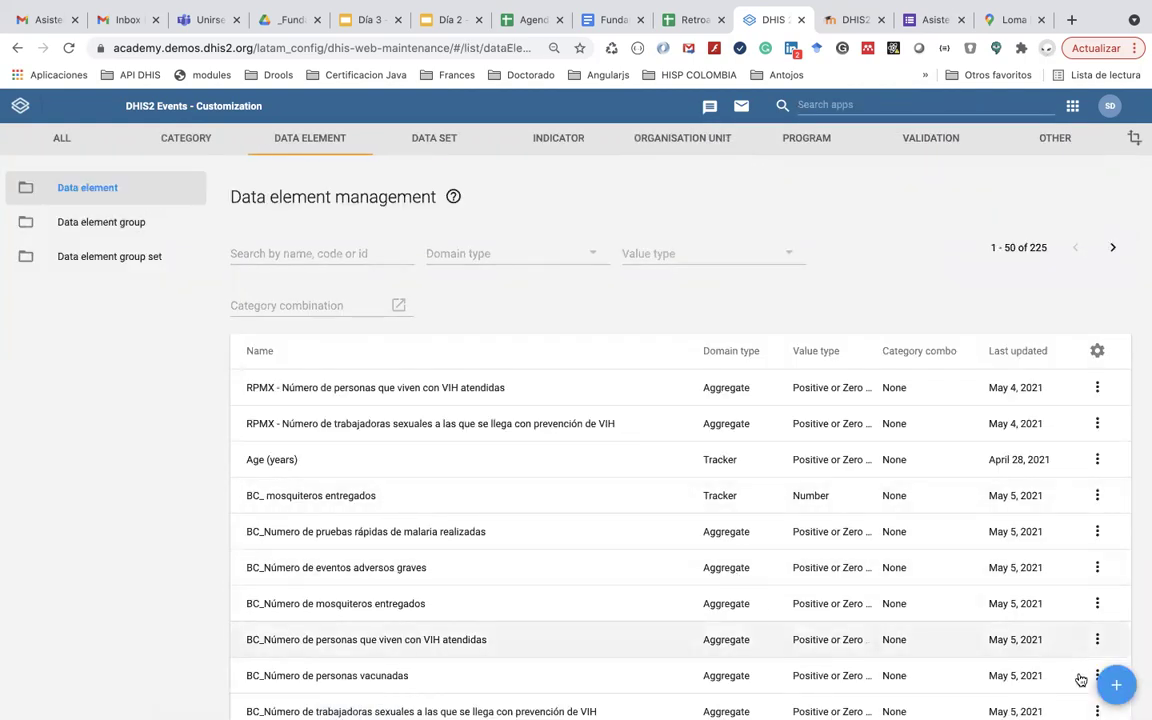
- Create a Tracker data element named 'MDG APN - Acompañante', reusing it as short name
left_click(1115, 685)
left_click(195, 303)
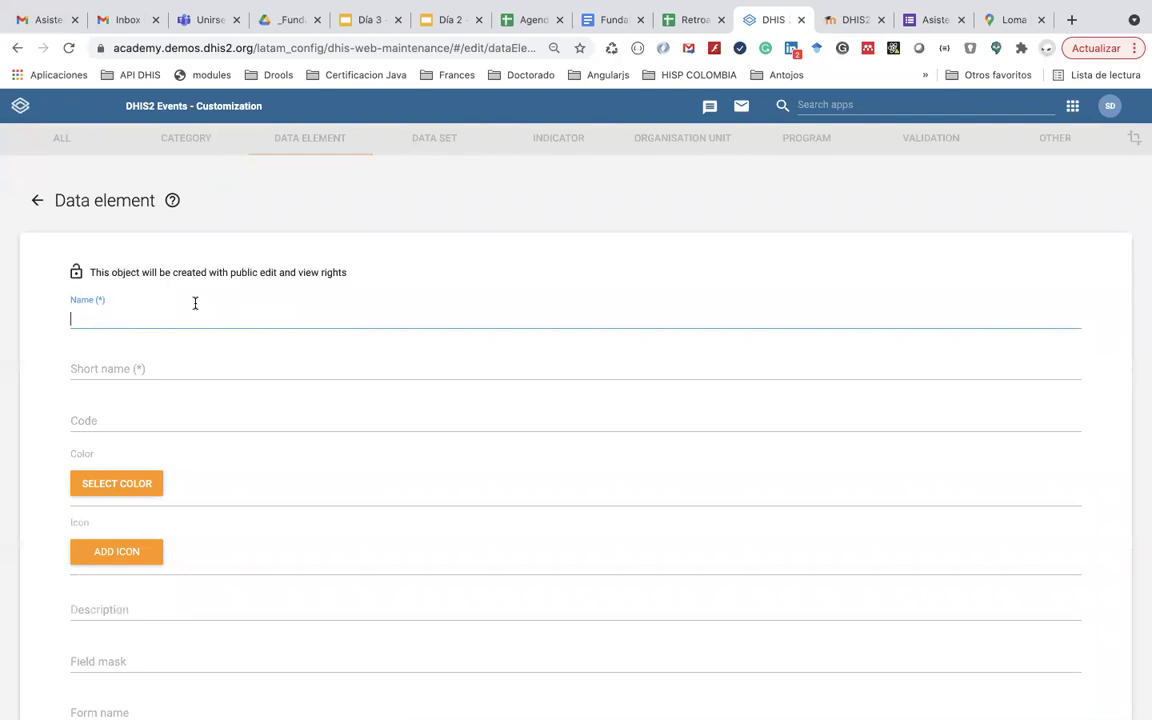
type("MDG APN - Acompañante")
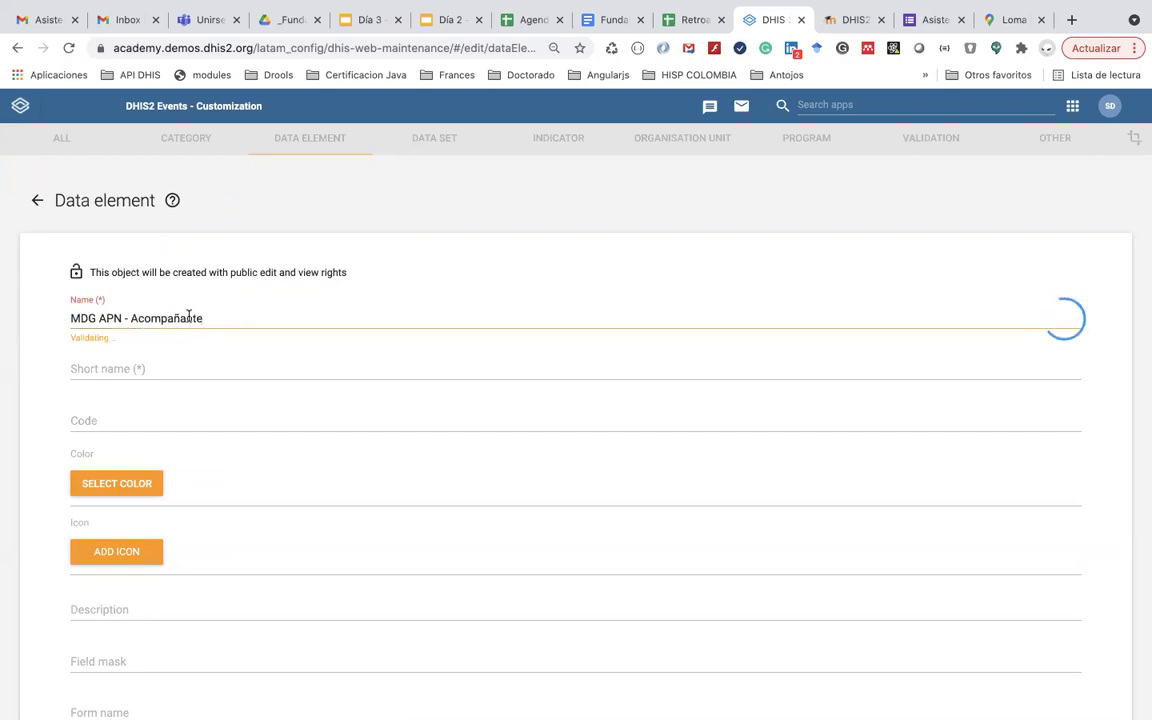
left_click_drag(216, 319, 35, 320)
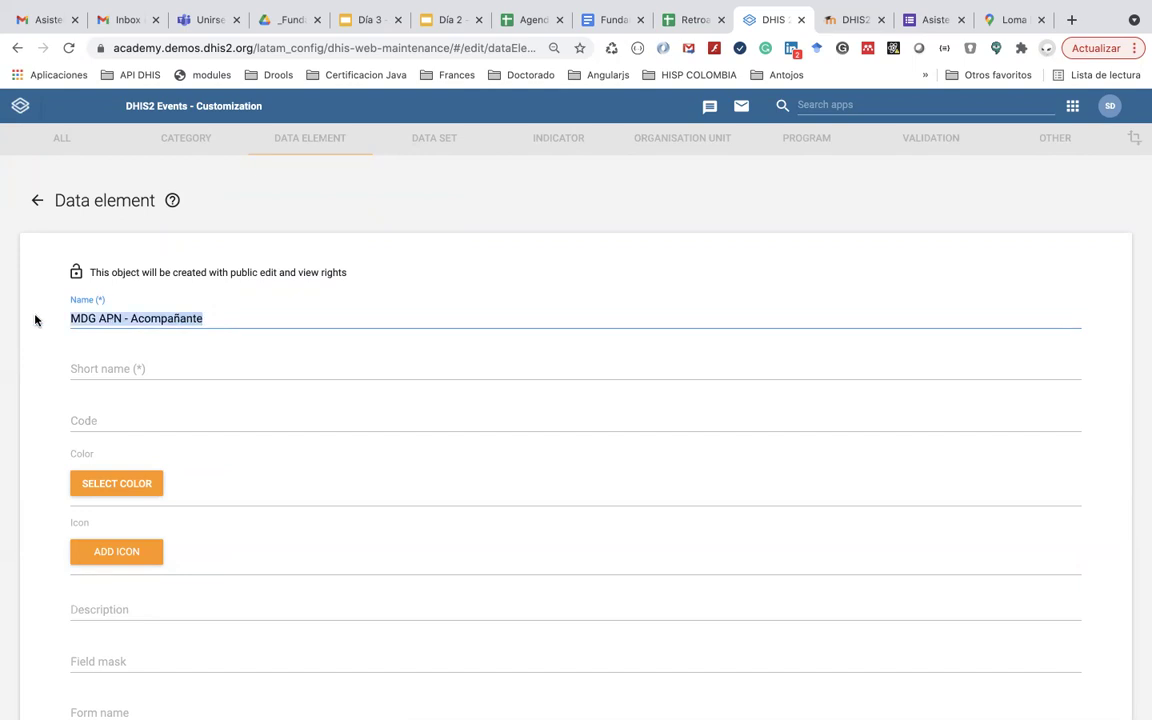
left_click(97, 372)
key("ctrl+v")
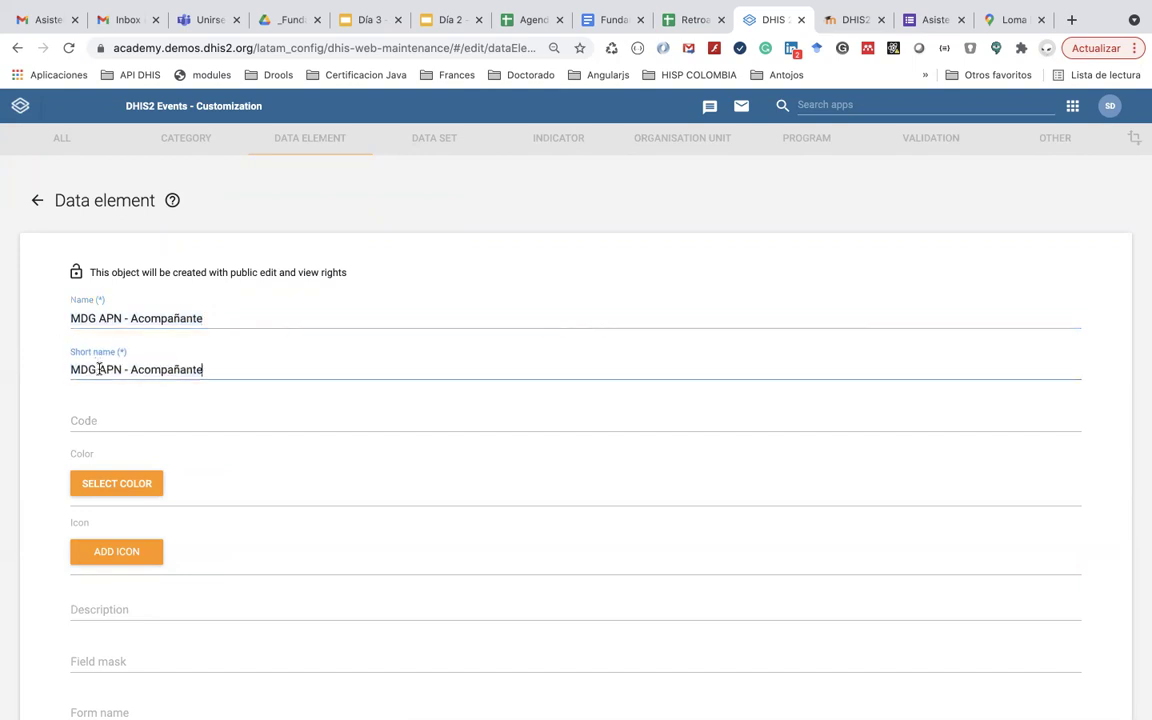
scroll(128, 428, "down", 4)
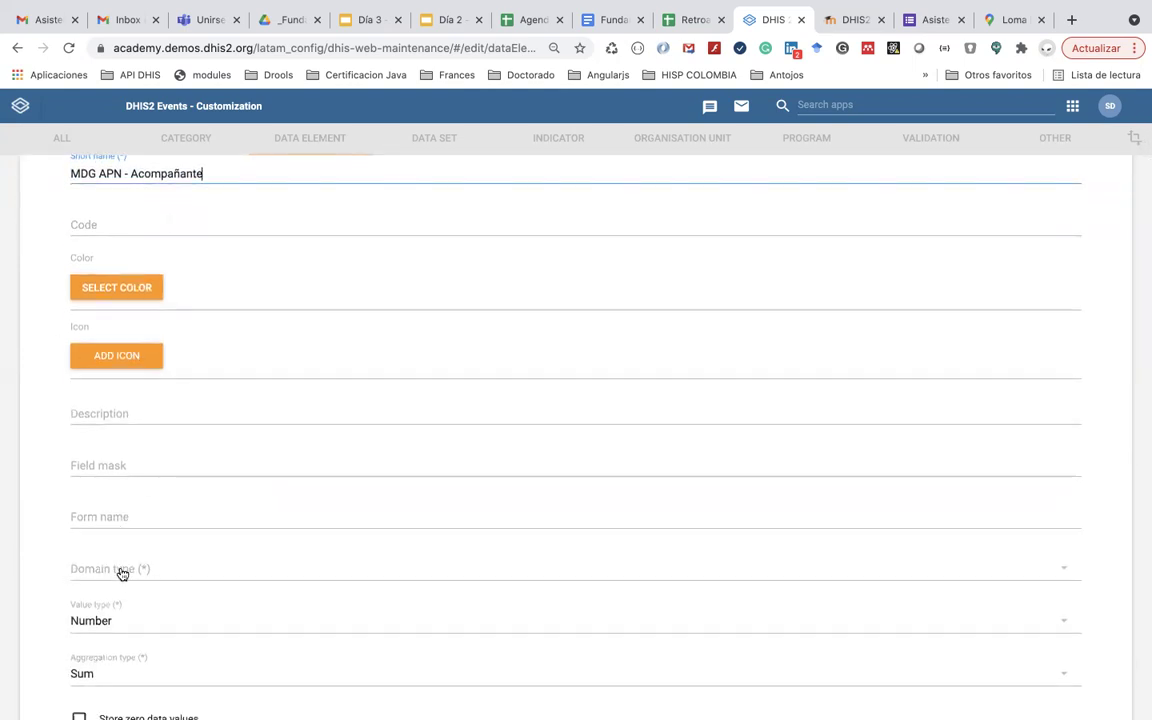
left_click(122, 573)
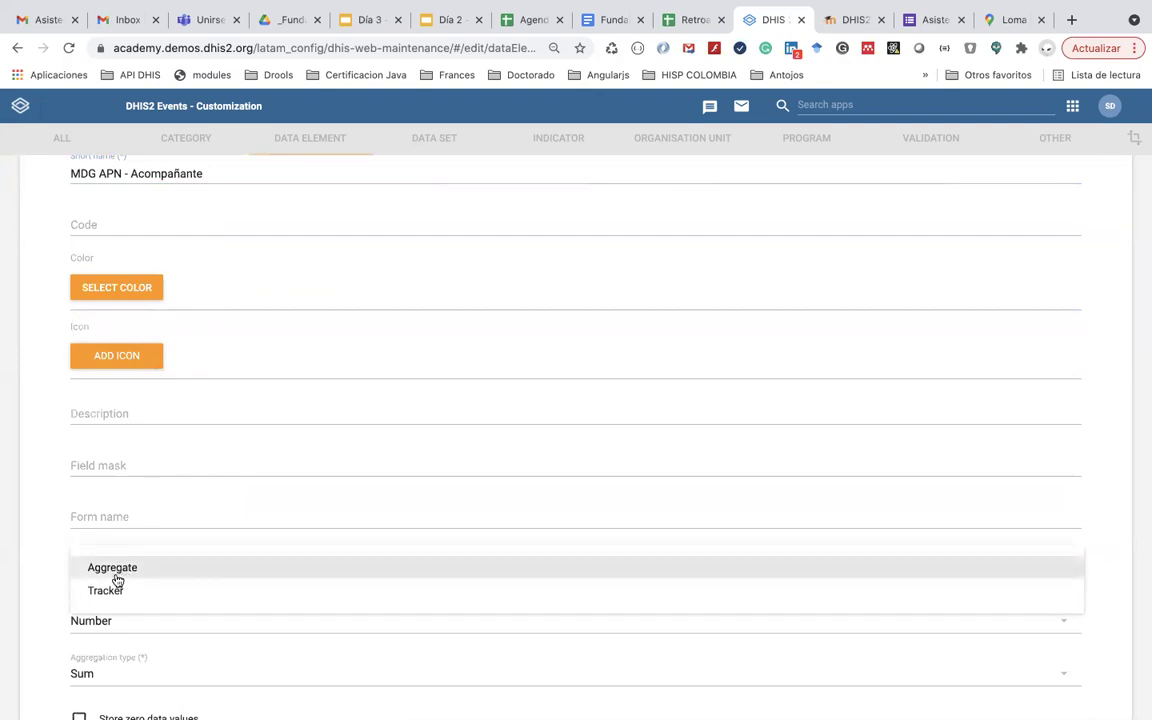
left_click(115, 589)
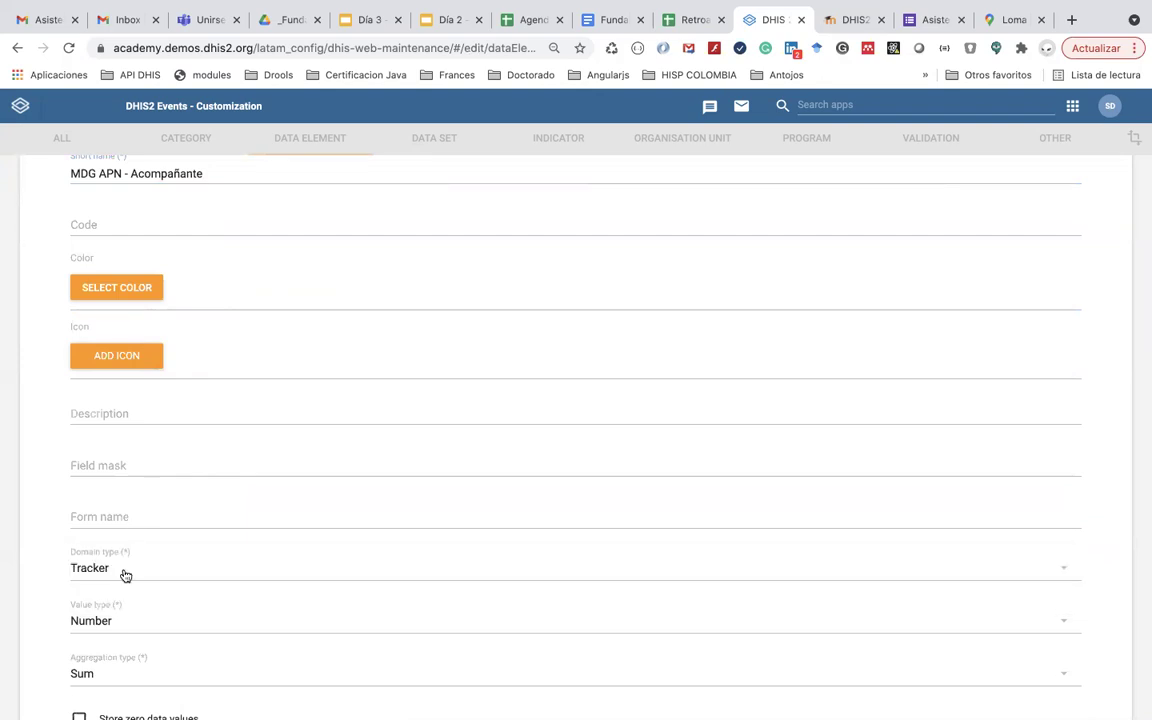
- Set form name 'Acompañante', link the MDG - Acompañante option set, and save
scroll(115, 600, "down", 3)
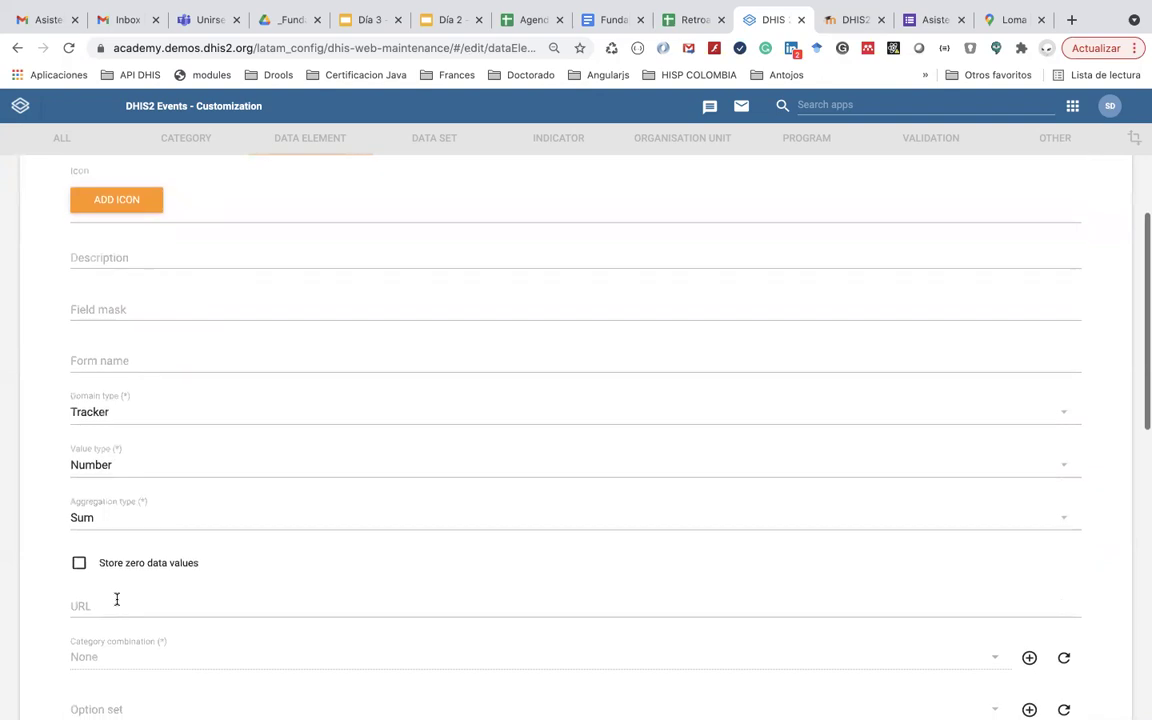
left_click(108, 362)
key("ctrl+v")
left_click_drag(129, 362, 17, 365)
key("BackSpace")
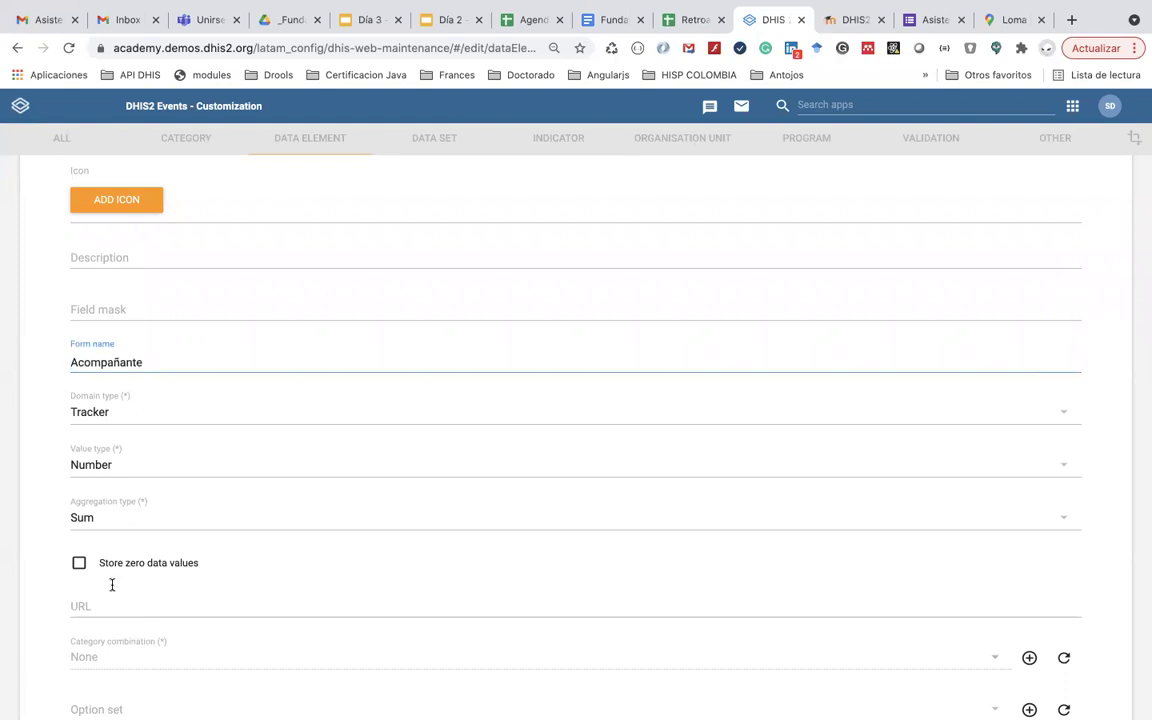
scroll(112, 584, "down", 3)
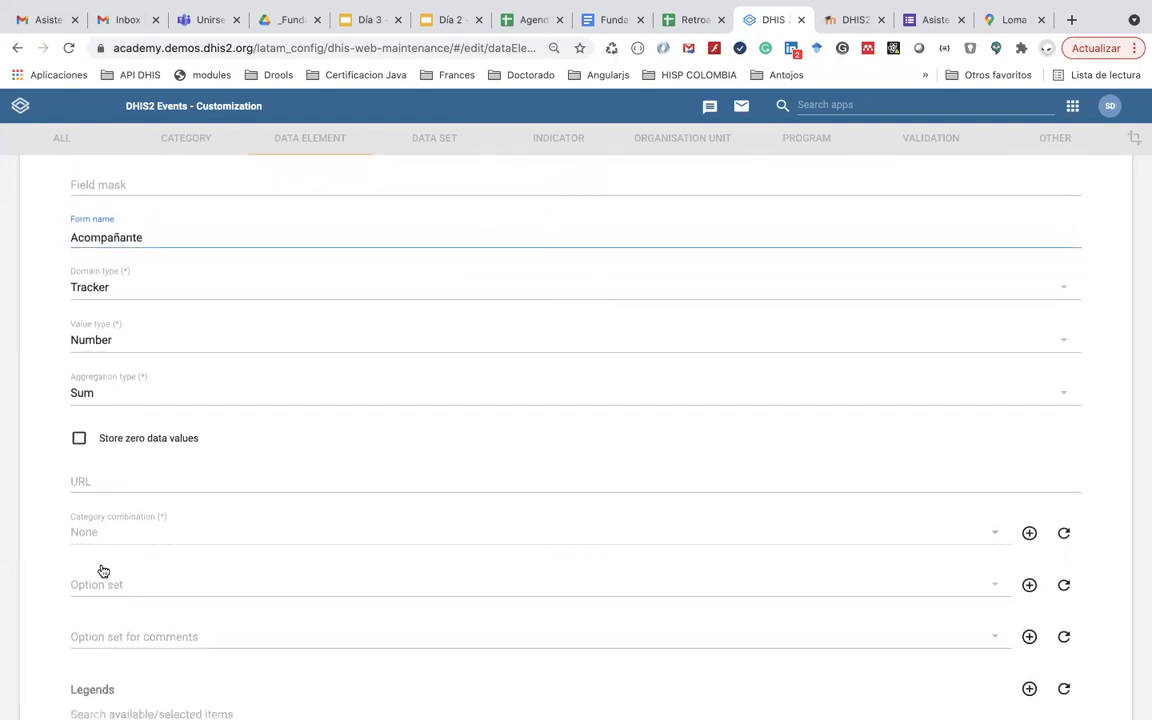
left_click(103, 594)
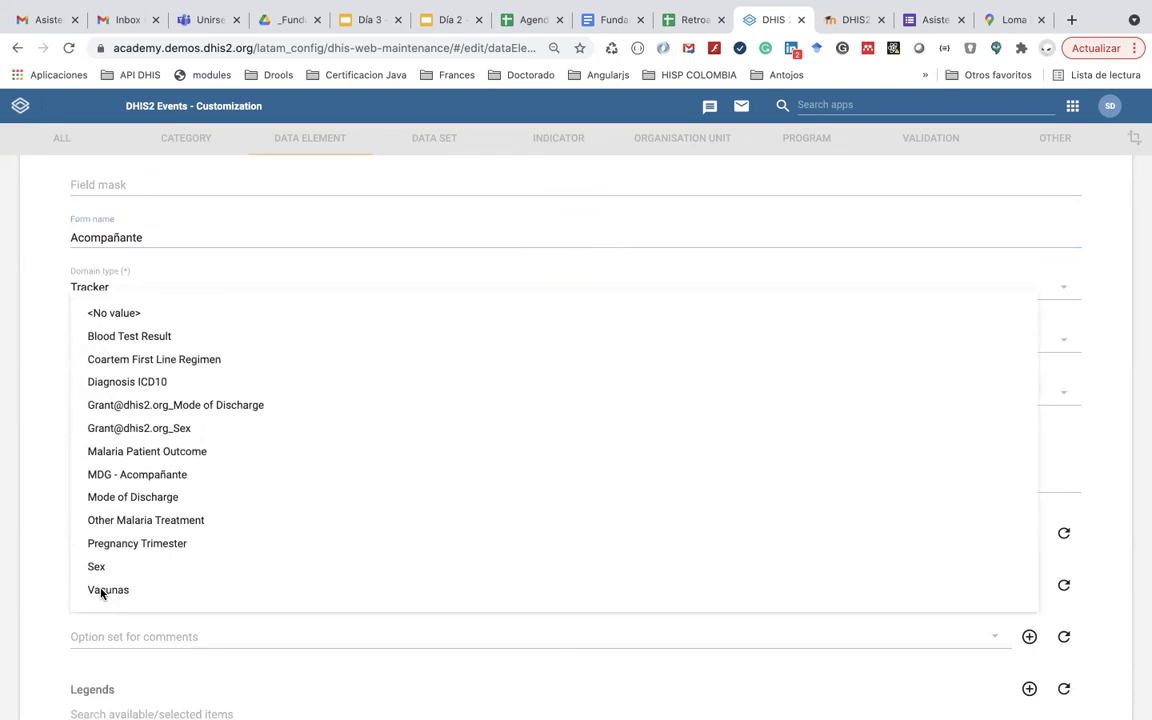
left_click(131, 474)
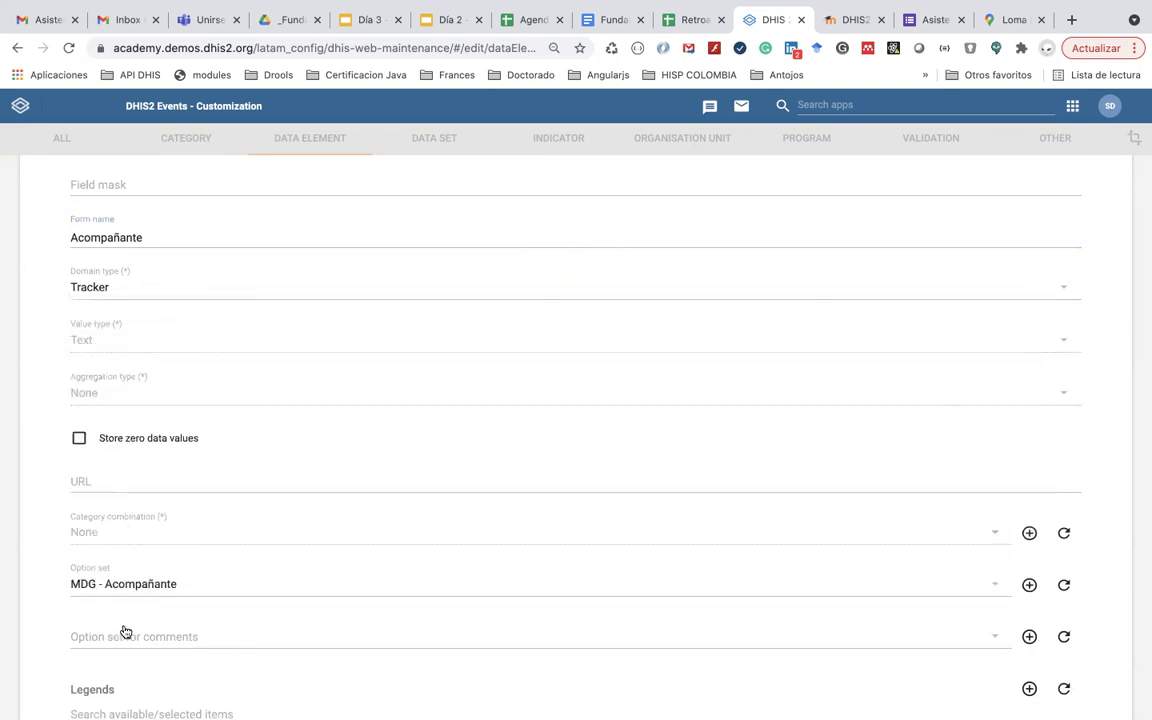
scroll(150, 620, "down", 5)
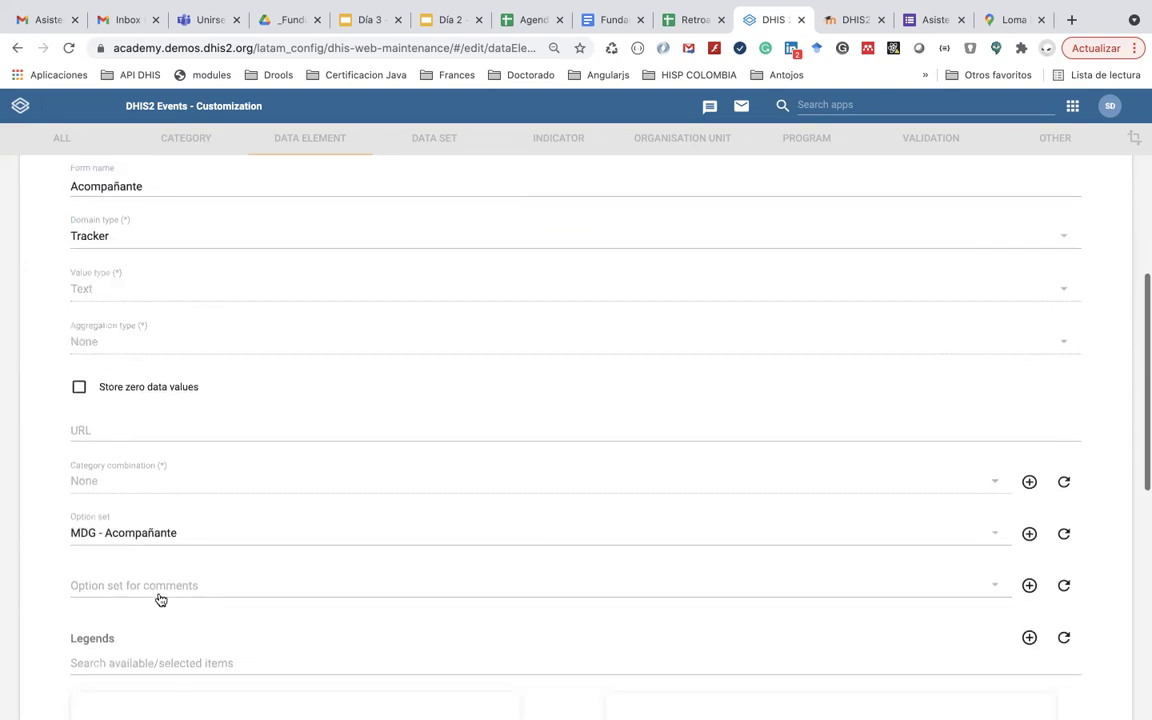
scroll(161, 600, "down", 10)
left_click(128, 672)
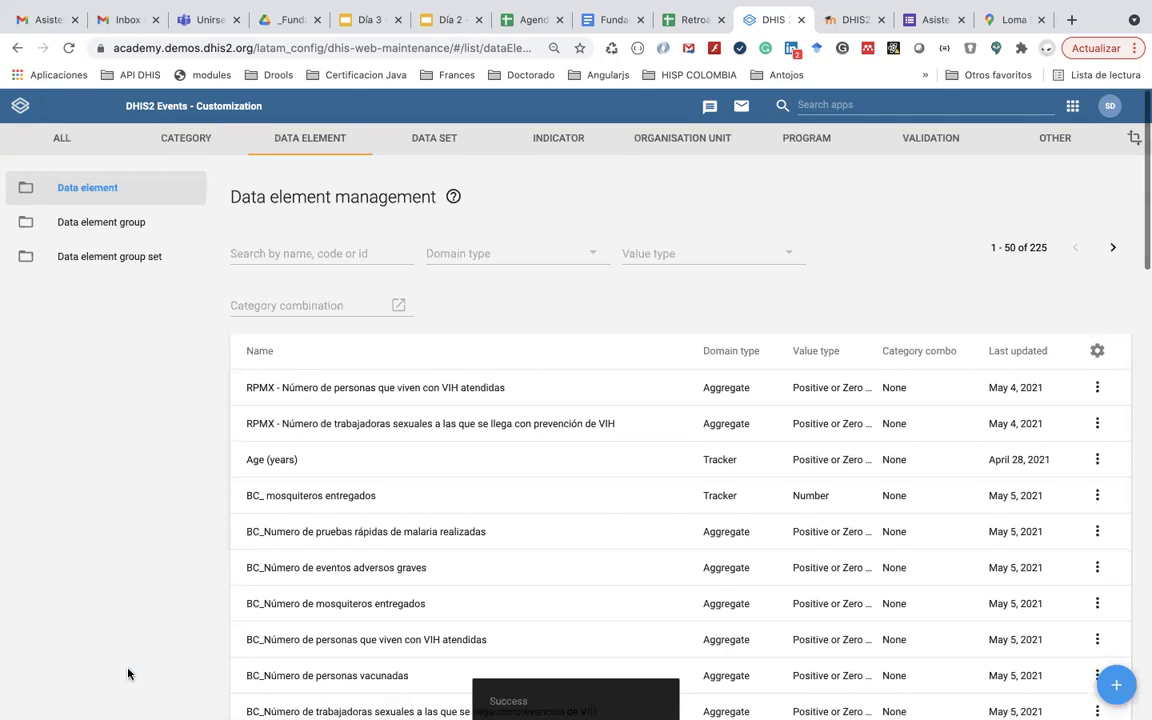
- Assign MDG APN - Acompañante to the MDG APN - Charlas de atención prenatal program
left_click(800, 149)
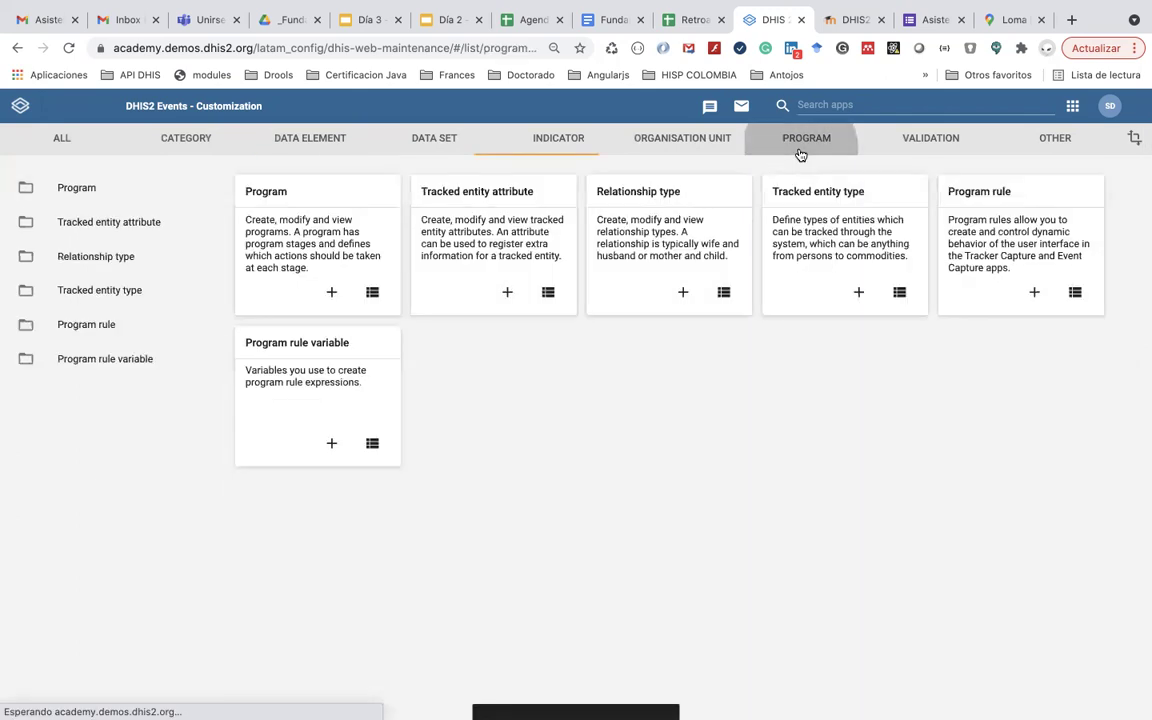
left_click(264, 203)
left_click(283, 252)
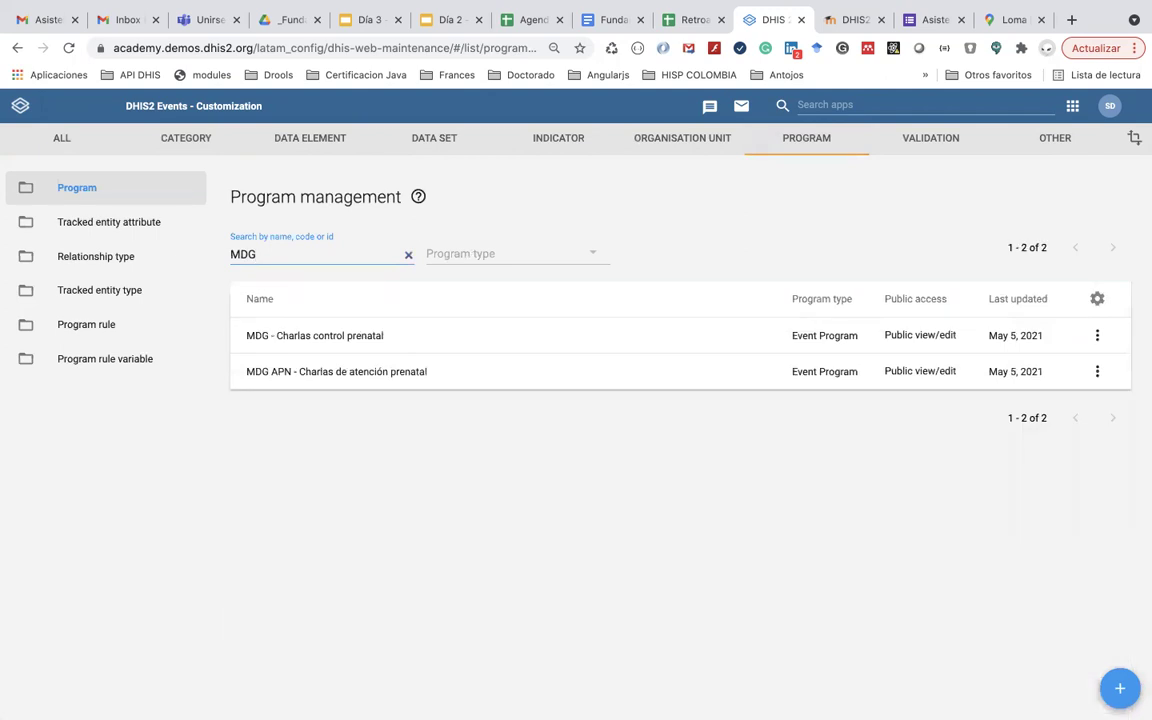
left_click(352, 370)
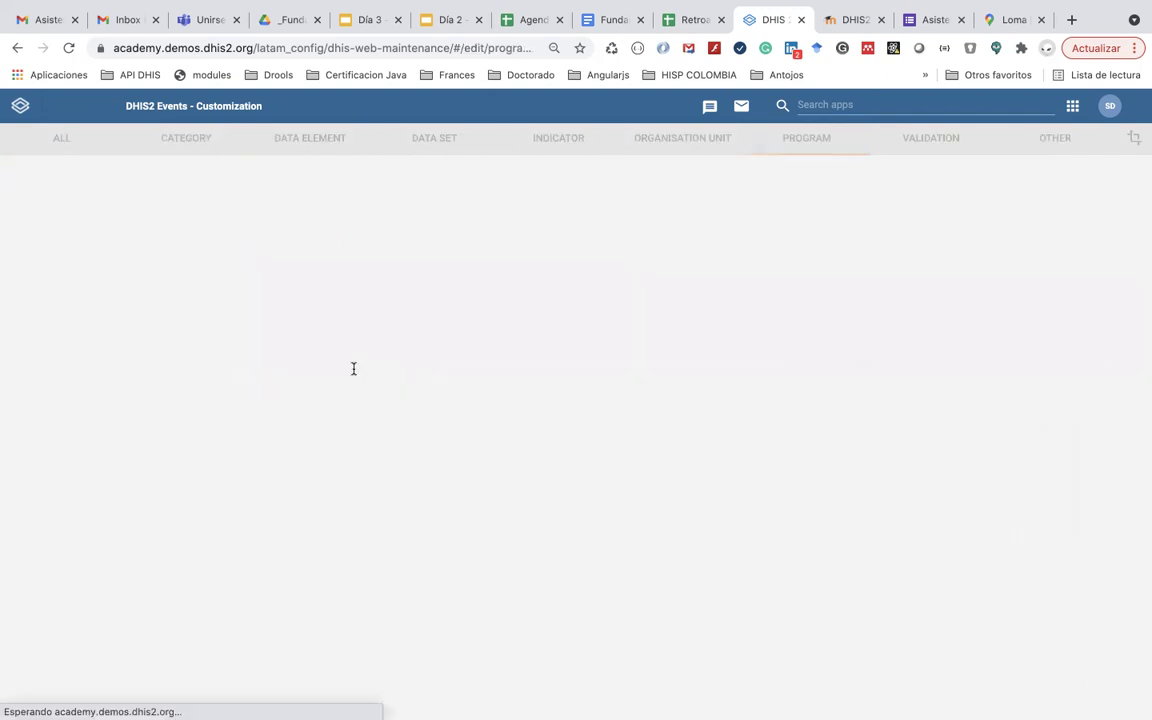
left_click(366, 287)
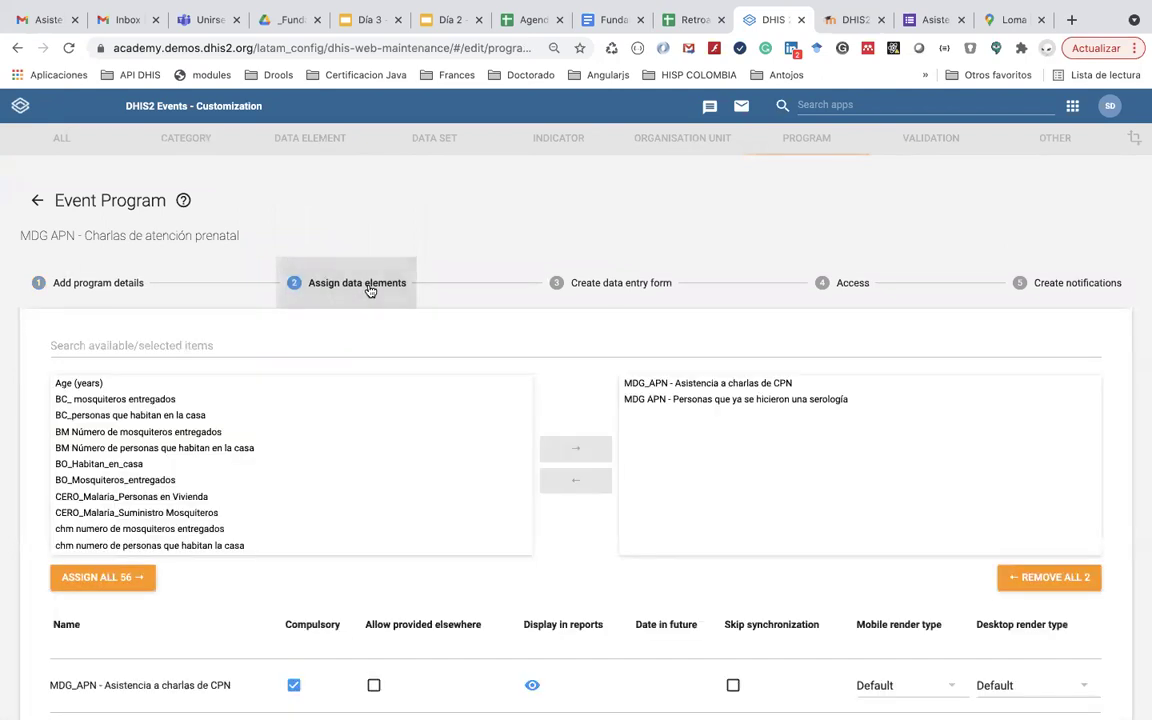
type("MDG")
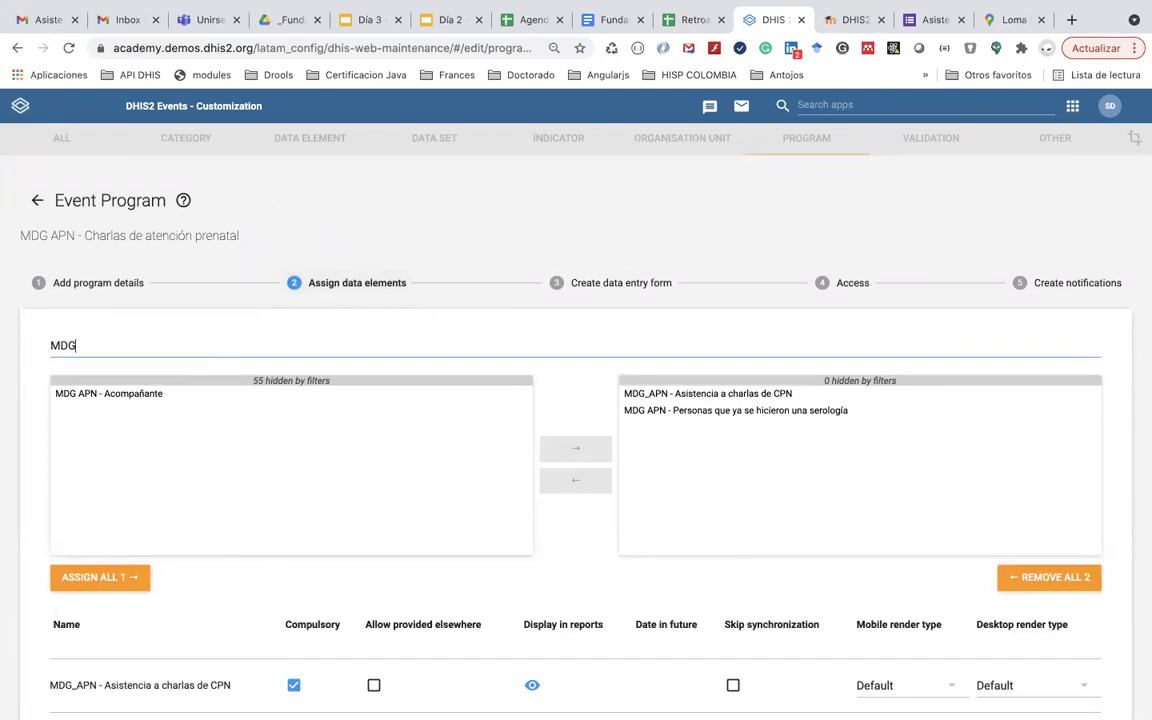
left_click(147, 393)
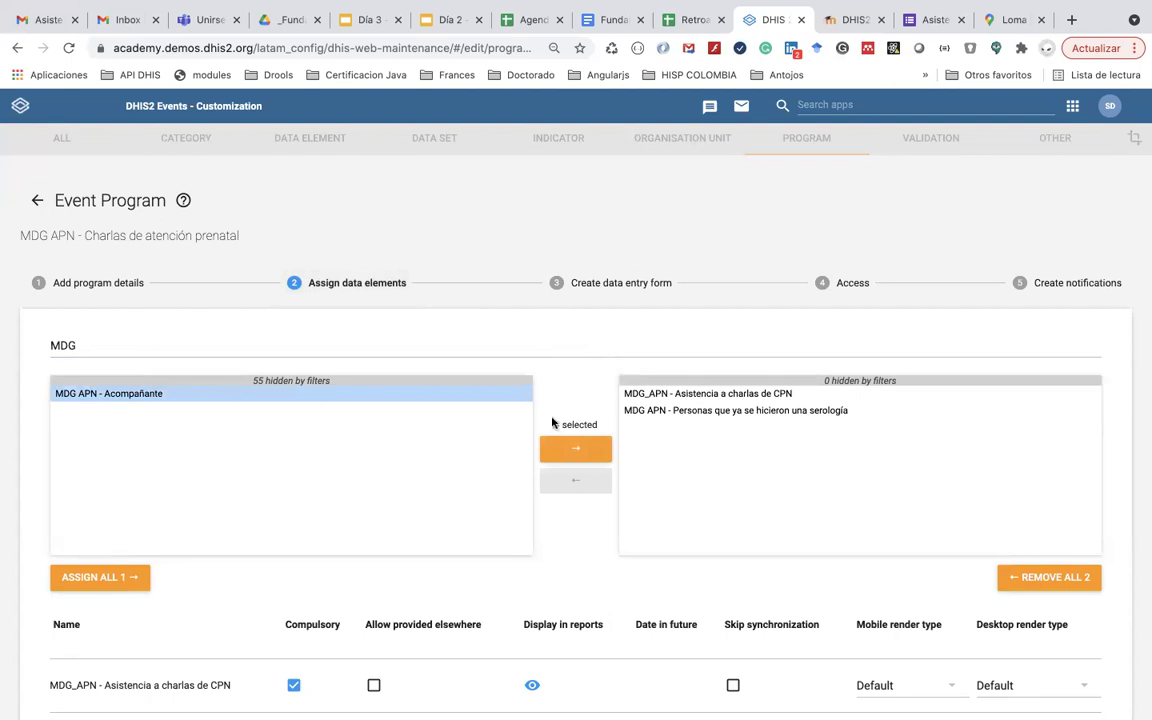
left_click(581, 448)
scroll(627, 548, "down", 3)
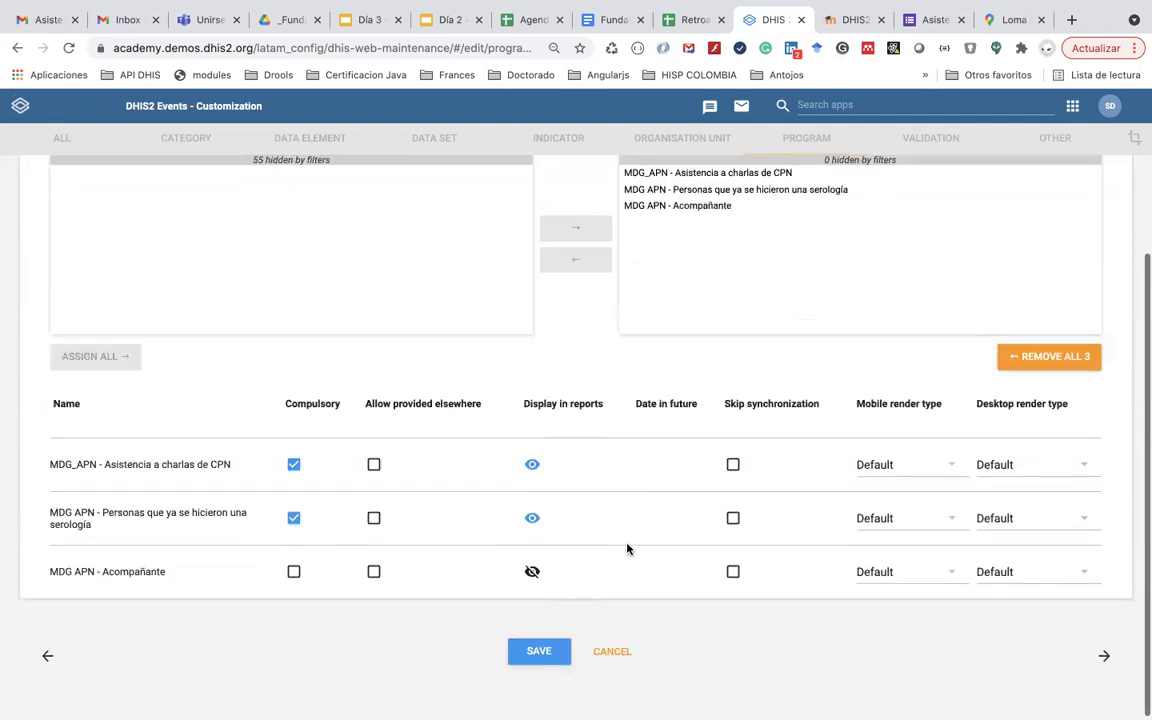
scroll(775, 350, "up", 3)
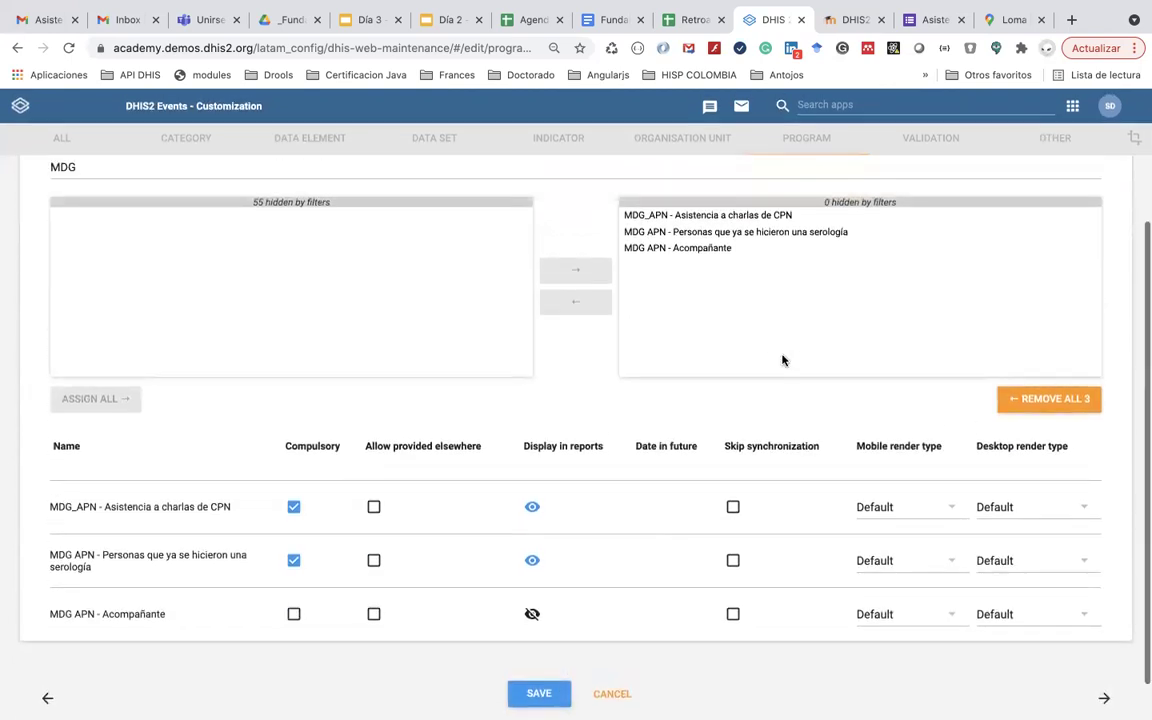
- Delete the custom form, add Acompañante to Datos generales, save, then open Capture
left_click(607, 283)
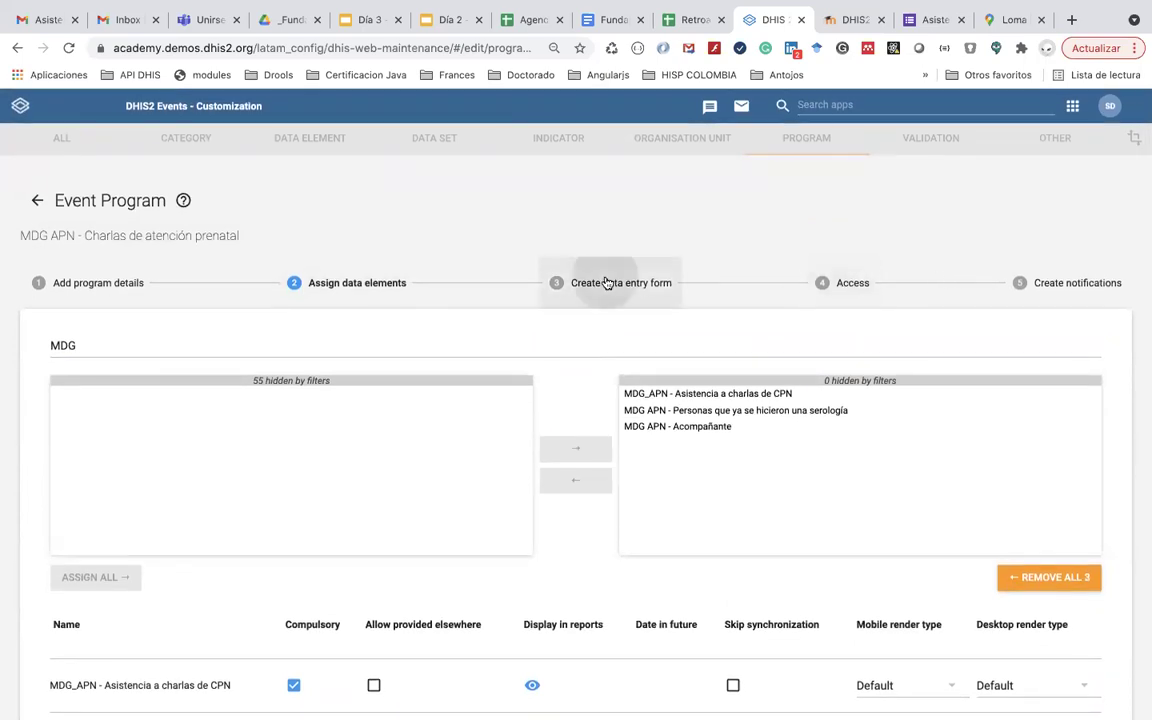
scroll(627, 508, "down", 5)
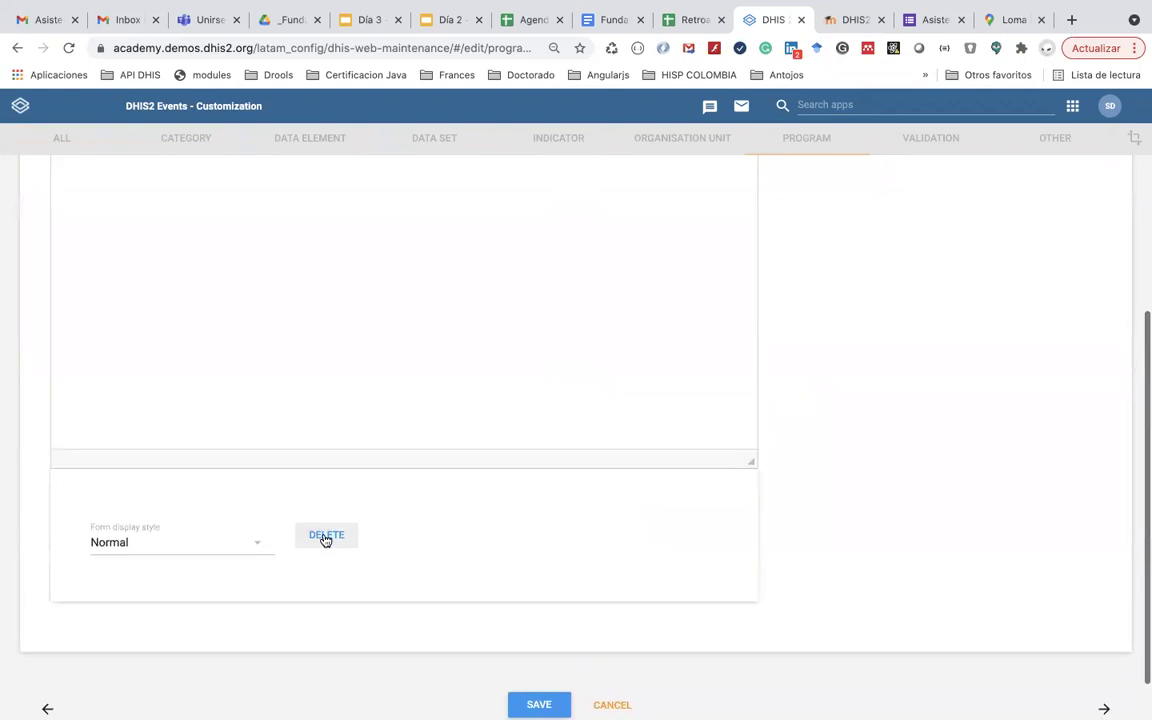
left_click(325, 539)
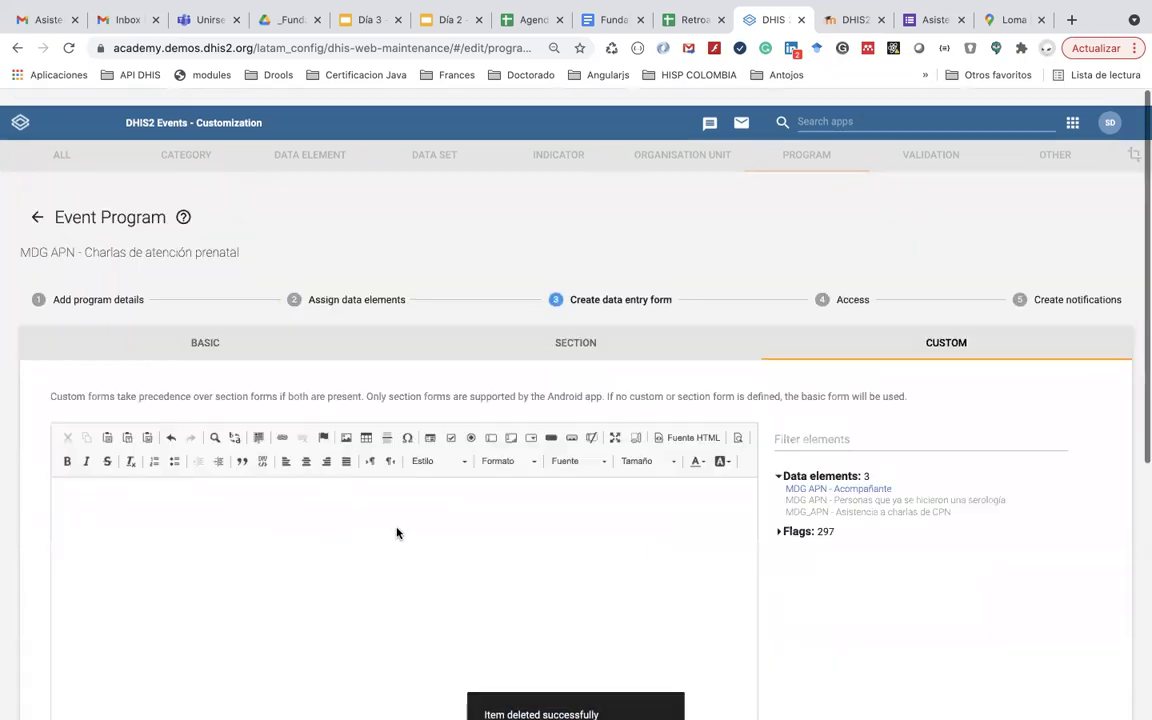
left_click(585, 303)
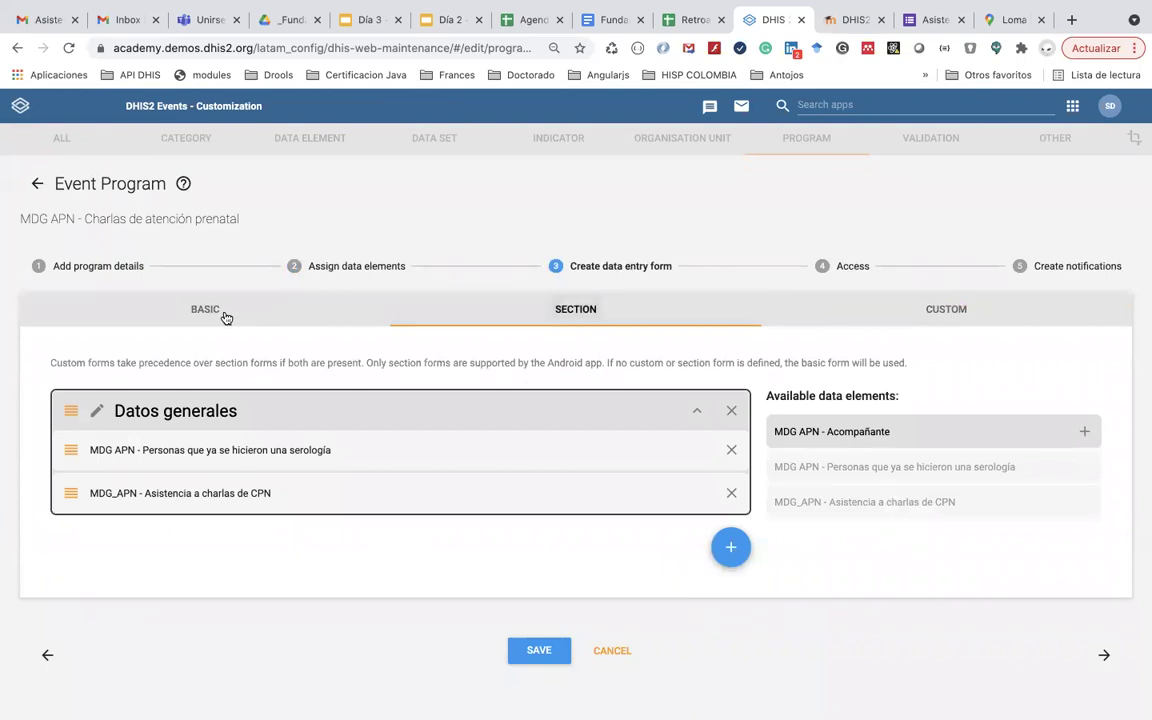
triple_click(832, 396)
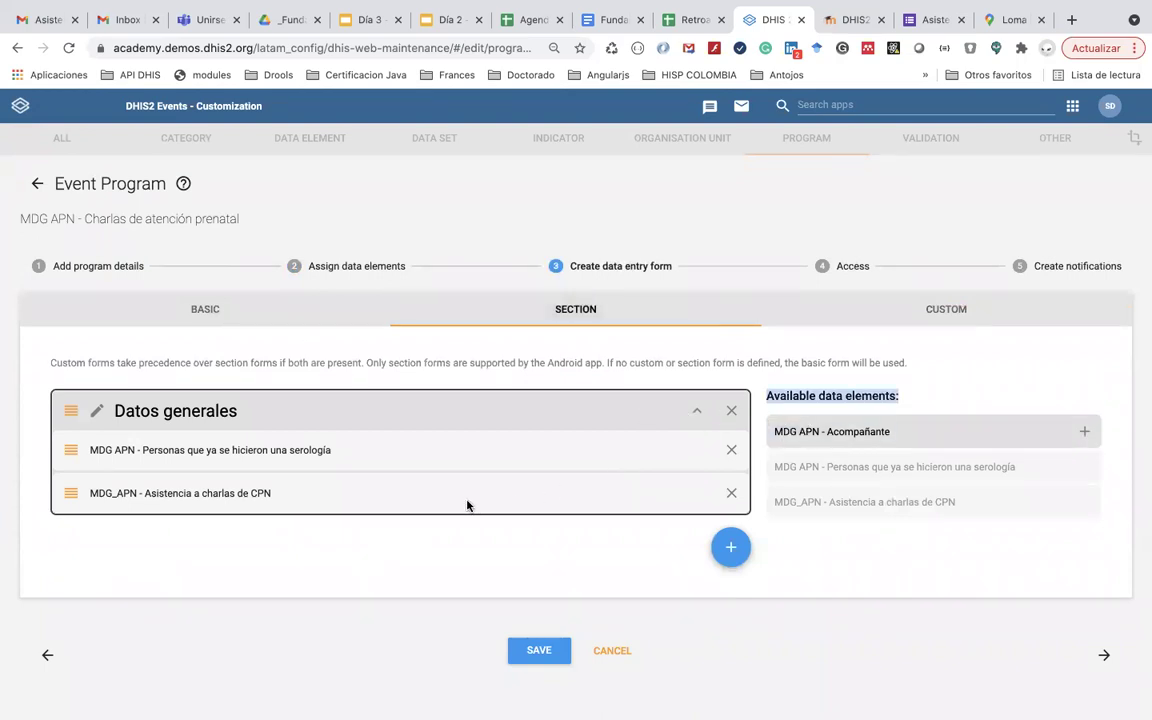
left_click(1084, 432)
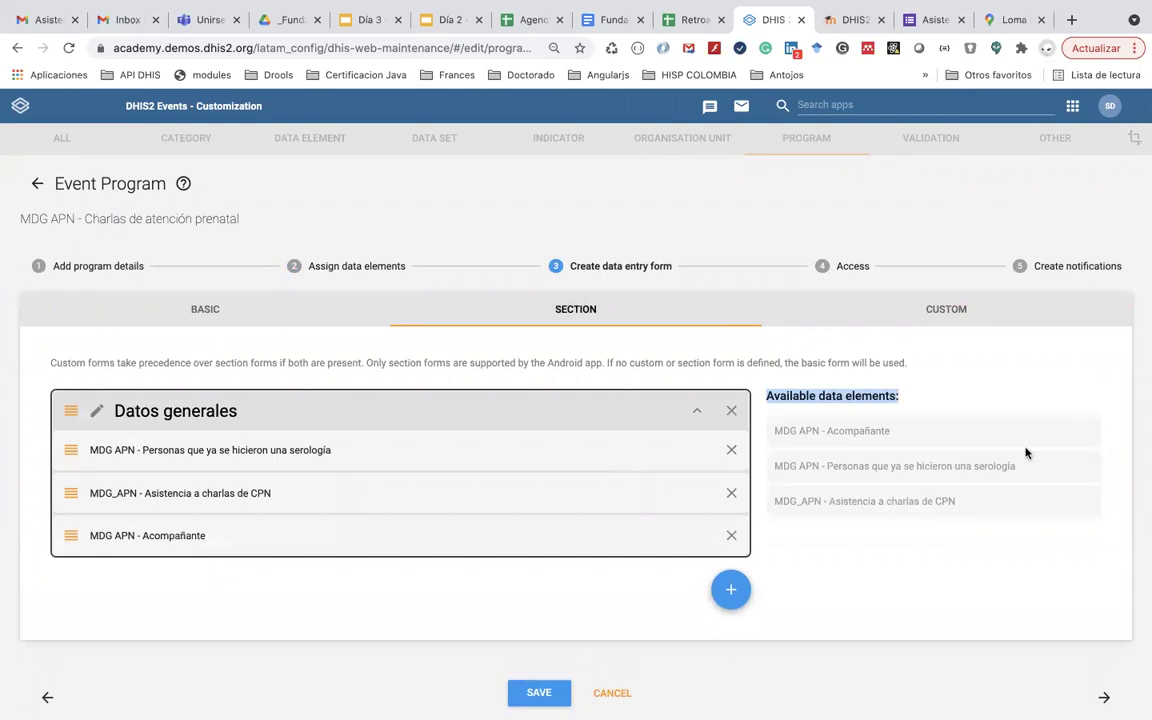
scroll(616, 637, "down", 1)
left_click(540, 649)
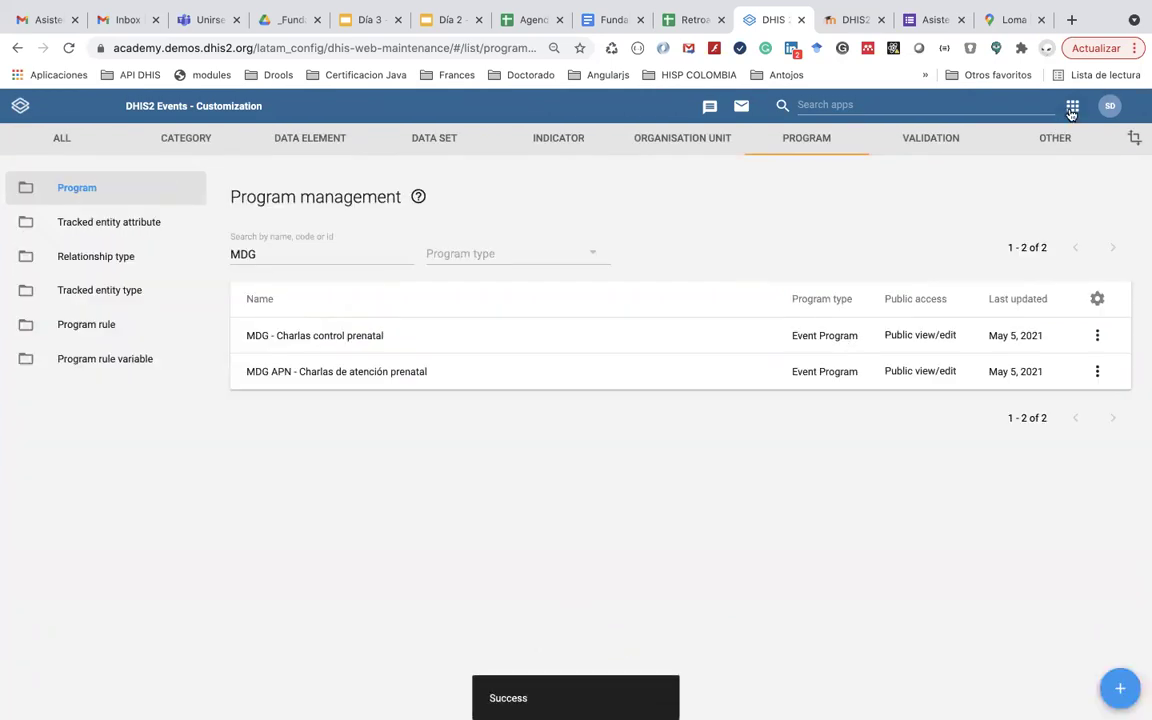
left_click(1071, 112)
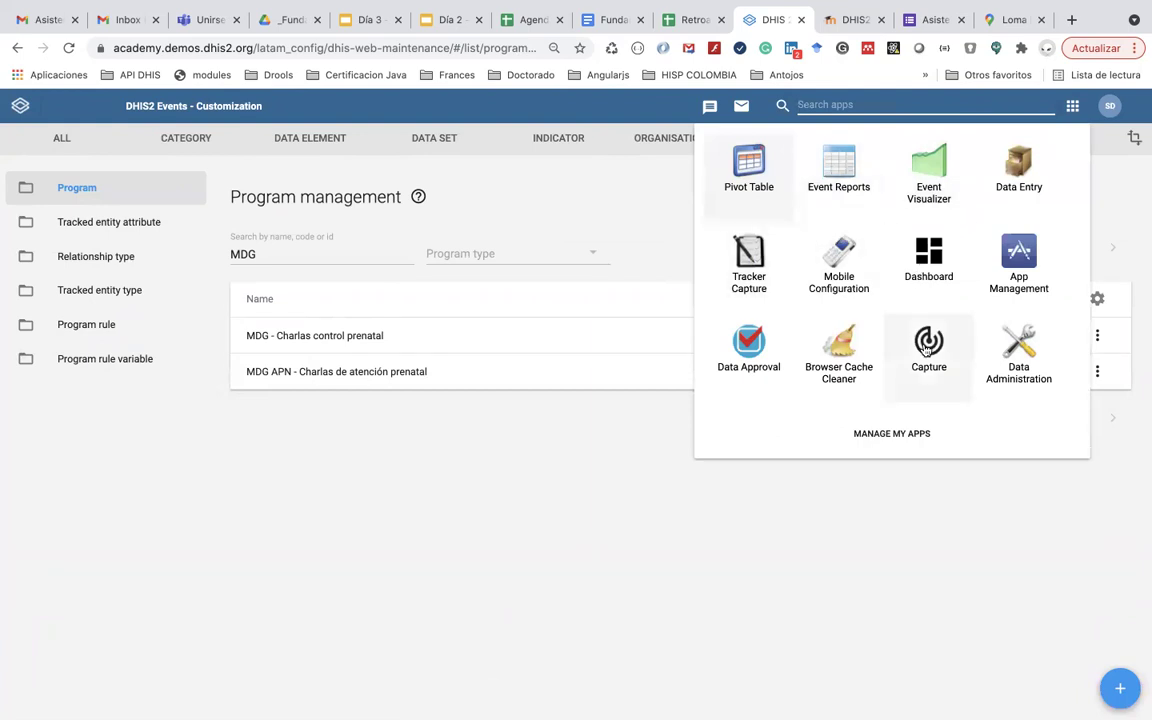
left_click(927, 346)
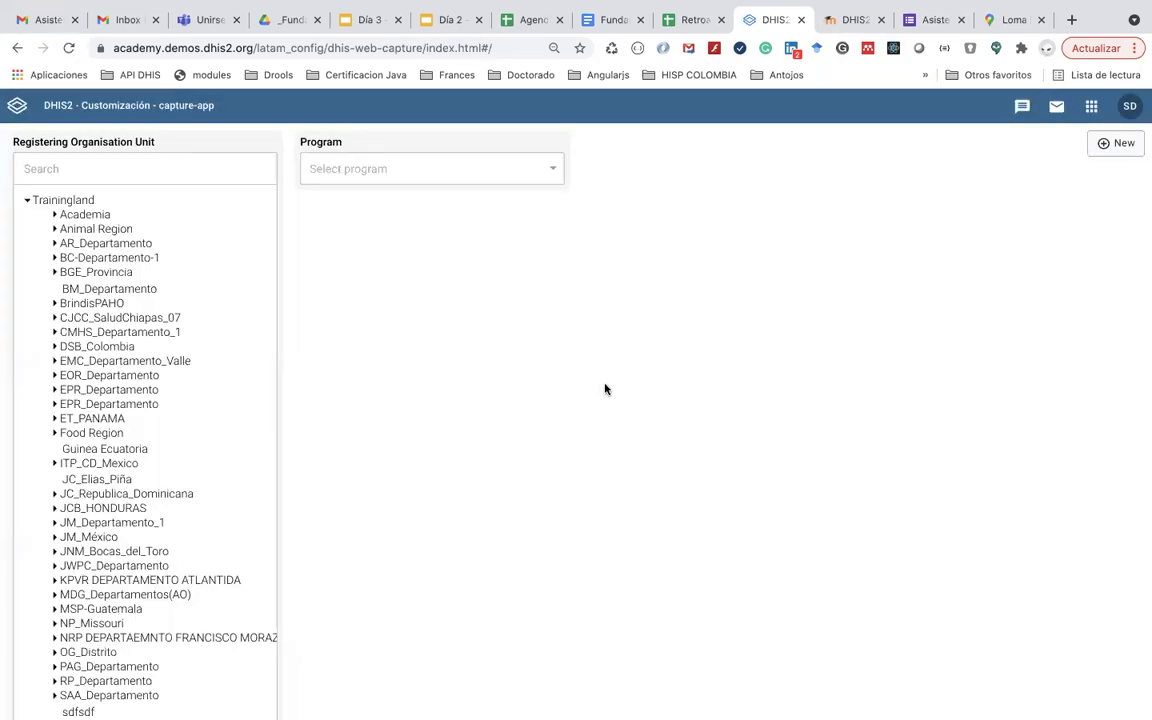
- Start a new MDG APN event in JM_México, then open Browser Cache Cleaner
left_click(95, 538)
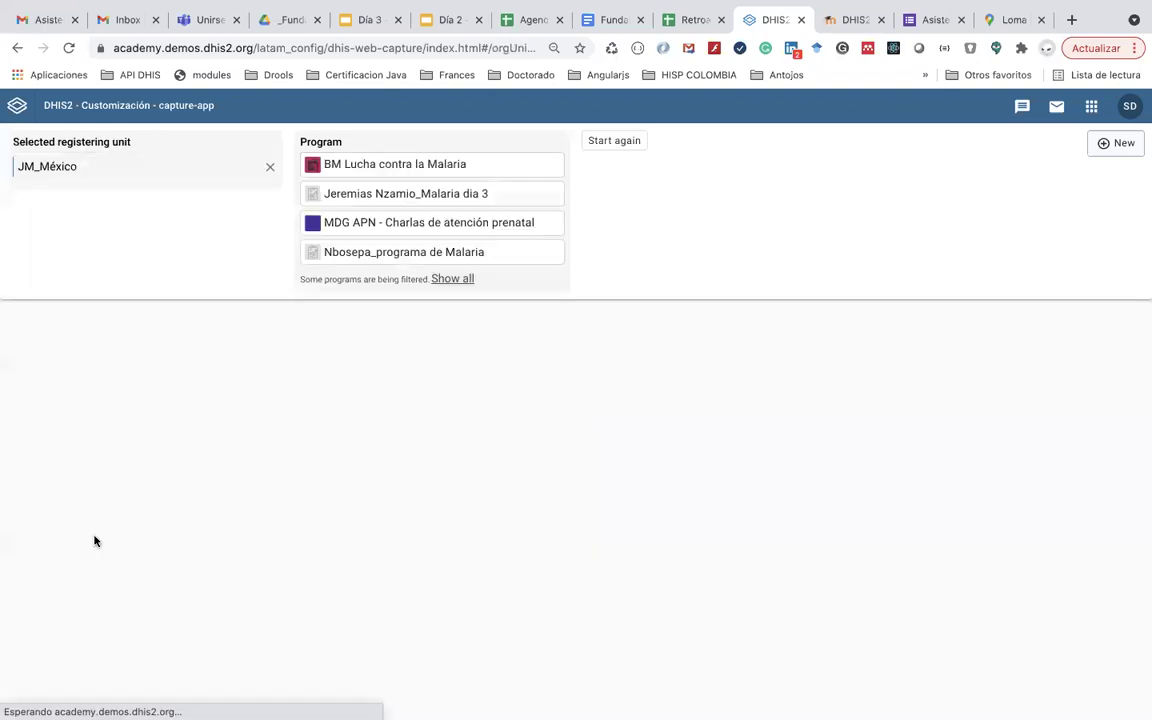
left_click(385, 224)
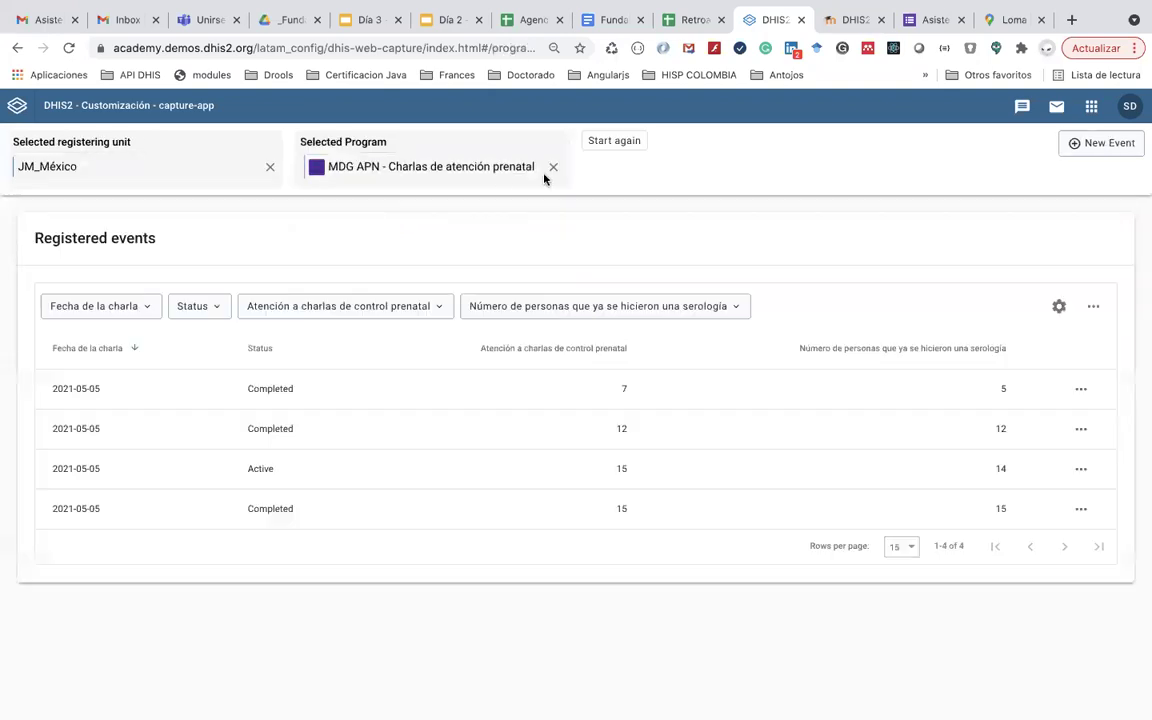
left_click(1099, 145)
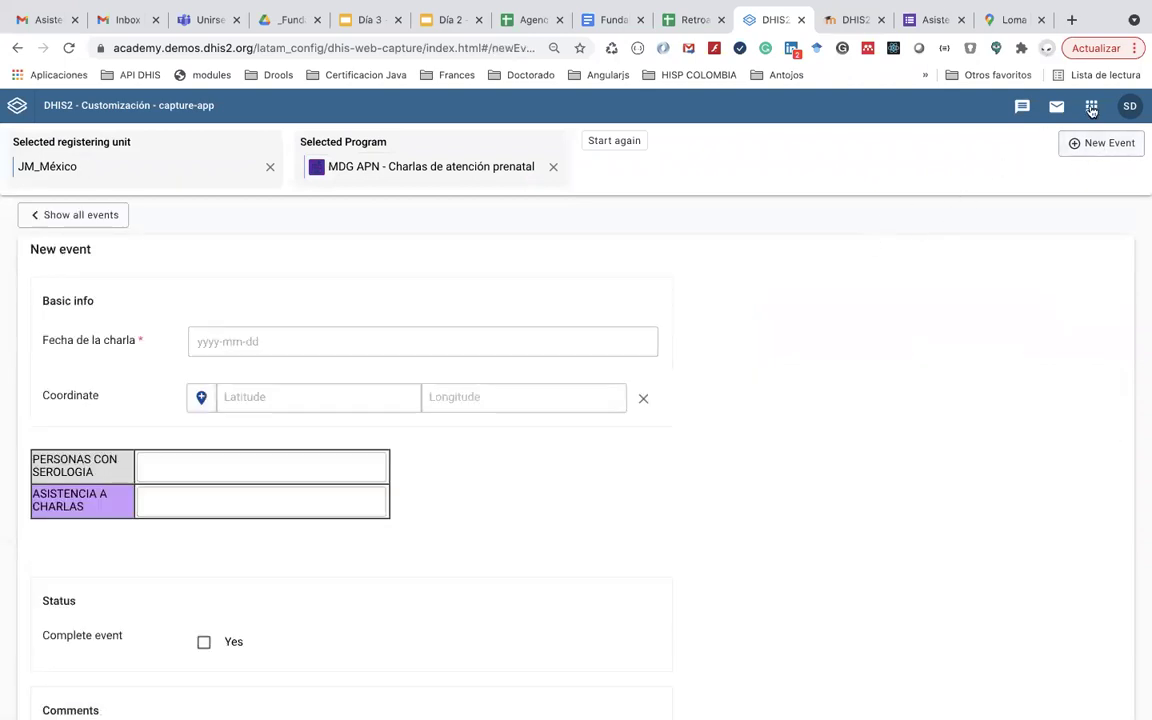
left_click(1091, 106)
left_click(889, 381)
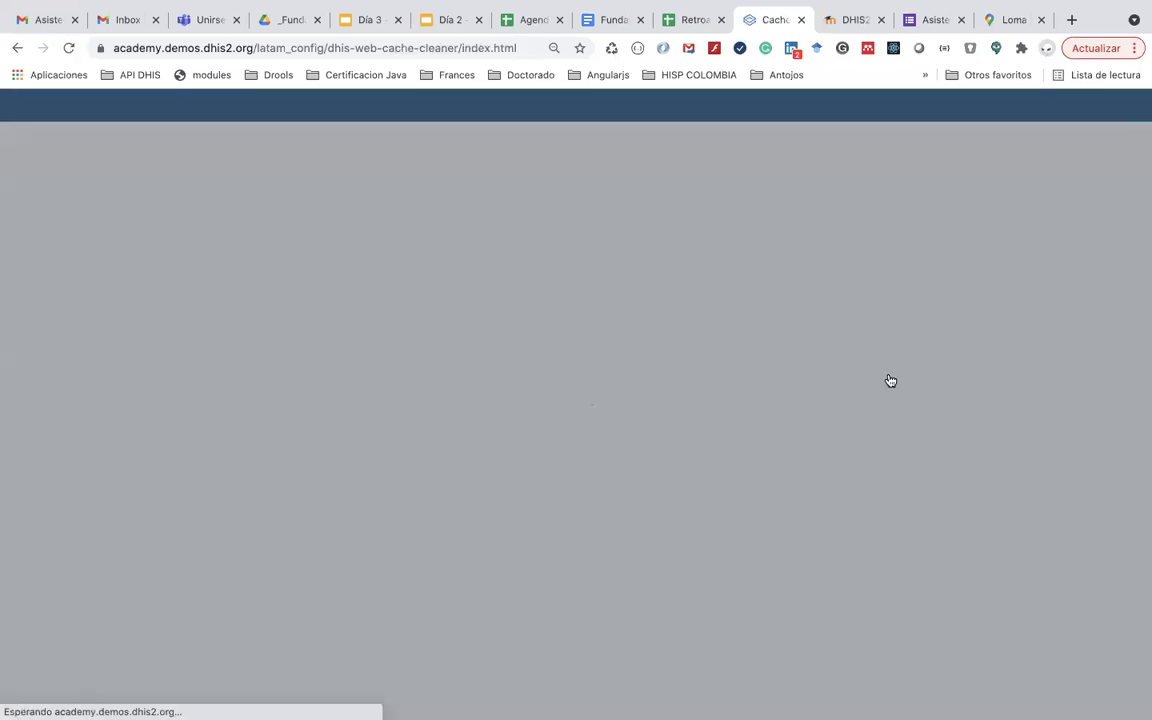
- Select and clear all cached data, then reopen the Capture app
left_click(263, 177)
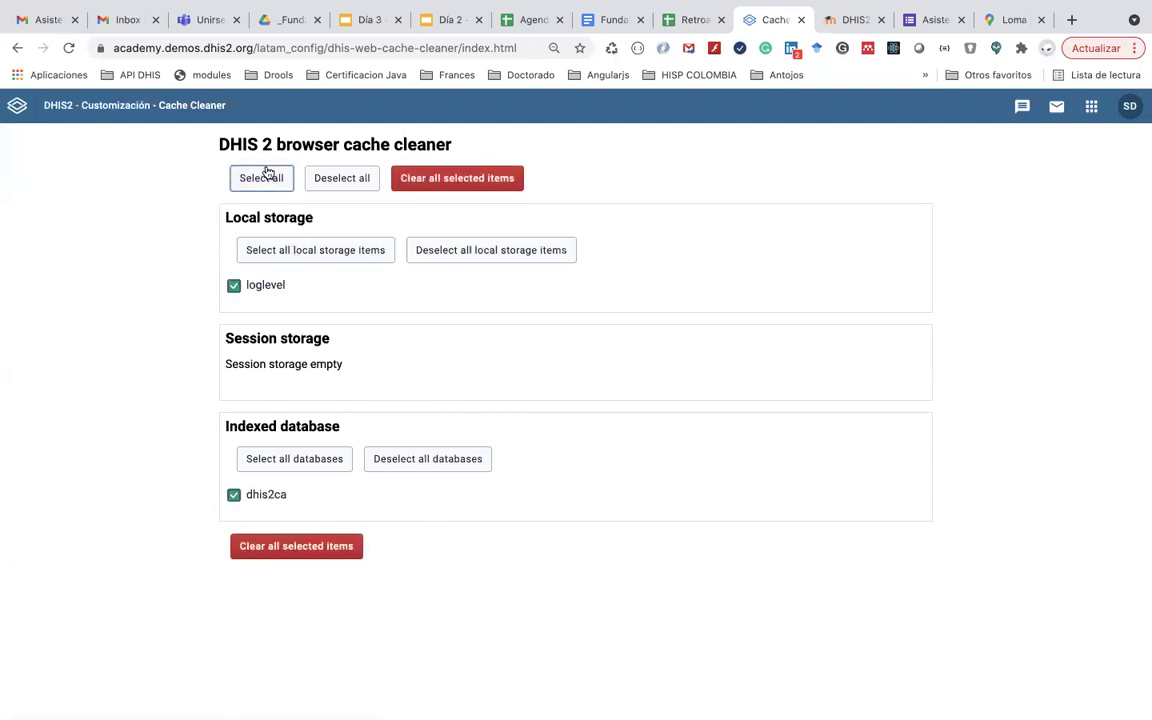
left_click(458, 179)
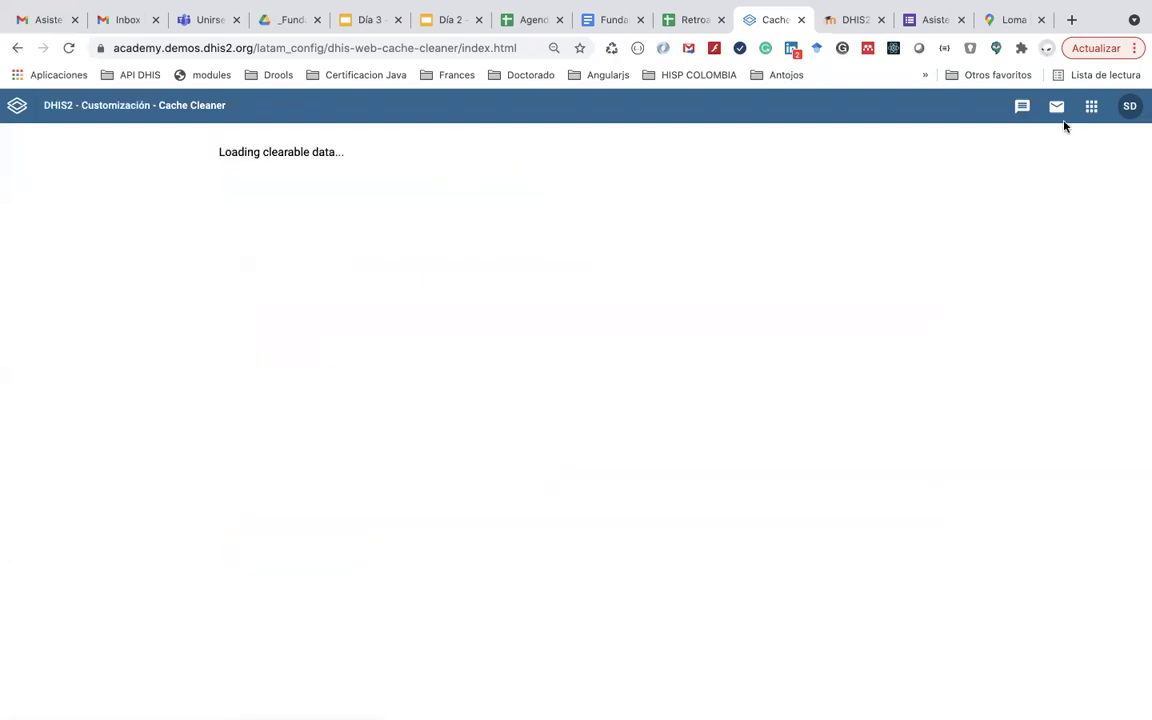
left_click(1091, 107)
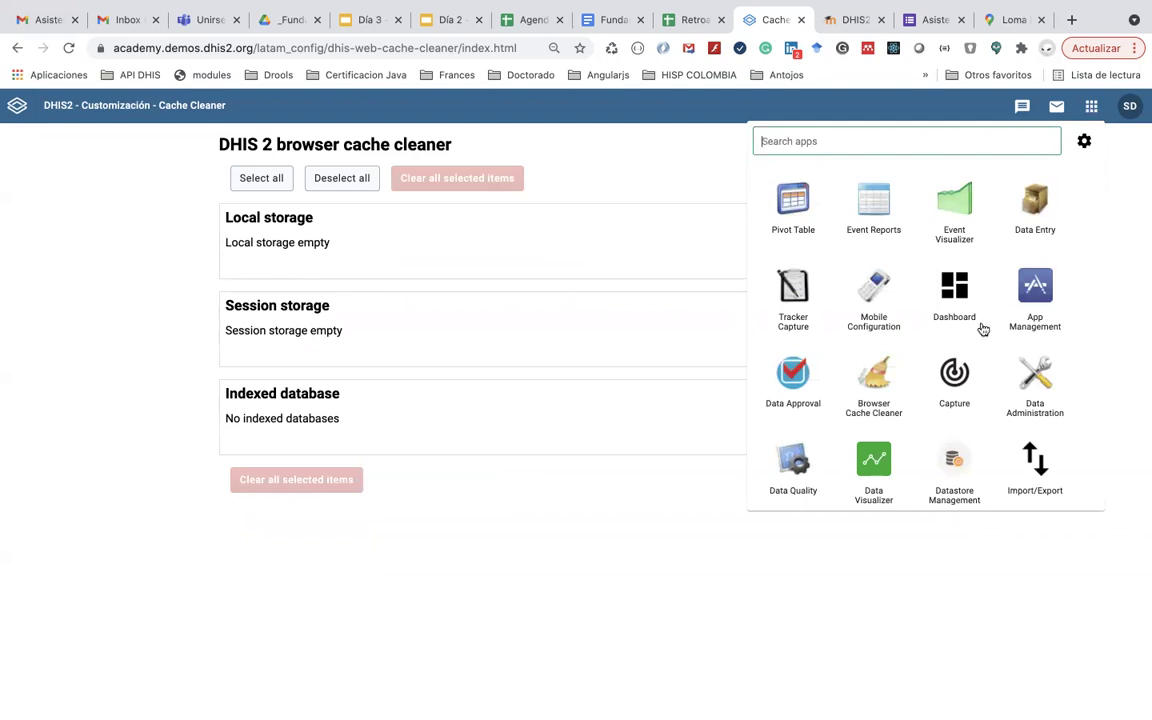
left_click(956, 372)
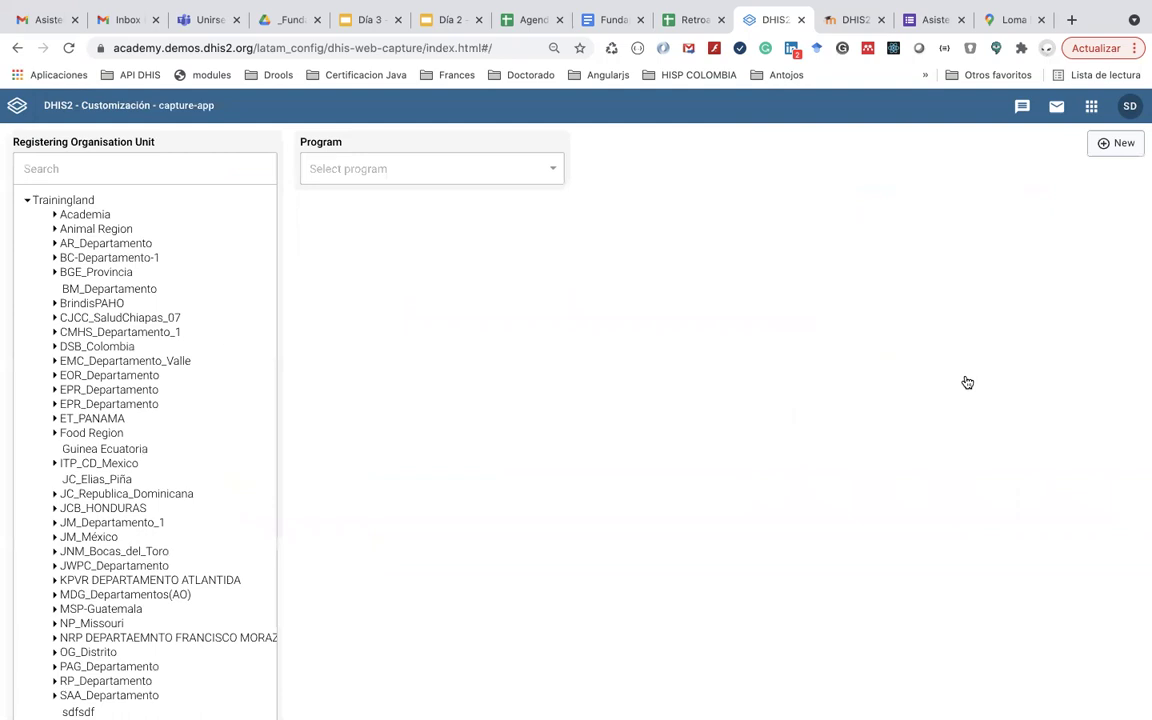
- Start a new MDG APN - Charlas de atención prenatal event in JM_México
left_click(54, 523)
left_click(54, 523)
left_click(70, 537)
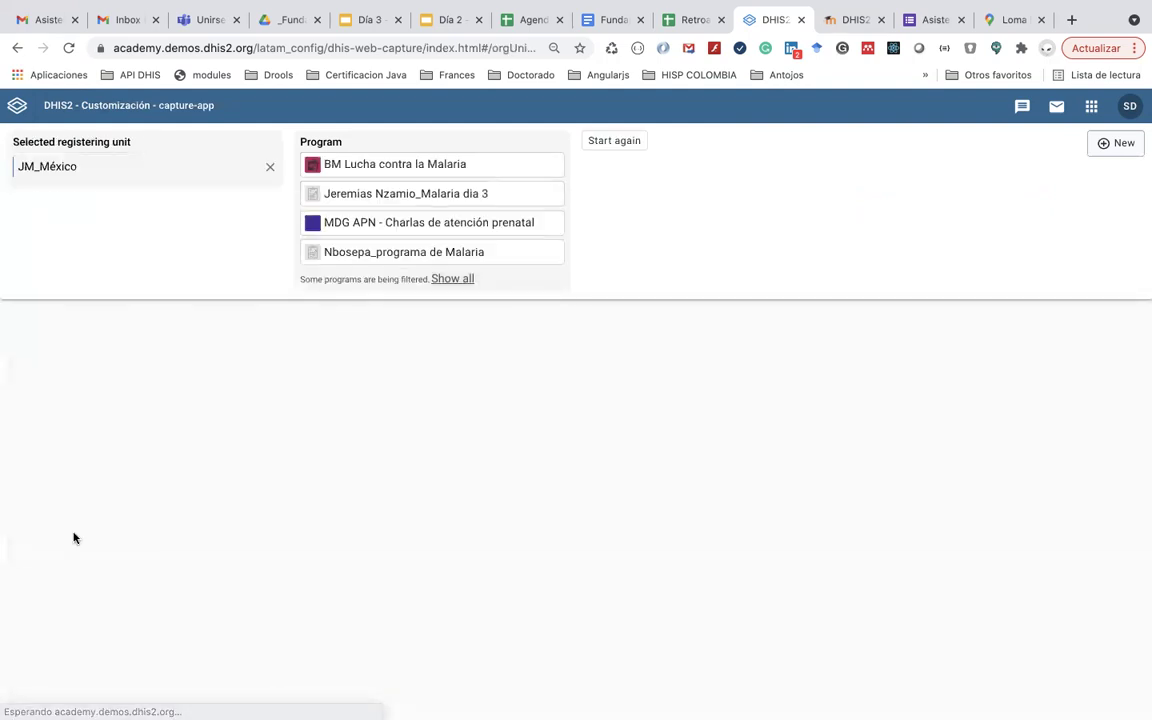
left_click(397, 223)
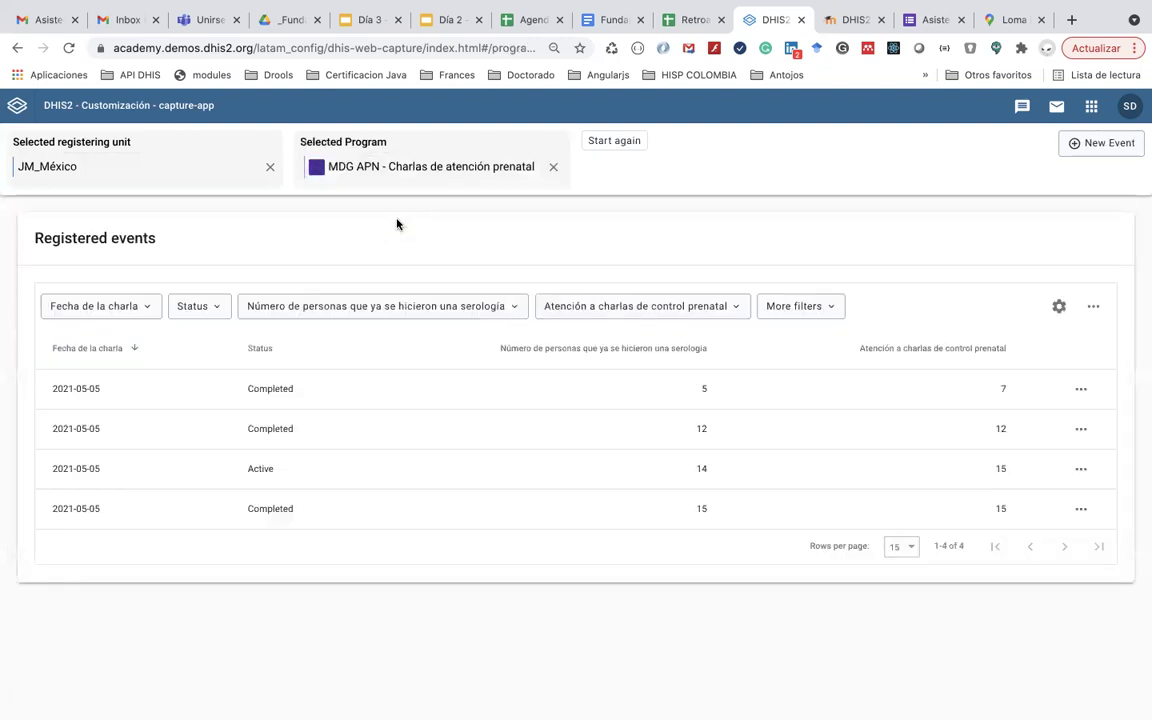
left_click(1108, 145)
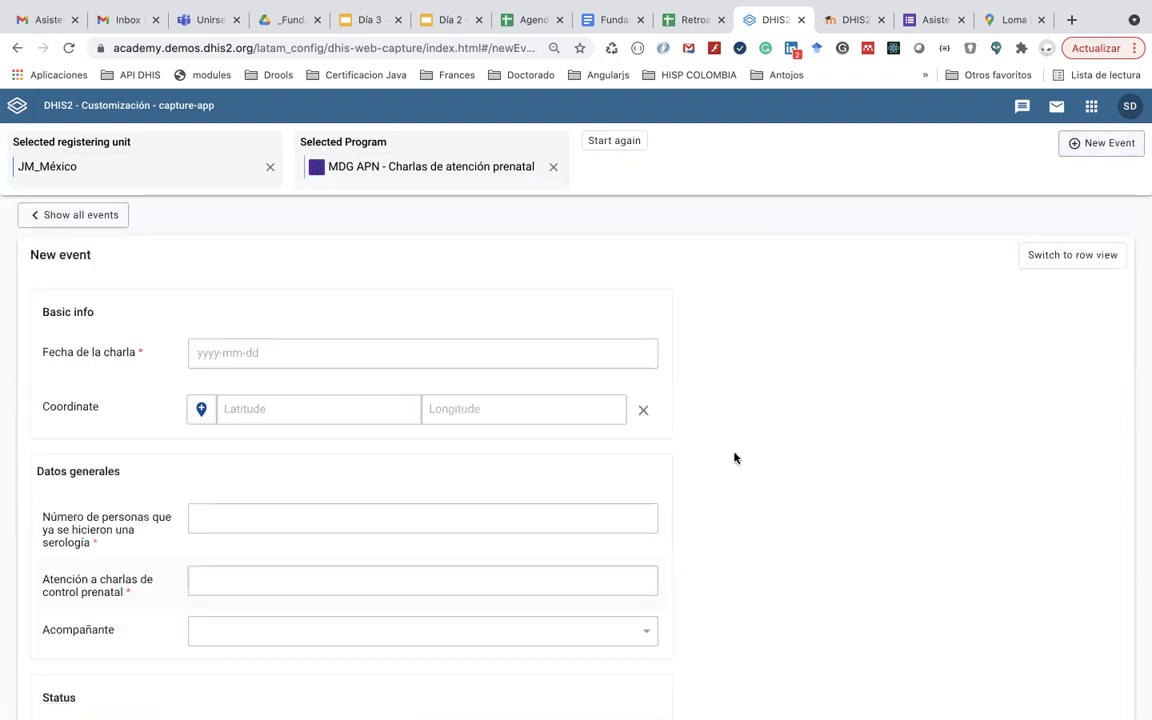
- Try the Acompañante dropdown, switching between Esposo and Familiar, leaving Esposo selected
scroll(700, 470, "down", 3)
left_click(646, 500)
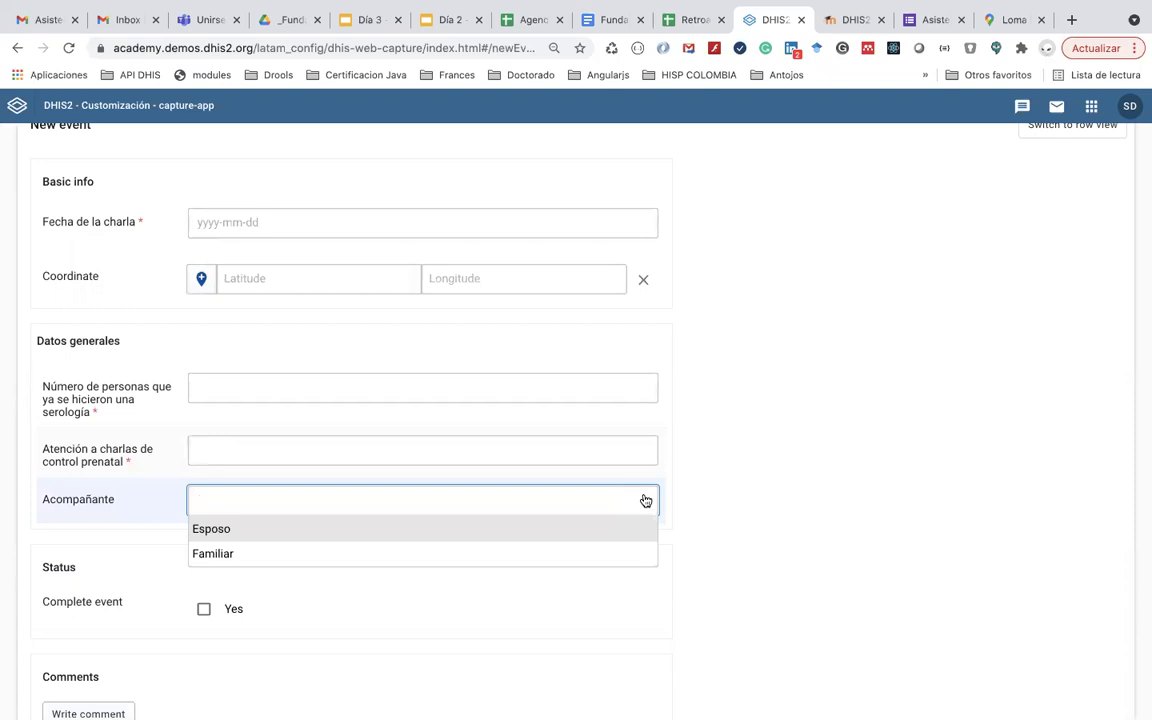
left_click(563, 531)
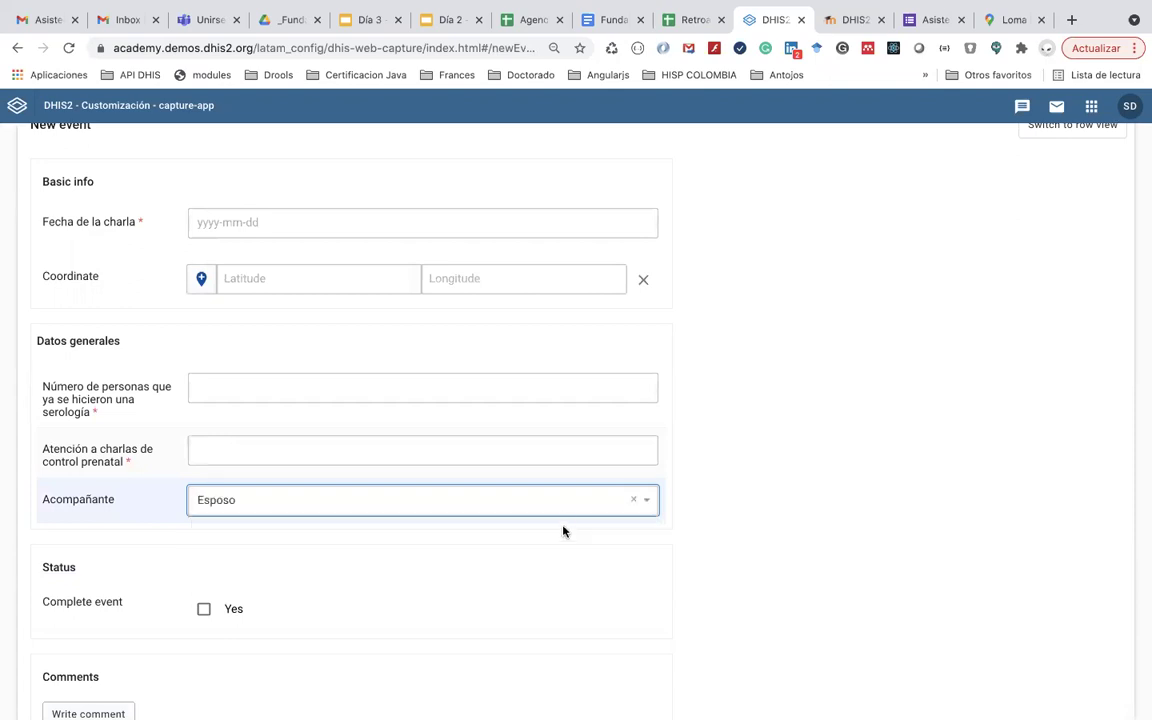
left_click(648, 506)
left_click(612, 553)
left_click(648, 503)
left_click(566, 528)
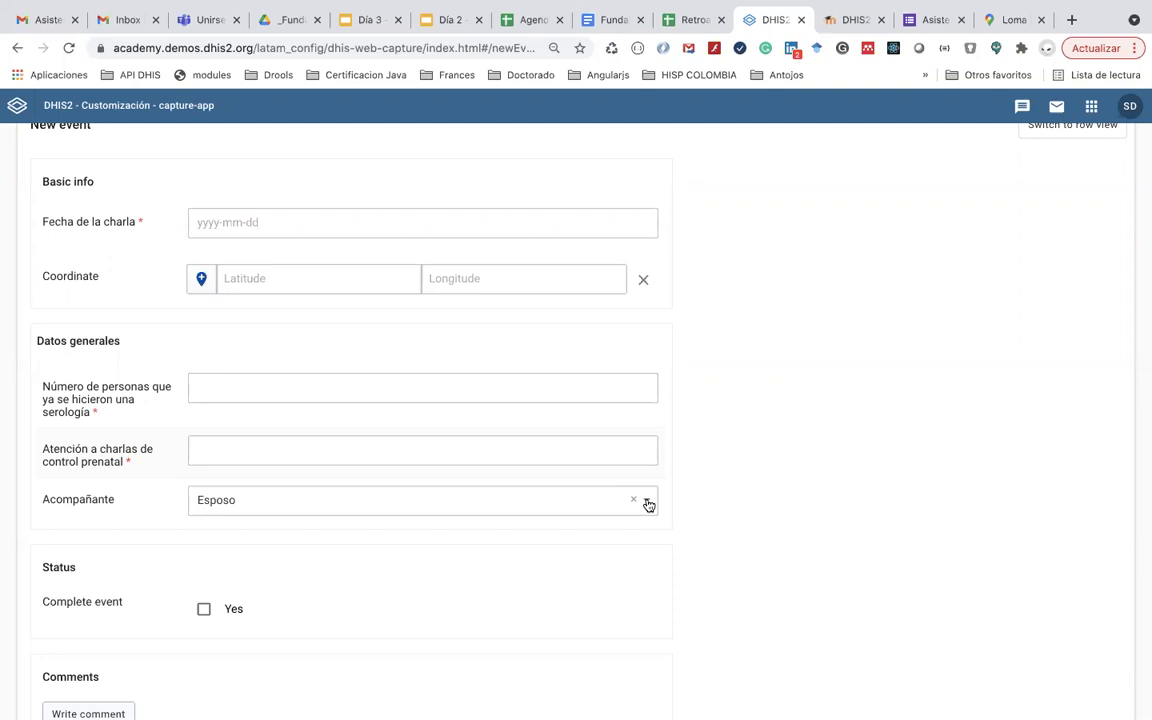
left_click(648, 504)
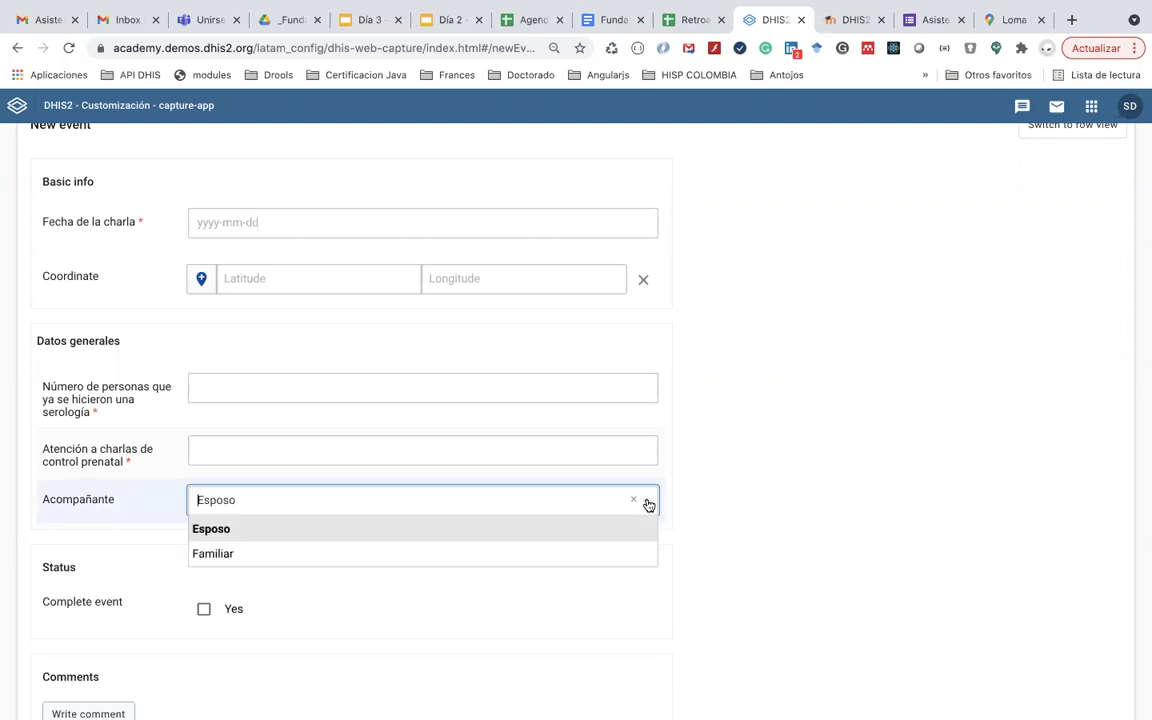
left_click(595, 544)
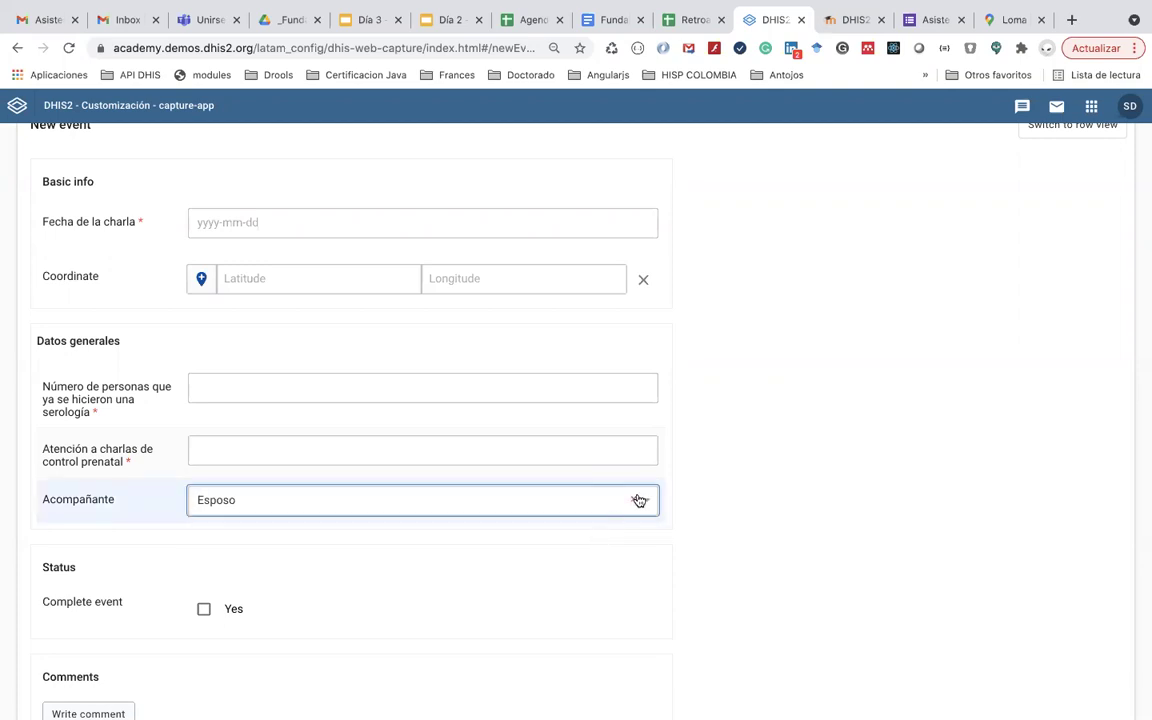
left_click(645, 502)
left_click(610, 545)
- Set Acompañante to Familiar, then switch over to Slack
scroll(645, 604, "down", 3)
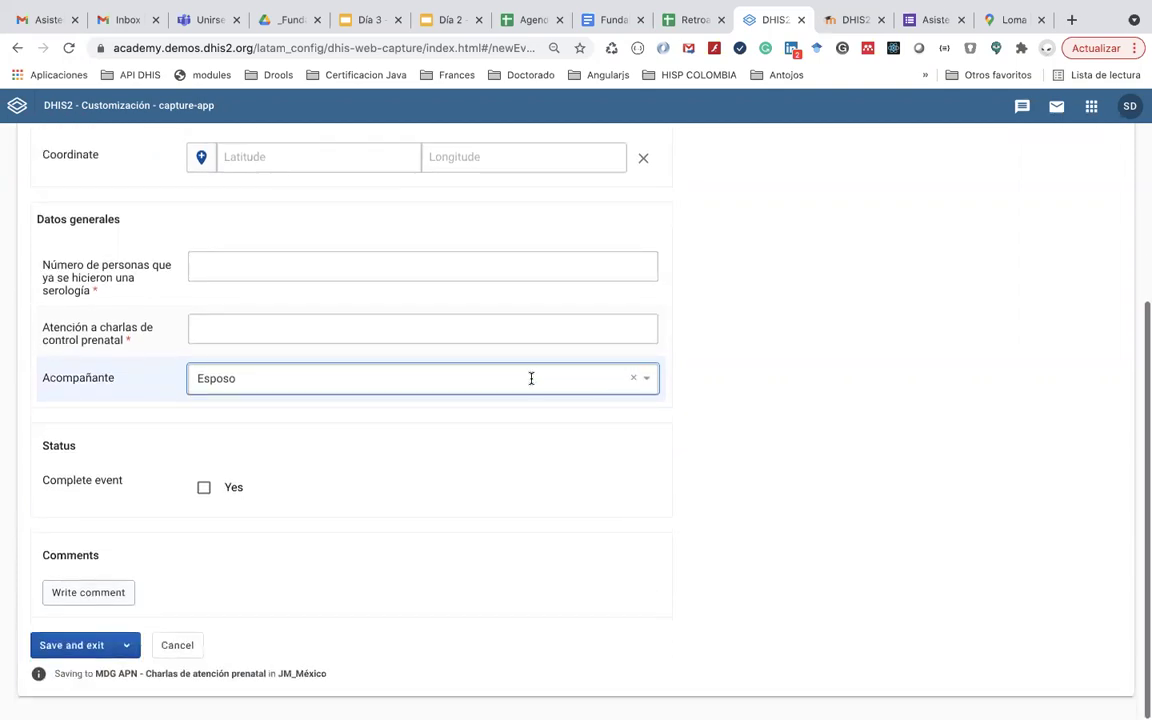
left_click(647, 380)
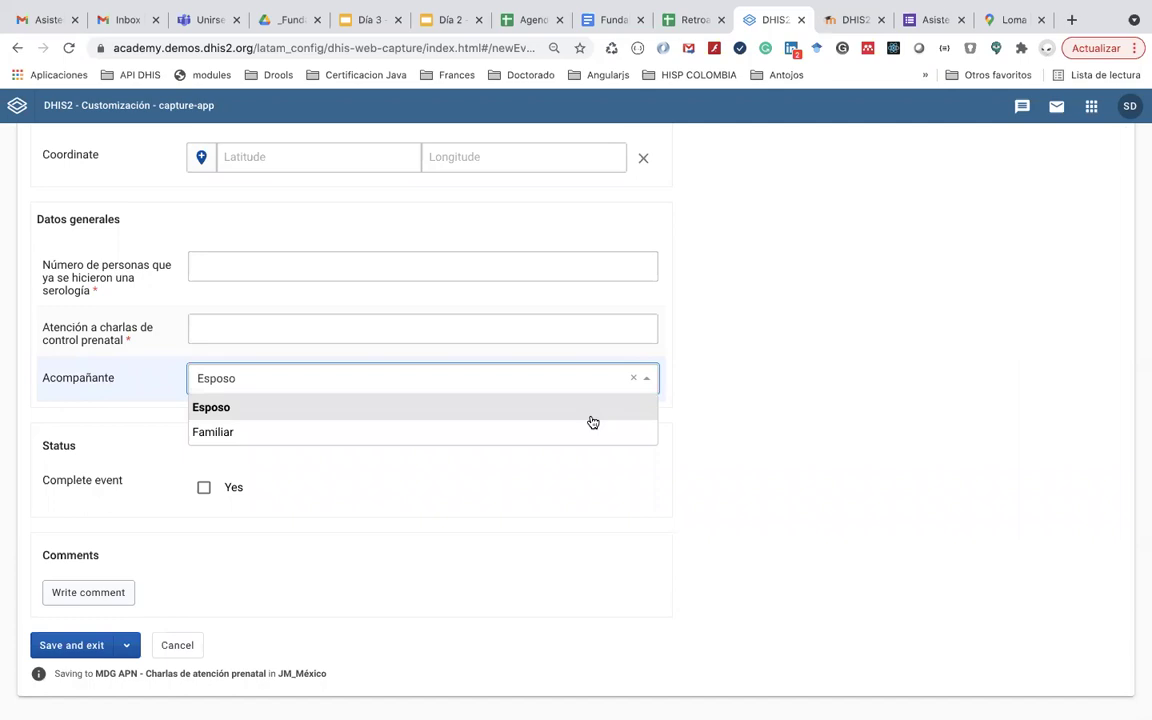
left_click(594, 408)
left_click(647, 381)
left_click(585, 428)
left_click(755, 403)
scroll(755, 403, "up", 5)
scroll(757, 403, "down", 5)
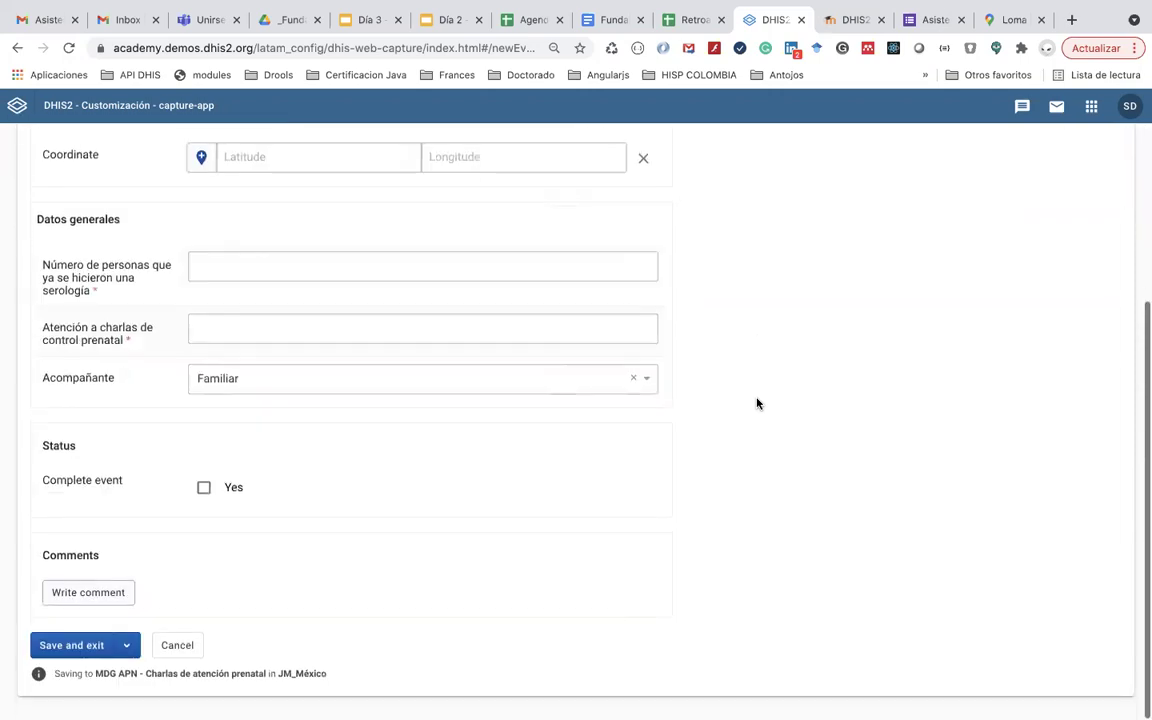
scroll(757, 403, "up", 5)
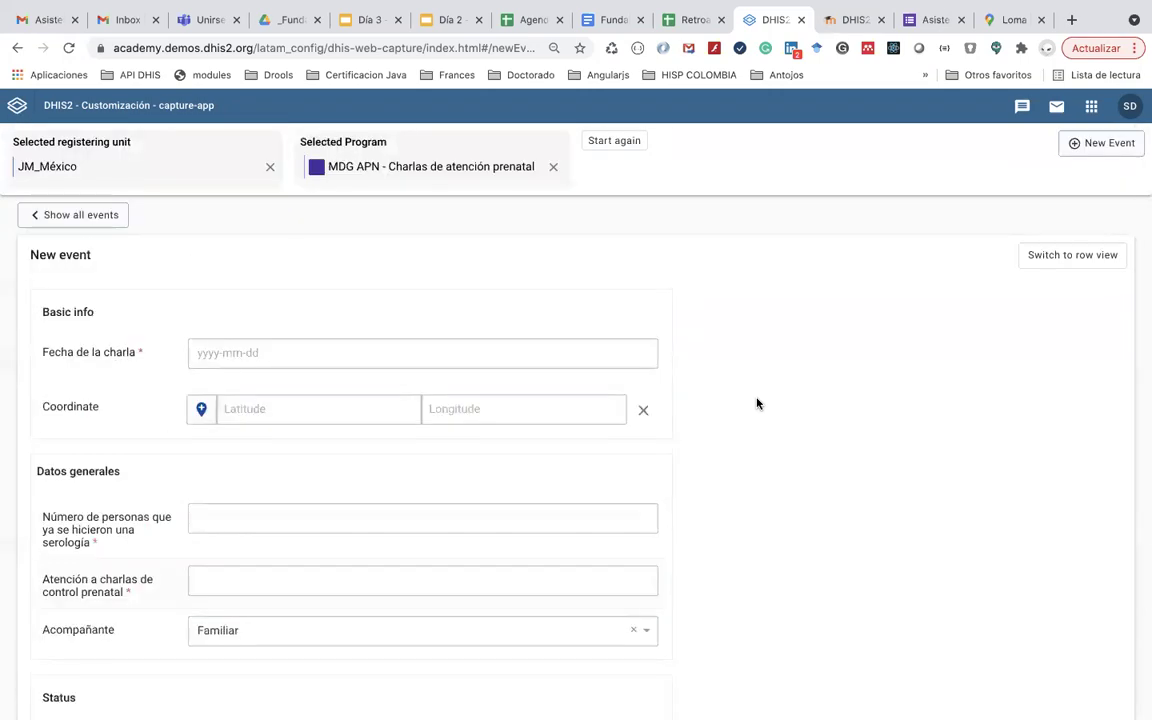
scroll(757, 403, "down", 5)
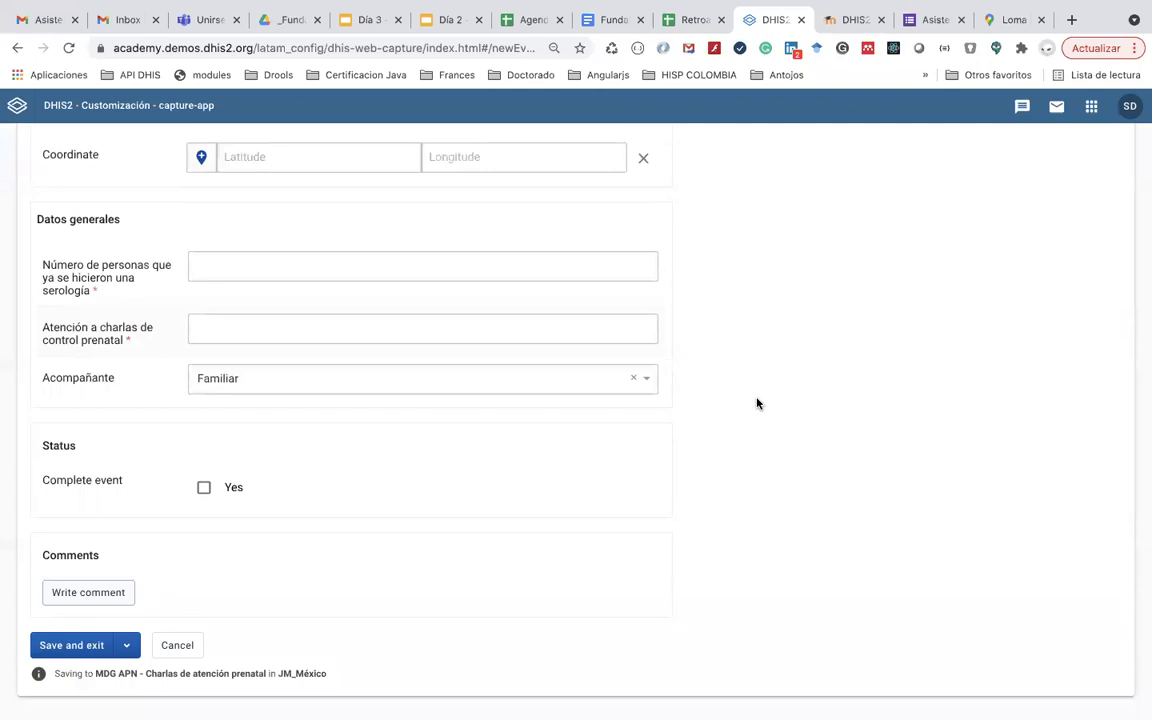
key("super+Tab")
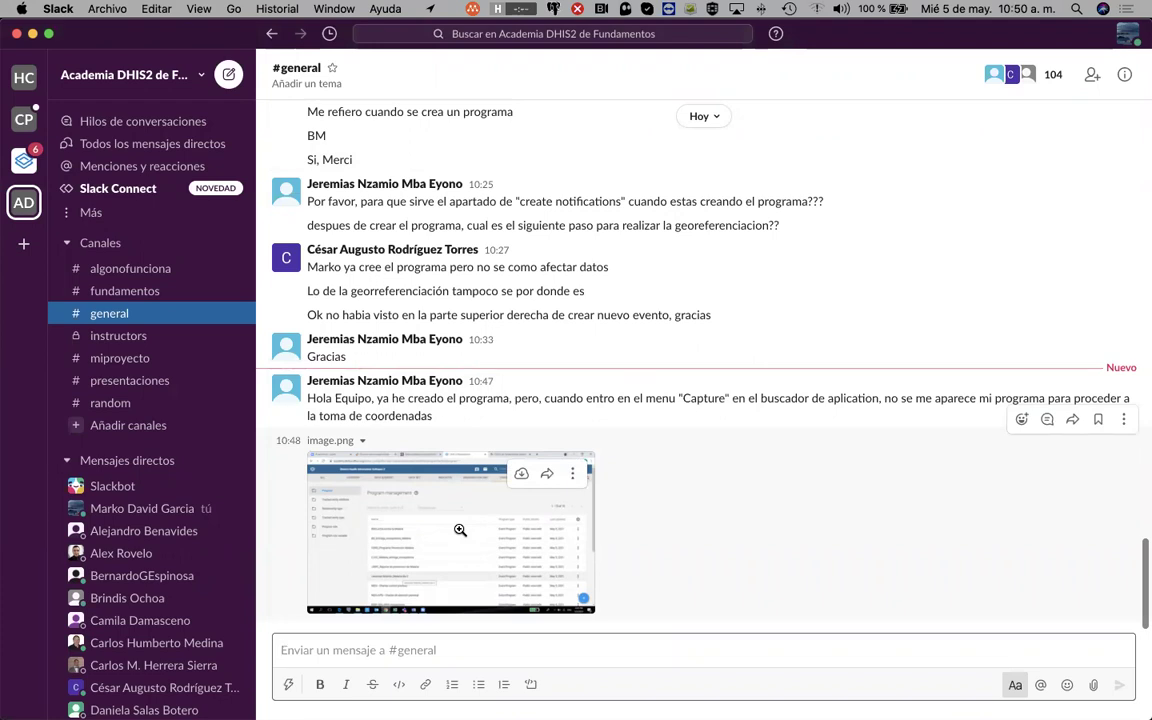
- View the participant's shared image.png at full size, then return to the browser
left_click(460, 530)
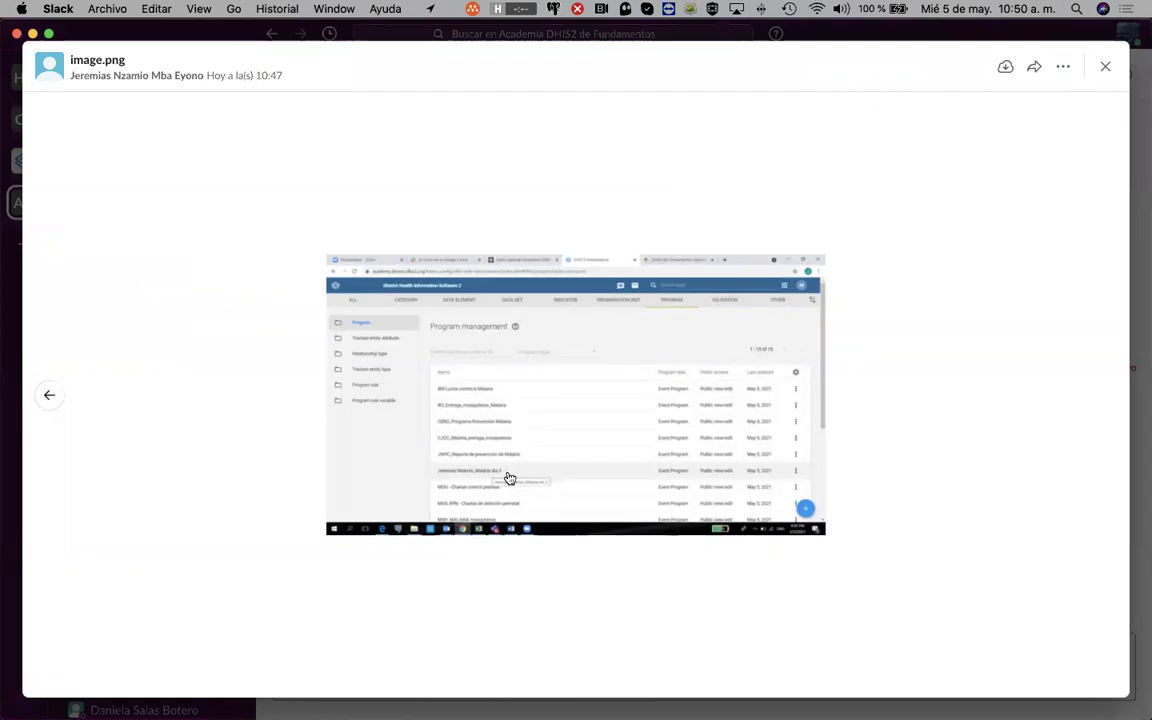
key("super+Tab")
key("super+Tab")
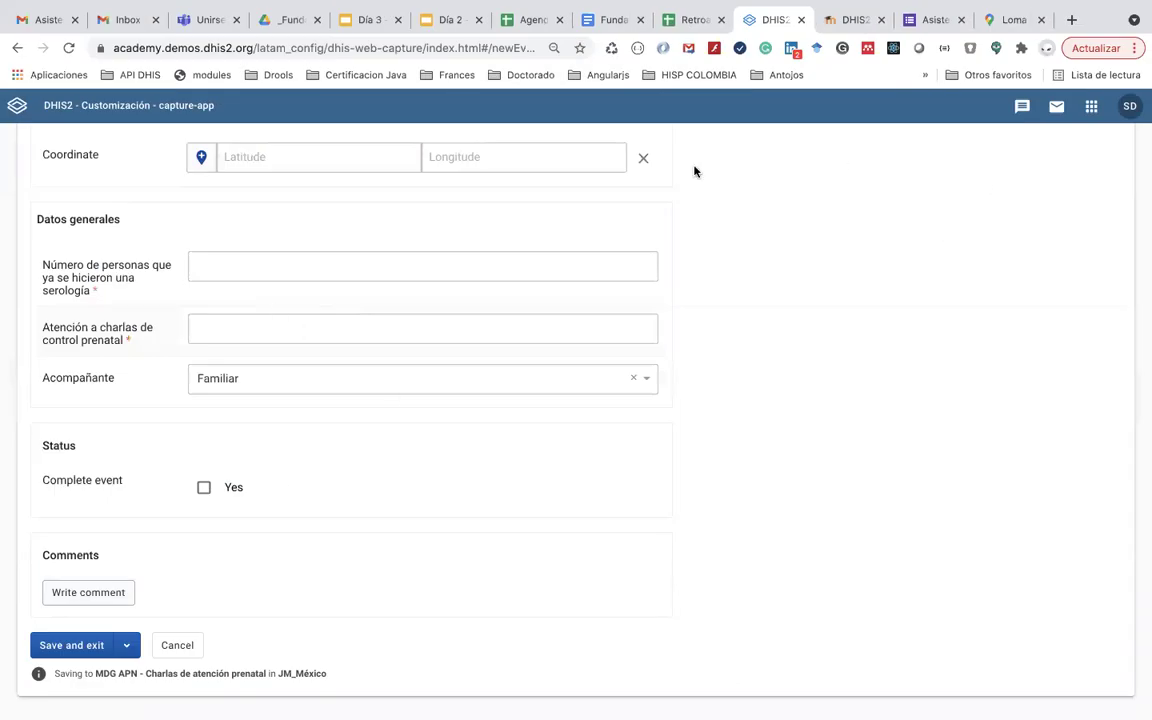
- Cancel the new event and discard its unsaved changes
scroll(393, 301, "up", 5)
scroll(201, 530, "down", 5)
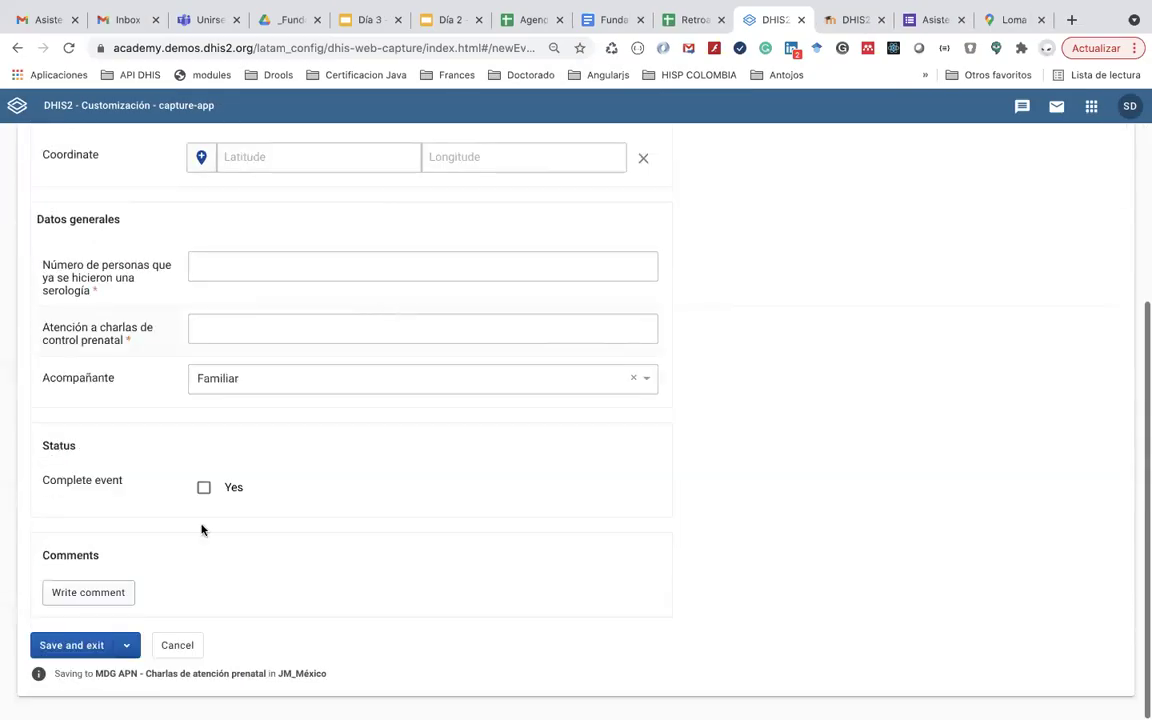
left_click(180, 646)
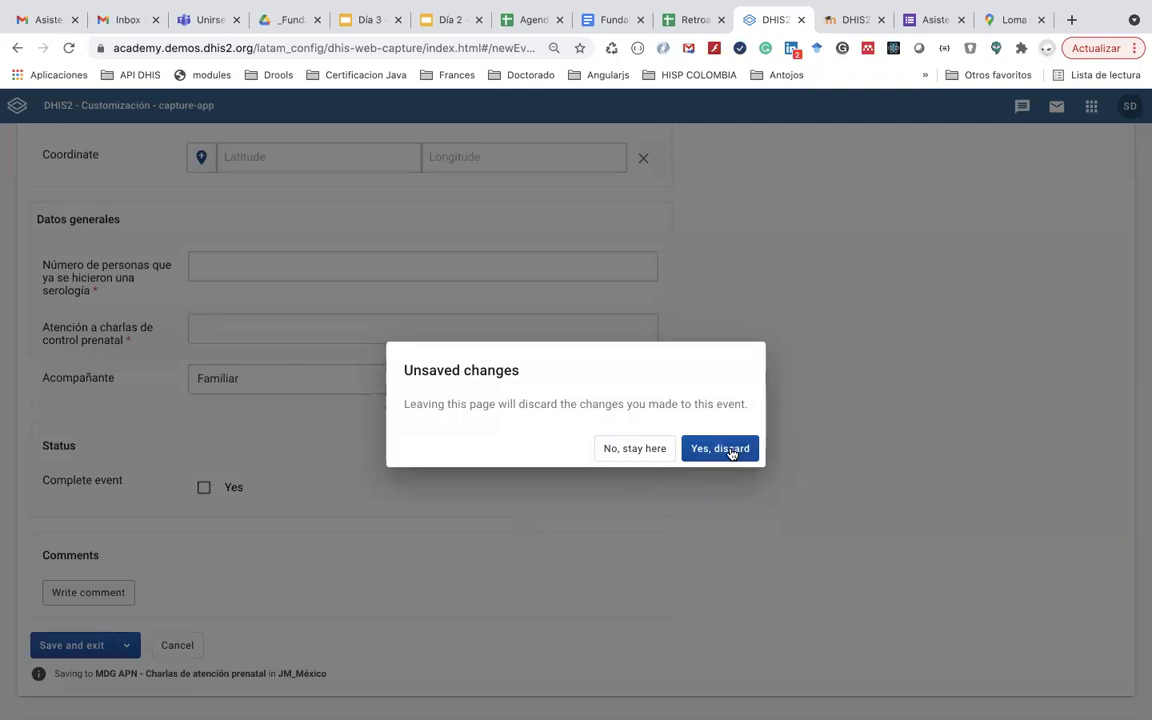
left_click(733, 450)
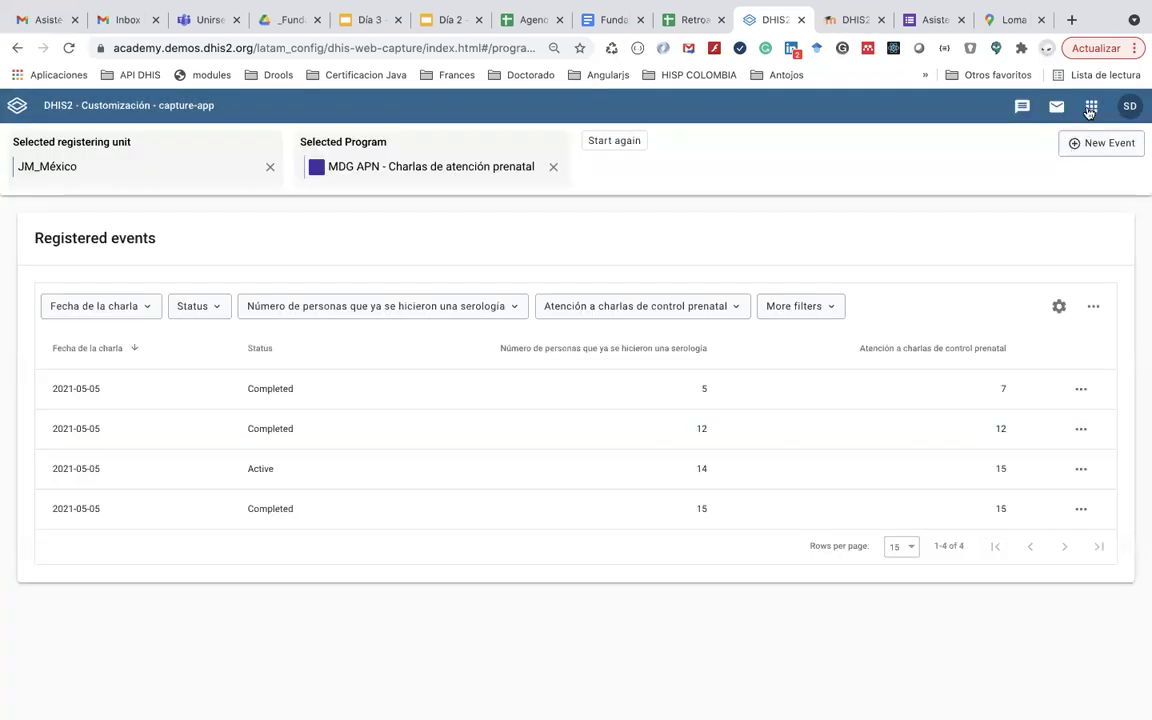
- Open the Maintenance app through the apps search
left_click(1089, 108)
type("pro")
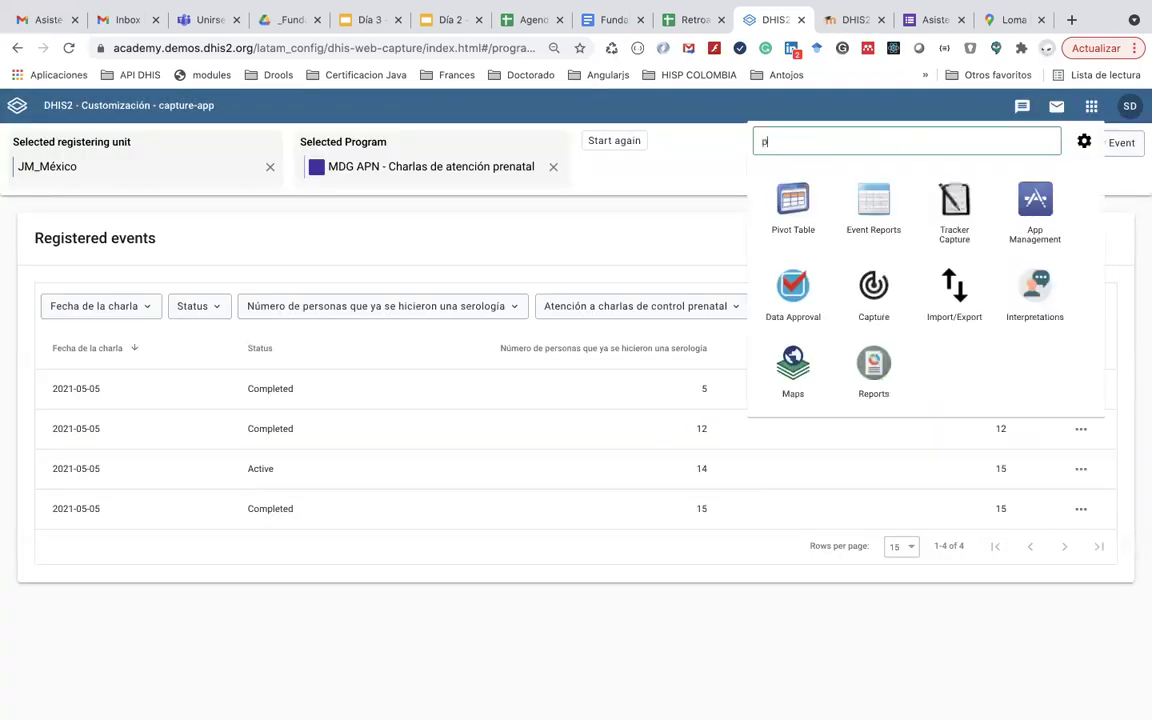
key("BackSpace")
key("BackSpace")
key("BackSpace")
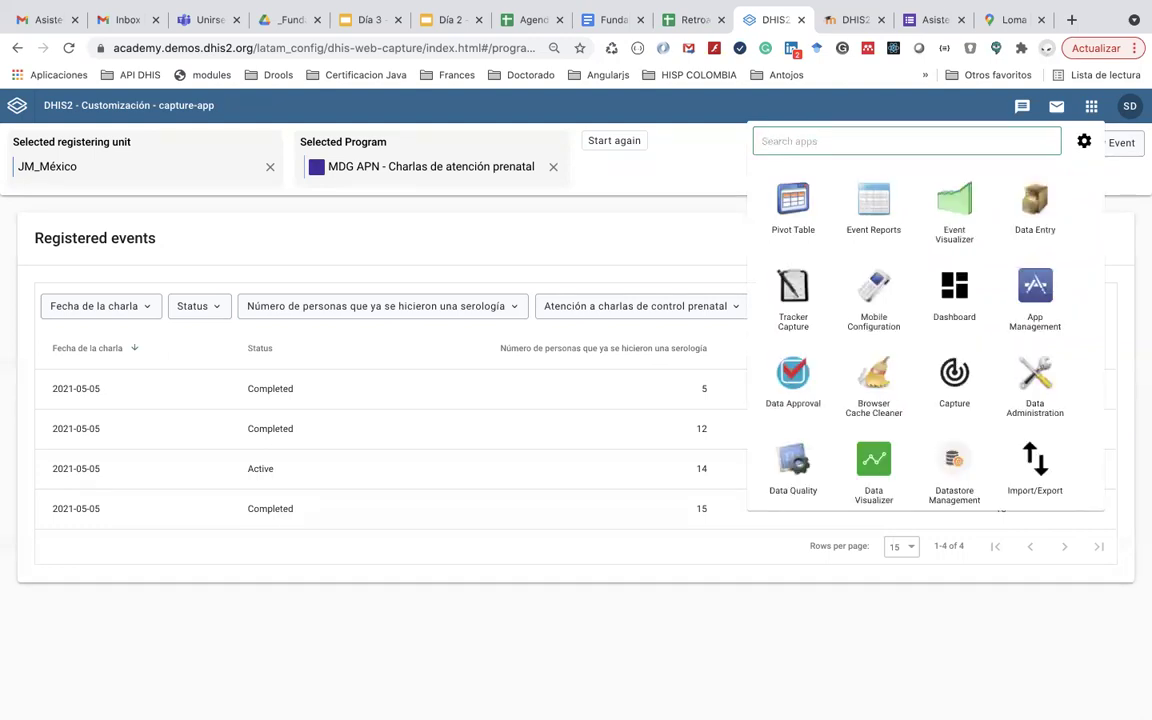
type("min")
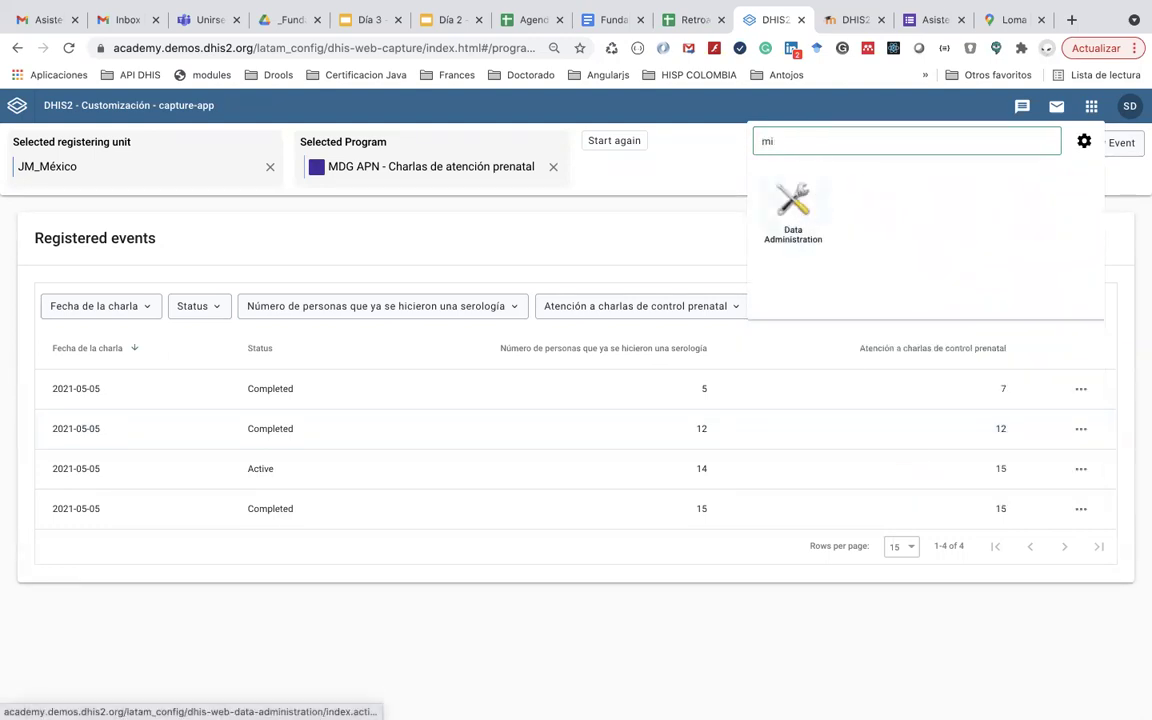
key("BackSpace")
type("a")
left_click(956, 204)
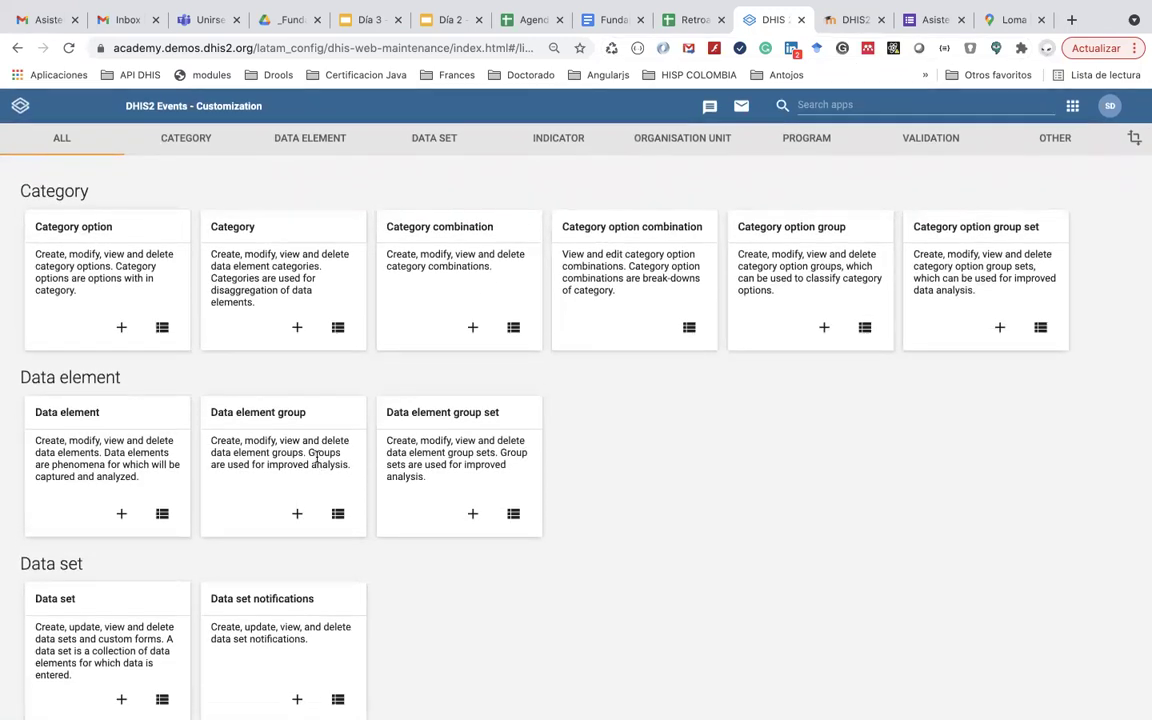
- Search Program management for the participant's program with 'Jere'
left_click(806, 143)
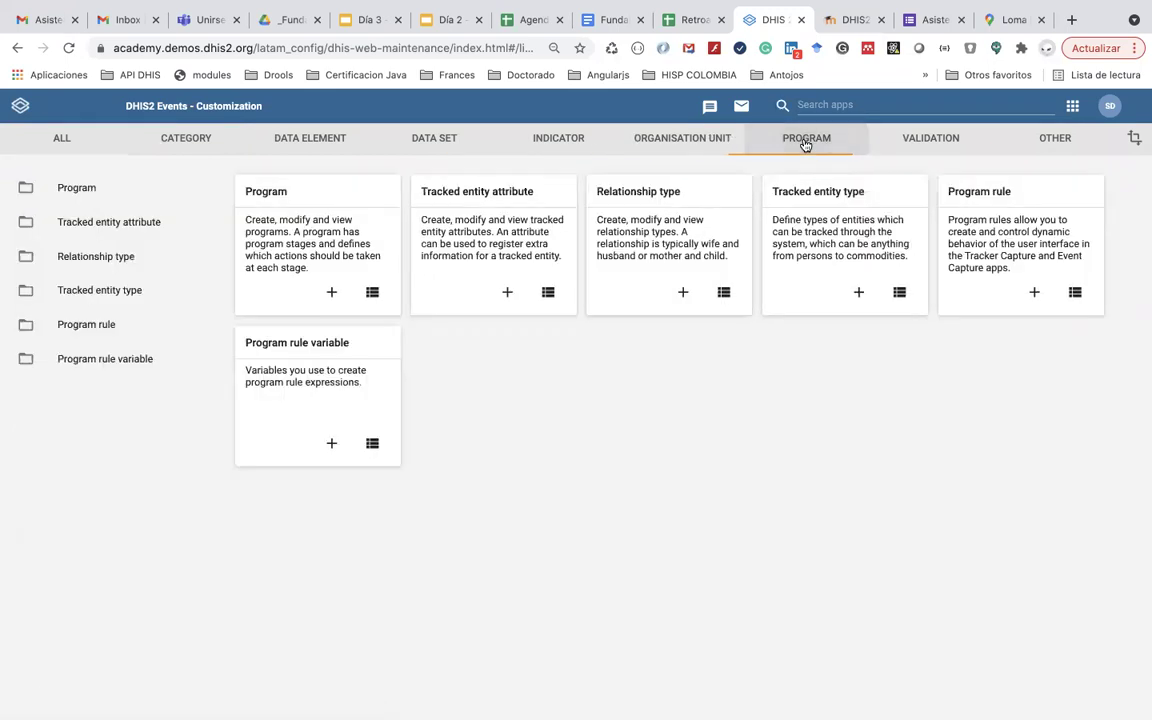
left_click(286, 187)
left_click(276, 250)
type("Jere")
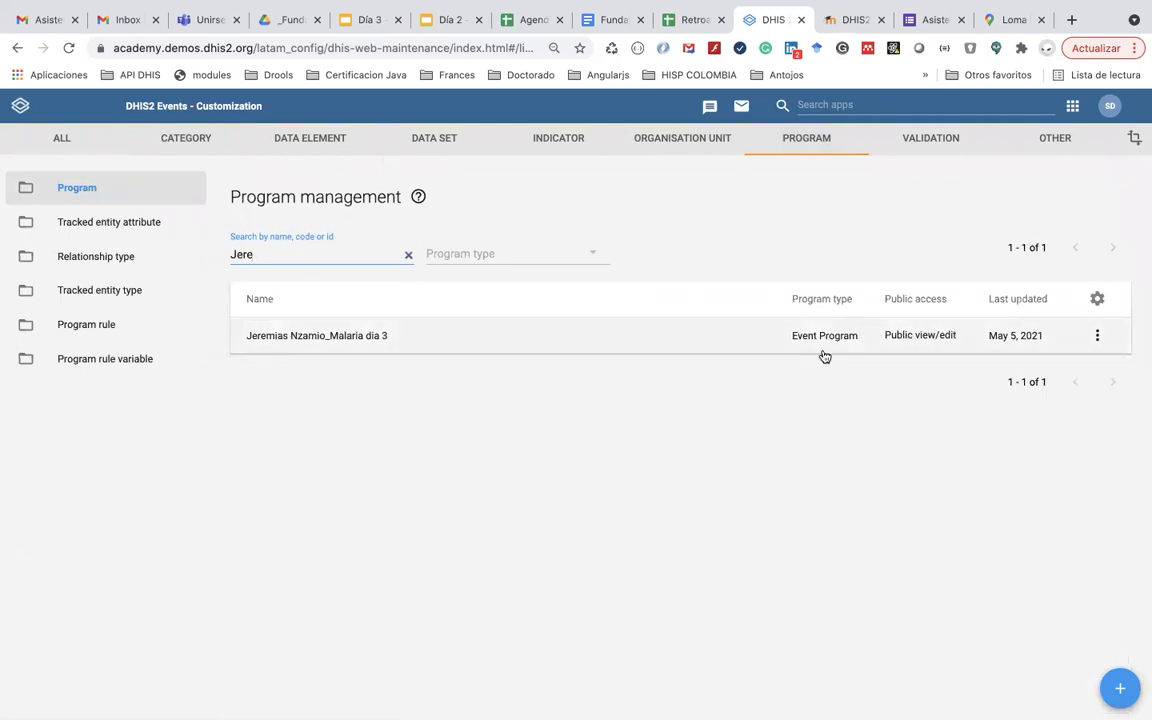
- Open the found program's sharing settings, enter 'je' under Add users, then close the dialog
left_click(1095, 336)
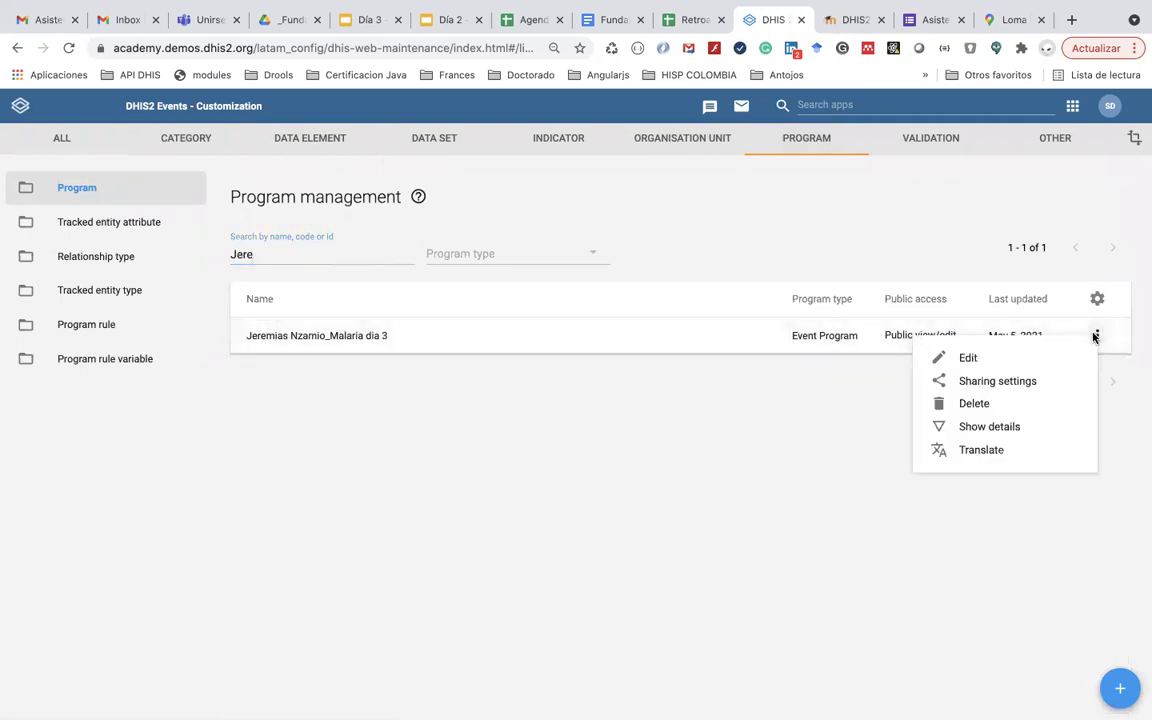
left_click(1018, 380)
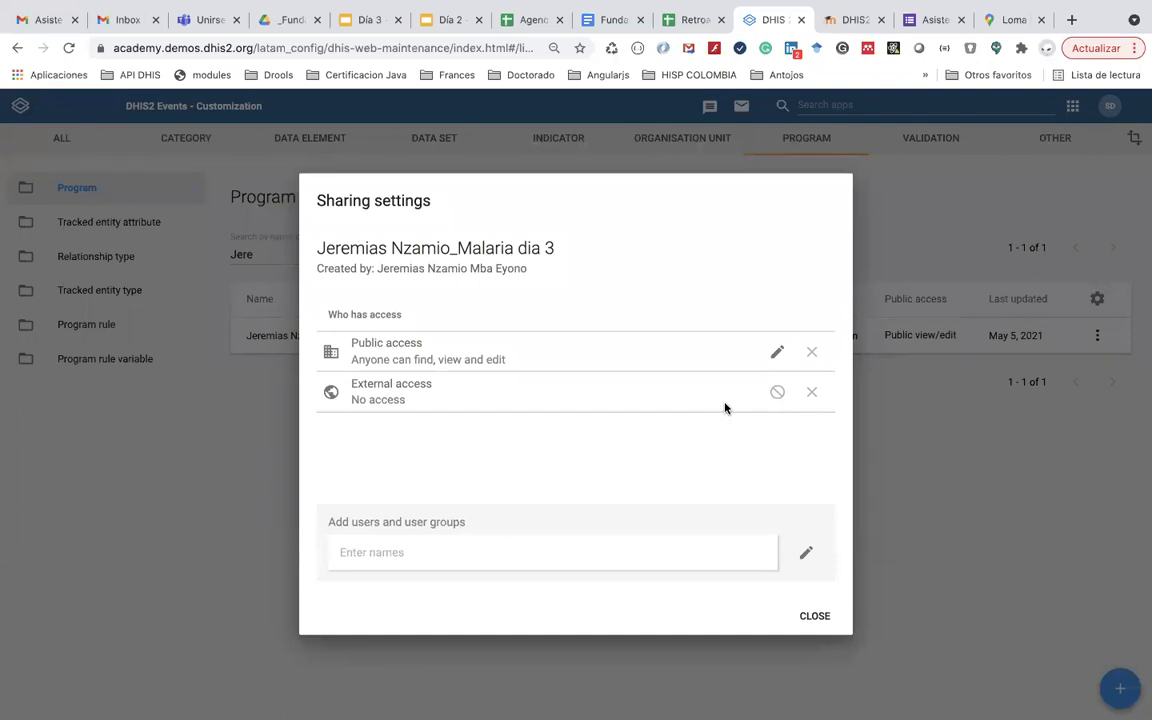
key("super+Tab")
key("super+Tab")
type("je")
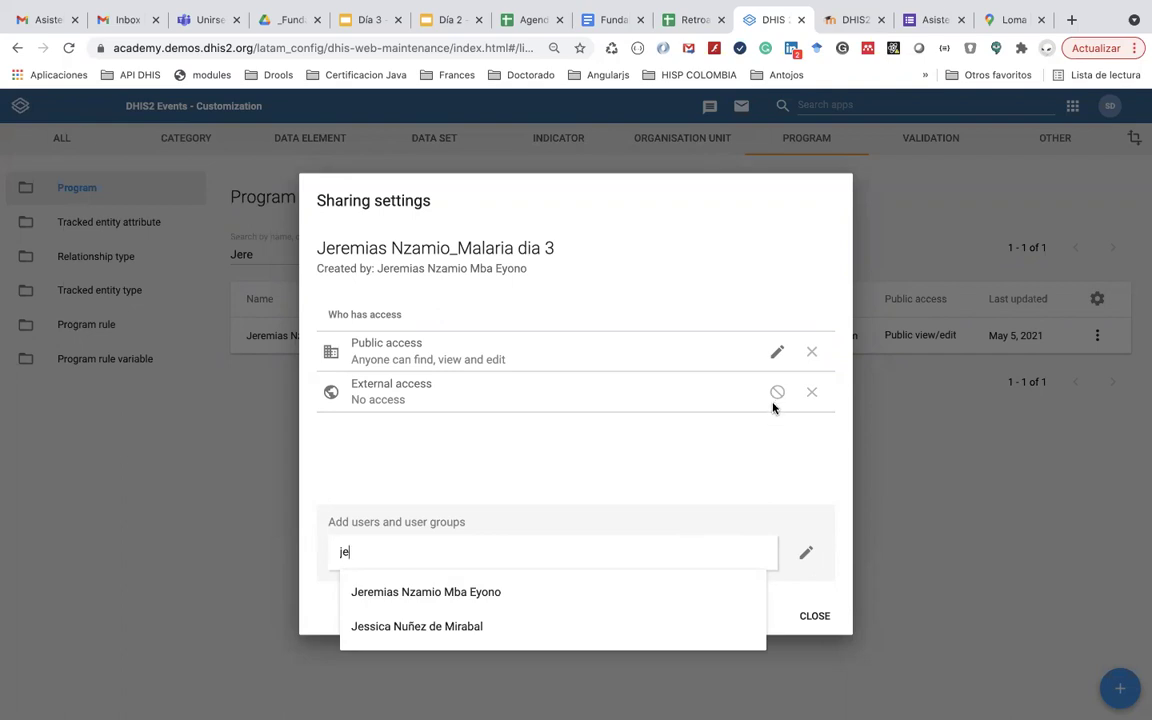
left_click(818, 616)
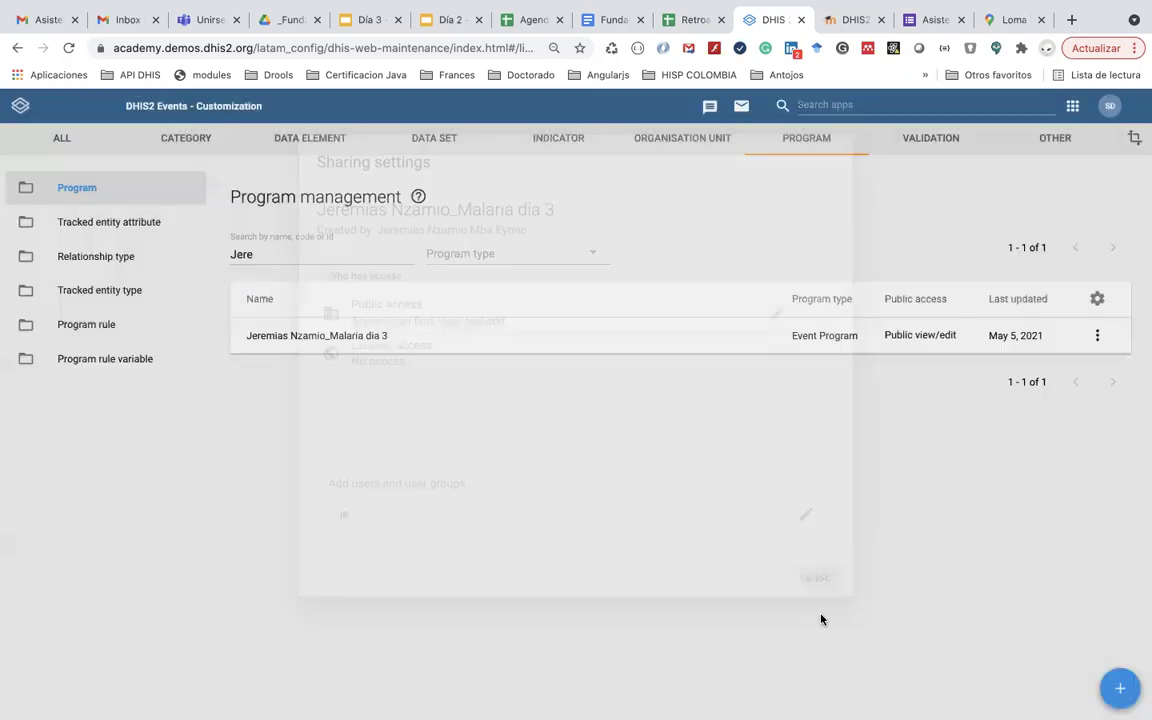
- Review both image.png screenshots in Slack's preview, then return to the DHIS2 program list
key("super+Tab")
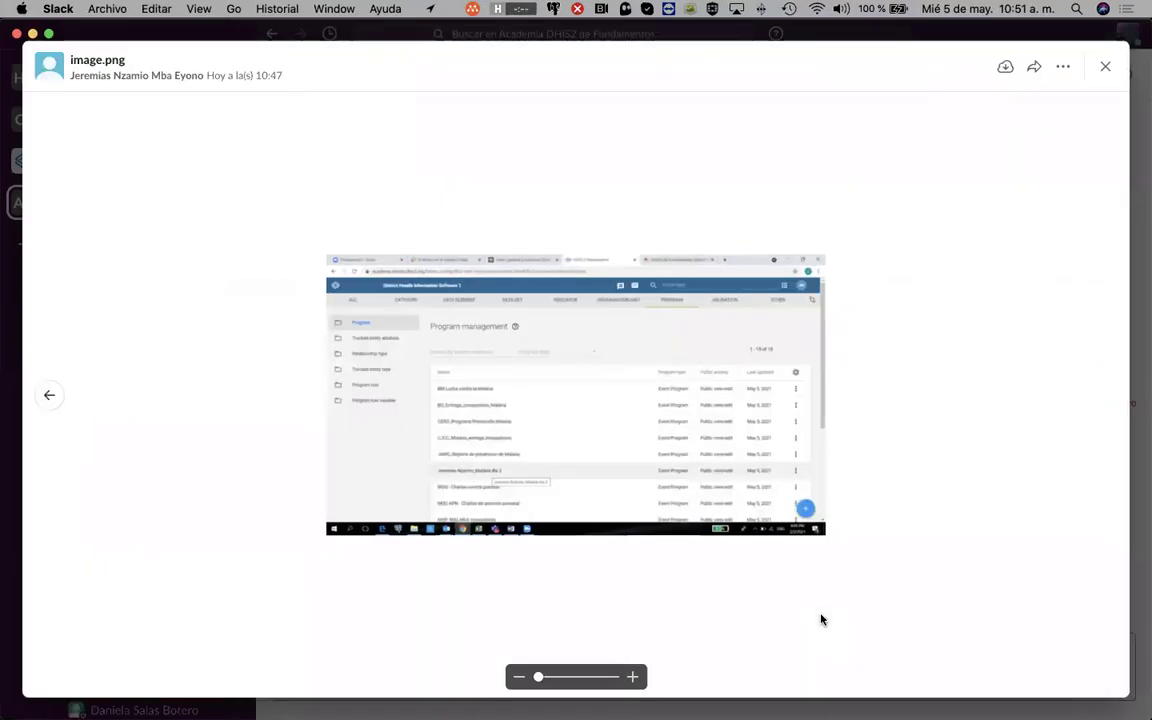
key("Escape")
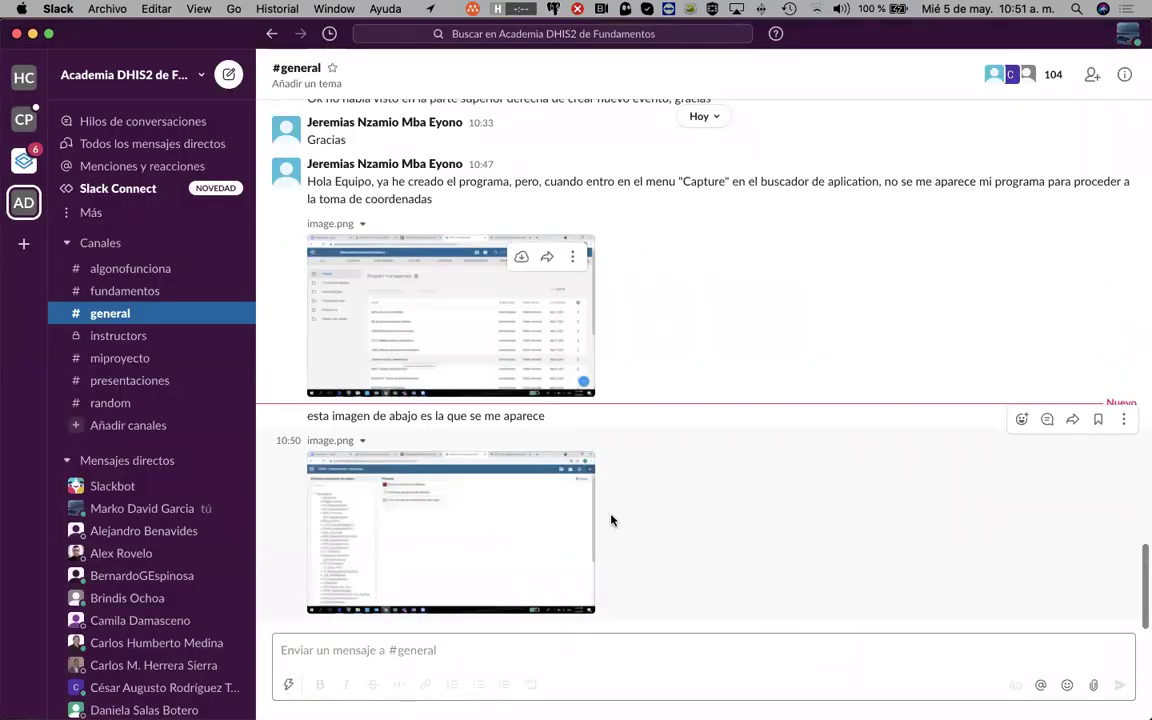
left_click(489, 540)
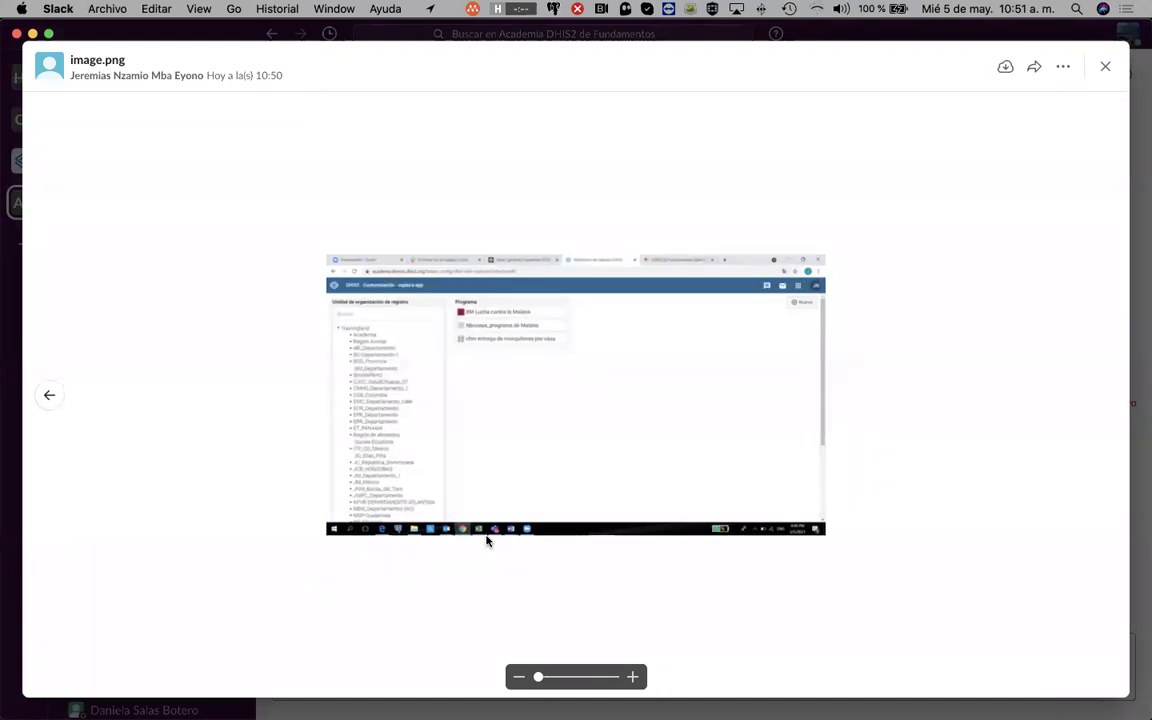
key("Escape")
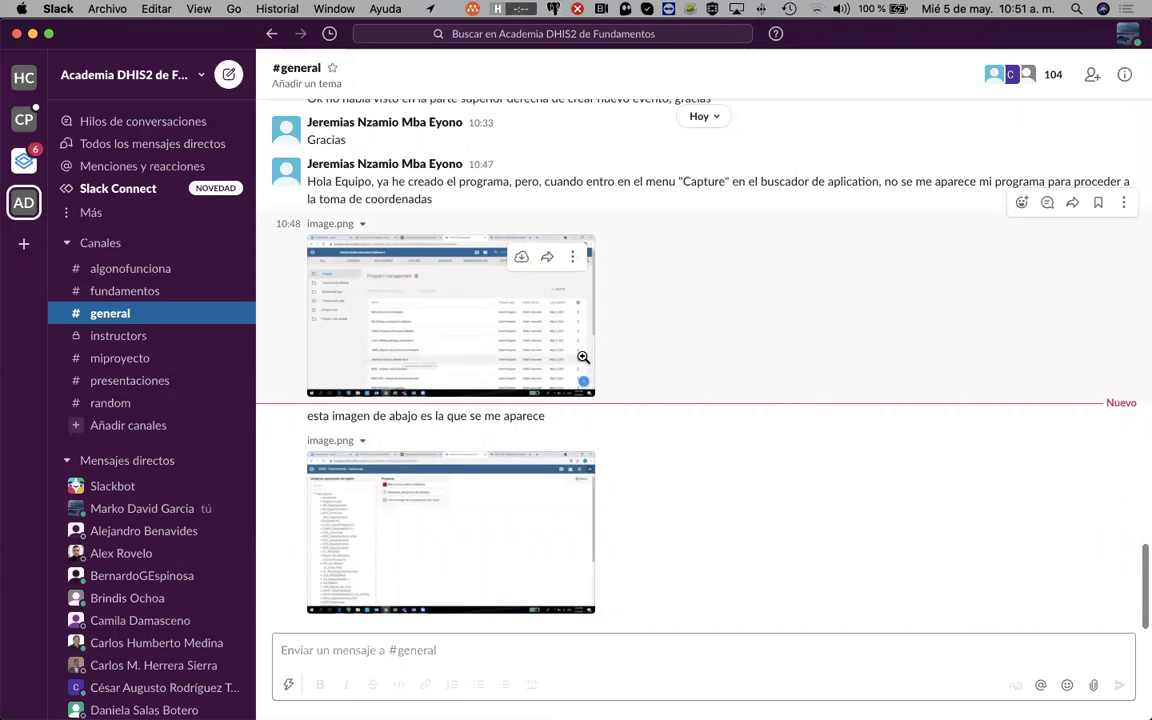
key("super+Tab")
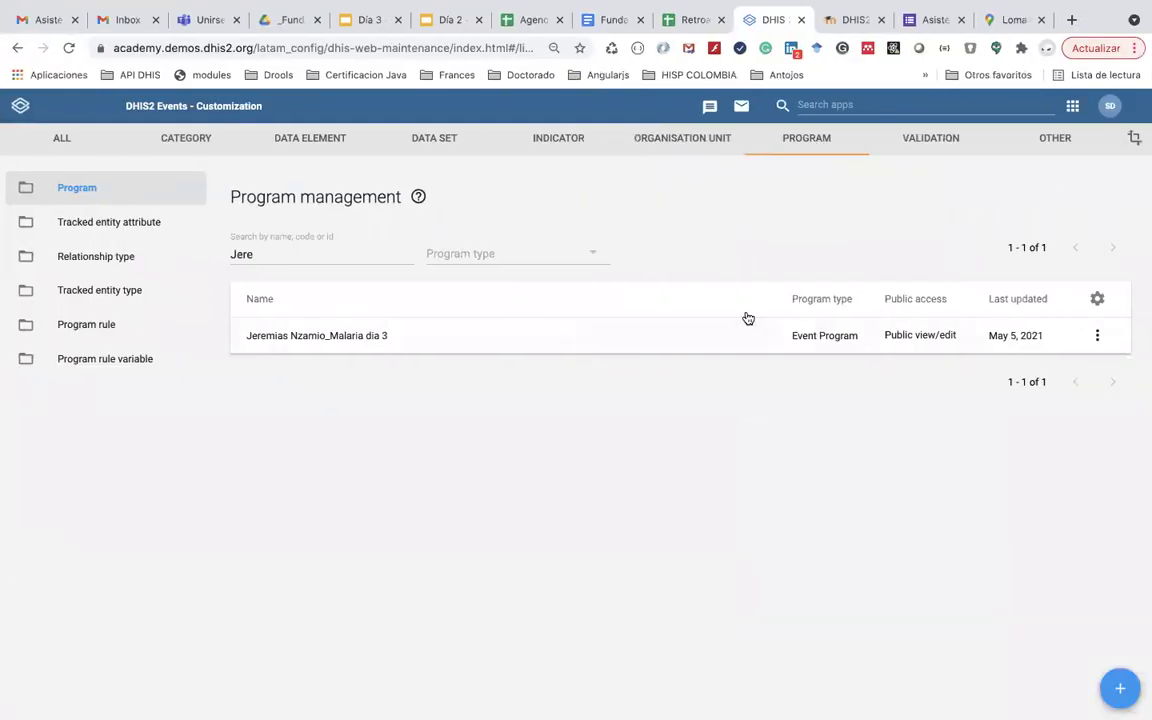
- Check the Malaria dia 3 program's sharing settings, searching users for 'jere', then close without changes
left_click(1096, 338)
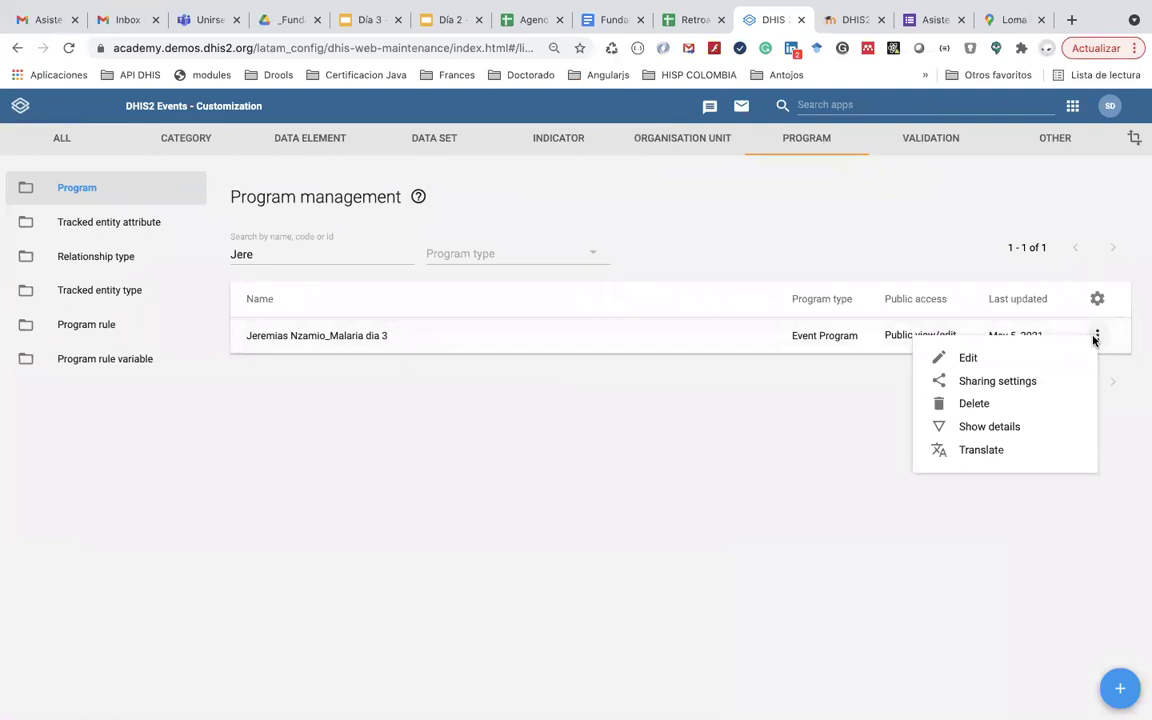
left_click(1019, 385)
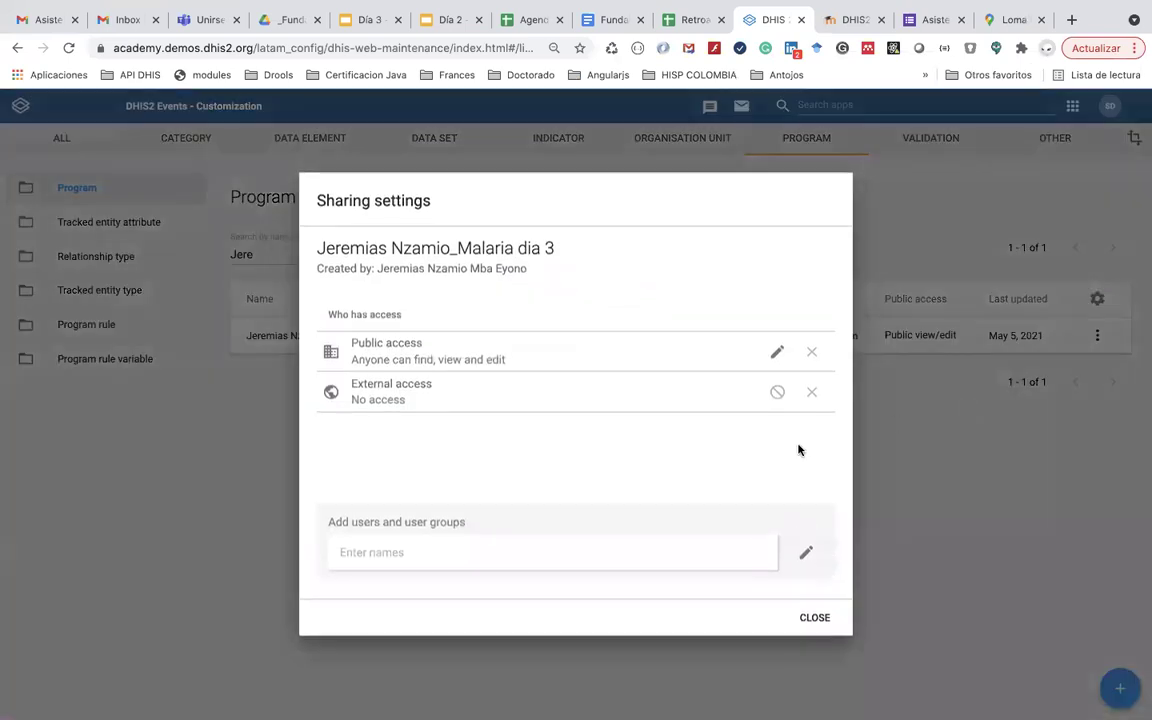
left_click(489, 541)
type("jere")
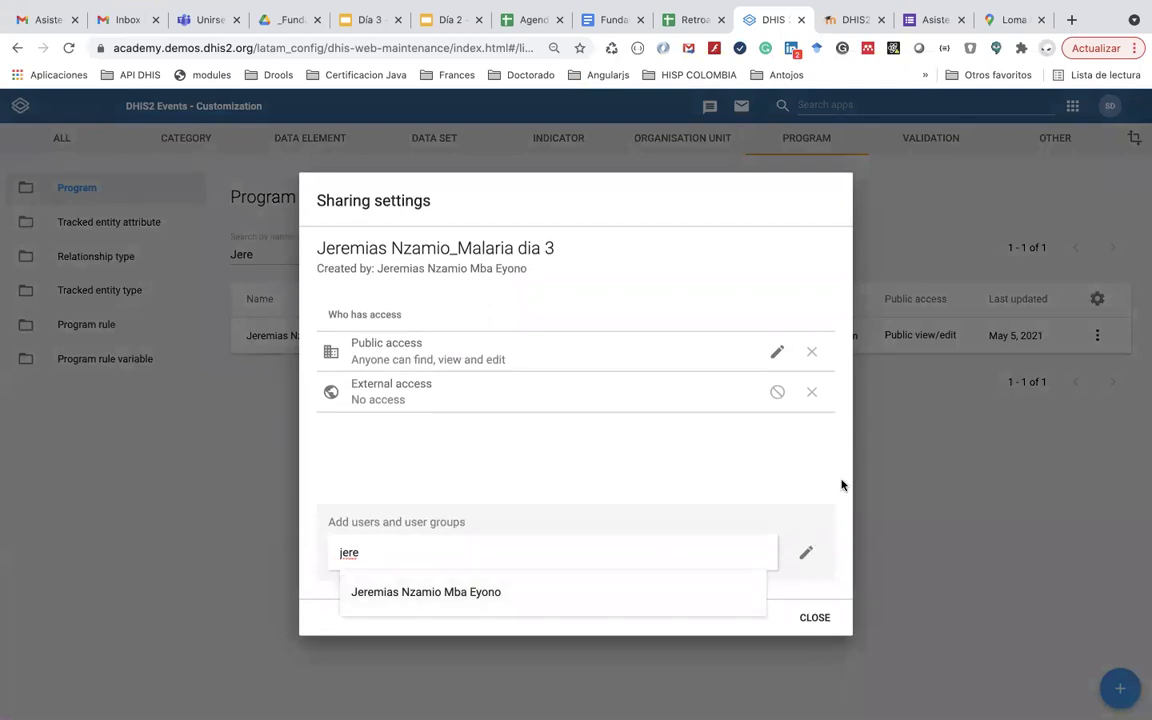
left_click(808, 617)
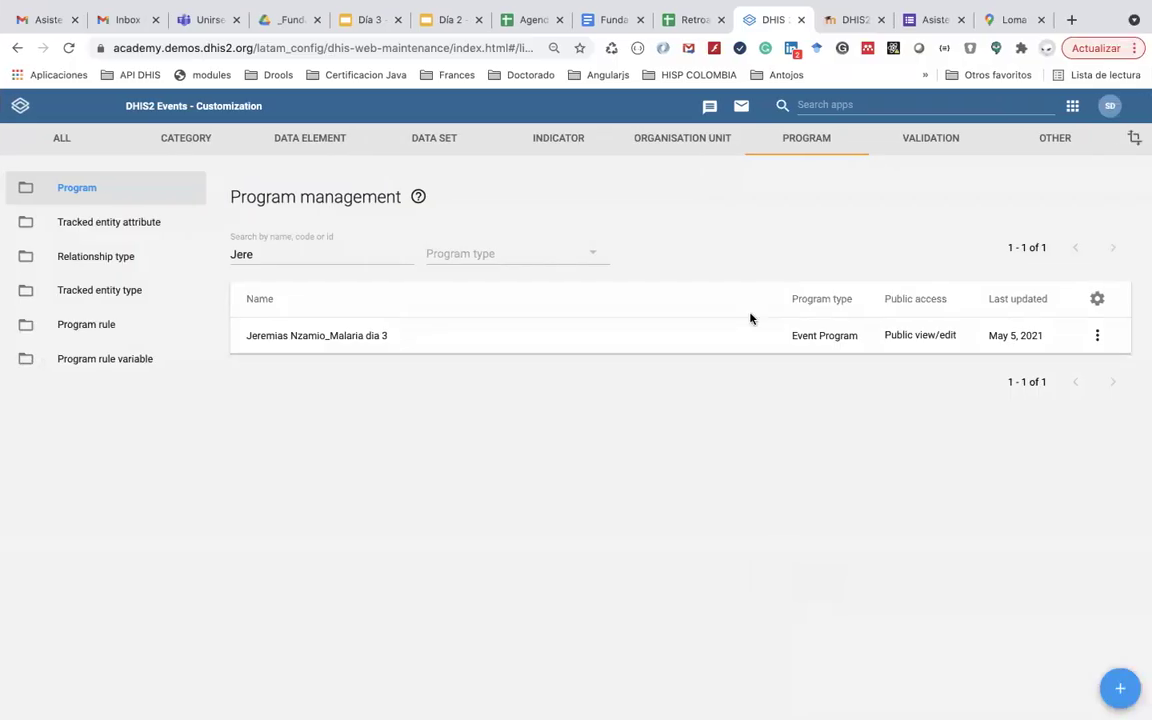
- Open the Malaria dia 3 event program for editing and switch to Slack
left_click(1097, 335)
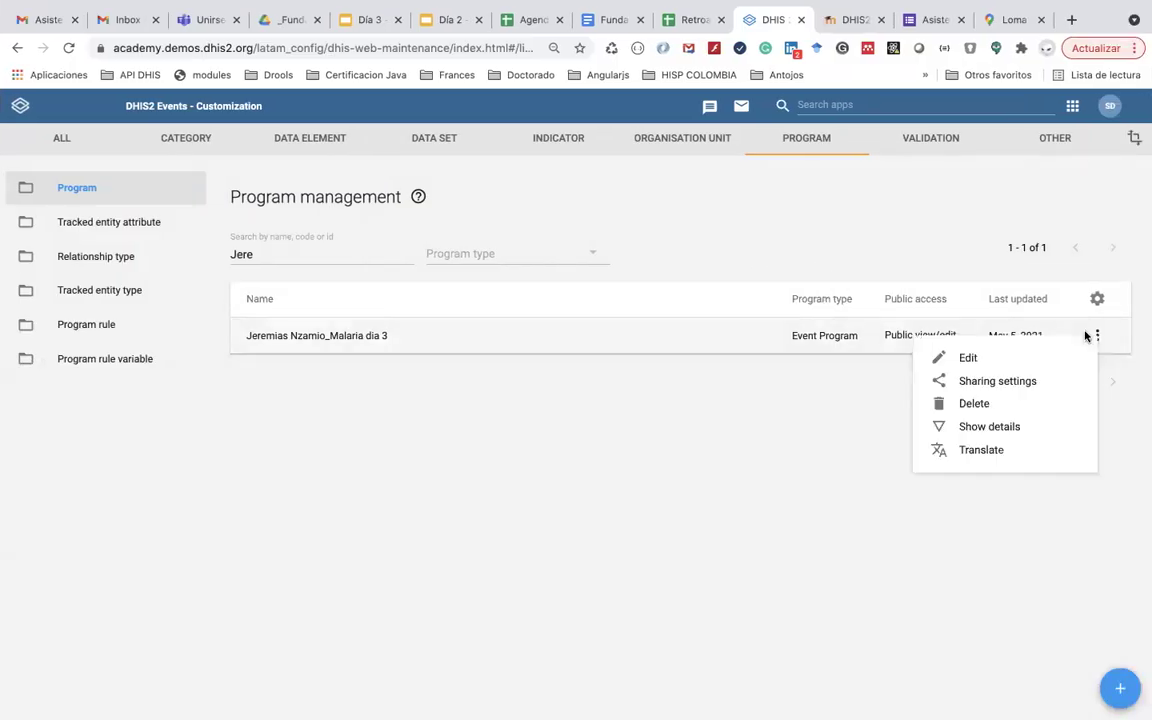
left_click(1020, 365)
key("super+Tab")
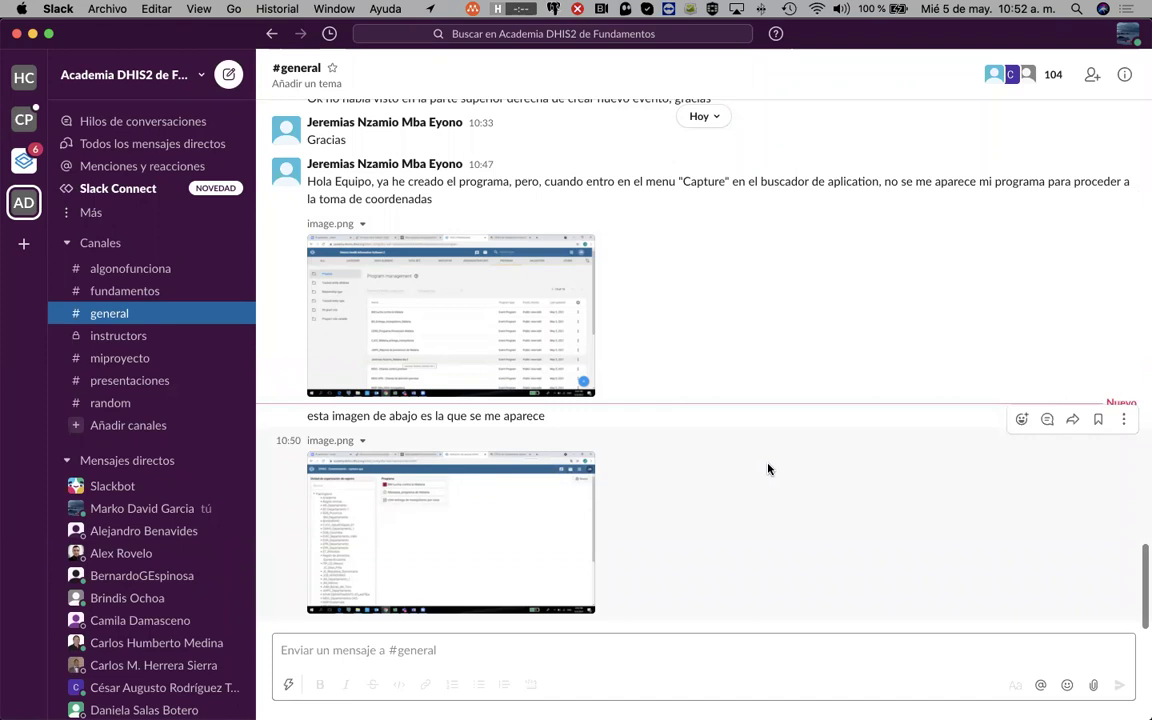
- Return from Slack to the Malaria dia 3 Event Program editor in Chrome
key("super+Tab")
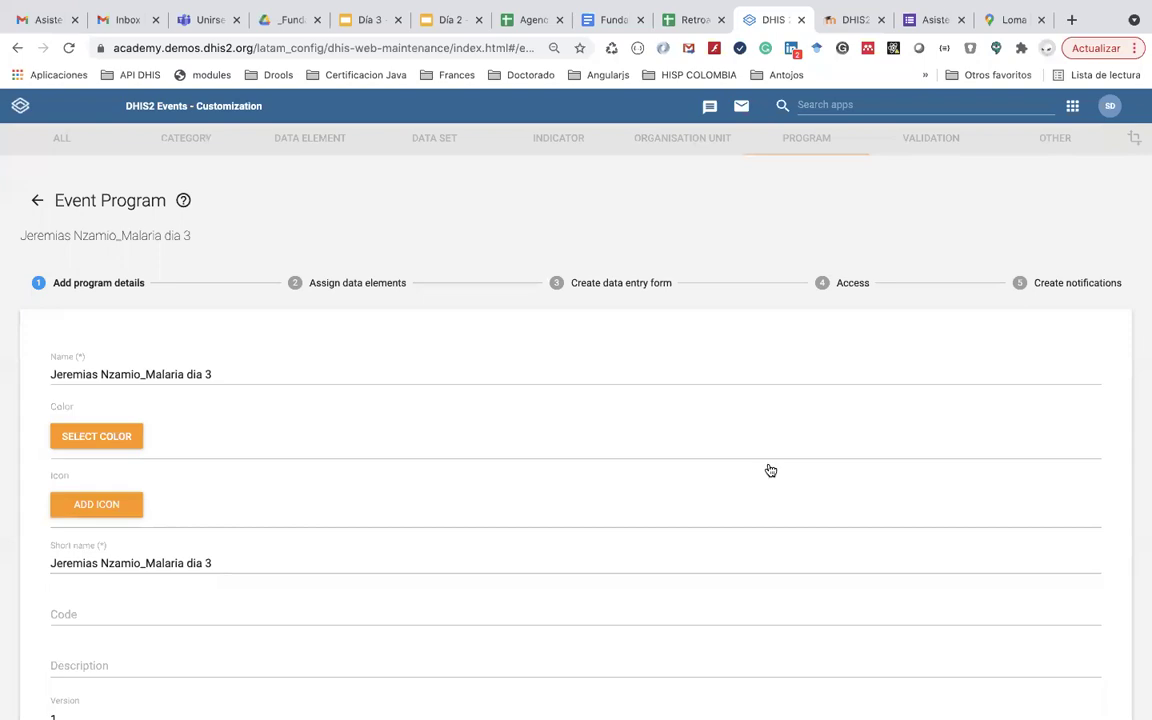
key("super+Tab")
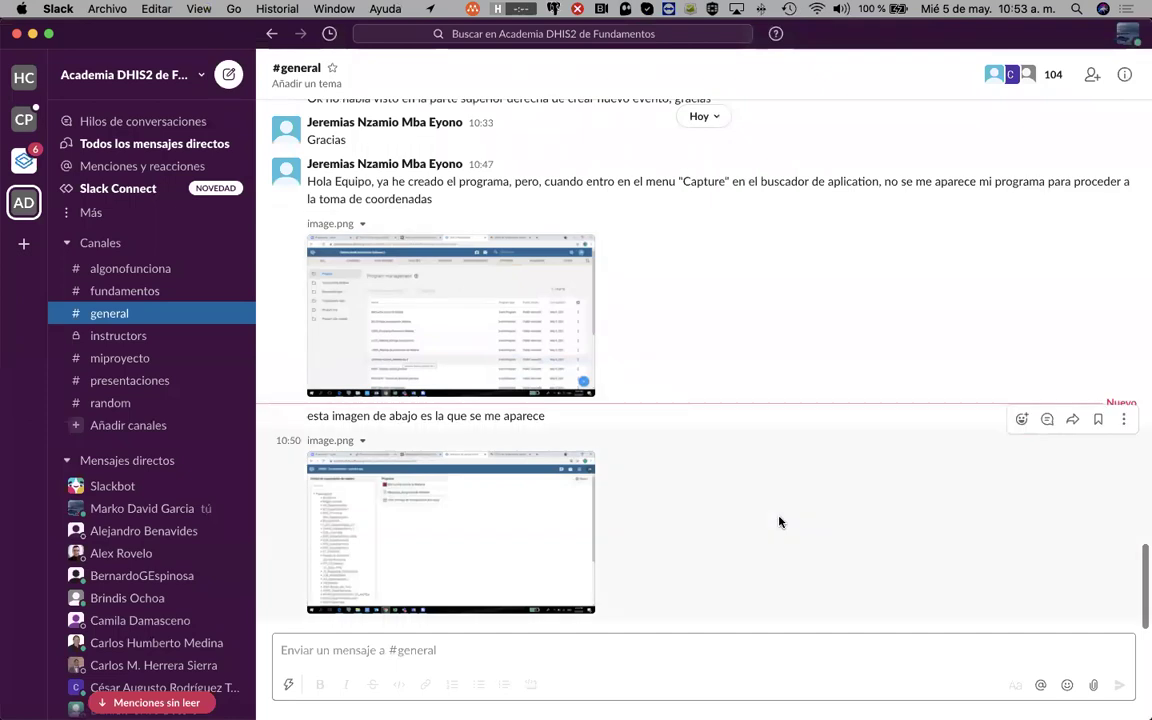
scroll(780, 521, "up", 3)
scroll(780, 521, "down", 3)
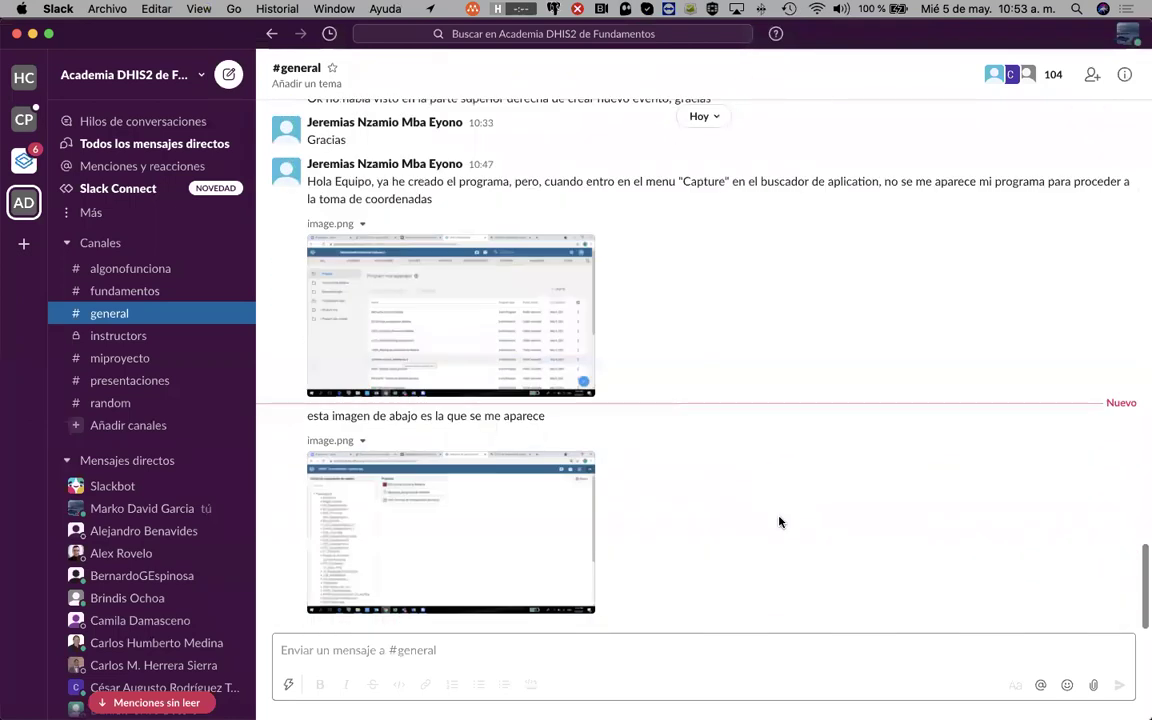
key("super+Tab")
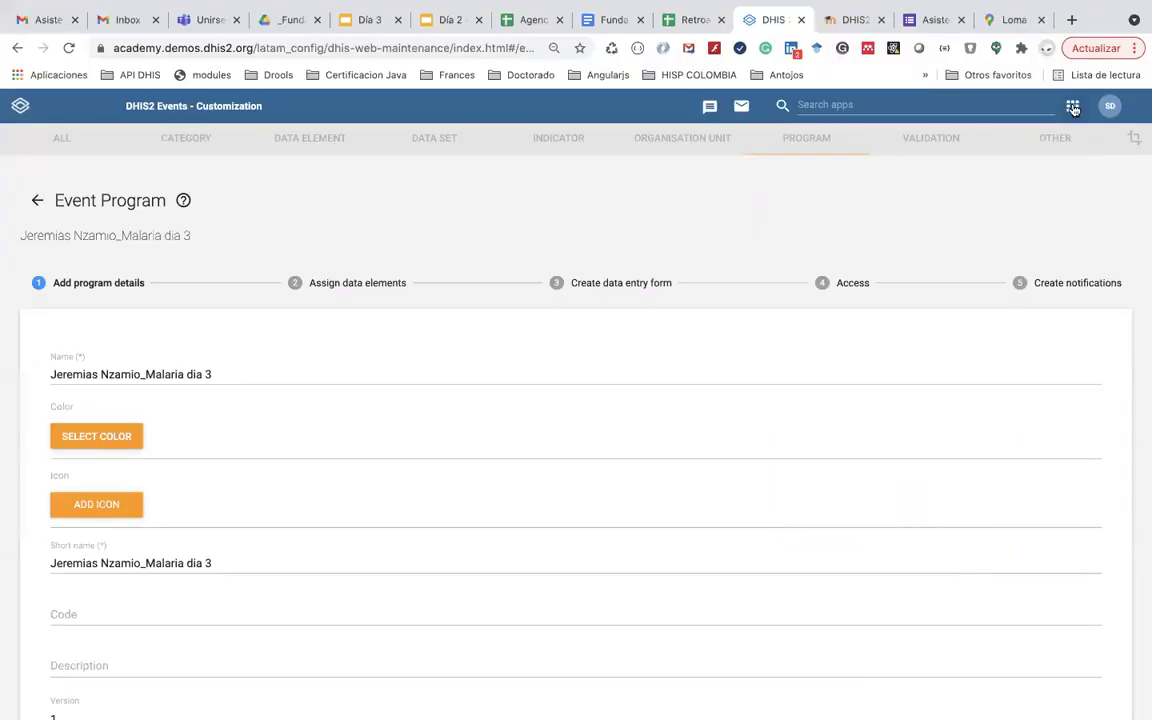
- Launch the Data Entry app and select JM_México under Trainingland
left_click(1073, 107)
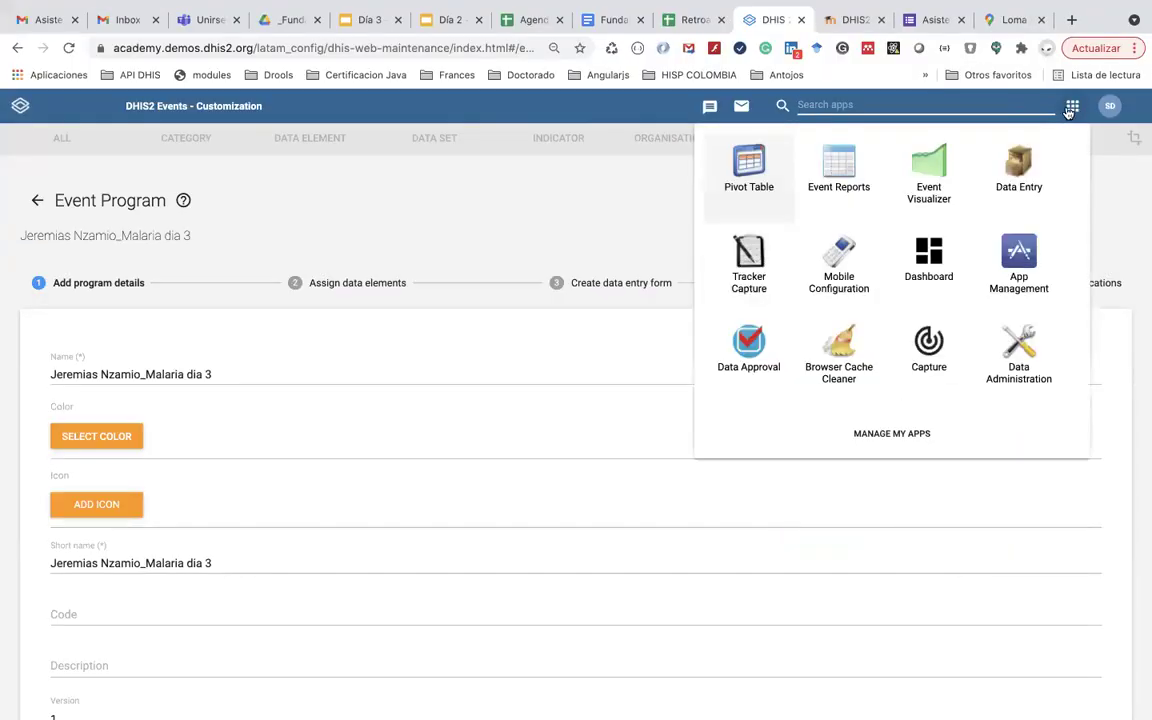
left_click(1023, 182)
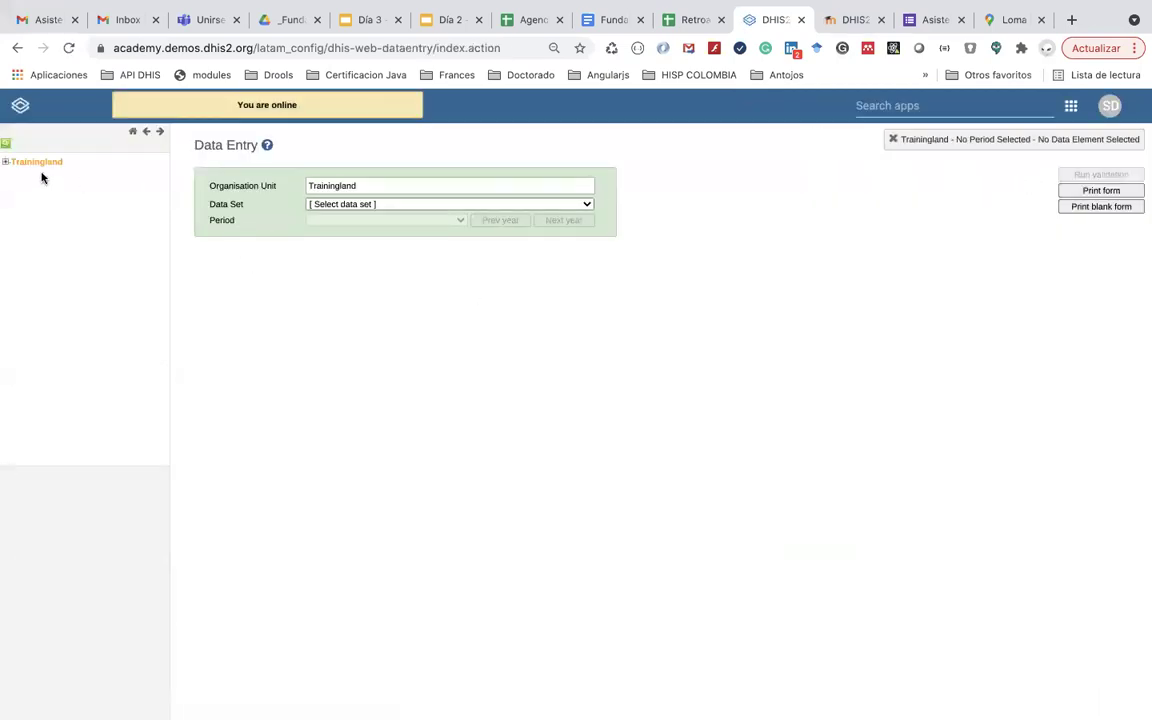
left_click(8, 162)
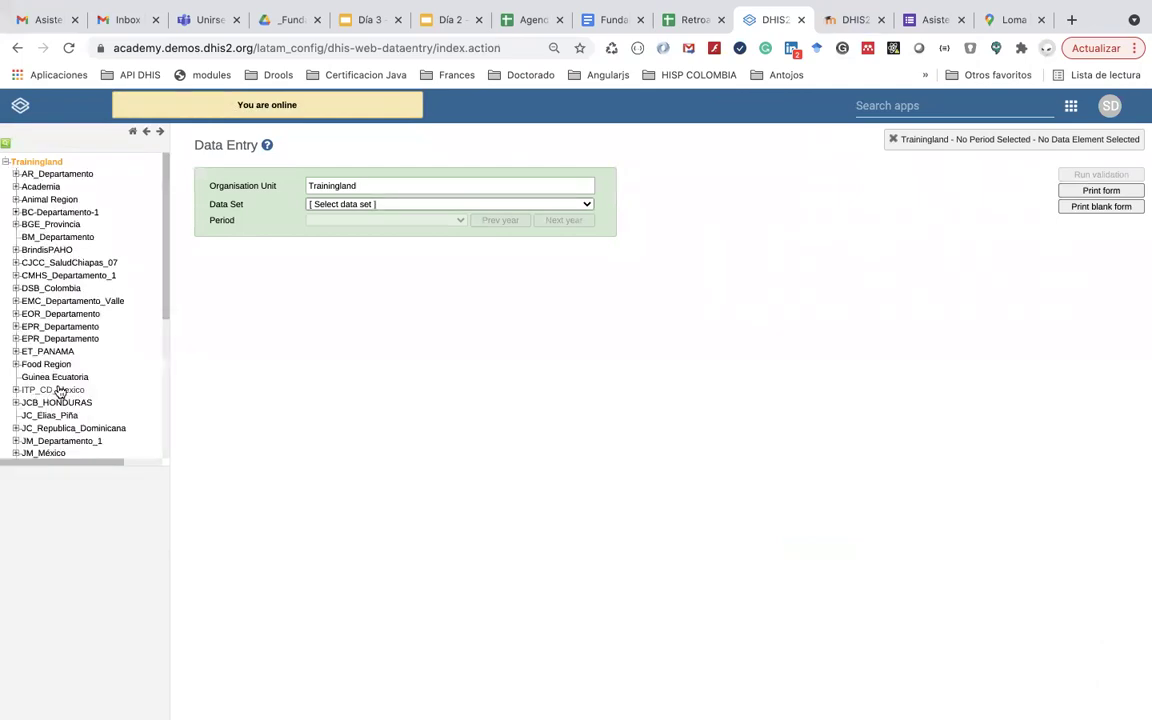
left_click(6, 162)
scroll(52, 330, "down", 1)
scroll(52, 327, "down", 1)
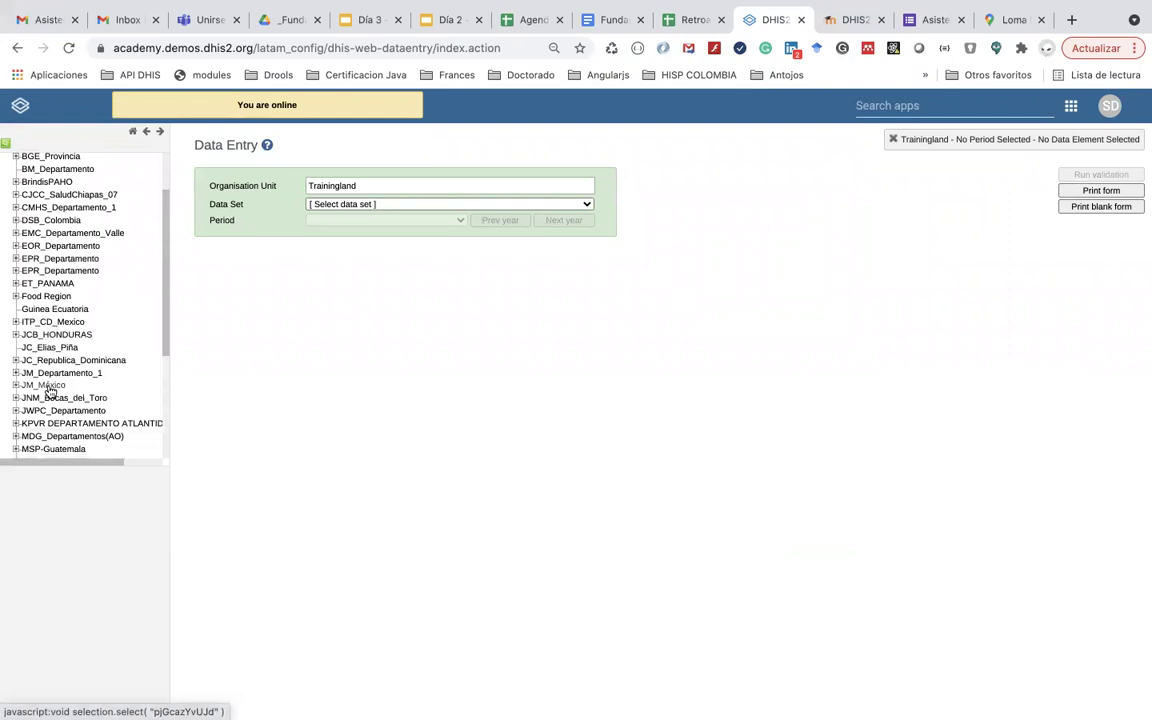
left_click(46, 386)
- Choose period 2021-05-04 to load the VIH form
left_click(382, 220)
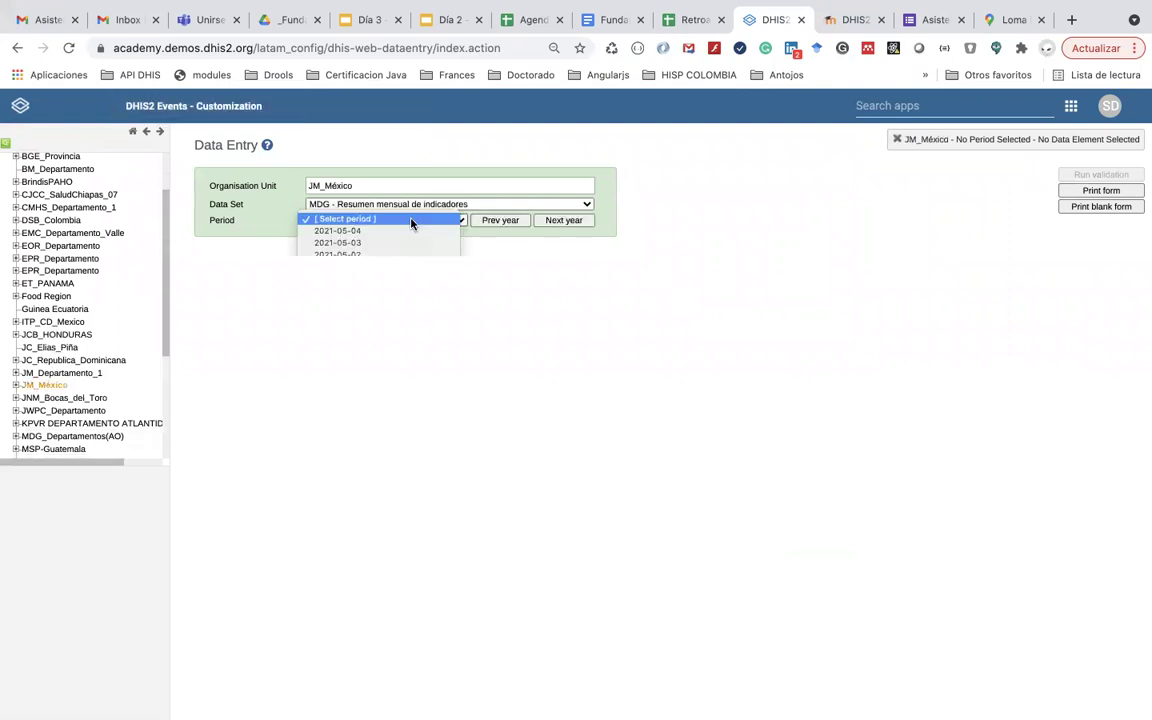
left_click(408, 231)
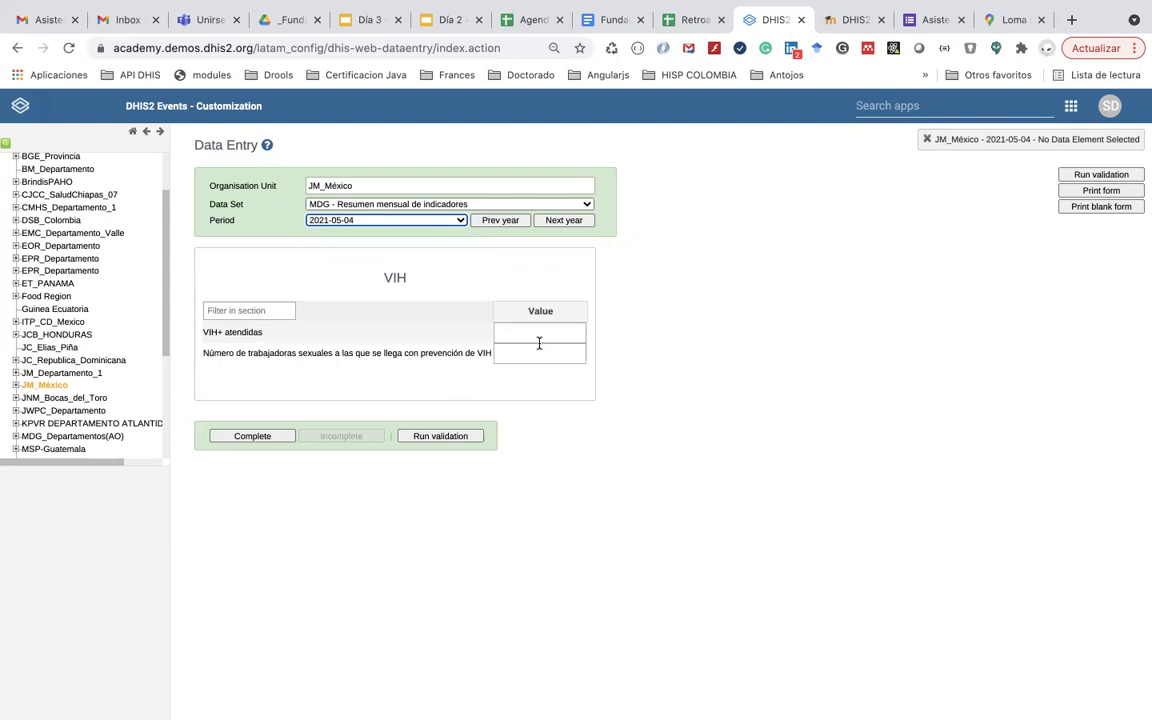
left_click(722, 294)
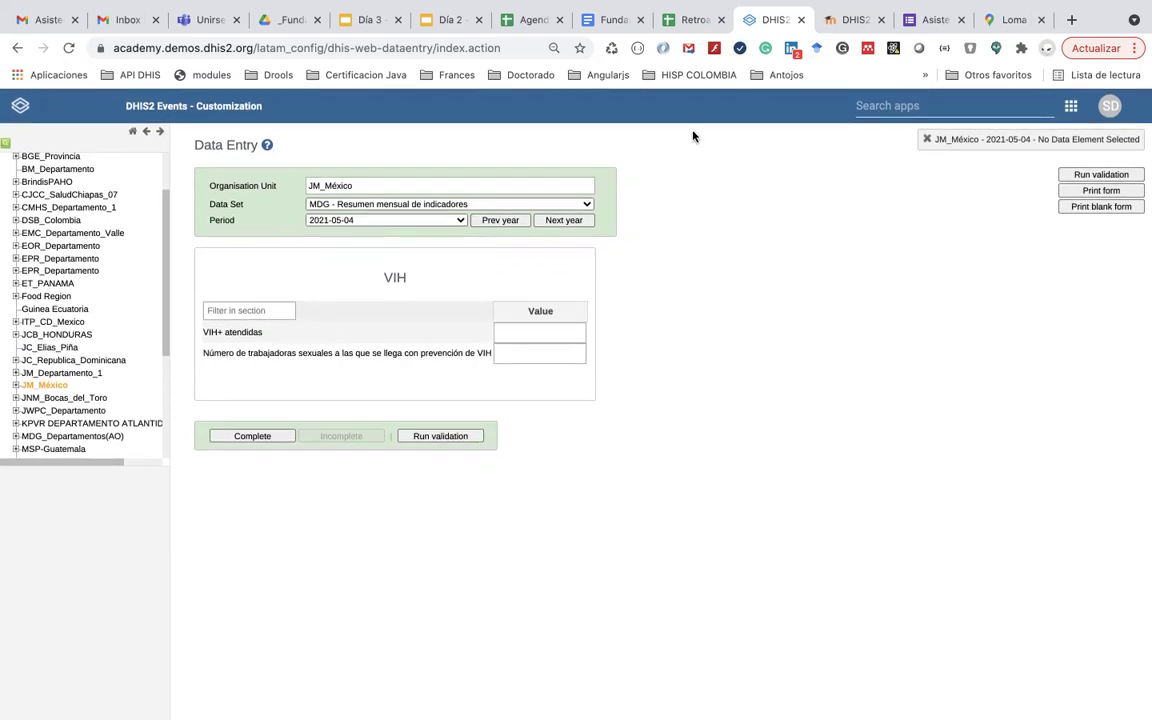
- Dismiss the DHIS2 apps list without opening an app, then switch to Slack
left_click(870, 112)
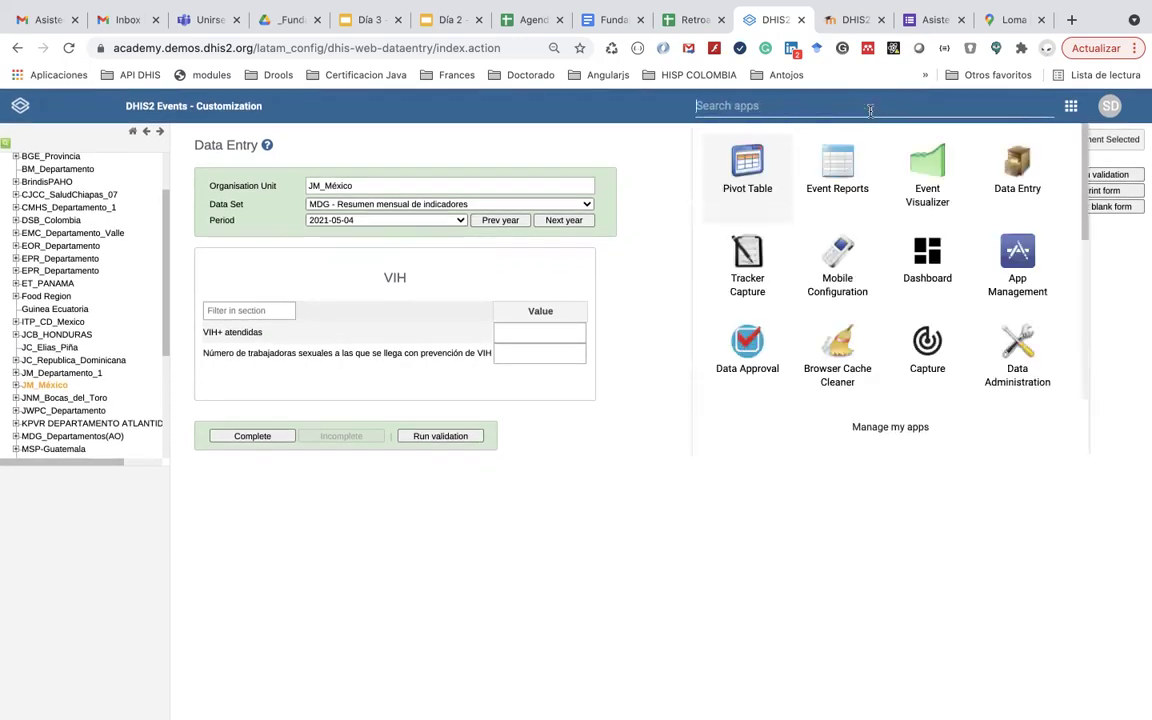
left_click(630, 429)
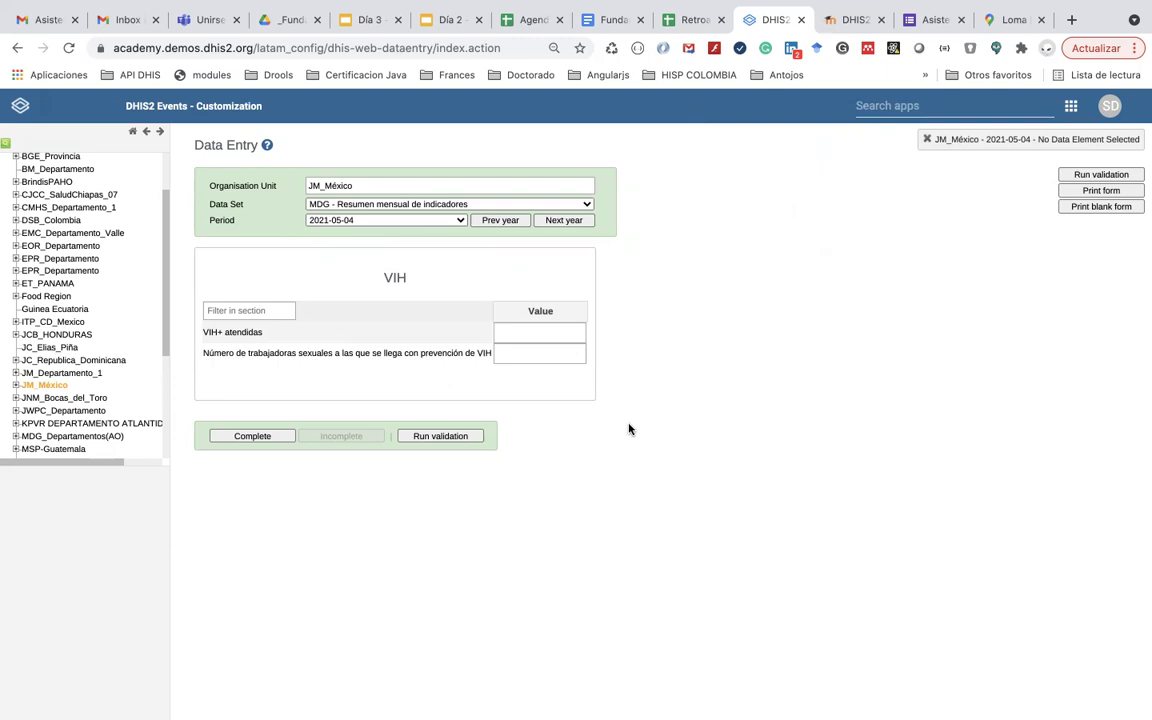
key("super+Tab")
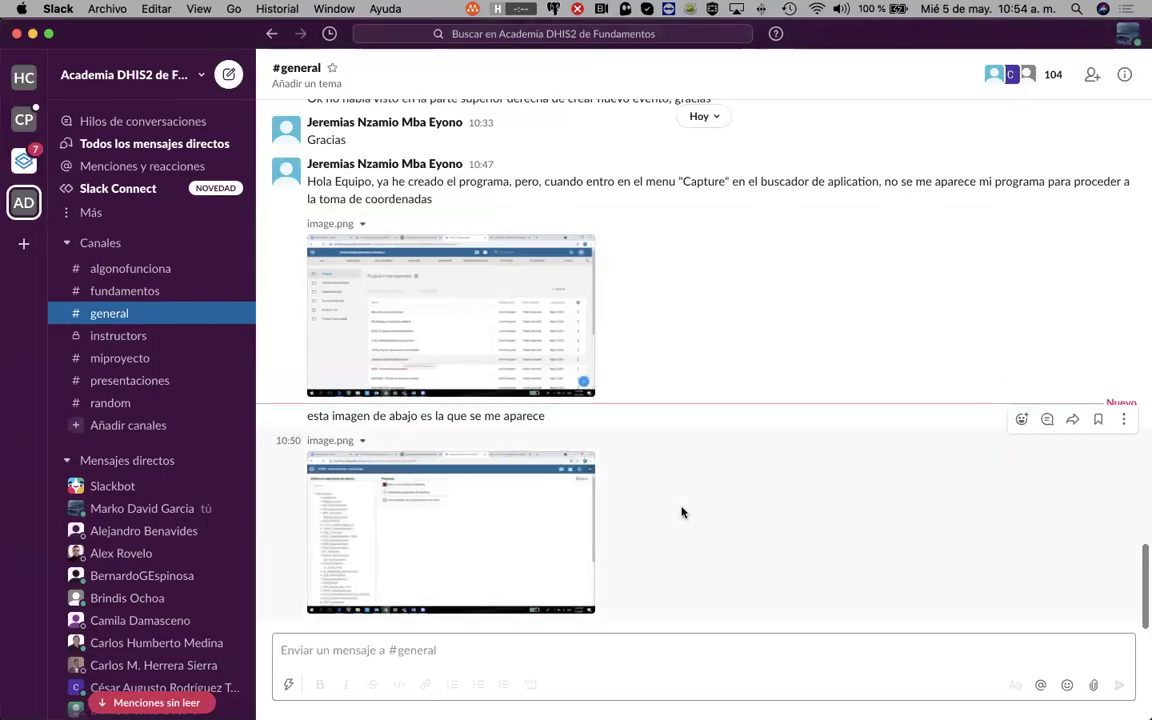
- Scroll #general, toggle between Slack and Data Entry, then bring up the Día 3 slides tab
scroll(681, 512, "up", 3)
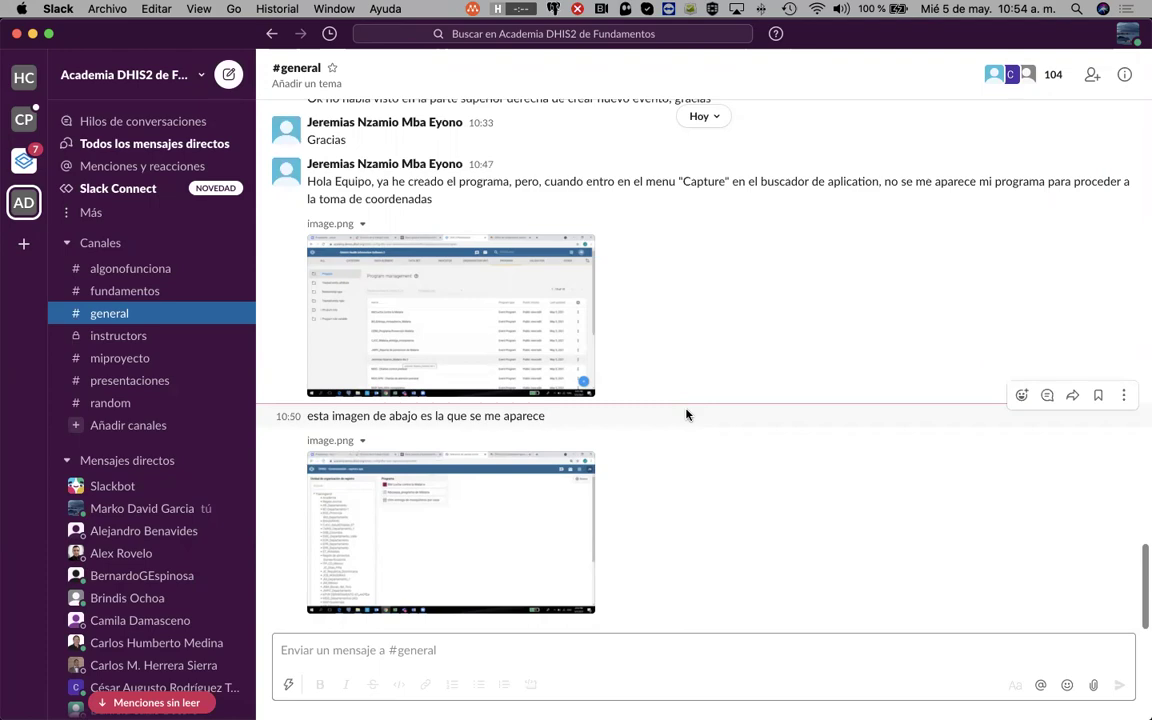
key("super+Tab")
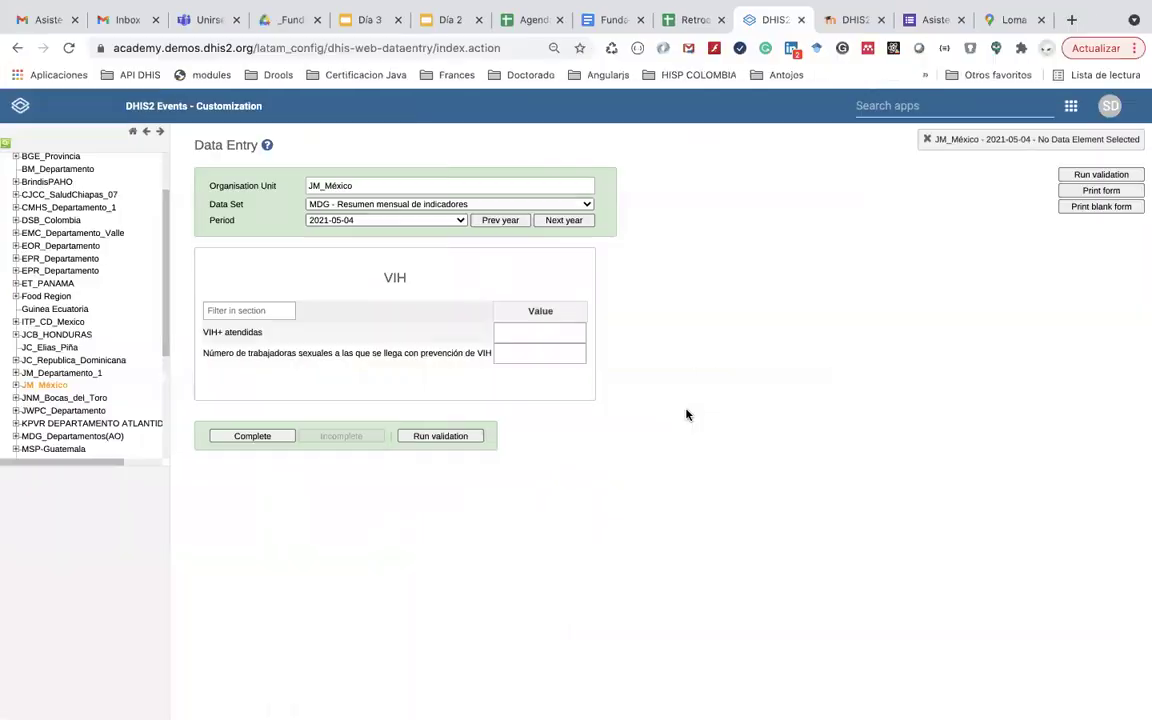
key("super+Tab")
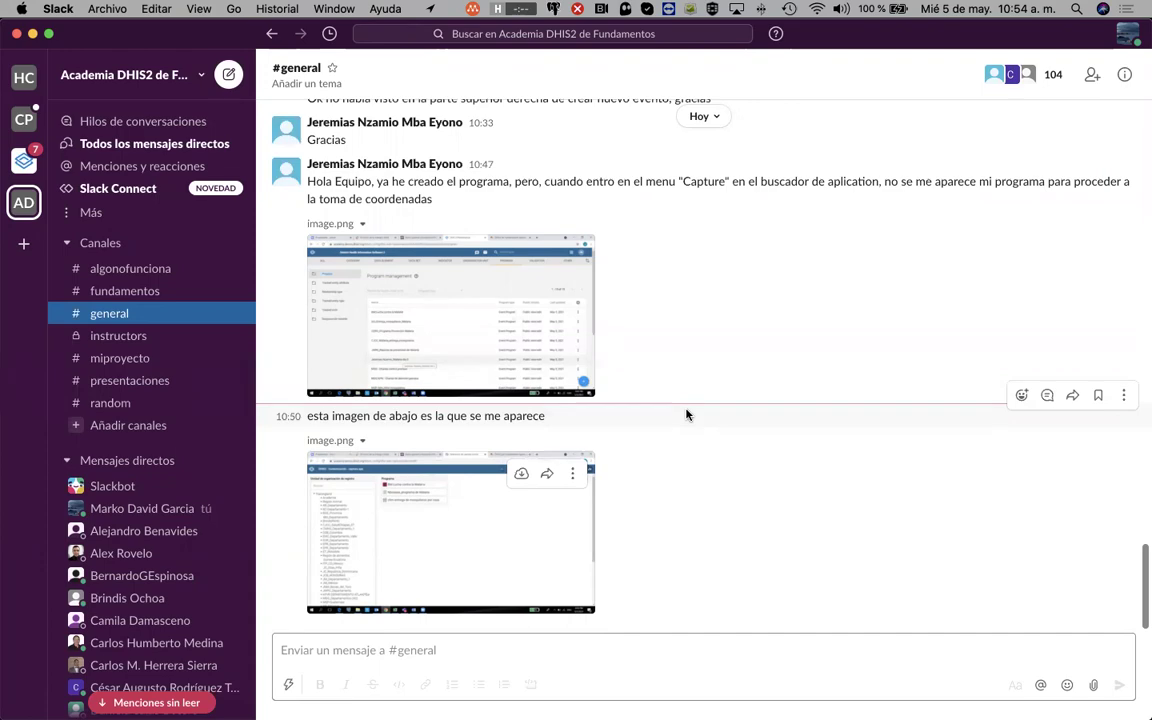
key("super+Tab")
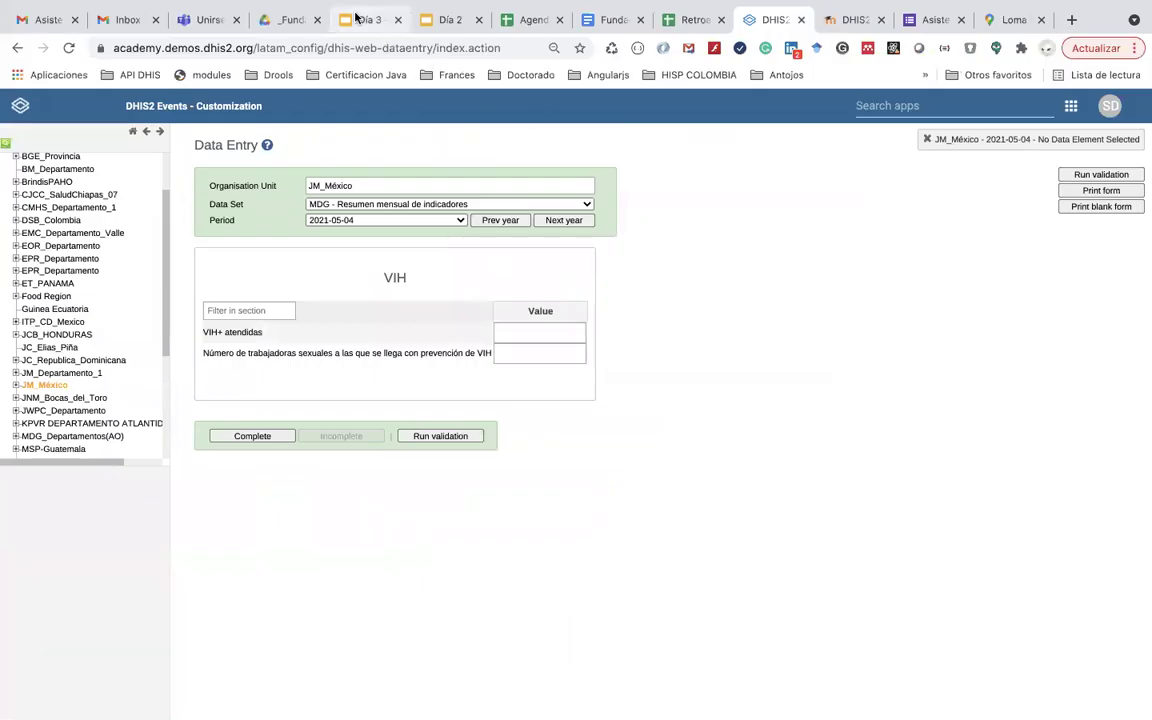
left_click(356, 18)
- On the Agenda slide, delete the standalone 'Sharing settings (30 min)' line
key("Up")
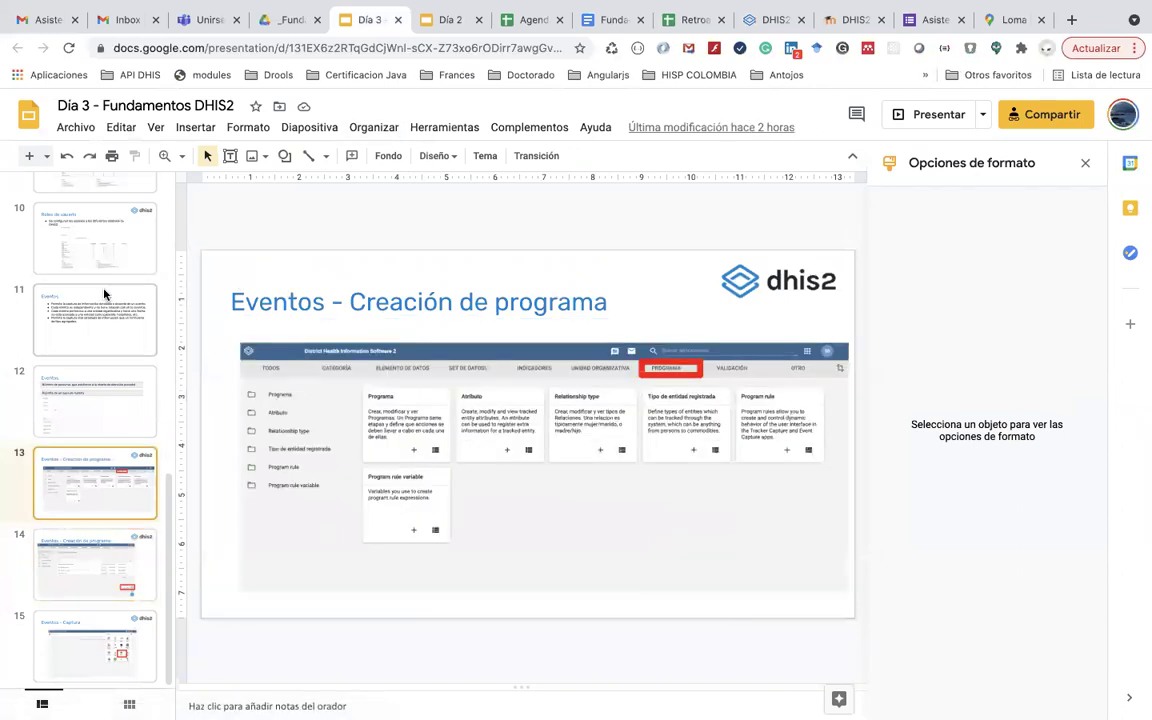
scroll(104, 300, "up", 10)
scroll(104, 300, "up", 2)
left_click(105, 315)
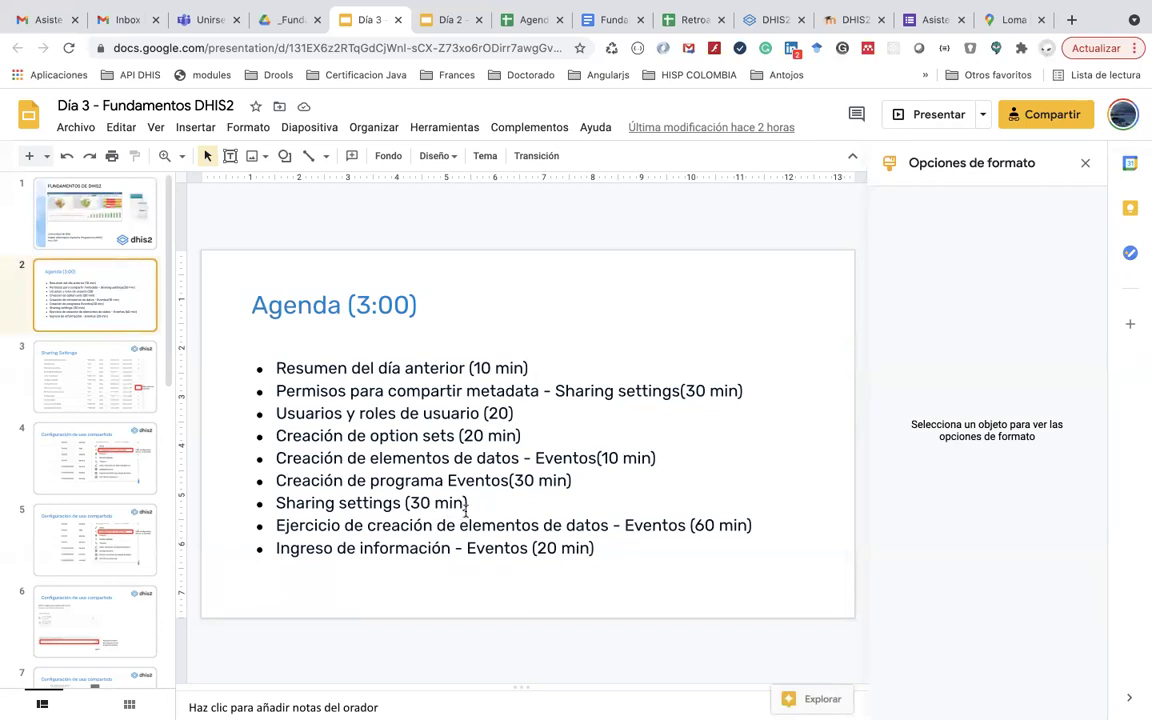
left_click_drag(470, 502, 253, 502)
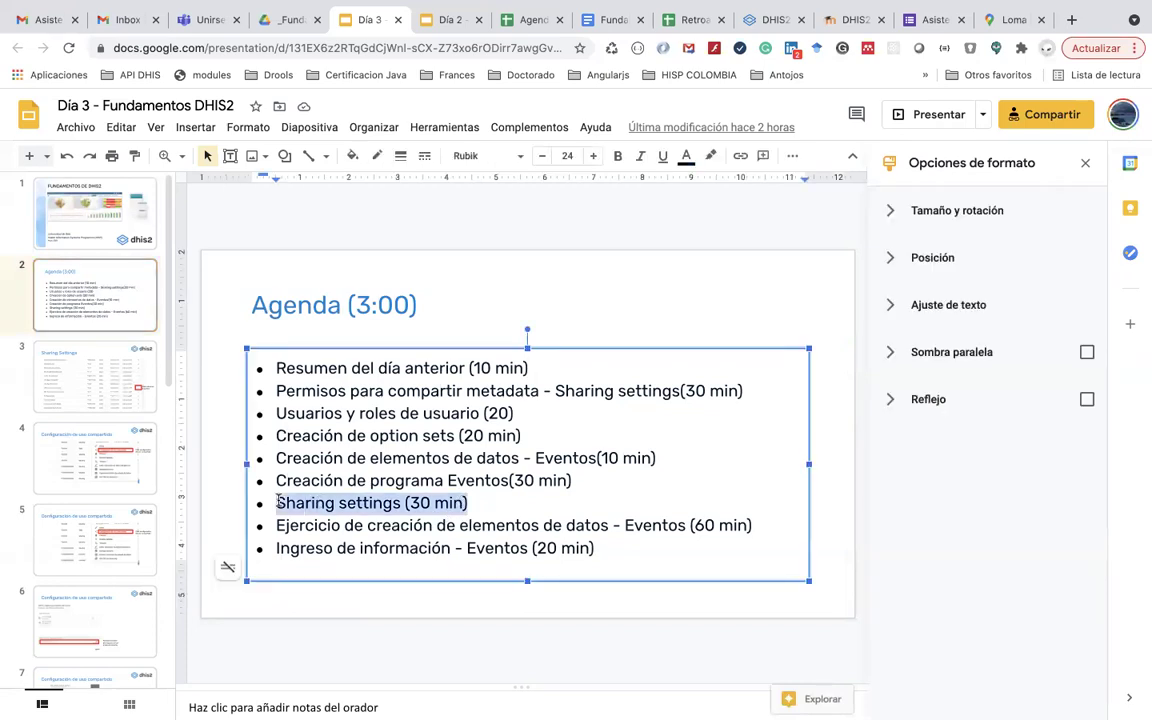
key("BackSpace")
key("BackSpace")
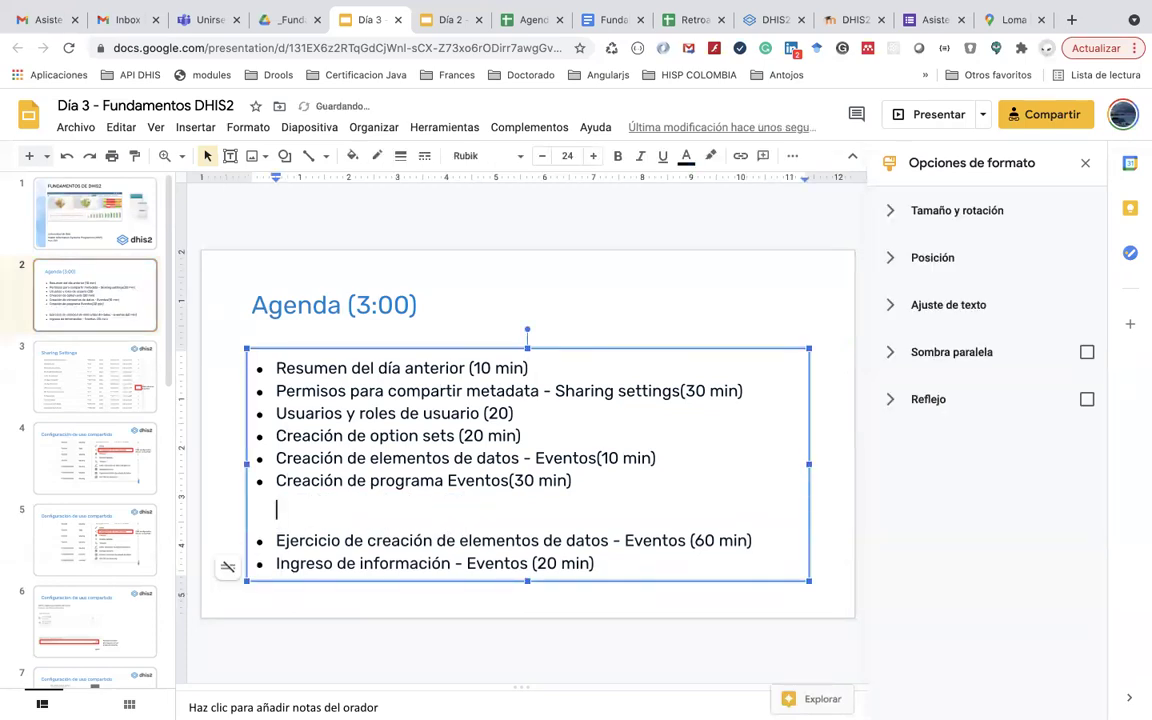
key("BackSpace")
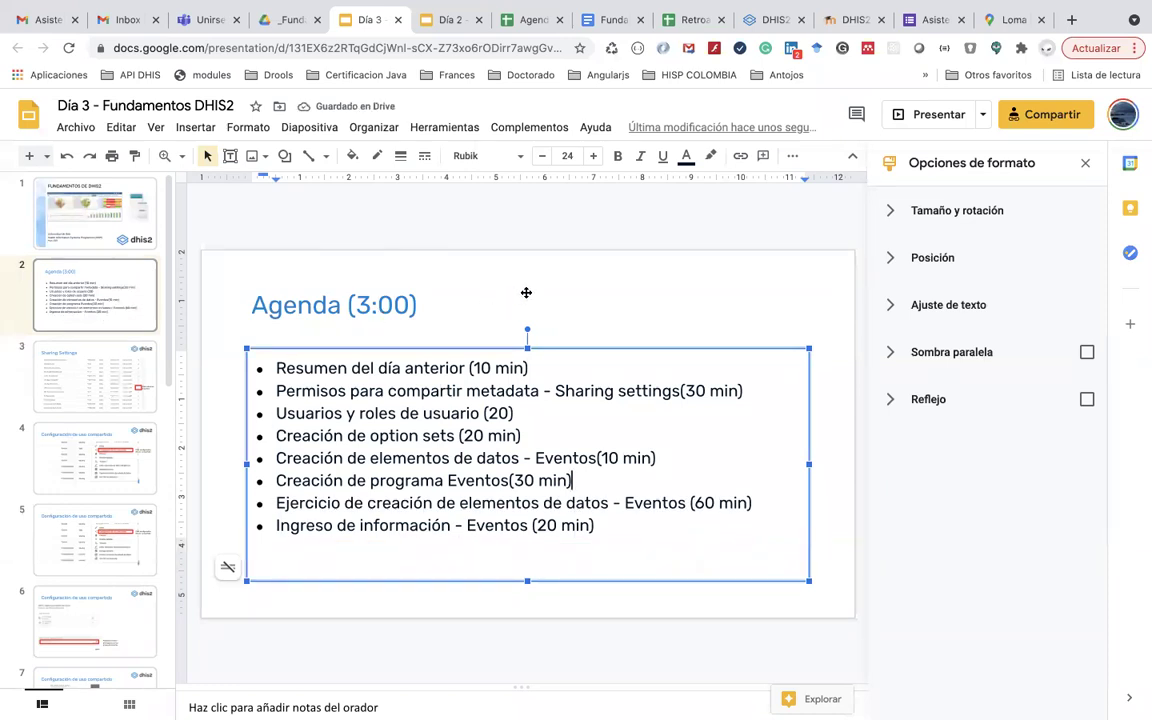
- Change the slide title from 'Agenda (3:00)' to 'Agenda (2:00)', then return to Slack
left_click(526, 292)
left_click(556, 490)
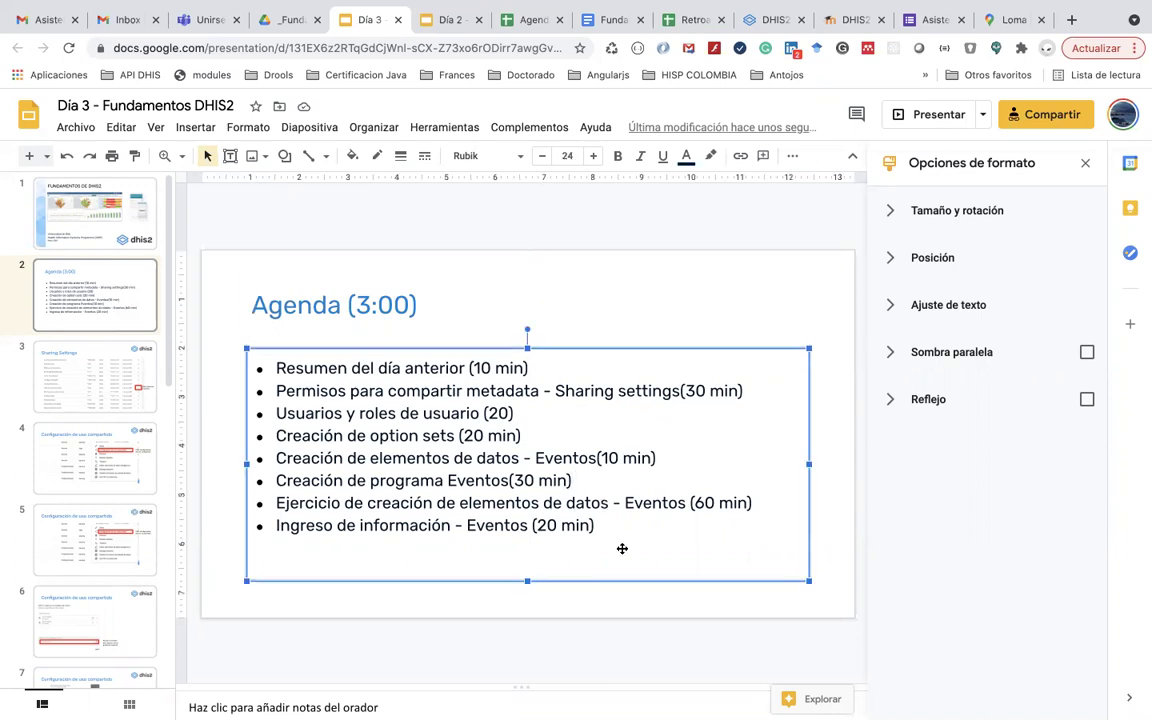
left_click(370, 305)
key("BackSpace")
type("2")
left_click(507, 550)
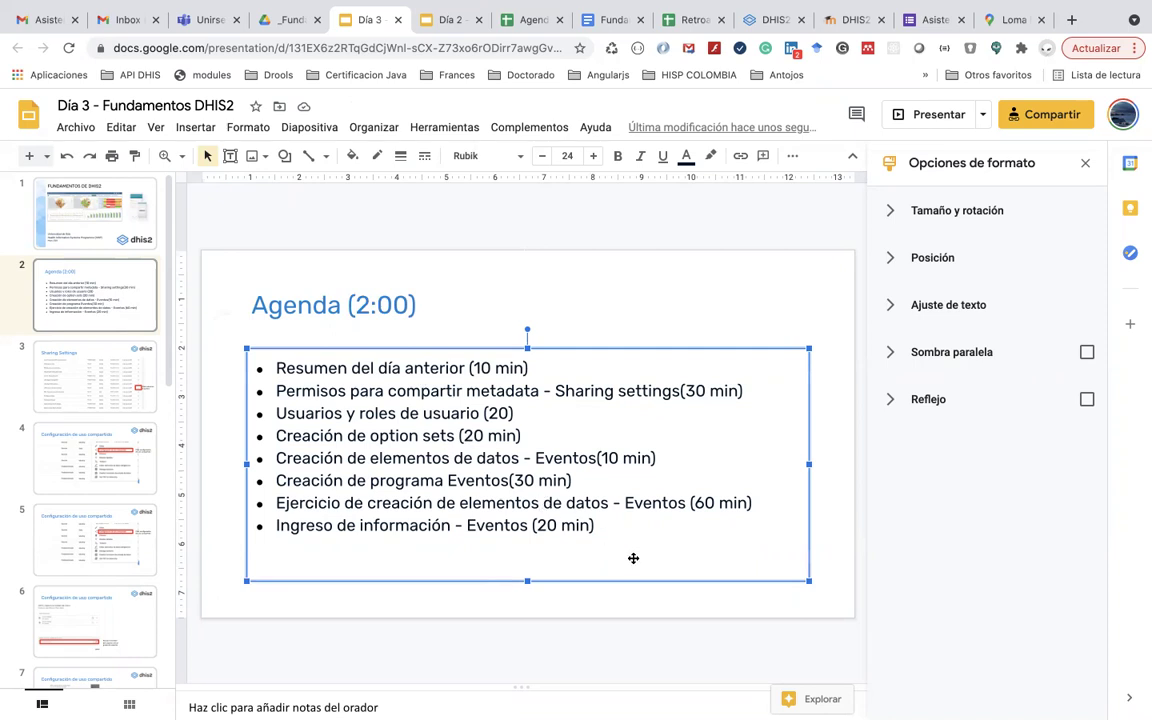
left_click(619, 597)
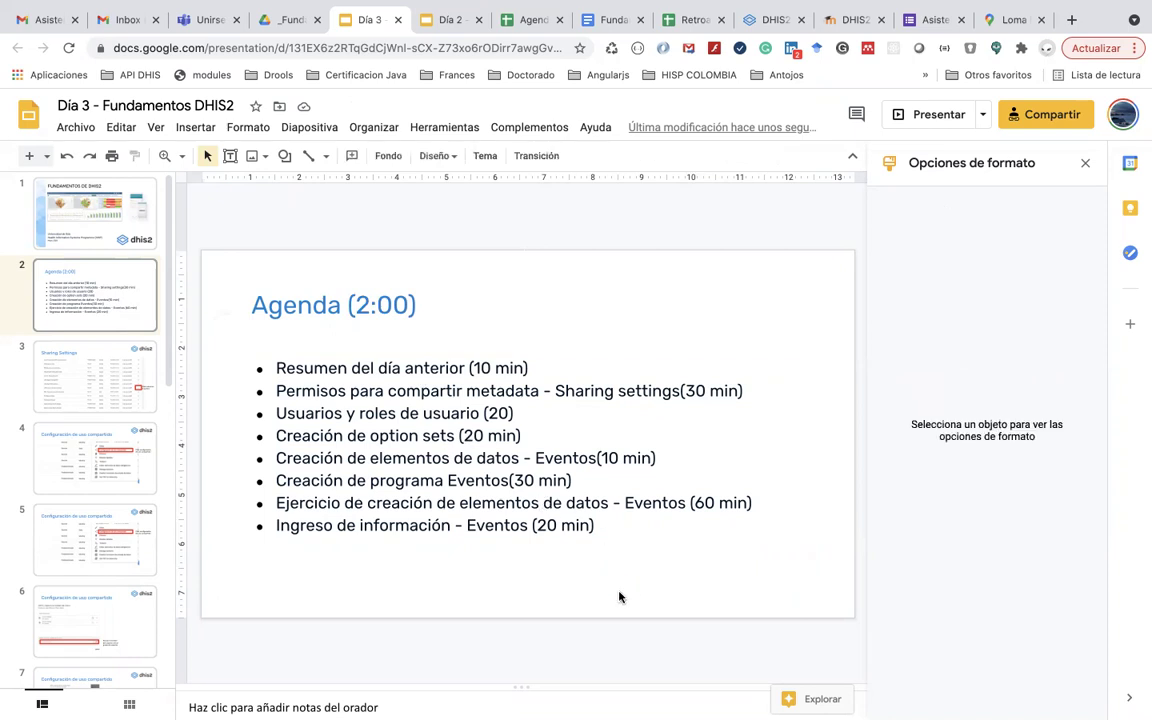
key("super+Tab")
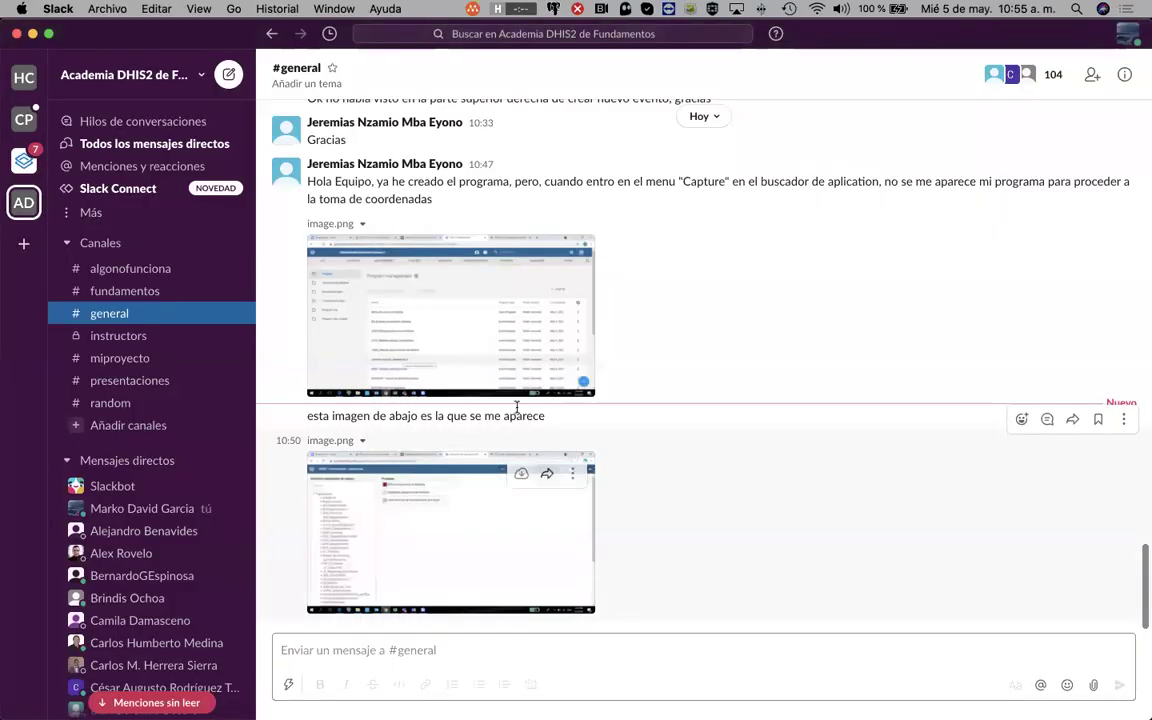
- Open the participant's direct-message conversation under Mensajes directos
scroll(400, 300, "up", 15)
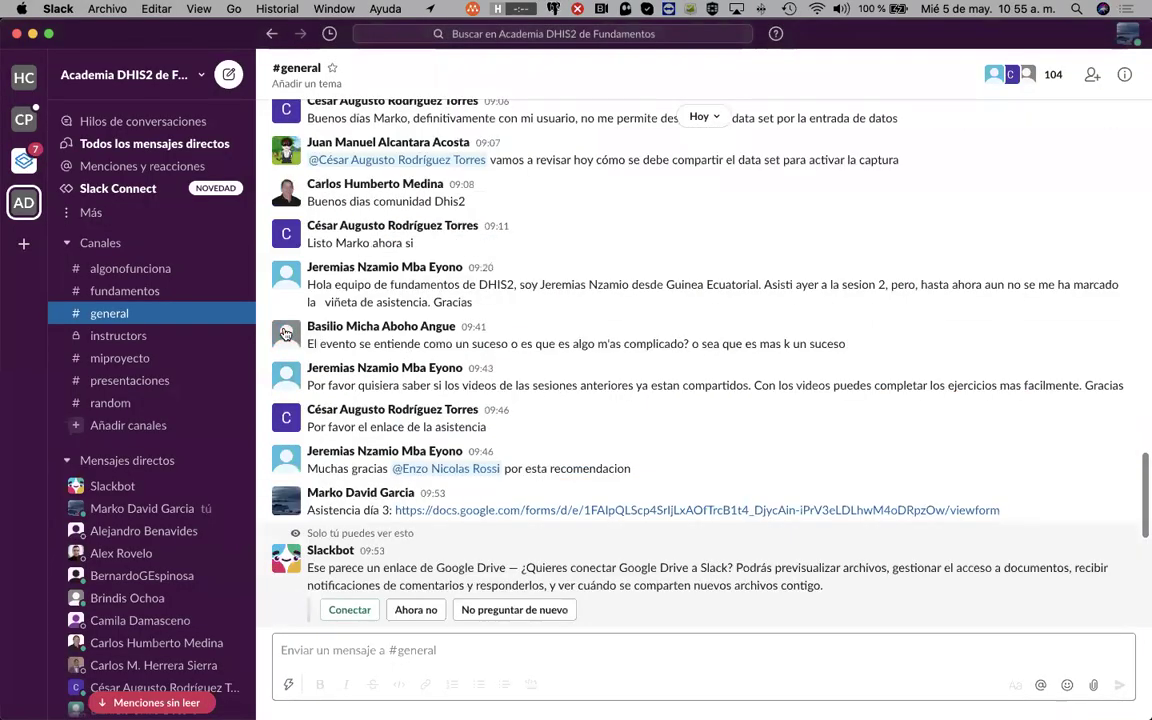
scroll(285, 333, "up", 3)
scroll(196, 370, "down", 6)
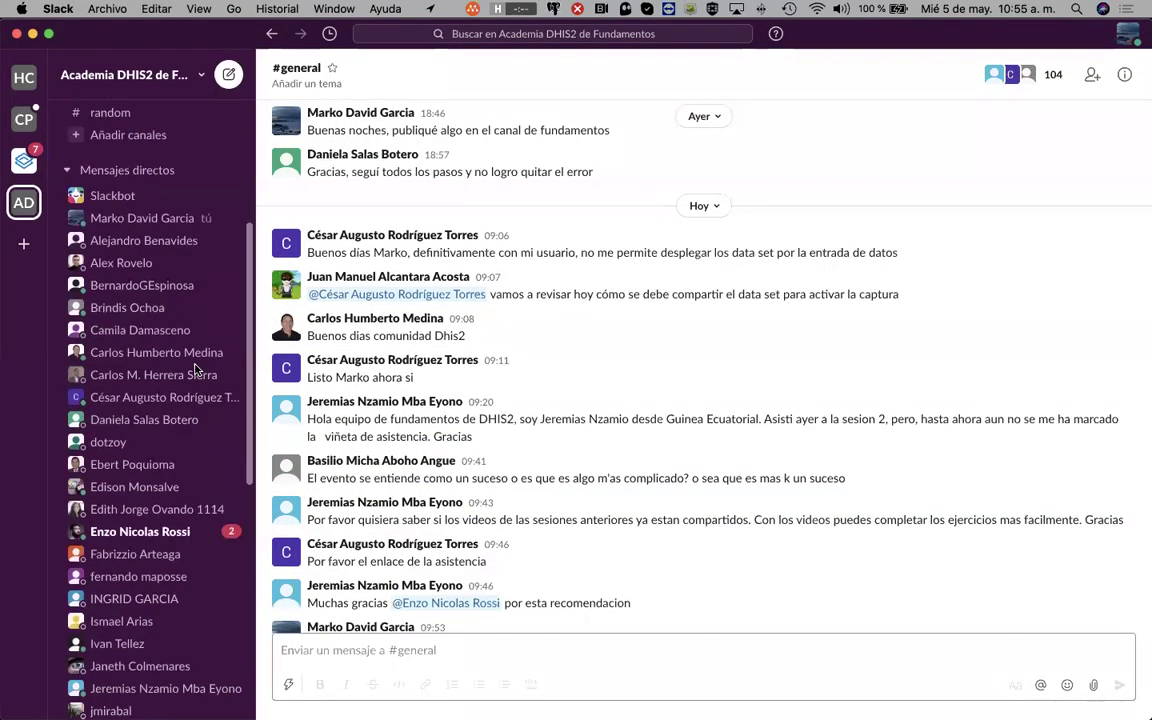
scroll(196, 370, "down", 8)
scroll(190, 450, "up", 8)
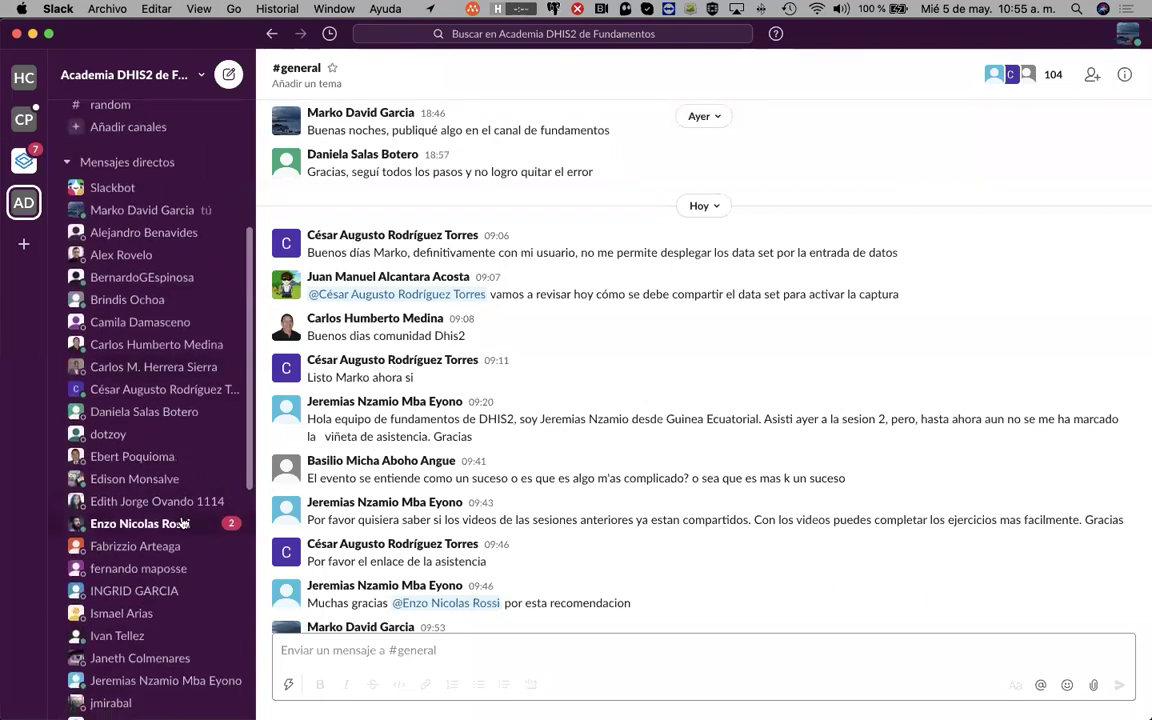
left_click(183, 523)
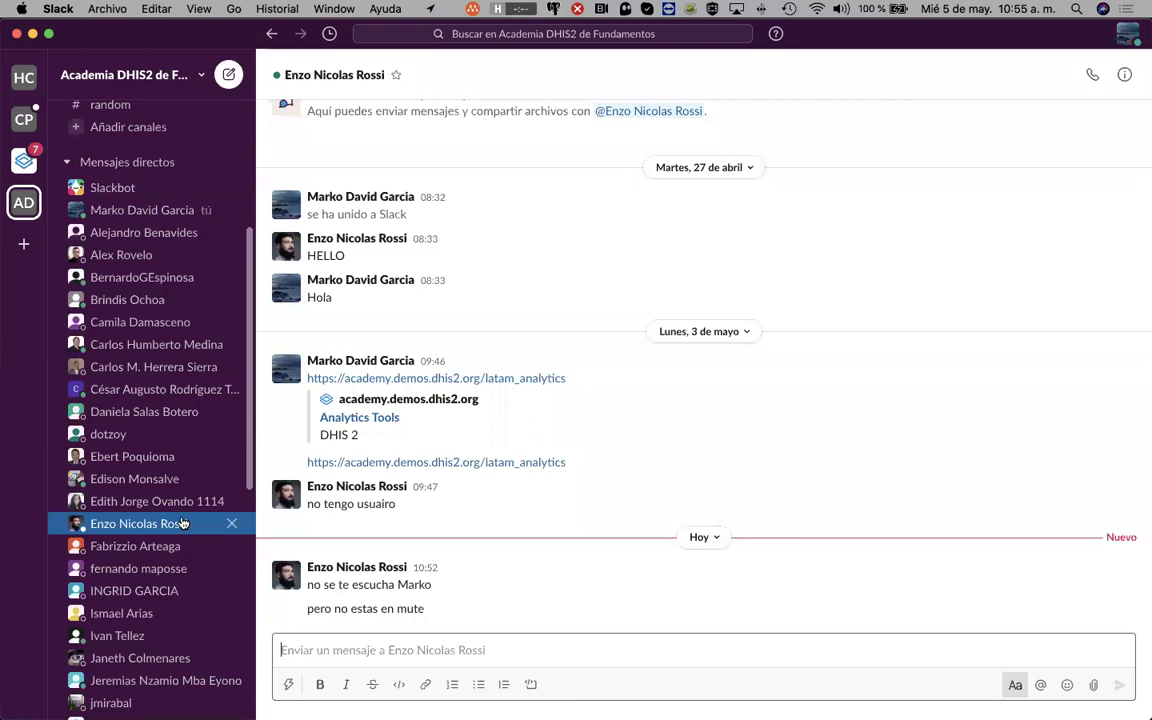
- Cycle through Chrome and Slack to bring Terminal to the front
key("super+Tab")
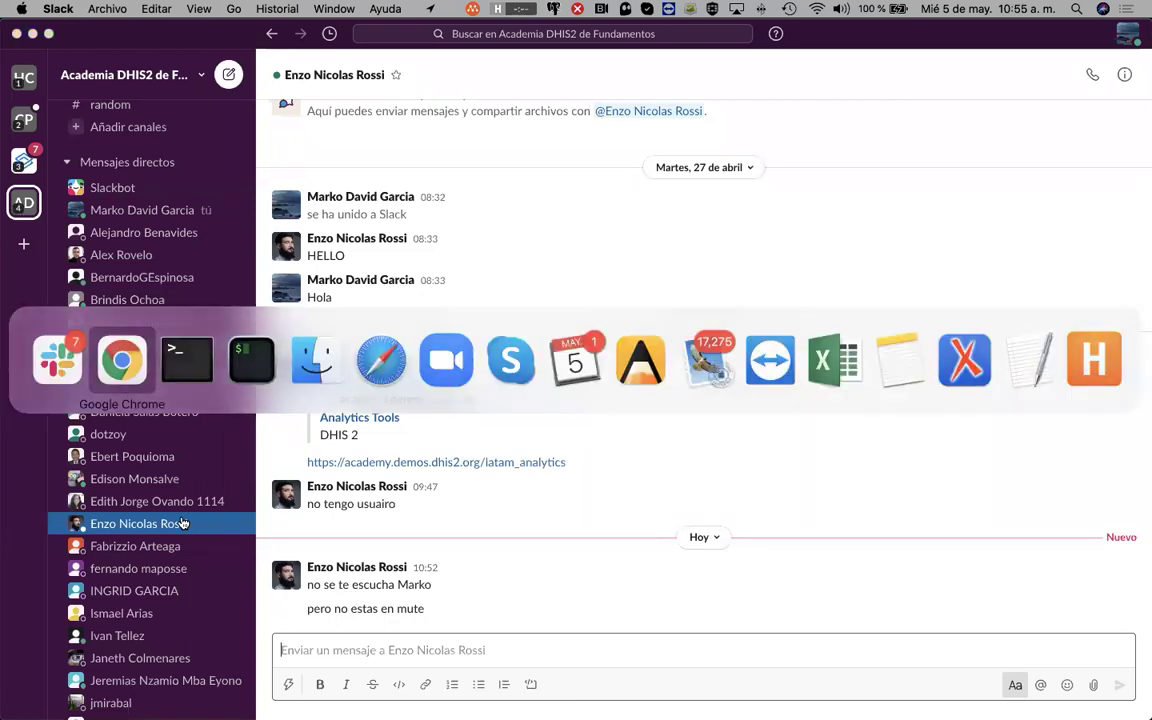
key("super+Tab")
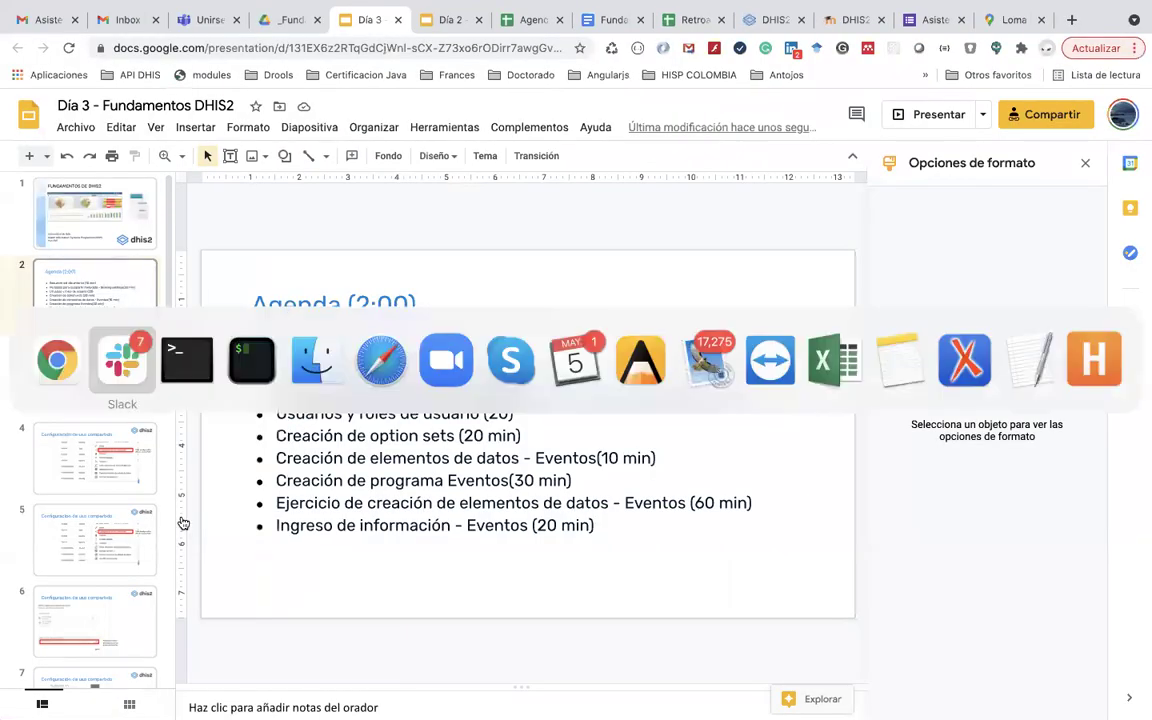
key("super+Tab")
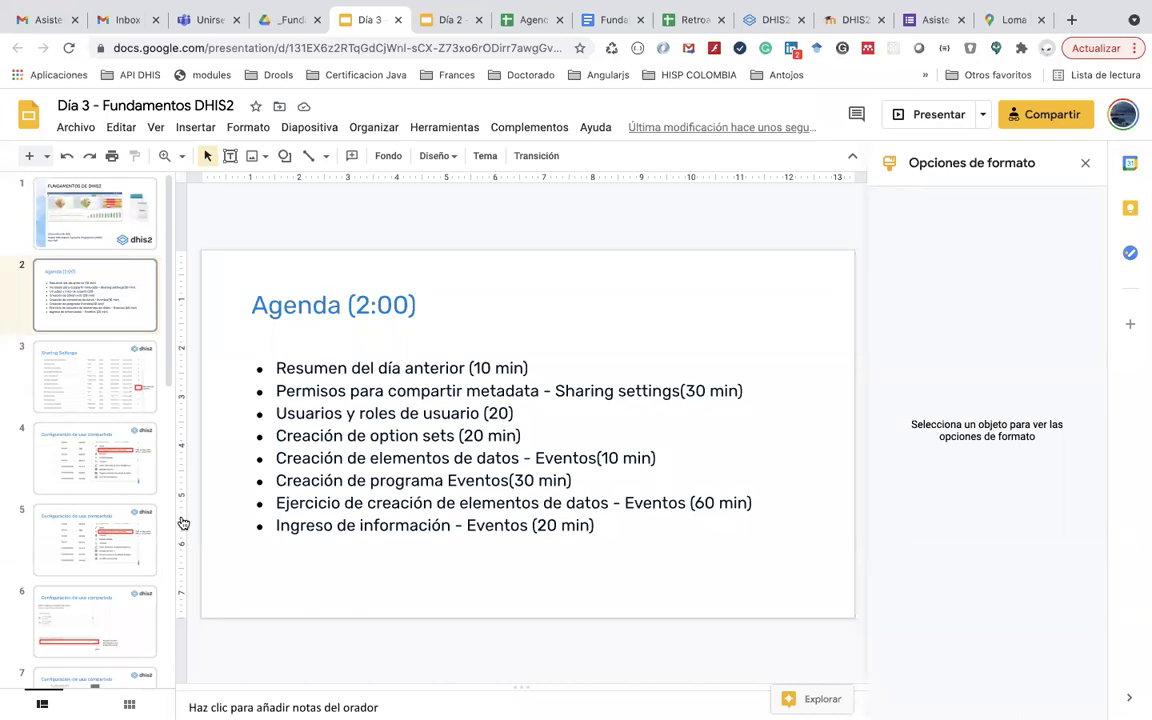
key("super+Tab")
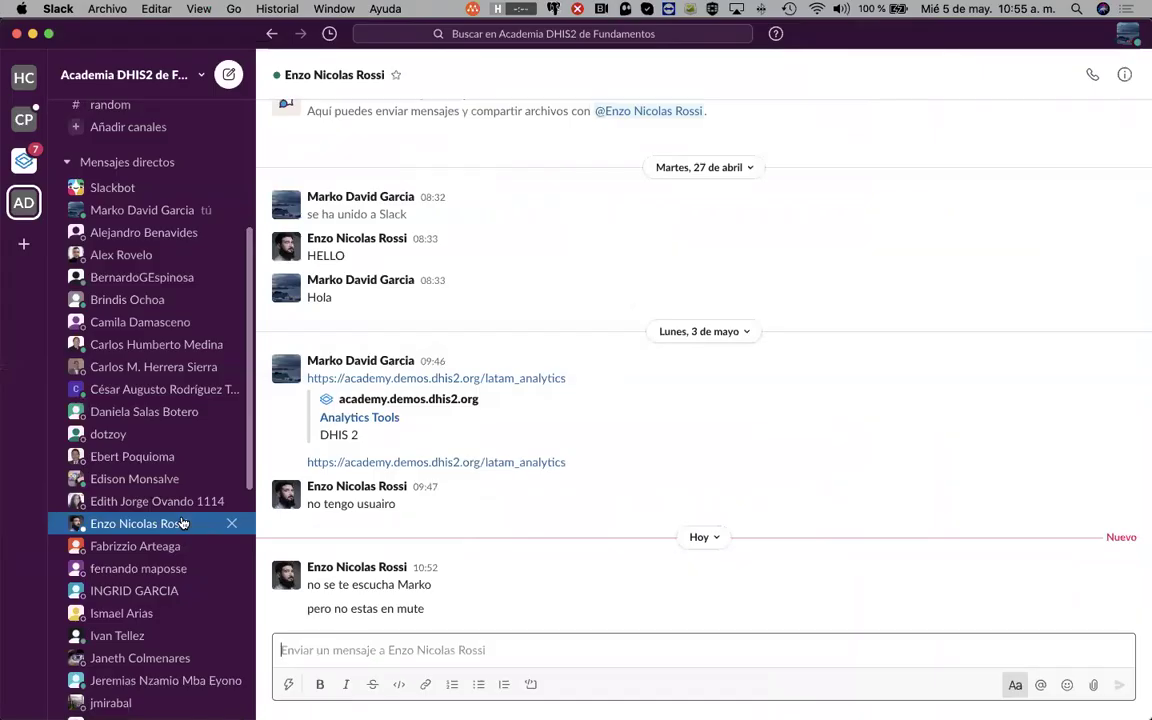
key("super+Tab")
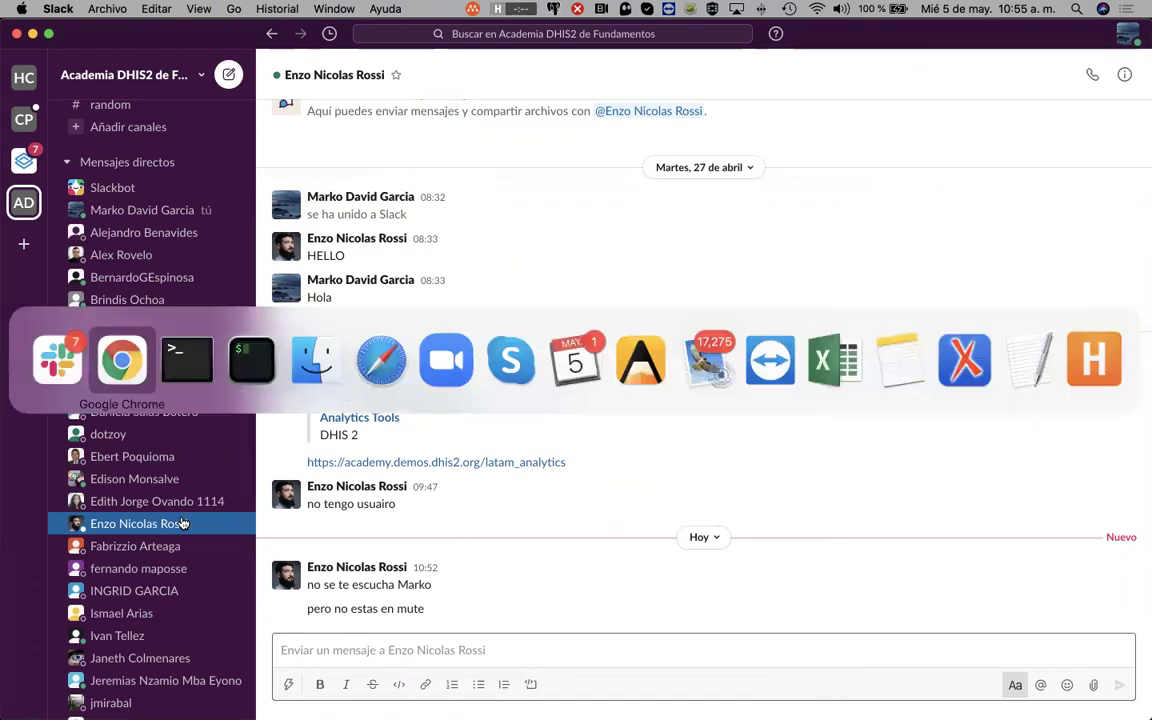
key("super+Tab")
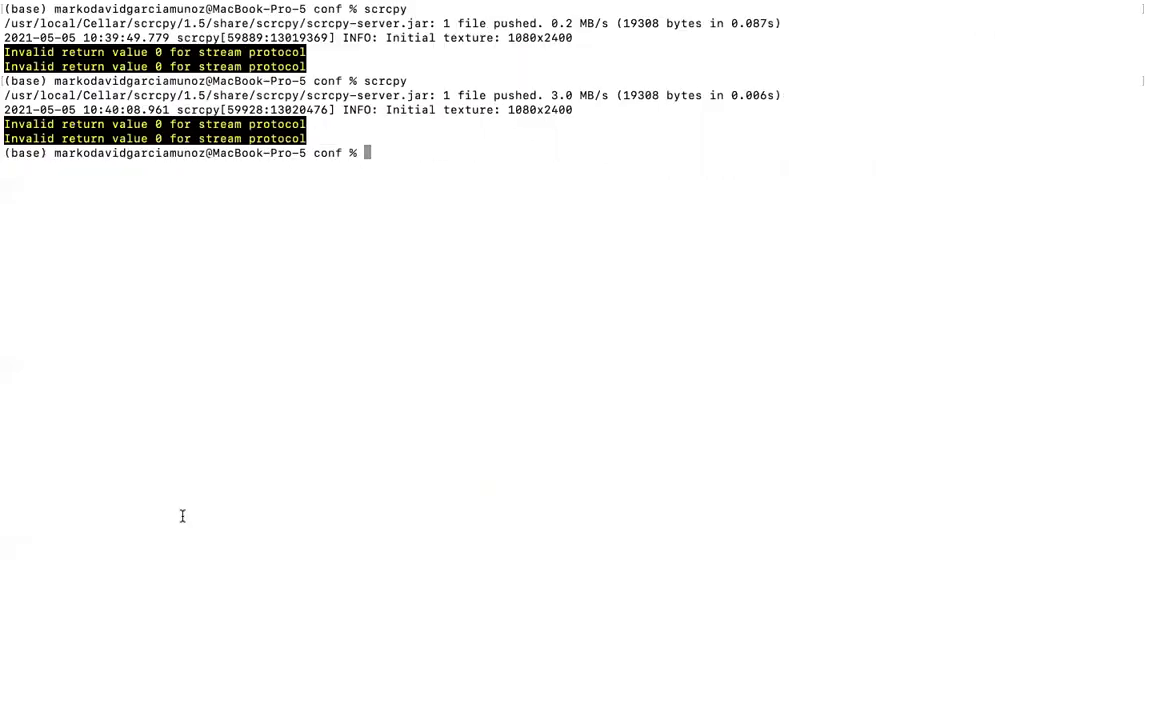
- Leave the scrcpy Terminal output and return to the Slack direct-message chat
key("super+Tab")
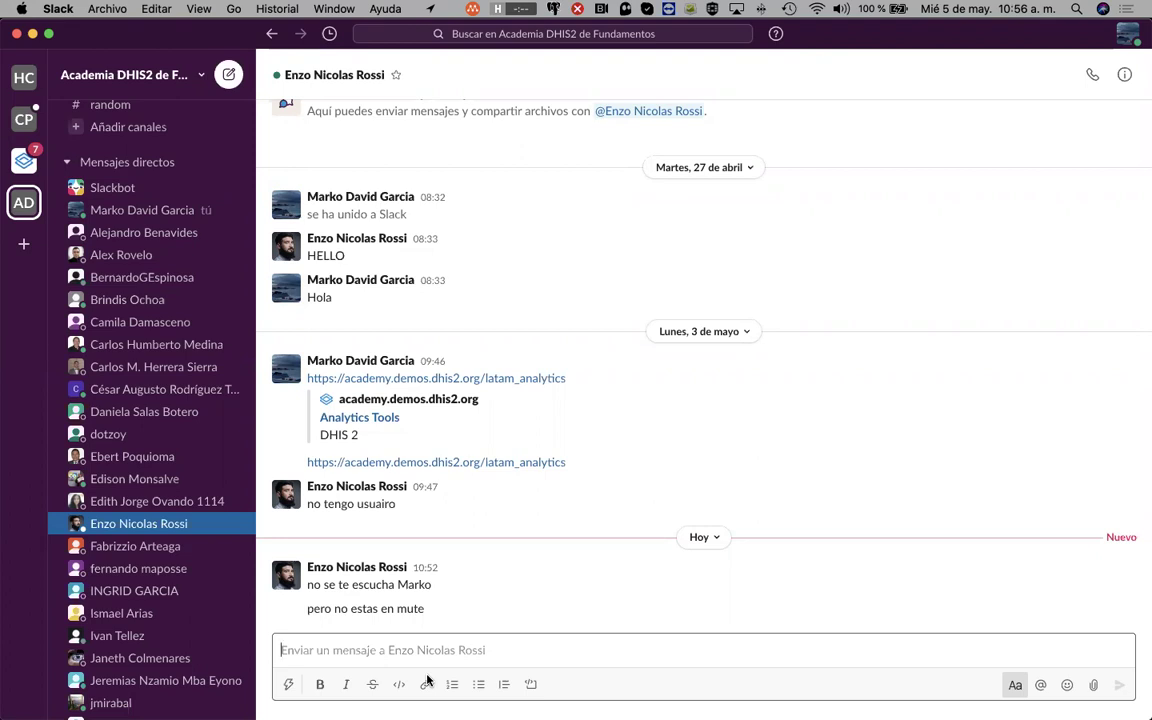
- Disconnect the JBL TUNE500BT Bluetooth headphones from the menu-bar Bluetooth list
key("super+Tab")
key("super+Tab")
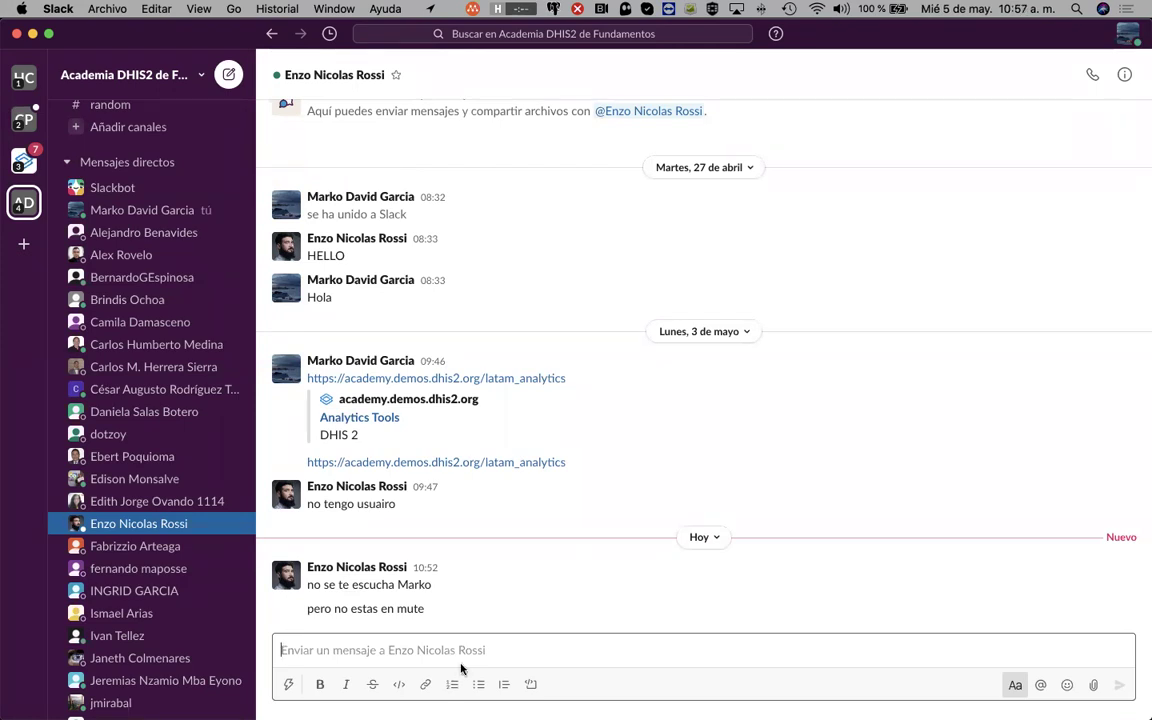
left_click(761, 12)
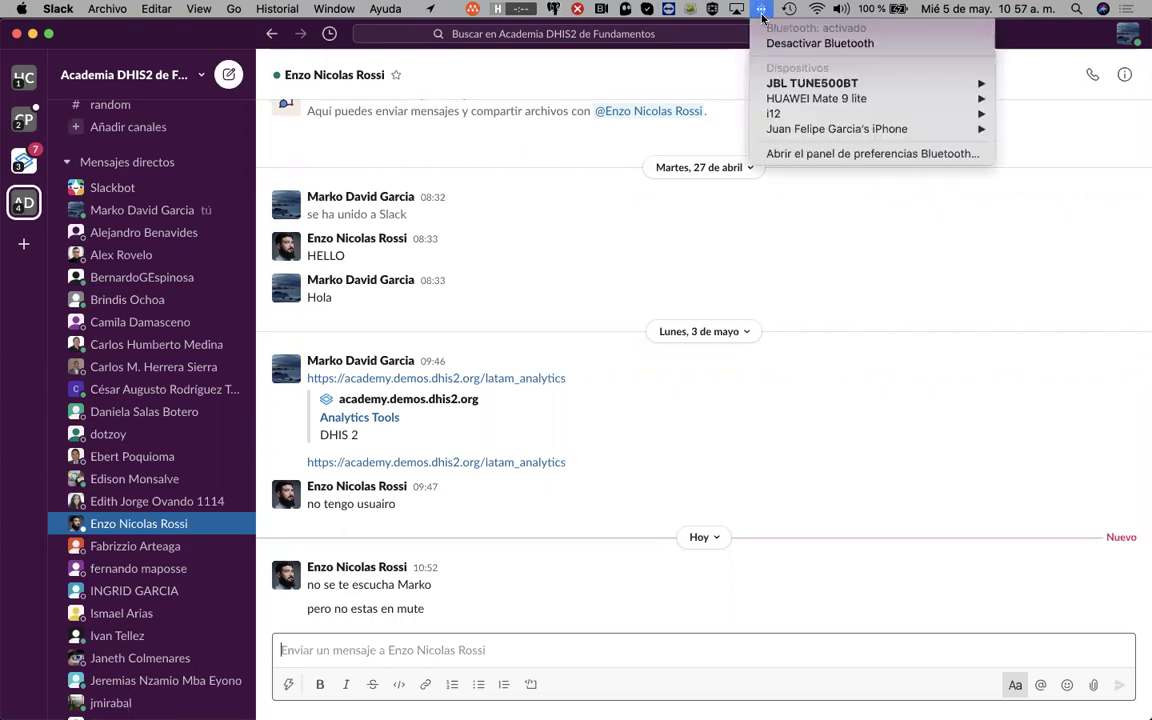
mouse_move(779, 87)
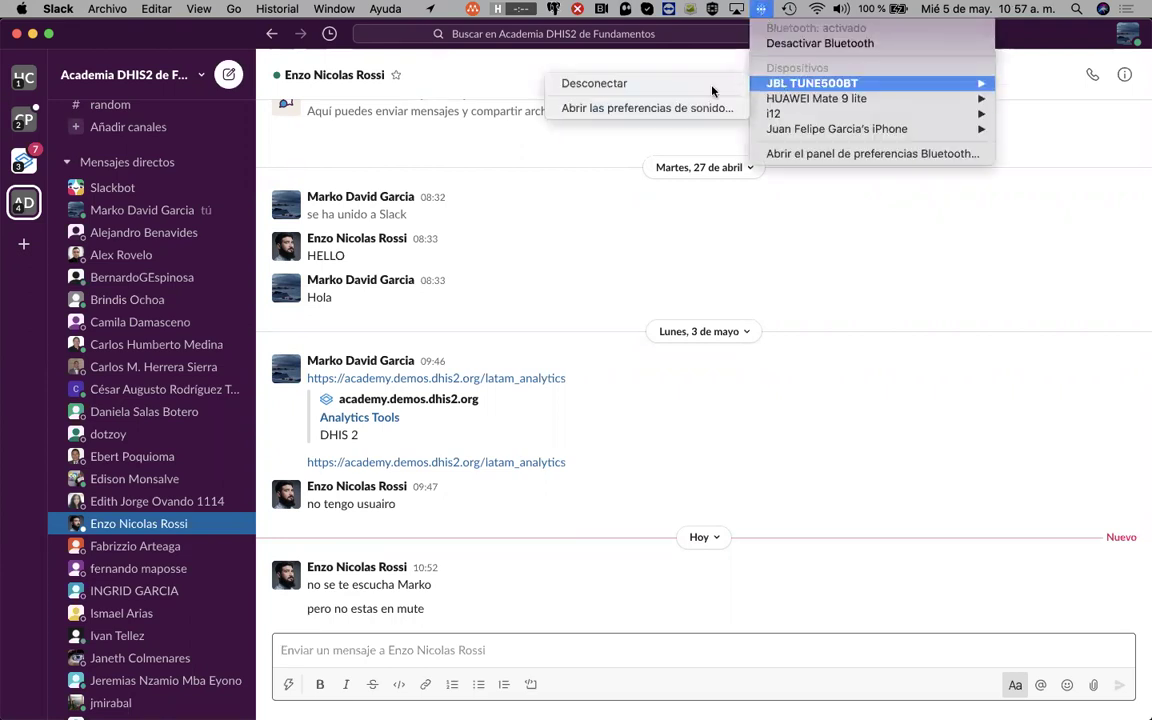
left_click(640, 83)
left_click(761, 12)
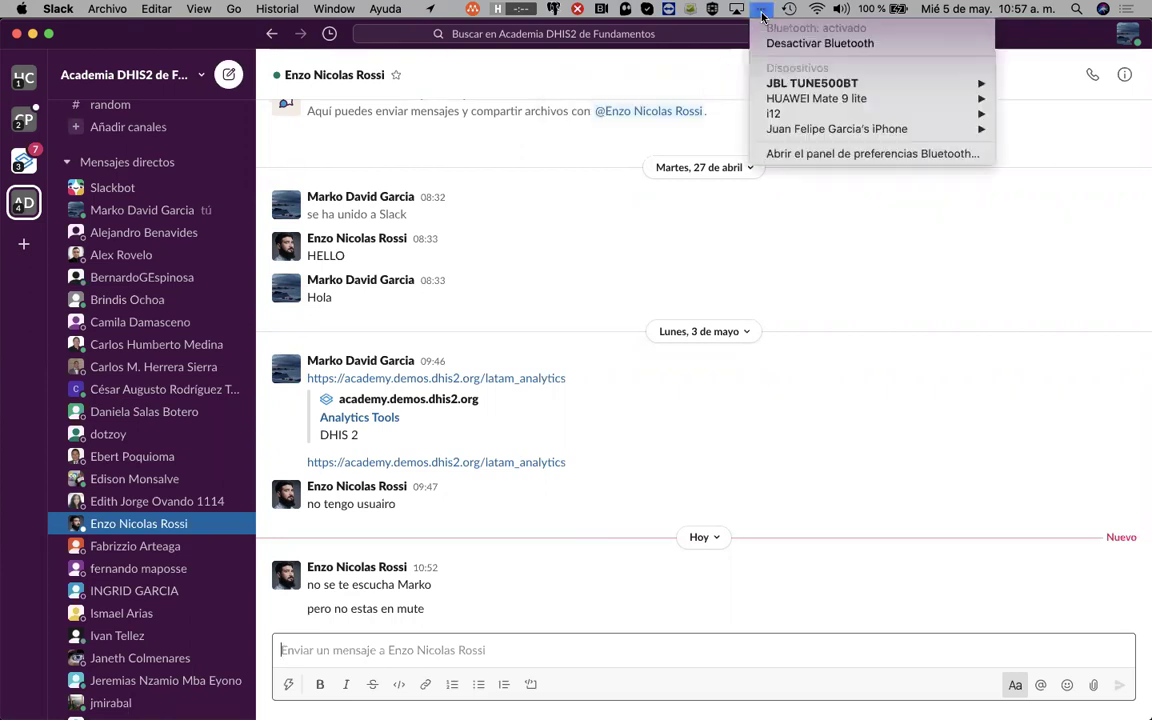
mouse_move(766, 83)
left_click(713, 84)
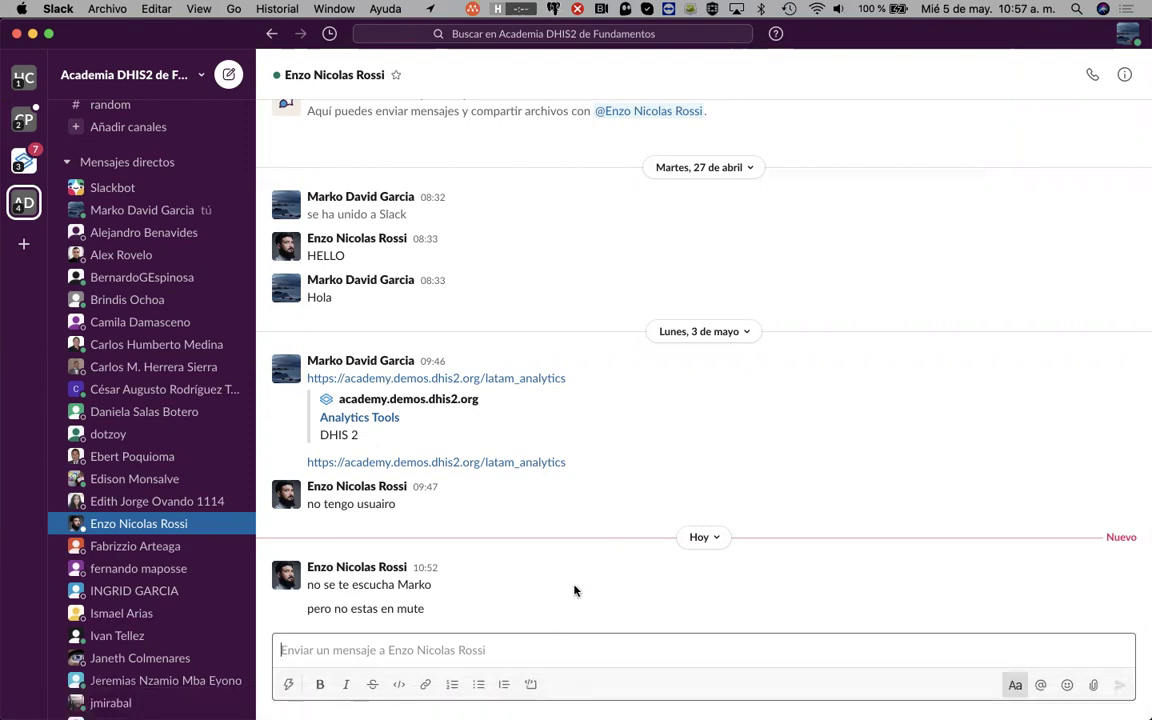
- Raise the system volume and switch to the Google Slides agenda in Chrome
mouse_move(495, 703)
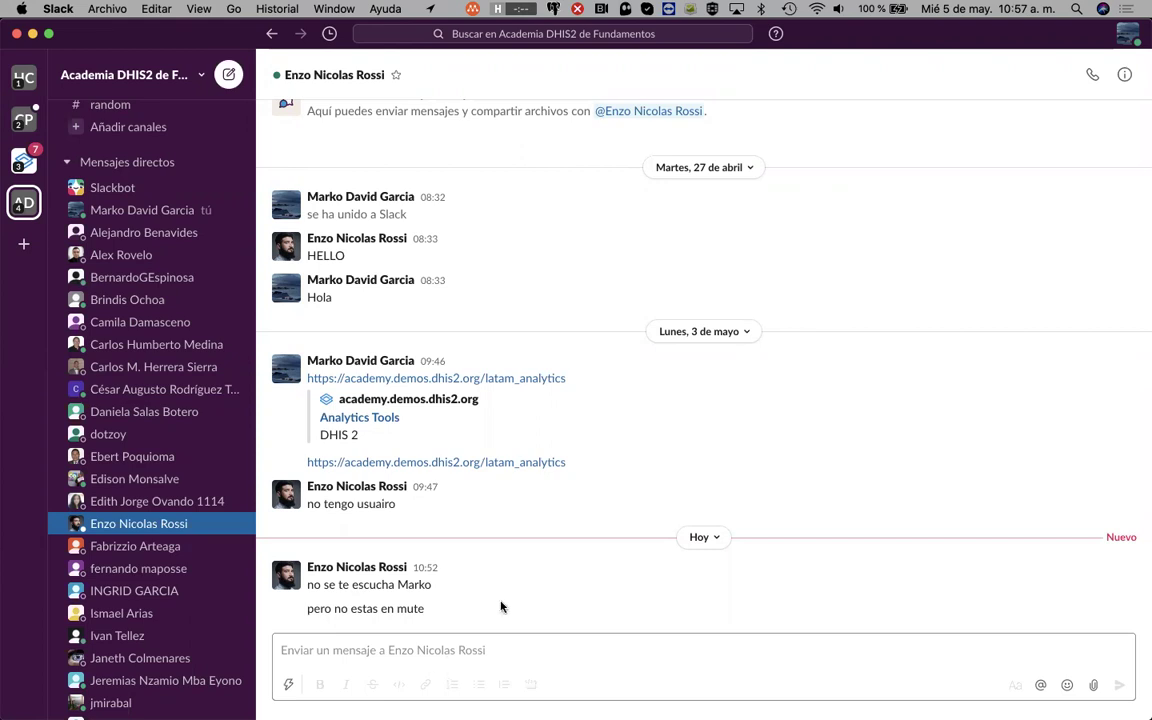
key("XF86AudioRaiseVolume")
key("super+Tab")
key("super+Tab")
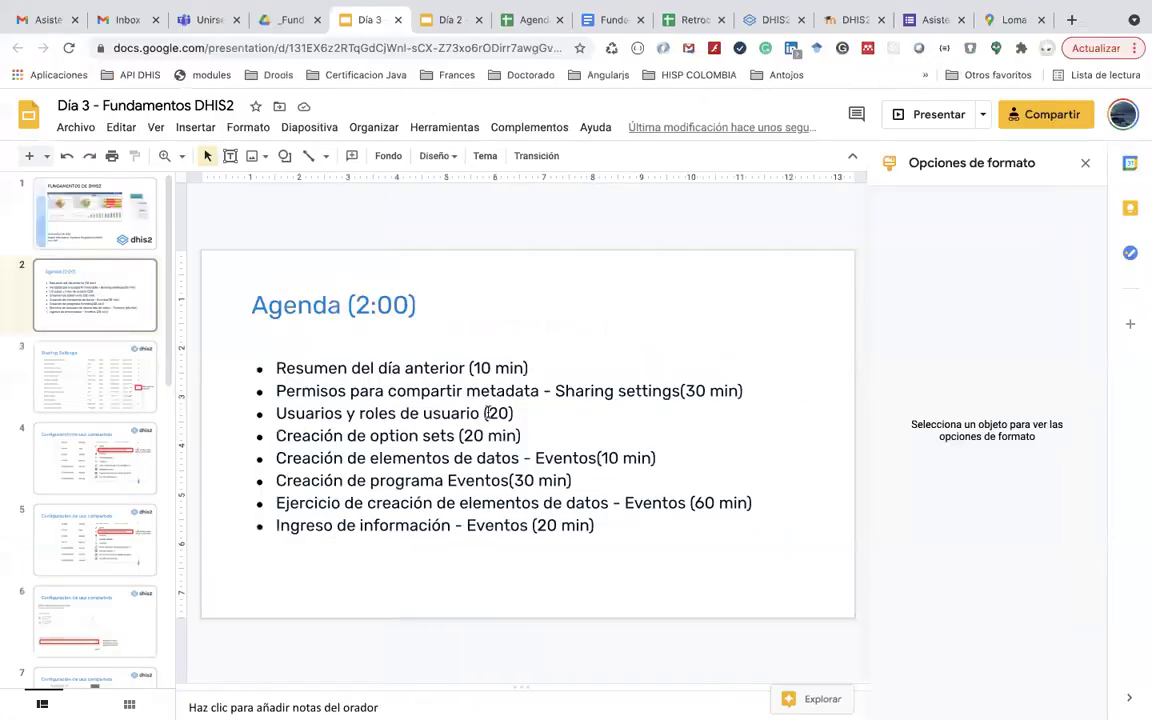
- Leave the Agenda (2:00) slide and return to the participant's Slack direct messages
key("super+Tab")
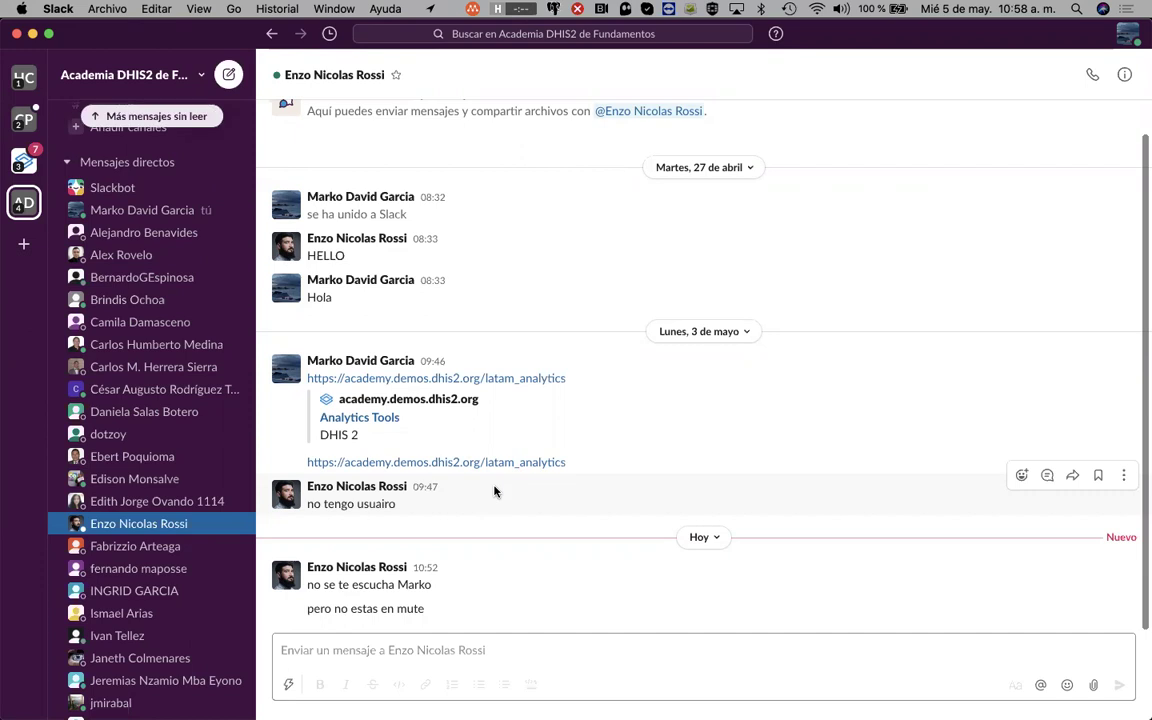
- Open the #fundamentos channel from the Canales section of the Slack sidebar
scroll(118, 300, "up", 10)
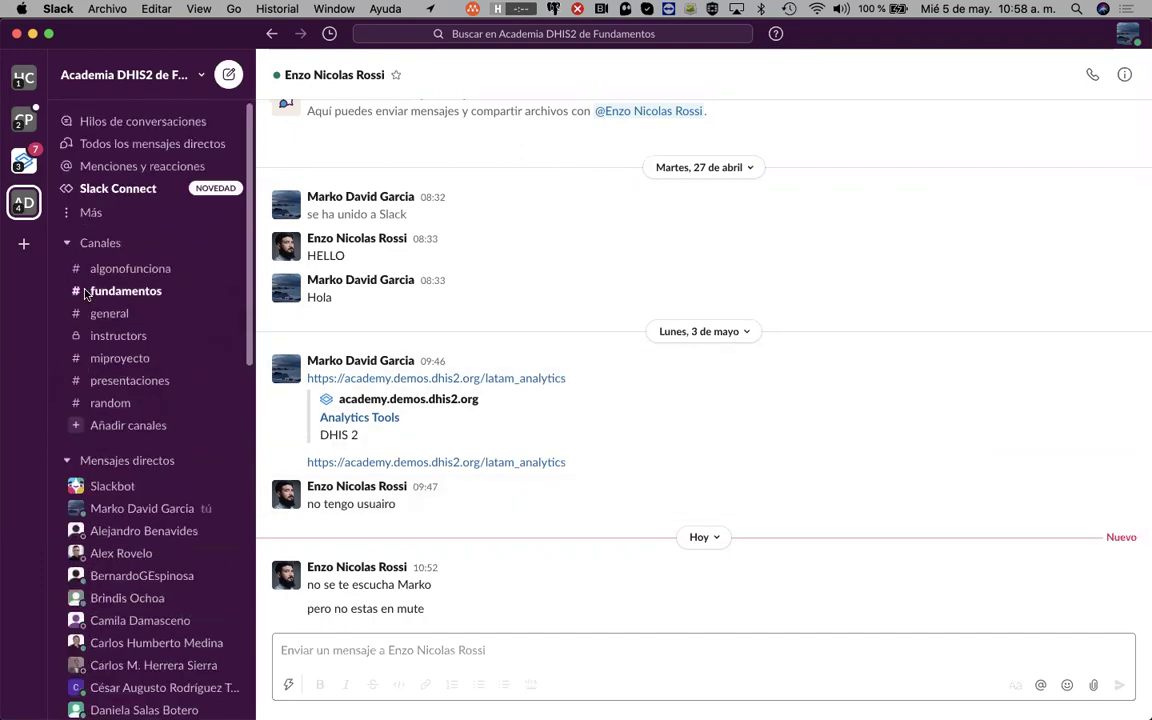
left_click(120, 291)
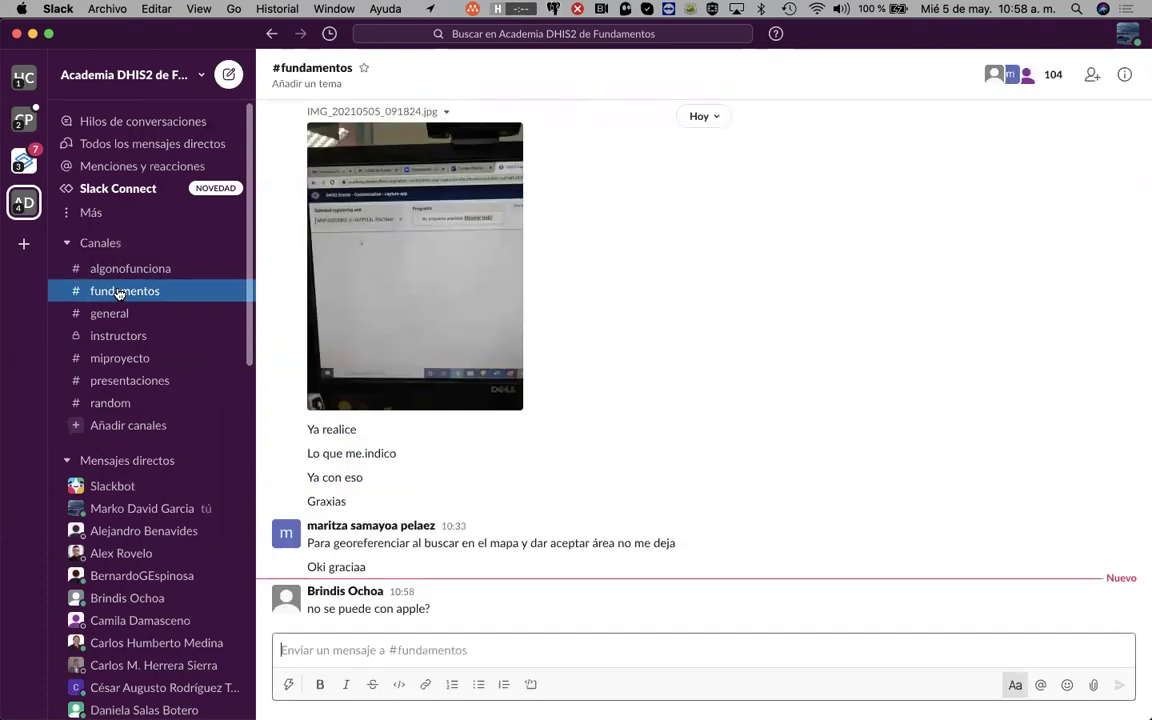
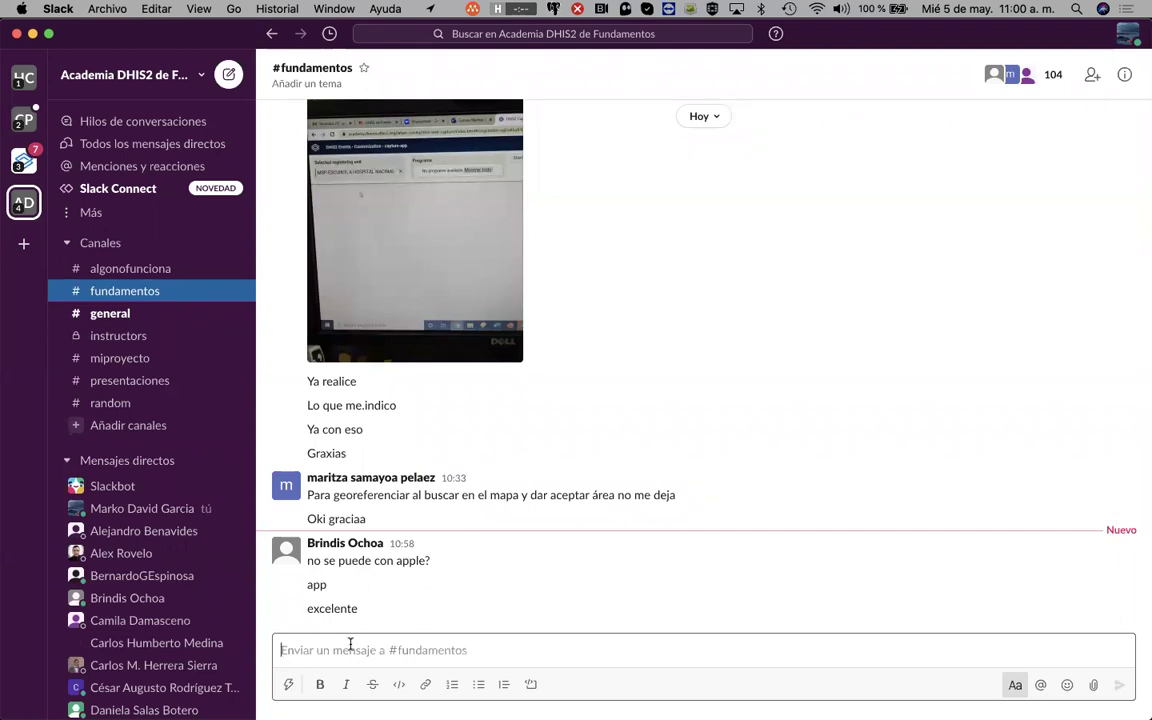
- View Slack's #general channel, then bring up the 'Día 3 - Fundamentos DHIS2' slides in Chrome
left_click(165, 317)
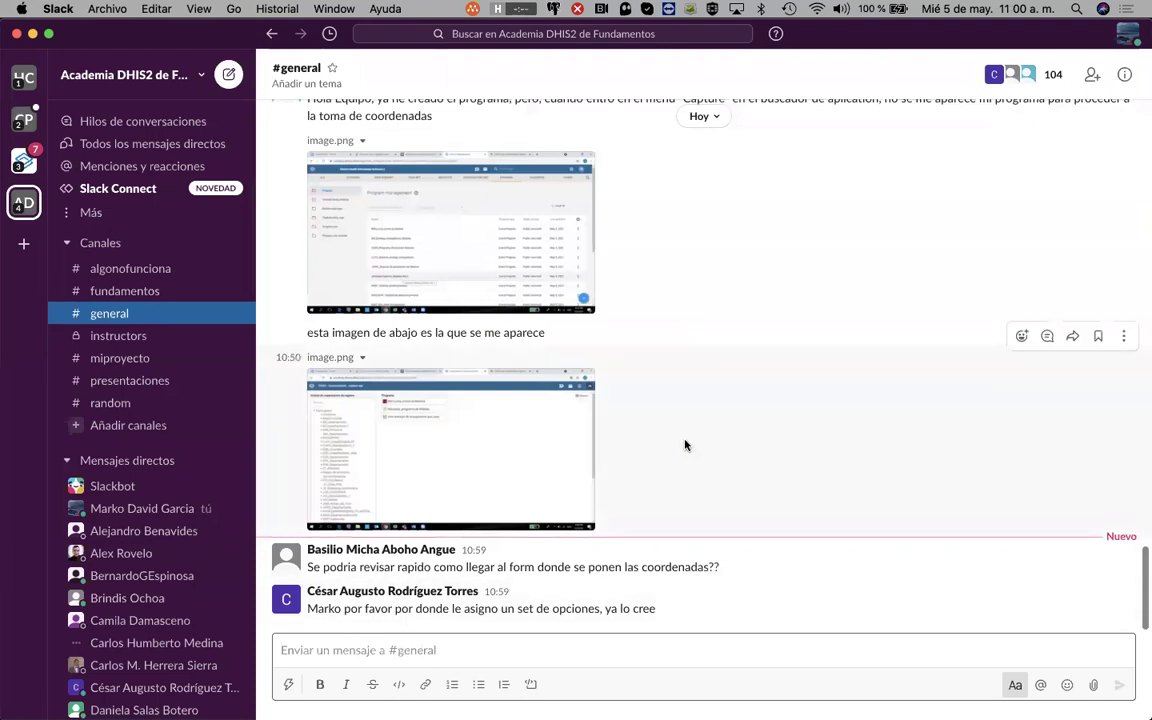
key("super+Tab")
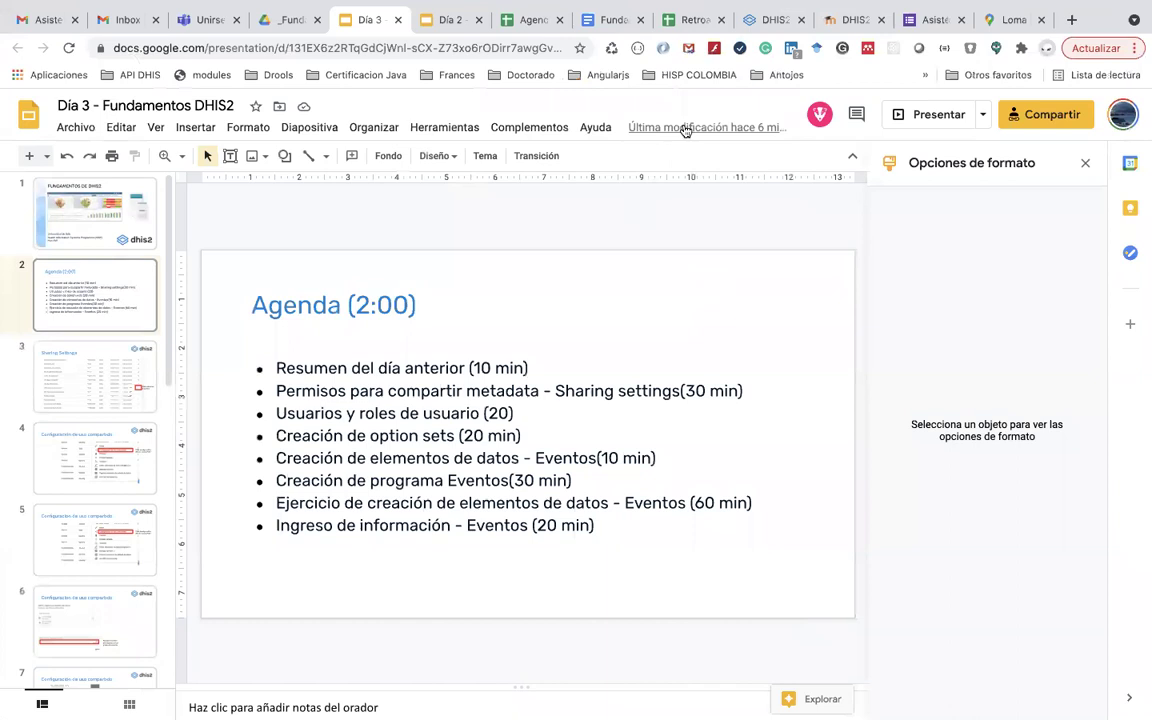
- Open the Data element maintenance app via an 'ele' app search and filter names by CERO
left_click(771, 22)
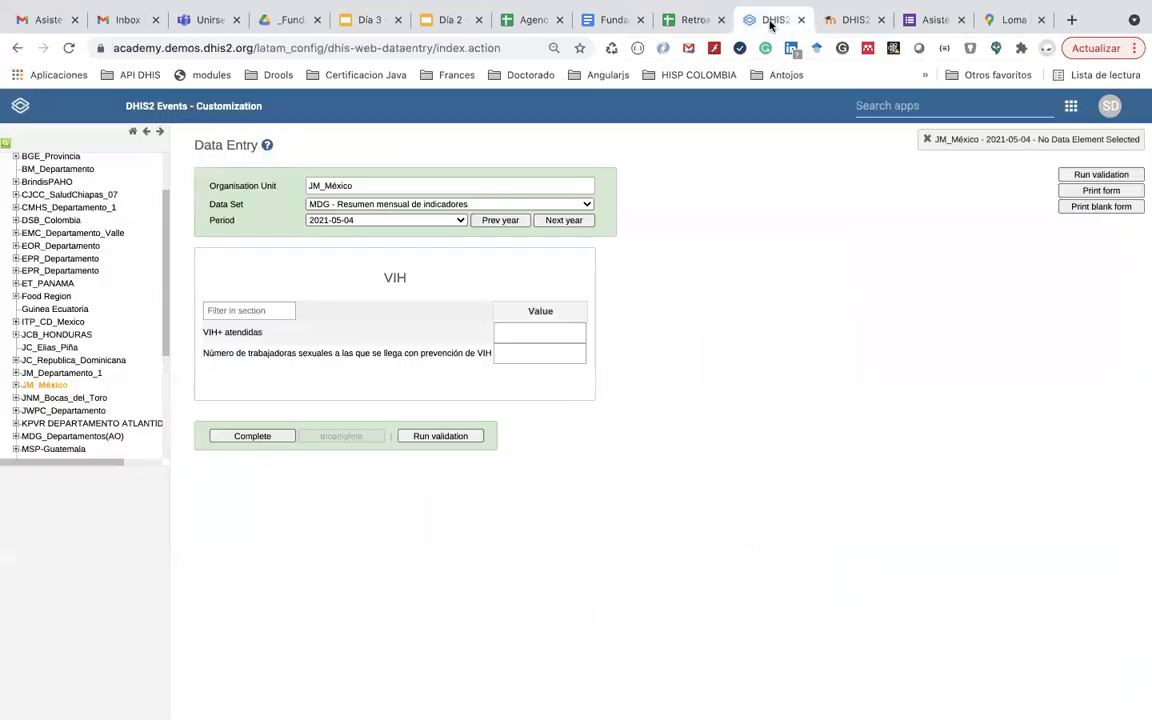
left_click(900, 105)
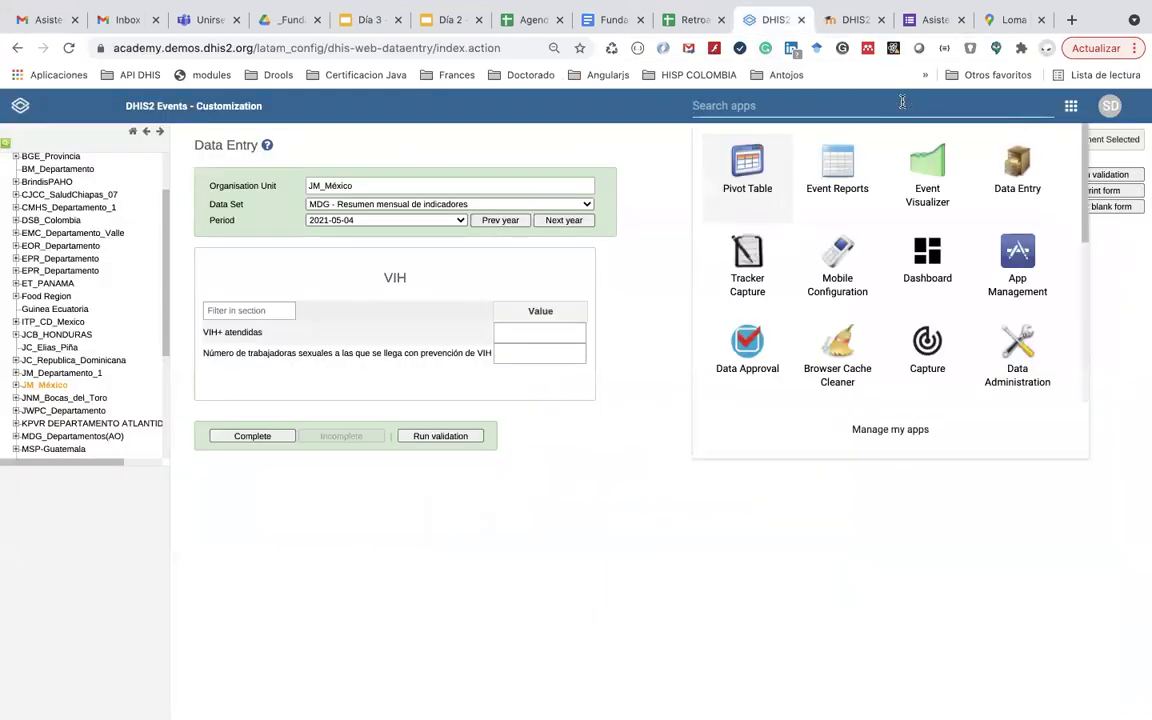
type("ele")
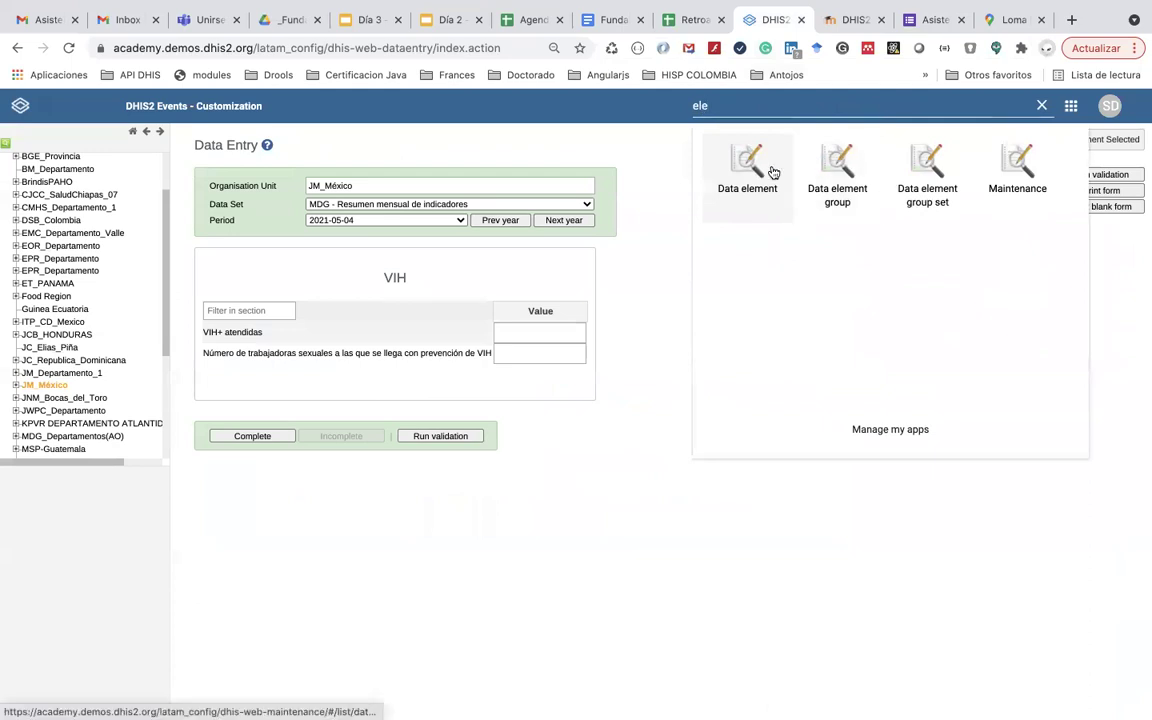
left_click(771, 172)
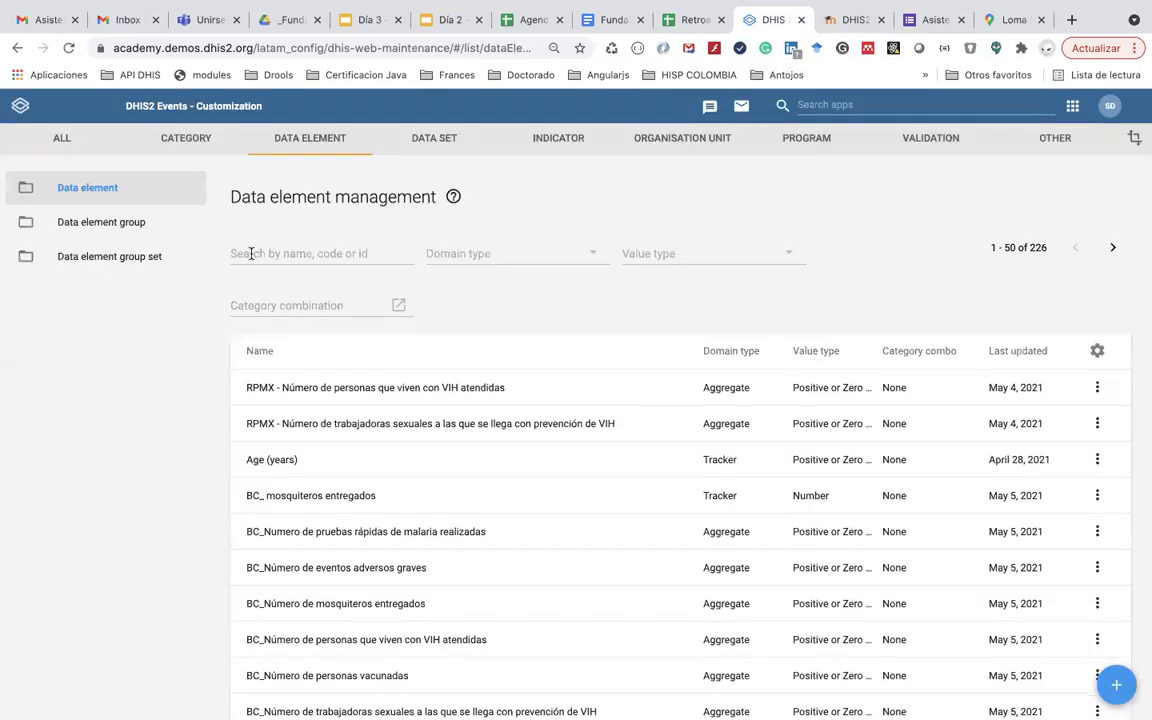
left_click(251, 253)
type("CERO")
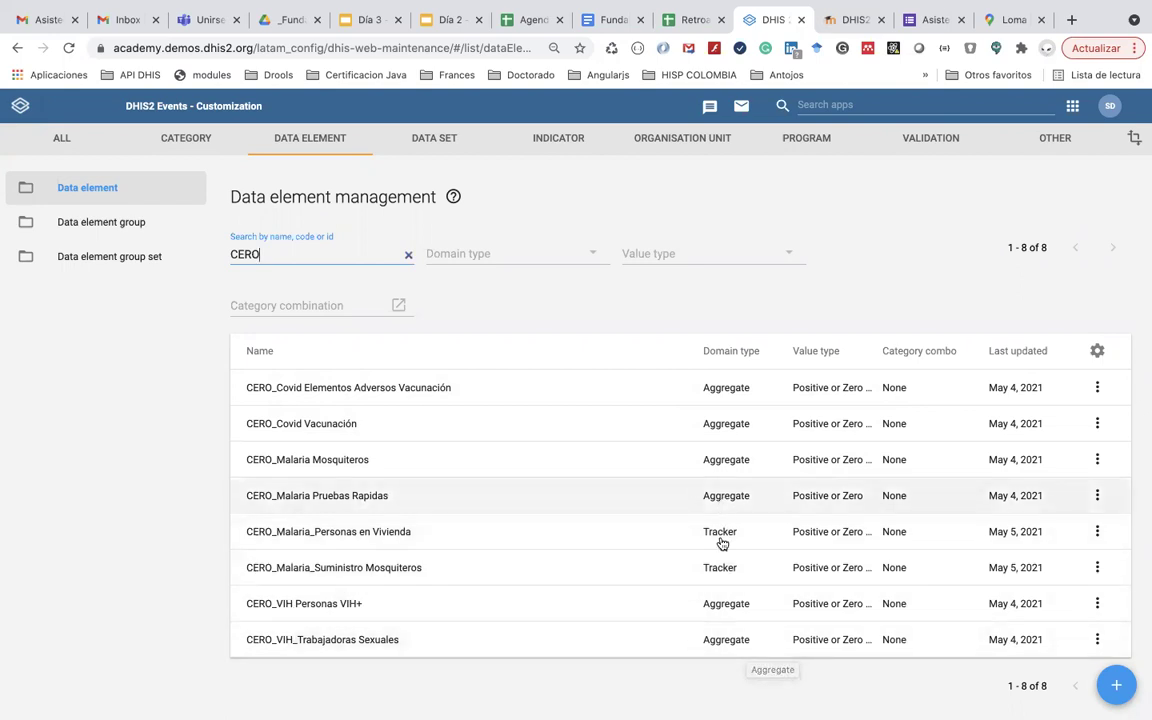
left_click(732, 648)
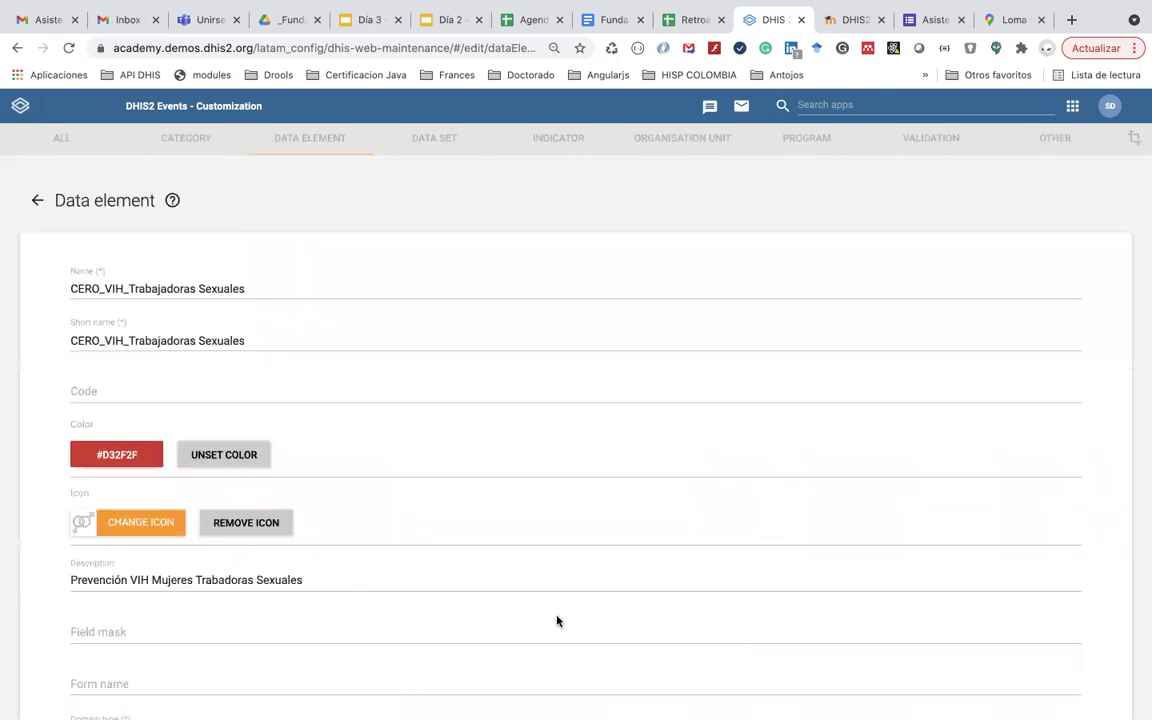
left_click(38, 203)
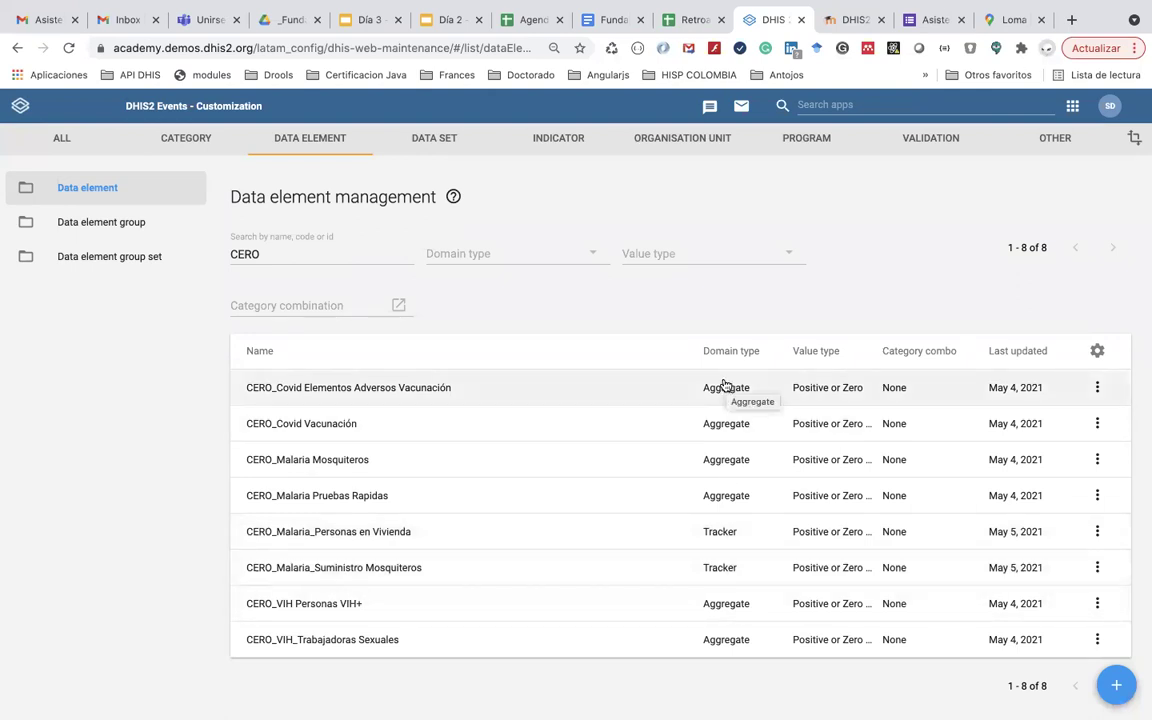
left_click(681, 388)
scroll(668, 476, "down", 5)
scroll(668, 476, "down", 3)
left_click(241, 518)
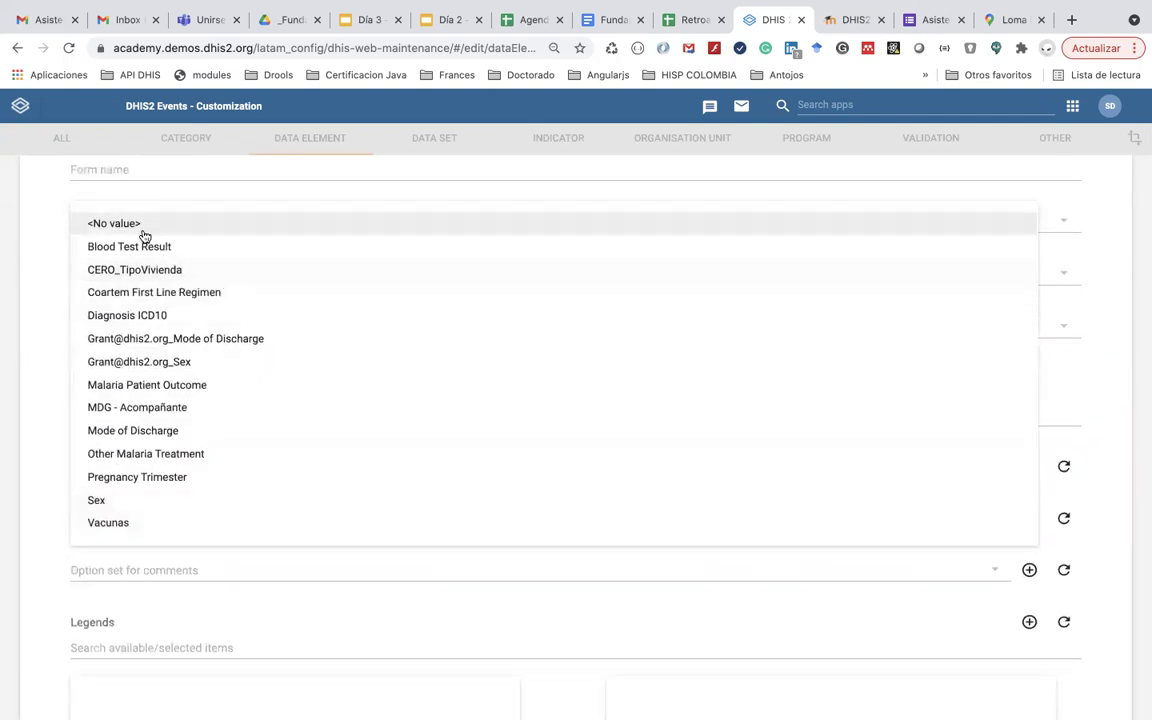
left_click(51, 206)
left_click(18, 50)
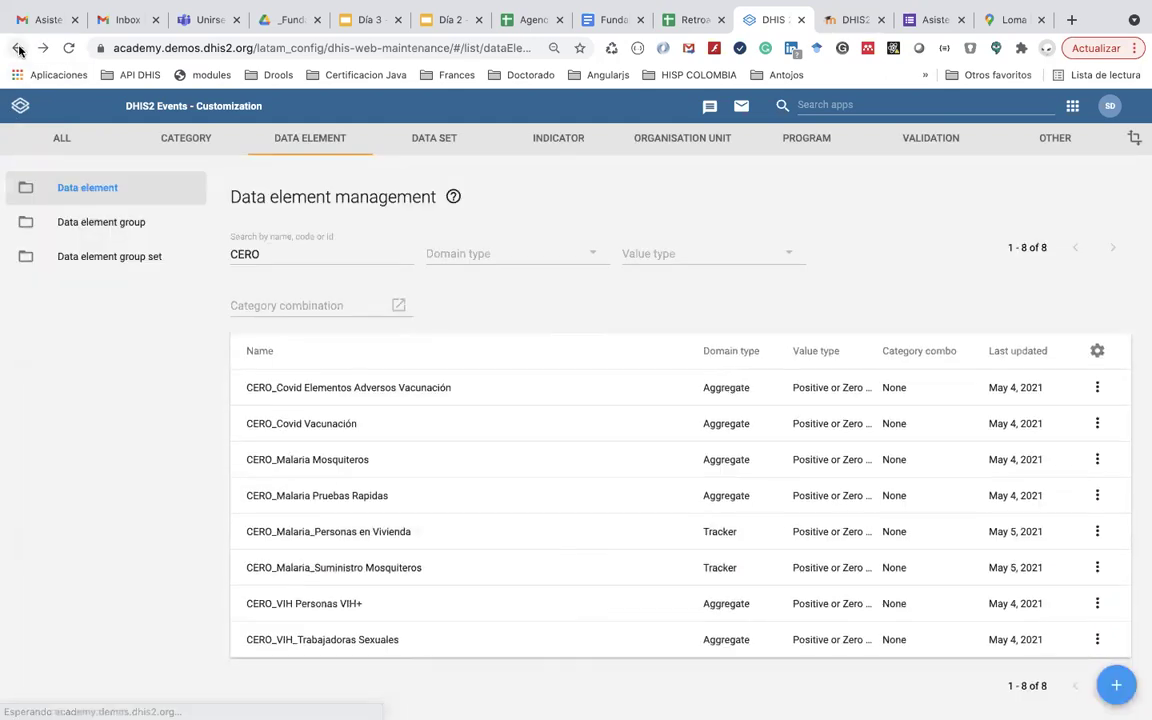
scroll(332, 659, "down", 1)
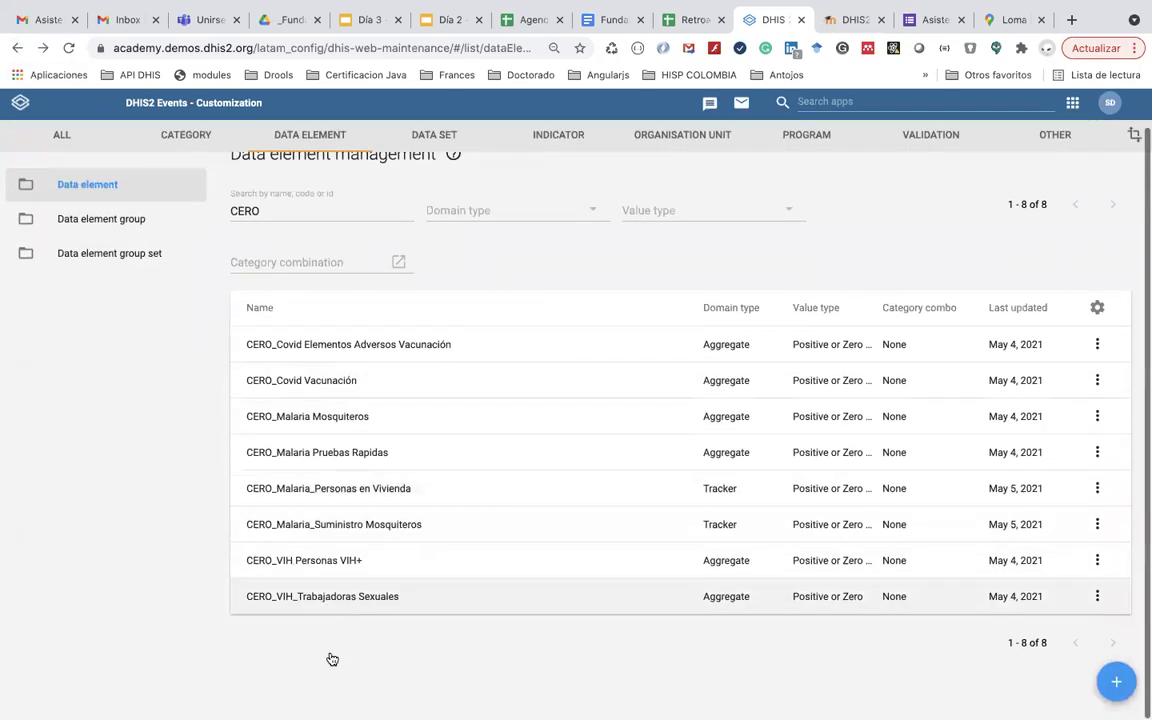
scroll(329, 658, "up", 1)
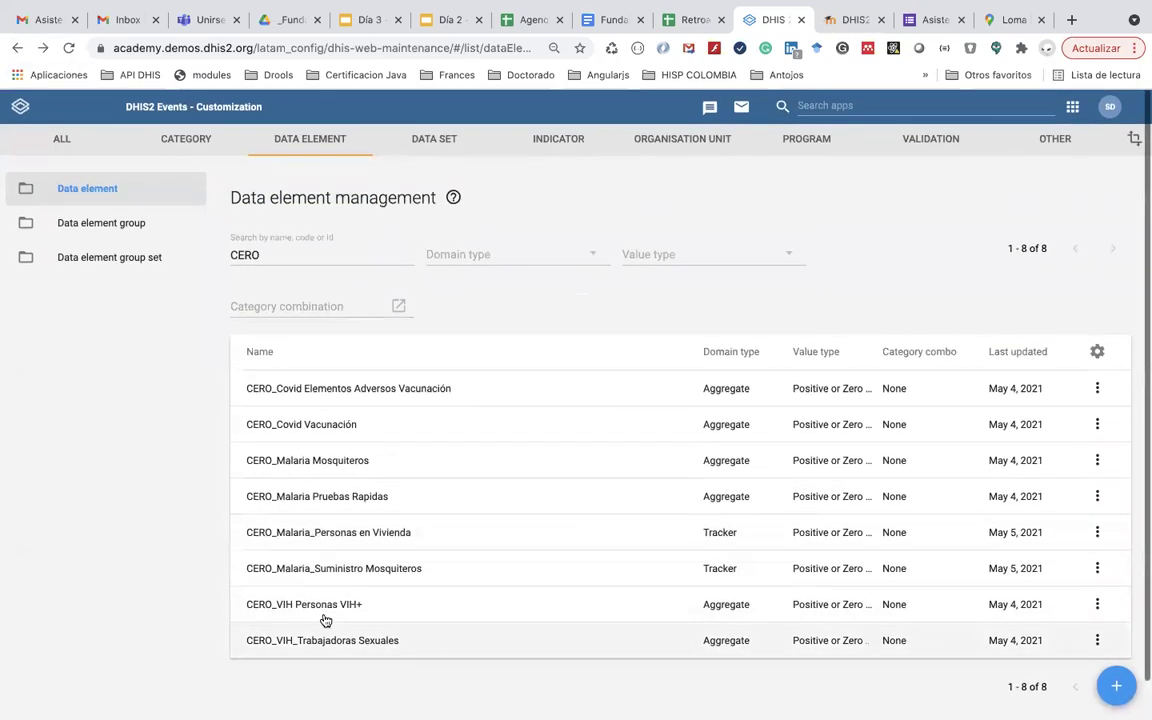
double_click(271, 253)
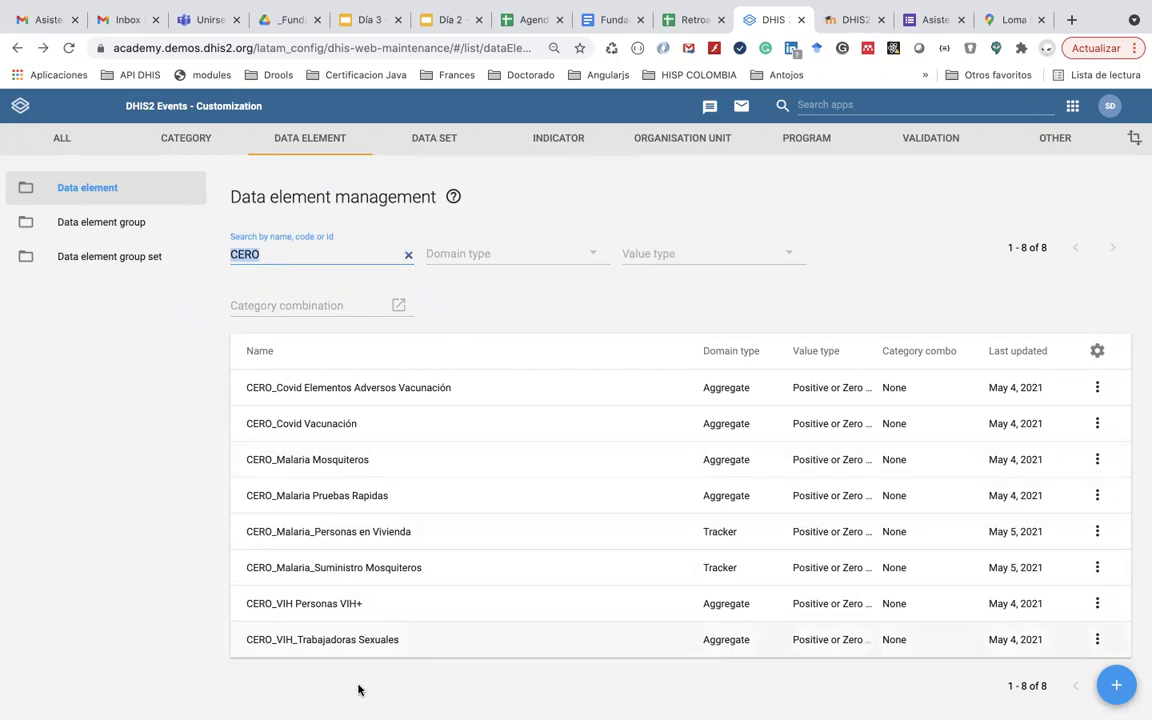
- Start a new CERO data element for 'Tipo de vivienda', reusing its name as the short name
left_click(1114, 685)
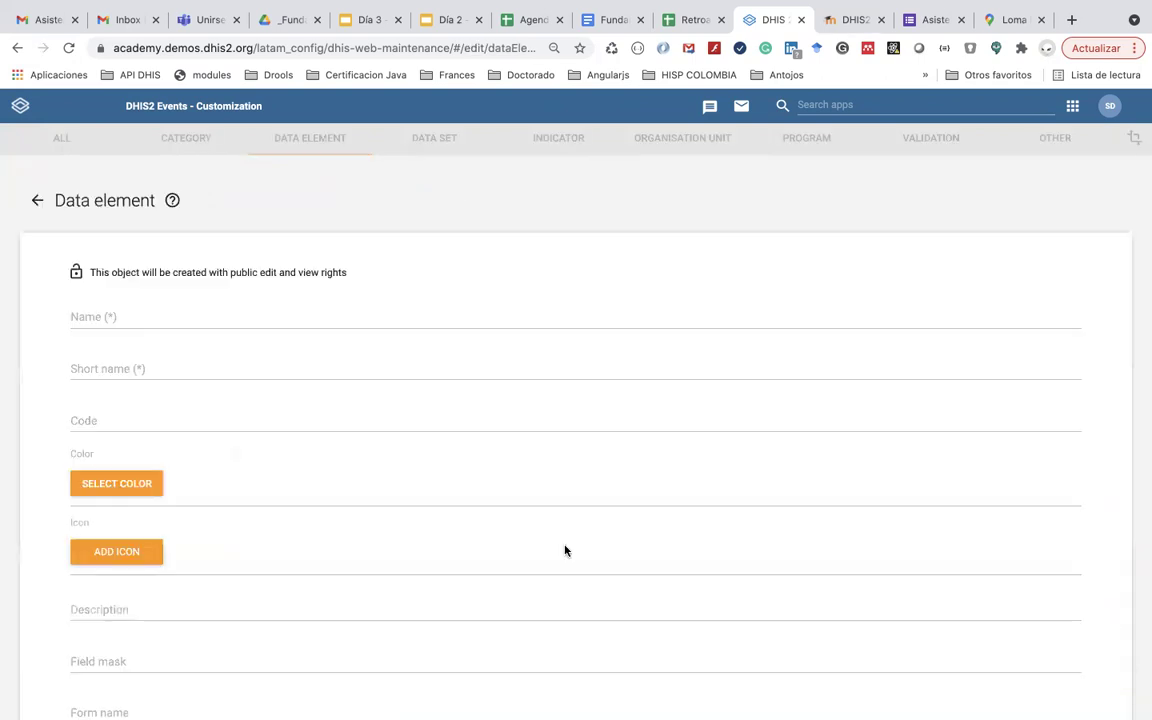
left_click(229, 308)
type("CERo_")
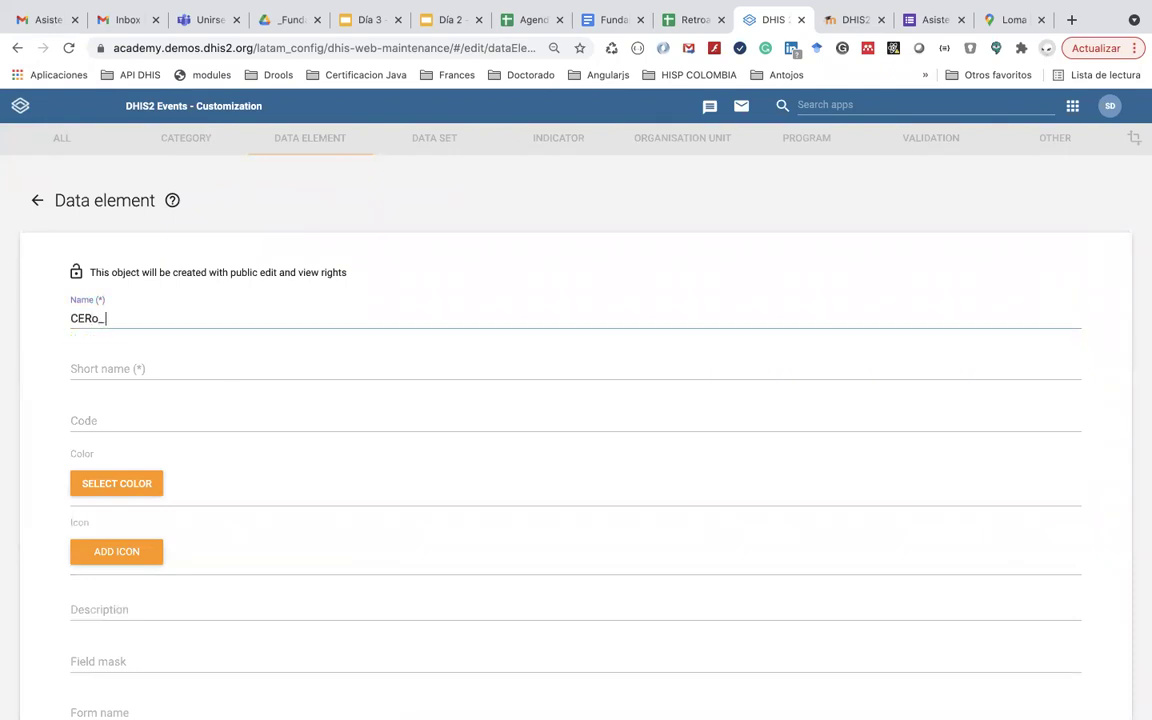
key("BackSpace")
key("BackSpace")
type("O")
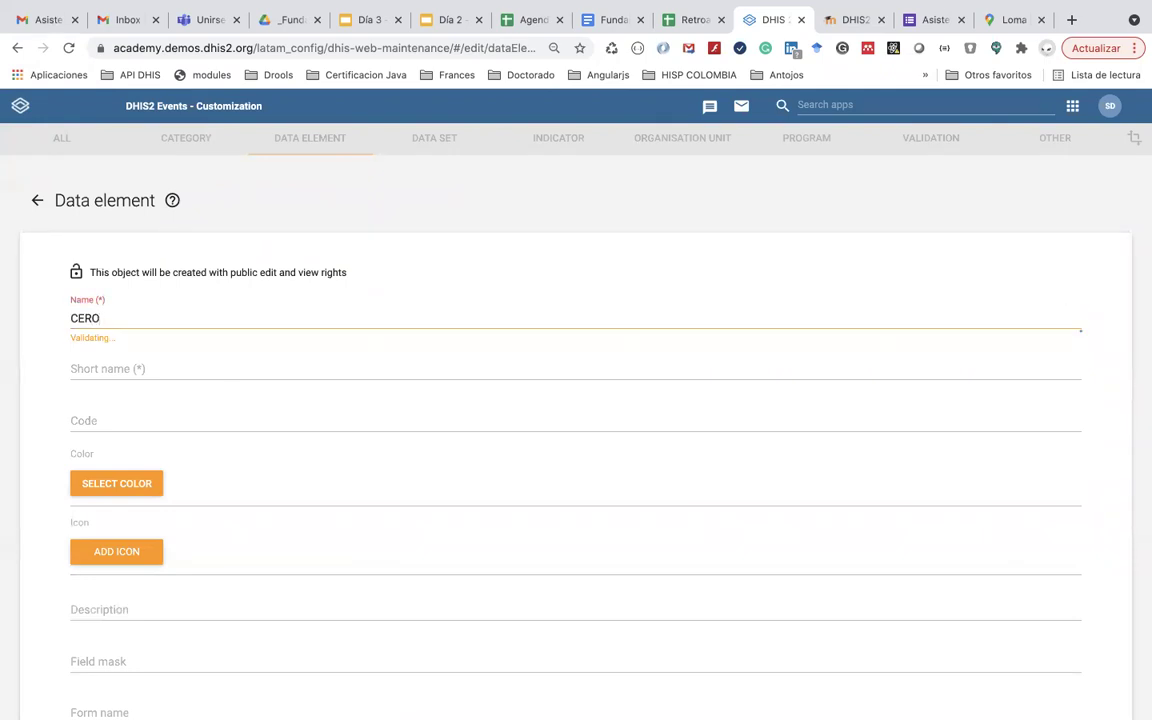
type(" MAL - Tipo de vivienda")
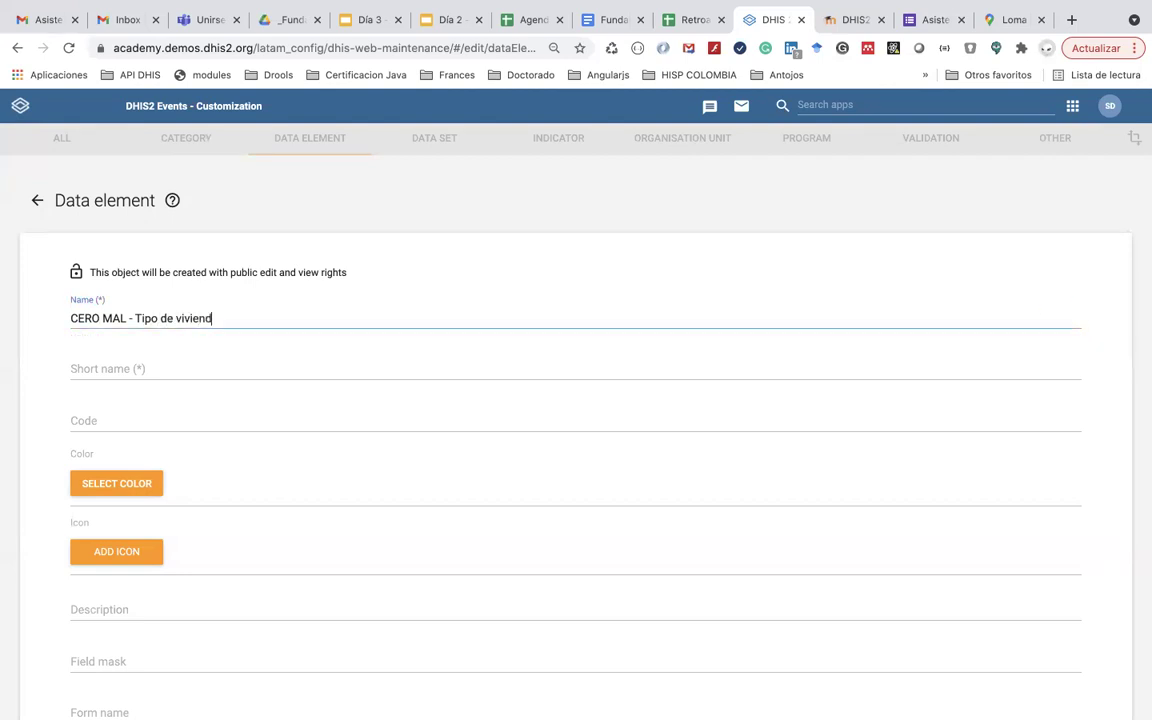
left_click_drag(218, 318, 71, 318)
key("ctrl+c")
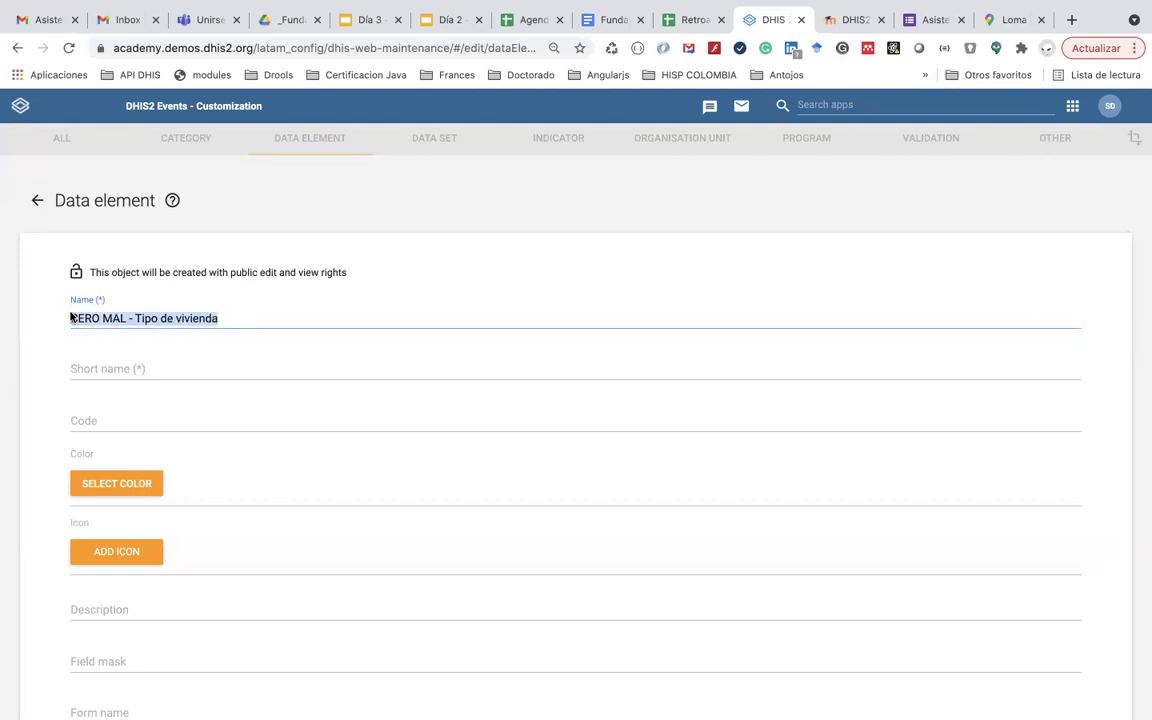
left_click(110, 366)
key("ctrl+v")
- Set its domain type to Tracker and assign option set CERO_TipoVivienda, then switch to Slack
scroll(131, 481, "down", 5)
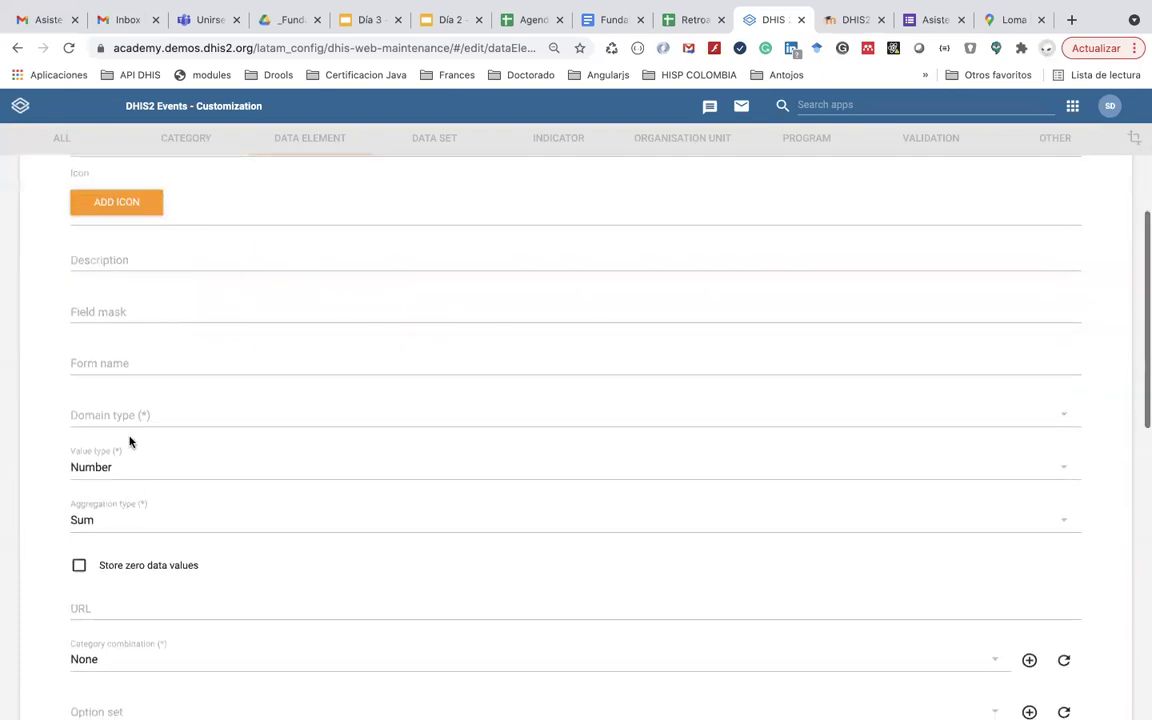
left_click(131, 421)
left_click(128, 440)
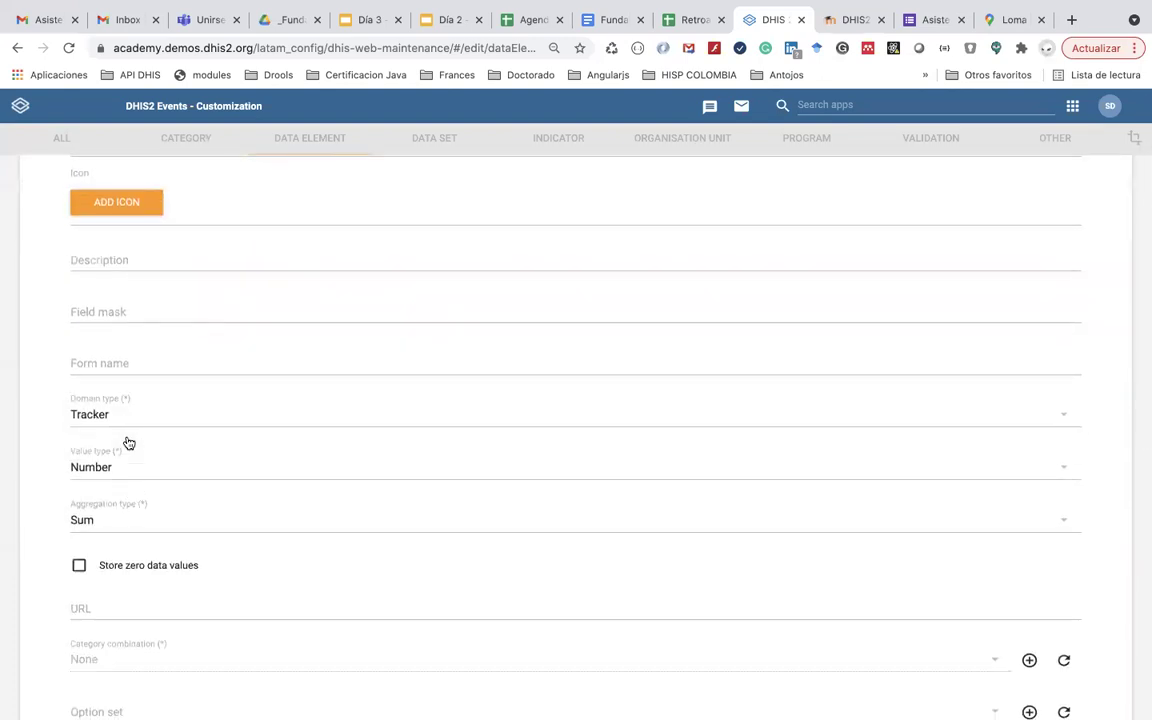
scroll(123, 558, "down", 4)
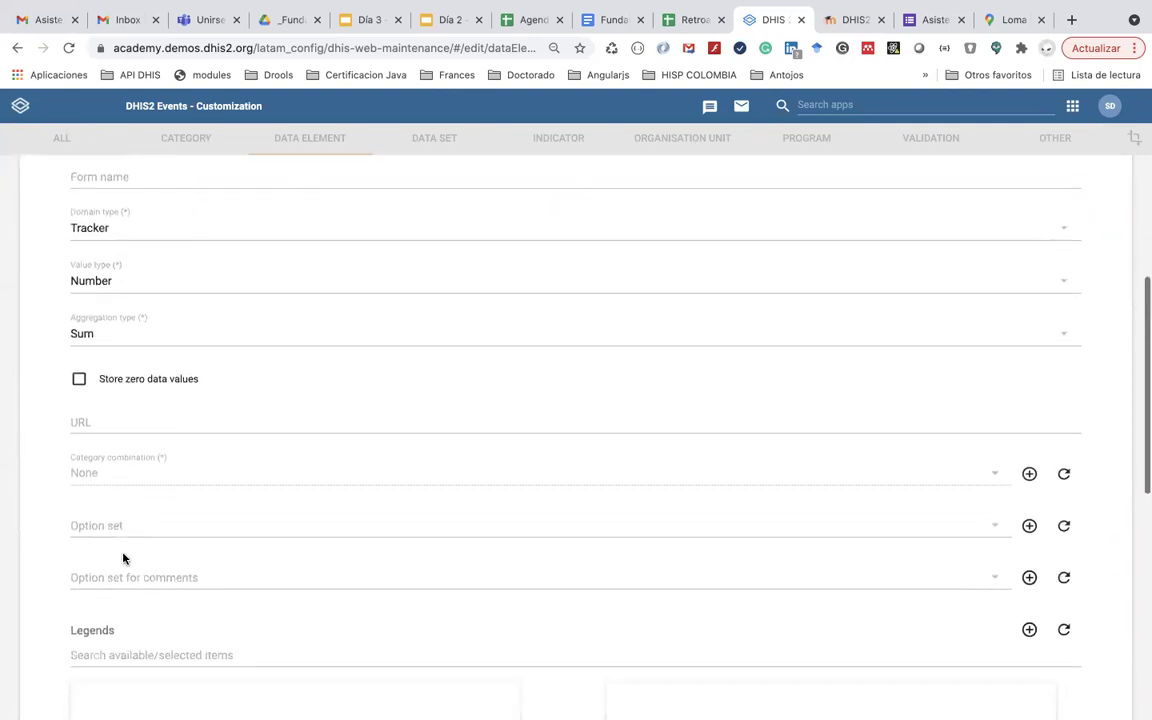
left_click(122, 520)
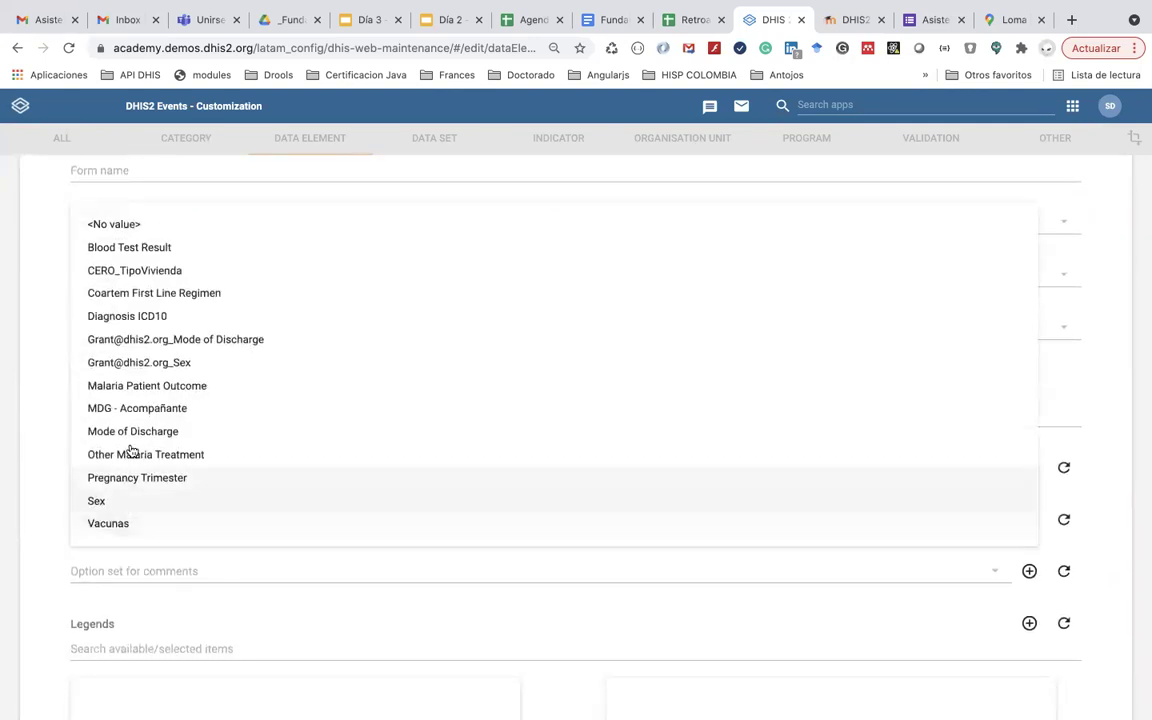
left_click(152, 276)
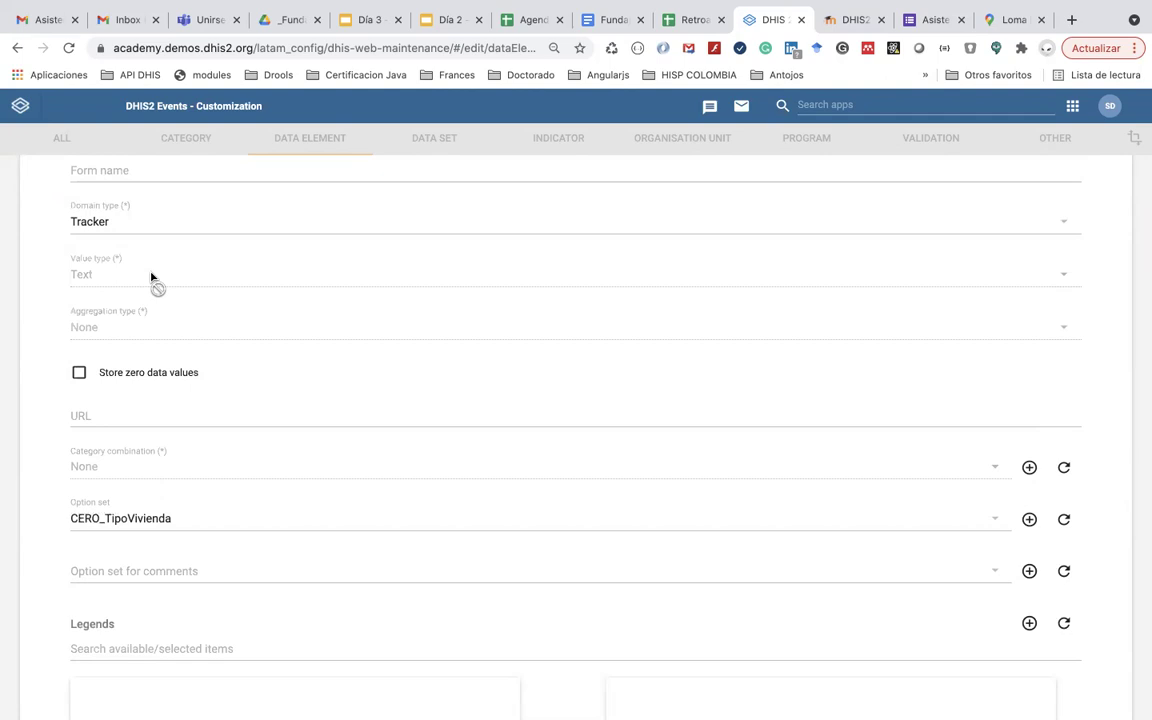
scroll(151, 277, "down", 10)
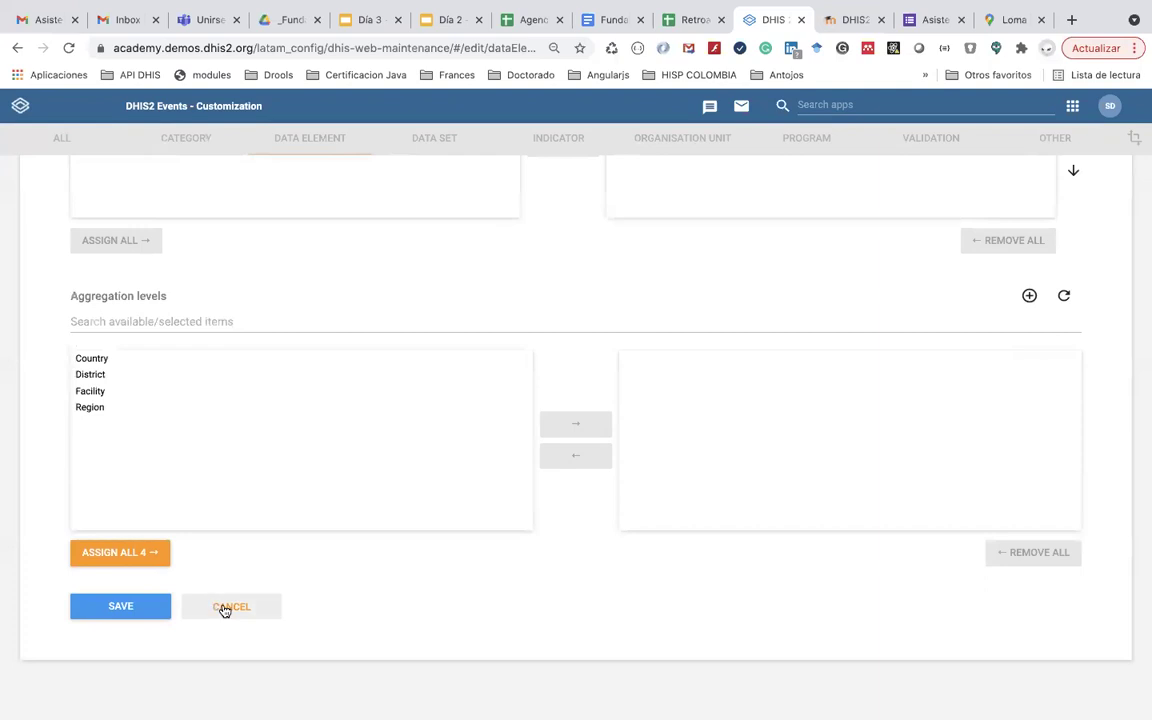
key("super+Tab")
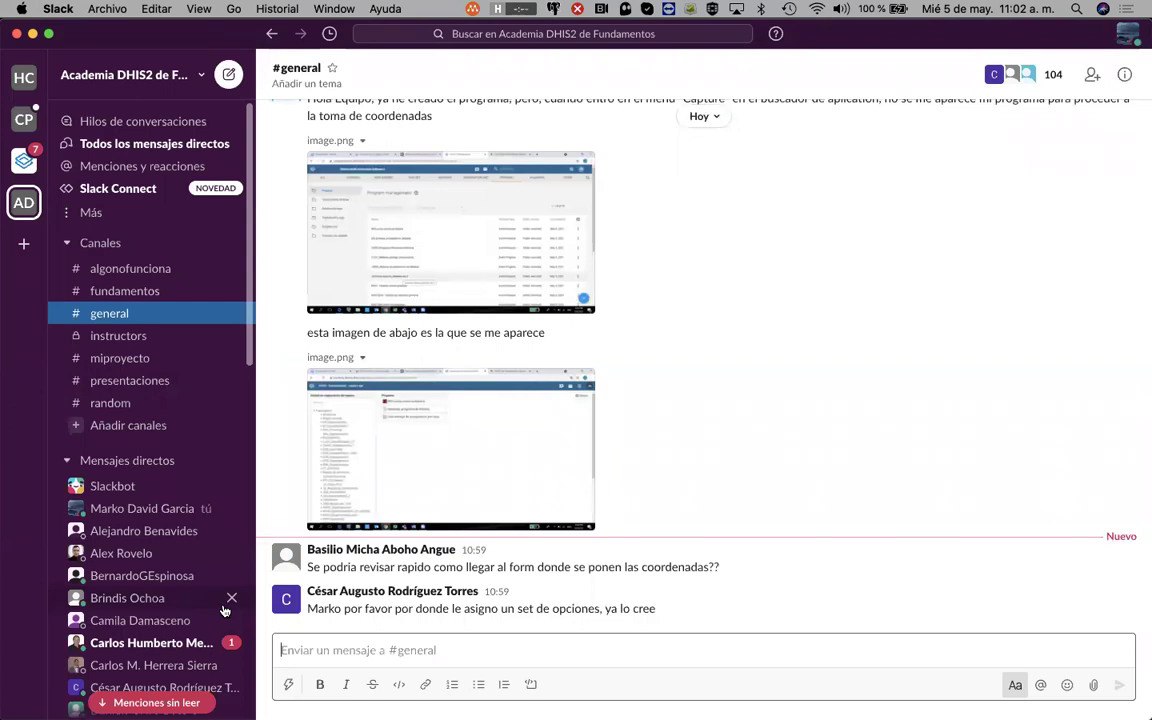
- Read a participant's direct message in Slack, then return to the CERO-filtered data element list
left_click(178, 642)
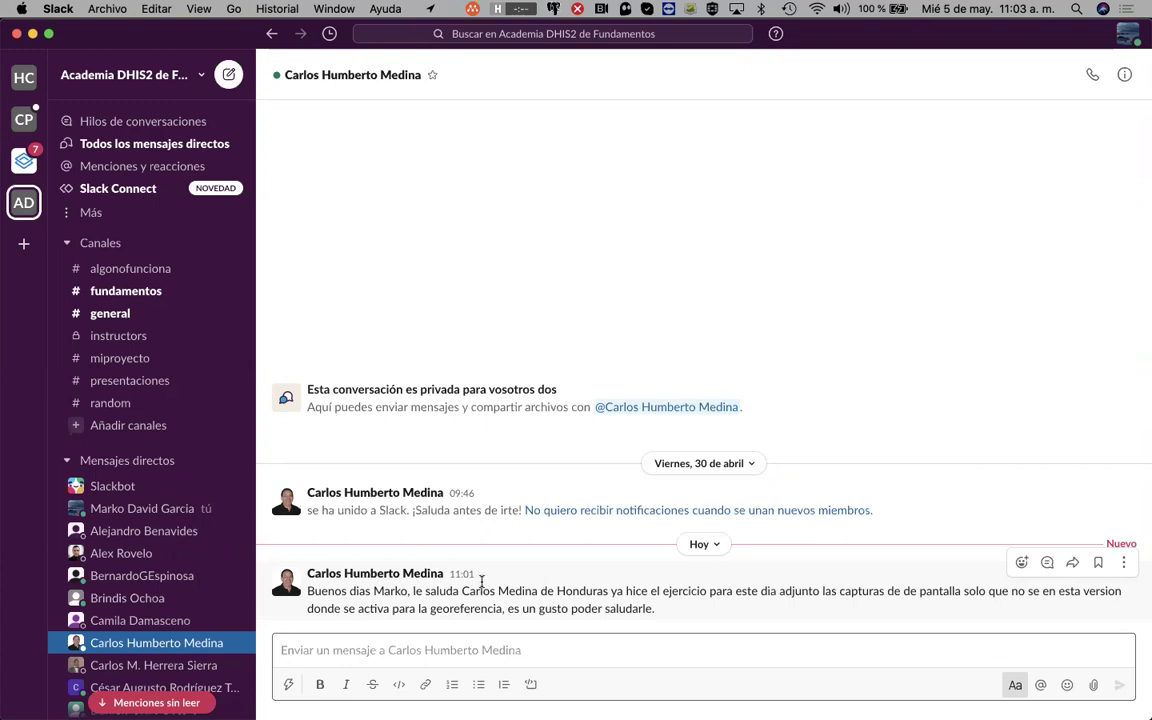
key("super+Tab")
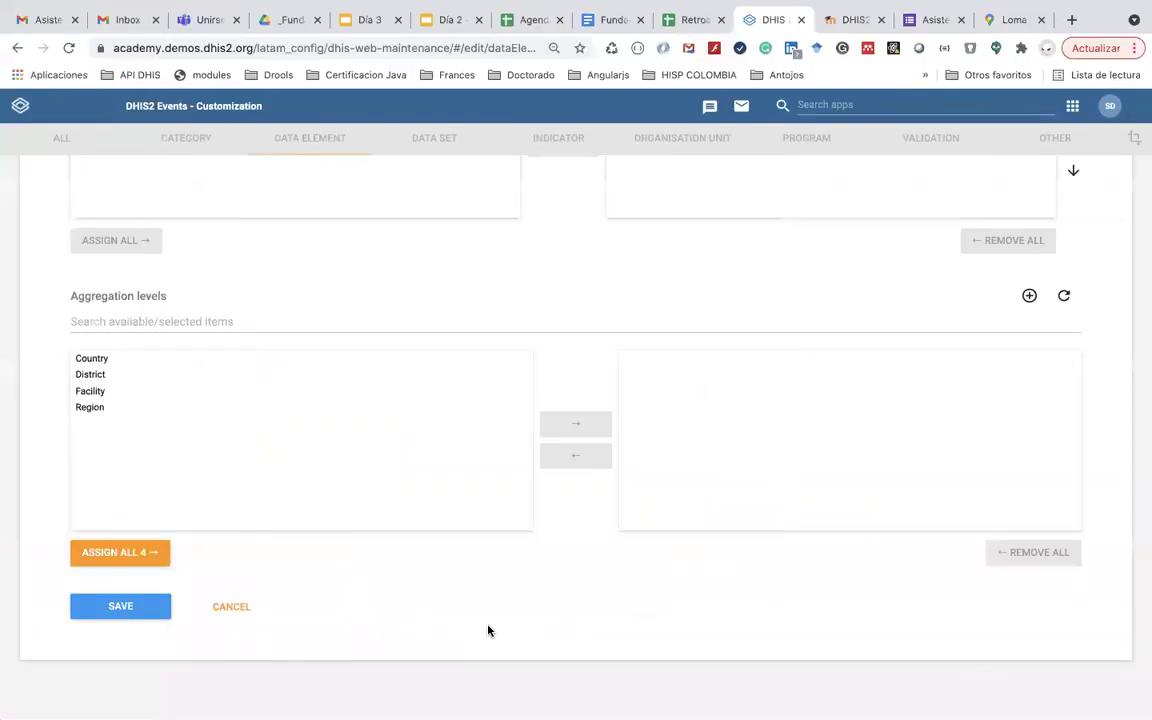
scroll(489, 630, "up", 15)
left_click(19, 47)
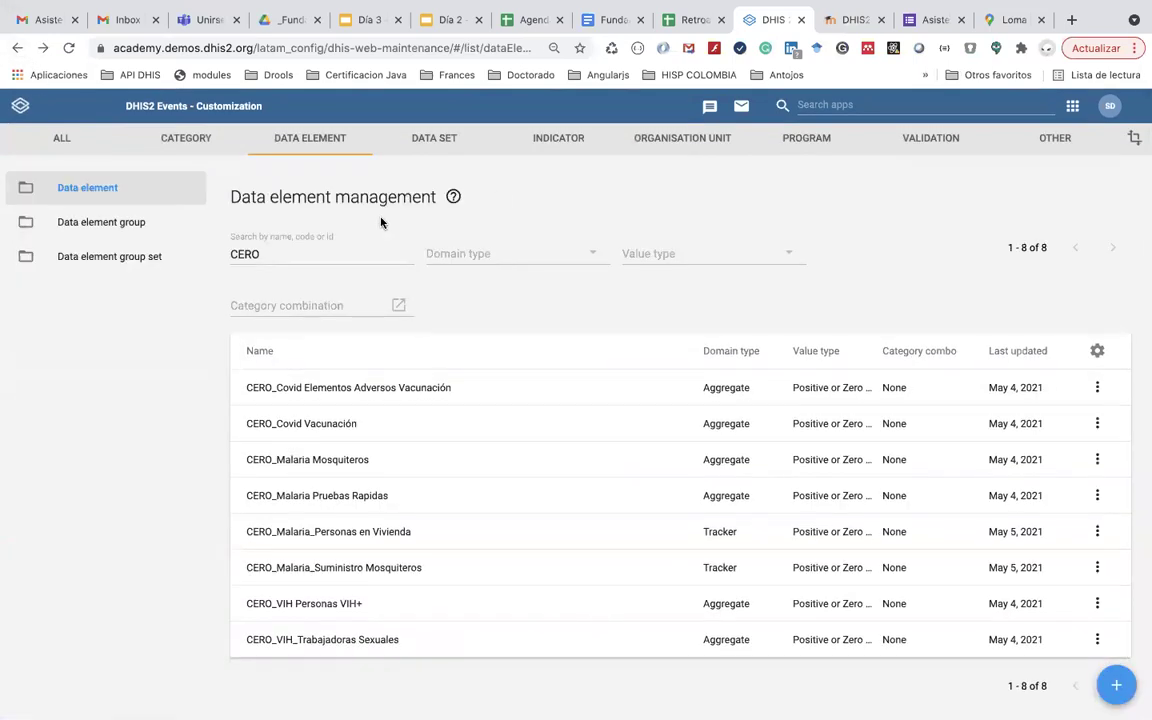
- Open the Program list and the actions menu for 'chm entrega de mosquiteros por casa'
left_click(820, 137)
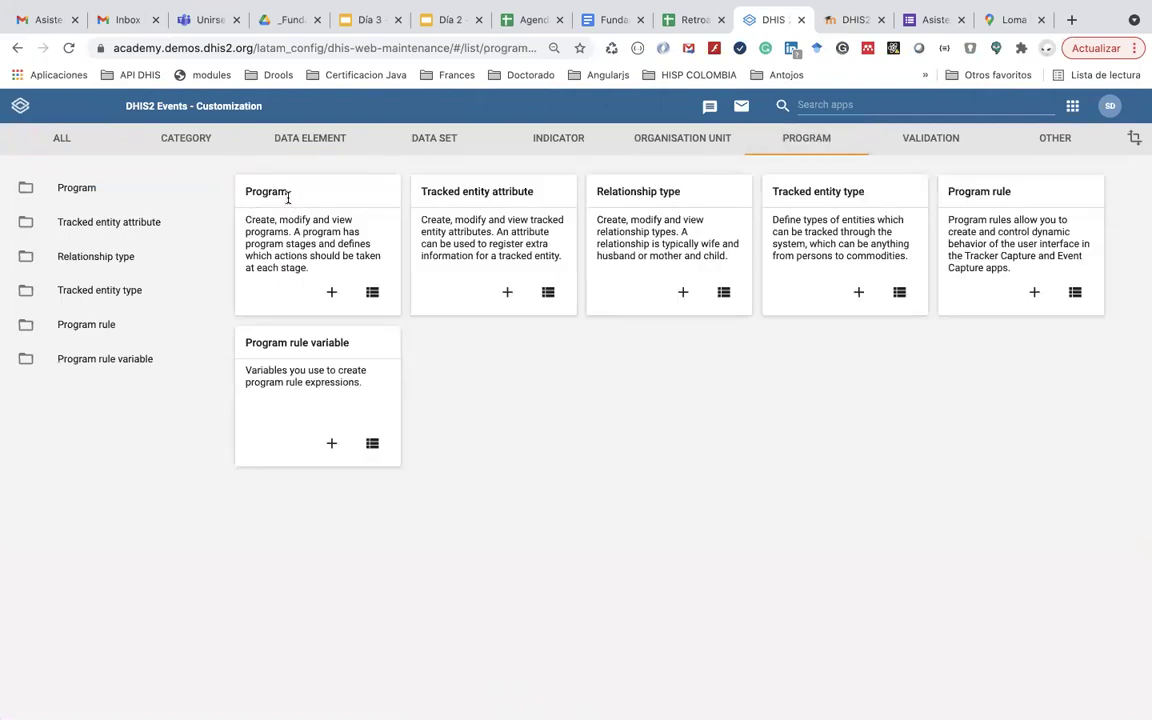
left_click(288, 200)
scroll(301, 411, "down", 5)
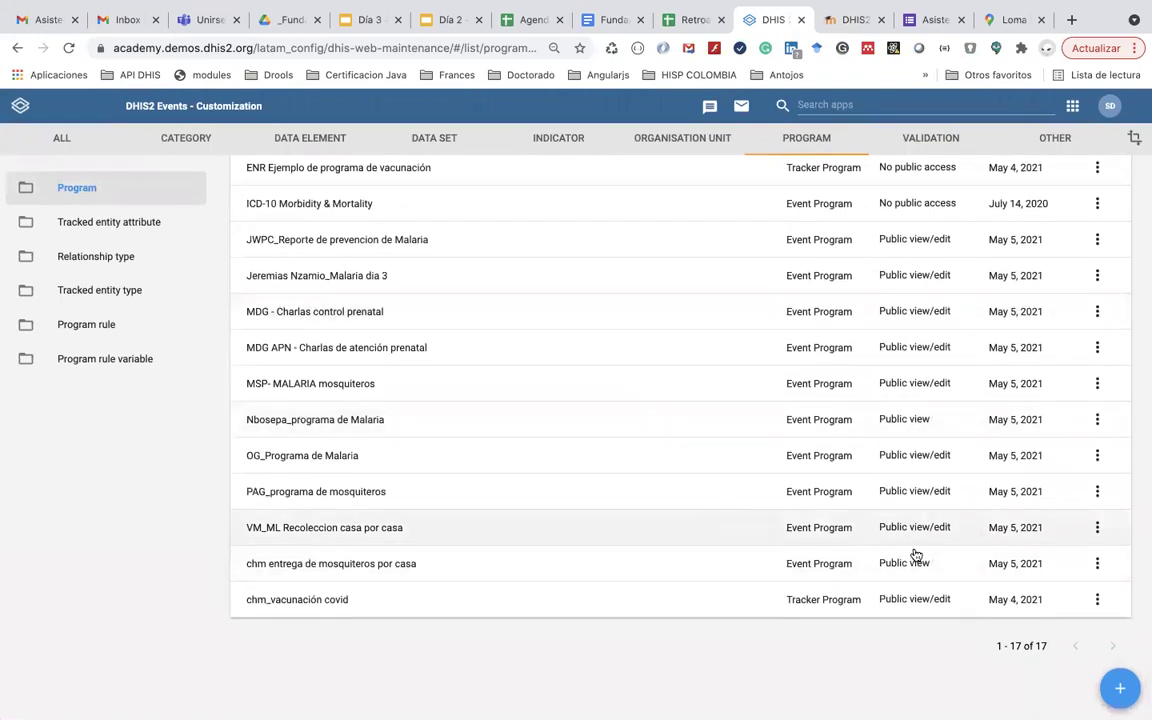
left_click(1097, 563)
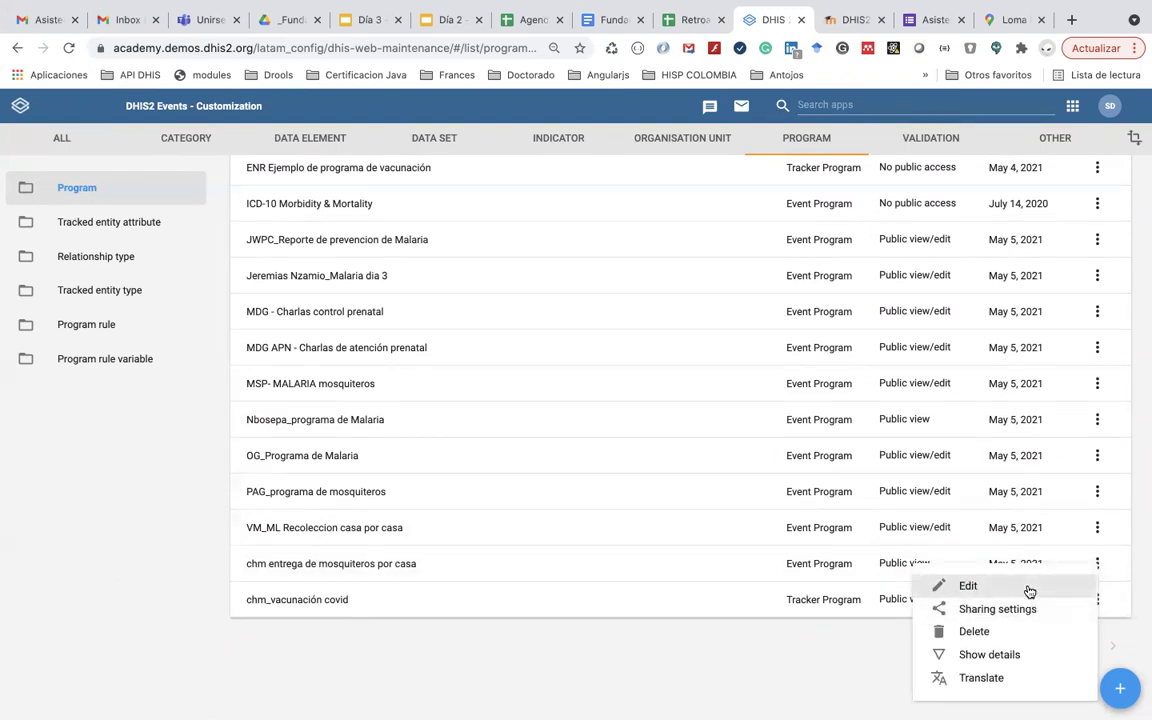
left_click(1029, 591)
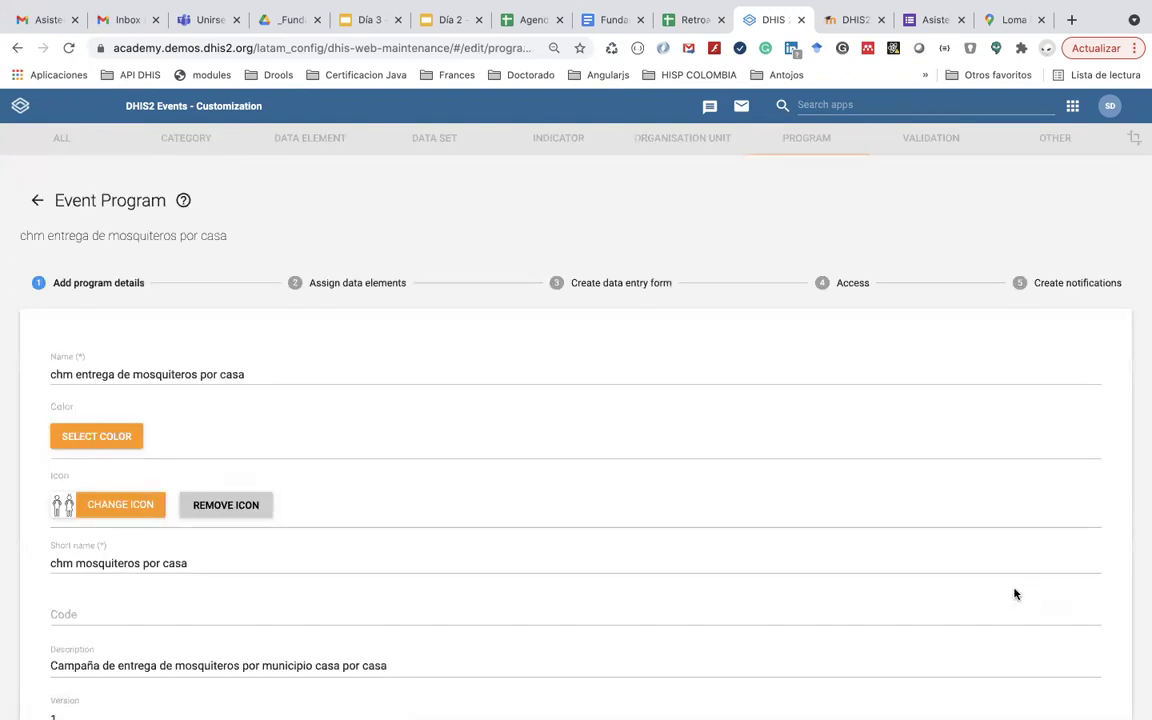
scroll(569, 549, "down", 5)
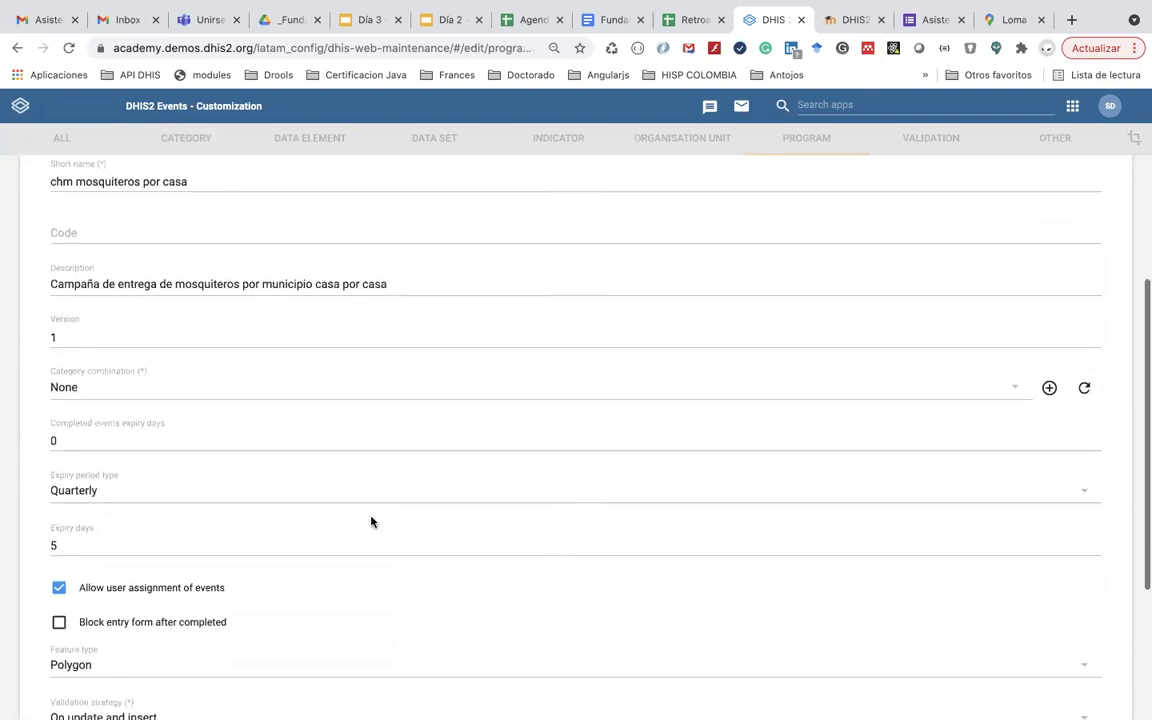
scroll(271, 494, "down", 3)
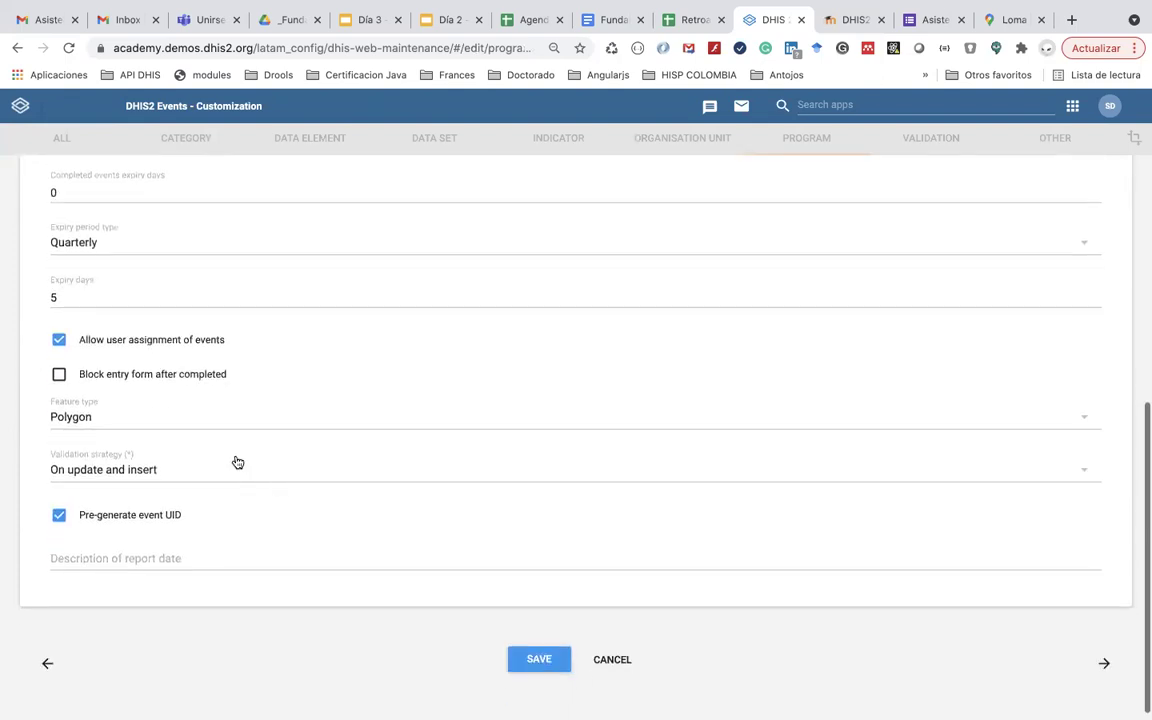
left_click(143, 430)
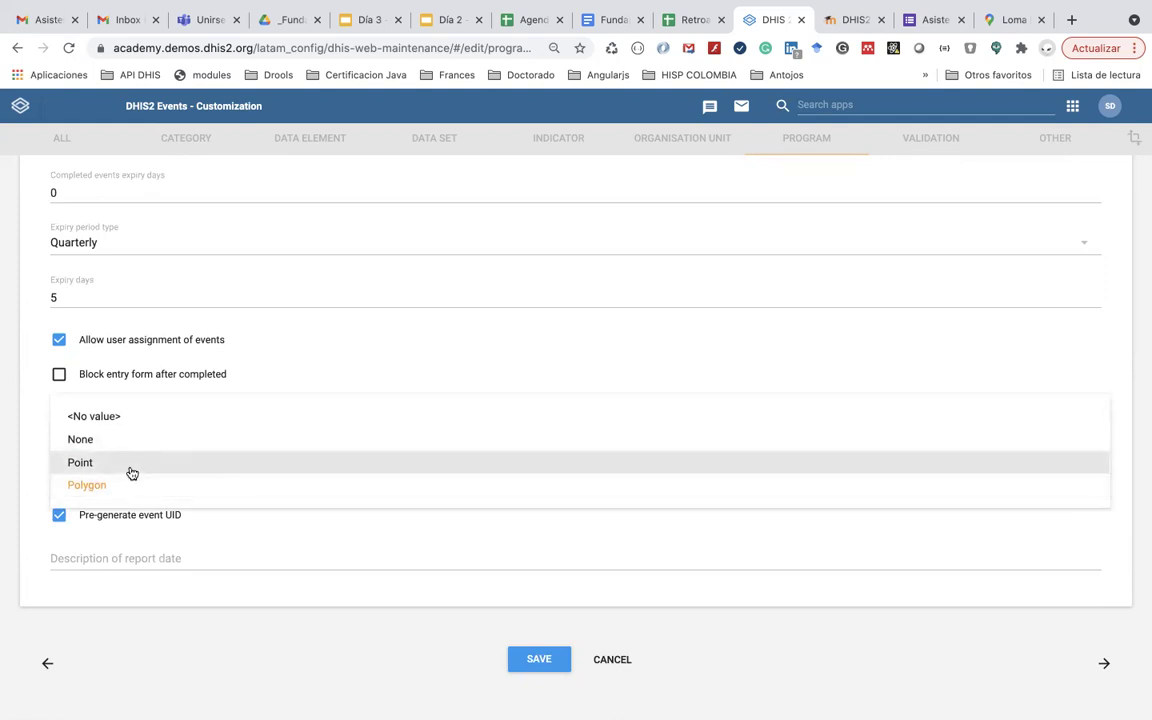
left_click(131, 472)
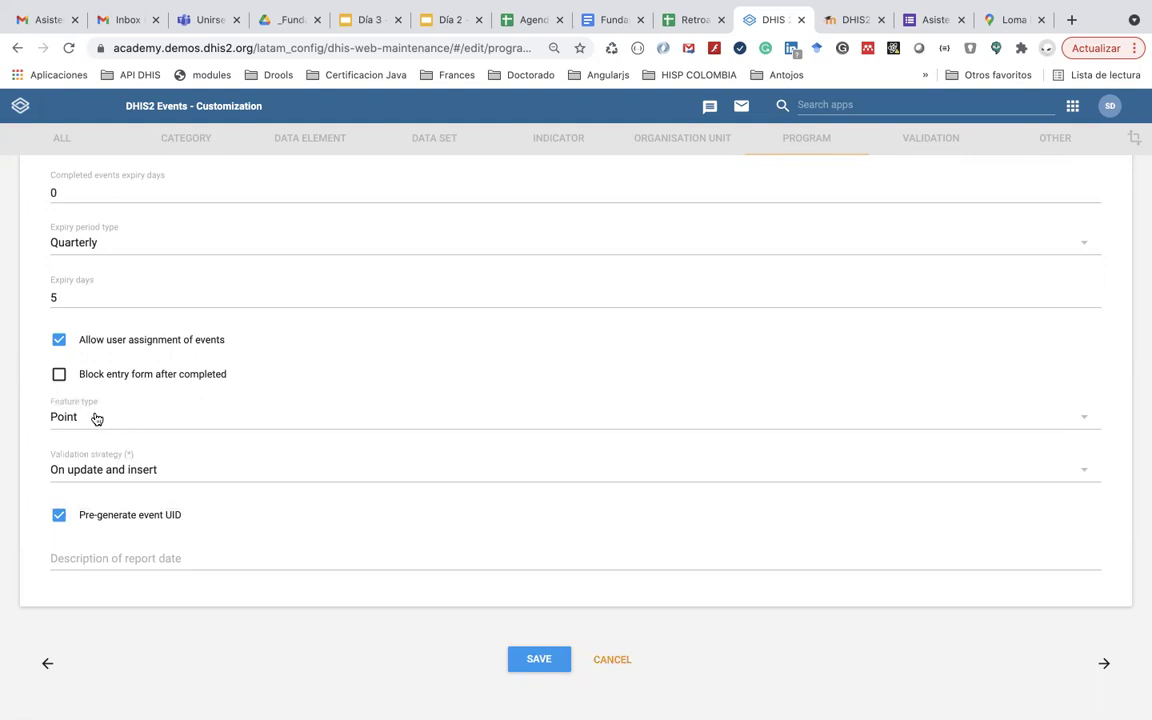
left_click(618, 664)
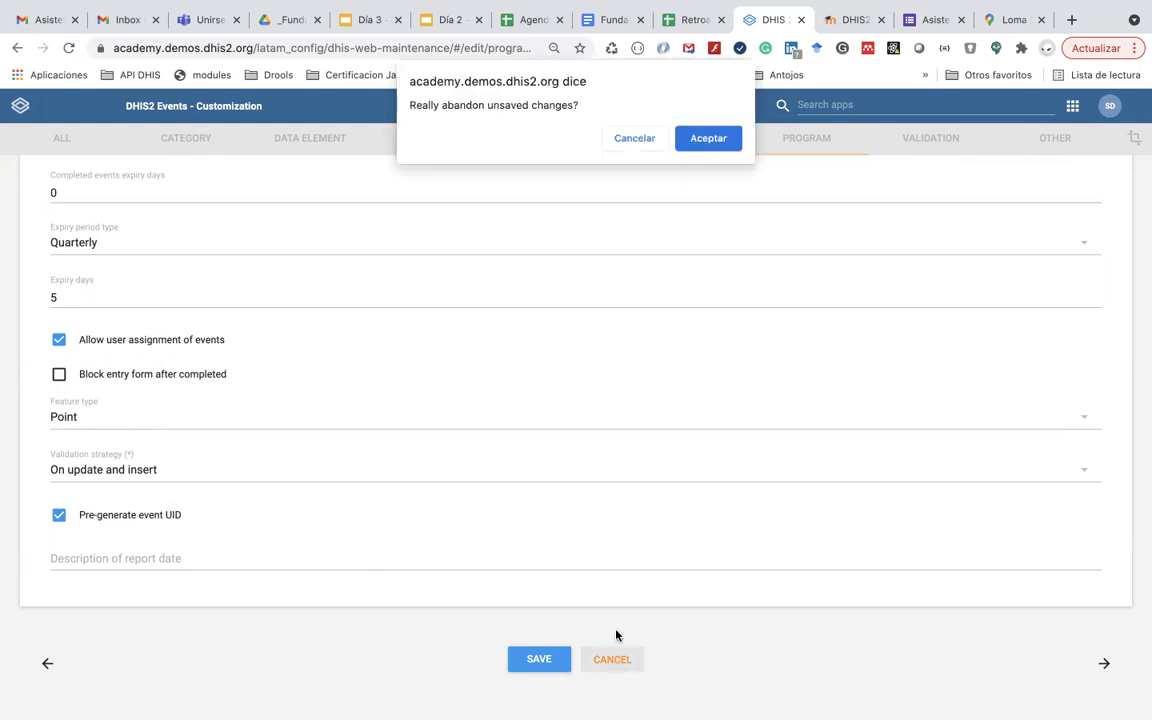
left_click(708, 143)
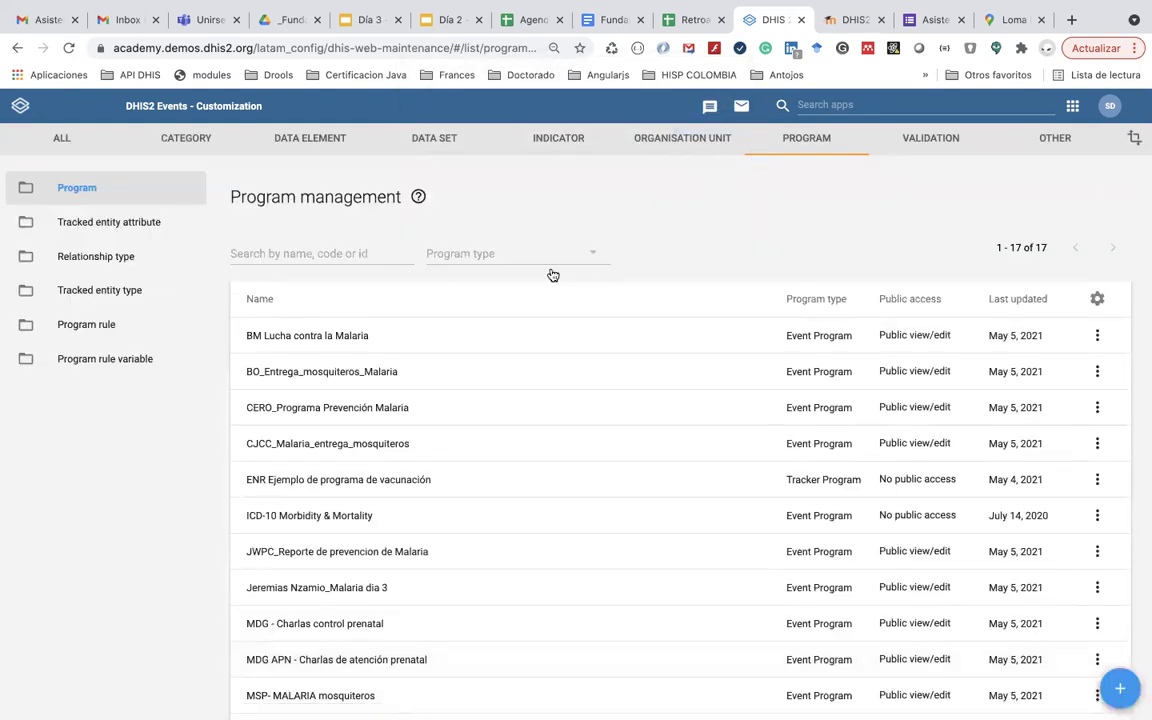
- Find the MDG APN program by searching 'MD', change its feature type to Polygon, and save
left_click(337, 252)
type("MDG")
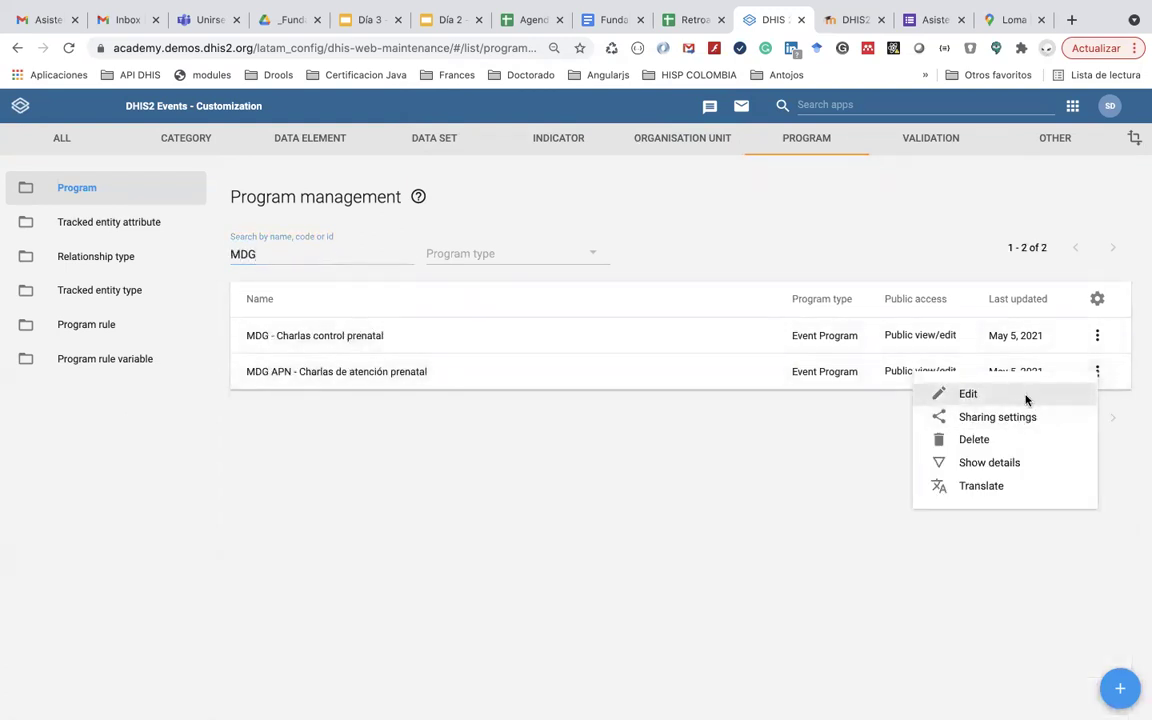
left_click(1022, 396)
scroll(684, 493, "down", 10)
scroll(684, 493, "up", 1)
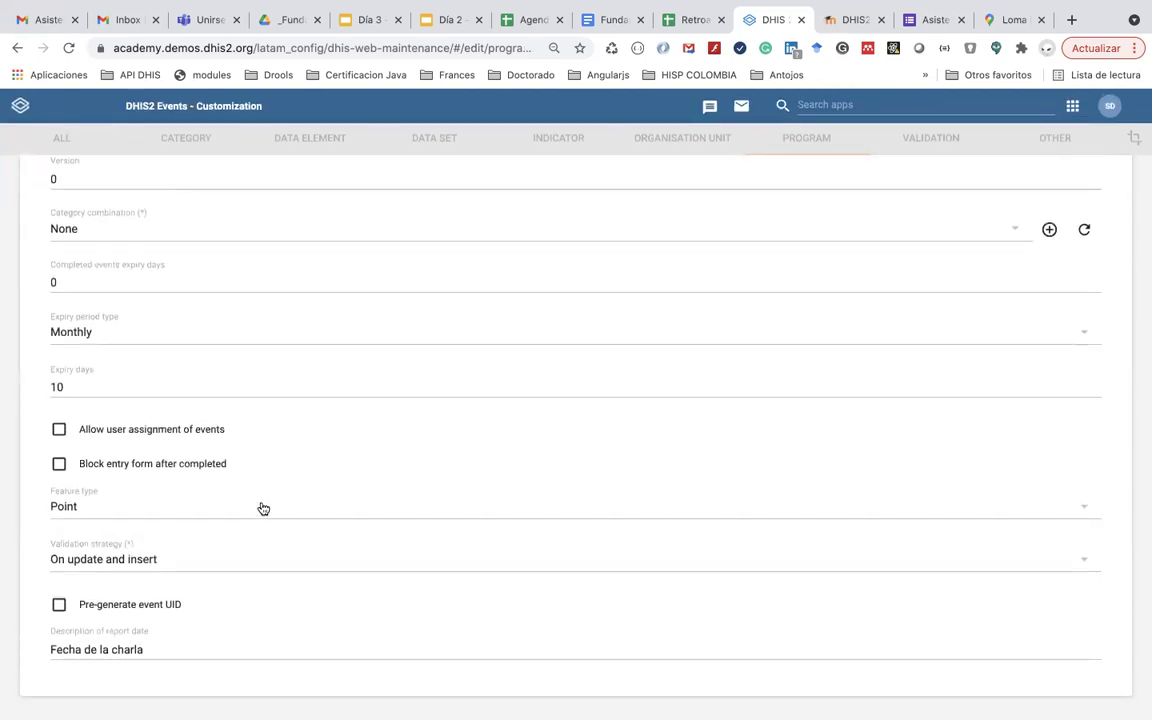
left_click(262, 507)
left_click(240, 570)
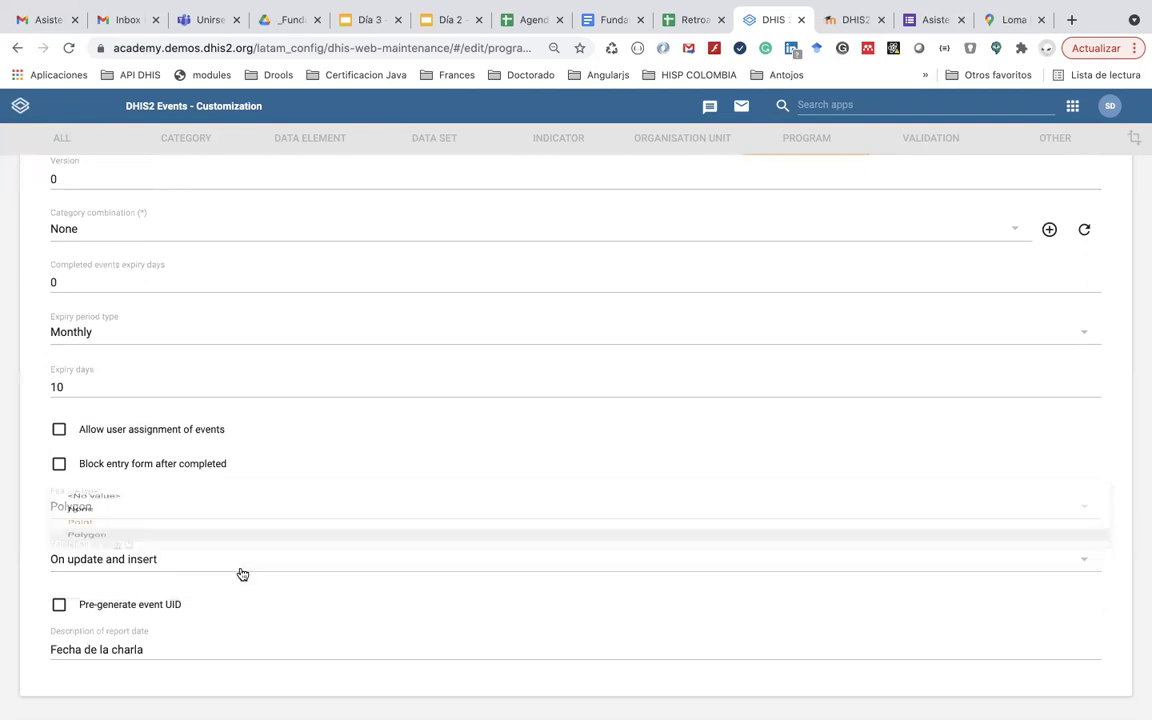
scroll(400, 620, "down", 2)
left_click(537, 648)
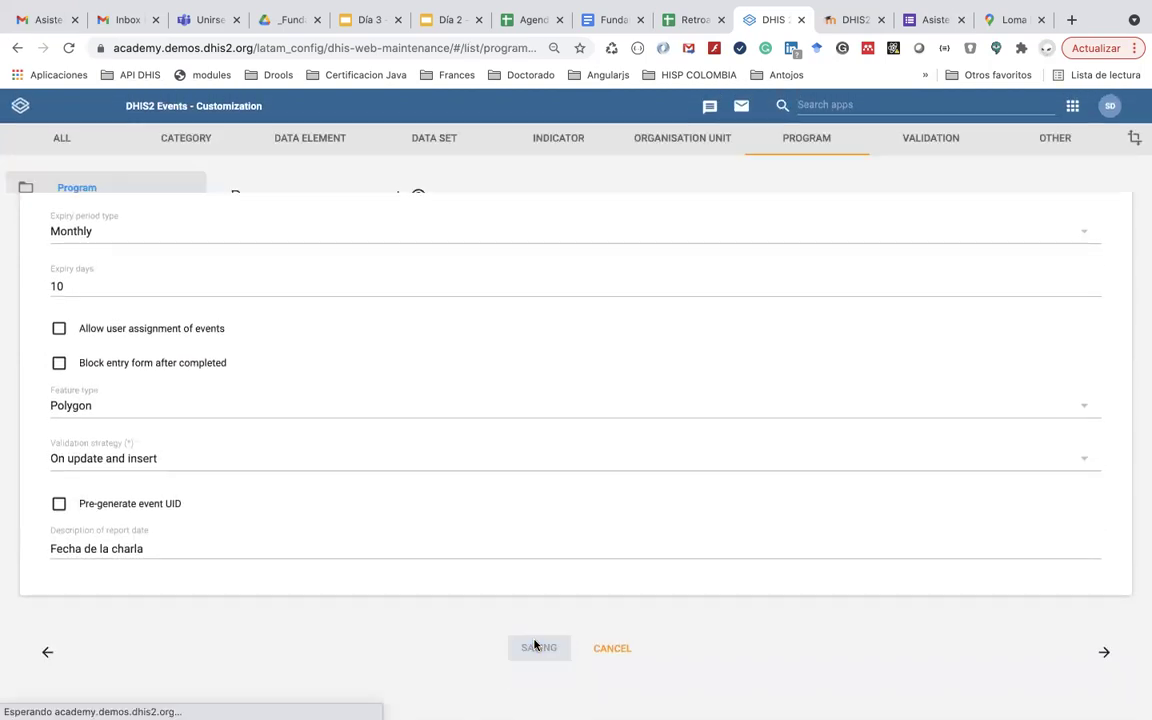
left_click(1071, 106)
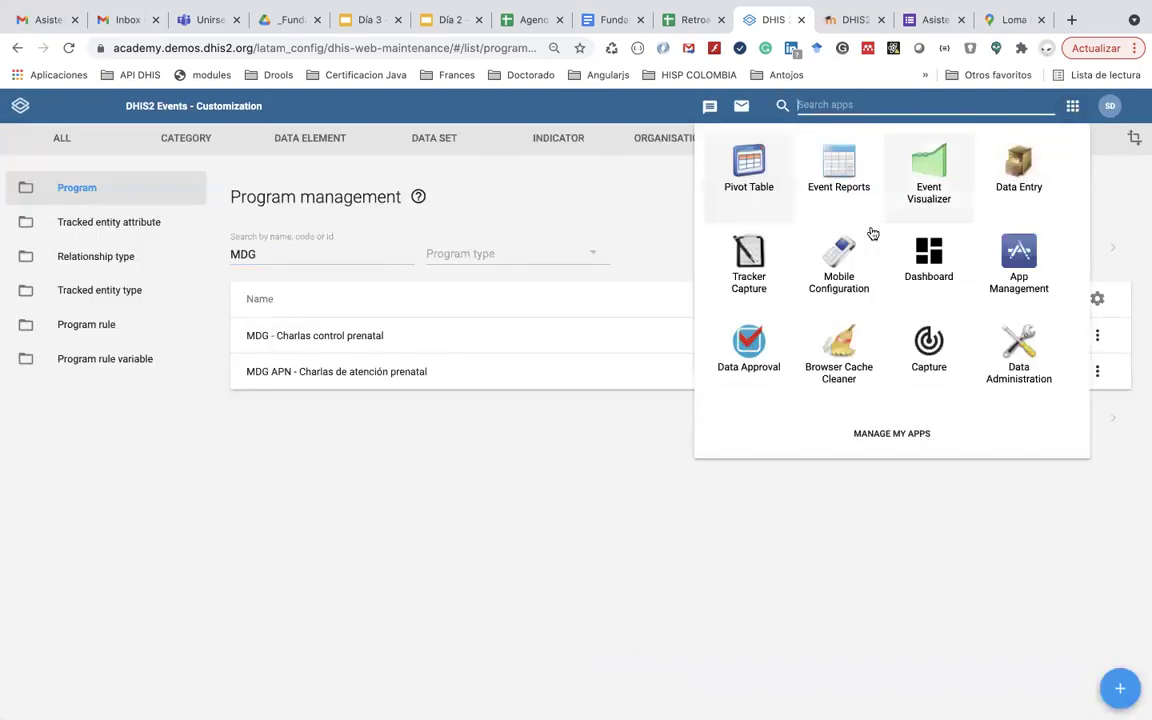
- Clear all cached storage and databases in Browser Cache Cleaner, then launch the Capture app
left_click(833, 318)
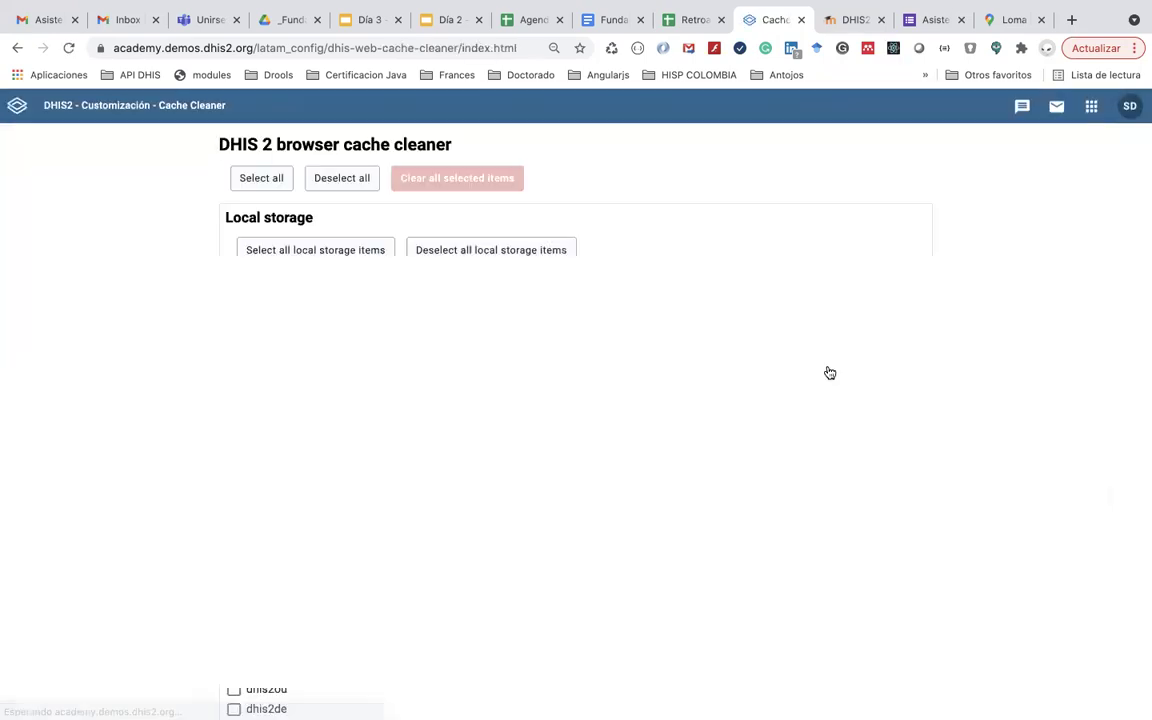
left_click(250, 176)
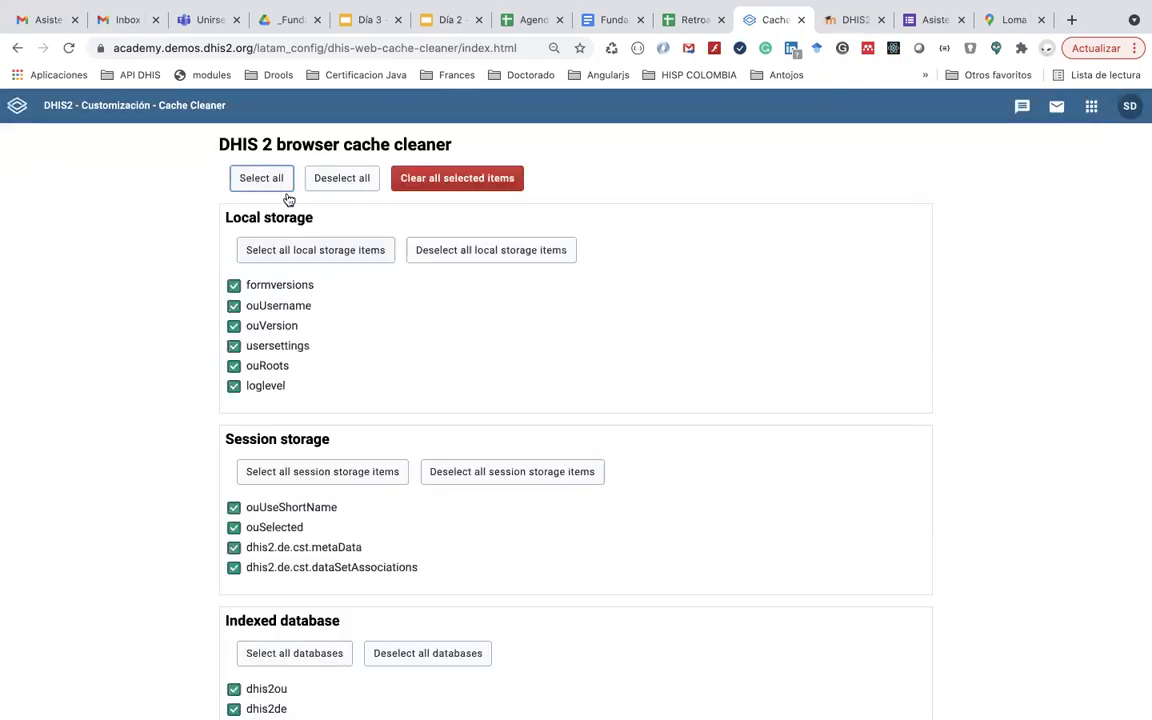
left_click(435, 182)
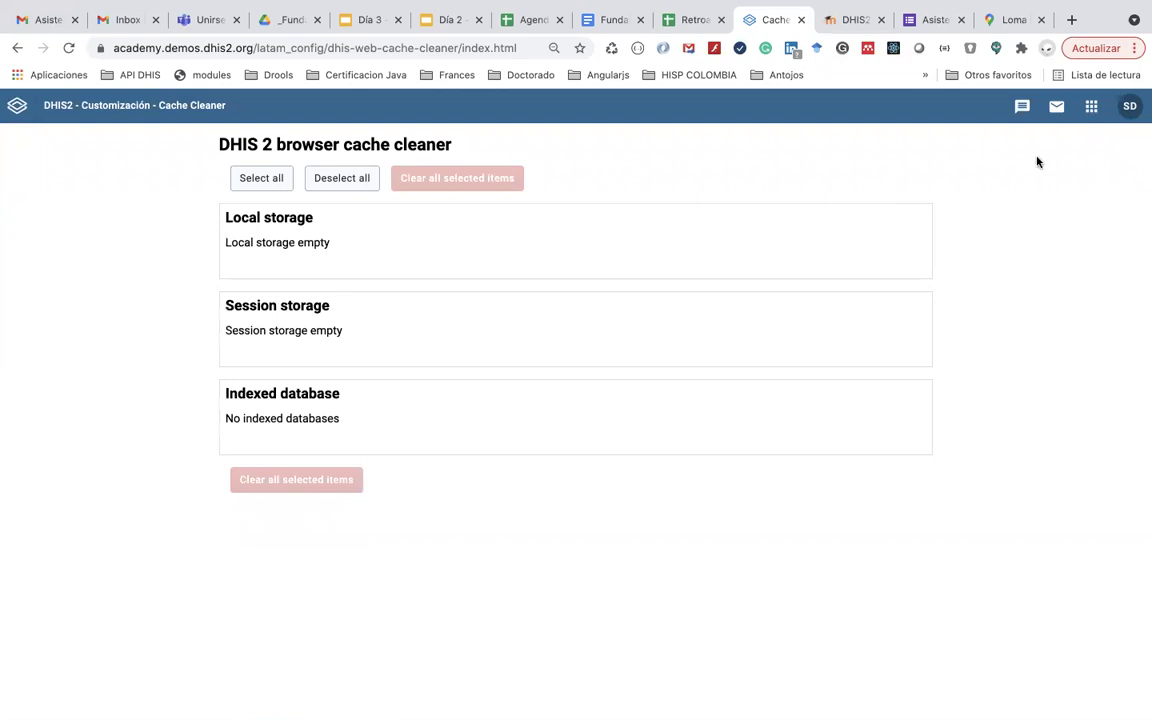
left_click(1091, 106)
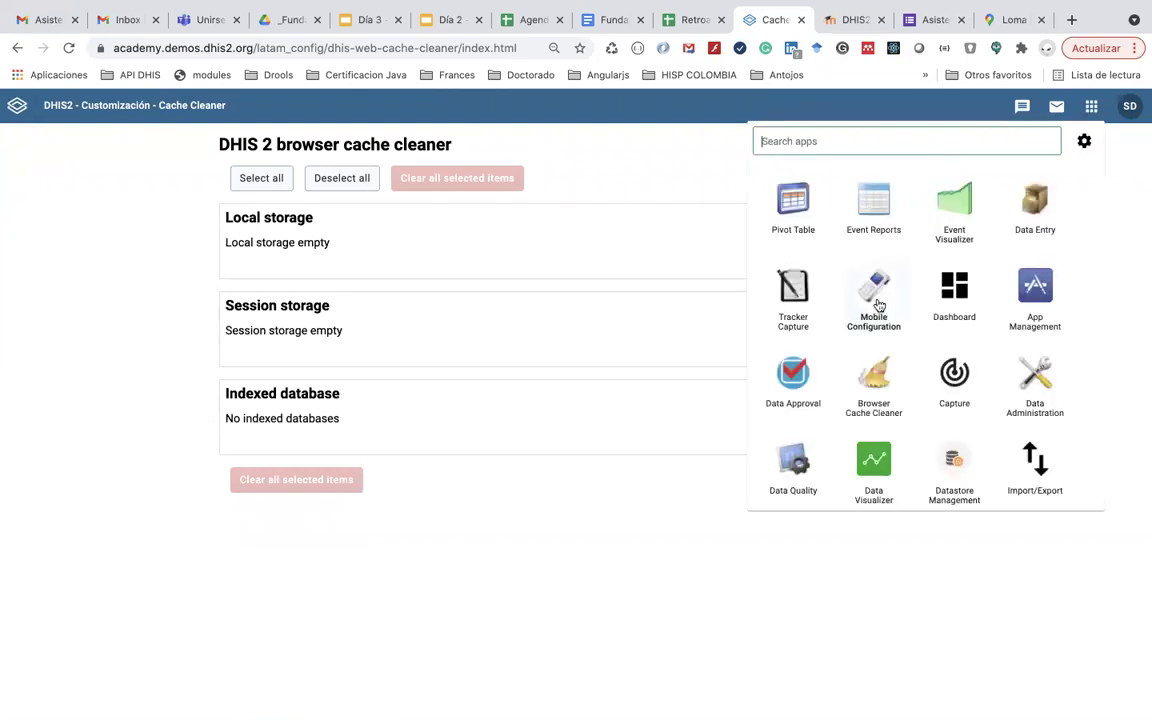
left_click(958, 383)
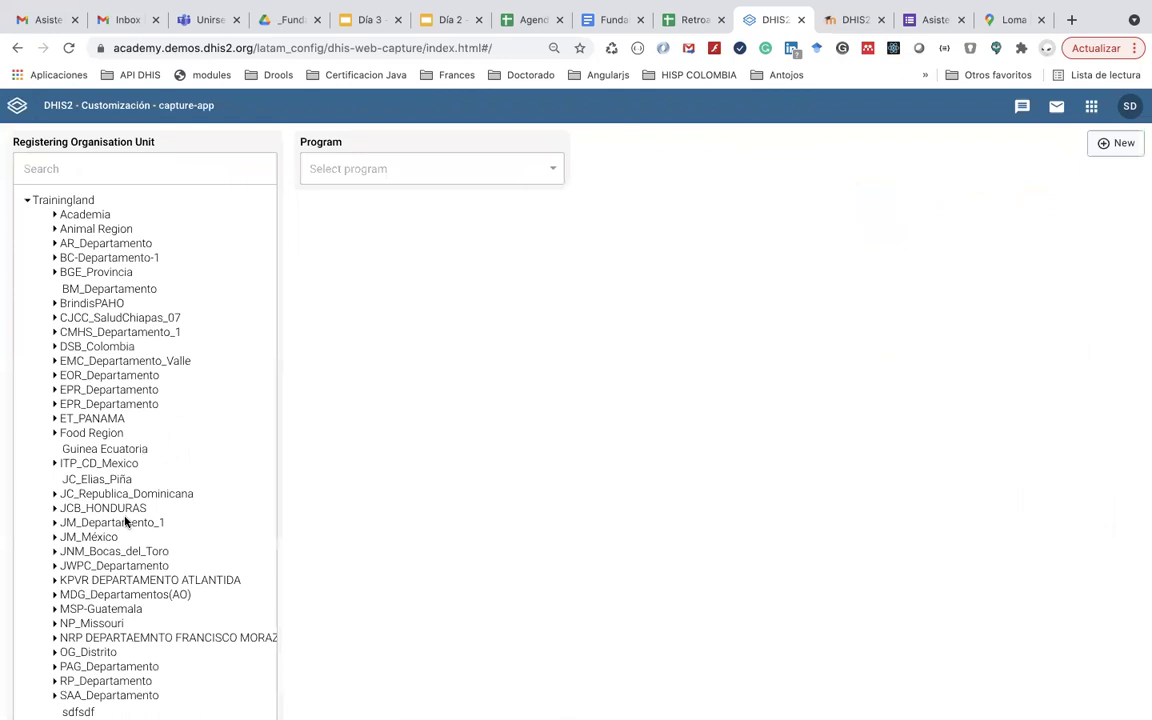
- Start a new MDG APN event for JM_México dated 2021-05-05 and open its Area map
scroll(95, 505, "down", 1)
left_click(66, 479)
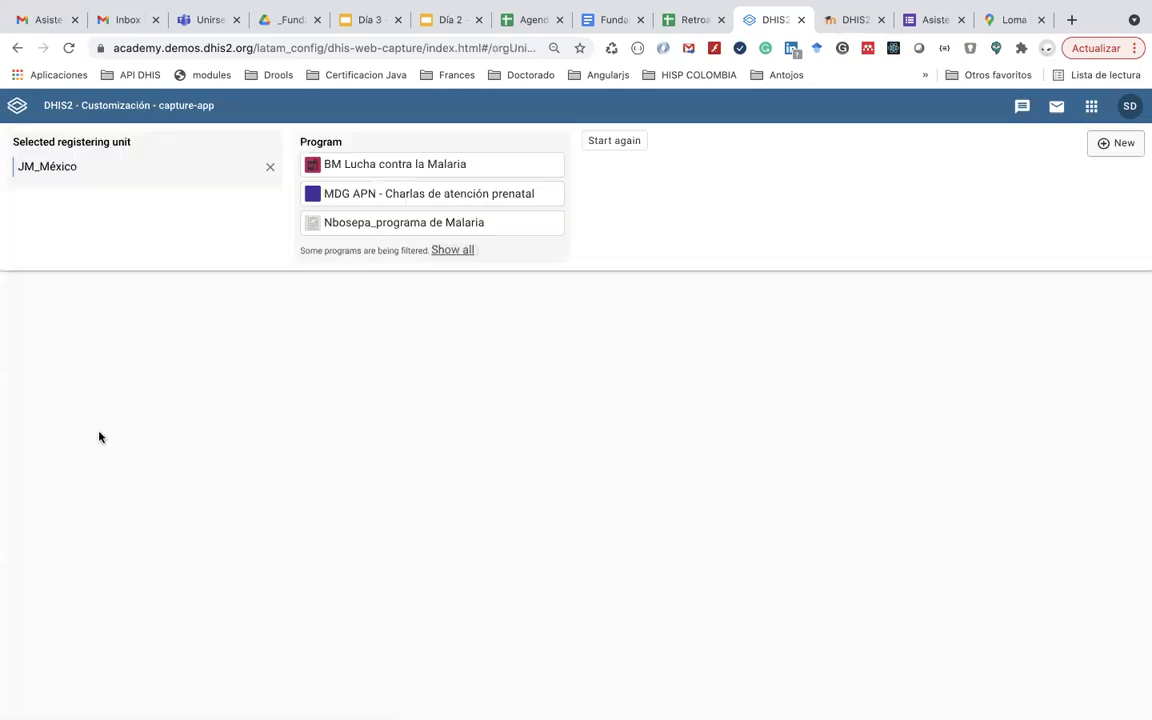
left_click(413, 196)
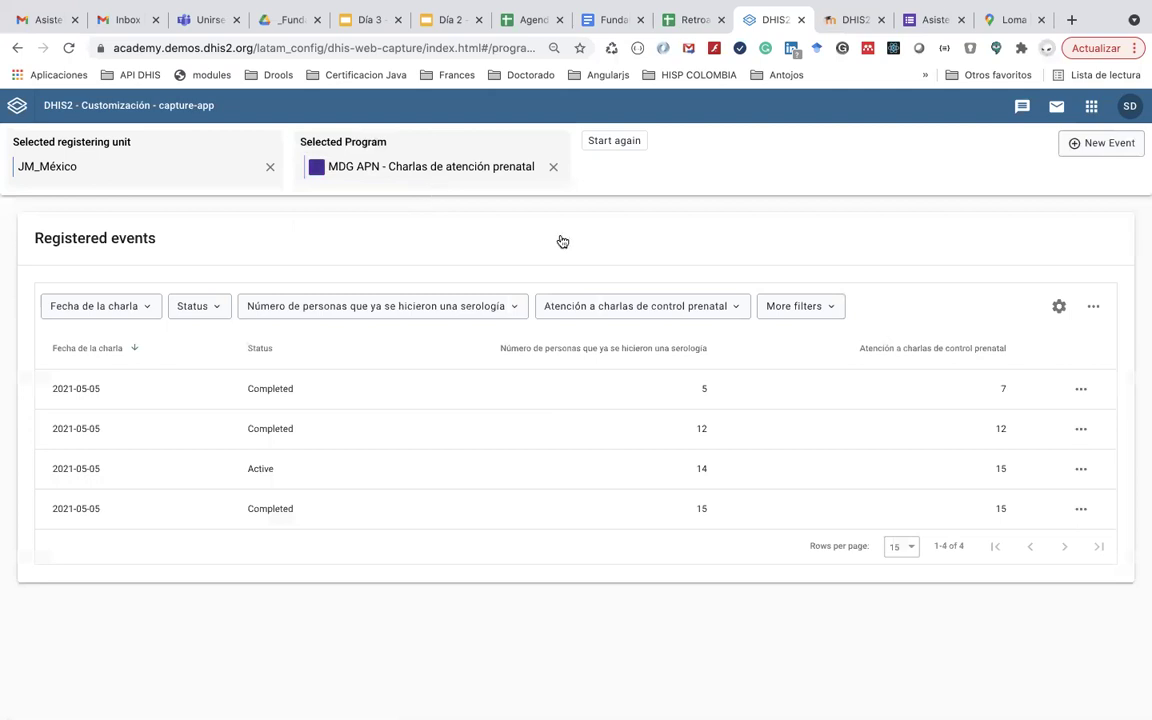
left_click(1106, 144)
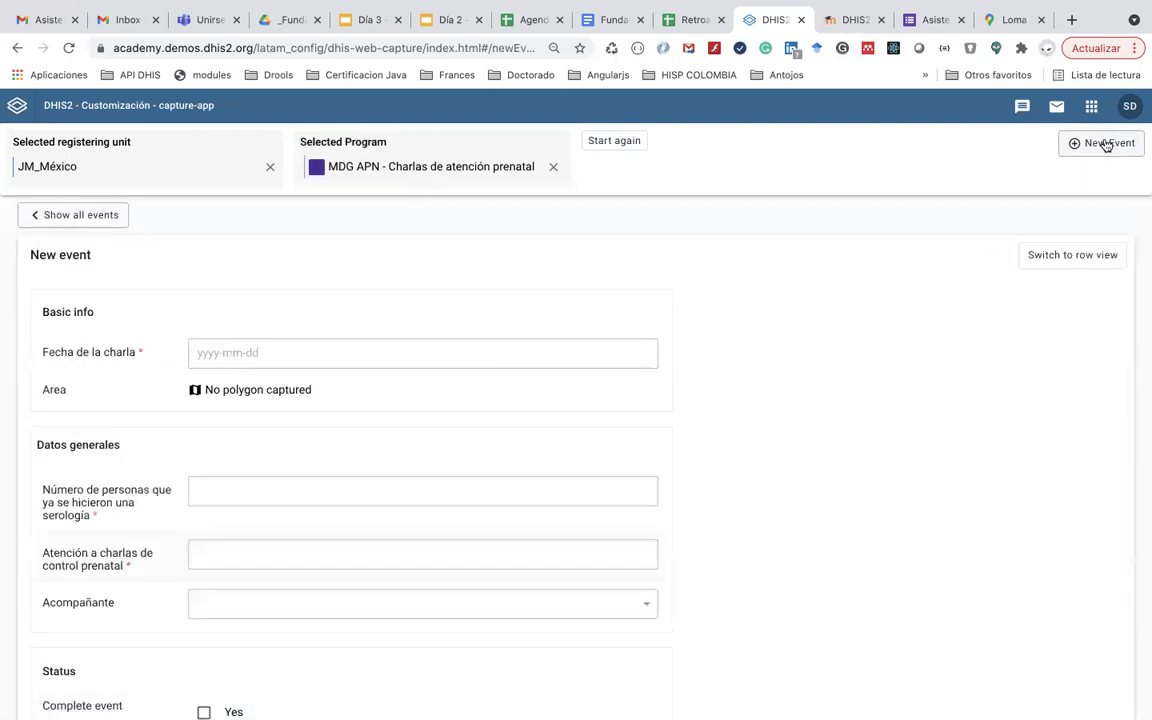
left_click(353, 349)
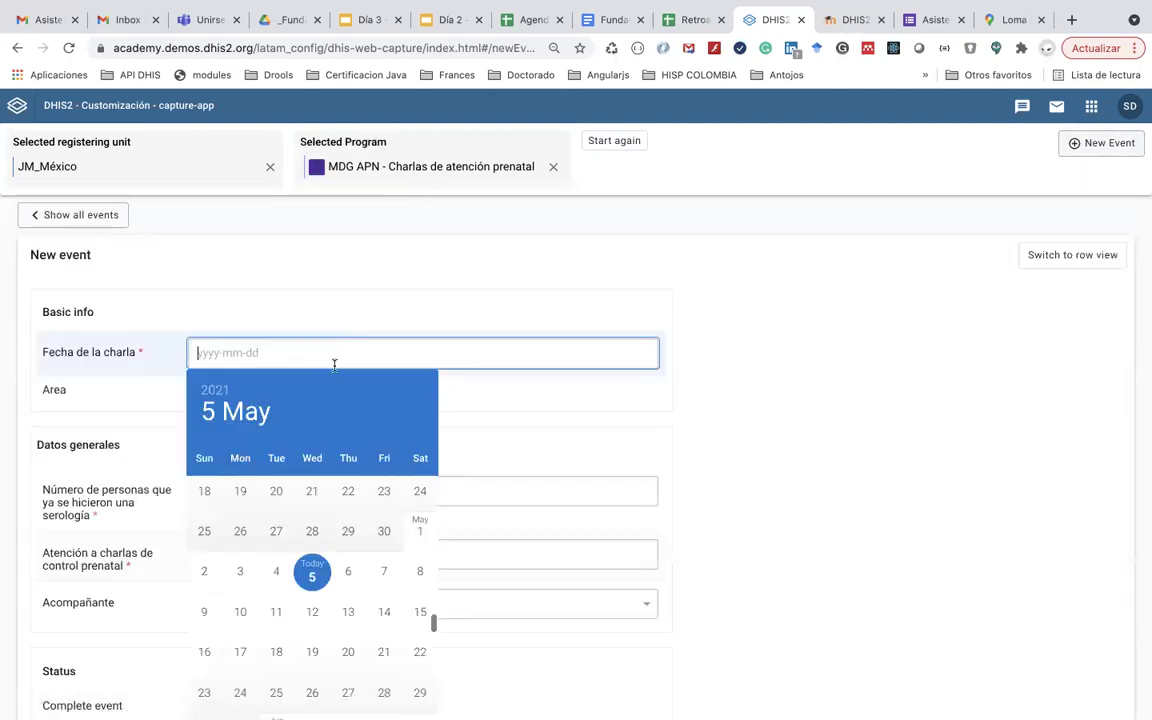
left_click(311, 572)
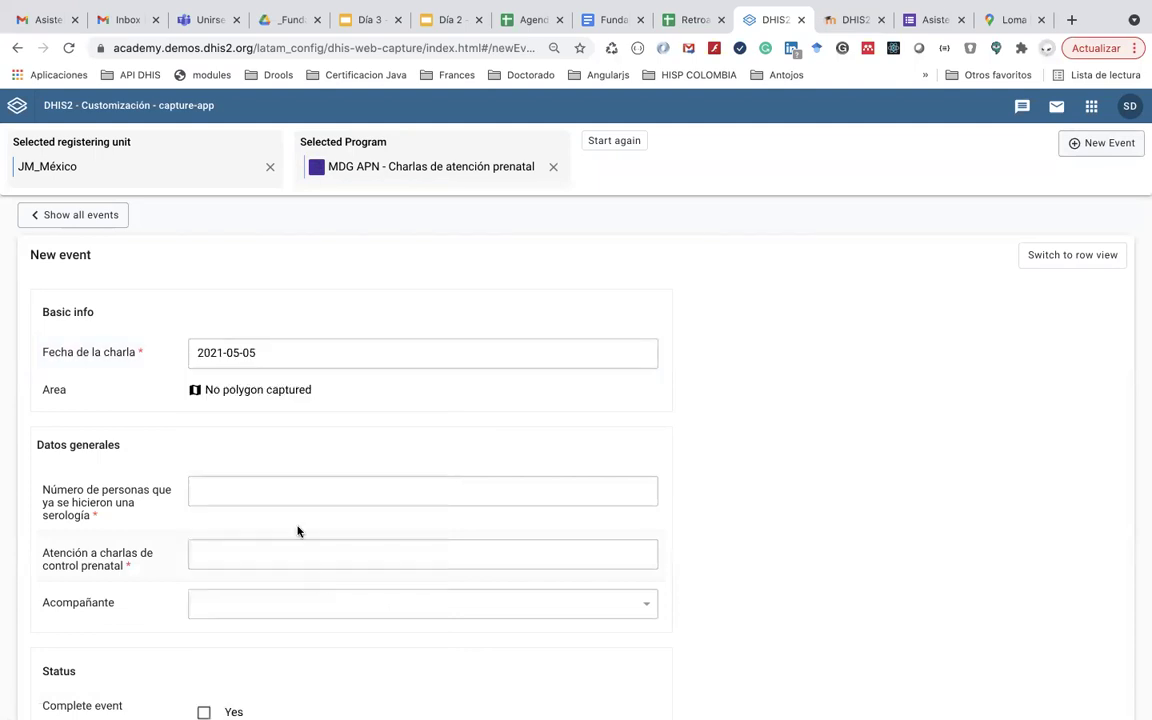
left_click(193, 389)
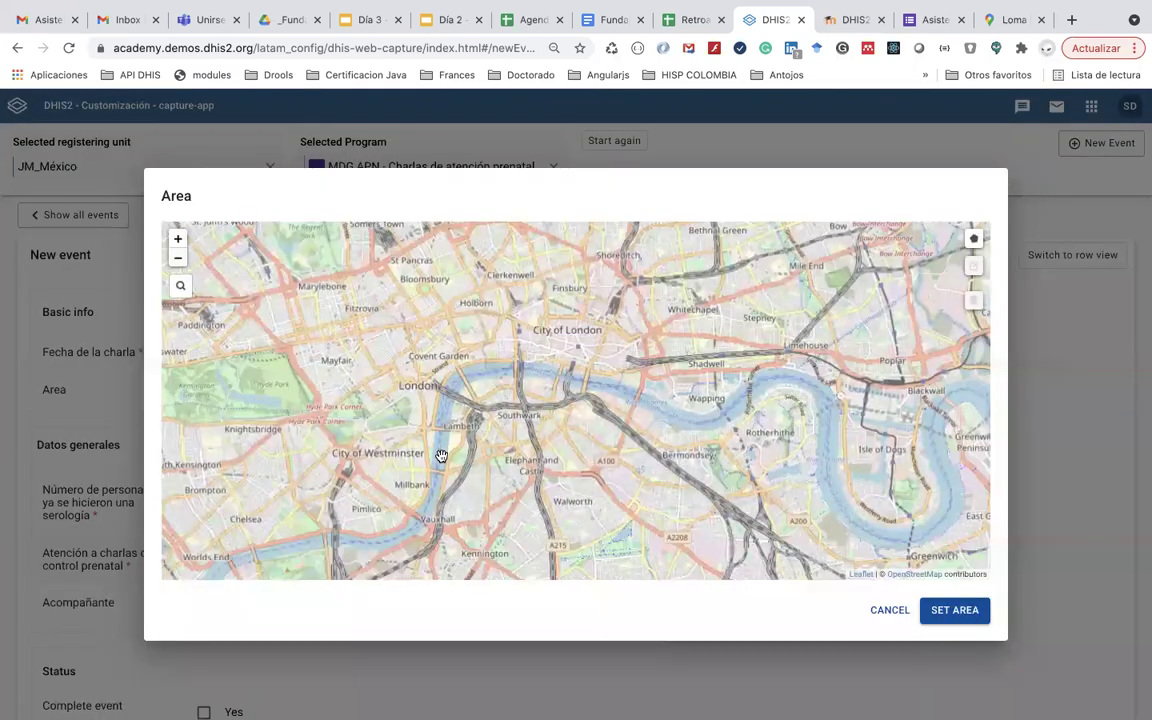
- Locate Alcaldía Mayor de Bogotá on the area map by searching 'Alcaldia bogot' and recentre on central Bogotá
left_click(888, 611)
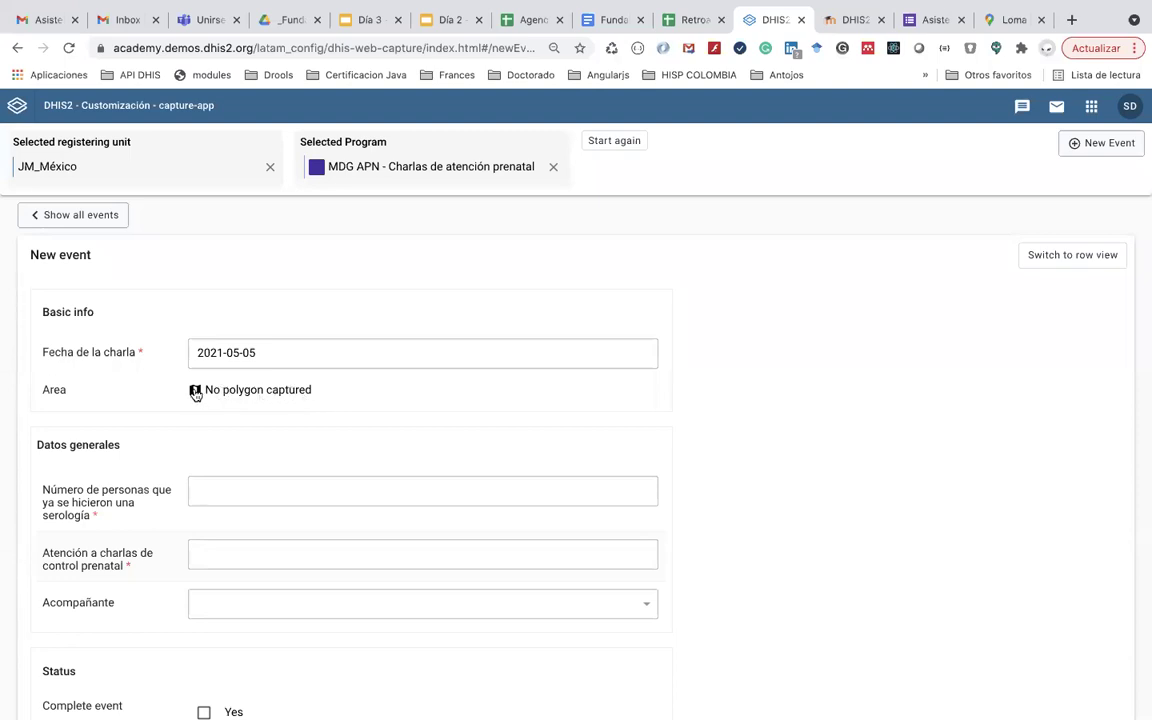
left_click(195, 389)
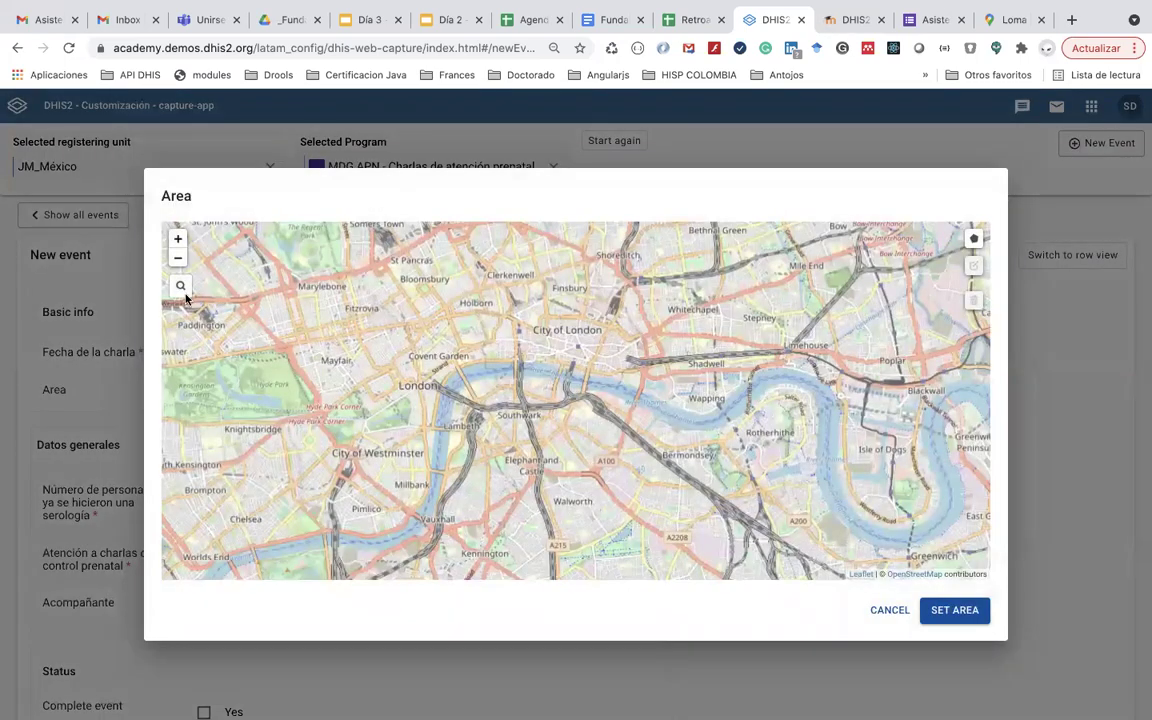
left_click(181, 288)
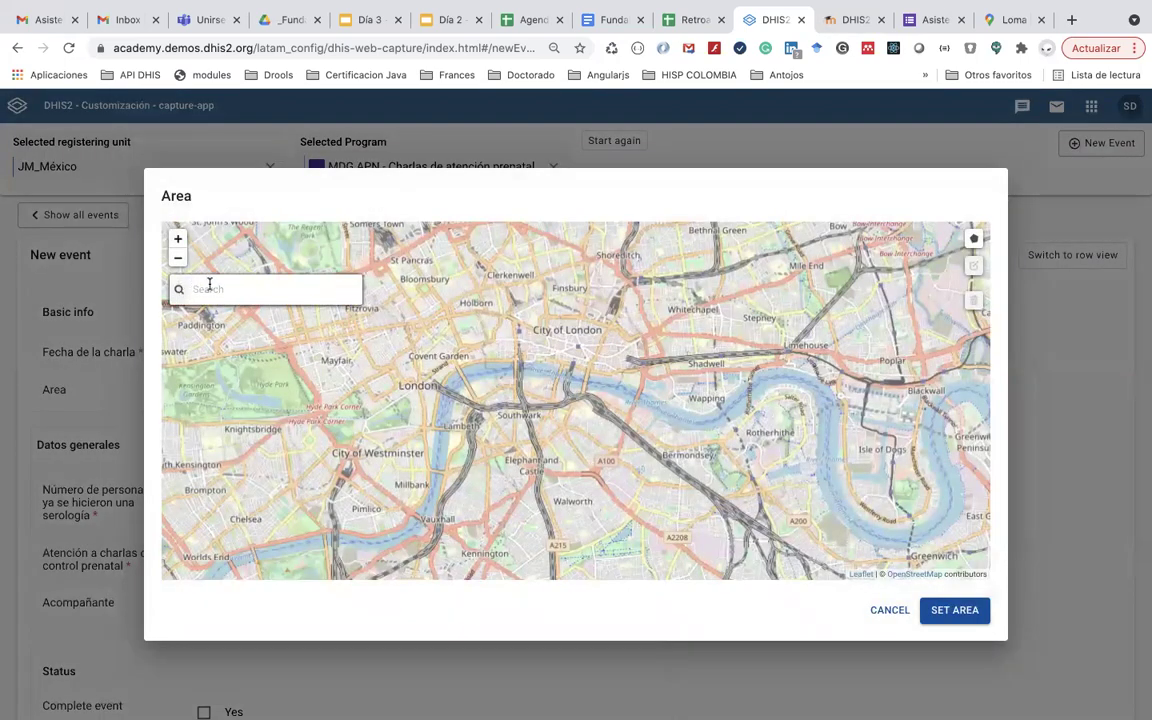
type("Alcaldia bogota")
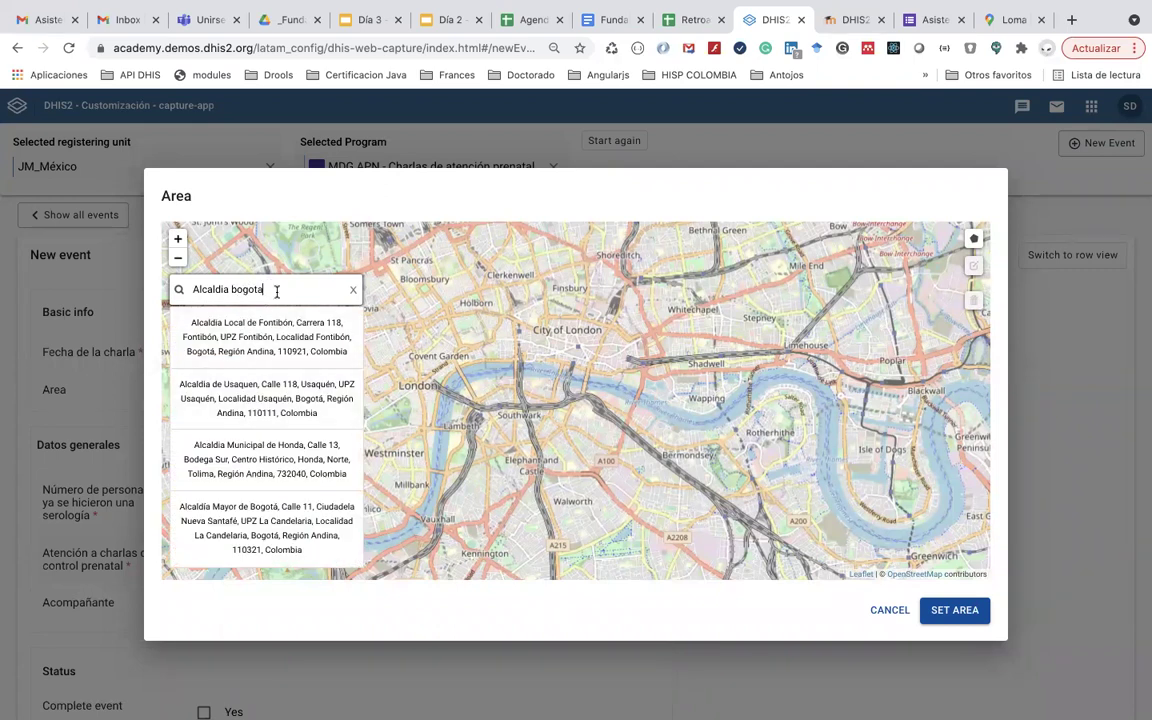
left_click(270, 510)
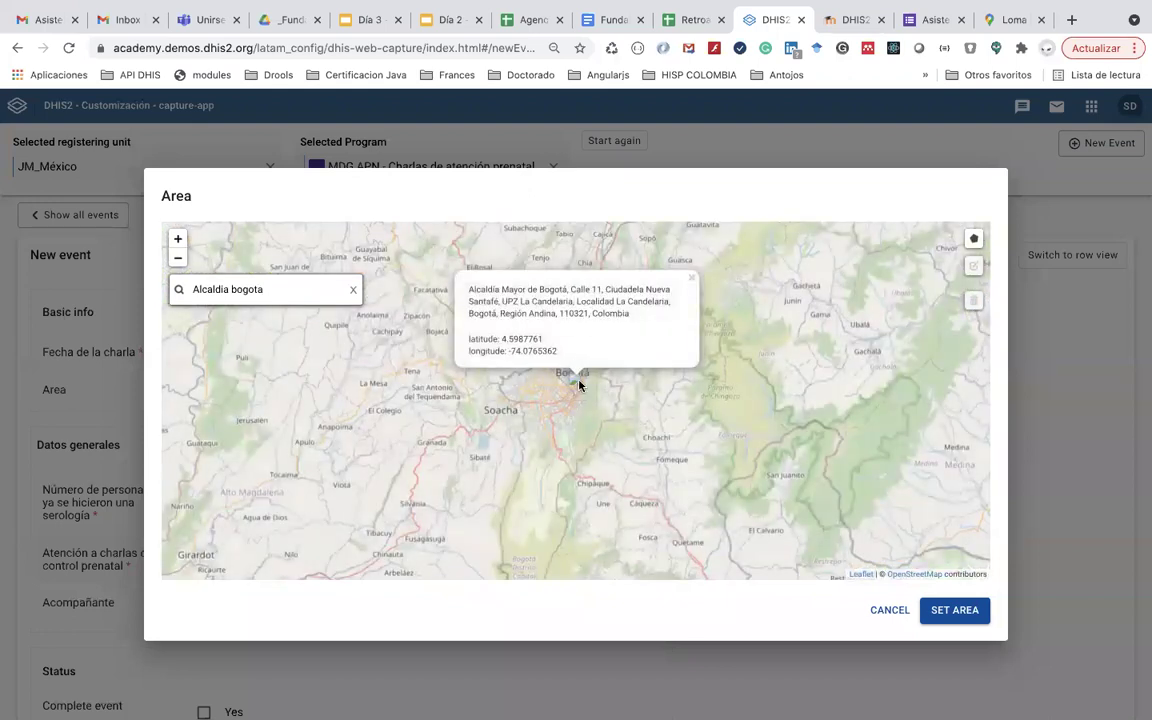
scroll(578, 385, "up", 3)
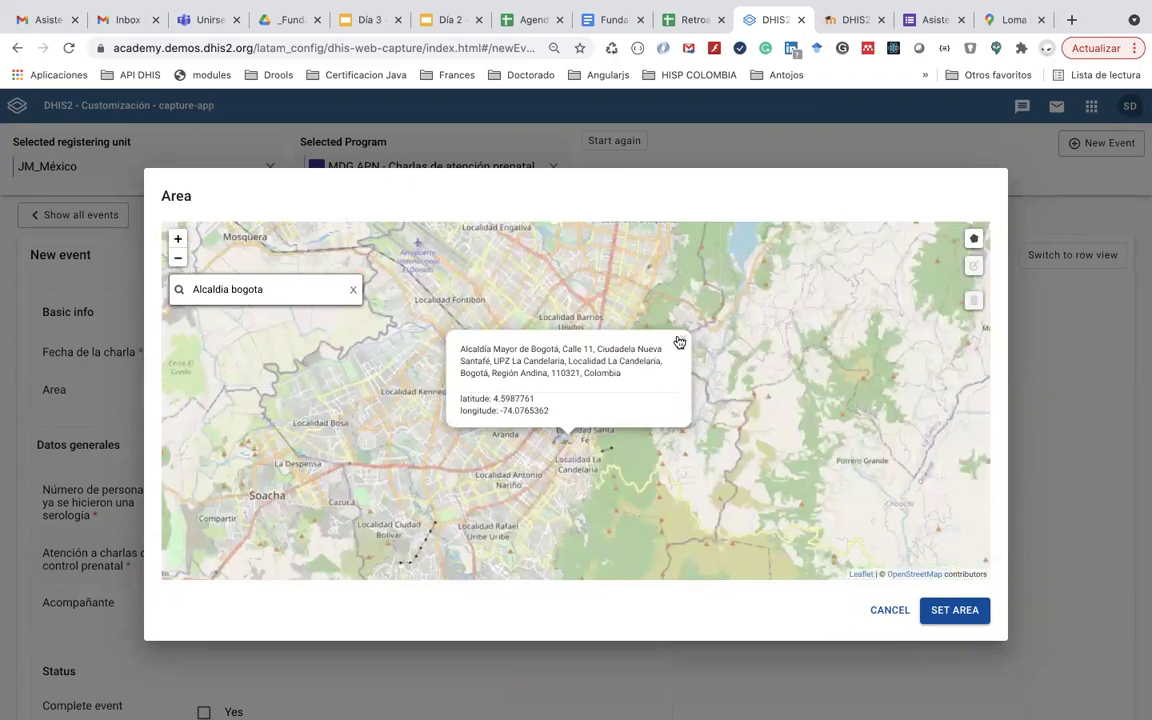
left_click(548, 417)
mouse_move(548, 417)
left_mouse_down()
mouse_move(627, 431)
mouse_move(605, 421)
left_mouse_up()
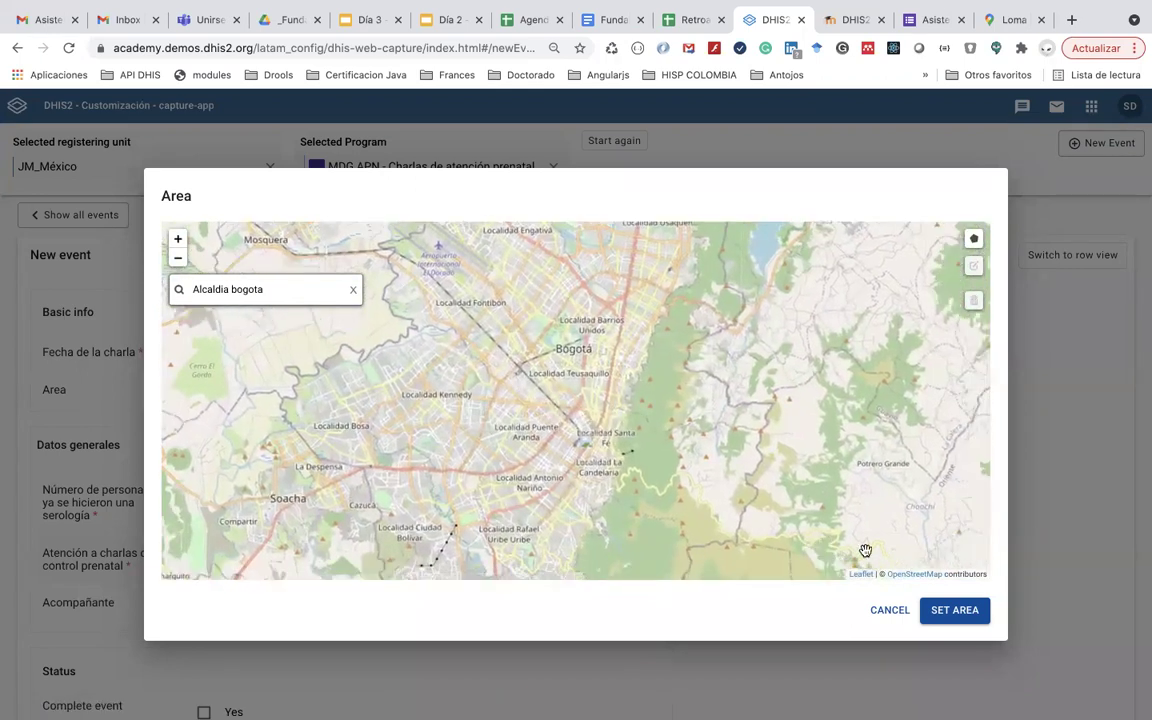
- Draw a four-corner polygon around central Bogotá and set it as the event's area
left_click(975, 238)
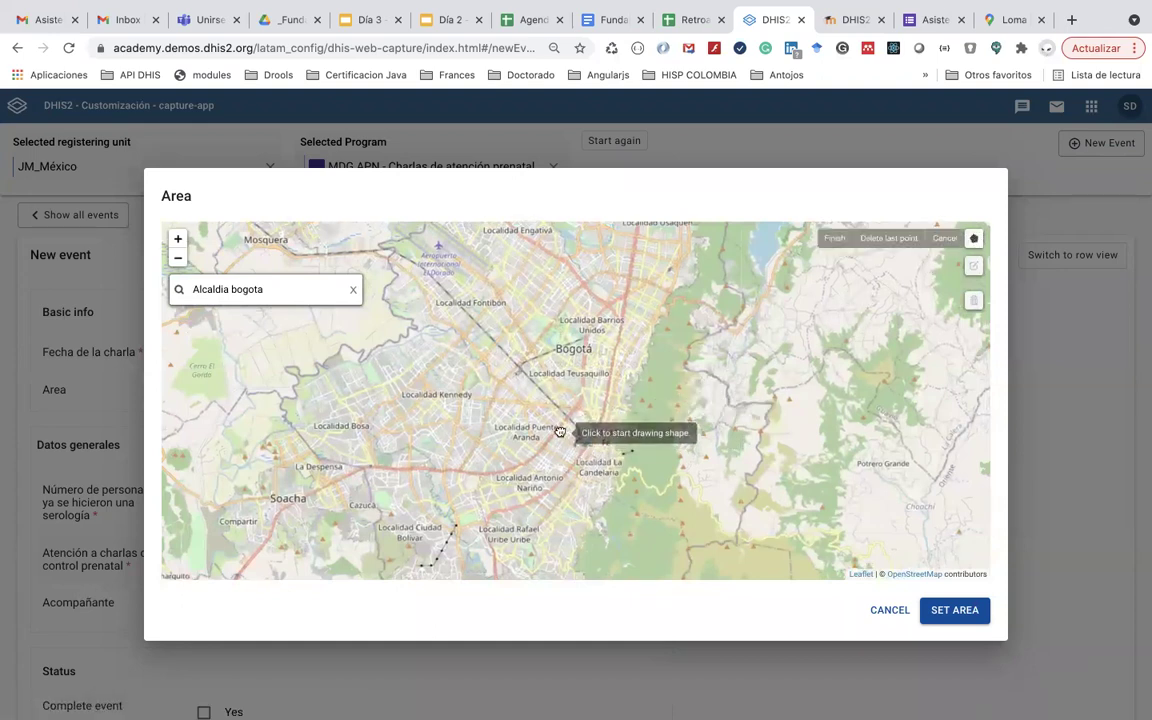
left_click(561, 428)
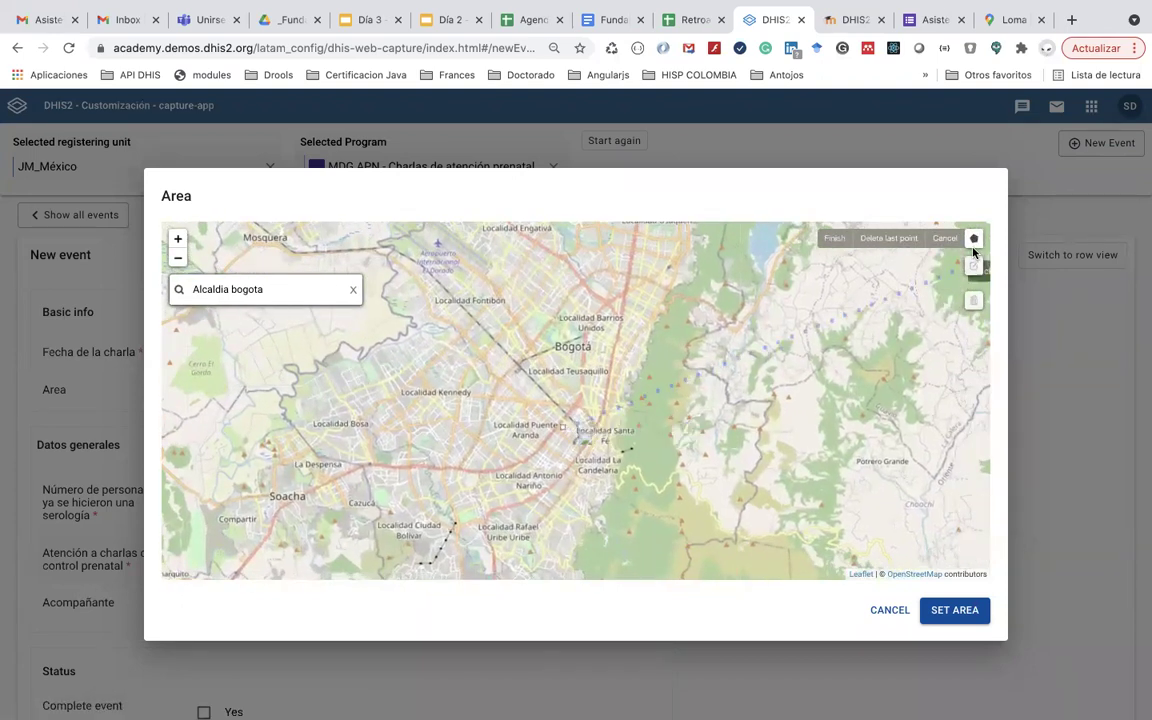
left_click(617, 420)
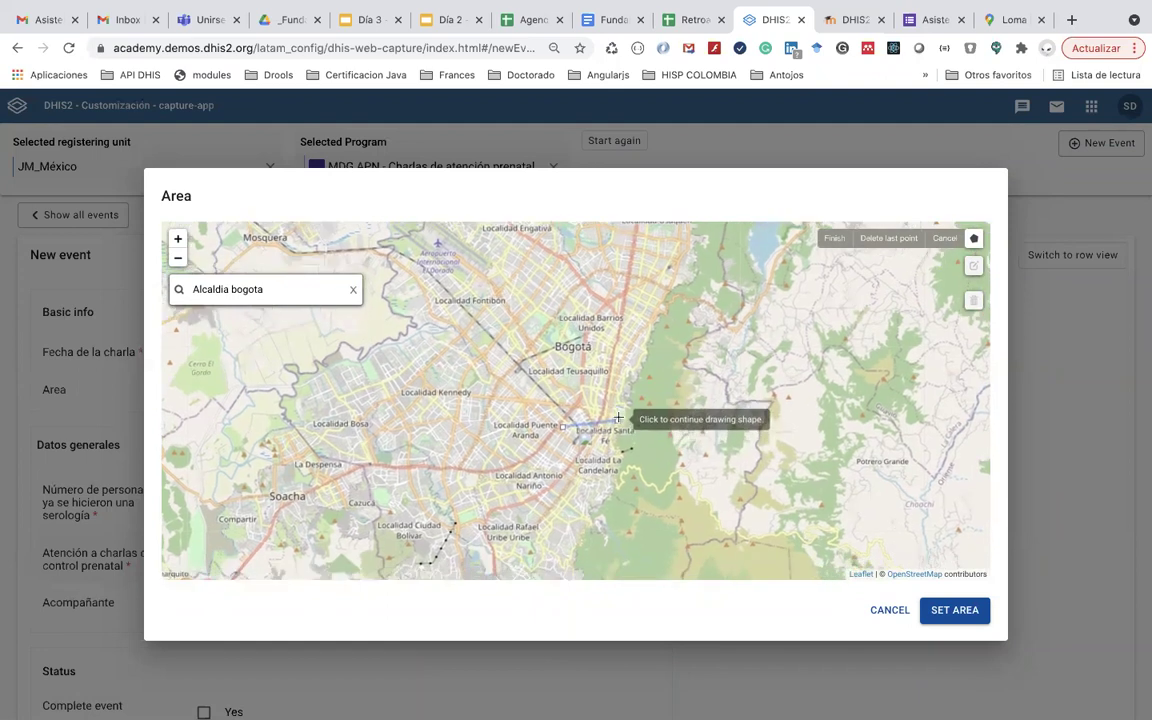
left_click(617, 437)
left_click(586, 466)
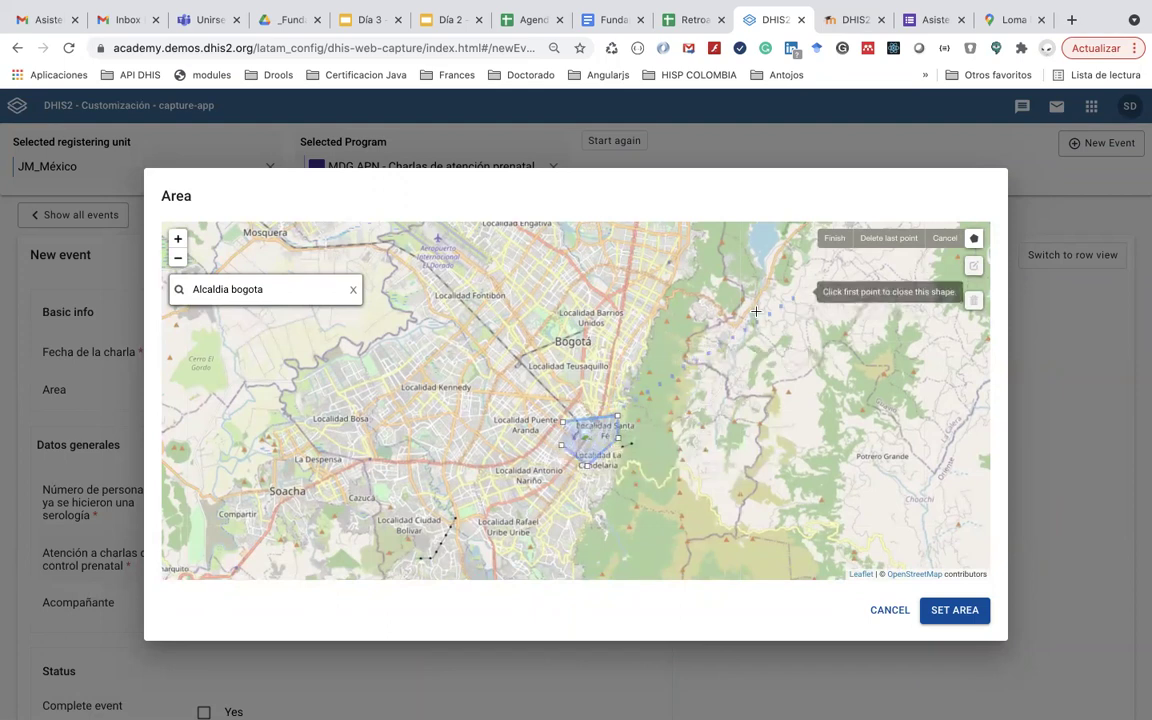
left_click(832, 241)
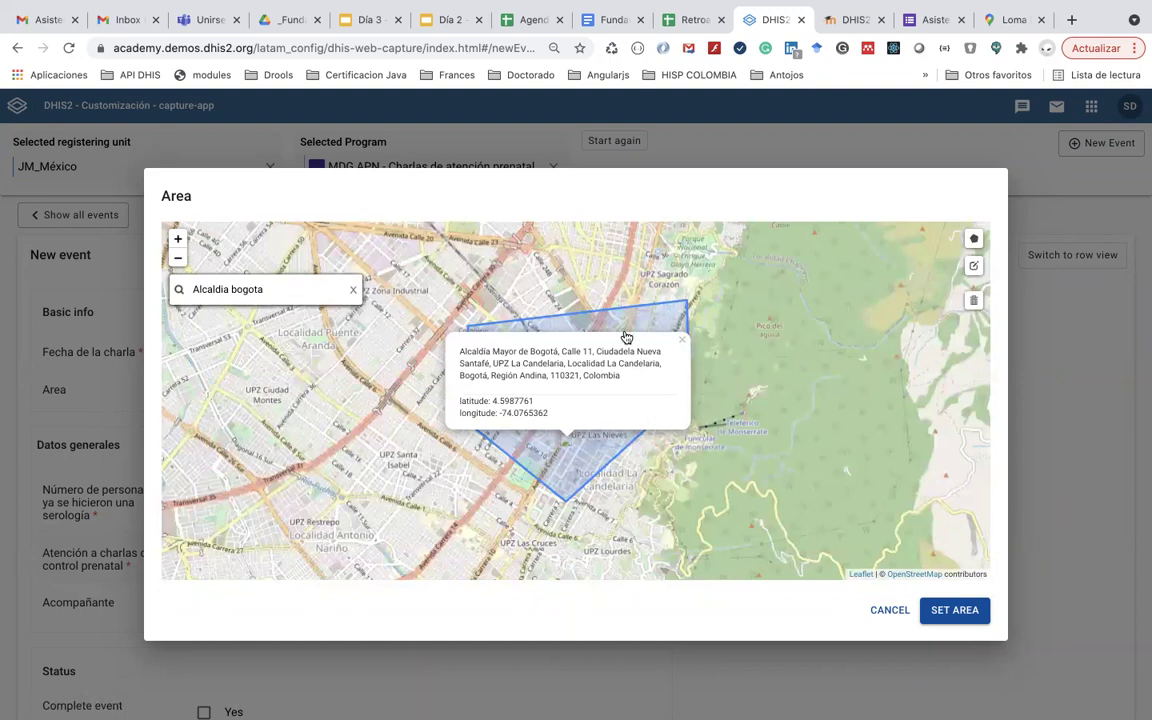
left_click(684, 344)
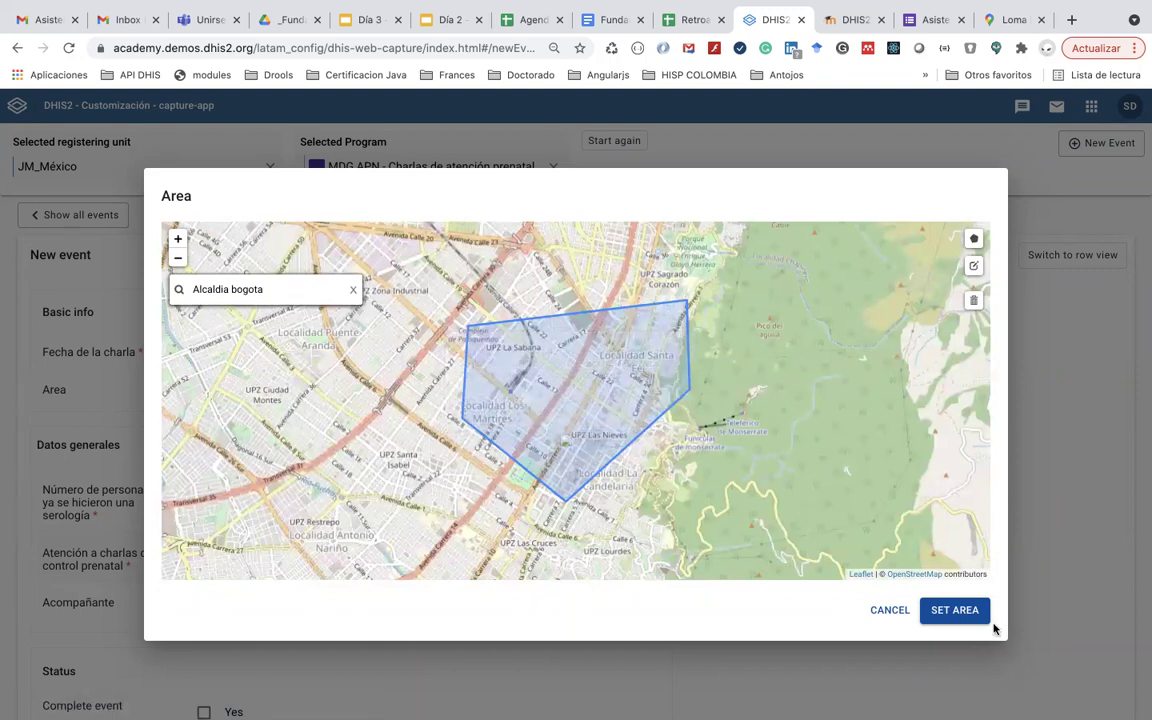
left_click(955, 612)
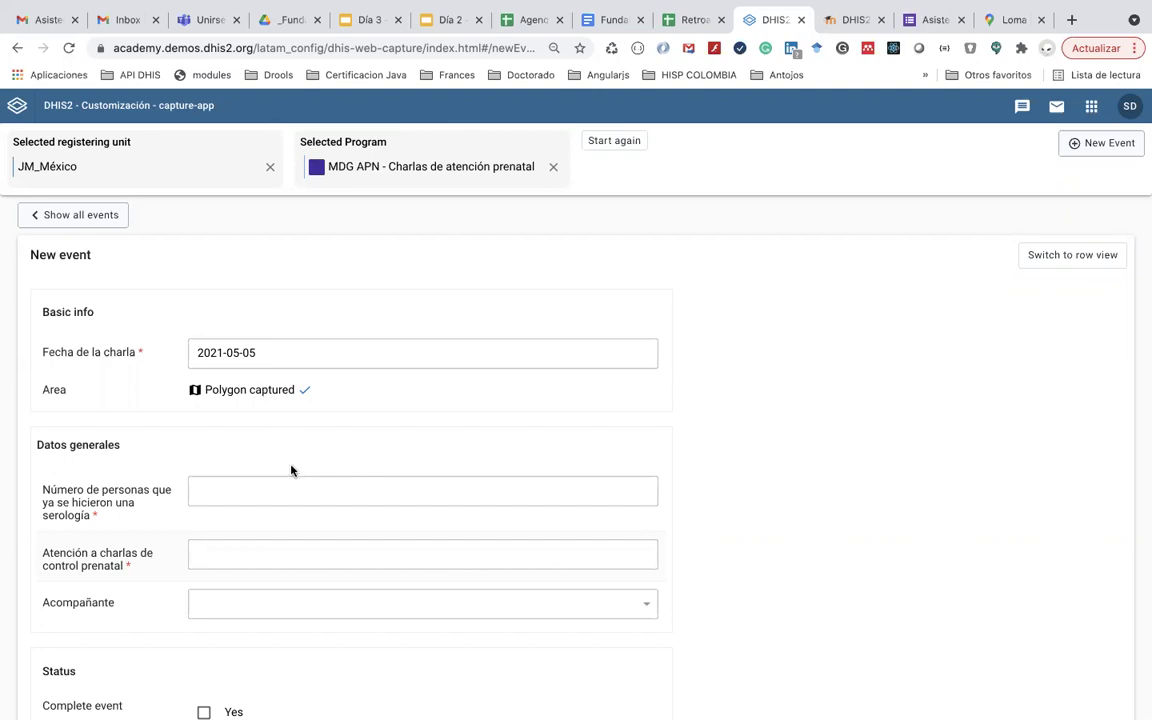
- Save the new event into JM_México's registered MDG APN events, then switch to Slack
scroll(291, 470, "down", 3)
scroll(291, 465, "up", 2)
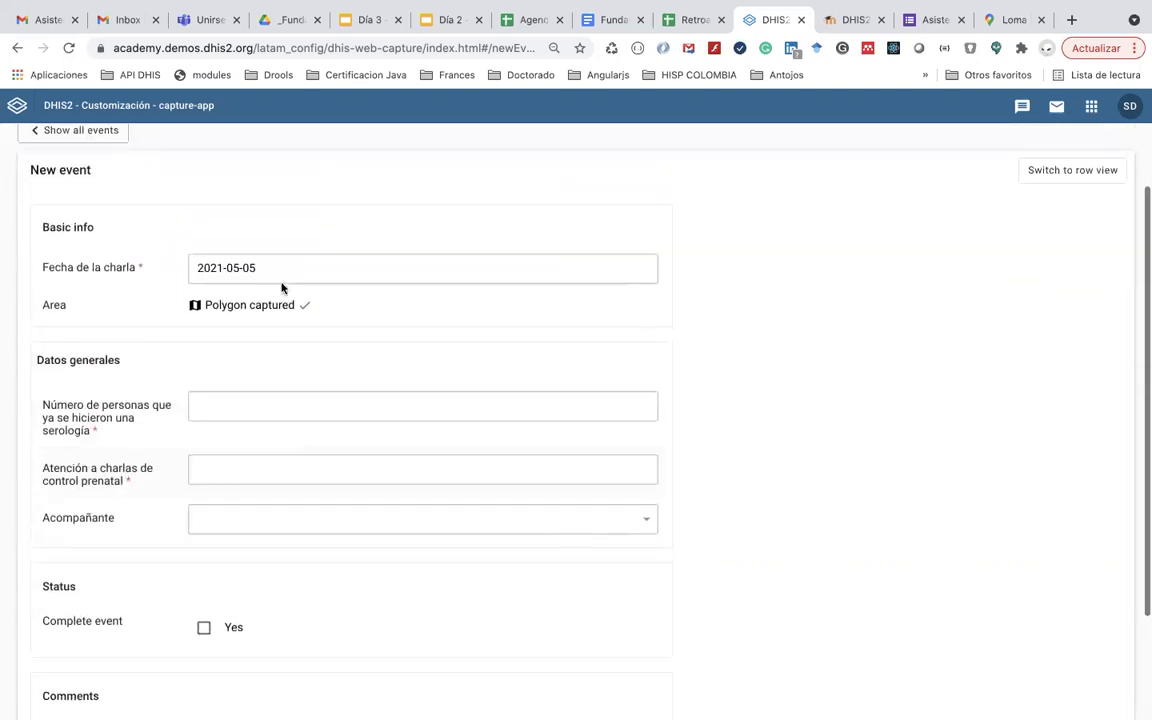
scroll(326, 310, "up", 1)
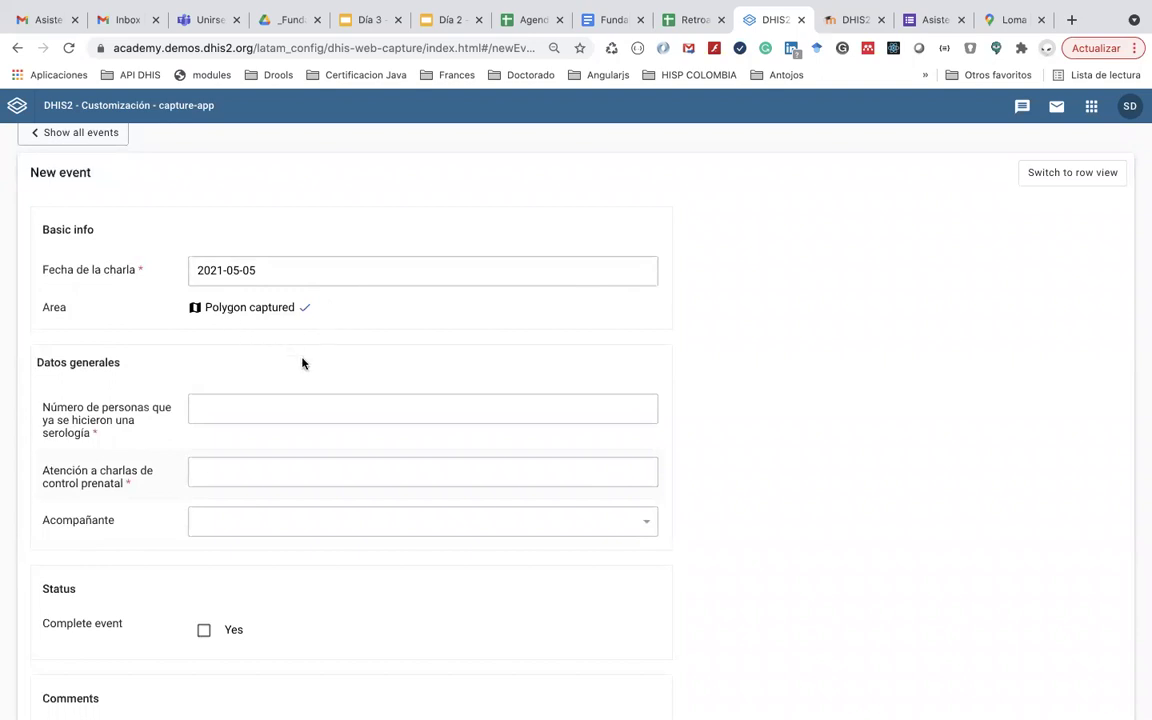
scroll(312, 398, "down", 1)
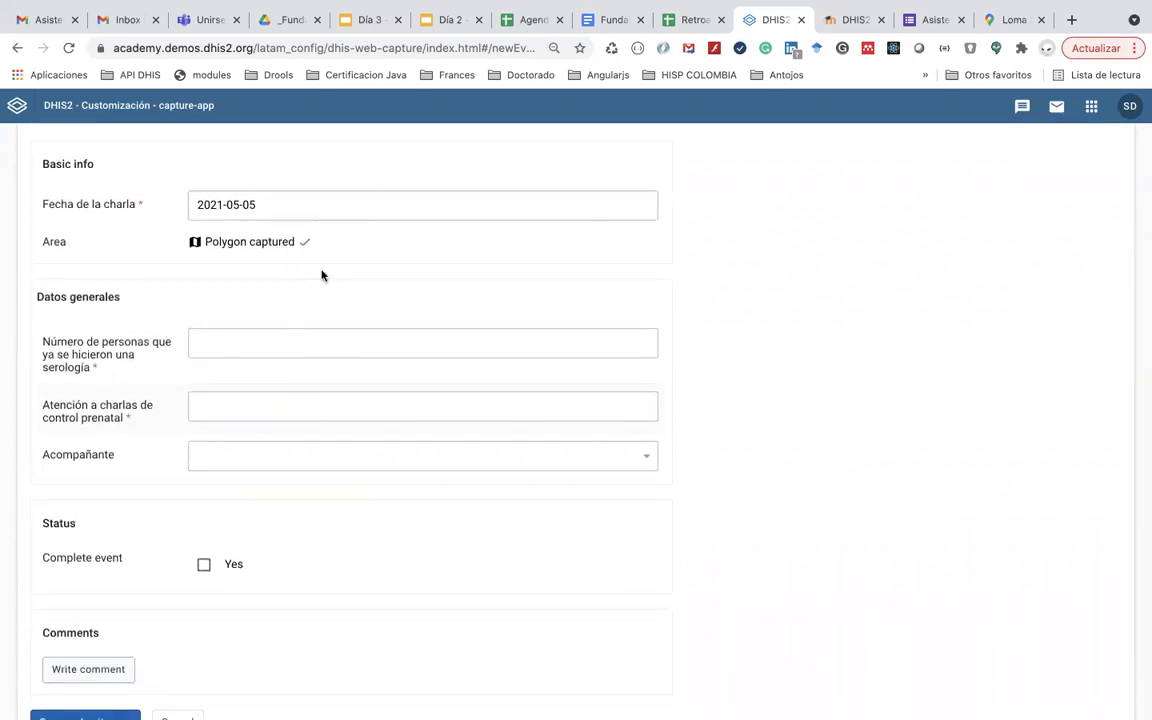
scroll(362, 253, "up", 2)
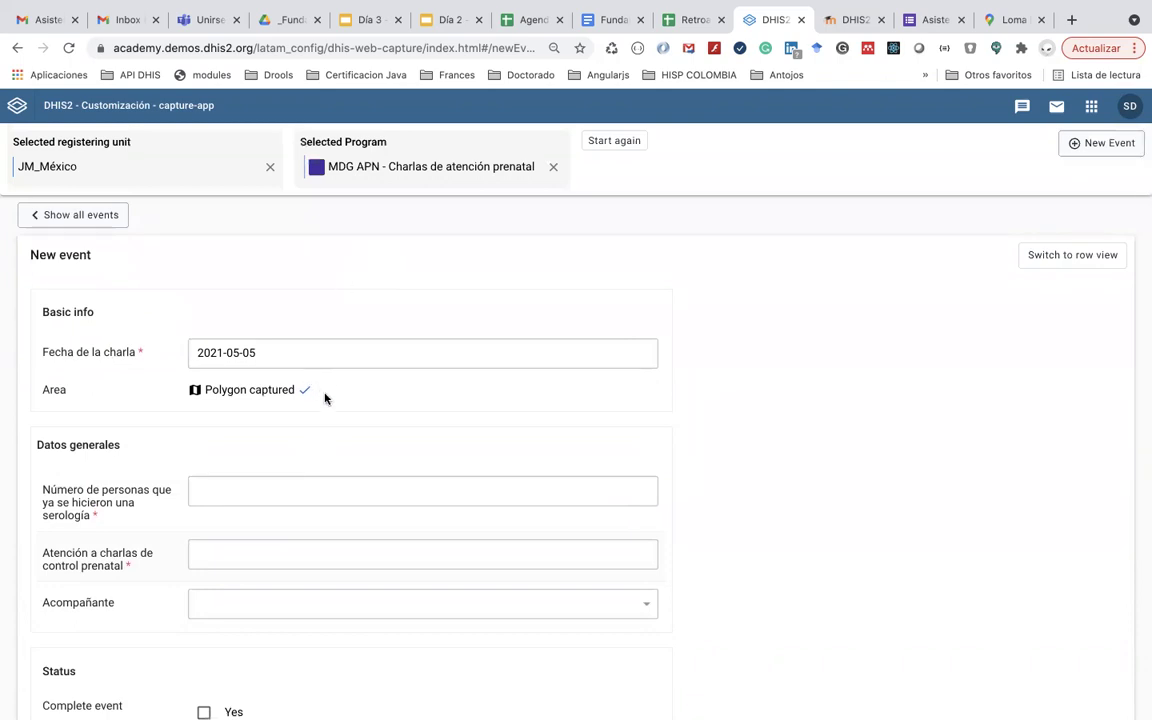
scroll(324, 398, "down", 3)
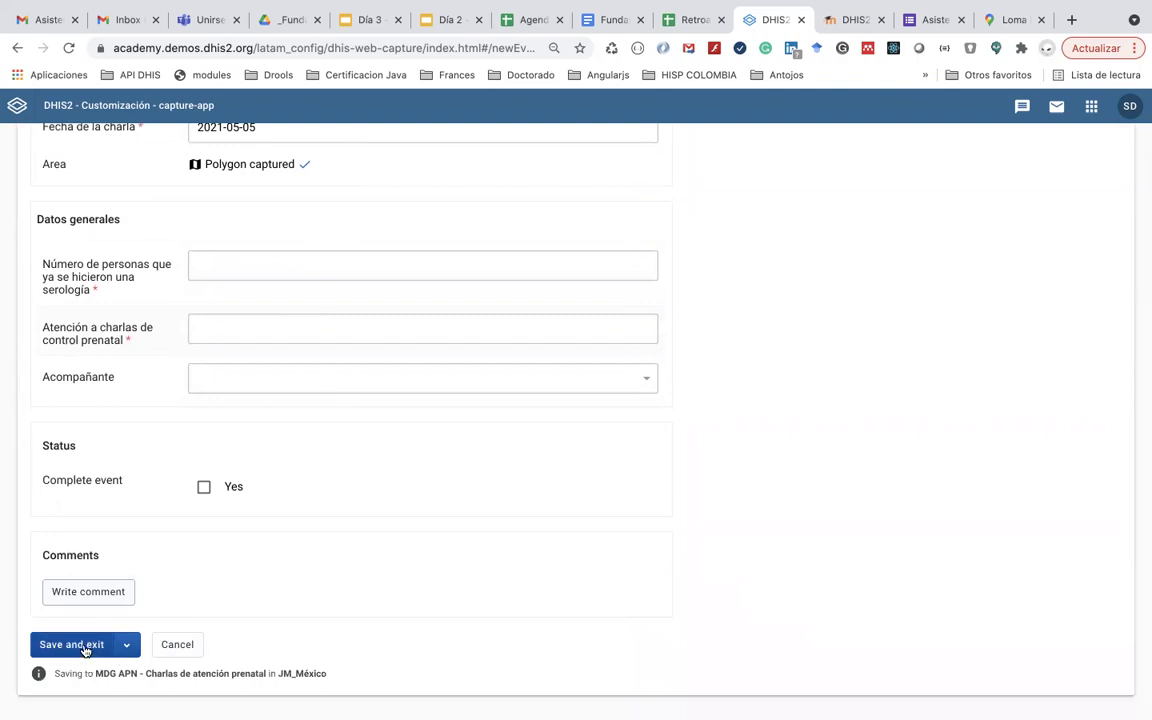
left_click(72, 645)
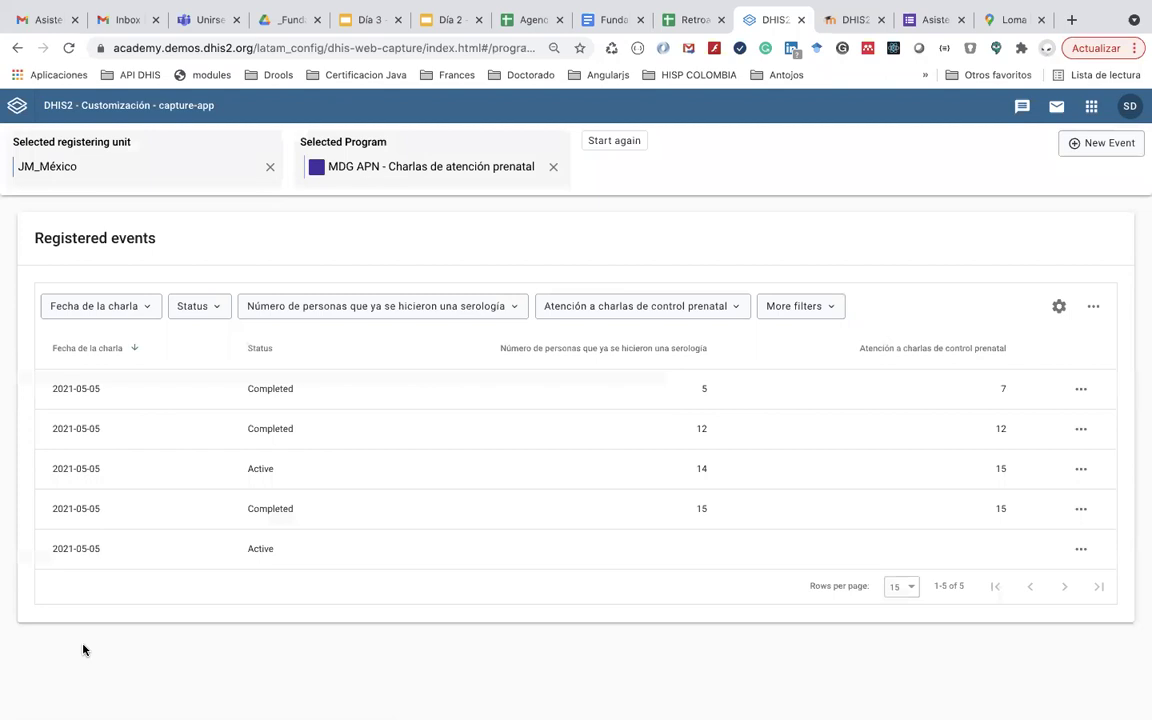
key("super+Tab")
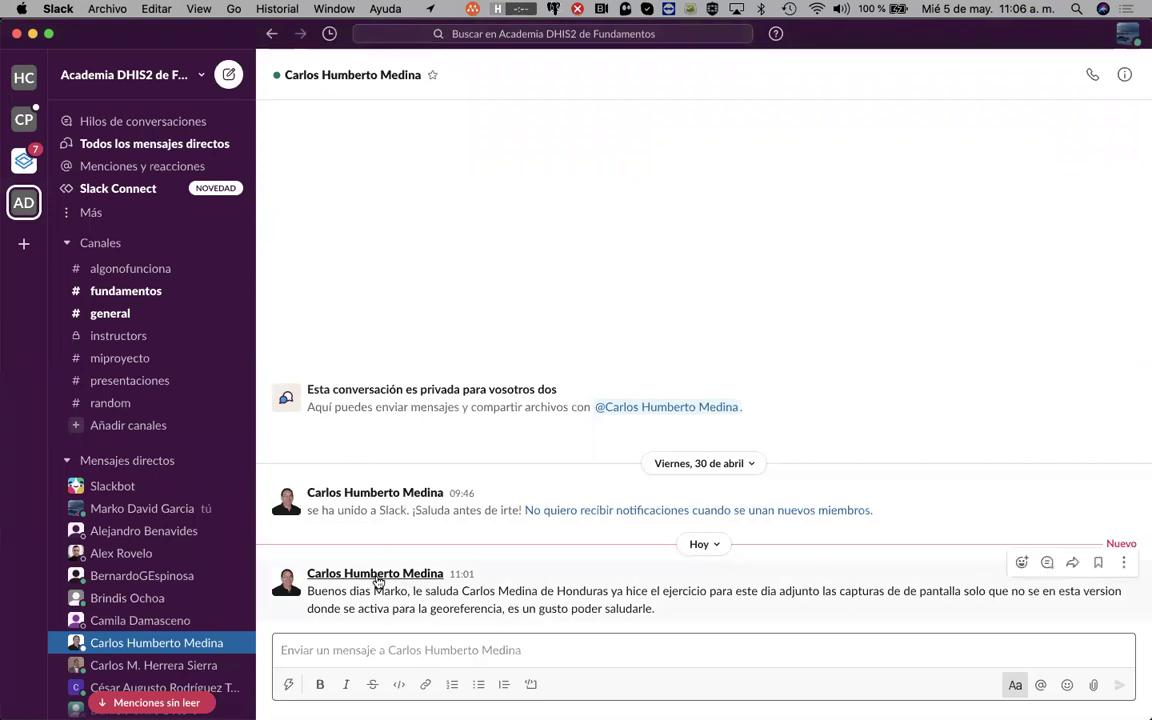
- Read a student's Slack DM about a data set problem, then open DHIS2's apps list
scroll(209, 620, "down", 5)
scroll(209, 624, "down", 3)
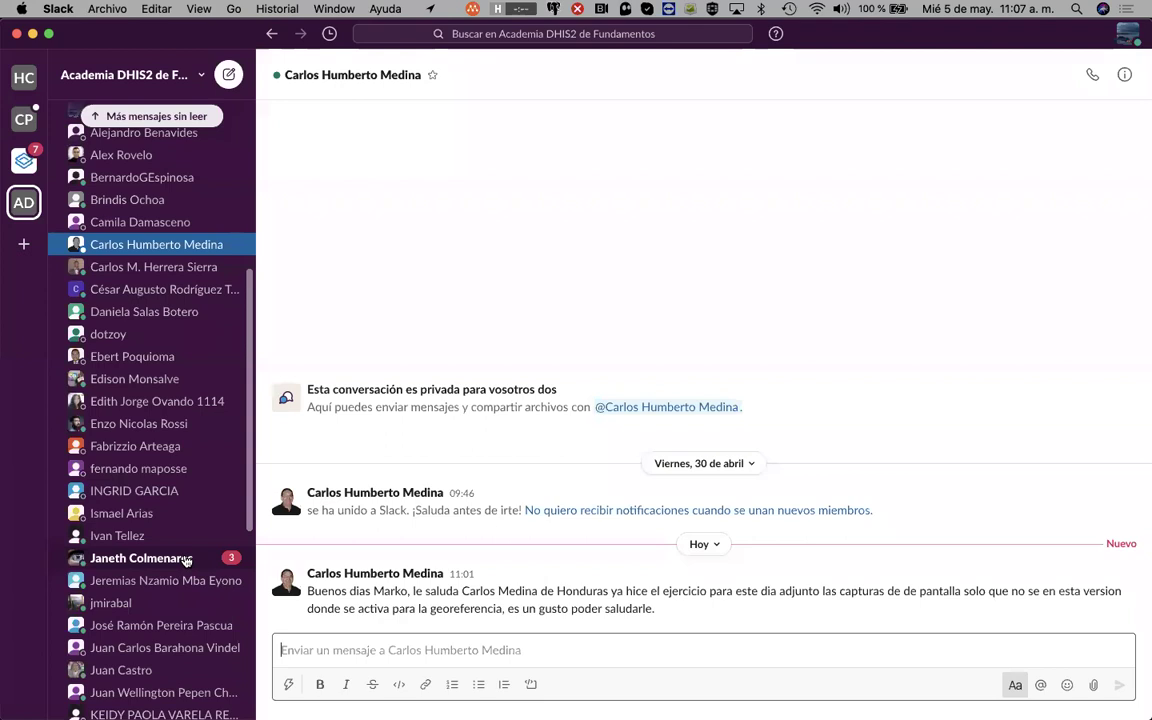
left_click(140, 558)
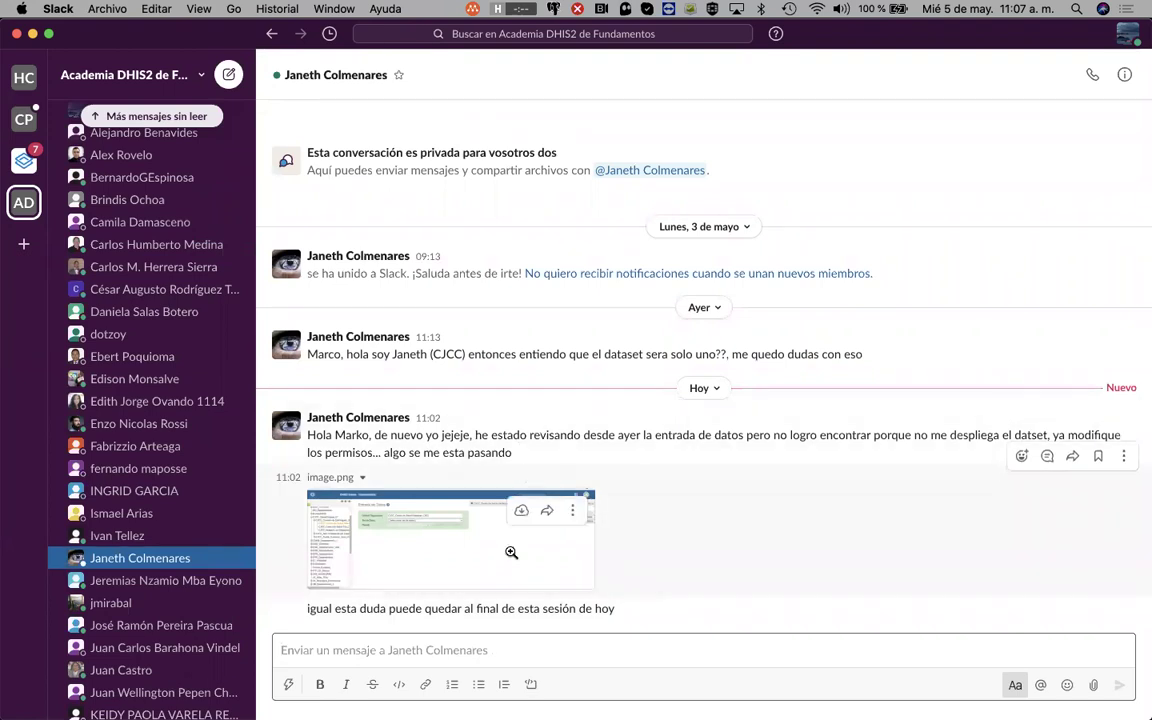
key("super+Tab")
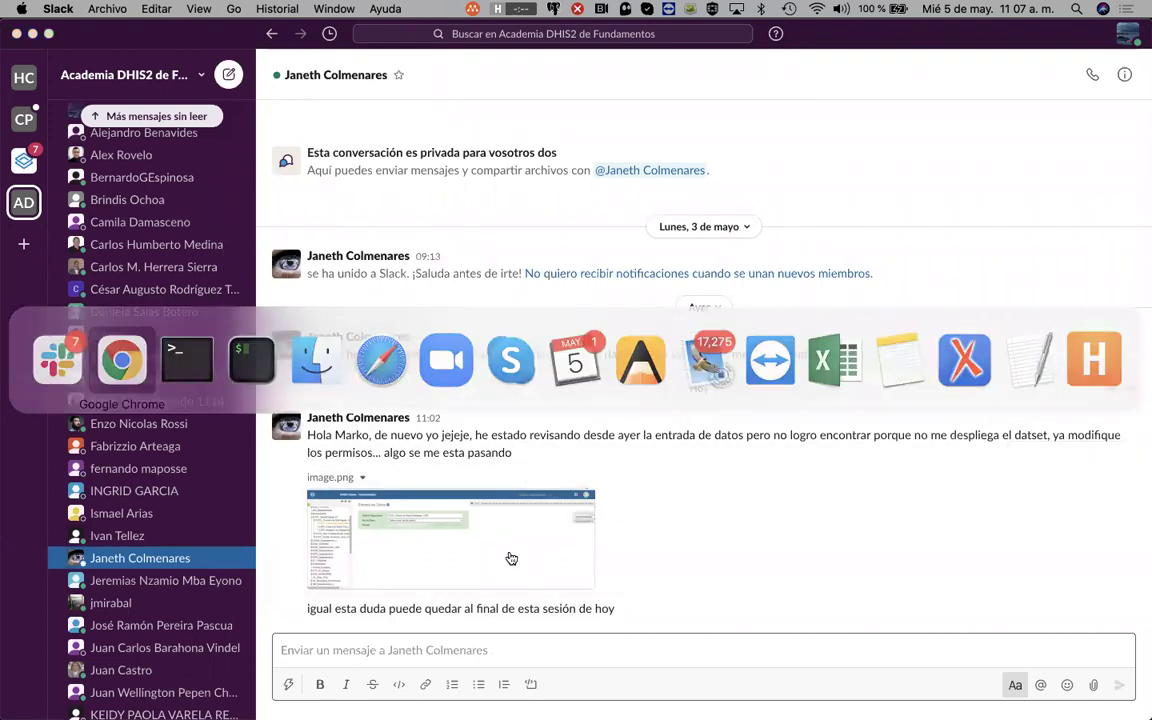
left_click(1091, 106)
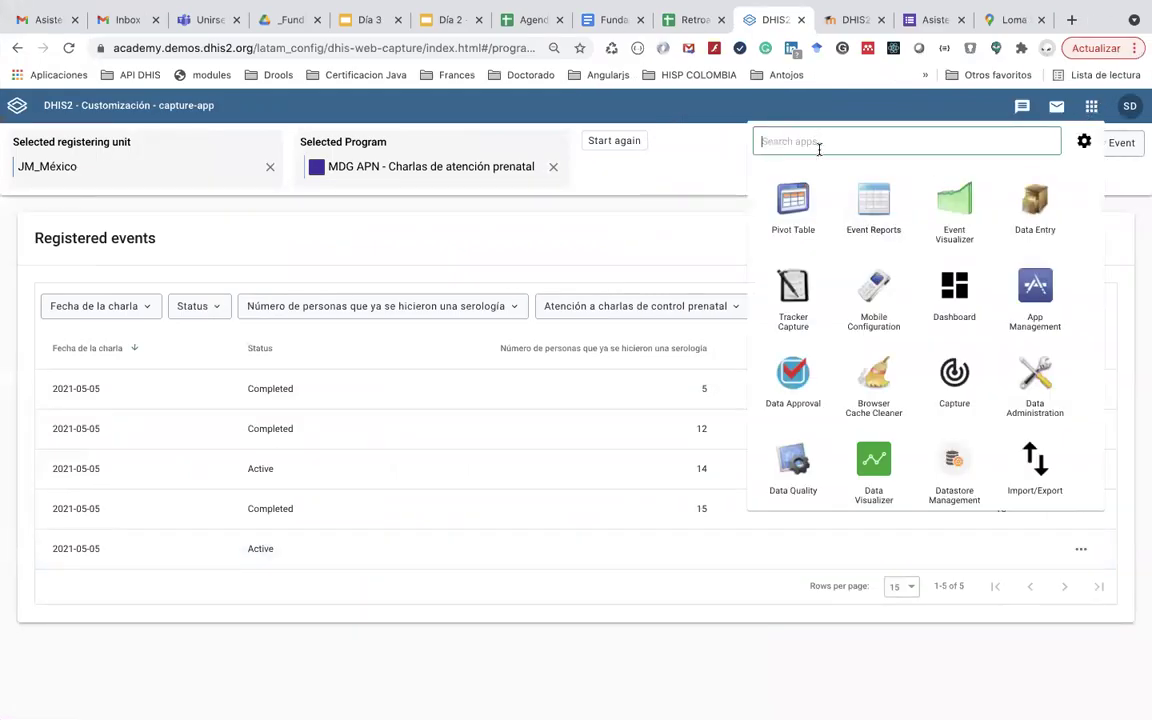
- Search the DHIS2 apps list for 'set' to find System Settings, then switch to Slack
type("set")
key("BackSpace")
key("BackSpace")
key("BackSpace")
type("set")
key("BackSpace")
key("BackSpace")
key("BackSpace")
key("super+Tab")
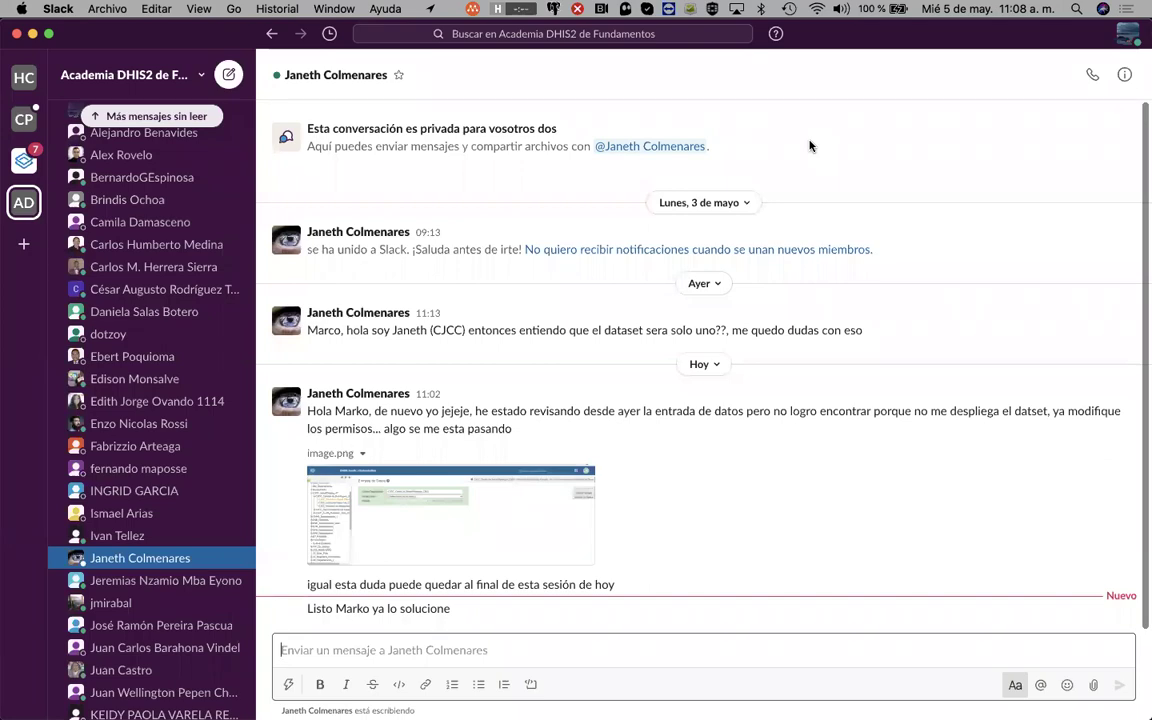
- Open Slack's #fundamentos channel to check for new messages
key("super+Tab")
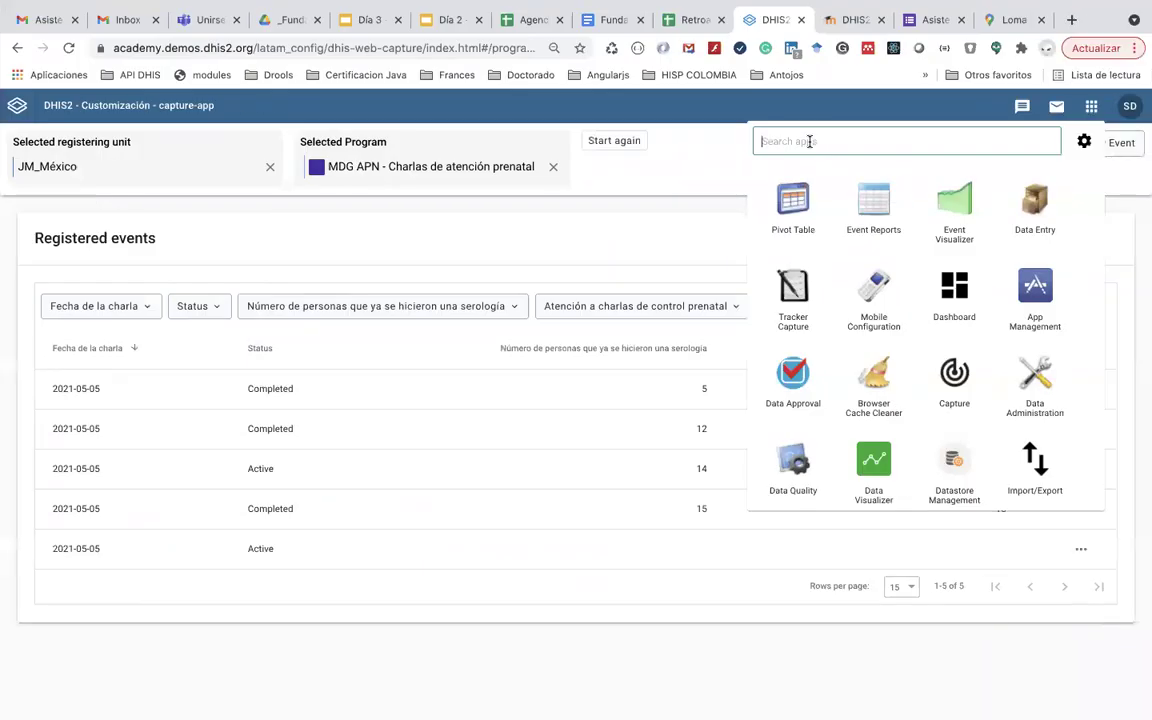
key("super+Tab")
scroll(220, 277, "up", 6)
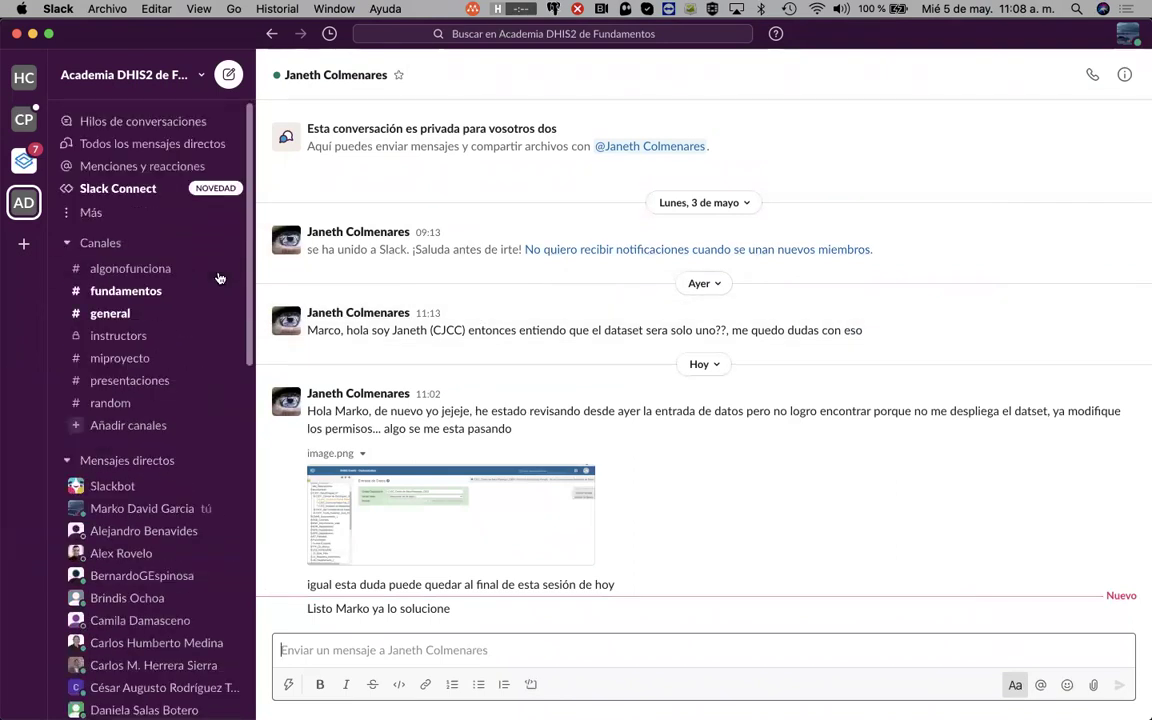
scroll(220, 277, "down", 3)
left_click(150, 160)
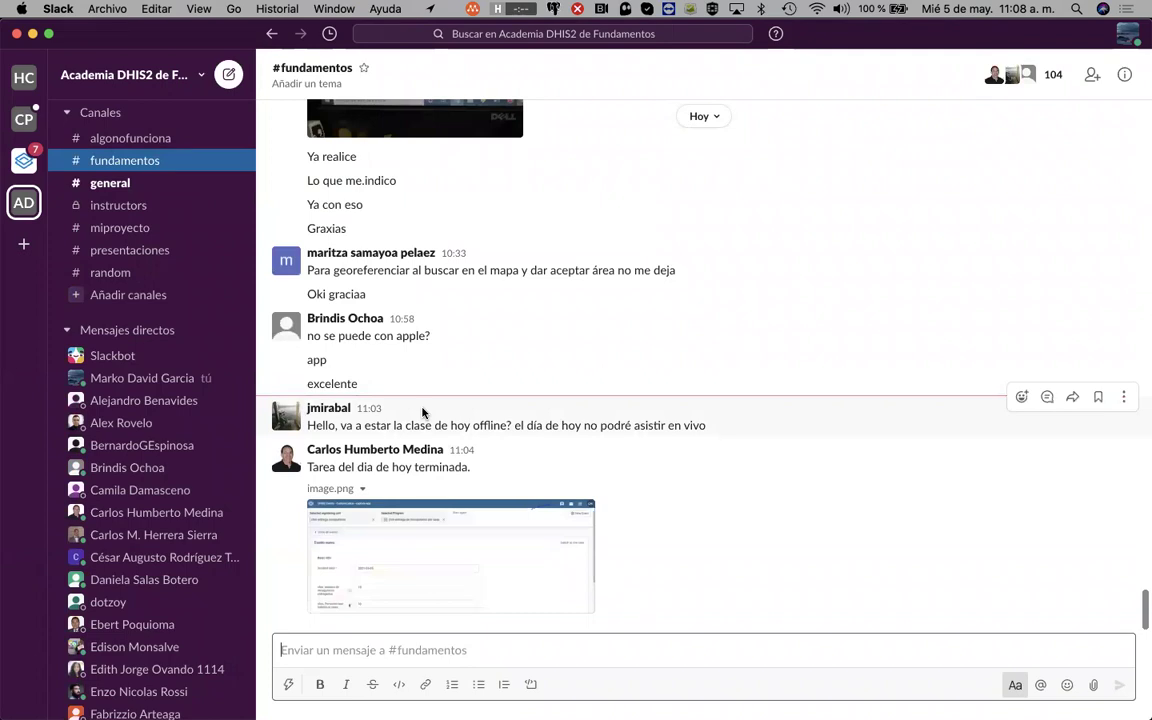
- Glance at #general, return to #fundamentos, then switch back to DHIS2 Capture
mouse_move(359, 413)
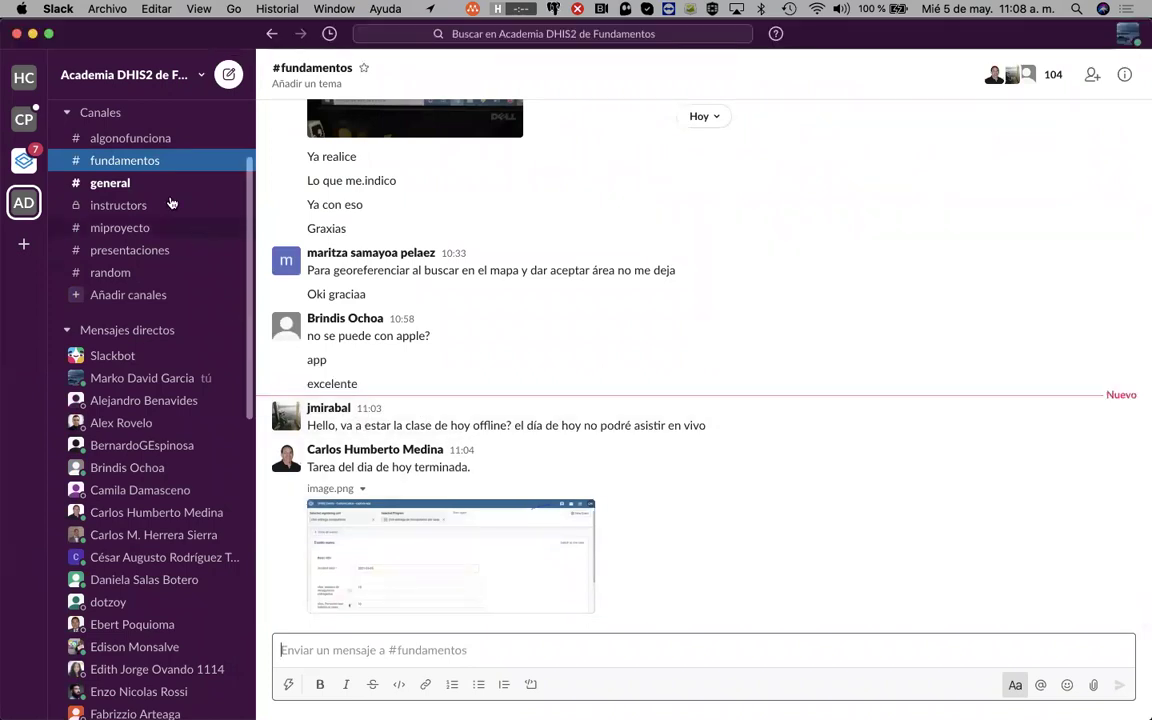
left_click(126, 184)
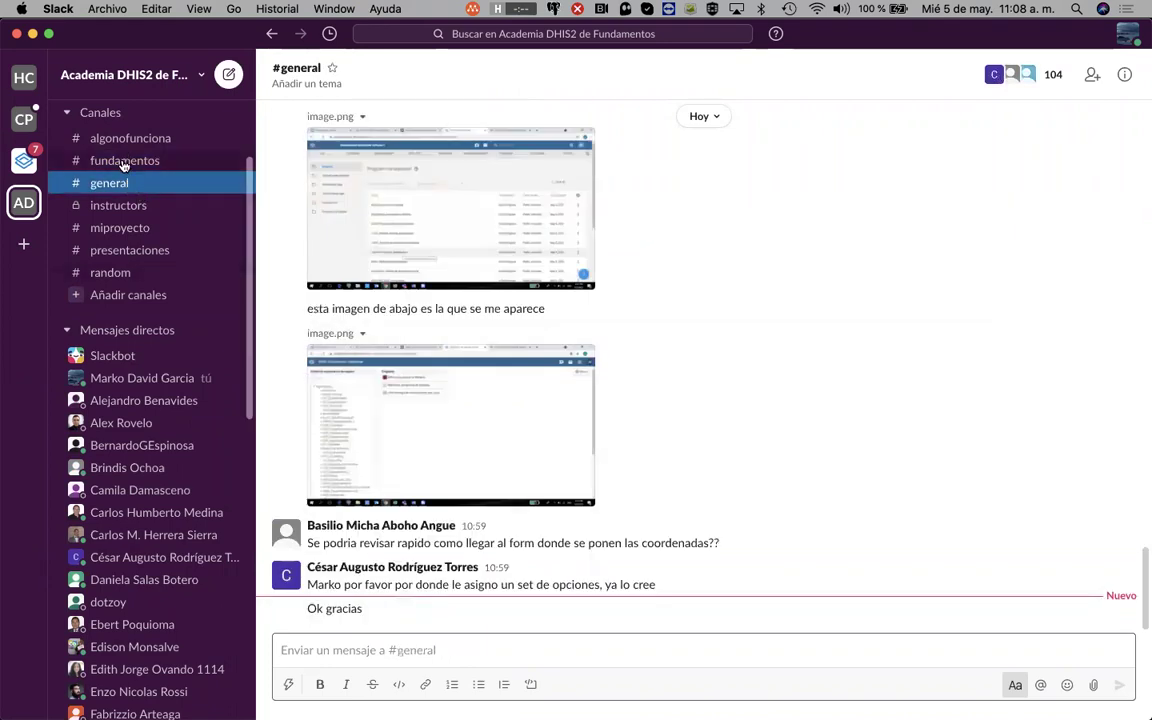
left_click(124, 163)
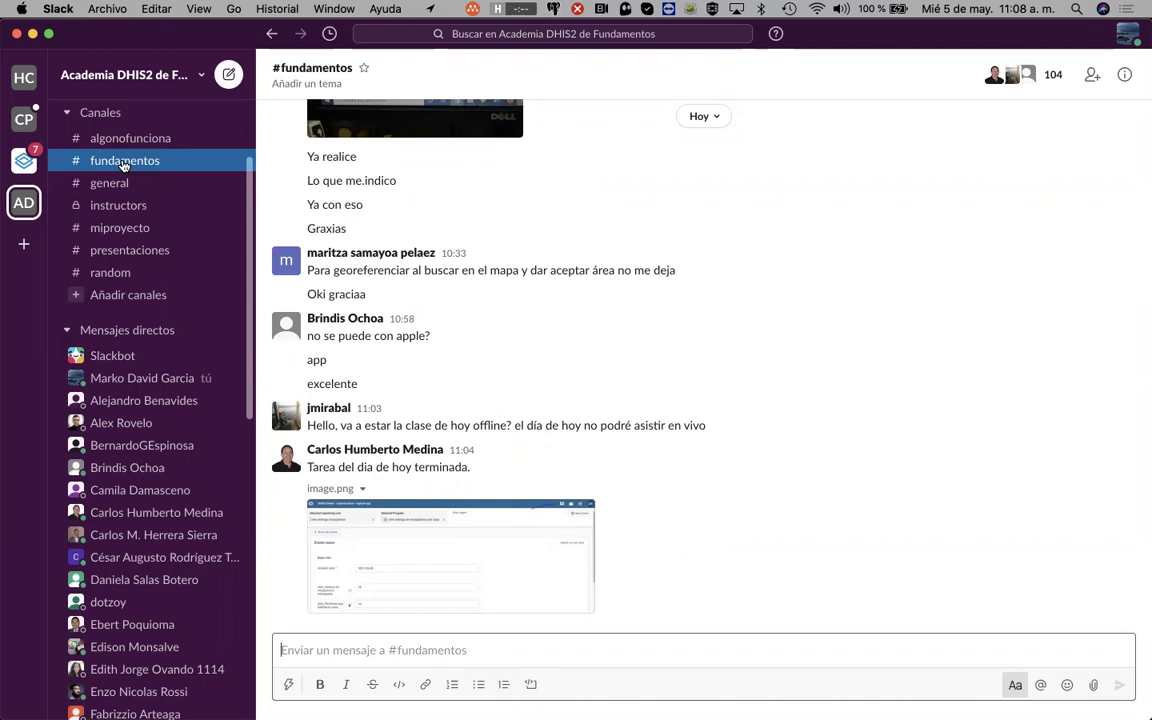
key("super+Tab")
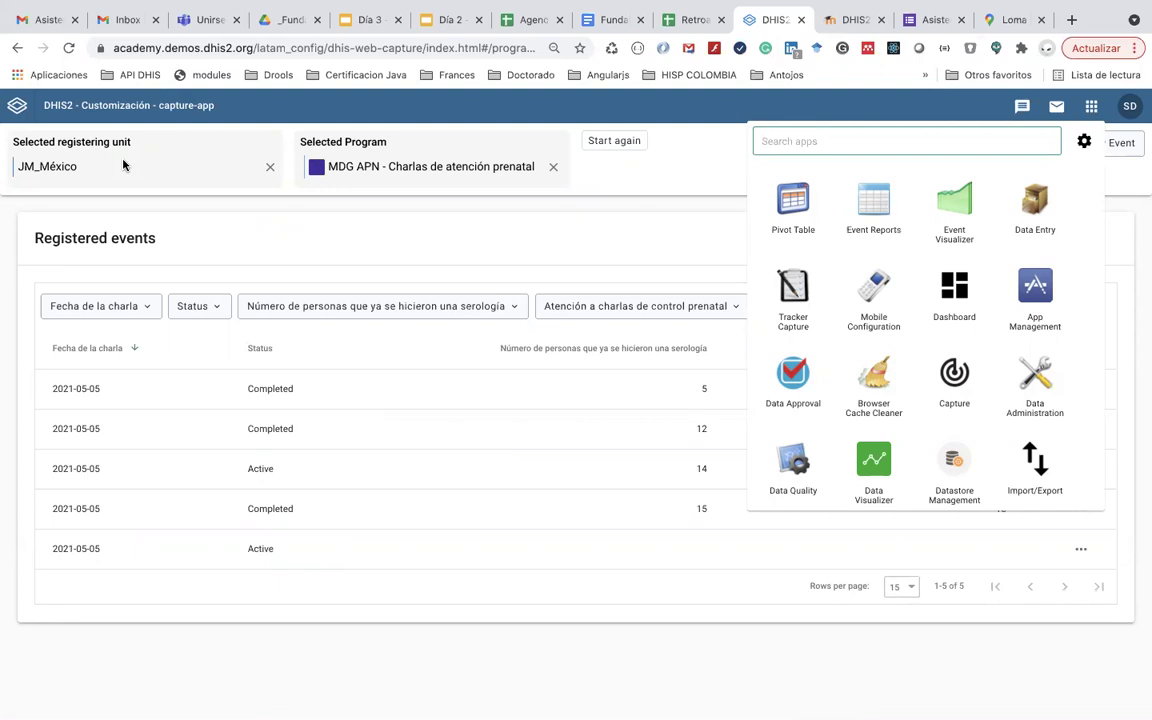
- Go to the DHIS2 de Fundamentos course in DHIS2 Academy and open its Agenda del curso sheet
mouse_move(298, 8)
left_click(856, 20)
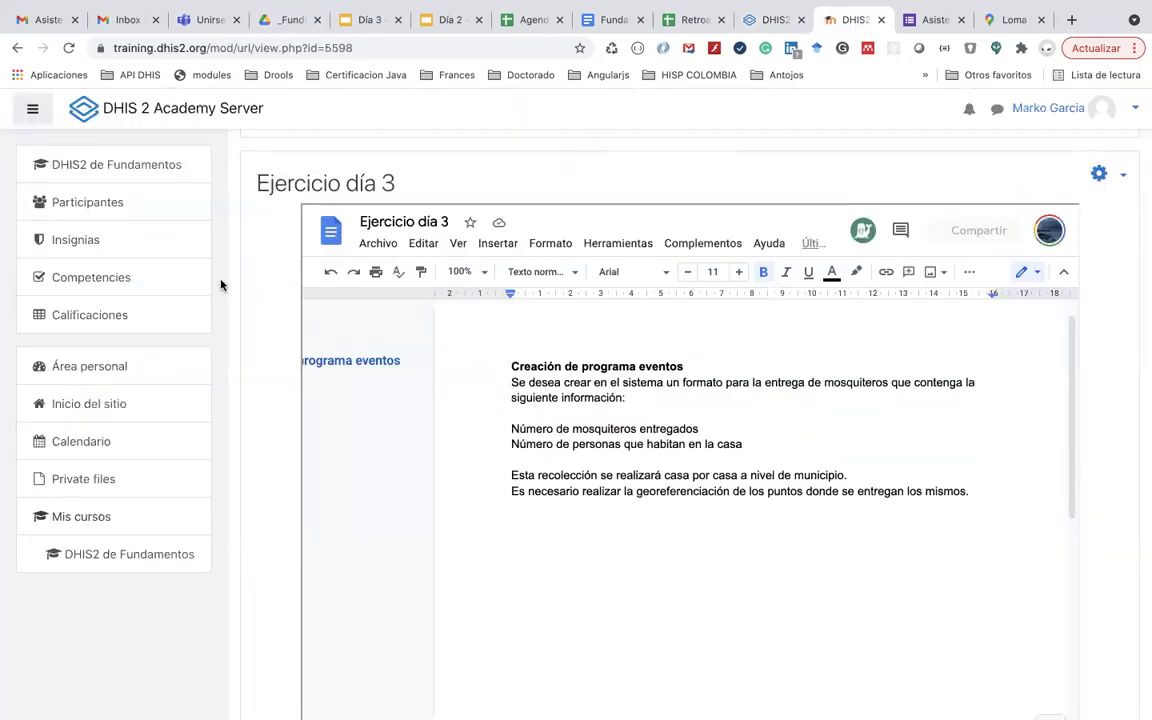
left_click(147, 165)
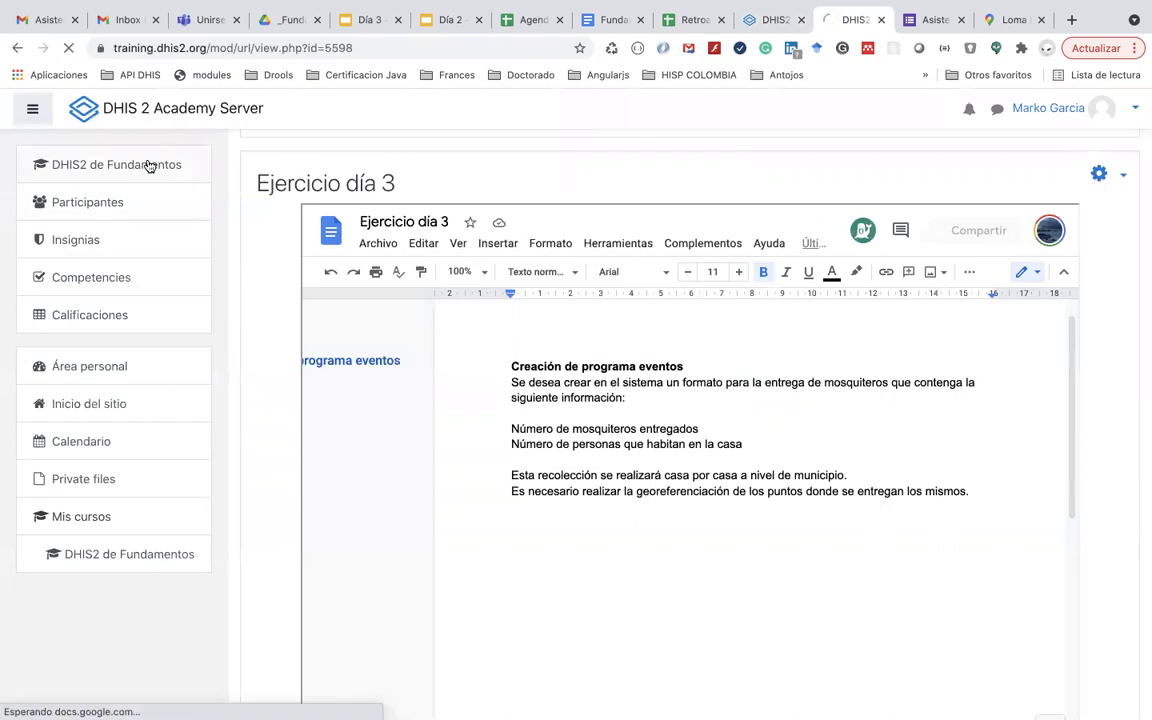
left_click(137, 166)
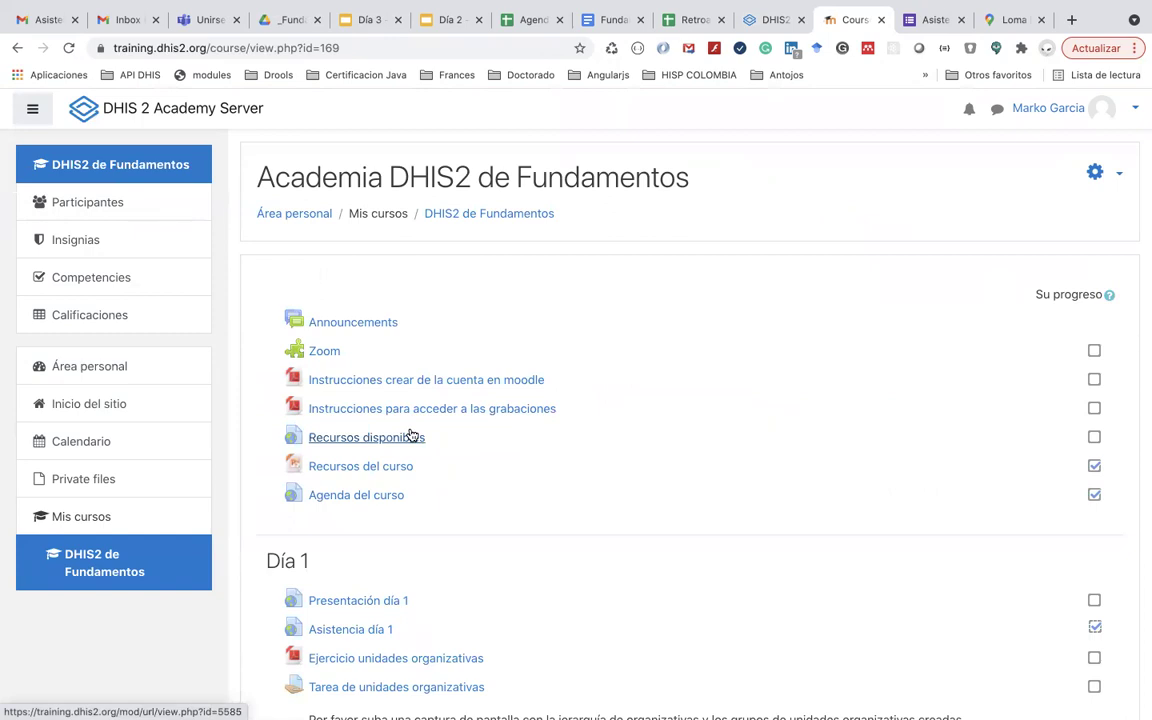
scroll(411, 434, "down", 3)
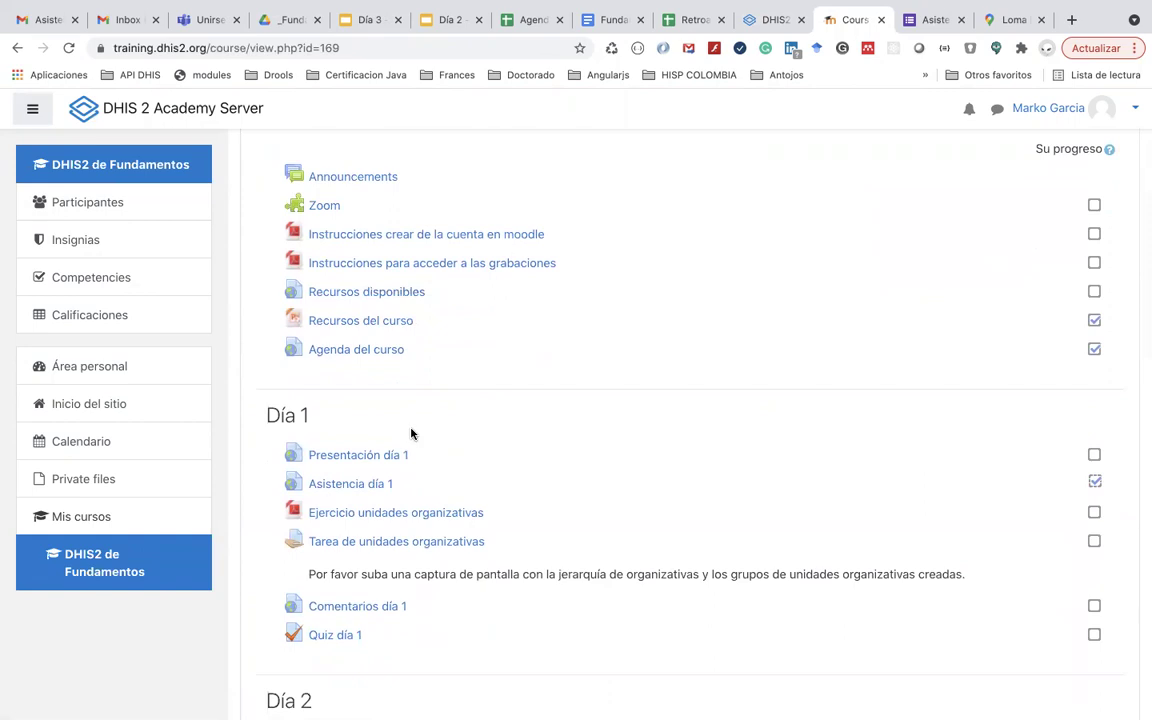
scroll(411, 434, "up", 3)
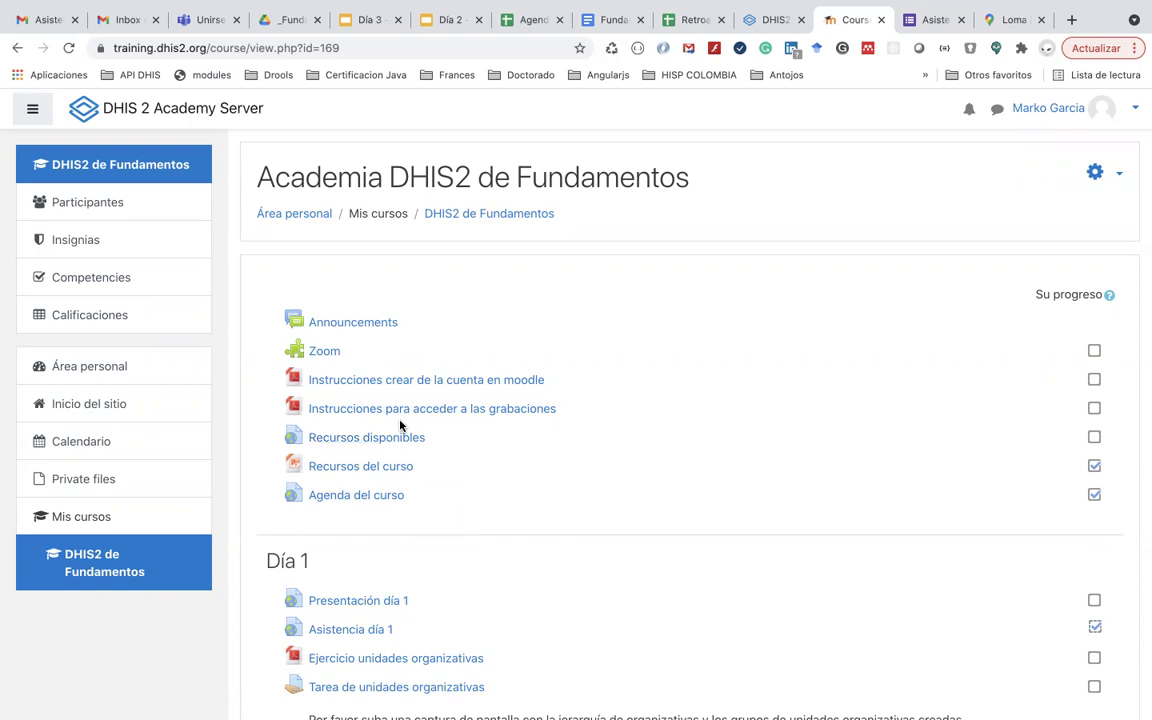
scroll(390, 437, "down", 1)
left_click(375, 448)
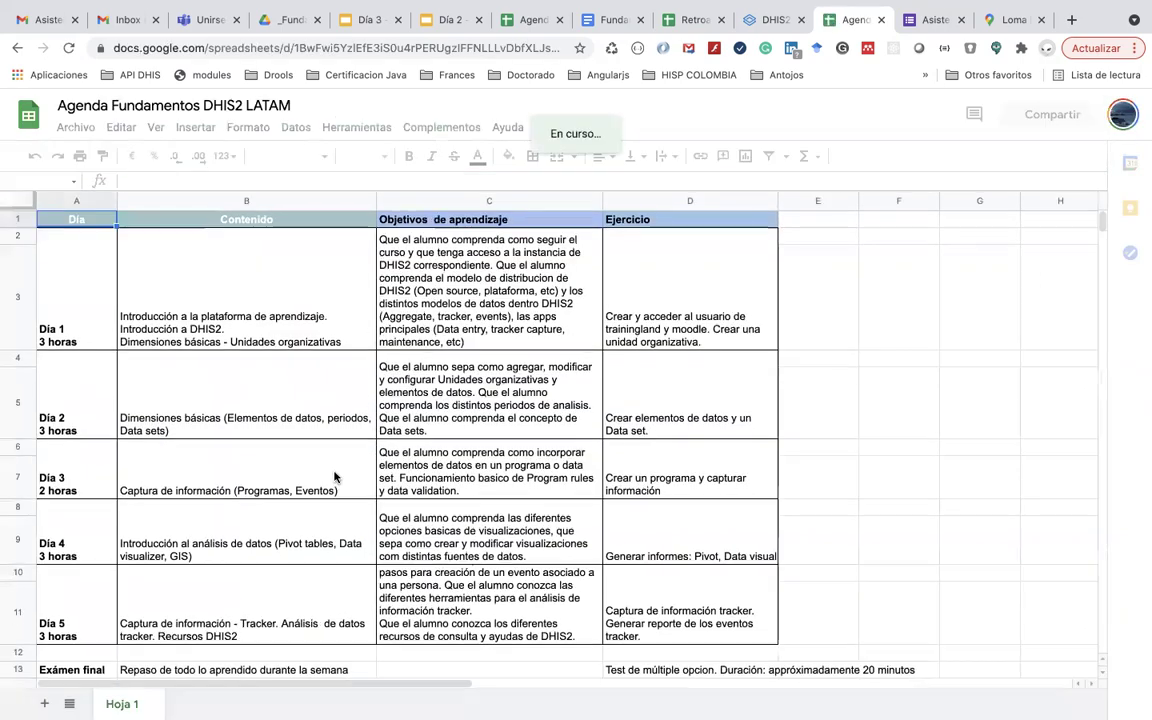
- Scroll the Agenda Fundamentos DHIS2 LATAM sheet, then scroll back through #fundamentos history in Slack
scroll(336, 467, "down", 1)
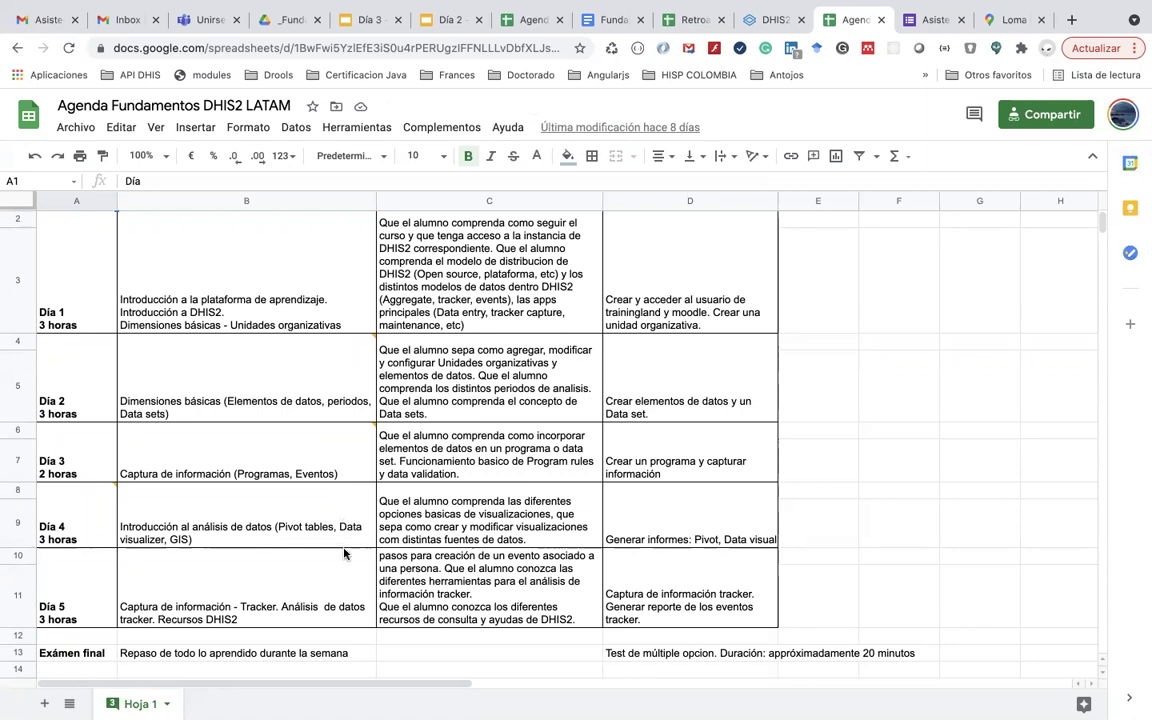
scroll(344, 553, "down", 3)
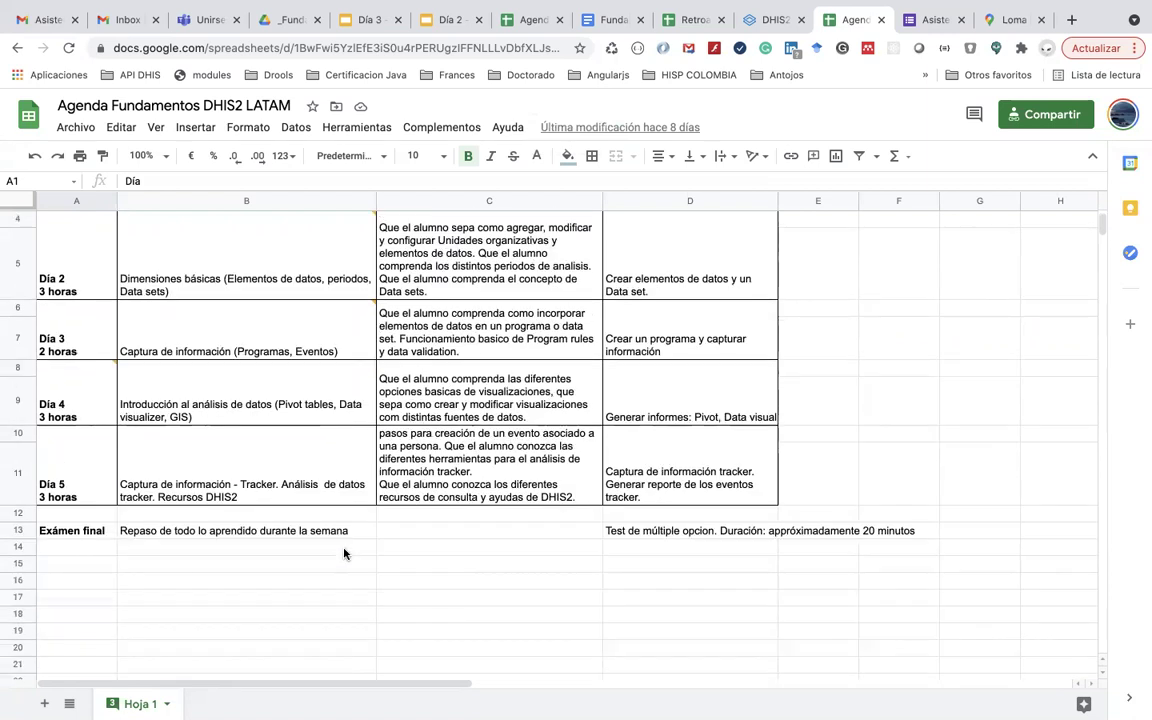
scroll(344, 553, "up", 3)
key("super+Tab")
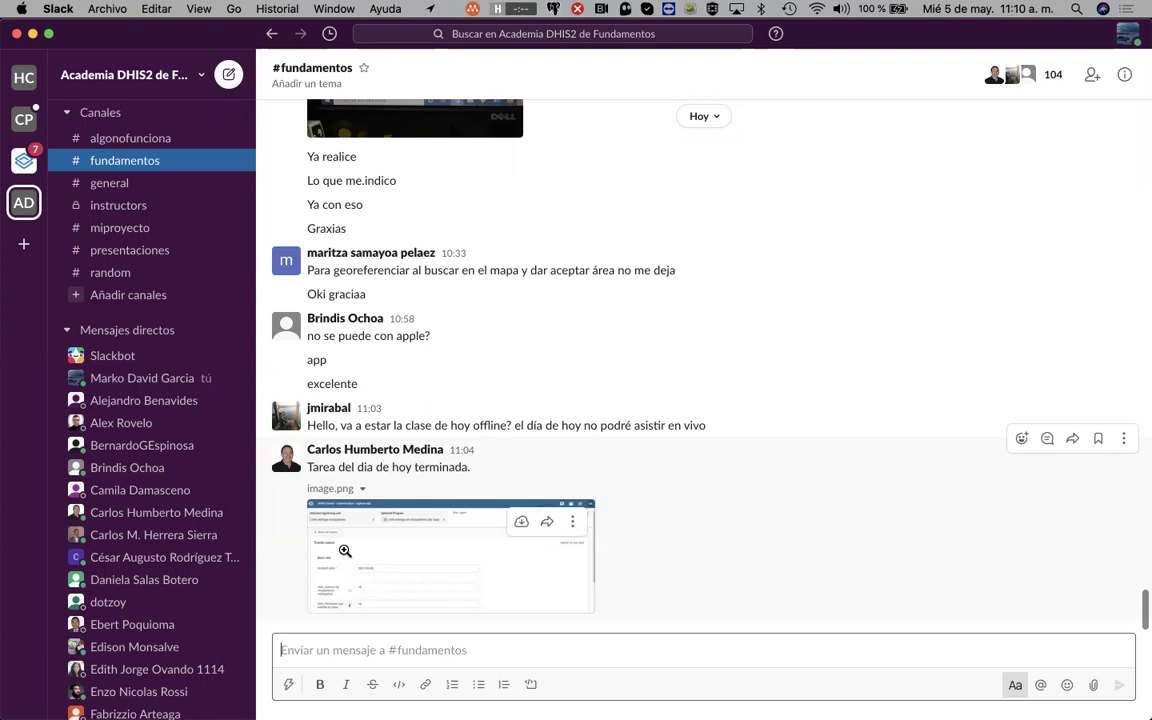
scroll(522, 291, "up", 10)
scroll(522, 291, "up", 15)
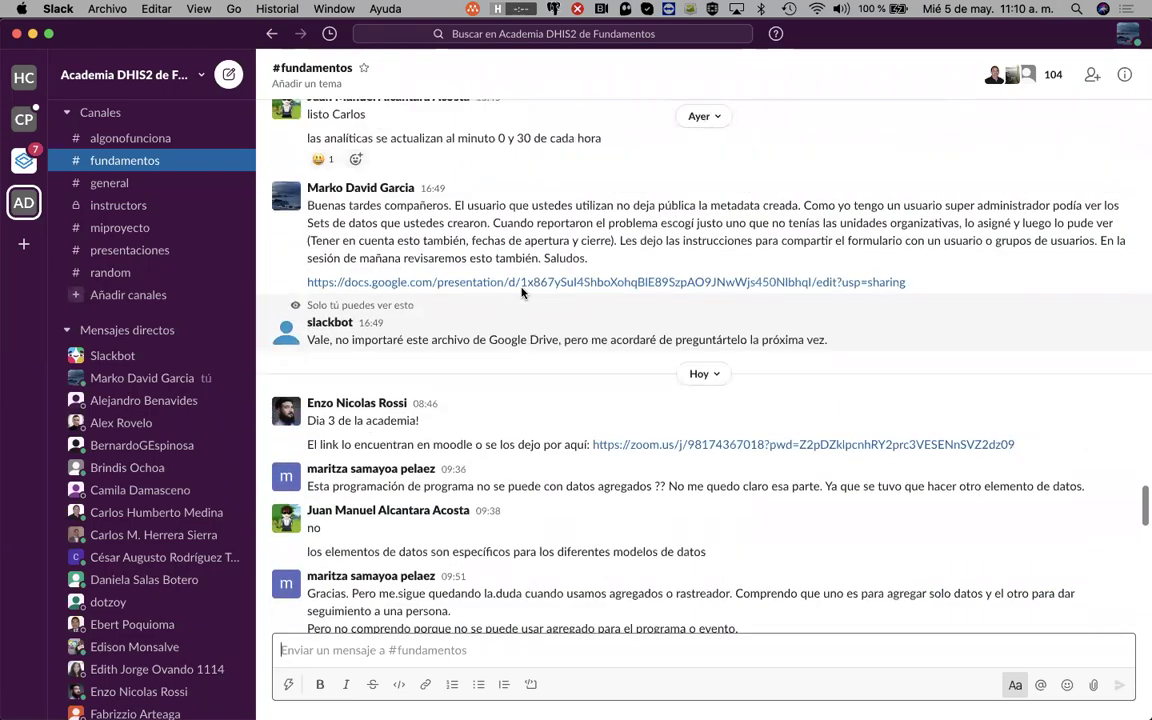